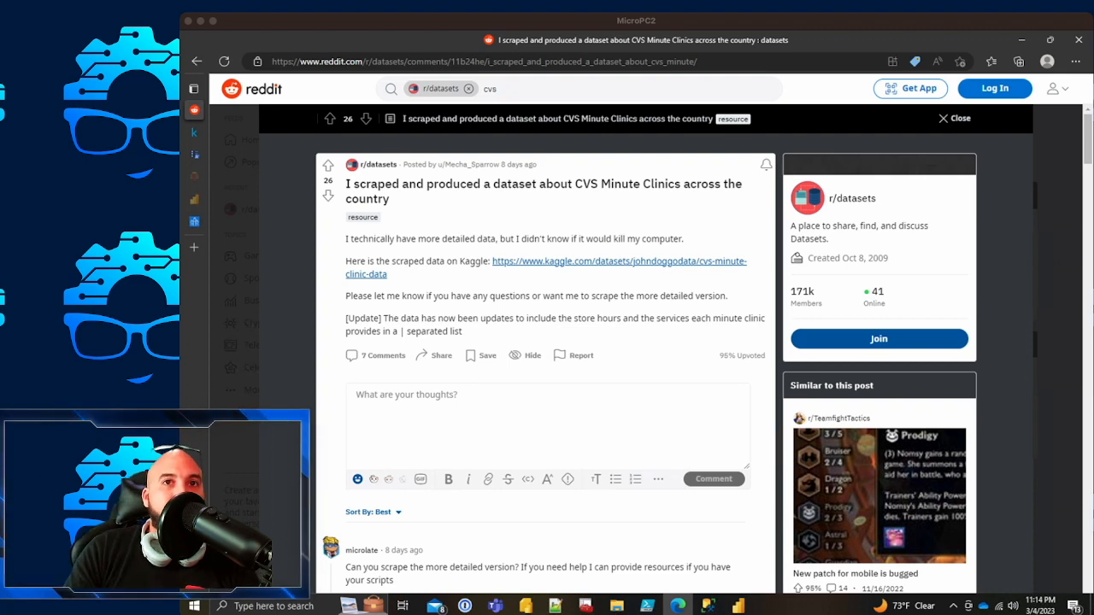
Step: Open the Kaggle dataset linked in the post and preview store.csv in the Column and Compact views
click(619, 260)
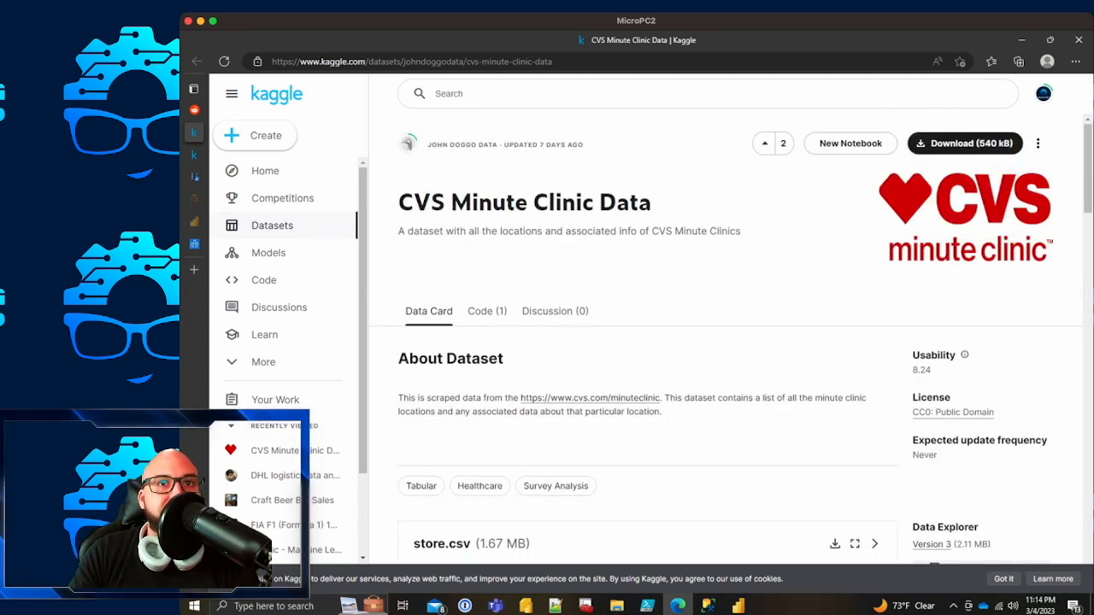
scroll(727, 359, down, 3)
scroll(649, 359, down, 1)
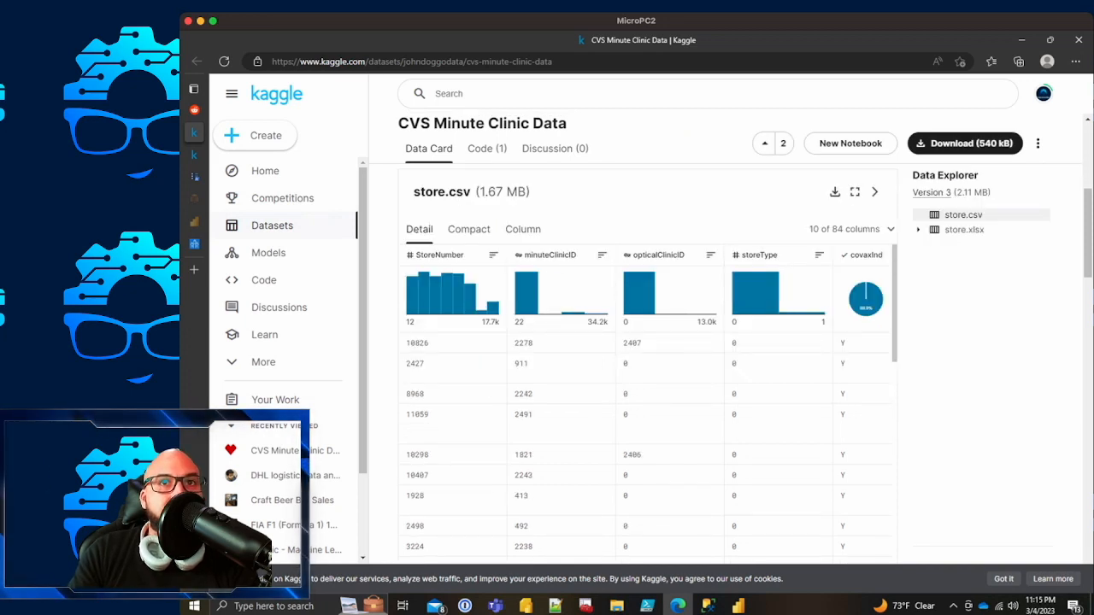
mouse_move(449, 290)
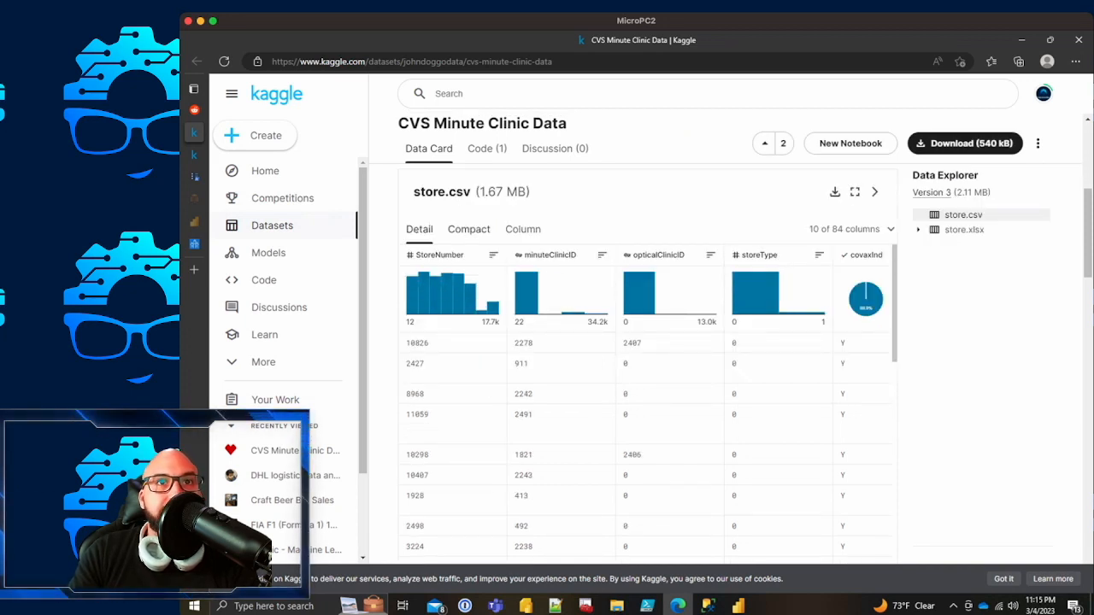
click(468, 229)
click(522, 229)
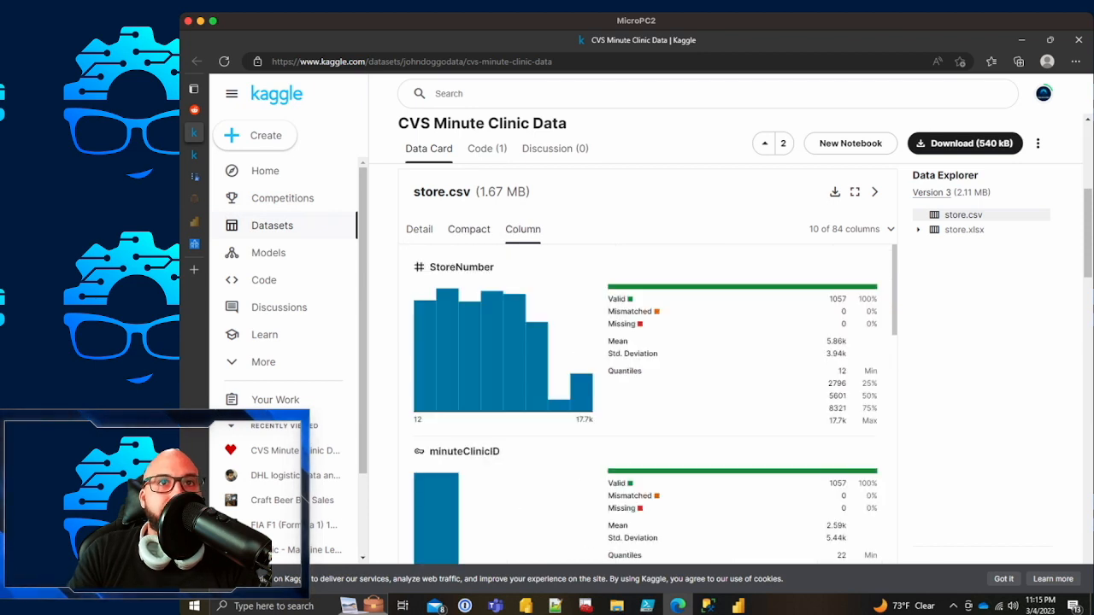
click(468, 229)
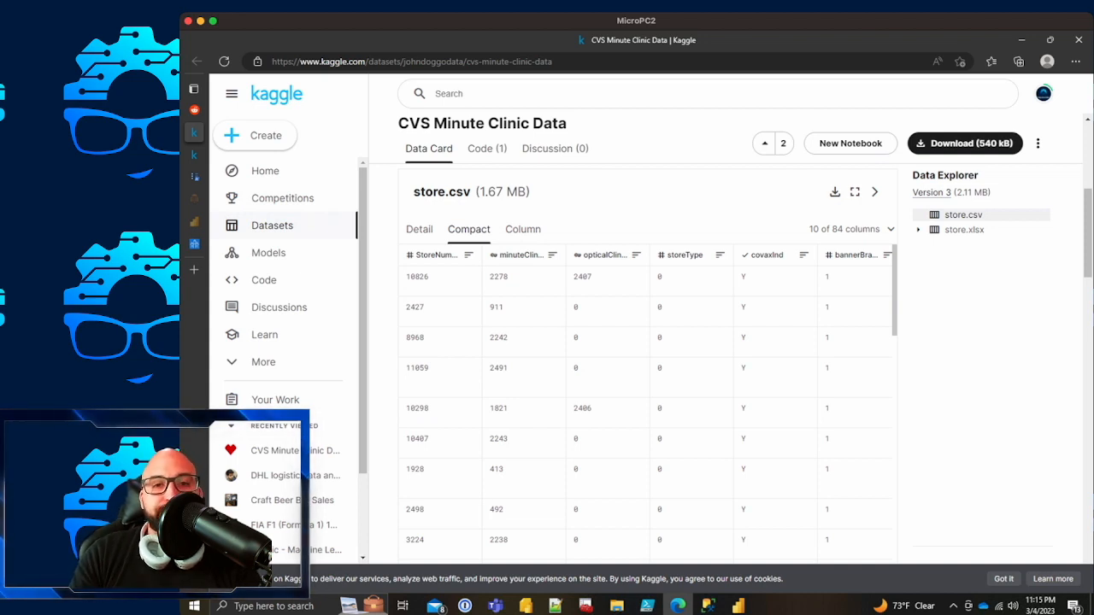
Step: Switch to File Explorer and open CVSstore.csv from the CVSStoreData folder in Notepad++
mouse_move(616, 606)
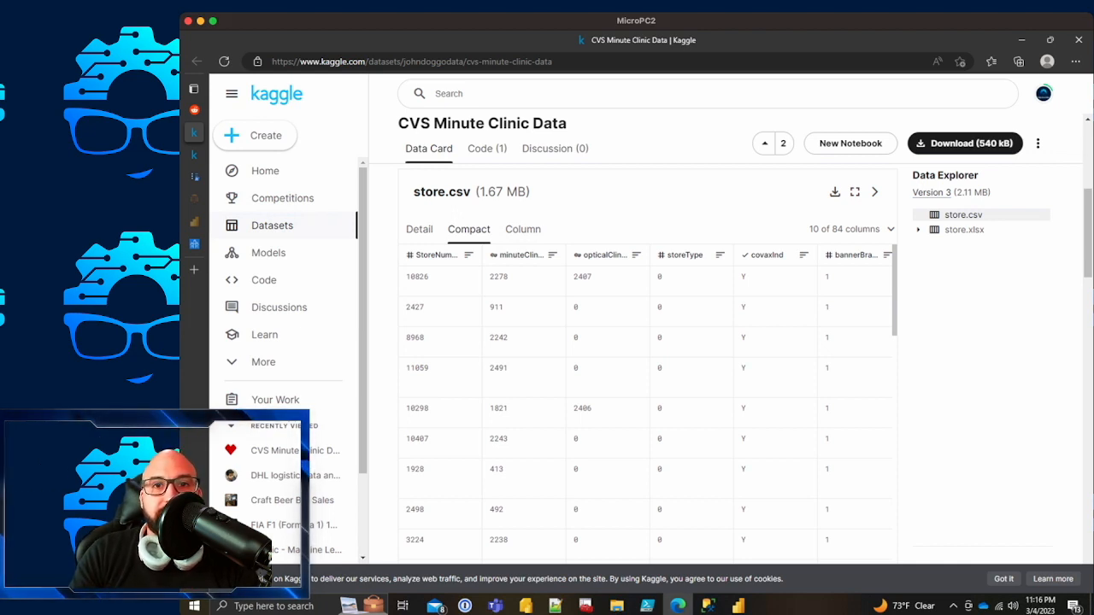
click(616, 606)
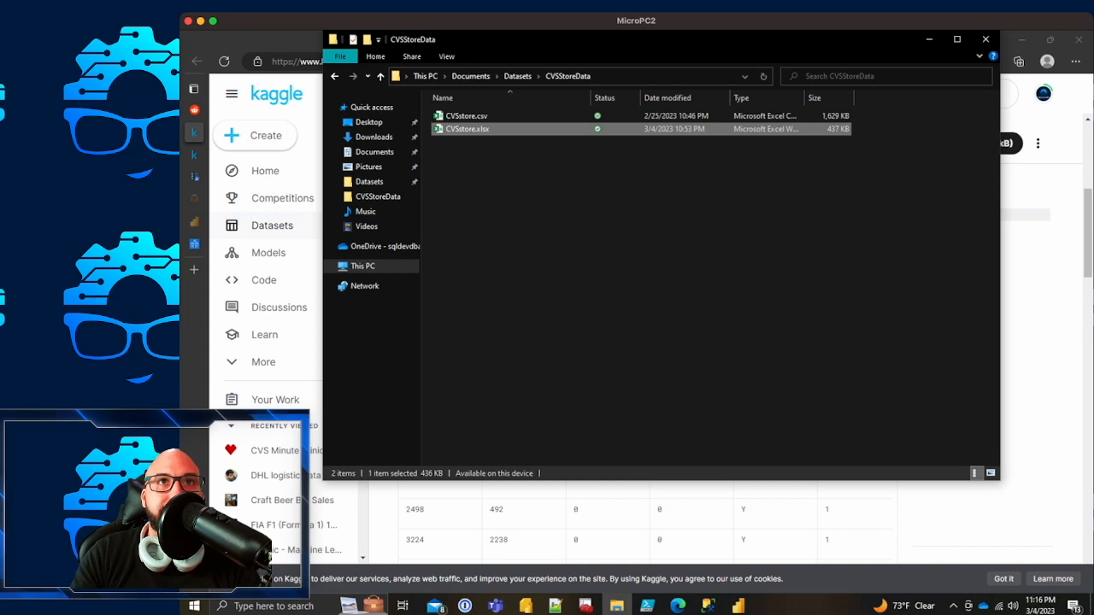
click(632, 282)
drag(632, 39, 629, 92)
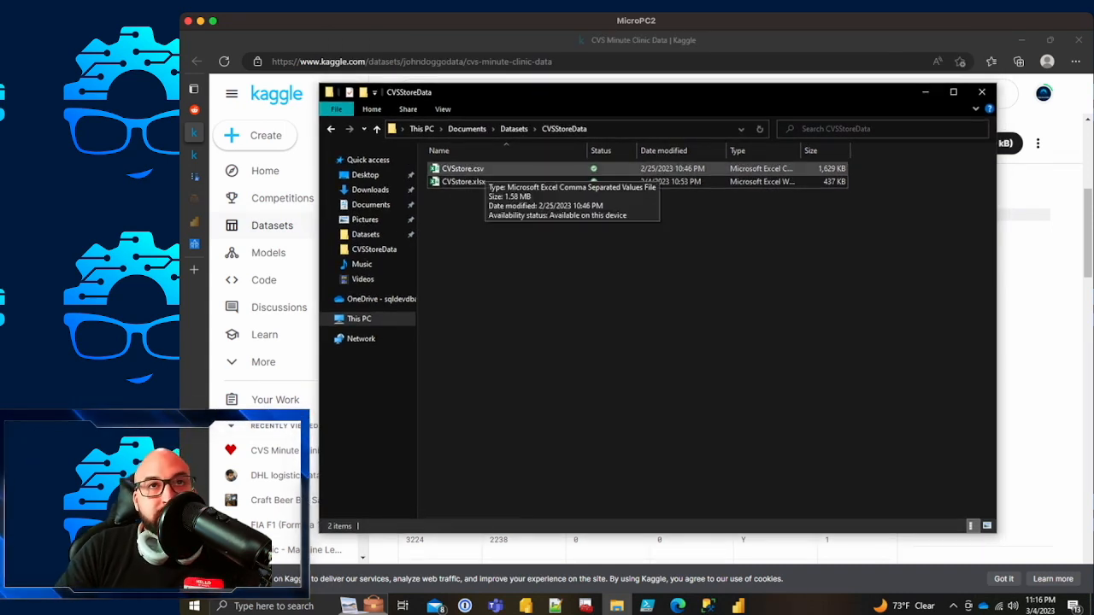
click(475, 169)
right_click(475, 169)
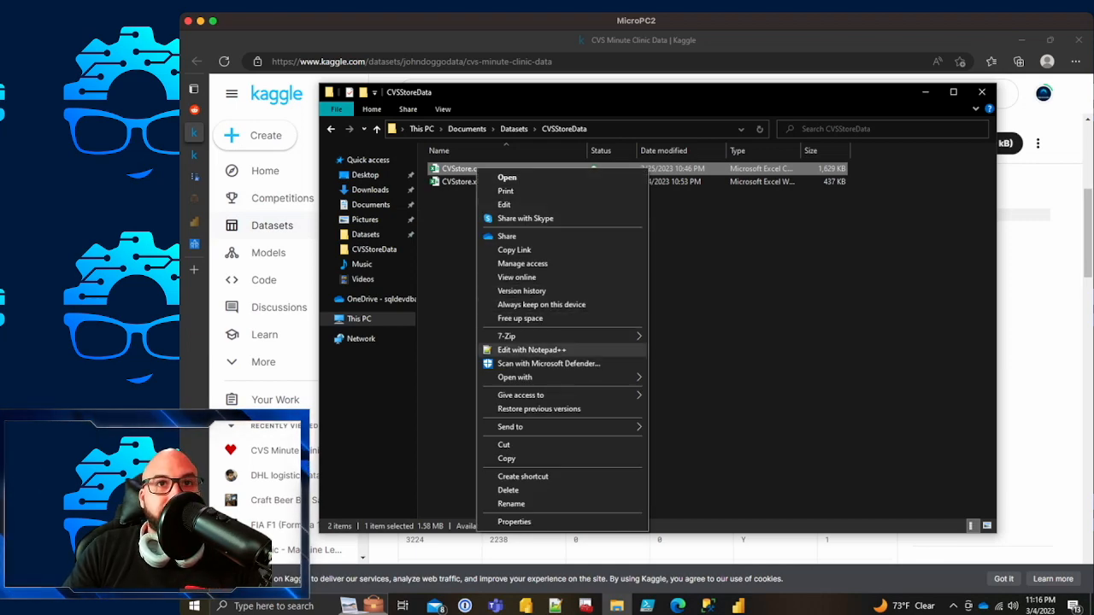
click(532, 350)
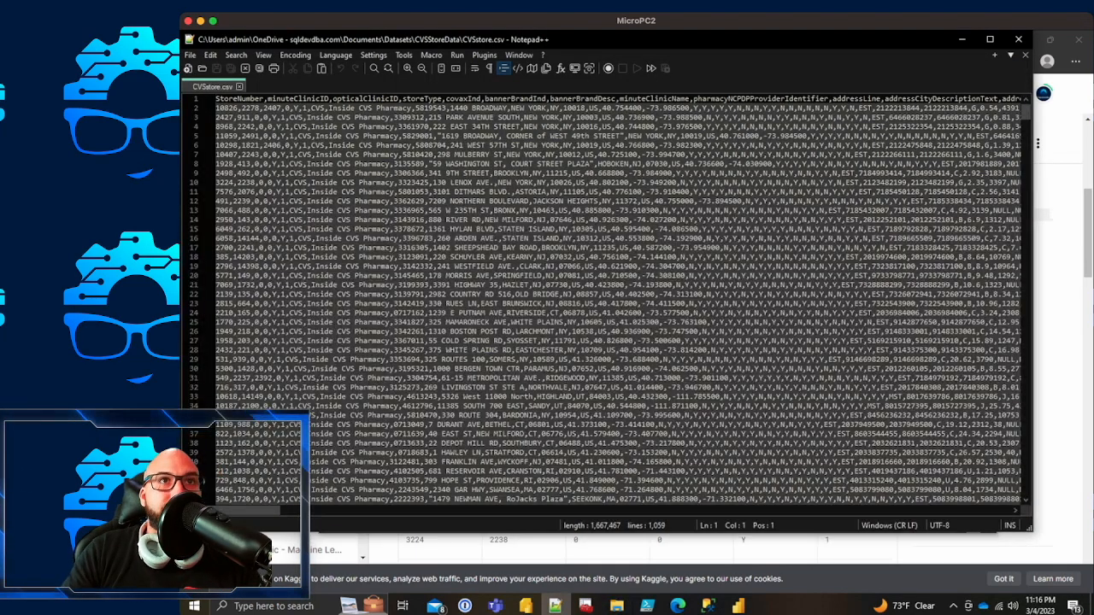
Step: Examine the StoreNumber header and the matching values in the first two data records
drag(476, 276, 476, 285)
scroll(476, 284, down, 1)
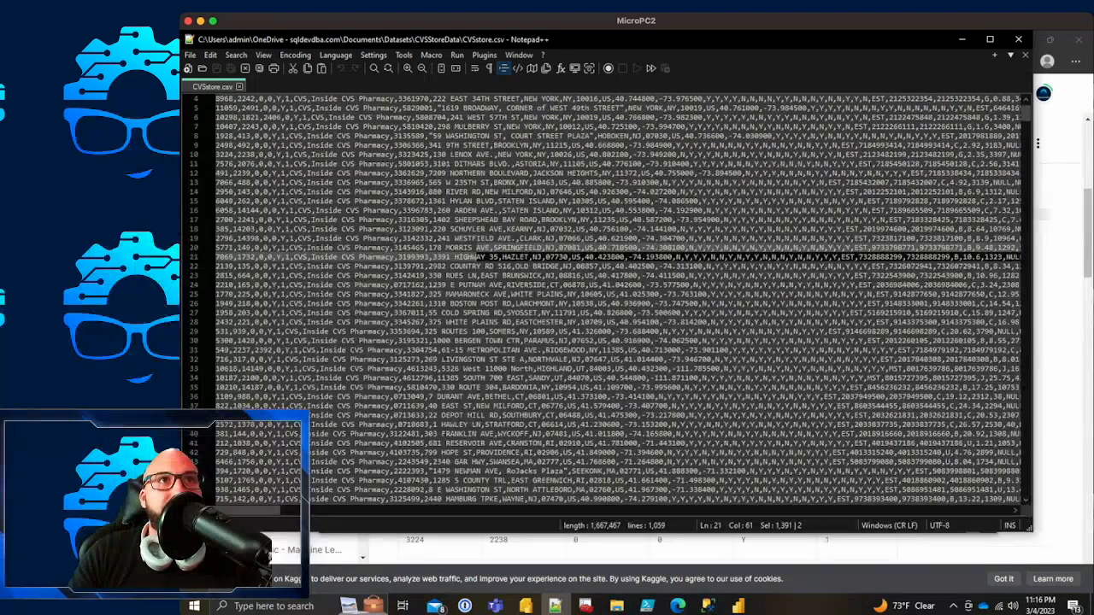
scroll(475, 284, up, 1)
double_click(241, 99)
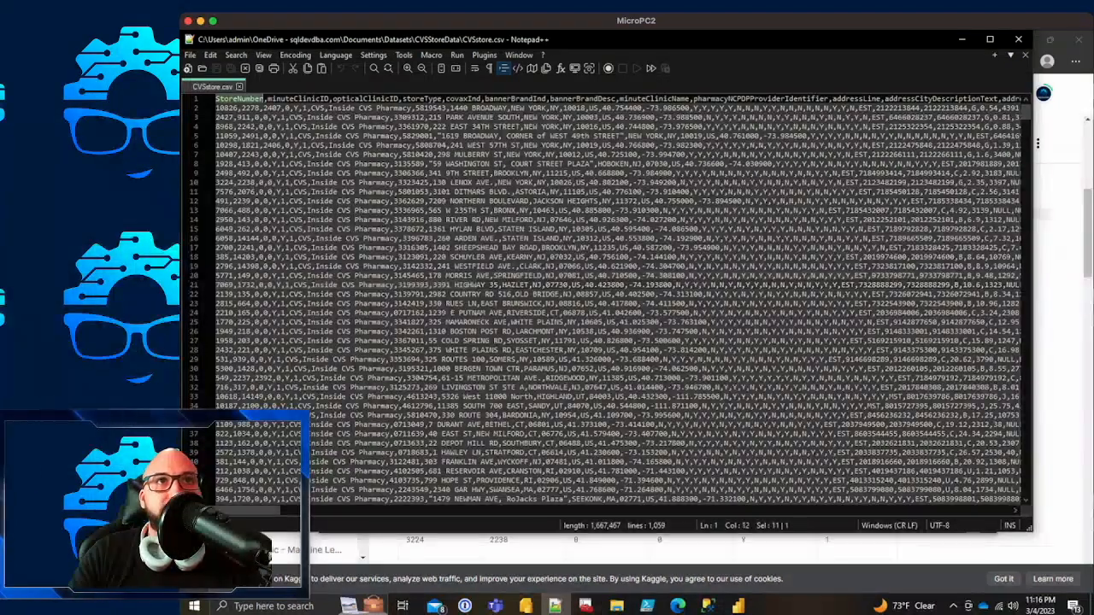
click(226, 117)
double_click(225, 109)
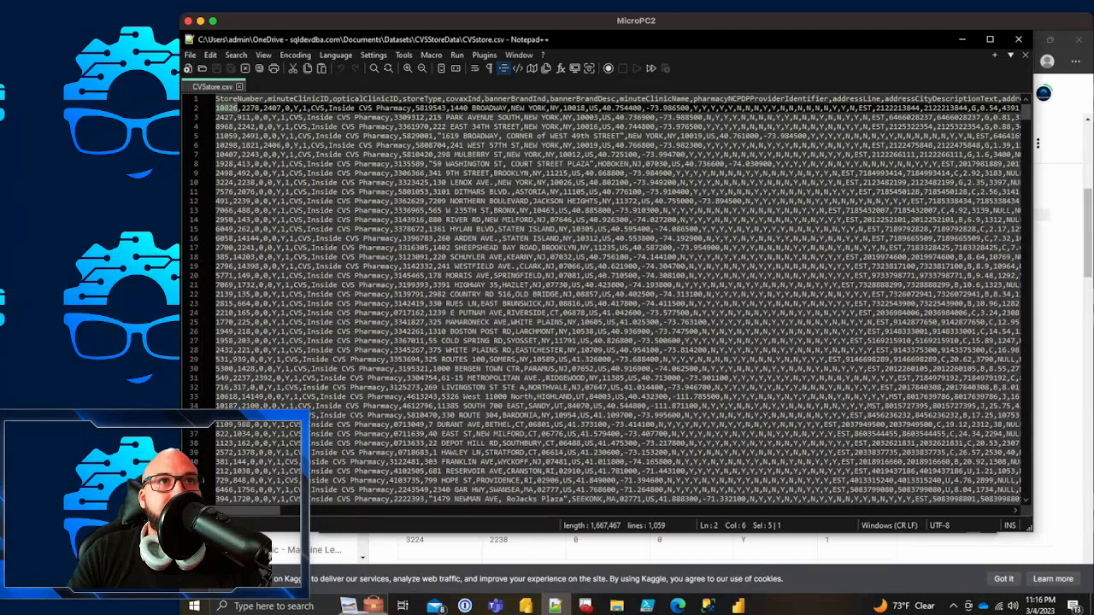
double_click(226, 117)
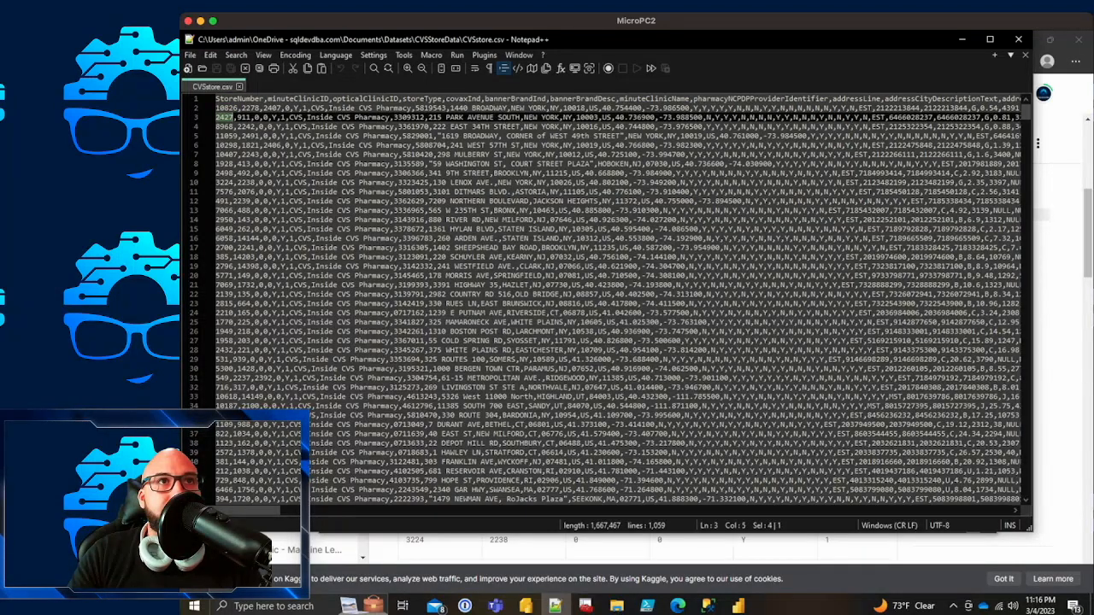
Step: Examine the header row's column names from minuteClinicID through bannerBrandDesc against the values in the first data record
double_click(297, 99)
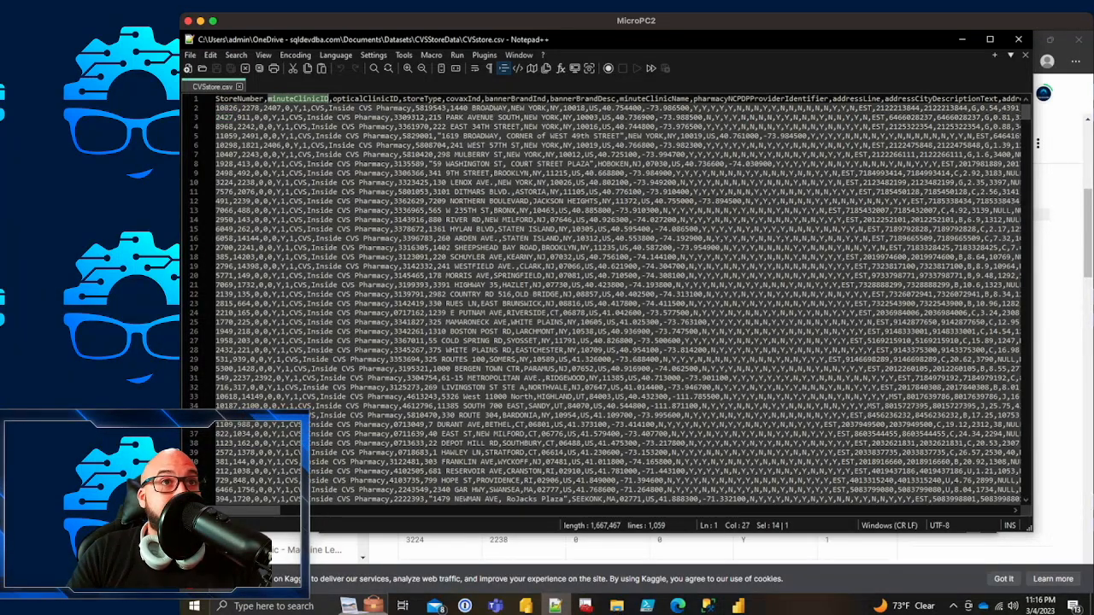
click(251, 109)
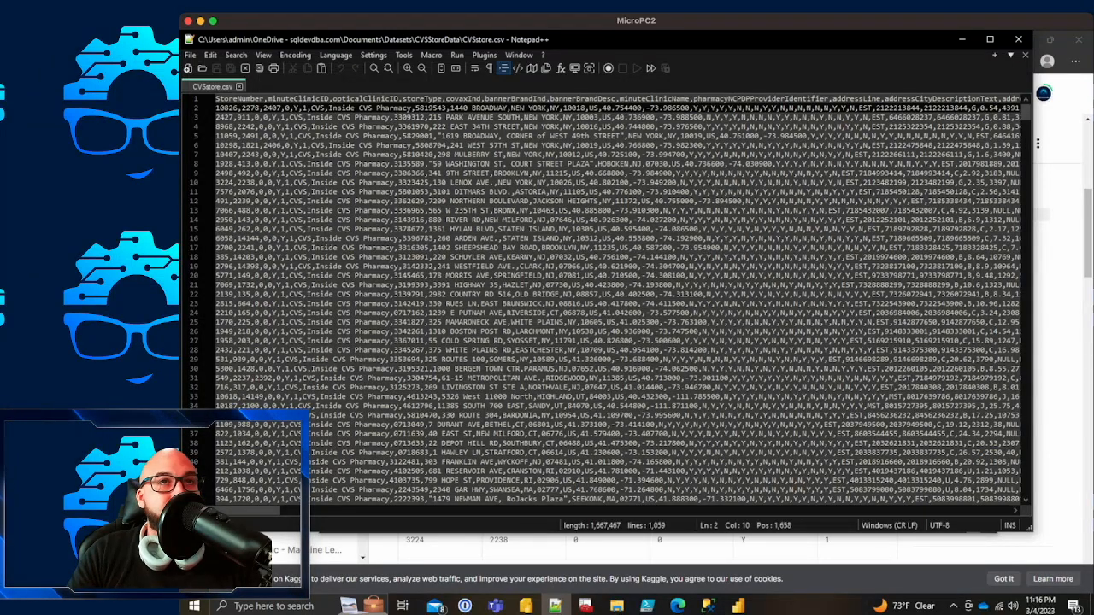
drag(330, 100, 215, 99)
click(306, 109)
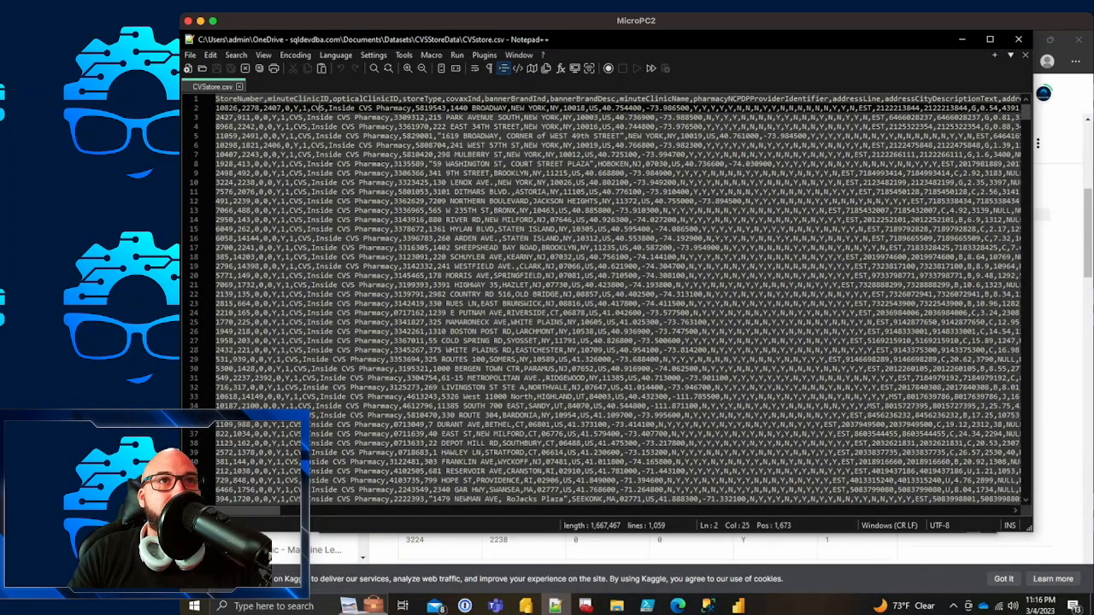
double_click(299, 100)
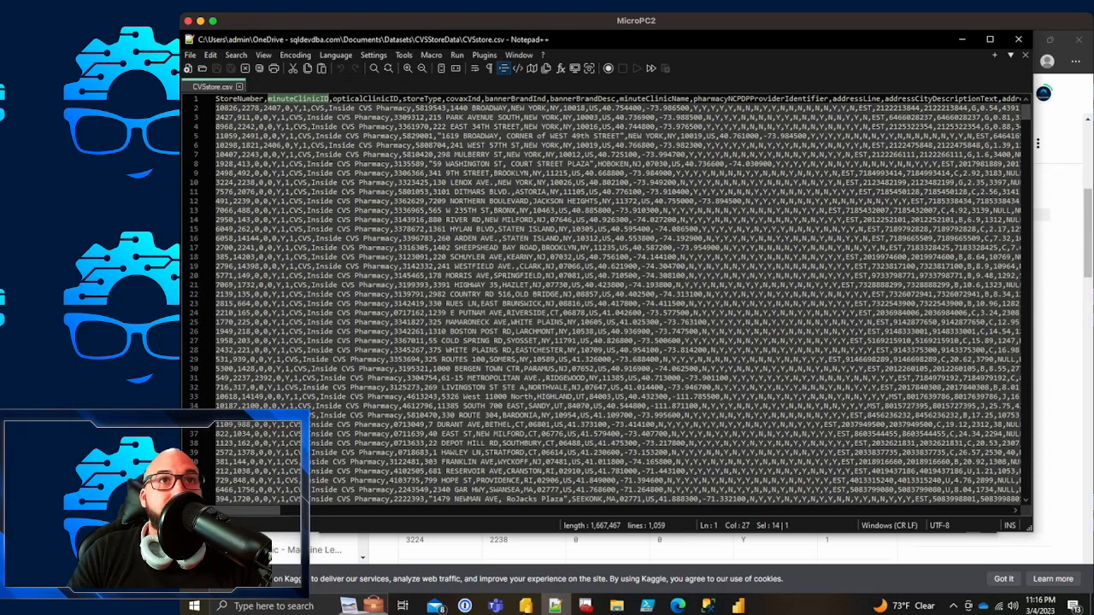
double_click(365, 99)
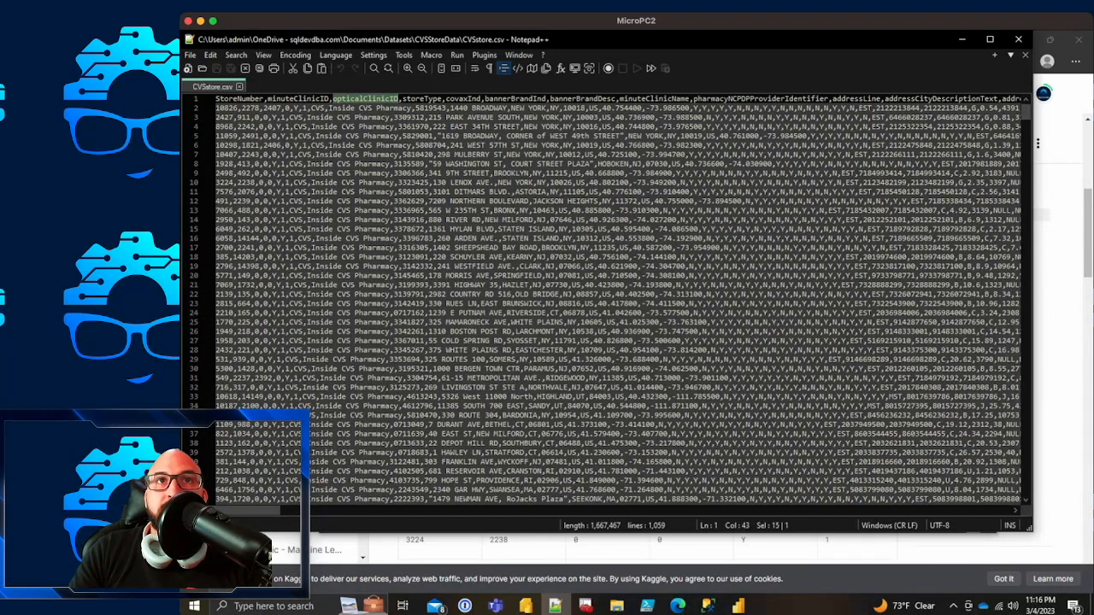
drag(477, 99, 613, 99)
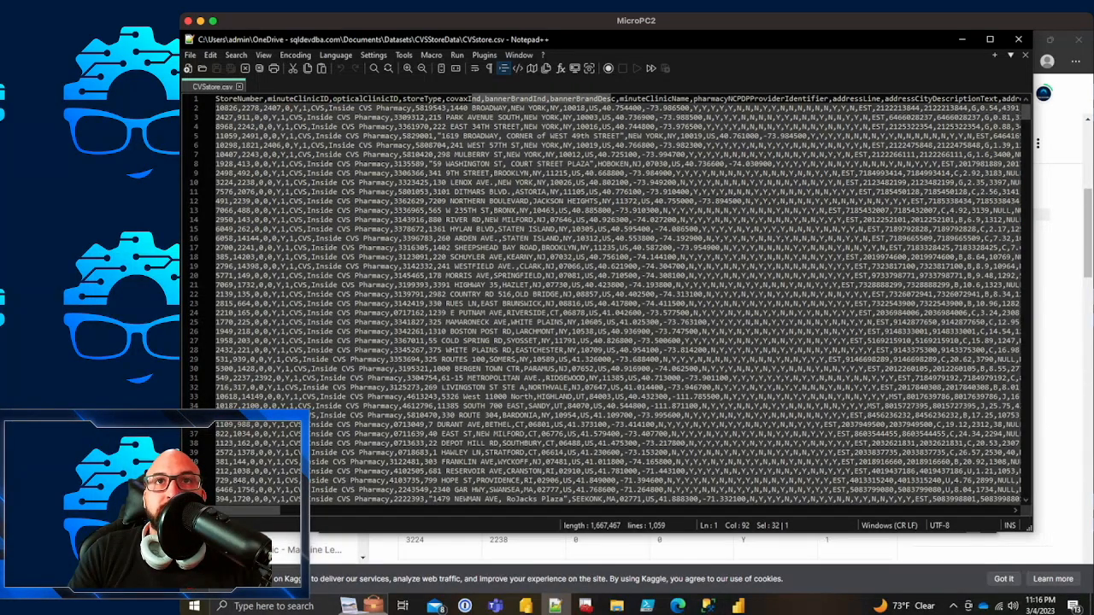
double_click(574, 108)
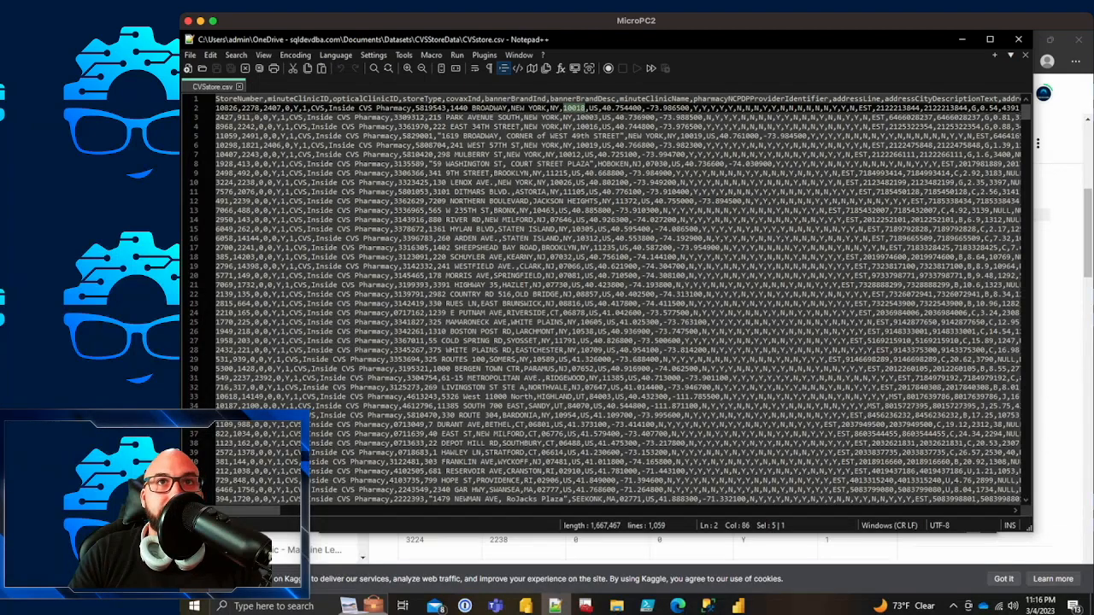
double_click(583, 99)
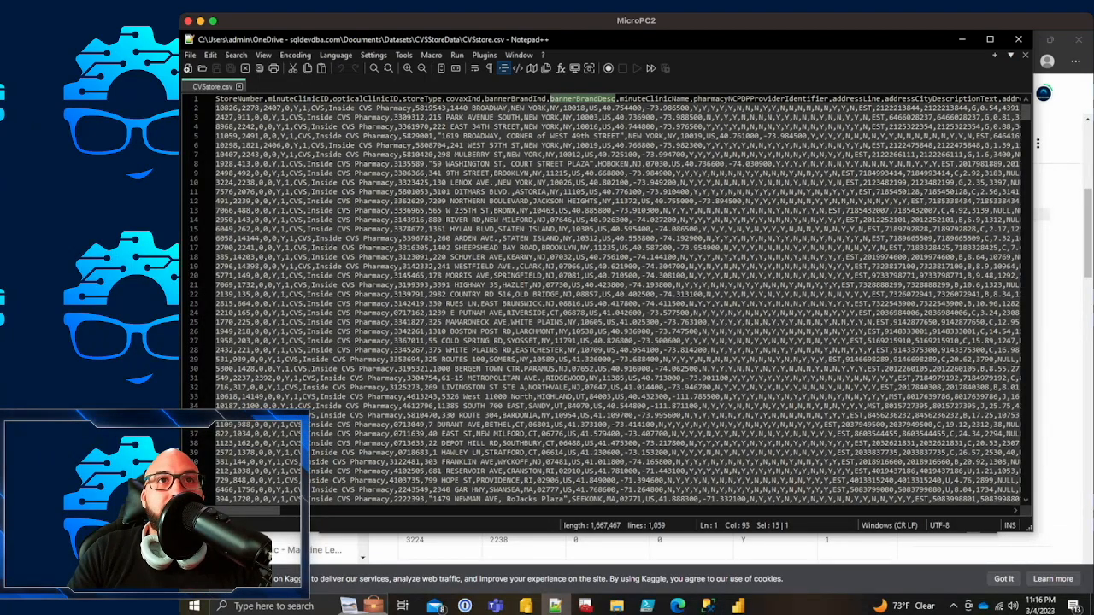
Step: Browse down the records and highlight the "Inside CVS Pharmacy" clinic name on line 144
scroll(619, 299, down, 13)
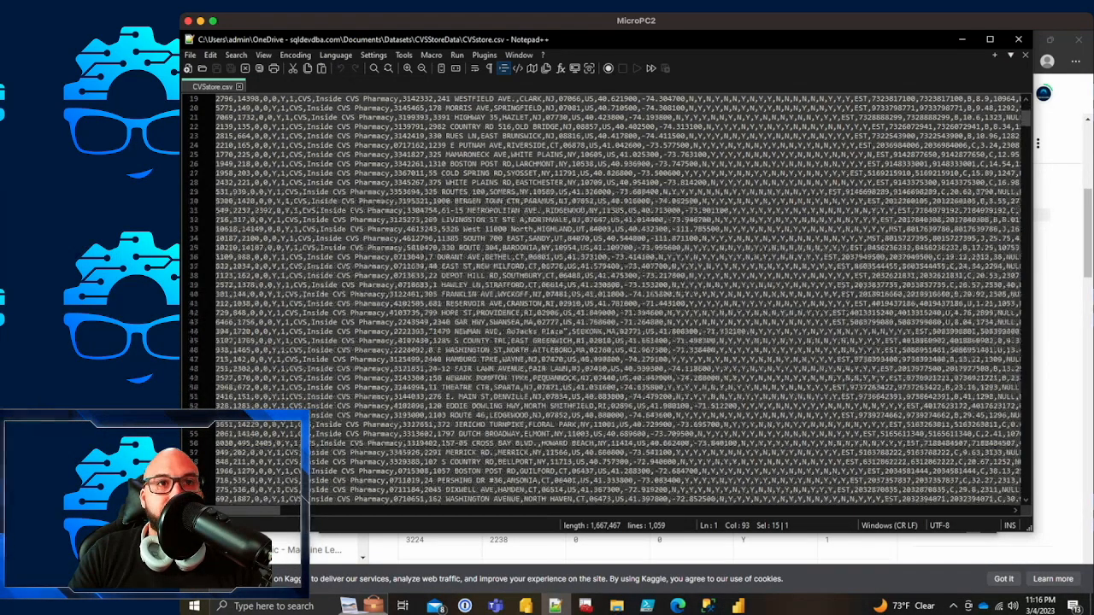
scroll(618, 299, down, 20)
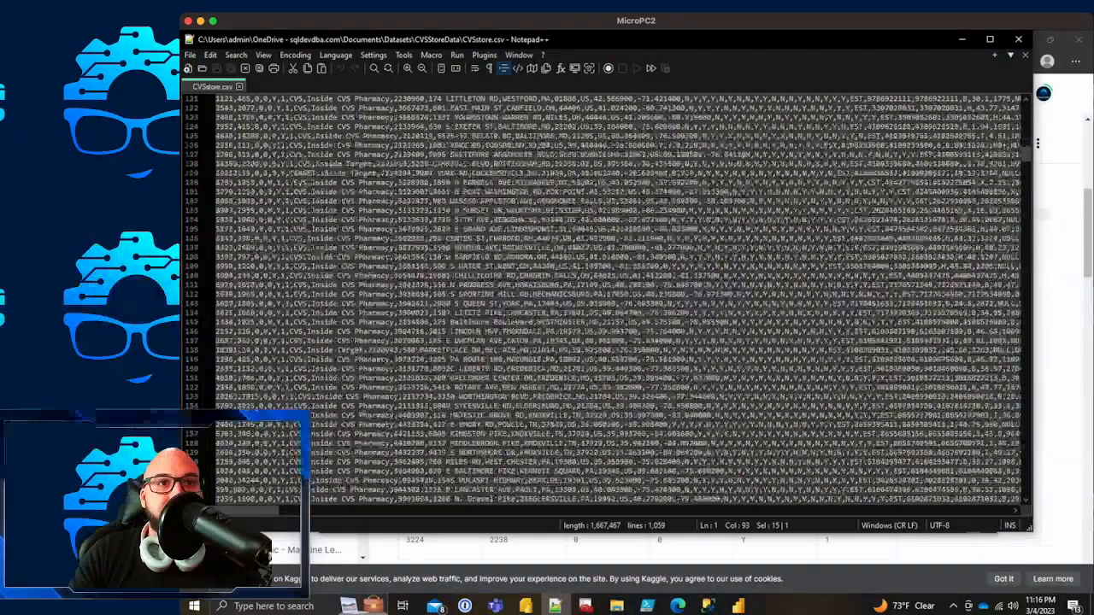
click(390, 312)
scroll(390, 313, down, 1)
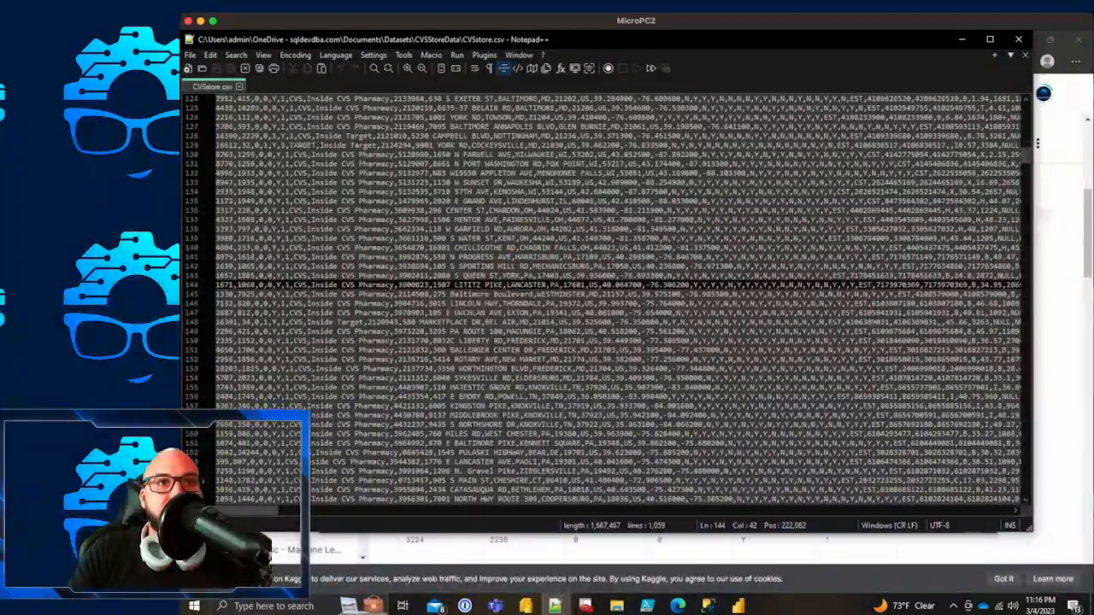
drag(319, 284, 400, 285)
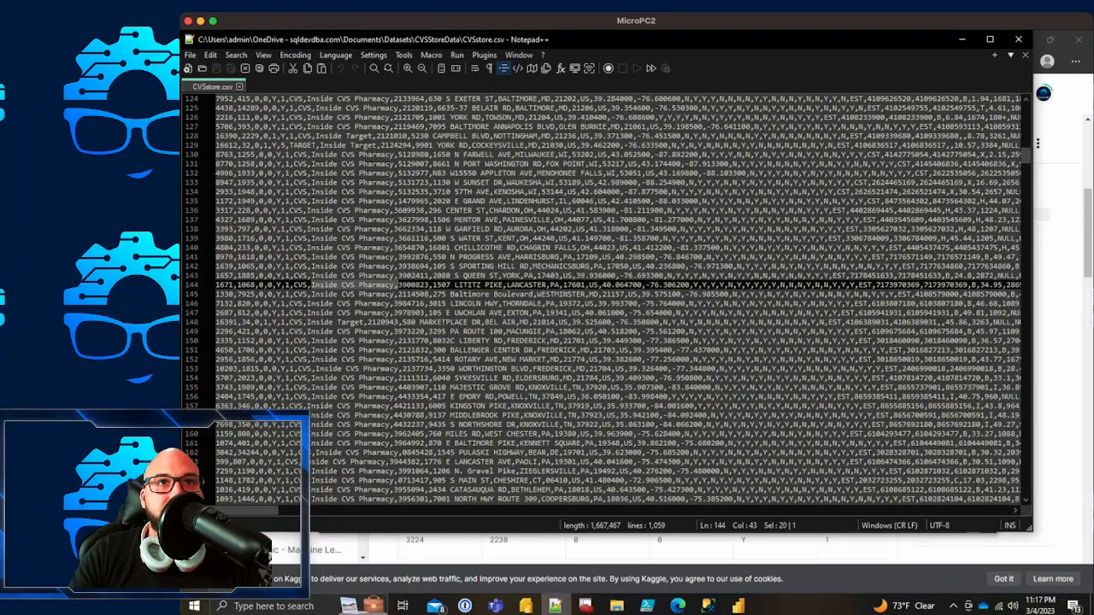
scroll(610, 301, down, 2)
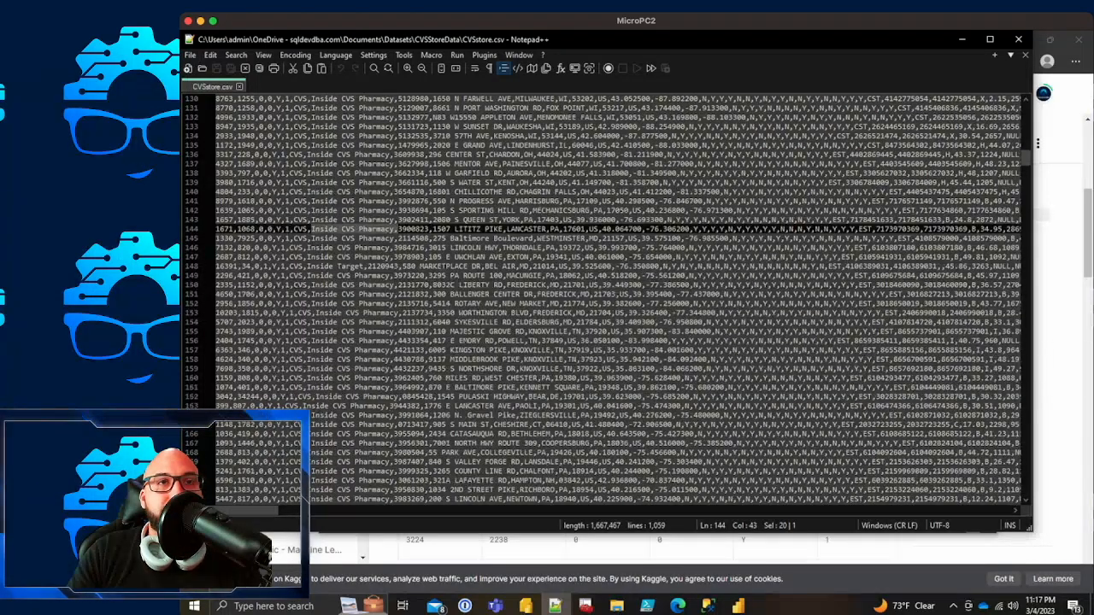
Step: Browse further down the records and highlight the TARGET brand and "Inside Target" clinic name on line 506
scroll(609, 301, down, 20)
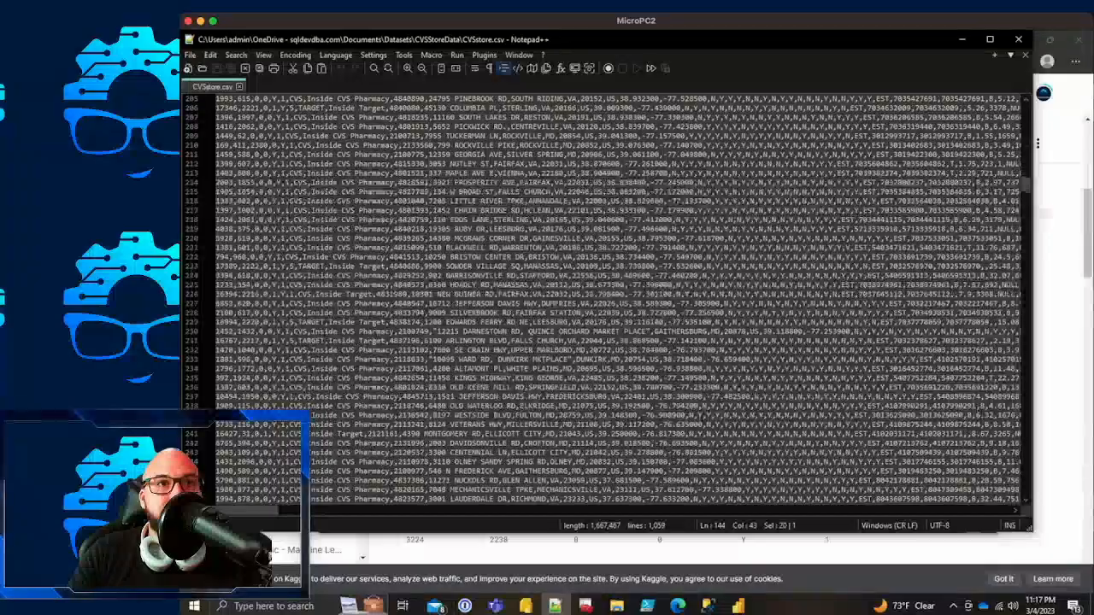
scroll(609, 301, down, 20)
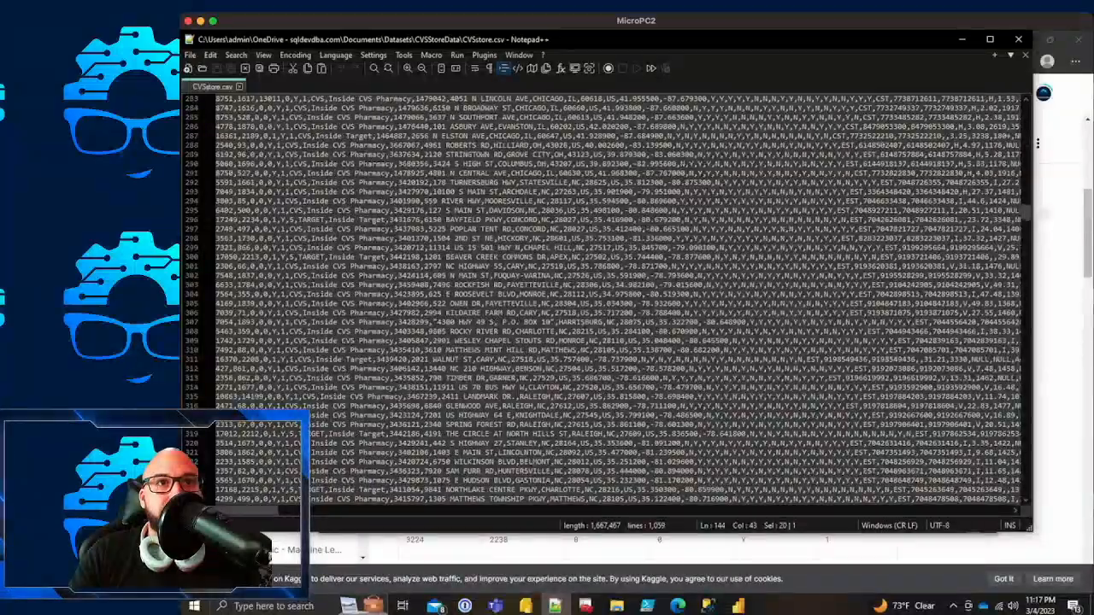
scroll(609, 301, down, 20)
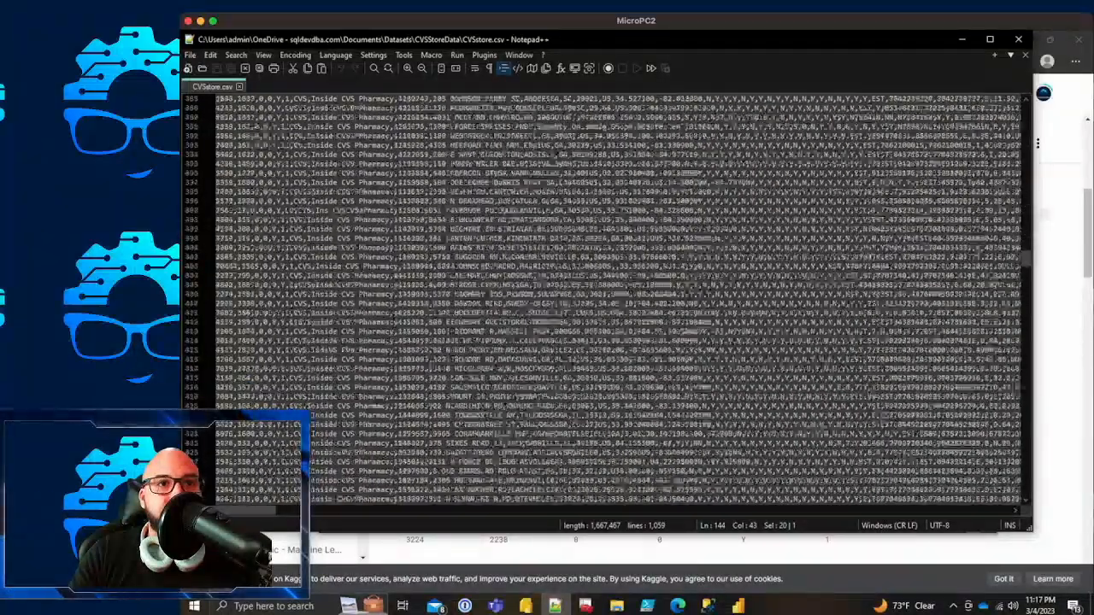
scroll(610, 301, down, 20)
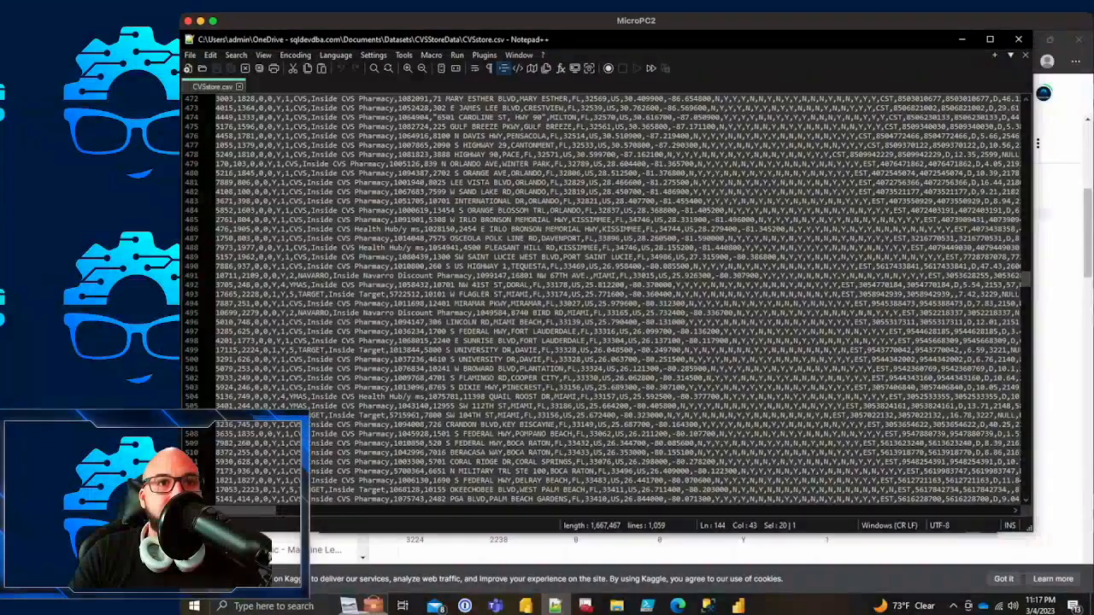
drag(385, 416, 330, 416)
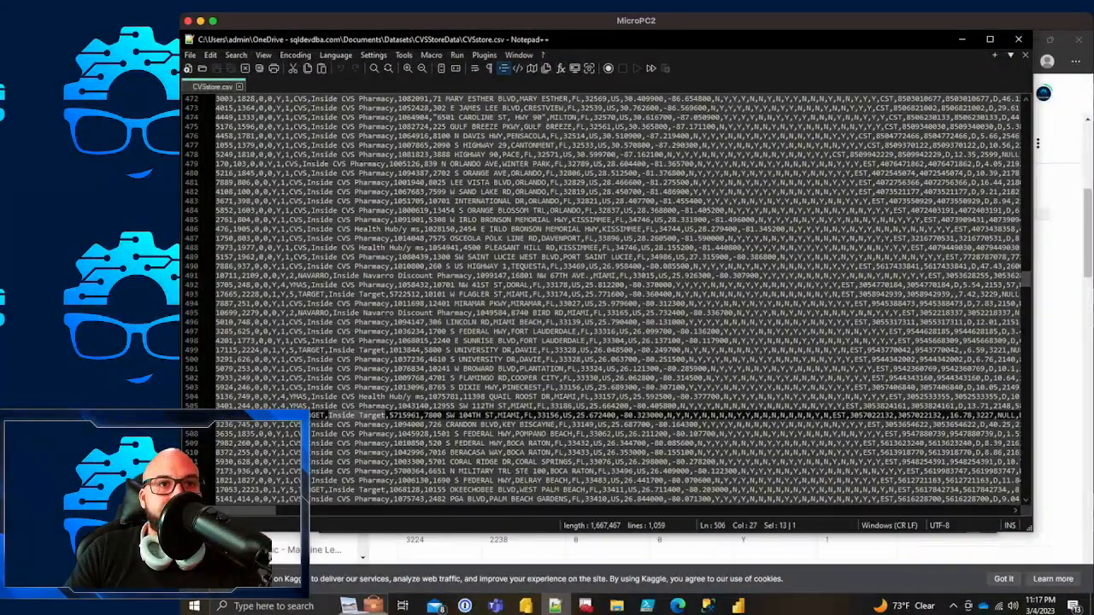
right_click(301, 416)
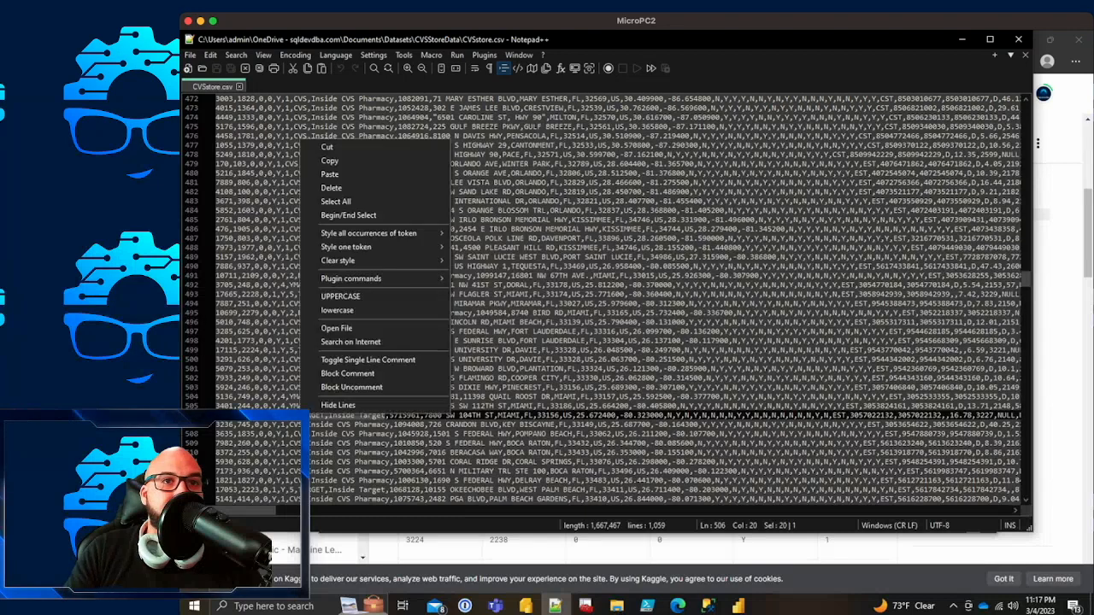
click(353, 425)
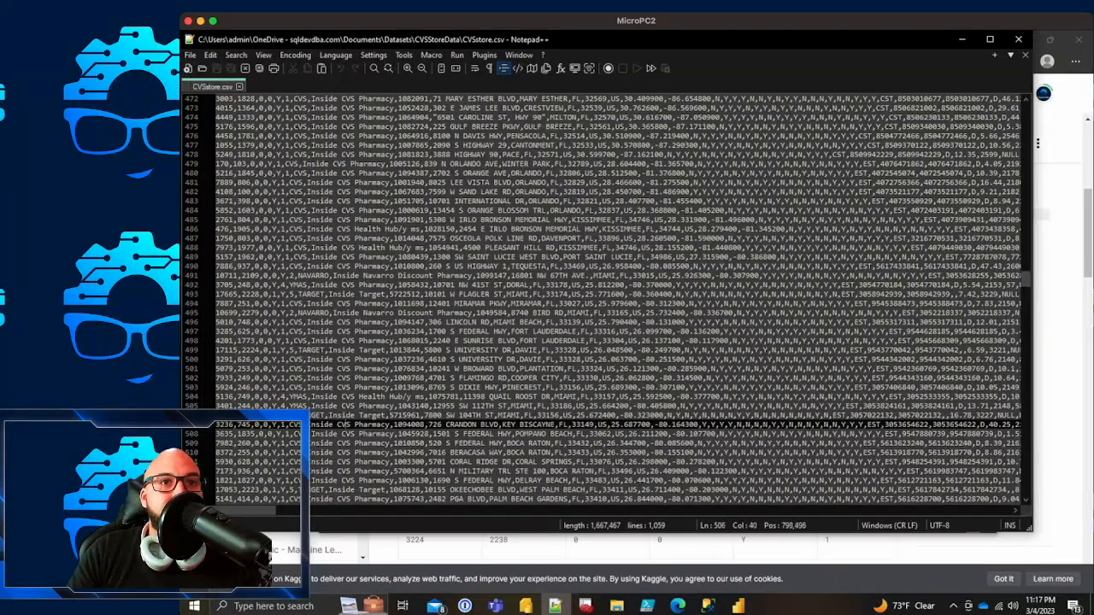
drag(385, 415, 304, 415)
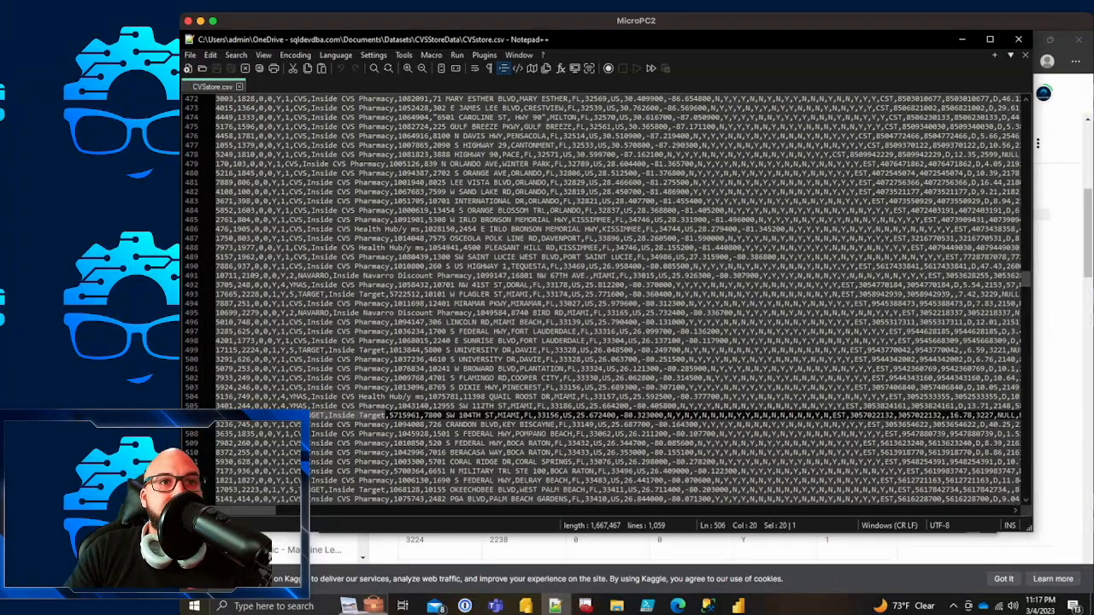
Step: Highlight the CVS brand value on line 501 and return to the header row of the file
double_click(312, 351)
double_click(298, 368)
scroll(624, 300, up, 20)
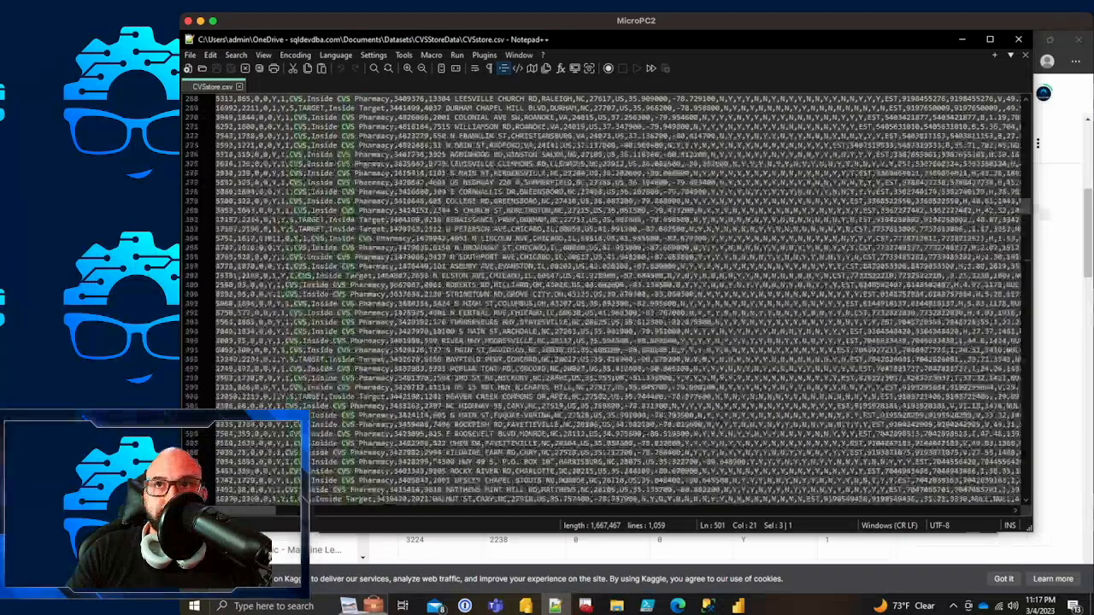
scroll(623, 299, up, 10)
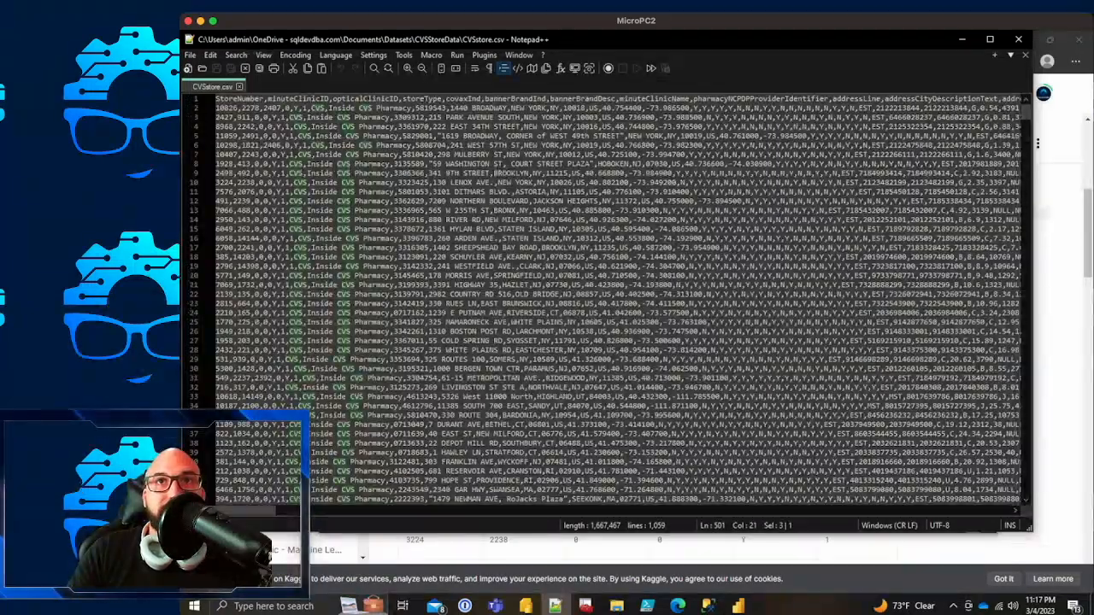
Step: Examine the minuteClinicName, pharmacyNCPDPProviderIdentifier, addressLine and addressCityDescriptionText headers and the phone number values on line 9
double_click(654, 99)
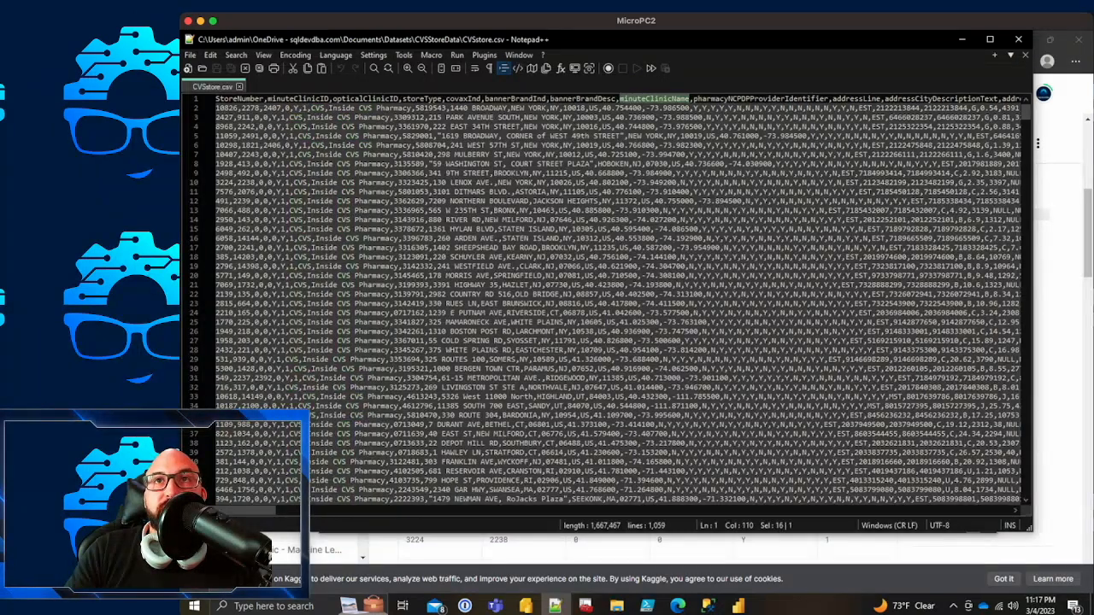
double_click(761, 98)
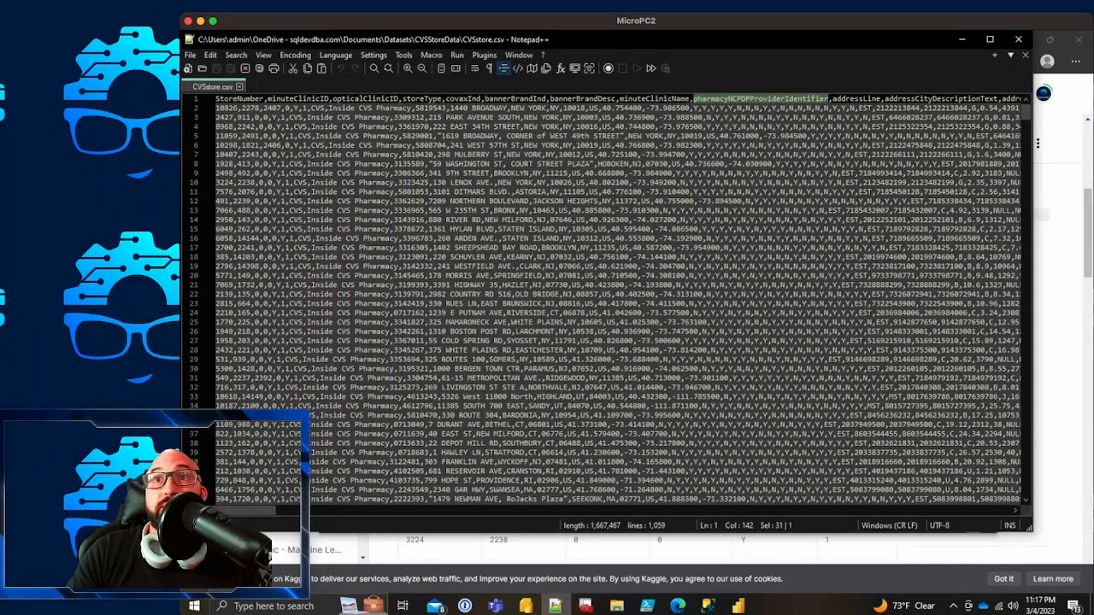
drag(856, 98, 960, 98)
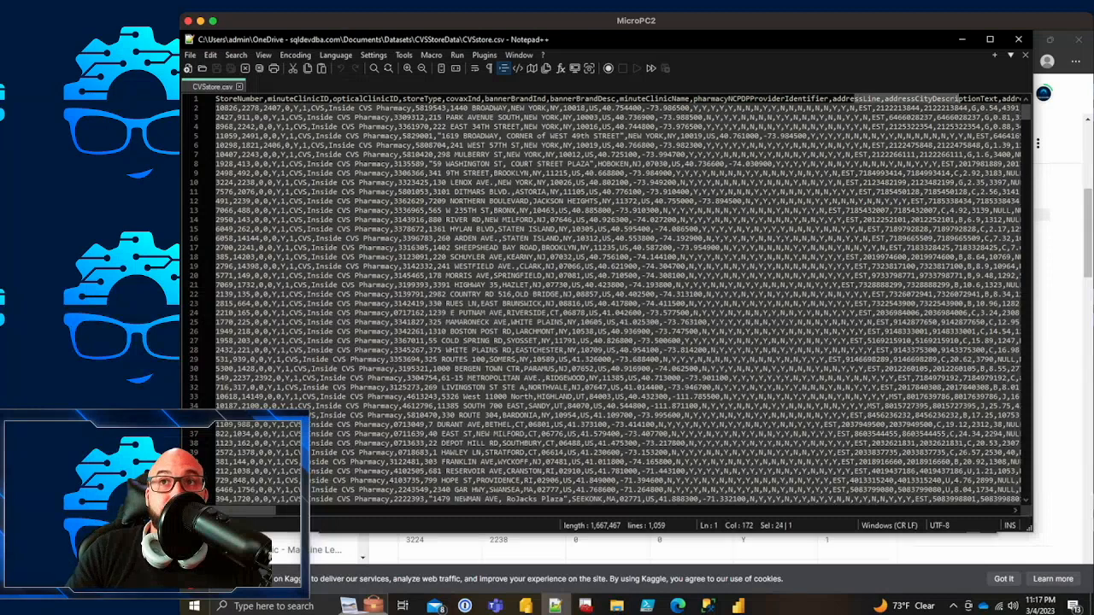
drag(862, 173, 954, 174)
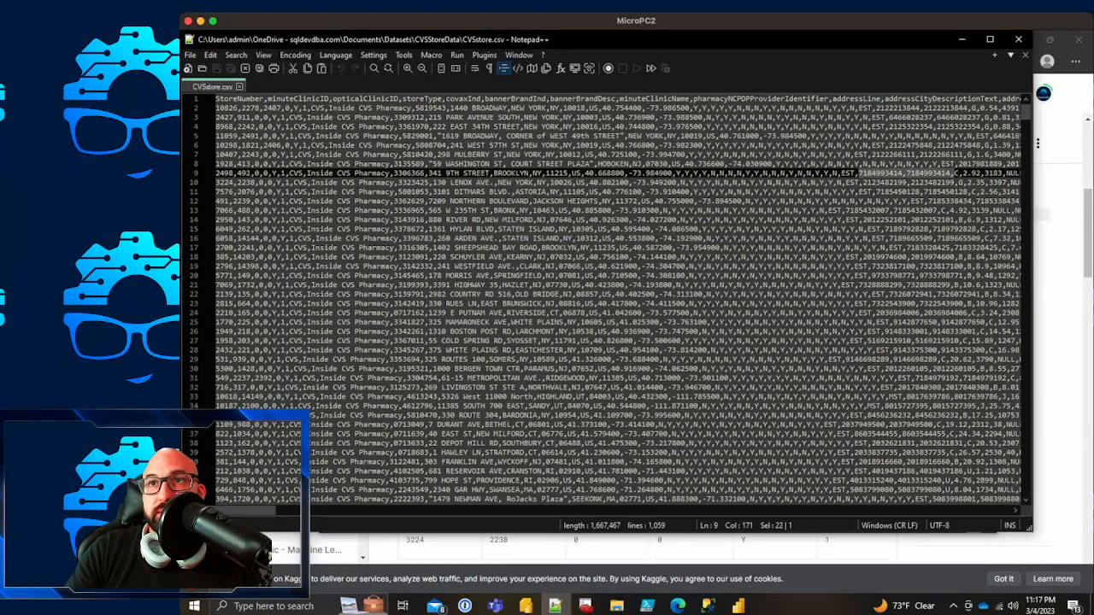
Step: Look across the remaining columns to the service descriptions and highlight the latitude and longitude values on line 10
drag(248, 510, 298, 510)
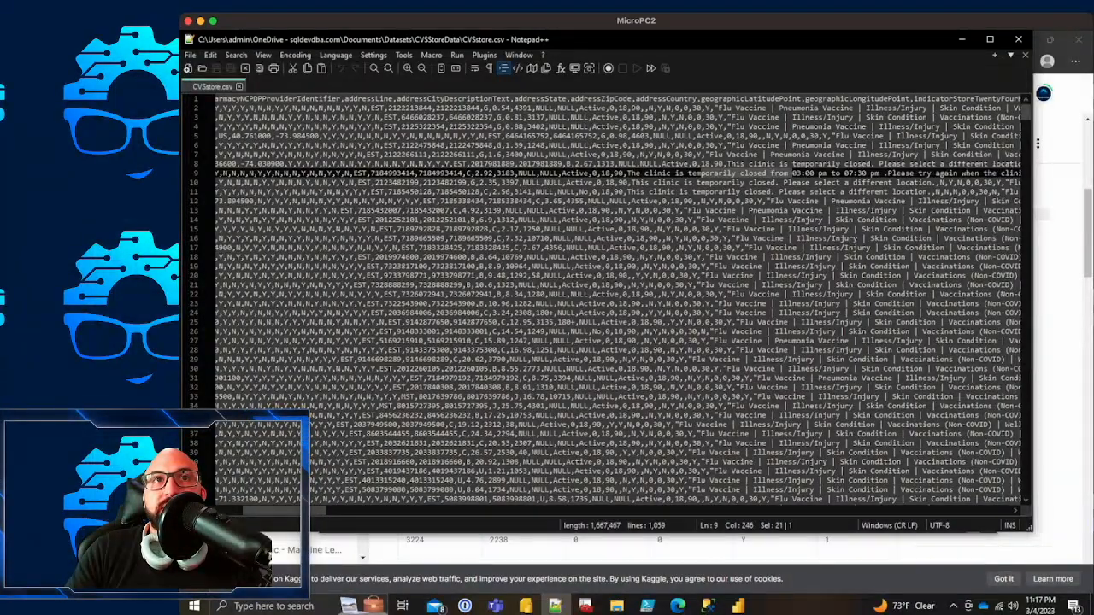
drag(290, 510, 404, 510)
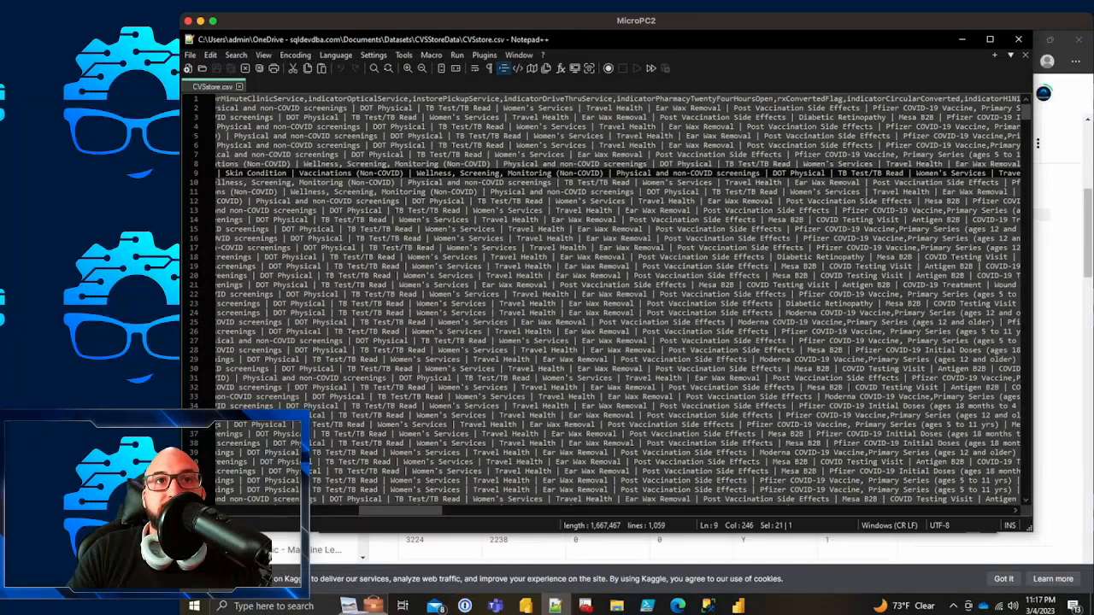
drag(402, 510, 248, 510)
drag(451, 183, 525, 183)
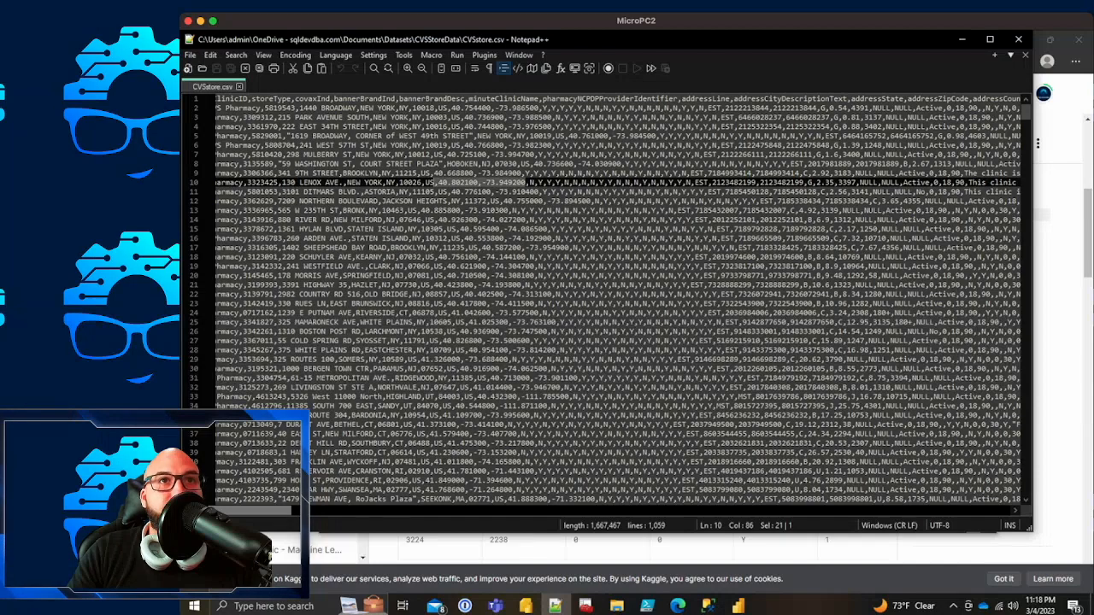
scroll(618, 299, left, 2)
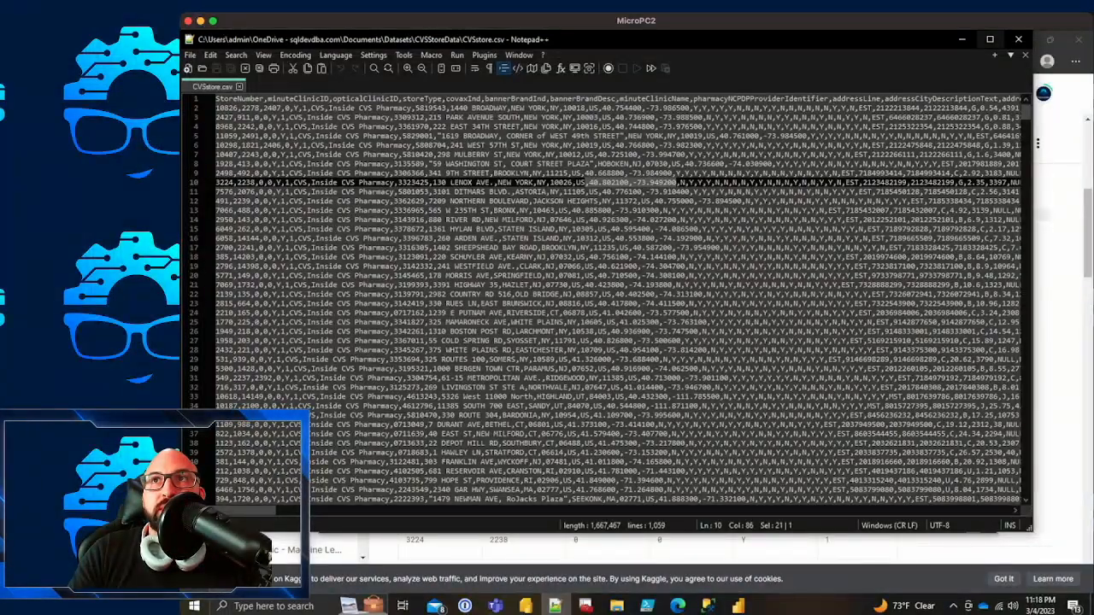
Step: Close CVSstore.csv, minimise the text editor and open CVSstore.xlsx from the CVSStoreData folder in Excel
key(ctrl+w)
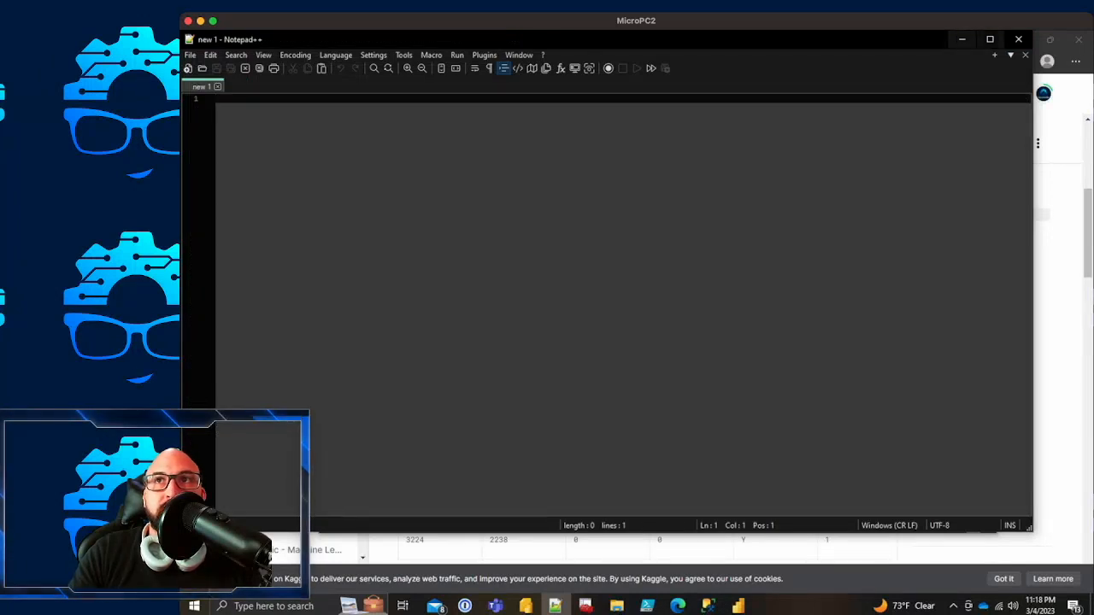
click(961, 39)
click(650, 181)
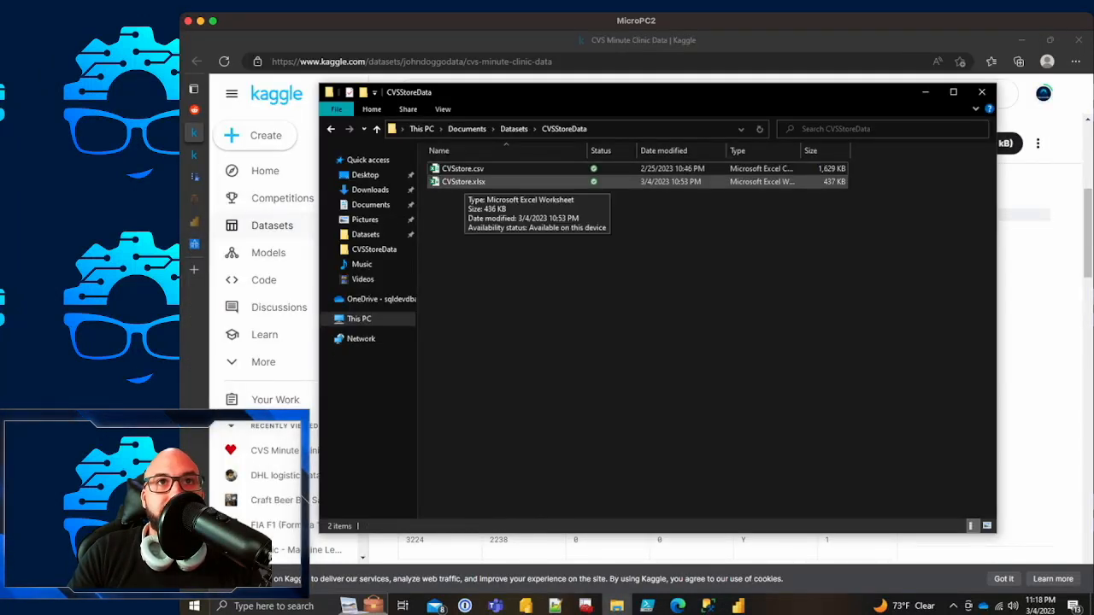
double_click(650, 181)
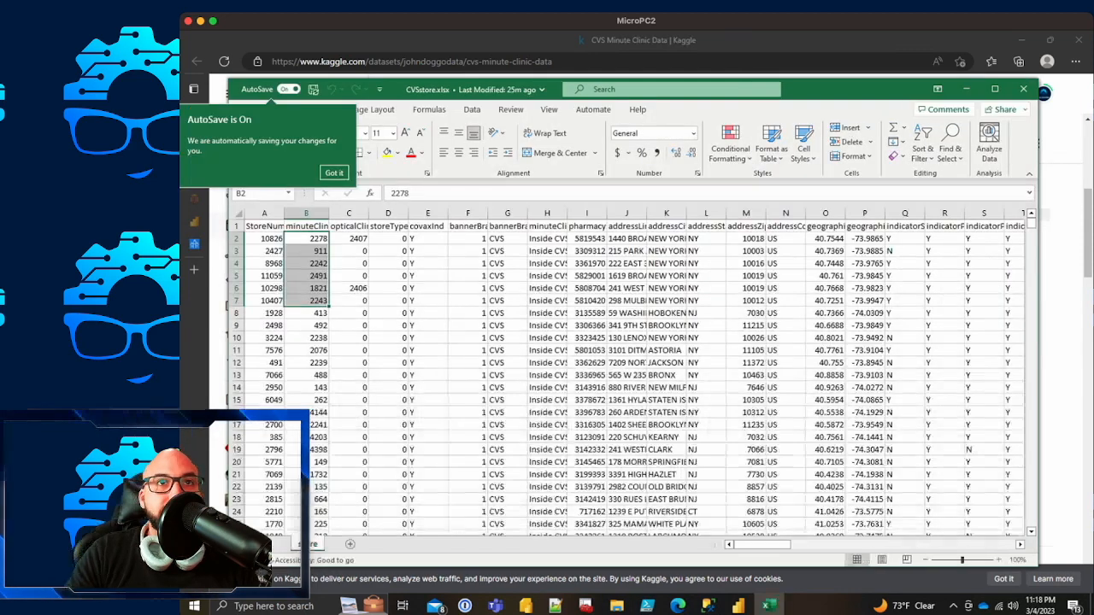
Step: Examine the worksheet's columns across to alertMessage, including gracePeriod, and the StoreNumber through storeType values in rows 2 to 20
click(507, 301)
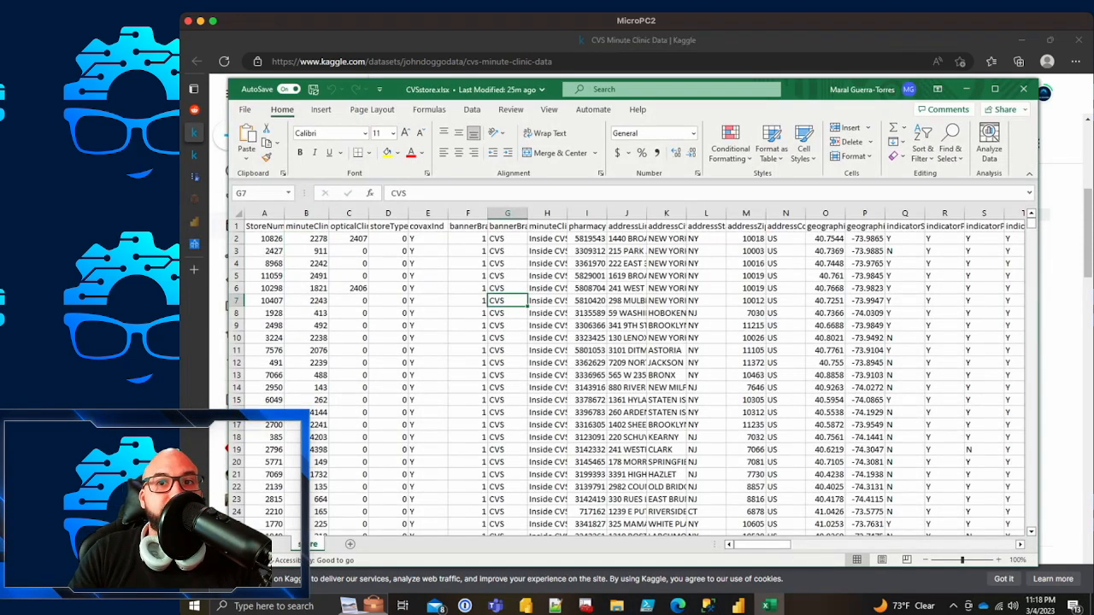
drag(757, 545, 858, 544)
click(780, 486)
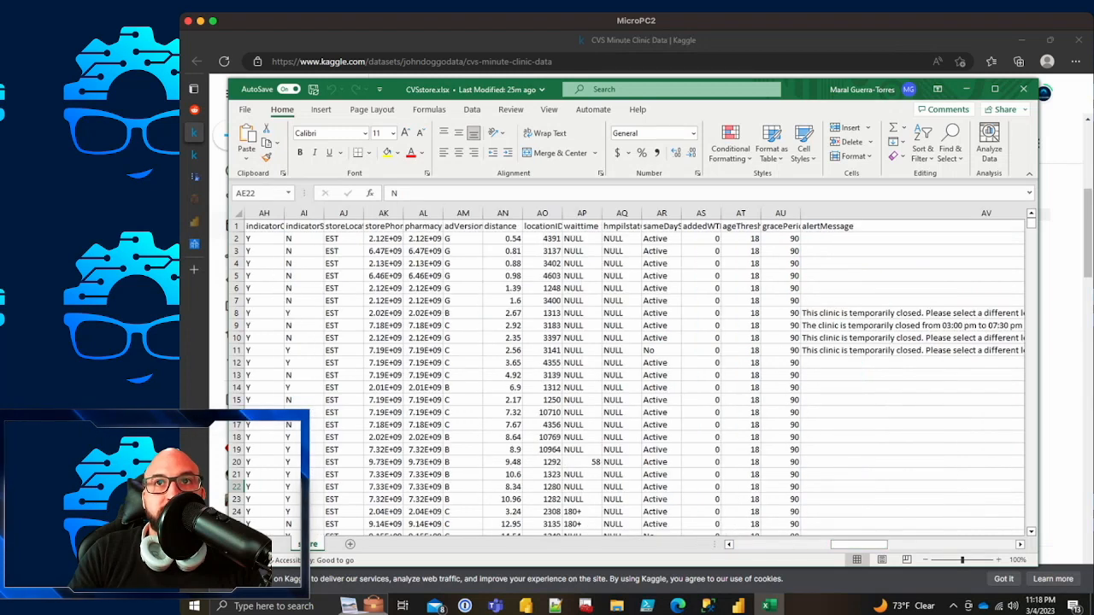
click(780, 213)
drag(859, 544, 764, 544)
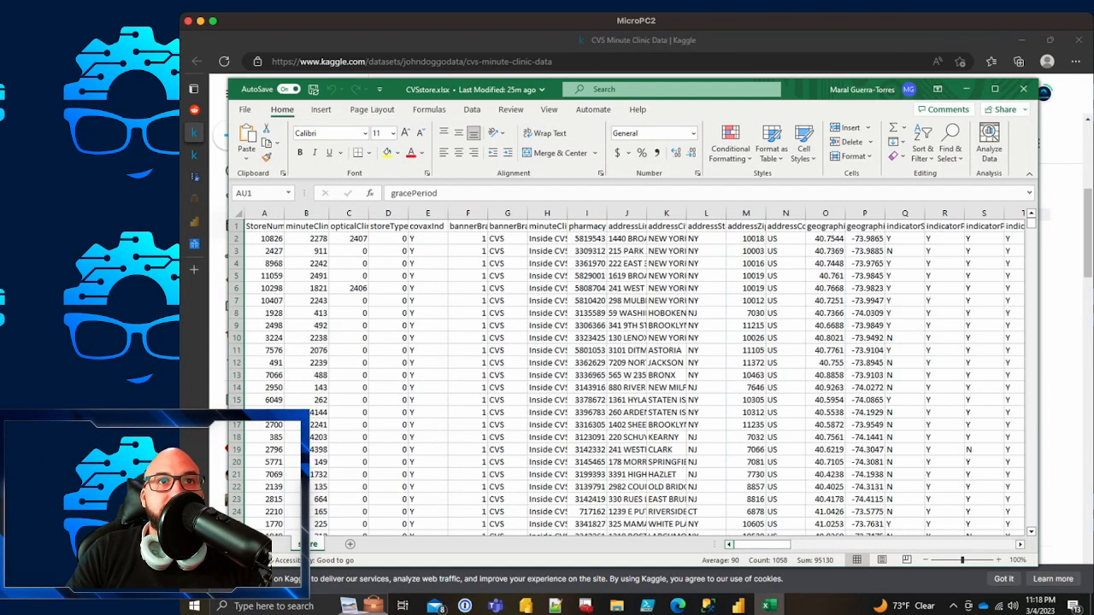
drag(265, 238, 388, 461)
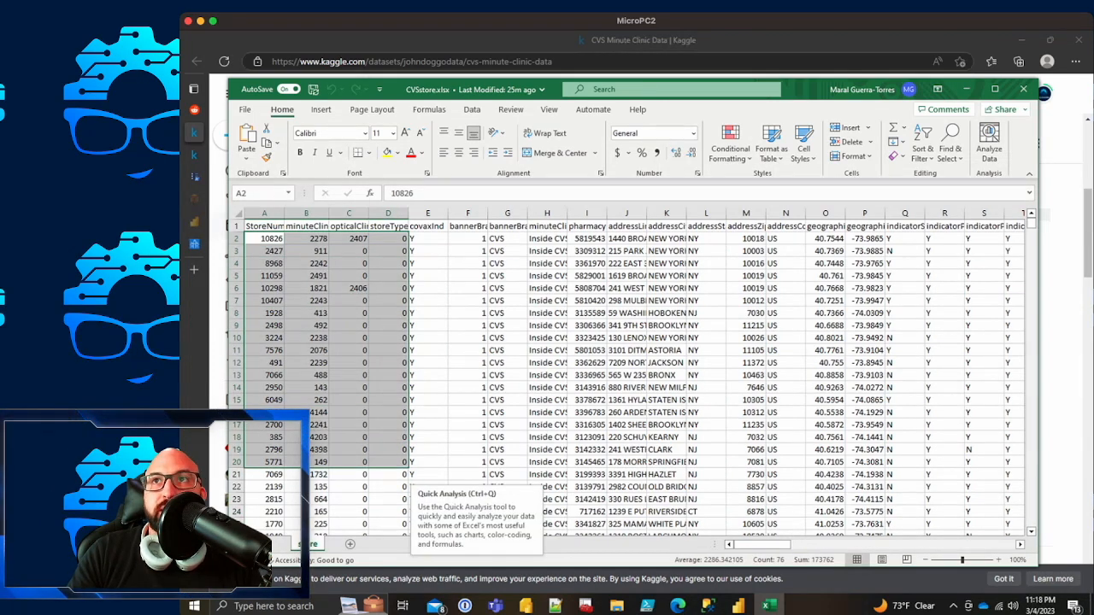
Step: Close the CVSstore.xlsx workbook, minimise the CVSStoreData folder window and switch to Windows PowerShell ISE
click(1023, 89)
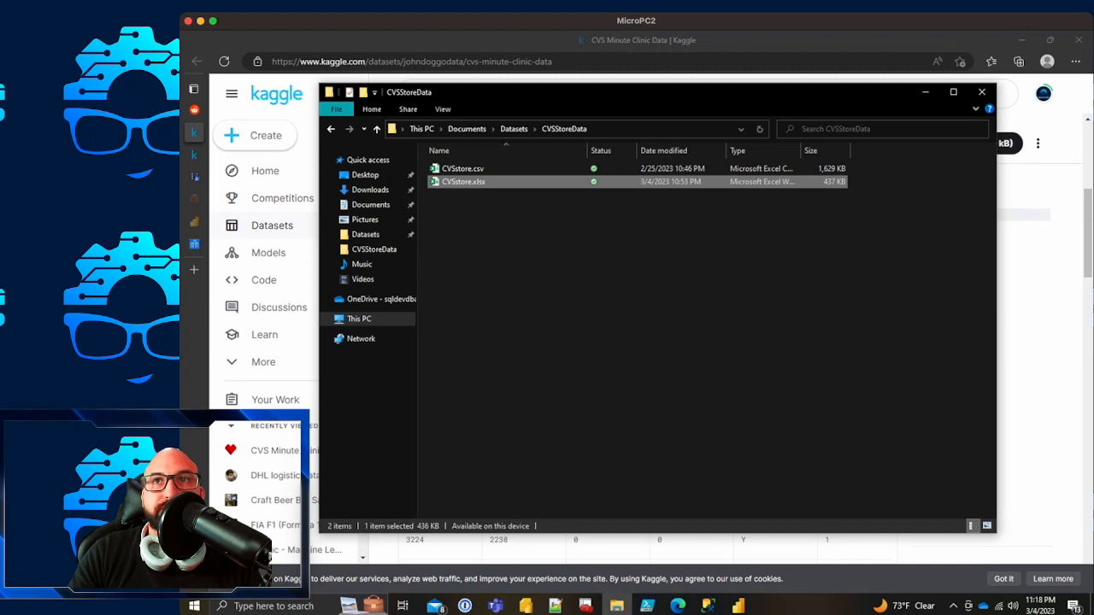
click(683, 299)
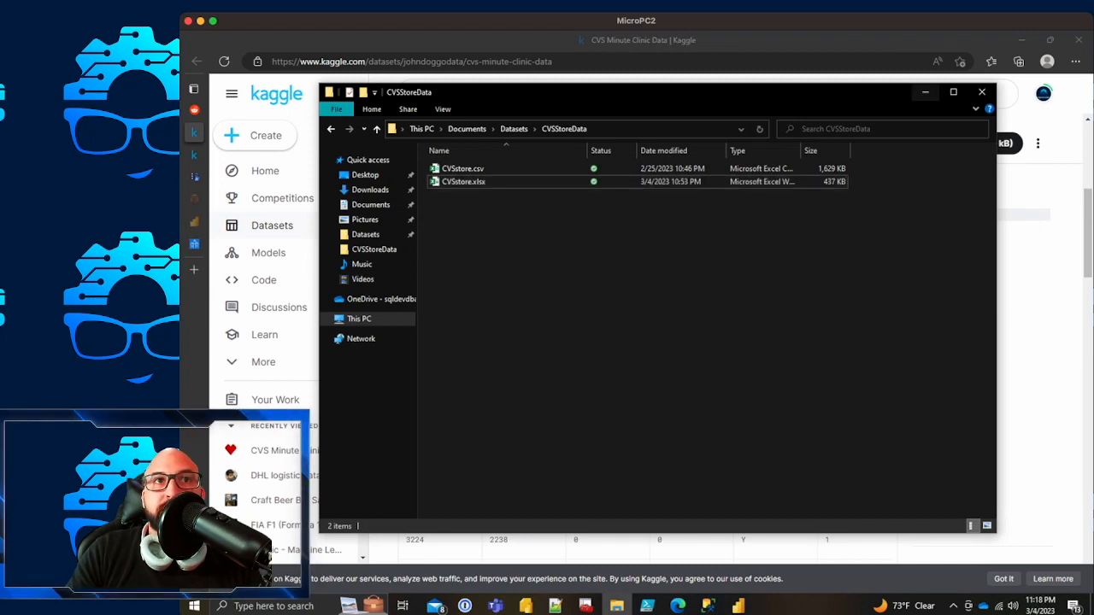
click(924, 92)
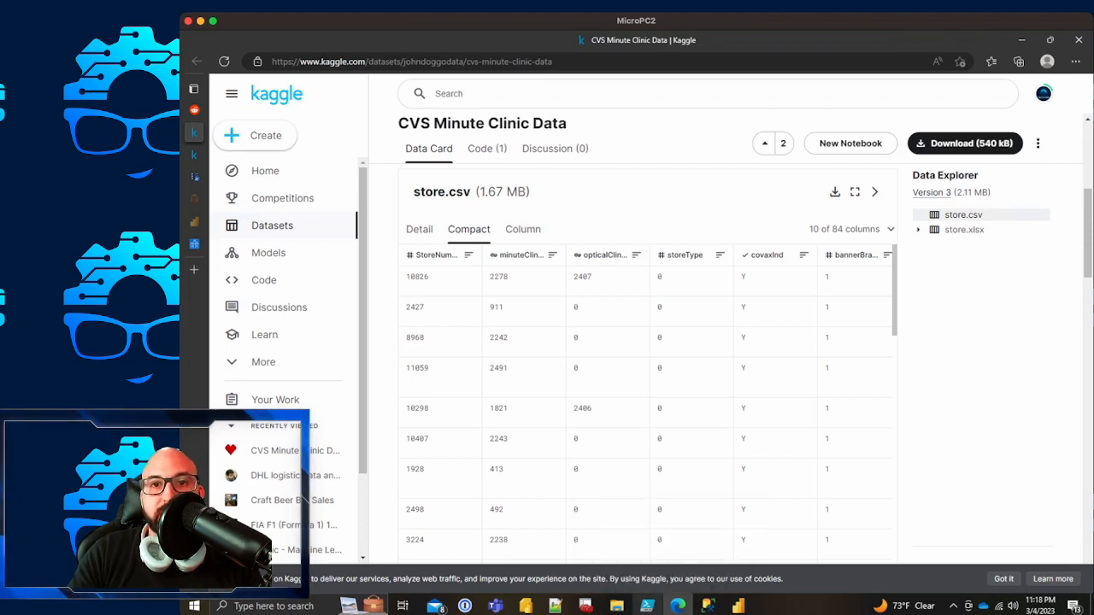
click(647, 606)
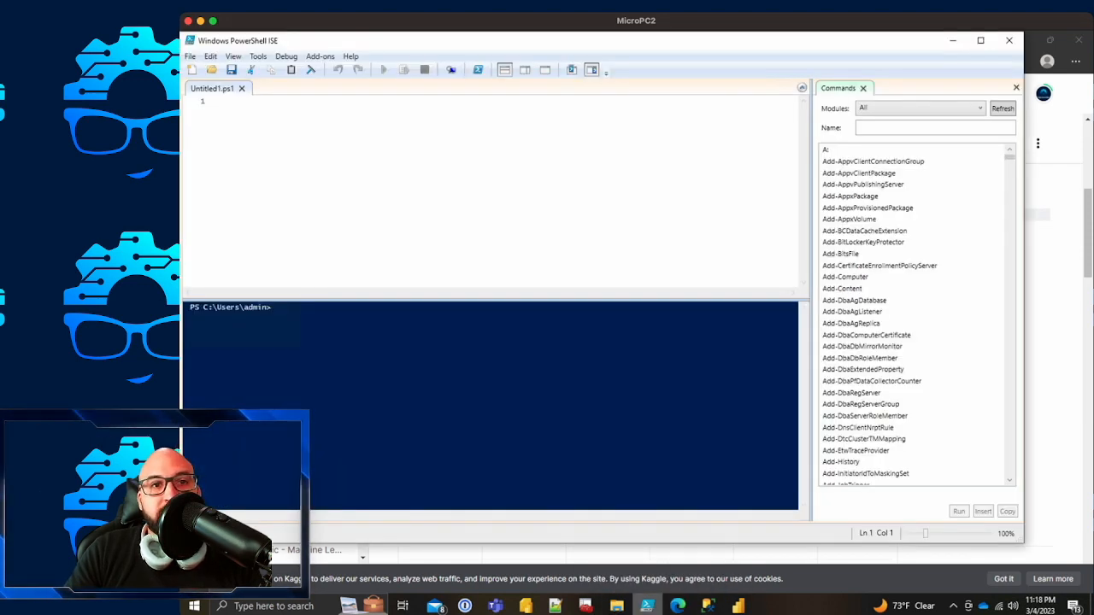
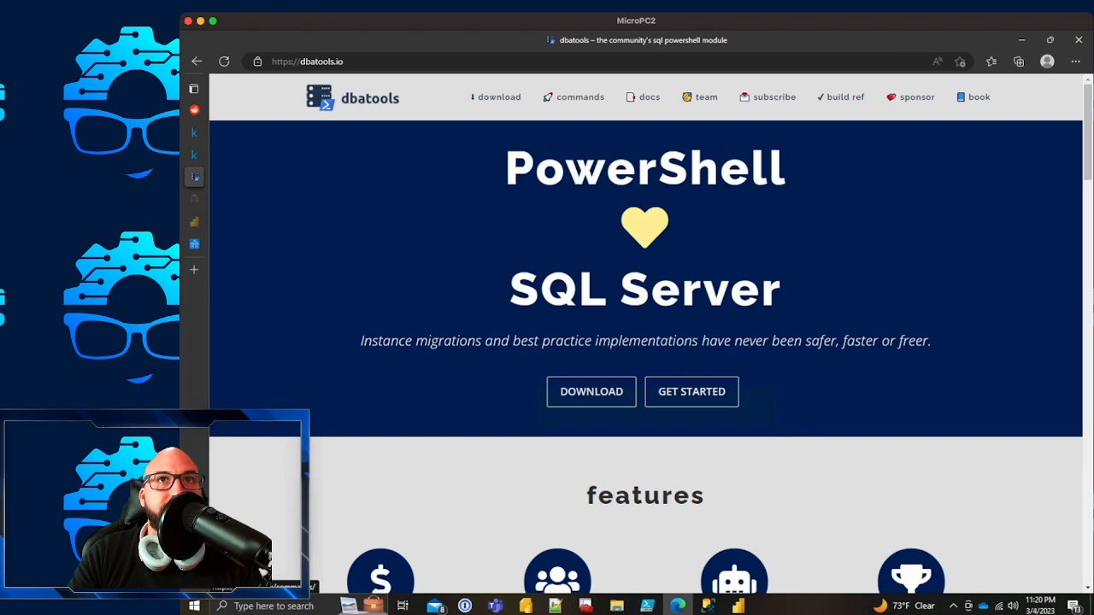
Step: Find "dbacsv" in the dbatools command index and open the Import-DbaCsv documentation page
click(579, 97)
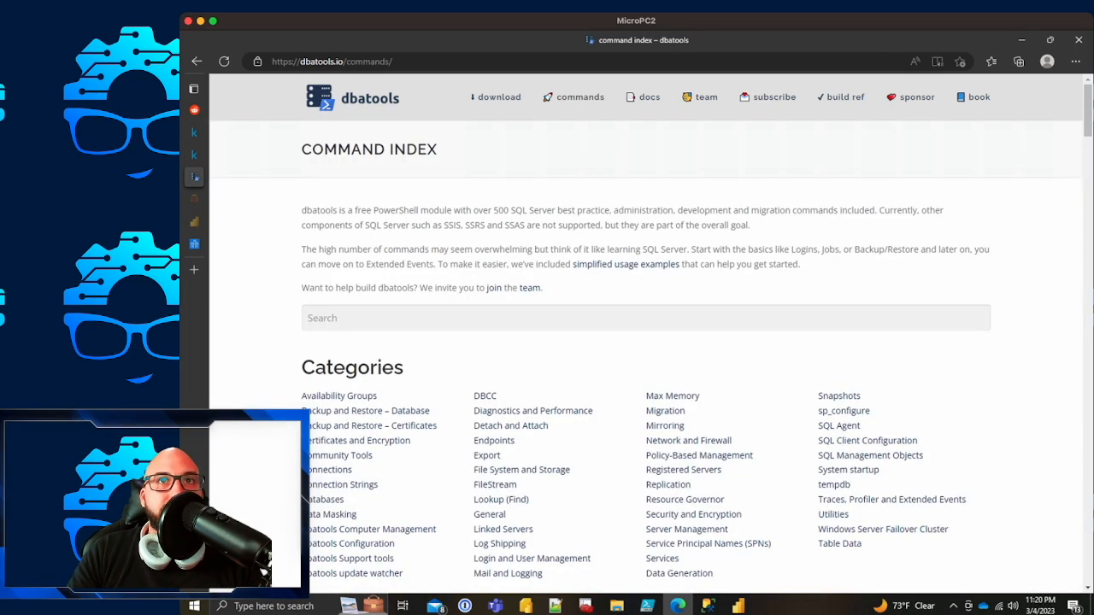
scroll(649, 333, down, 4)
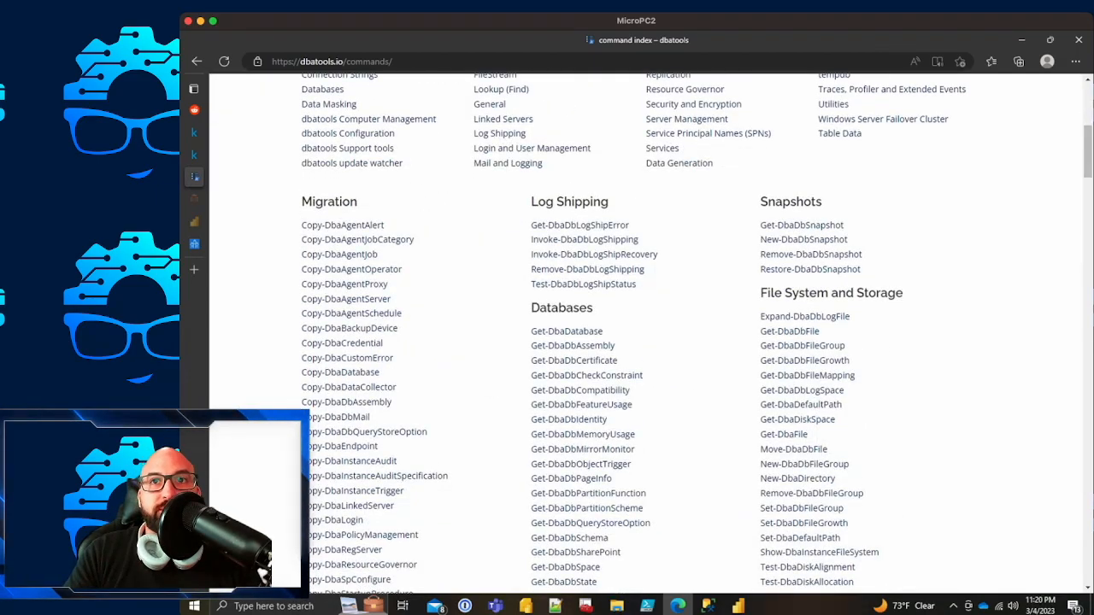
scroll(649, 333, down, 12)
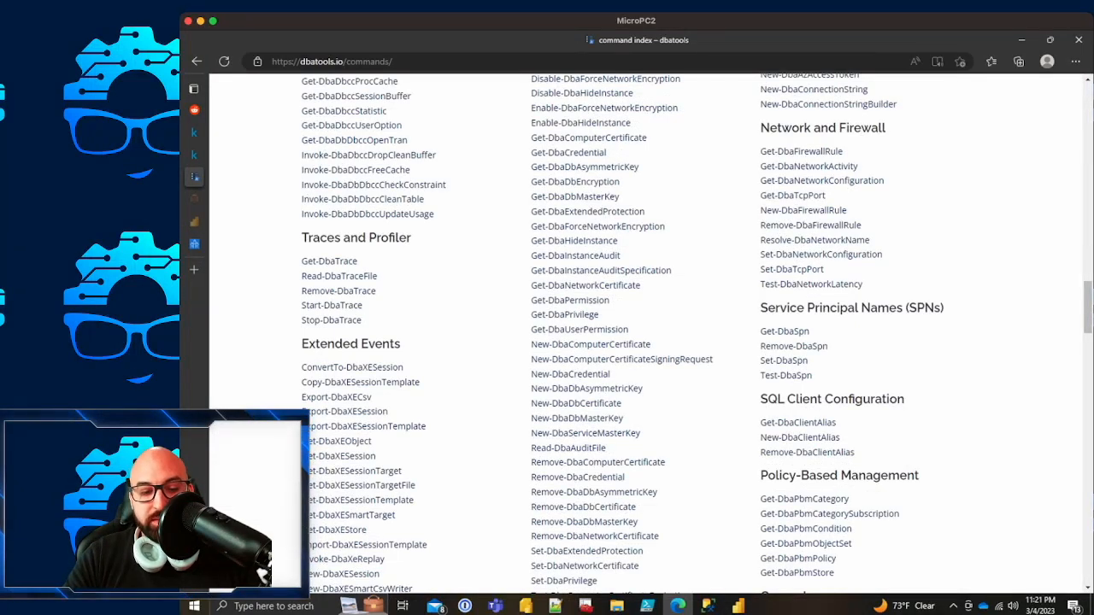
key(ctrl+f)
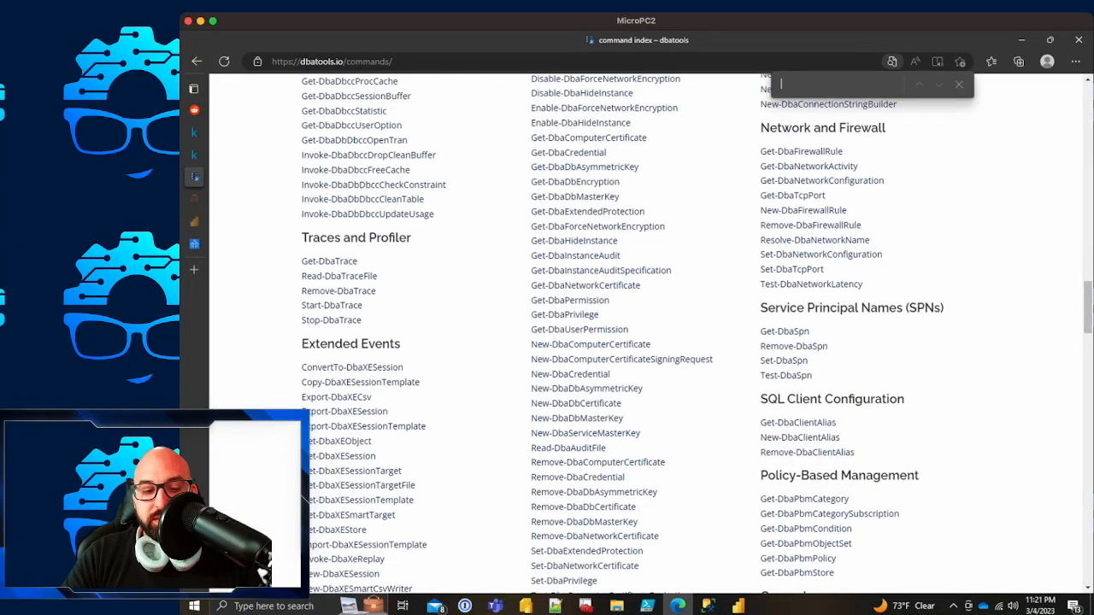
text(dbacsv)
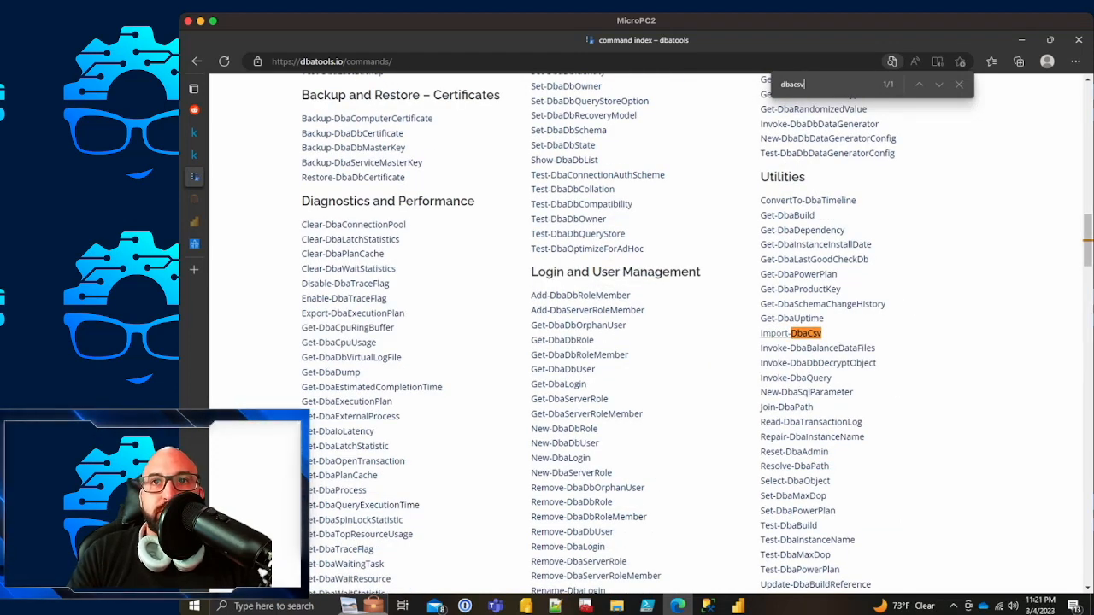
click(790, 333)
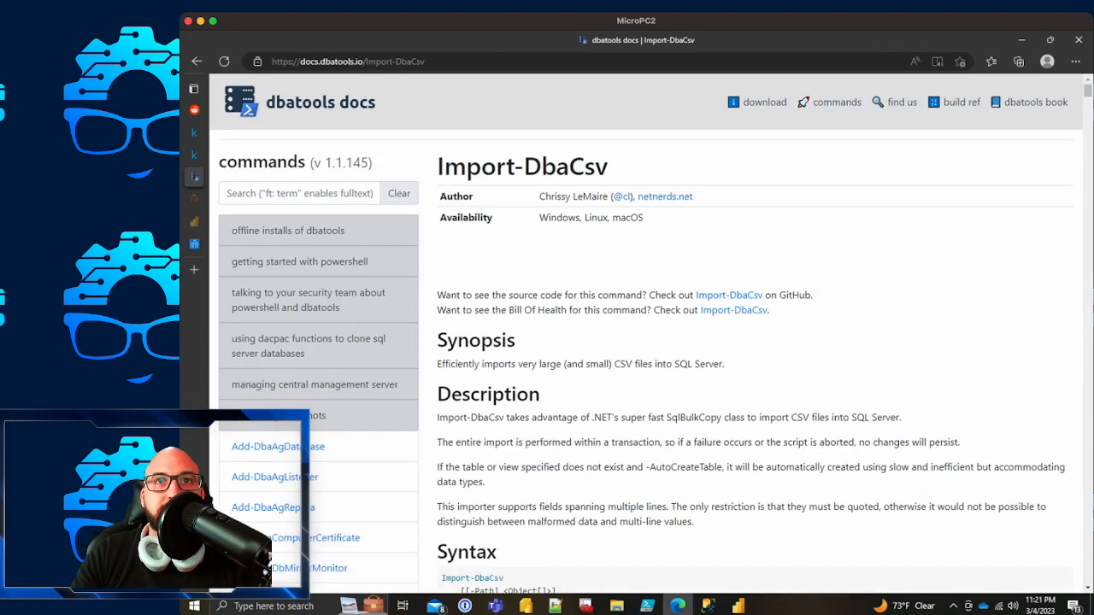
Step: Review the Import-DbaCsv examples and copy the Example 5 command that pipes Get-ChildItem into Import-DbaCsv with -AutoCreateTable
scroll(646, 333, down, 5)
scroll(646, 334, down, 15)
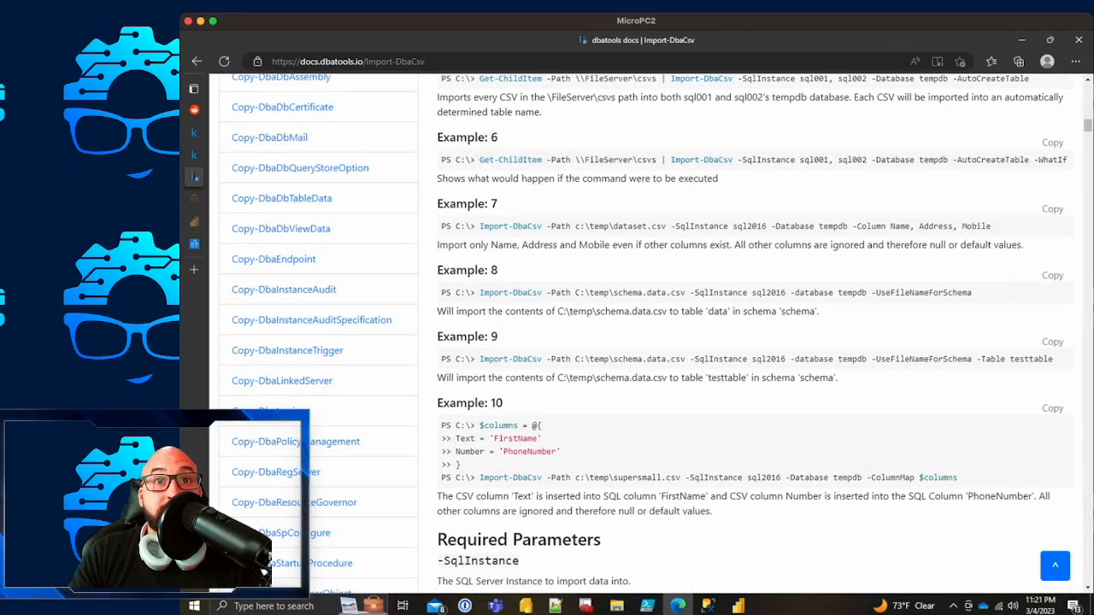
scroll(646, 333, down, 2)
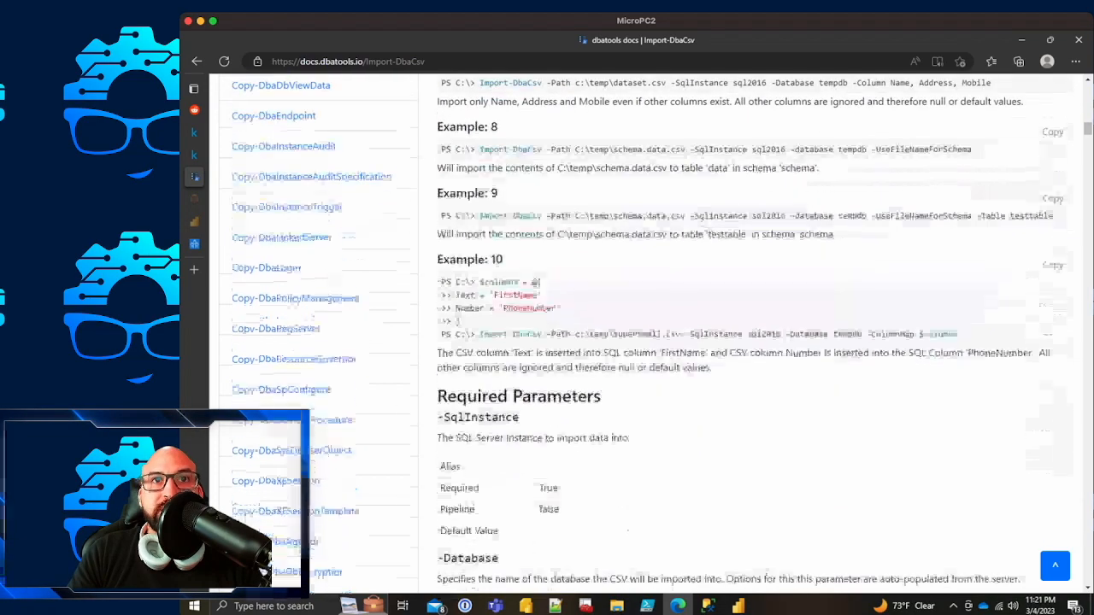
scroll(646, 333, up, 4)
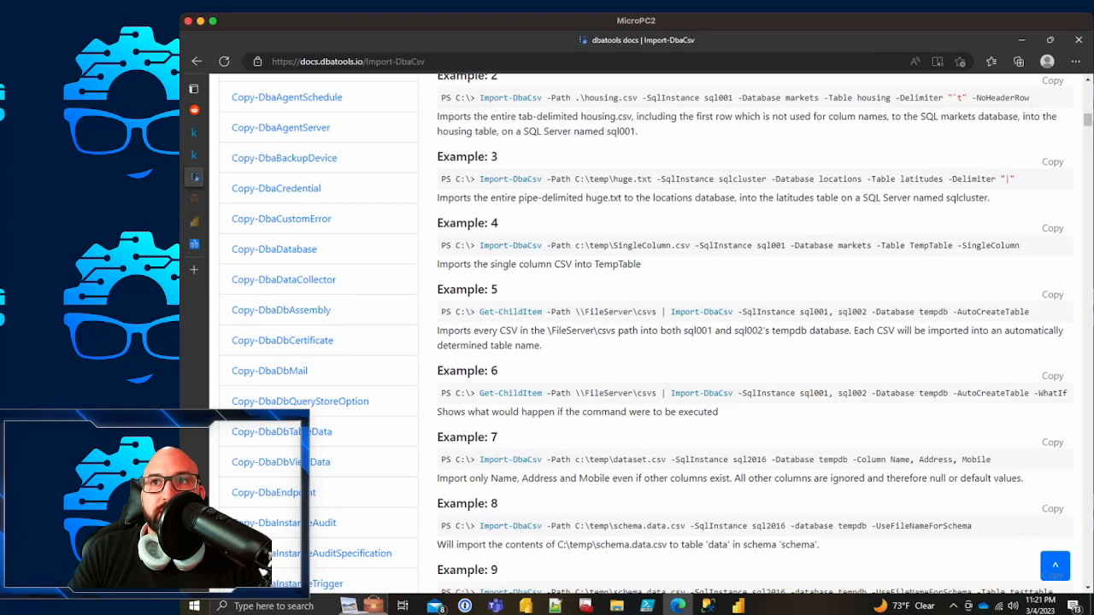
drag(1029, 312, 477, 312)
key(ctrl+c)
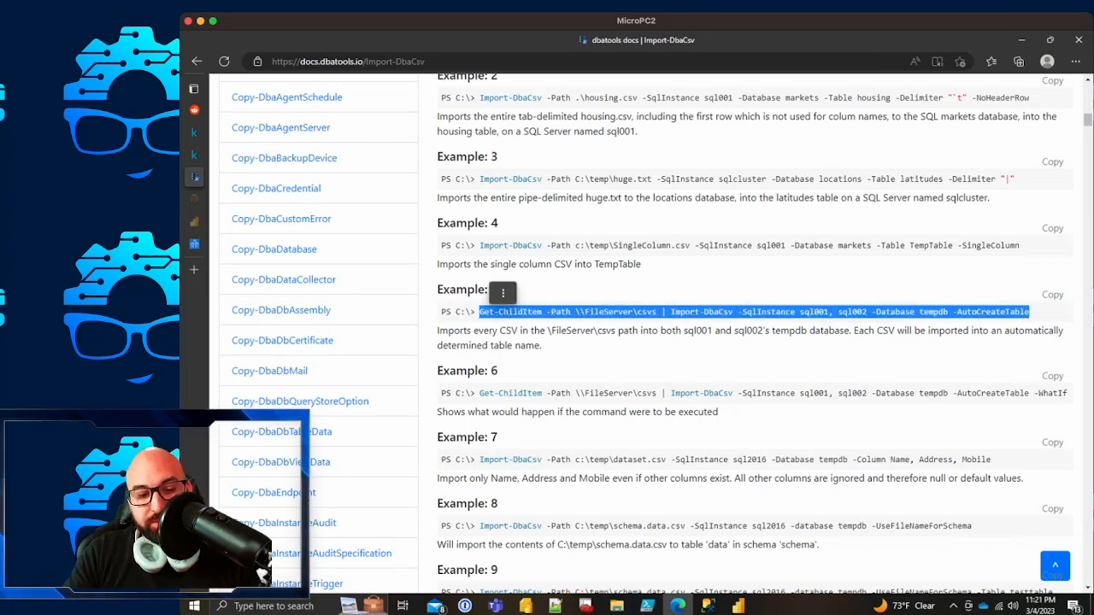
Step: Paste the copied Import-DbaCsv command into the empty Untitled1.ps1 script in PowerShell ISE and select its Get-ChildItem part
key(alt+Tab)
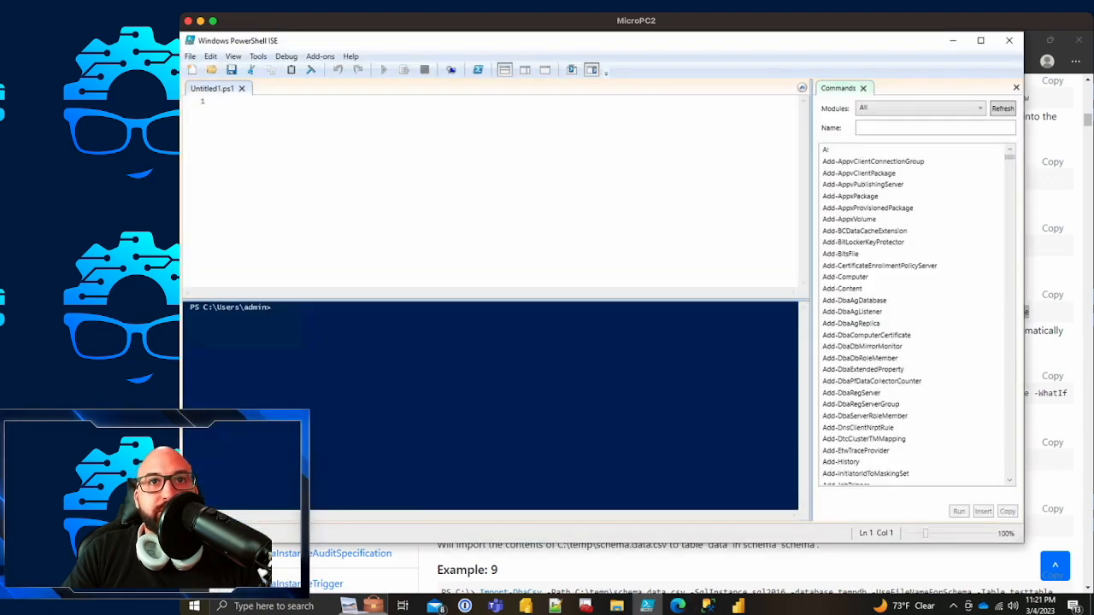
key(ctrl+v)
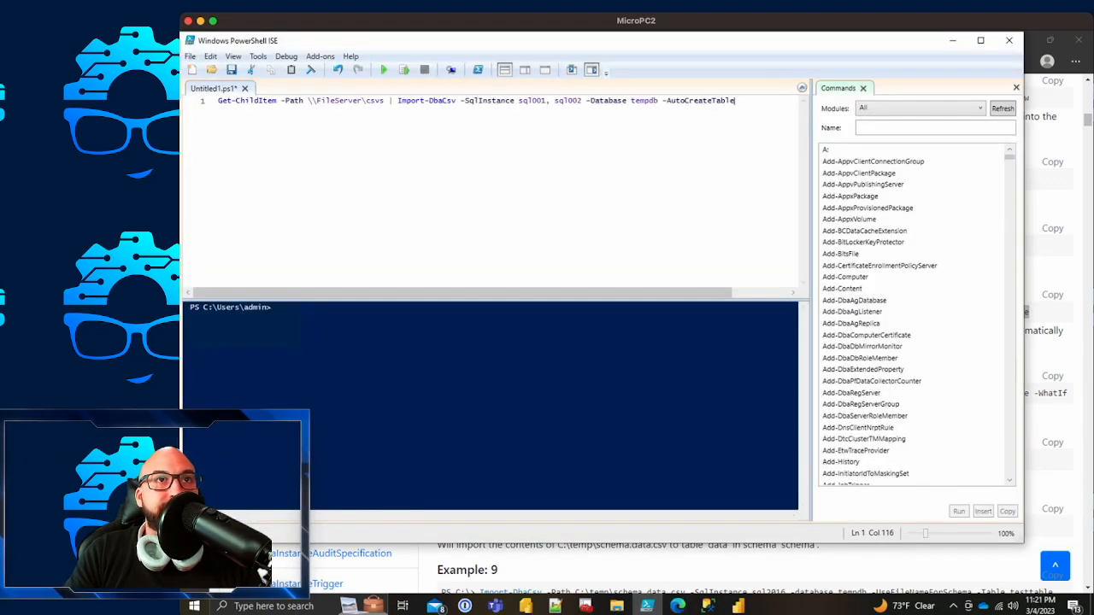
key(Home)
key(ctrl+shift+Right)
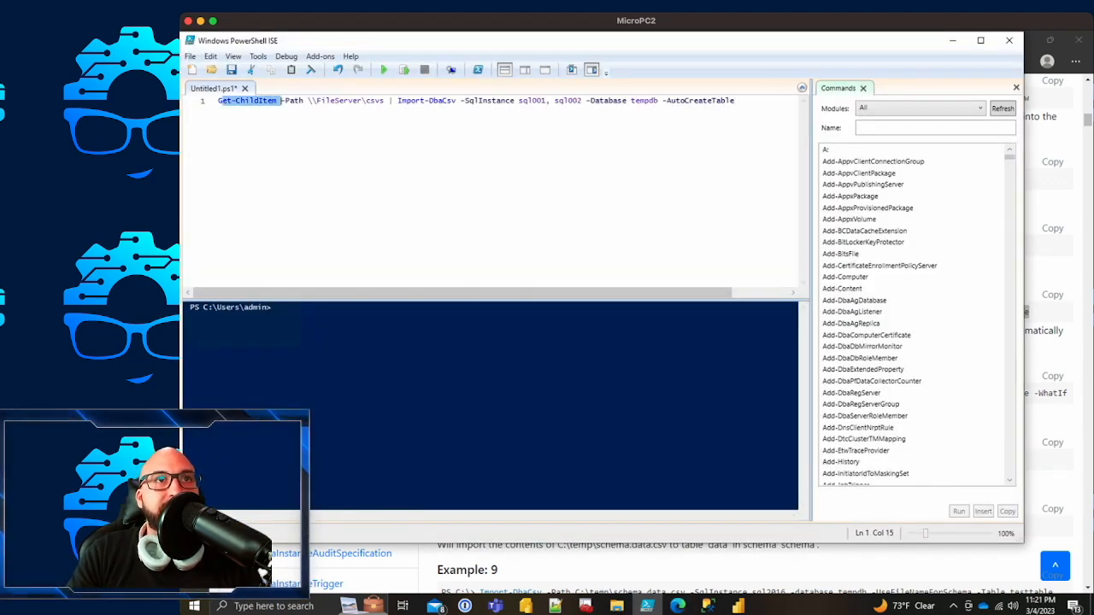
Step: Review the pasted command's file path, SQL instances, database and -AutoCreateTable arguments one by one
key(Right)
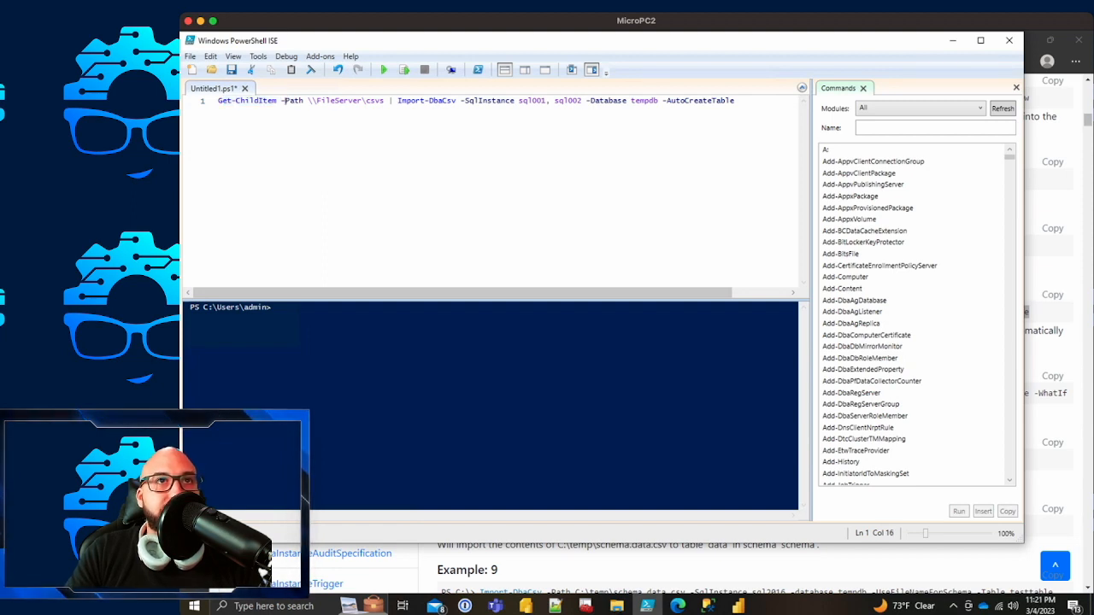
key(ctrl+shift+Right)
key(ctrl+shift+Right)
key(ctrl+shift+Right)
key(ctrl+shift+Right)
click(387, 101)
double_click(340, 101)
click(385, 101)
drag(384, 100, 307, 101)
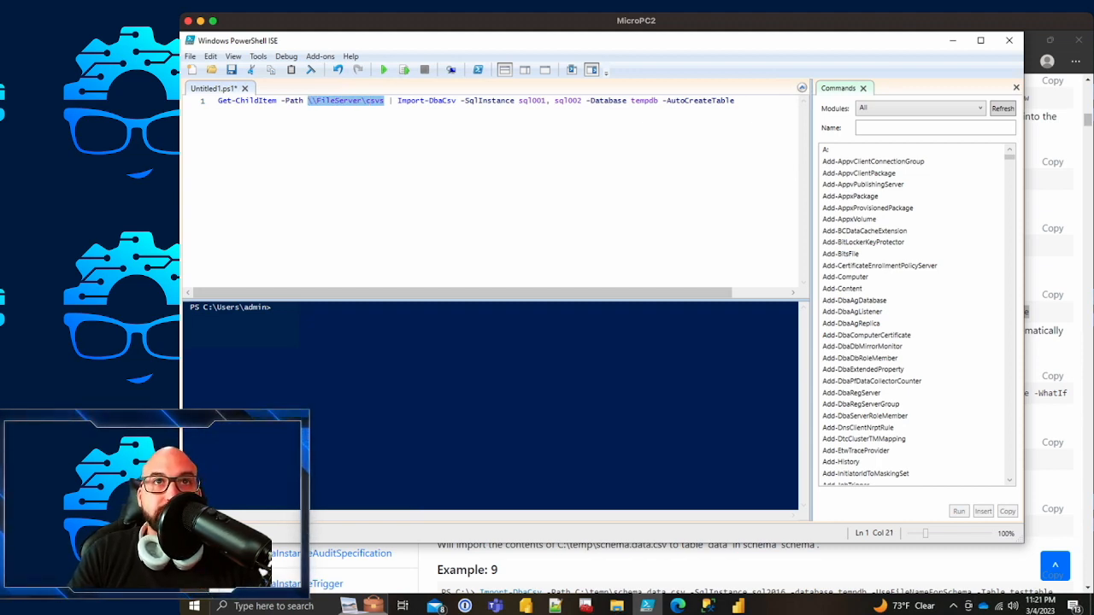
drag(518, 101, 578, 100)
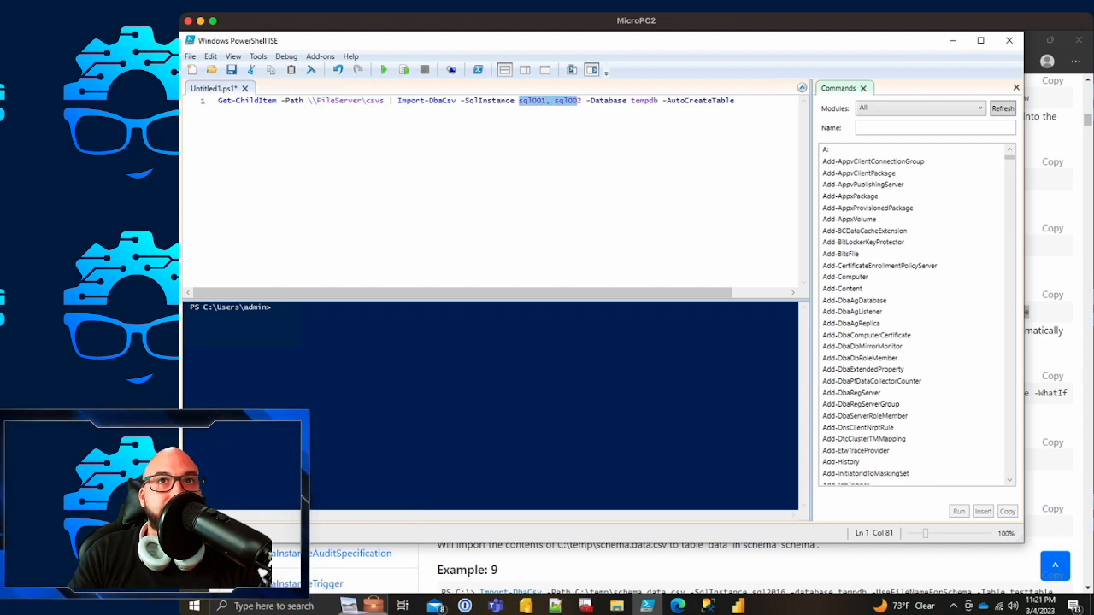
double_click(644, 101)
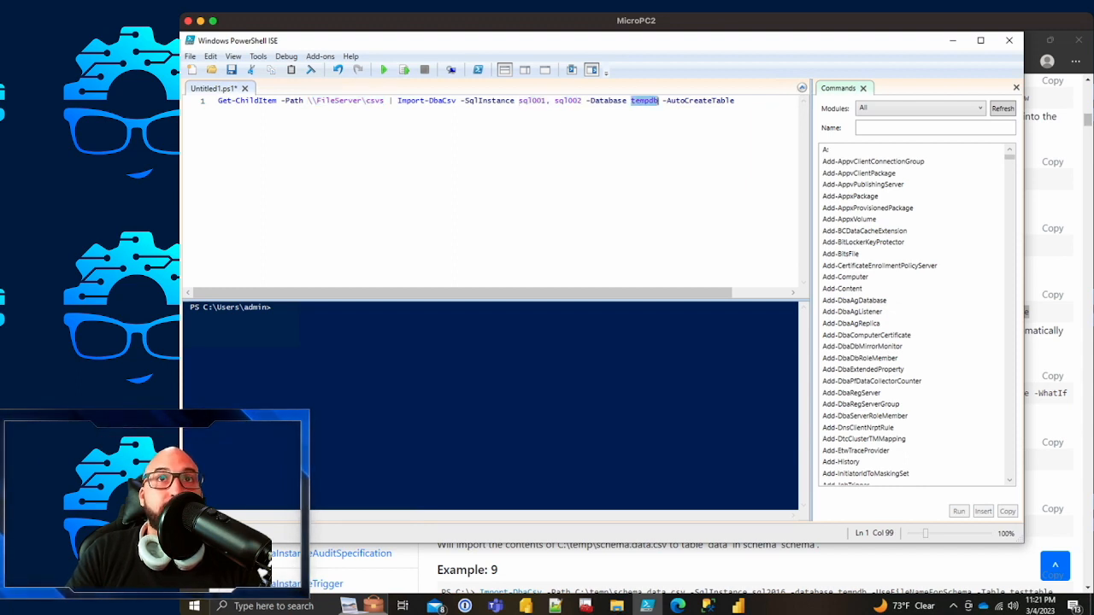
click(735, 100)
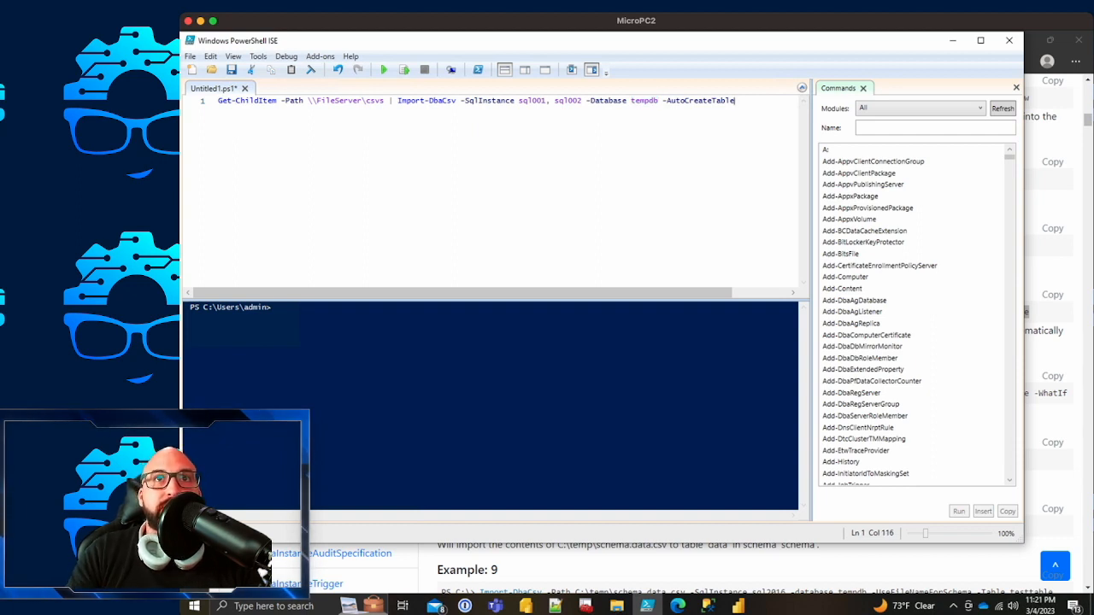
Step: Insert a -TableName parameter before -AutoCreateTable in the Import-DbaCsv command
click(663, 101)
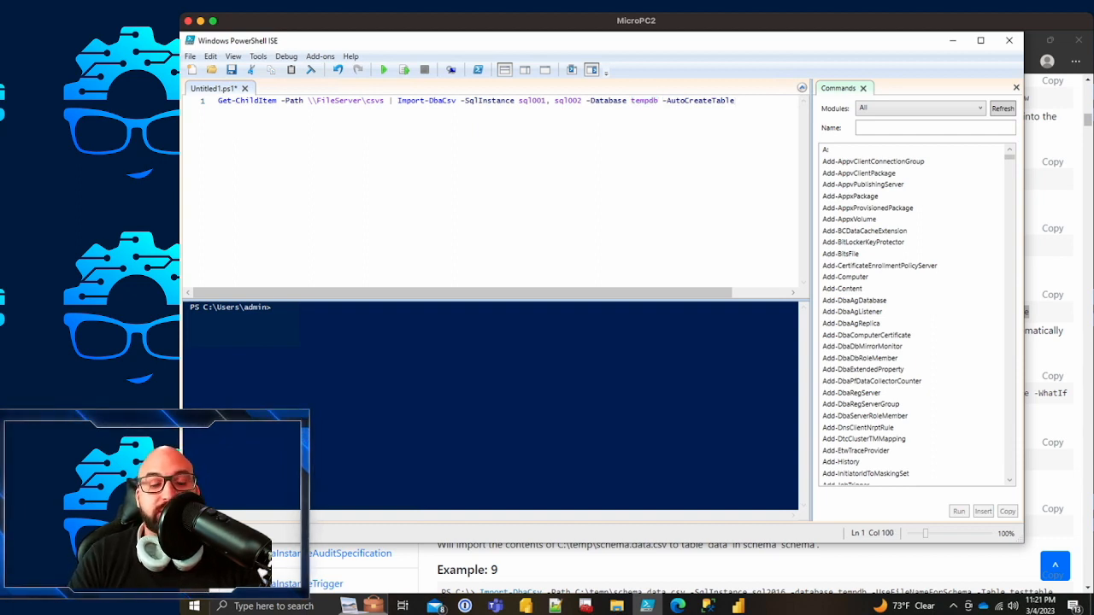
text(-tableName -)
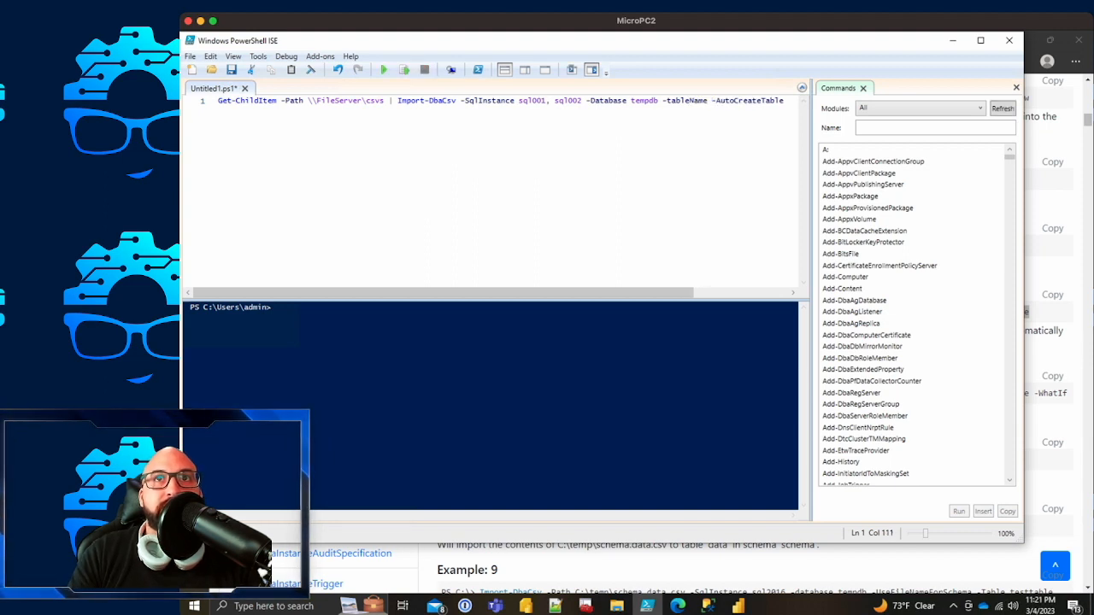
key(BackSpace)
text(T)
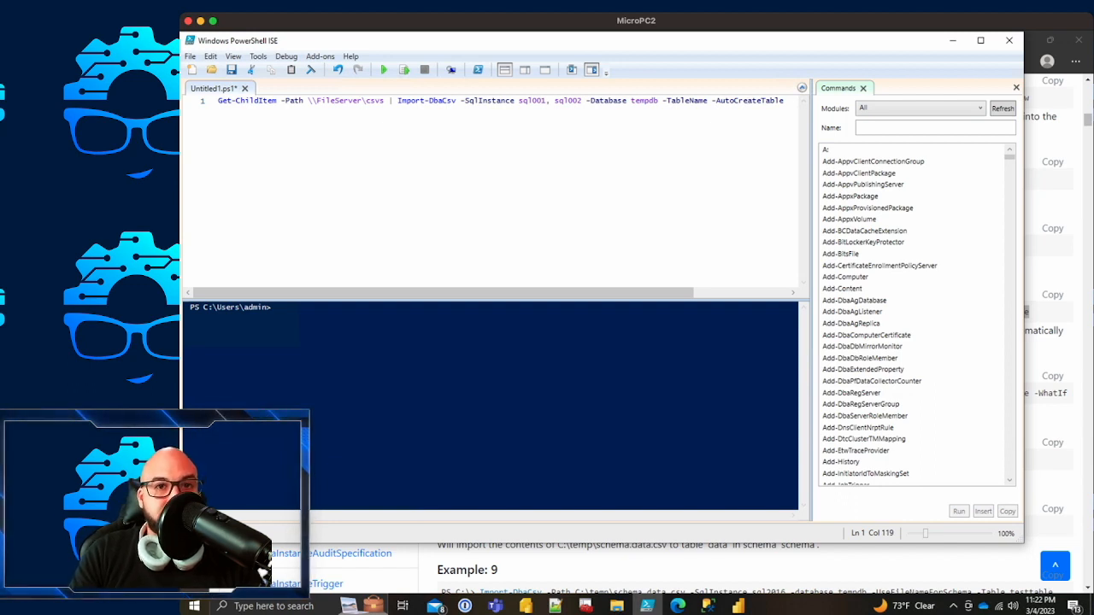
Step: Copy the CVSStoreData folder path from File Explorer and replace \\FileServer\csvs with it in the script, in double quotes with a trailing backslash
click(616, 606)
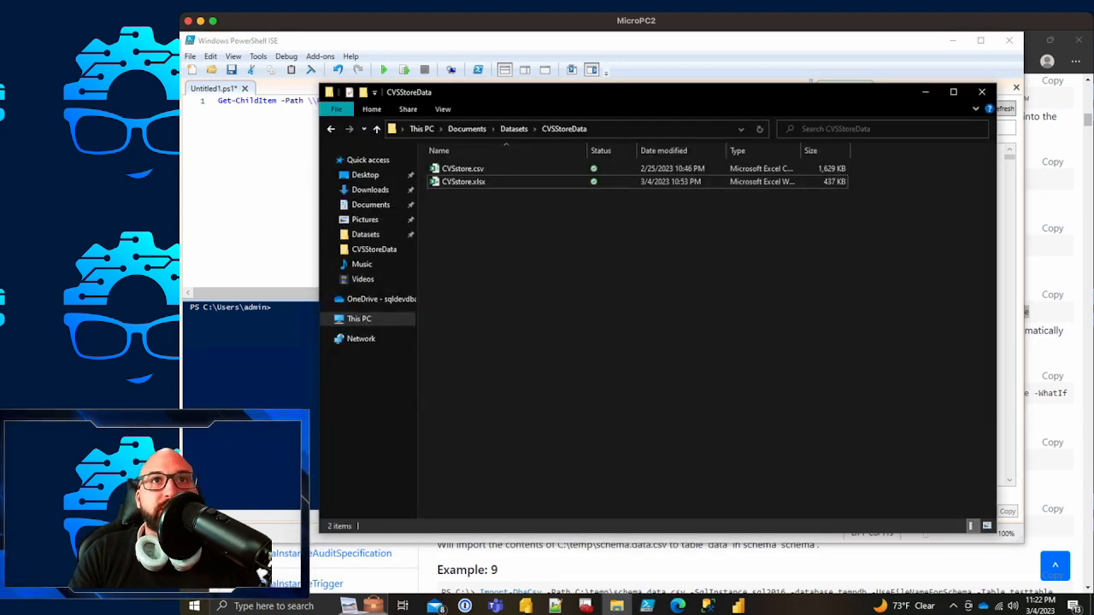
click(663, 129)
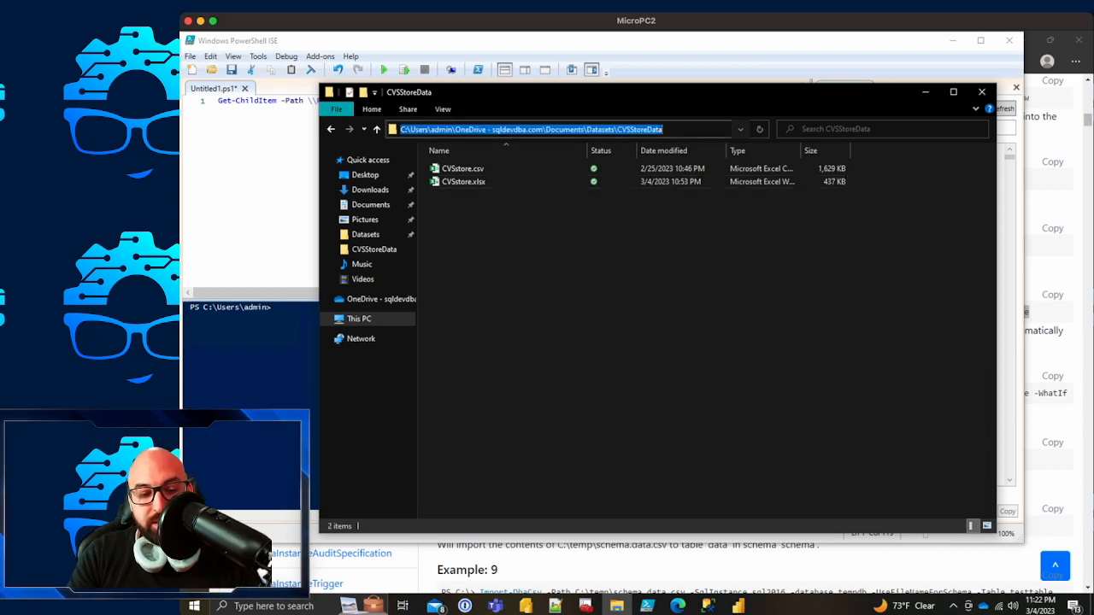
click(295, 162)
drag(381, 101, 307, 101)
text(")
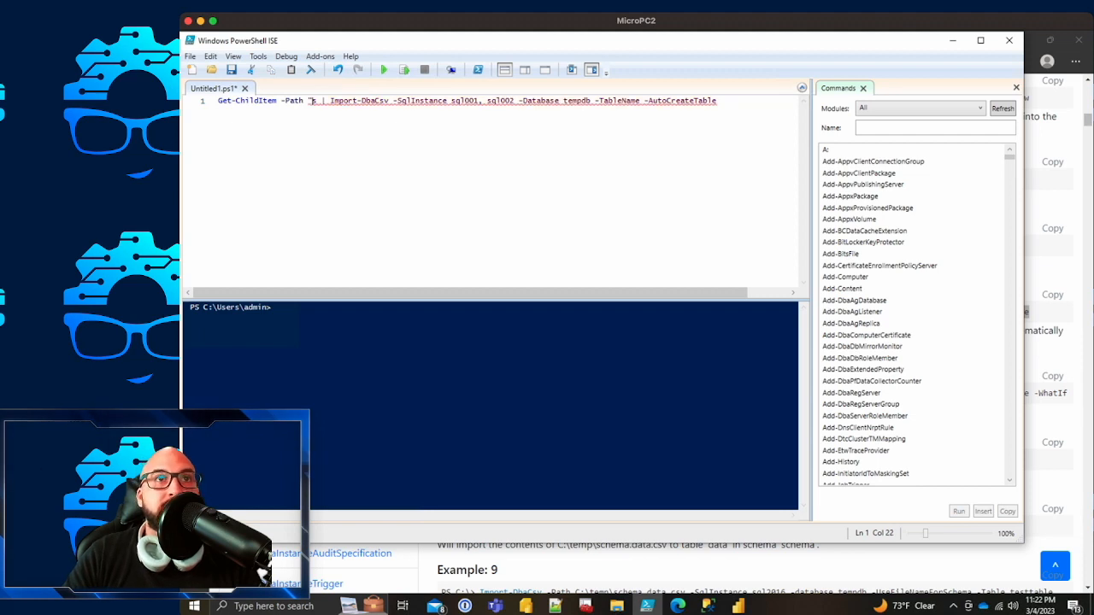
text(C:\Users\admin\OneDrive - sqldevdba.com\Documents\Datasets\CVSStoreData")
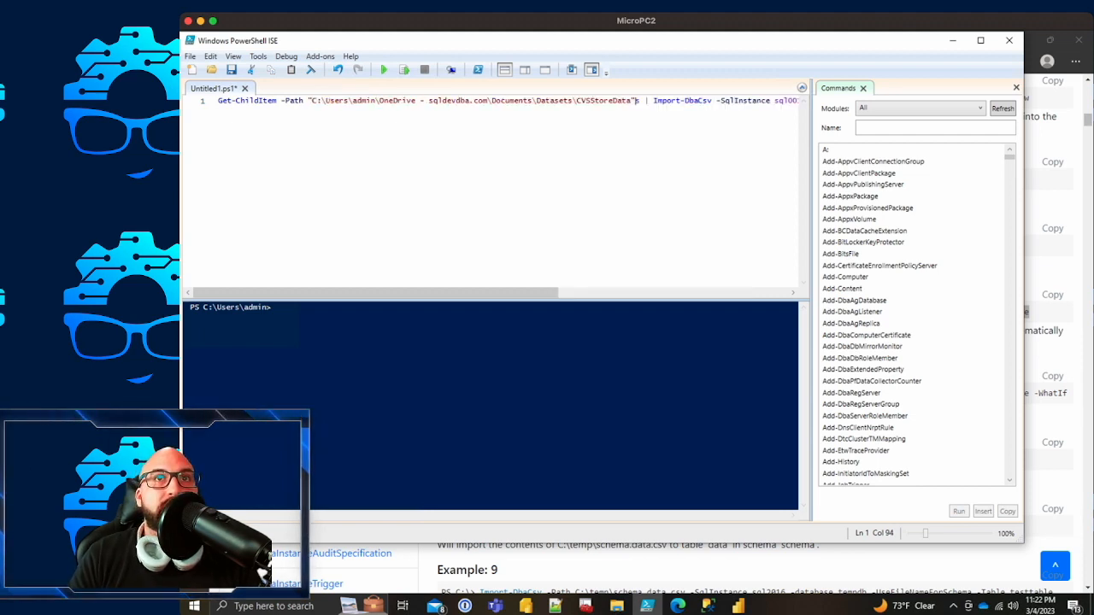
key(Delete)
key(Left)
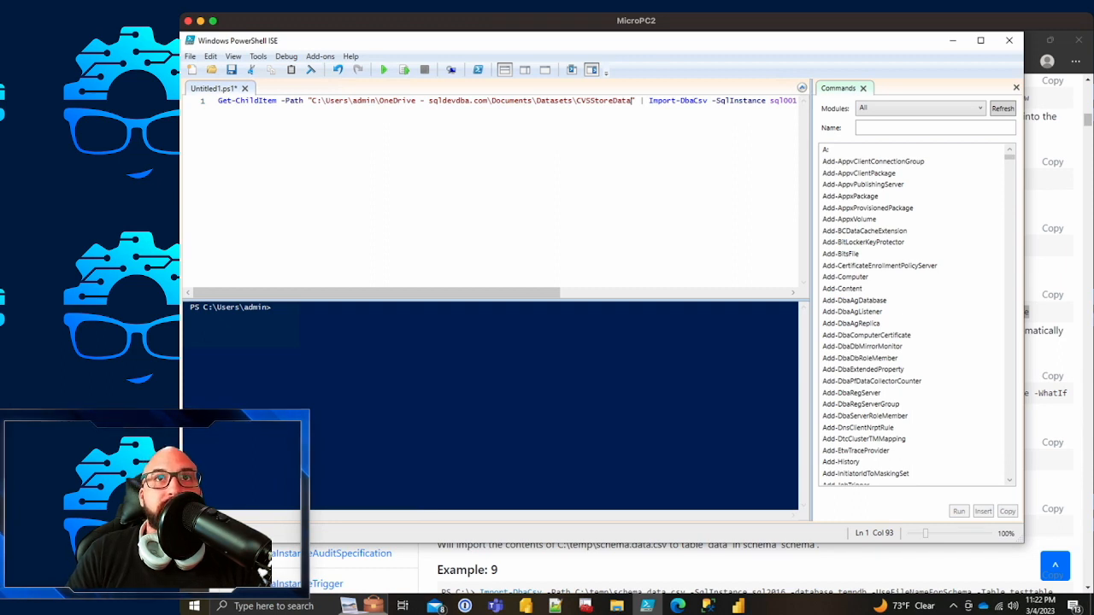
text(\)
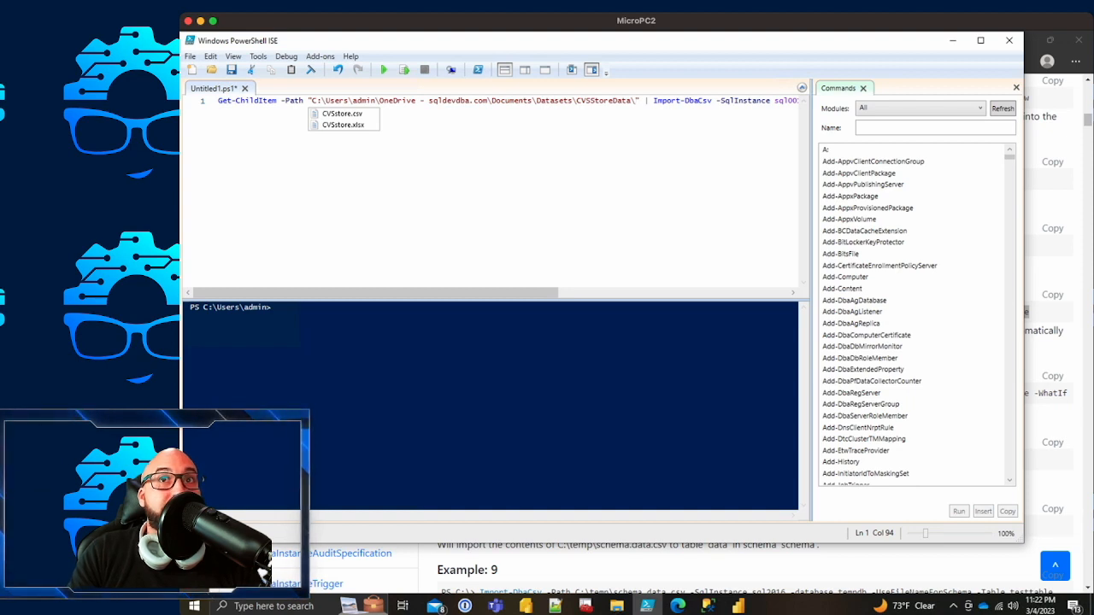
click(573, 101)
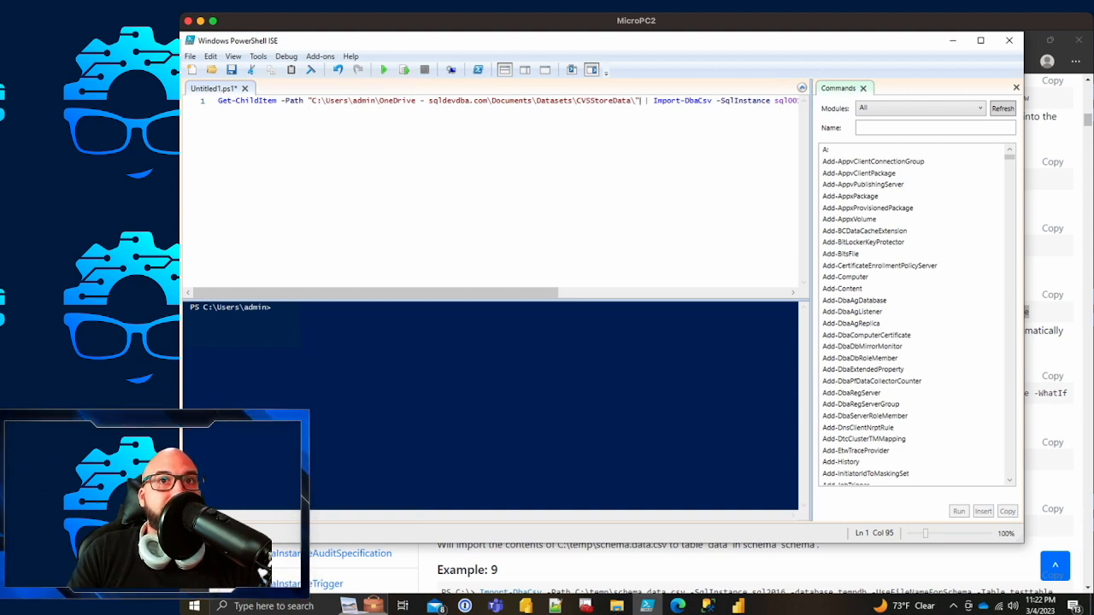
click(639, 101)
Step: Close the Commands pane to widen the script area and remove the sample instances sql001, sql002 from -SqlInstance
drag(462, 293, 485, 293)
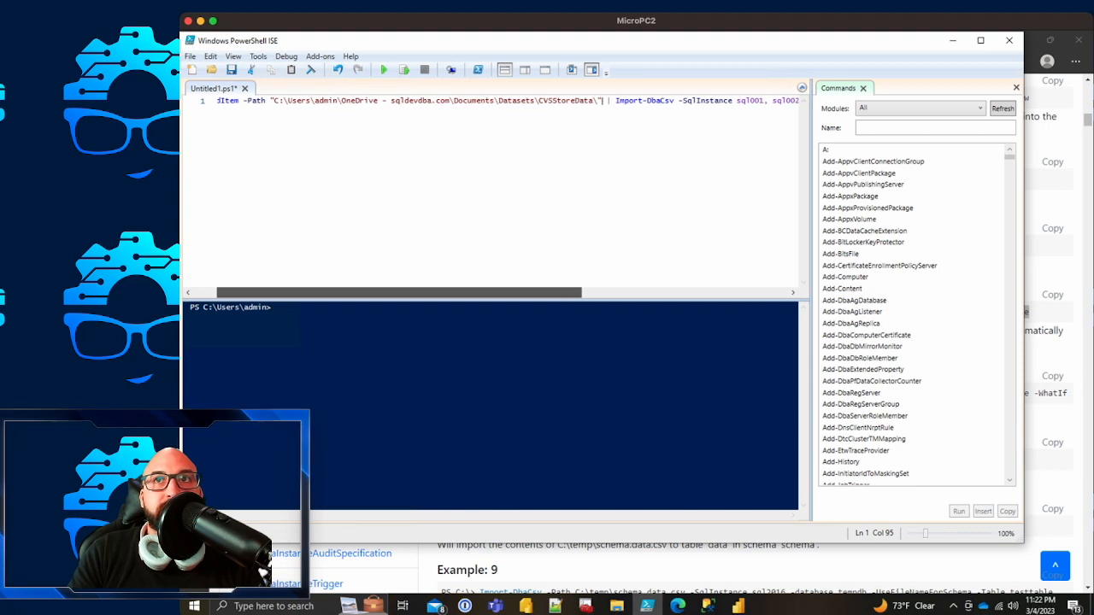
click(863, 89)
drag(726, 293, 766, 293)
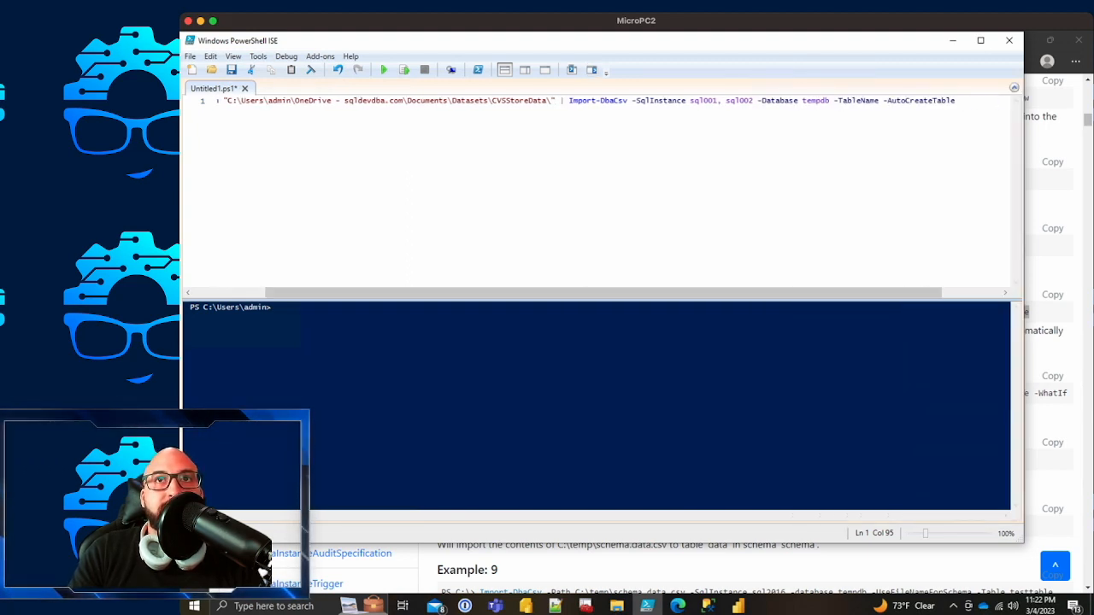
drag(753, 101, 697, 101)
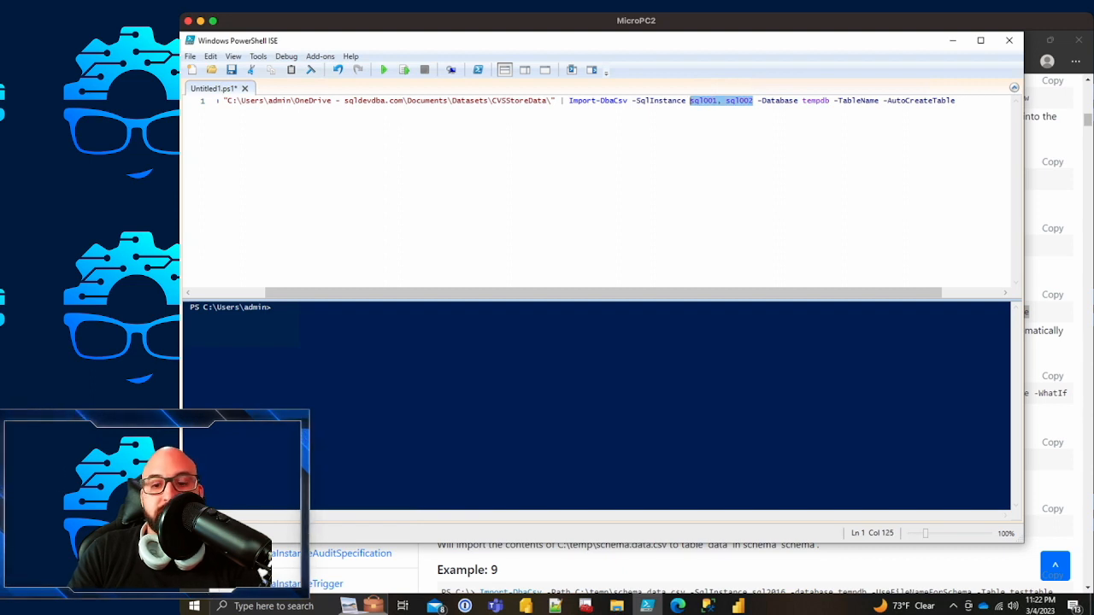
key(BackSpace)
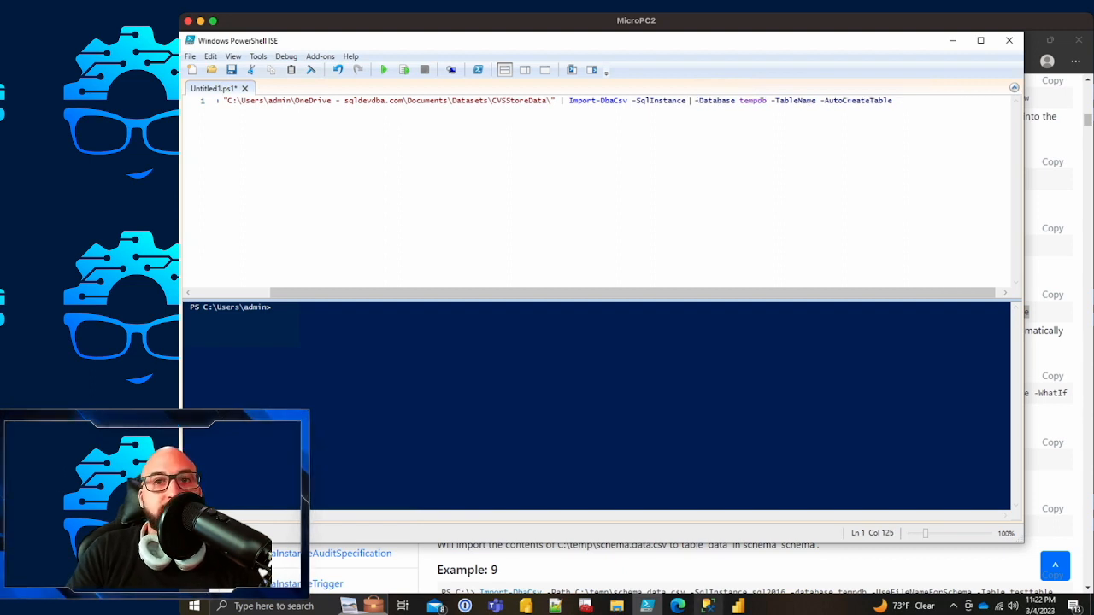
Step: Copy the server name from Server Properties in SQL Server Management Studio and enter DESKTOP-4V0MC96 as the script's -SqlInstance value
click(708, 606)
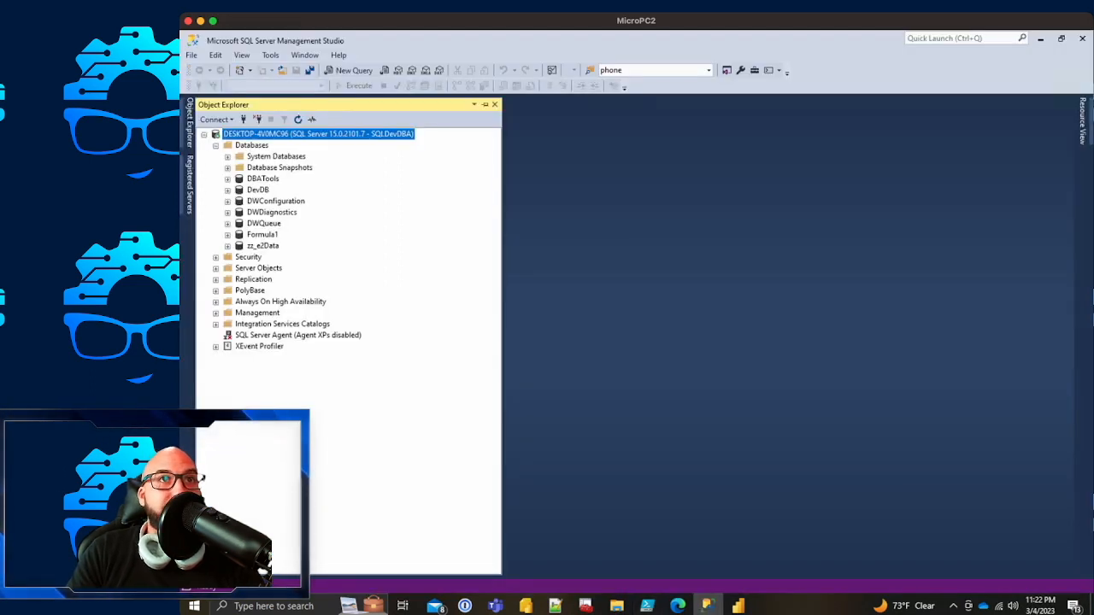
right_click(308, 134)
click(333, 373)
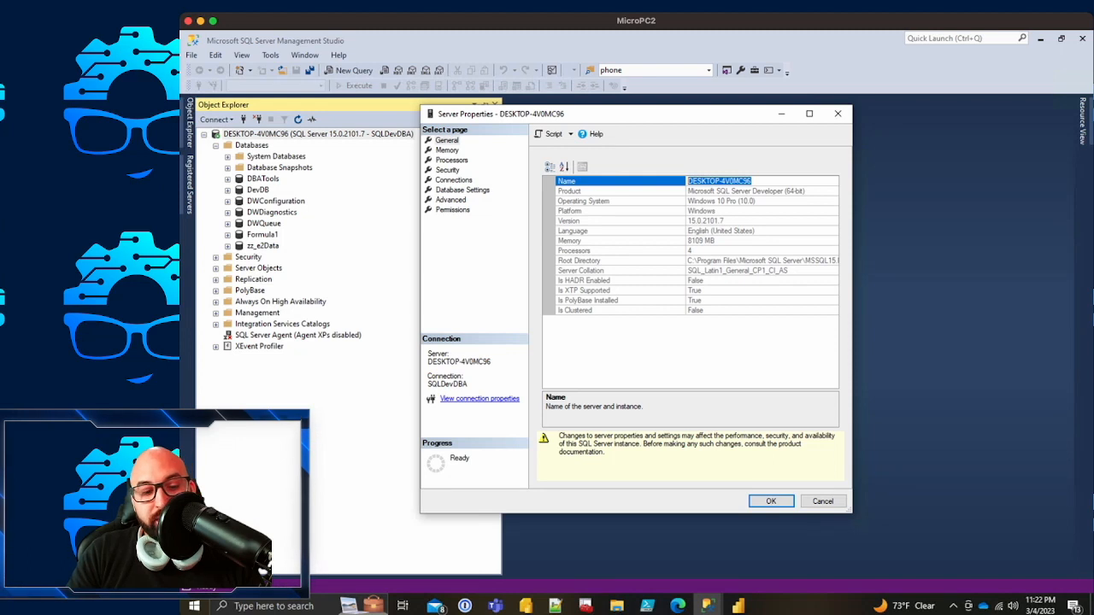
click(823, 501)
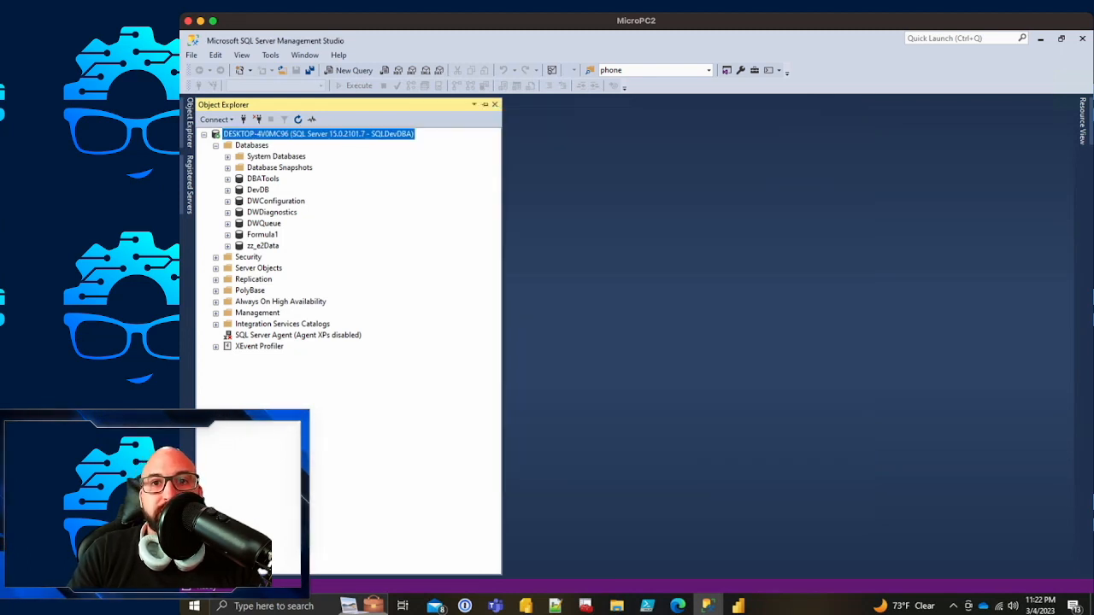
key(alt+Tab)
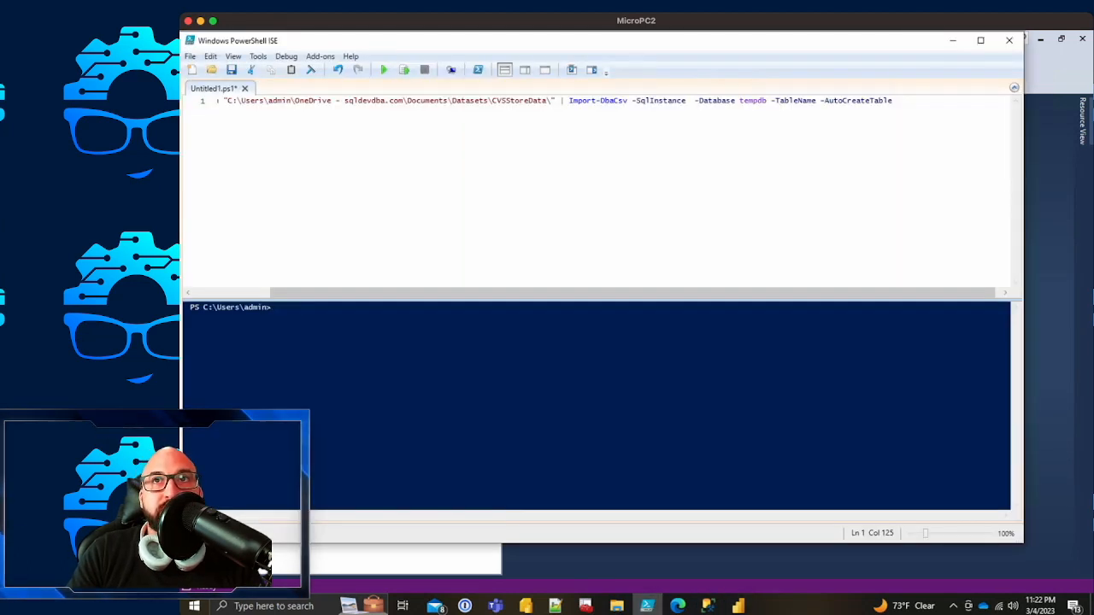
text(DESKTOP-4V0MC96)
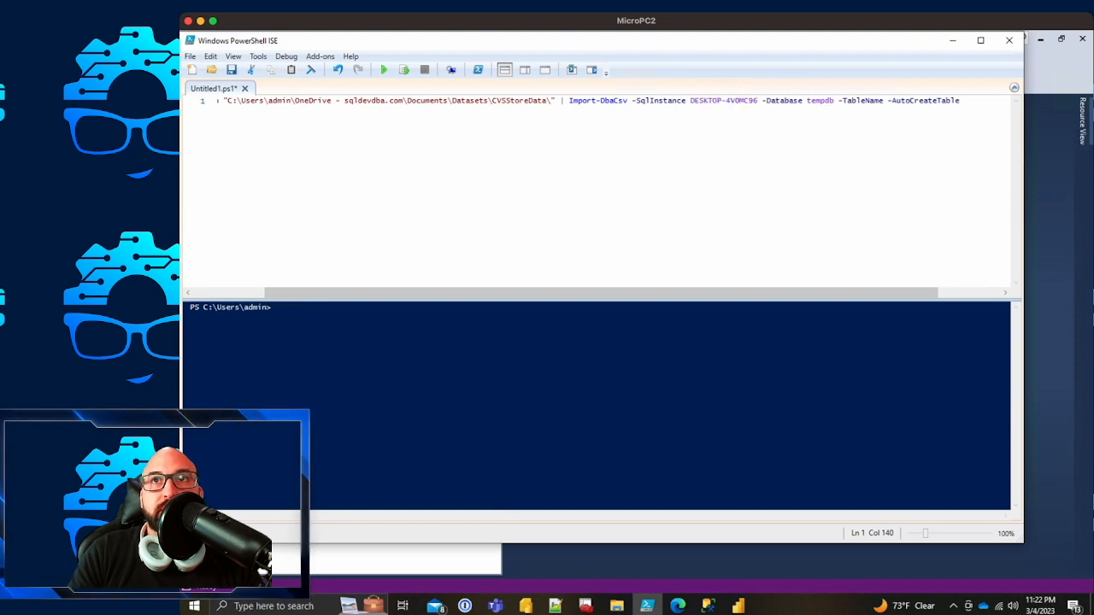
Step: Switch to SQL Server Management Studio and start a new database named CVSData on the server
double_click(820, 101)
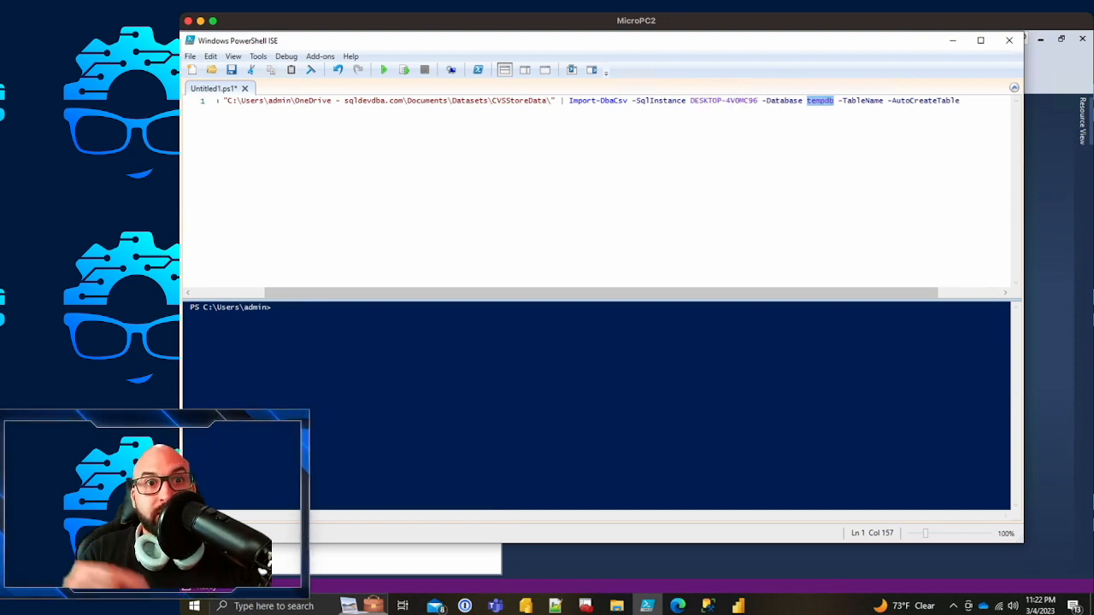
key(alt+Tab)
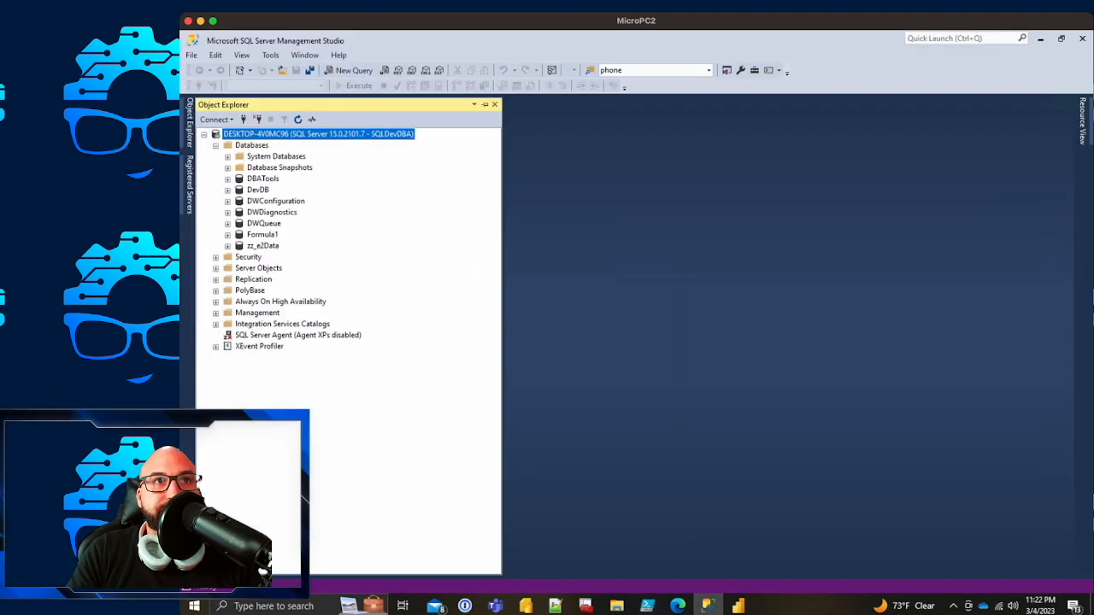
right_click(264, 145)
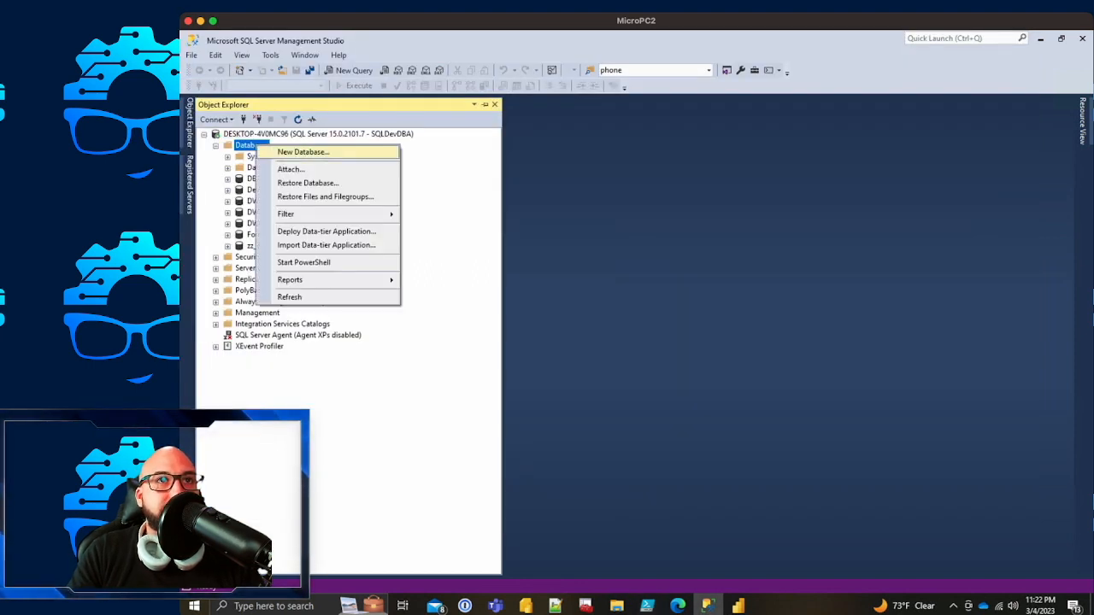
key(Escape)
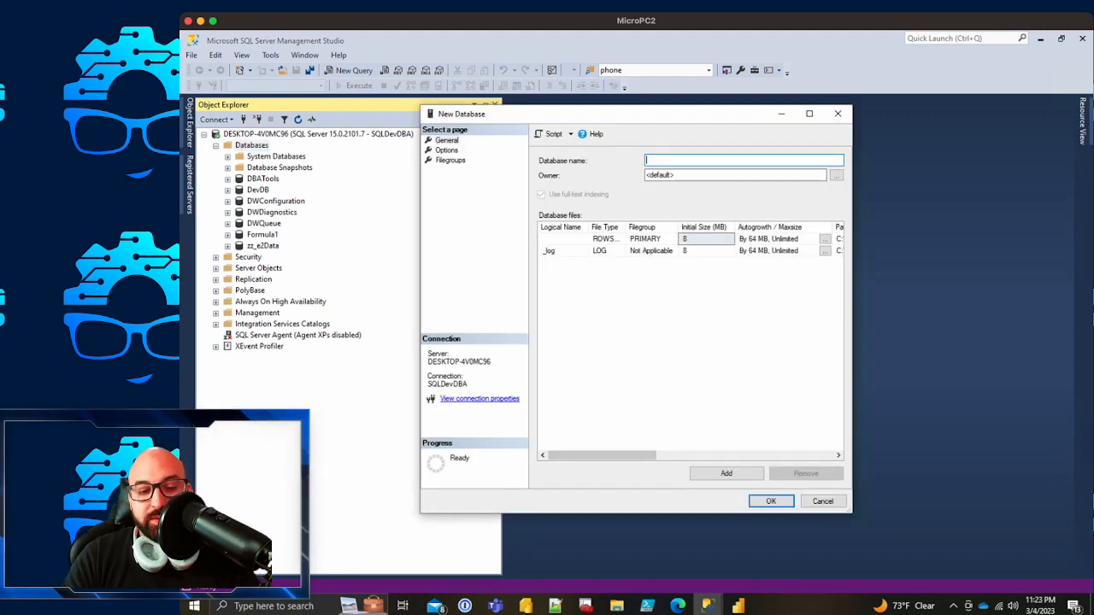
text(CV)
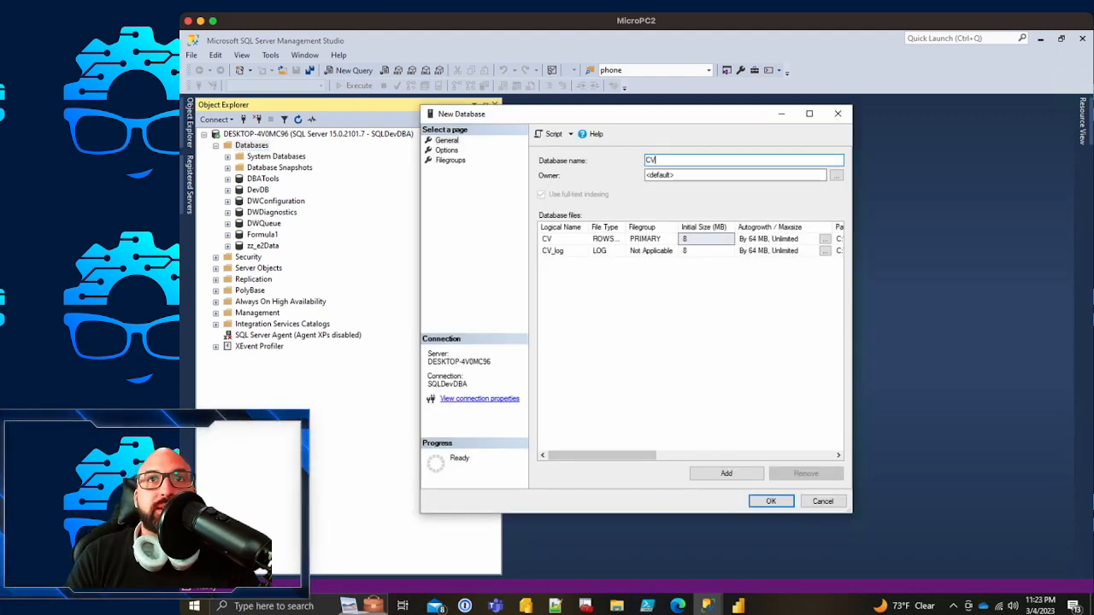
text(SData)
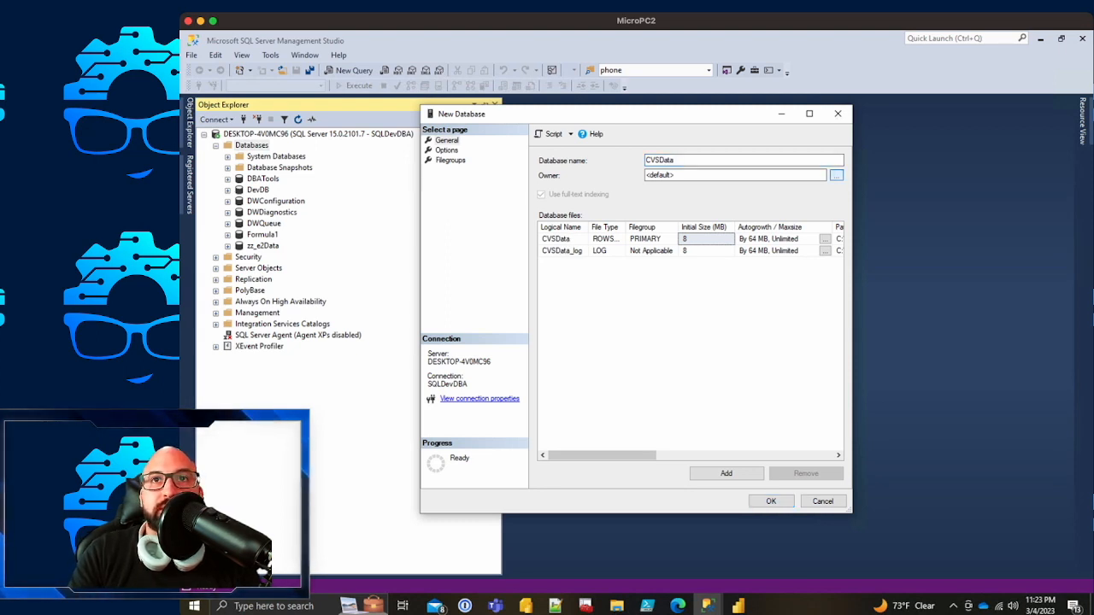
Step: Set the new CVSData database's owner to the sa login and slightly widen the Logical Name column
click(835, 174)
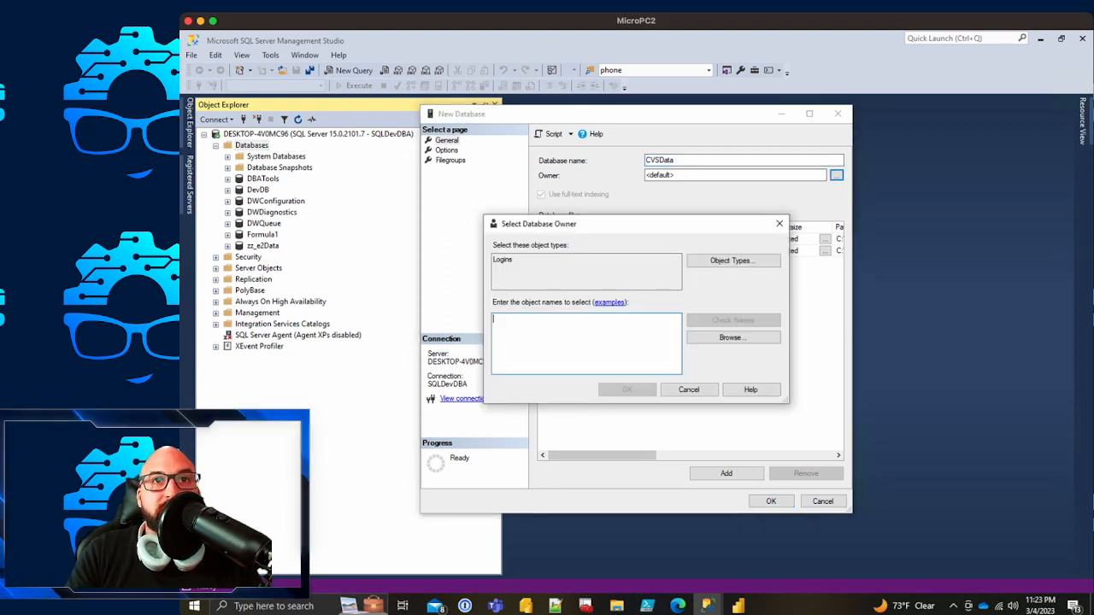
text(sa)
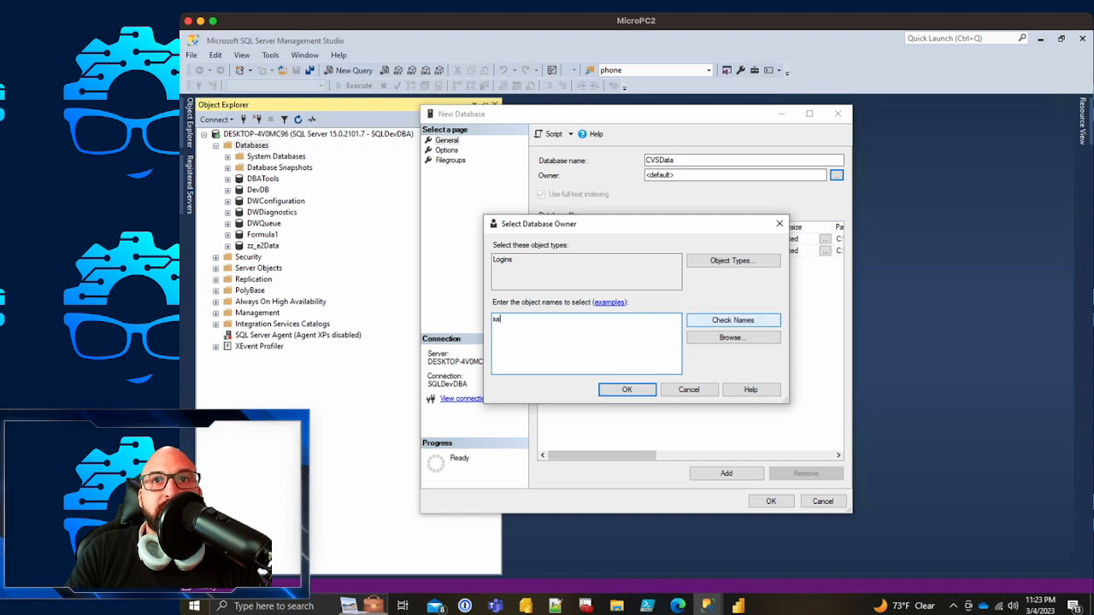
click(732, 320)
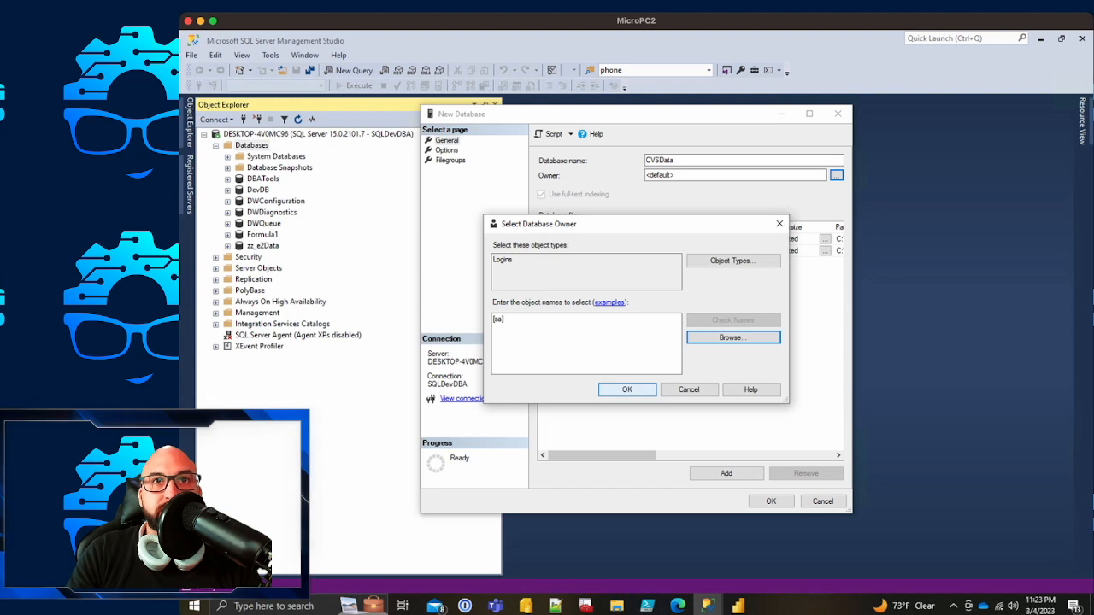
click(626, 389)
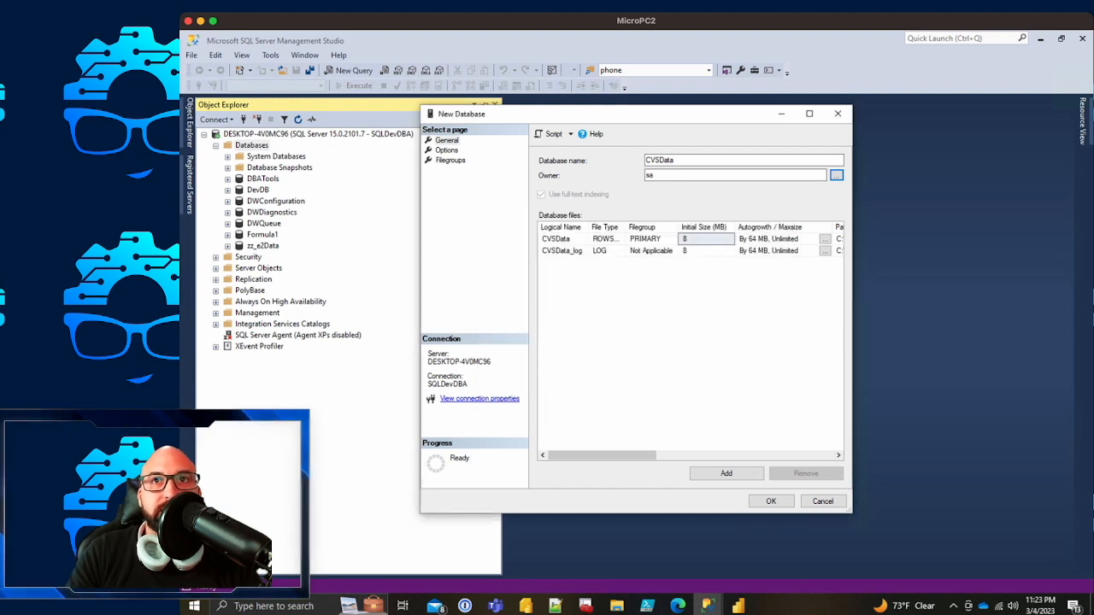
drag(590, 227, 595, 227)
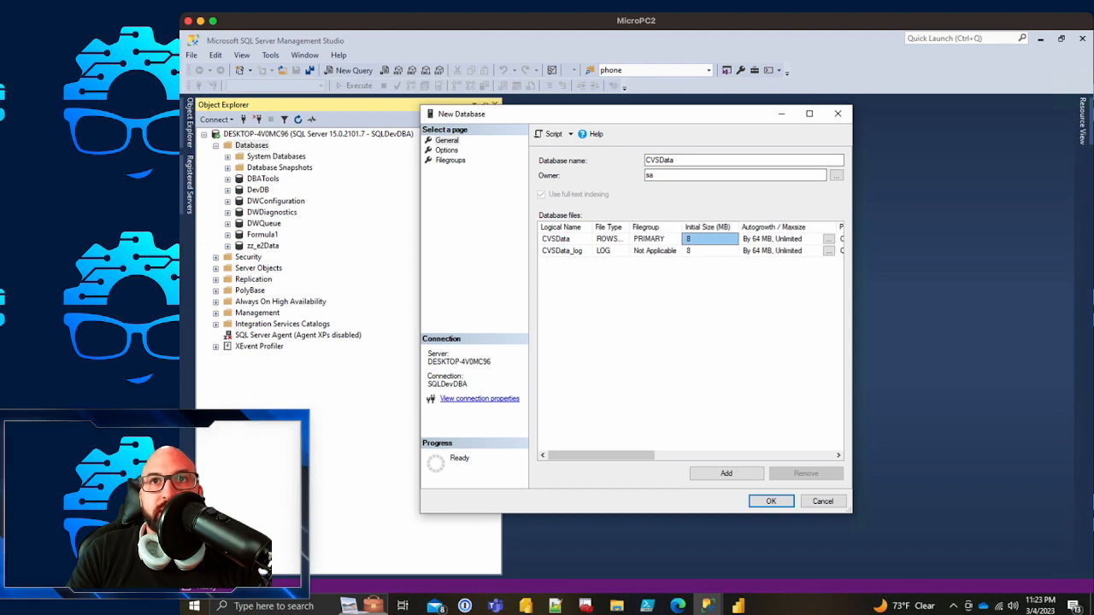
Step: Check the file paths of the new CVSData database and set its recovery model to Simple
drag(601, 455, 698, 456)
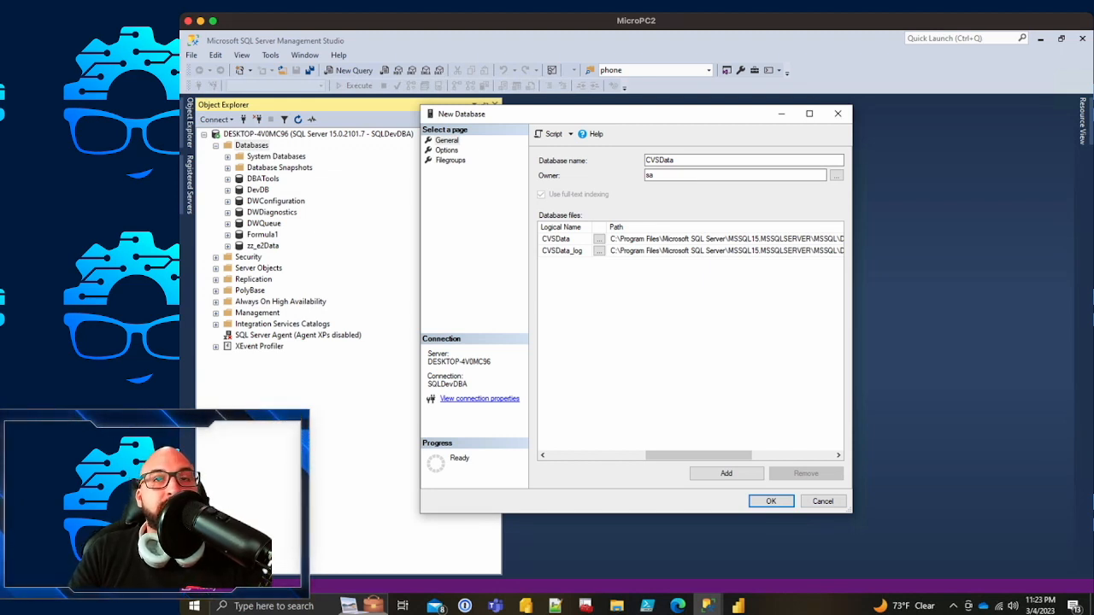
click(622, 240)
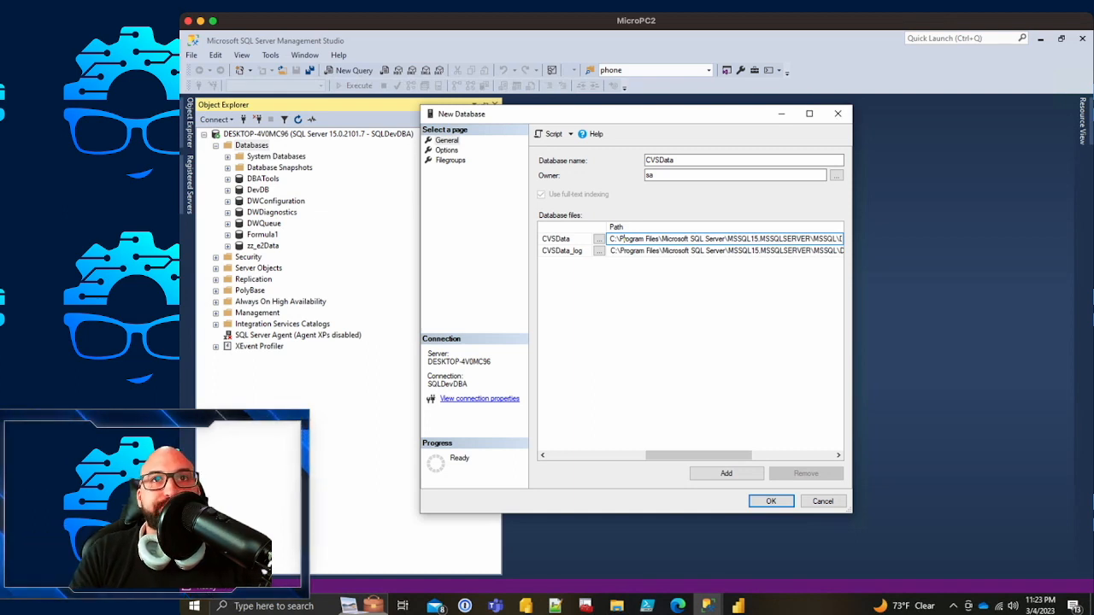
click(446, 149)
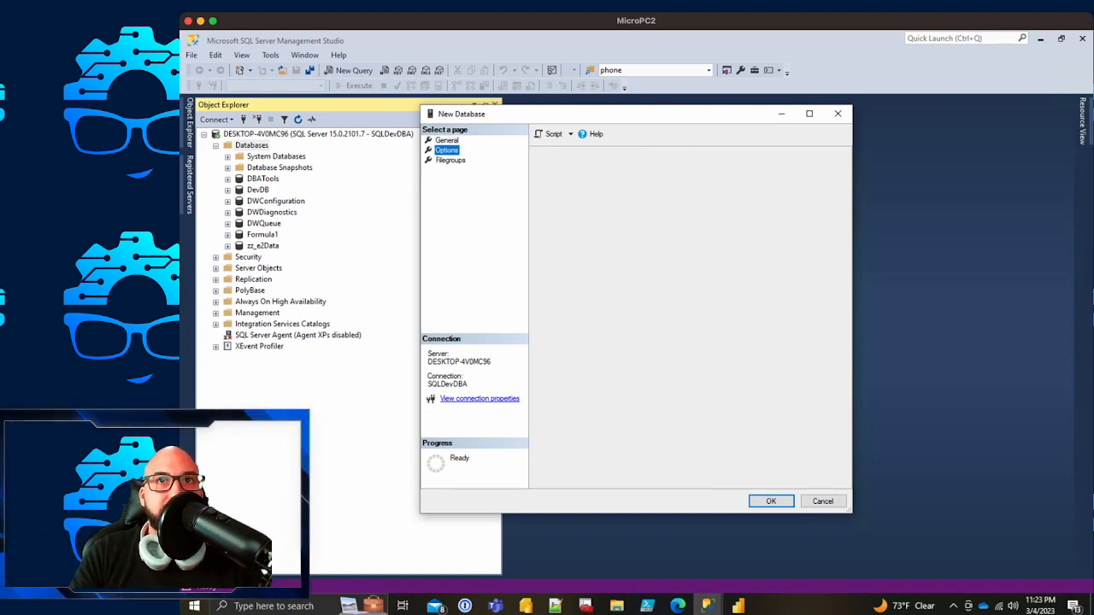
click(749, 175)
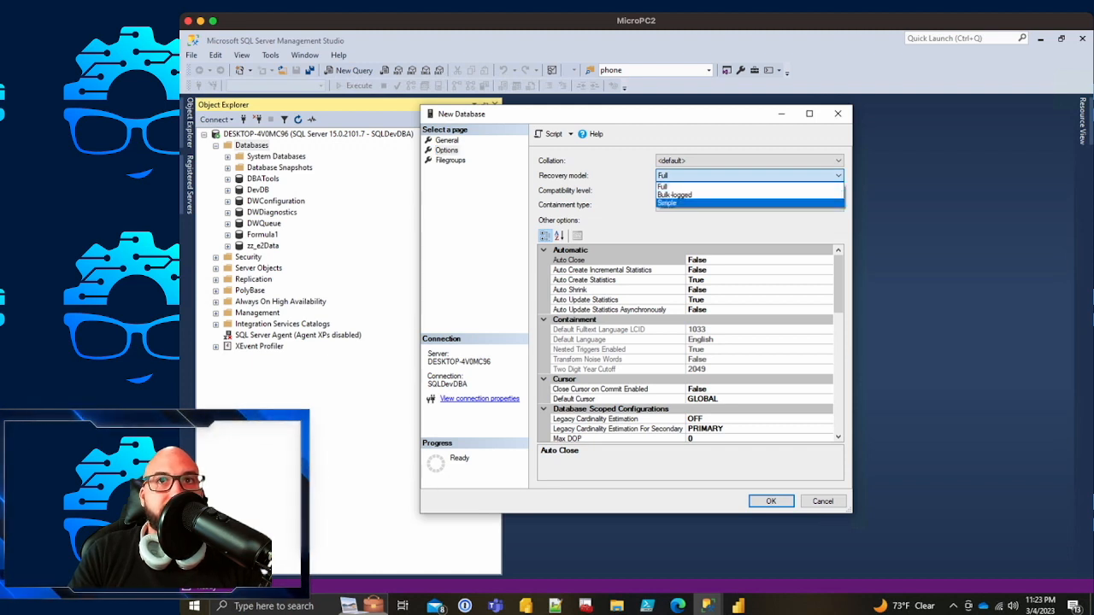
click(666, 203)
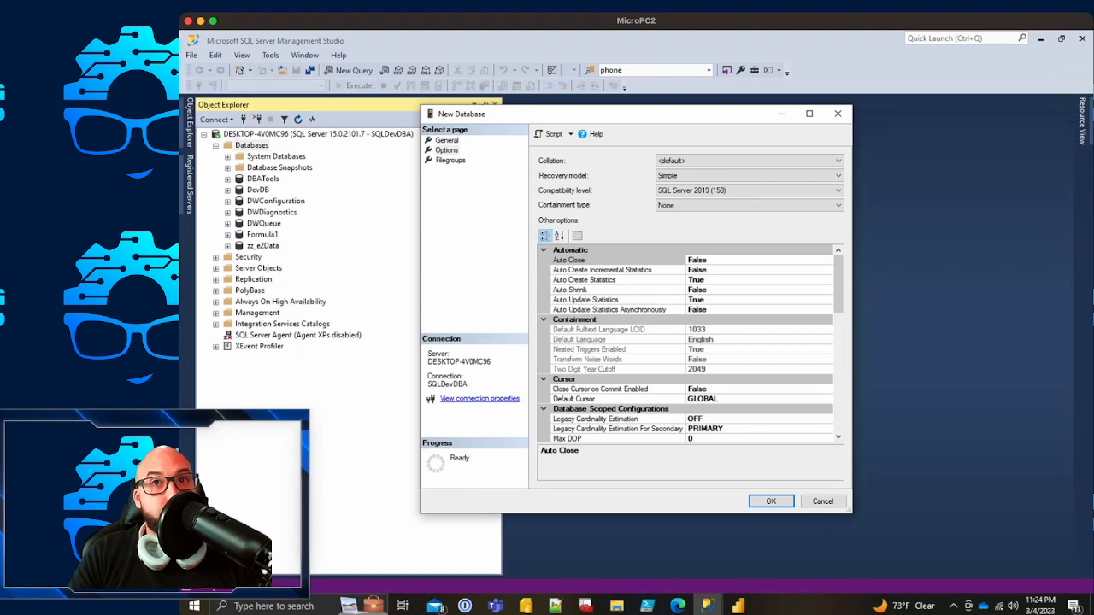
click(749, 176)
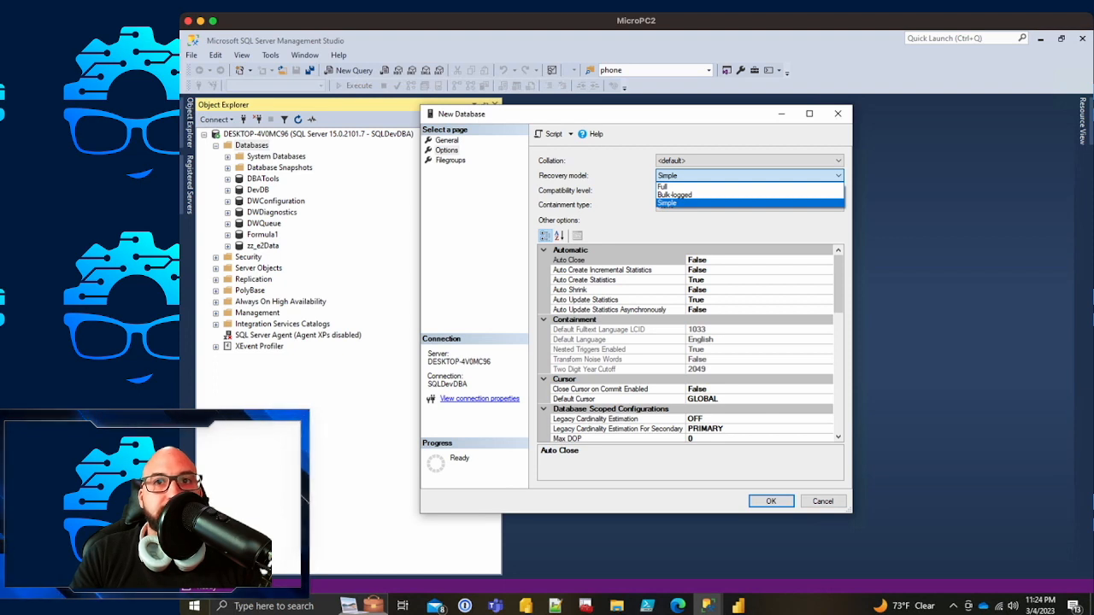
click(667, 204)
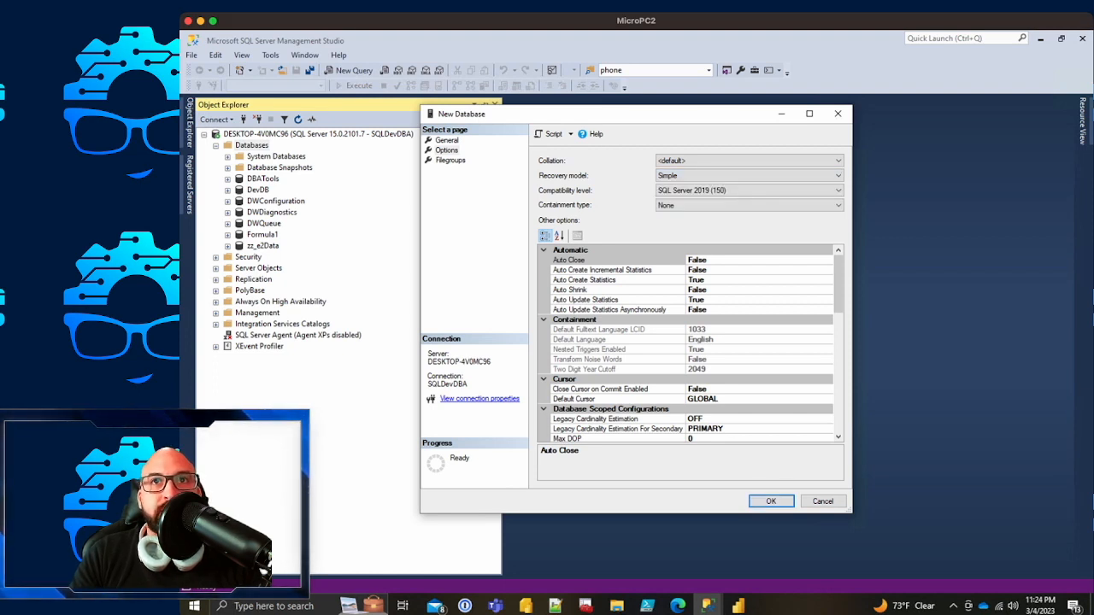
Step: Create the CVSData database, refresh the server's database list and select CVSData in it
click(446, 139)
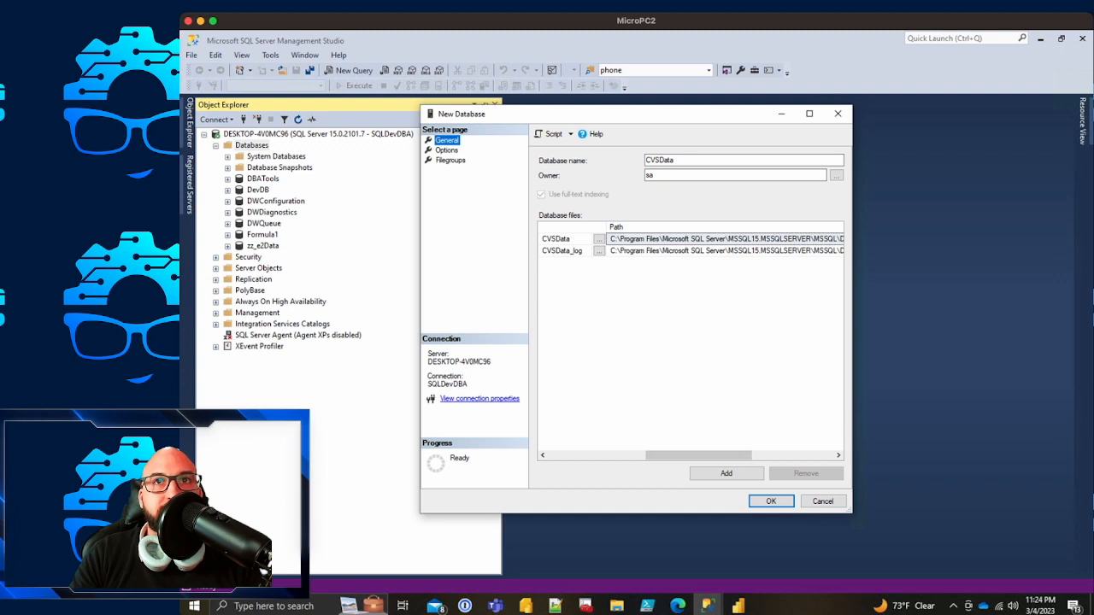
key(Tab)
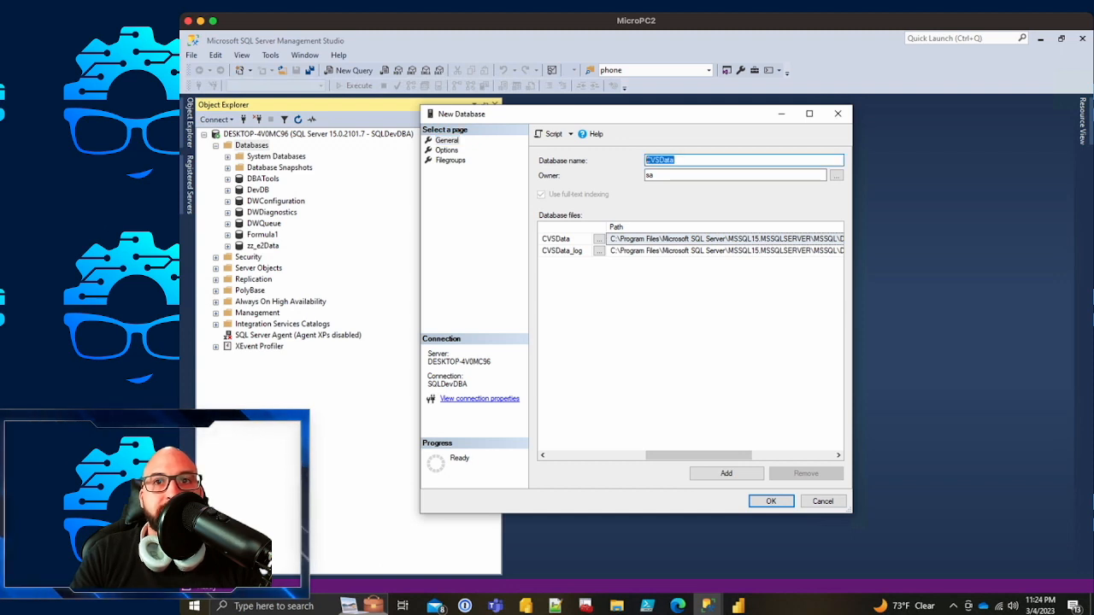
key(Return)
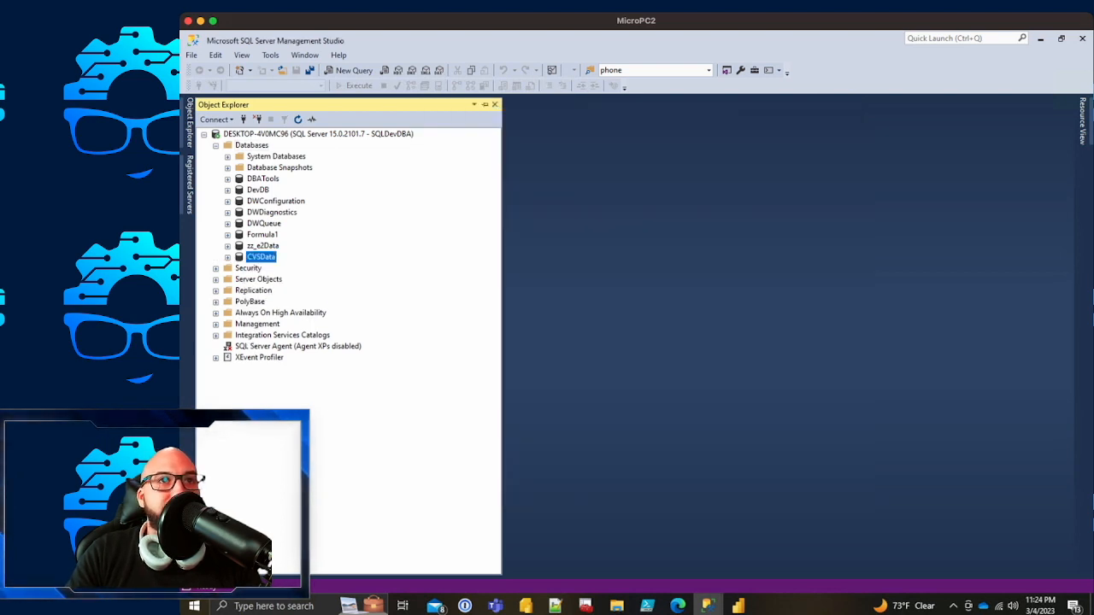
right_click(252, 146)
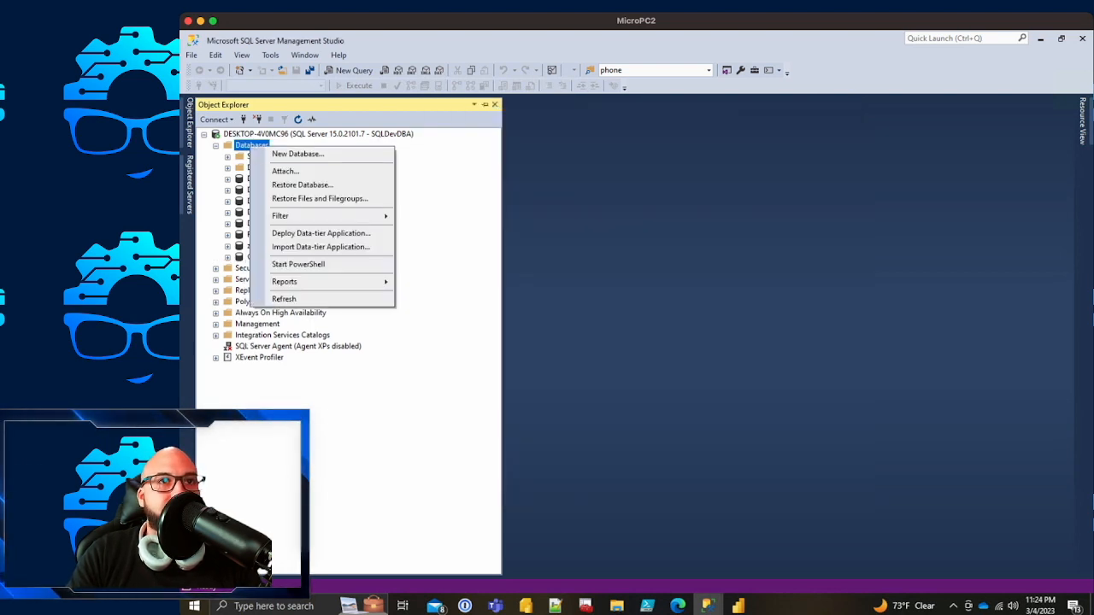
click(286, 298)
click(260, 179)
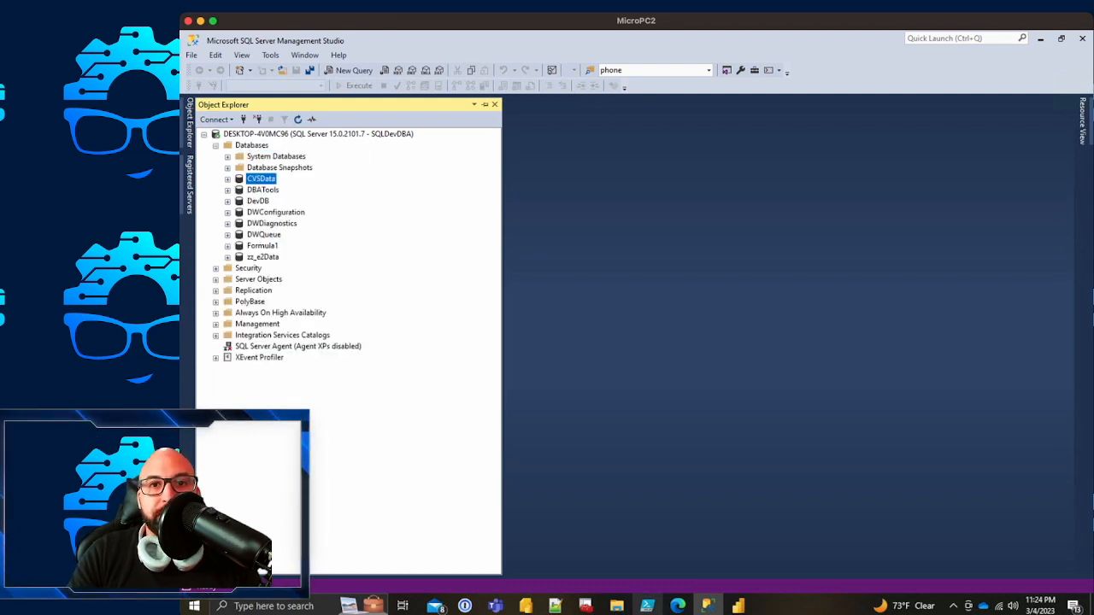
Step: Switch to Windows PowerShell ISE and set the script's -Database value to CVSData
click(647, 606)
click(669, 101)
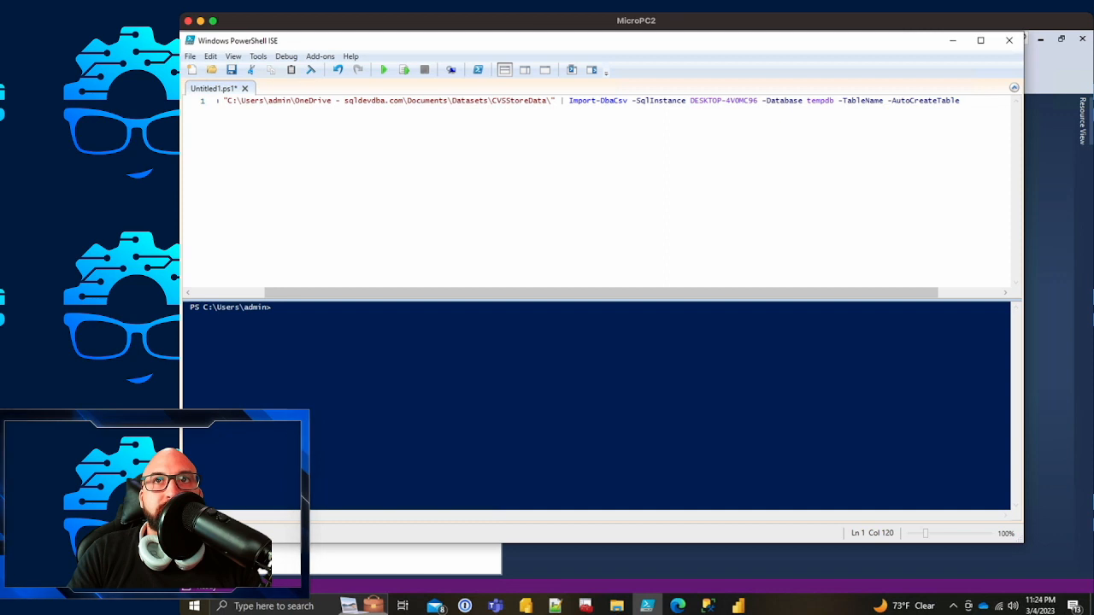
double_click(819, 100)
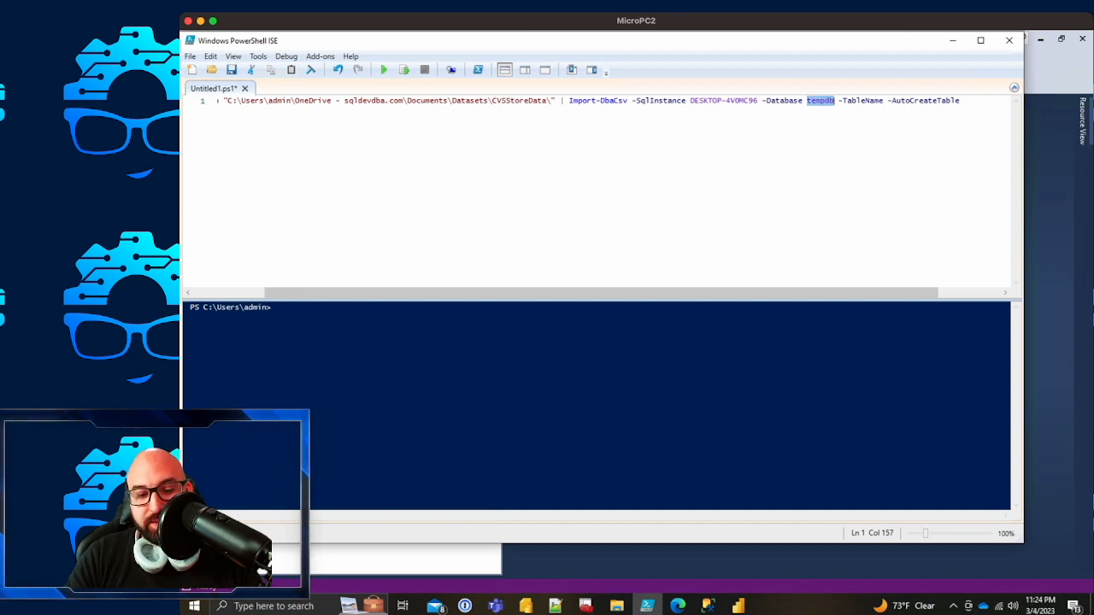
text(CVSData)
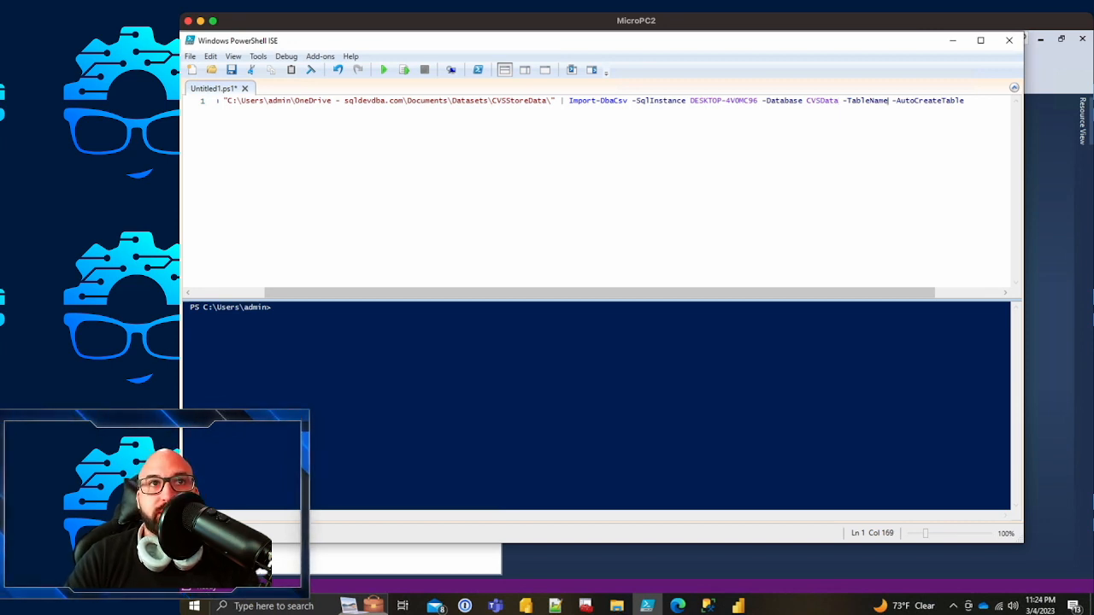
Step: Enter CVSMinuteClinics as the script's -TableName value and run the import command
text(CVS )
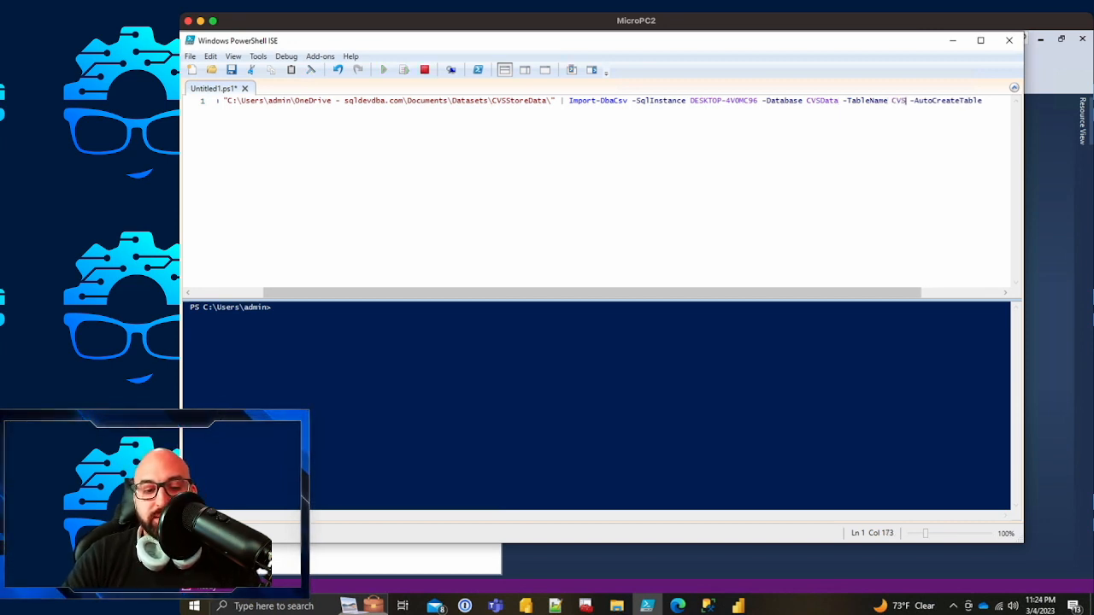
text(MinuteCli)
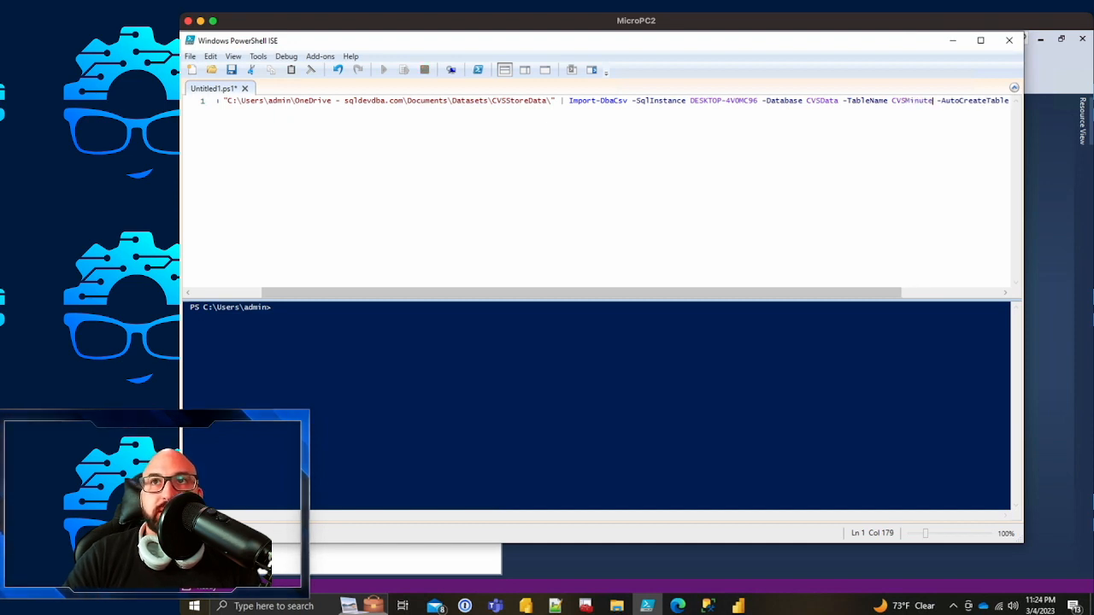
text(nics)
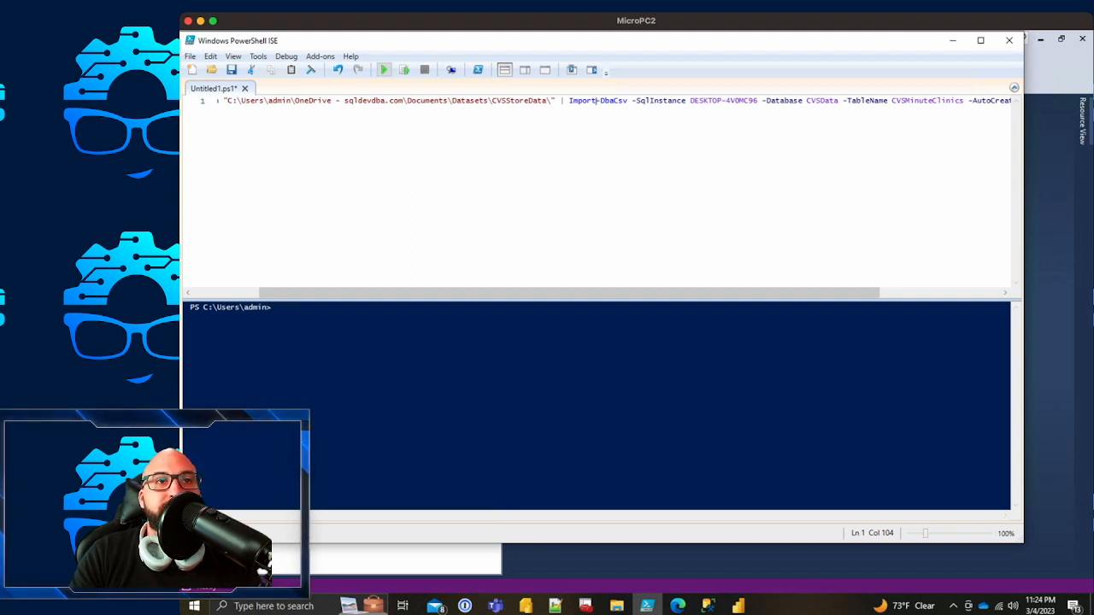
key(F5)
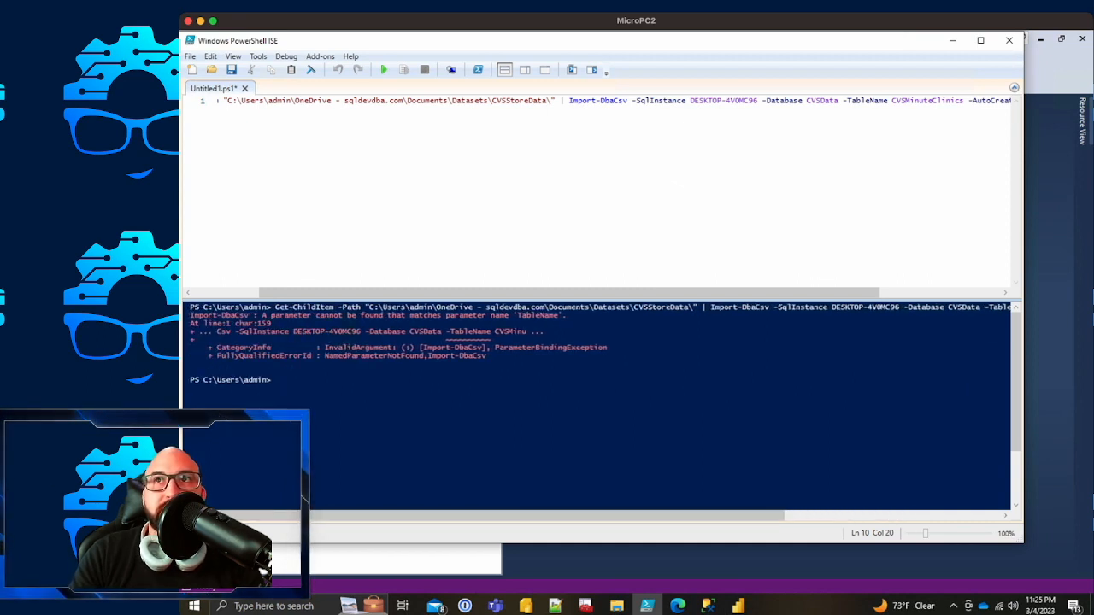
Step: Switch to the Import-DbaCsv docs page in the browser and check the table parameter's name in Example 9 against the script's -TableName
drag(964, 100, 846, 100)
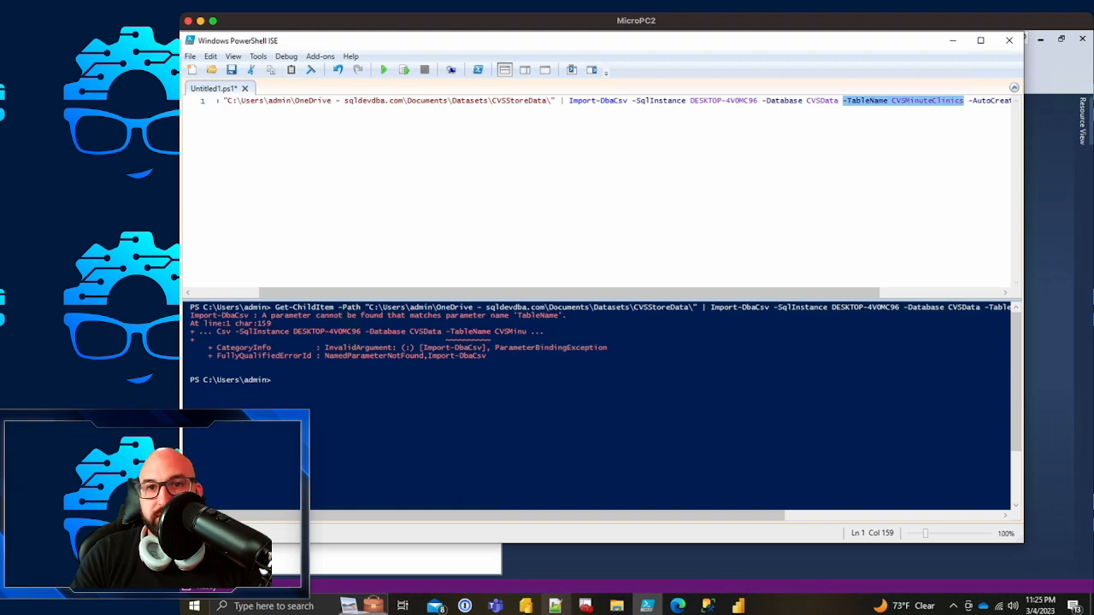
click(678, 606)
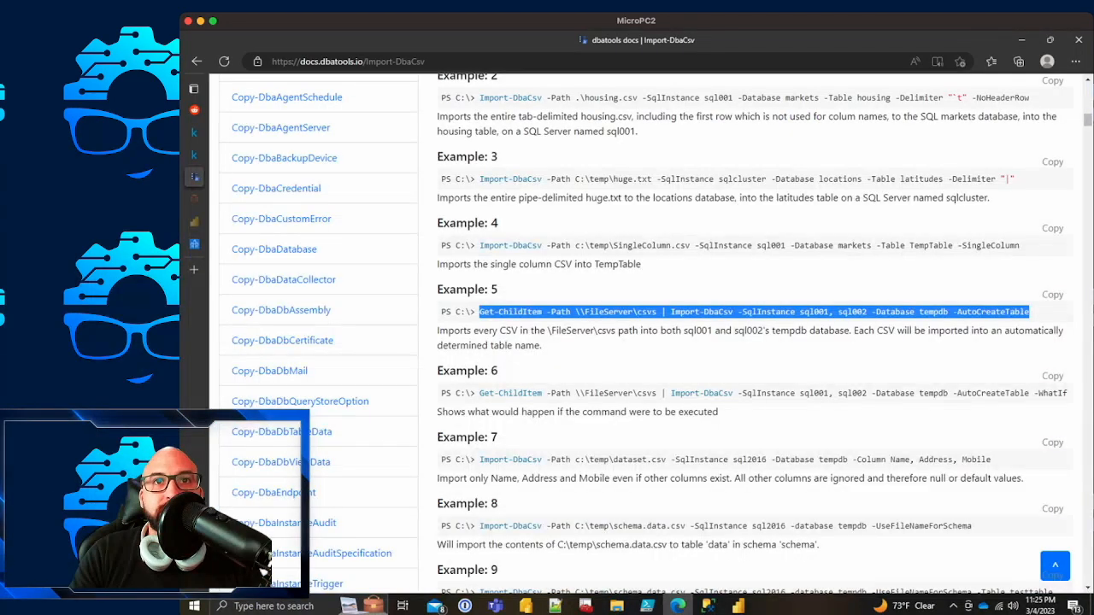
click(952, 312)
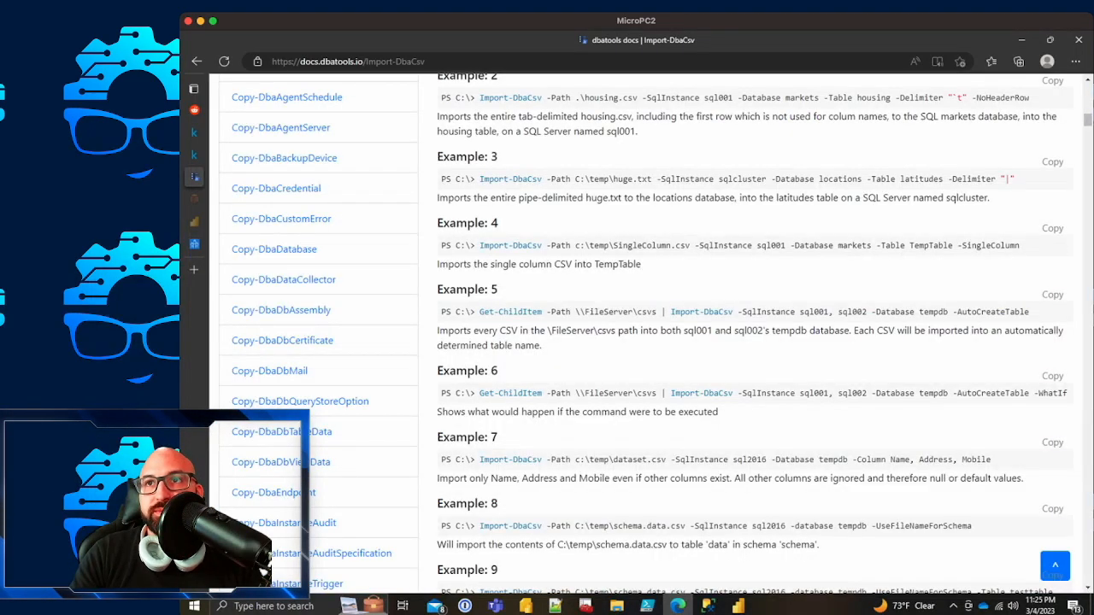
scroll(946, 198, down, 3)
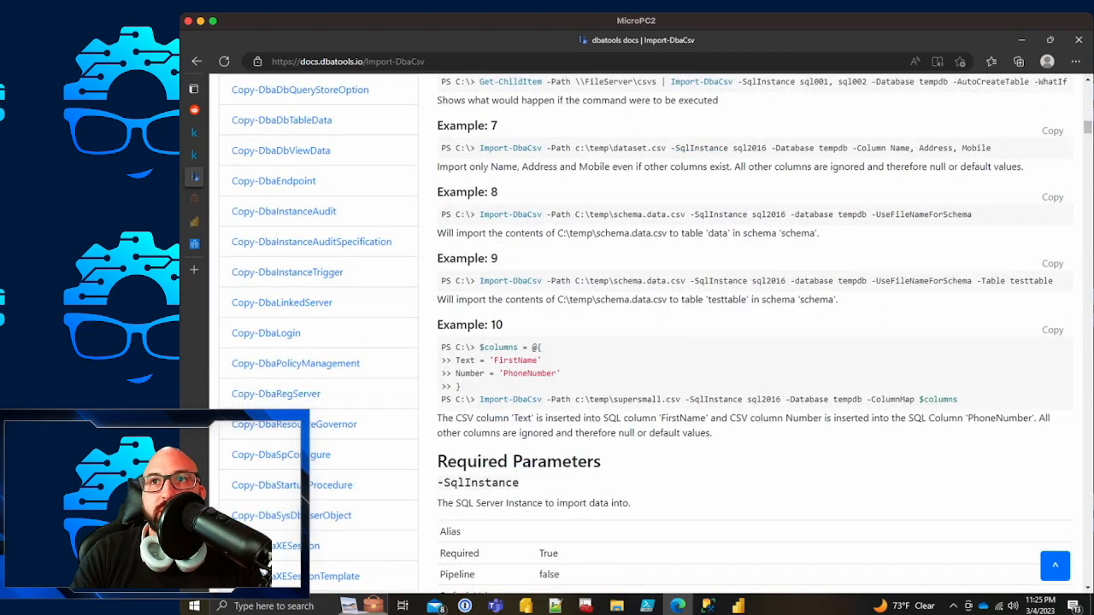
double_click(992, 280)
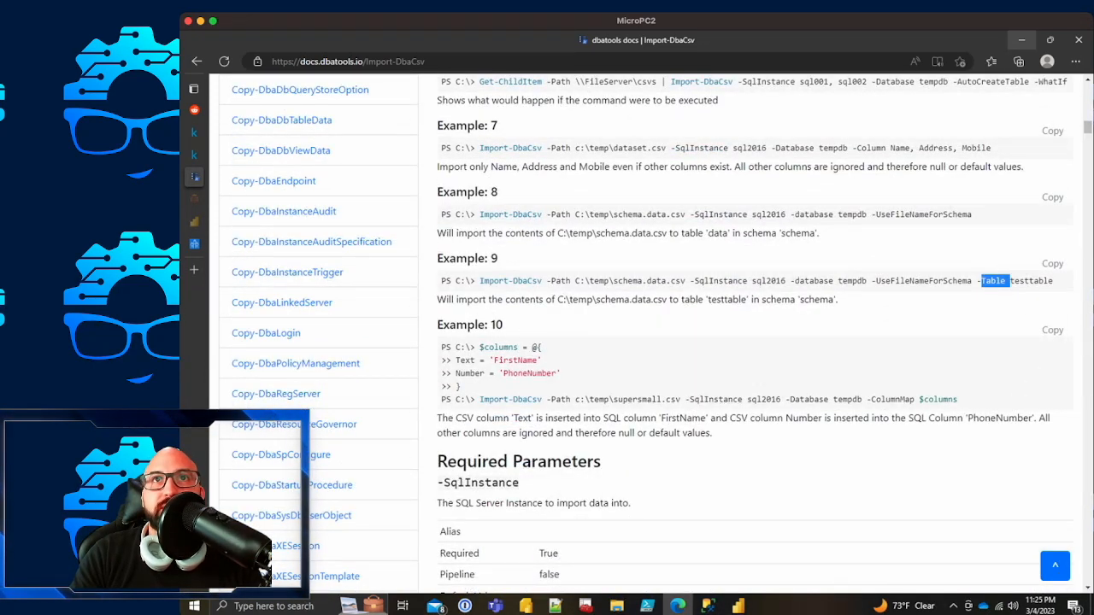
click(1021, 39)
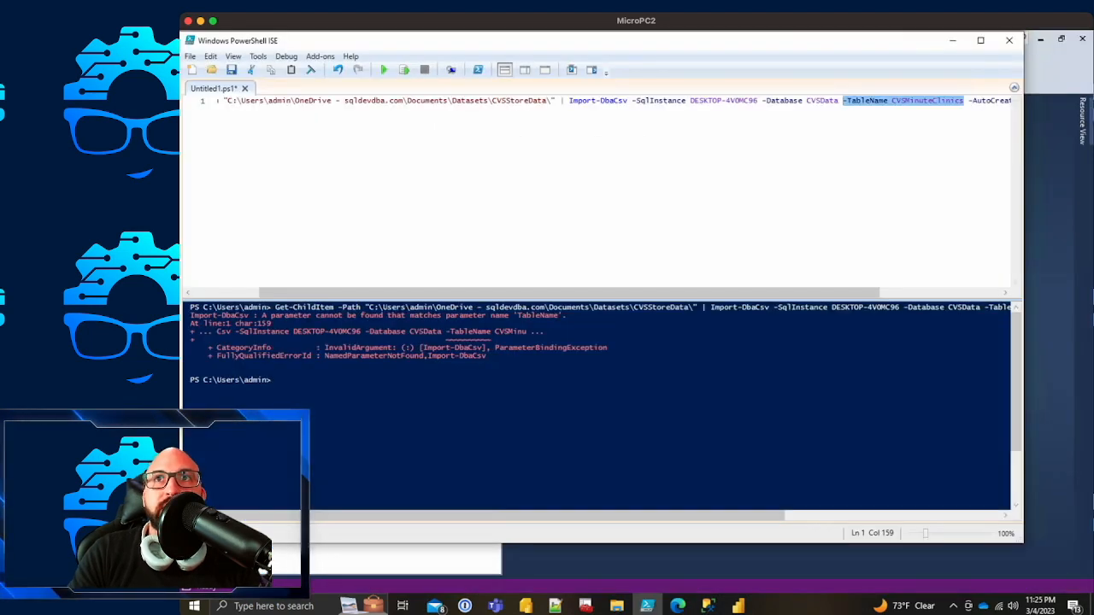
Step: Shorten the script's -TableName parameter to -Table, run the import again and check its output
drag(887, 100, 860, 100)
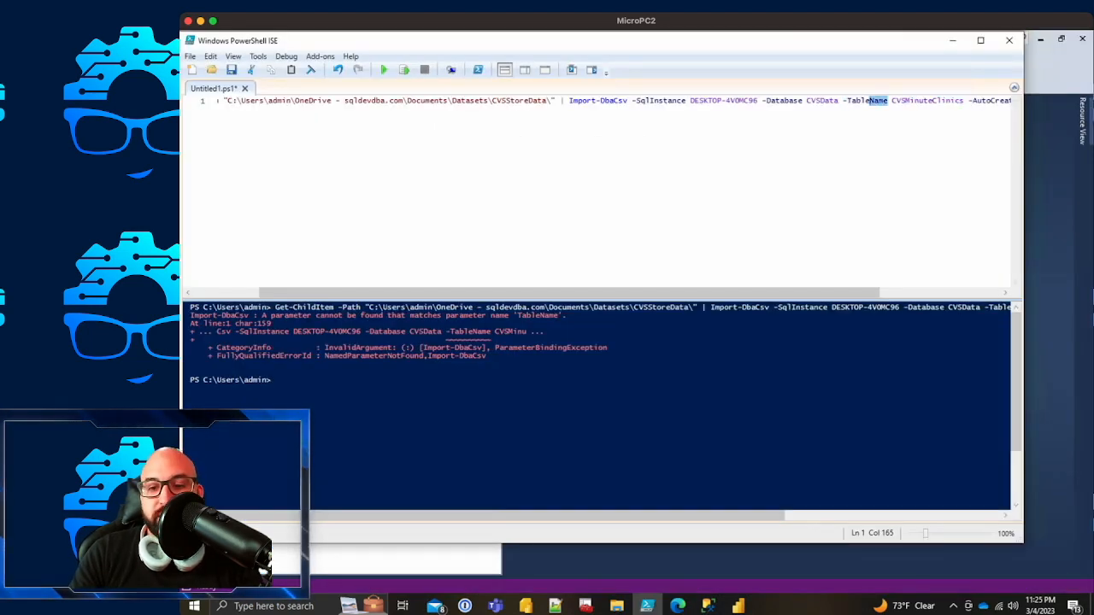
key(BackSpace)
click(643, 100)
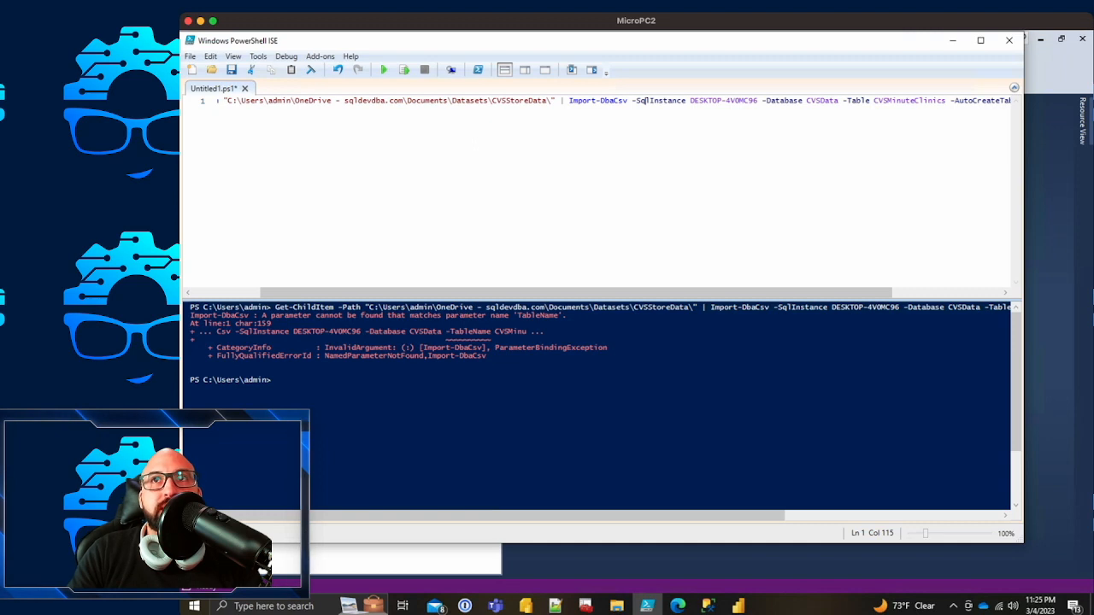
key(F5)
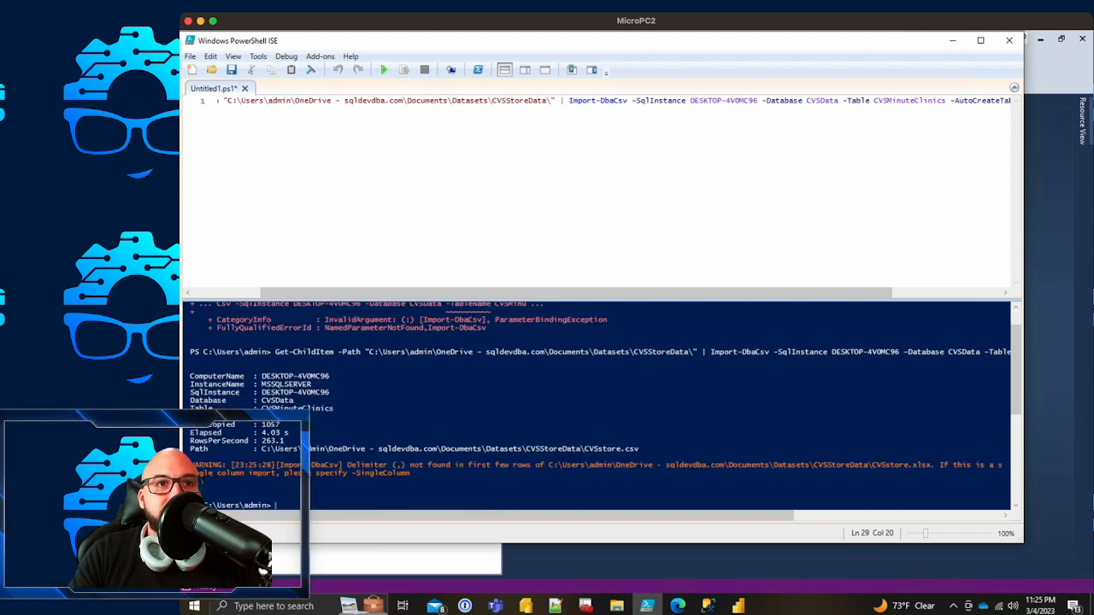
click(280, 425)
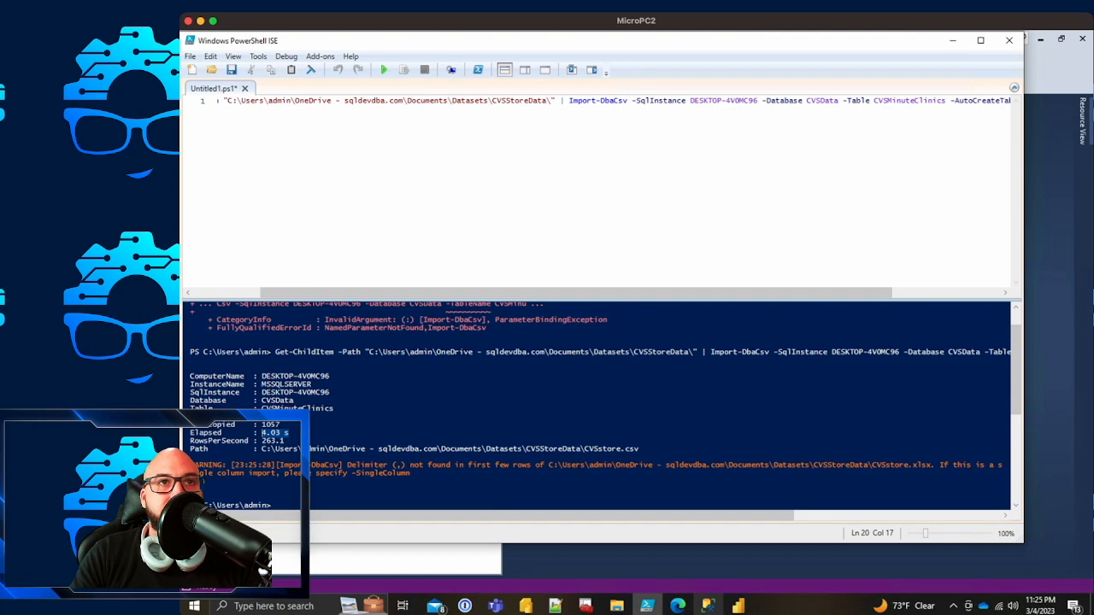
Step: Switch to SQL Server Management Studio, query the top 1000 rows of CVSData's dbo.CVSMinuteClinics table and select the StoreNumber results column
click(708, 606)
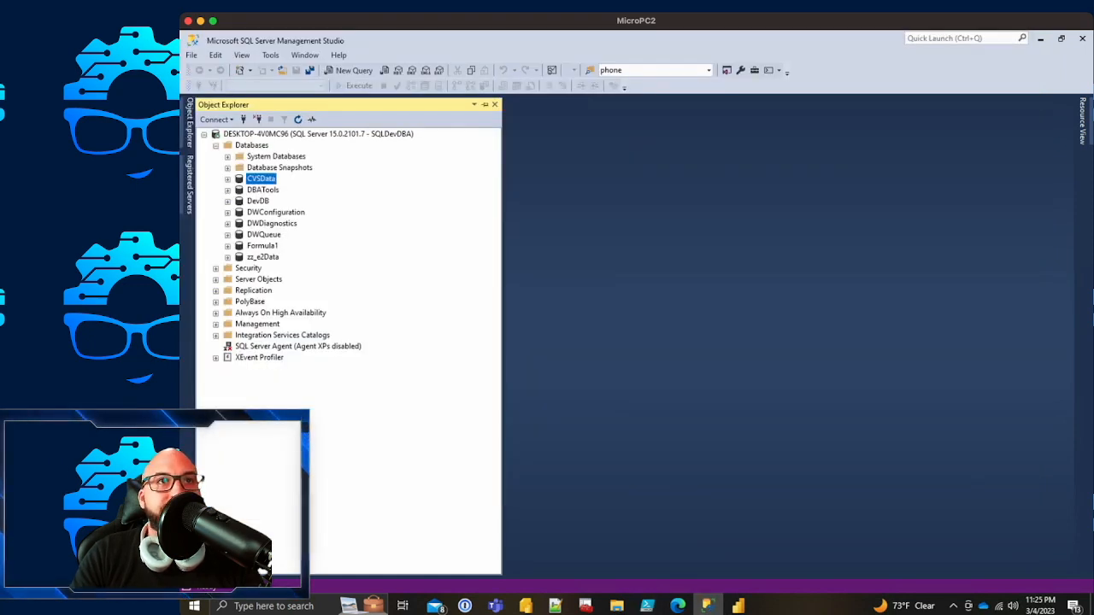
click(227, 179)
click(240, 200)
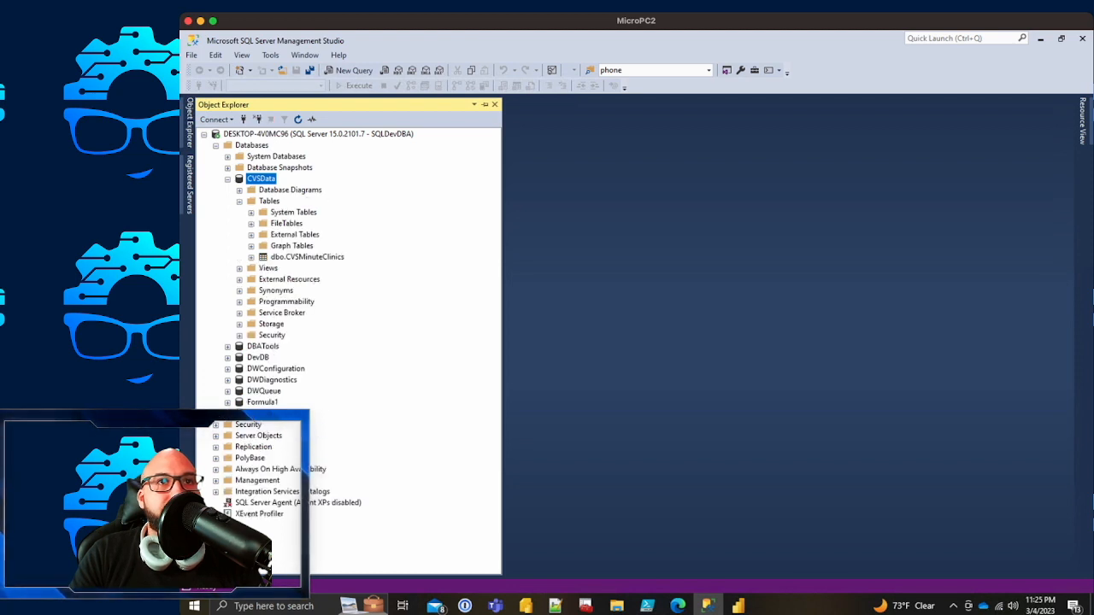
click(306, 257)
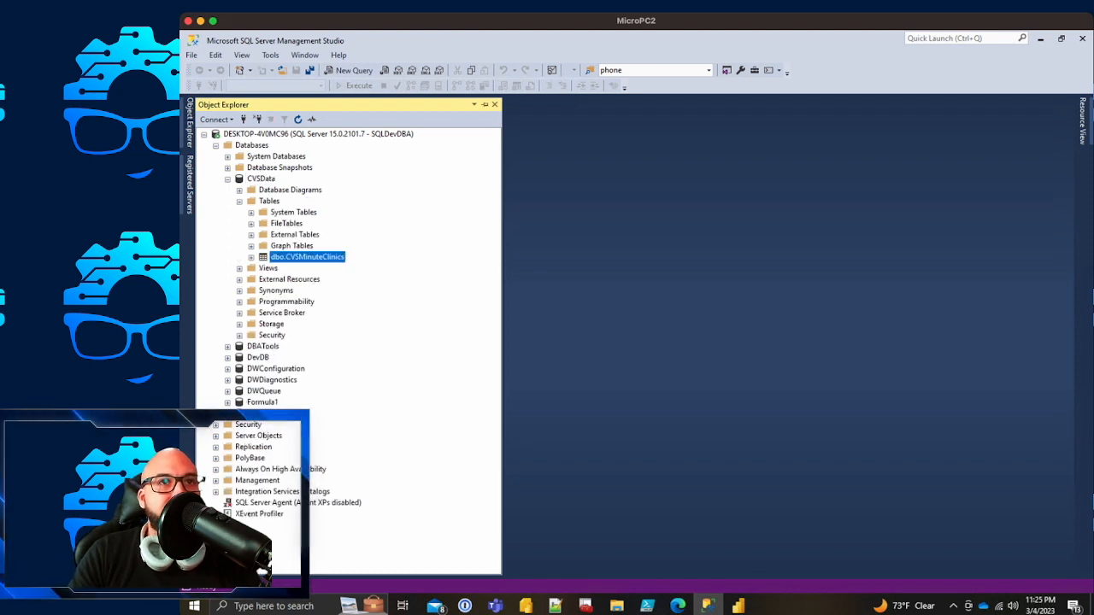
right_click(304, 257)
click(358, 292)
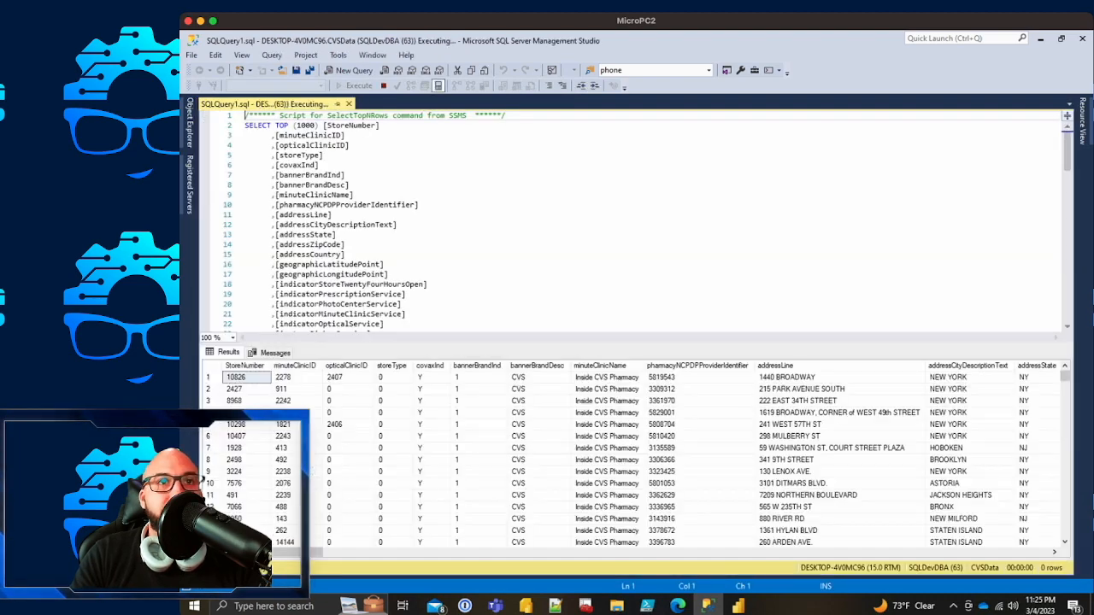
click(479, 425)
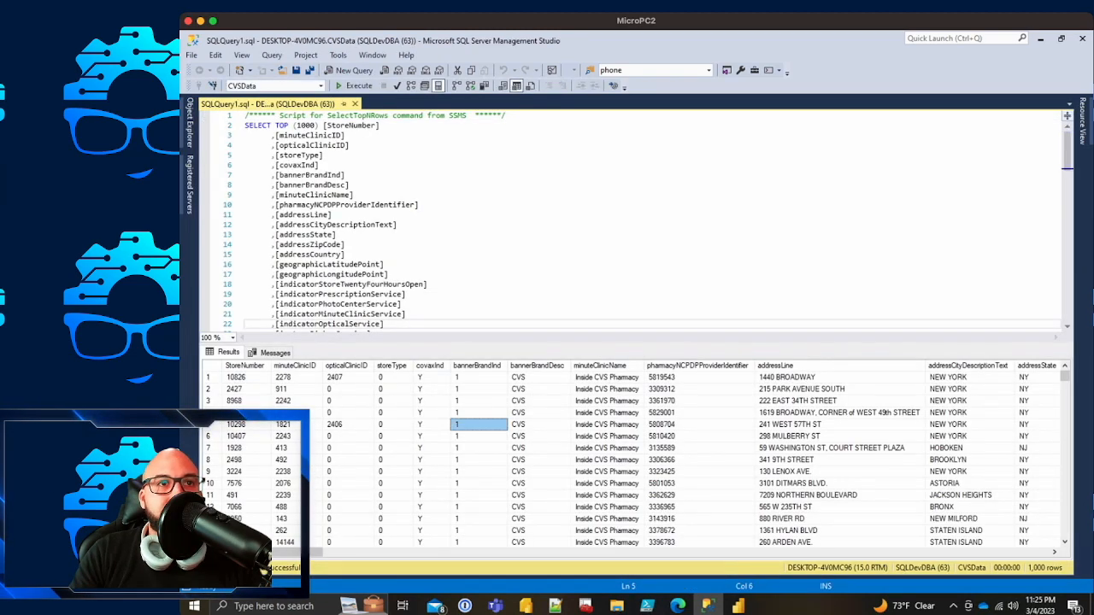
click(245, 366)
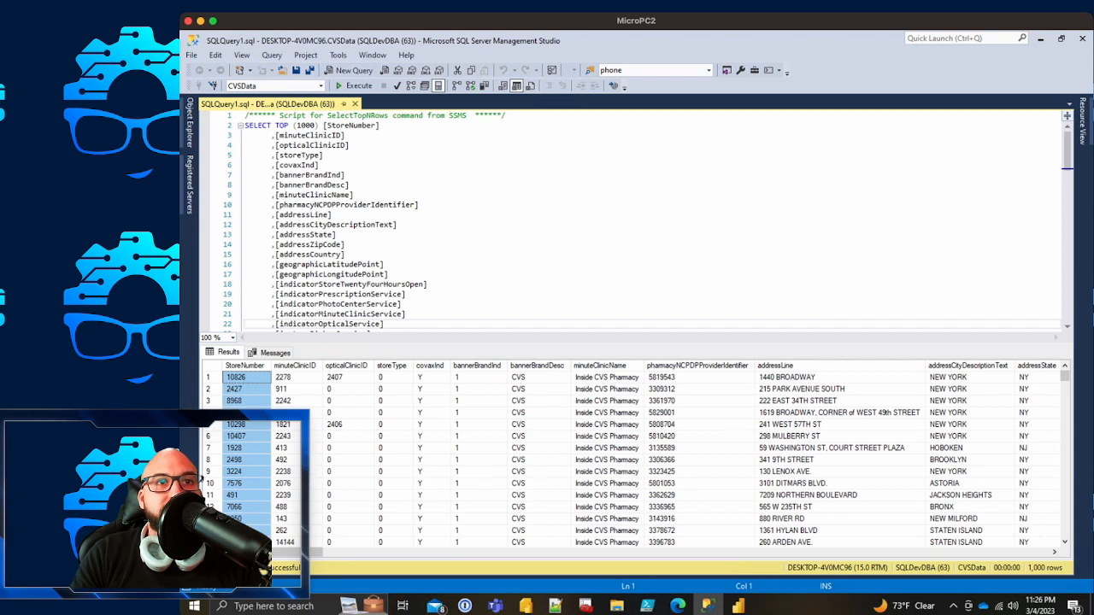
Step: Examine the minuteClinicID, opticalClinicID and storeType results columns, comparing storeType down the rows, including rows 127 and 128
click(295, 365)
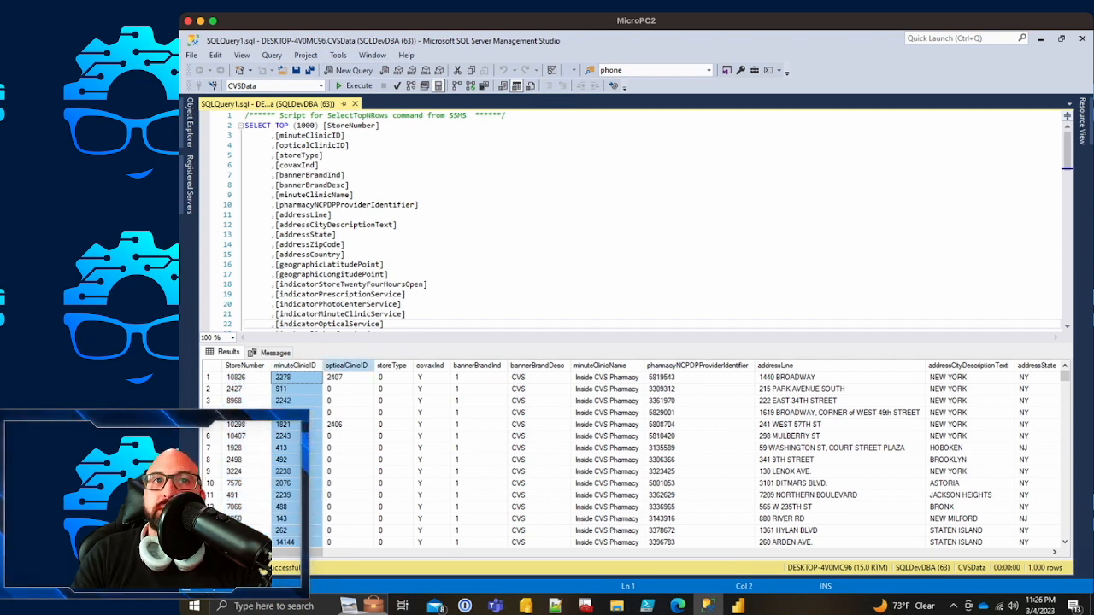
click(346, 366)
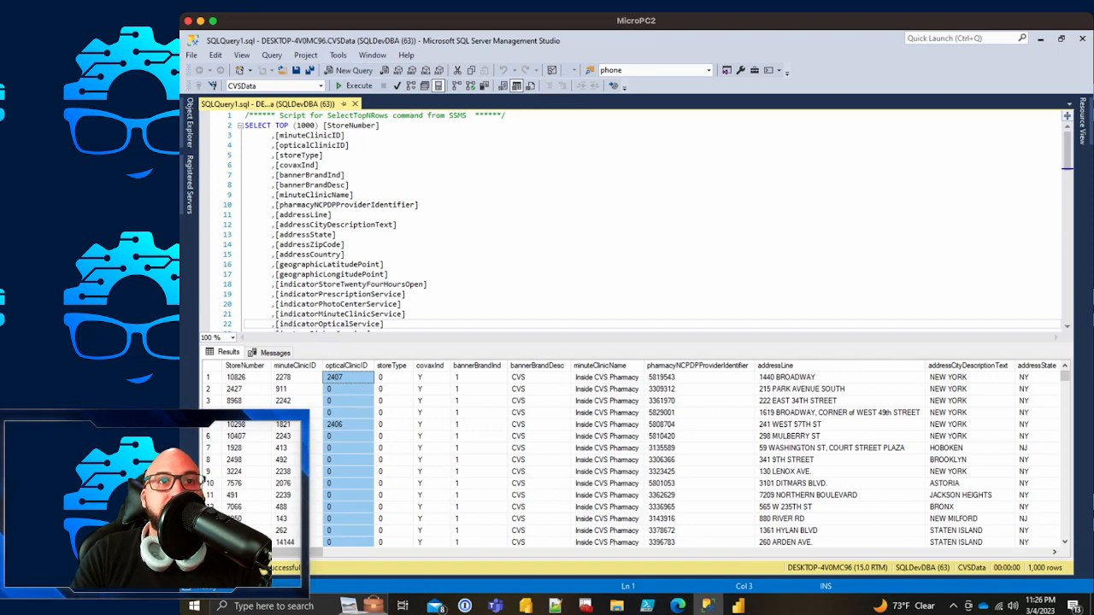
click(392, 365)
scroll(632, 459, down, 20)
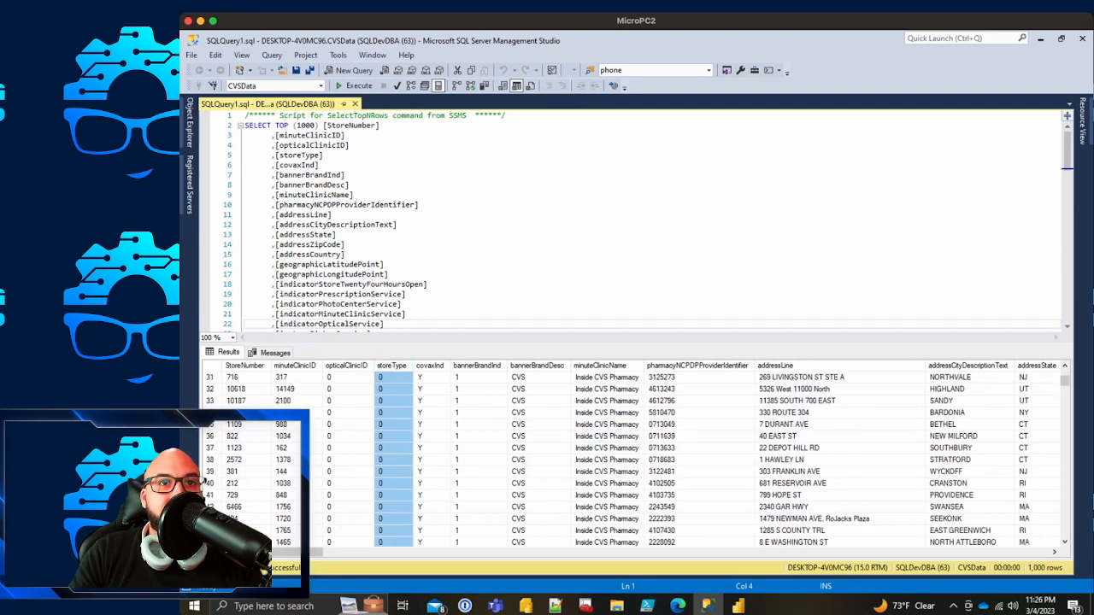
scroll(393, 460, up, 4)
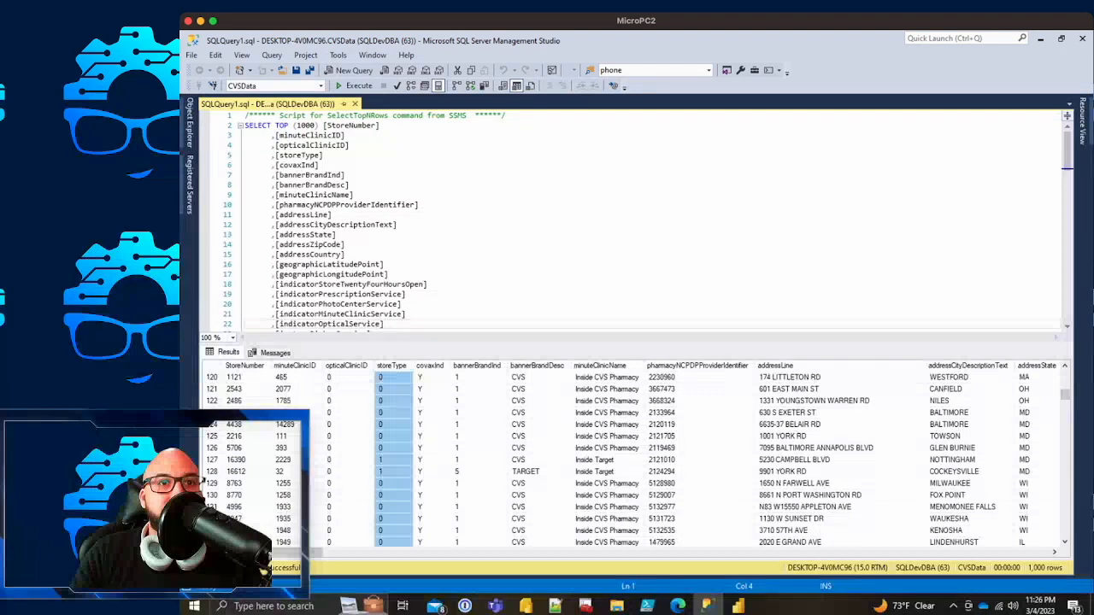
drag(393, 460, 239, 460)
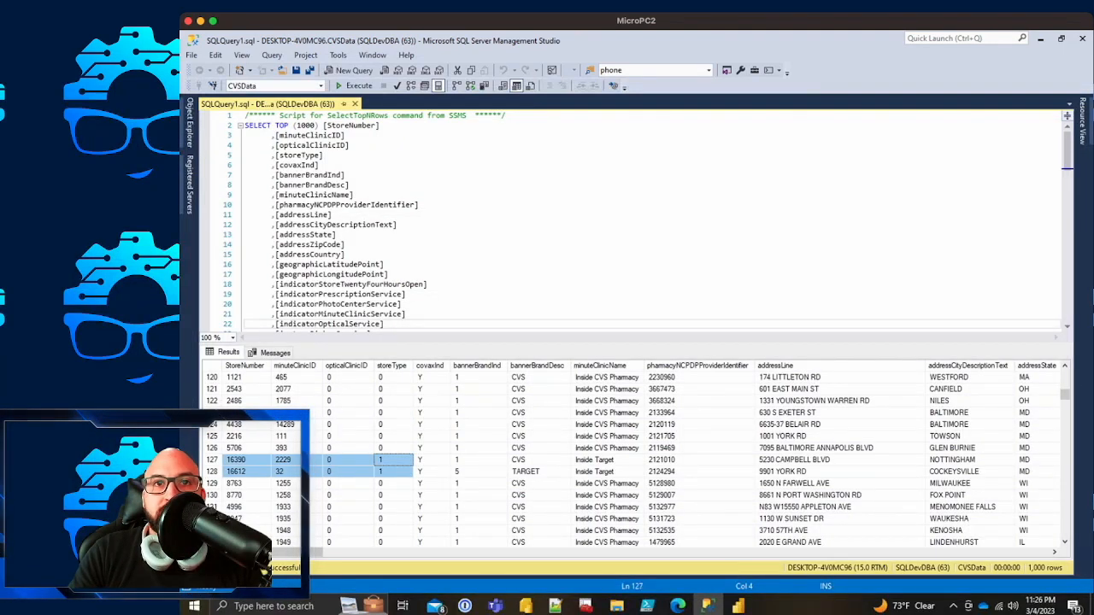
click(392, 365)
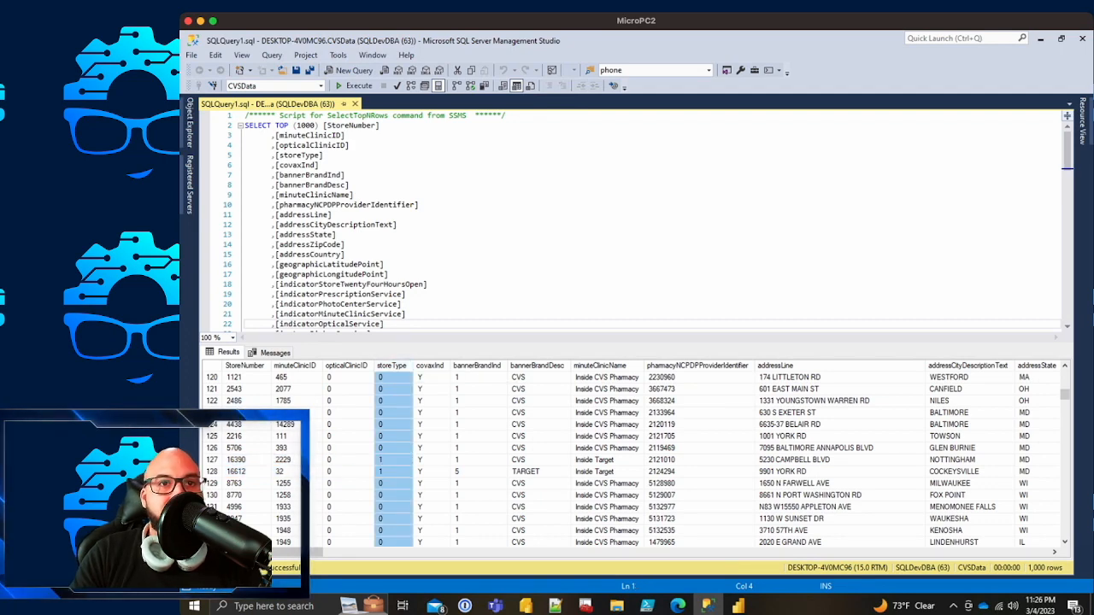
scroll(633, 459, down, 20)
scroll(632, 459, down, 20)
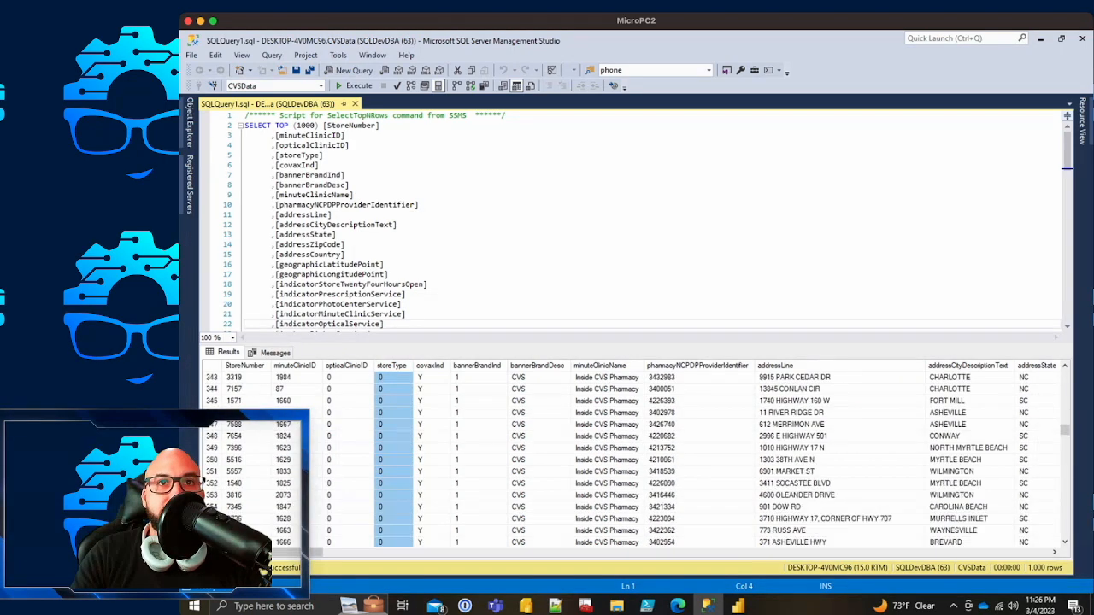
scroll(632, 459, down, 5)
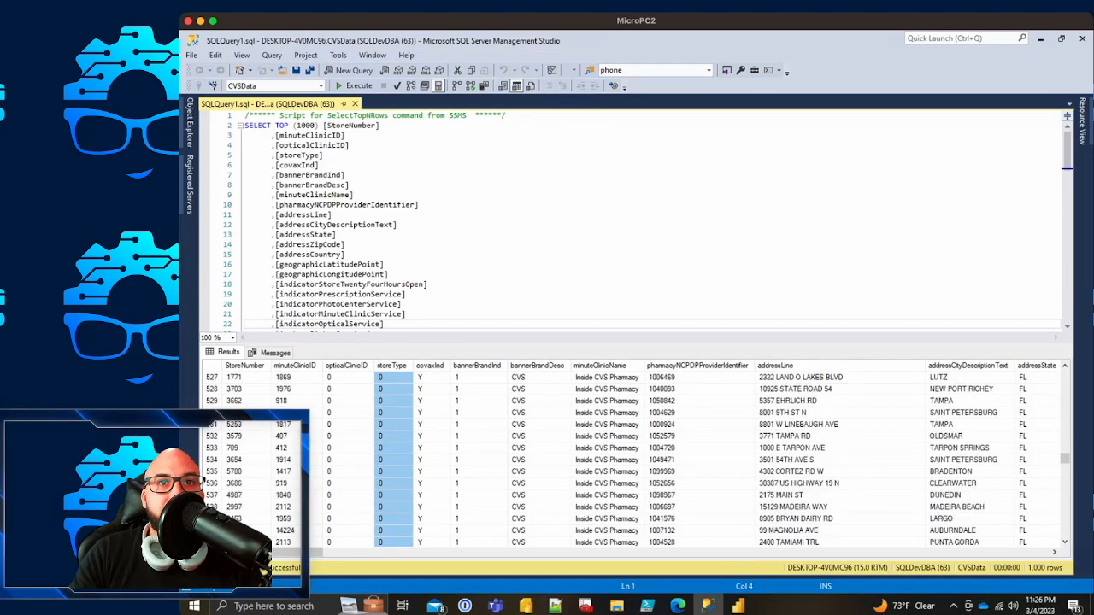
Step: Examine the covaxInd column and compare the bannerBrandInd codes with the bannerBrandDesc descriptions
click(538, 413)
click(429, 365)
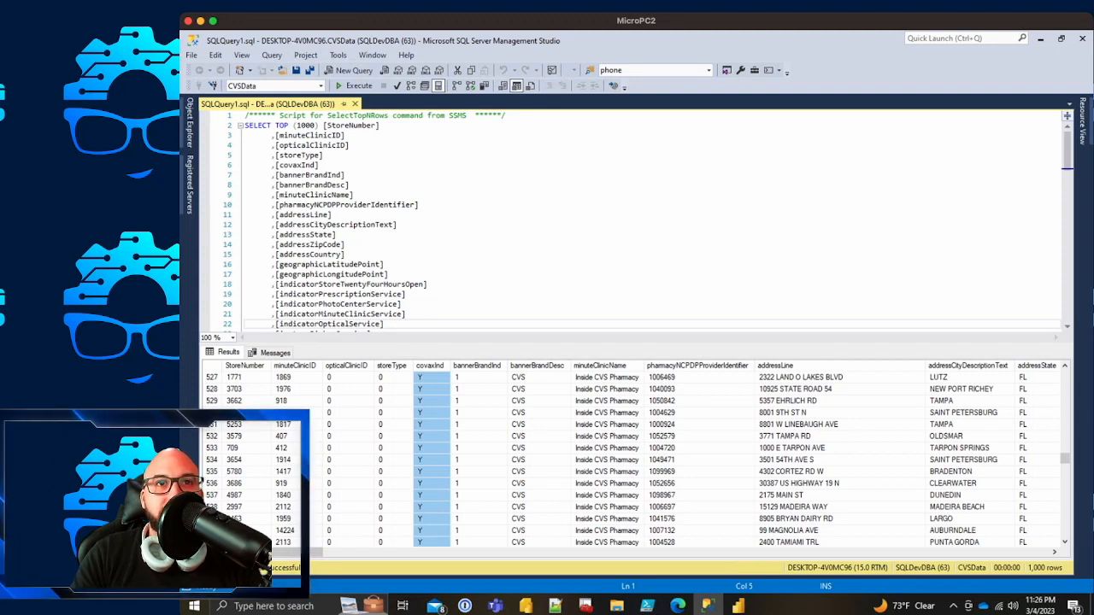
click(477, 366)
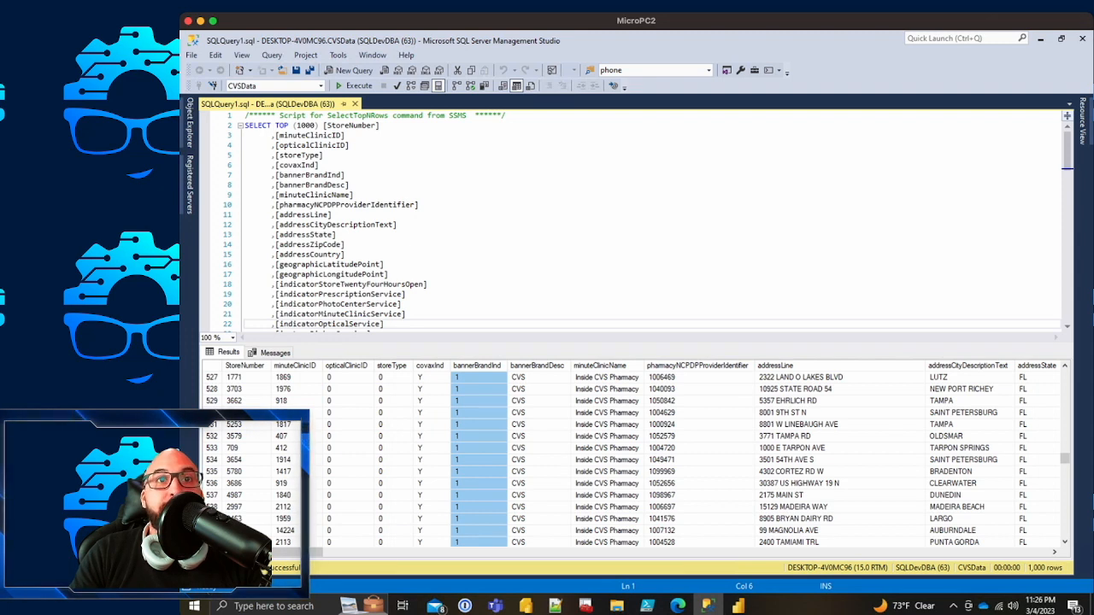
click(538, 413)
click(537, 366)
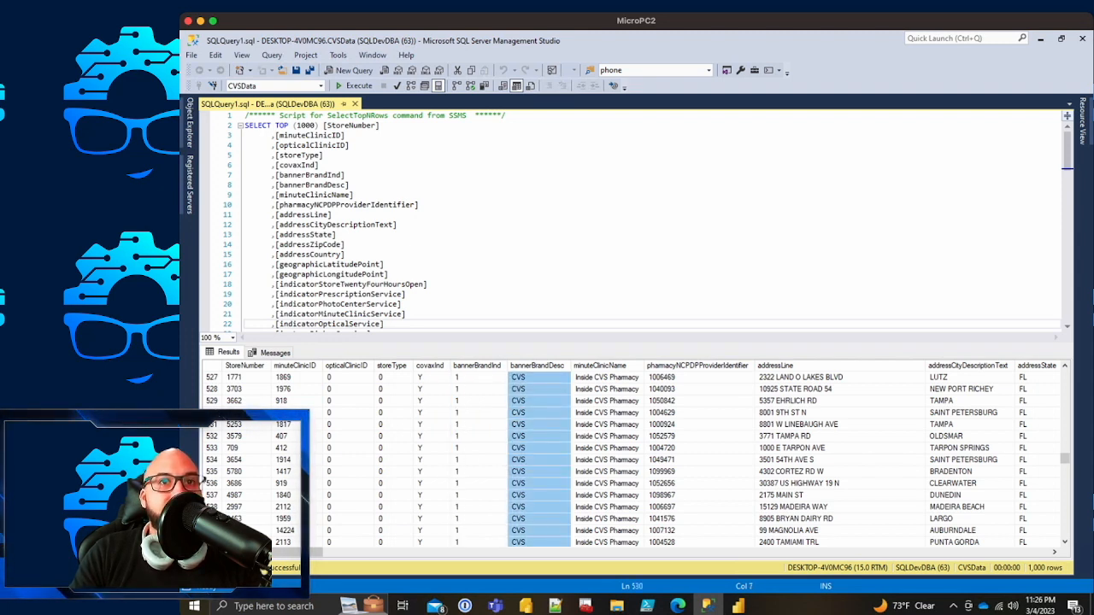
click(477, 365)
click(536, 365)
click(477, 366)
click(537, 366)
click(477, 366)
click(536, 366)
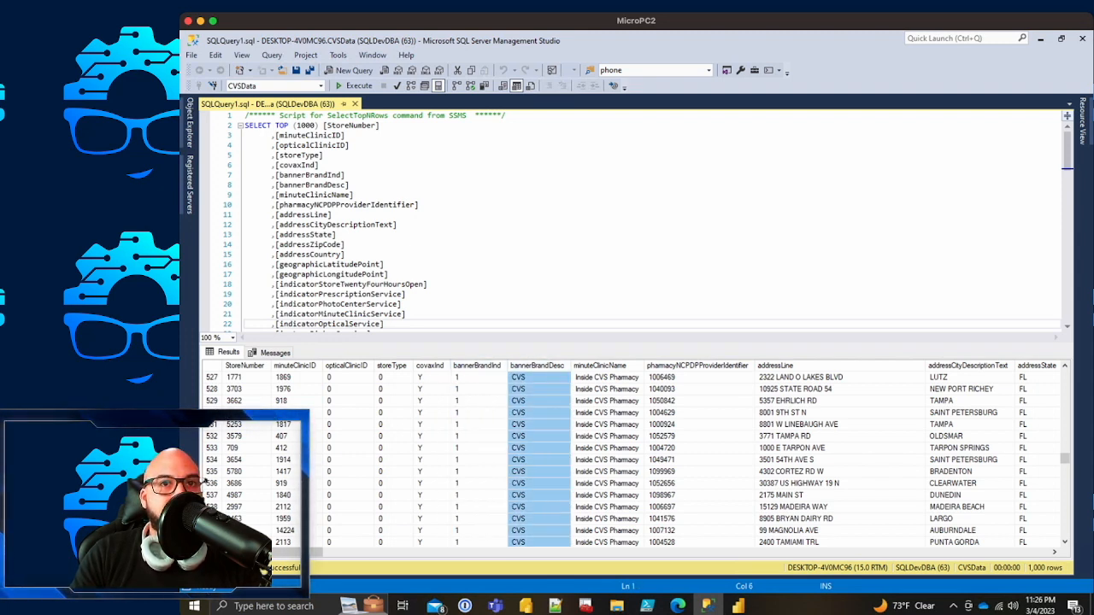
Step: Find a TARGET row in the results and select its bannerBrandInd and bannerBrandDesc cells in row 513
scroll(538, 453, up, 4)
scroll(537, 453, up, 4)
scroll(537, 453, down, 1)
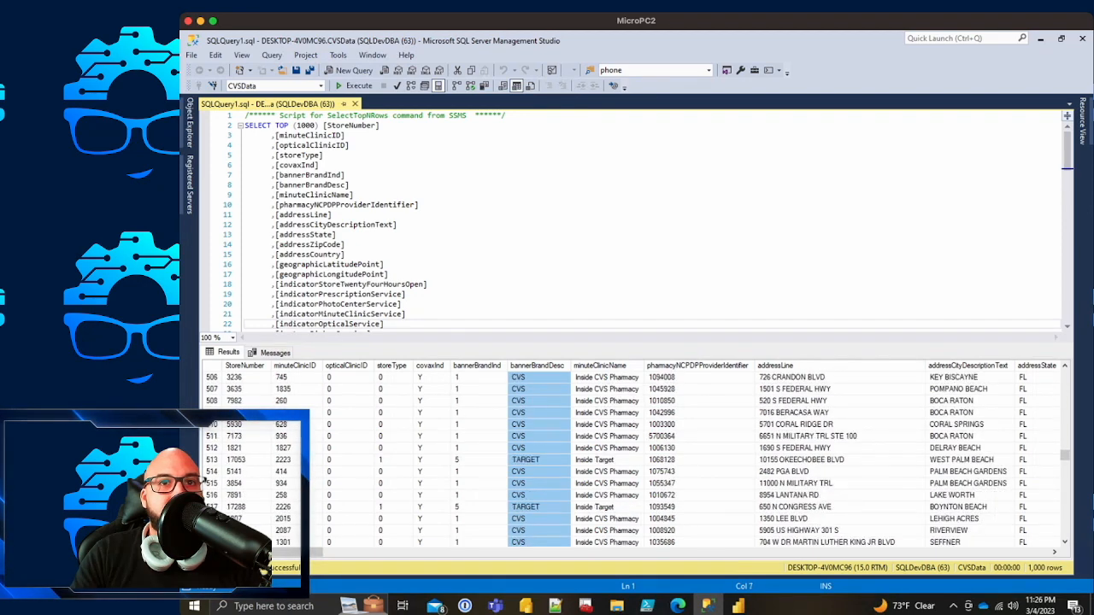
click(537, 447)
drag(477, 460, 477, 377)
click(537, 447)
drag(537, 460, 477, 459)
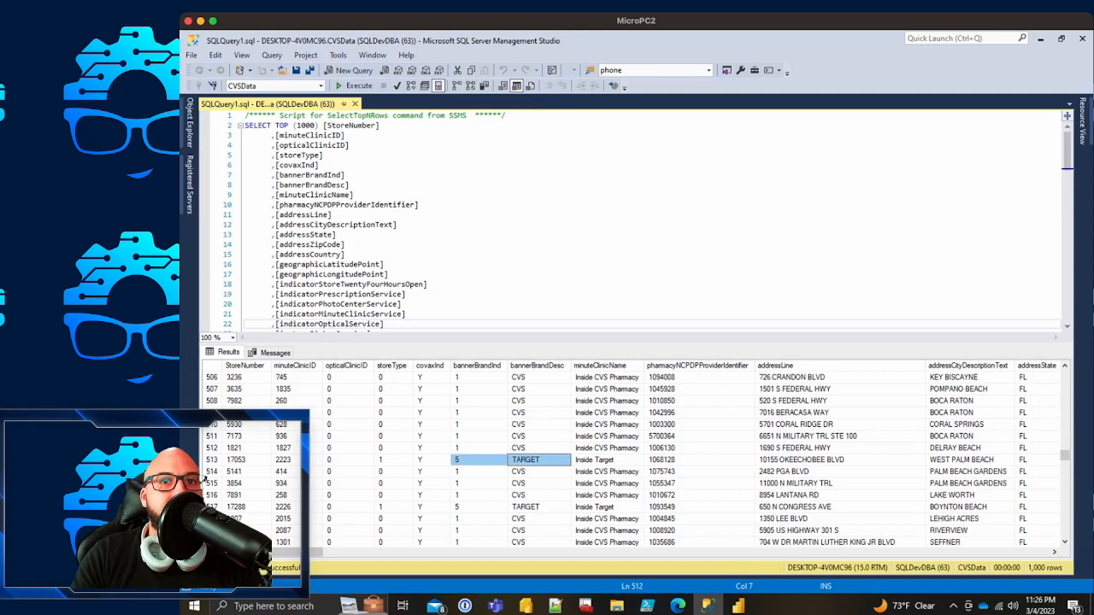
scroll(615, 459, down, 4)
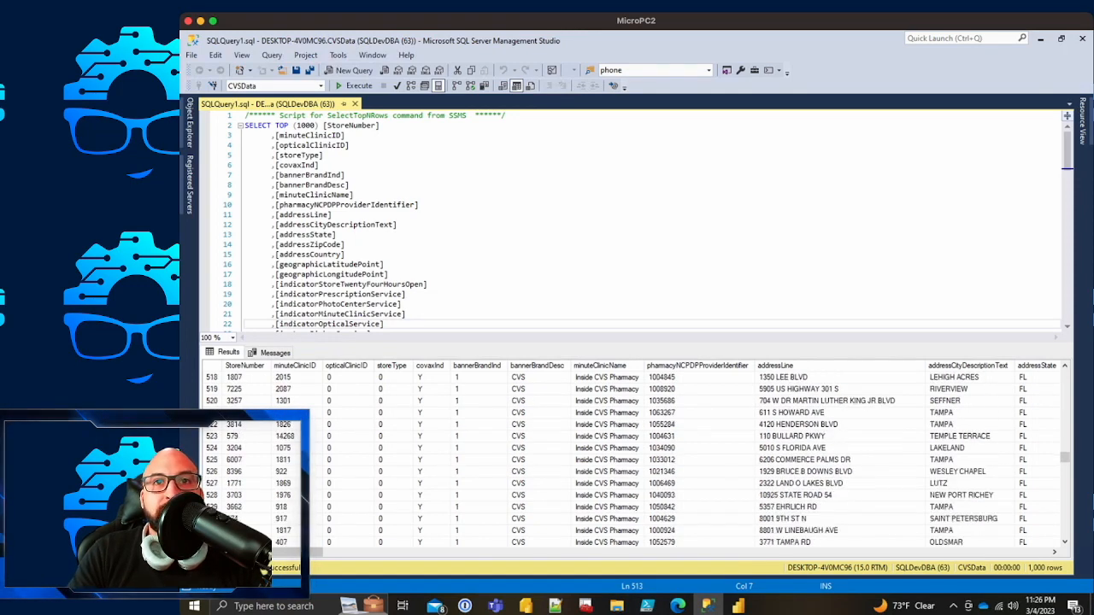
scroll(616, 459, up, 4)
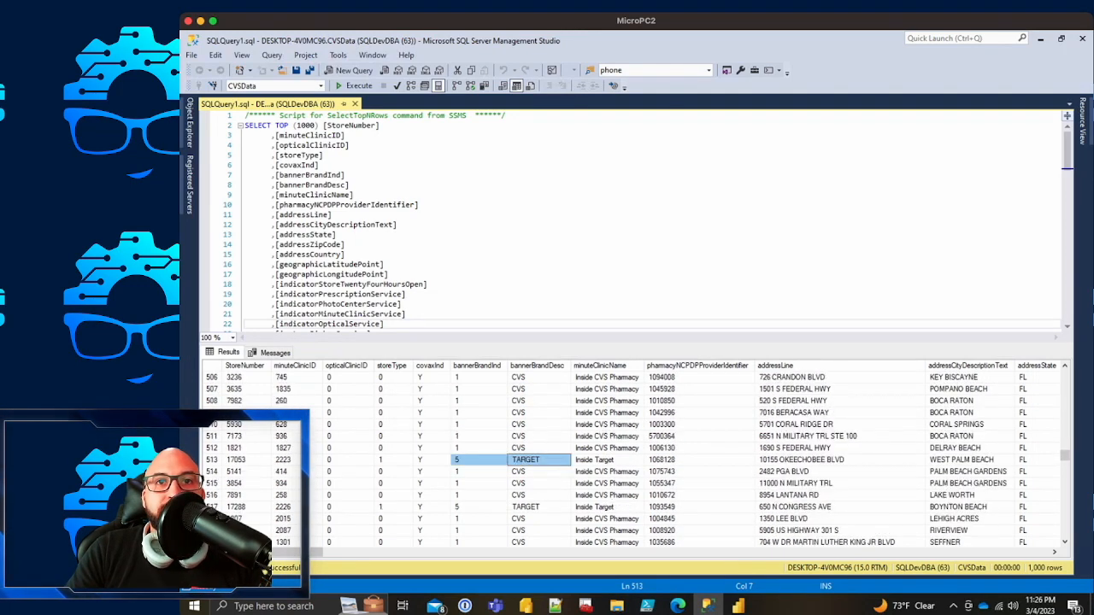
Step: Compare minuteClinicName in TARGET row 513 with the CVS rows above it, and inspect the pharmacyNCPDPProviderIdentifier values in rows 506 to 514
key(shift+Right)
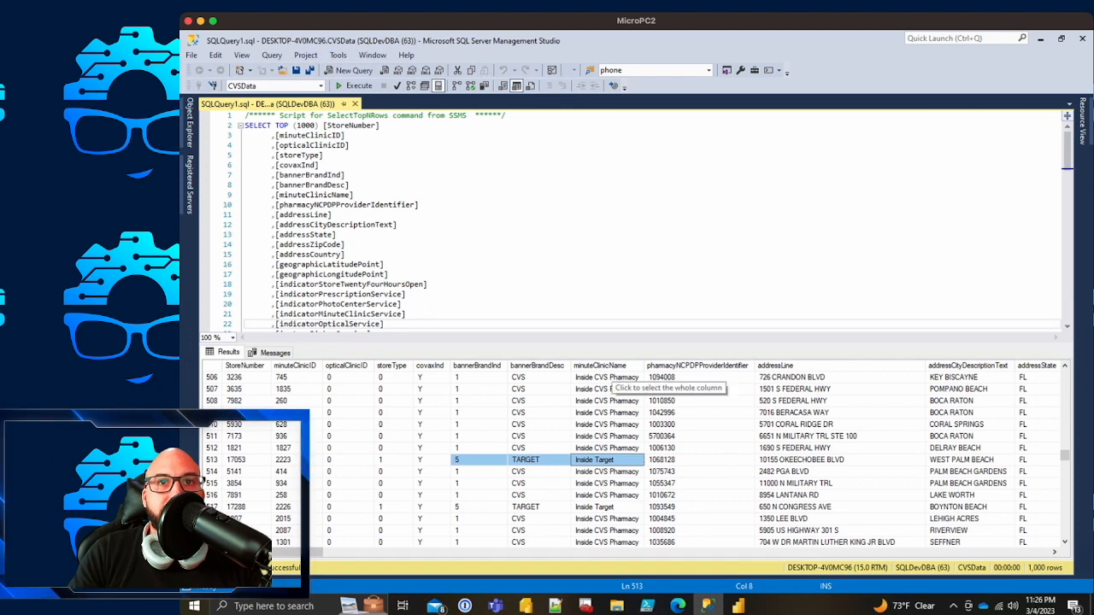
click(607, 366)
click(606, 437)
click(606, 460)
drag(607, 460, 479, 460)
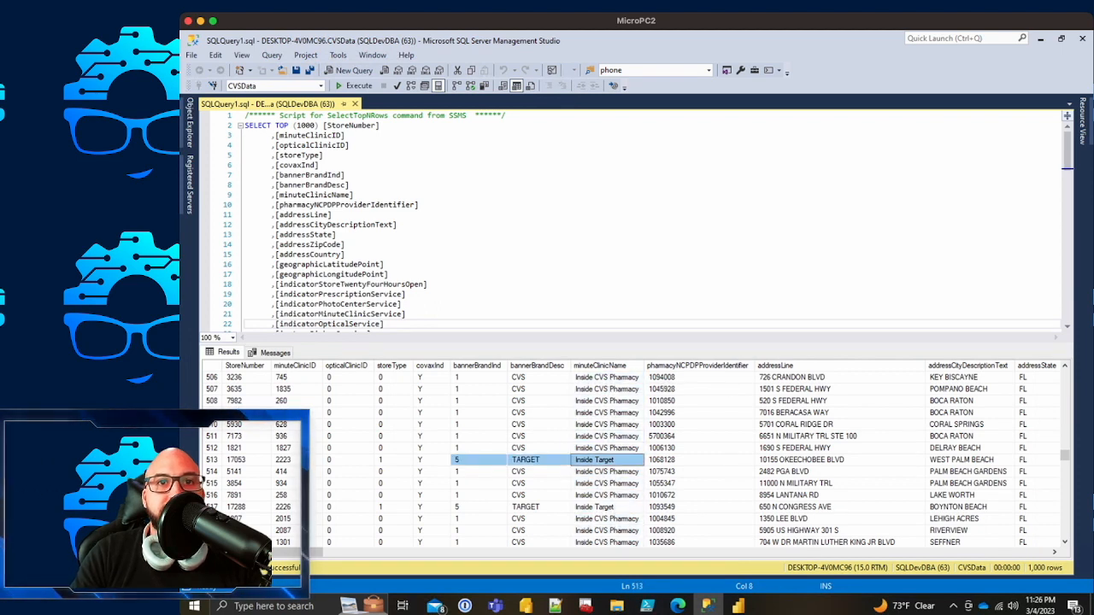
click(607, 460)
click(606, 424)
drag(607, 448, 607, 377)
drag(688, 377, 687, 472)
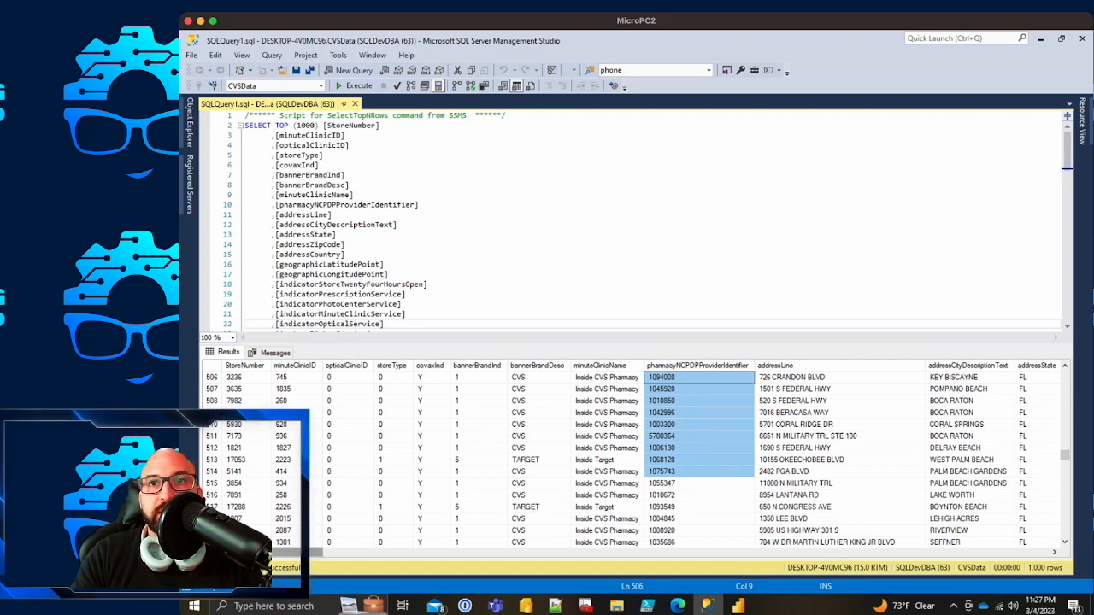
Step: Review the addressLine, addressCityDescriptionText, addressState and addressZipCode columns of the results
scroll(633, 453, right, 3)
scroll(632, 453, right, 4)
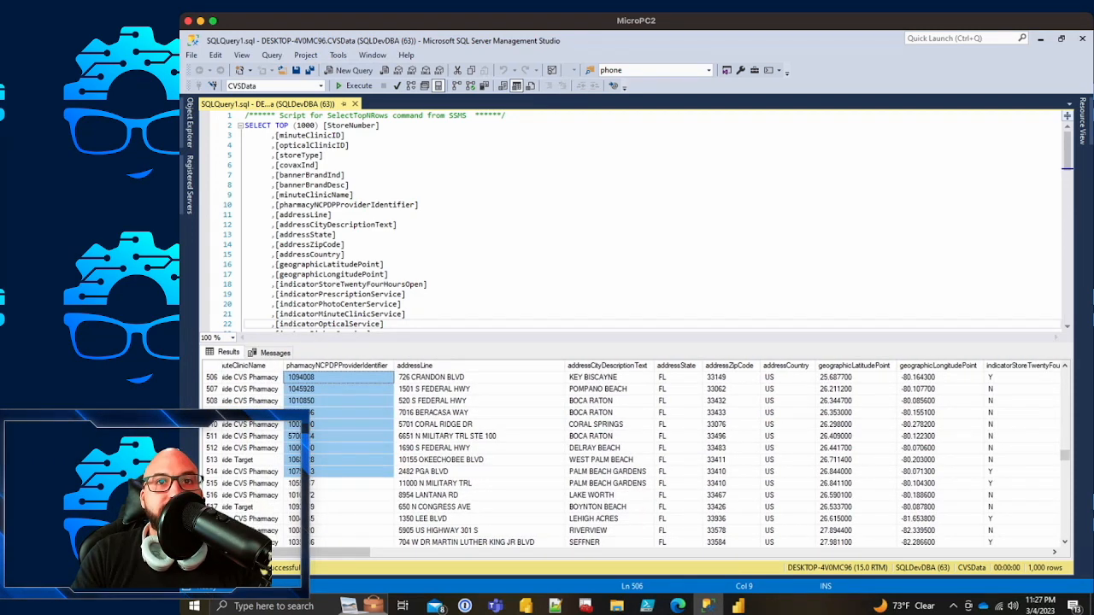
click(415, 366)
click(607, 366)
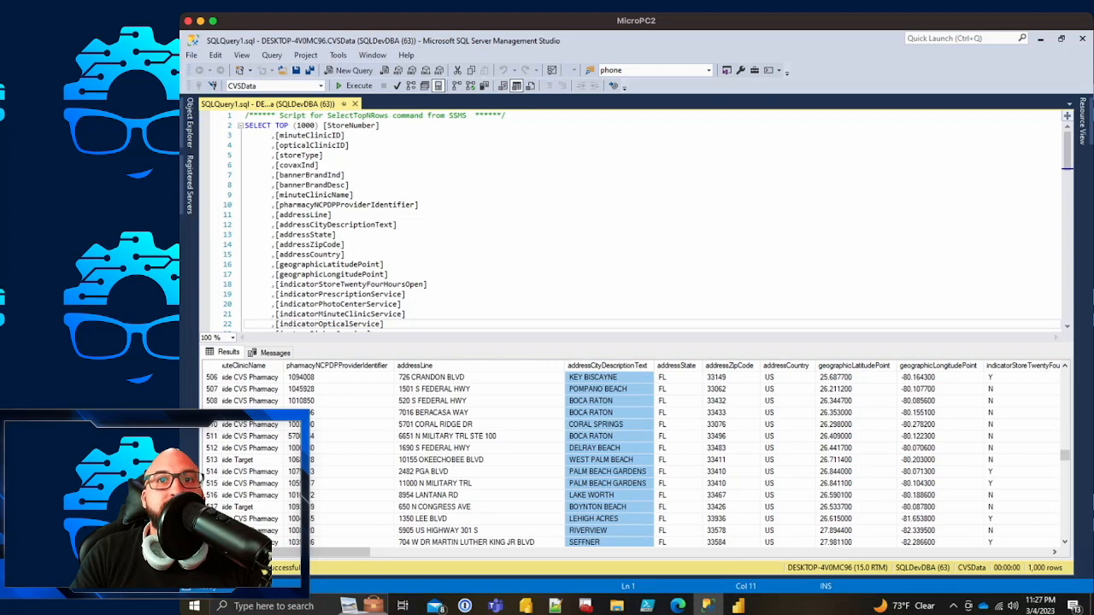
click(675, 366)
click(729, 365)
Step: Review the indicator columns for 24-hour opening, prescription service, photo center service and MinuteClinic service
drag(355, 552, 438, 552)
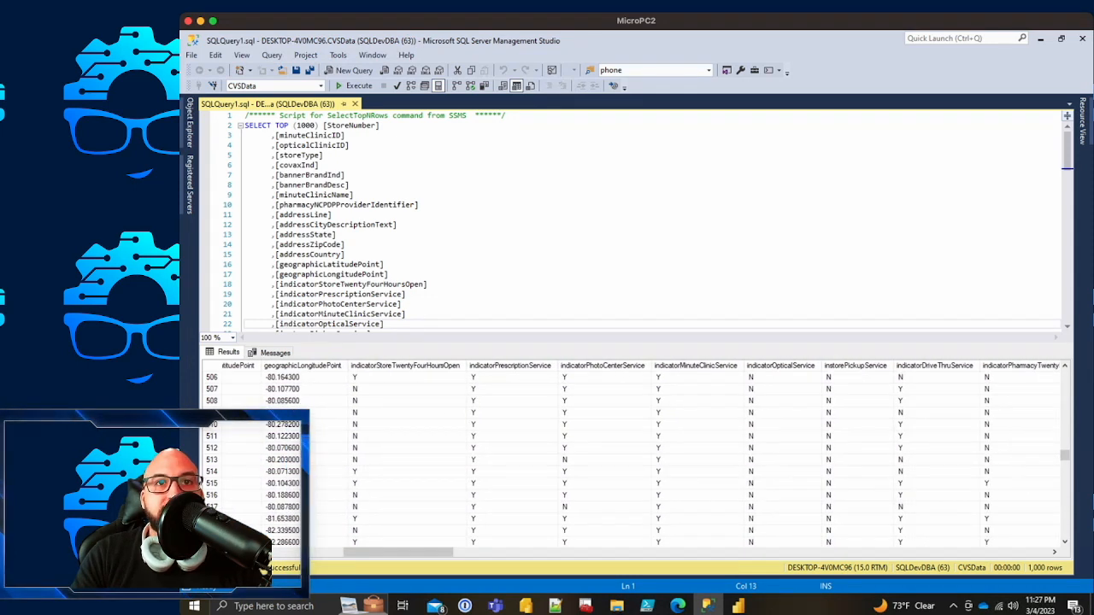
click(404, 366)
click(510, 366)
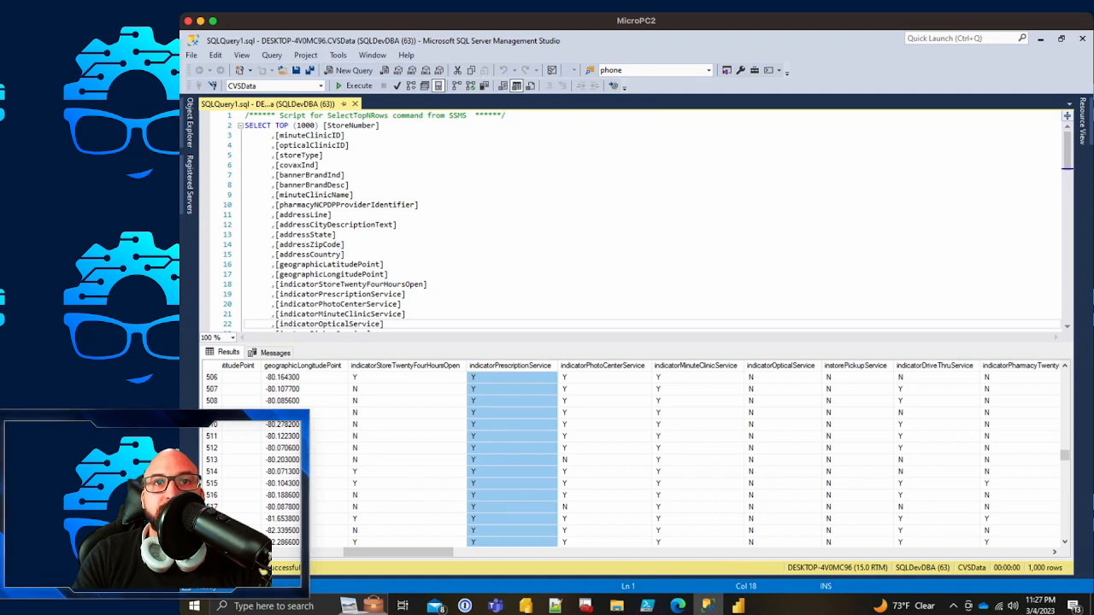
click(602, 366)
click(696, 365)
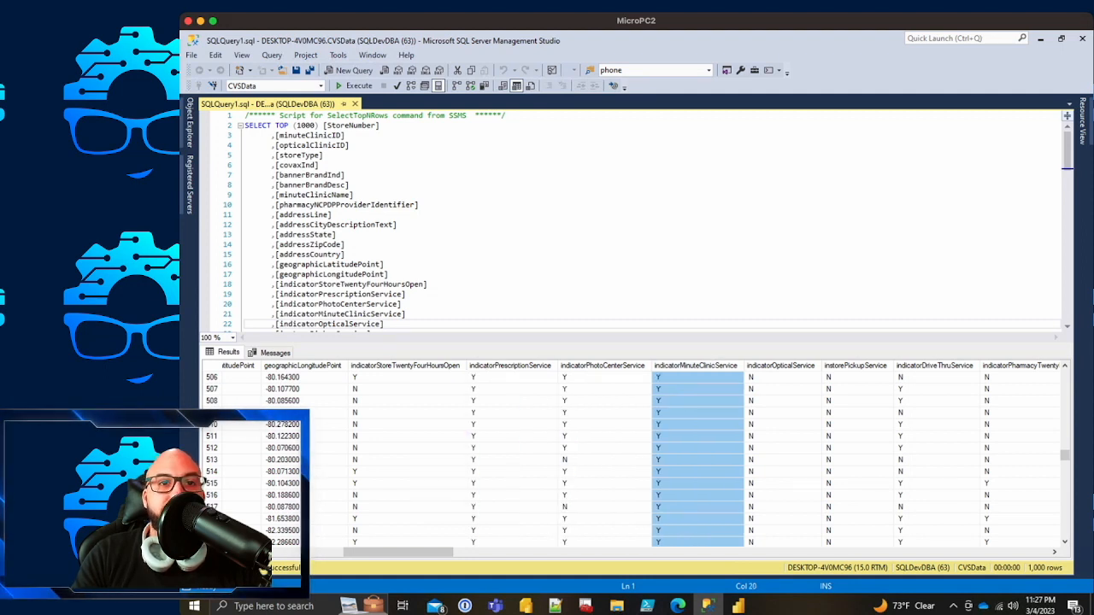
Step: Look past the remaining indicator and phone number columns and examine the distance column
scroll(640, 459, right, 10)
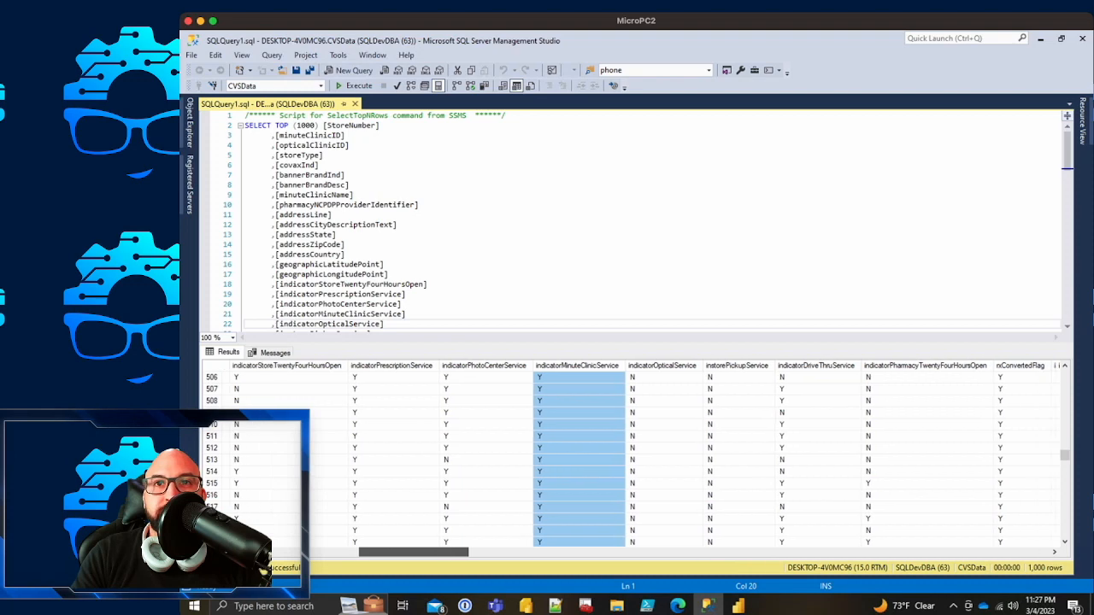
scroll(633, 459, right, 8)
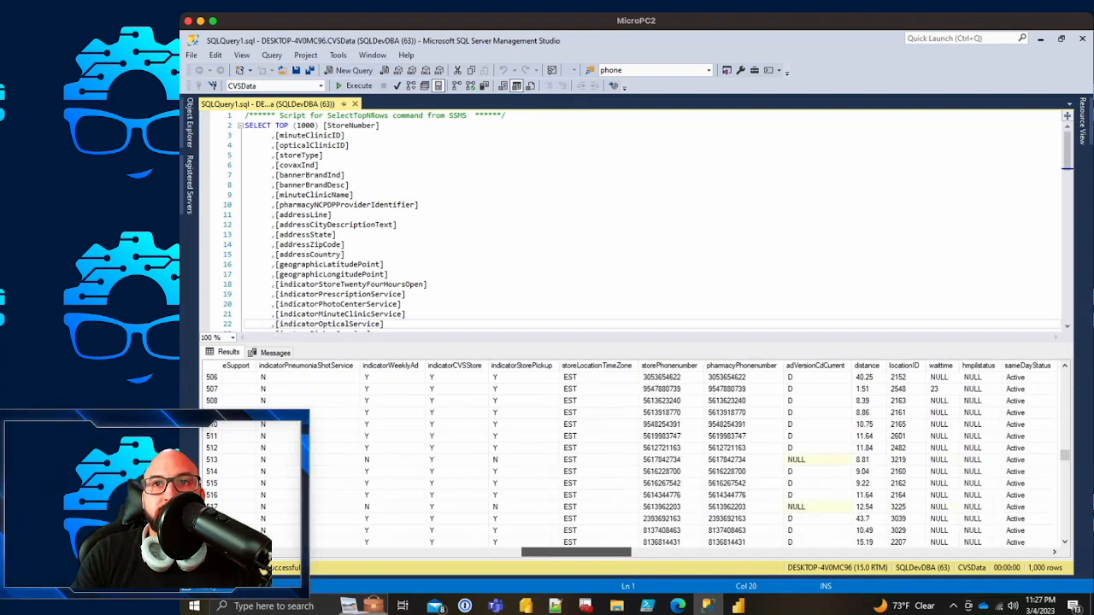
scroll(632, 459, right, 5)
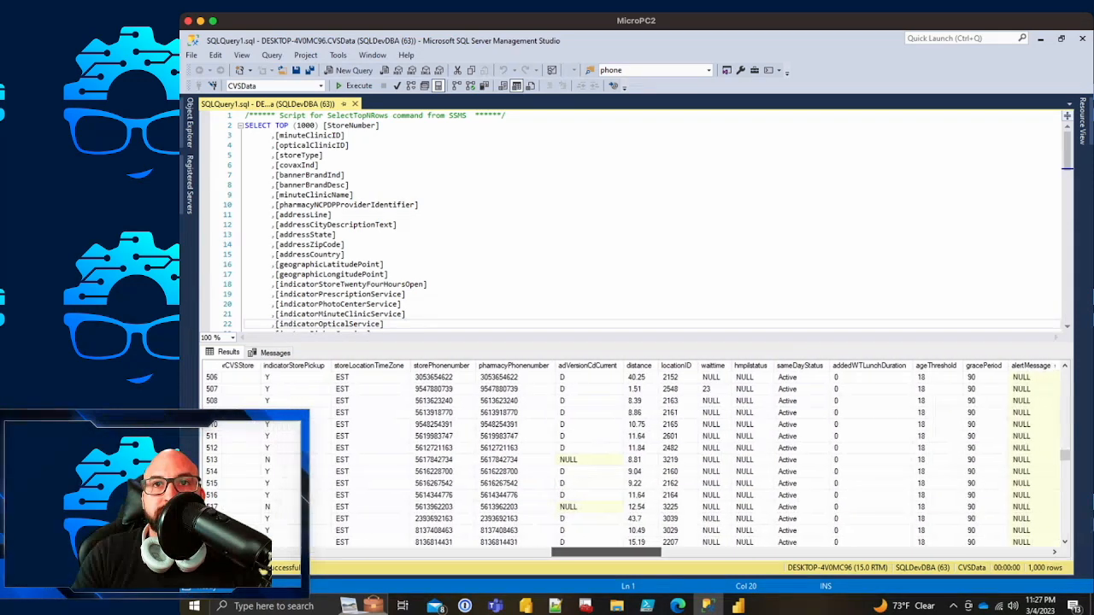
click(553, 366)
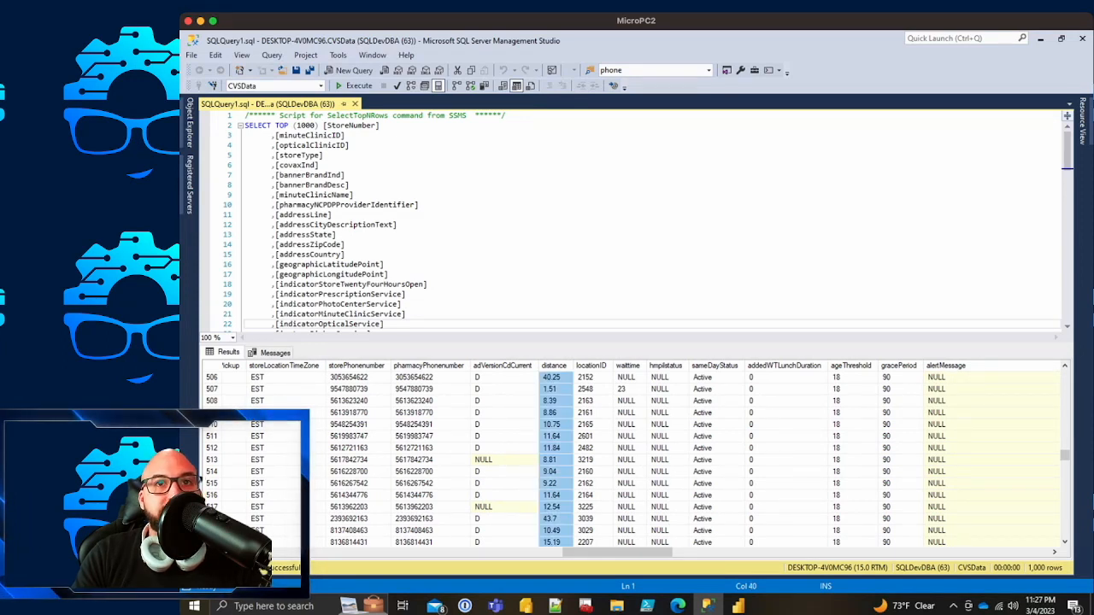
click(551, 389)
click(555, 365)
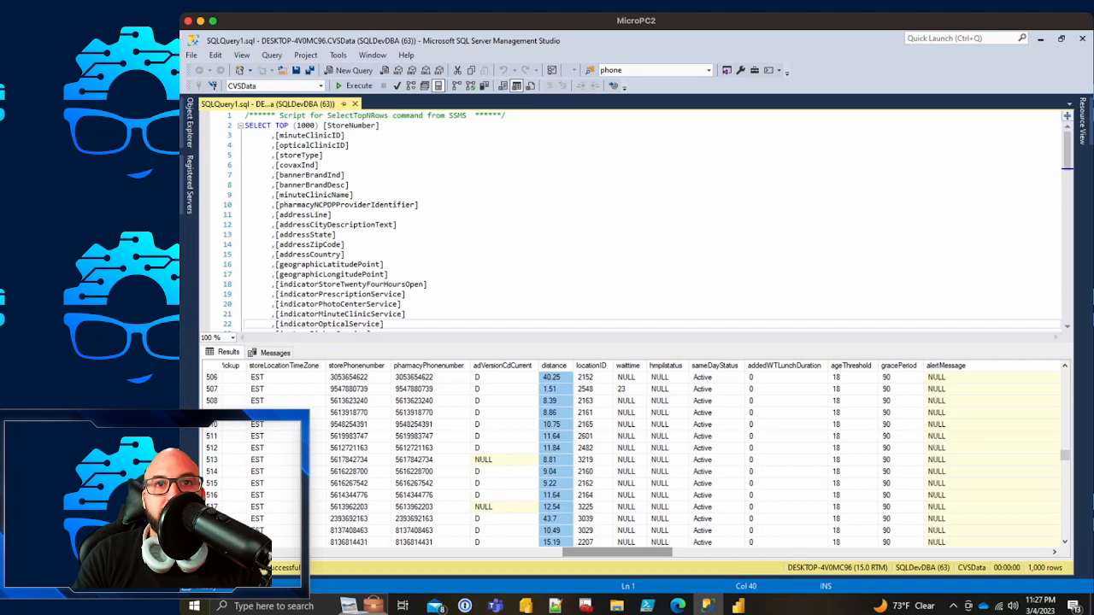
Step: Examine the reasonforvisits column and narrow it in the results grid
drag(617, 551, 793, 552)
click(257, 365)
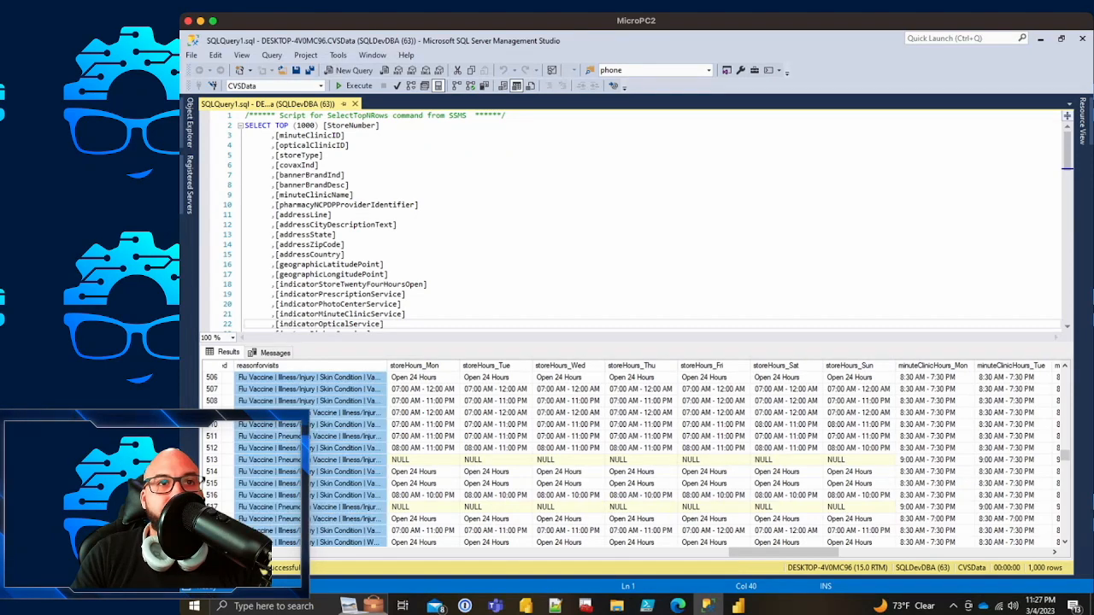
drag(387, 365, 352, 365)
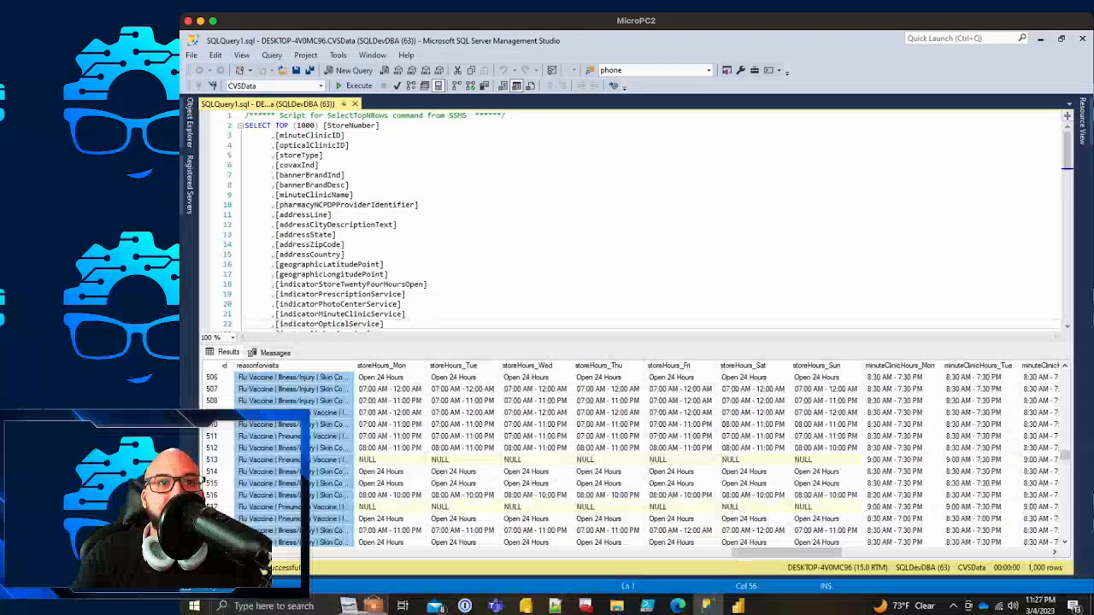
Step: Select the storeHours_Mon through storeHours_Sun columns and review the minuteClinicHours, pharmacyHours and minuteClinicNpBreakHours columns
click(381, 365)
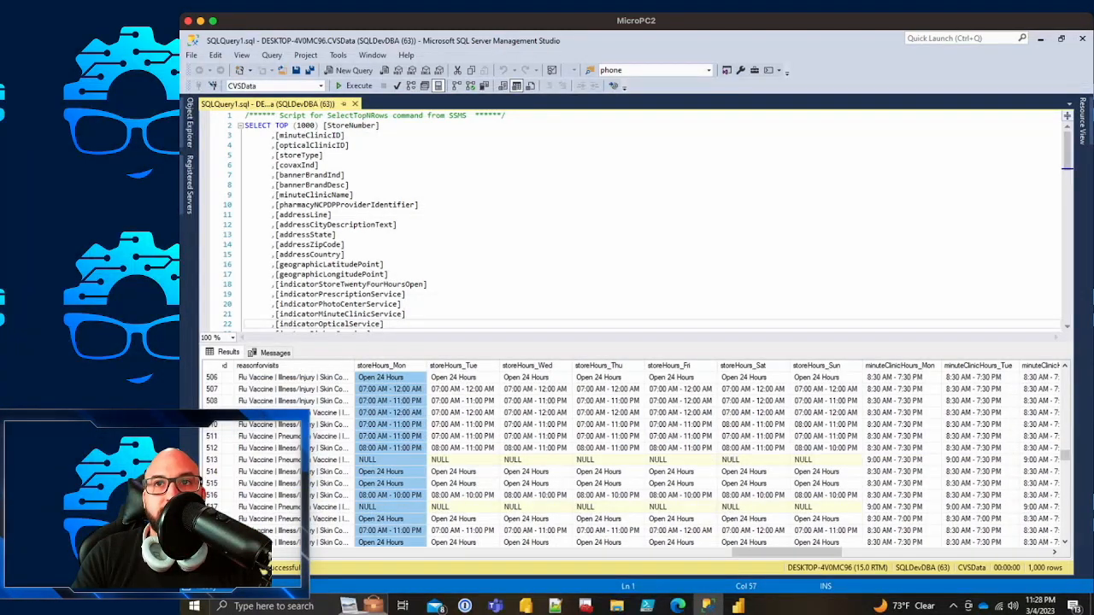
shift+click(816, 365)
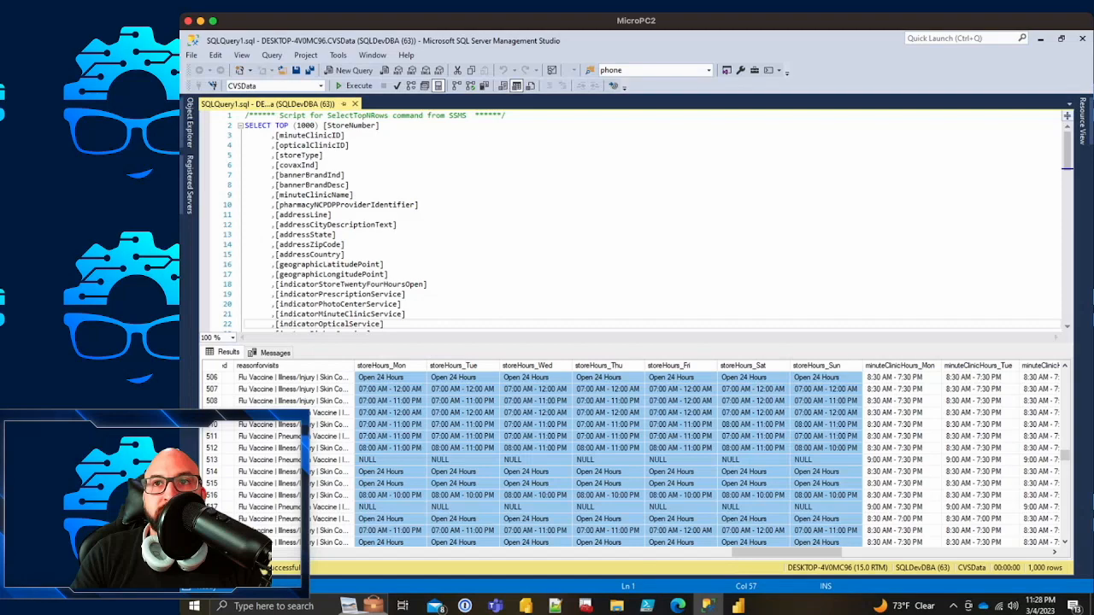
drag(787, 552, 894, 552)
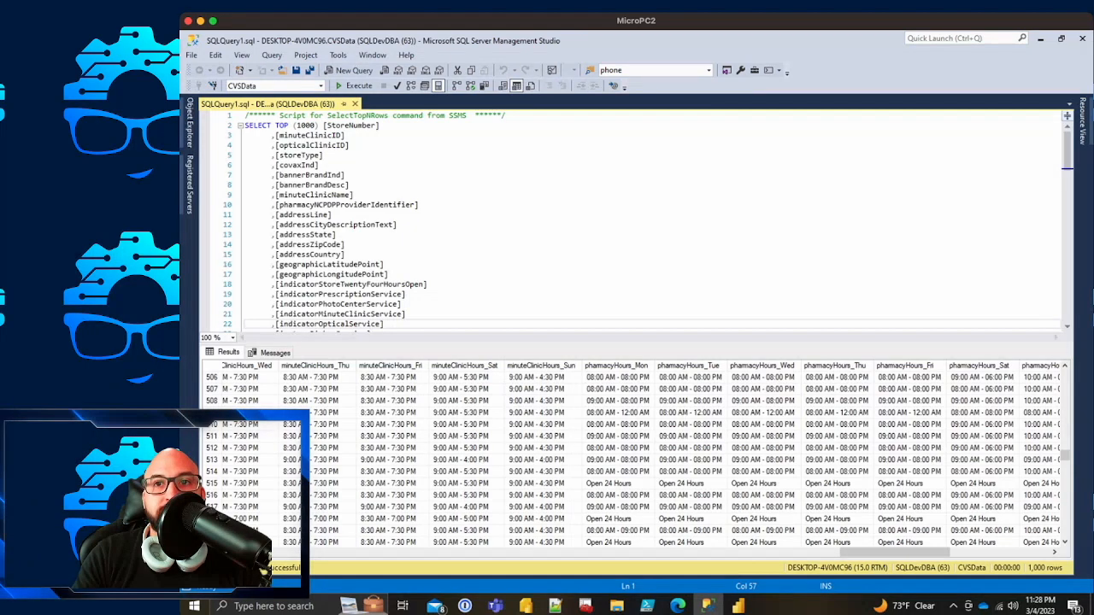
drag(895, 551, 995, 551)
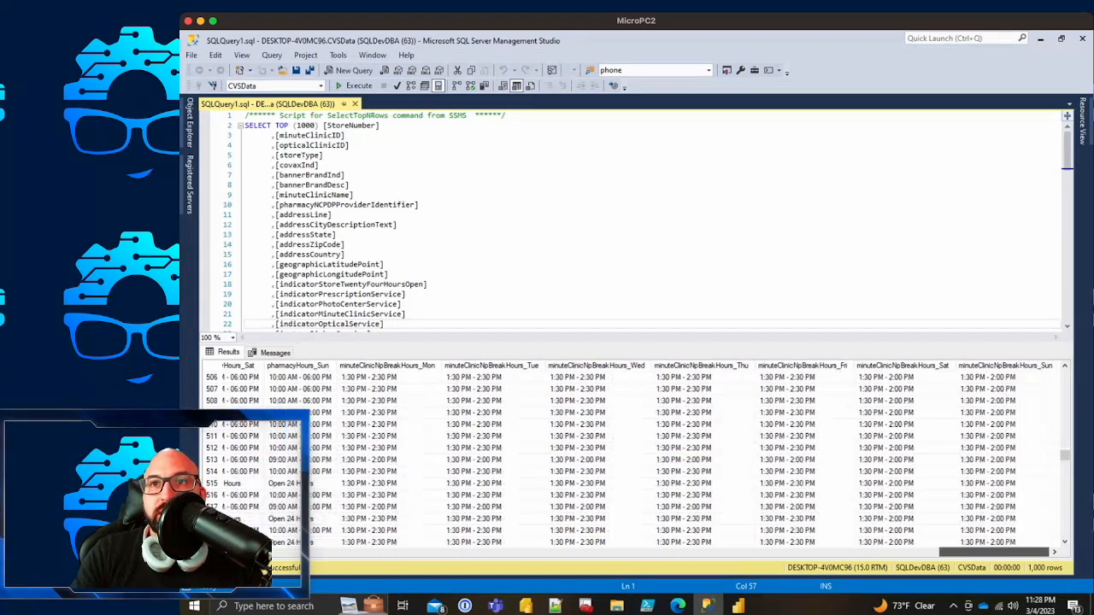
Step: Examine the Monday-to-Sunday minuteClinicNpBreakHours columns in the results, checking the Friday break times
click(702, 366)
click(598, 365)
click(703, 365)
click(767, 374)
click(767, 367)
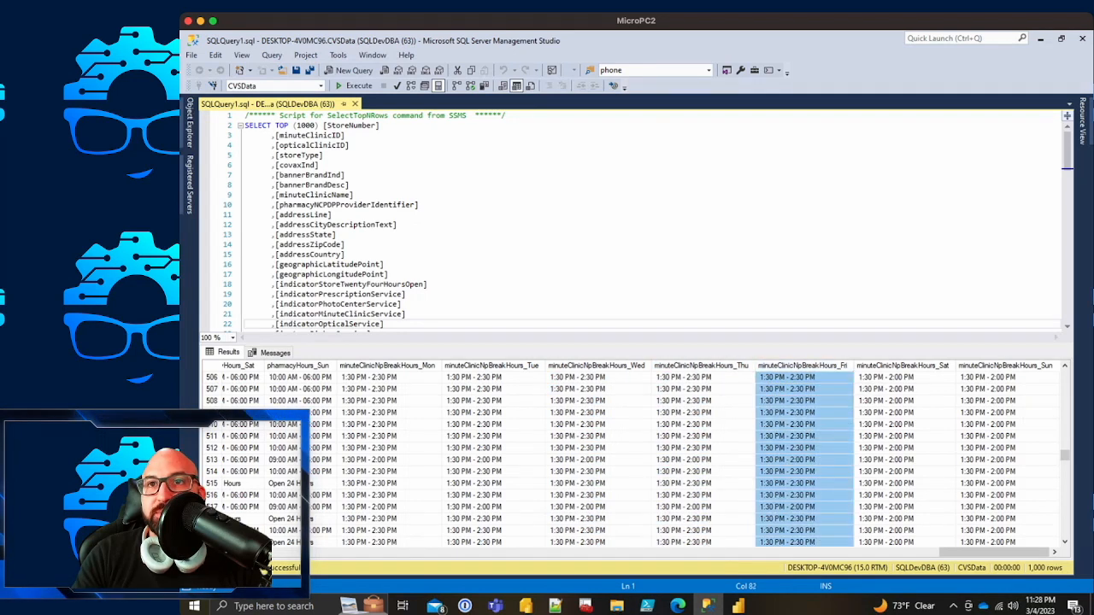
click(784, 389)
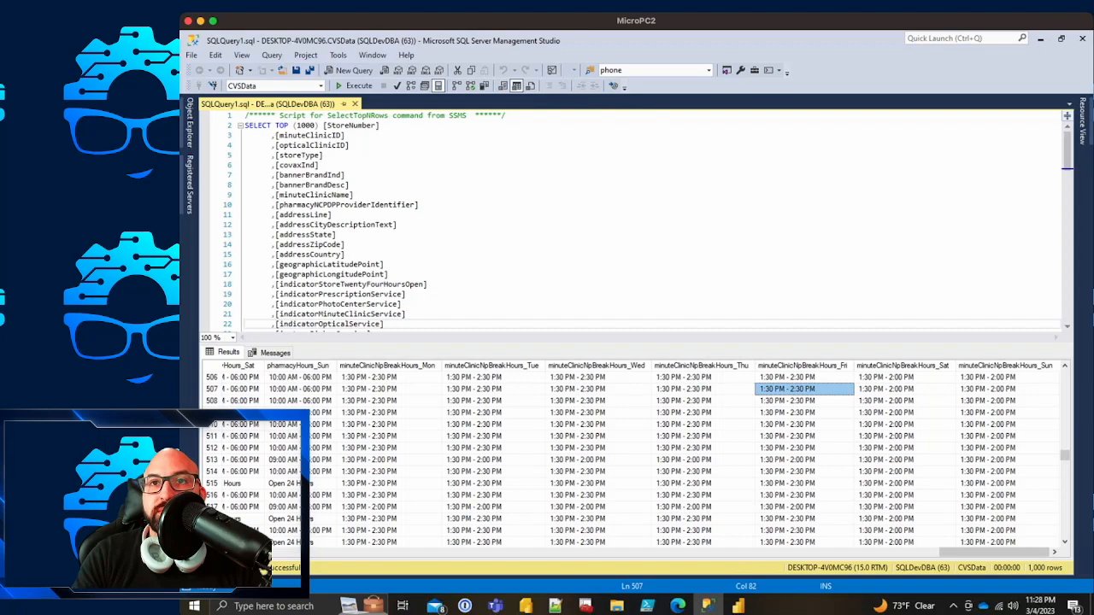
click(786, 377)
click(786, 389)
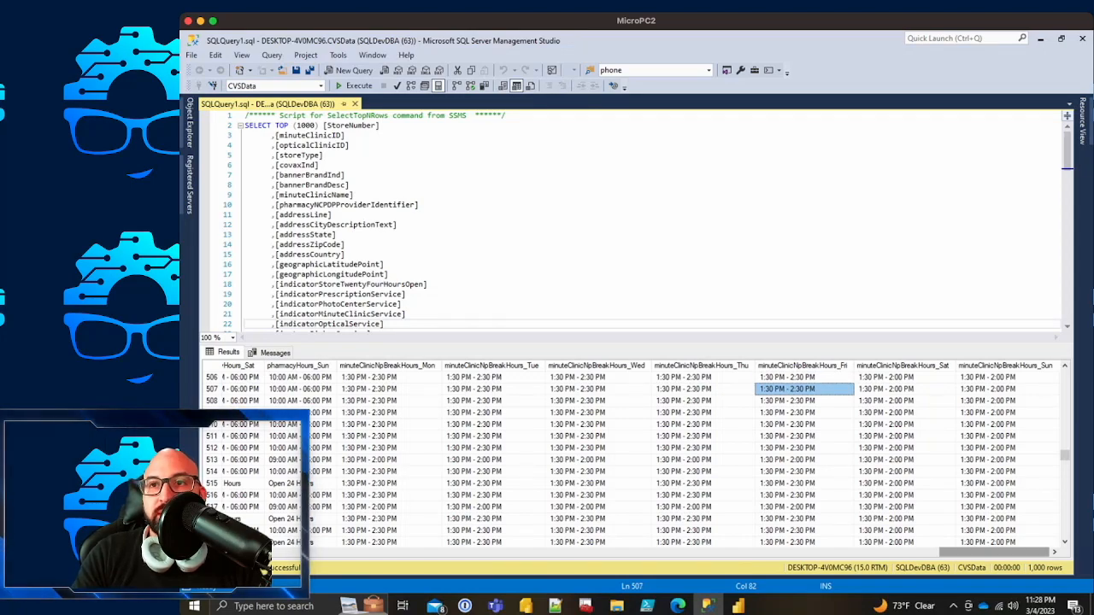
Step: Return to the first columns of the results and review the optical clinic and banner brand values
drag(994, 552, 505, 552)
drag(388, 551, 263, 552)
click(479, 448)
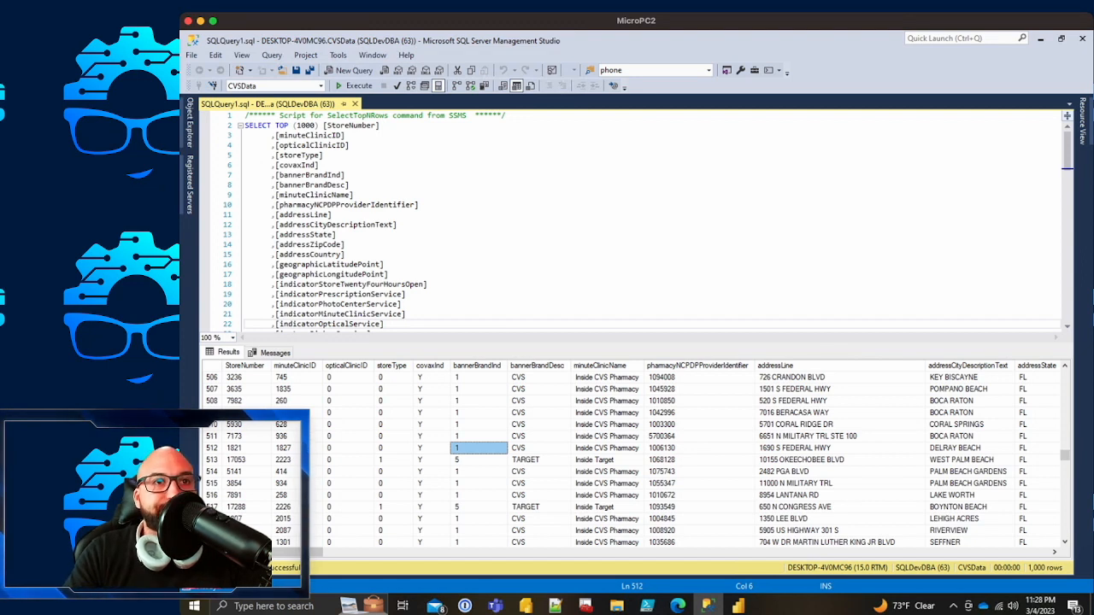
click(348, 483)
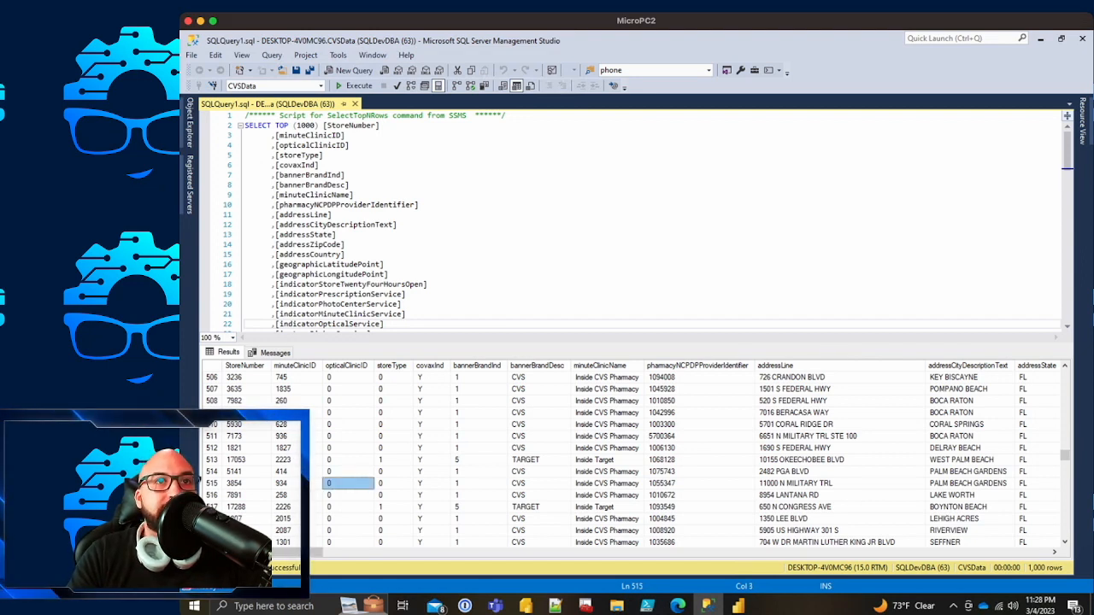
Step: Review the query's full column list through its FROM clause on CVSMinuteClinics
click(348, 224)
scroll(349, 225, down, 8)
scroll(348, 224, down, 20)
scroll(348, 225, up, 6)
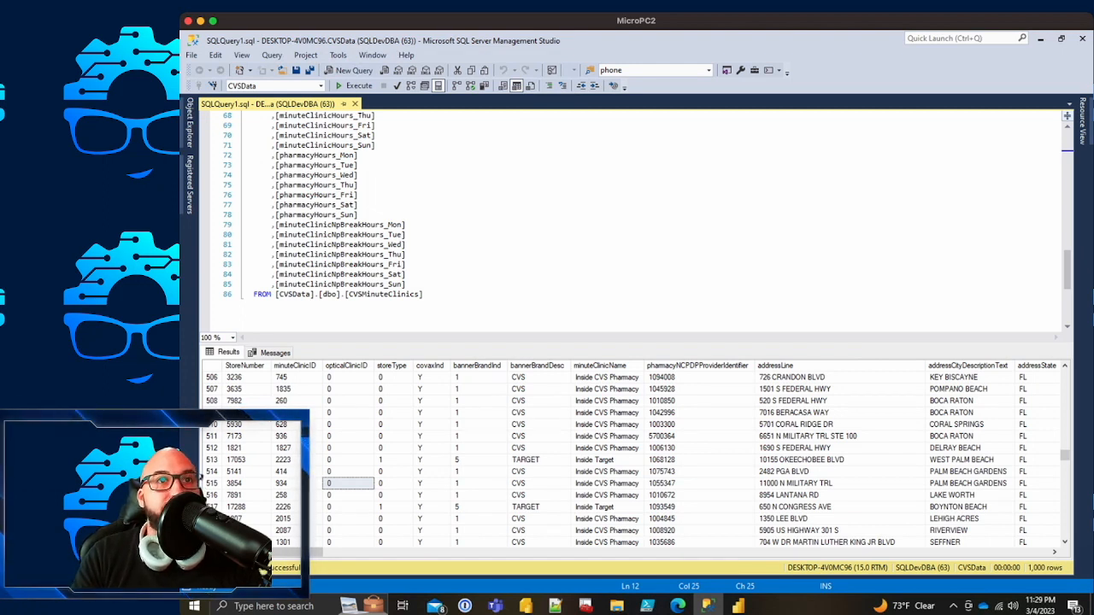
click(423, 294)
scroll(633, 222, down, 6)
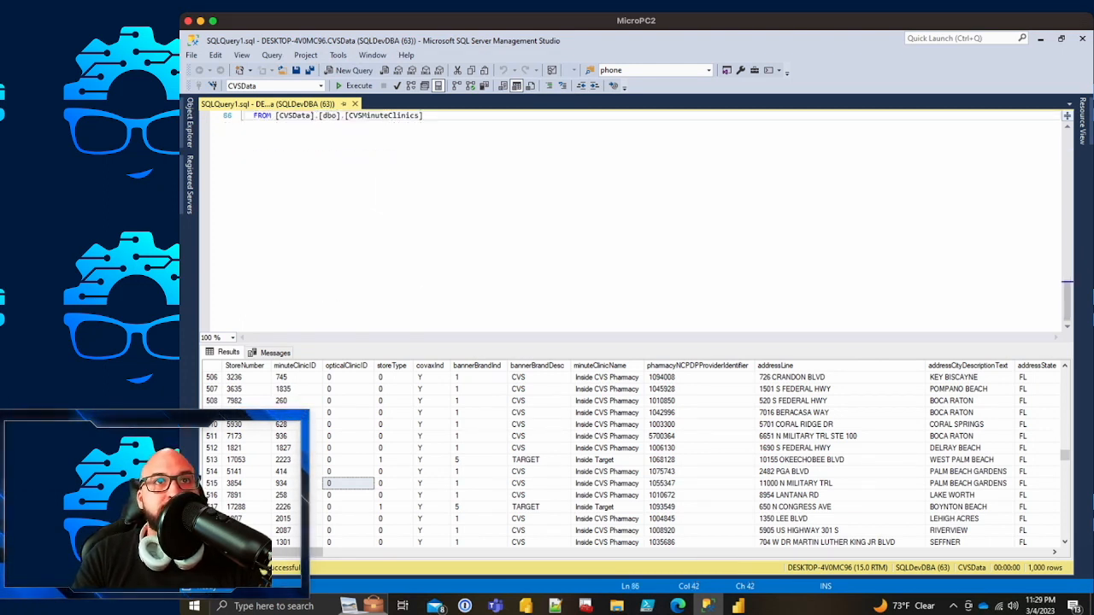
scroll(632, 222, up, 20)
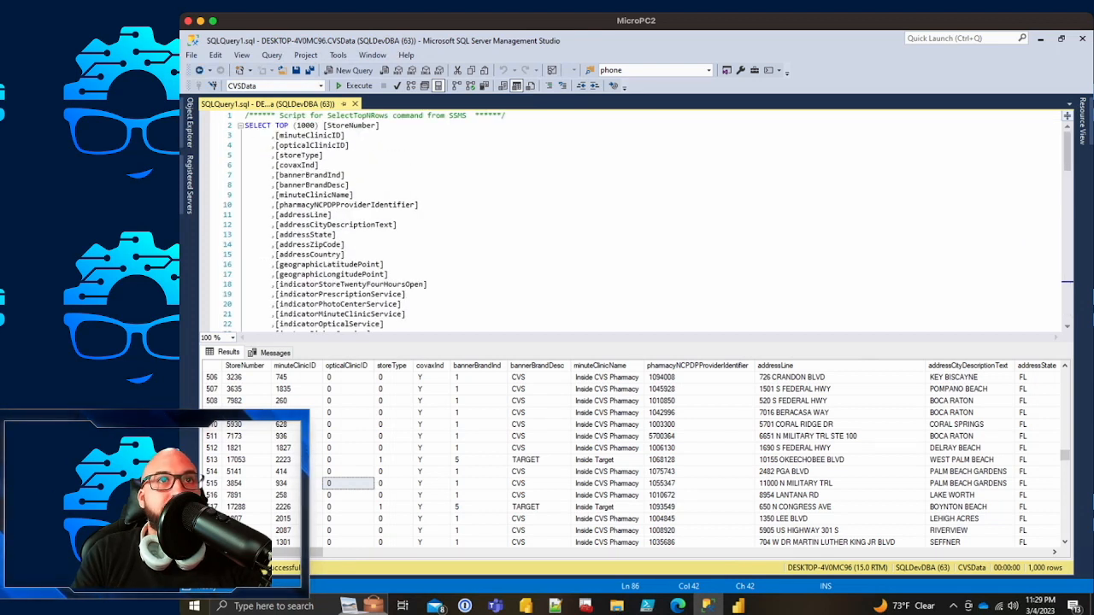
Step: Remove TOP (1000) from the SELECT statement and delete the script comment above it
drag(317, 126, 274, 126)
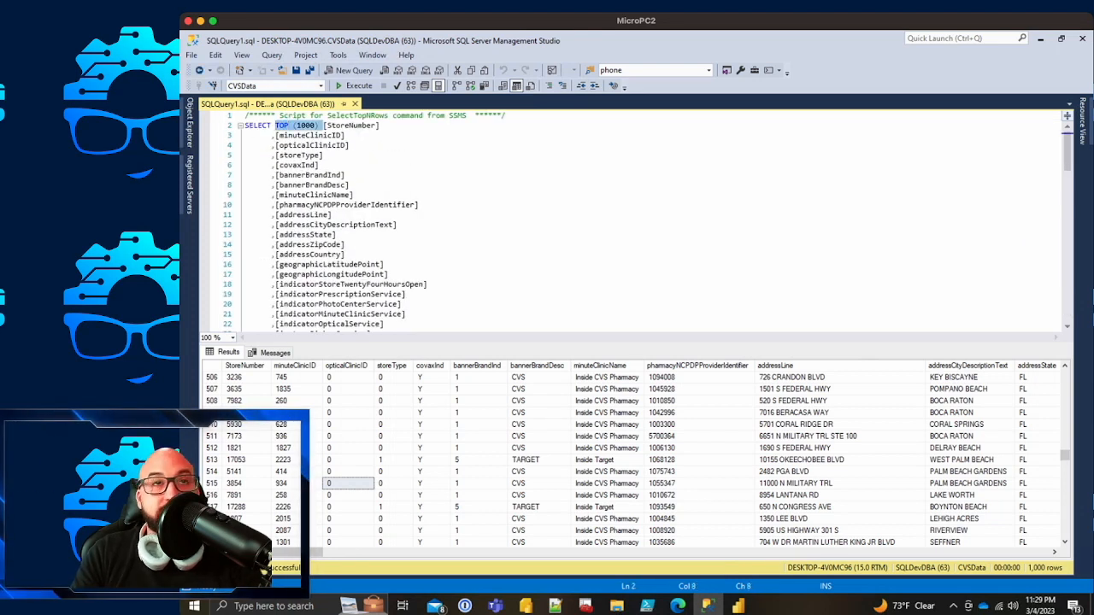
key(Delete)
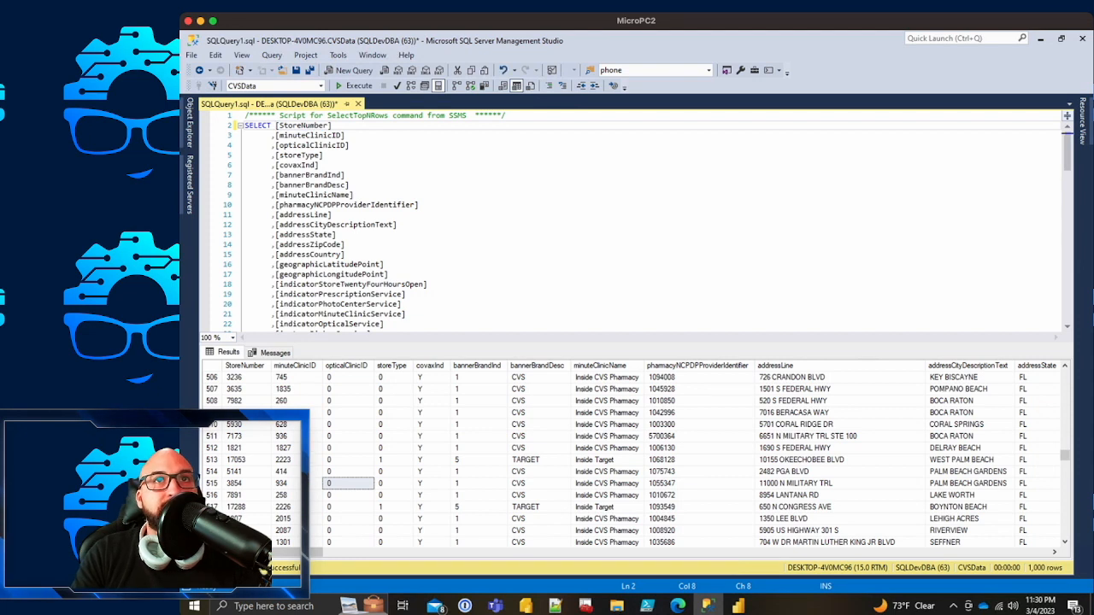
key(Up)
key(End)
key(shift+Home)
key(Delete)
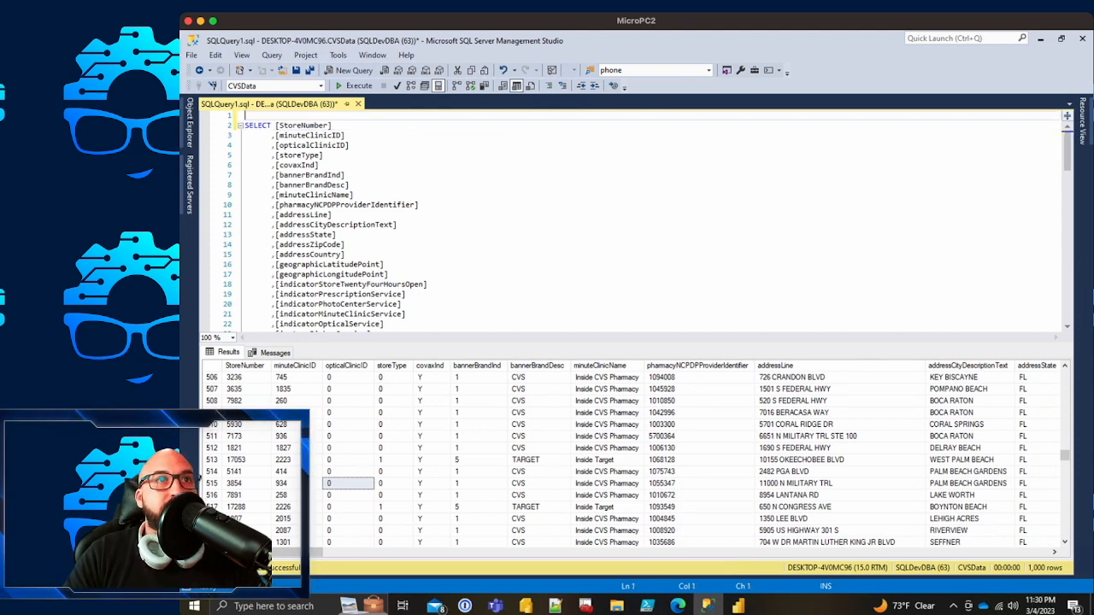
Step: Turn the query into a view definition by adding CREATE VIEW dbo.[vw_CVSMinuteClinics] and AS above the SELECT
text(CREATE )
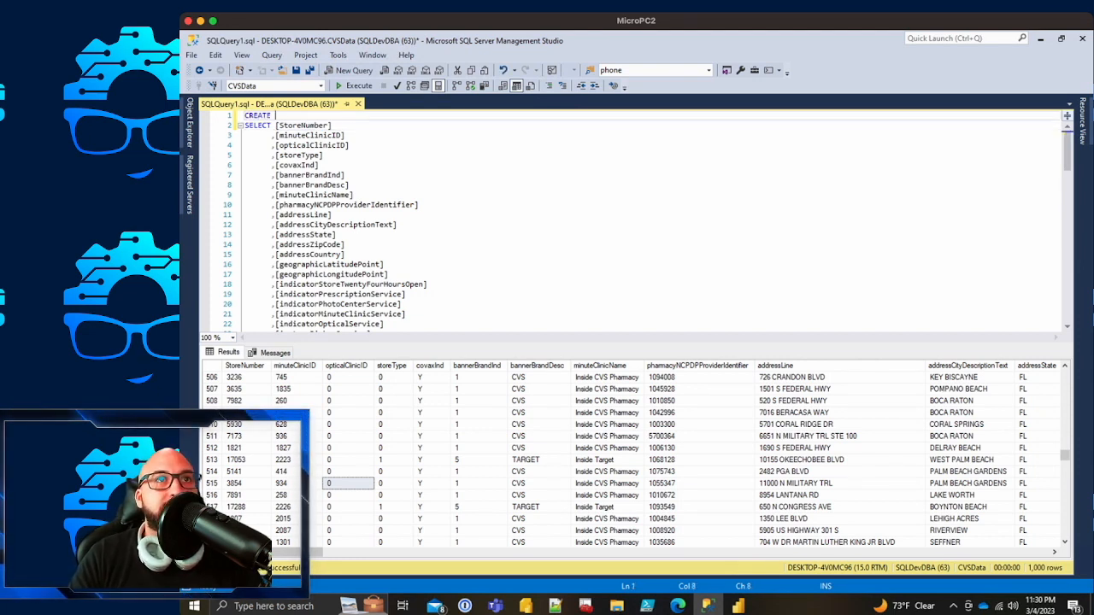
text(VUEW IEW )
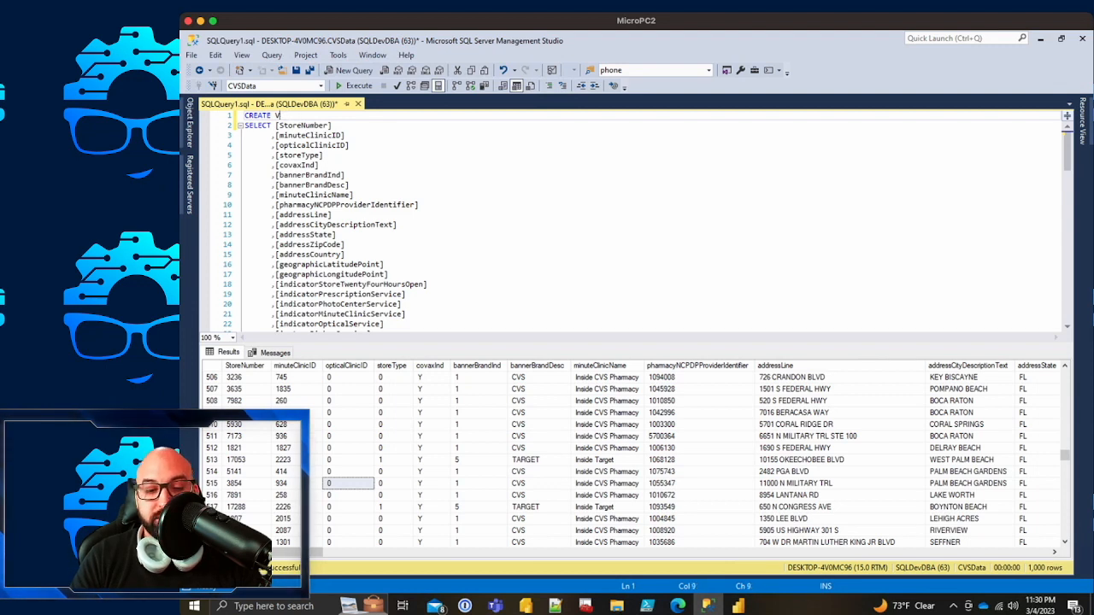
text(dbo.)
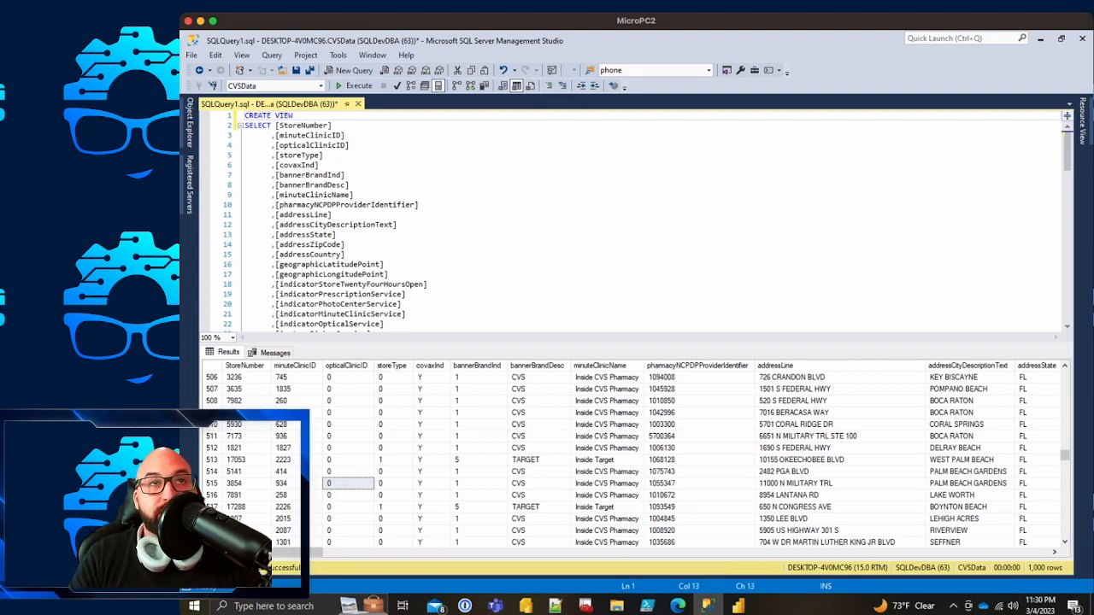
text([vw_)
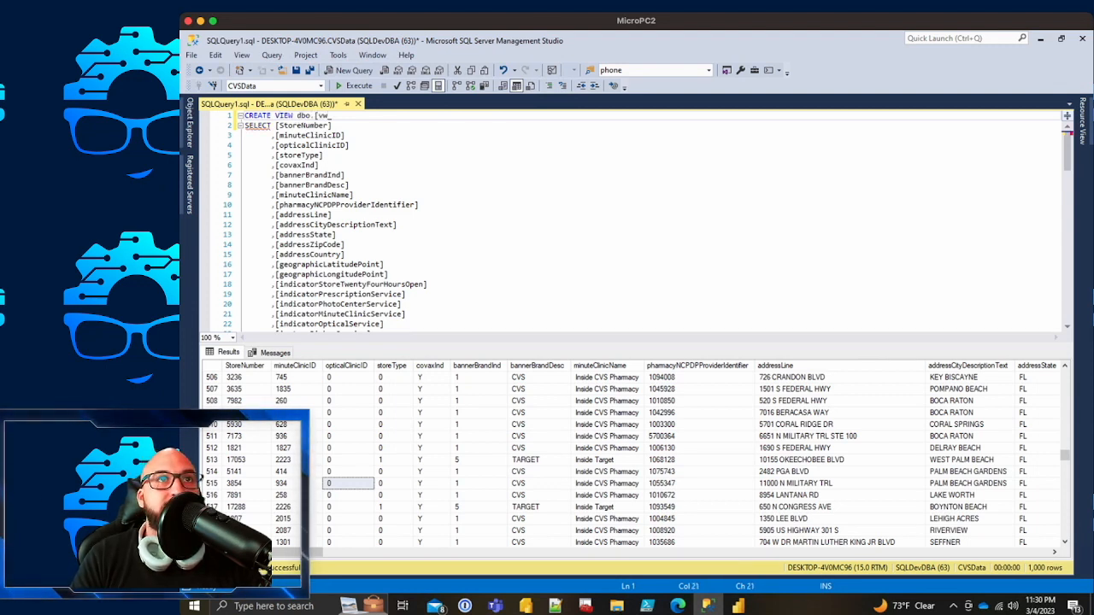
text(CVSMinuteClinics)
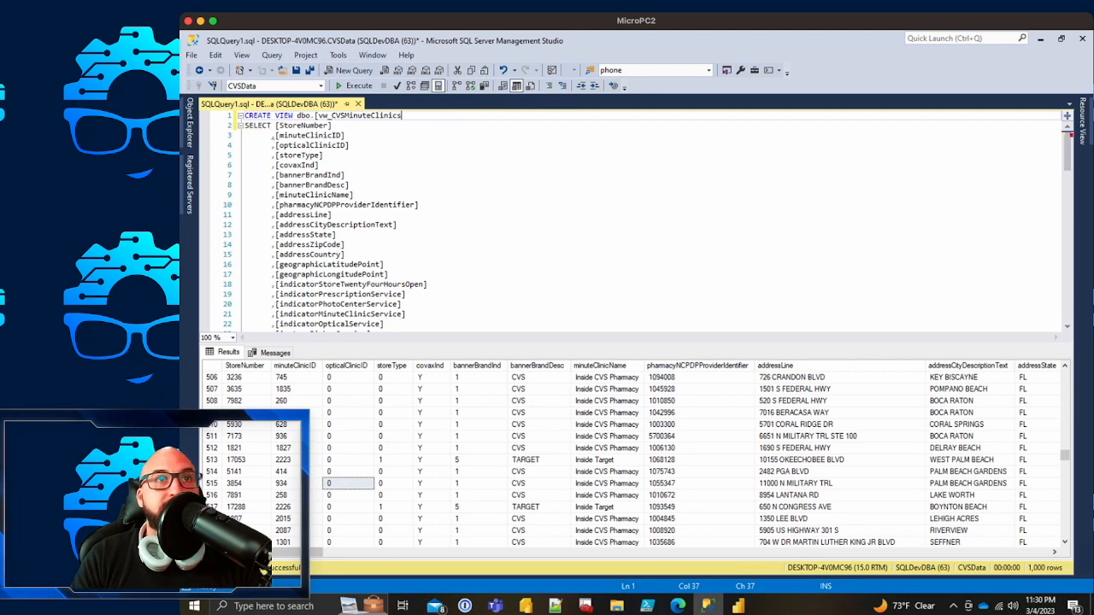
text(])
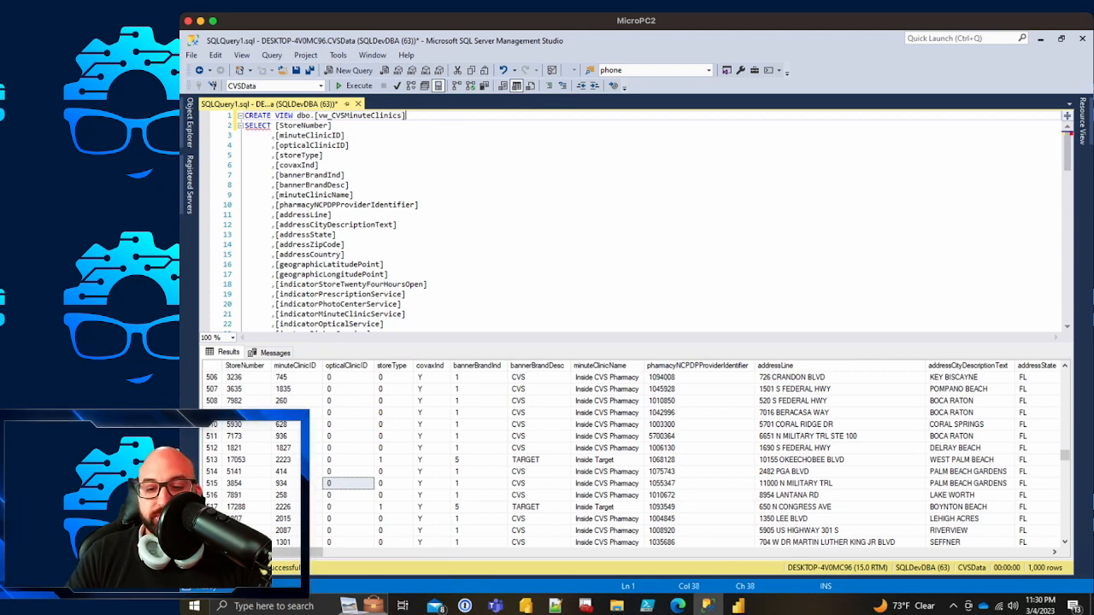
text(A)
key(BackSpace)
key(Return)
text(AS)
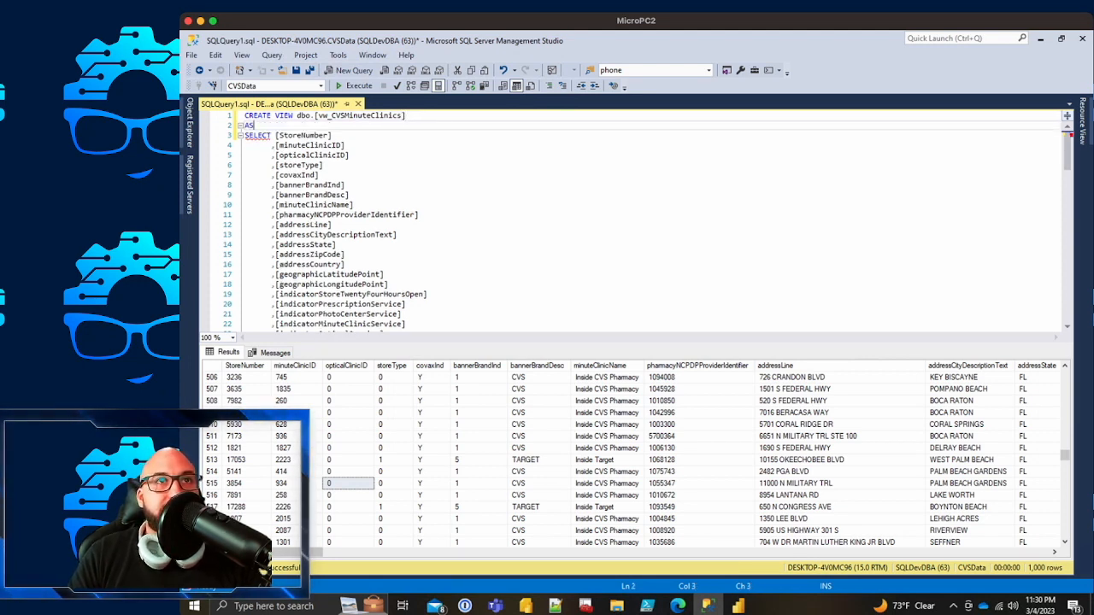
Step: Add an empty multi-line comment block between AS and SELECT, with an indented line inside it
key(Return)
text(/*)
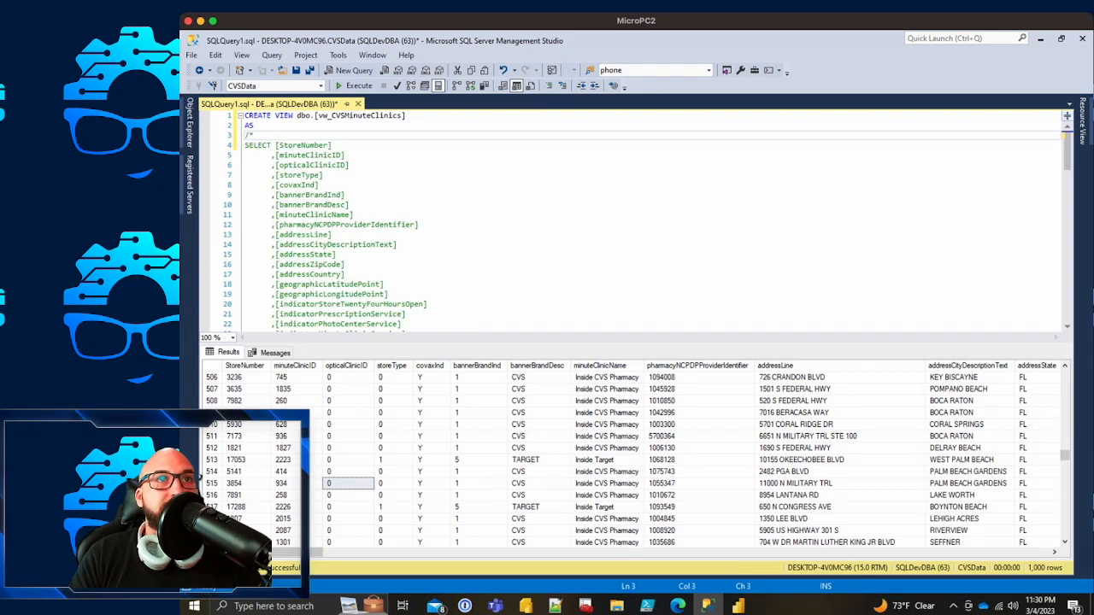
key(Return)
text(*/)
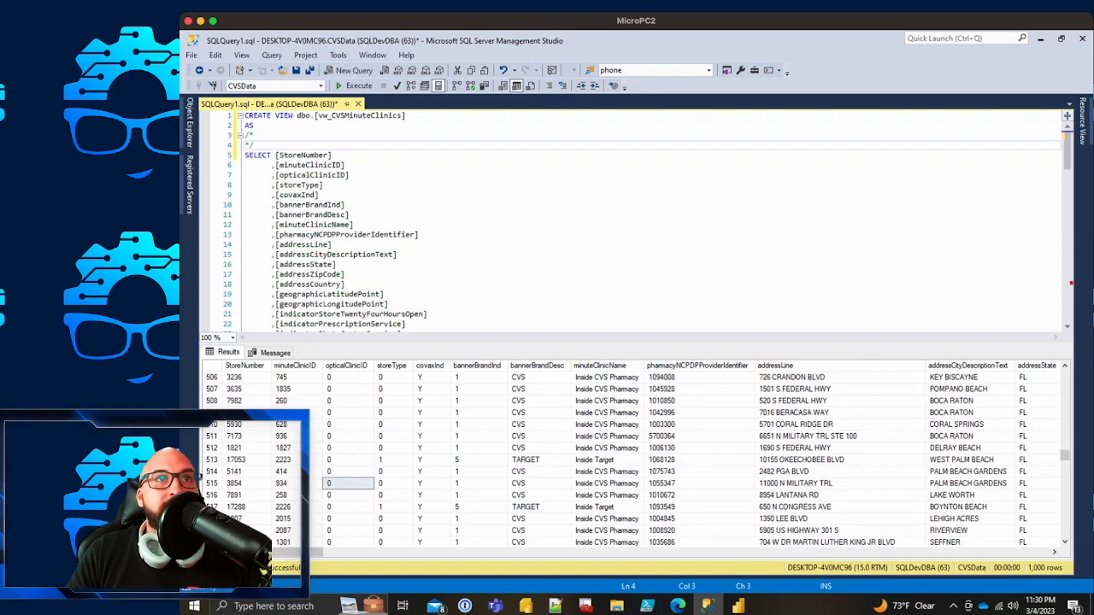
key(Up)
key(Return)
key(Tab)
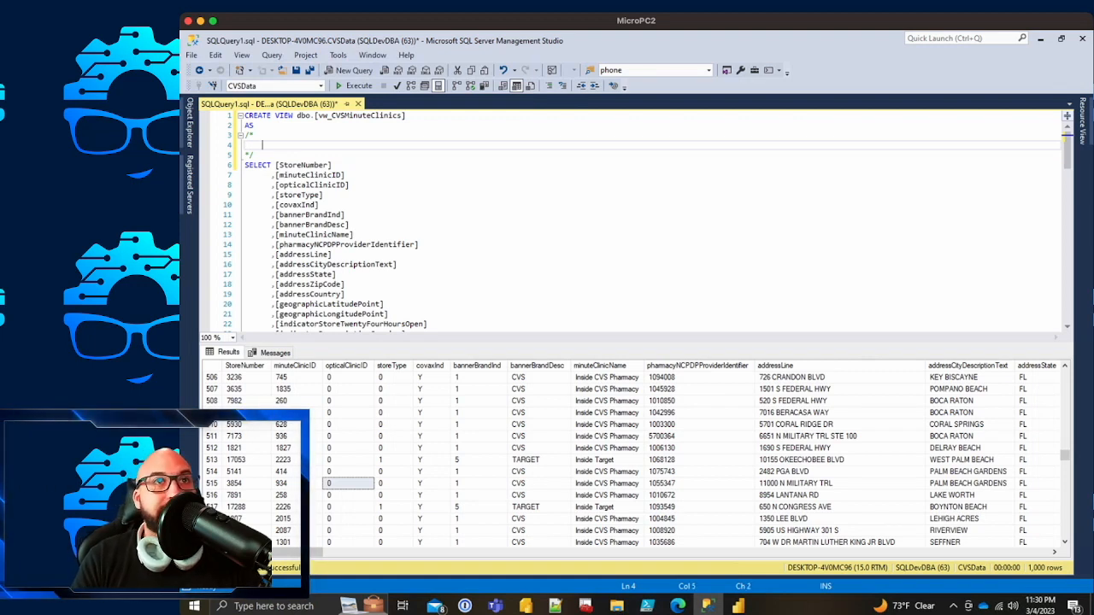
Step: Add the line CREATED BY: SQLDevDBA to the view's comment block
text(CREATED )
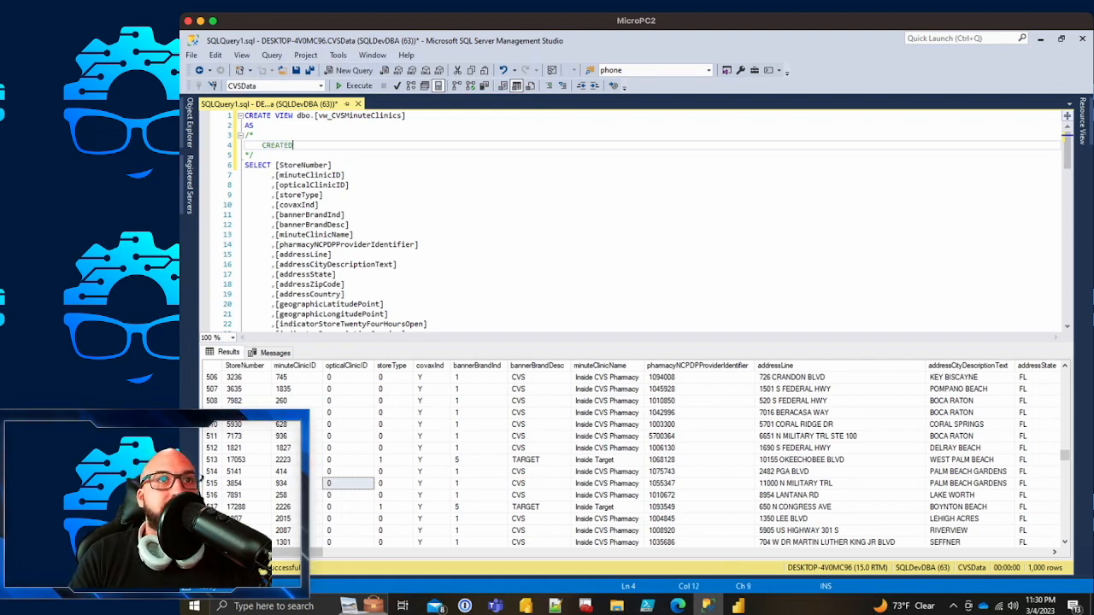
text(BY:)
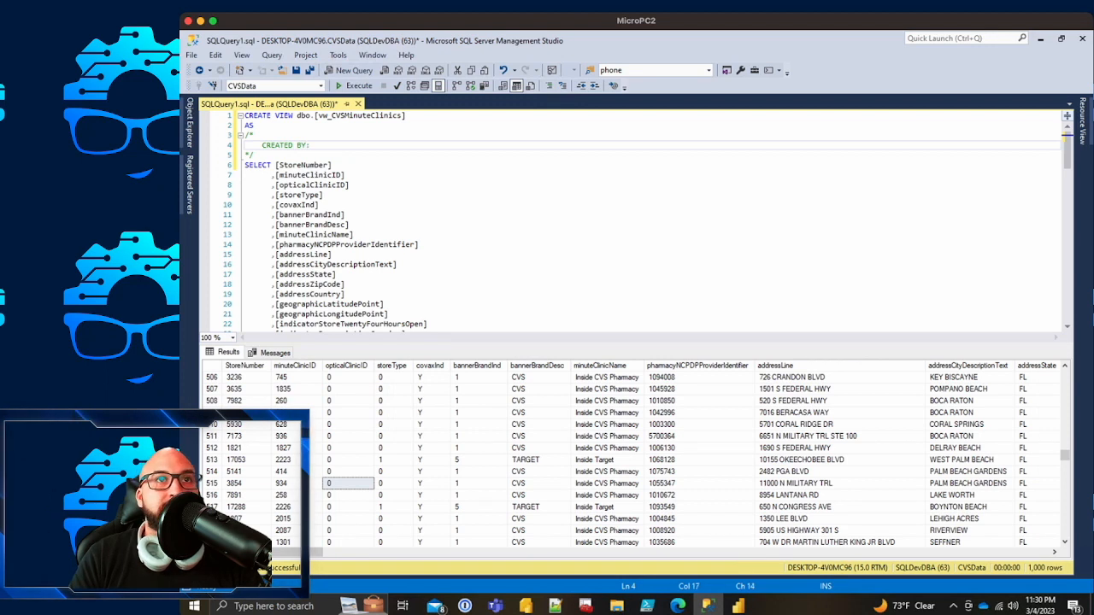
key(BackSpace)
key(BackSpace)
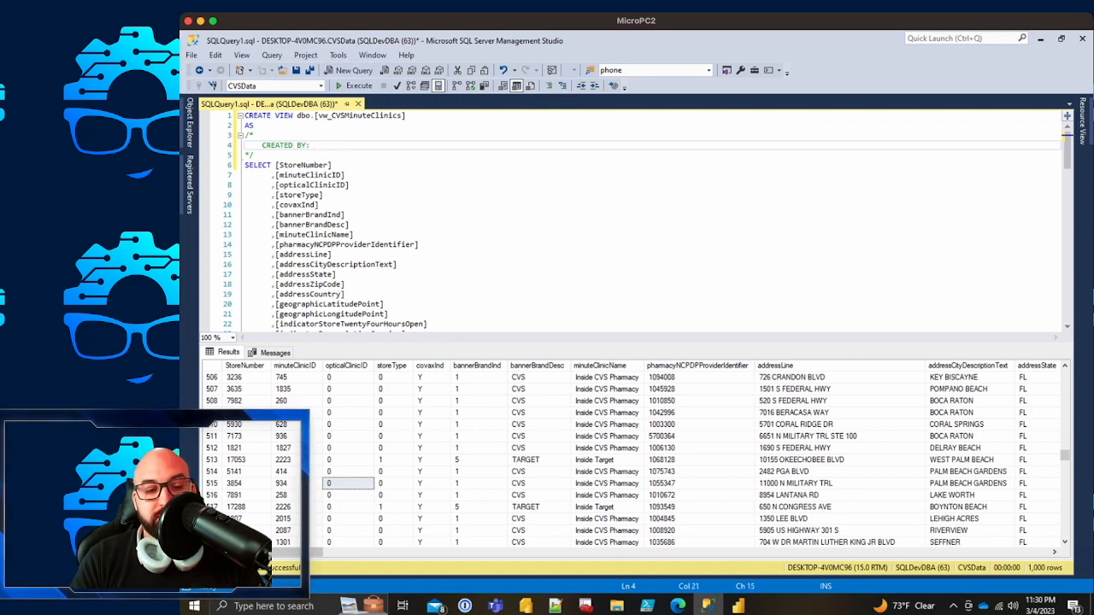
text(SQLDe)
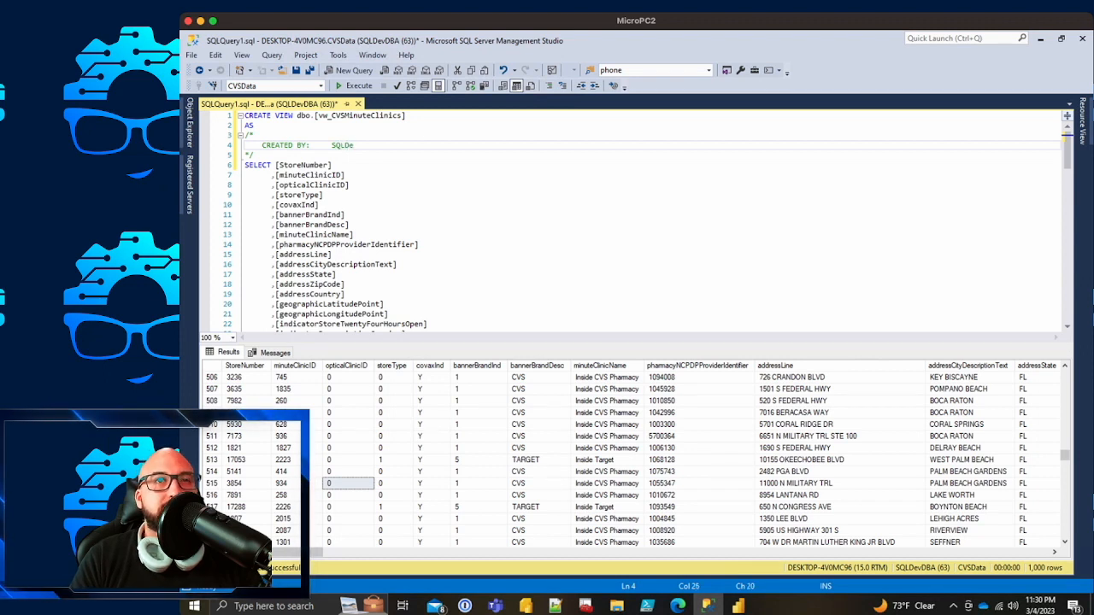
text(vDBA)
key(Return)
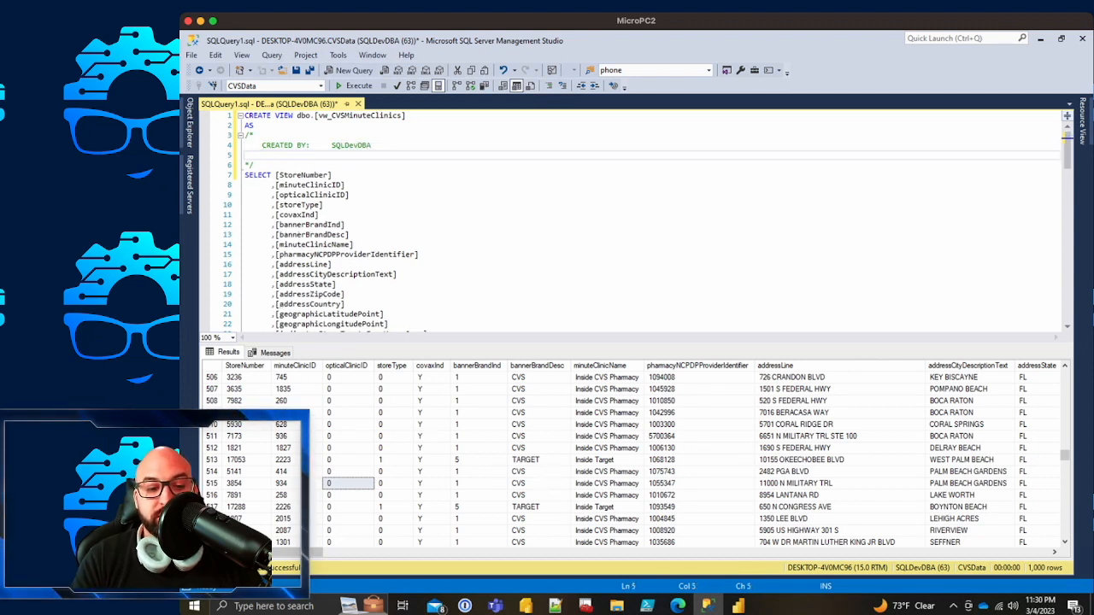
Step: Add the line CREATED DATE: 3/4/2023 to the comment block below the author line
text(CREATED )
text(B)
text(ATE:)
key(BackSpace)
key(Tab)
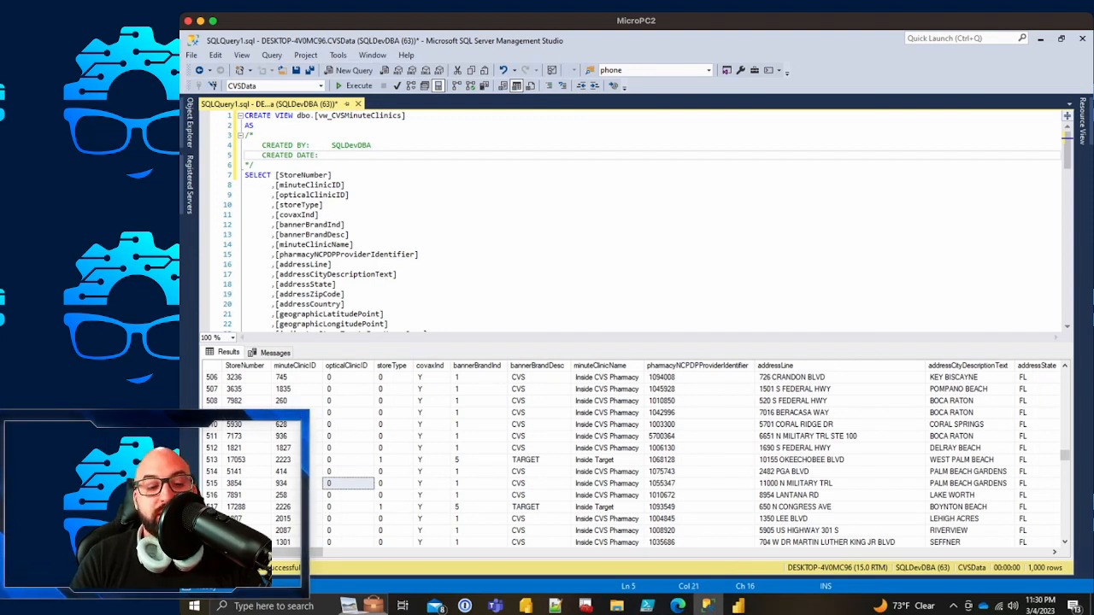
text(3/4/)
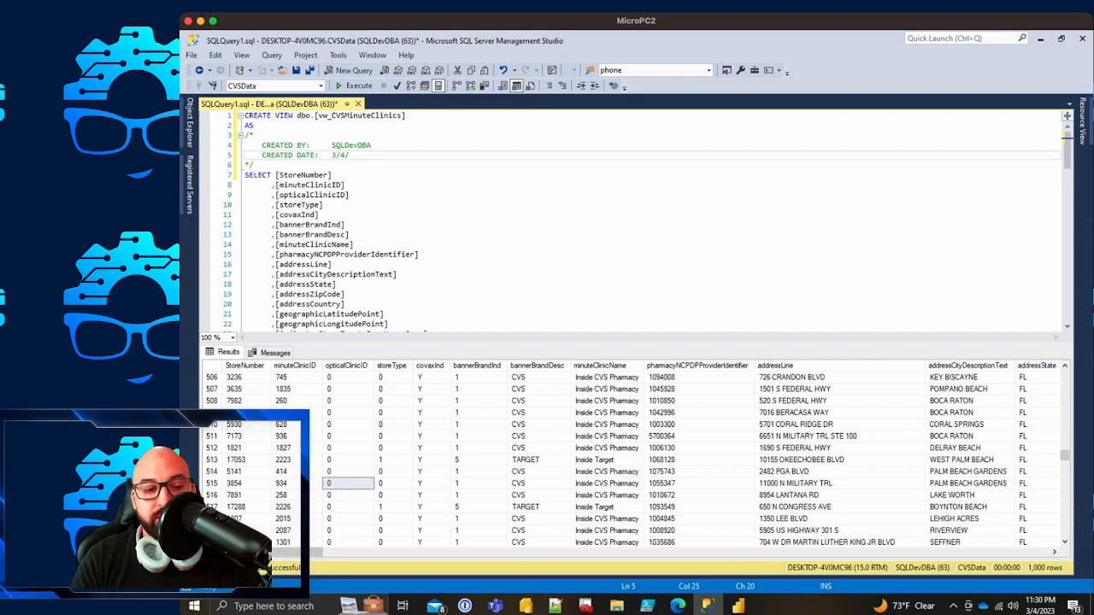
text(2023)
Step: Add the line CREATED FOR: Data Discoveries Episode 2 below the creation date
key(Return)
text(CRE)
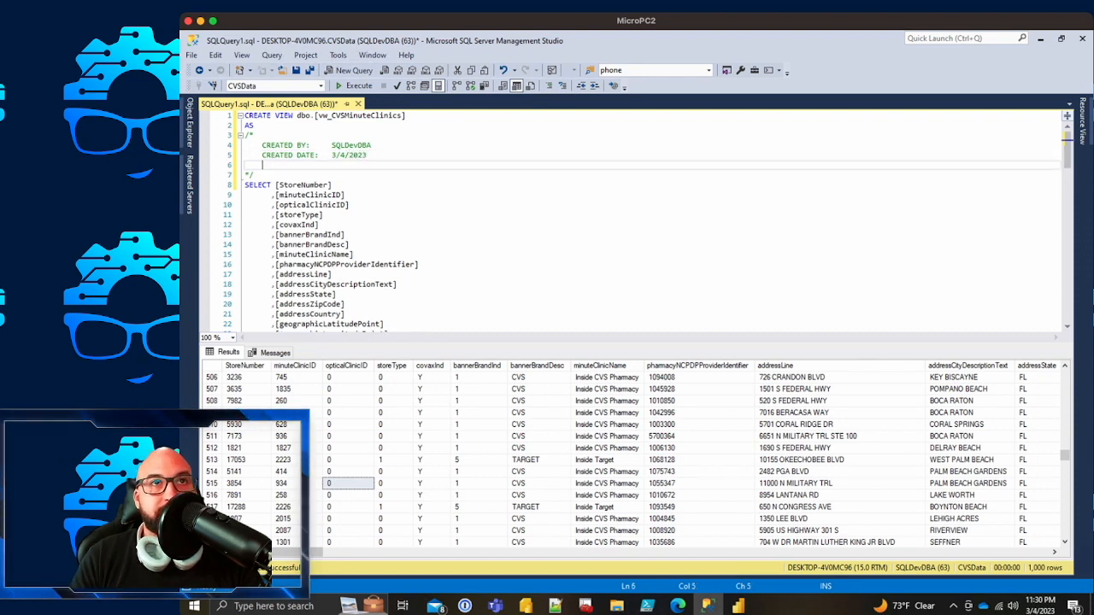
text(ATED FOR:)
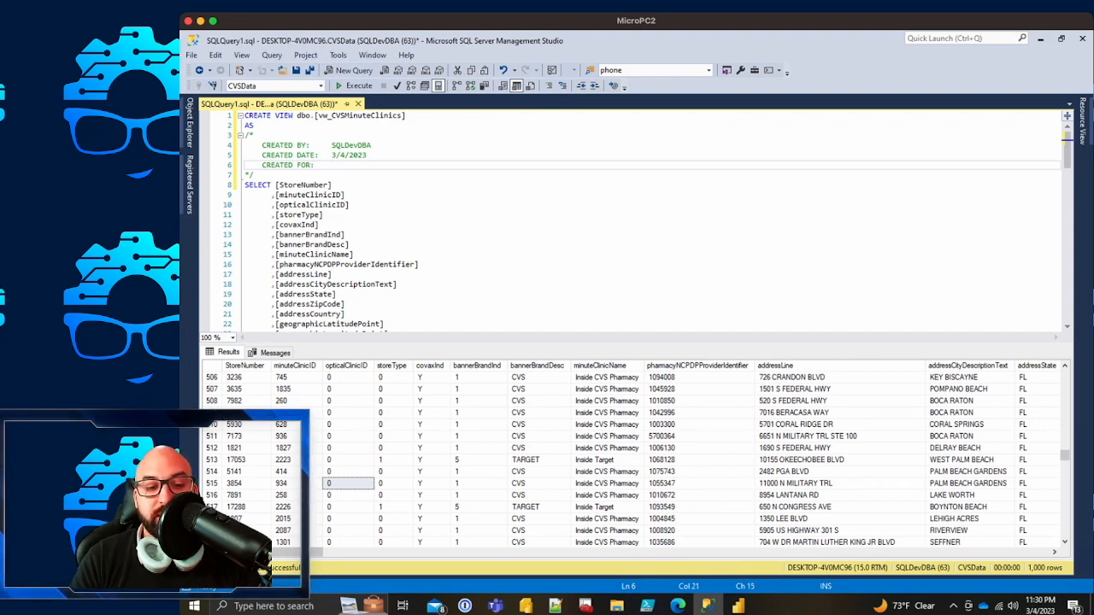
text(D)
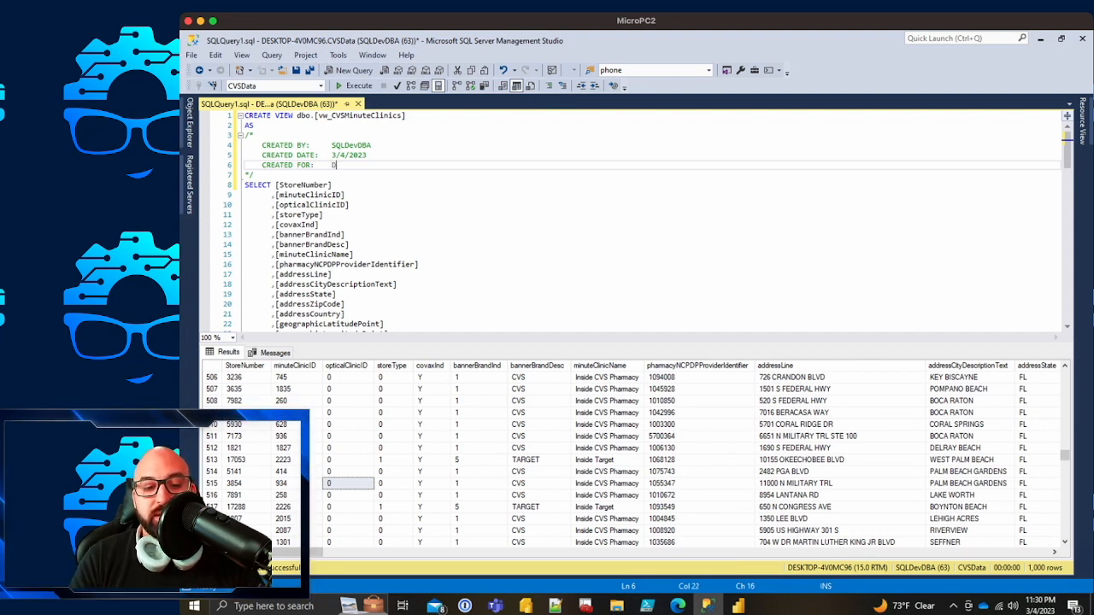
text(ata Discoveries Epis)
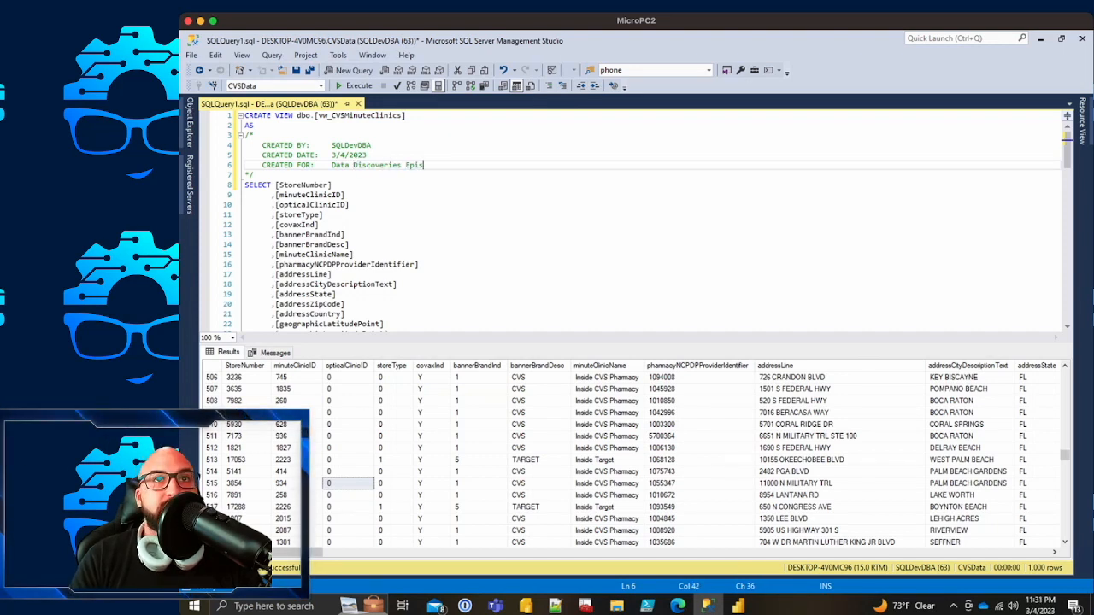
text(ode 2)
Step: Add the line DESCRIPTION: Returns list of CVS Minute Clinic Locations below the CREATED FOR line in the comment block
key(Return)
text(DESCRIPTION:)
key(Tab)
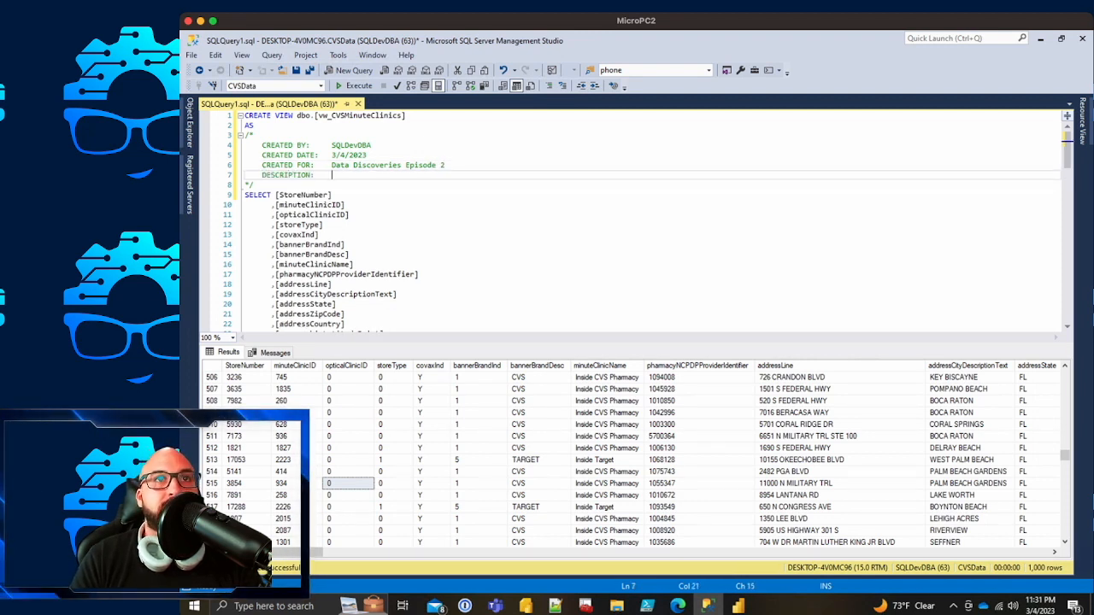
key(Tab)
text(Return)
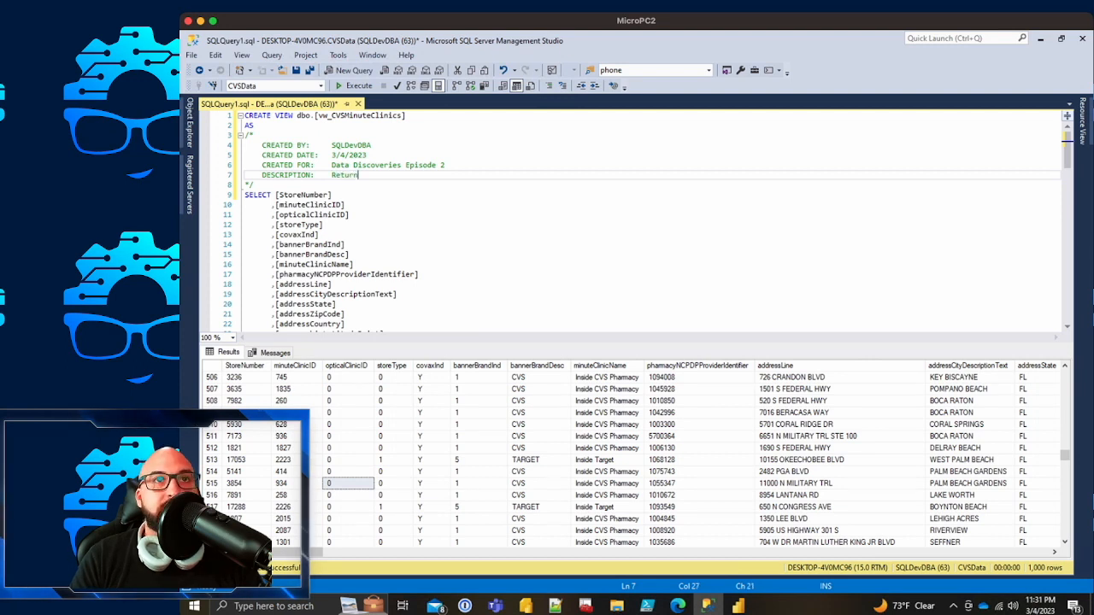
text(s list of CVS Minute Clin)
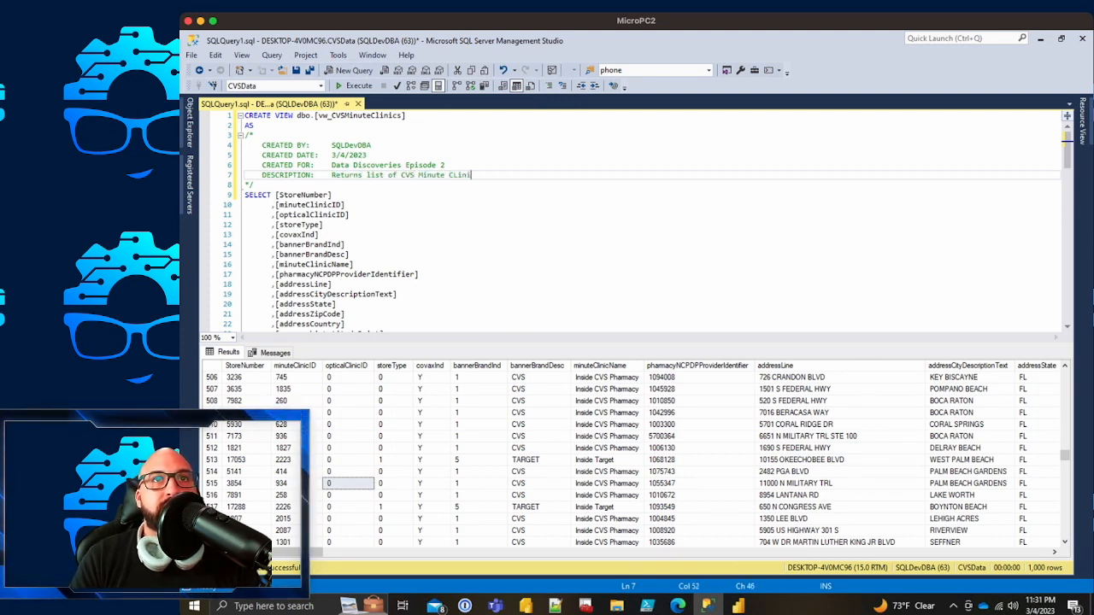
text(ic Location)
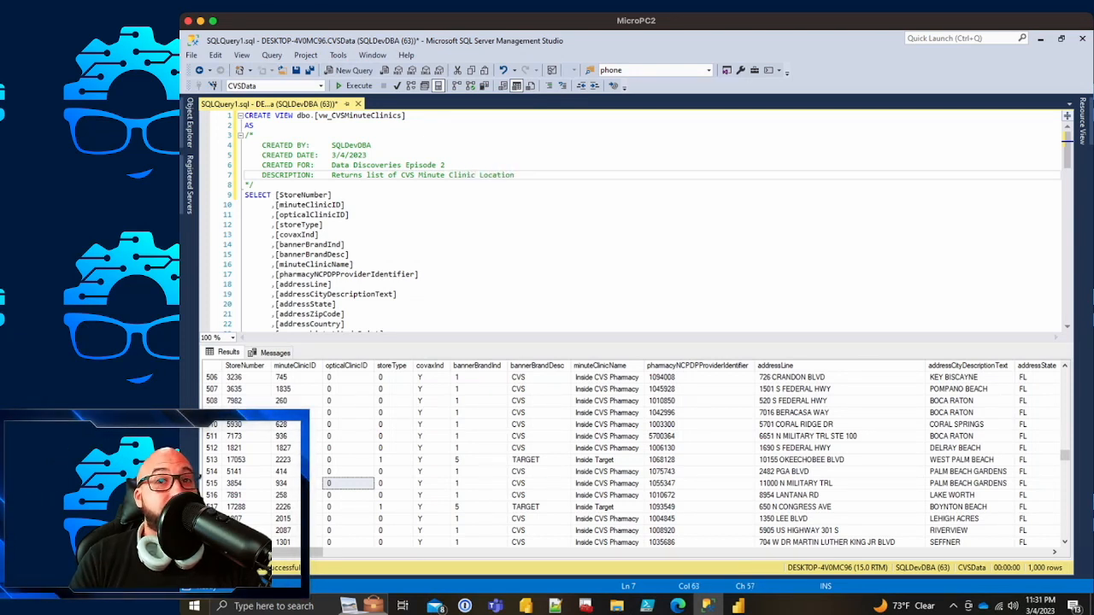
text(s)
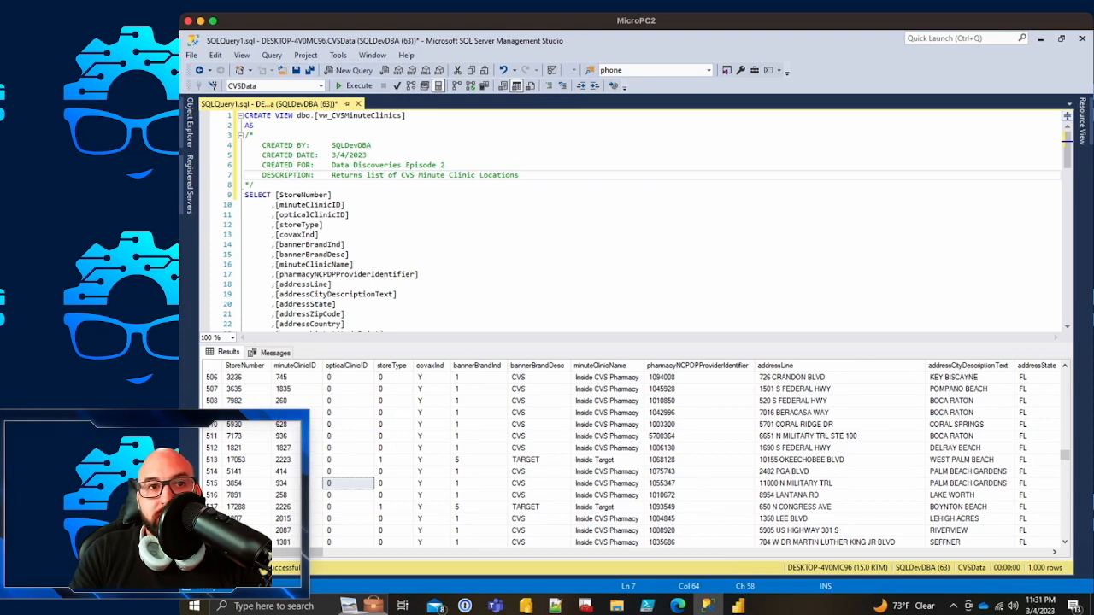
Step: Look through the address columns of the query results from end to start, focusing on the addressZipCode column
scroll(633, 453, right, 5)
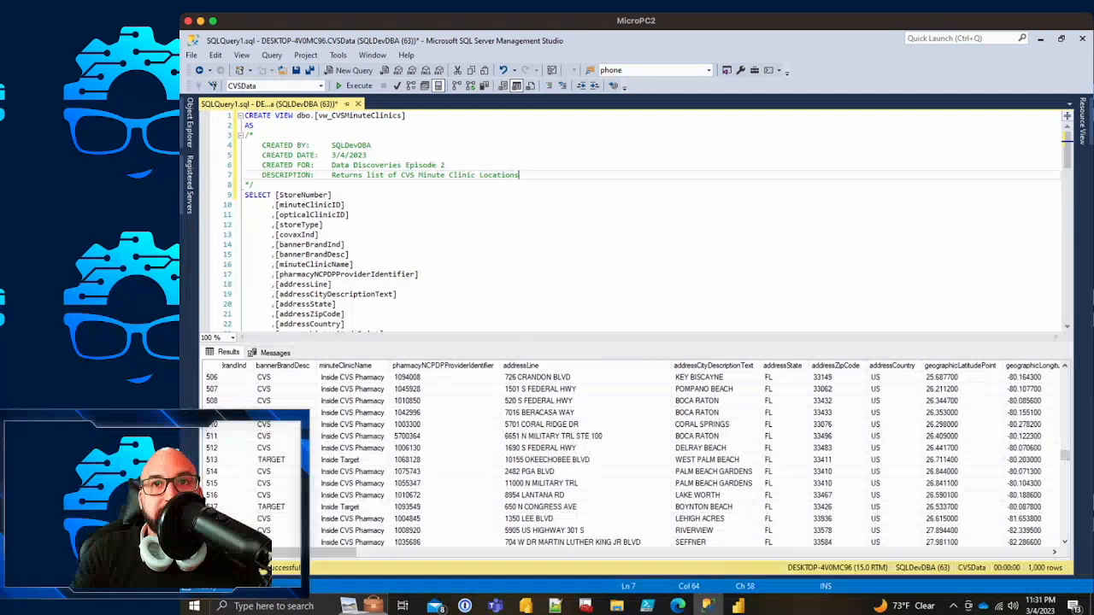
click(529, 471)
scroll(530, 453, down, 2)
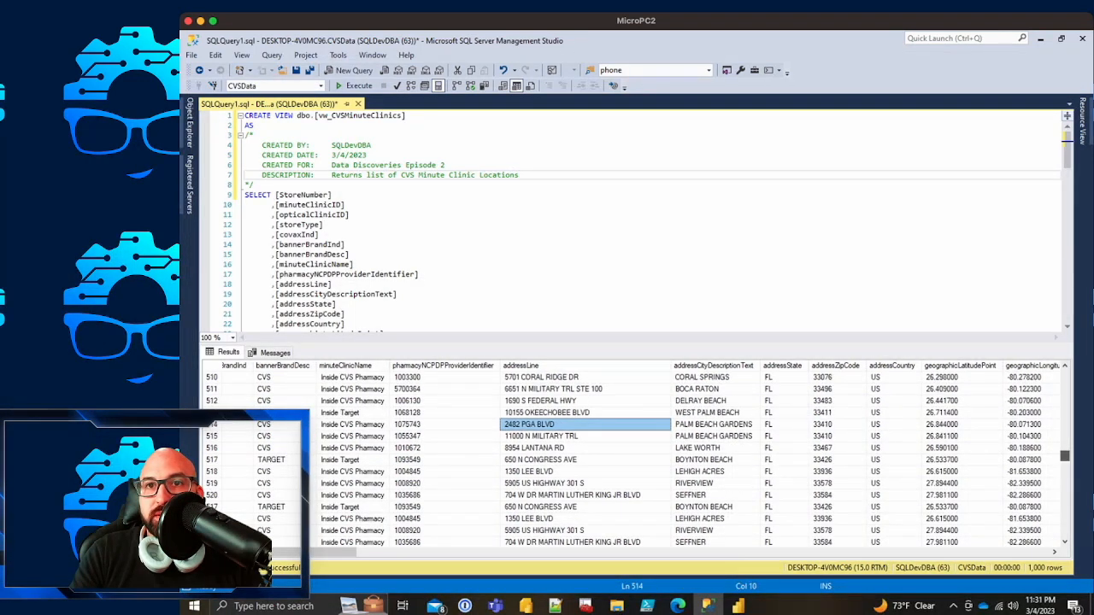
scroll(632, 453, down, 20)
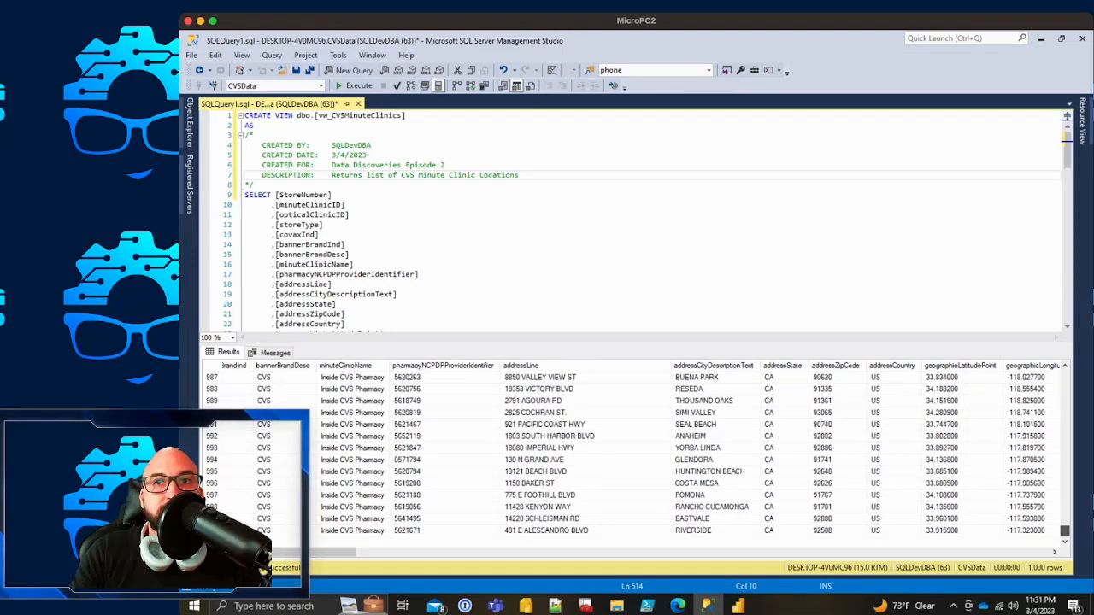
scroll(632, 452, up, 20)
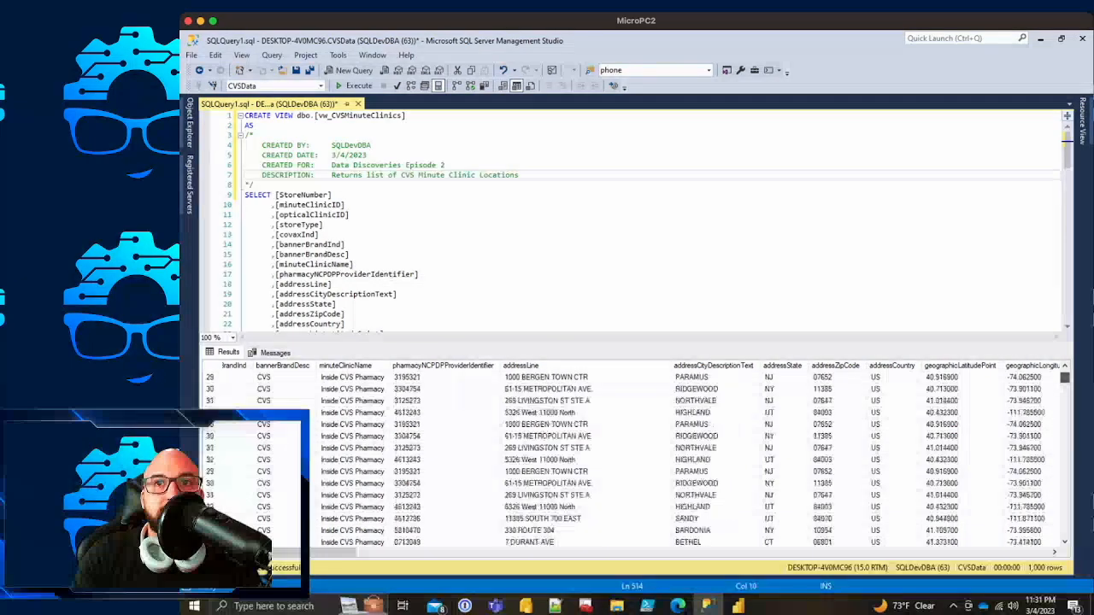
scroll(633, 457, up, 12)
click(836, 401)
click(836, 366)
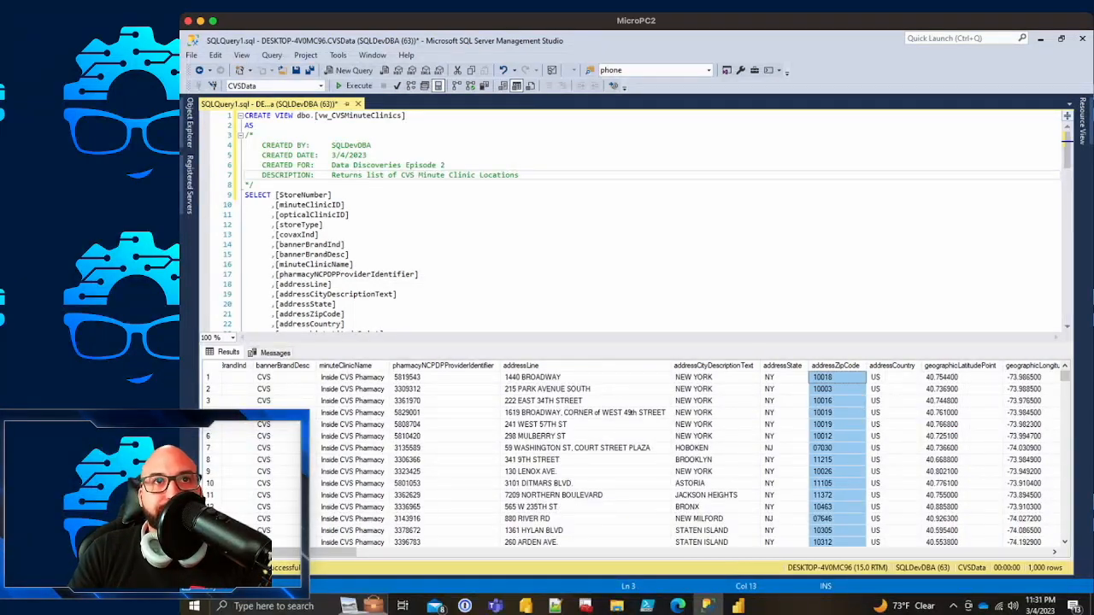
click(254, 184)
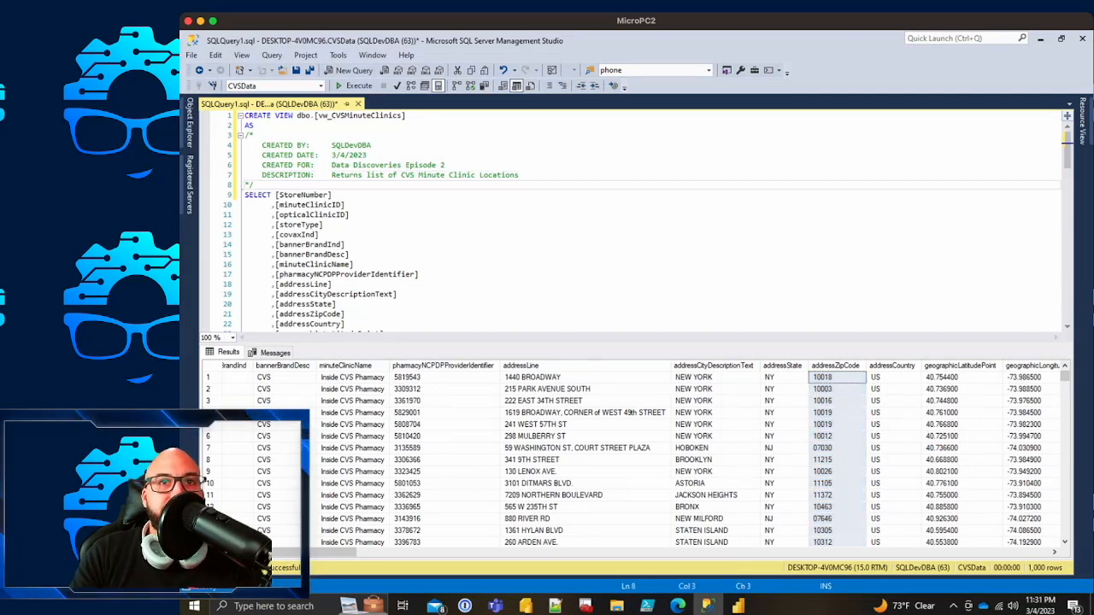
key(Up)
key(Up)
key(Up)
key(Up)
key(Up)
key(Up)
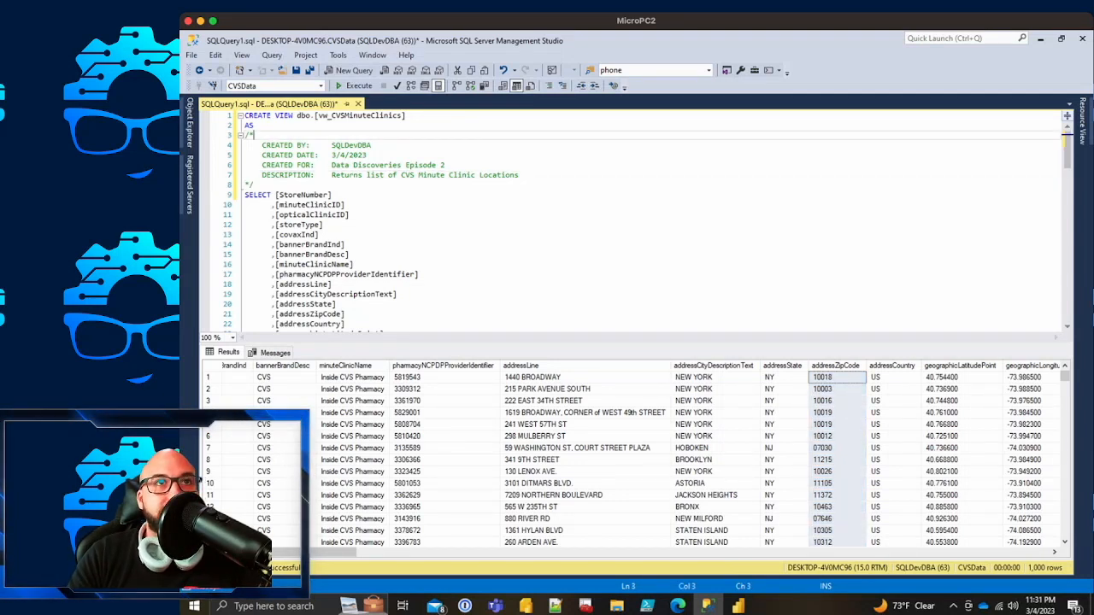
Step: Examine the zip code values in the results, checking individual cells and the whole addressZipCode column
drag(835, 377, 836, 531)
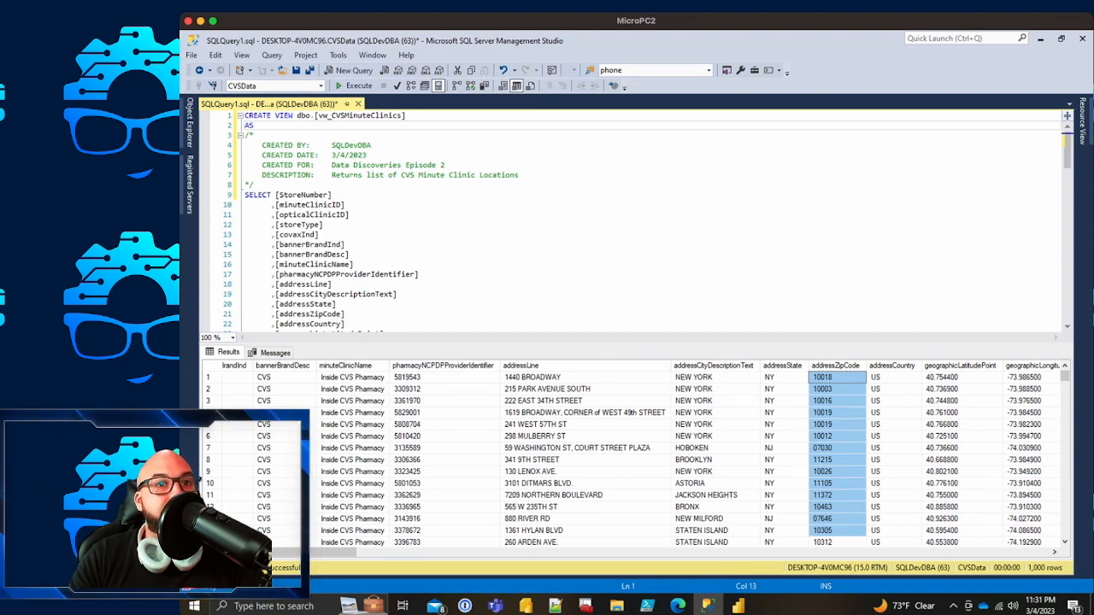
click(838, 400)
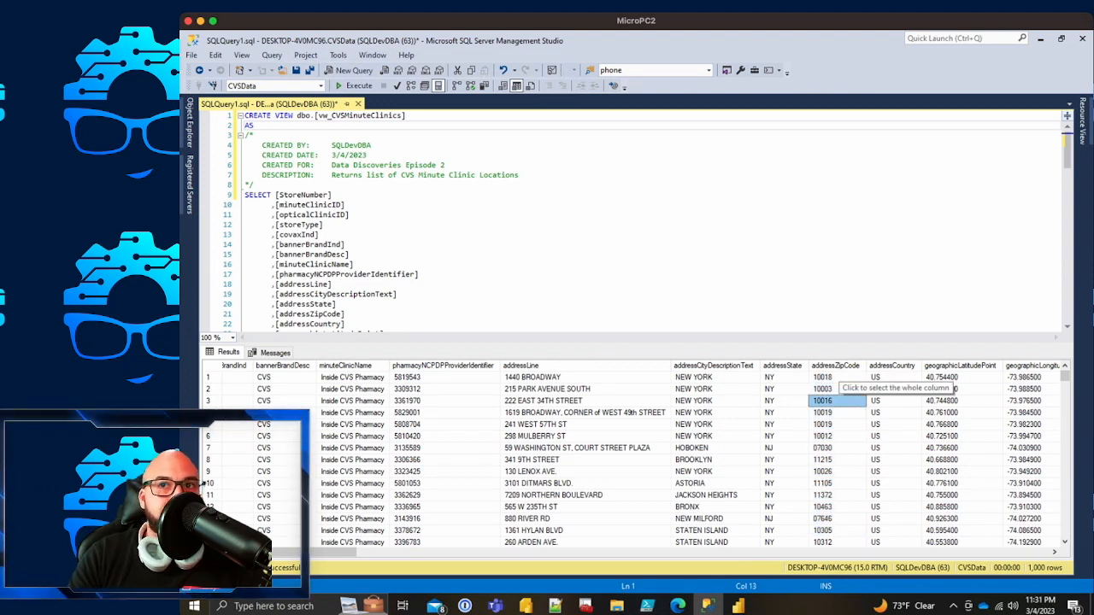
click(836, 367)
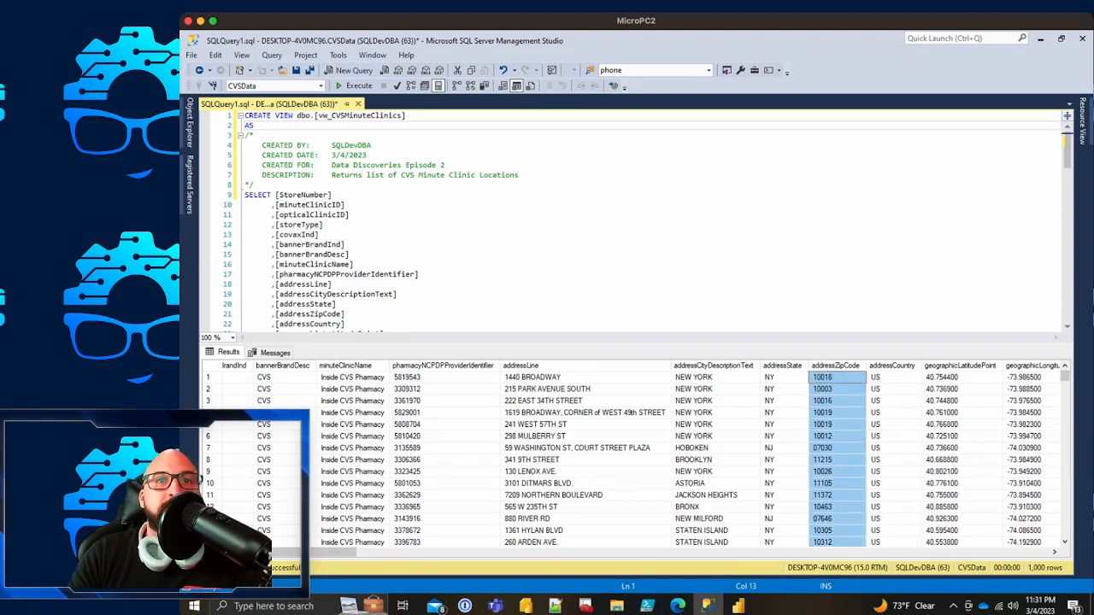
click(398, 294)
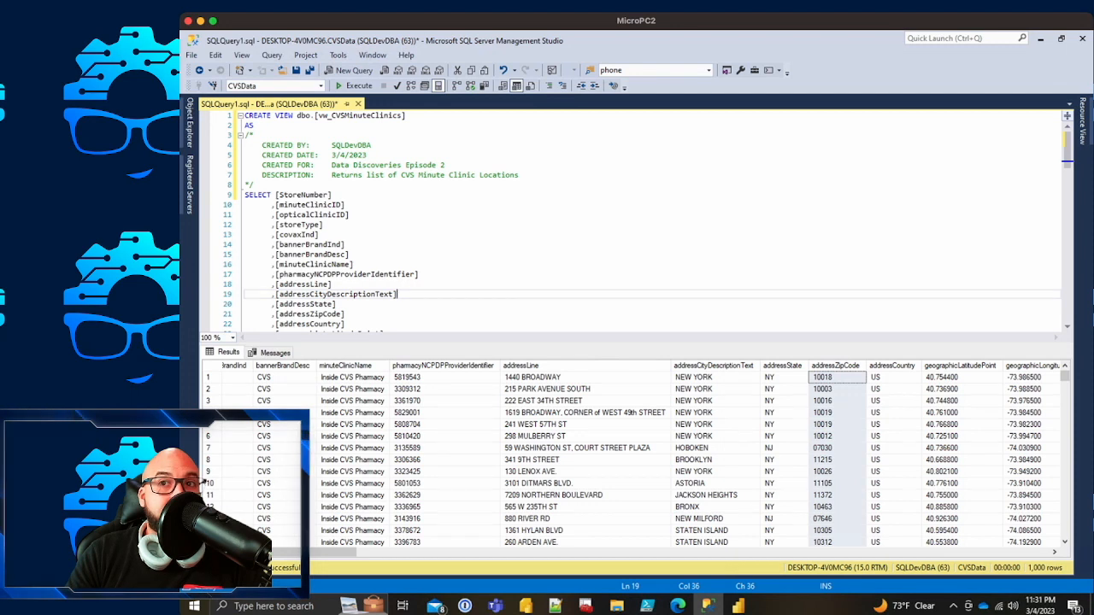
click(836, 436)
drag(836, 344, 836, 325)
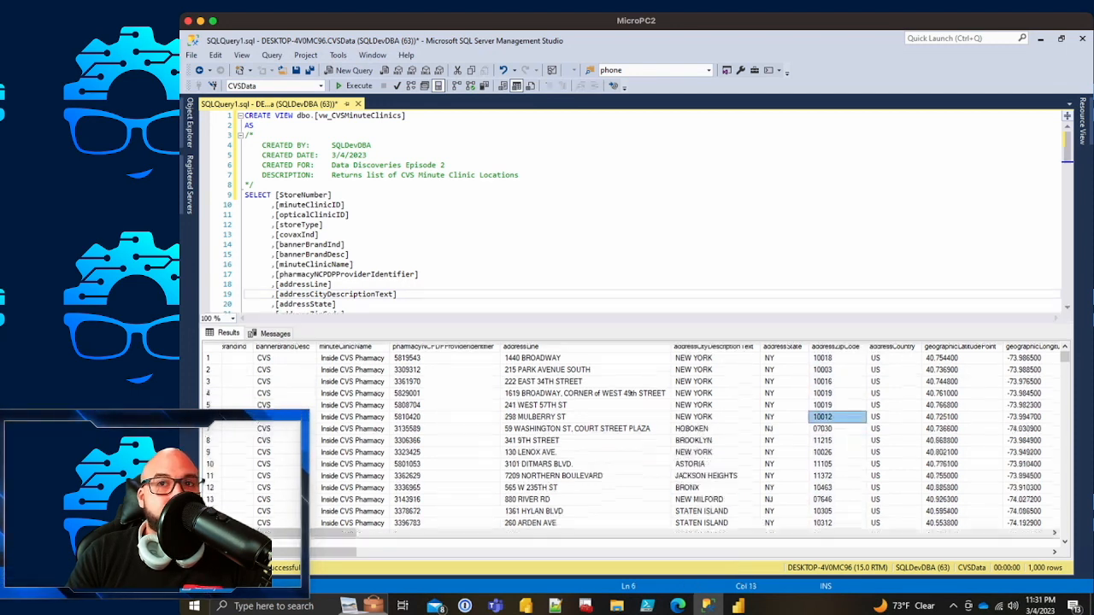
click(836, 393)
click(836, 346)
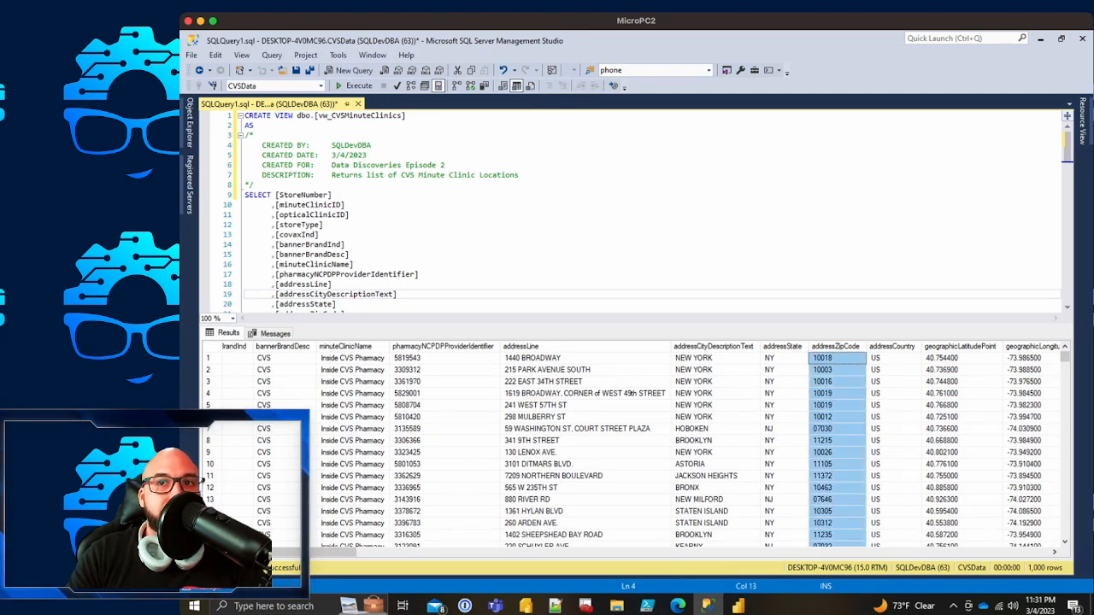
click(836, 452)
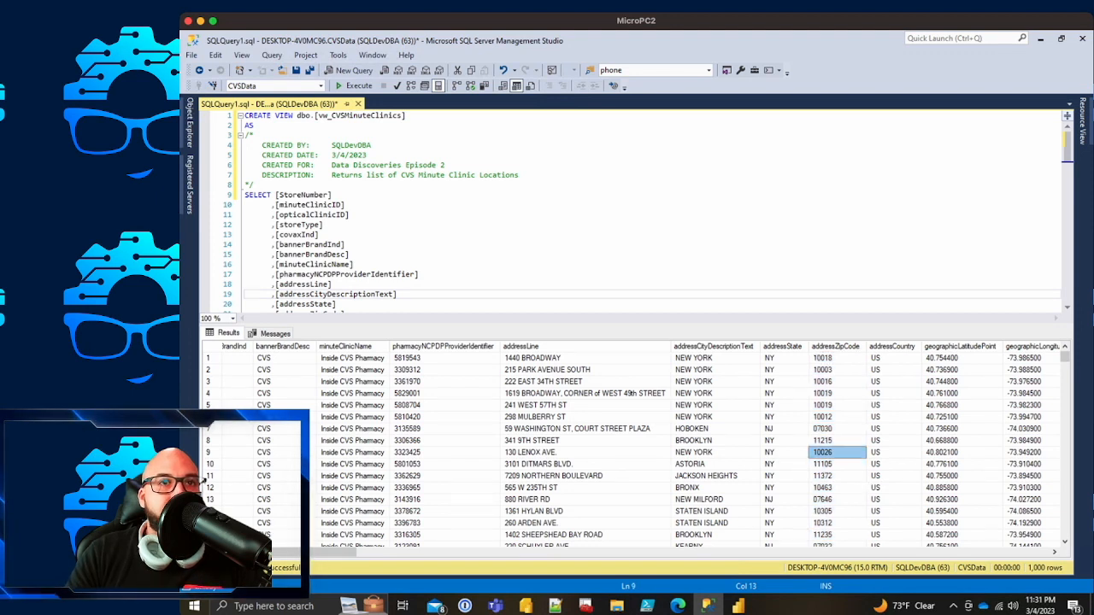
click(836, 346)
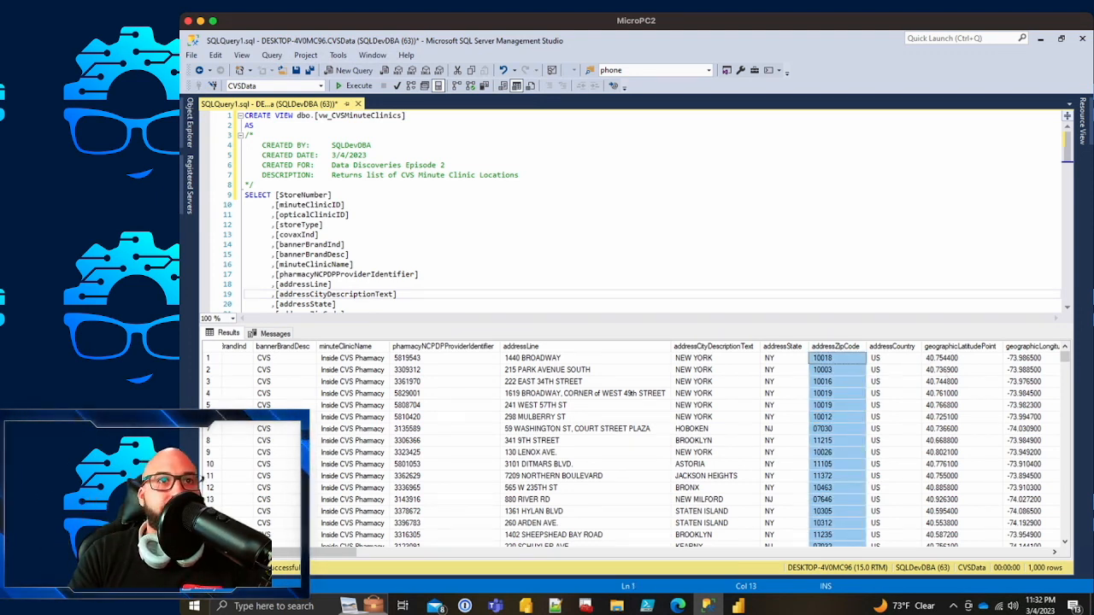
Step: Change the addressZipCode column in the view's SELECT list to CAST([addressZipCode] AS VARCHAR(20)) AS PostalCode
click(354, 264)
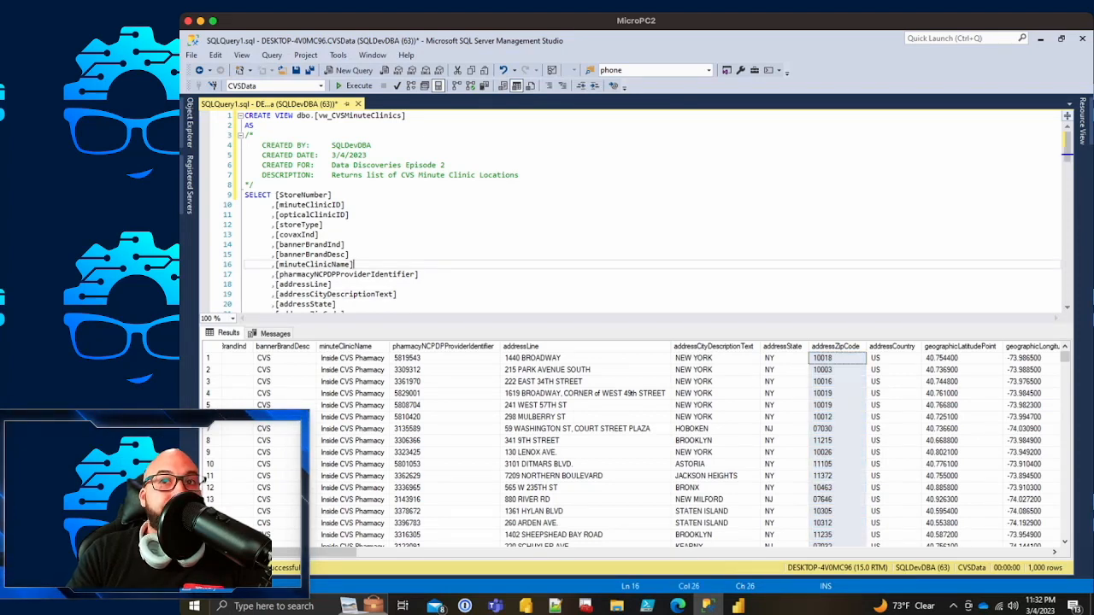
scroll(354, 264, down, 1)
scroll(354, 264, up, 1)
click(419, 274)
scroll(420, 274, down, 4)
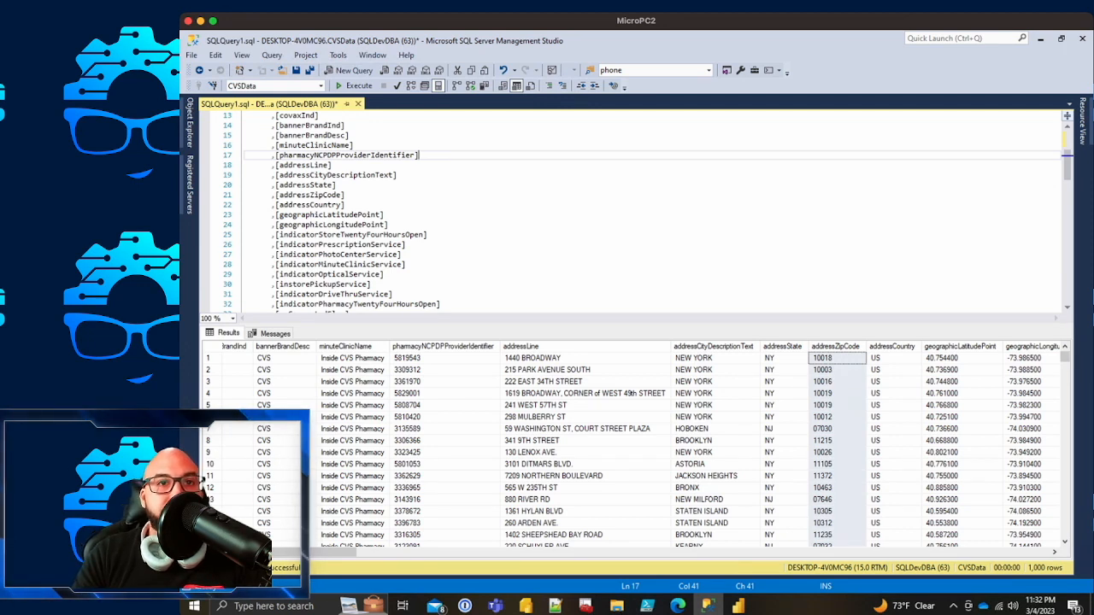
click(346, 195)
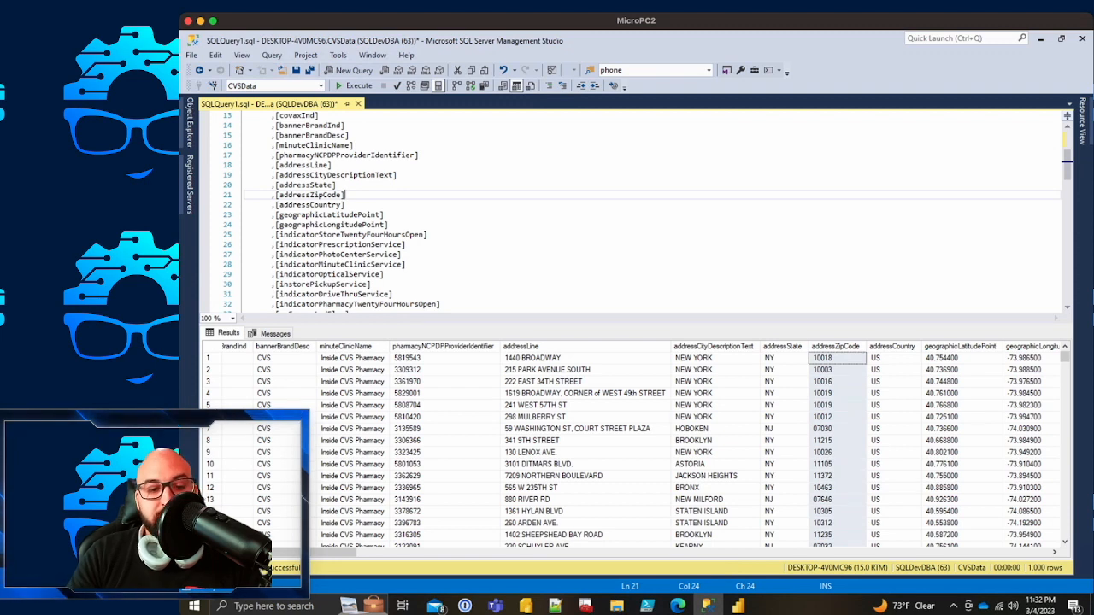
key(ctrl+Left)
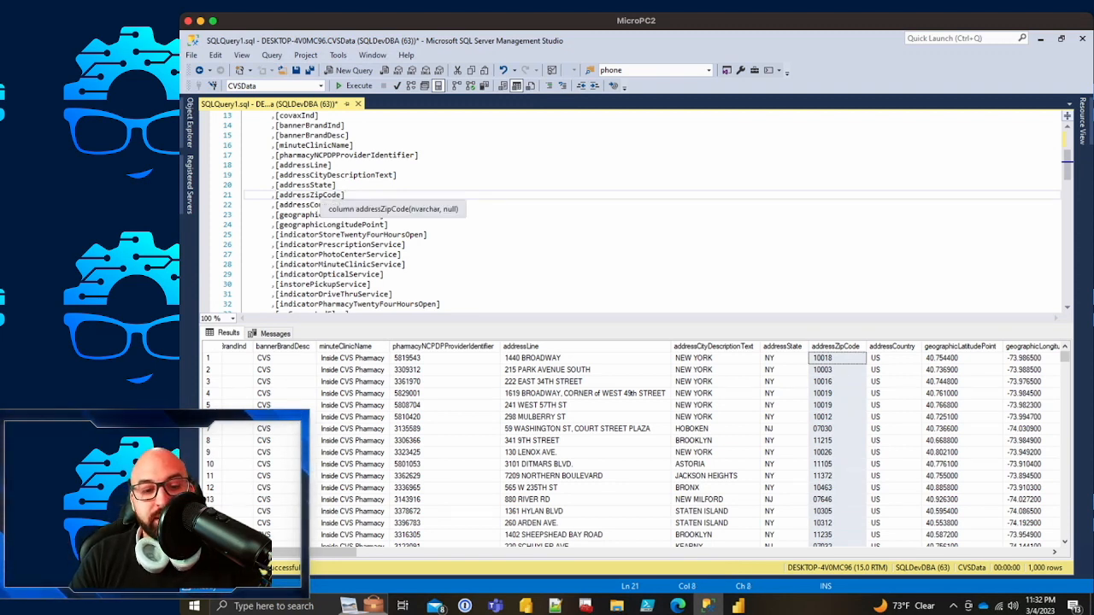
text(CAST)
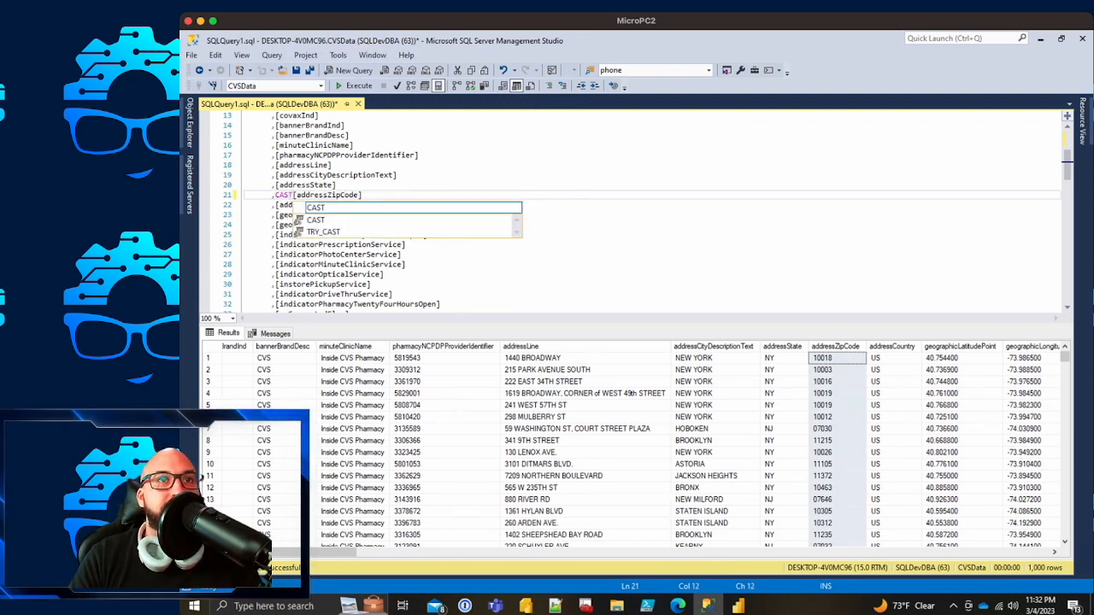
text(()
key(End)
text(A)
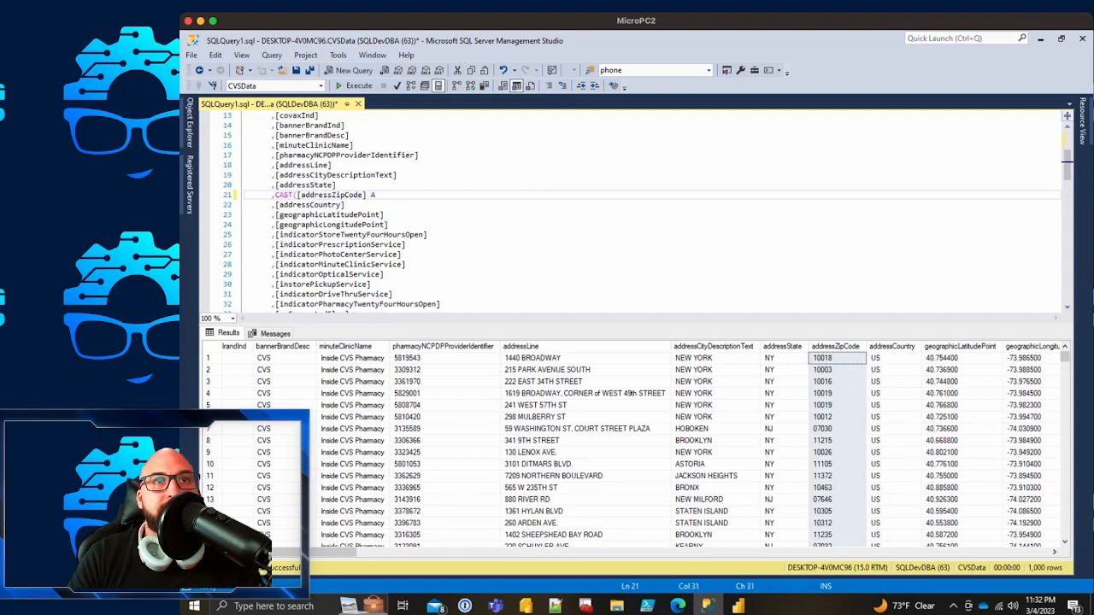
text(S VARCHAR(20)) AS )
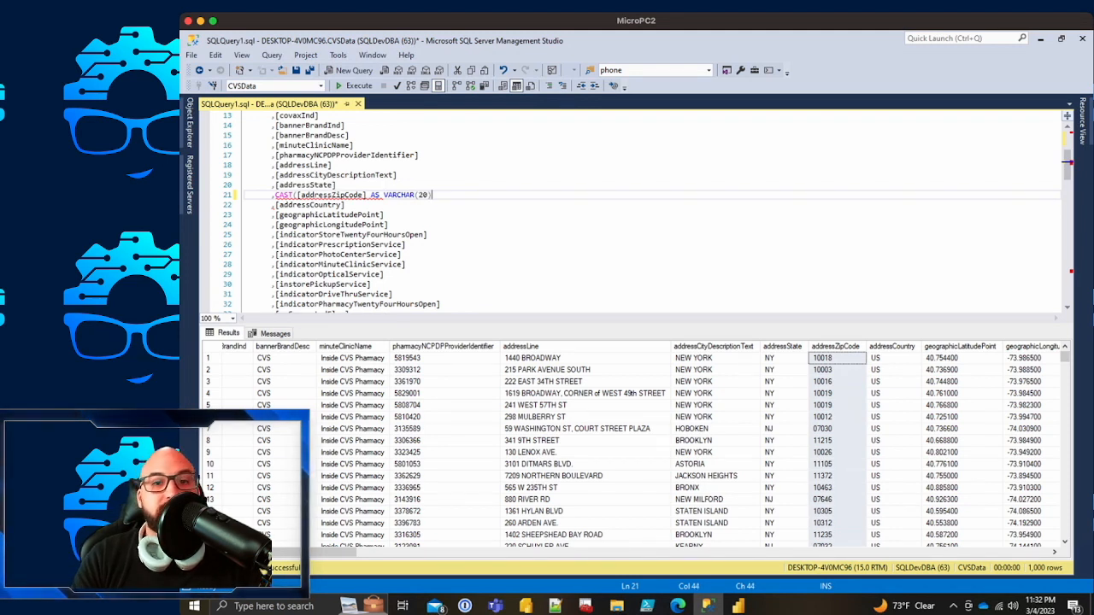
text(PostalCode)
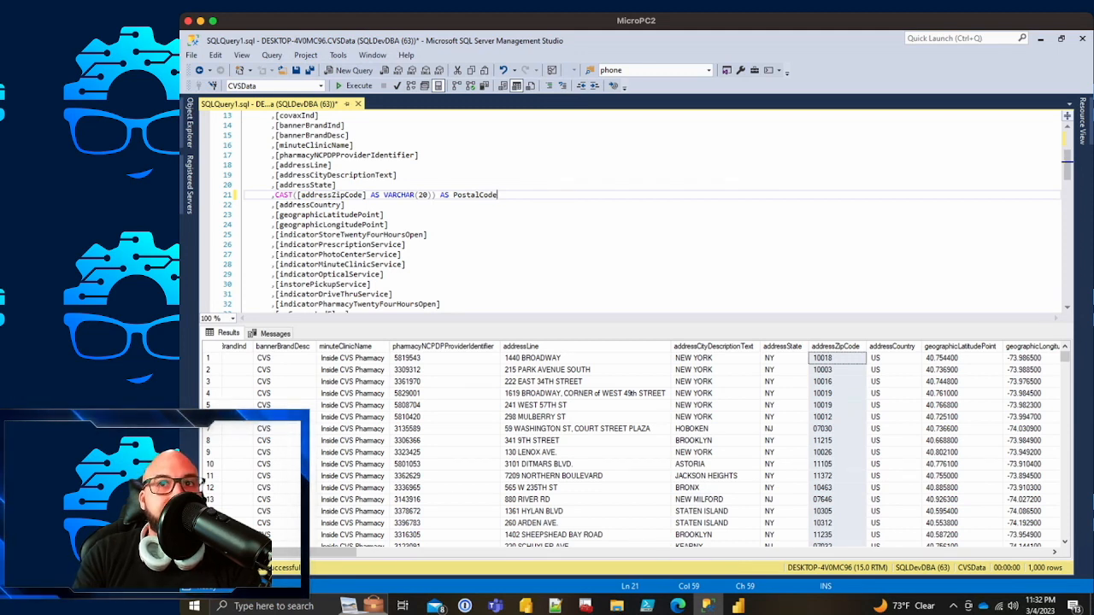
Step: Insert the column ,CAST([addressZipCode] AS INT) AS [BadZipCode] between addressState and the PostalCode line
click(836, 417)
click(835, 429)
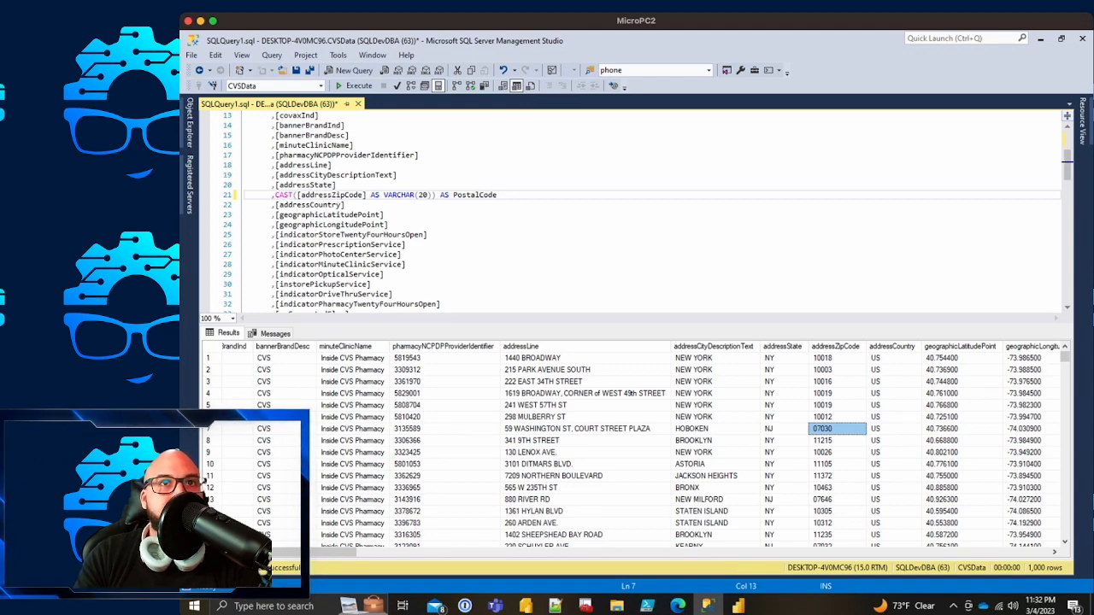
scroll(632, 444, down, 1)
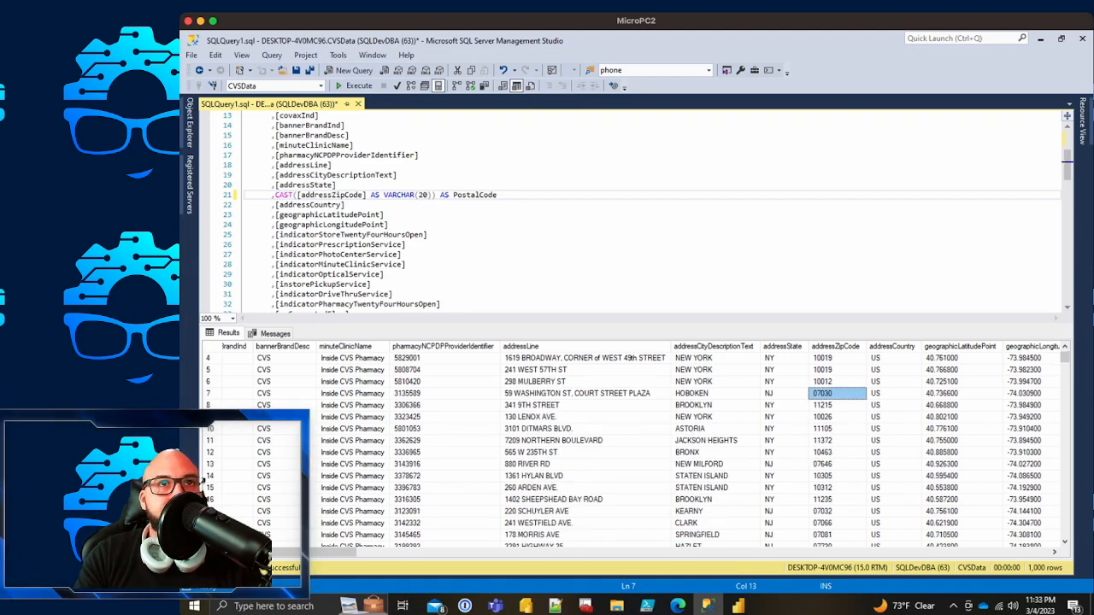
double_click(331, 195)
key(ctrl+c)
click(337, 185)
key(Return)
text(,CAST()
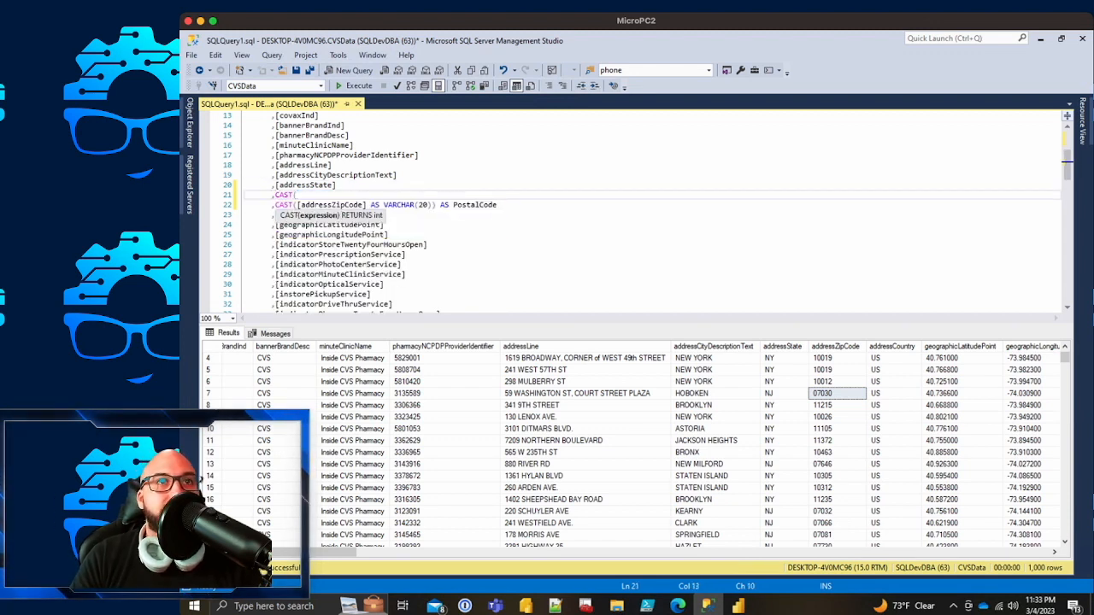
key(ctrl+v)
text(AS INT) AS )
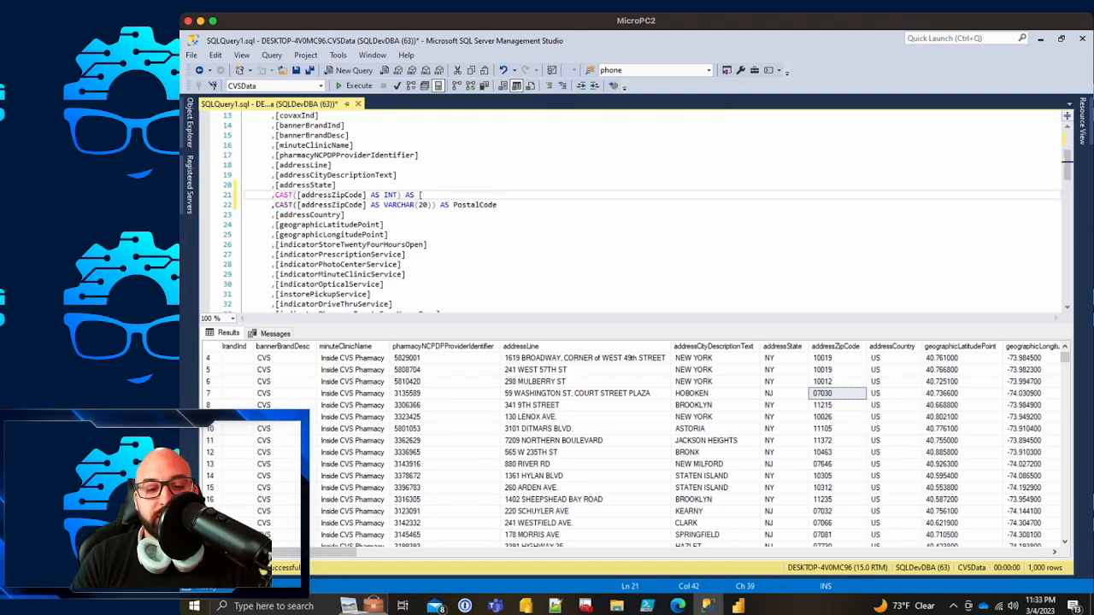
text([BadZipCode])
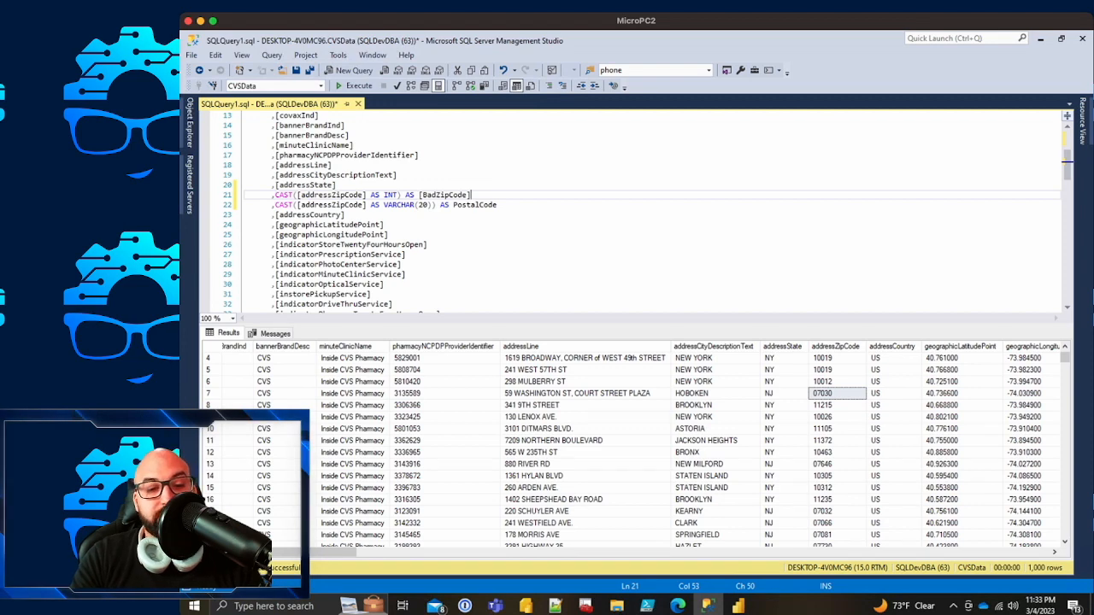
Step: Comment out the CREATE VIEW line, AS and the header comment block, and execute only the SELECT statement
click(498, 205)
scroll(633, 212, down, 20)
scroll(632, 212, up, 20)
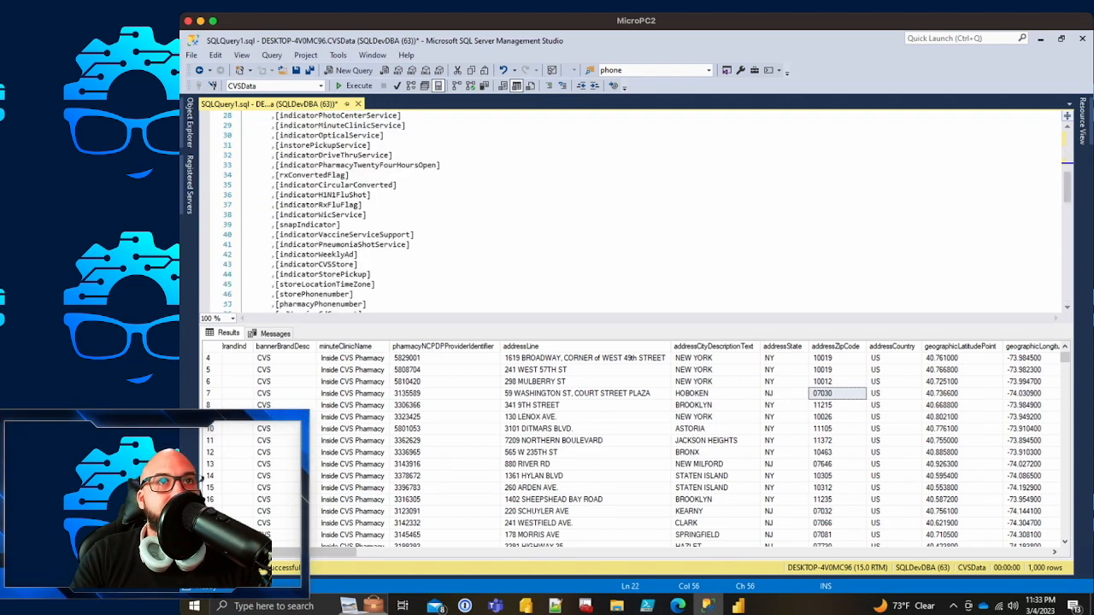
scroll(632, 212, up, 9)
drag(254, 185, 276, 115)
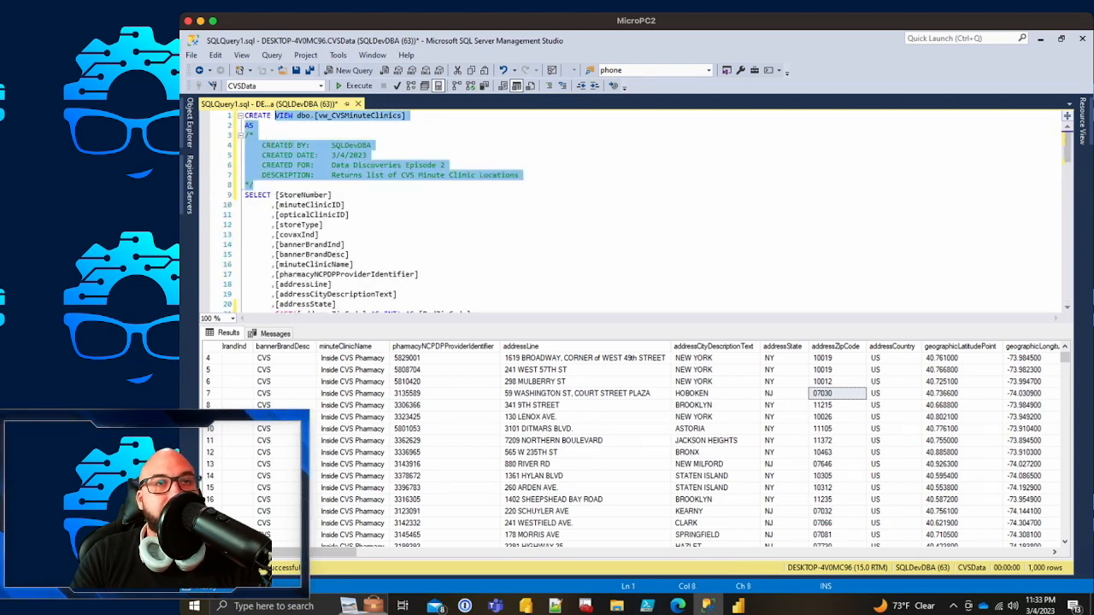
key(ctrl+k)
key(ctrl+c)
click(352, 255)
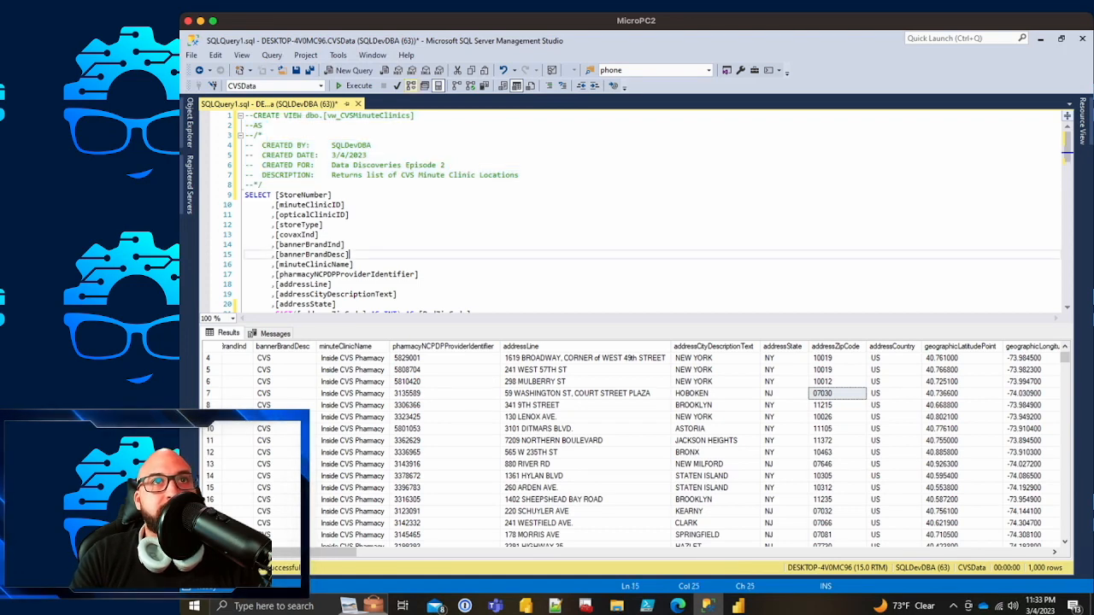
click(355, 85)
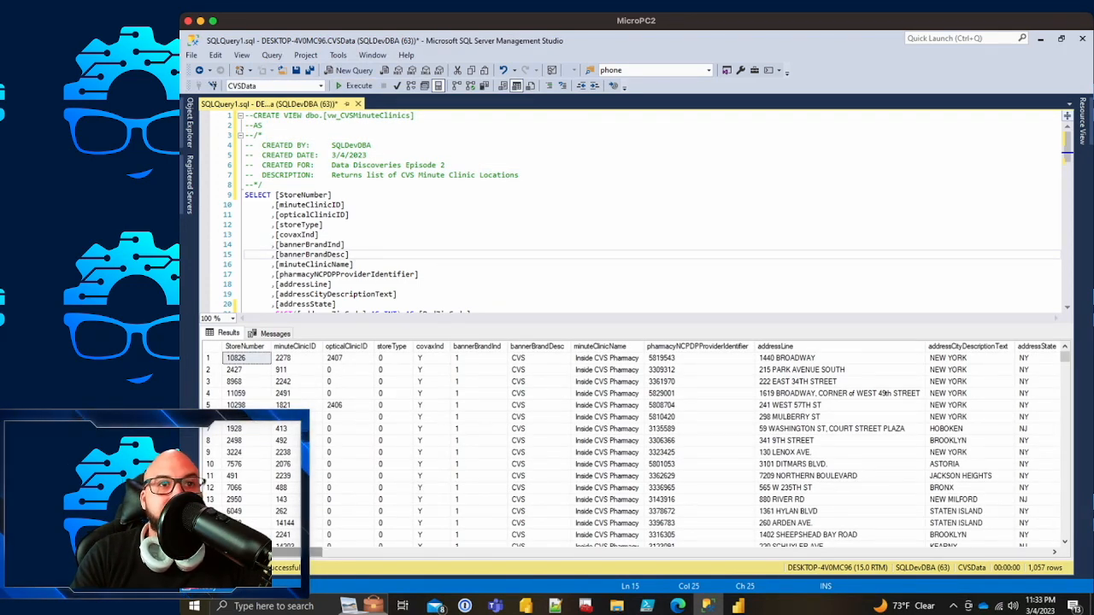
Step: Enlarge the results grid and compare the BadZipCode and PostalCode values, focusing on the Hoboken, NJ row
drag(316, 552, 384, 552)
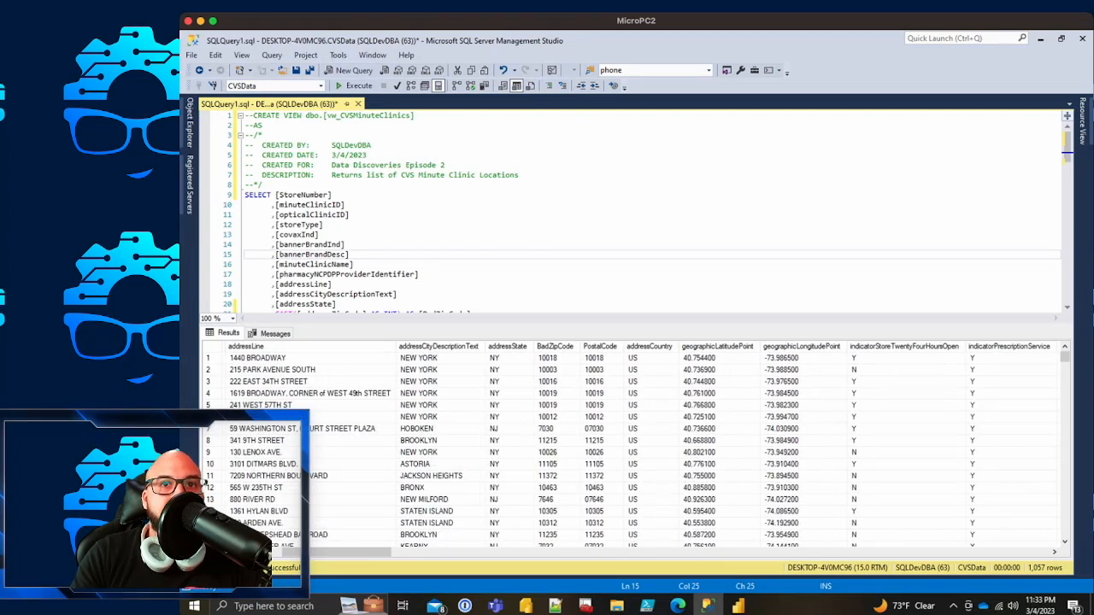
click(601, 405)
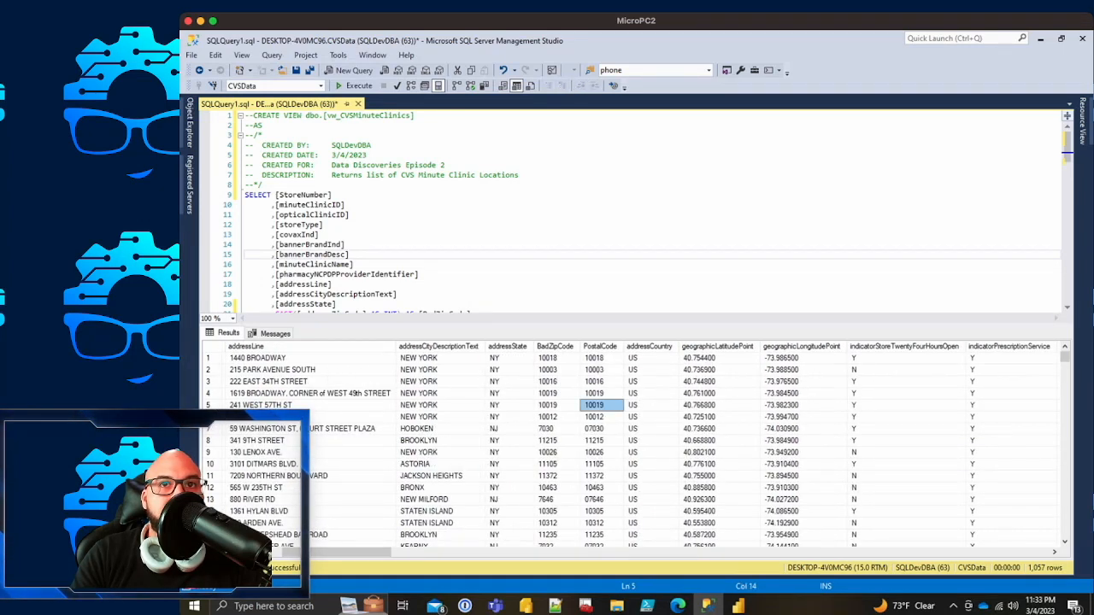
drag(600, 325, 601, 230)
click(601, 357)
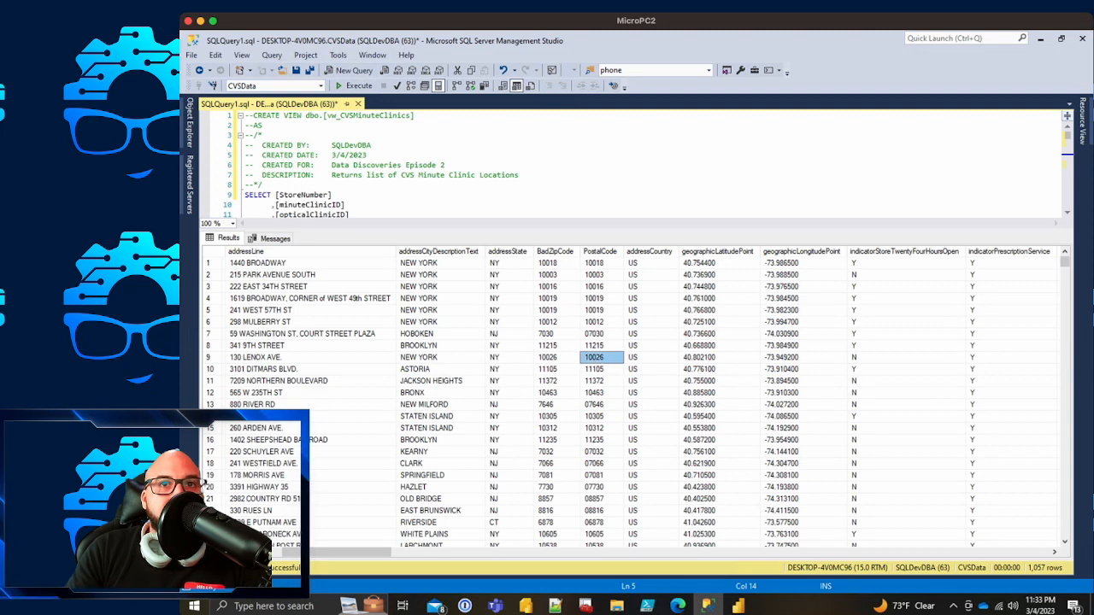
click(601, 334)
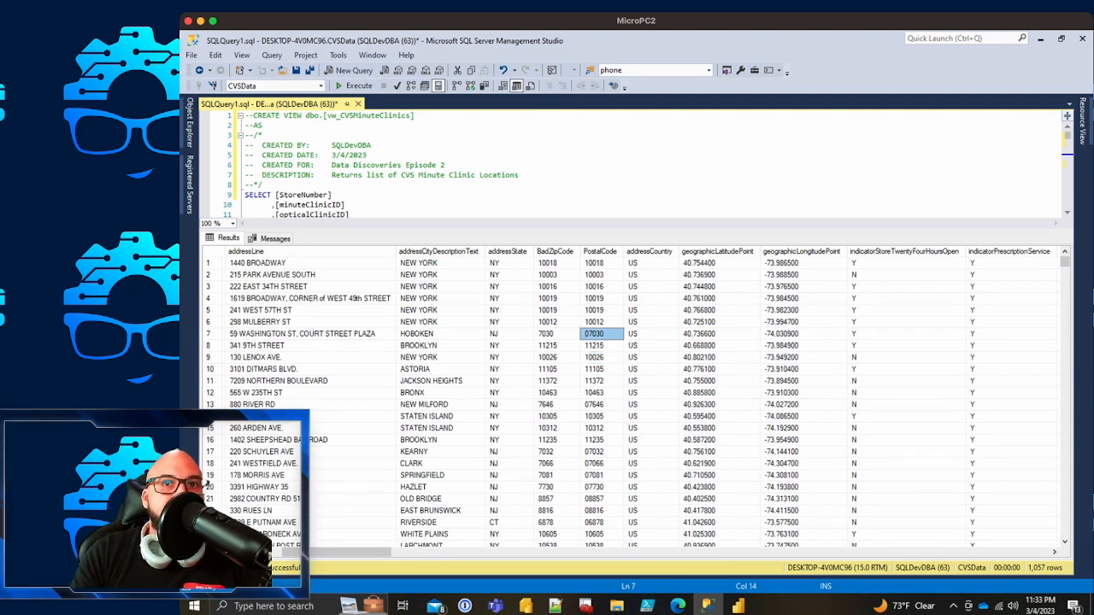
key(shift+Left)
key(shift+Left)
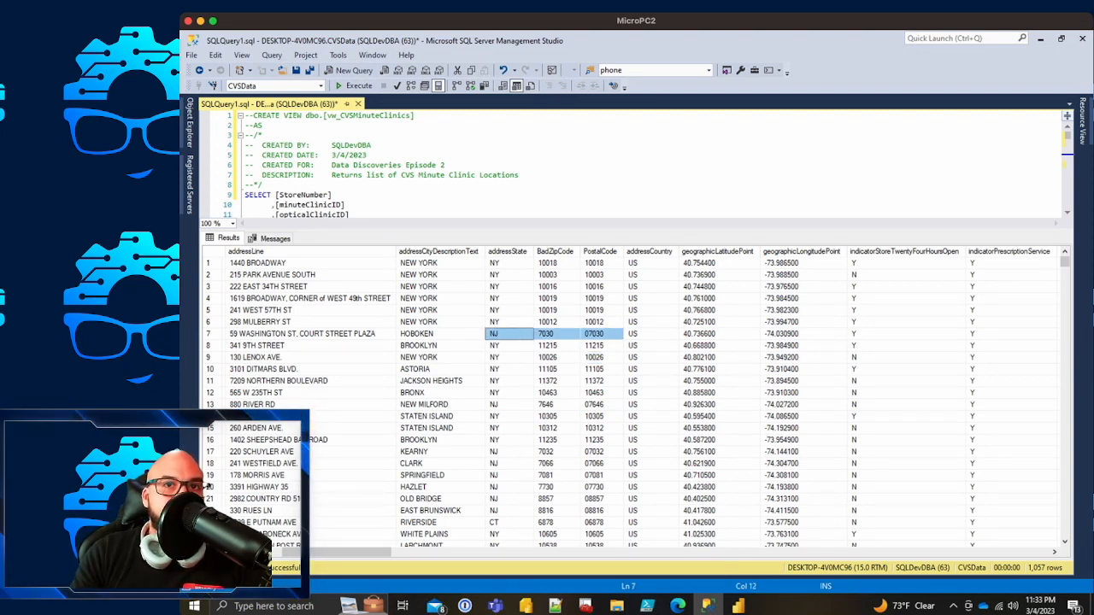
Step: Compare both zip code columns for the New Milford, NJ row and check further values down the PostalCode column
click(555, 404)
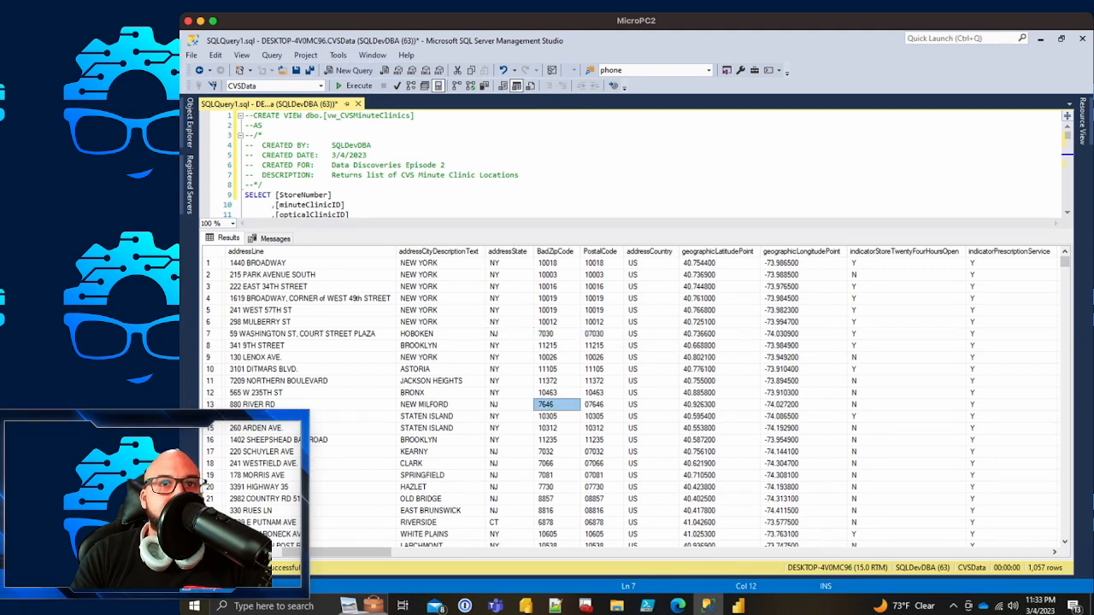
drag(508, 404, 600, 404)
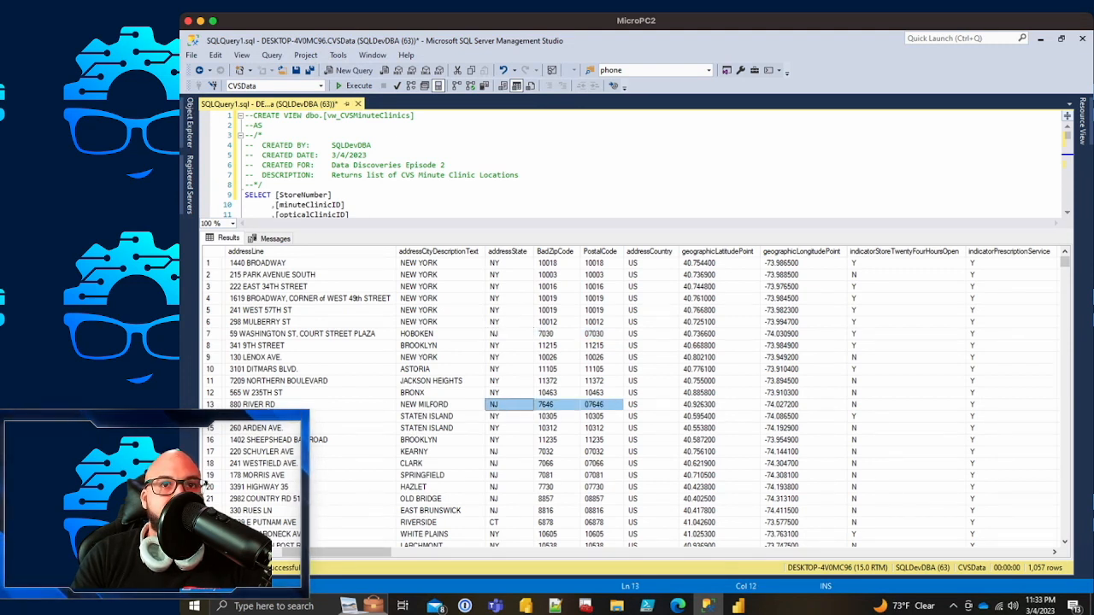
click(600, 416)
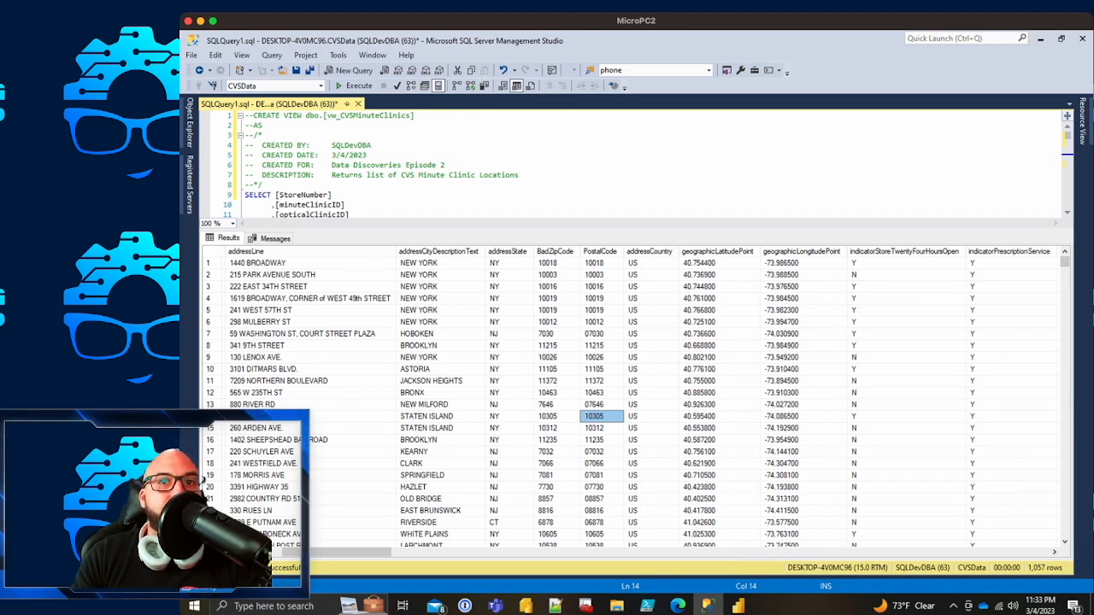
scroll(634, 397, left, 1)
drag(610, 369, 610, 451)
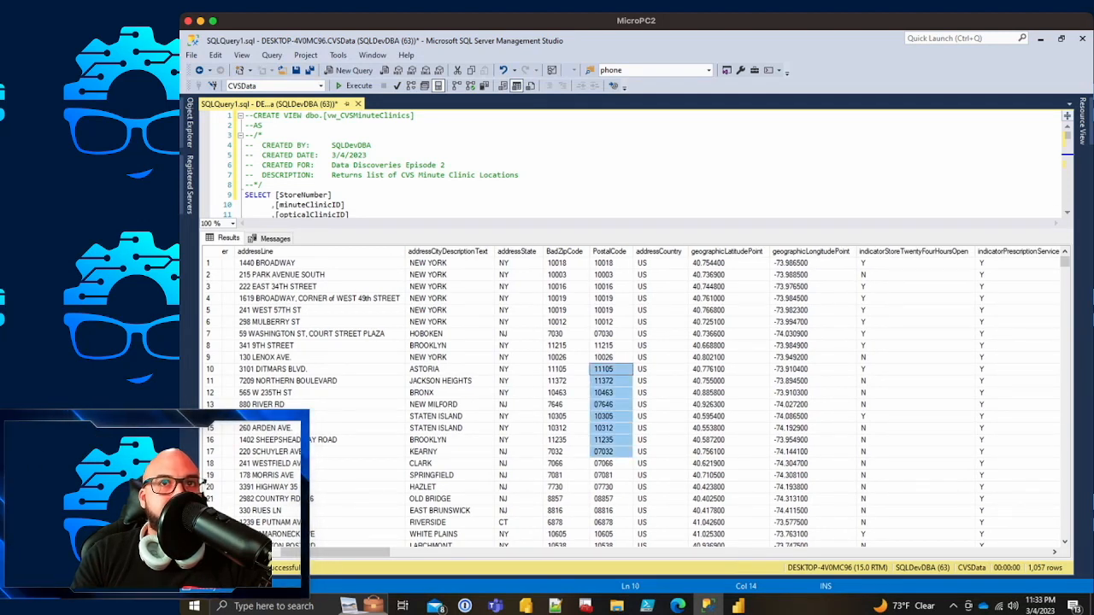
Step: Enlarge the query editor again and delete the CAST([addressZipCode] AS INT) AS [BadZipCode] line from the SELECT list
drag(610, 230, 610, 352)
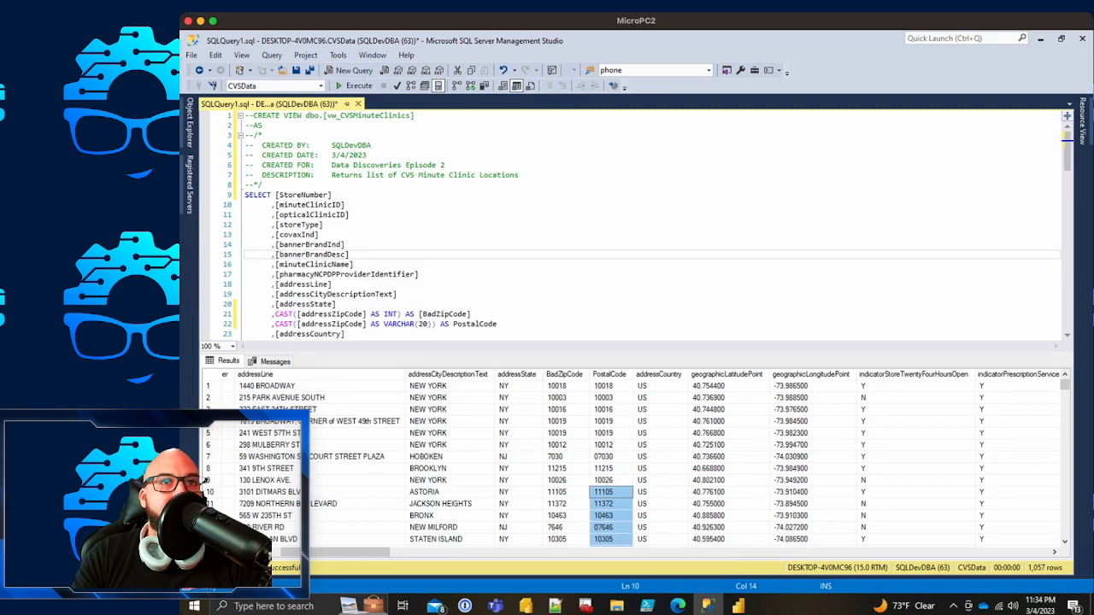
click(398, 295)
scroll(399, 295, down, 2)
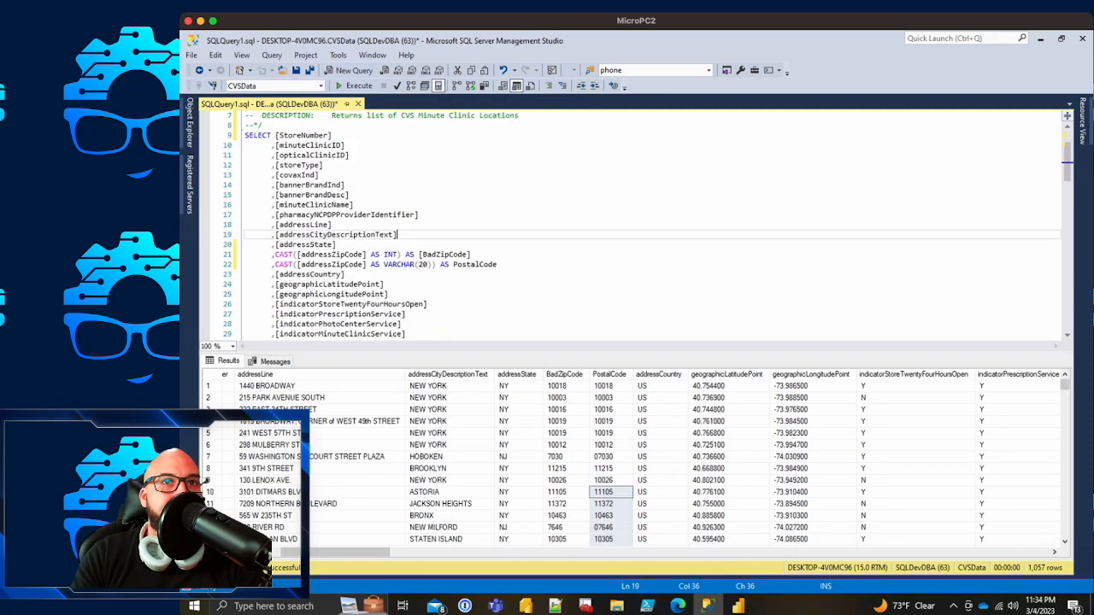
drag(471, 254, 471, 245)
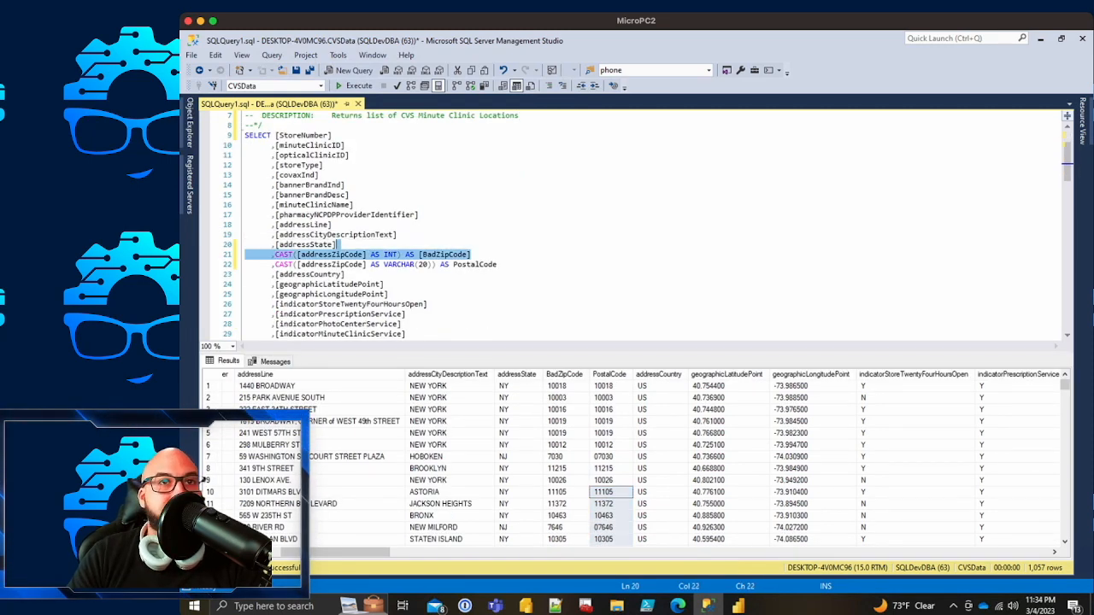
key(Delete)
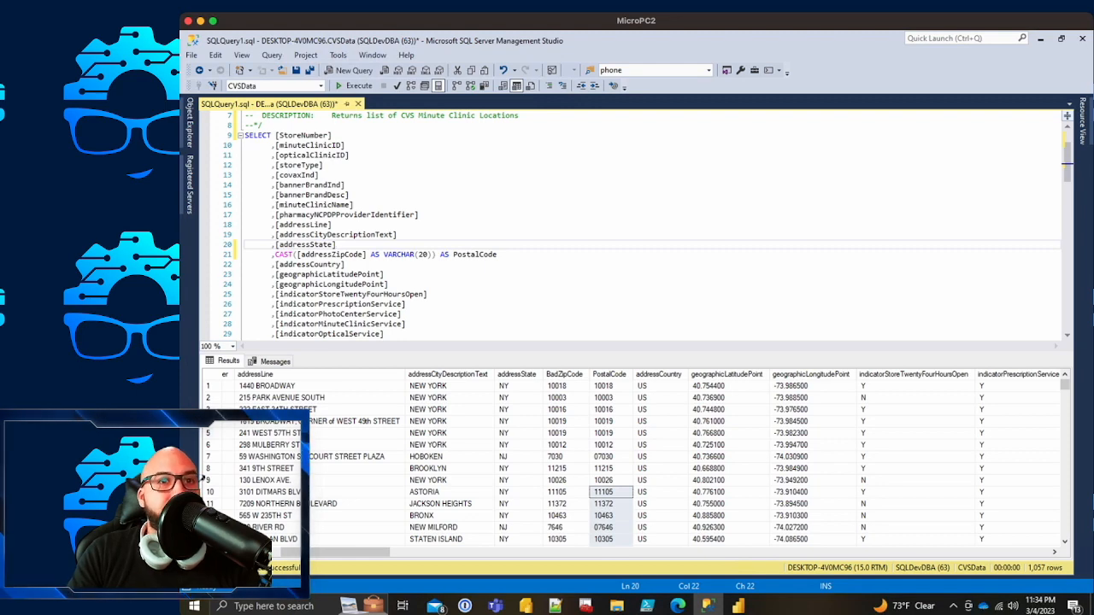
Step: Review the first columns of the results, including bannerBrandInd, pharmacyNCPDPProviderIdentifier and addressLine
drag(345, 552, 275, 552)
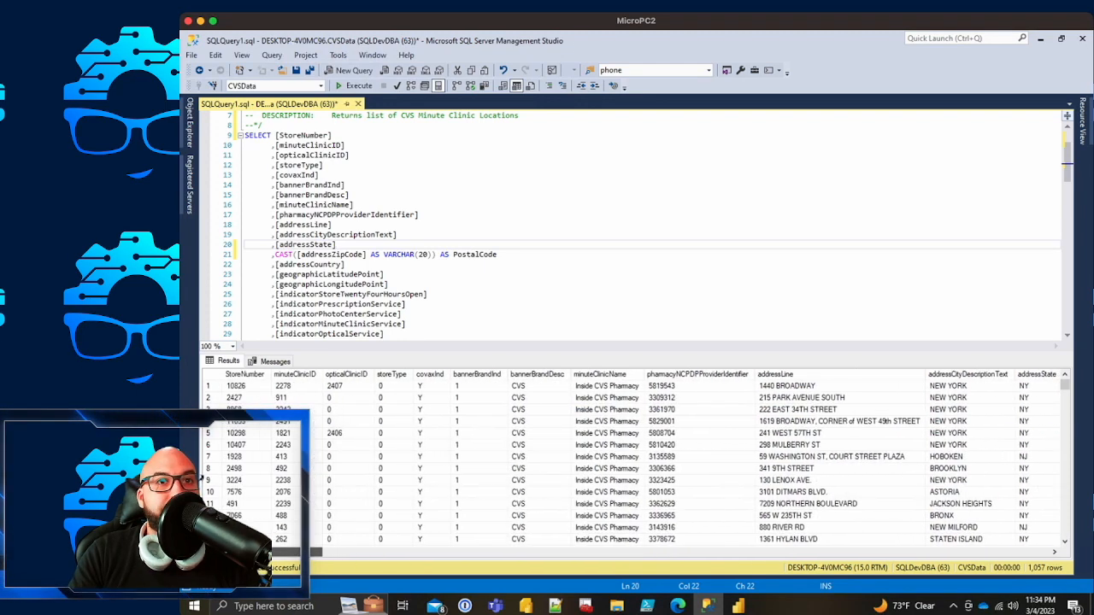
click(478, 445)
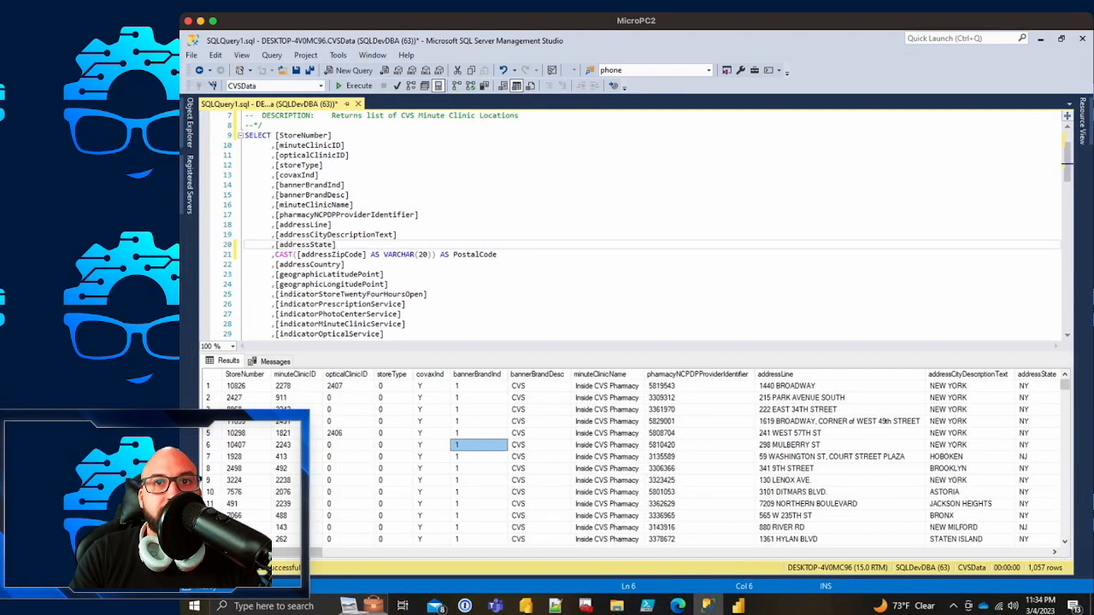
drag(696, 386, 697, 527)
click(798, 410)
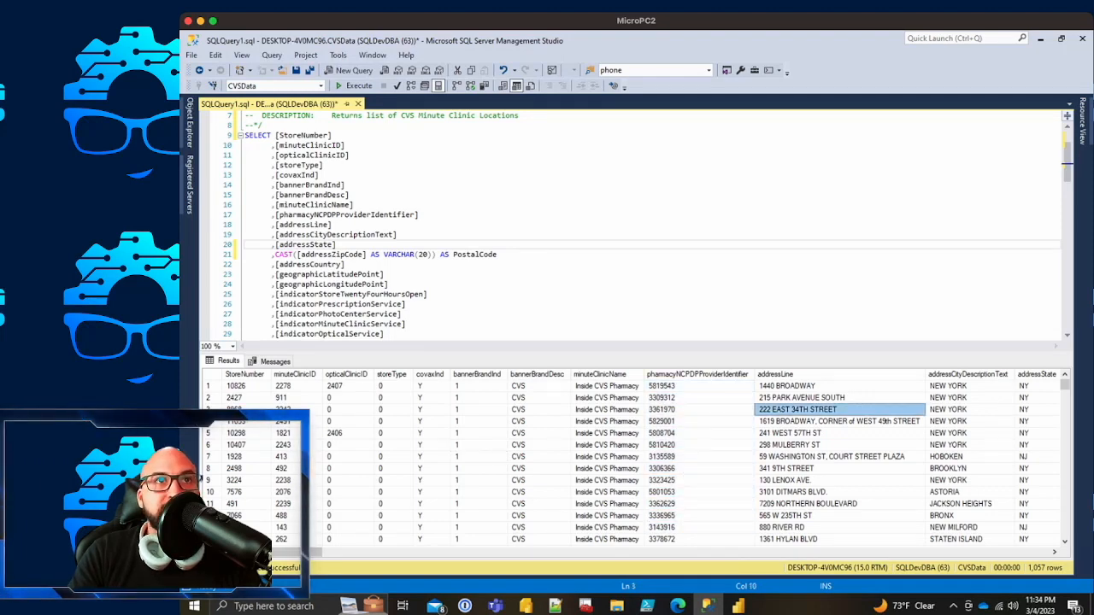
Step: Uncomment the CREATE VIEW header and comment block, and execute the script to create dbo.[vw_CVSMinuteClinics]
click(340, 116)
scroll(340, 116, down, 12)
scroll(340, 116, up, 14)
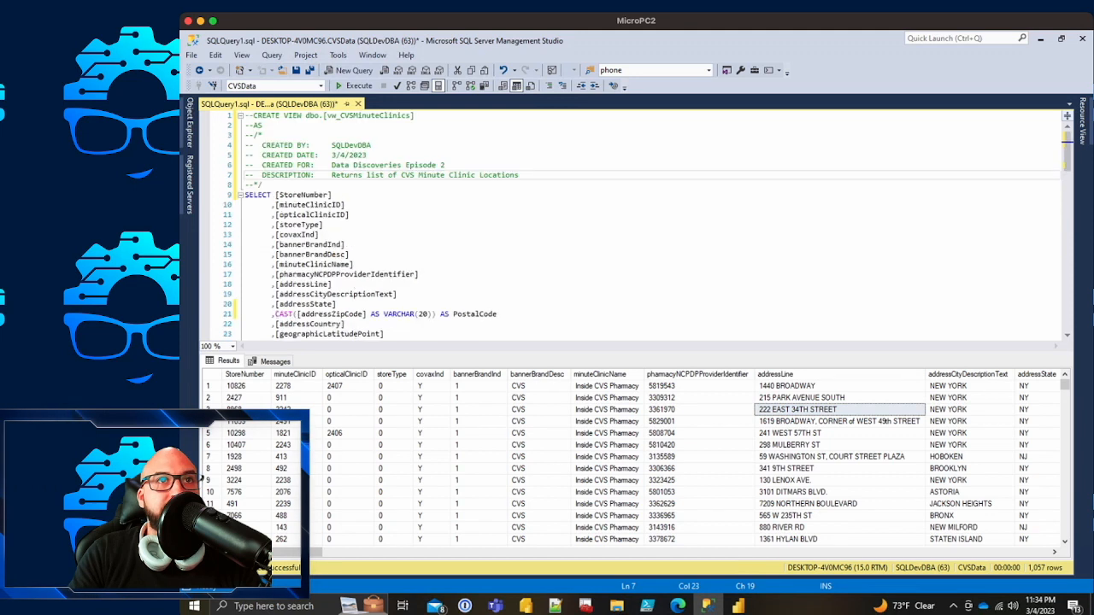
drag(263, 184, 279, 115)
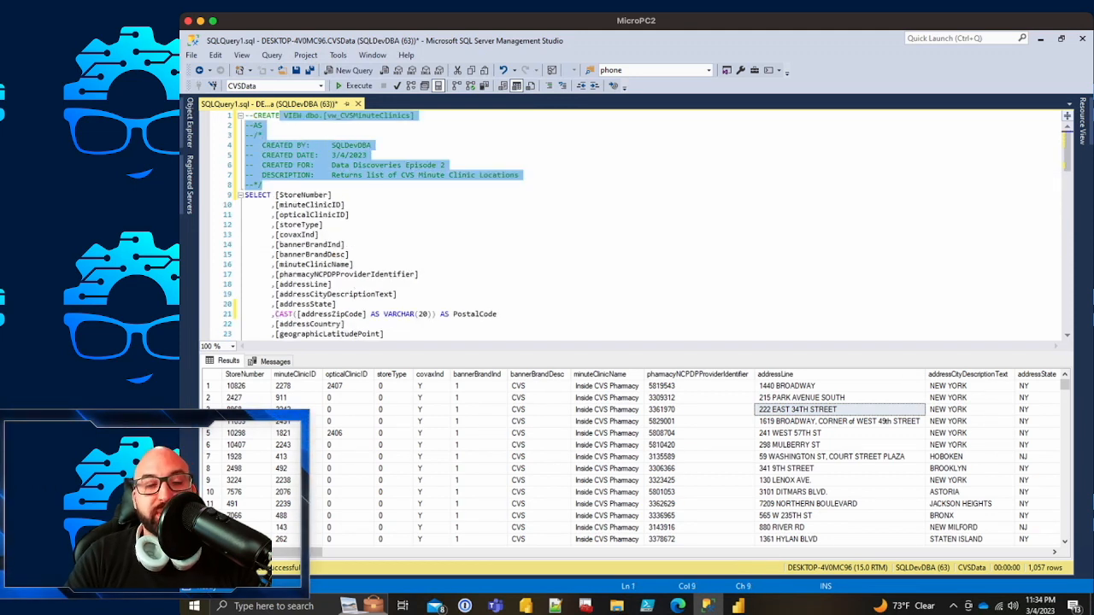
key(ctrl+k)
key(ctrl+u)
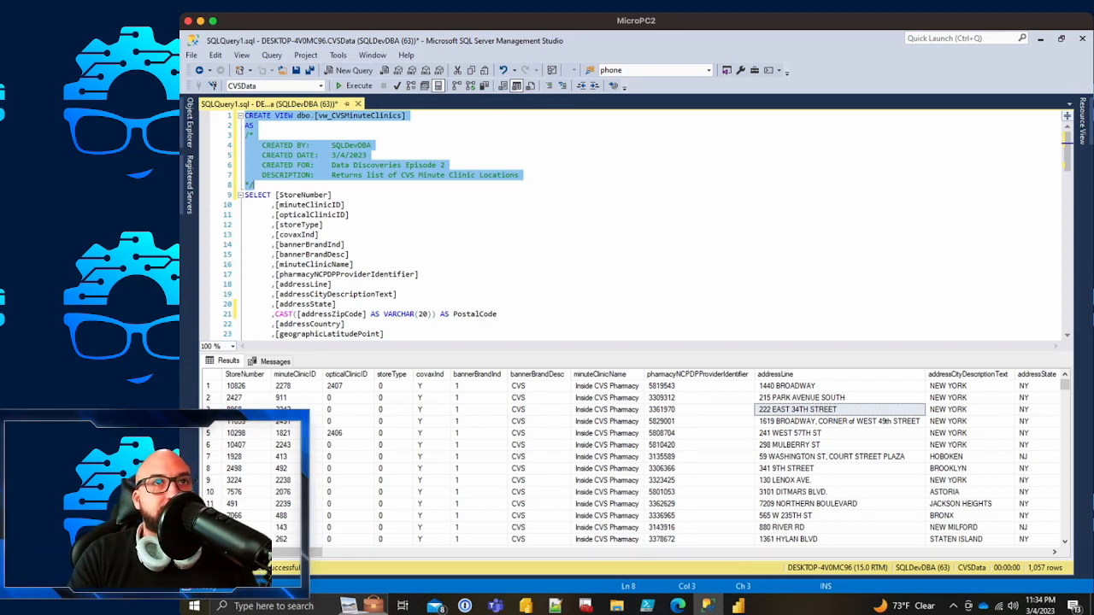
click(332, 195)
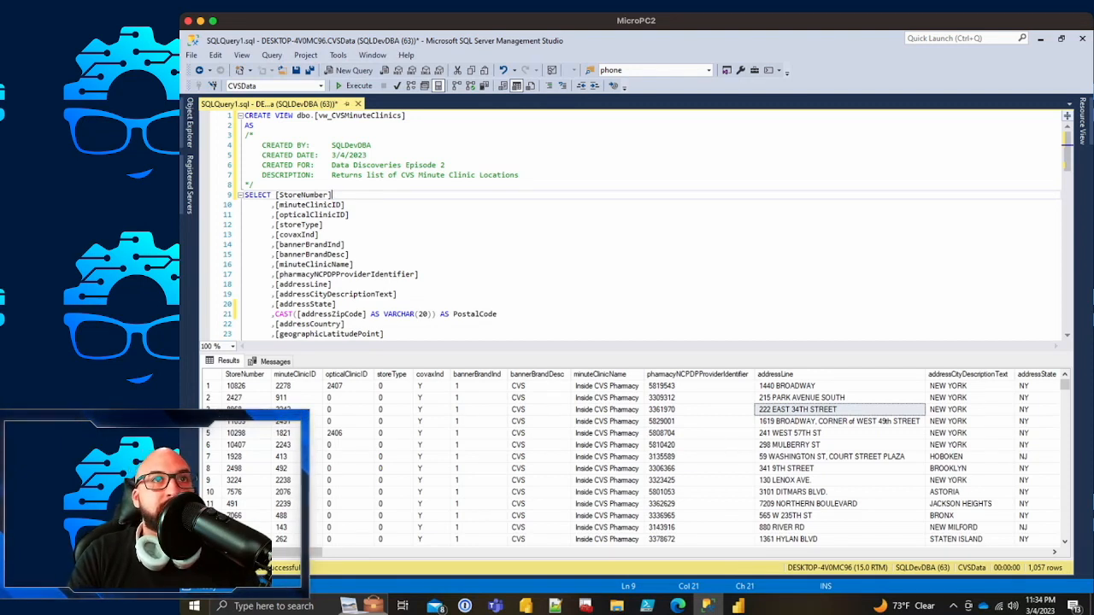
key(F5)
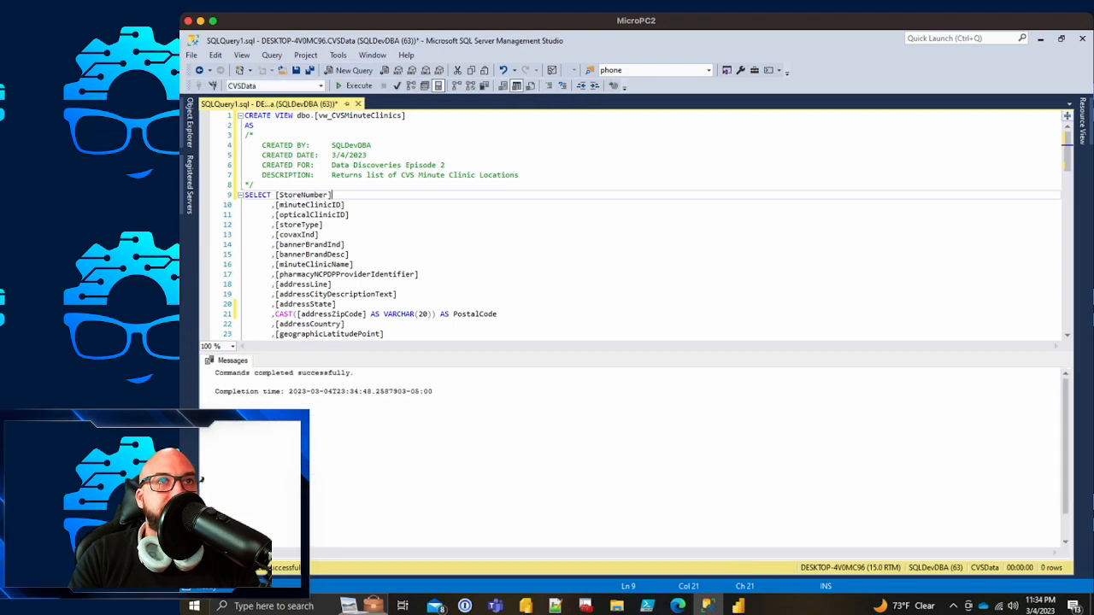
click(420, 274)
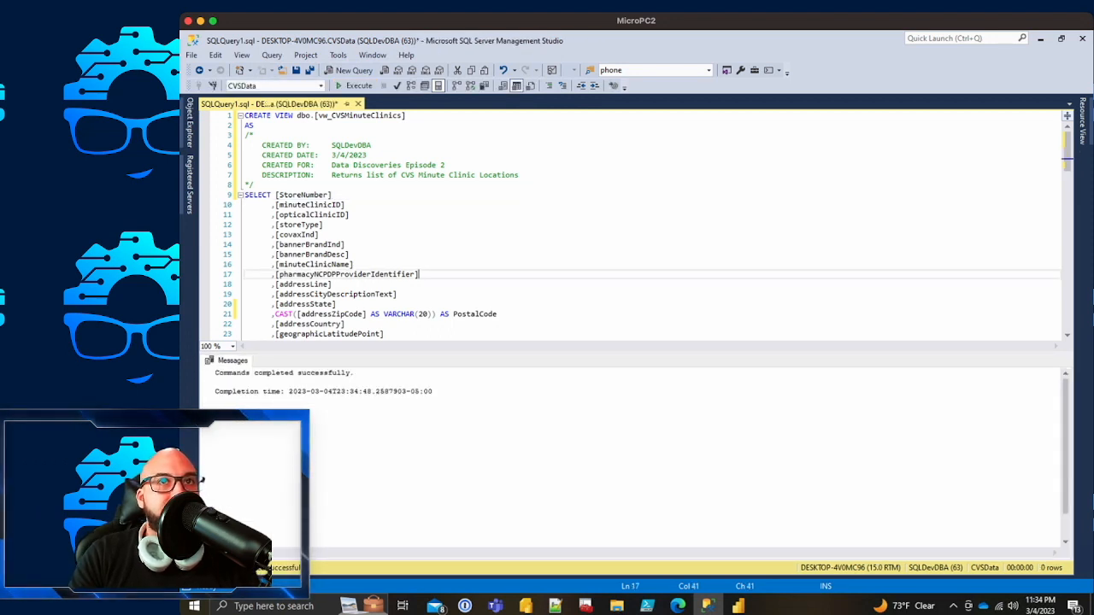
drag(405, 116, 297, 115)
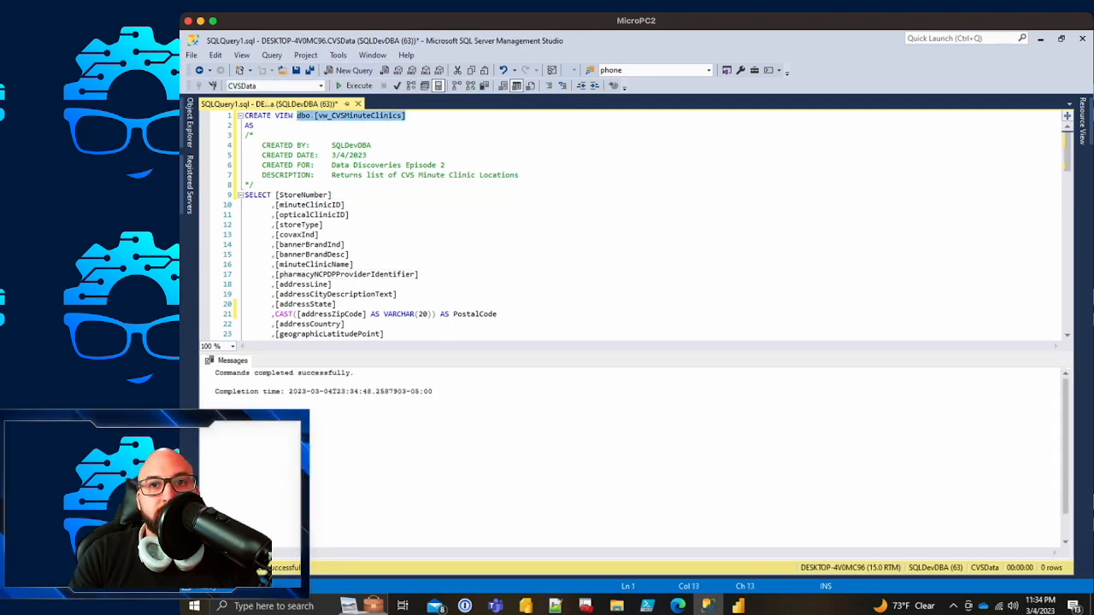
Step: Switch to Power BI Desktop and load the store sheet from the Excel workbook CVSstore.xlsx in the CVSStoreData folder
mouse_move(738, 606)
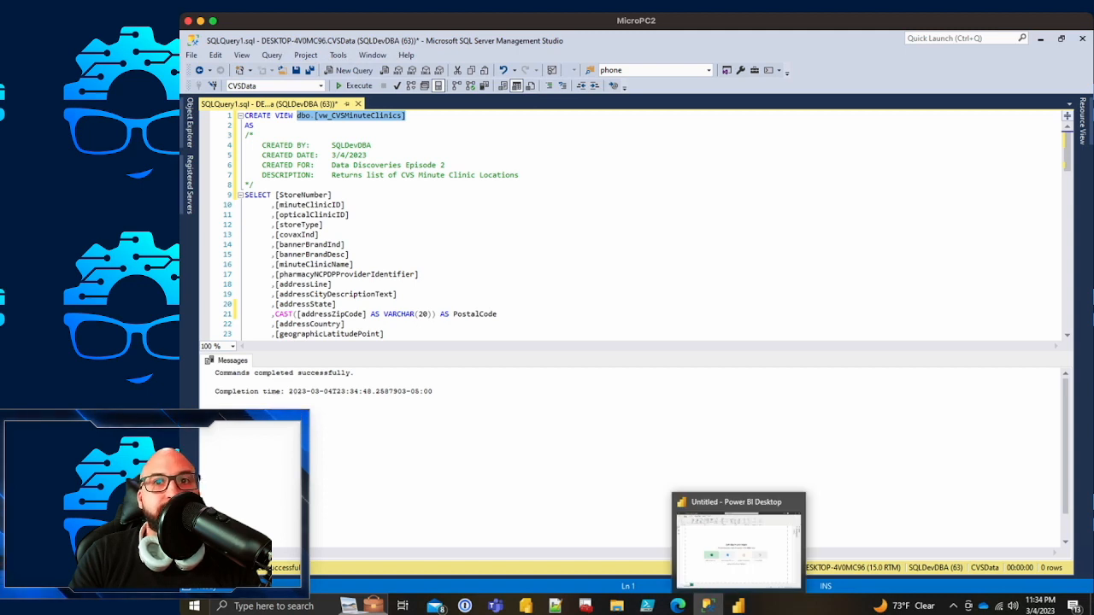
click(738, 606)
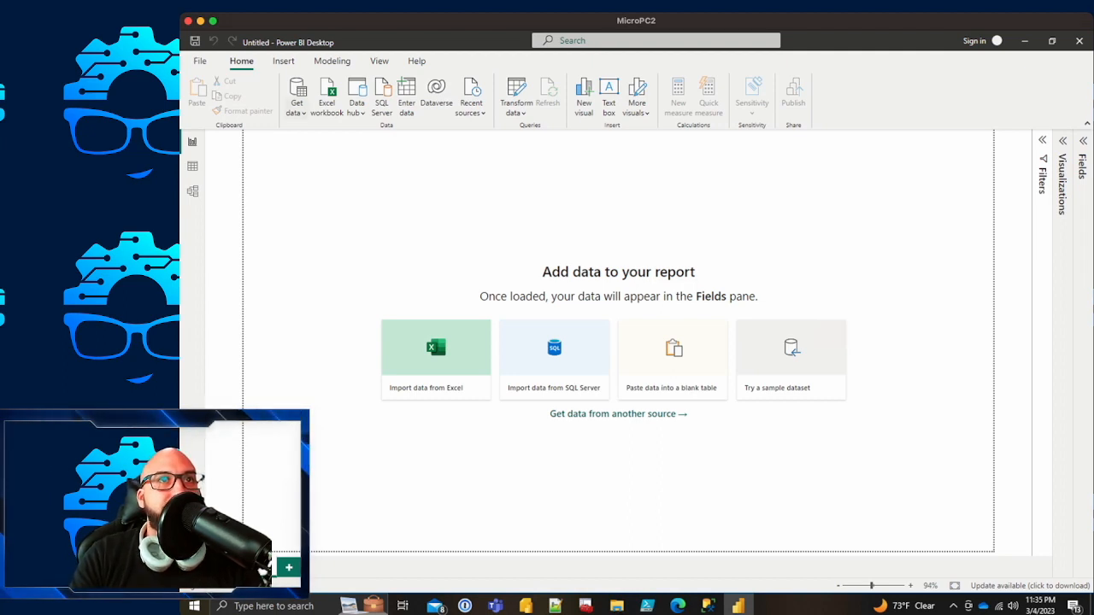
click(297, 107)
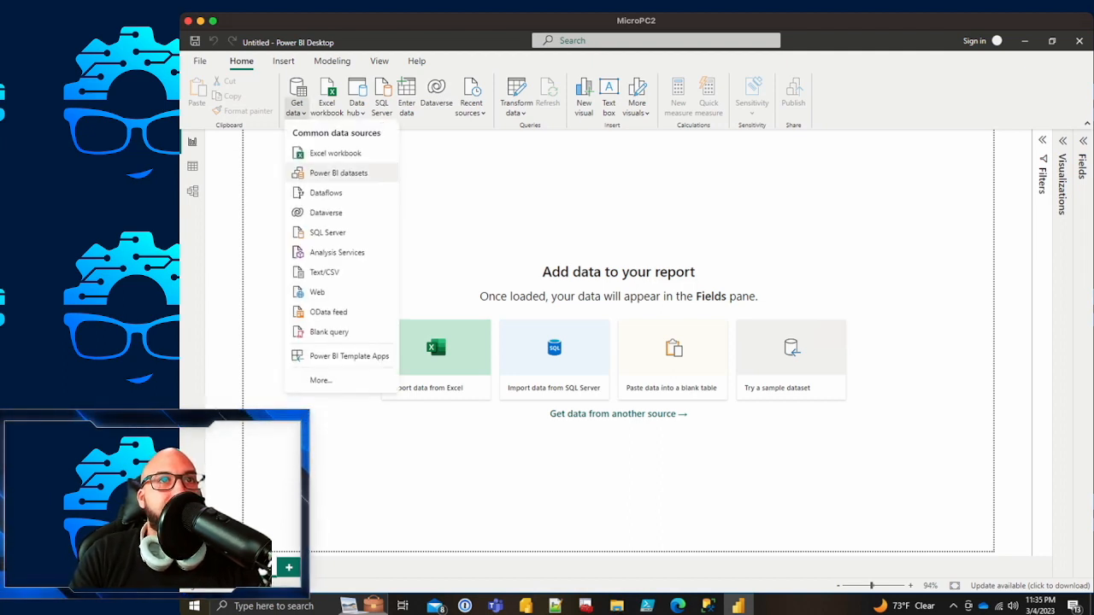
click(335, 153)
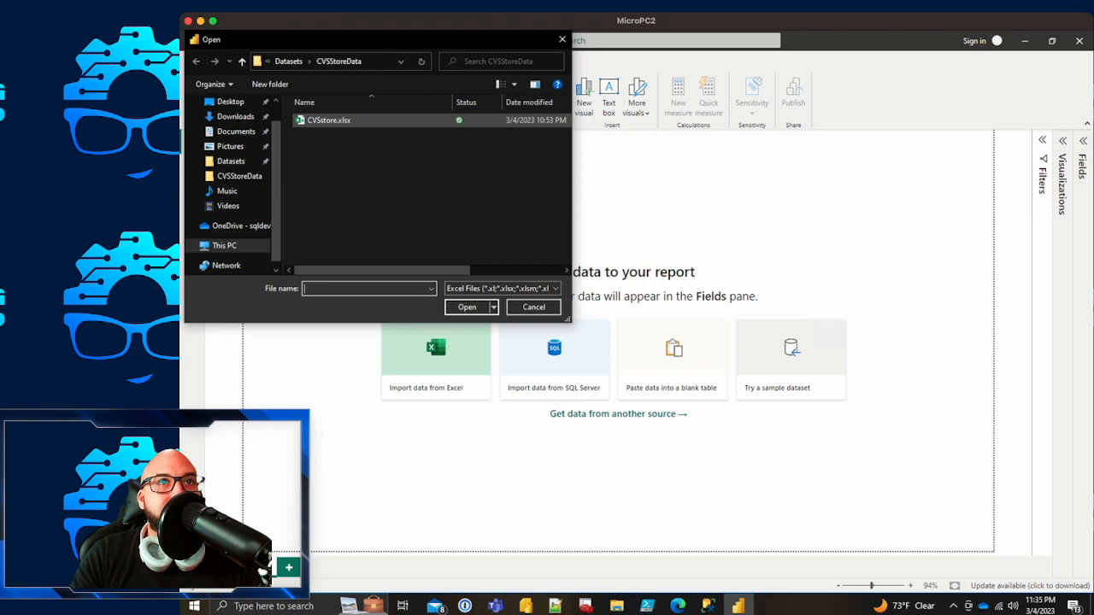
click(329, 119)
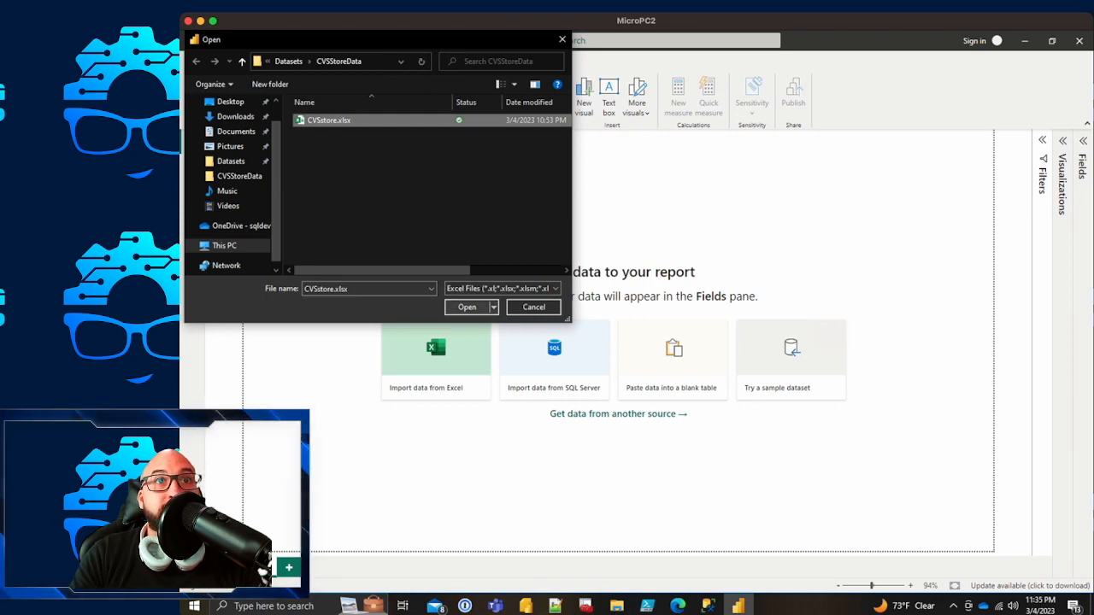
key(Return)
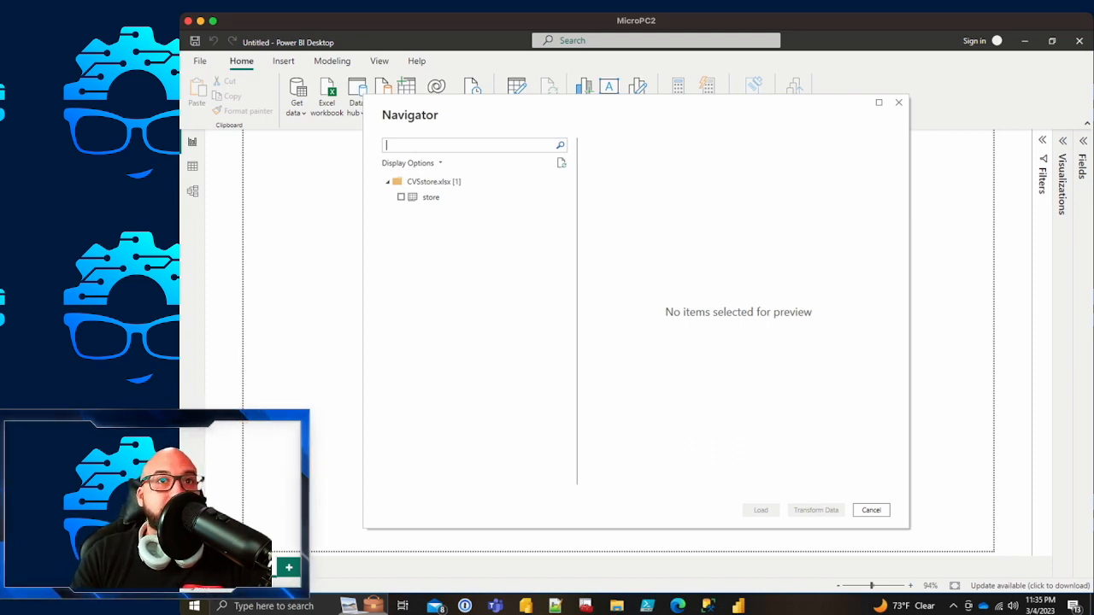
click(431, 197)
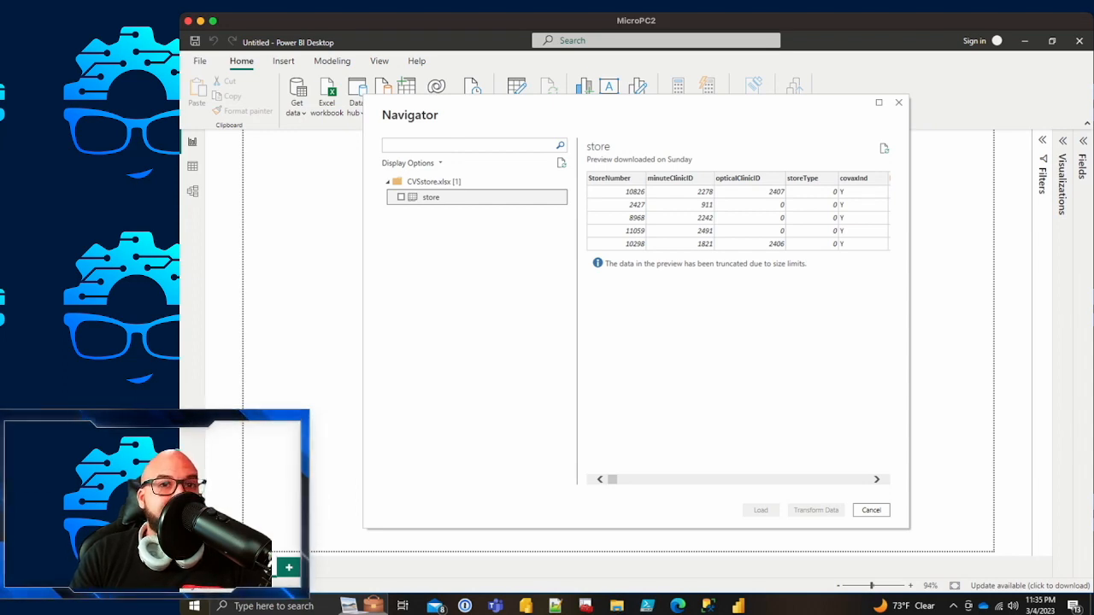
click(401, 198)
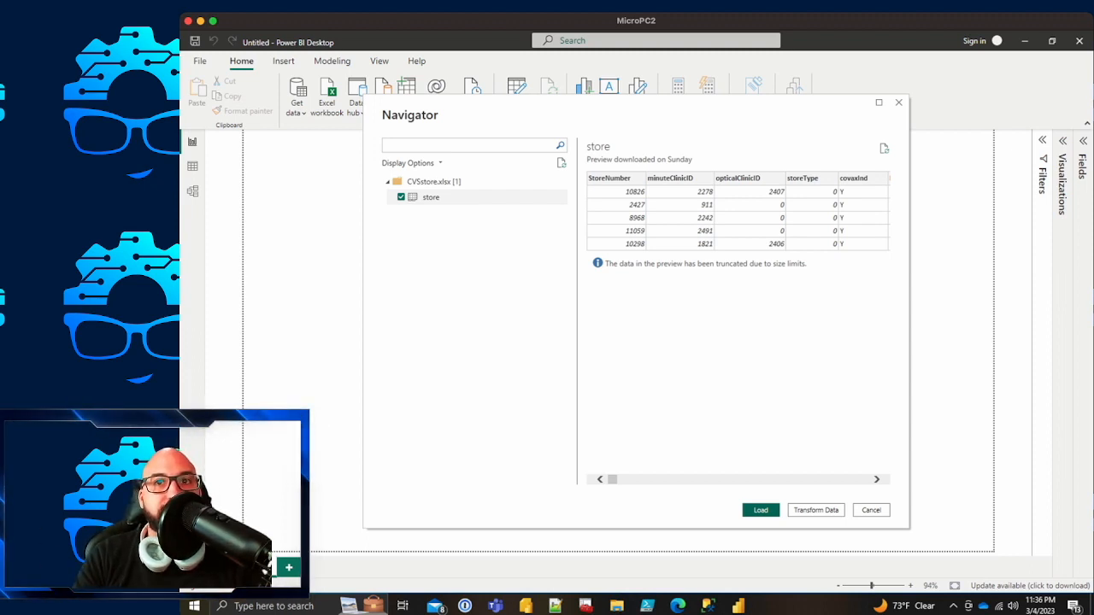
click(760, 510)
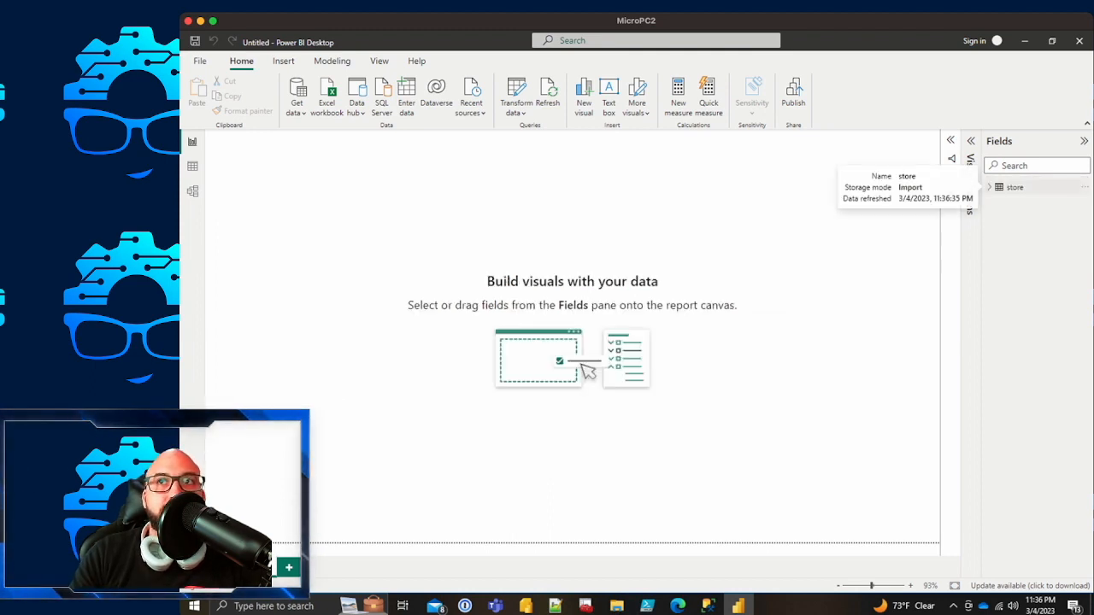
Step: Rename the imported store table as CVSMinuteClinic_XLS
right_click(1017, 187)
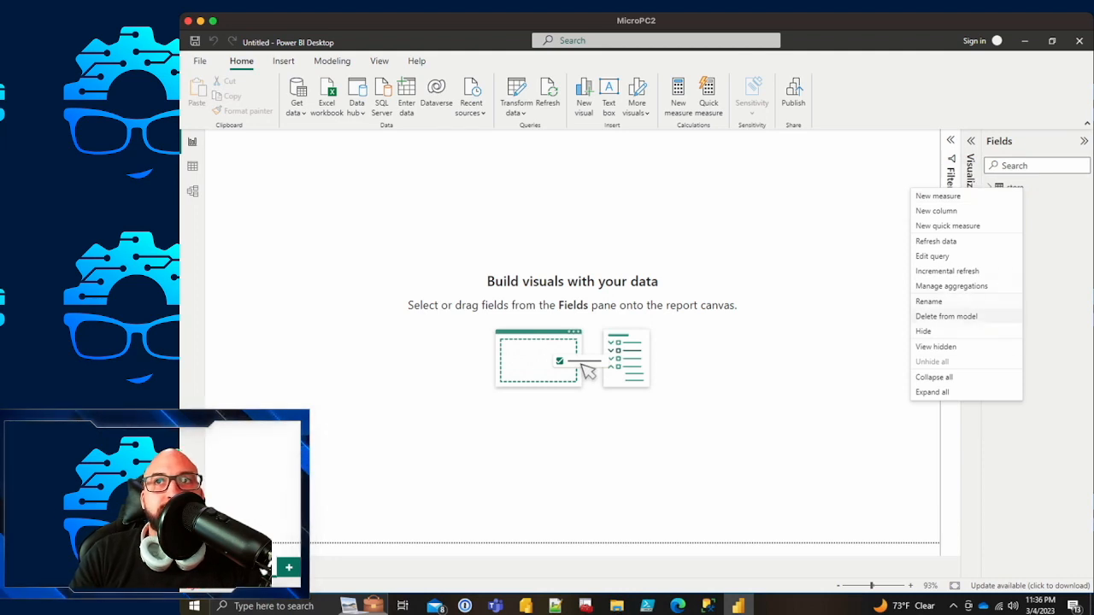
click(929, 302)
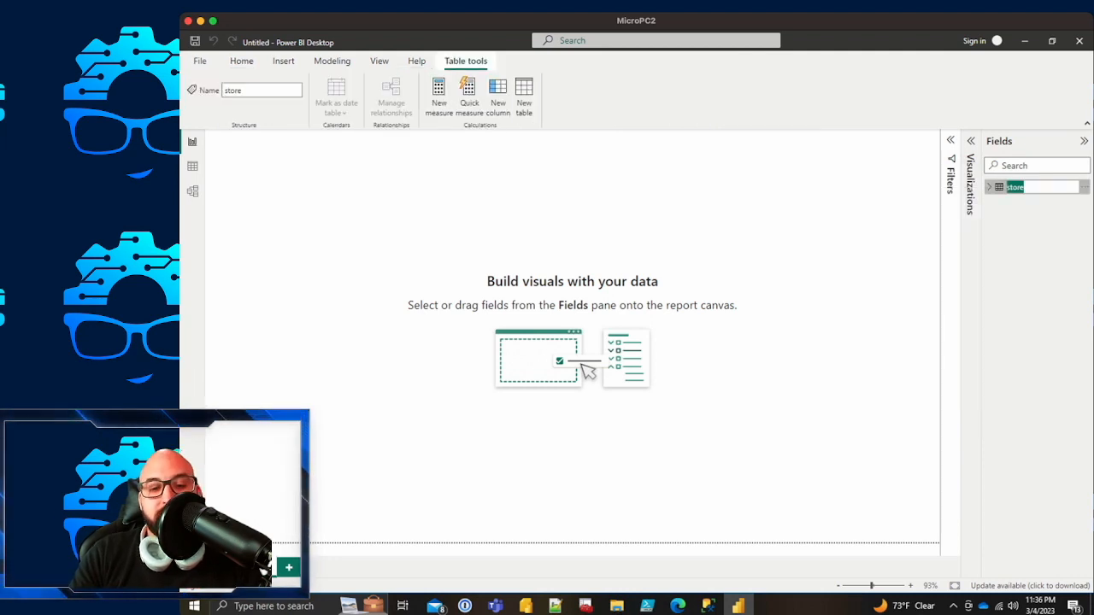
text(c)
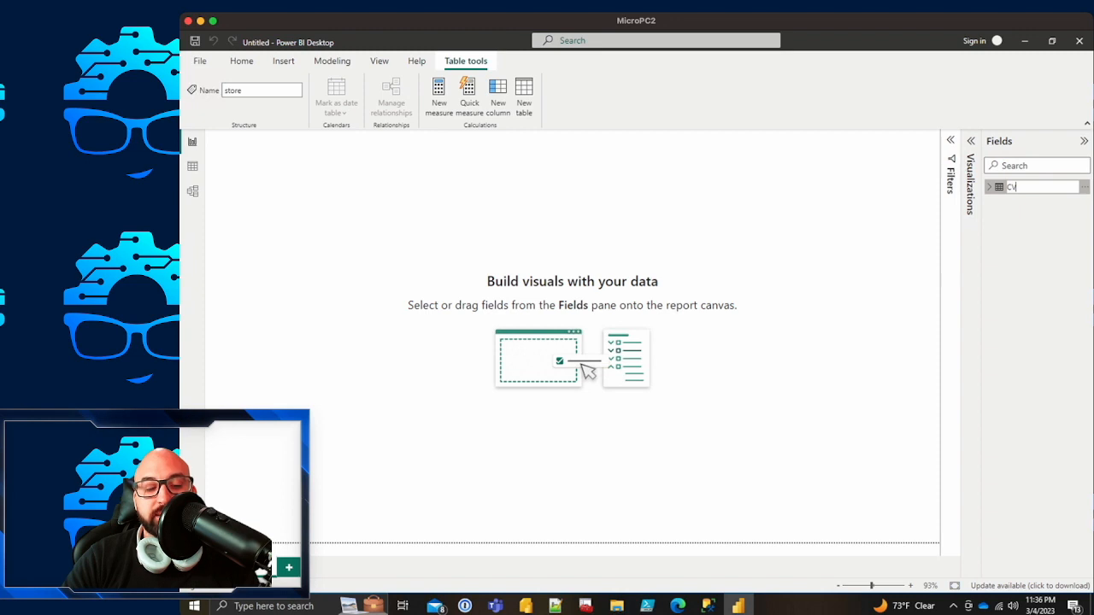
key(Return)
text(VSMi)
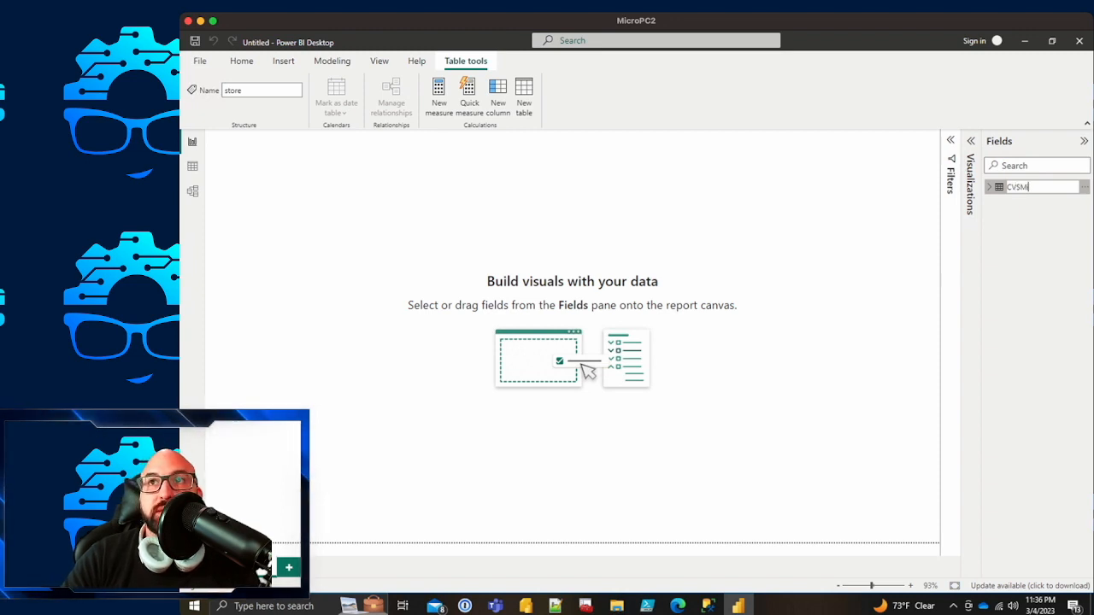
text(nuteClinic_)
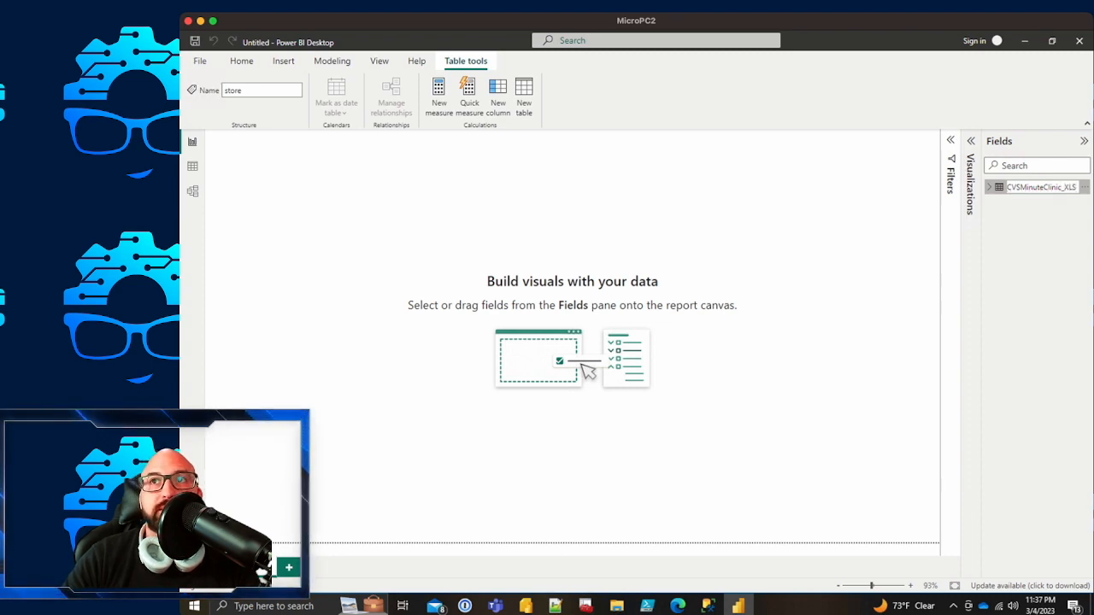
text(XLS)
key(Return)
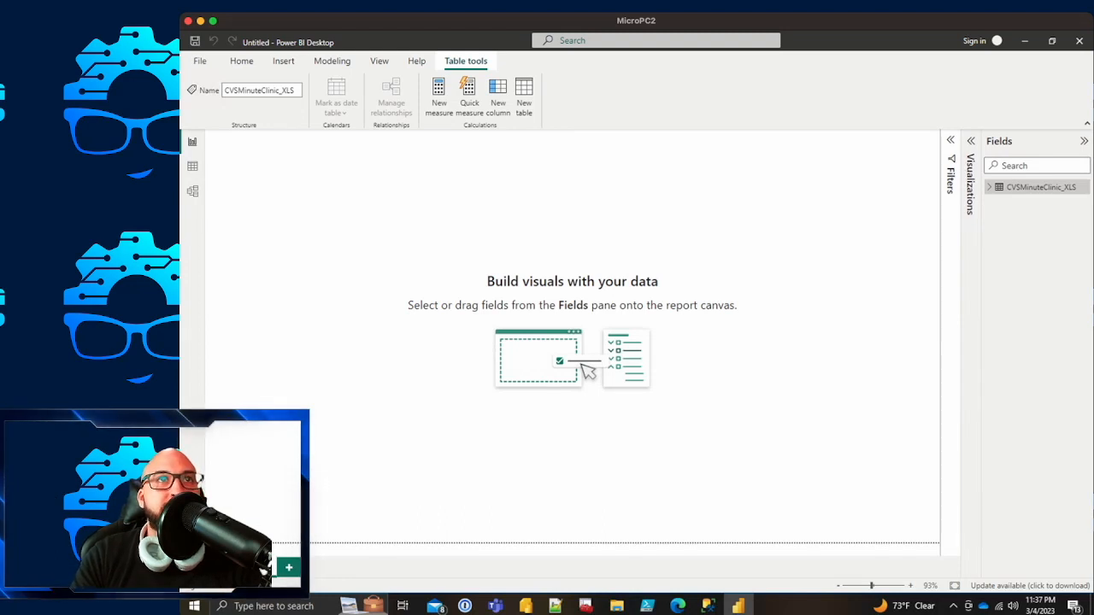
click(572, 256)
Step: Load the text file CVSstore.csv from the CVSStoreData folder with its default import settings
click(296, 107)
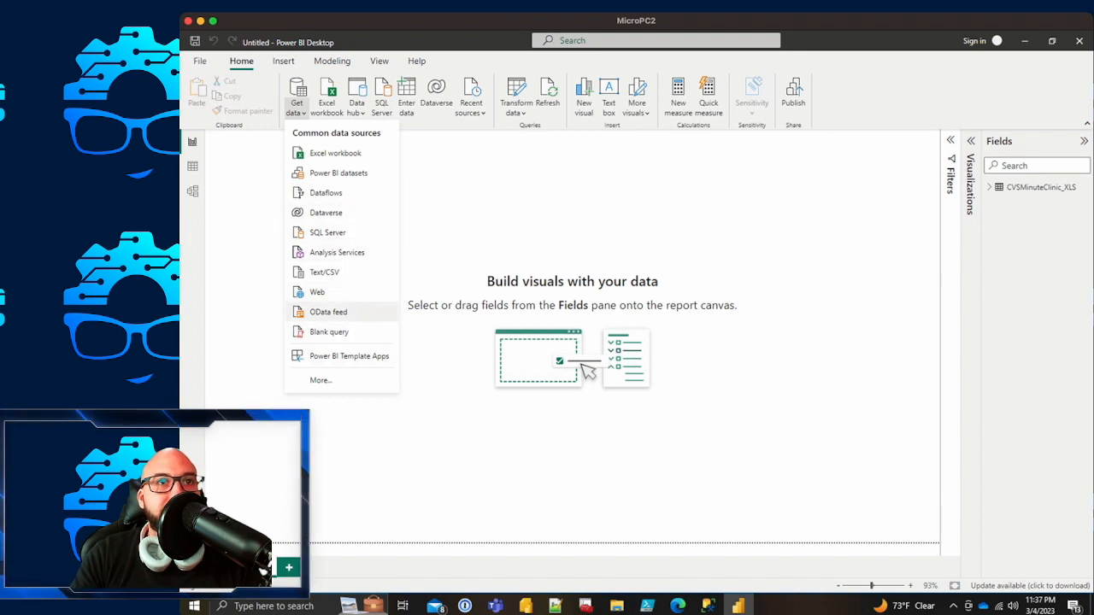
click(324, 272)
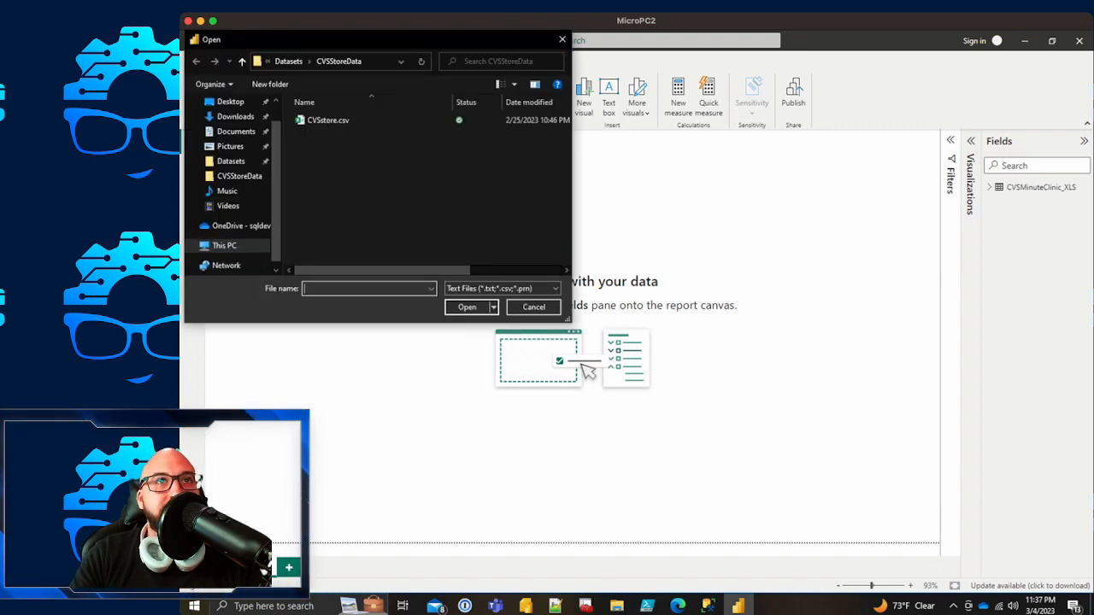
click(328, 120)
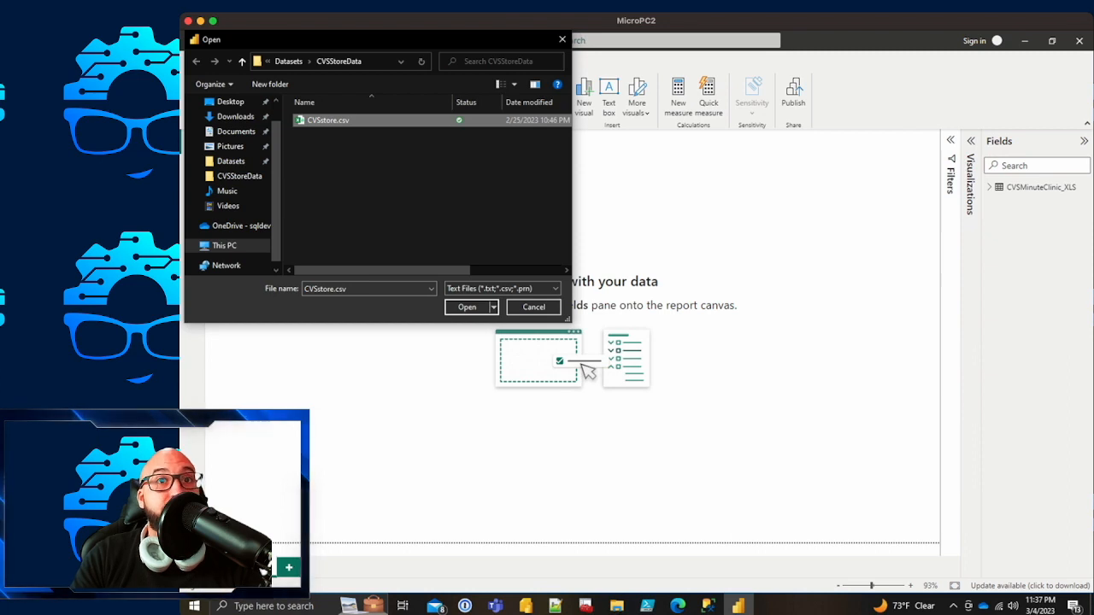
click(467, 308)
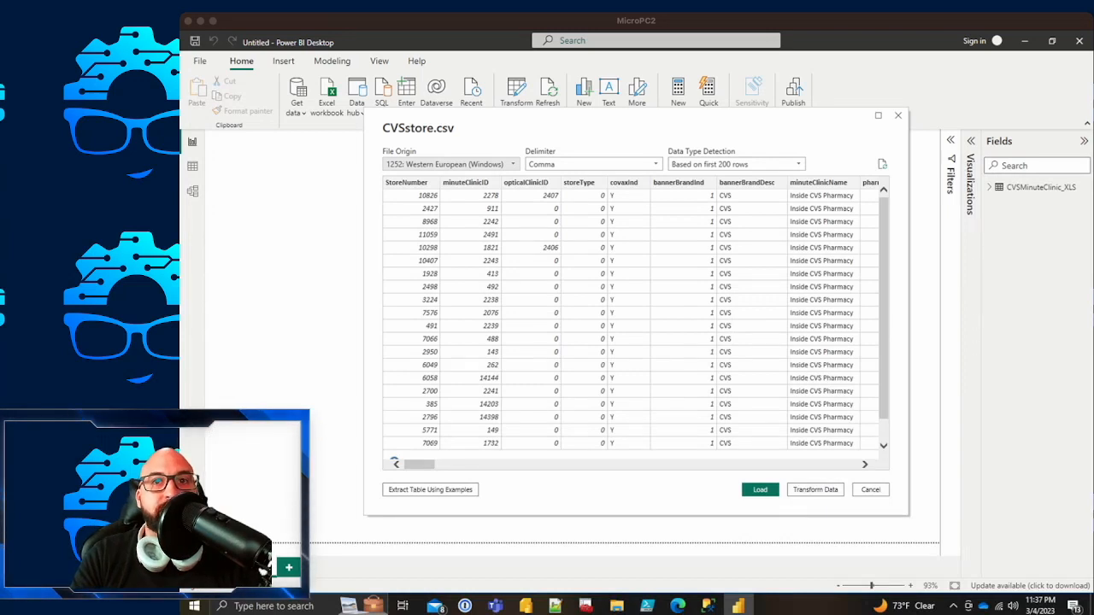
click(760, 489)
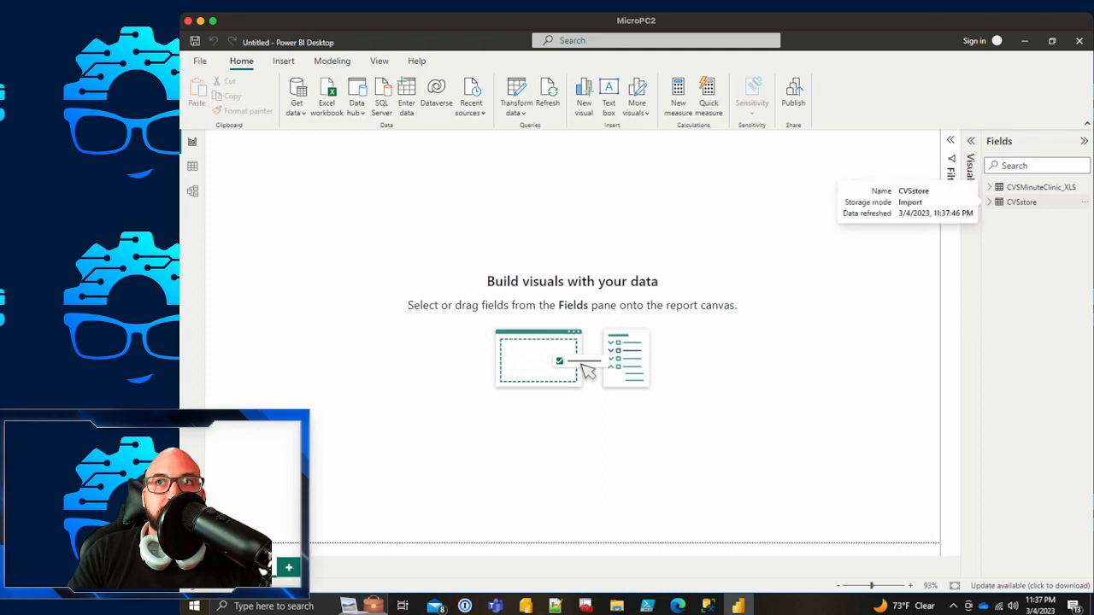
Step: Rename the imported CVSstore table as CVSMinuteClinic_CSV
double_click(1021, 202)
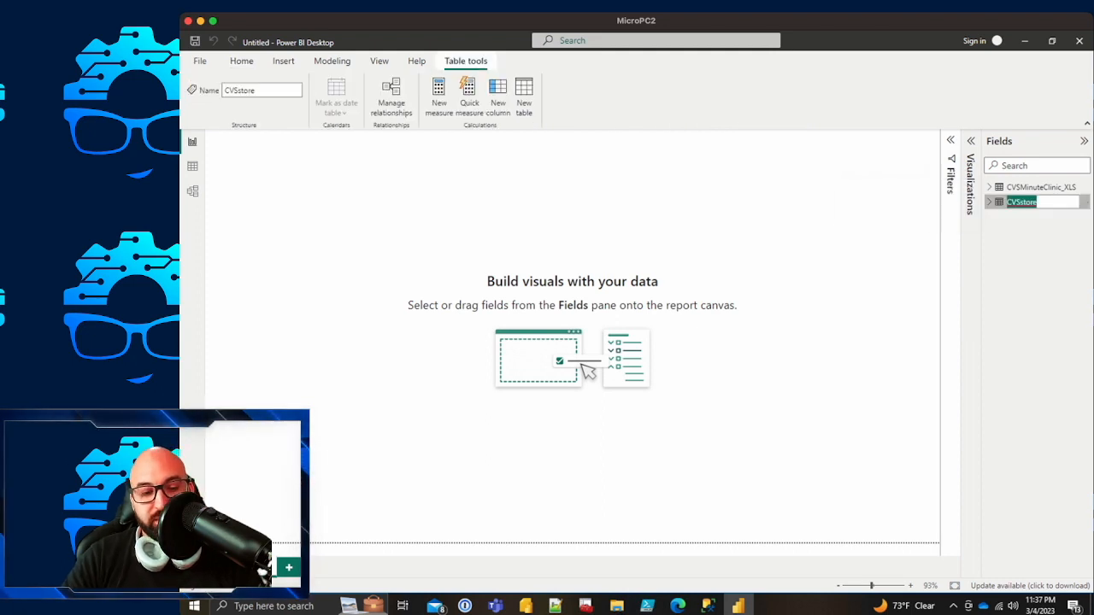
text(CVSMi)
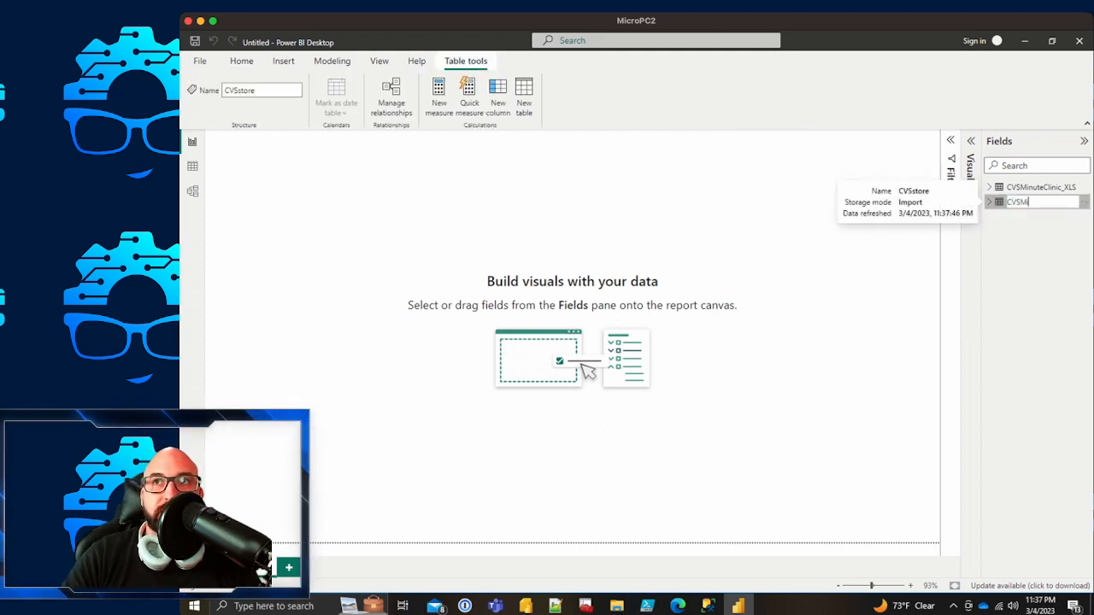
text(nuteClinic_CSV)
key(Return)
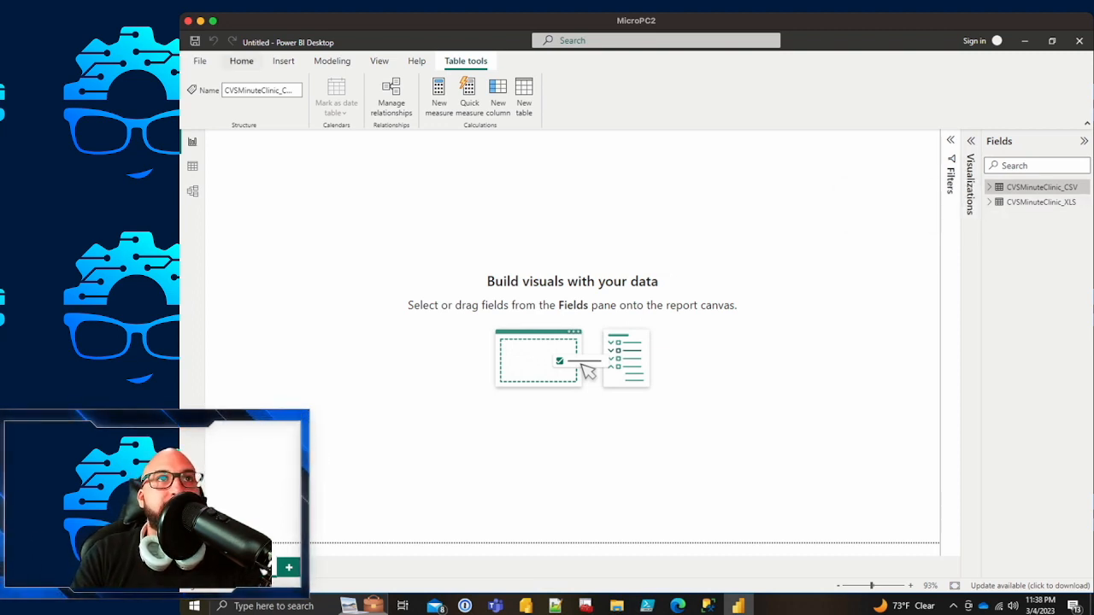
Step: Open a new SQL Server database connection as another data source for the report
click(241, 61)
click(297, 107)
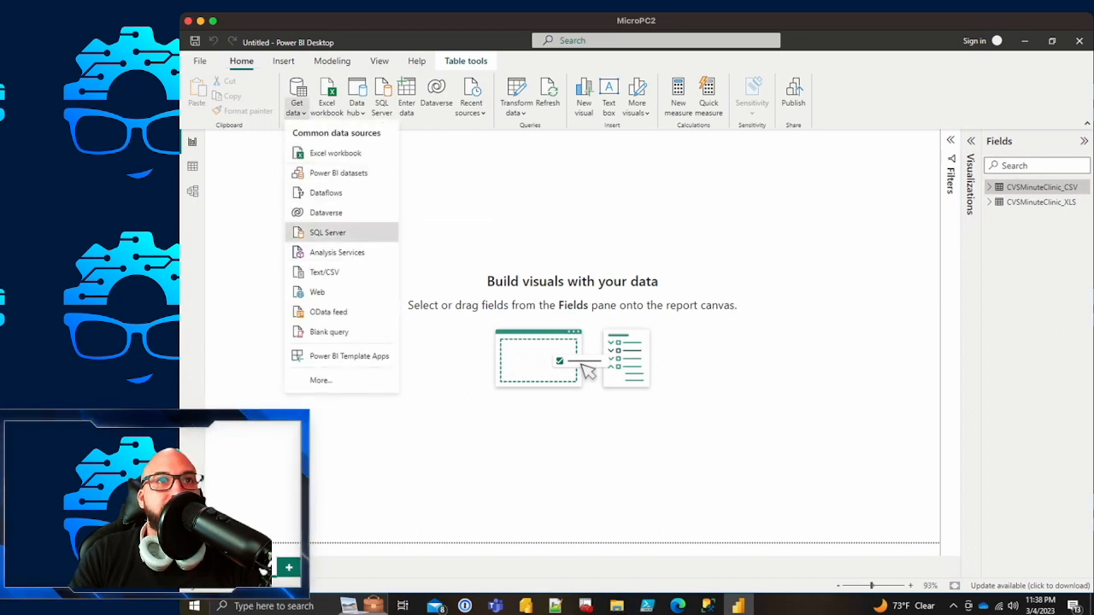
click(327, 232)
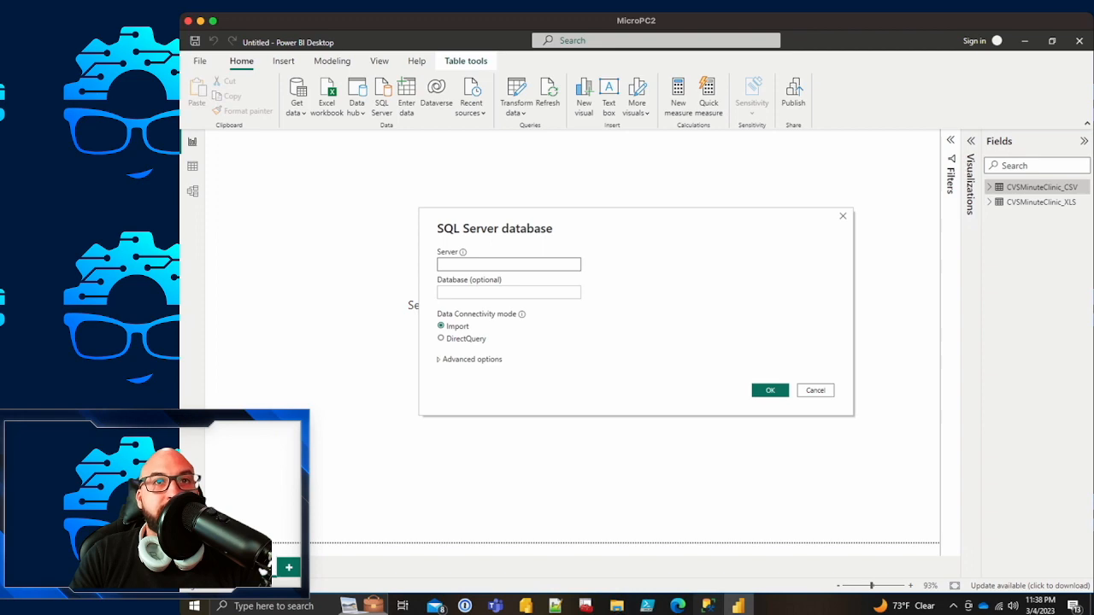
Step: Switch to SQL Server Management Studio and copy the server's name from its Server Properties
click(708, 606)
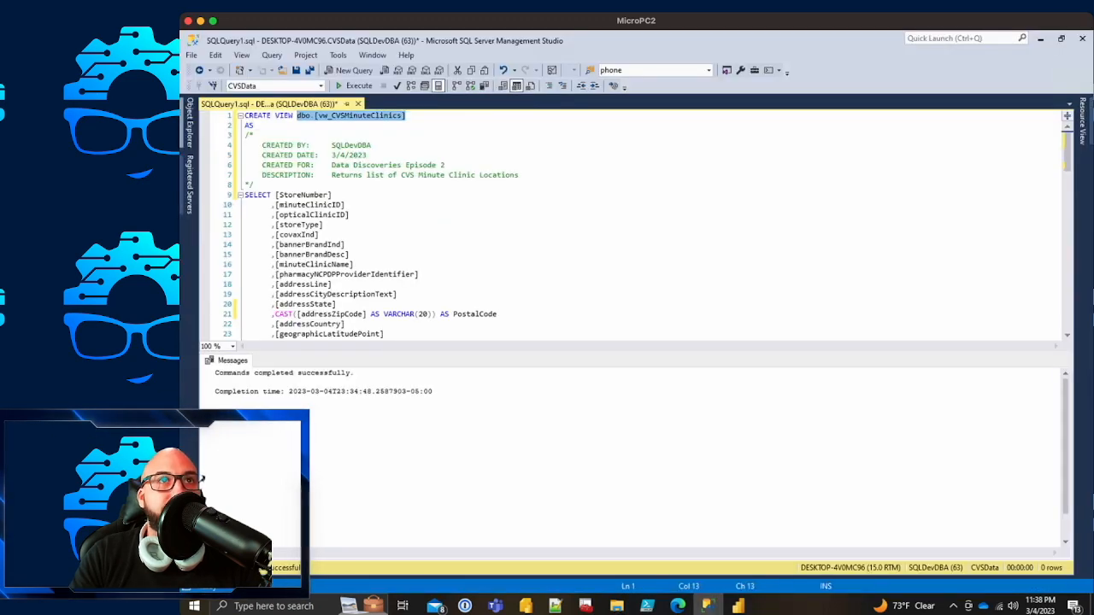
click(190, 120)
right_click(289, 135)
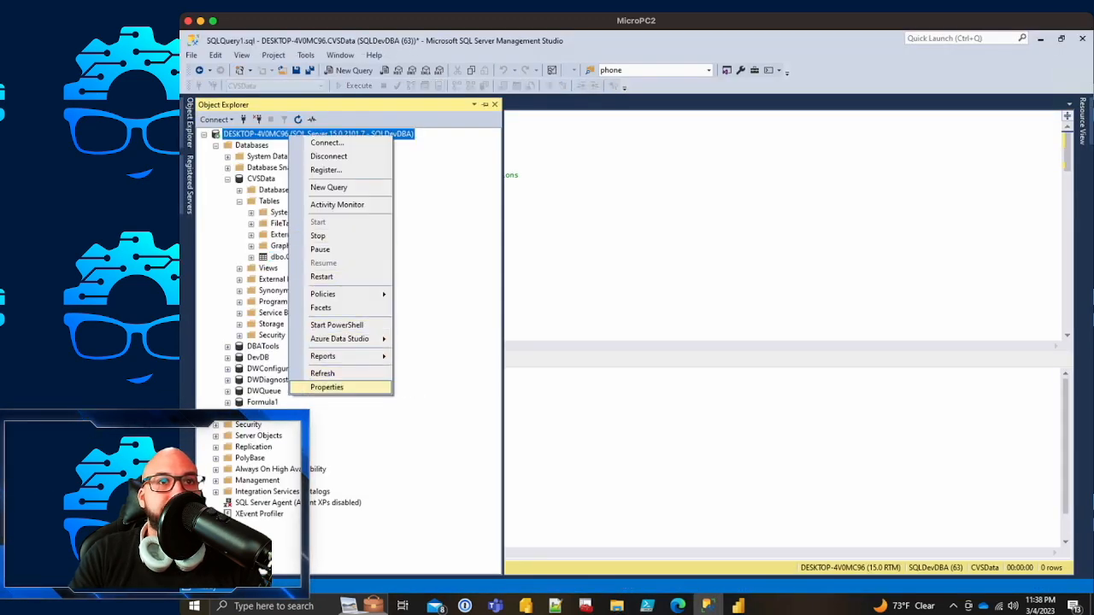
click(326, 387)
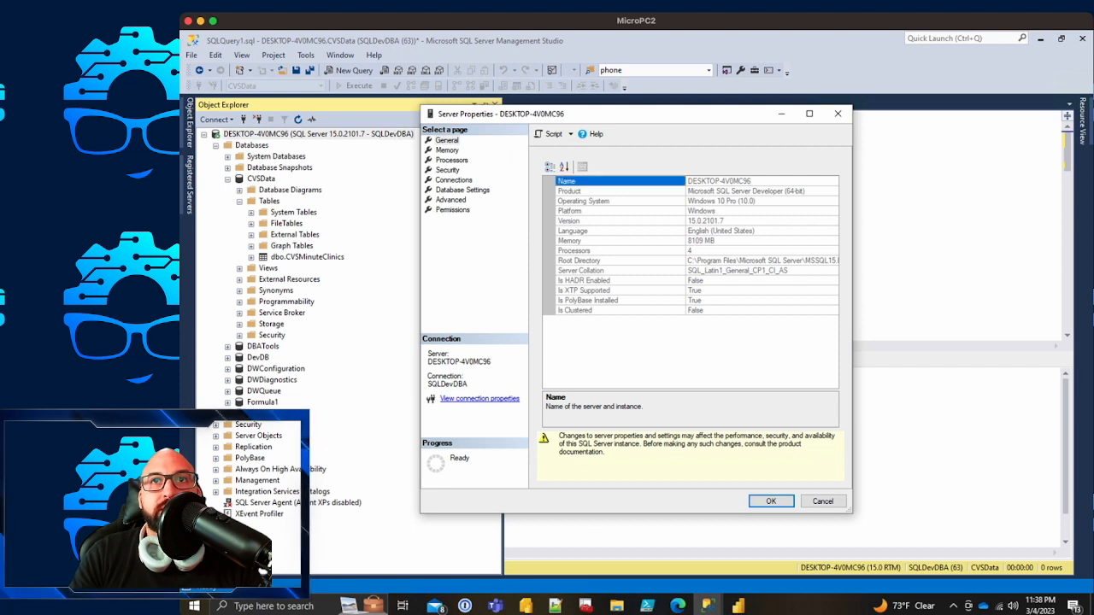
double_click(719, 180)
key(ctrl+c)
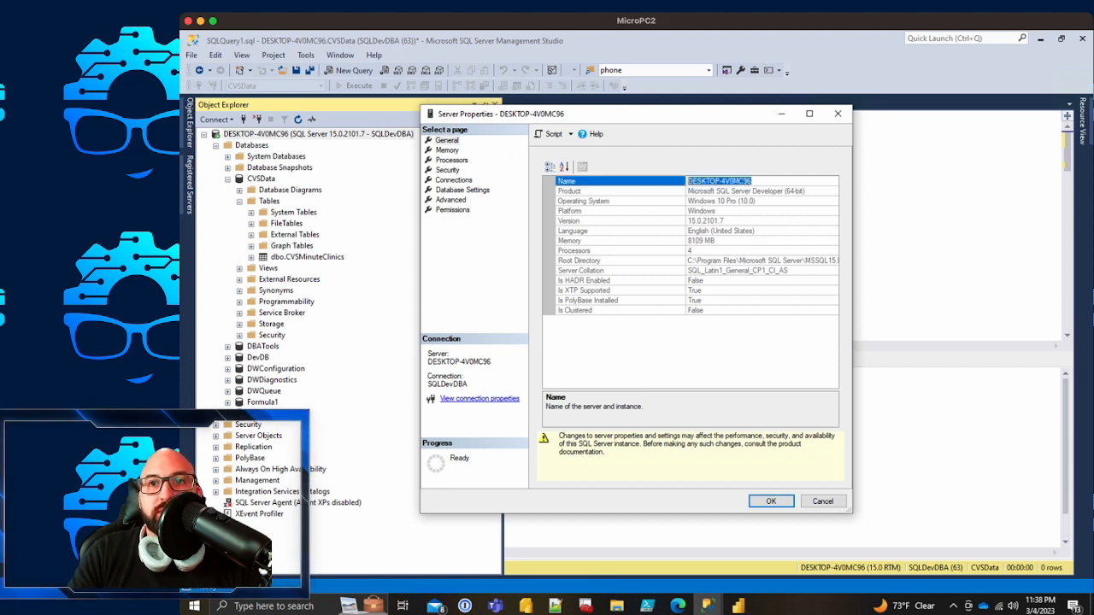
key(Escape)
Step: Return to Power BI Desktop, connect to server DESKTOP-4V0MC96 in Import mode without naming a database, and expand the CVSData database
key(alt+Tab)
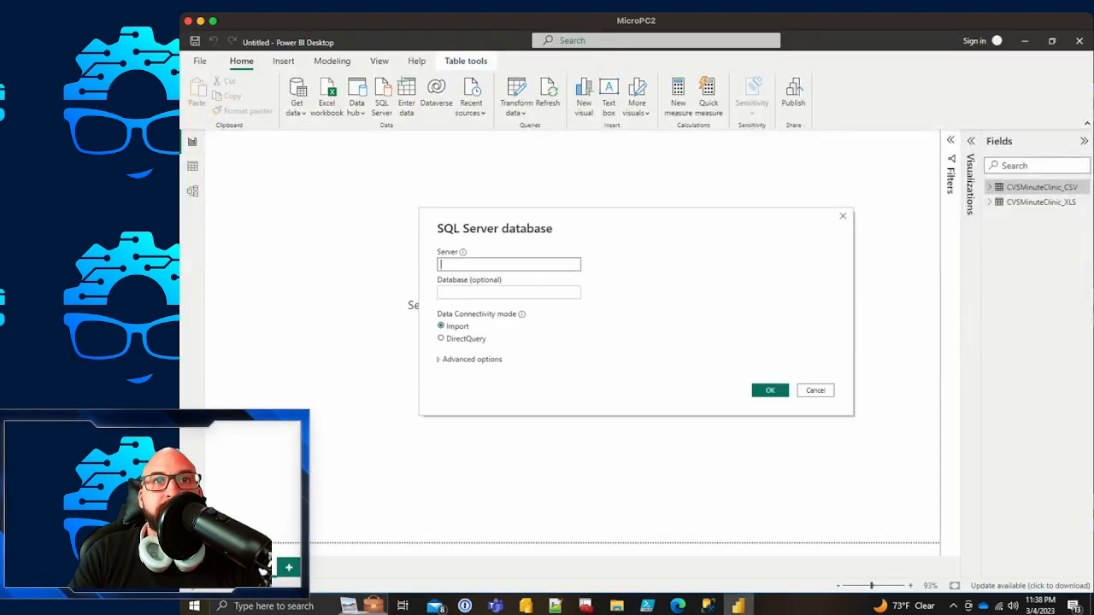
key(ctrl+v)
key(Tab)
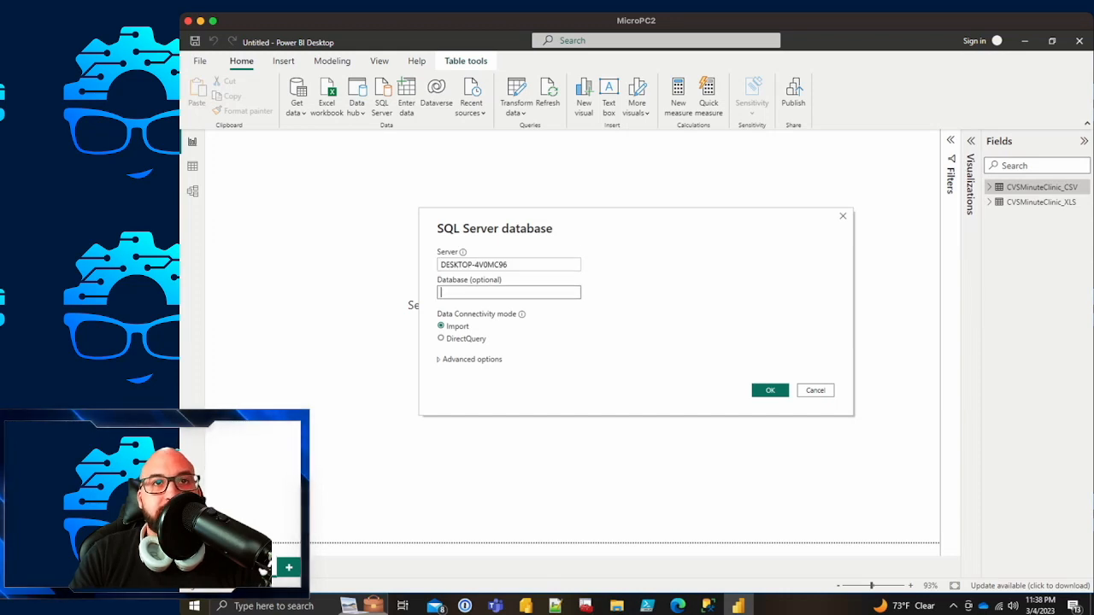
click(462, 338)
click(453, 326)
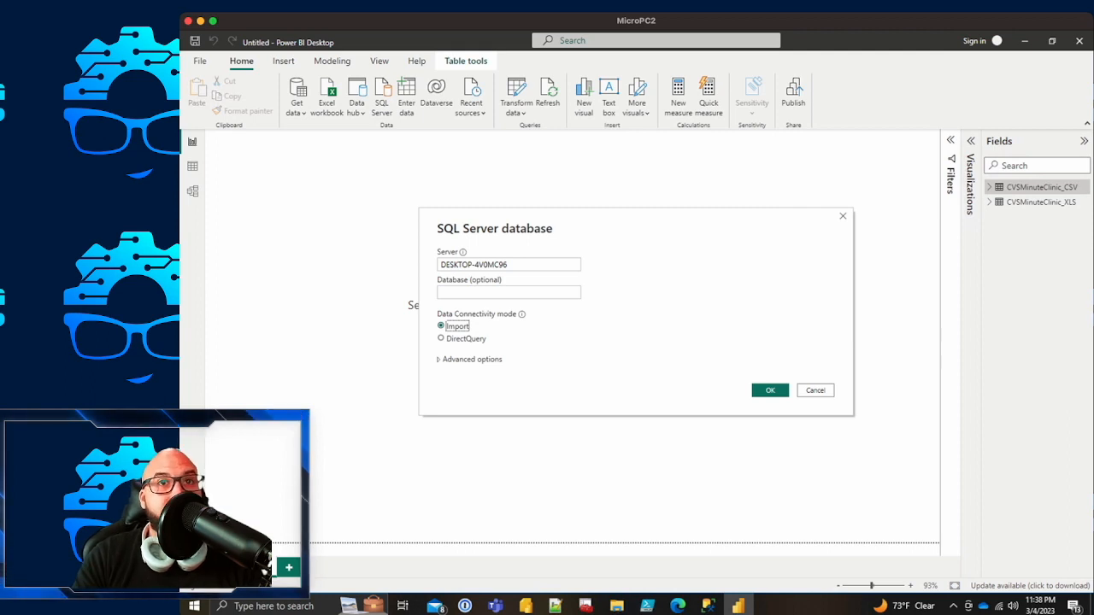
click(508, 292)
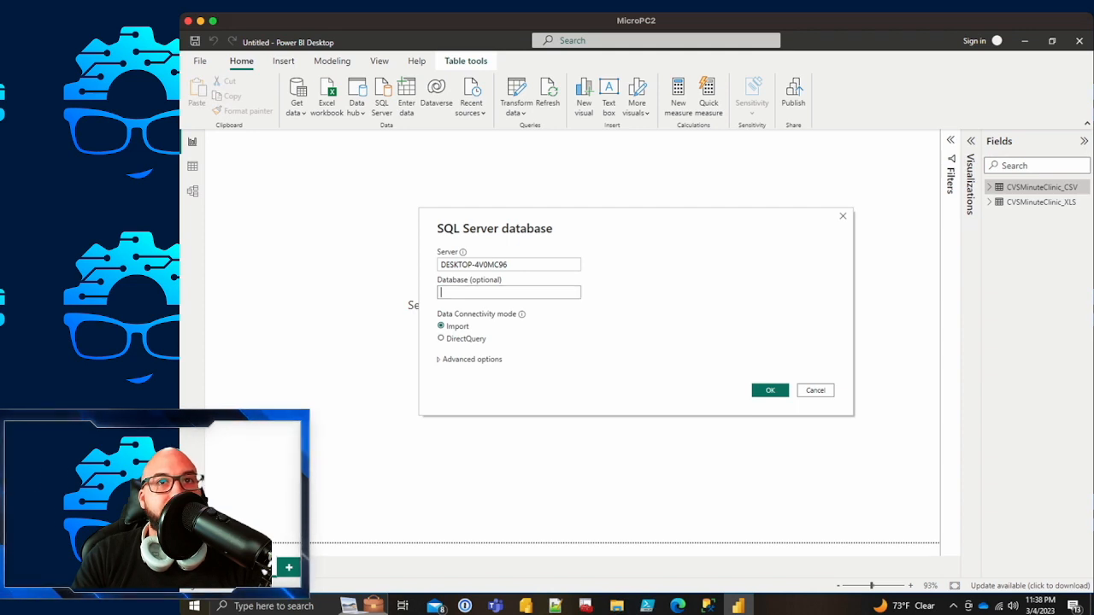
click(770, 390)
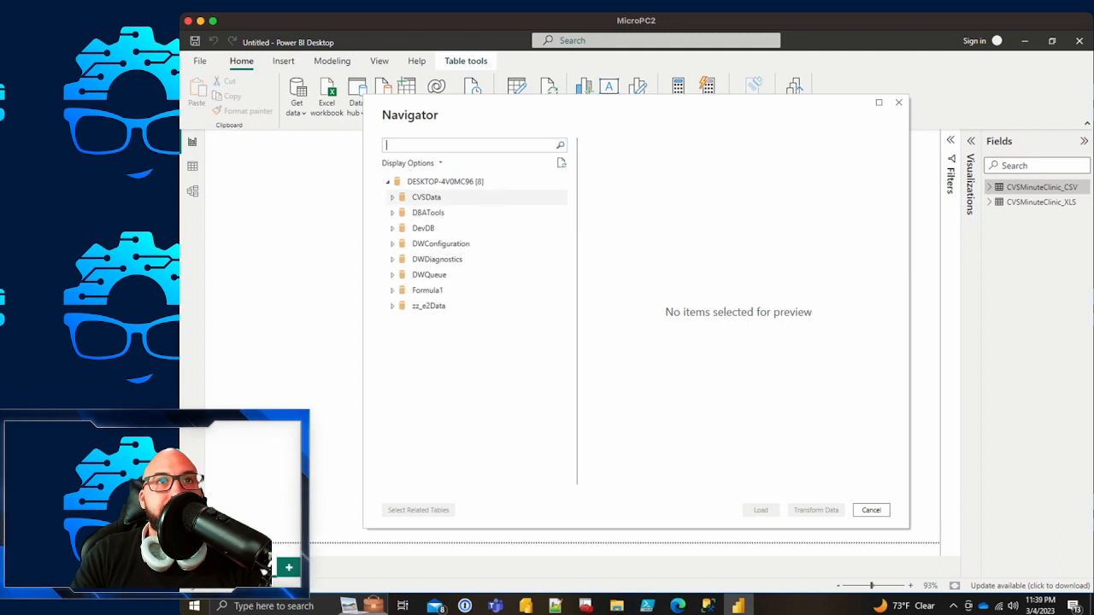
double_click(423, 197)
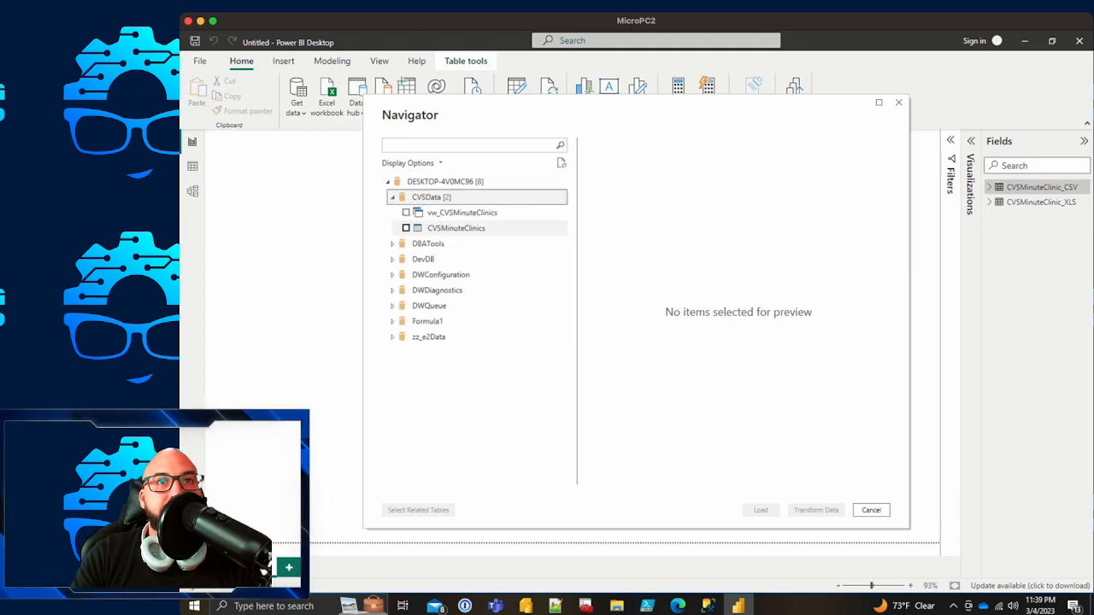
Step: Load the vw_CVSMinuteClinics view from the CVSData database, then expand its field list and widen the pane to read the full field names
click(406, 213)
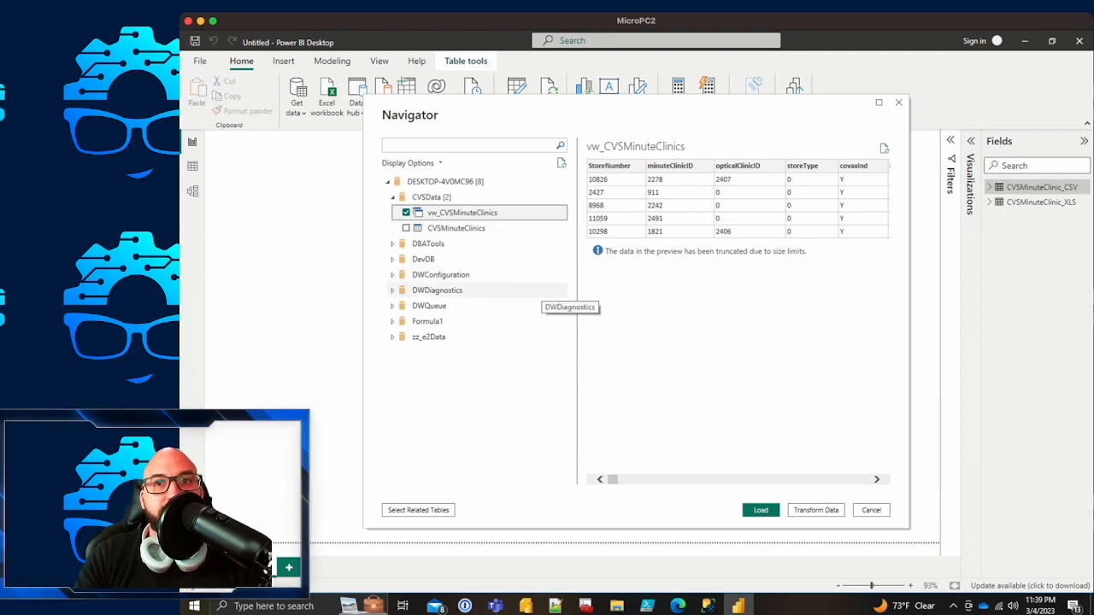
click(761, 509)
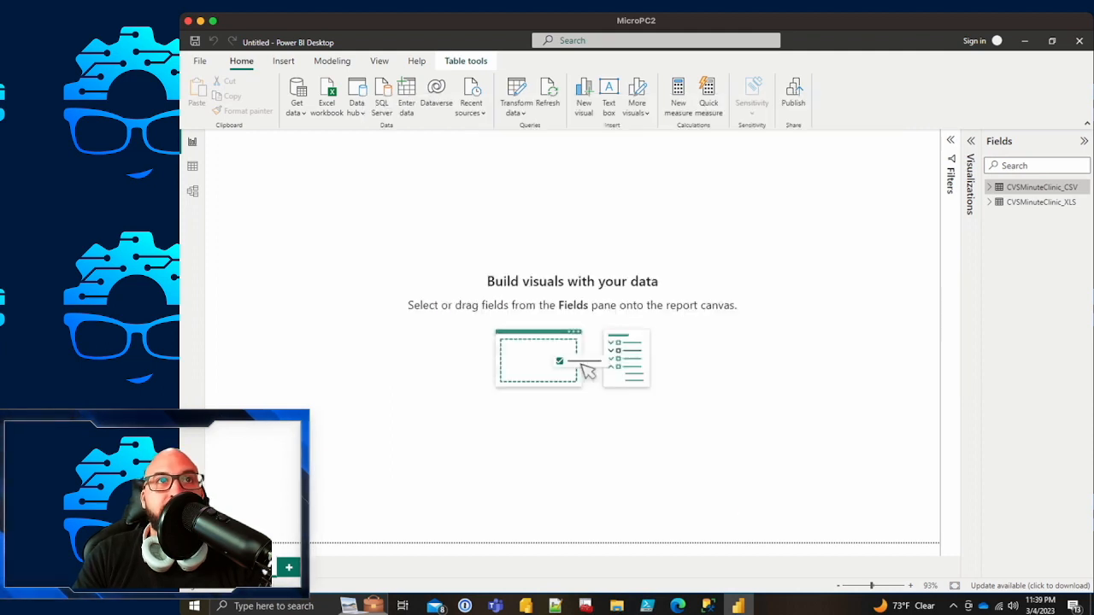
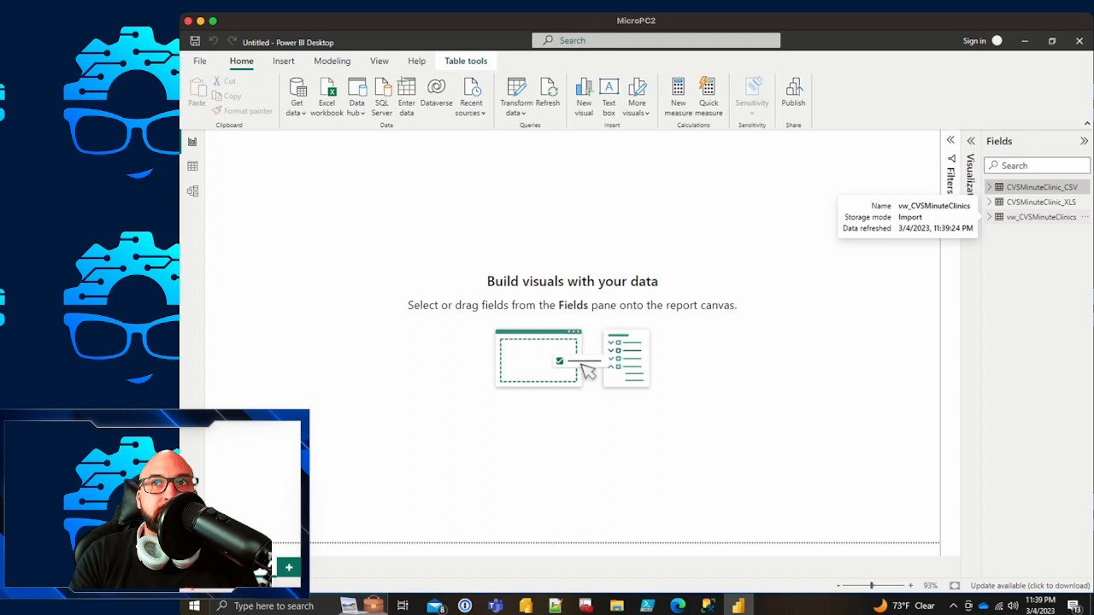
click(990, 217)
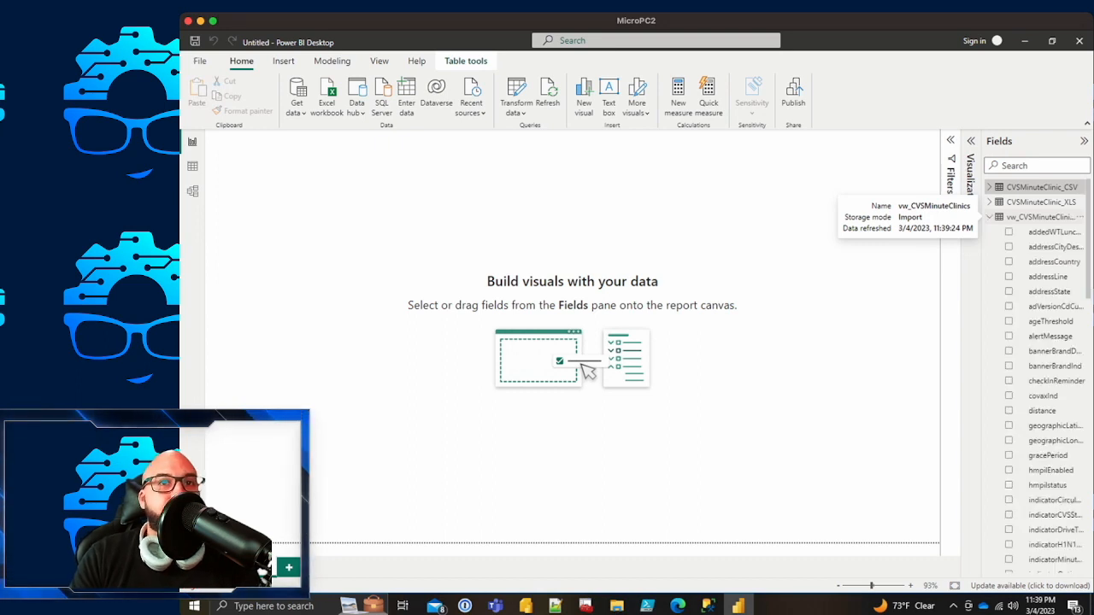
drag(981, 247, 936, 246)
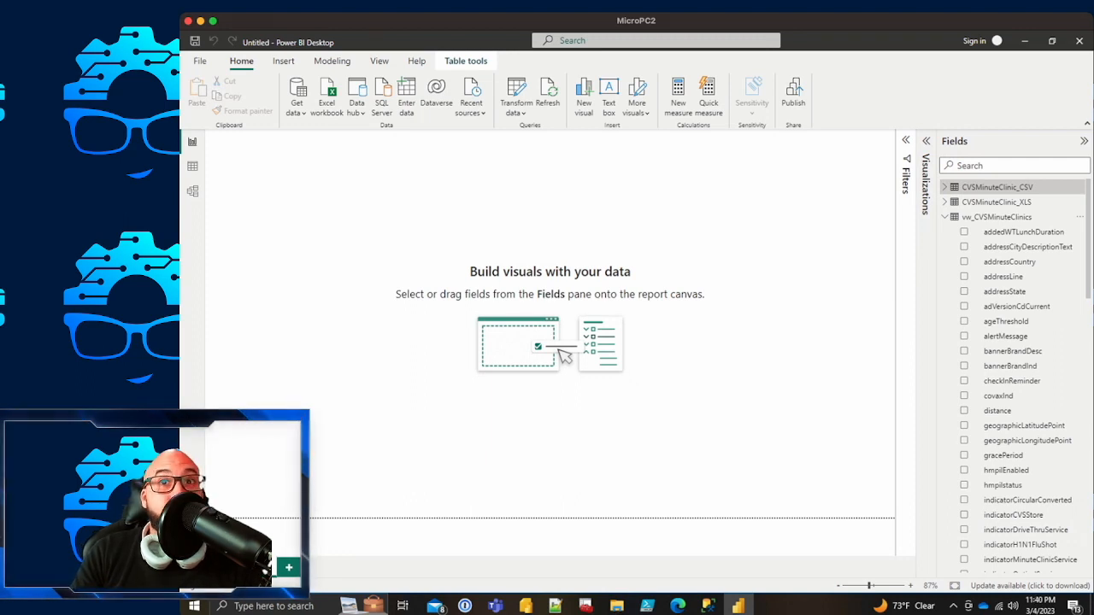
Step: Add an empty table visual to the report page, move it down, enlarge it across most of the page, and collapse the filters
click(926, 141)
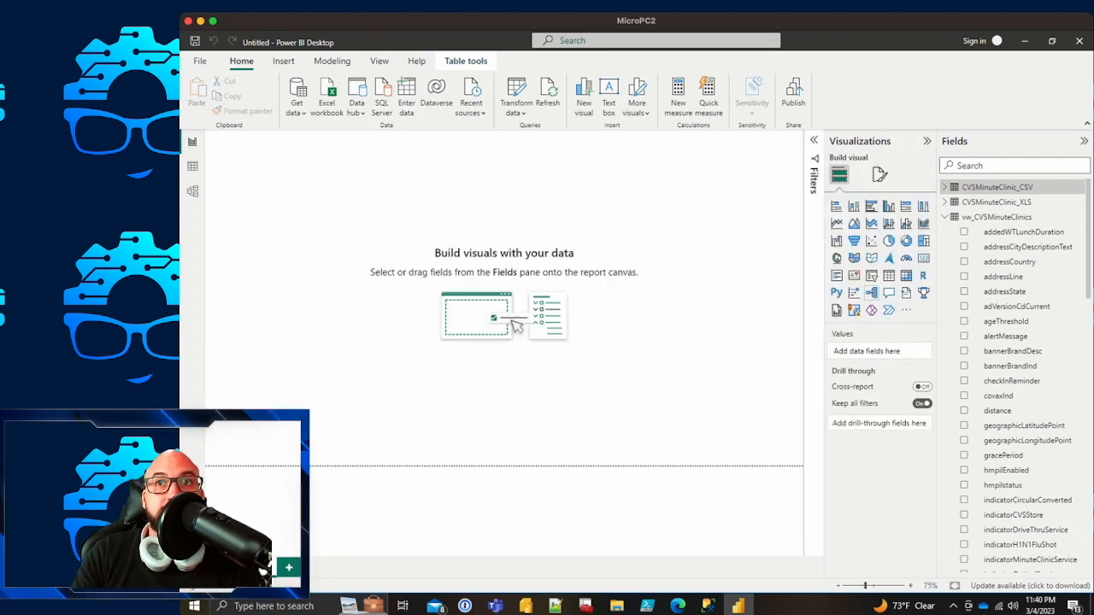
click(888, 276)
drag(262, 187, 268, 289)
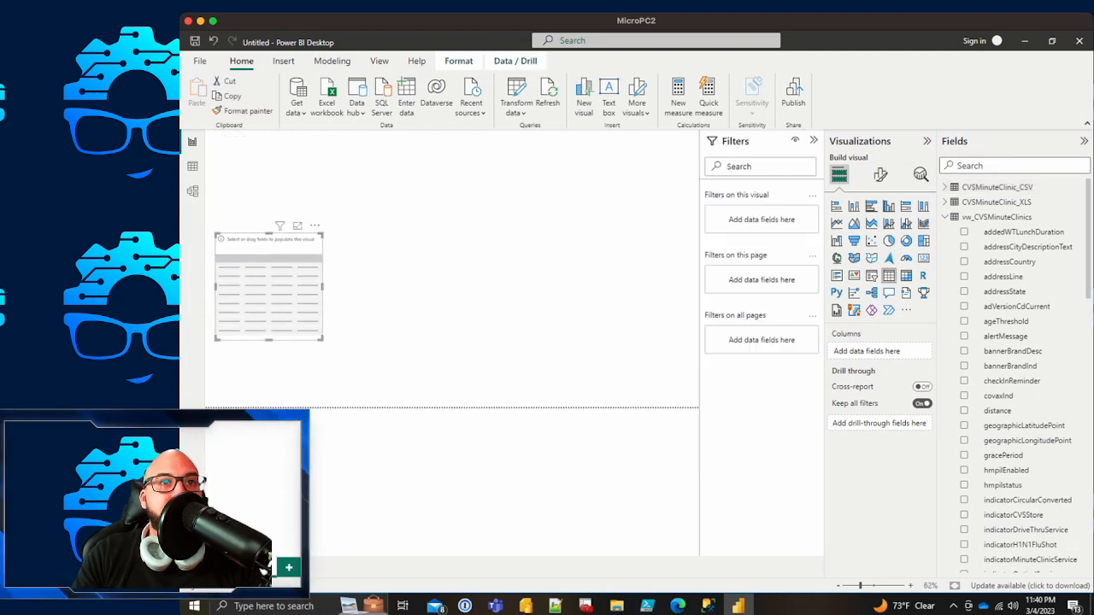
drag(322, 338, 643, 392)
click(813, 140)
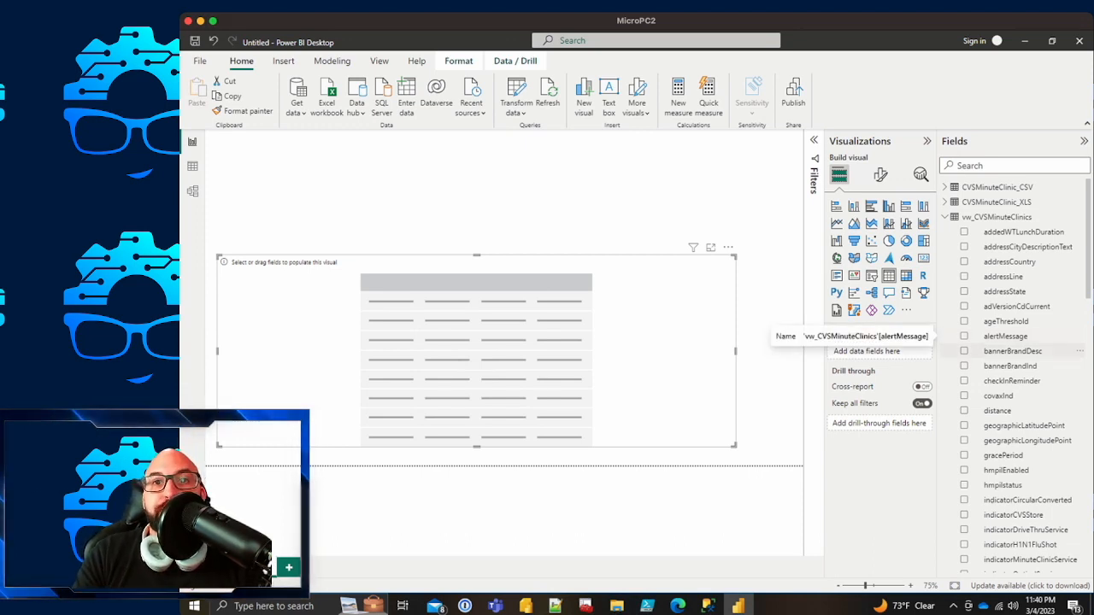
Step: Switch to SQL Server Management Studio and query the top 1000 rows of the dbo.CVSMinuteClinics table in CVSData
mouse_move(707, 604)
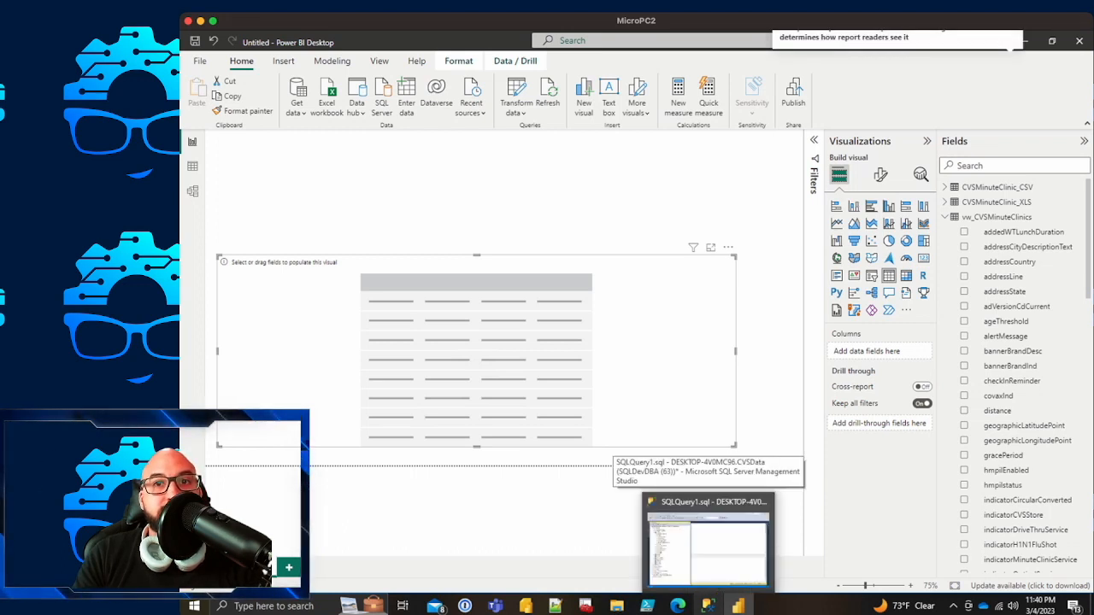
click(707, 605)
click(615, 304)
click(512, 215)
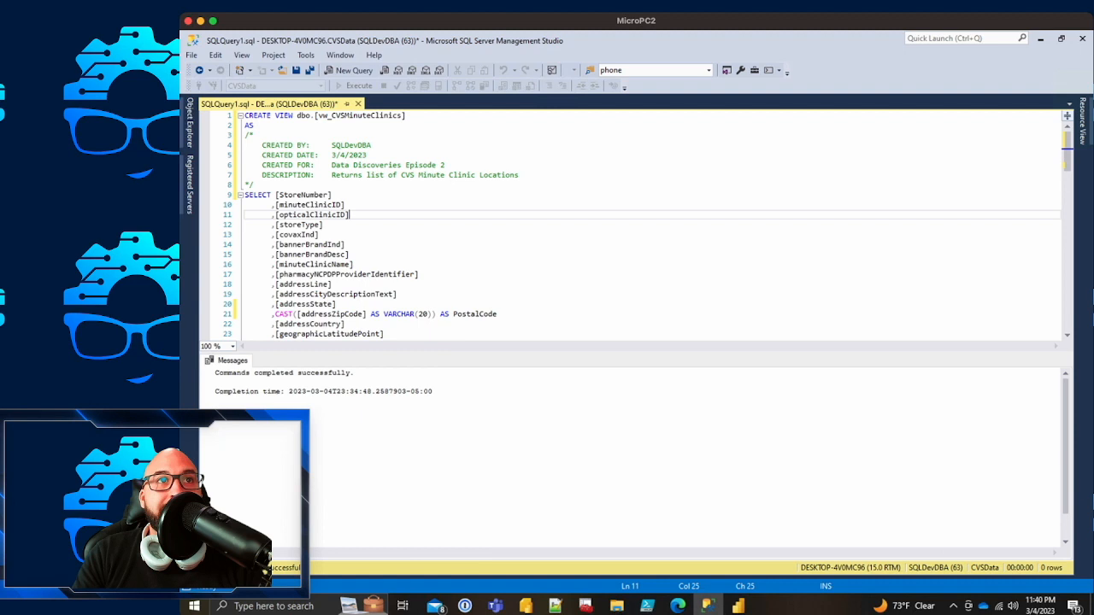
click(190, 123)
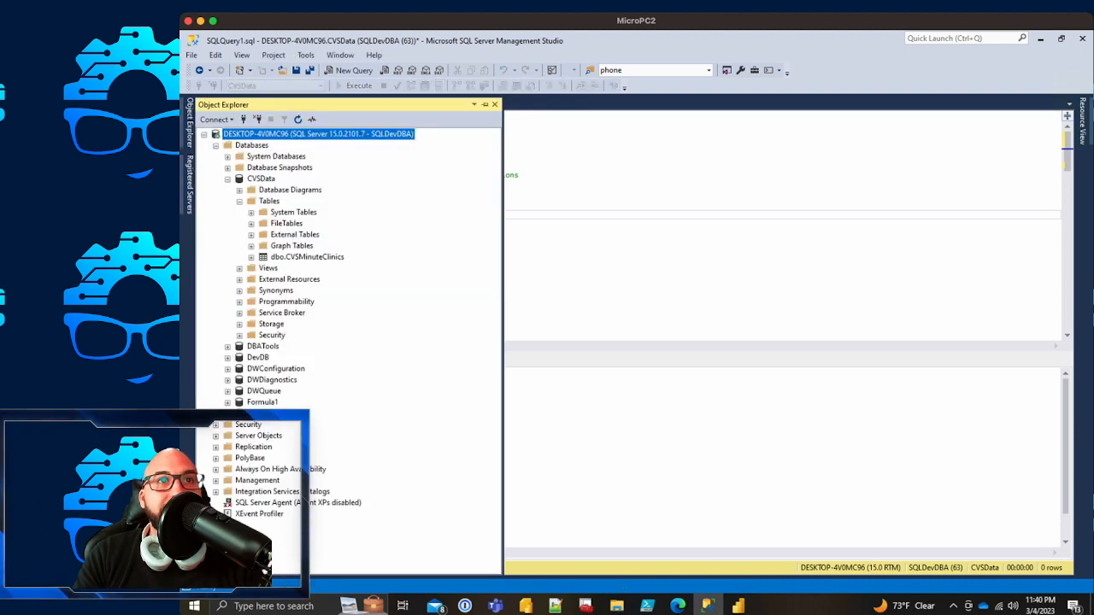
right_click(320, 256)
click(363, 291)
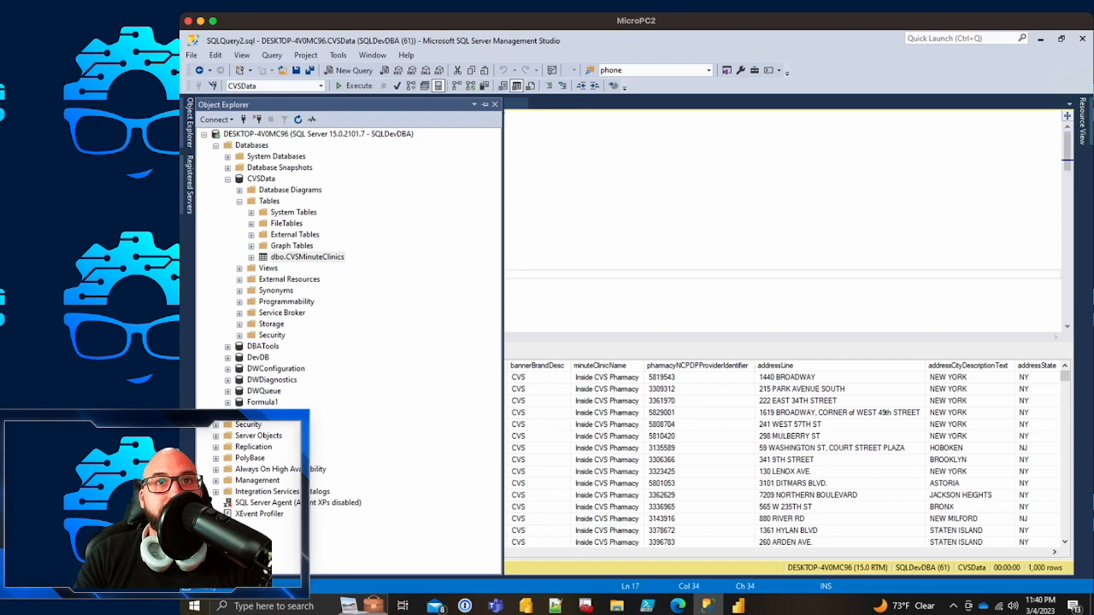
click(598, 274)
click(350, 145)
Step: Below the generated query, start a second SELECT statement reusing its FROM [CVSData].[dbo].[CVSMinuteClinics] clause
scroll(633, 218, down, 20)
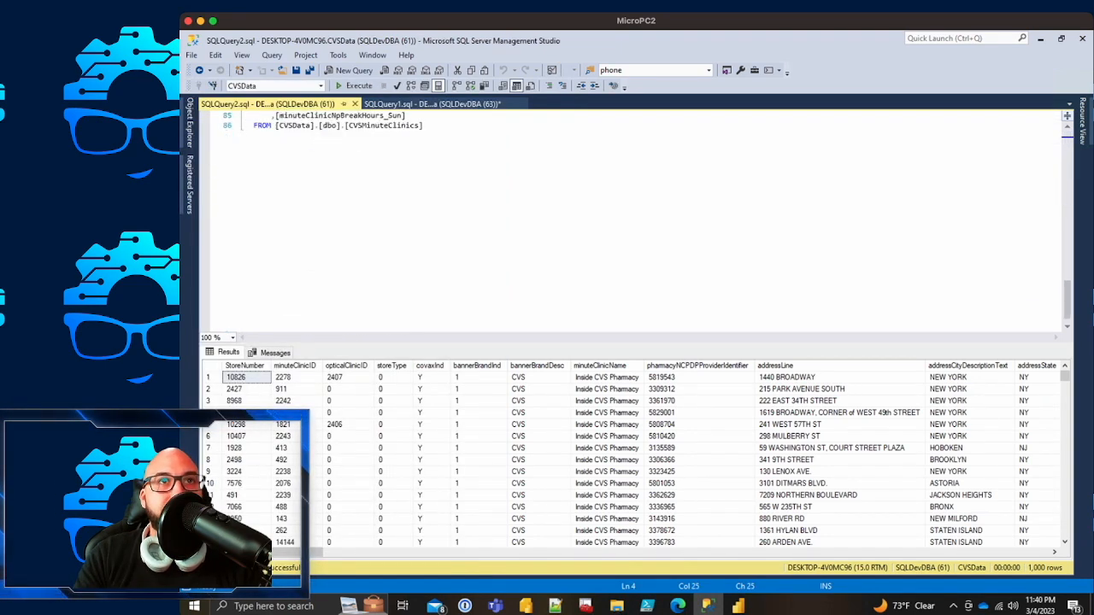
scroll(632, 217, up, 3)
click(425, 245)
key(shift+Up)
key(ctrl+c)
key(shift+Down)
key(Return)
key(Return)
key(Return)
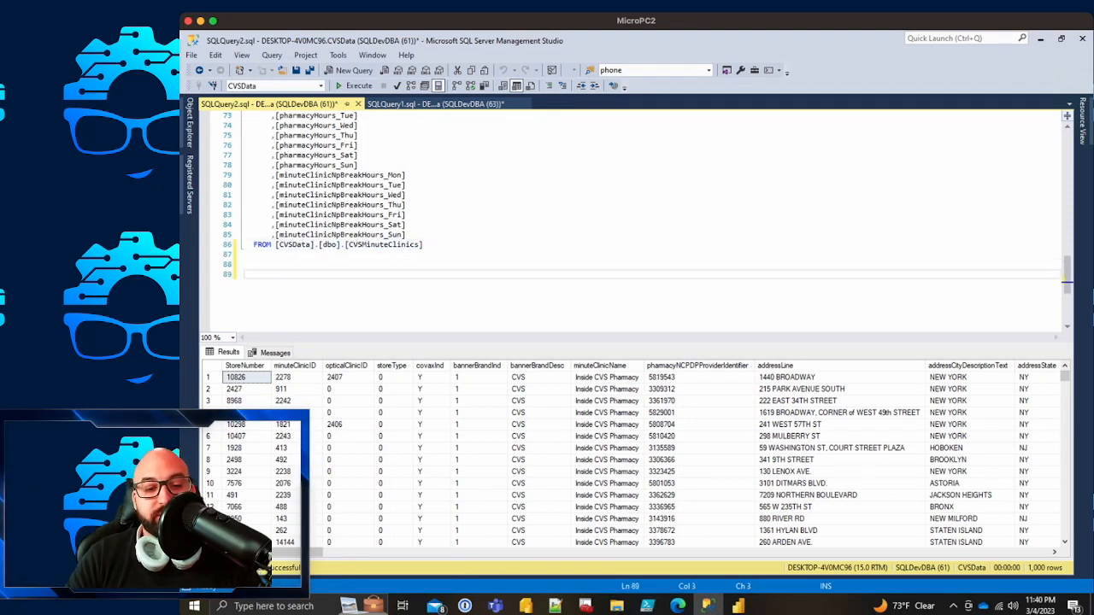
key(ctrl+v)
key(Up)
text(SELE)
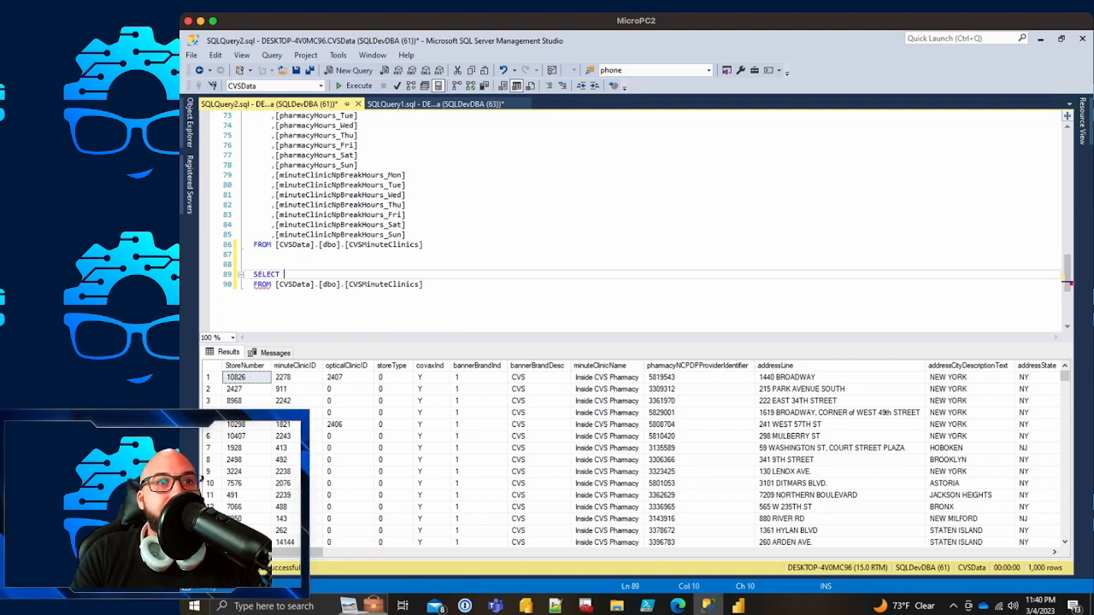
Step: Check the StoreNumber and minuteClinicID result columns, then add COUNT(DISTINCT StoreNumber) to the new SELECT
click(245, 366)
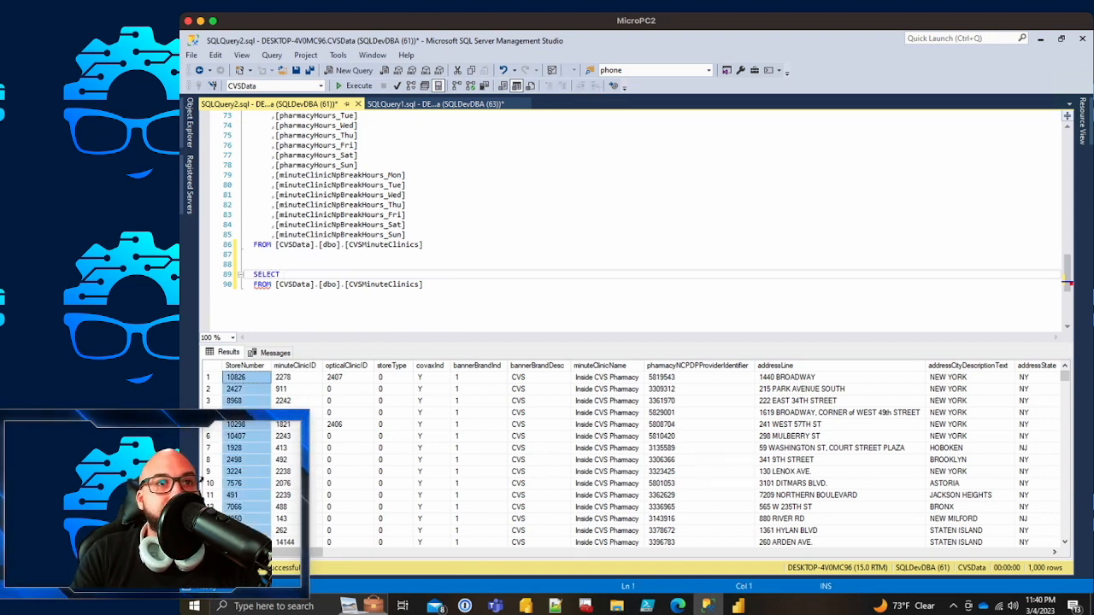
click(294, 366)
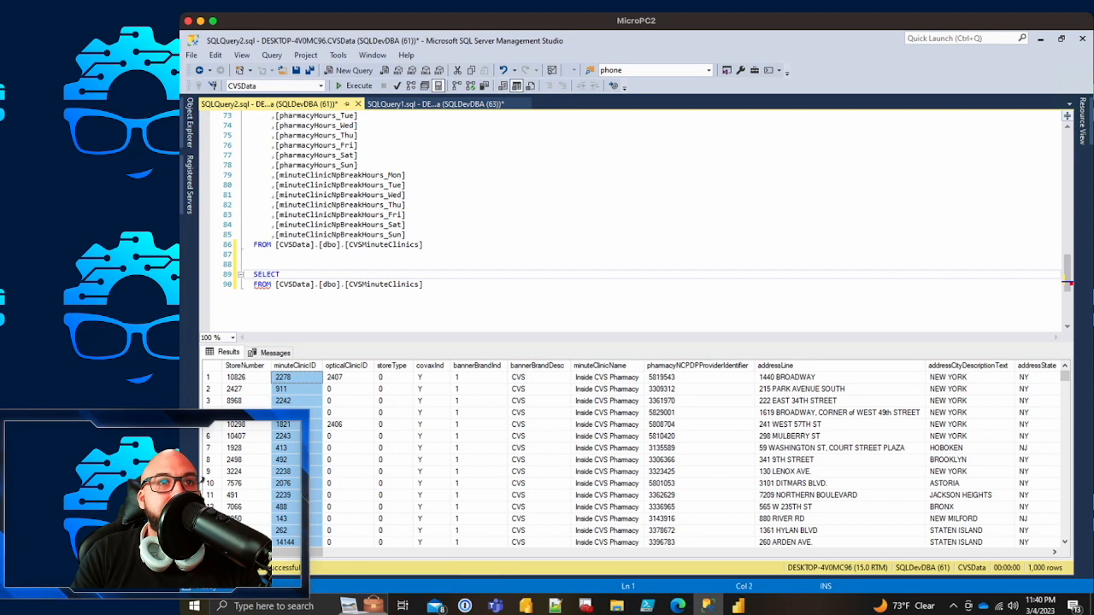
click(285, 274)
text(COUNT(DISTINC)
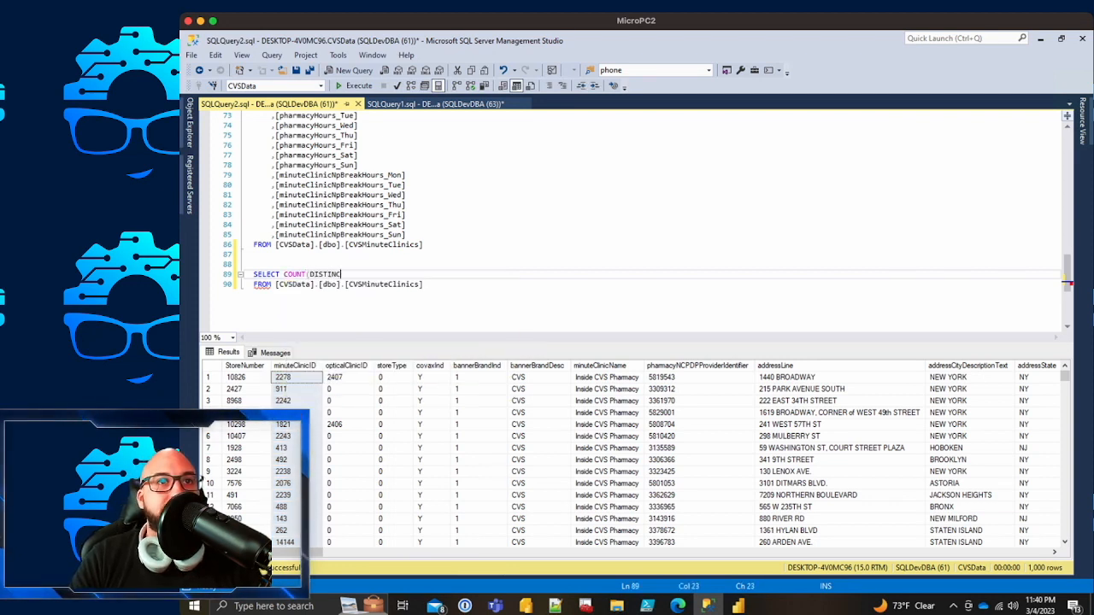
text(T Store)
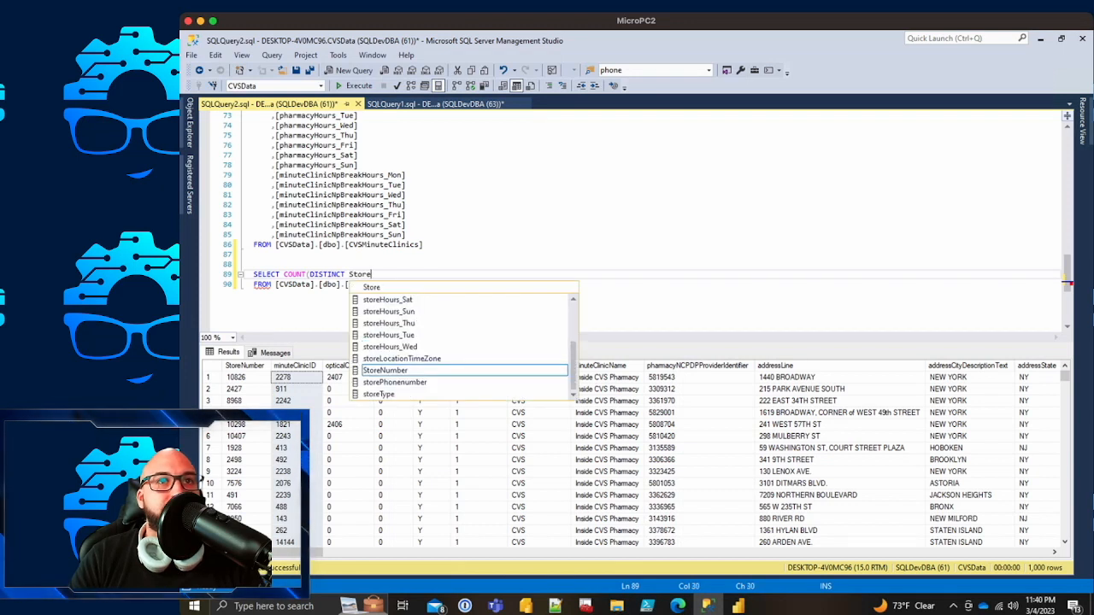
text(Number), )
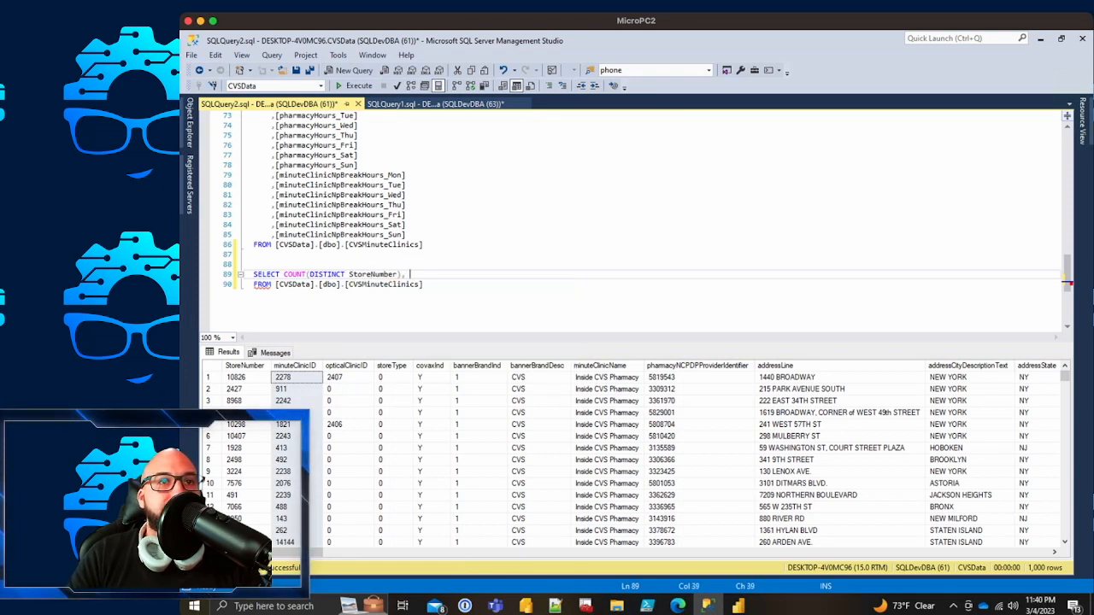
Step: Add a second column to the SELECT, COUNT(DISTINCT MinuteClinicID) AS UniqueMinuteClinicID
text(COUNT(DIS)
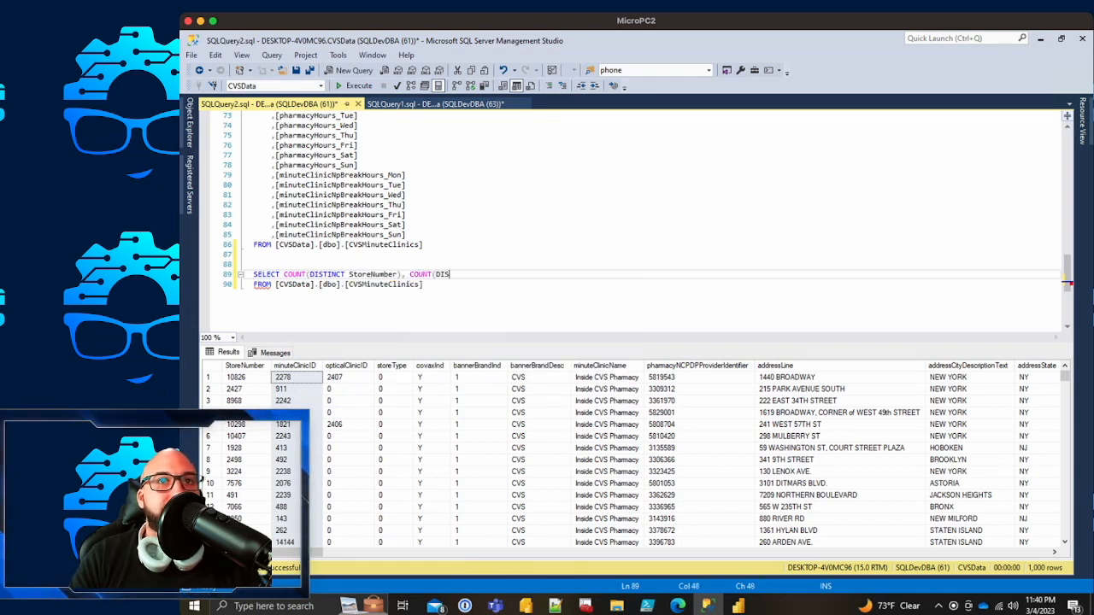
text(TINCT )
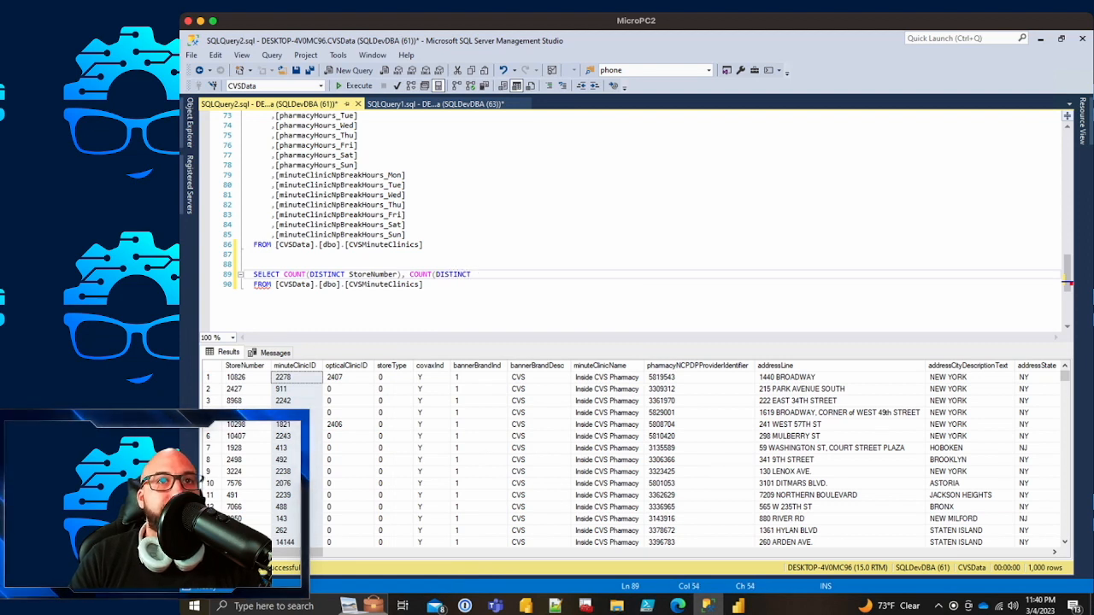
text(MinuteClinicID) AS)
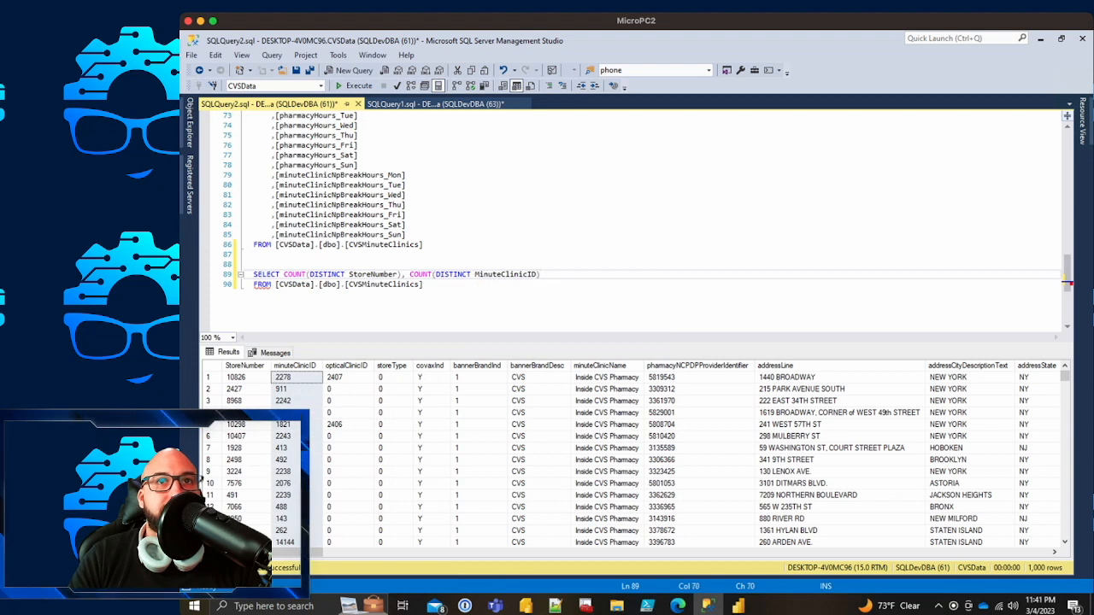
text( UniqueMinuteClini)
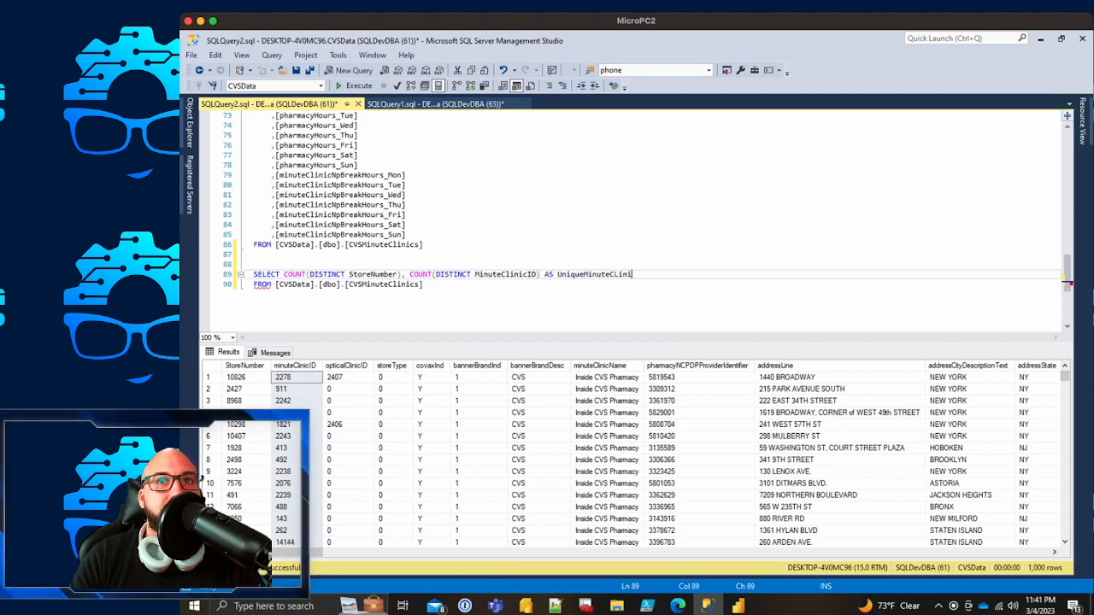
key(BackSpace)
key(BackSpace)
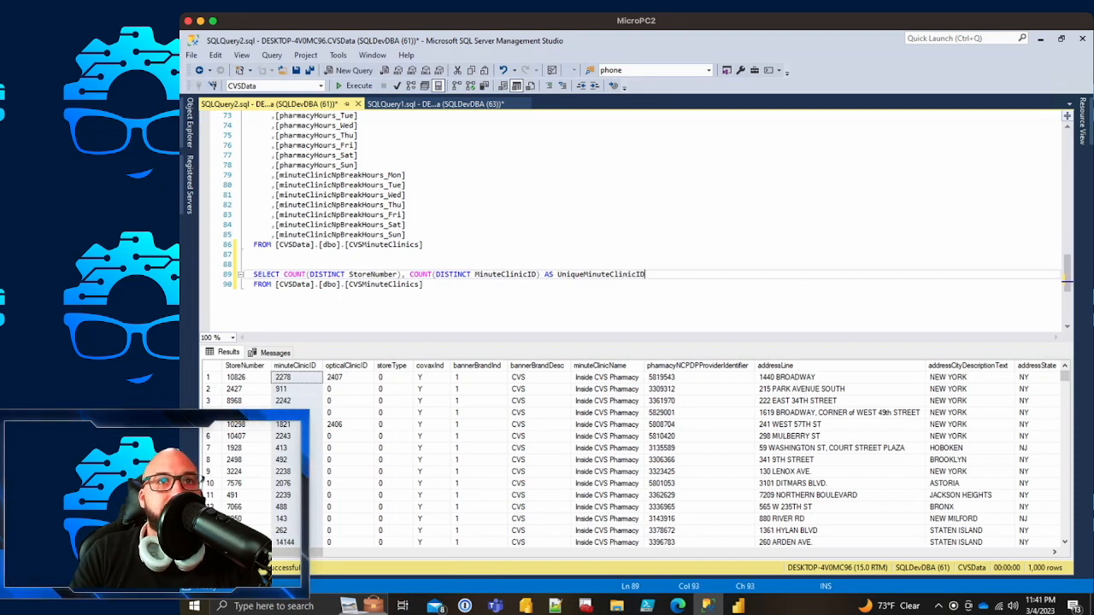
Step: Put the MinuteClinicID count on its own line and alias the store number count as UniqueStoreNumber
click(400, 274)
key(Return)
click(400, 274)
text(AS Unique)
text(StoreNumber)
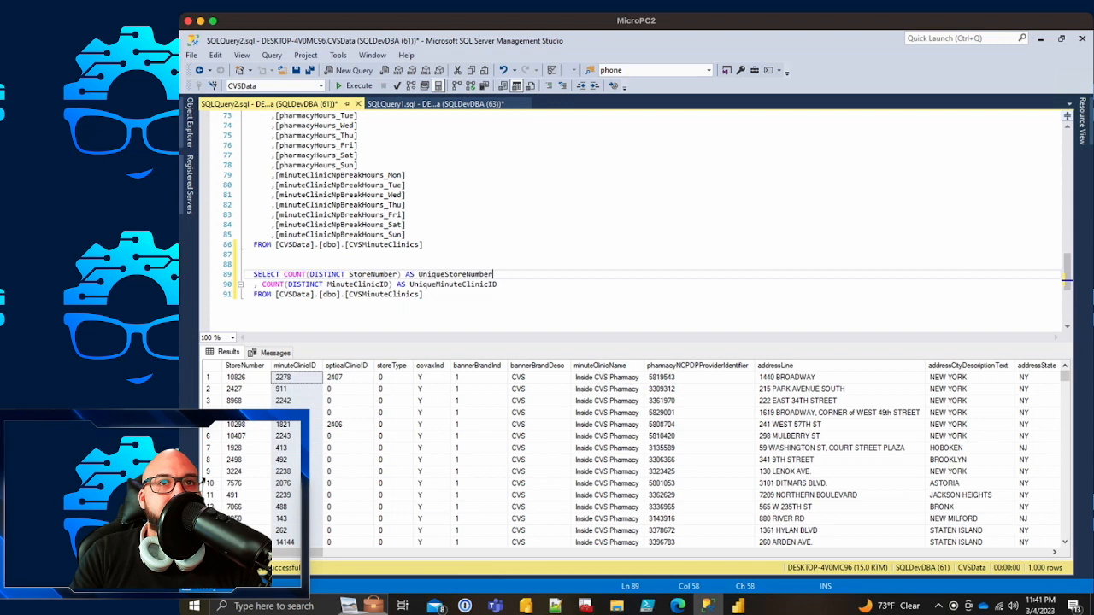
Step: Run only the query counting distinct StoreNumber and MinuteClinicID values, and compare the two counts
drag(424, 295, 245, 274)
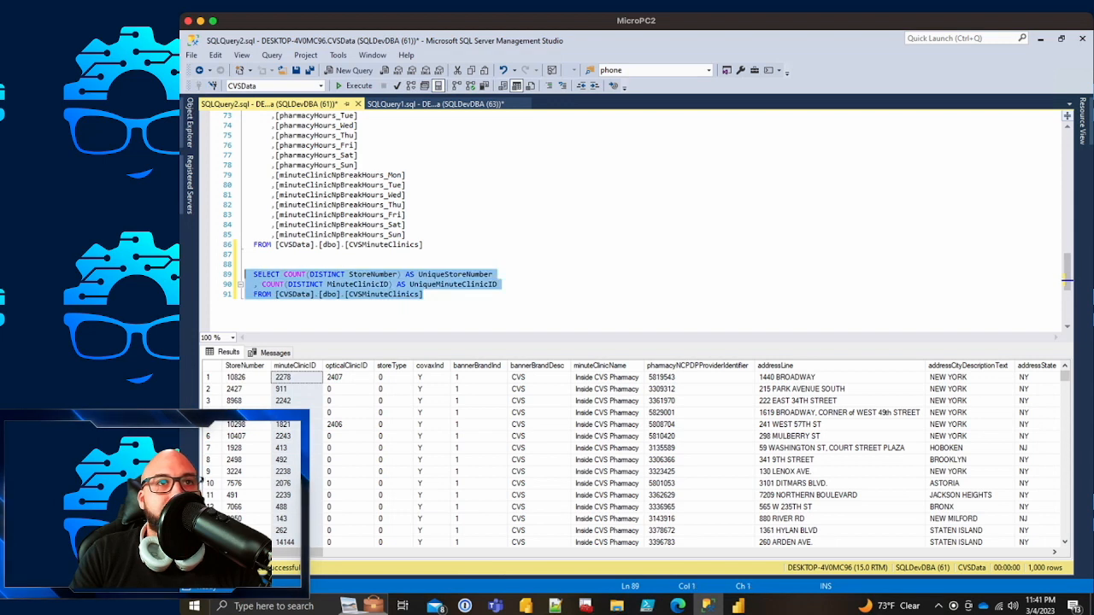
key(F5)
drag(325, 377, 256, 377)
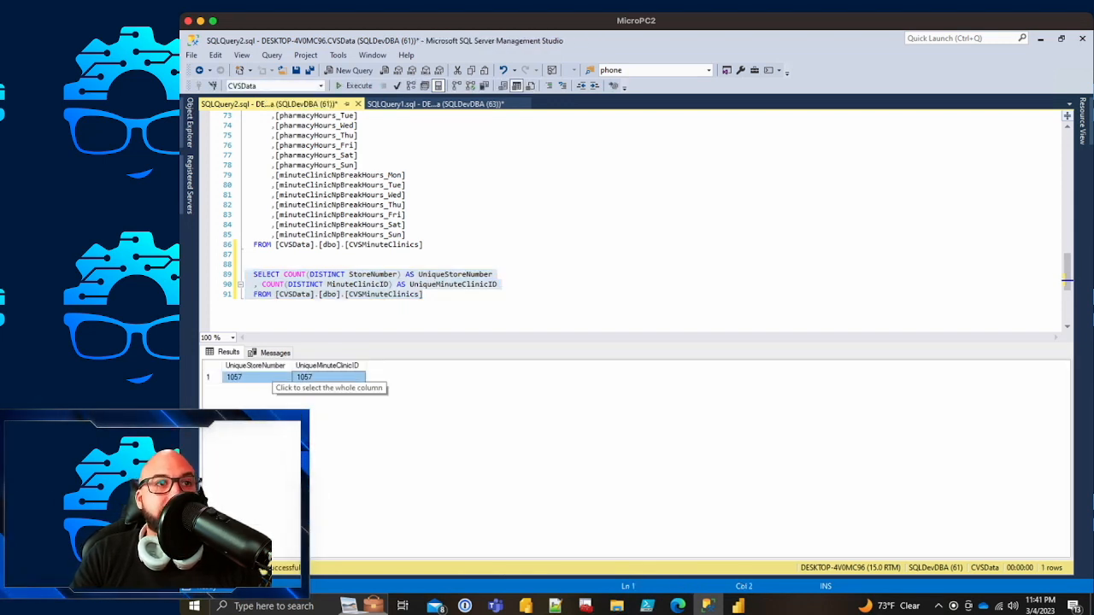
Step: Add a COUNT(*) column aliased CountAll after the UniqueMinuteClinicID line of the distinct-count query
click(422, 293)
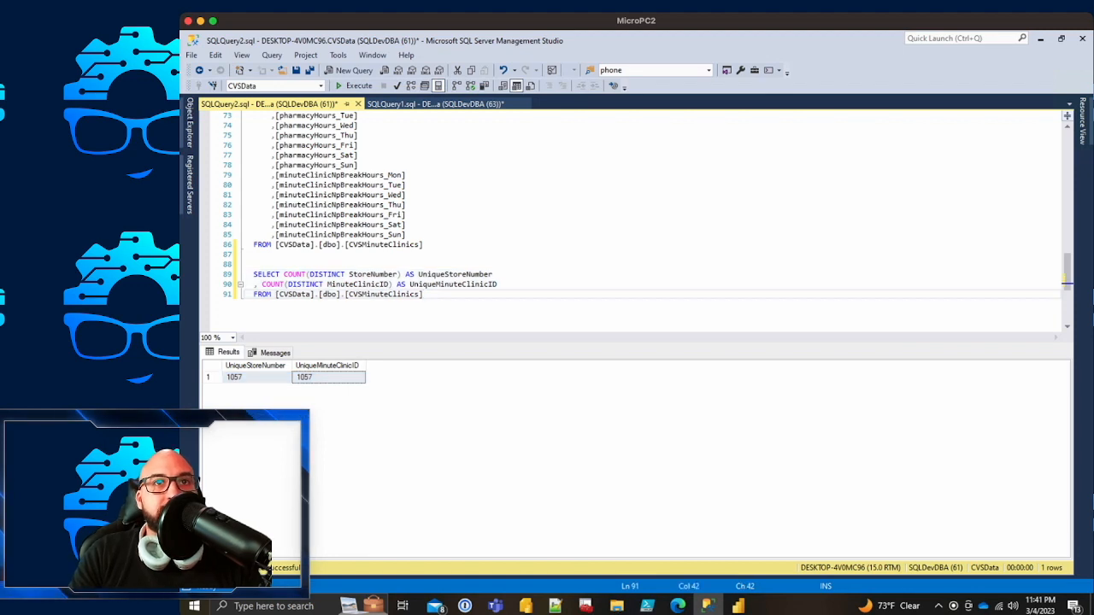
click(493, 275)
click(498, 284)
key(Return)
text(,)
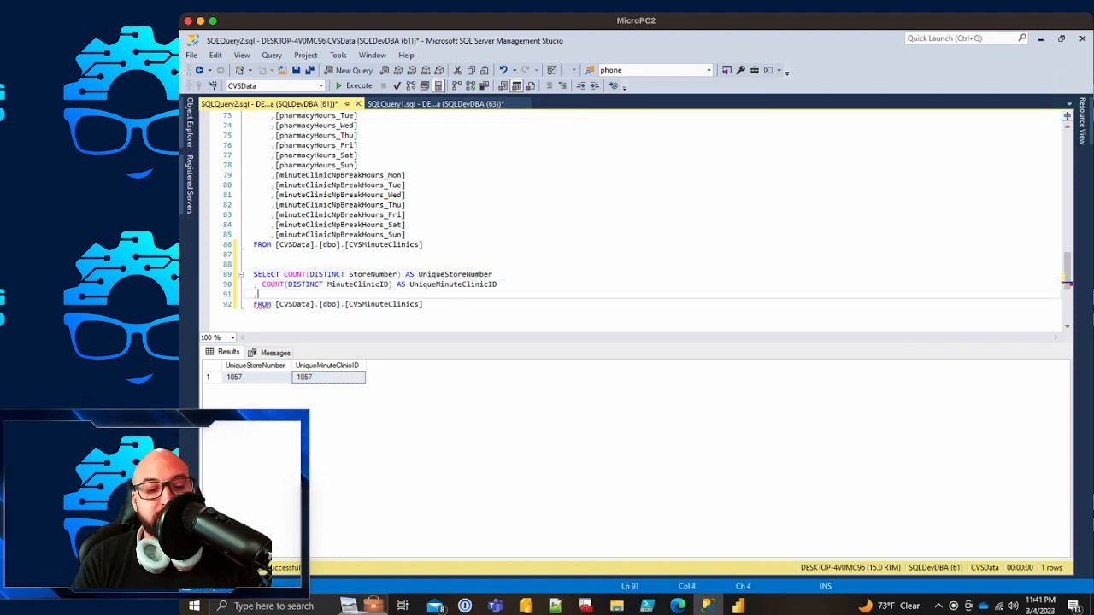
text(COUNT(*)
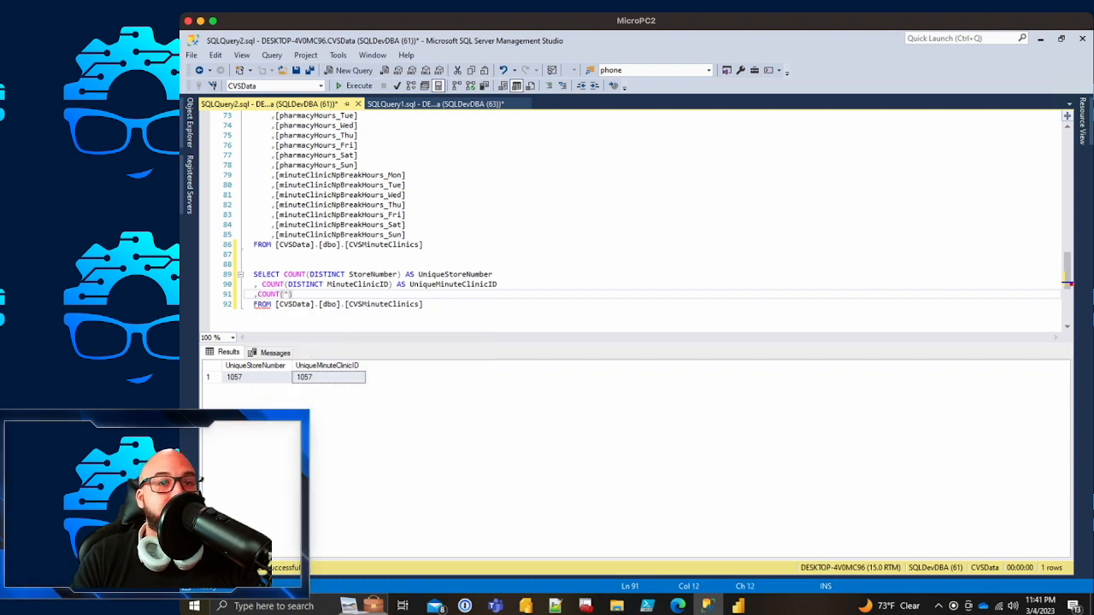
text() AS CountAll)
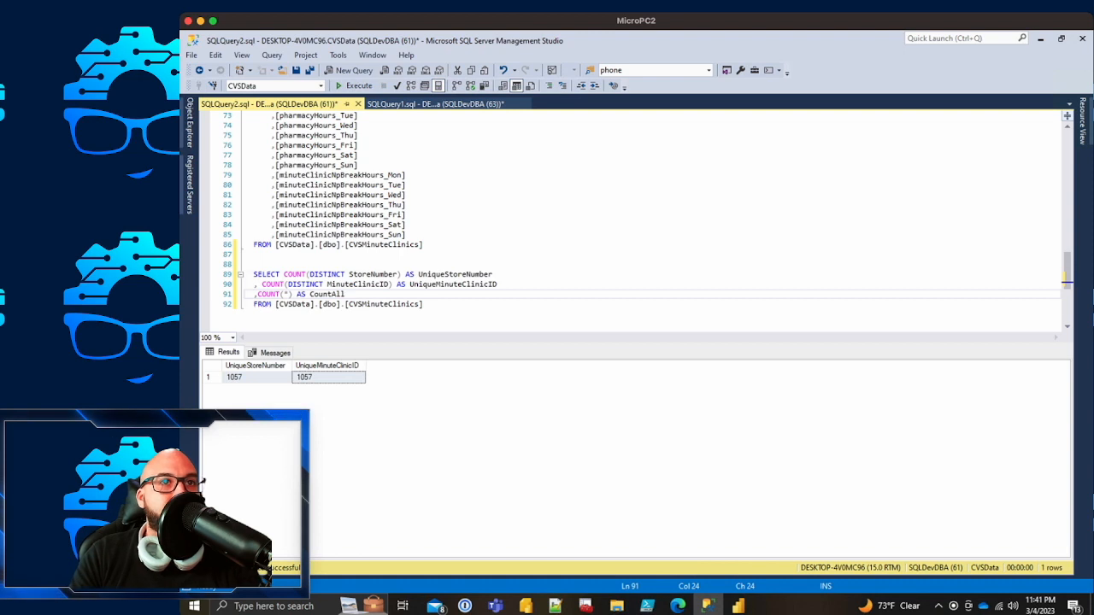
Step: Remove the space before COUNT on the MinuteClinicID line and run the whole three-column count query
click(261, 285)
key(BackSpace)
click(493, 274)
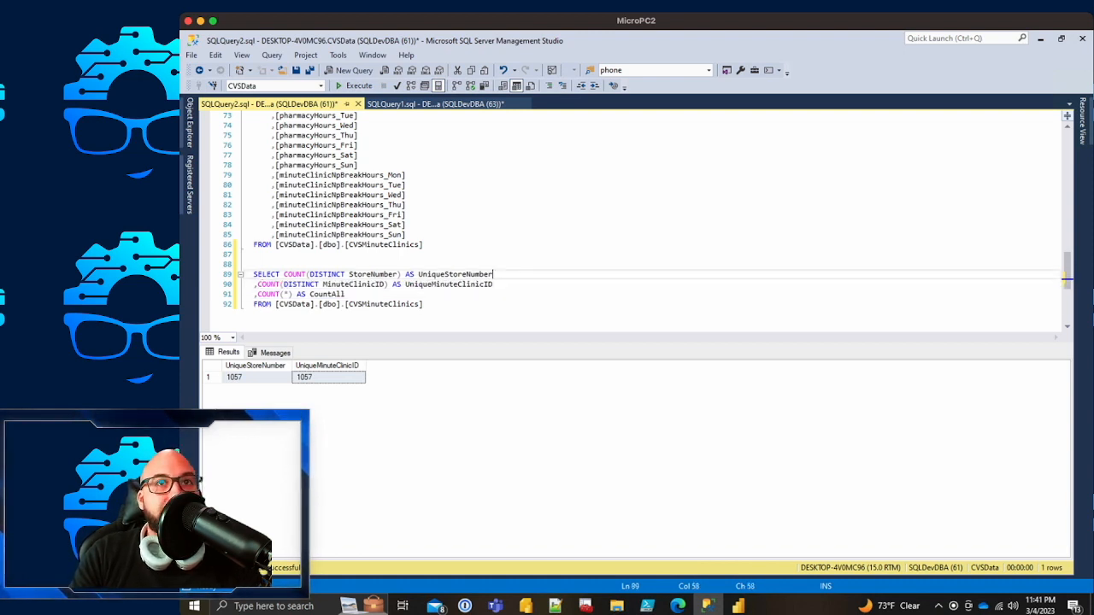
double_click(466, 285)
double_click(328, 293)
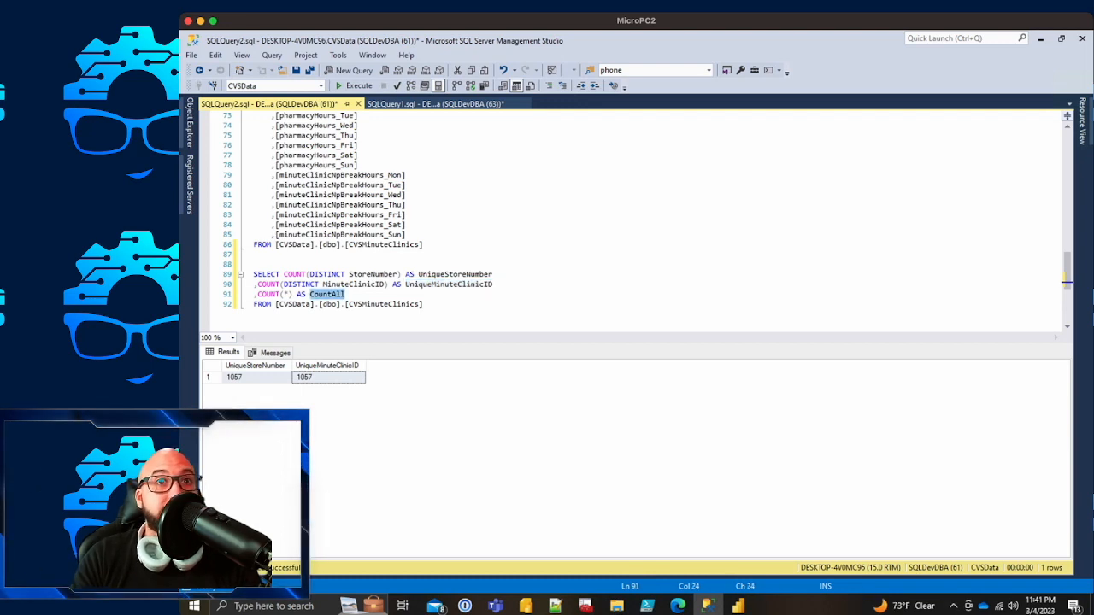
drag(422, 305, 246, 274)
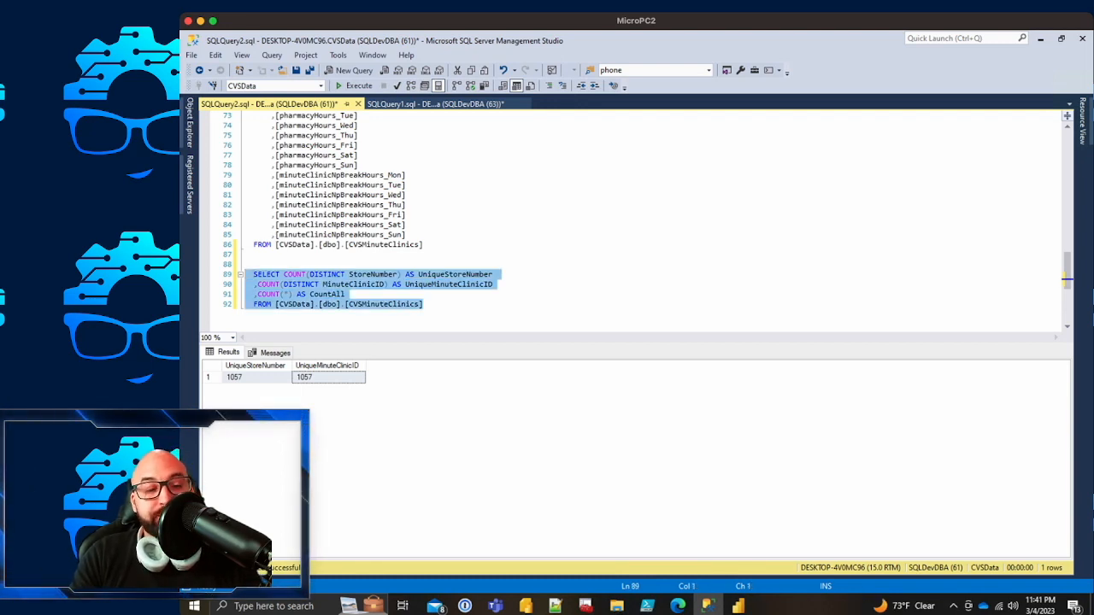
key(F5)
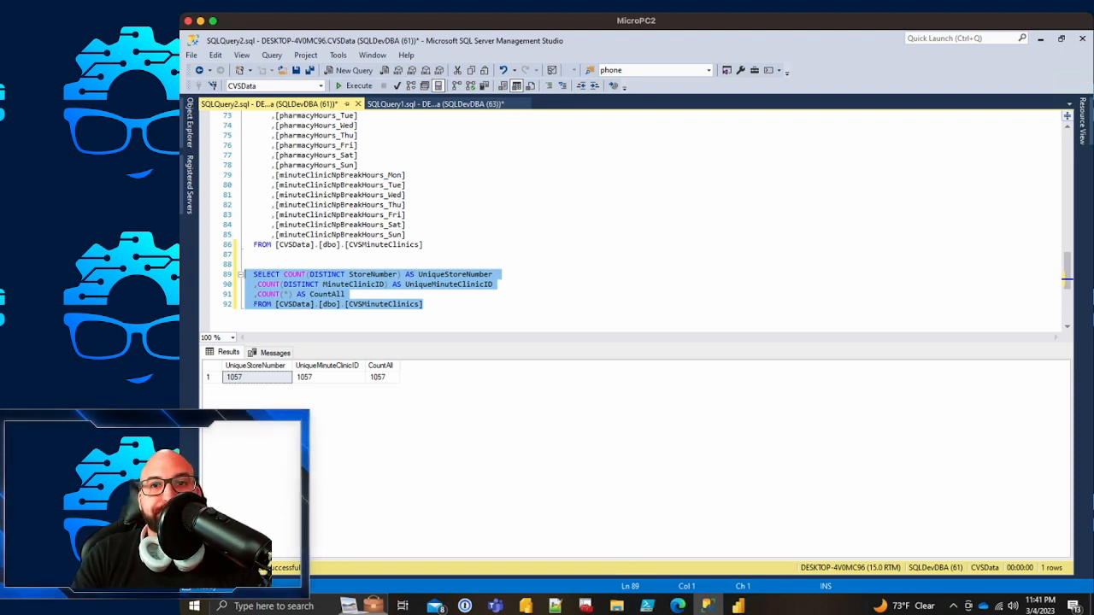
Step: Switch to Power BI Desktop and fill the empty table visual with locationID and minuteClinicID from vw_CVSMinuteClinics, in that order
click(738, 606)
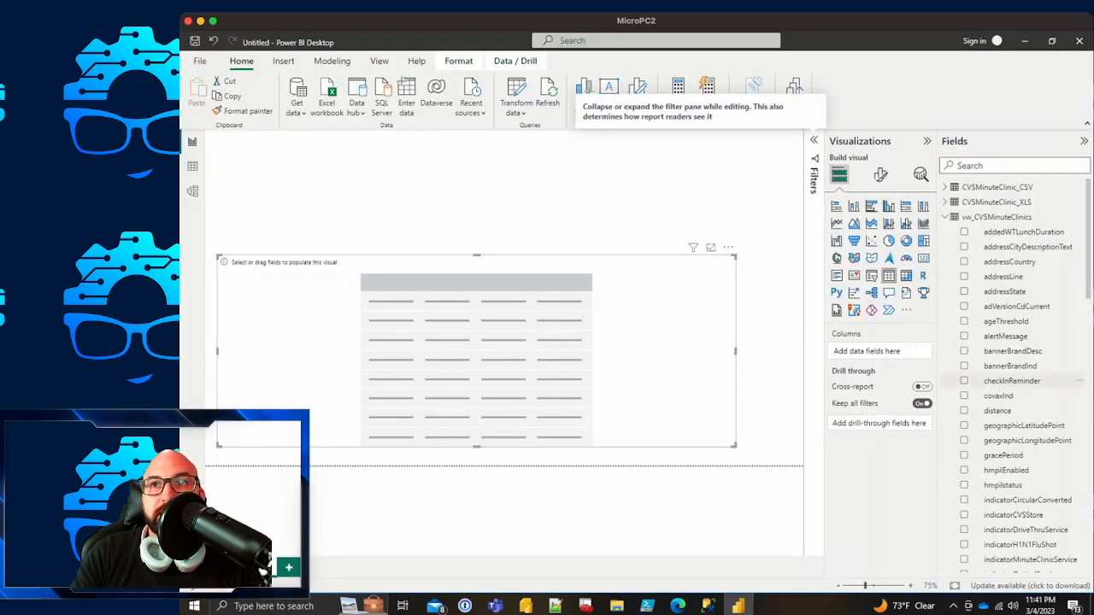
scroll(1025, 380, down, 10)
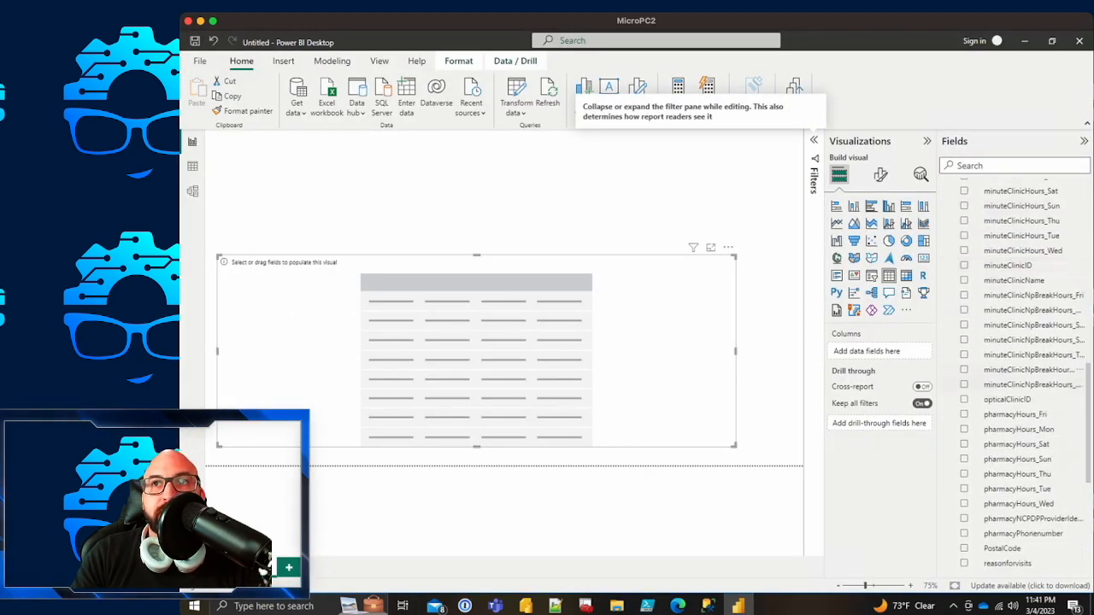
scroll(1025, 380, down, 3)
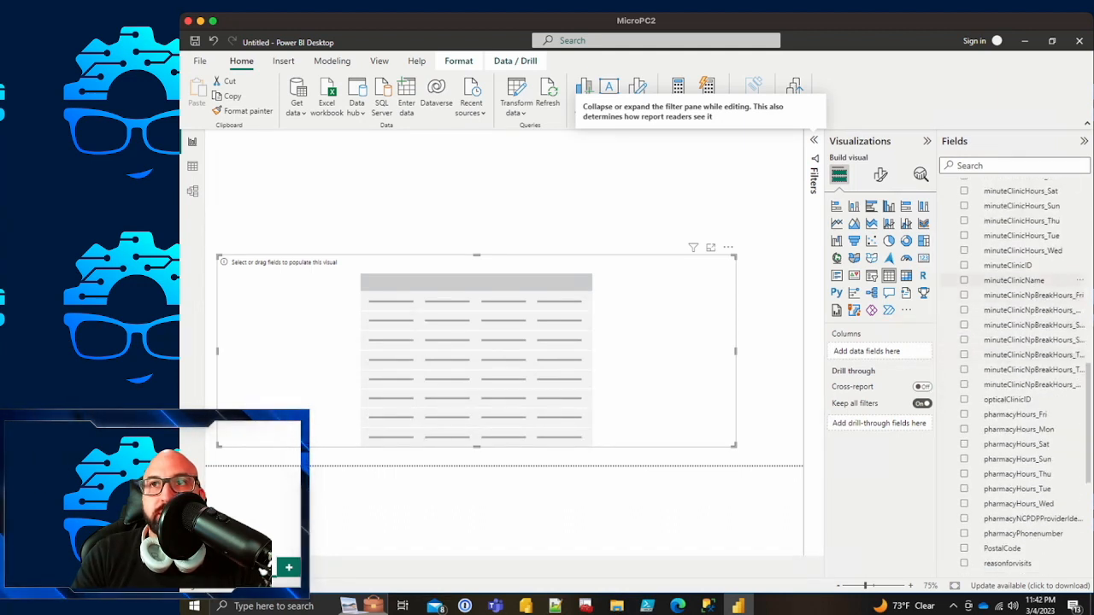
click(964, 265)
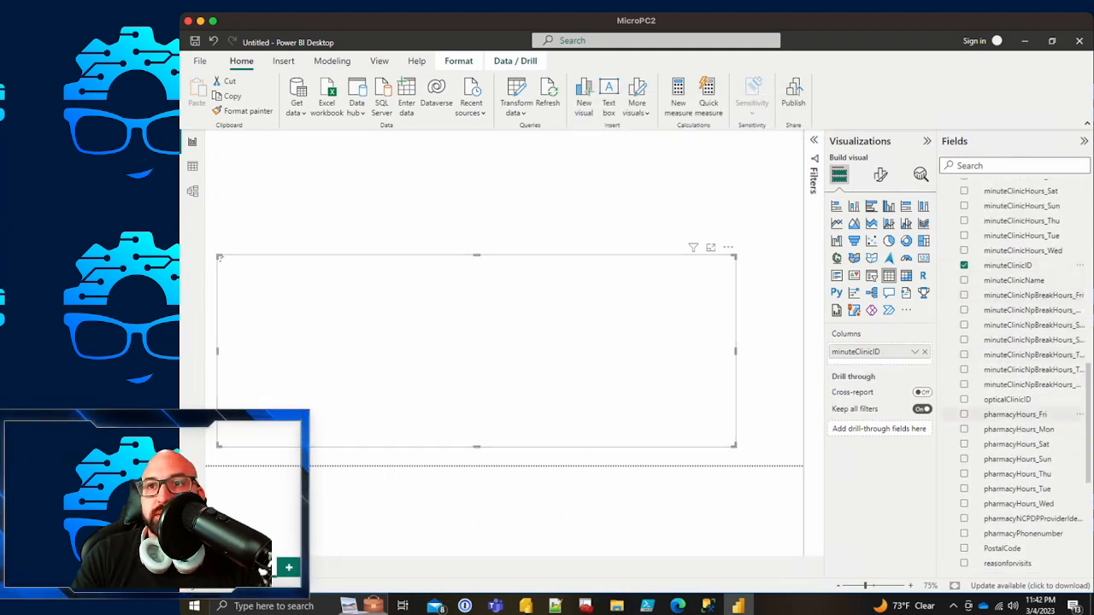
scroll(1025, 415, up, 8)
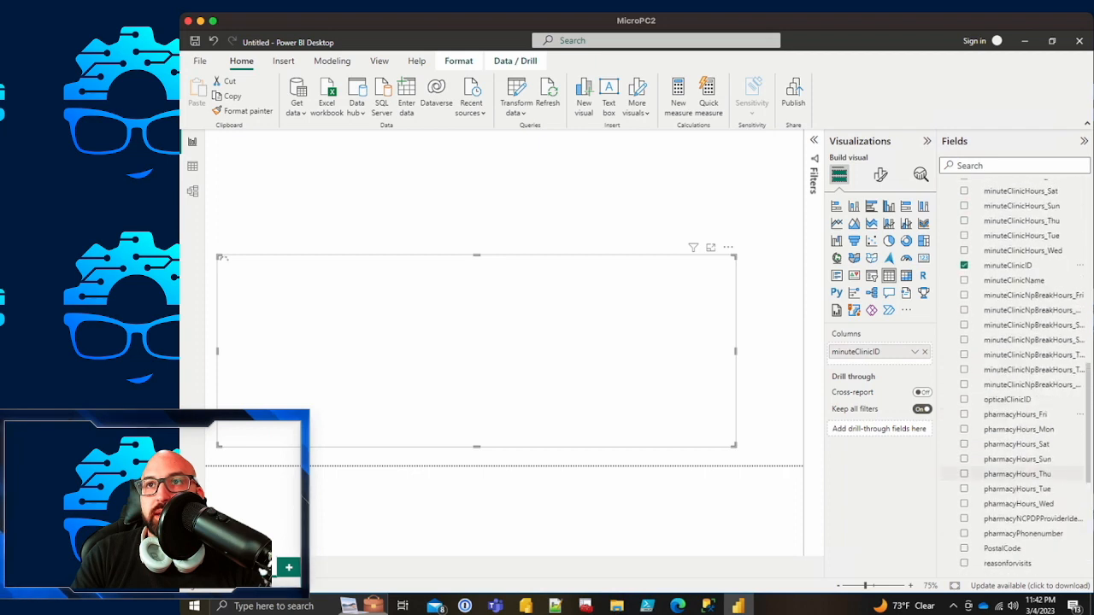
scroll(1025, 416, up, 1)
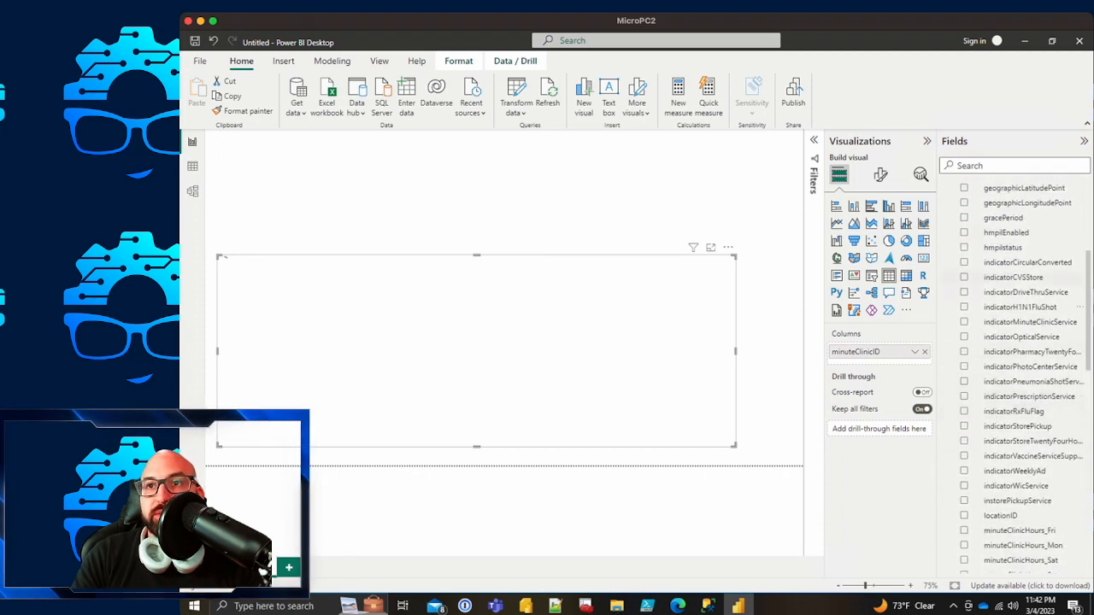
drag(1000, 515, 581, 371)
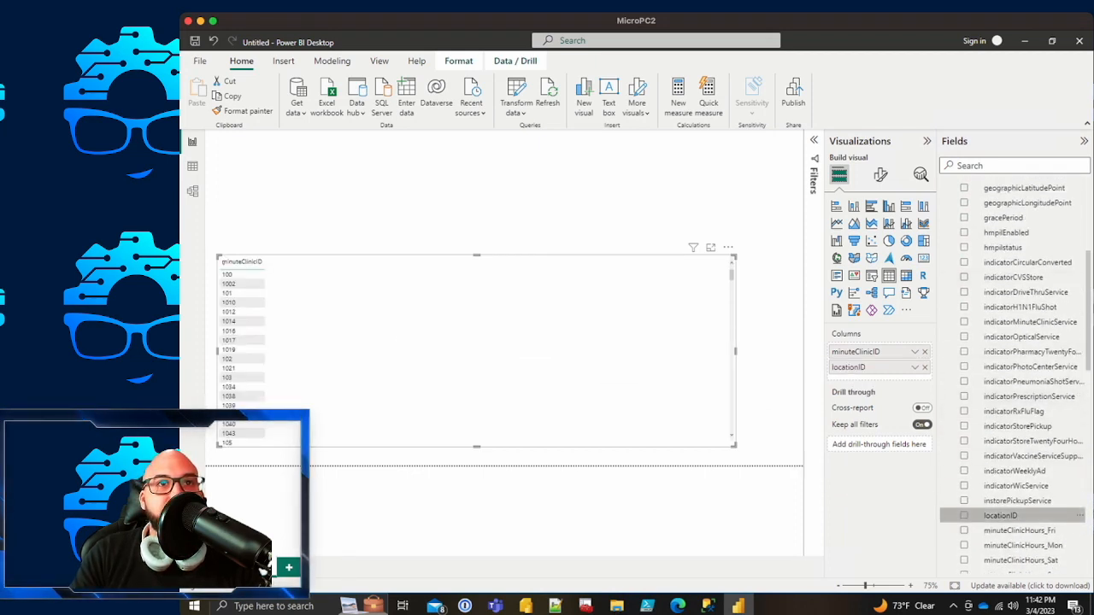
drag(855, 366, 854, 351)
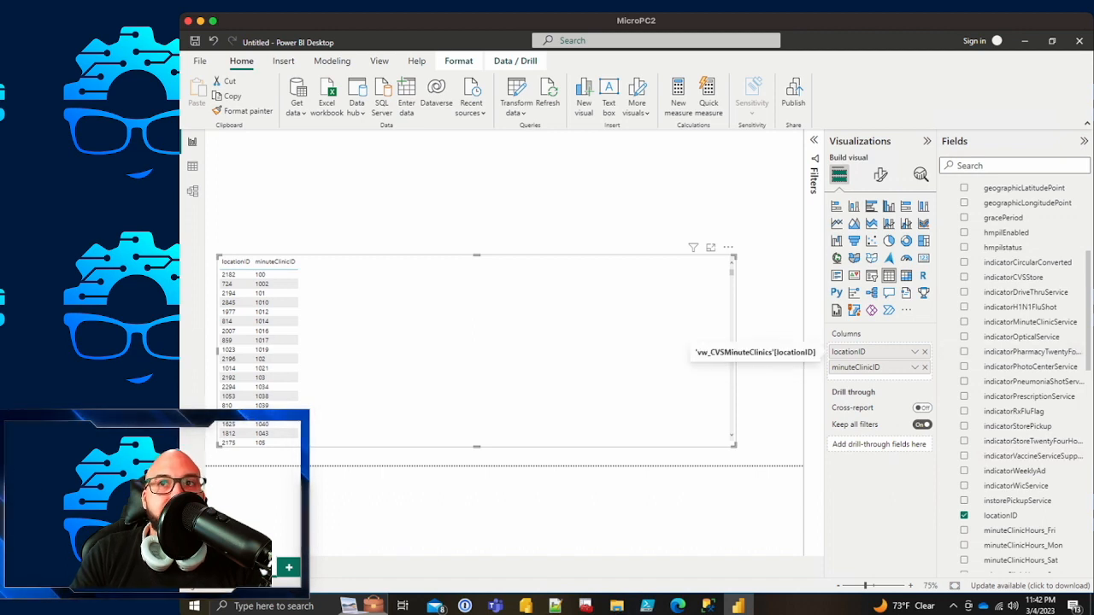
Step: Set the locationID and minuteClinicID columns of the table visual to Don't summarize
click(914, 352)
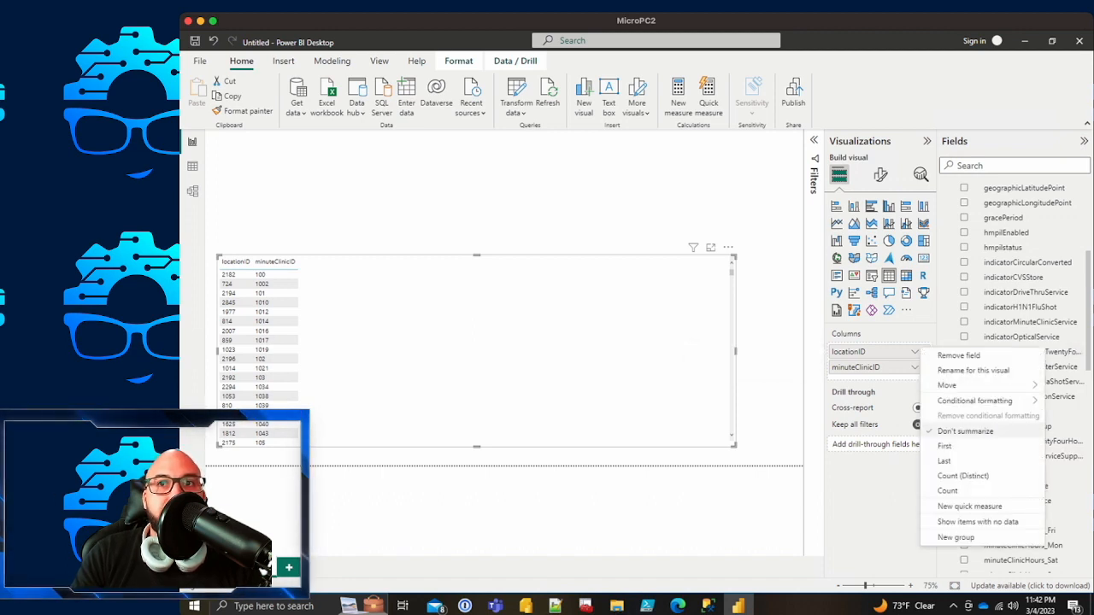
click(965, 431)
click(914, 366)
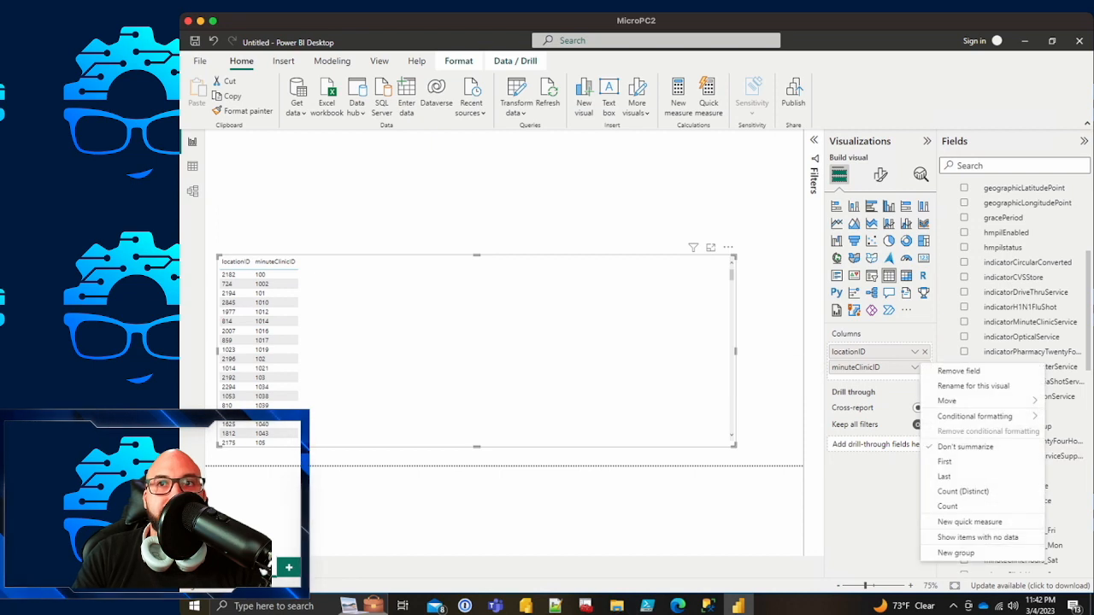
click(966, 445)
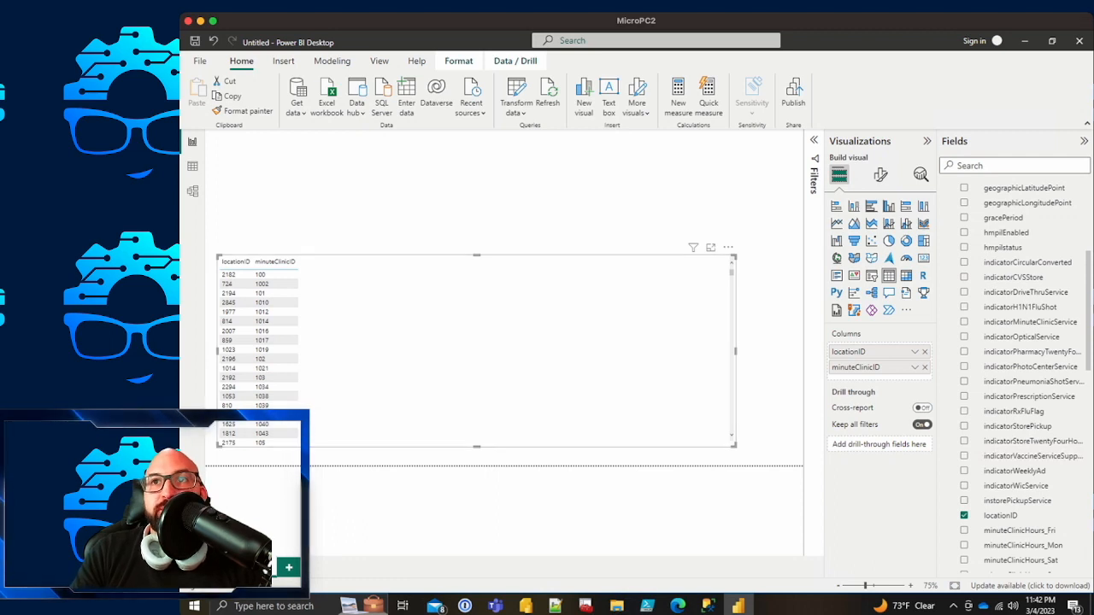
Step: Add bannerBrandInd and bannerBrandDesc to the table visual after minuteClinicID and check their summarization options
scroll(1017, 367, down, 5)
scroll(958, 219, up, 10)
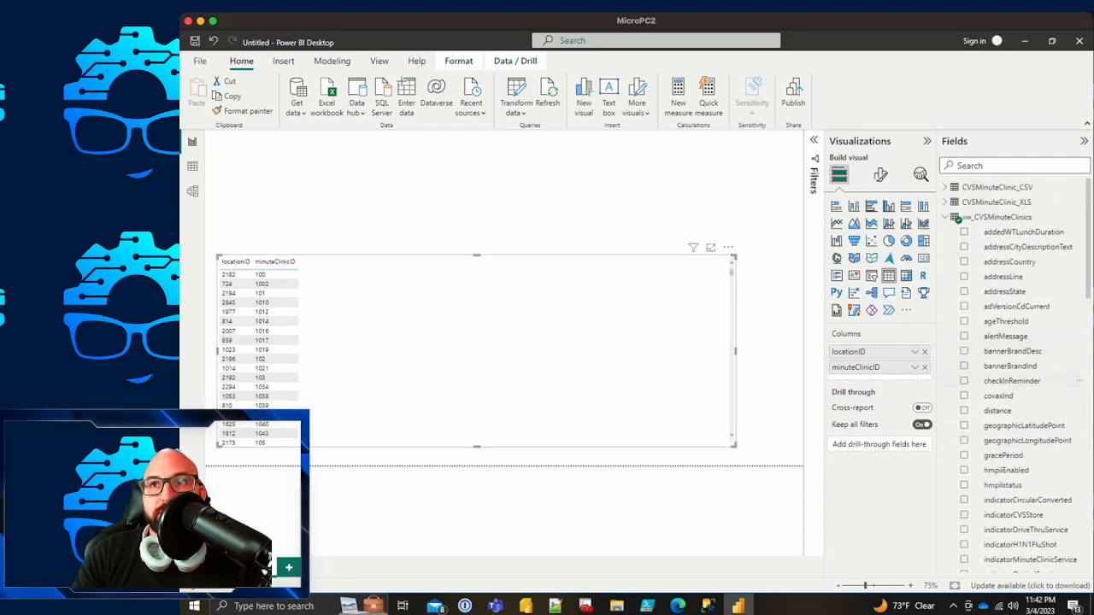
drag(1008, 366, 551, 348)
drag(1011, 351, 580, 343)
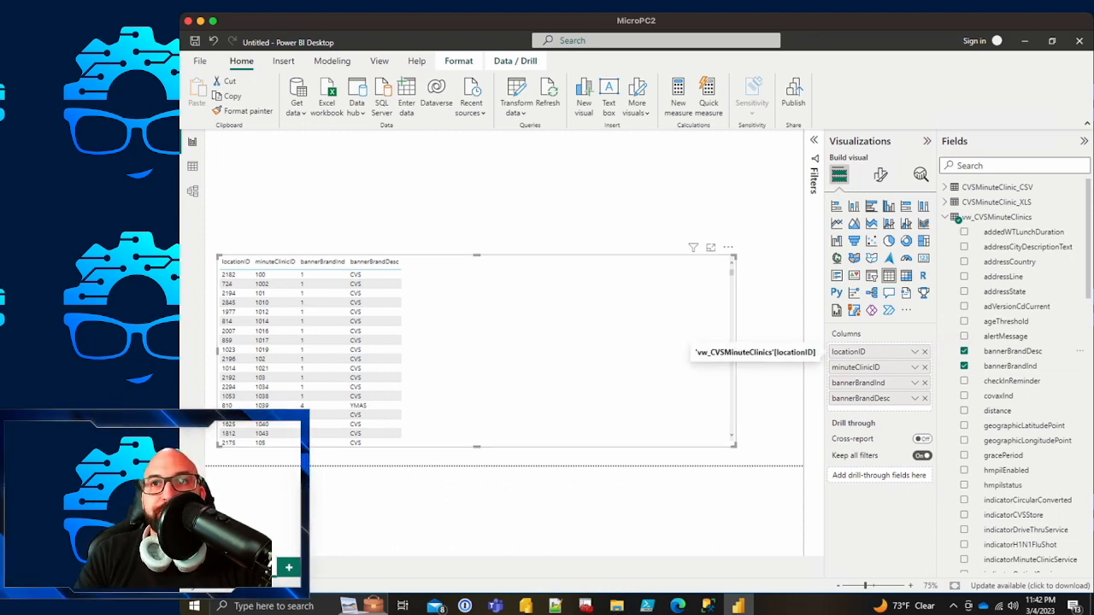
click(914, 382)
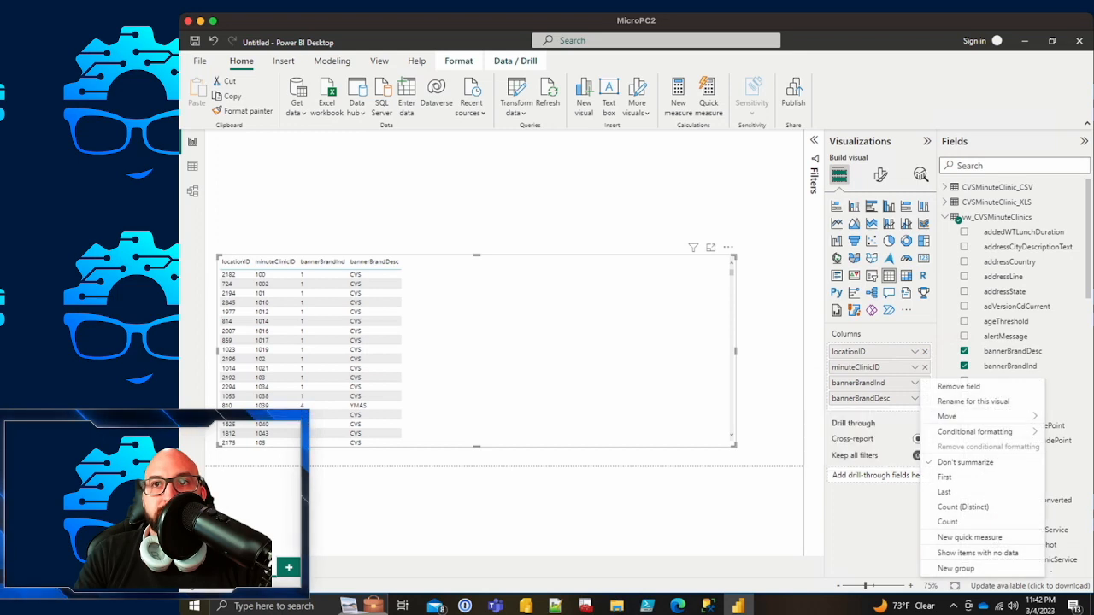
click(871, 399)
click(914, 398)
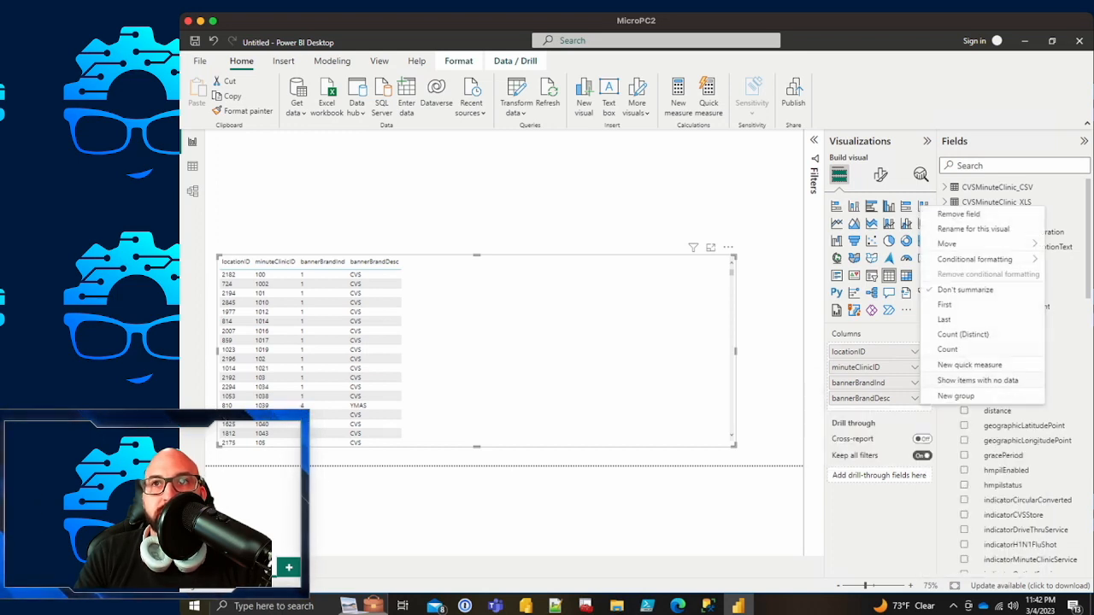
Step: Switch to SQL Server Management Studio, run the CVSMinuteClinics select in SQLQuery1.sql, and examine the minuteClinicName column
click(707, 605)
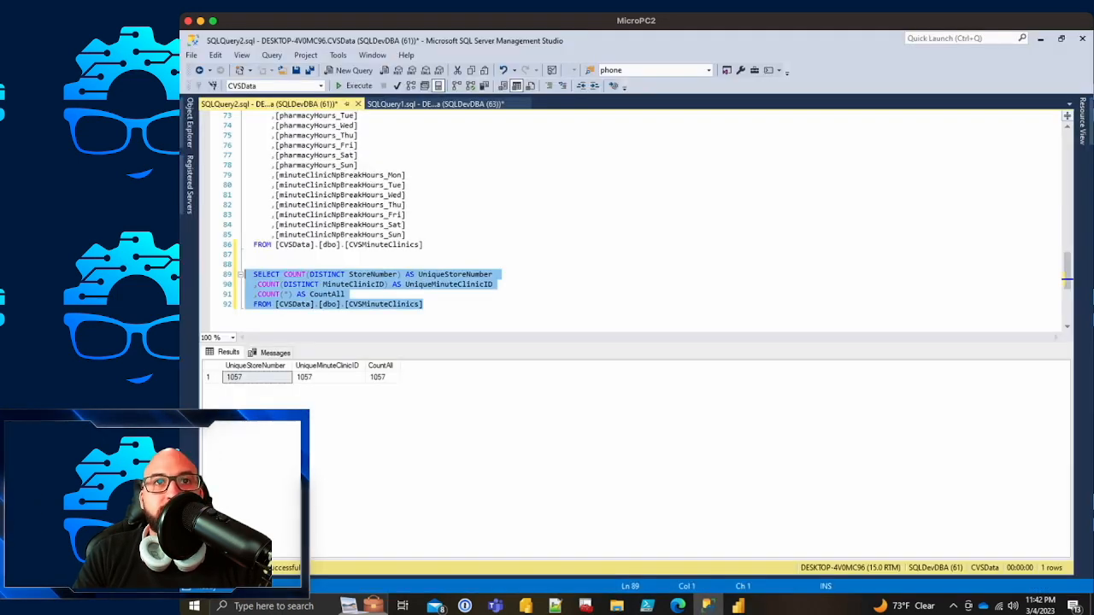
click(425, 245)
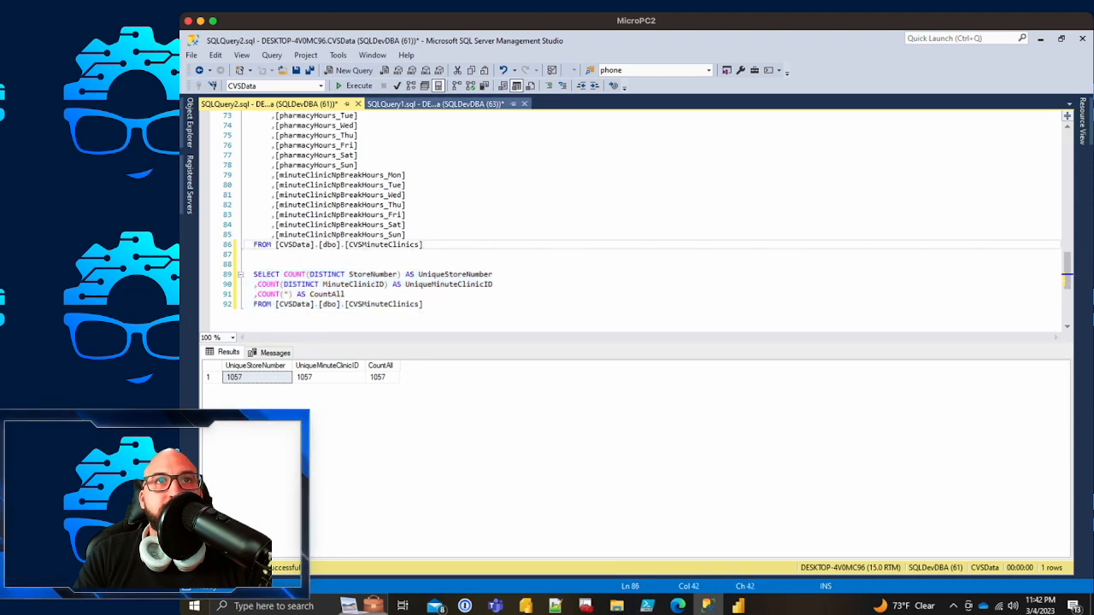
click(436, 105)
click(322, 234)
drag(256, 185, 343, 305)
scroll(344, 305, down, 20)
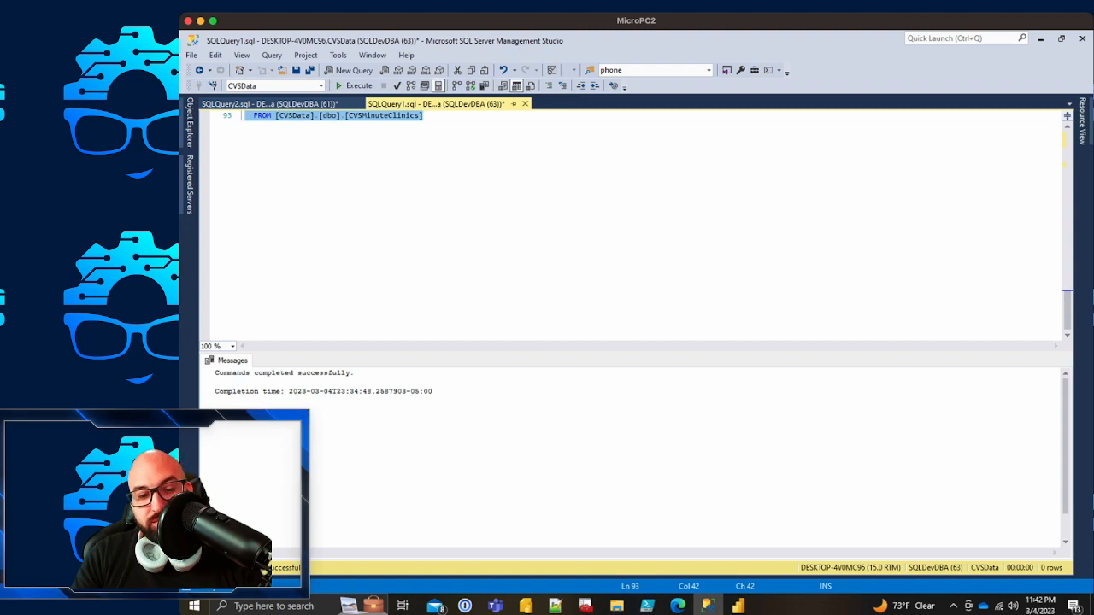
key(F5)
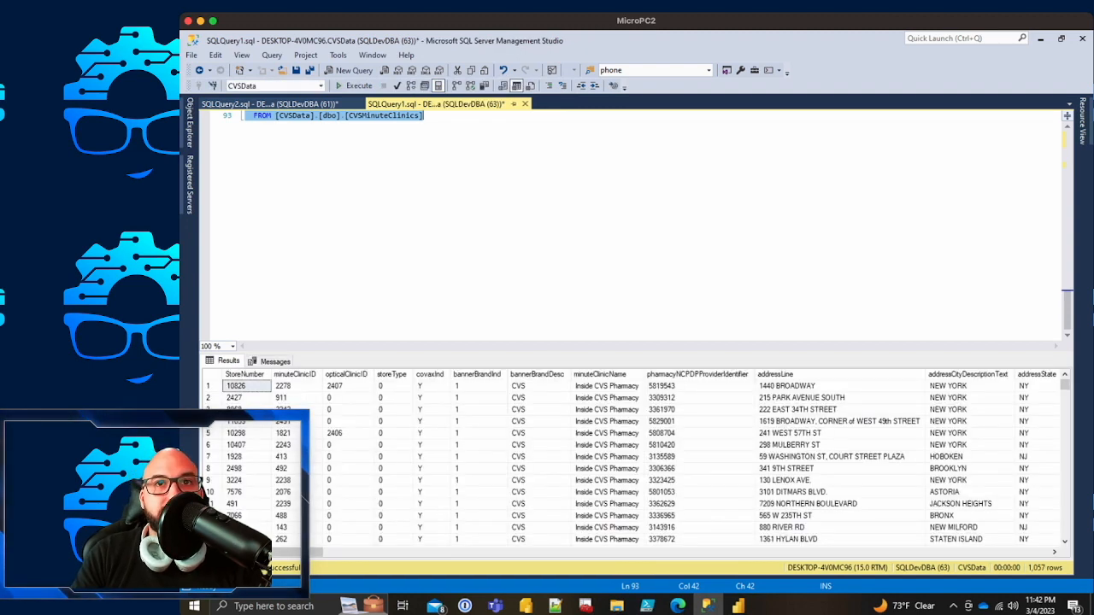
click(600, 374)
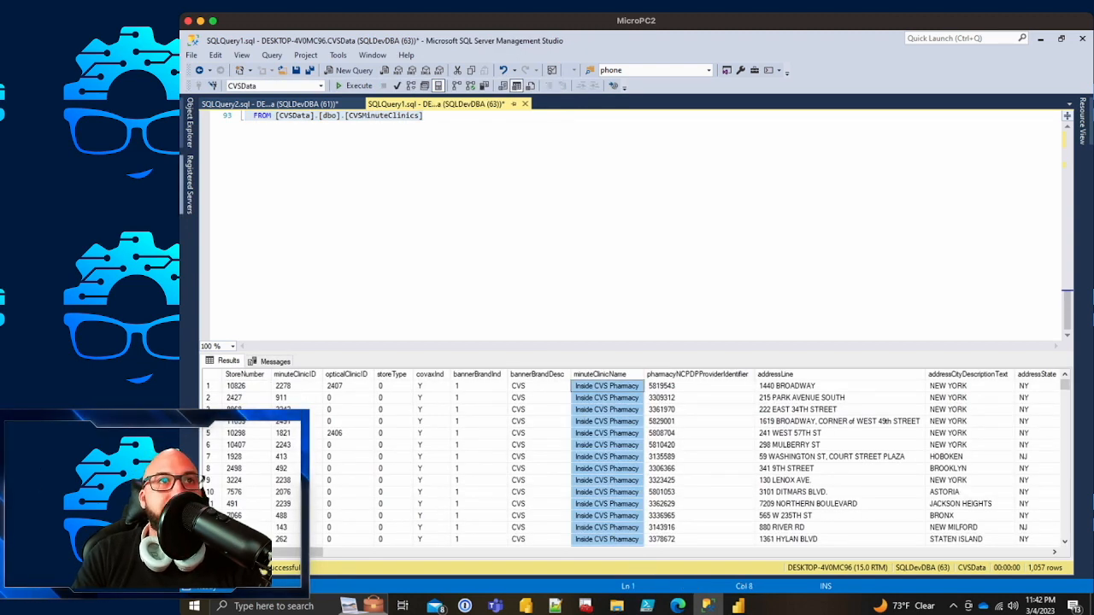
Step: Switch back to Power BI Desktop, add minuteClinicName as the table visual's last column, and widen that column
click(738, 606)
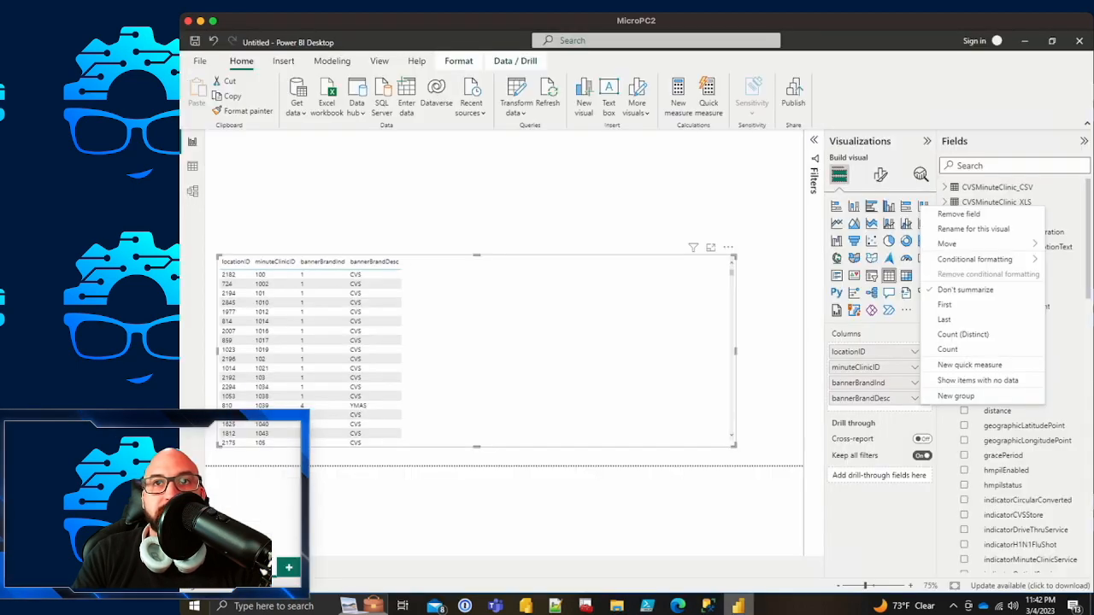
click(1008, 441)
scroll(1008, 440, down, 10)
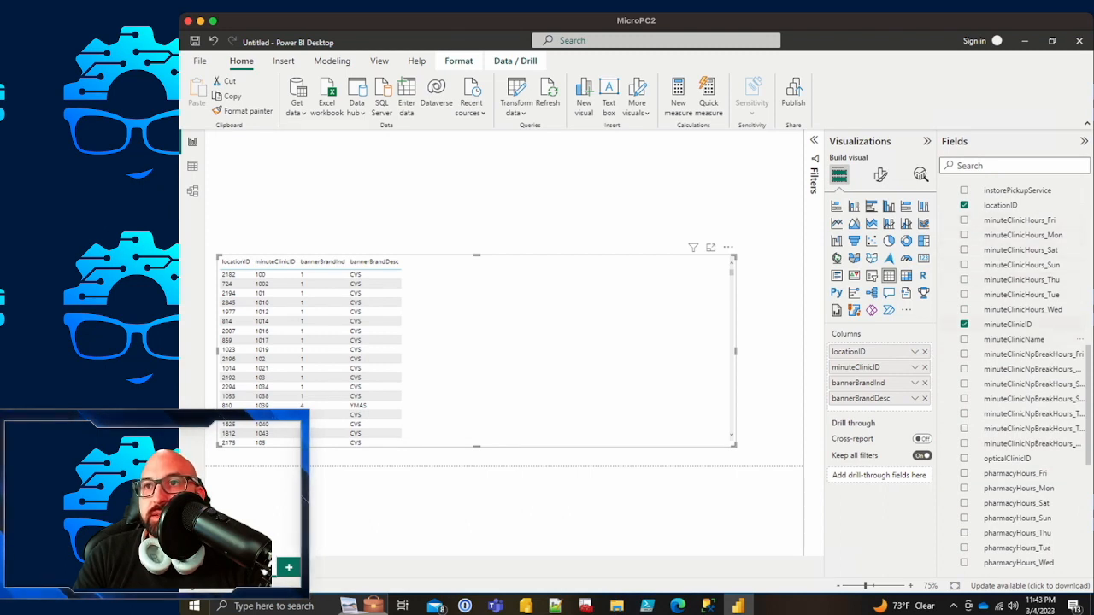
click(964, 339)
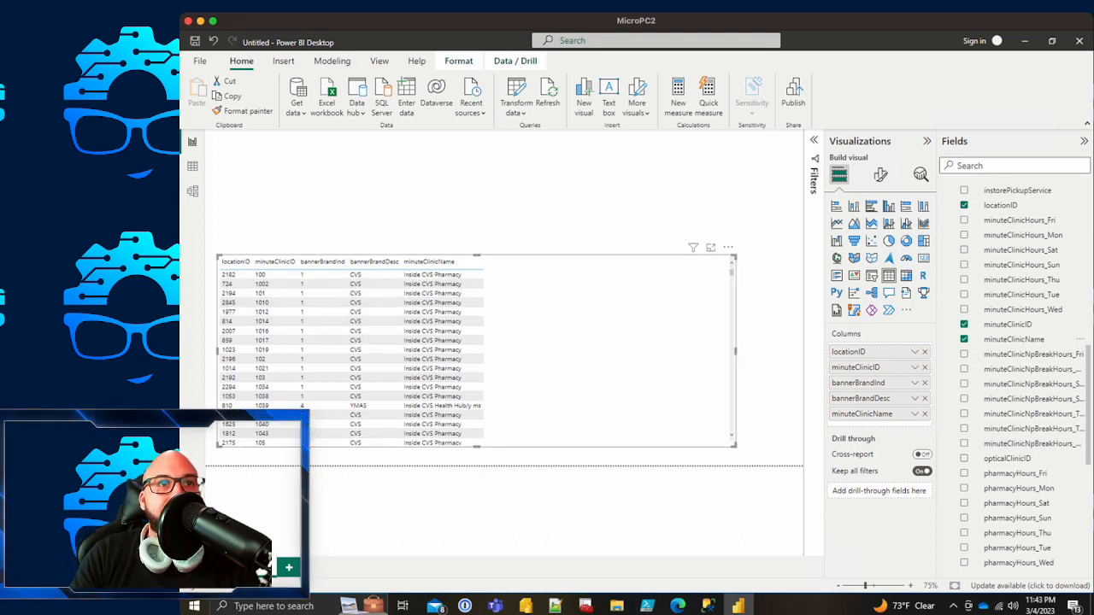
drag(530, 260, 530, 266)
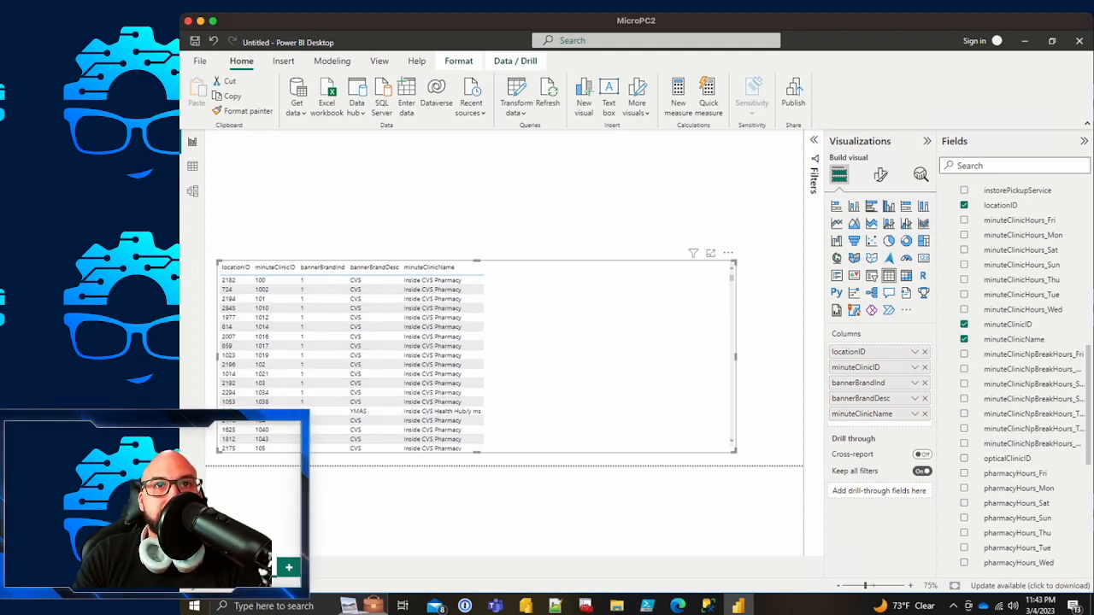
drag(484, 268, 513, 268)
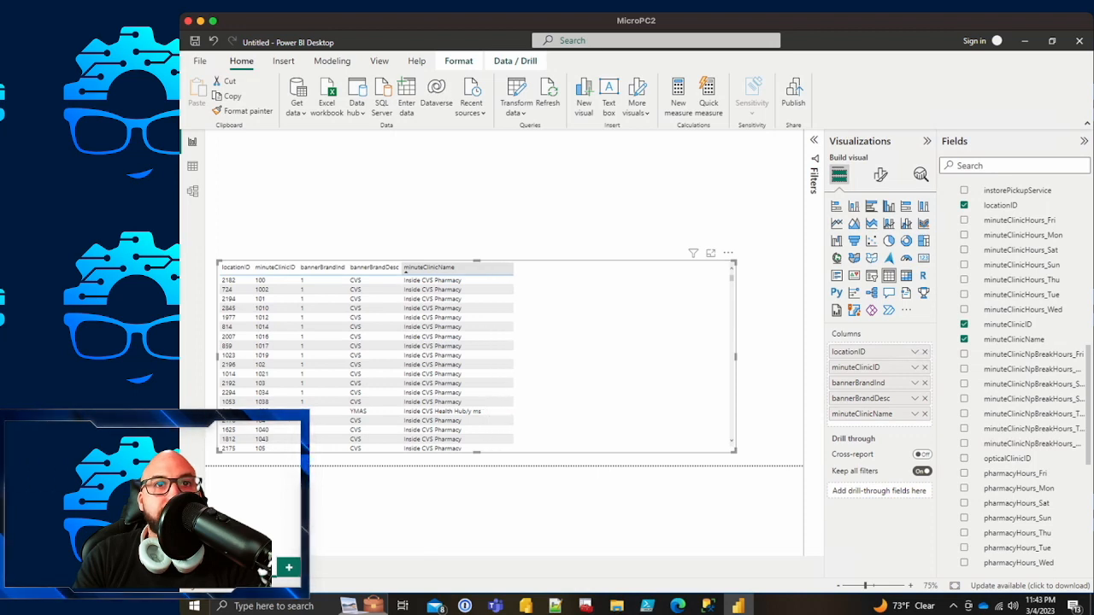
Step: Look through the table visual's rows and compare the bannerBrandDesc and minuteClinicName values
scroll(368, 422, down, 1)
scroll(367, 359, down, 4)
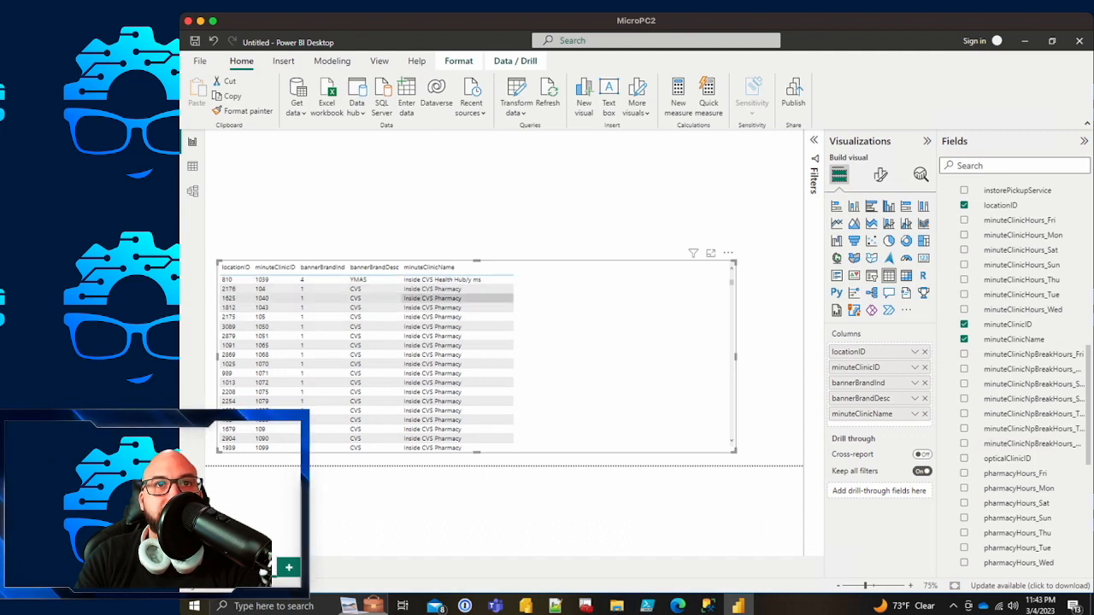
scroll(368, 359, down, 8)
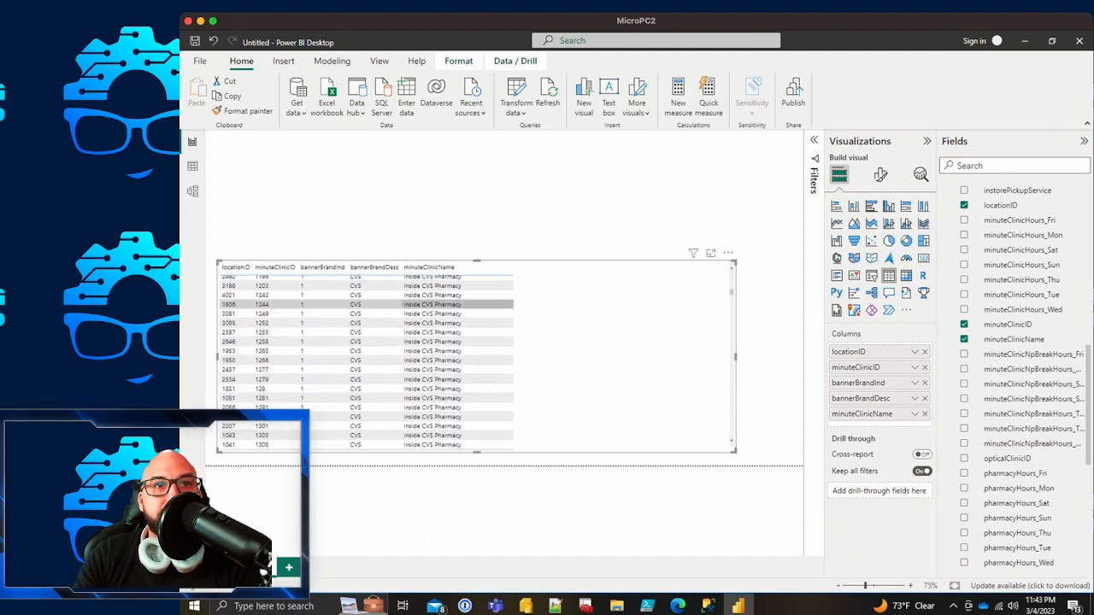
scroll(367, 359, up, 3)
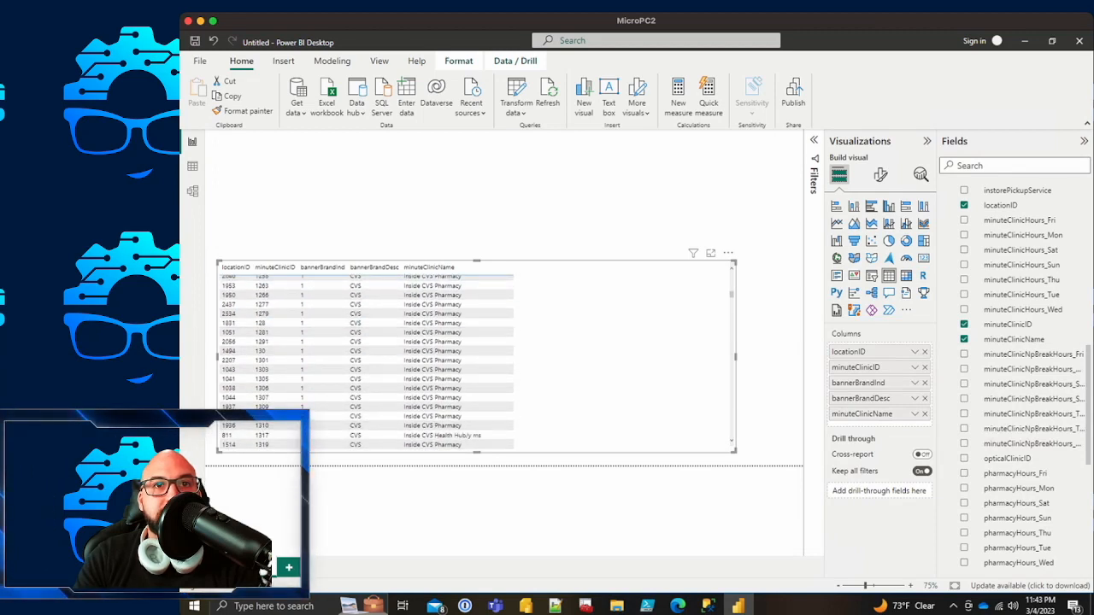
scroll(368, 359, down, 10)
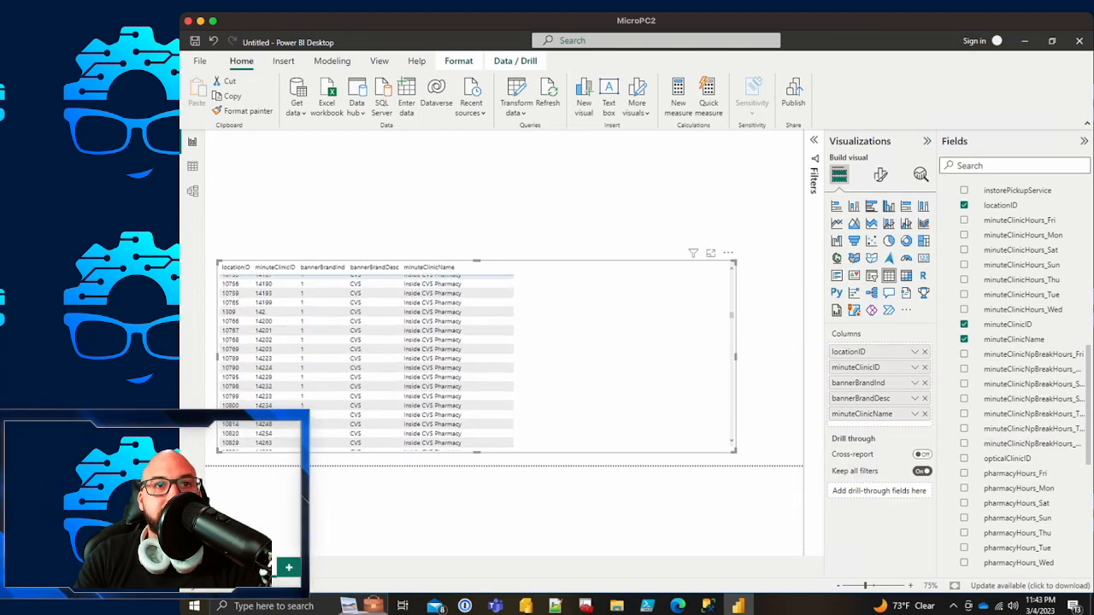
scroll(368, 358, up, 15)
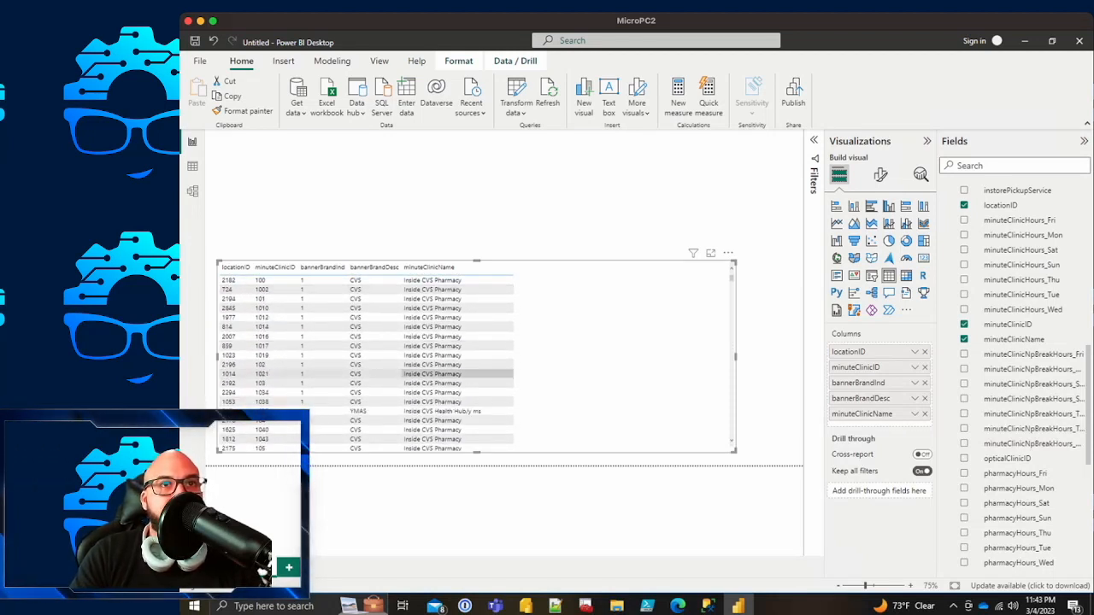
Step: Search the fields for banner and add bannerBrandDesc from vw_CVSMinuteClinics as a slicer on the blank canvas above the table
click(512, 205)
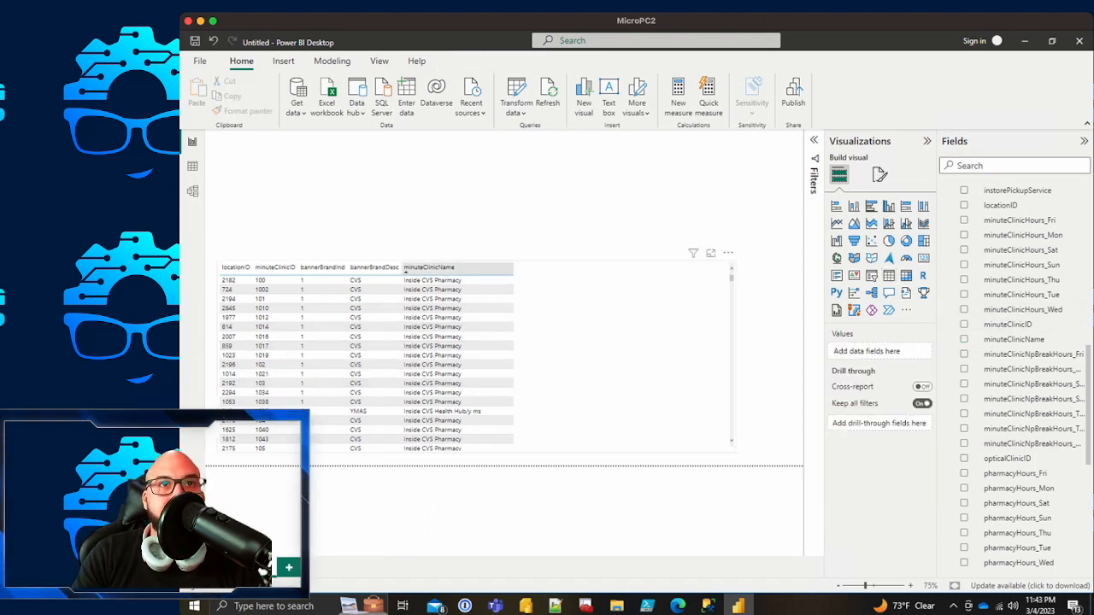
scroll(1017, 376, down, 10)
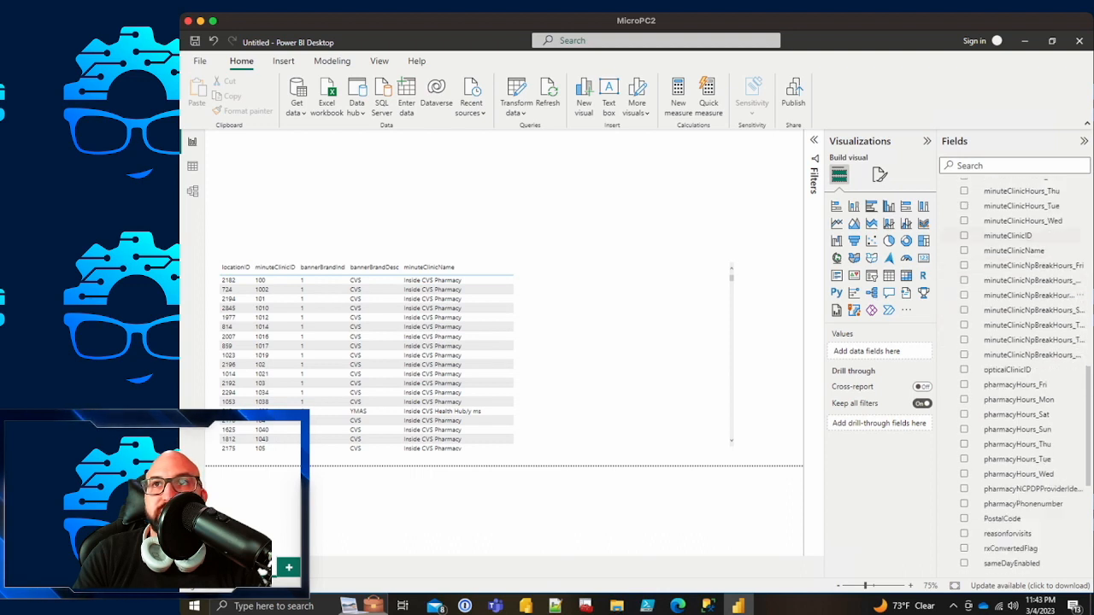
scroll(1017, 376, up, 3)
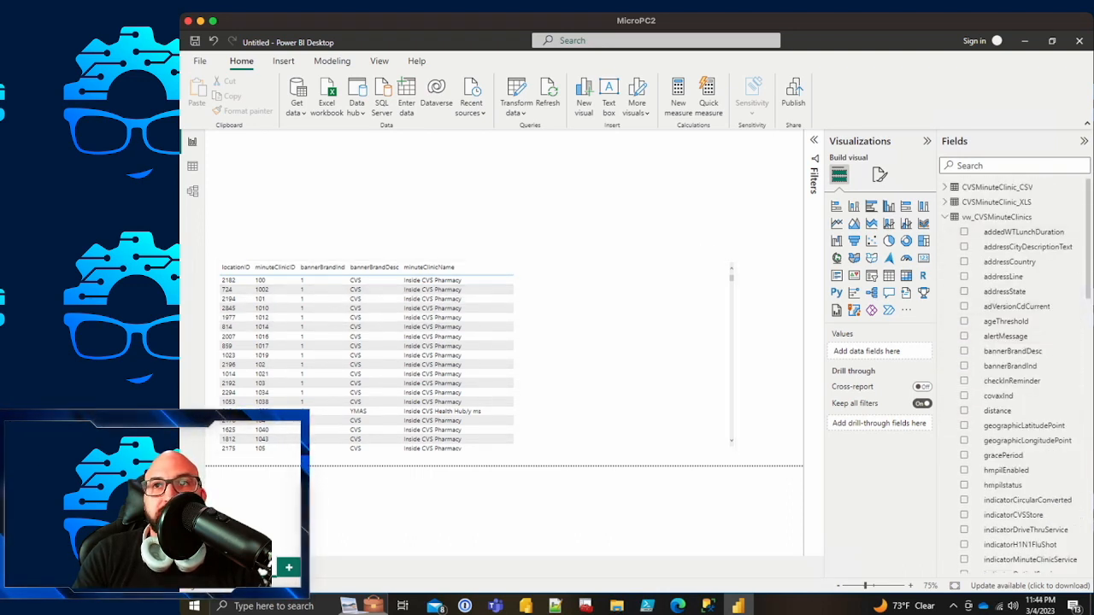
scroll(367, 376, down, 1)
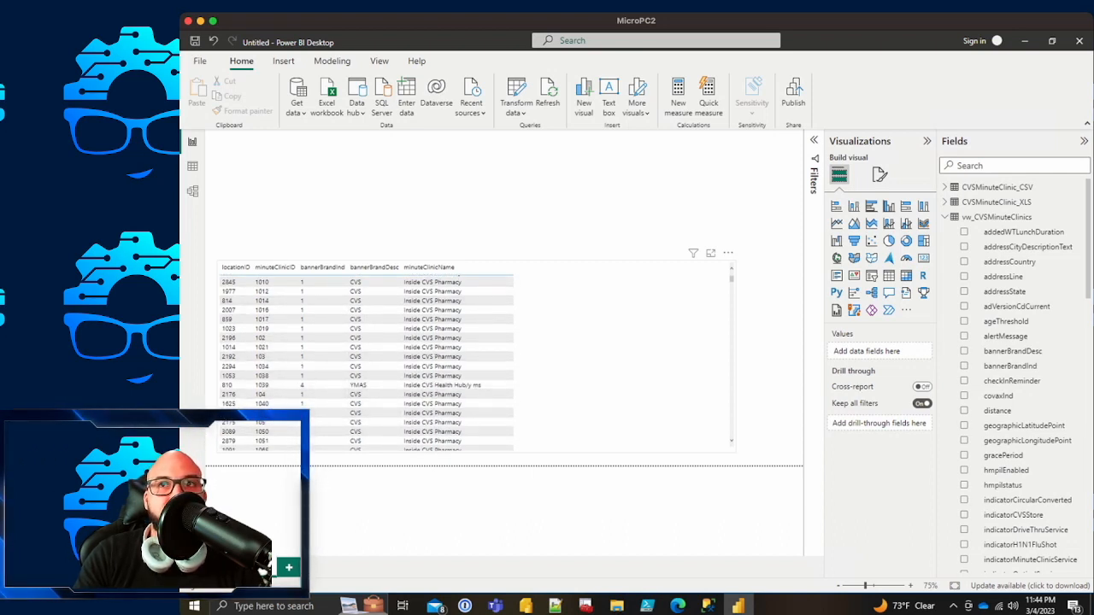
scroll(1017, 395, down, 2)
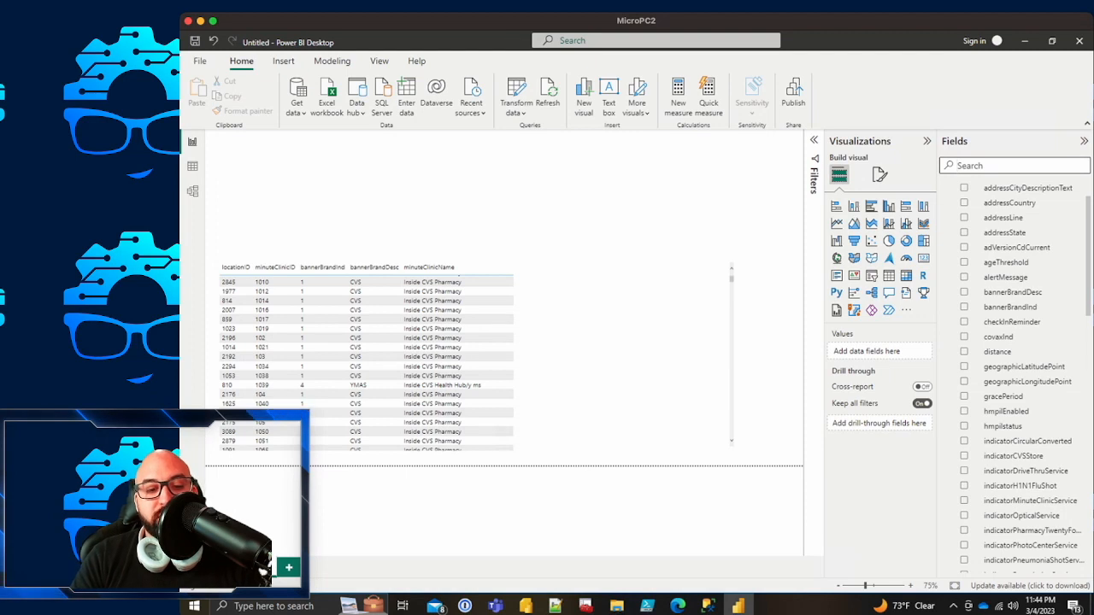
text(banner)
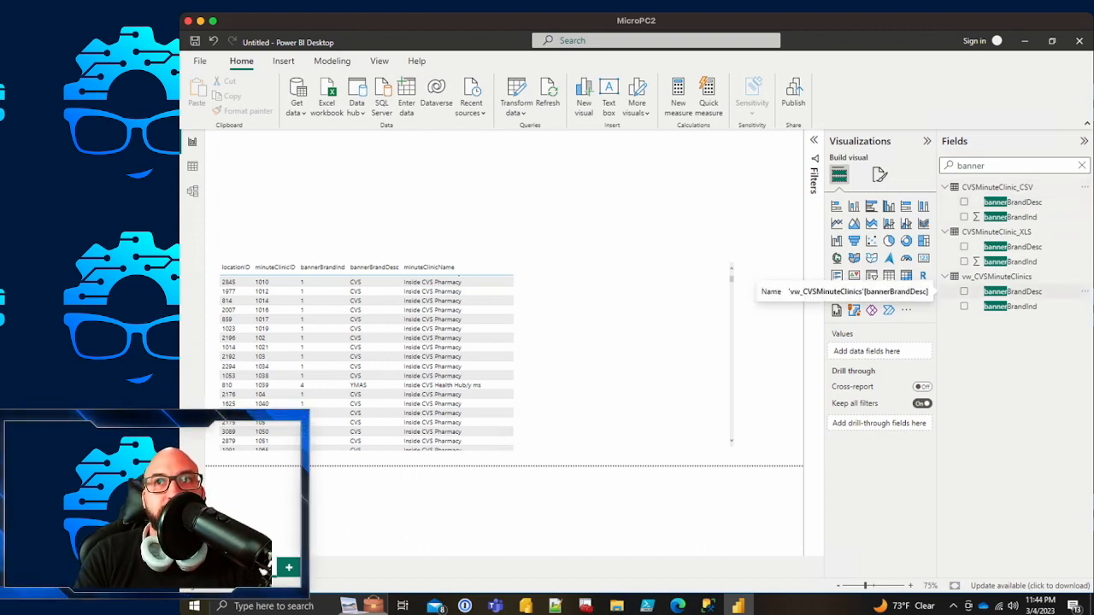
drag(1013, 292, 413, 172)
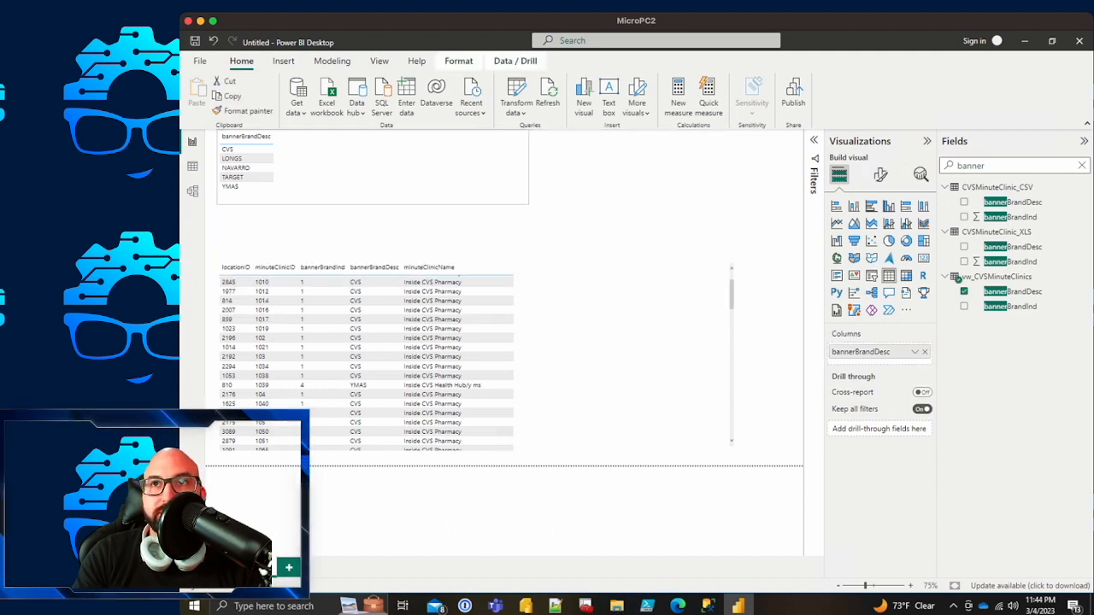
click(870, 242)
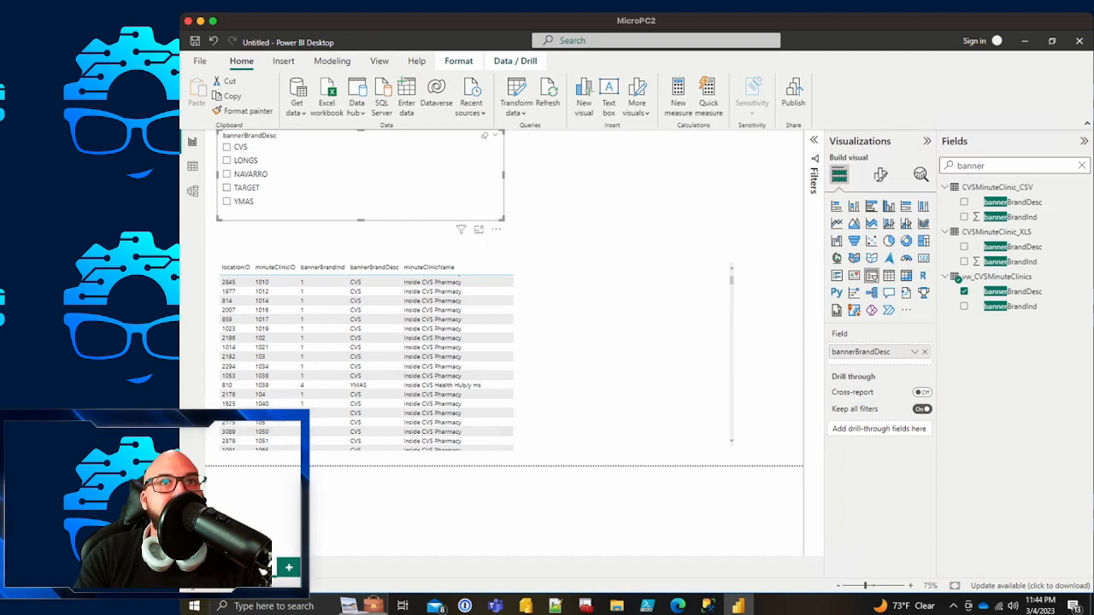
Step: Set the bannerBrandDesc slicer's style to Dropdown and shrink the slicer to fit its single-line list
click(880, 175)
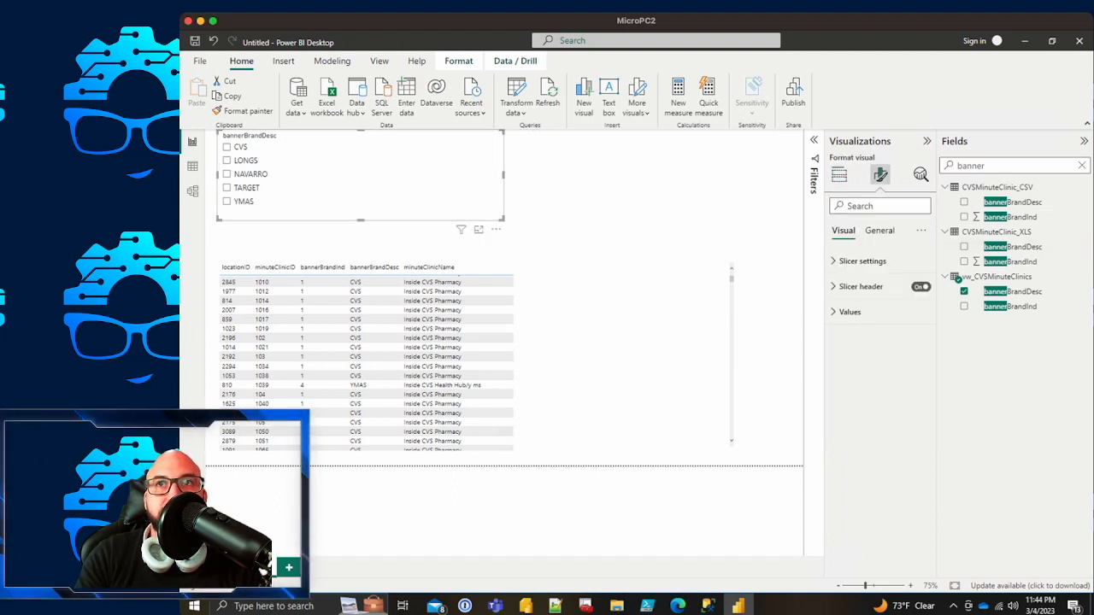
click(862, 260)
click(880, 318)
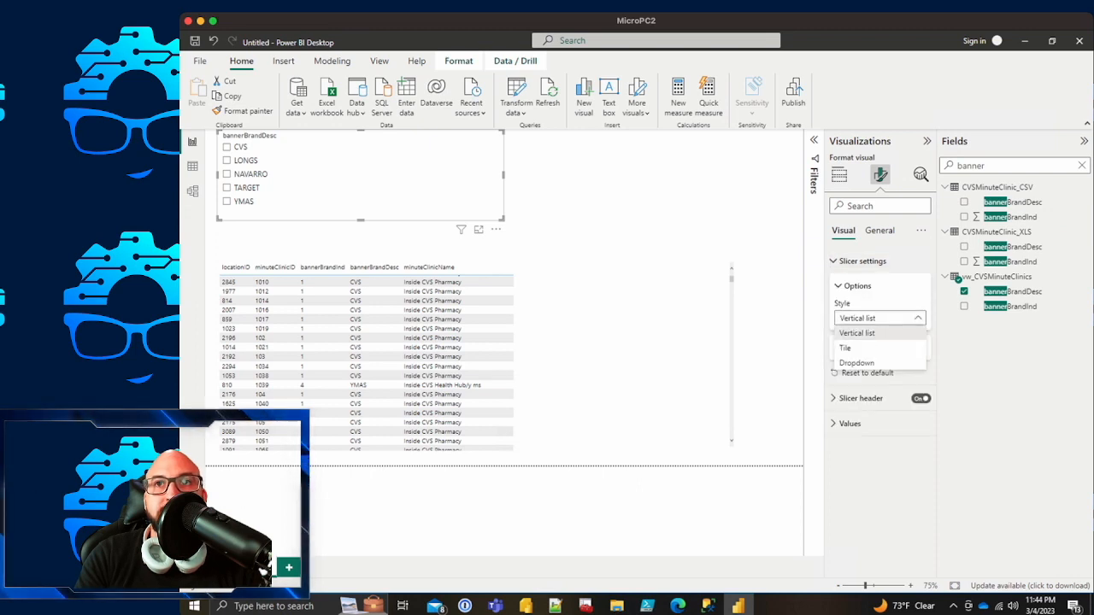
click(856, 362)
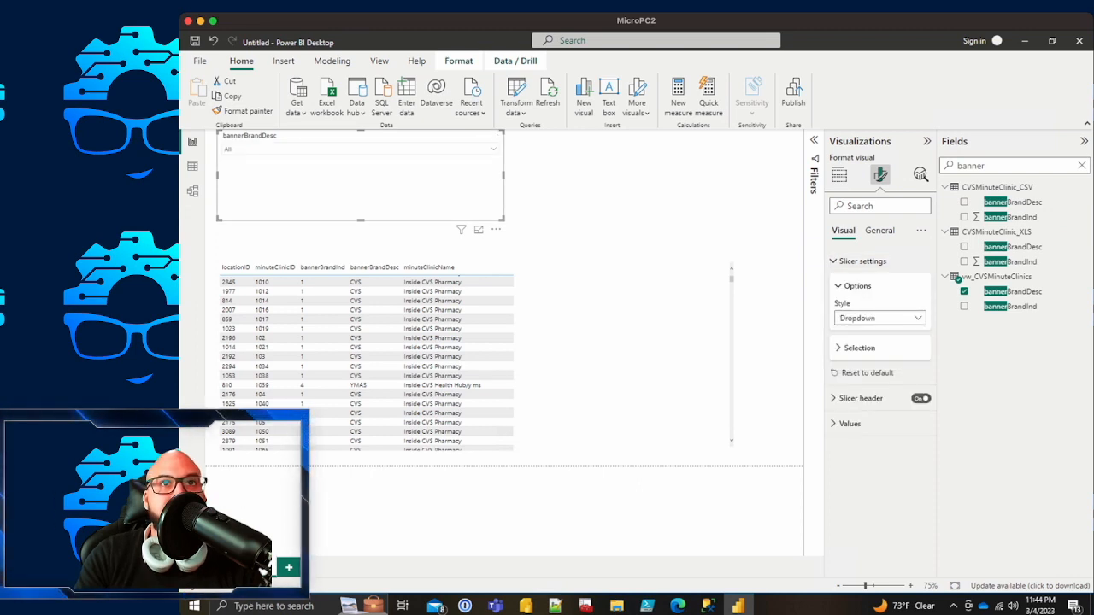
drag(502, 218, 321, 163)
click(311, 149)
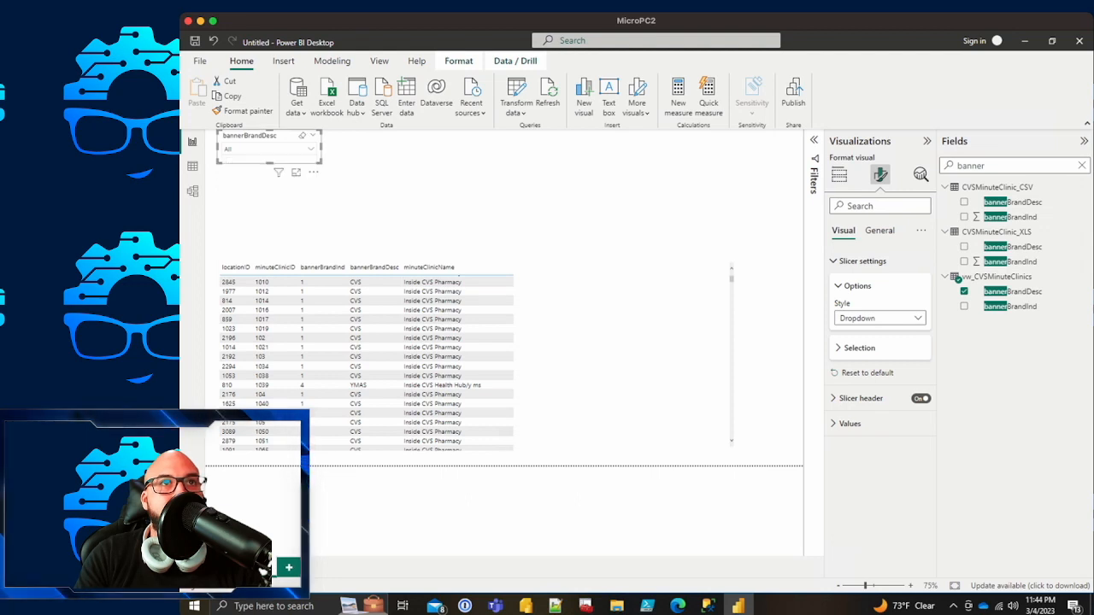
click(310, 148)
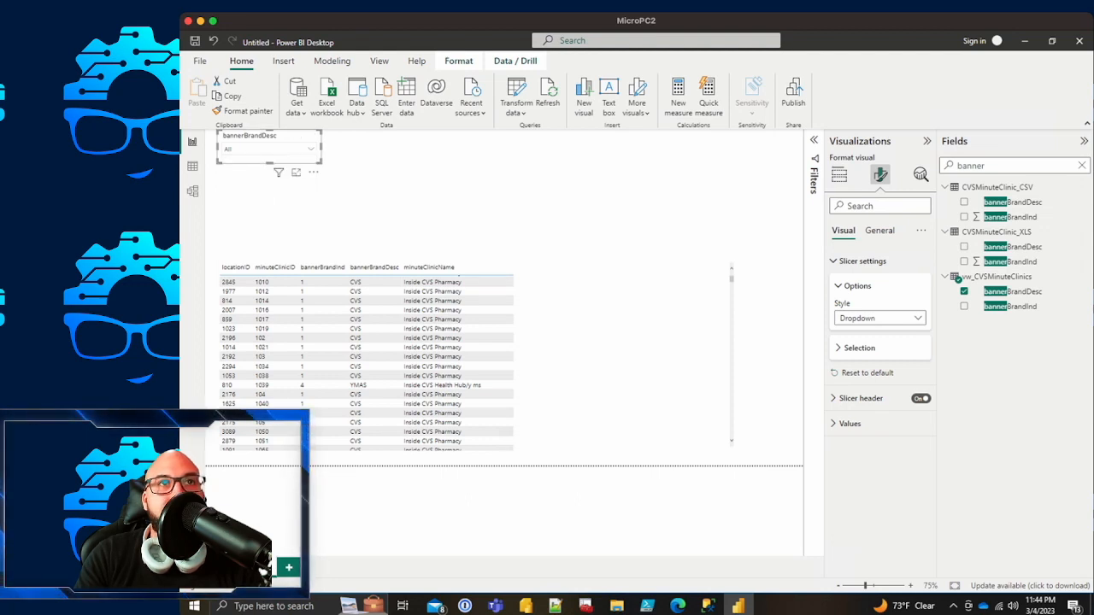
Step: Turn off the slicer's multi-select with CTRL option and turn on its Show "Select all" option
click(859, 348)
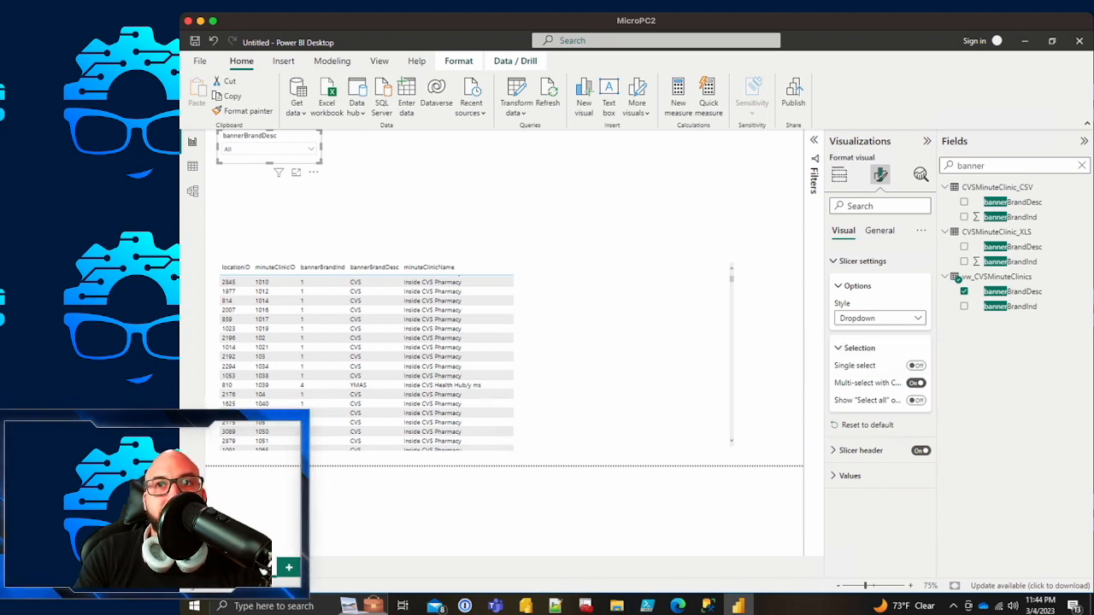
click(916, 383)
click(916, 400)
Step: Test the bannerBrandDesc slicer by filtering the table to LONGS and TARGET, and clear the selections
click(311, 149)
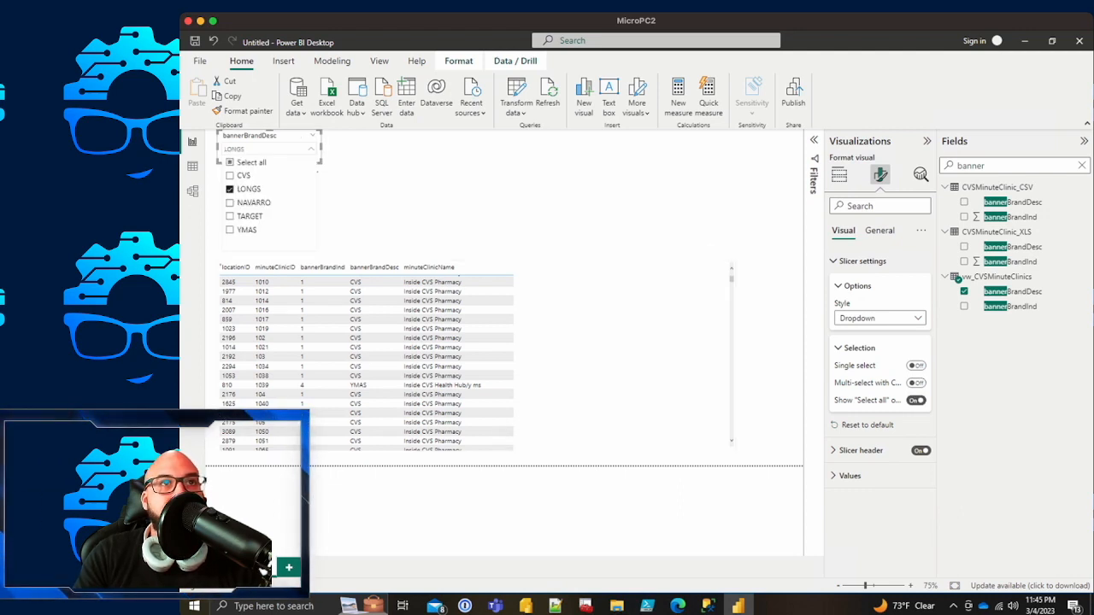
click(229, 202)
click(230, 189)
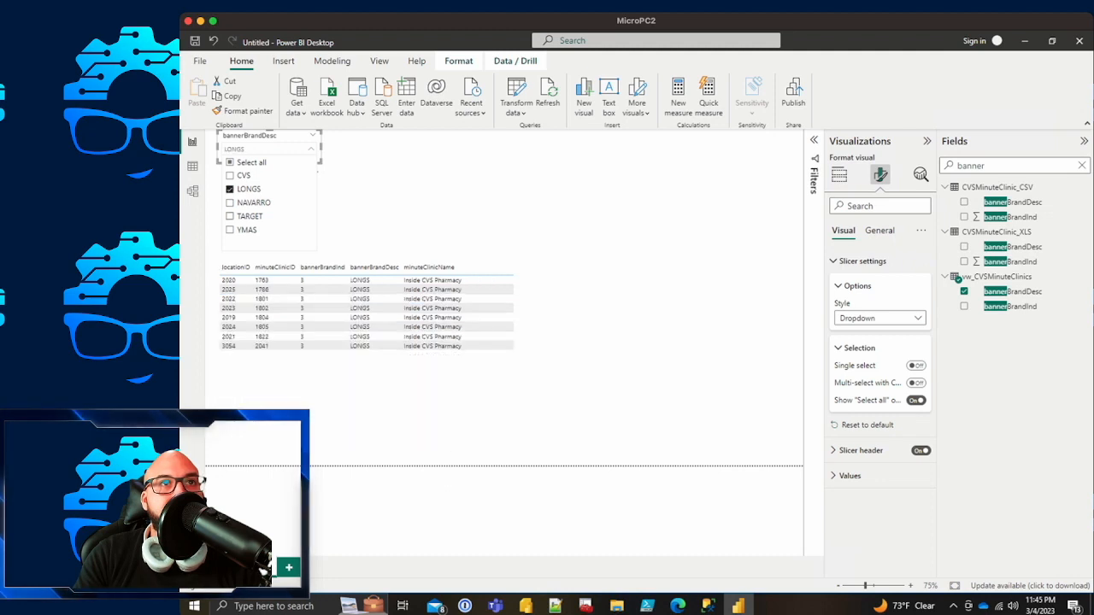
click(230, 216)
click(230, 230)
click(230, 230)
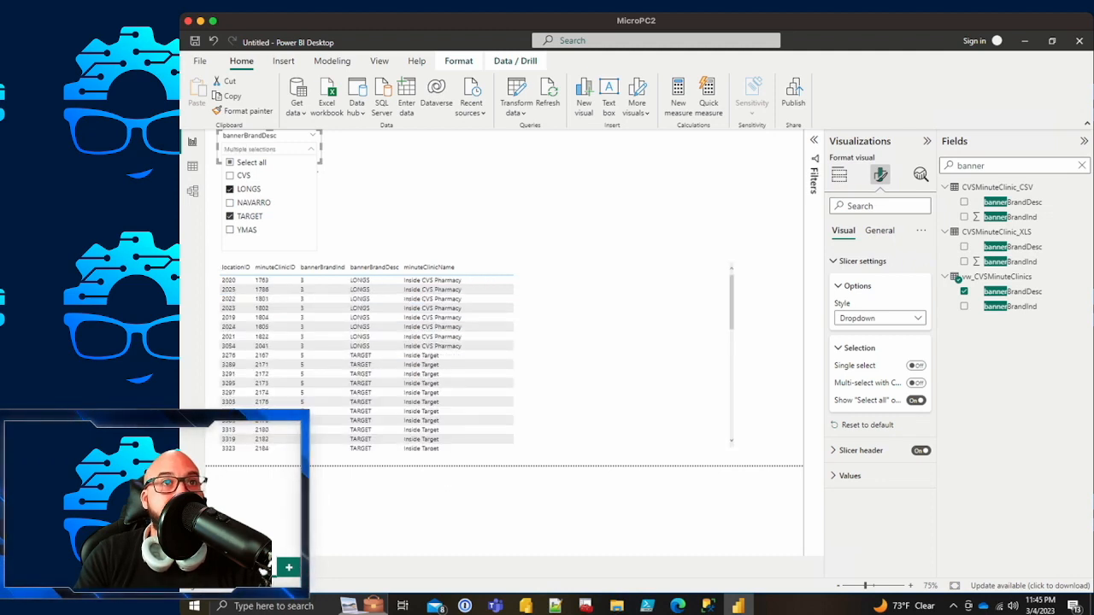
click(230, 216)
click(229, 189)
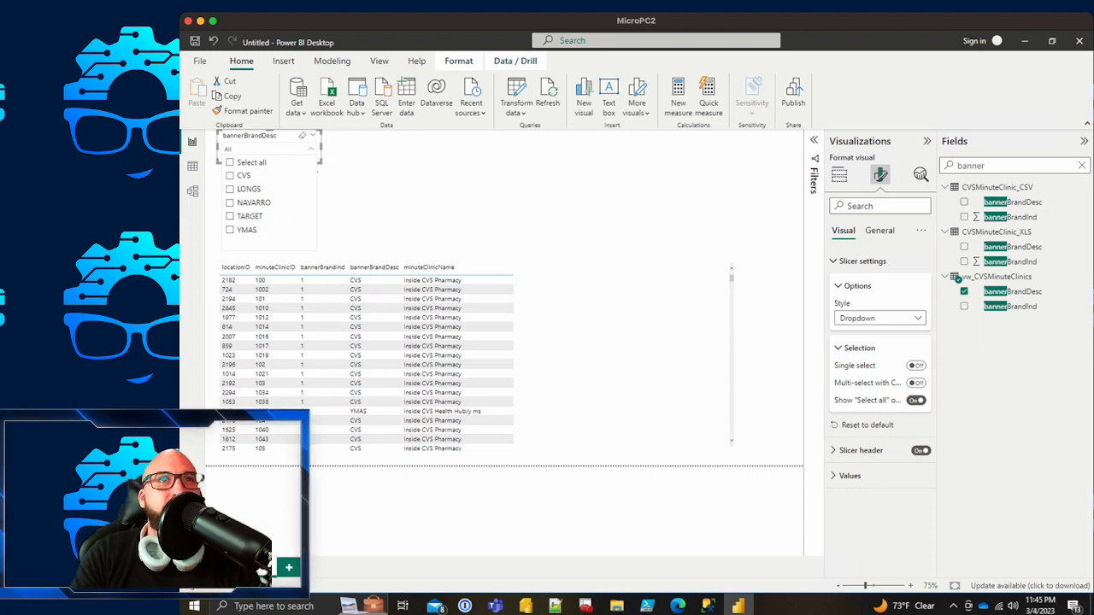
Step: Enable search in the bannerBrandDesc slicer and move the slicer down, aligned with the table visual's left edge
drag(272, 136, 265, 160)
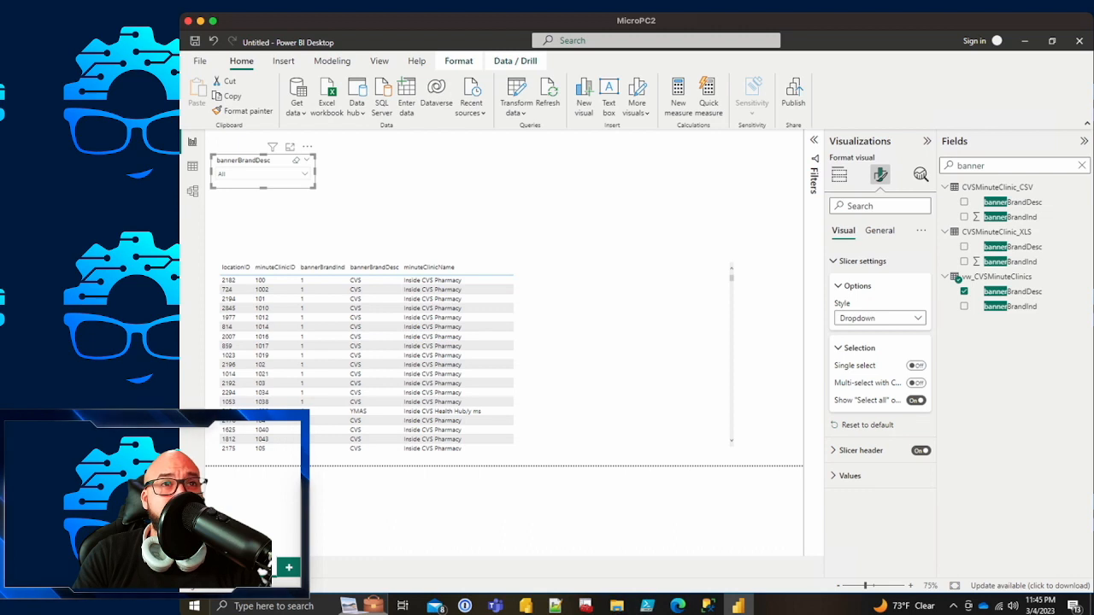
click(304, 173)
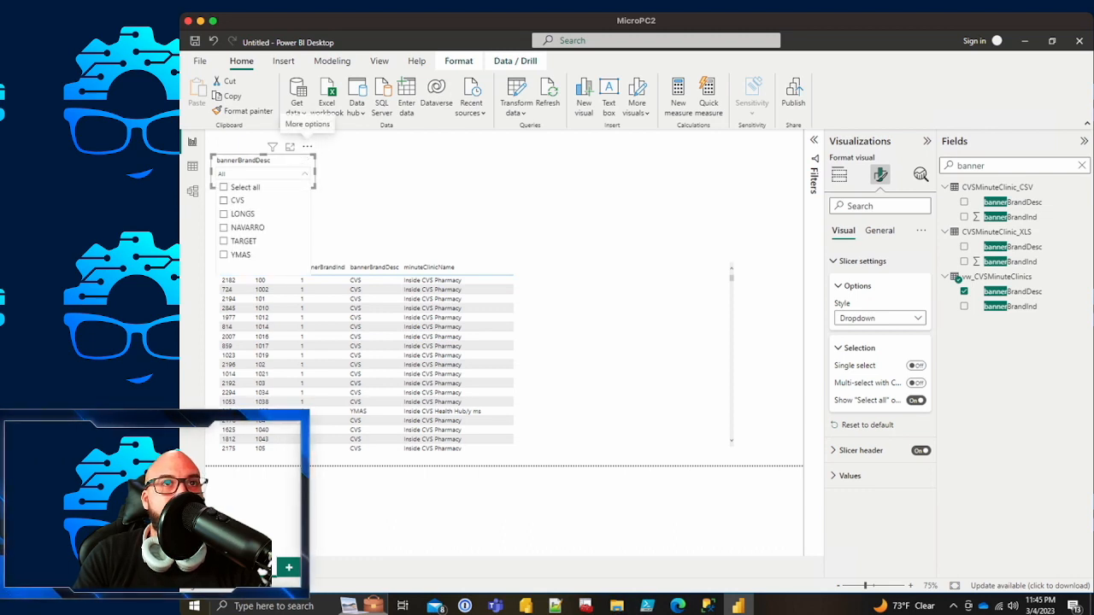
click(306, 147)
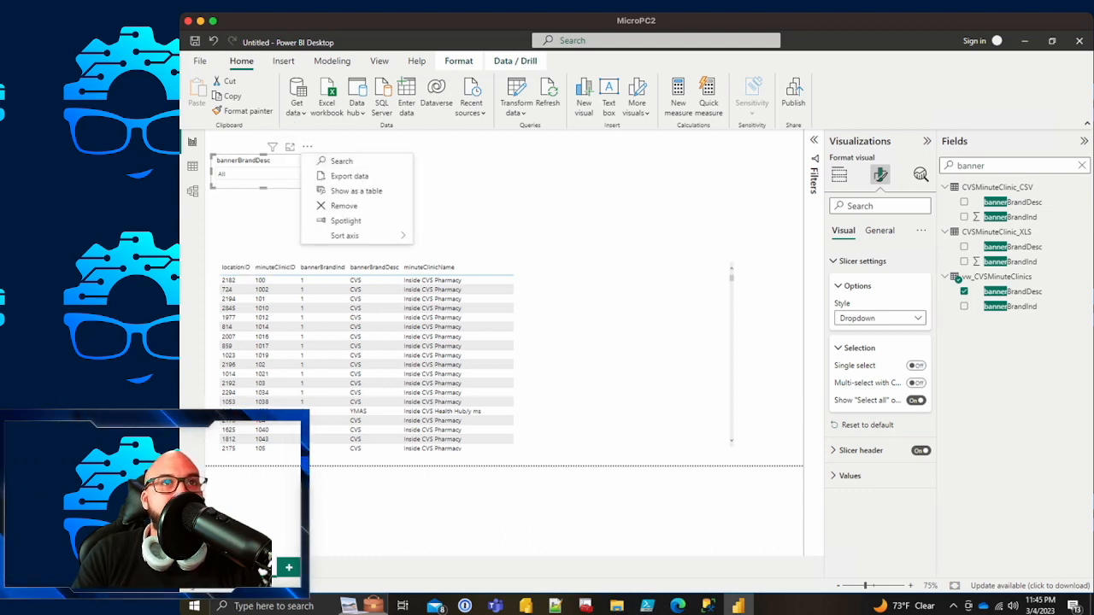
click(341, 160)
click(307, 147)
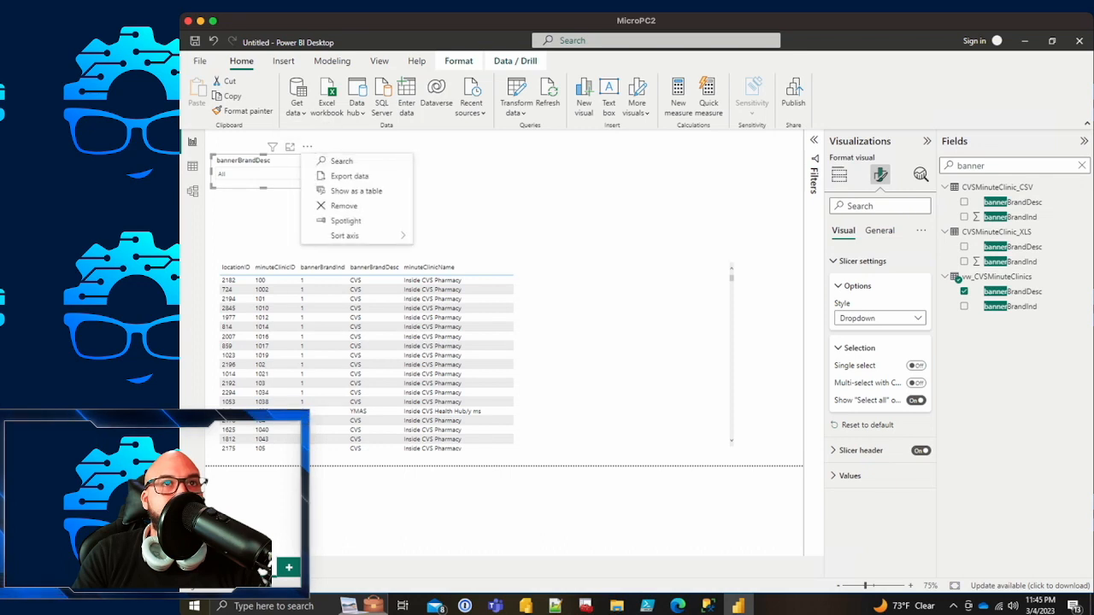
click(342, 161)
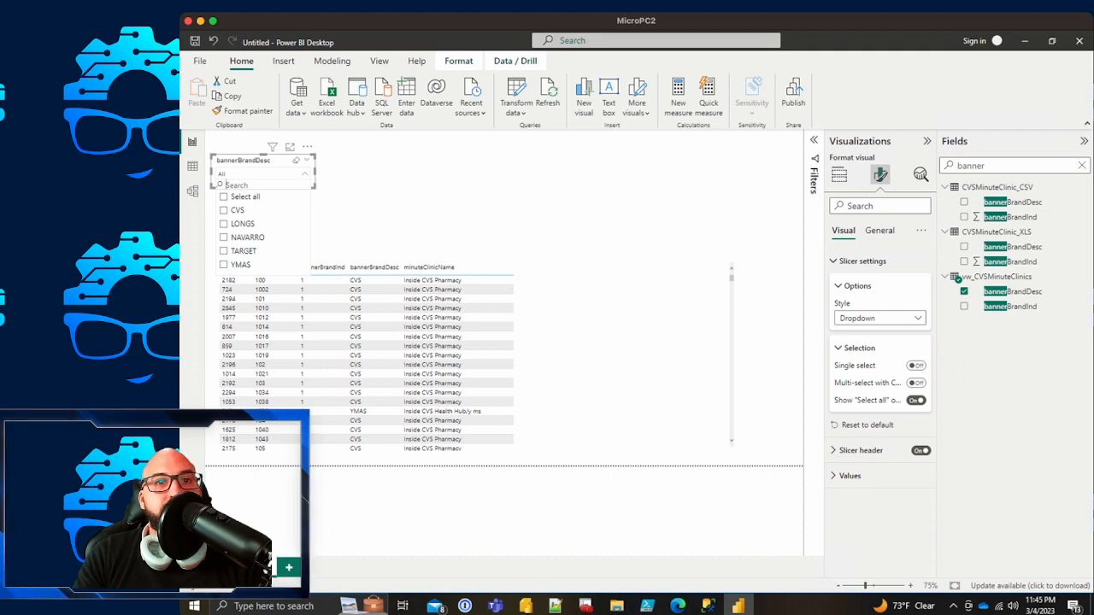
mouse_move(282, 161)
mouse_down()
mouse_move(296, 169)
mouse_move(277, 170)
mouse_move(288, 167)
mouse_up()
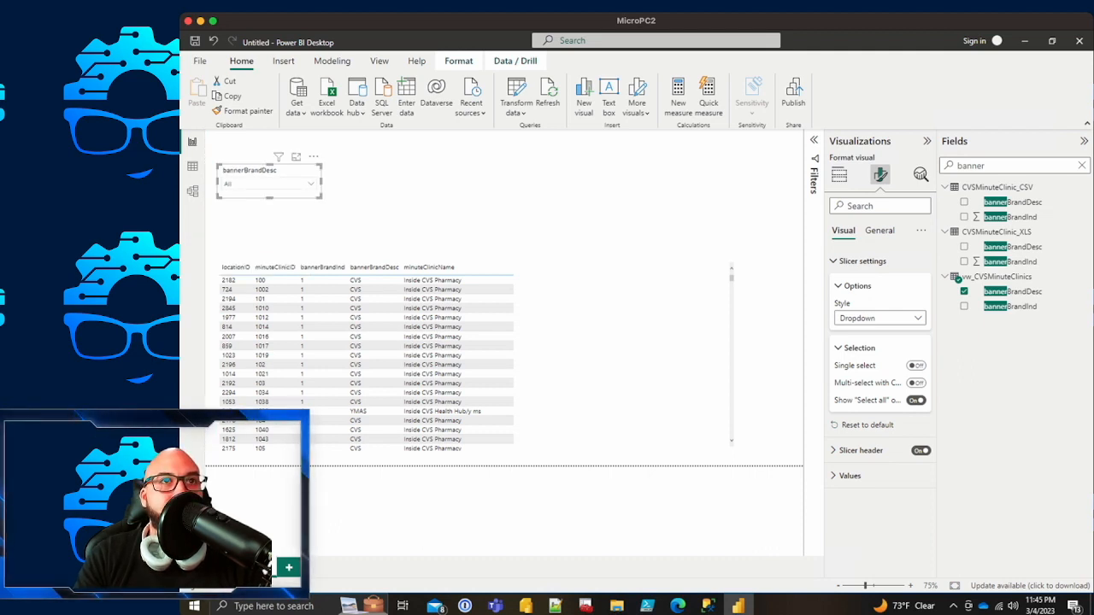
click(367, 205)
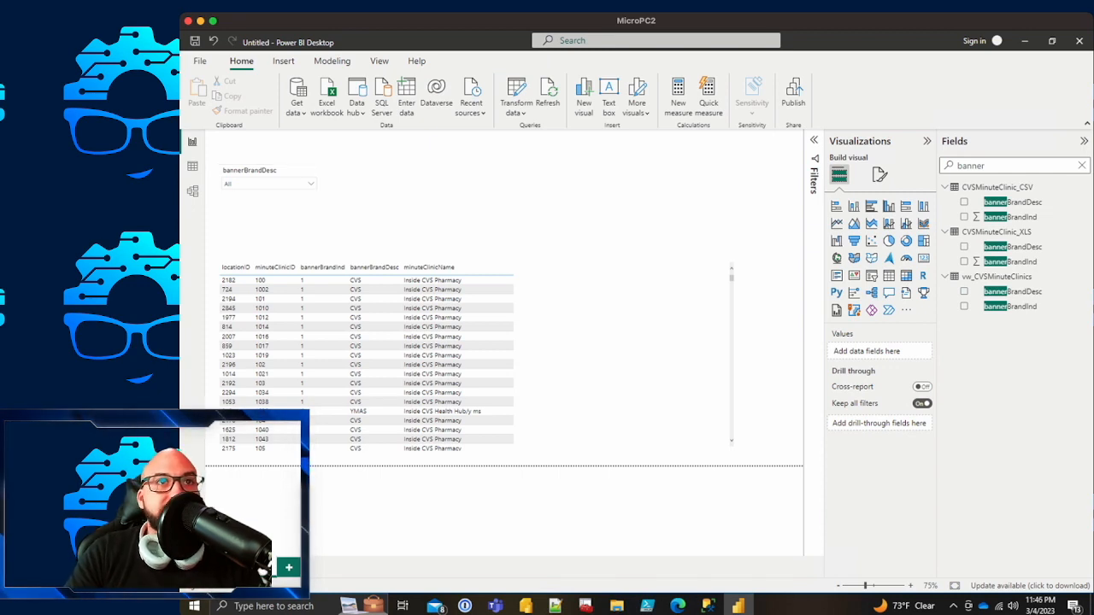
Step: Give the bannerBrandDesc slicer a light gray background with 90% transparency
click(270, 181)
click(964, 291)
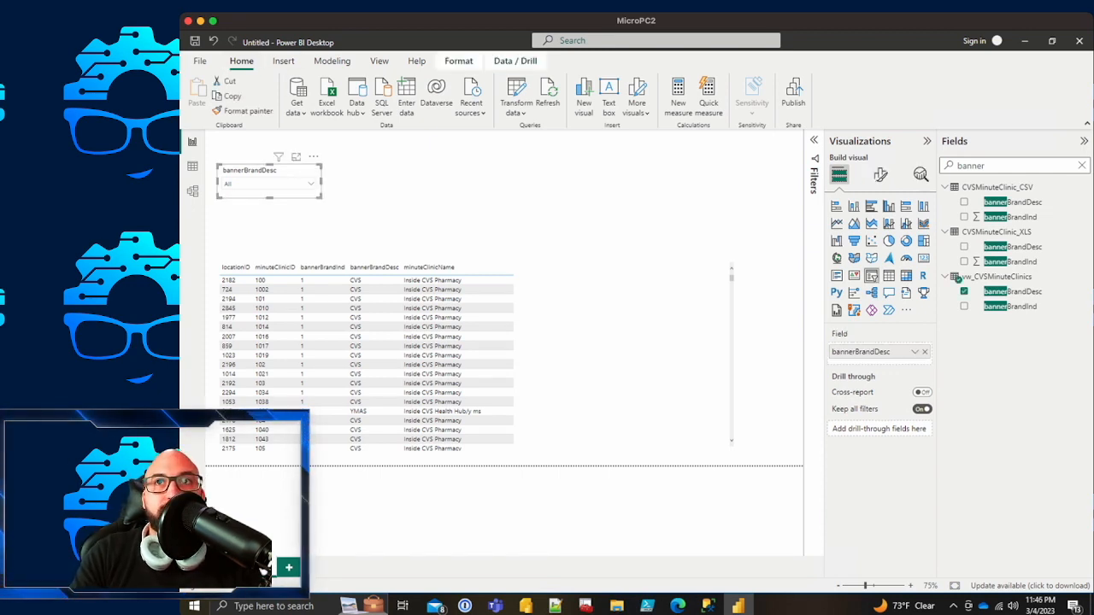
click(880, 174)
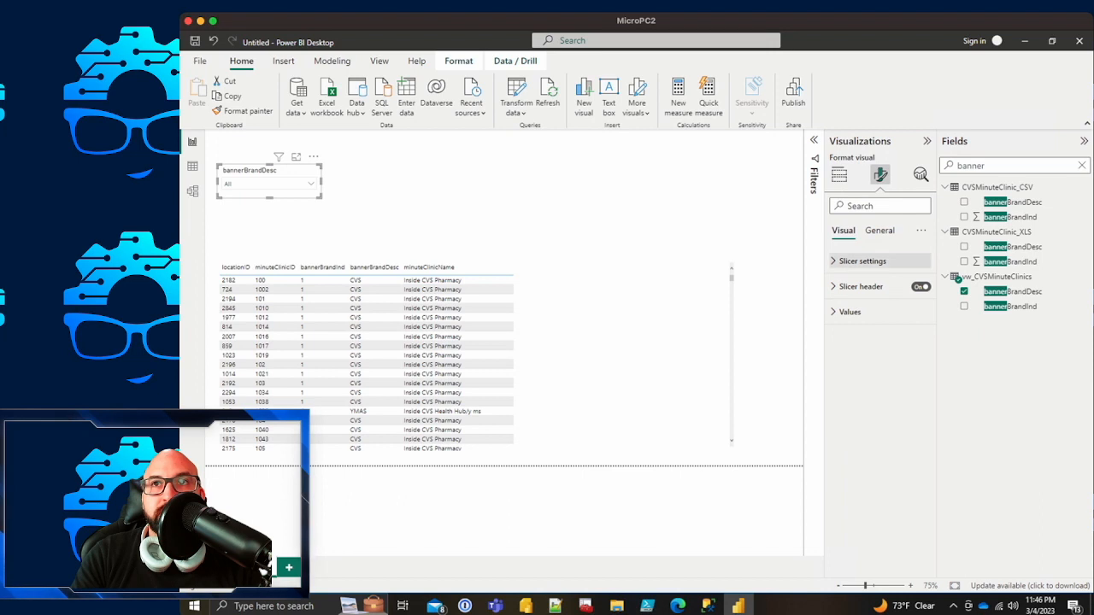
click(862, 261)
click(862, 261)
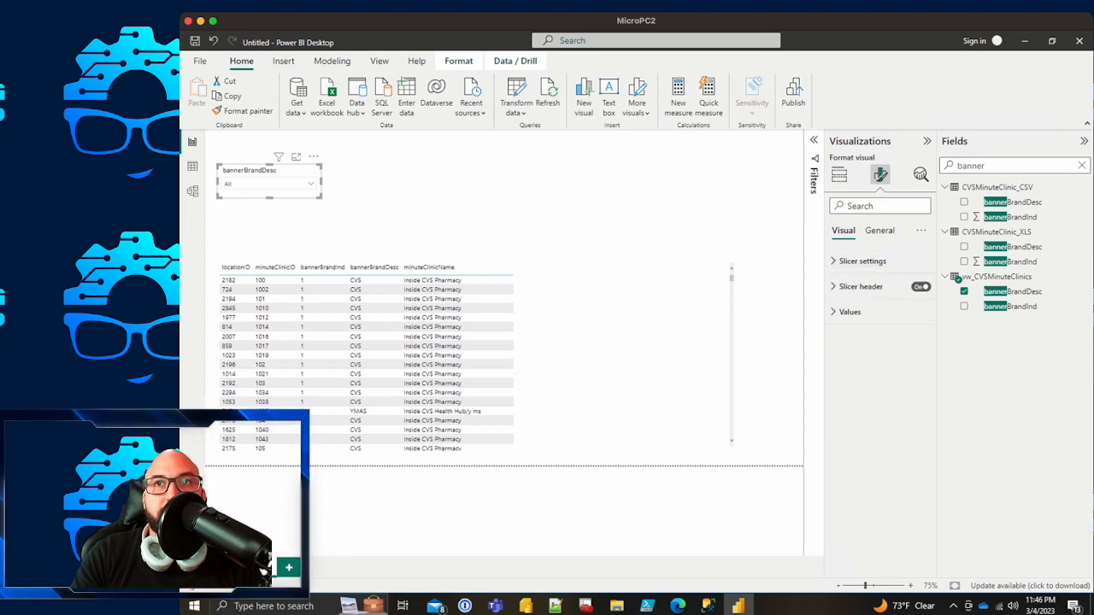
click(879, 231)
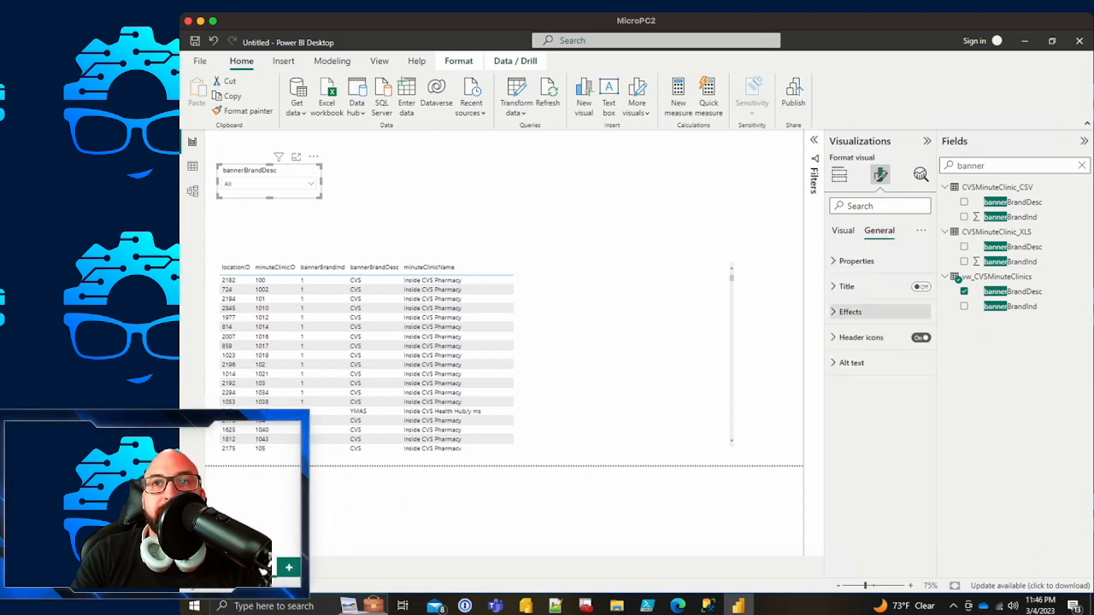
click(850, 311)
click(850, 369)
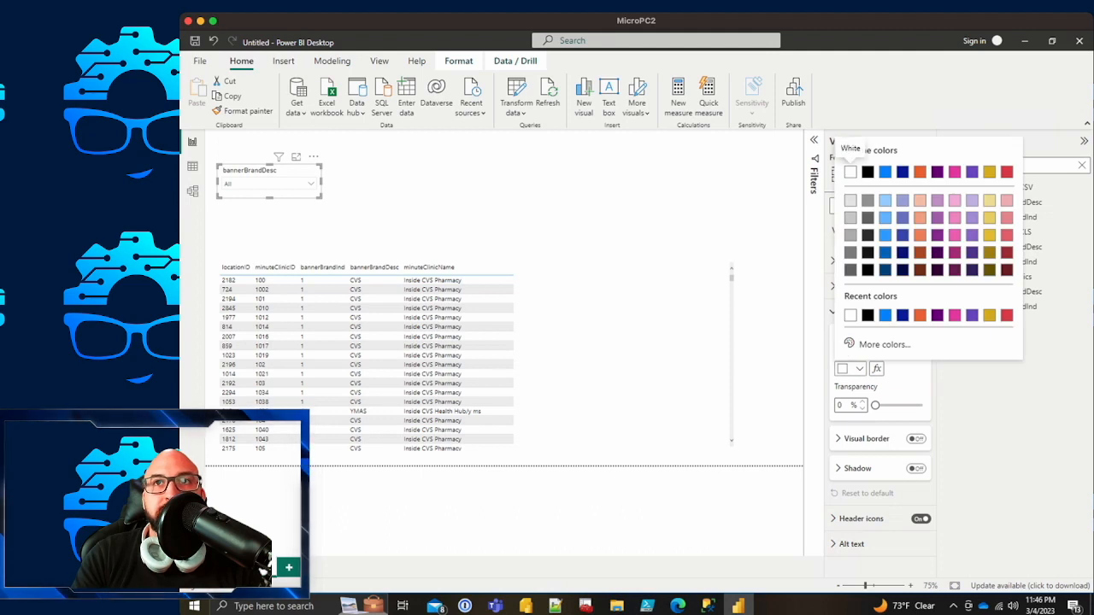
click(850, 221)
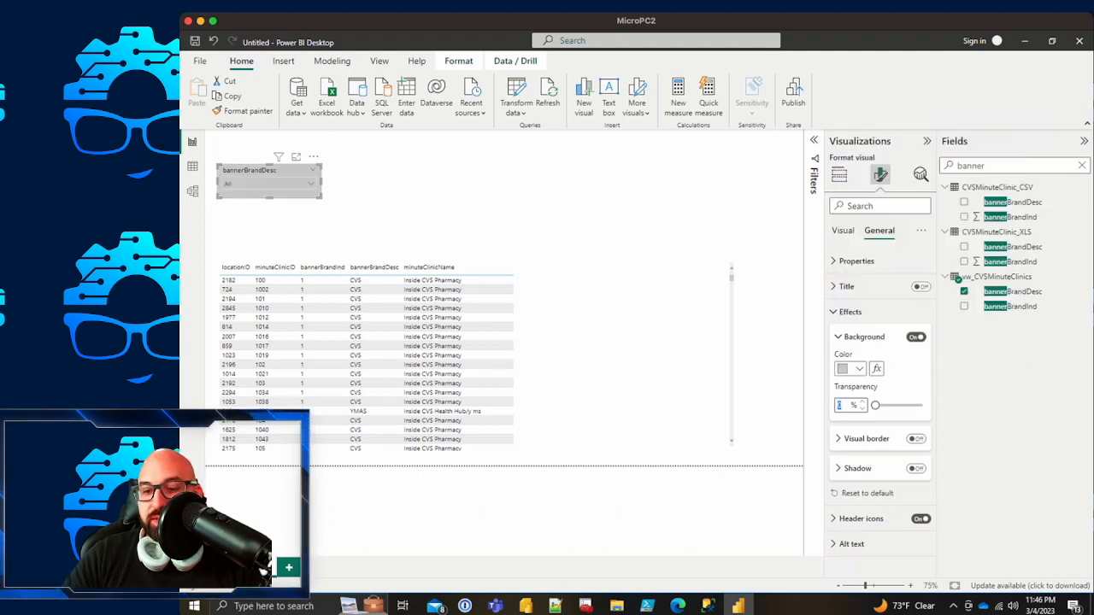
text(90)
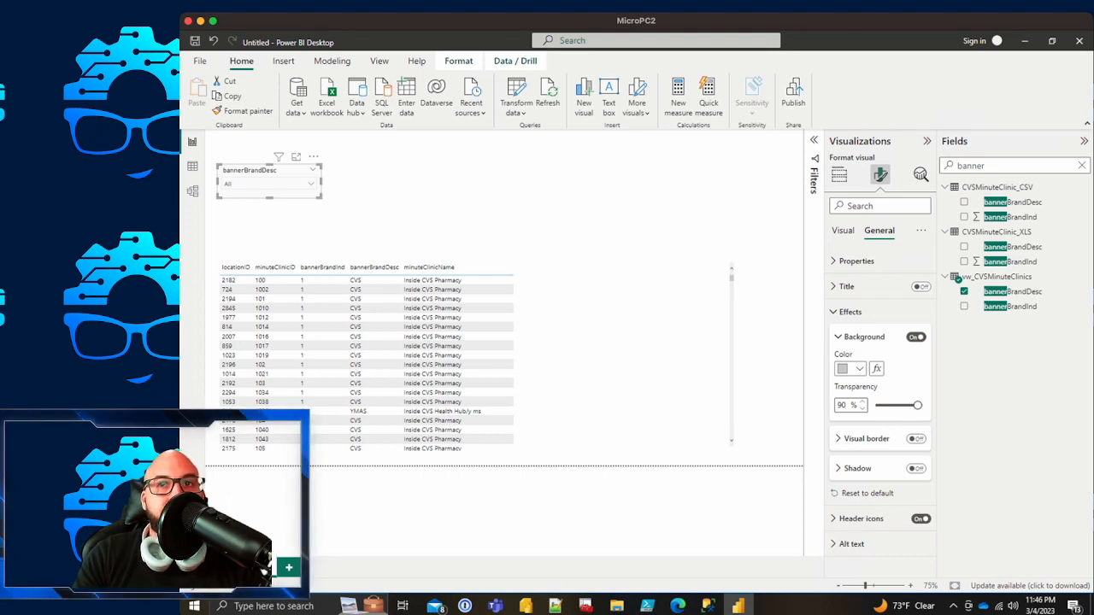
click(512, 198)
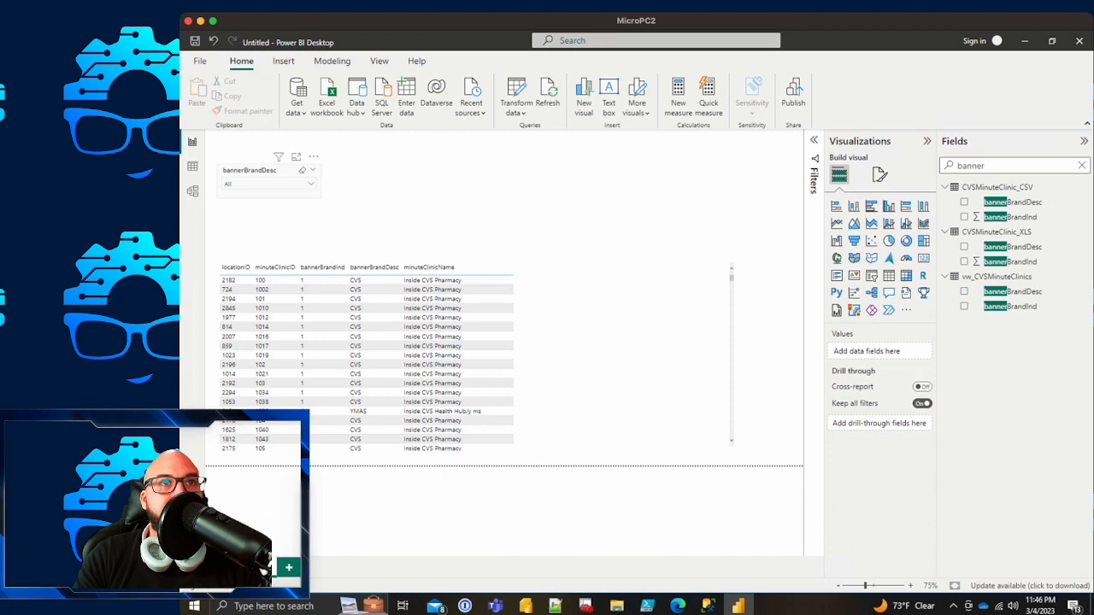
Step: Give the table visual a light gray background with 90% transparency to match the slicer
click(256, 181)
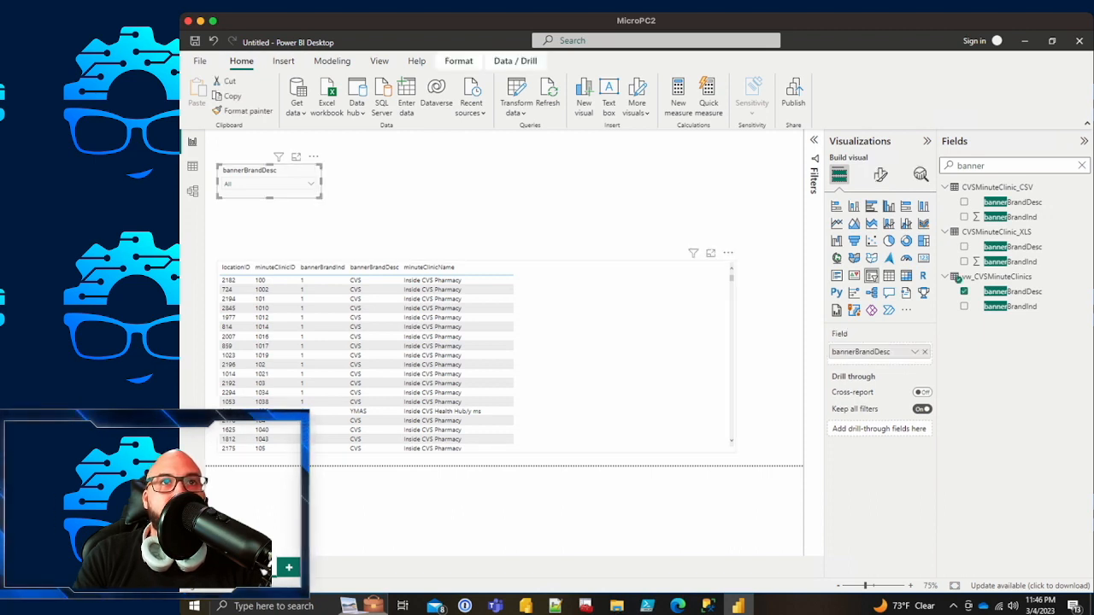
click(611, 341)
click(880, 175)
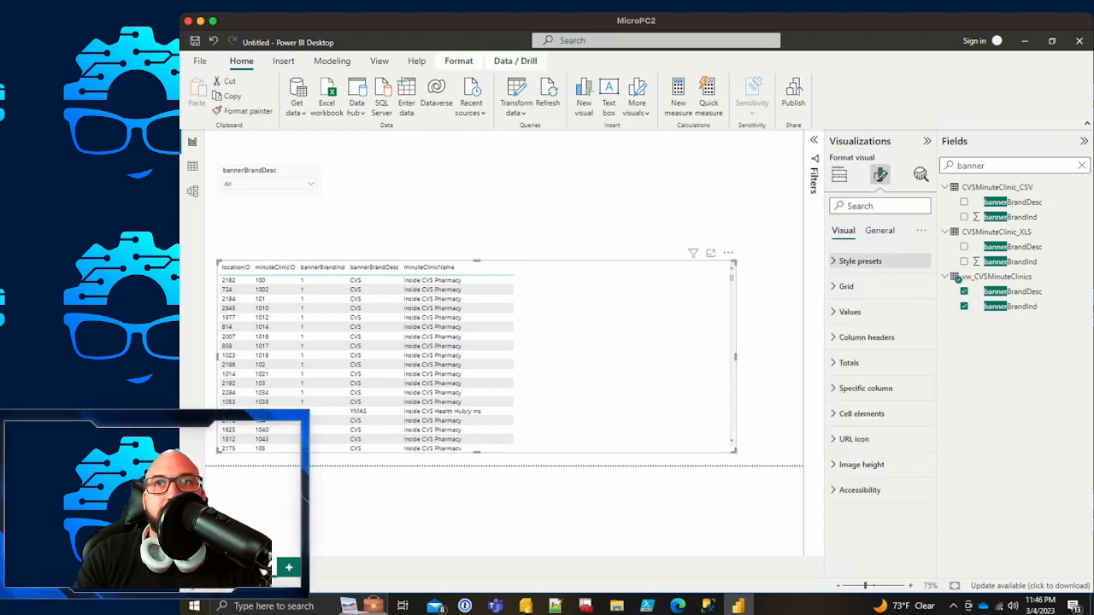
click(879, 231)
click(850, 312)
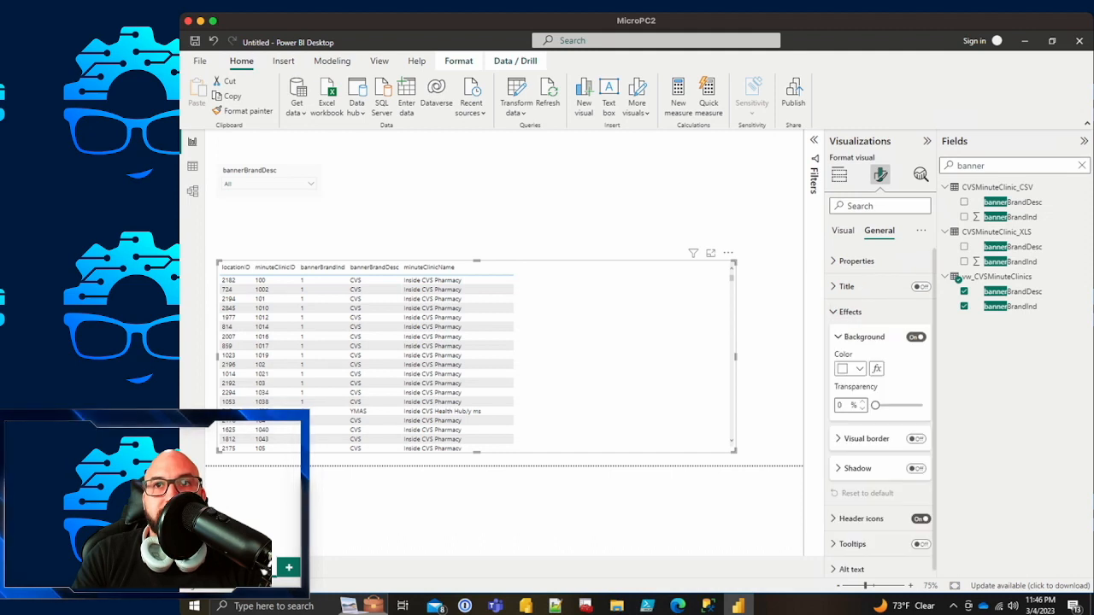
click(850, 368)
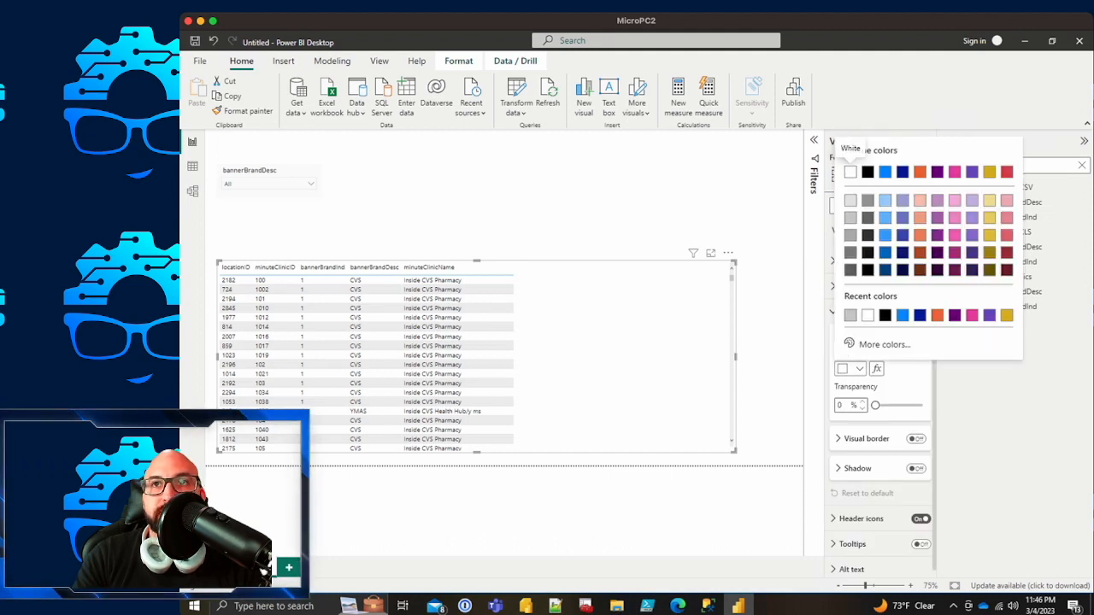
click(849, 217)
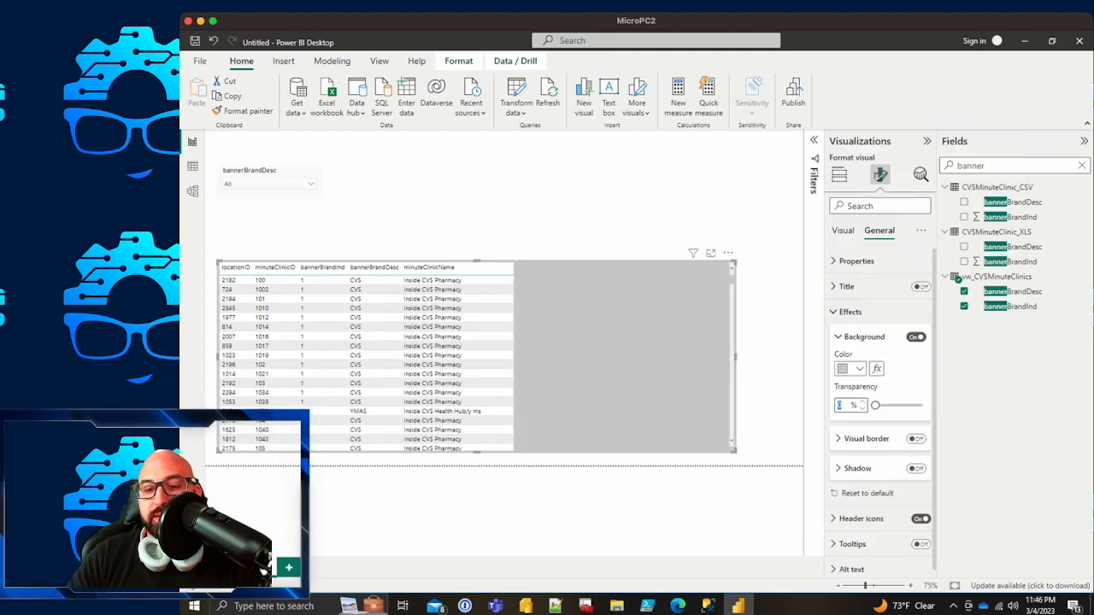
text(90)
key(Return)
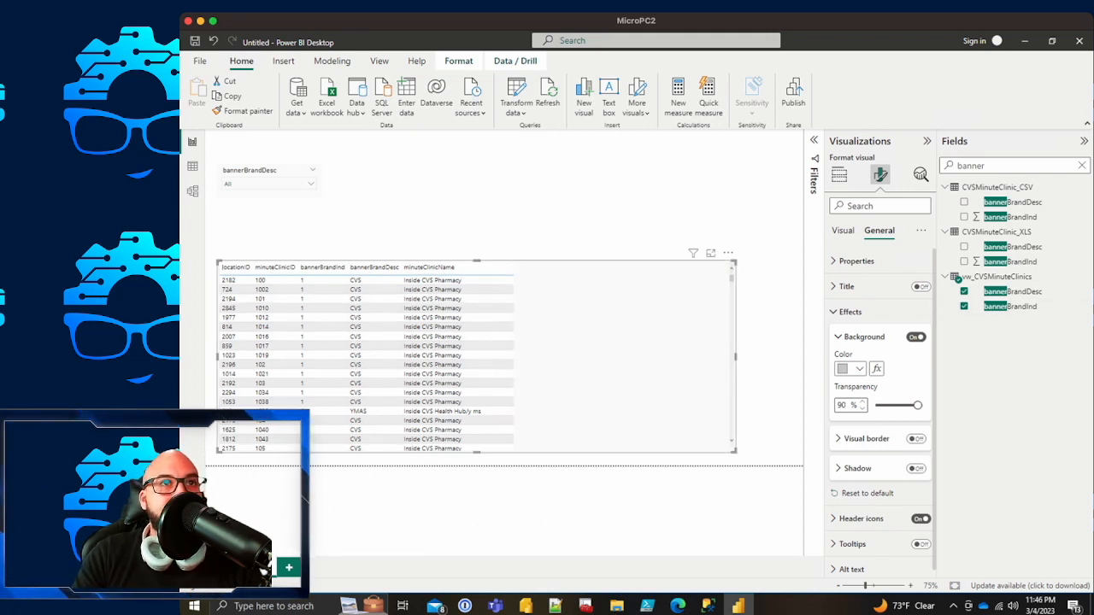
Step: Try the bannerBrandDesc slicer directly above the table, and move it back up near the top edge of the report page
drag(278, 170, 278, 225)
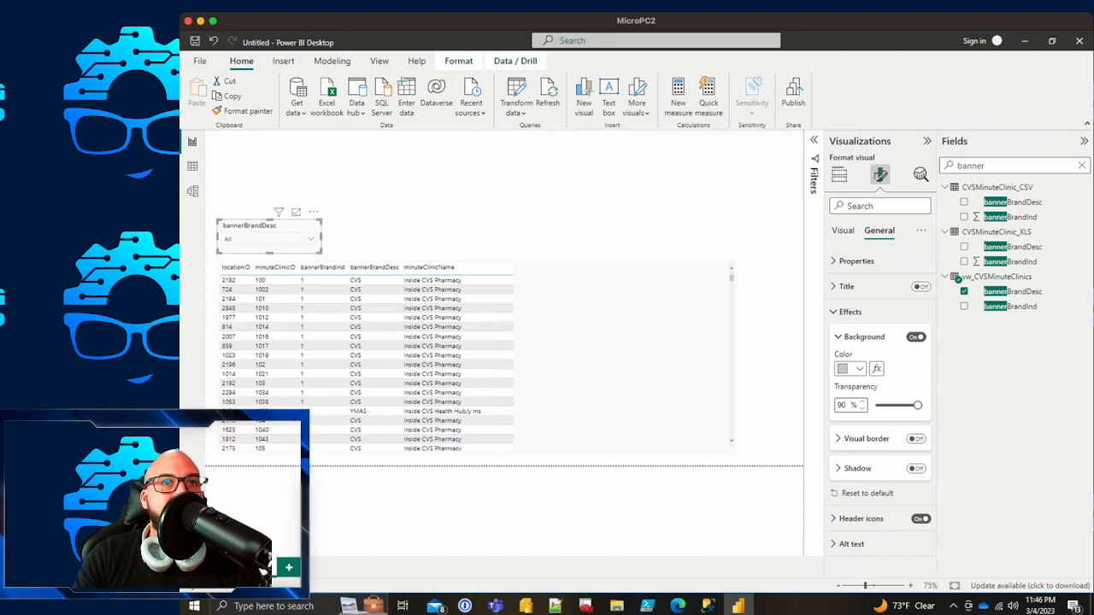
click(709, 253)
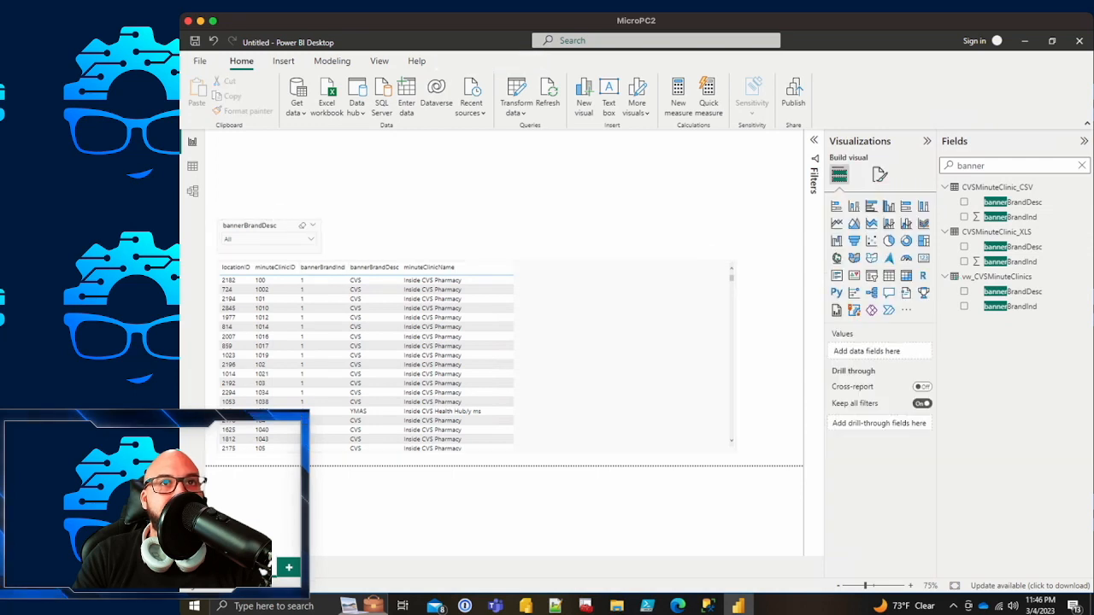
drag(278, 225, 277, 159)
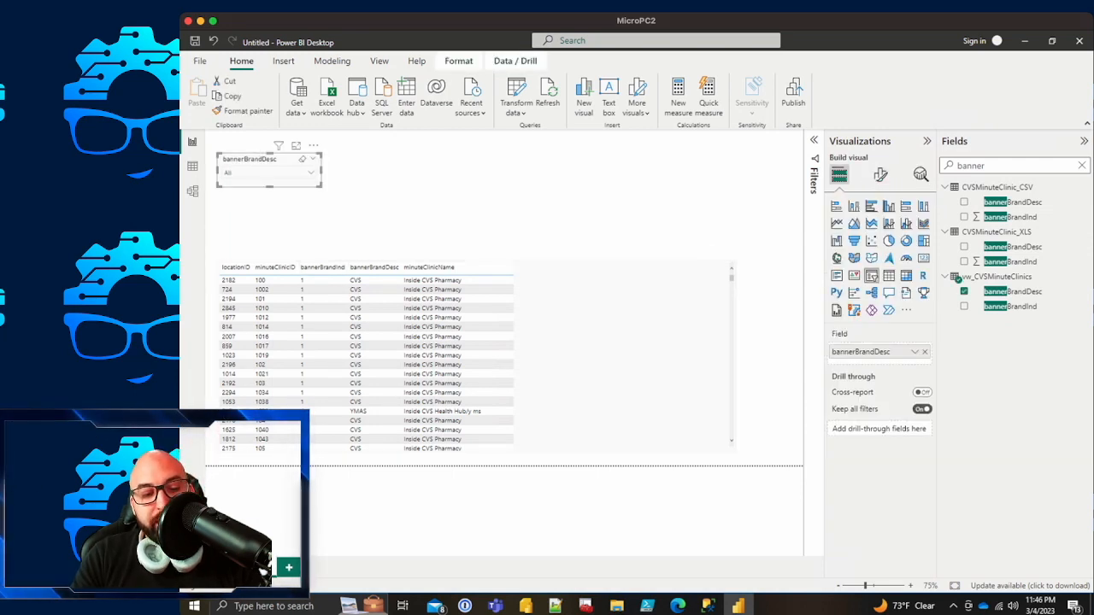
Step: Duplicate the bannerBrandDesc slicer and place the copy just to the right of the original, aligned with it
key(ctrl+c)
key(ctrl+v)
mouse_move(403, 162)
mouse_down()
mouse_move(423, 165)
mouse_move(383, 162)
mouse_up()
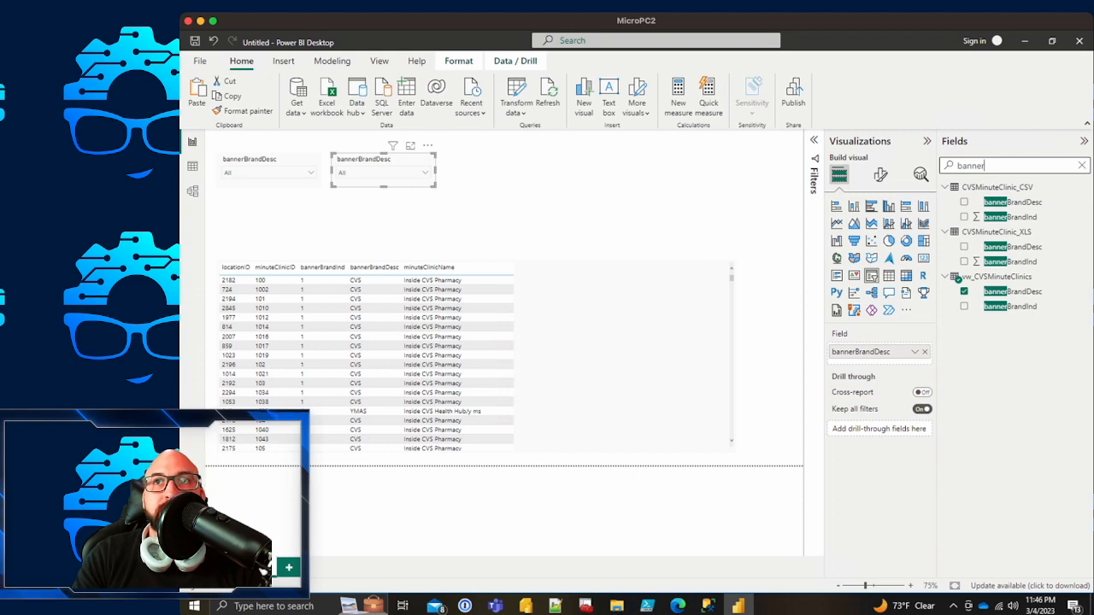
Step: Search the fields for state and replace the copied slicer's field with addressState from vw_CVSMinuteClinics
drag(998, 166, 921, 173)
text(state)
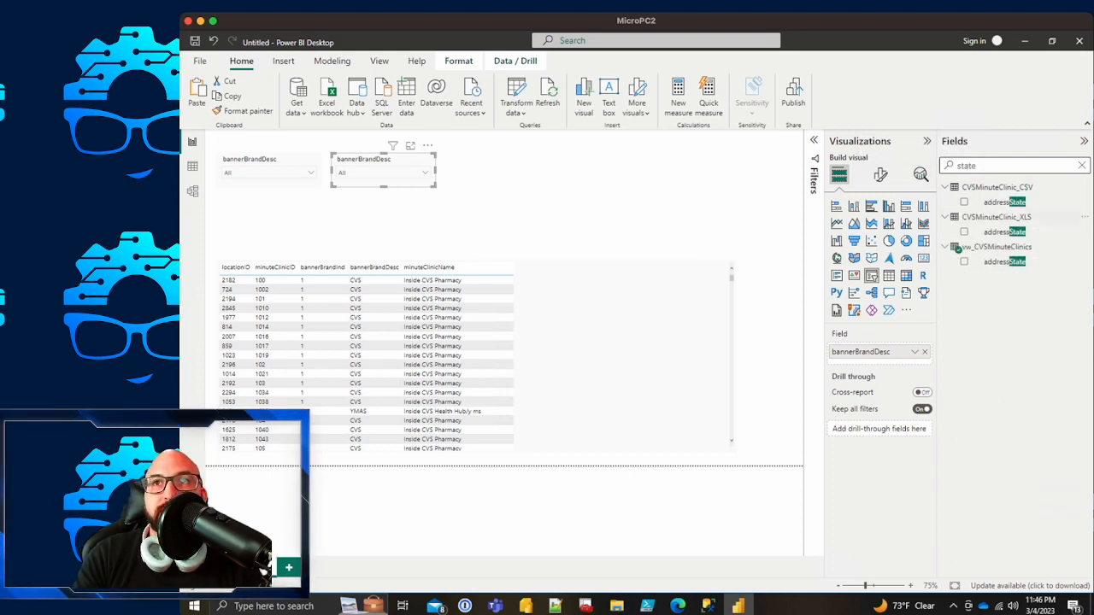
drag(1004, 261, 688, 357)
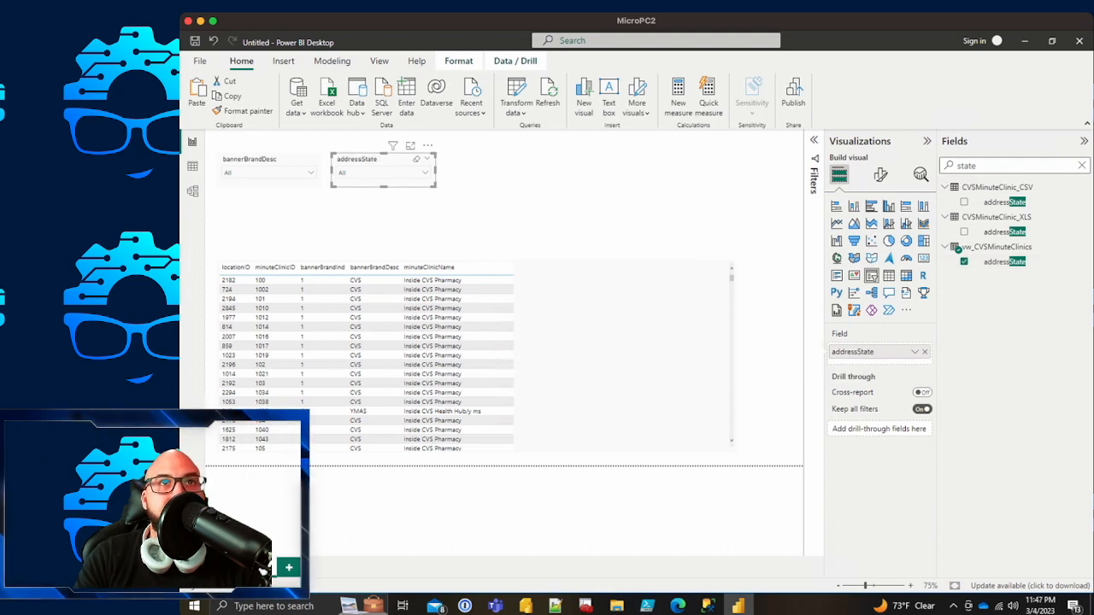
Step: Look through the list of states in the addressState slicer's dropdown
click(425, 172)
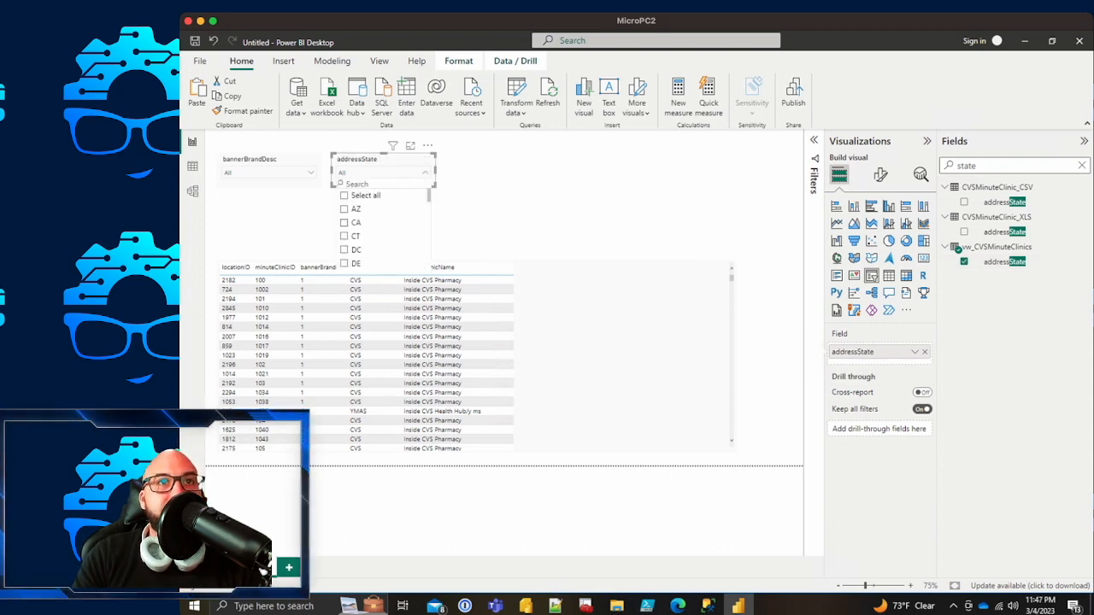
scroll(376, 226, down, 7)
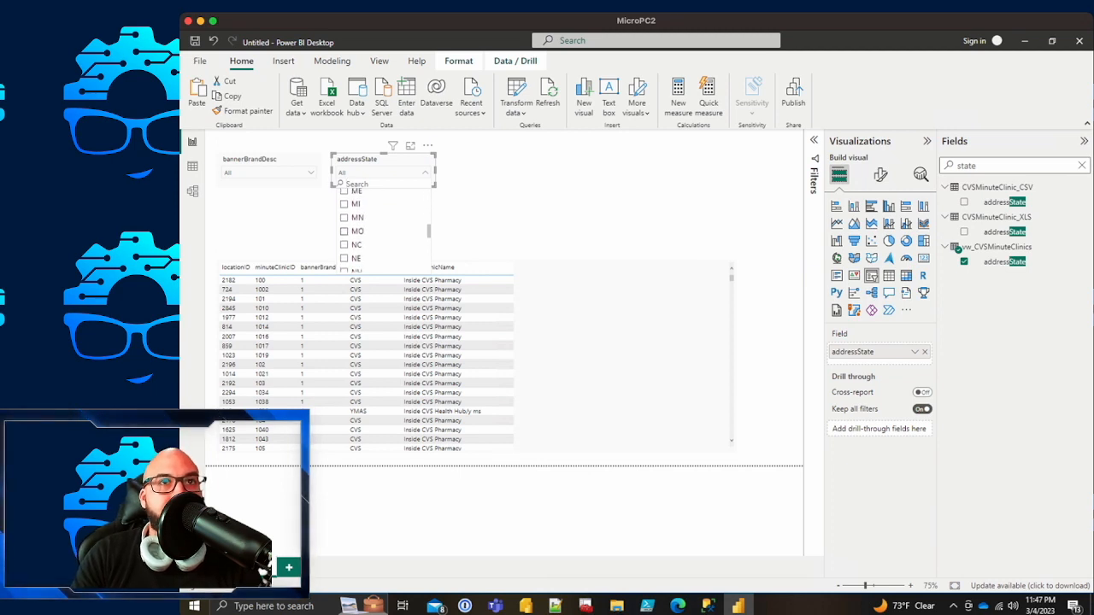
scroll(376, 227, down, 2)
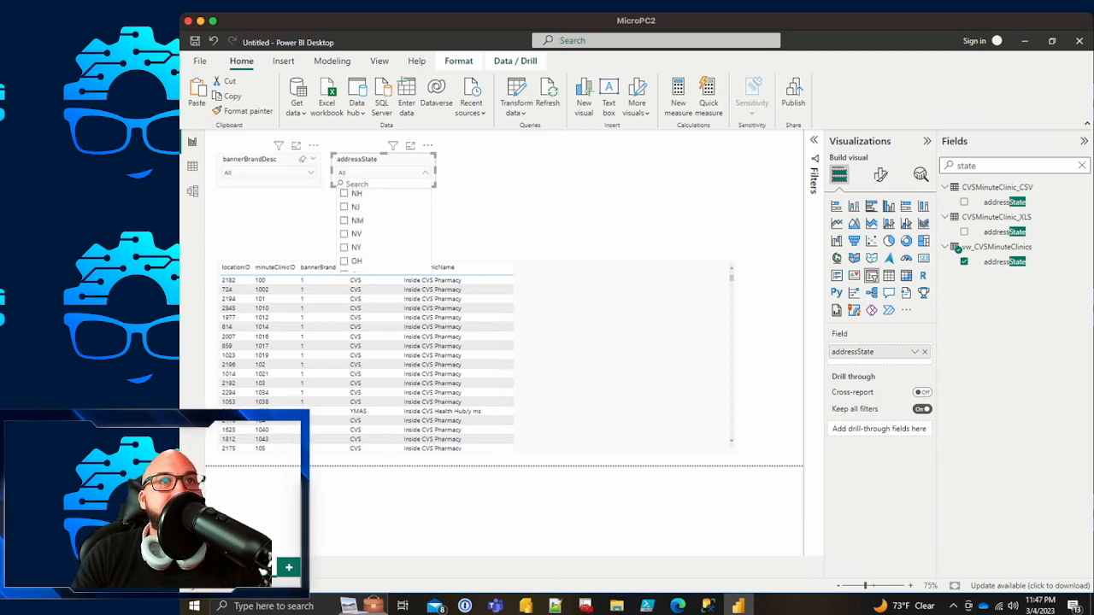
click(311, 172)
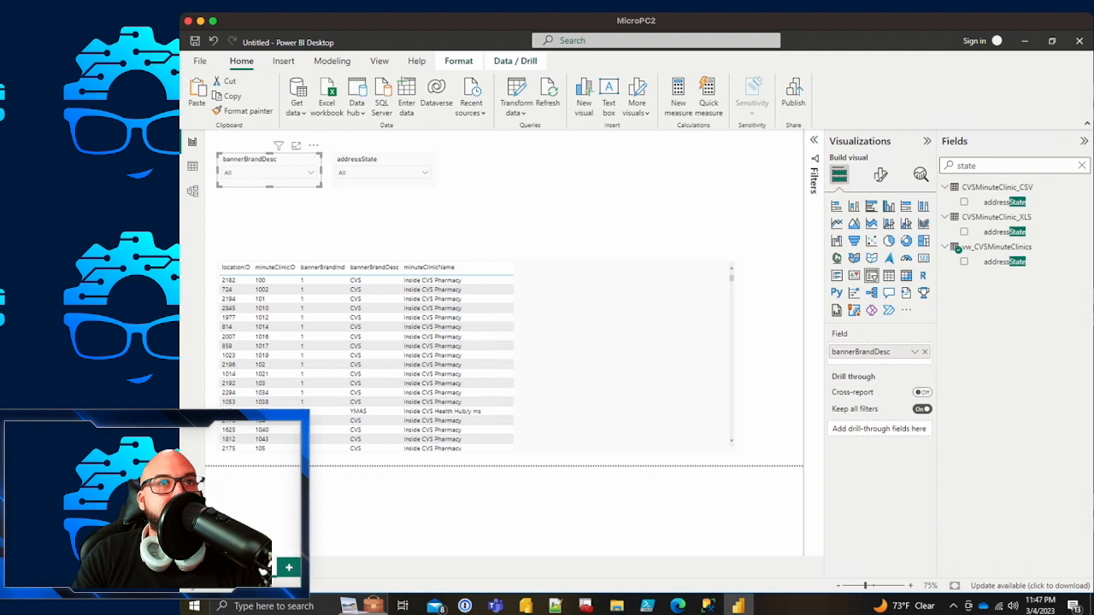
click(386, 170)
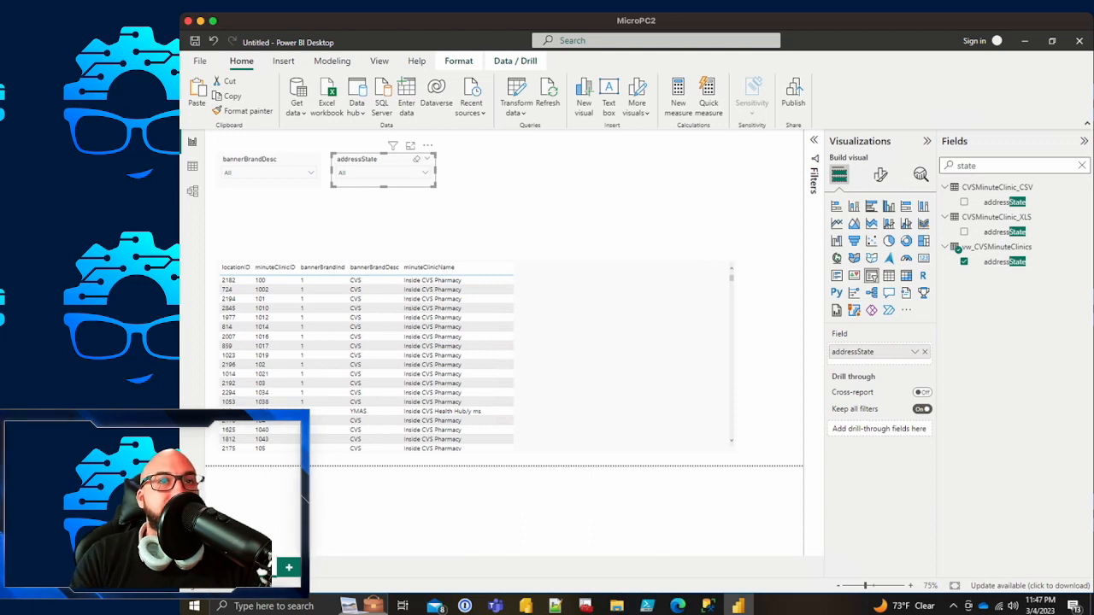
click(425, 173)
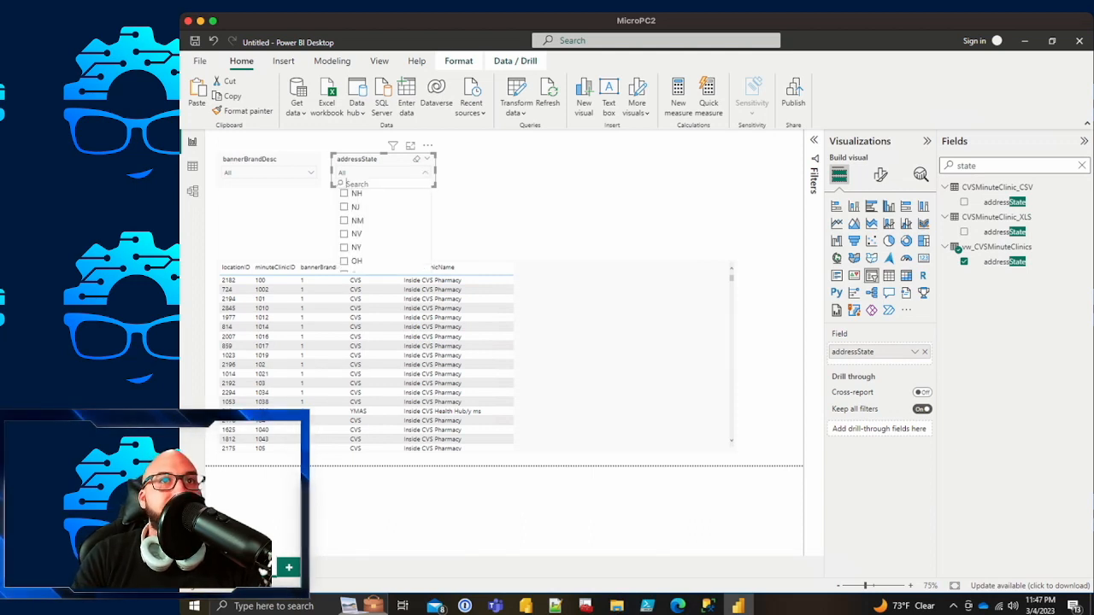
scroll(376, 226, up, 10)
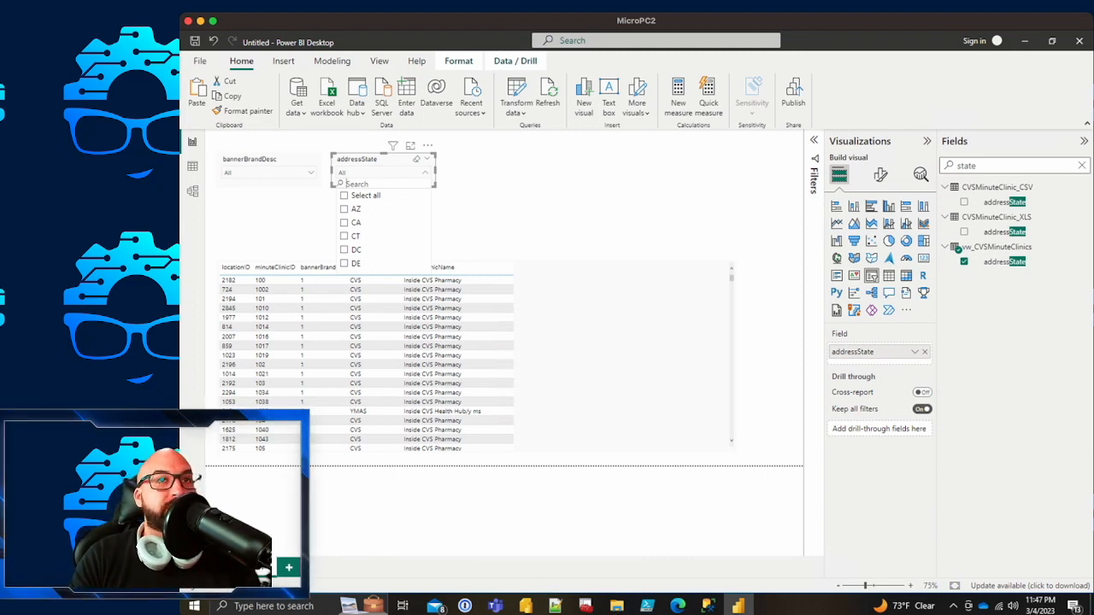
Step: Rename the bannerBrandDesc field in its slicer as Store Location
click(275, 161)
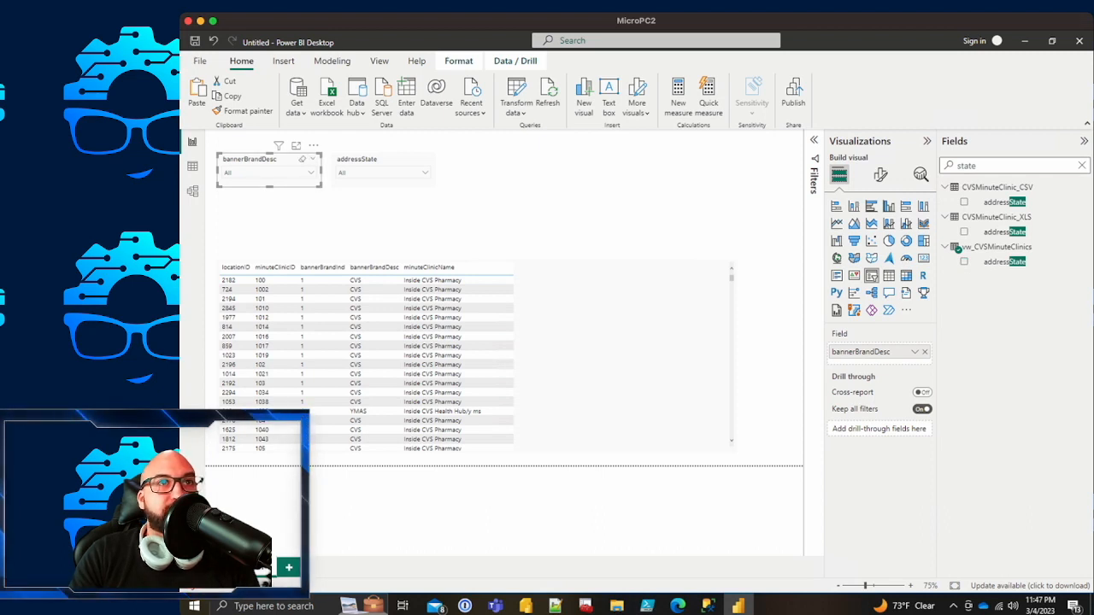
double_click(860, 352)
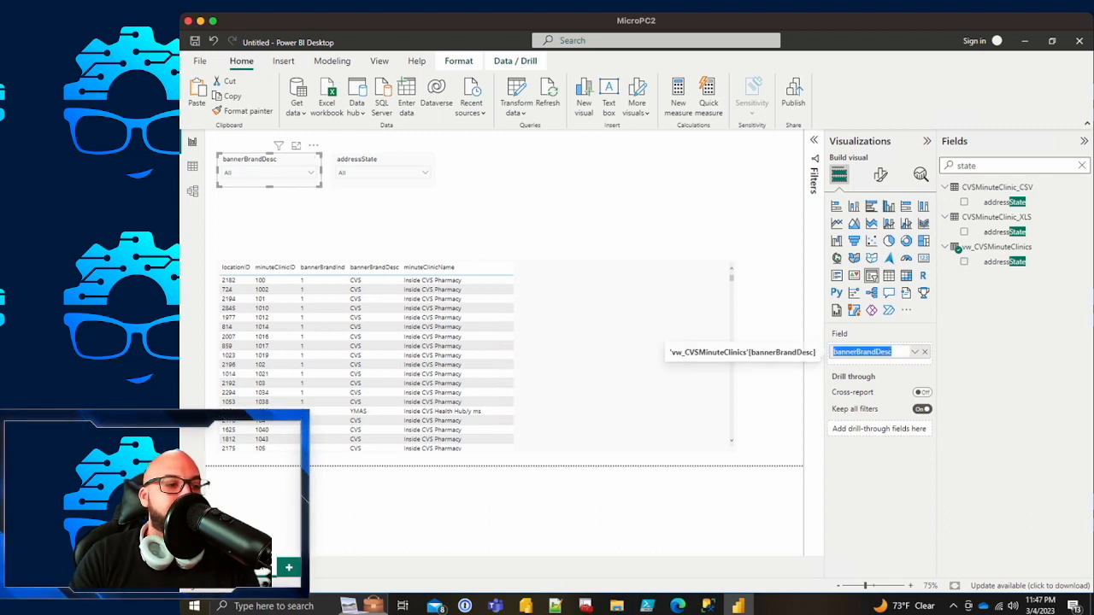
text(Store)
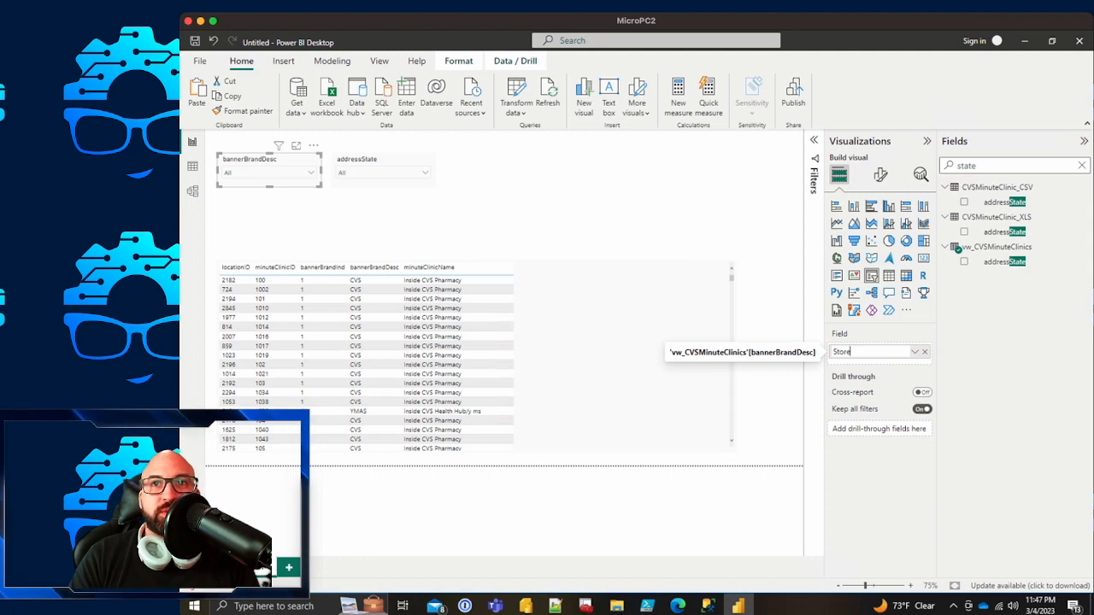
text(front Type)
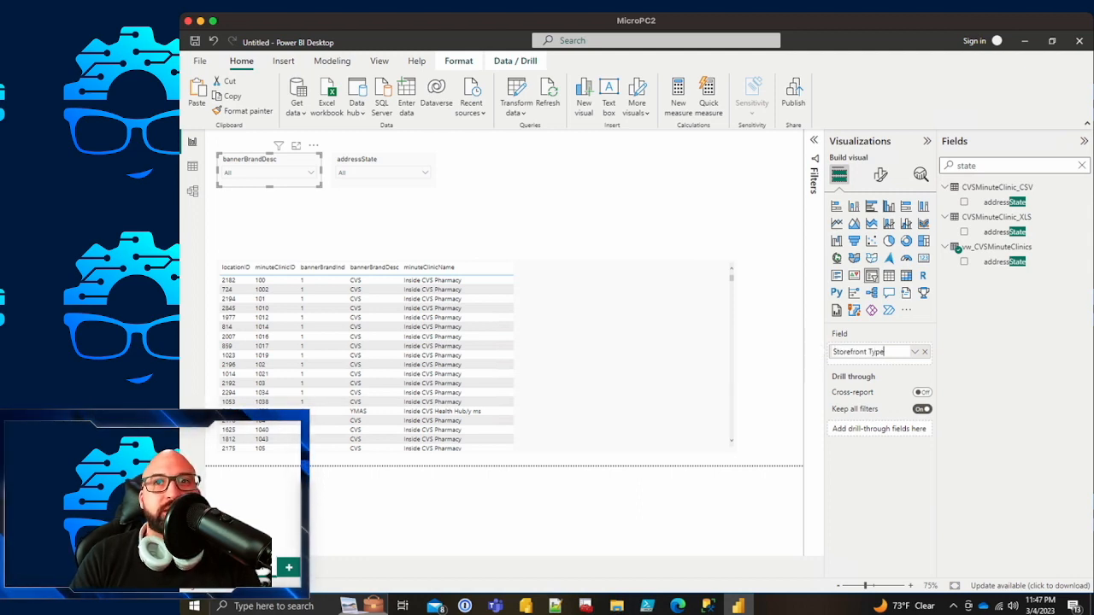
key(BackSpace)
key(BackSpace)
key(BackSpace)
key(BackSpace)
key(BackSpace)
text(Co)
key(BackSpace)
key(BackSpace)
text(L)
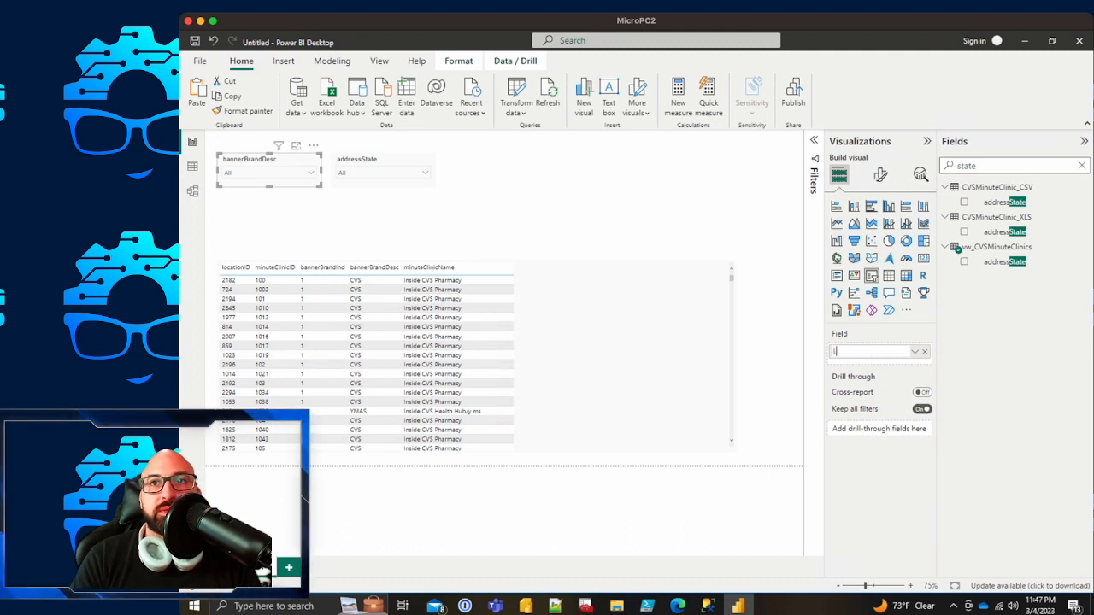
text(o)
key(BackSpace)
key(BackSpace)
text(Store)
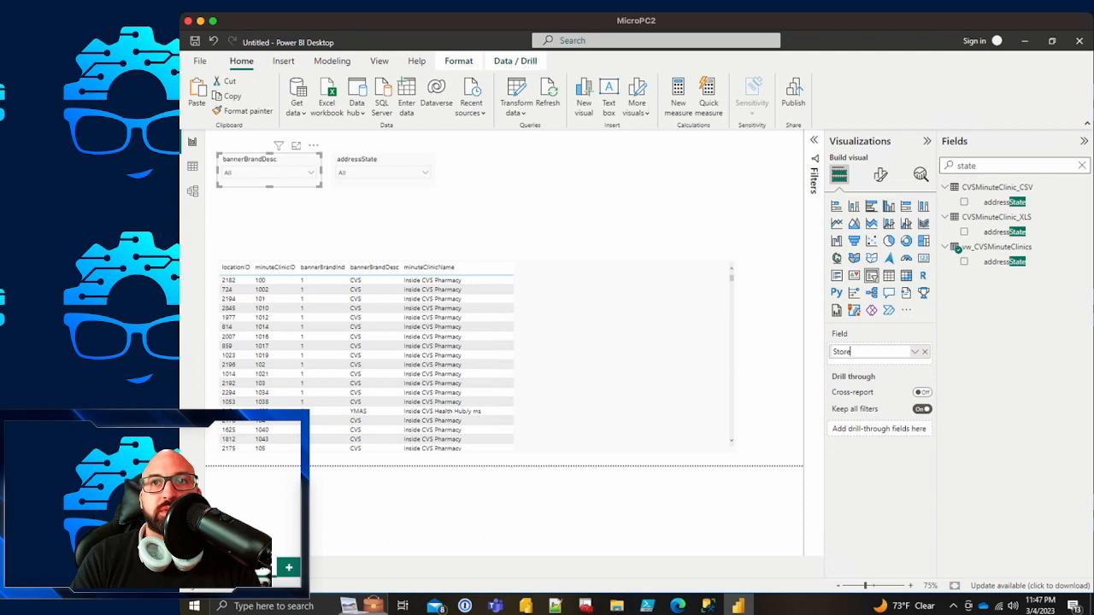
text( Location)
key(Return)
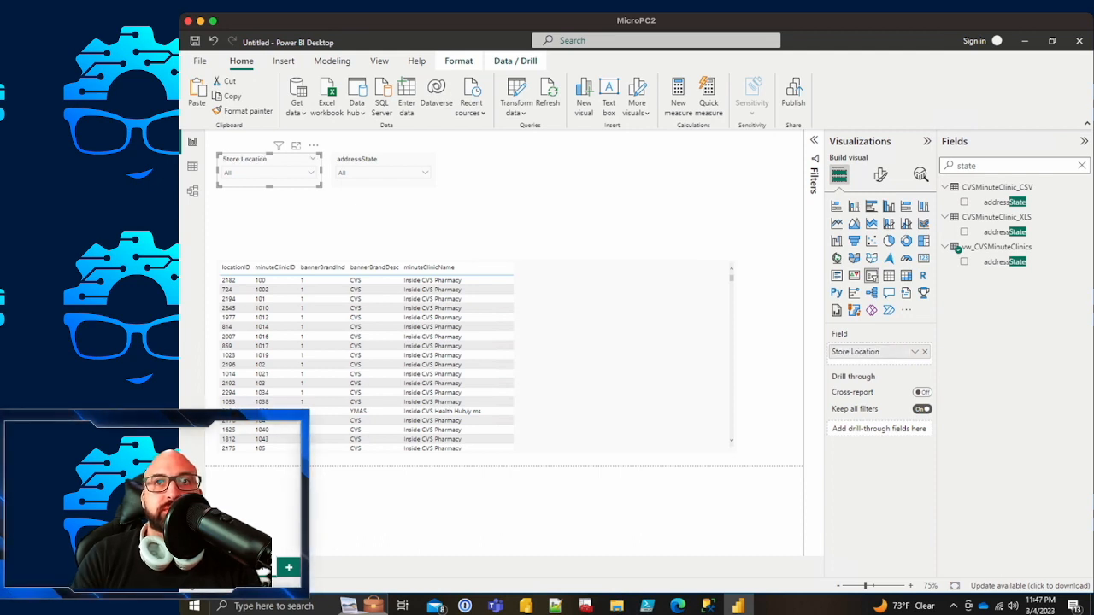
Step: Rename the addressState field in its slicer as State
click(376, 159)
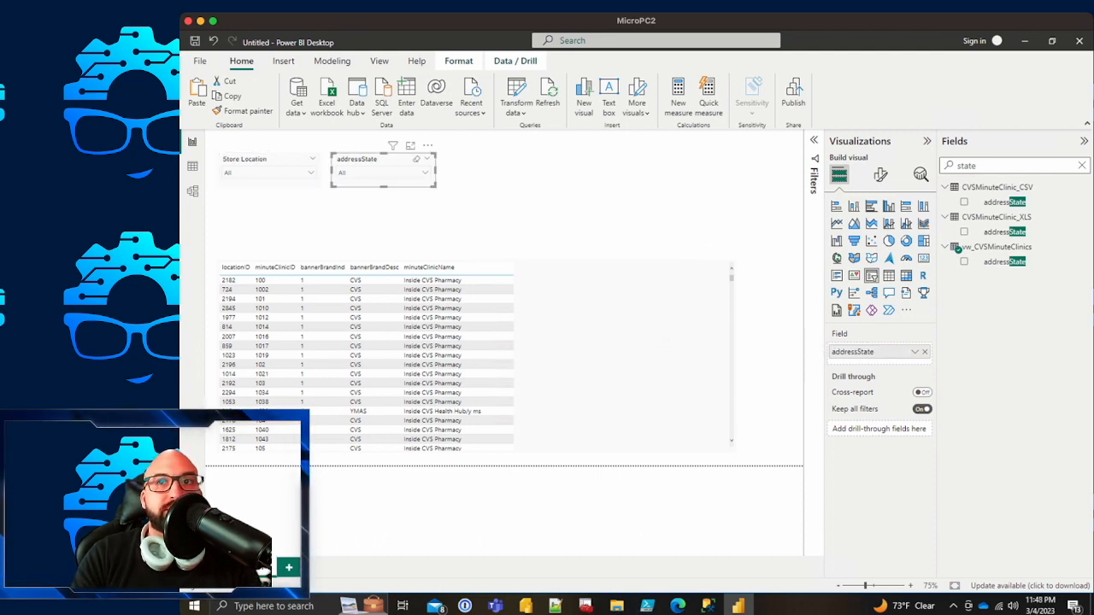
double_click(854, 351)
text(Stat)
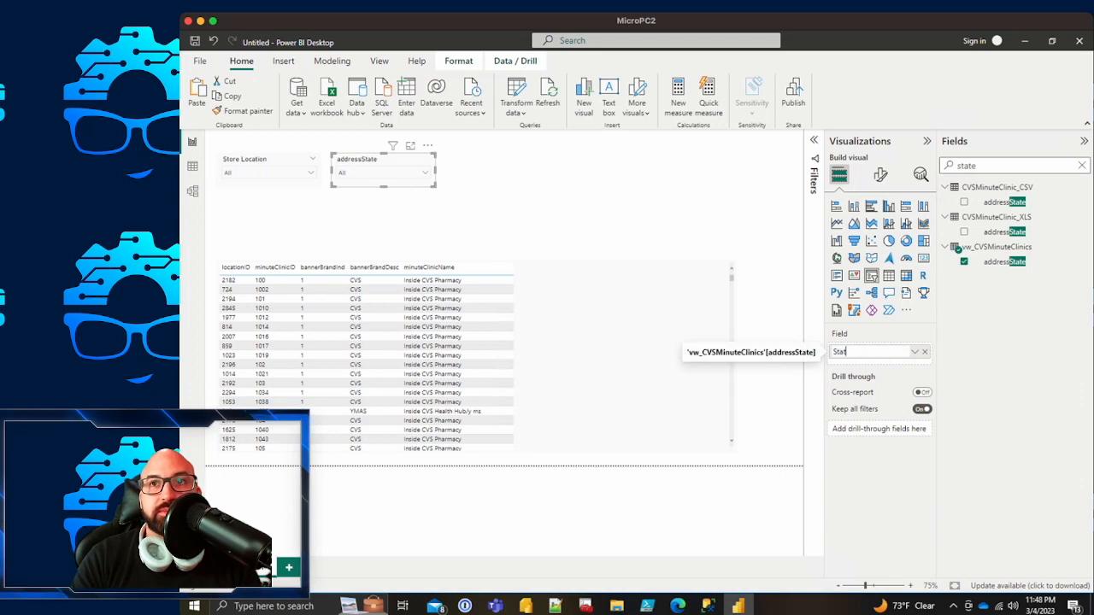
text(e)
key(Return)
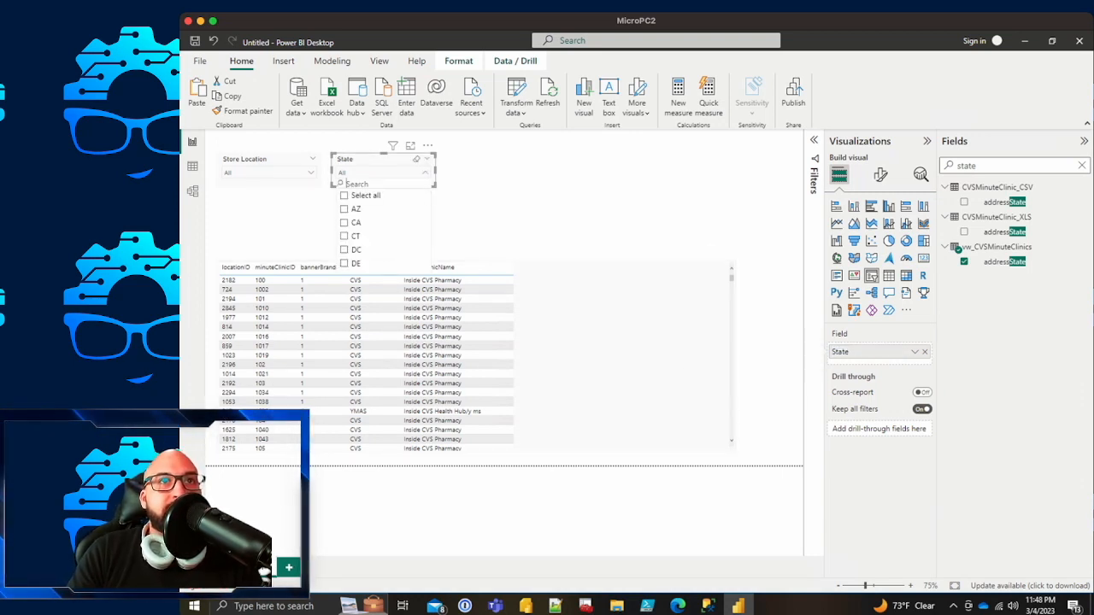
click(425, 173)
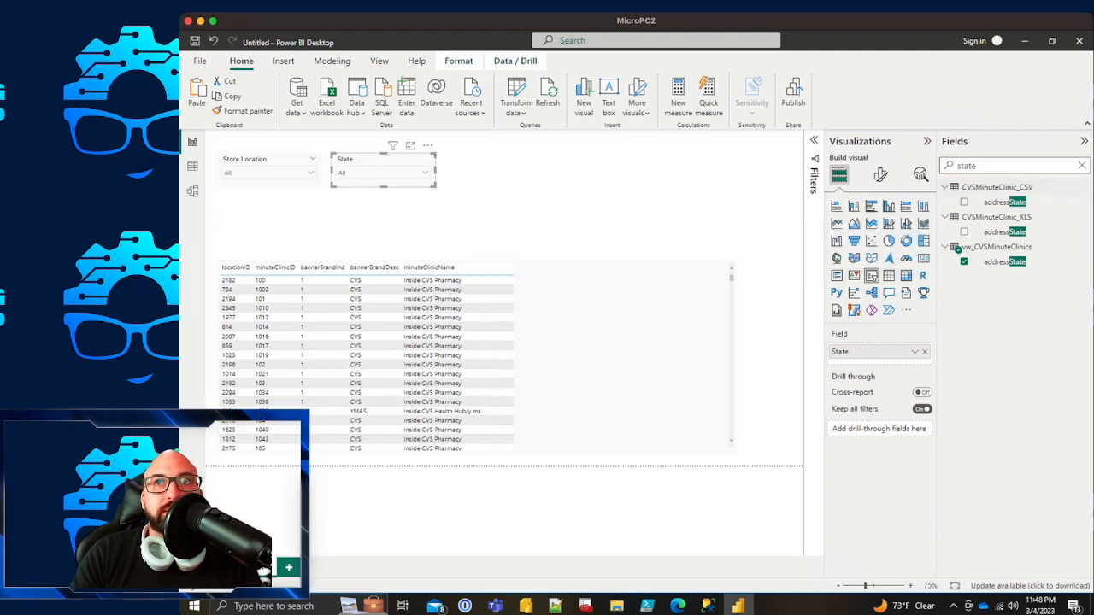
Step: Add addressCityDescriptionText from vw_CVSMinuteClinics below State in the State slicer and rename it as City
click(983, 165)
key(ctrl+a)
key(BackSpace)
text(City)
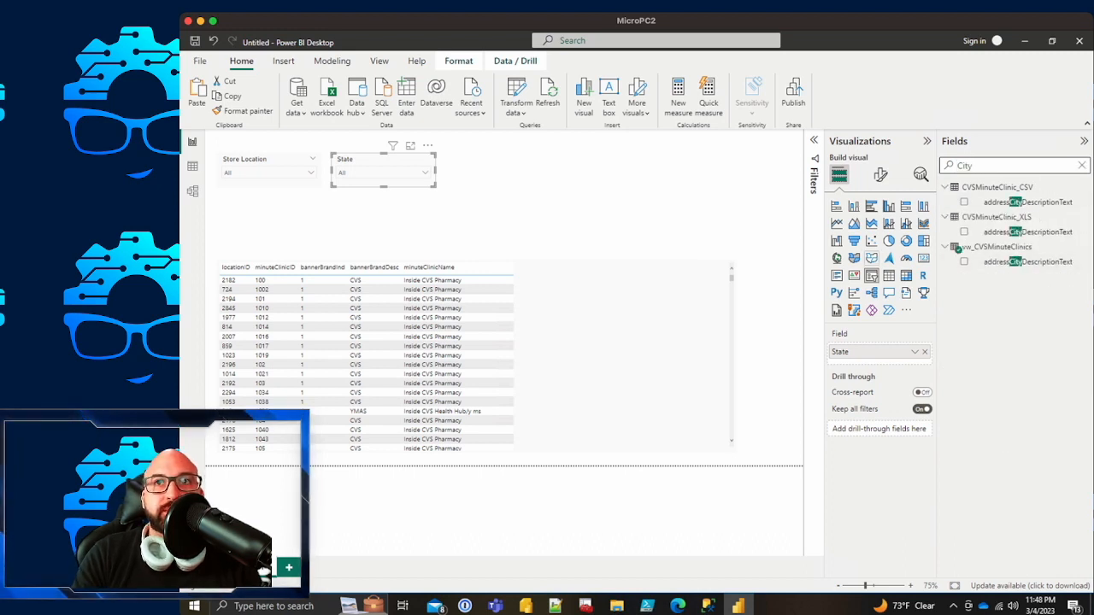
drag(1026, 262, 889, 363)
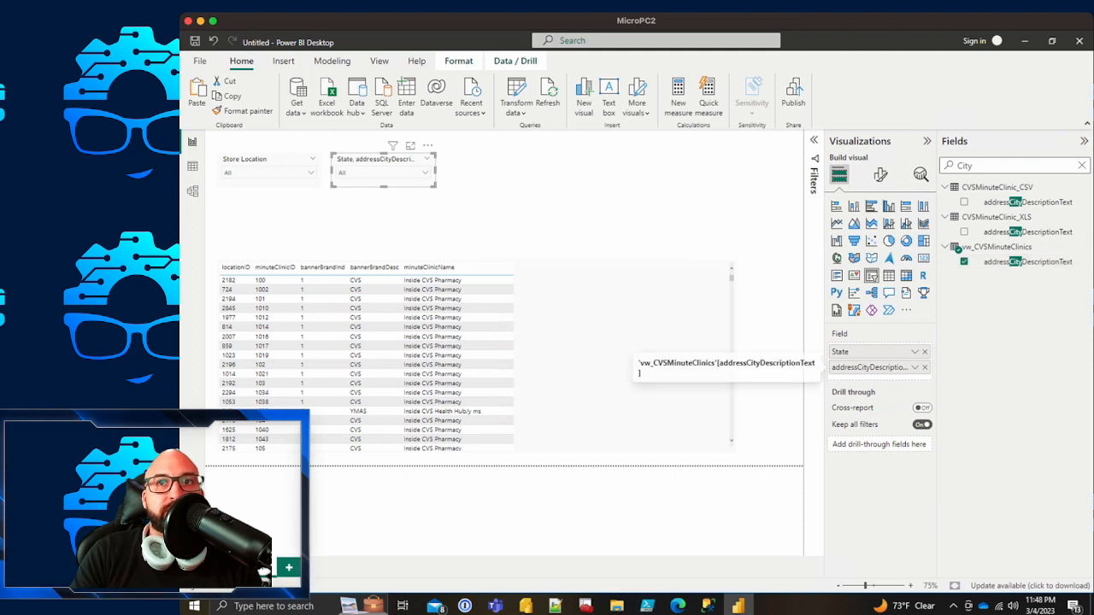
double_click(872, 366)
text(City)
key(Return)
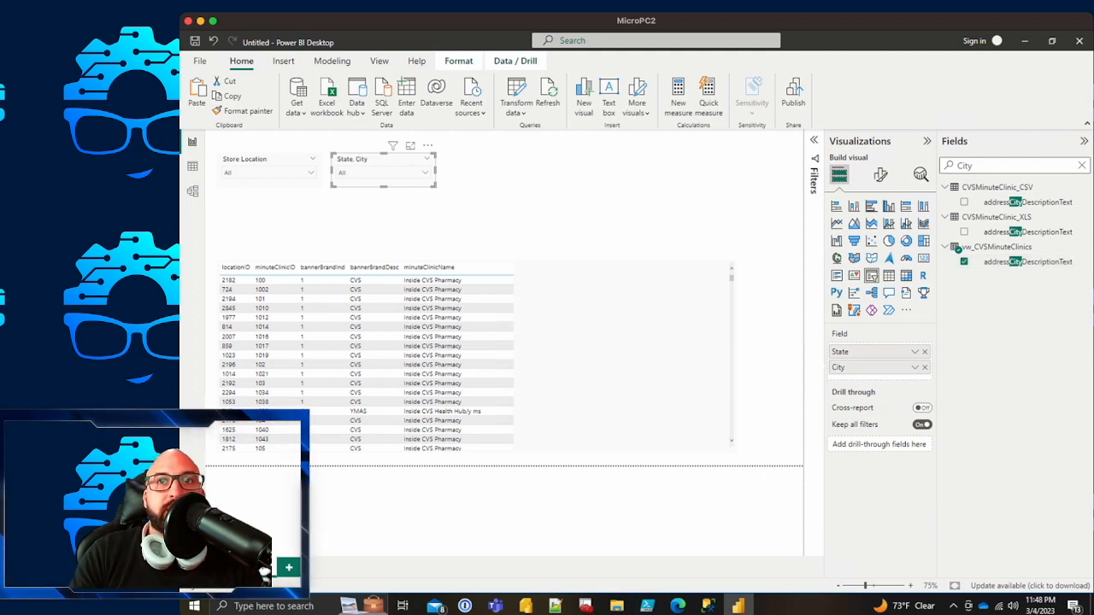
Step: Expand AZ in the State, City slicer and try filtering the table by individual cities such as CAVE CREEK and CHANDLER
click(424, 173)
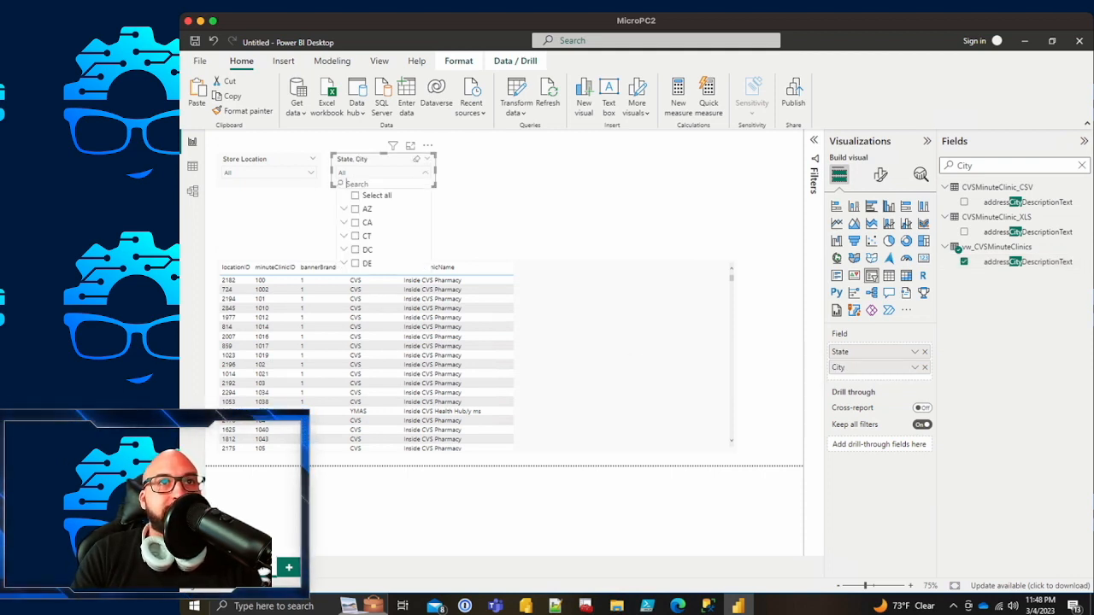
click(343, 209)
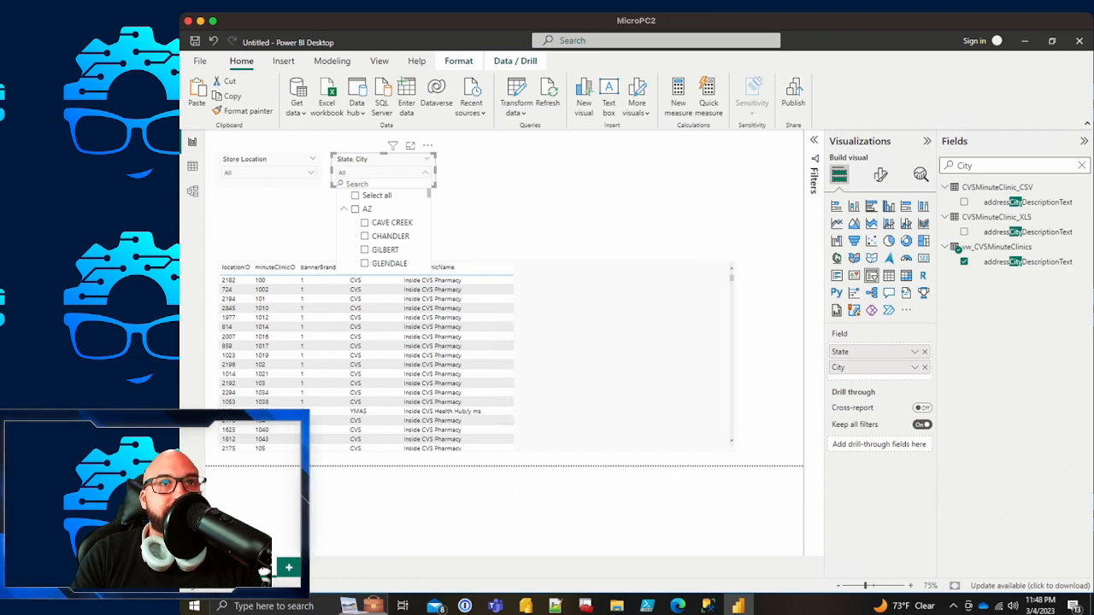
scroll(389, 230, down, 5)
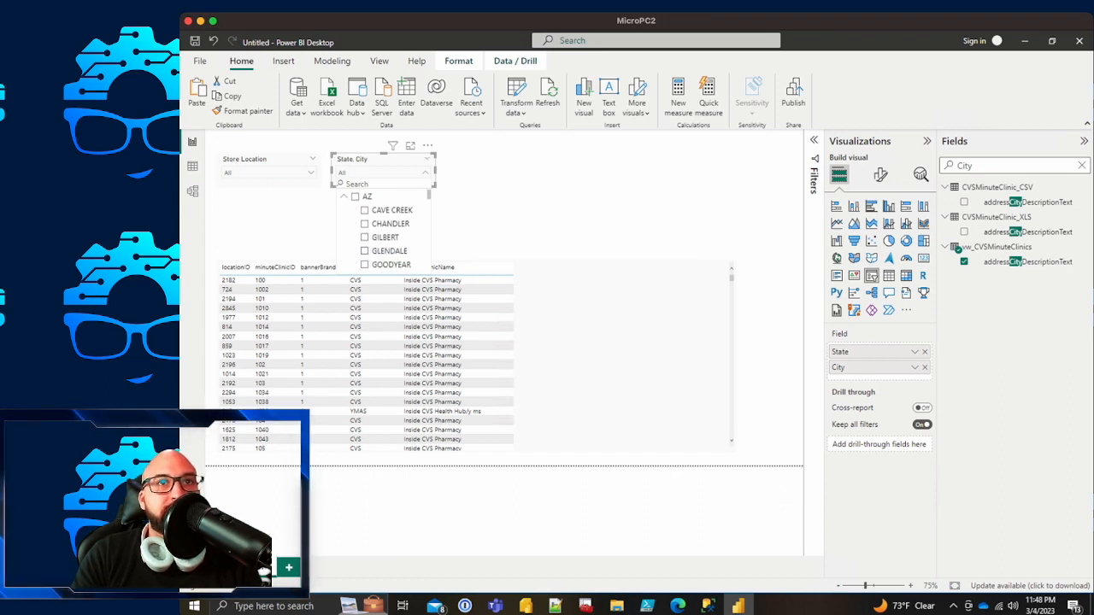
scroll(388, 231, up, 5)
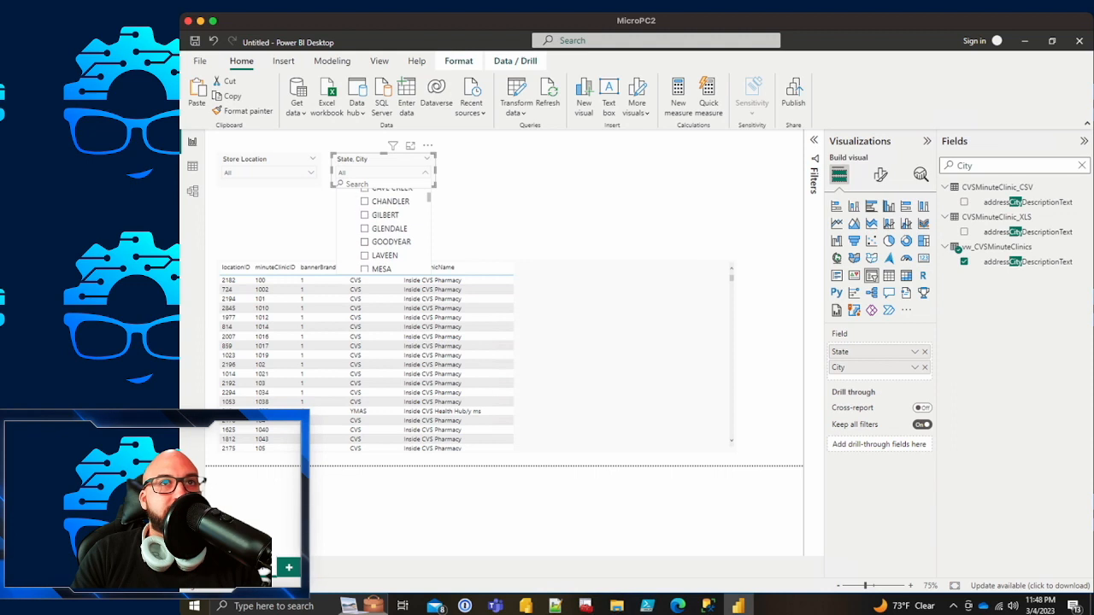
click(391, 222)
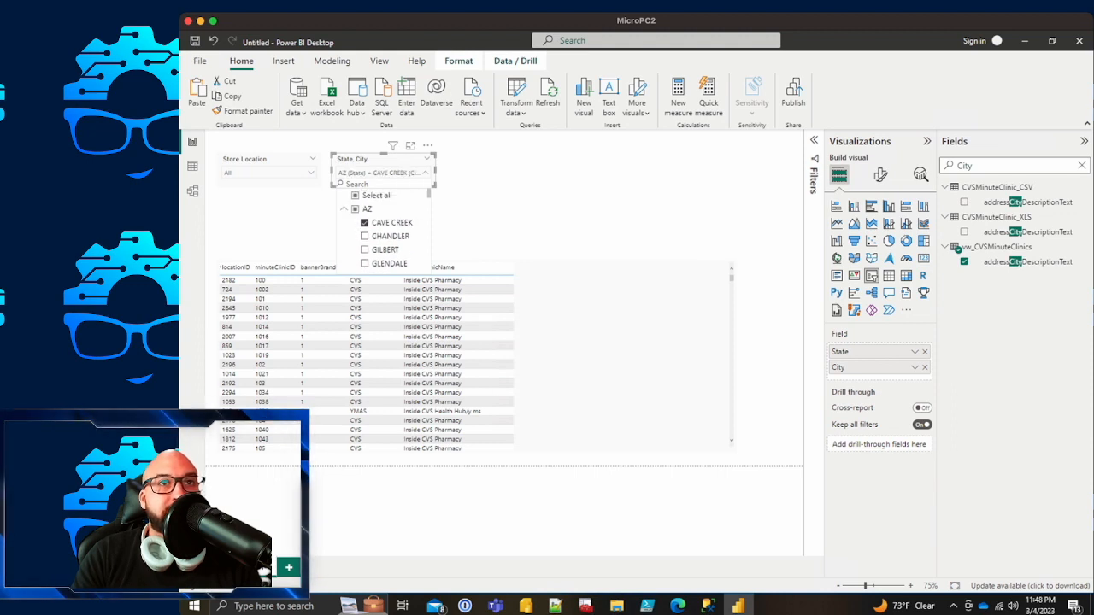
click(390, 235)
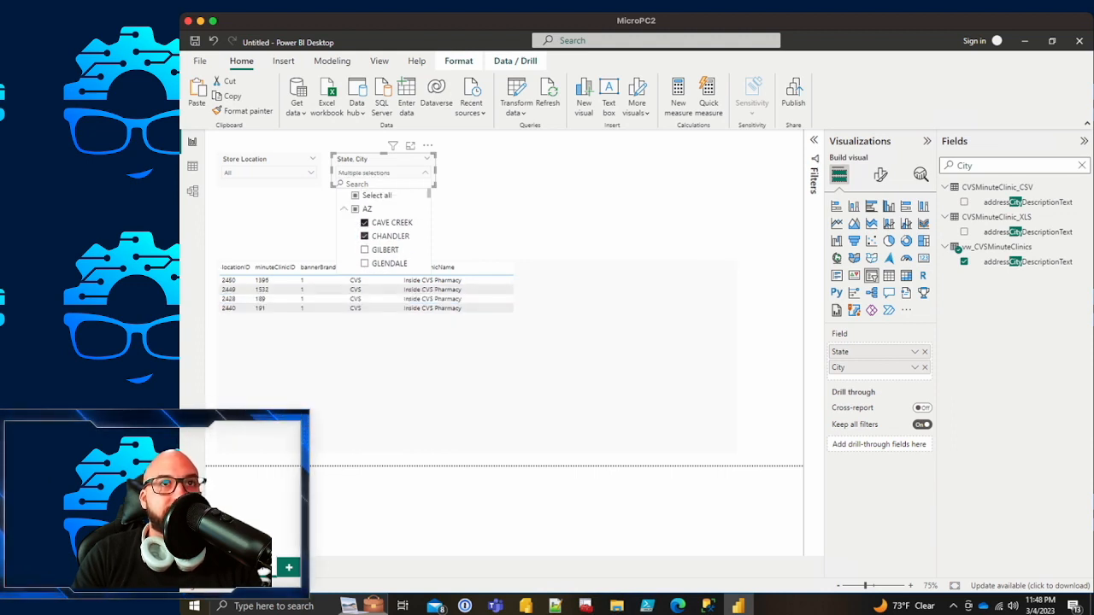
click(366, 249)
click(366, 250)
click(366, 236)
click(366, 223)
Step: Try filtering the table by the whole state of AZ and clear the selection
click(355, 209)
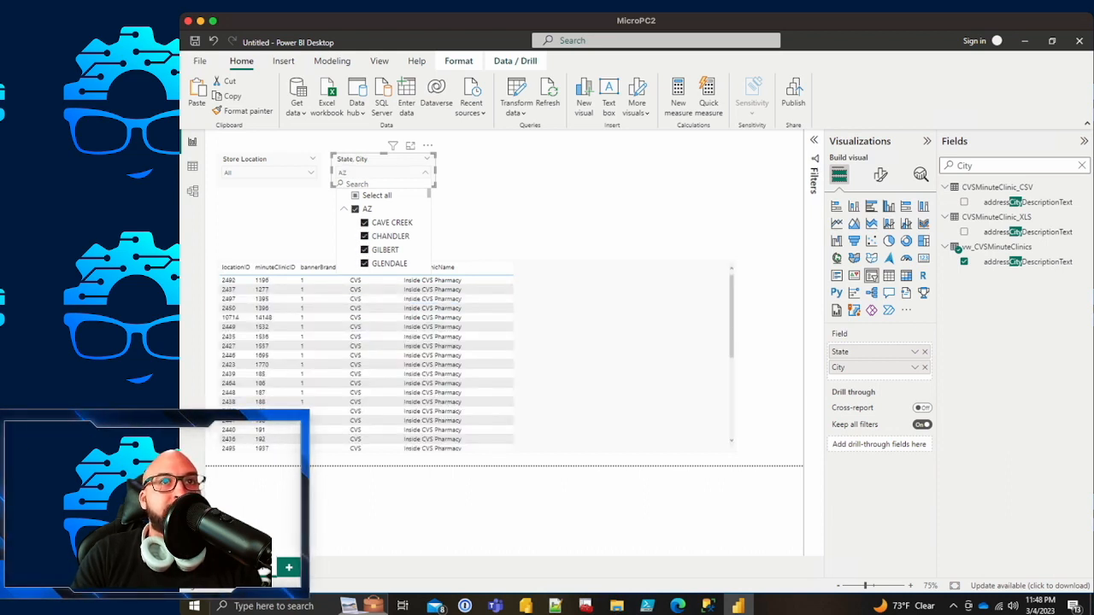
click(355, 208)
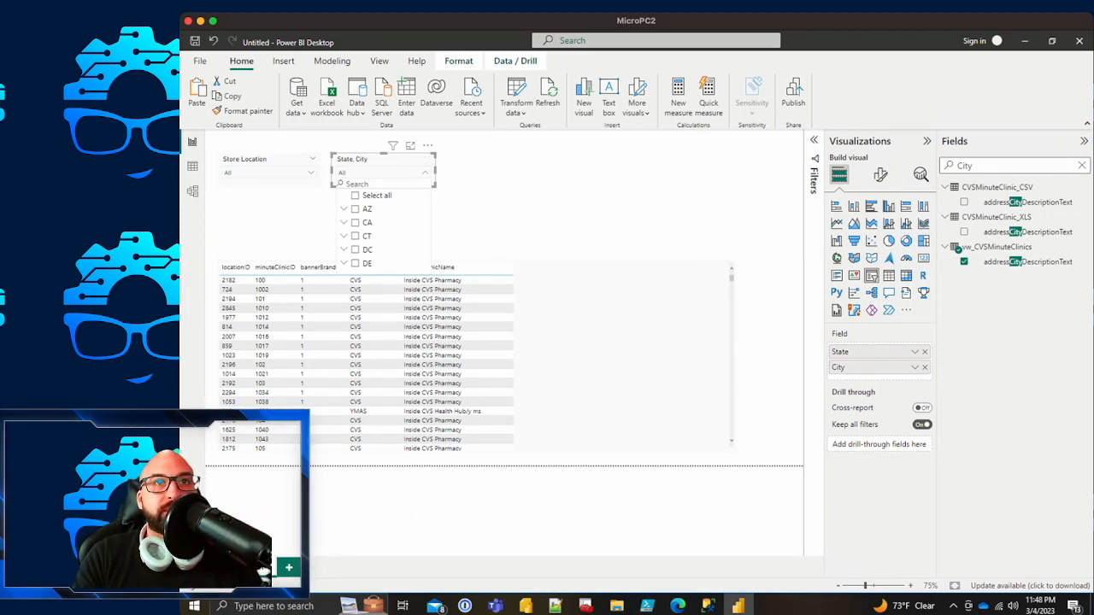
click(598, 201)
Step: Search the fields for country and add addressCountry from vw_CVSMinuteClinics above State in the State, City slicer
click(1009, 165)
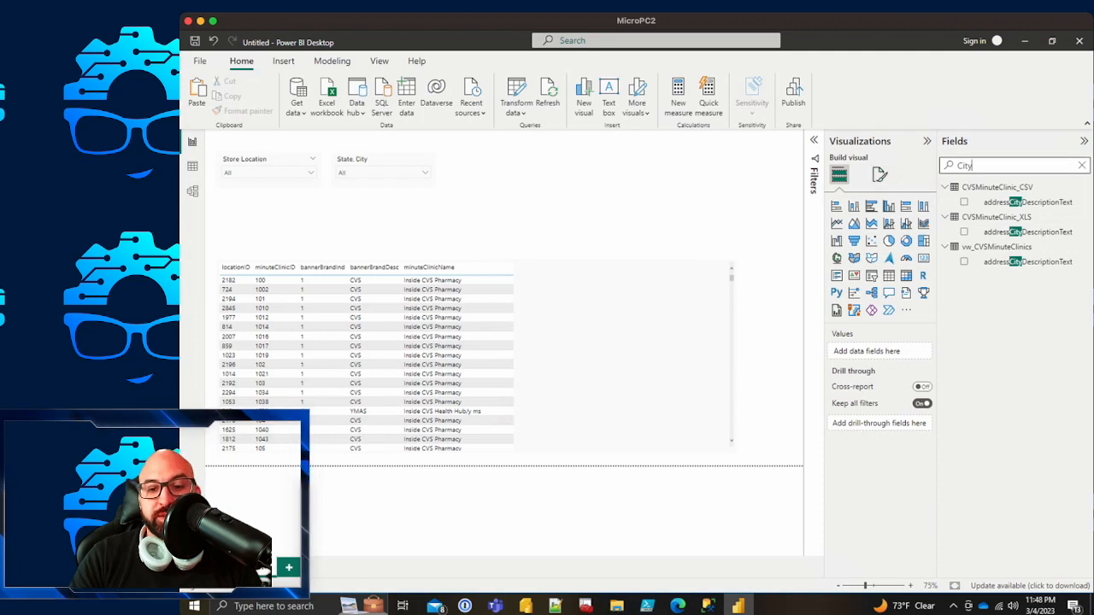
key(BackSpace)
key(BackSpace)
key(BackSpace)
key(BackSpace)
text(ciyb)
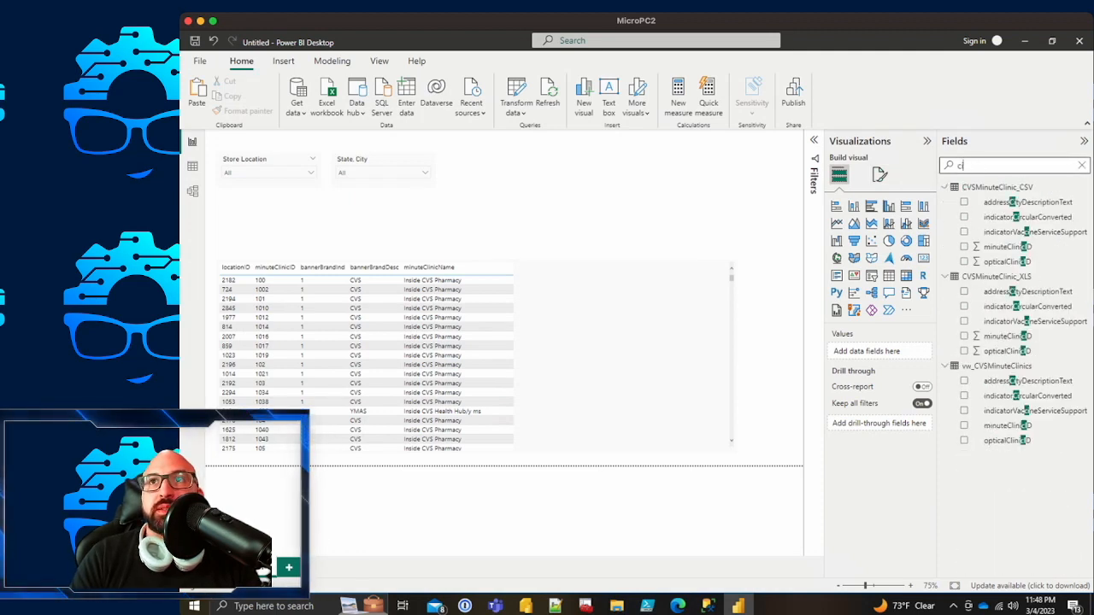
key(BackSpace)
key(BackSpace)
key(BackSpace)
key(BackSpace)
text(country)
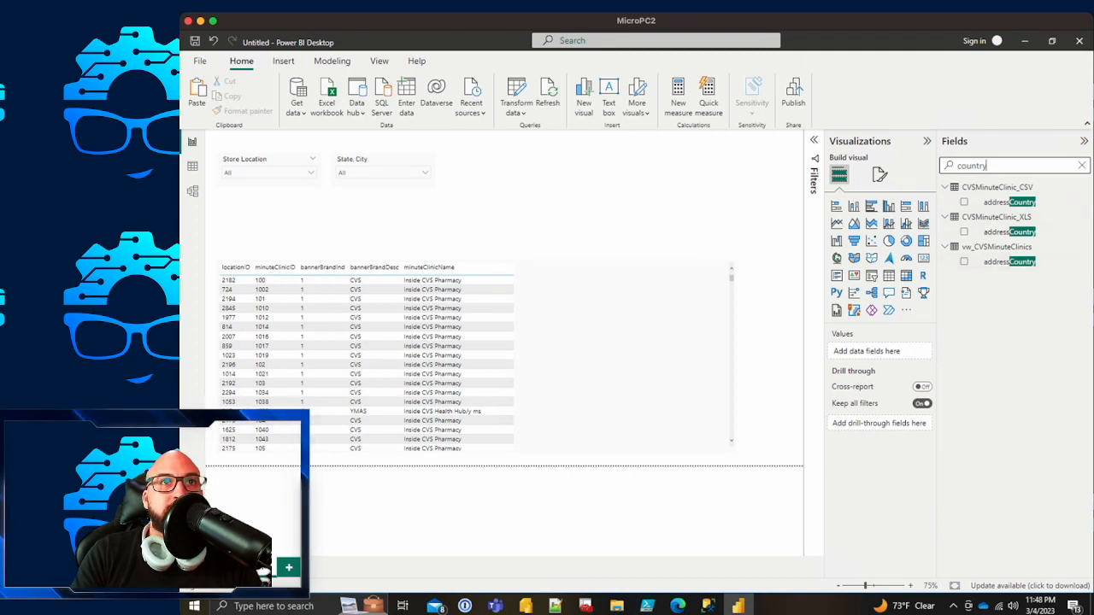
click(385, 160)
drag(1009, 261, 872, 343)
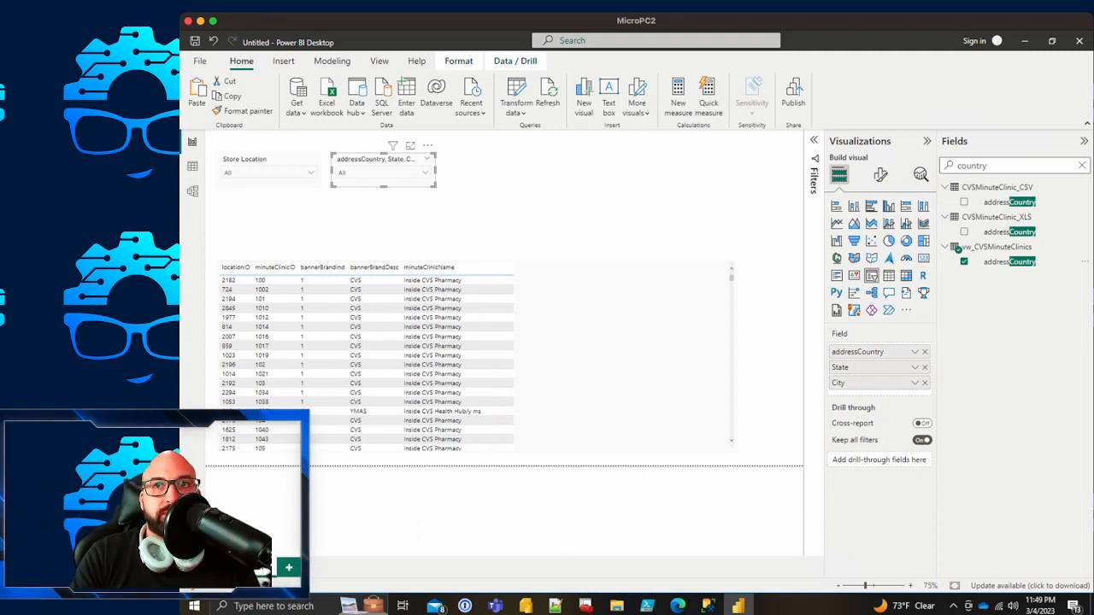
Step: Rename the addressCountry field in the slicer as Country
double_click(858, 352)
text(Country)
key(Return)
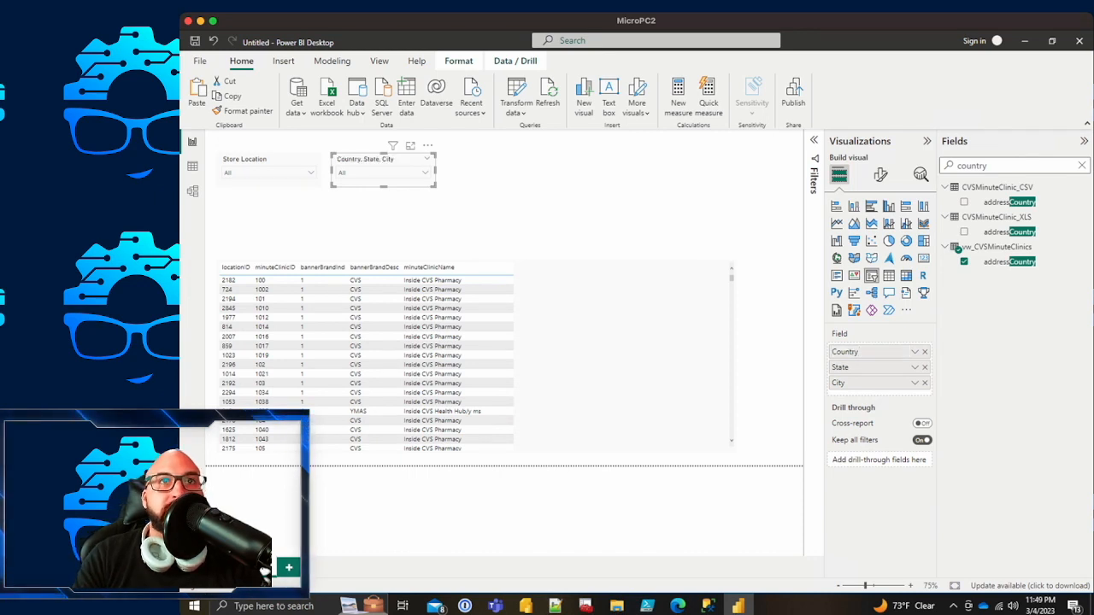
Step: Expand US in the Country, State, City slicer to check its hierarchy levels
click(425, 173)
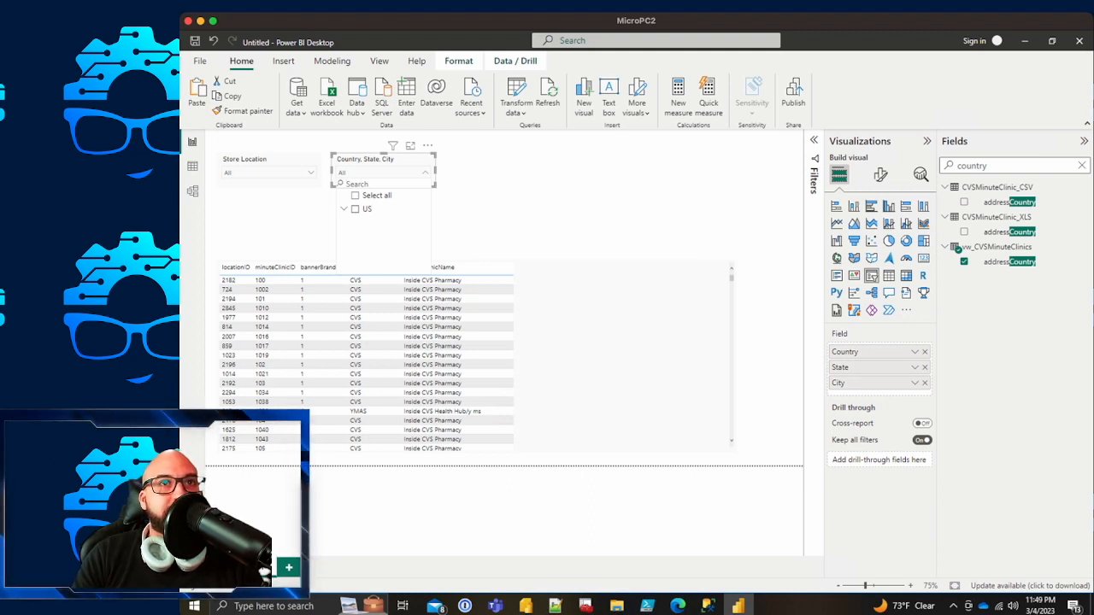
click(345, 209)
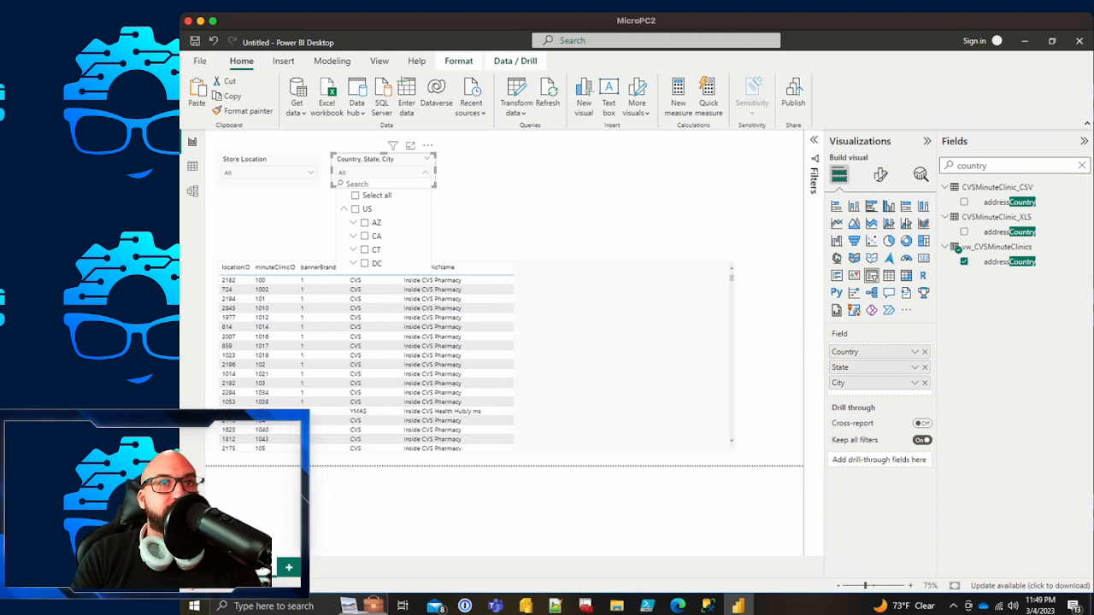
click(564, 205)
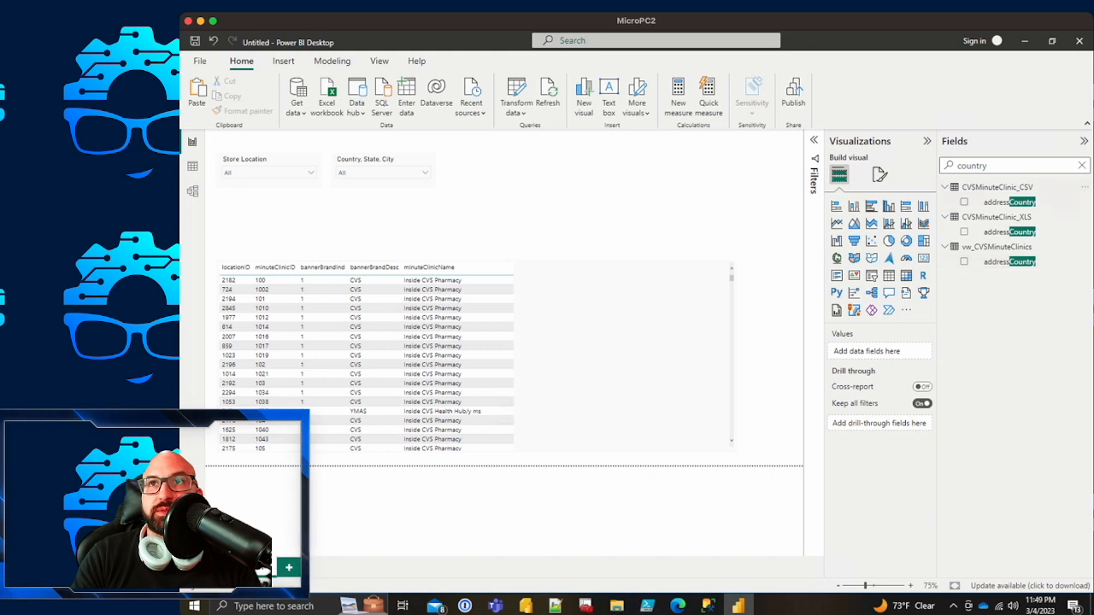
Step: Add addressLine, addressCityDescriptionText and addressState from vw_CVSMinuteClinics as the table's last columns, in that order
click(589, 342)
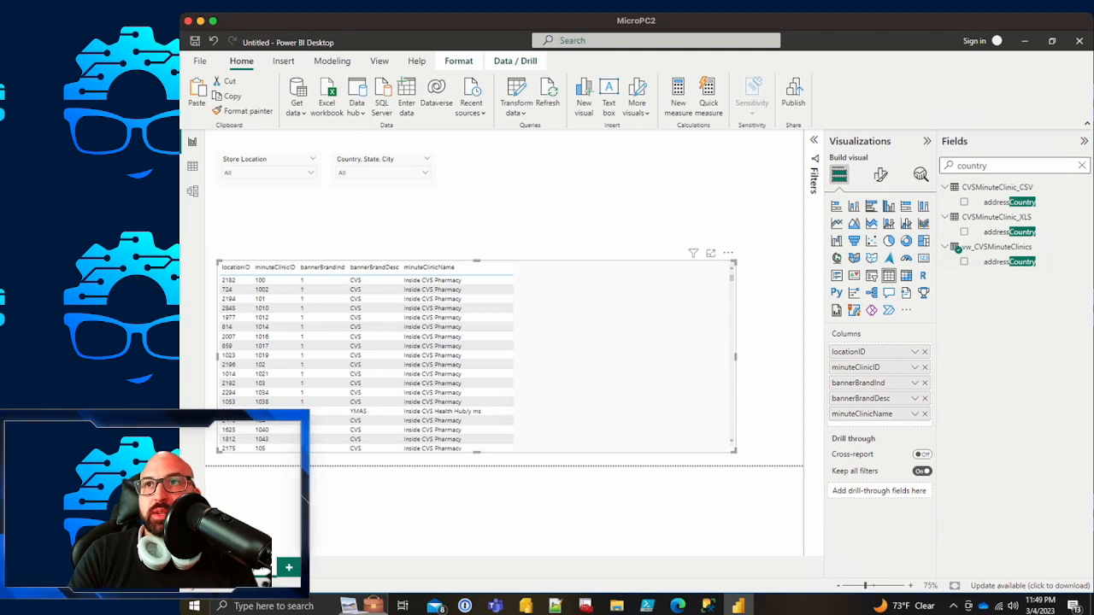
click(1082, 165)
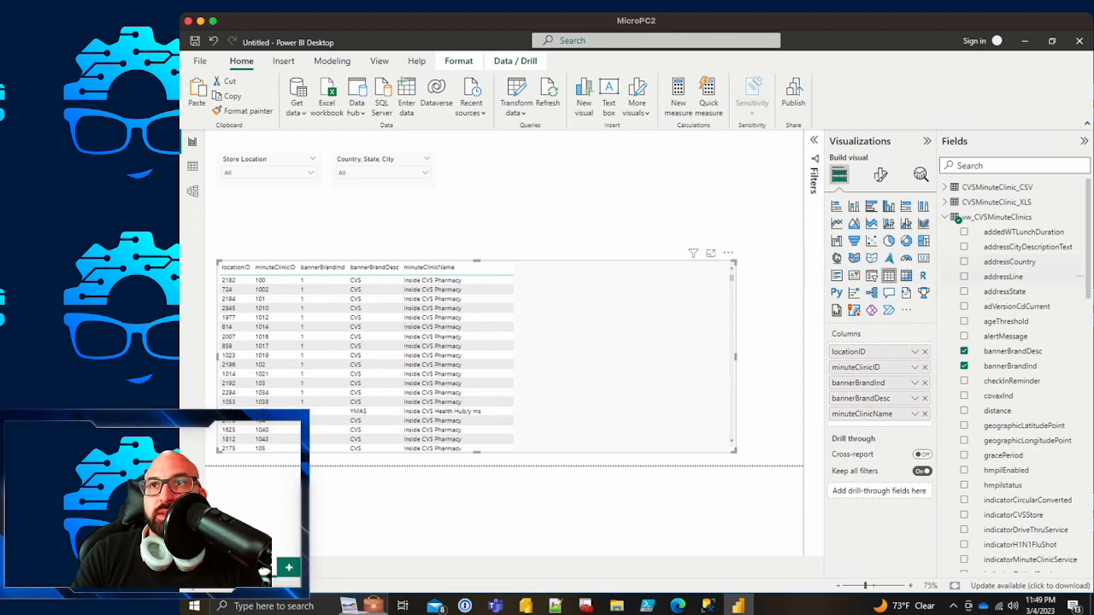
drag(1002, 276, 564, 354)
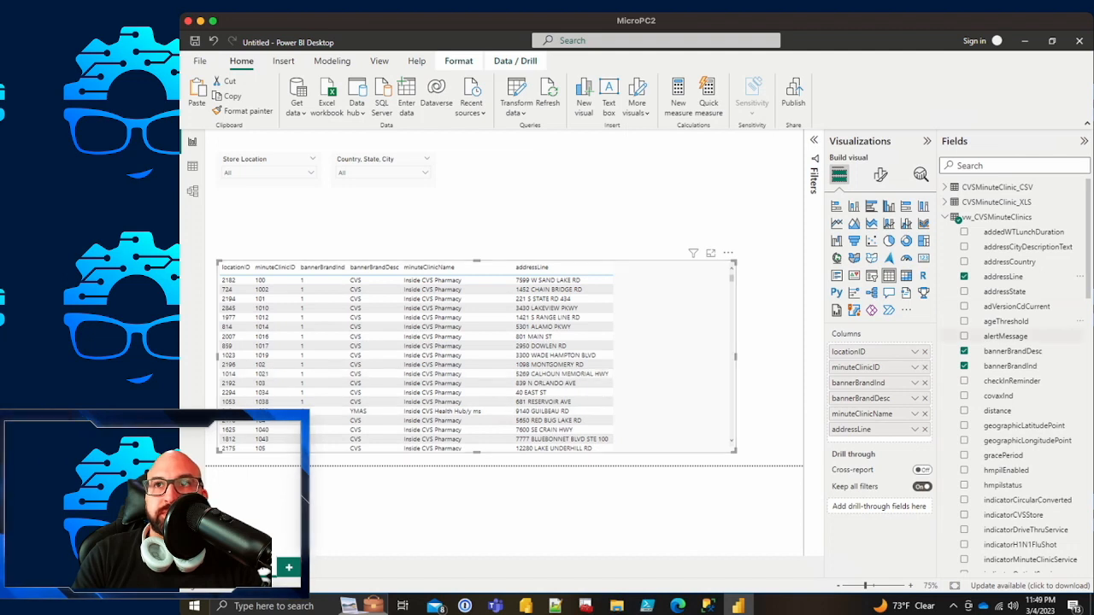
drag(1004, 292, 633, 362)
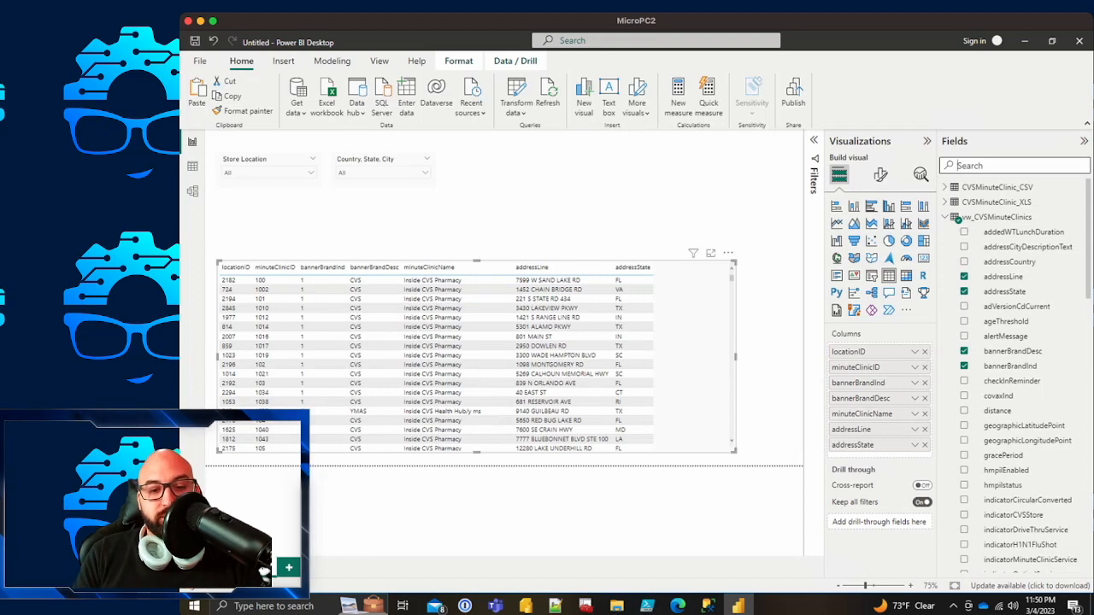
text(city)
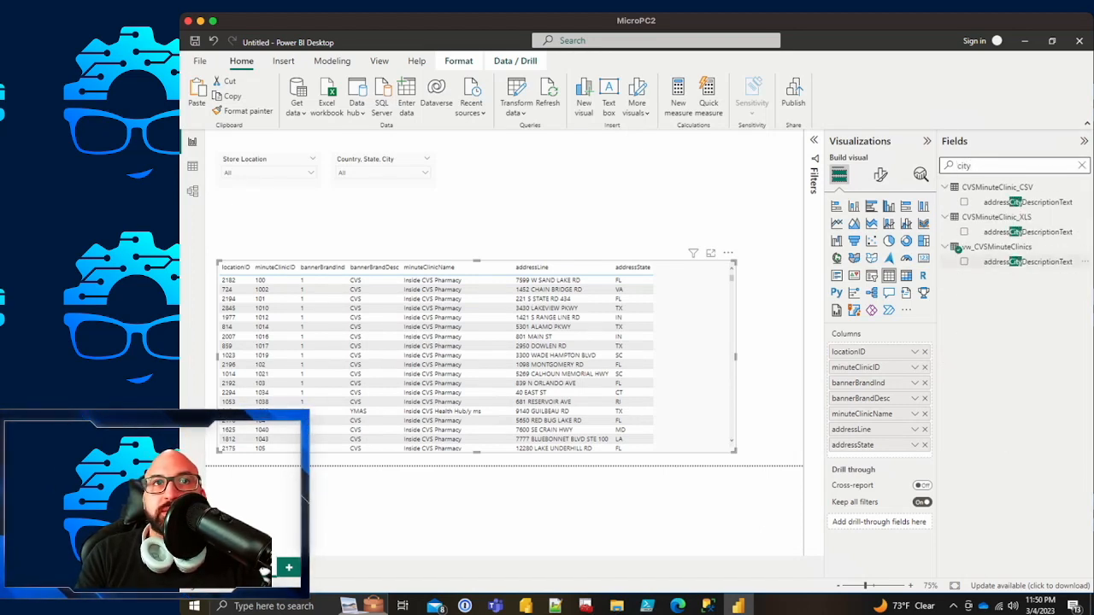
drag(1025, 261, 871, 444)
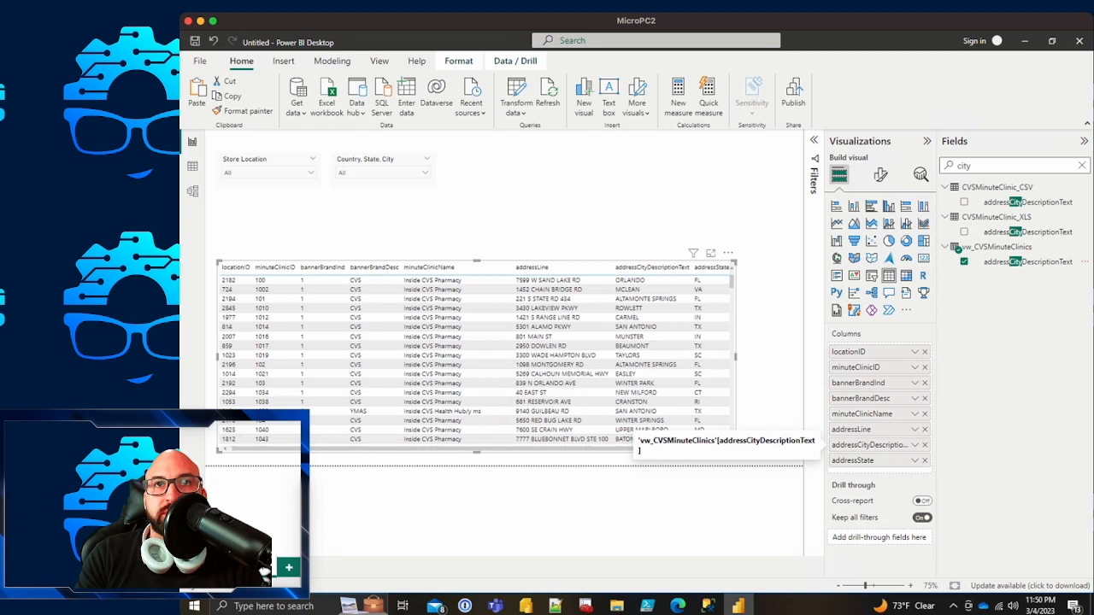
click(414, 161)
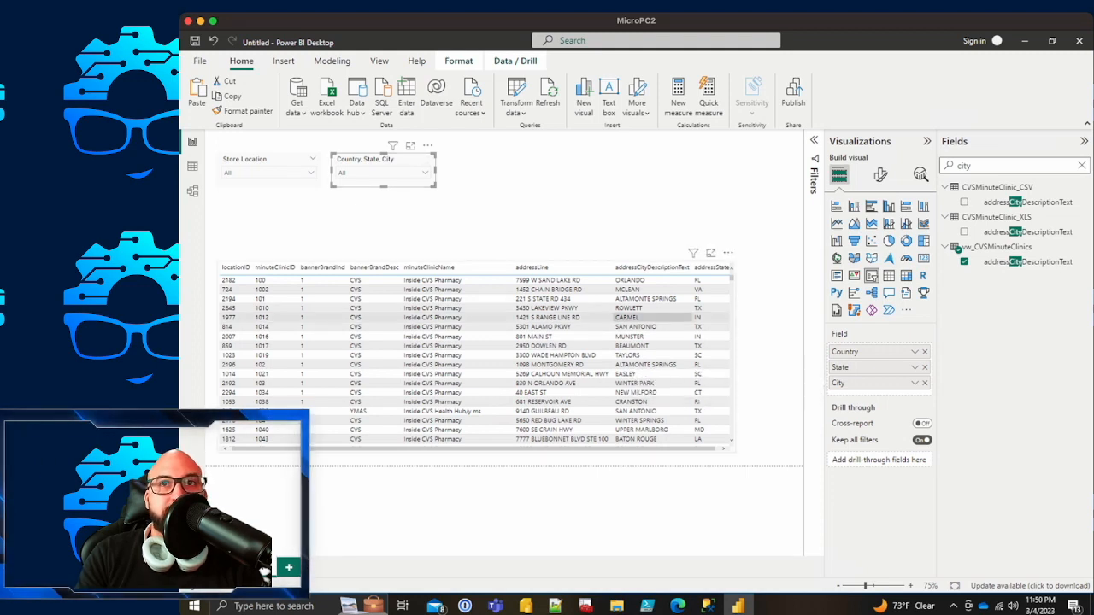
click(732, 368)
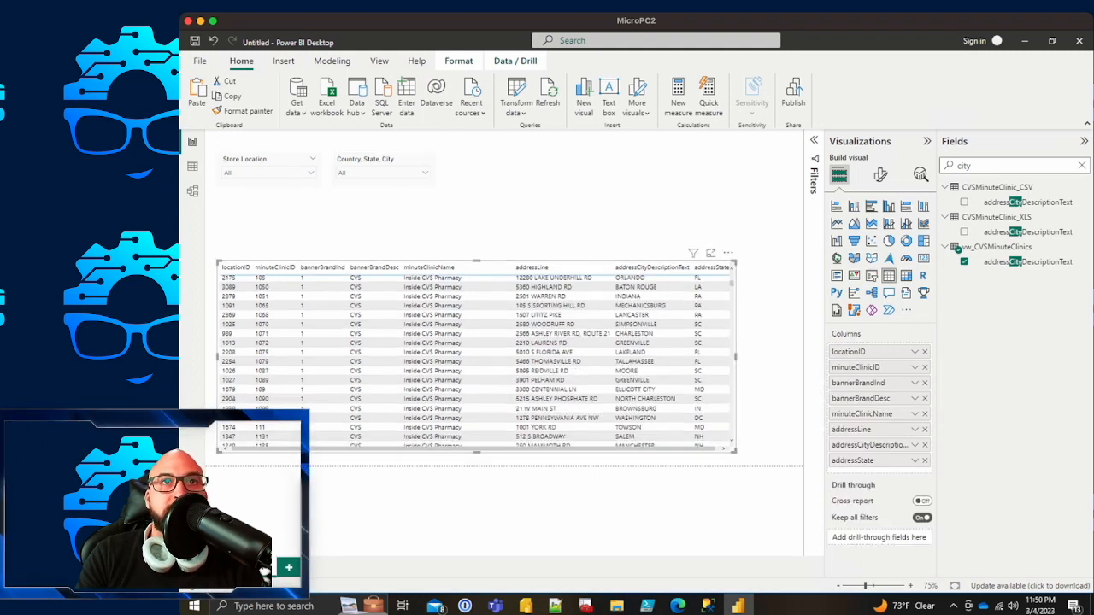
click(425, 173)
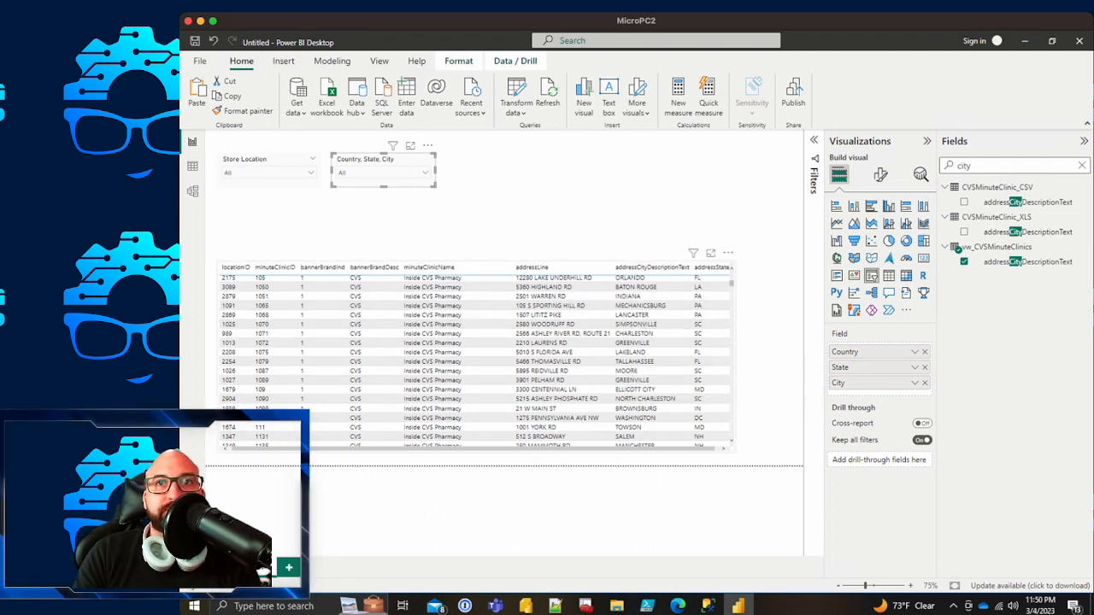
scroll(547, 341, up, 3)
Step: Rename the table's locationID column as LocationId
click(530, 265)
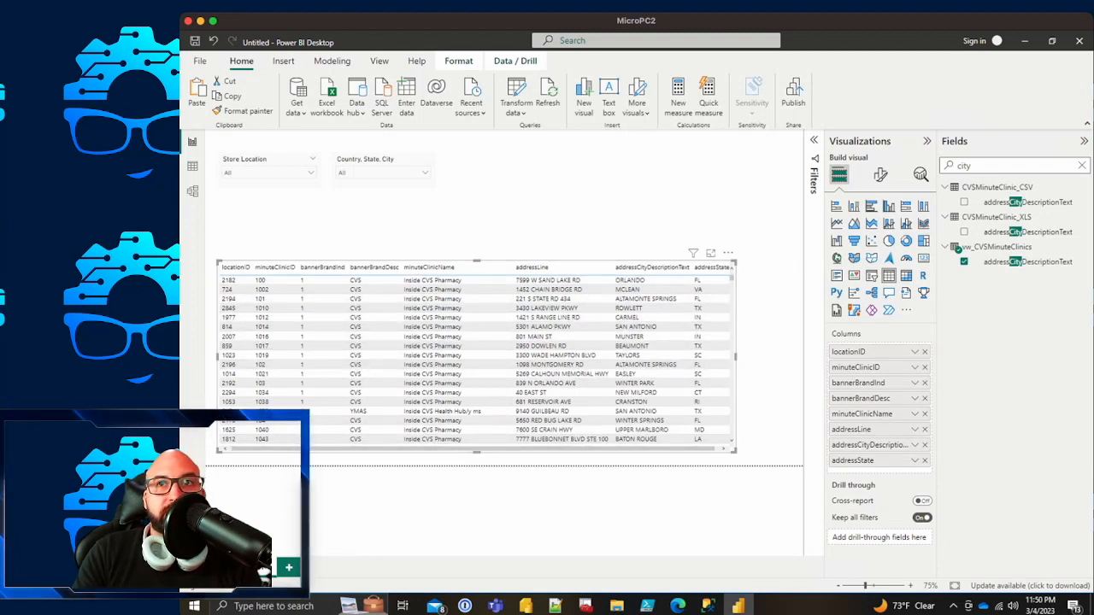
double_click(850, 351)
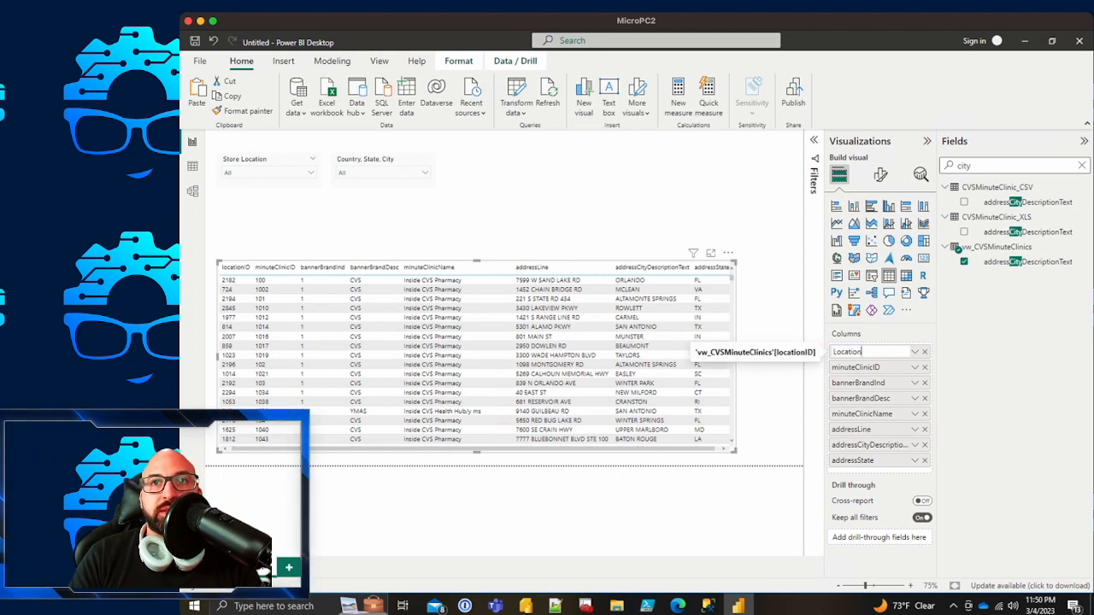
key(Return)
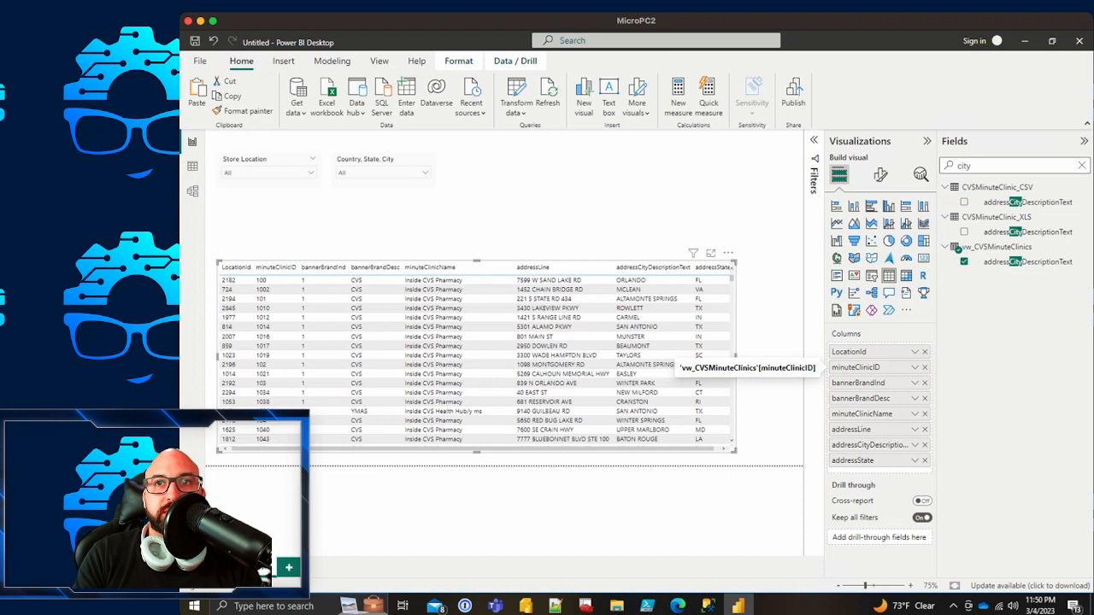
Step: Rename the table's minuteClinicID column as MinuteClinicId
double_click(854, 366)
text(Minute)
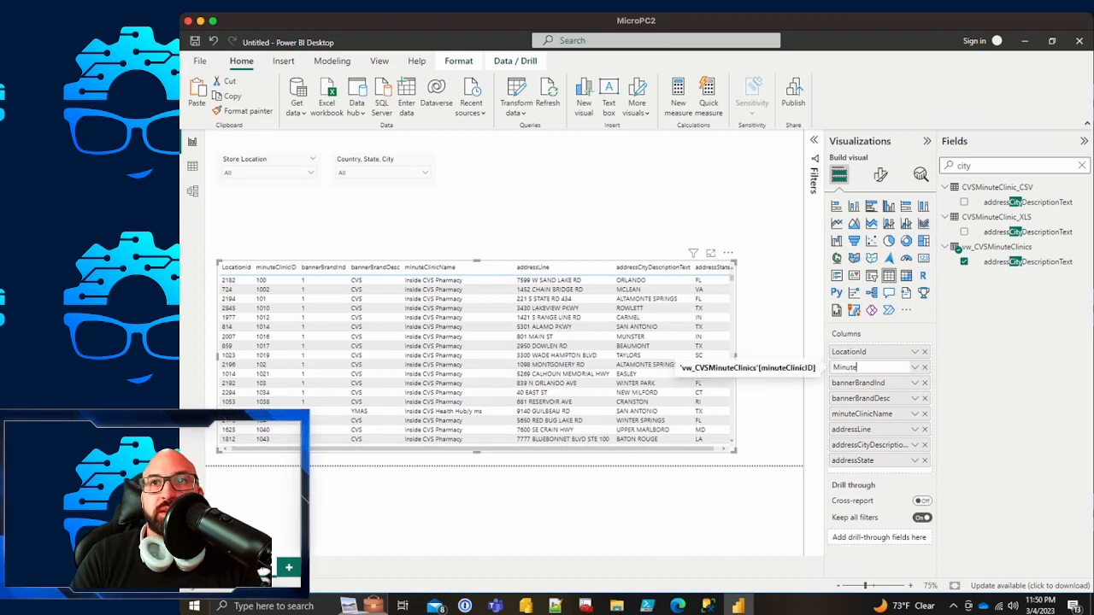
text(Clinic)
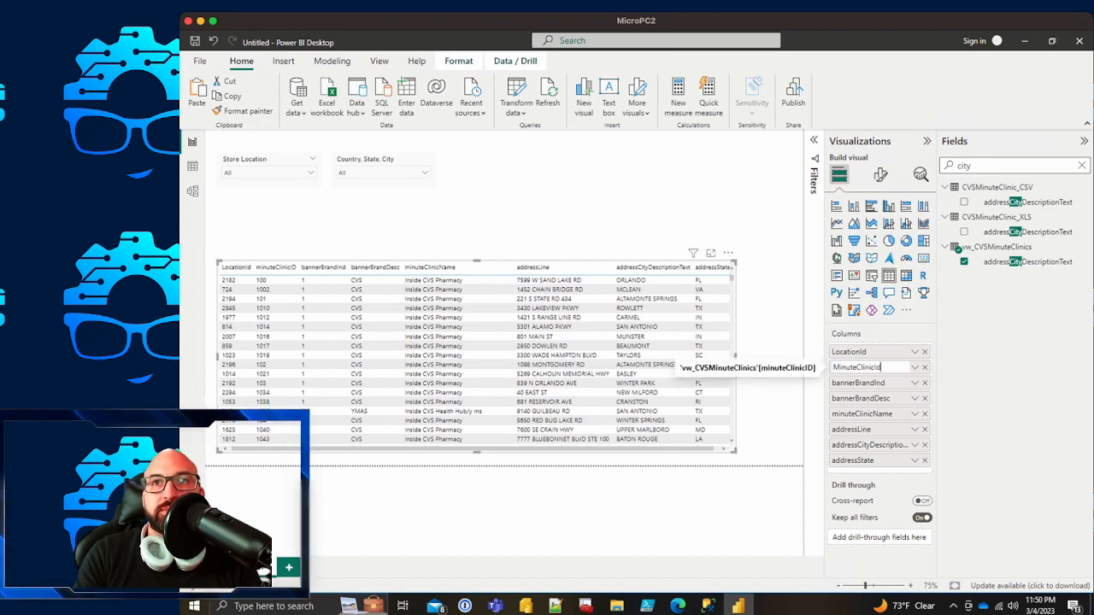
text(Id)
key(Return)
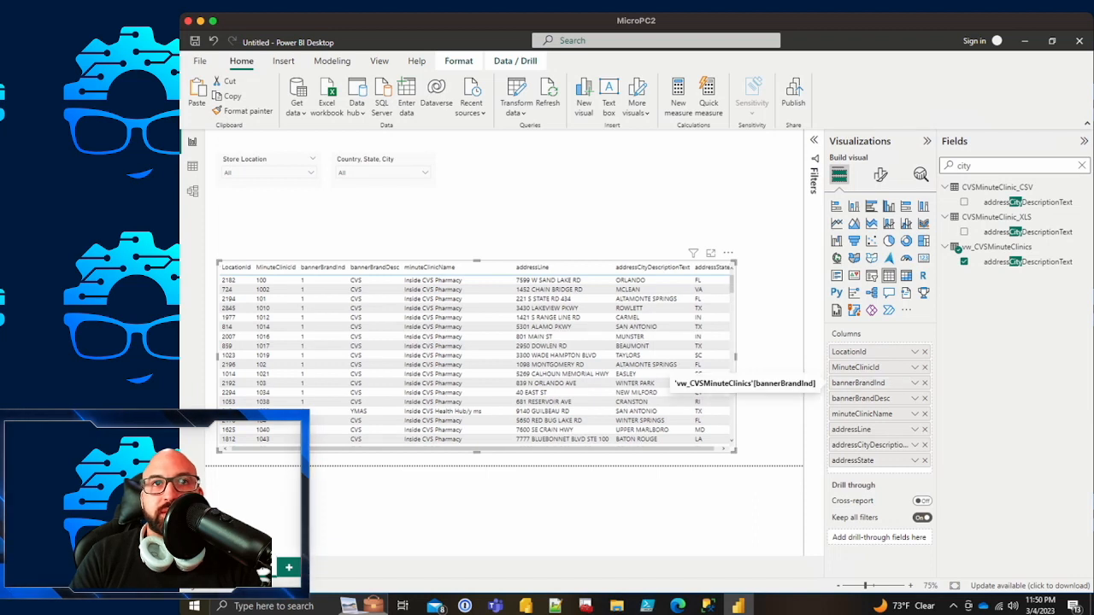
Step: Rename the table's bannerBrandInd column as StoreLocationInd
double_click(858, 383)
text(StoreLoca)
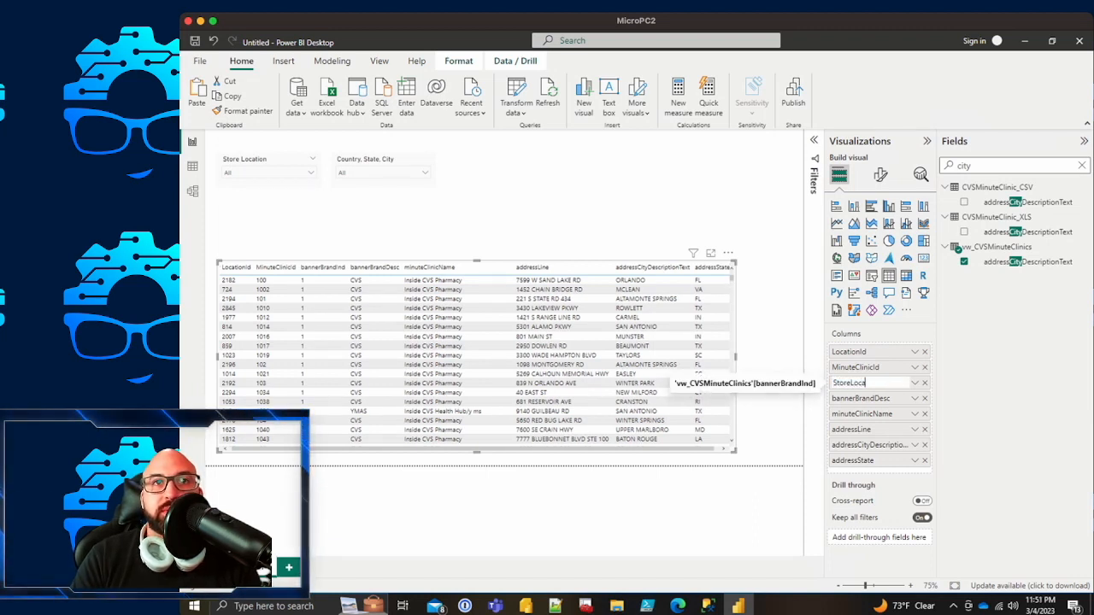
text(tionIn)
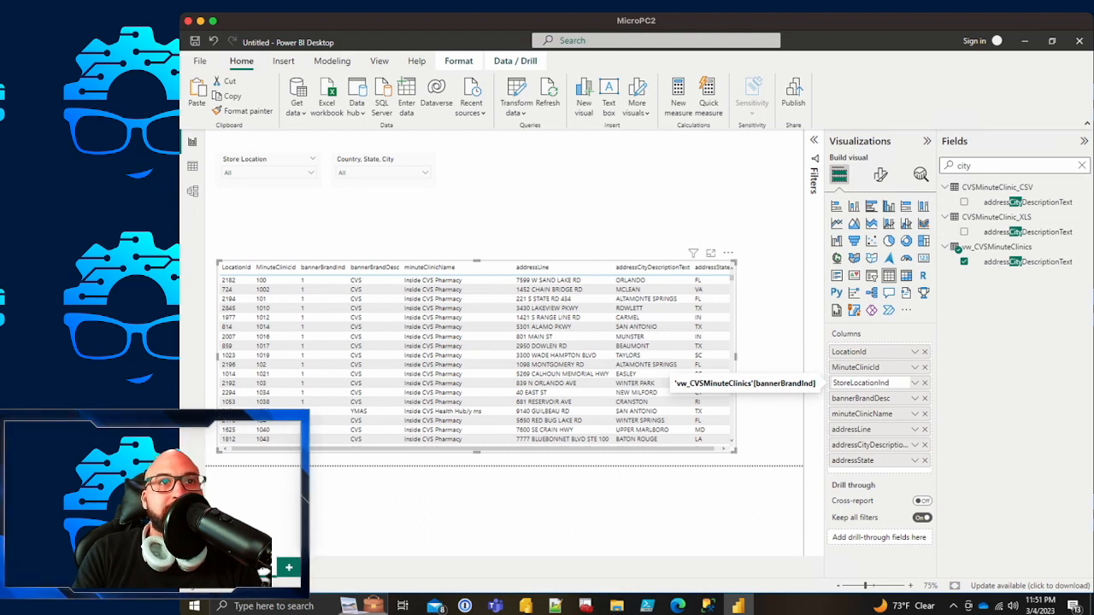
text(d)
key(Return)
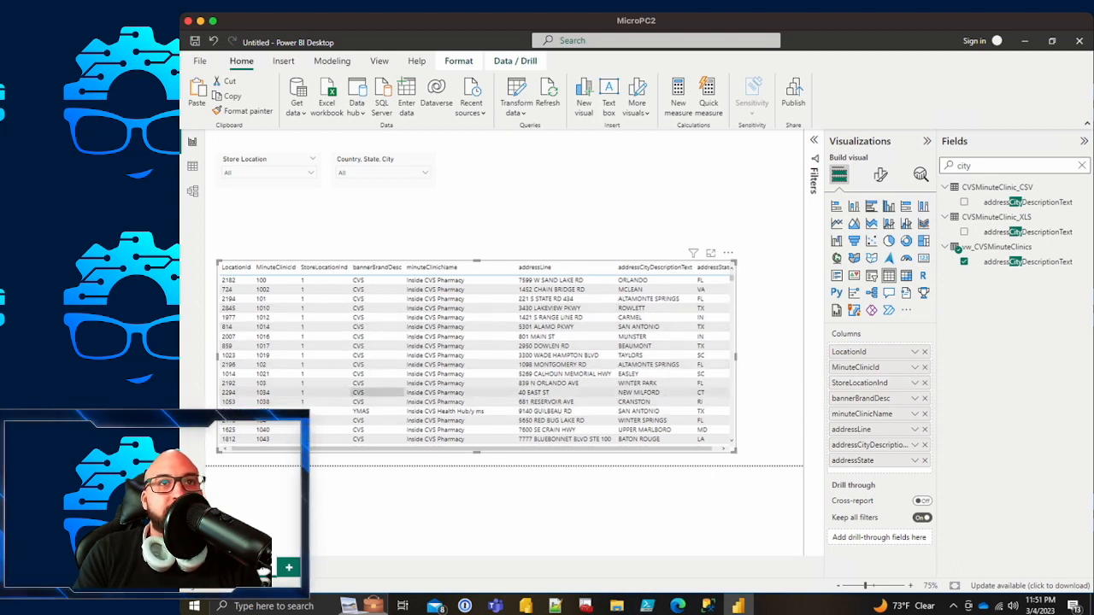
Step: Review the table's StoreLocationInd values and remove that column from the table
scroll(476, 359, down, 4)
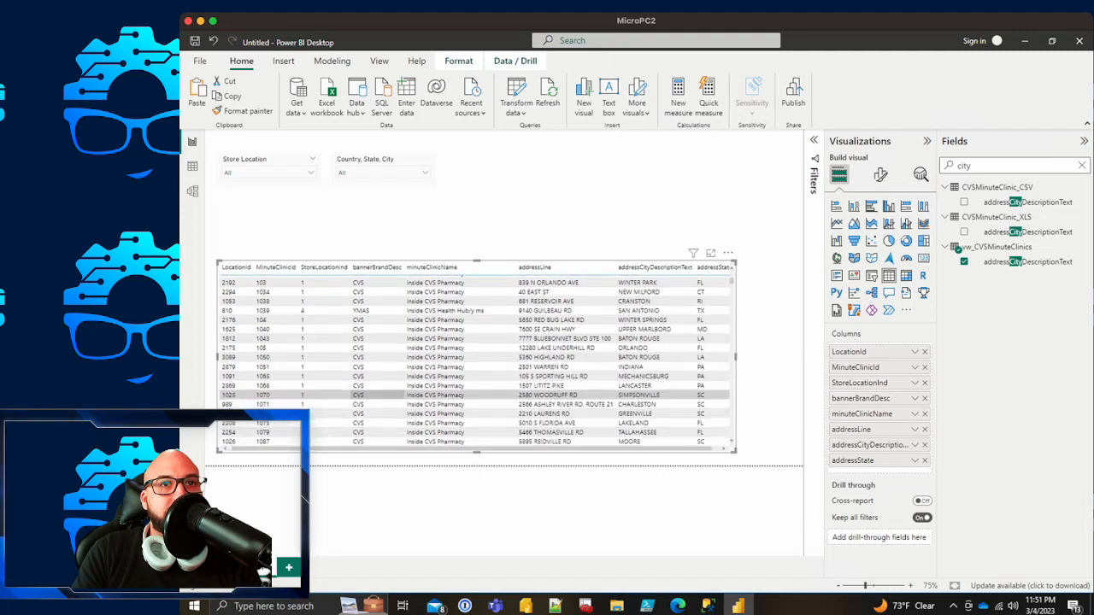
scroll(475, 358, down, 6)
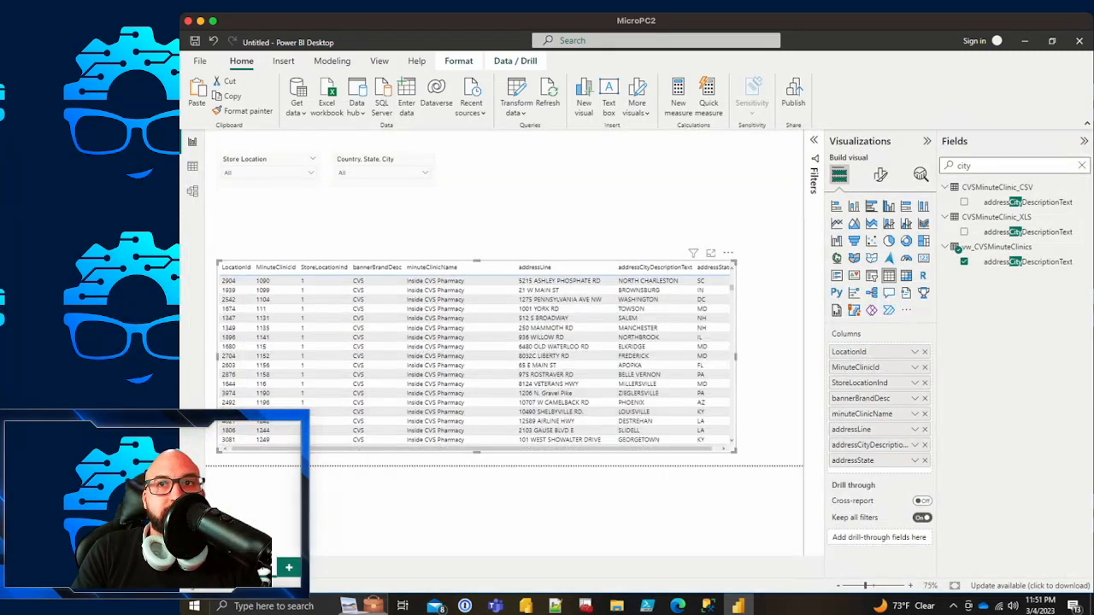
click(924, 383)
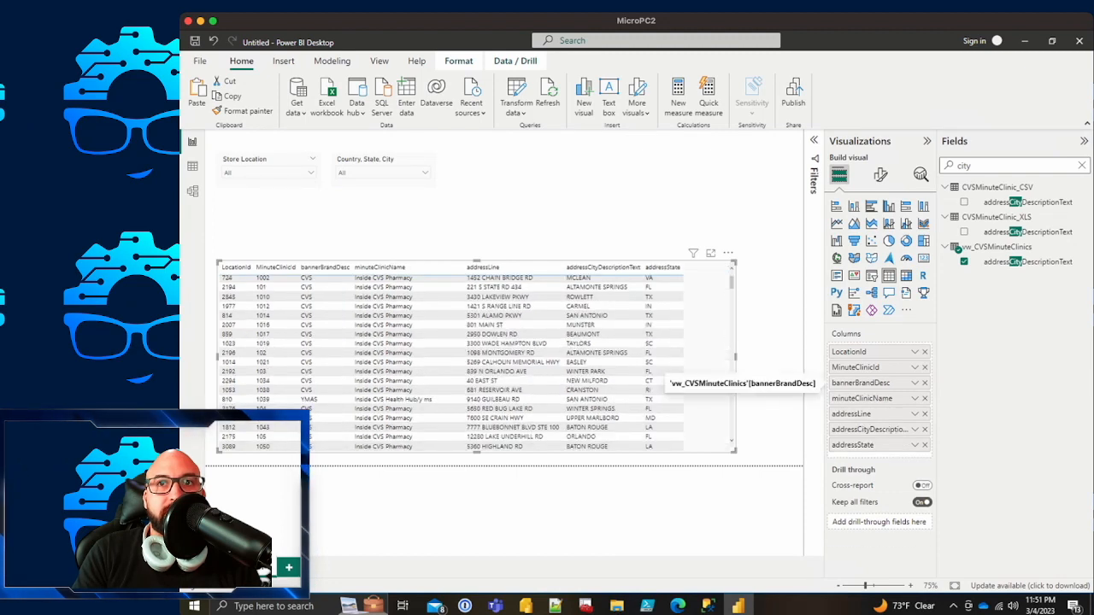
Step: Rename the table's bannerBrandDesc column as Store Location
double_click(863, 383)
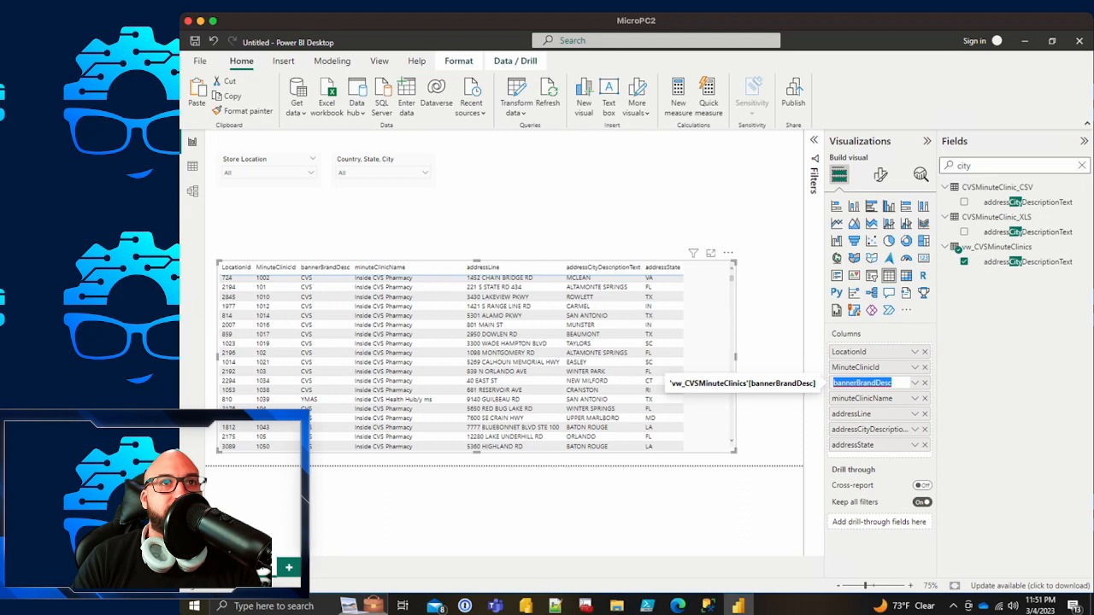
text(Store Location)
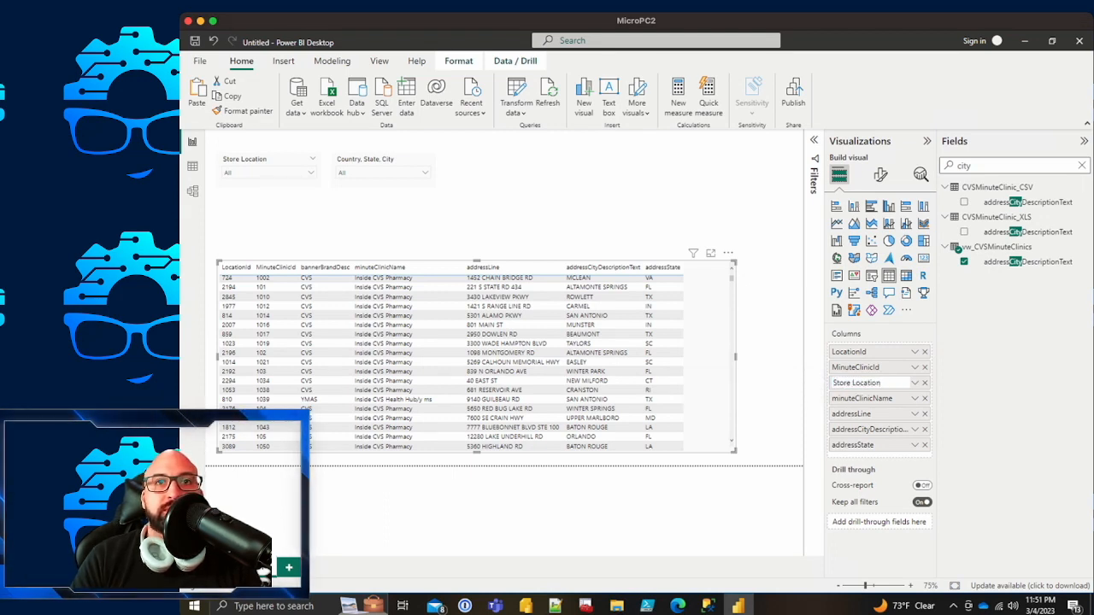
key(Return)
Step: Rename the table's minuteClinicName column as Location Detail
double_click(863, 398)
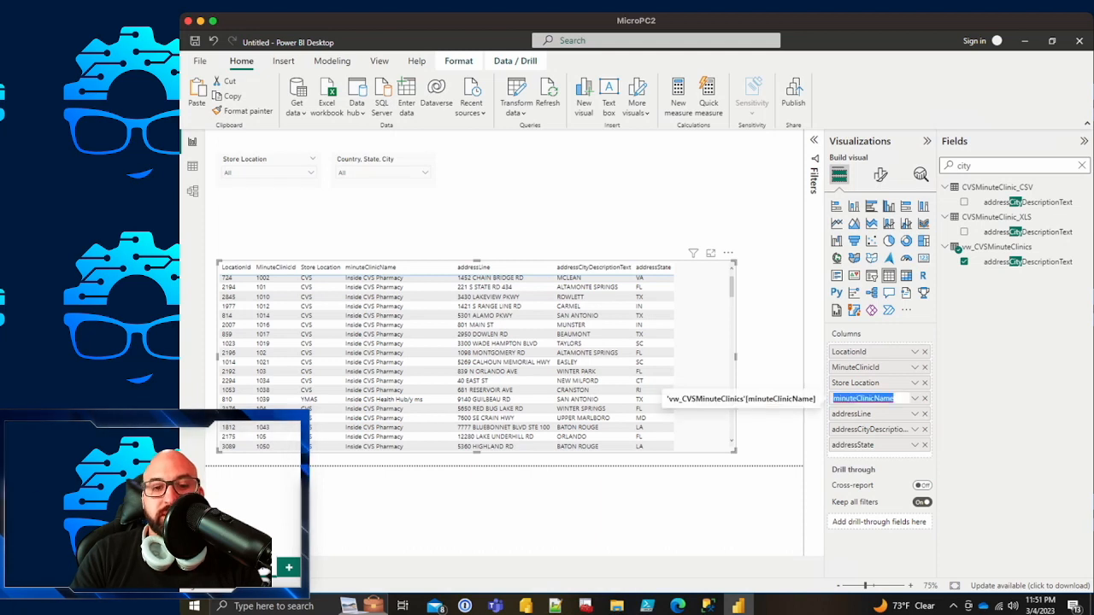
text(Minute)
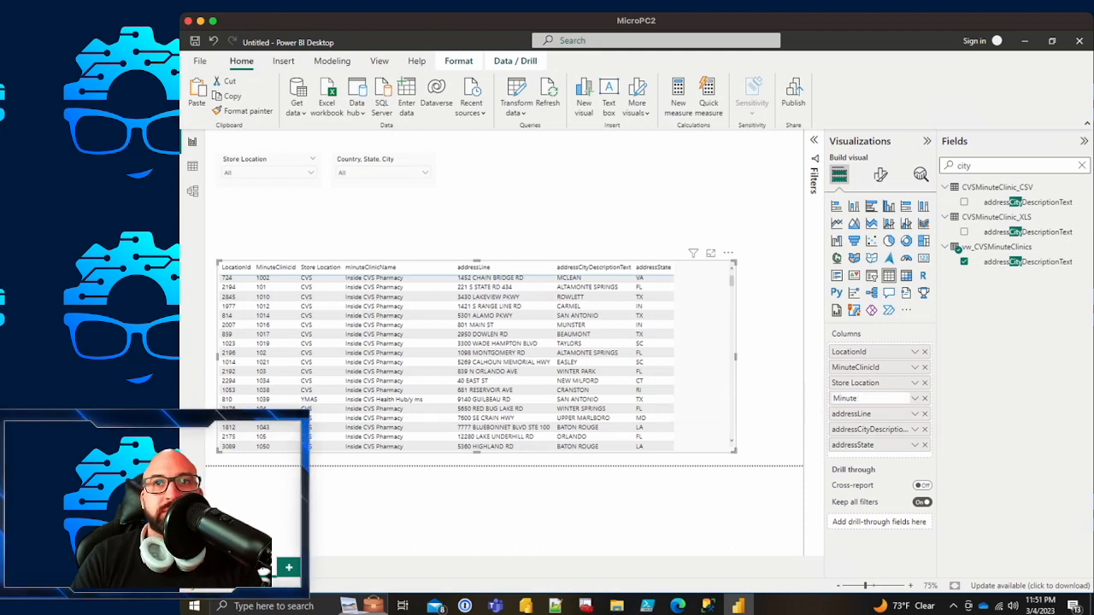
key(BackSpace)
key(BackSpace)
key(BackSpace)
key(BackSpace)
key(BackSpace)
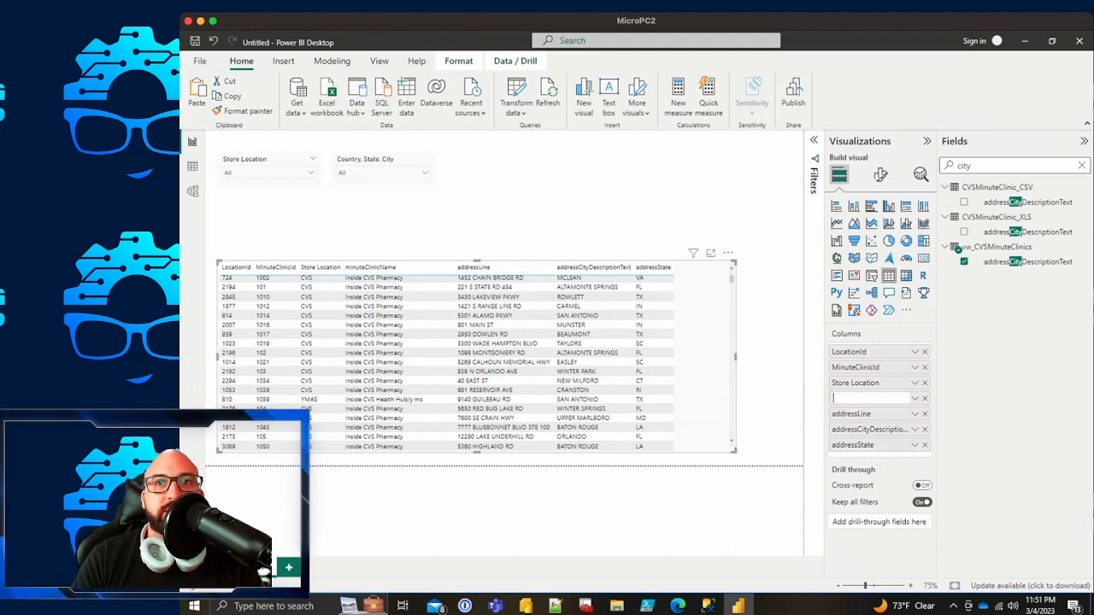
text(Location Detail)
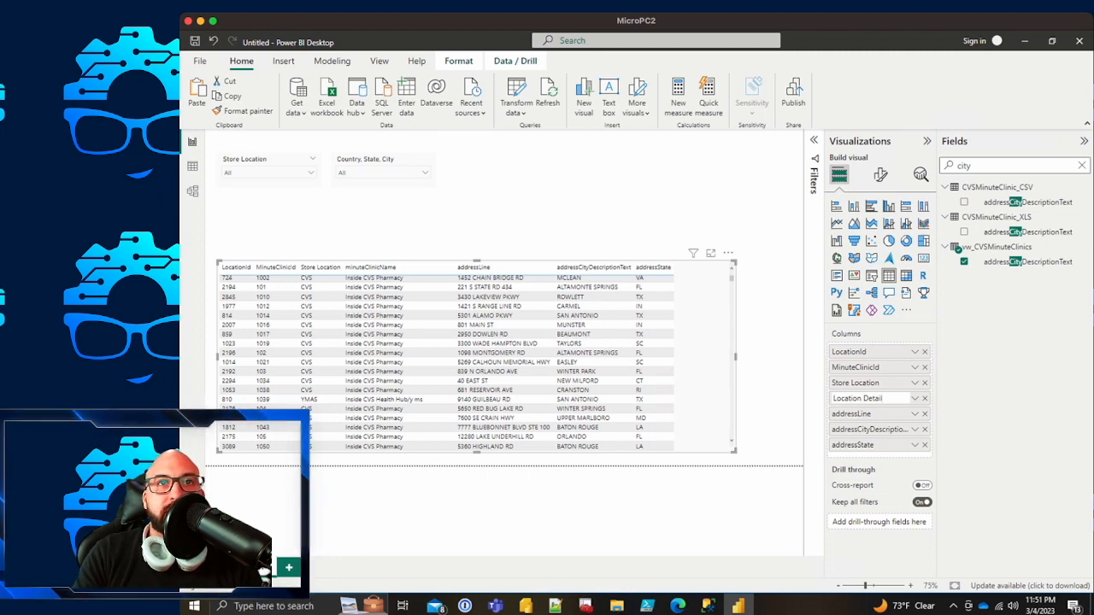
key(Return)
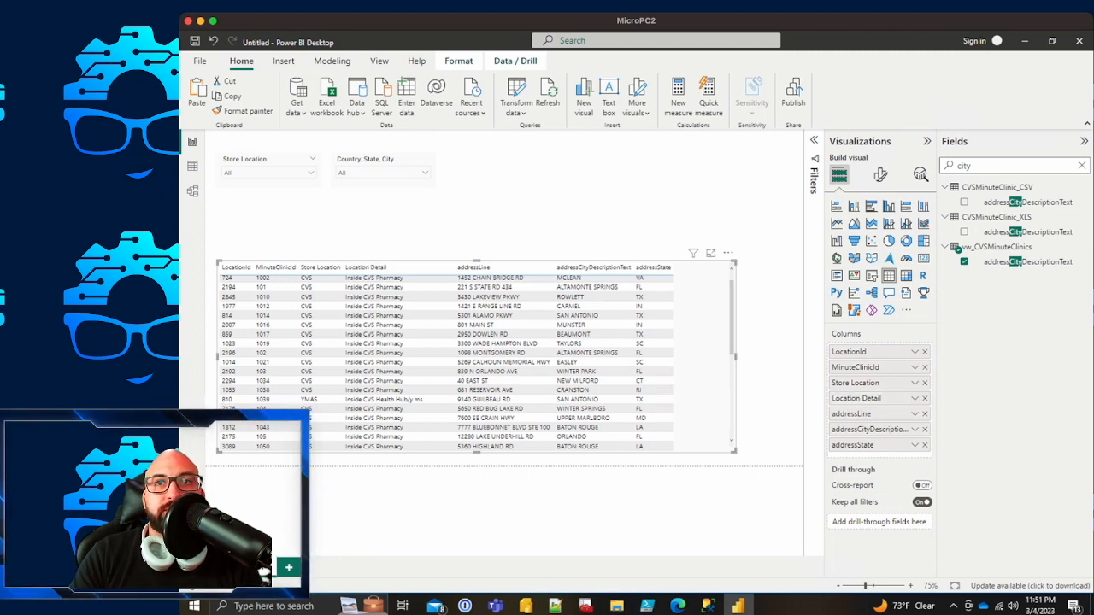
Step: Rename the table's addressLine column as Address
double_click(851, 413)
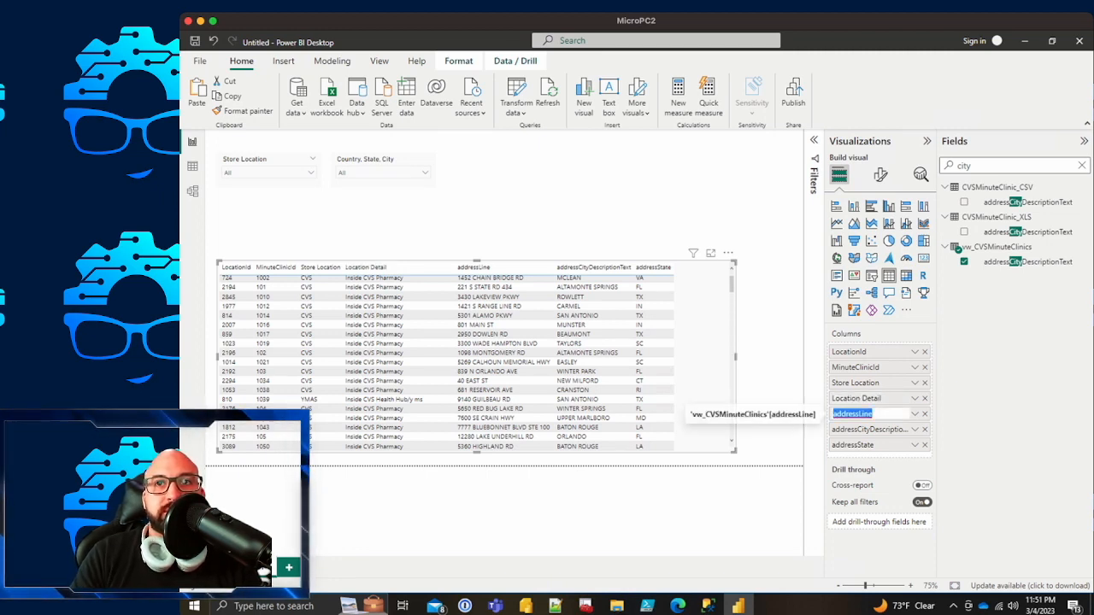
text(Address)
key(Return)
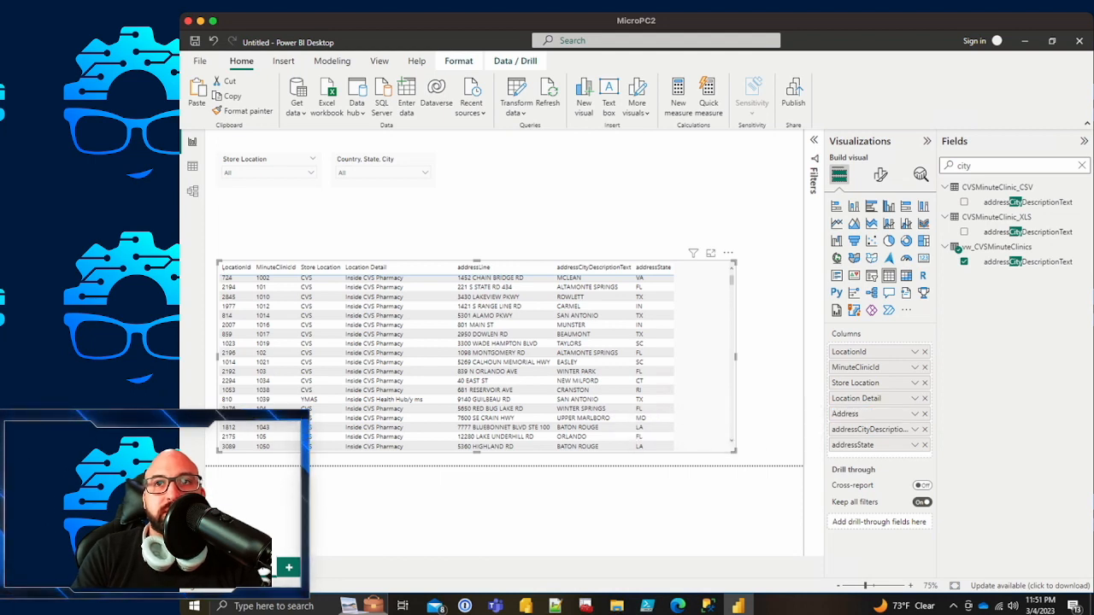
Step: Rename the table's addressCityDescriptionText column as City and its addressState column as State
double_click(863, 429)
text(City)
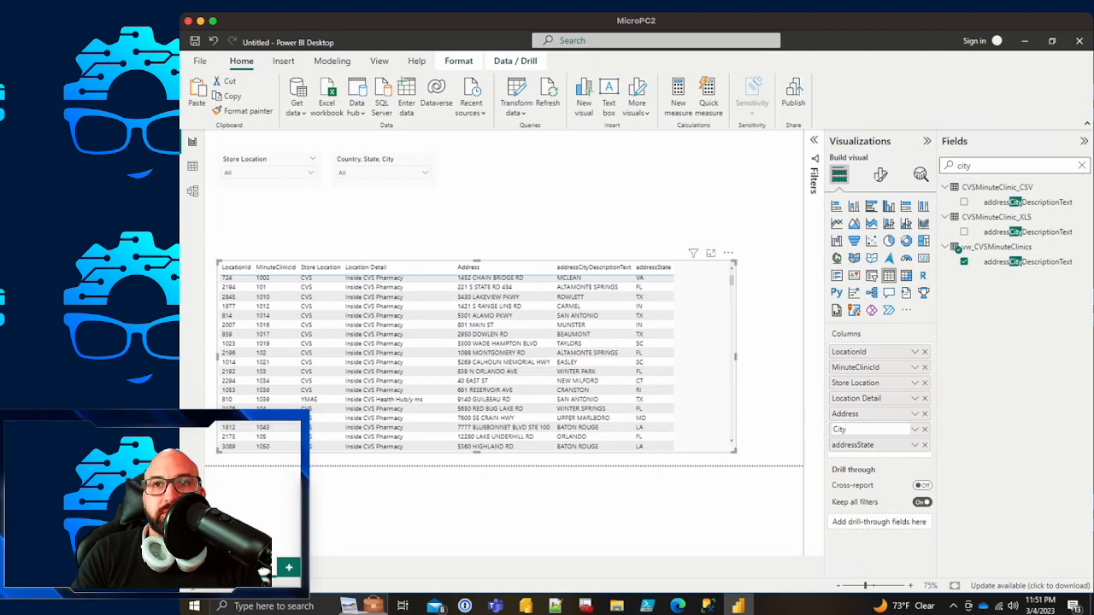
key(Tab)
text(S)
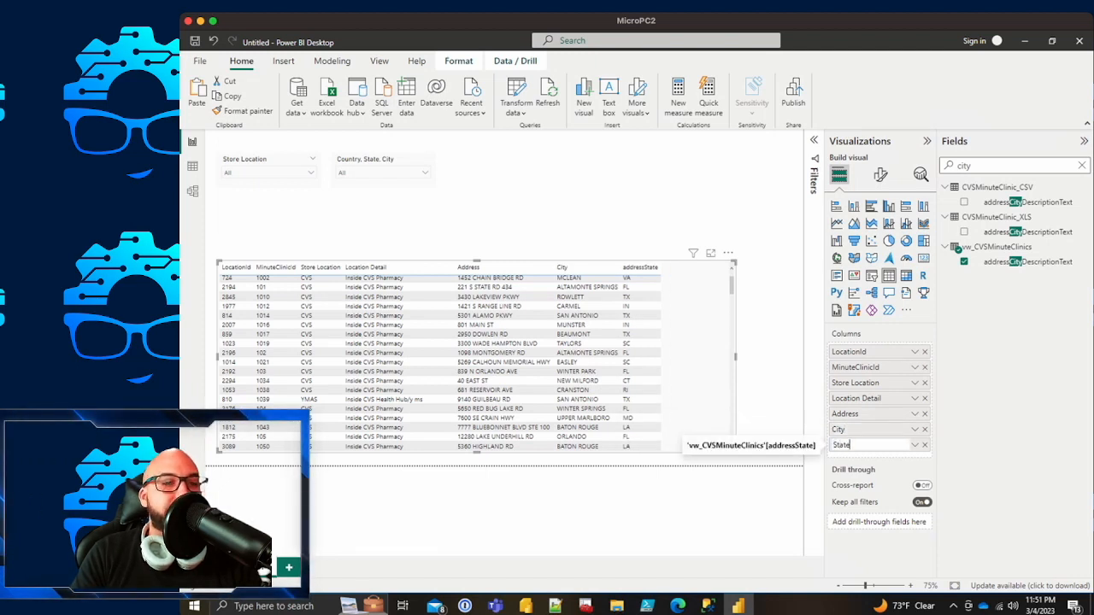
text(tate)
key(Tab)
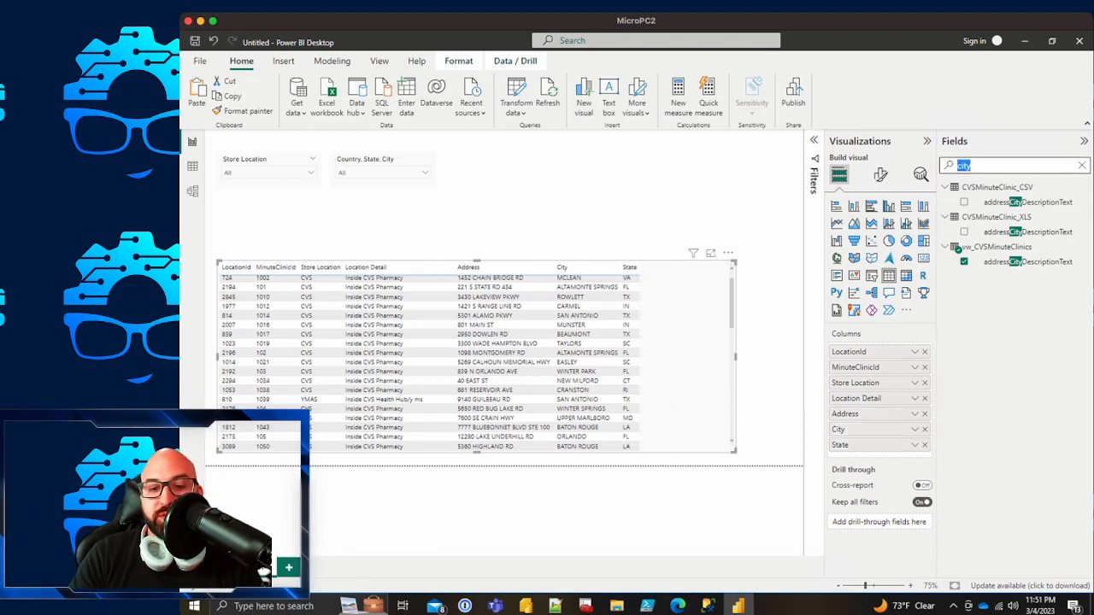
Step: Find the PostalCode field of vw_CVSMinuteClinics and add it as the table's last column, after State
text(zip)
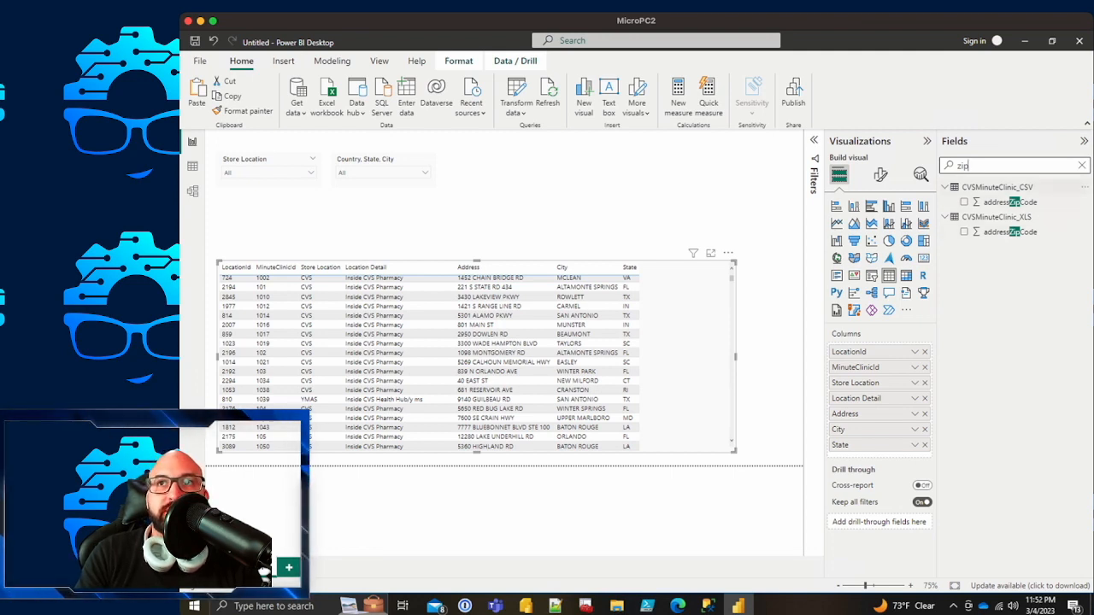
drag(971, 166, 954, 165)
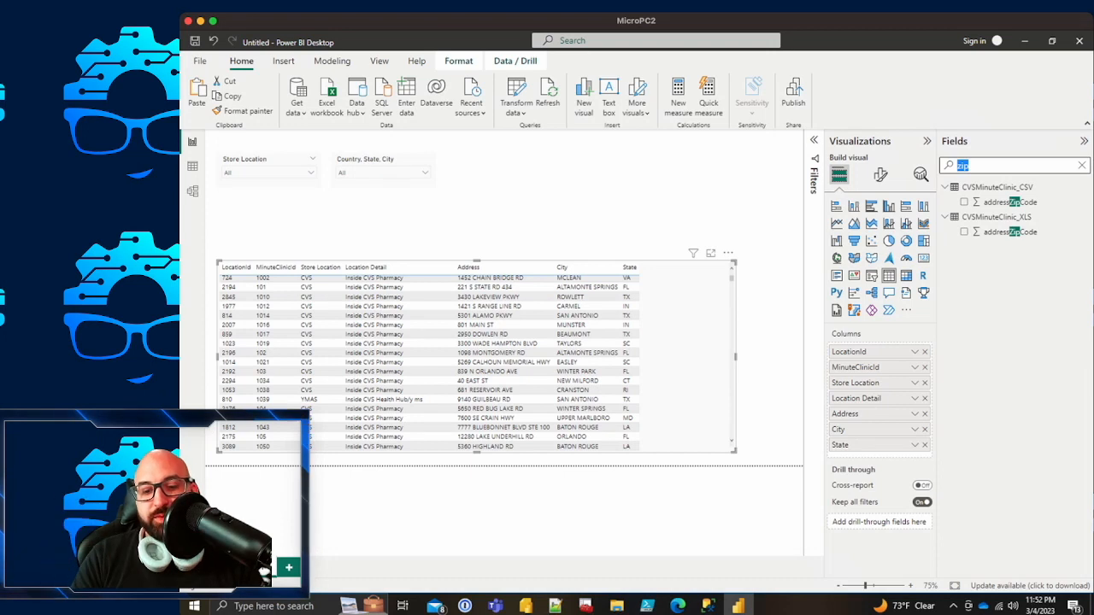
text(post)
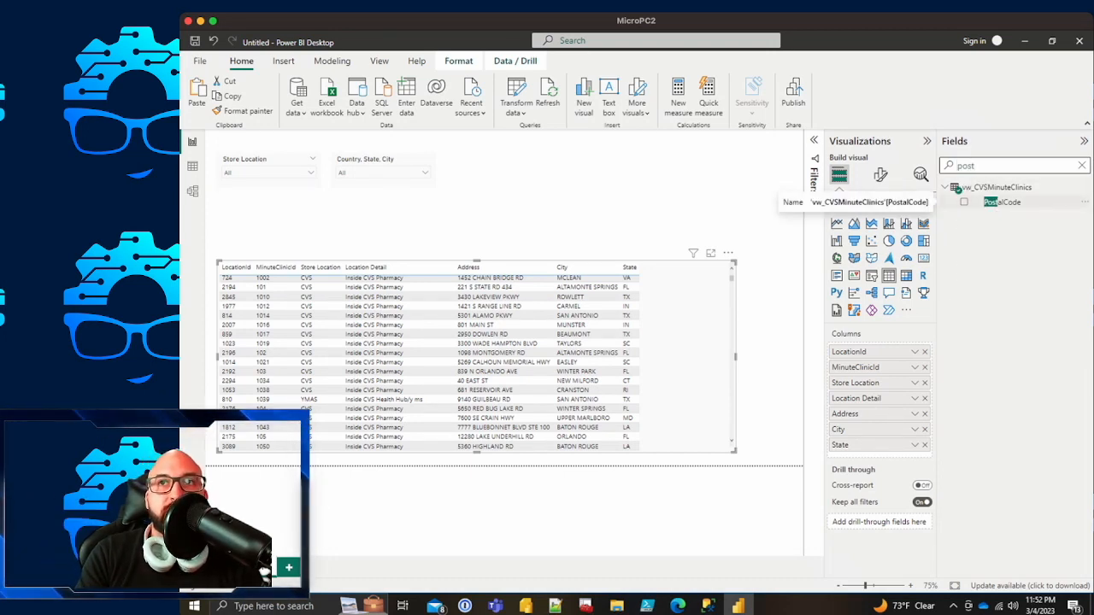
drag(1002, 202, 855, 460)
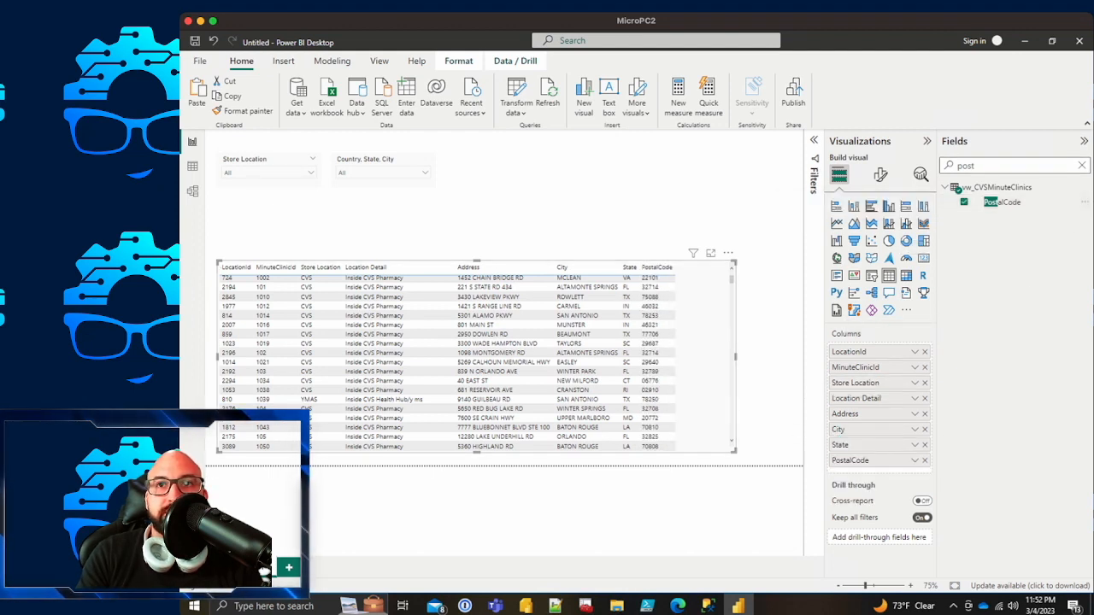
Step: Rename the table's PostalCode column as Postal Code
double_click(852, 460)
click(852, 461)
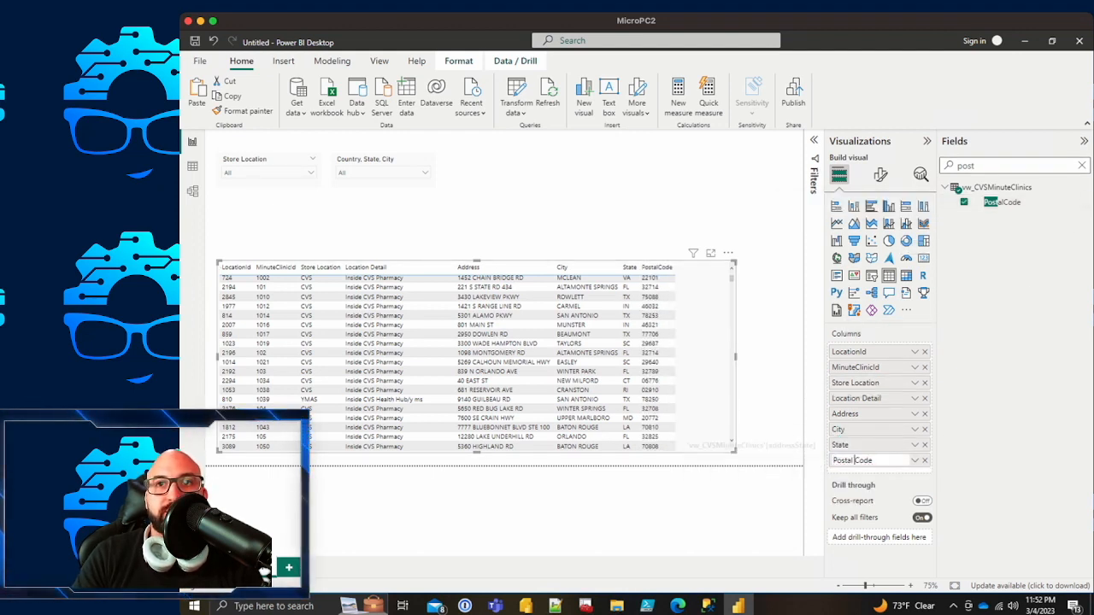
key(Return)
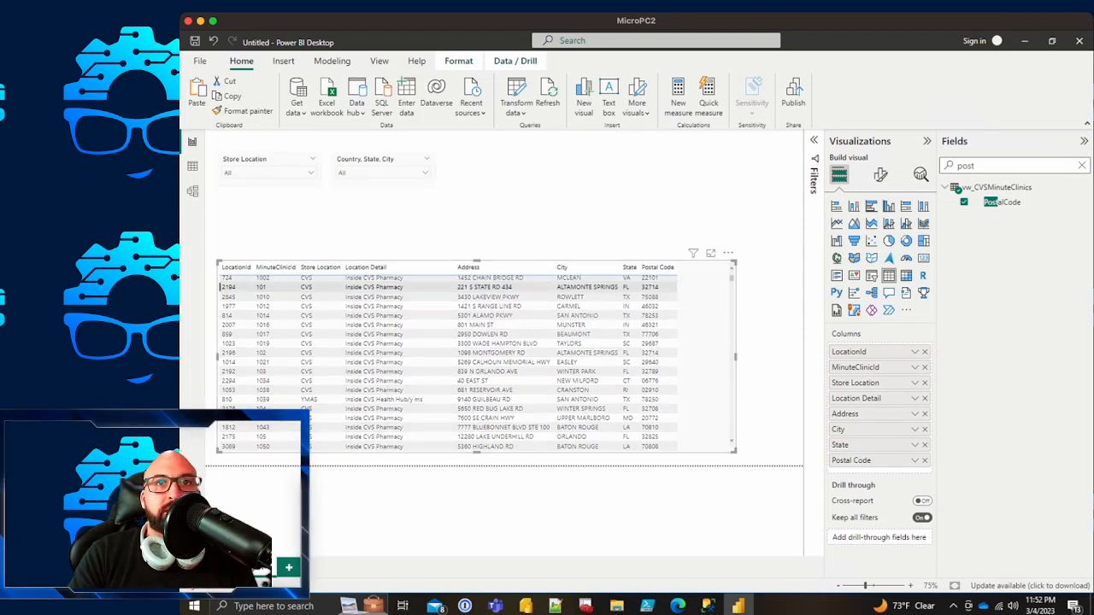
Step: Move the table visual slightly down the report page to leave more room below the slicers
click(547, 222)
mouse_move(701, 296)
mouse_down()
mouse_move(689, 296)
mouse_move(701, 299)
mouse_up()
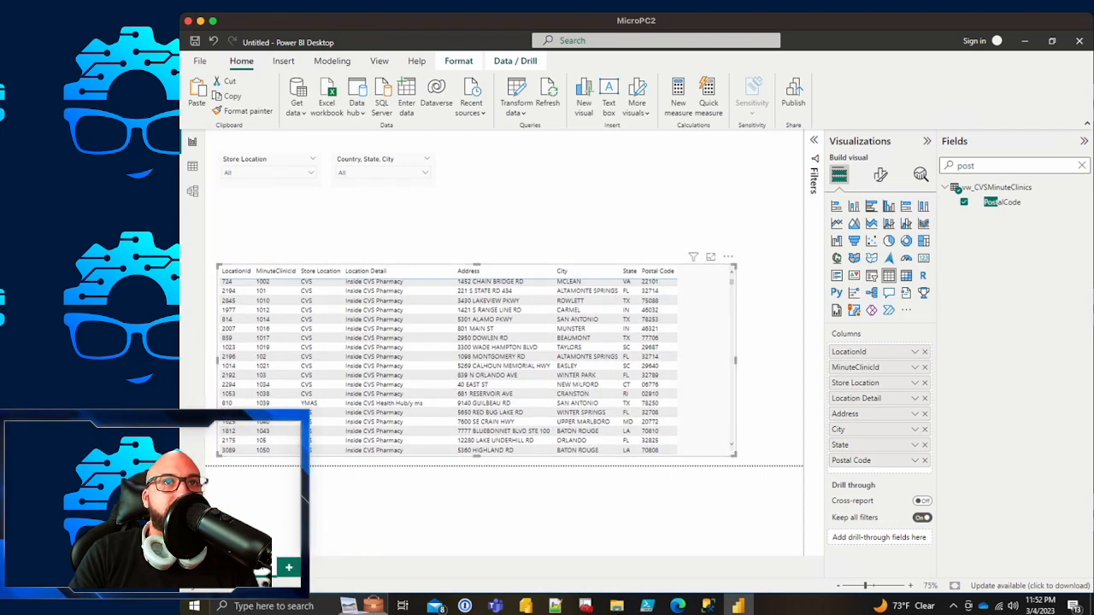
click(547, 222)
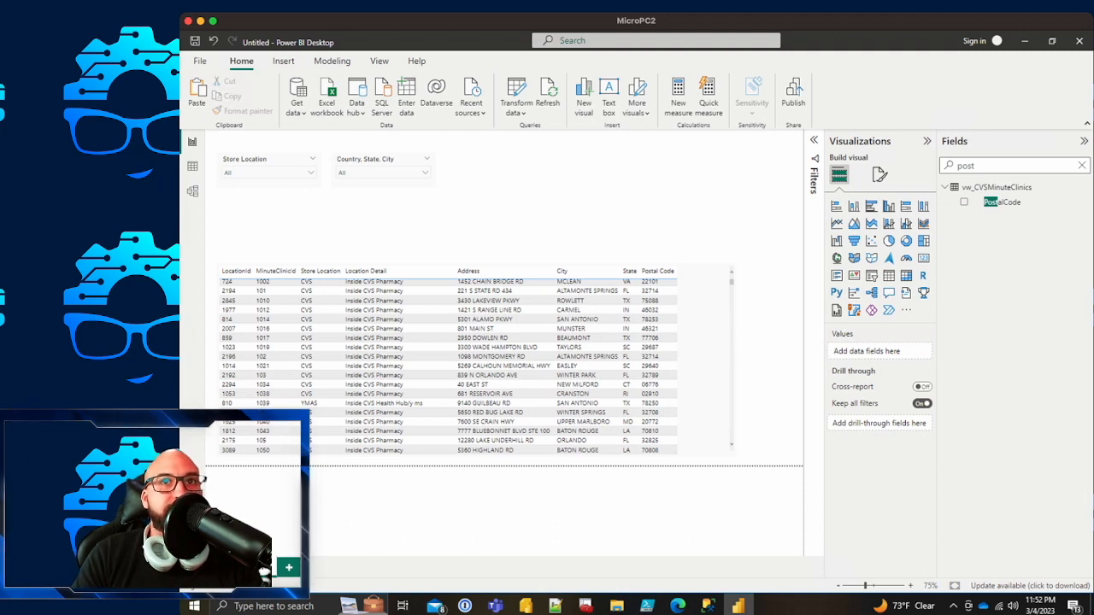
Step: Move the Store Location and Country, State, City slicers slightly up the page, keeping them aligned with each other
click(256, 154)
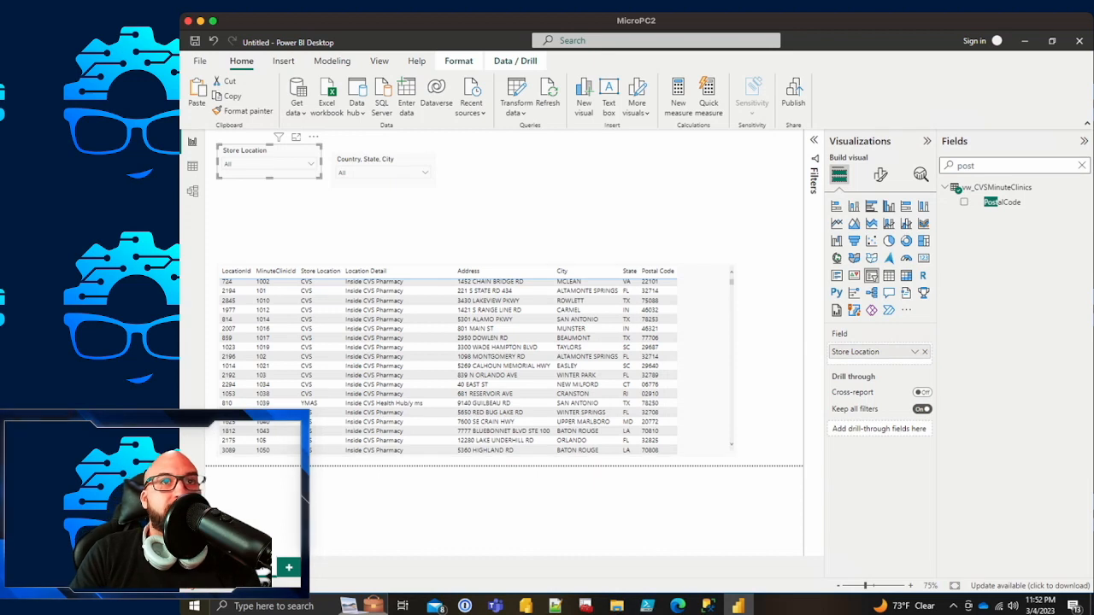
click(418, 227)
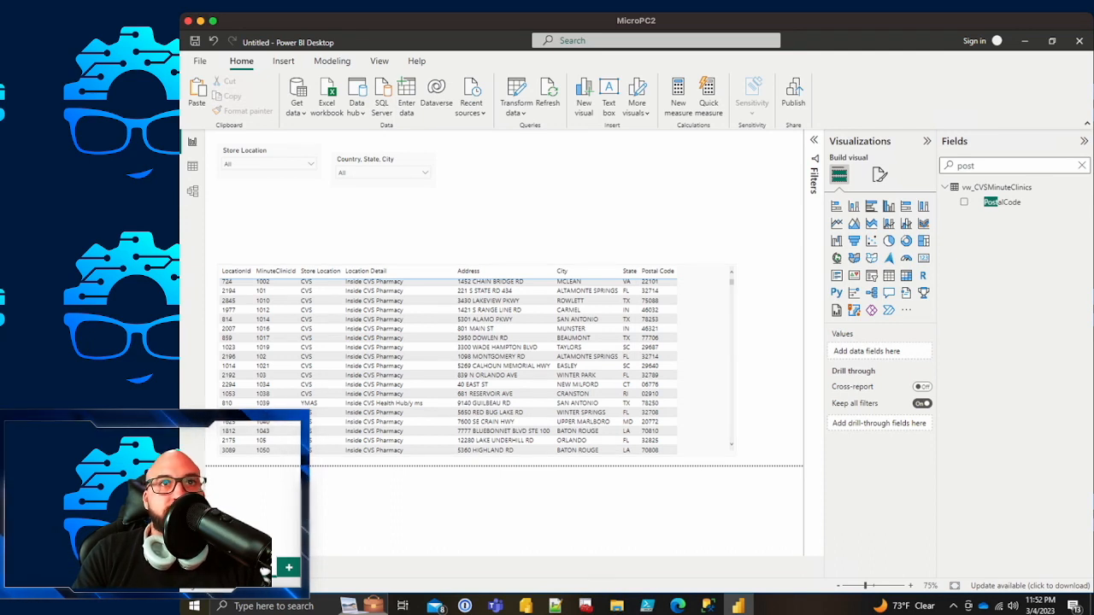
click(417, 159)
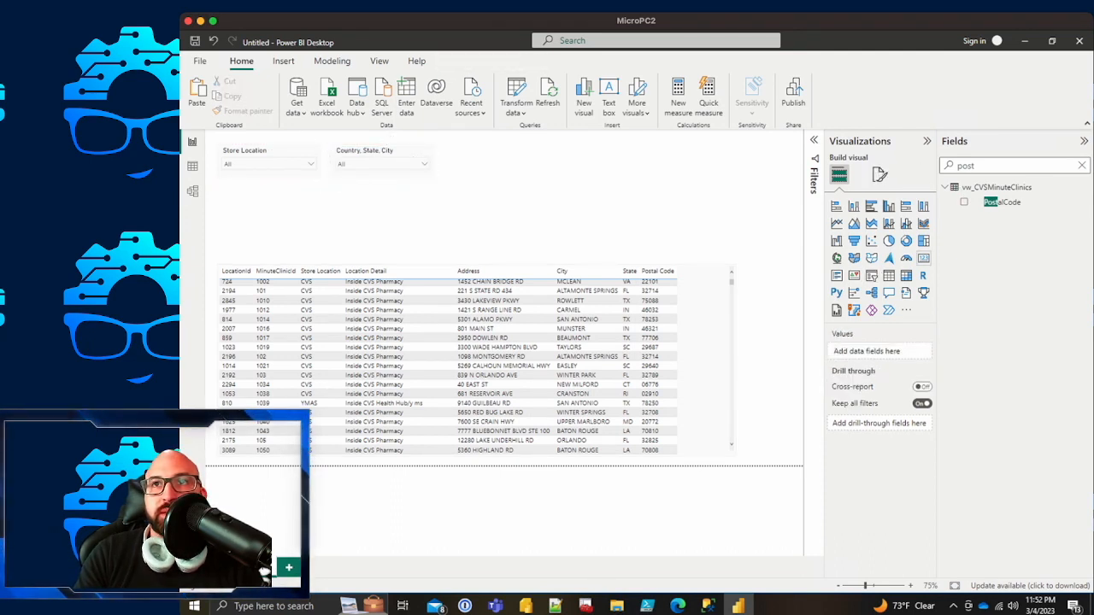
Step: Add a card visual between the Store Location slicer and the table, showing the locationID field of vw_CVSMinuteClinics
click(923, 257)
drag(270, 234, 269, 218)
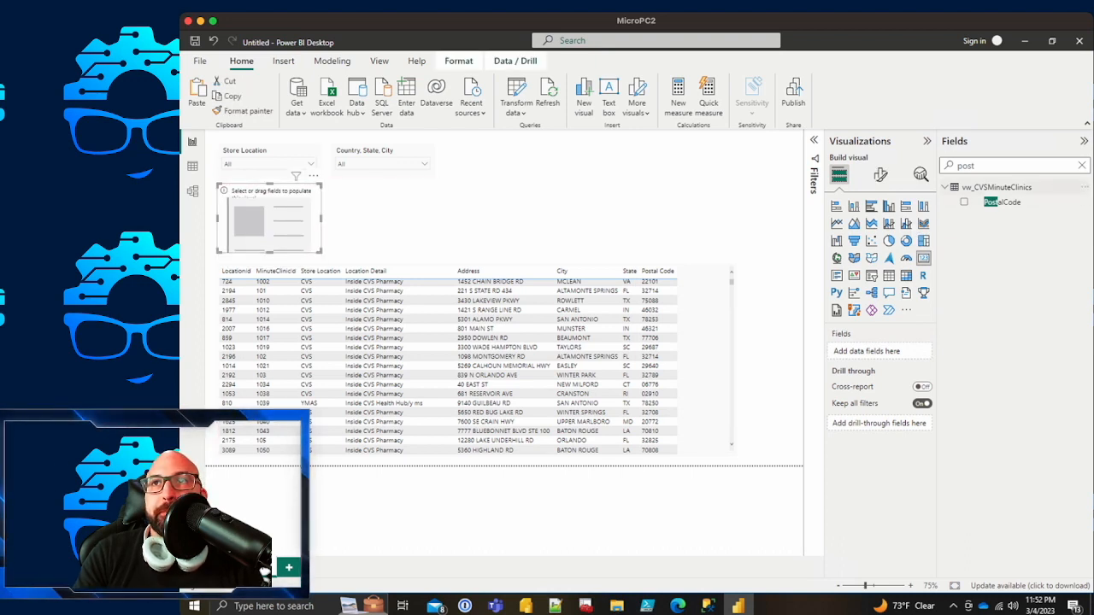
drag(1001, 202, 825, 203)
click(1082, 166)
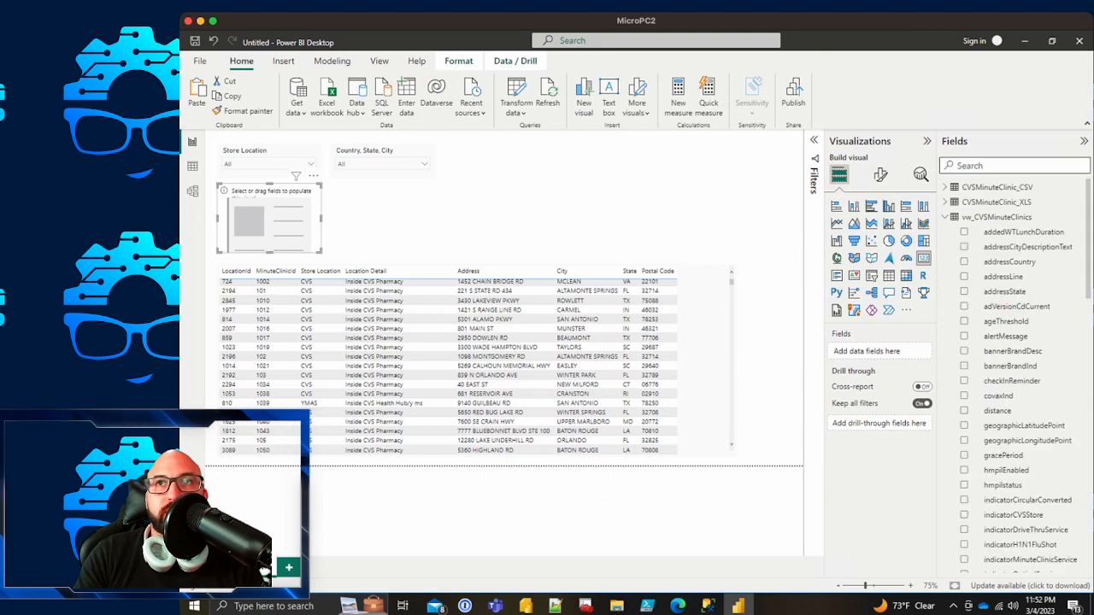
text(location)
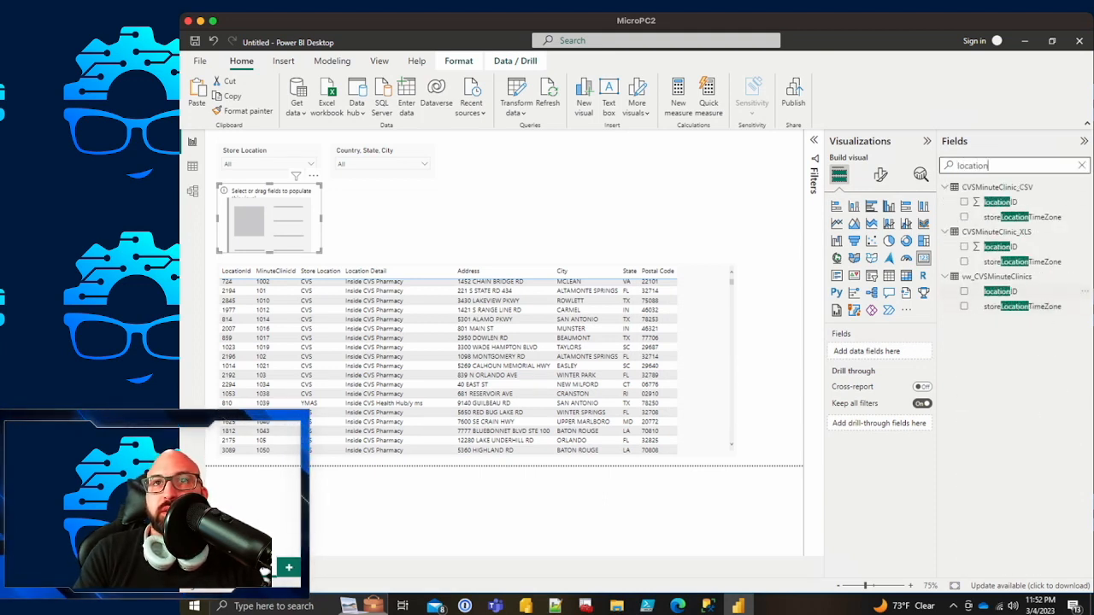
click(964, 292)
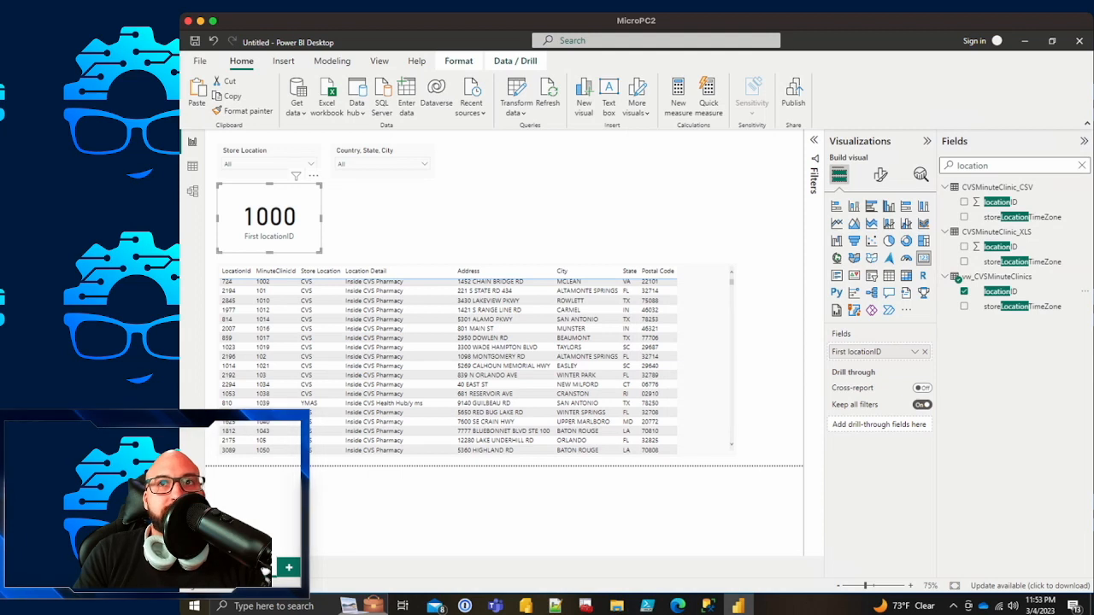
Step: Set the card's locationID field to be summarised by Count, and deselect the card
click(915, 352)
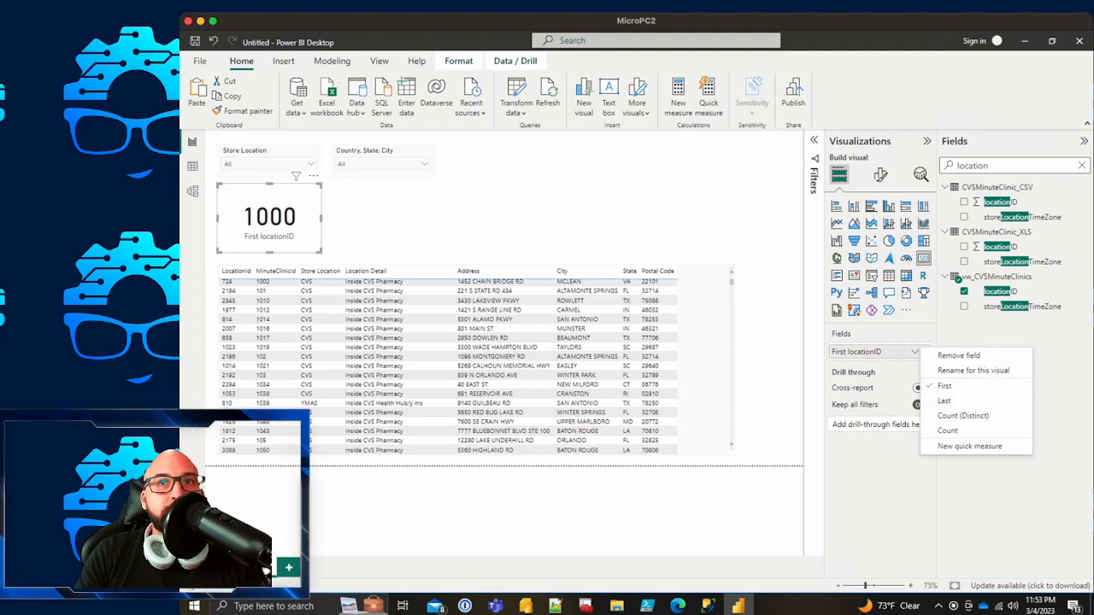
click(962, 416)
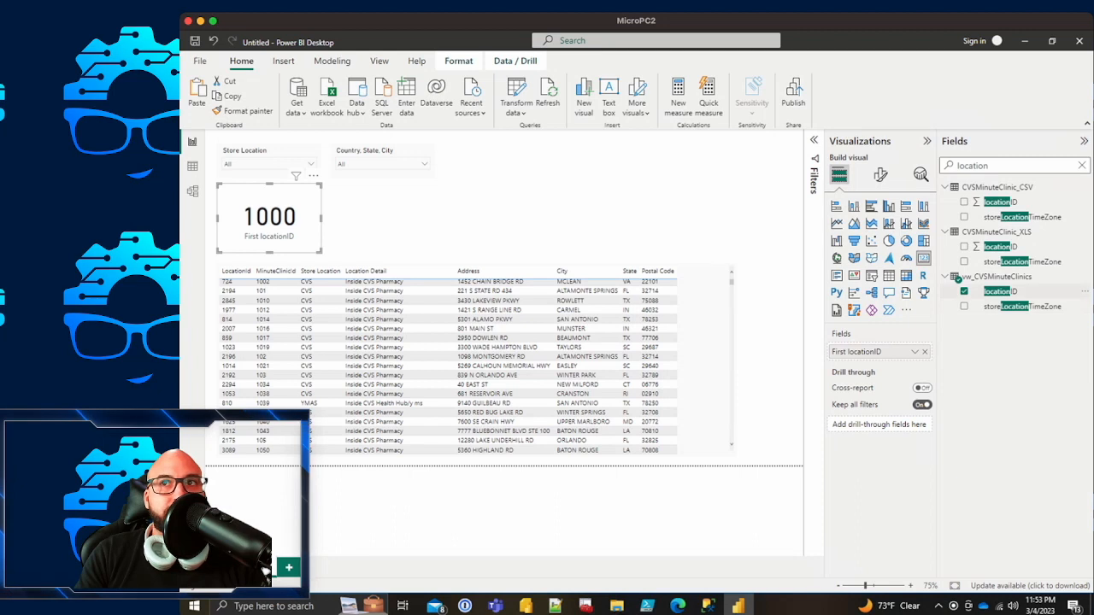
click(959, 286)
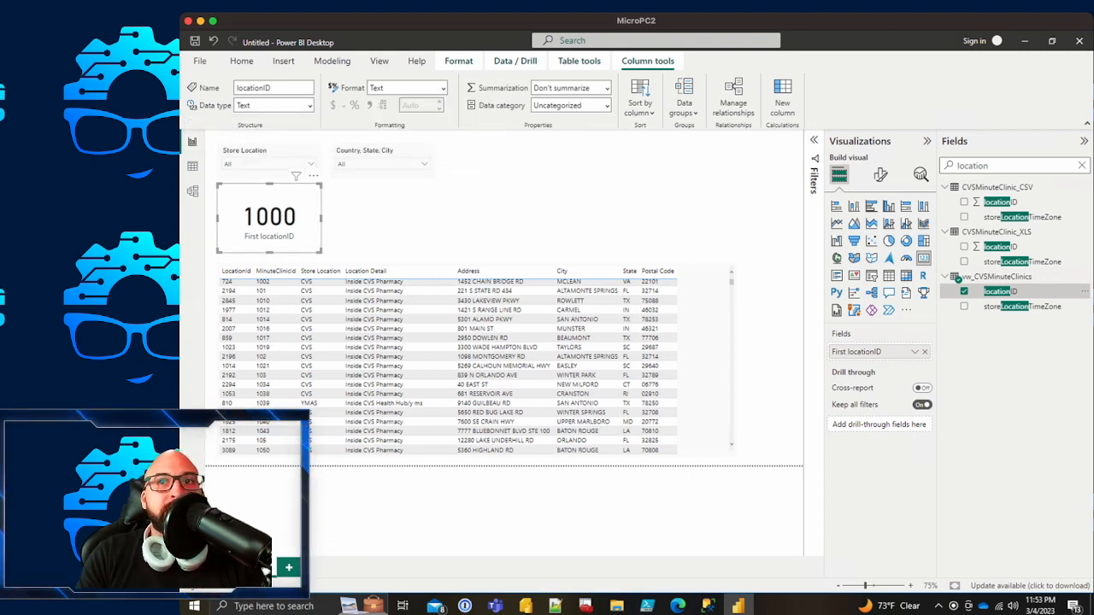
click(915, 352)
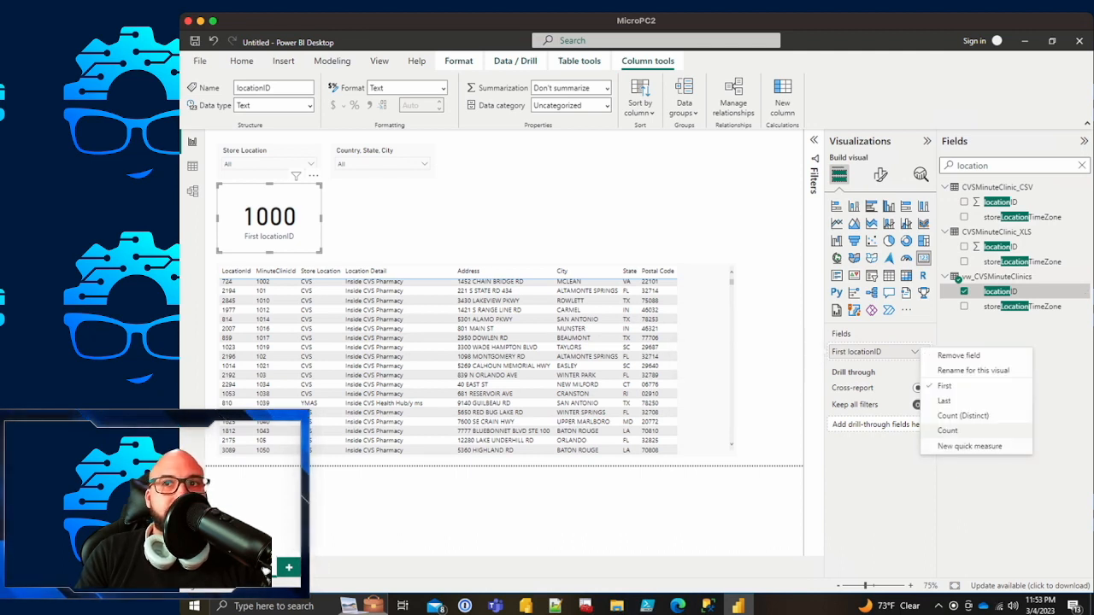
click(947, 431)
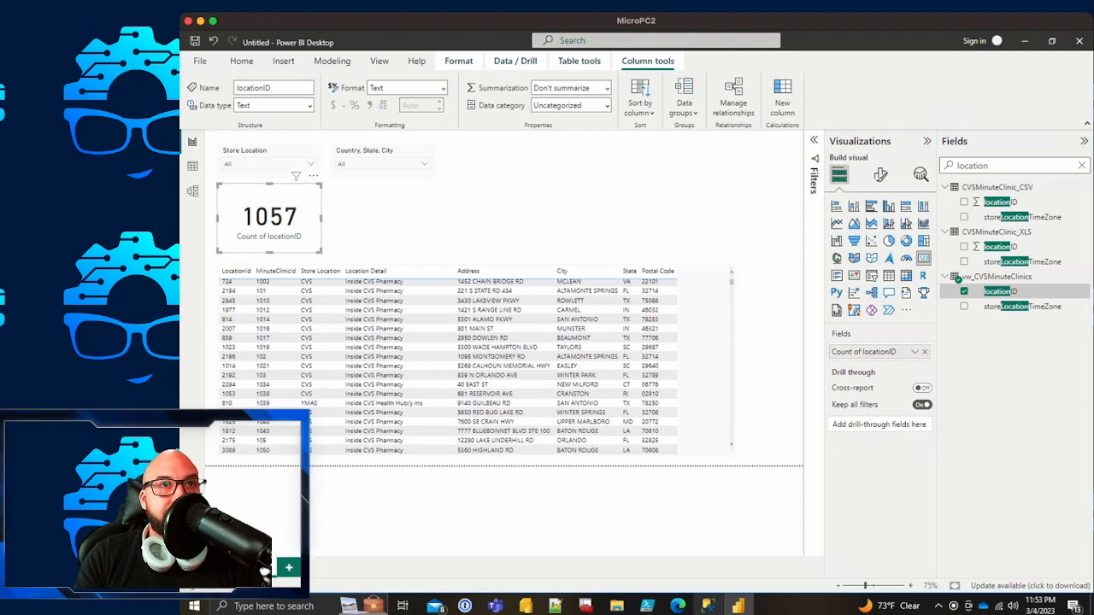
click(521, 212)
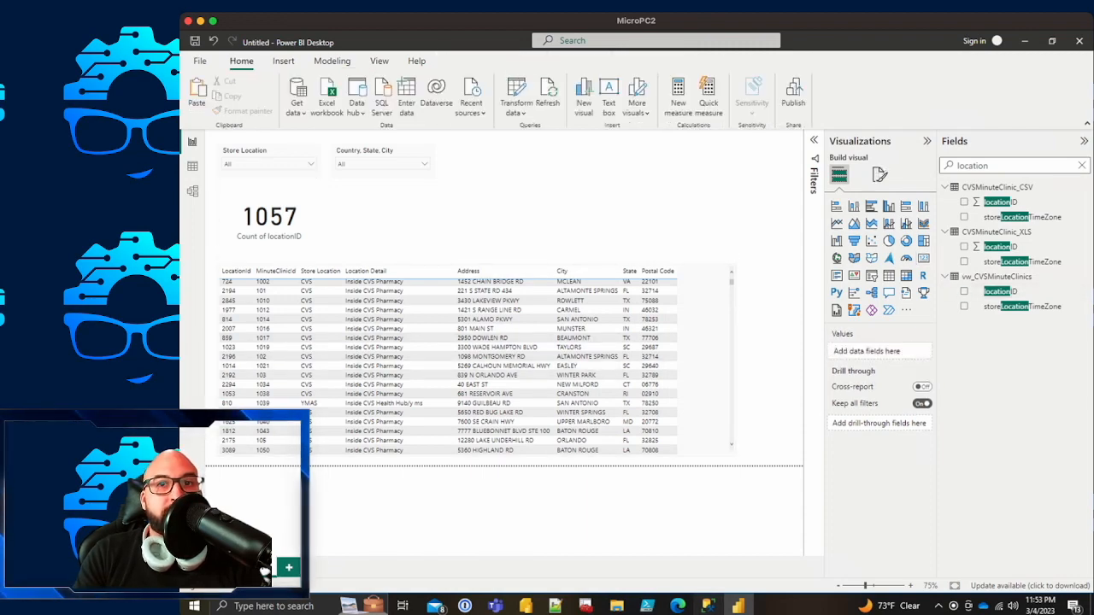
Step: Switch to SQL Server Management Studio and comment out the distinct-count query at the end of SQLQuery2.sql
click(707, 606)
click(322, 115)
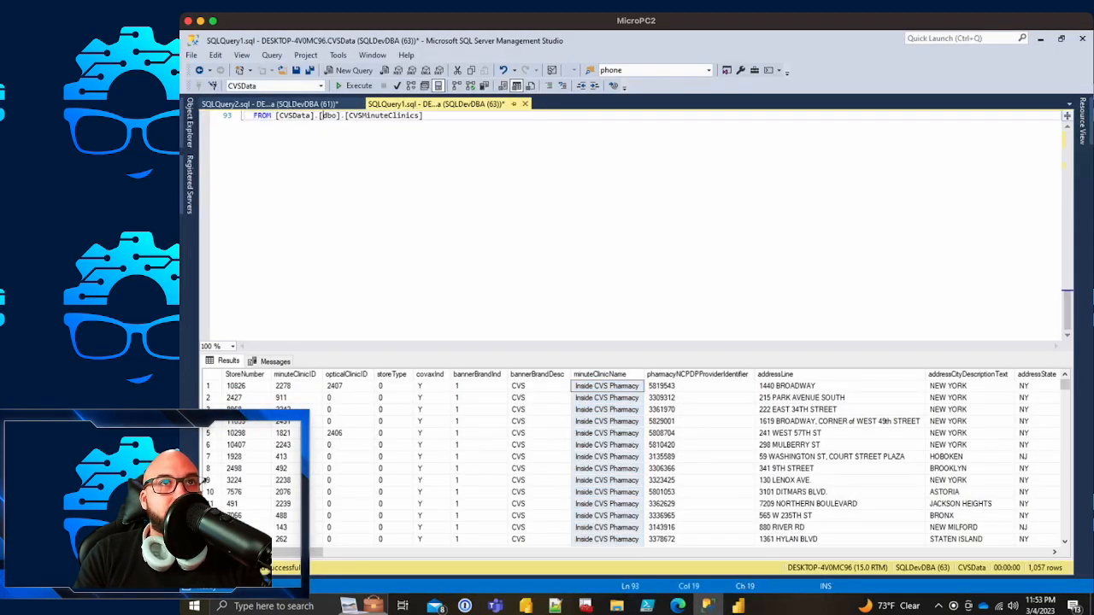
click(273, 103)
click(367, 165)
drag(425, 304, 249, 274)
key(ctrl+k)
key(ctrl+c)
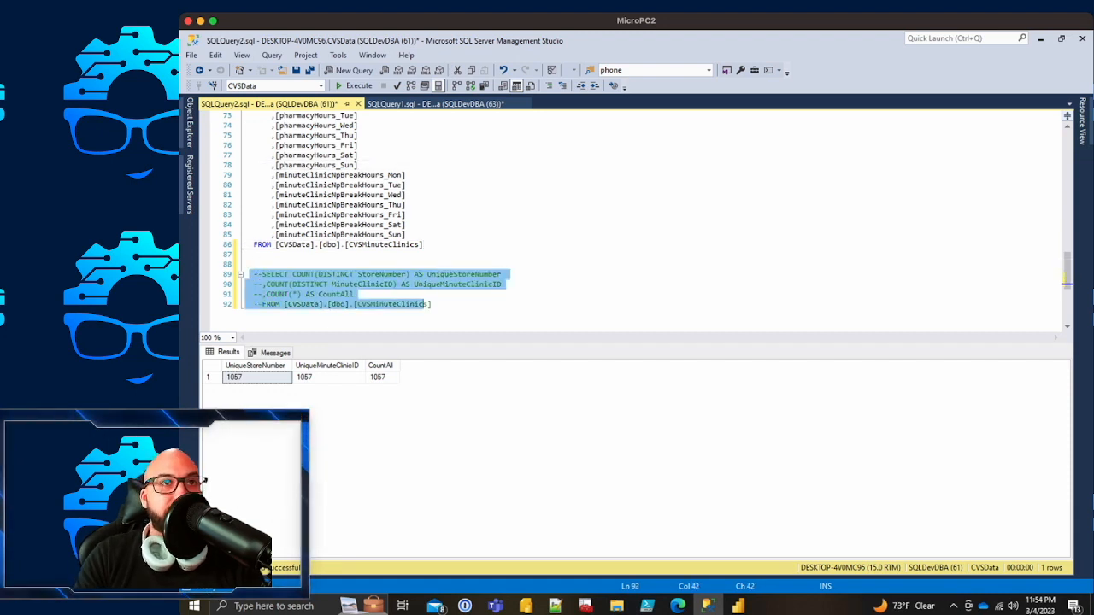
click(389, 245)
click(434, 304)
scroll(434, 304, down, 4)
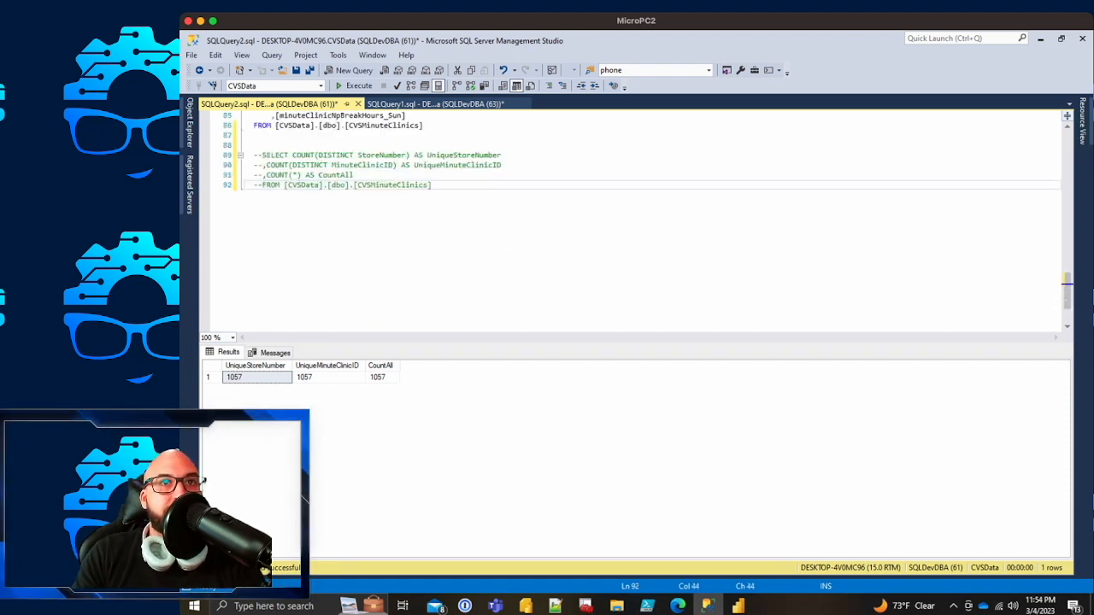
drag(433, 184, 243, 155)
click(434, 186)
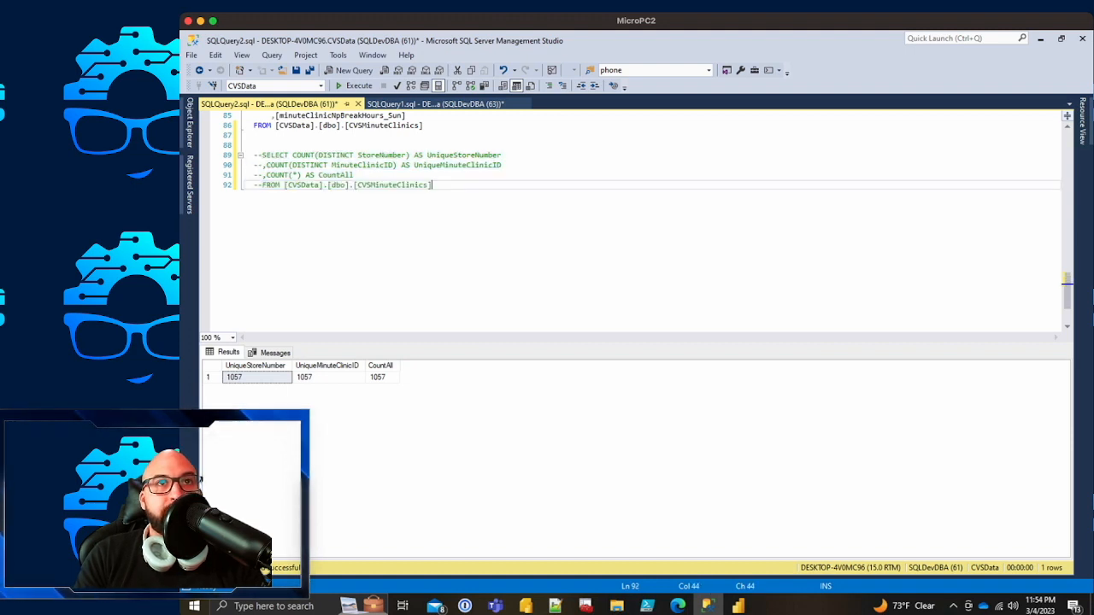
Step: Cast the StoreNumber column as INT in the SELECT TOP (1000) statement of SQLQuery2.sql
scroll(434, 222, down, 1)
scroll(434, 222, up, 20)
scroll(632, 218, up, 3)
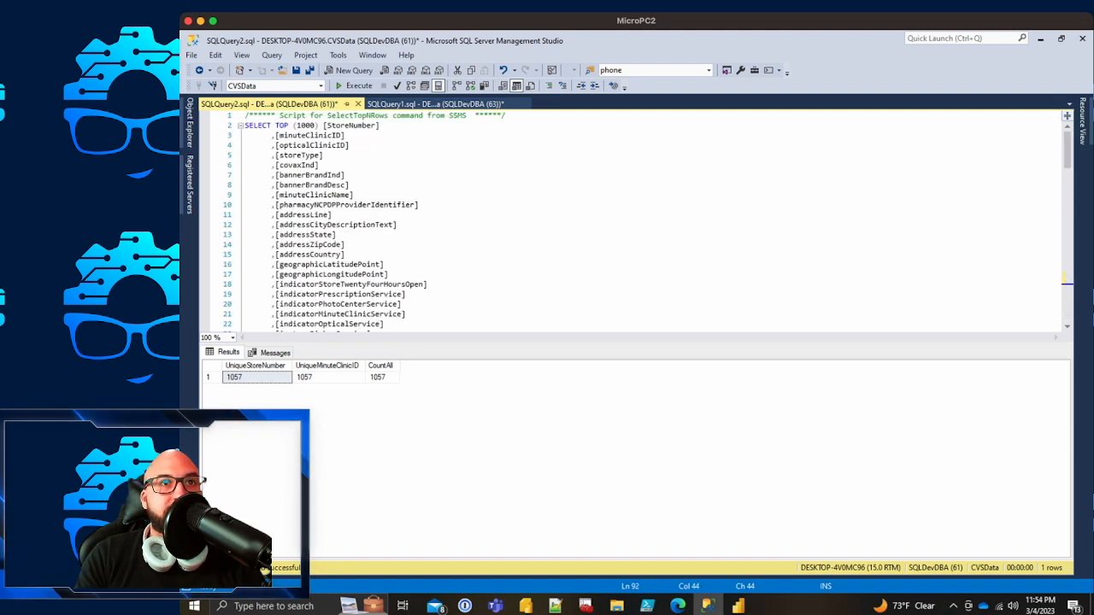
click(336, 235)
scroll(633, 222, down, 1)
scroll(632, 223, up, 1)
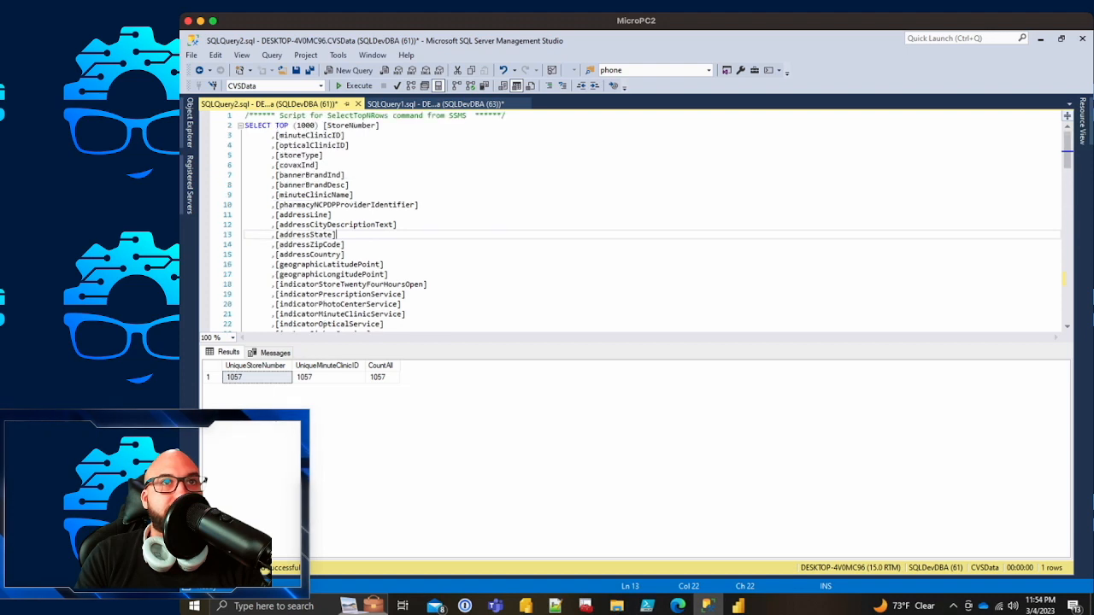
click(321, 135)
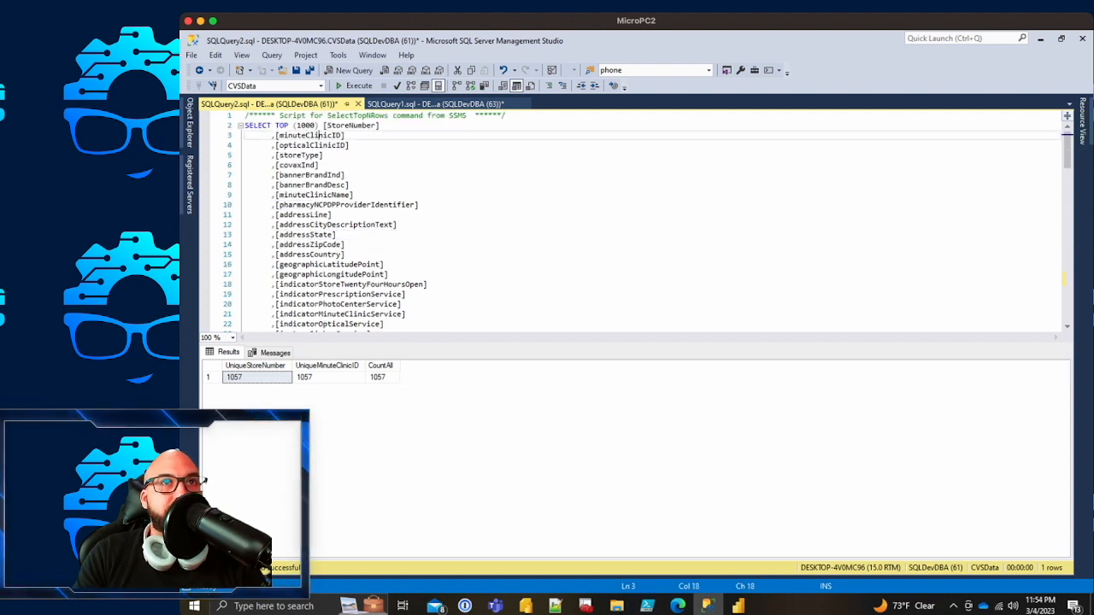
click(322, 125)
text(CAST()
key(ctrl)
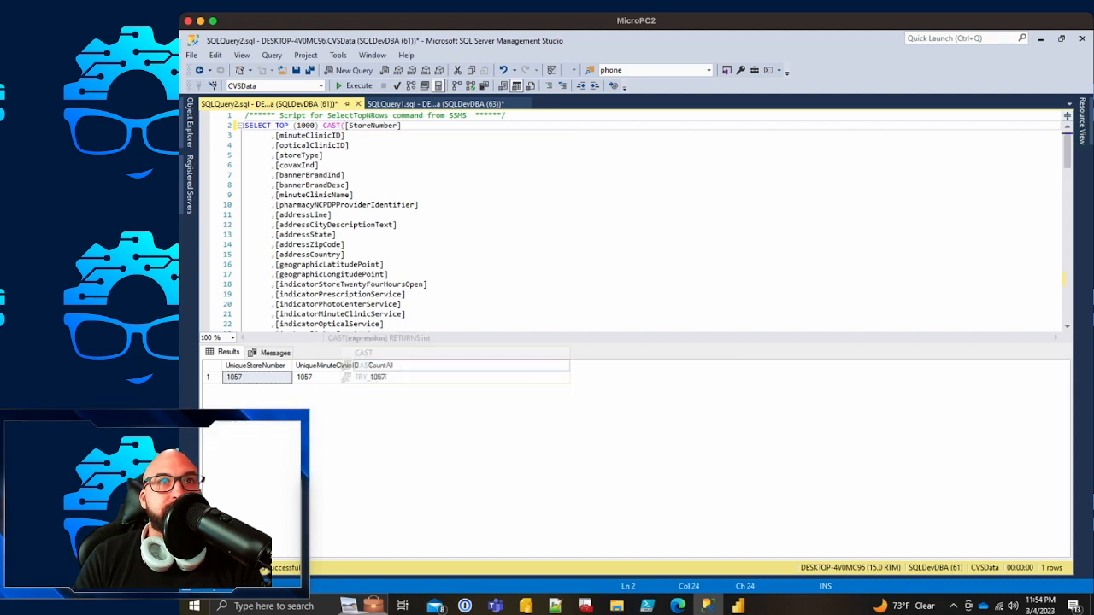
key(End)
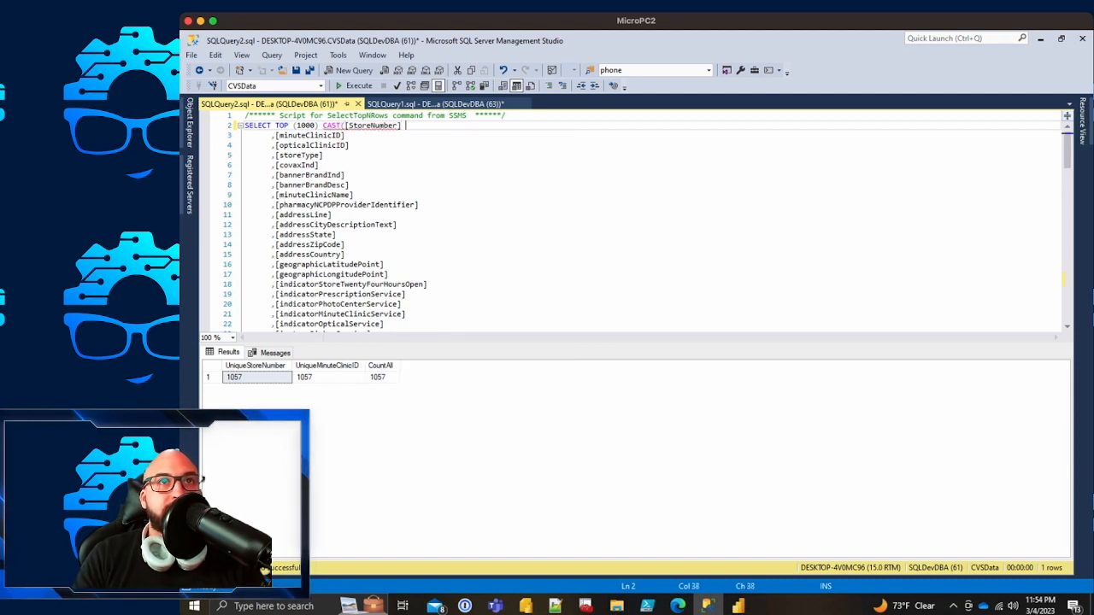
text(AS INT) AS)
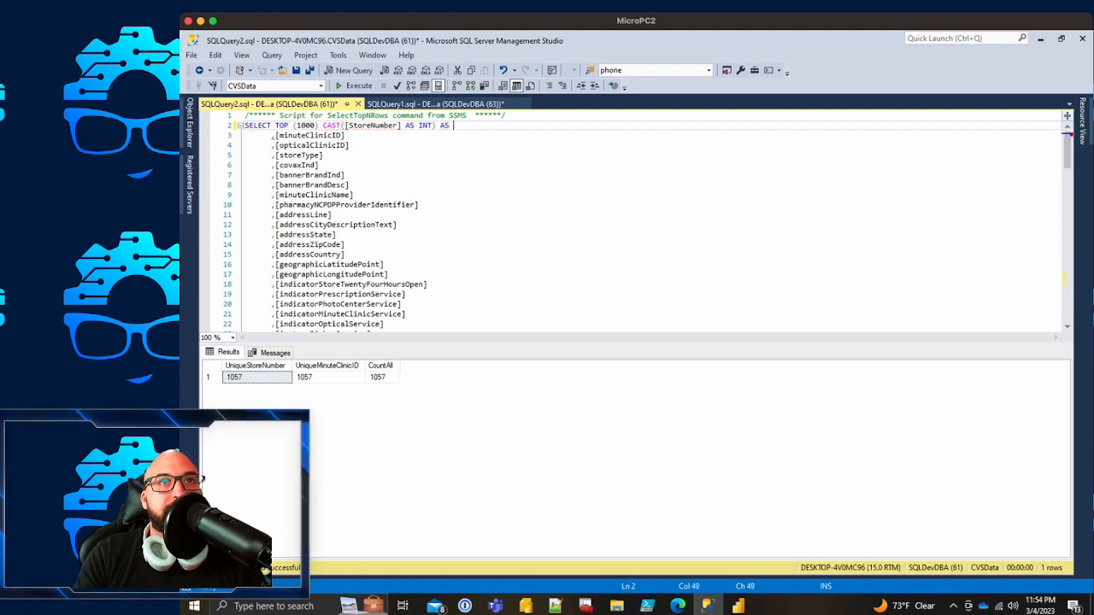
Step: Alias the cast column as [StoreNumber] by reusing the original column name
double_click(374, 125)
key(ctrl+c)
key(End)
key(ctrl+v)
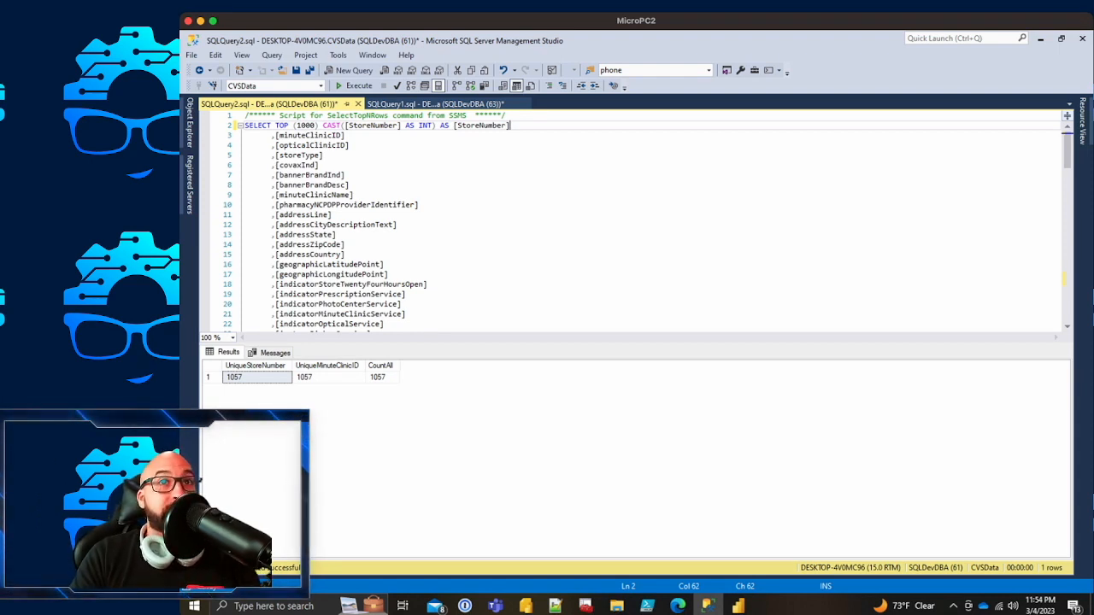
key(Down)
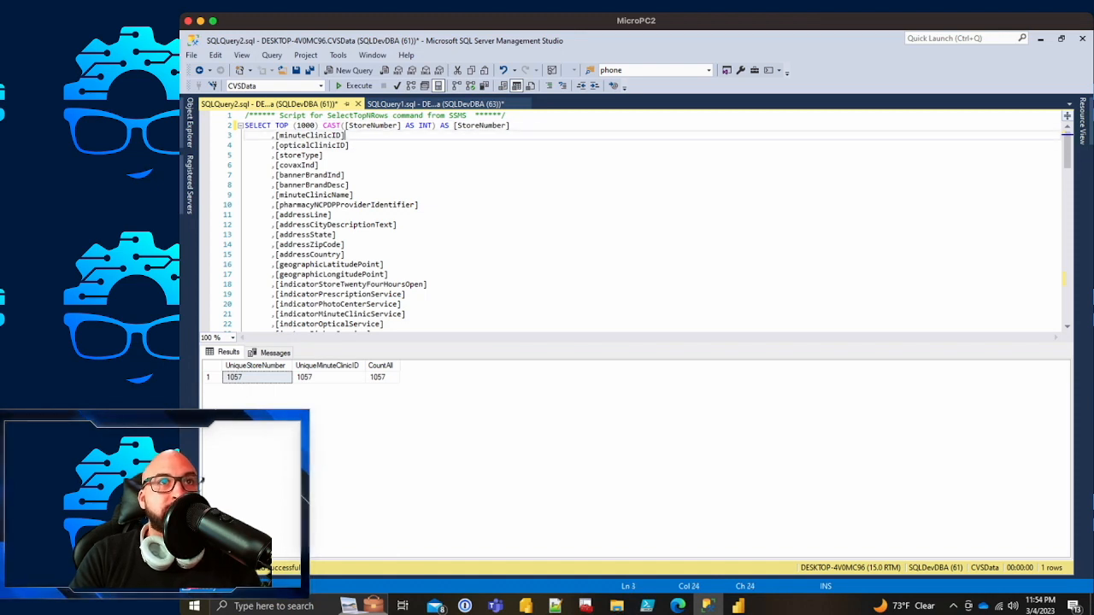
scroll(632, 218, down, 4)
scroll(632, 218, up, 4)
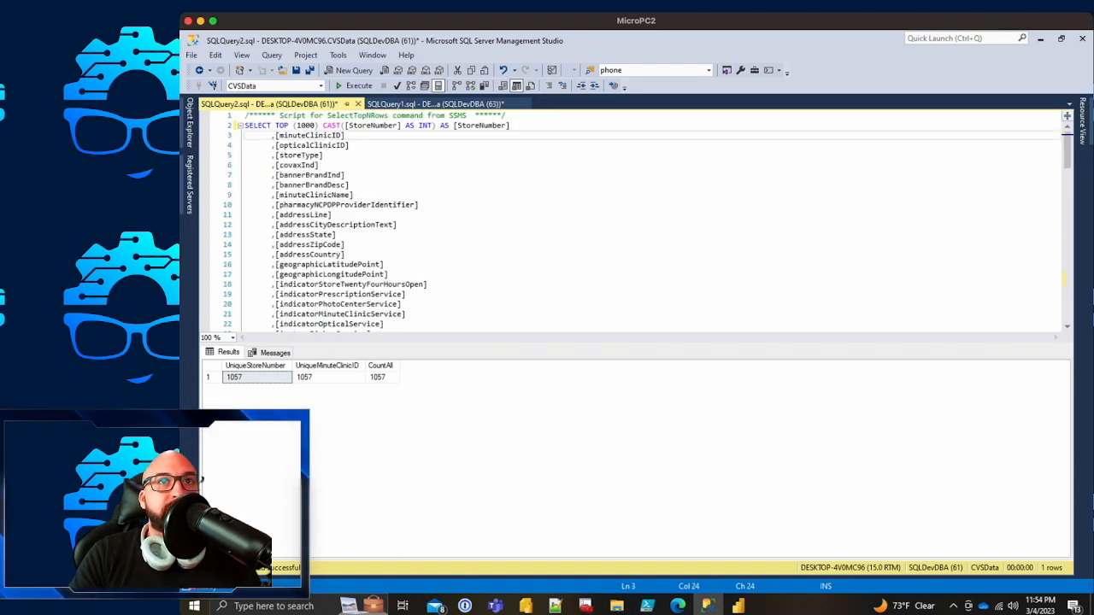
Step: Copy the StoreNumber cast expression into SQLQuery1.sql, replacing [StoreNumber] as the first column of the view's SELECT
click(481, 126)
drag(511, 125, 319, 125)
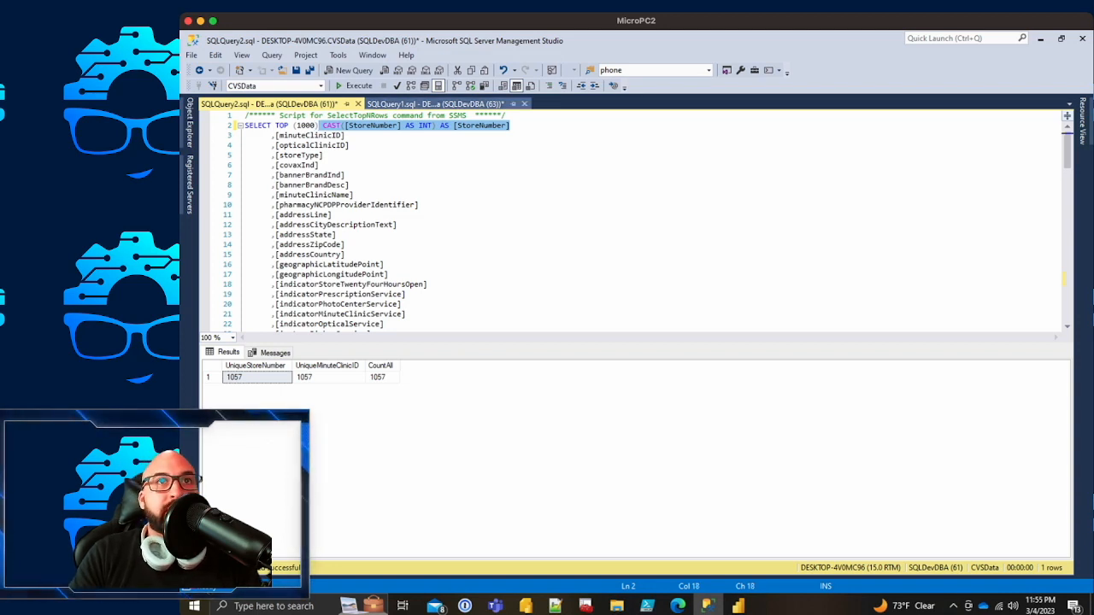
click(436, 103)
scroll(632, 226, up, 20)
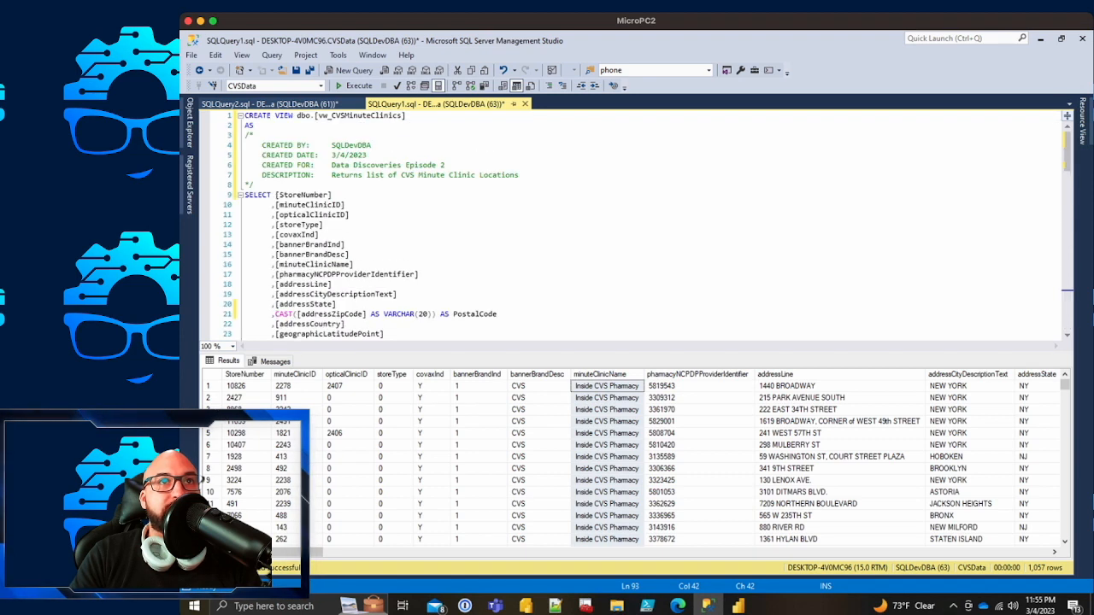
scroll(632, 226, down, 1)
double_click(304, 165)
key(ctrl+v)
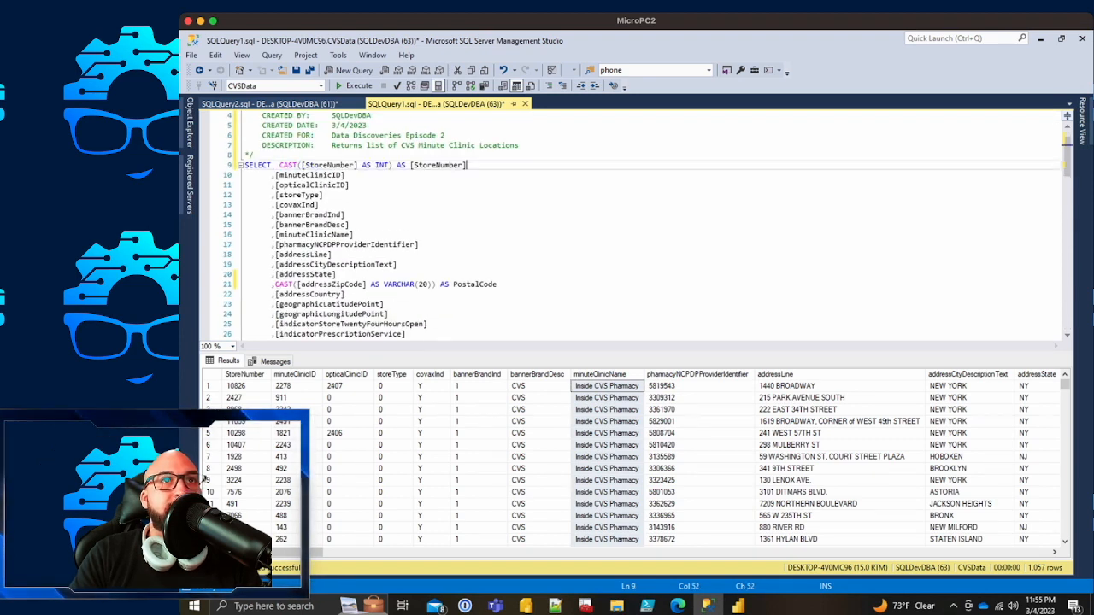
drag(389, 164, 355, 165)
click(454, 165)
double_click(436, 164)
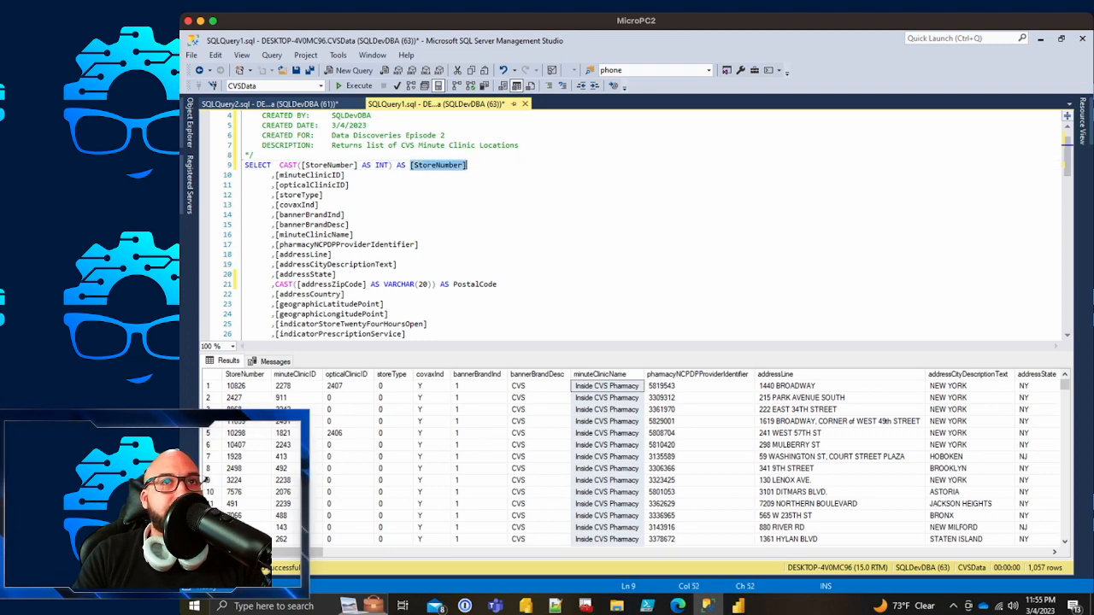
Step: Change the view script's first line to CREATE OR ALTER VIEW for dbo.[vw_CVSMinuteClinics] and execute it
scroll(436, 165, up, 1)
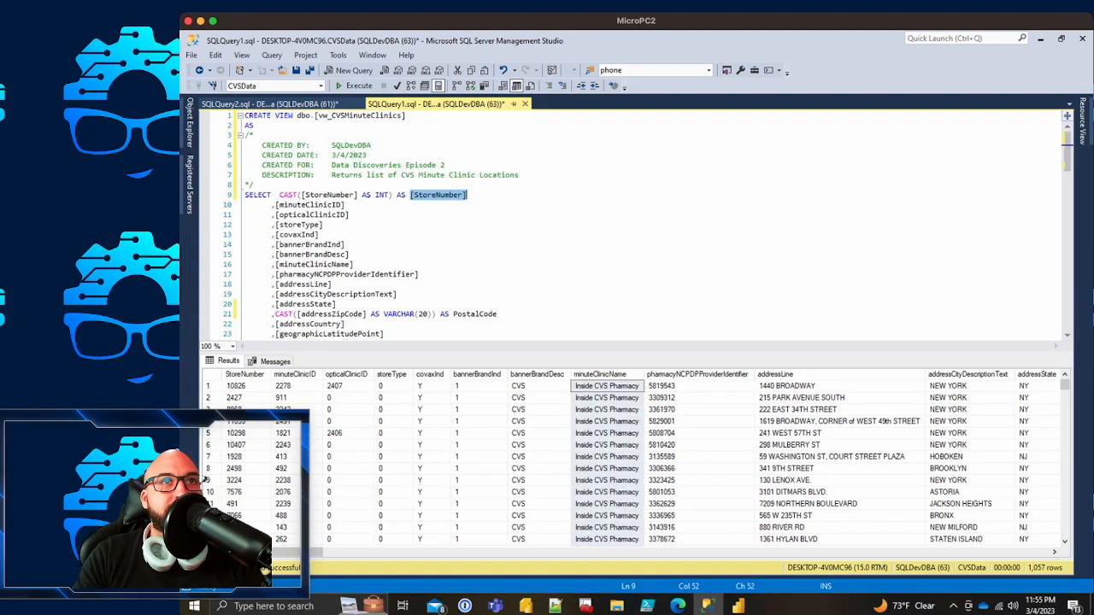
click(271, 115)
text(OR A)
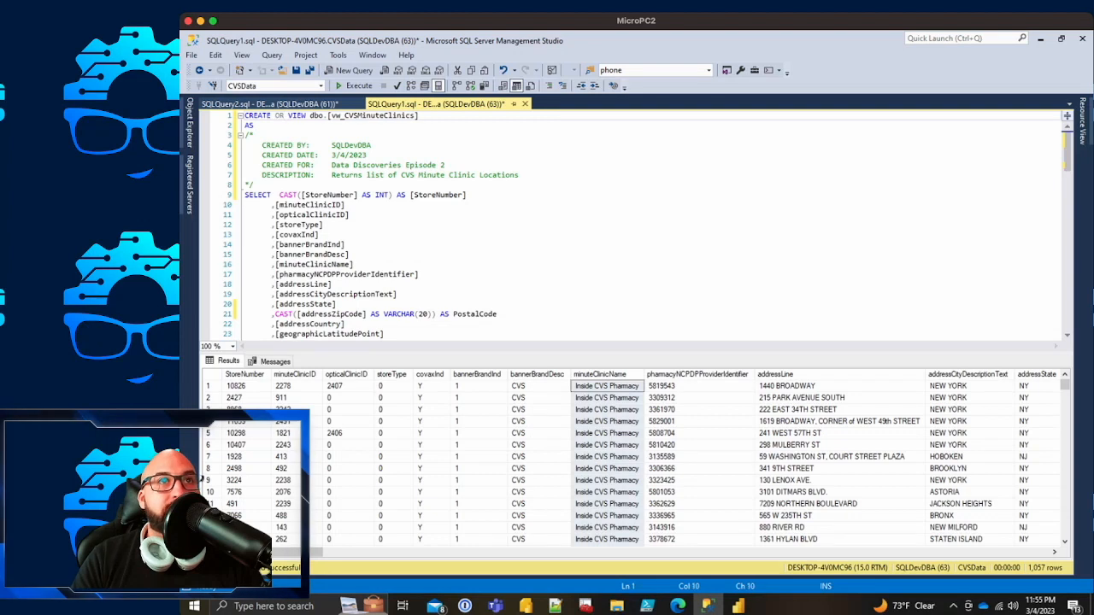
text(LTER)
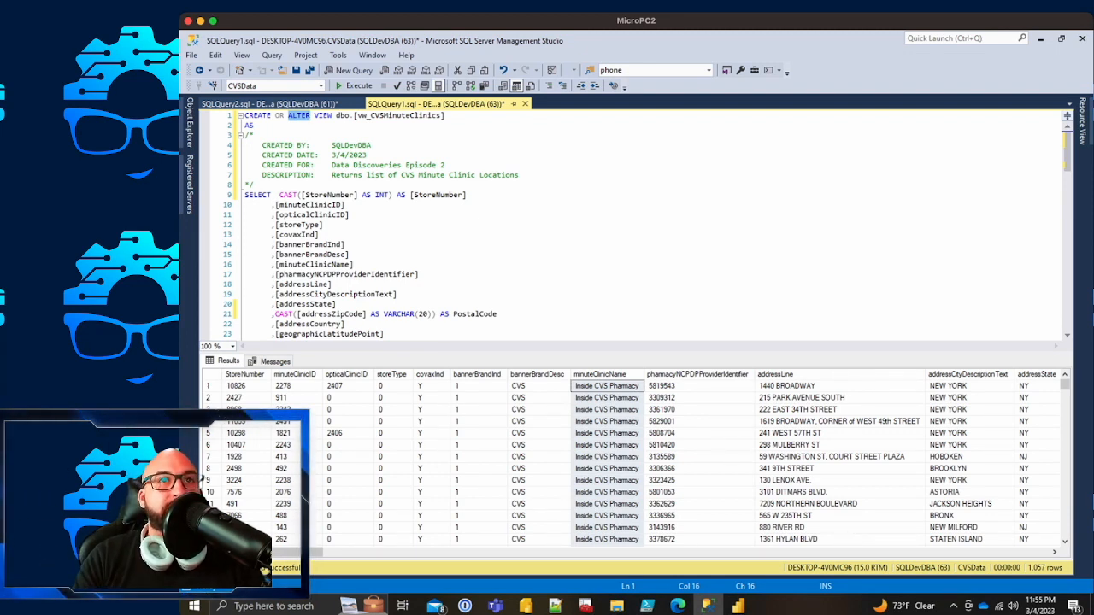
click(254, 135)
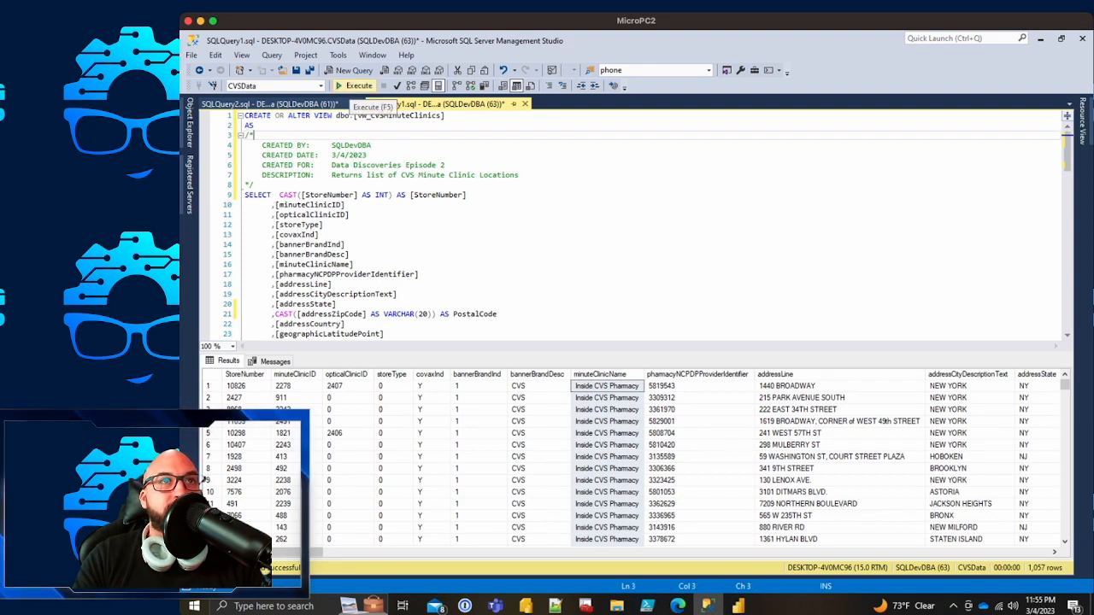
click(357, 87)
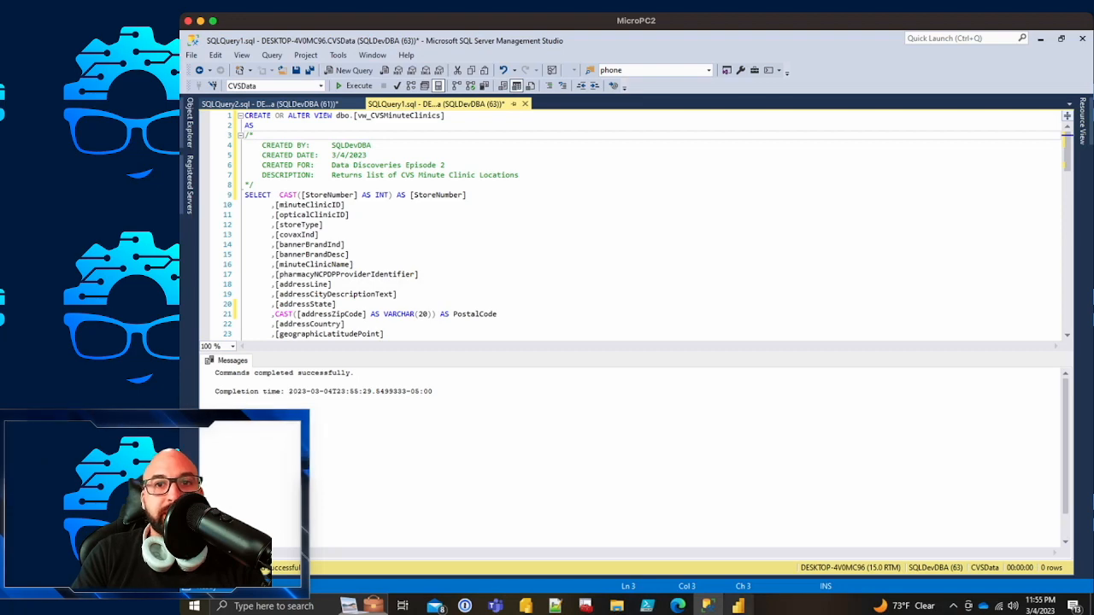
Step: Switch to Power BI Desktop, clear the field search and refresh the data of the vw_CVSMinuteClinics table
click(738, 605)
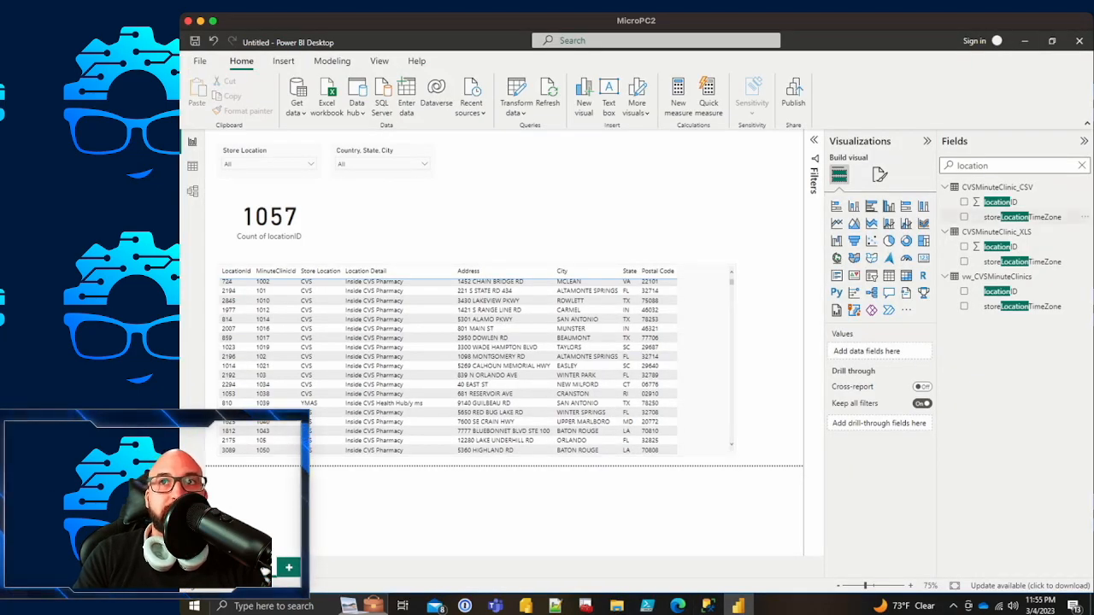
click(1081, 166)
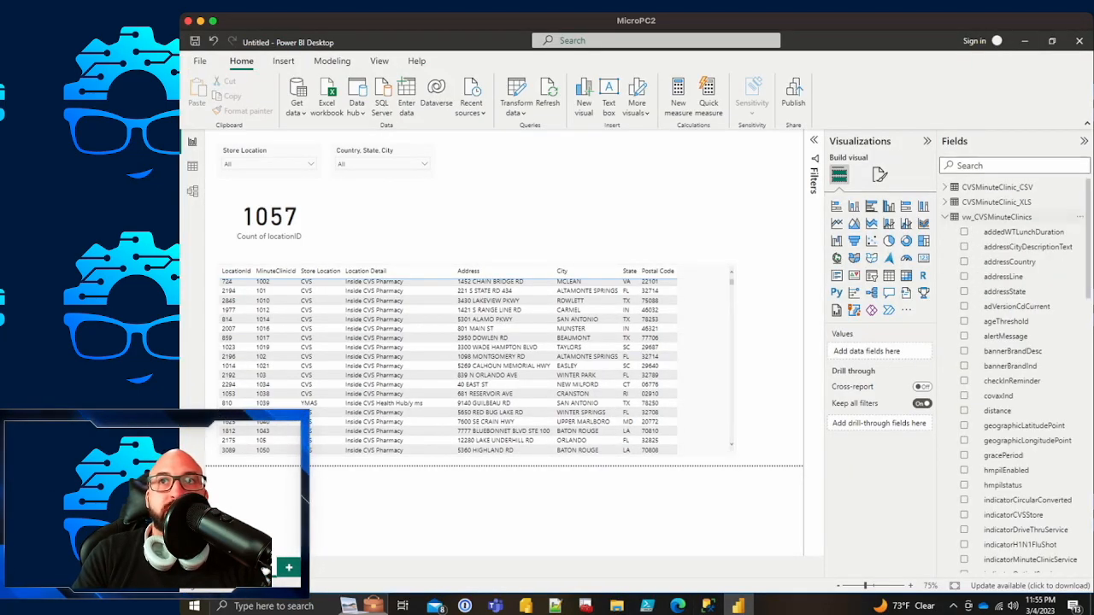
right_click(994, 217)
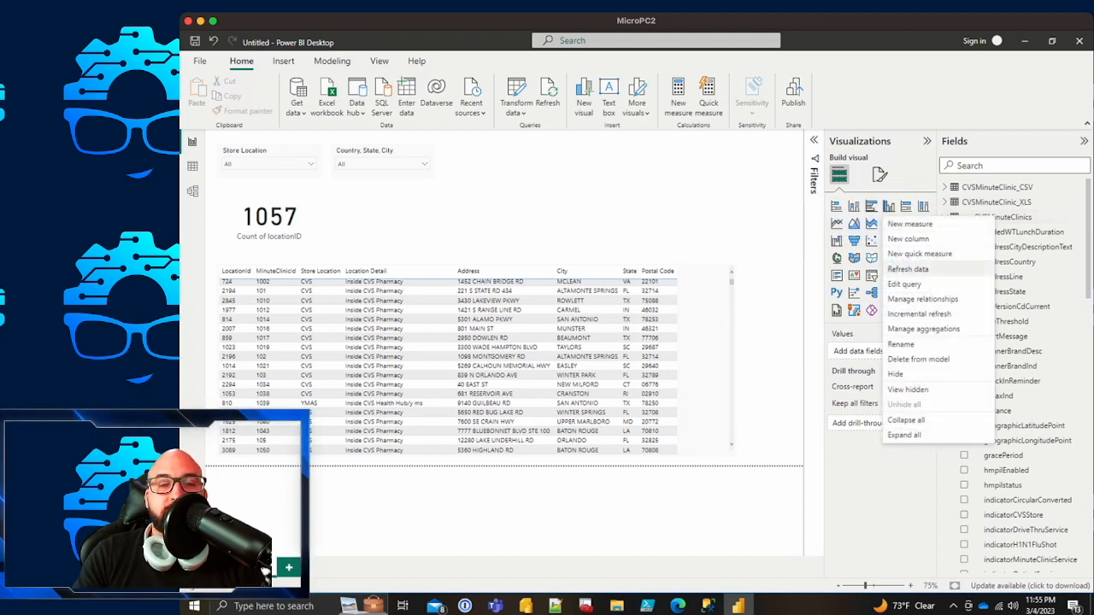
click(908, 269)
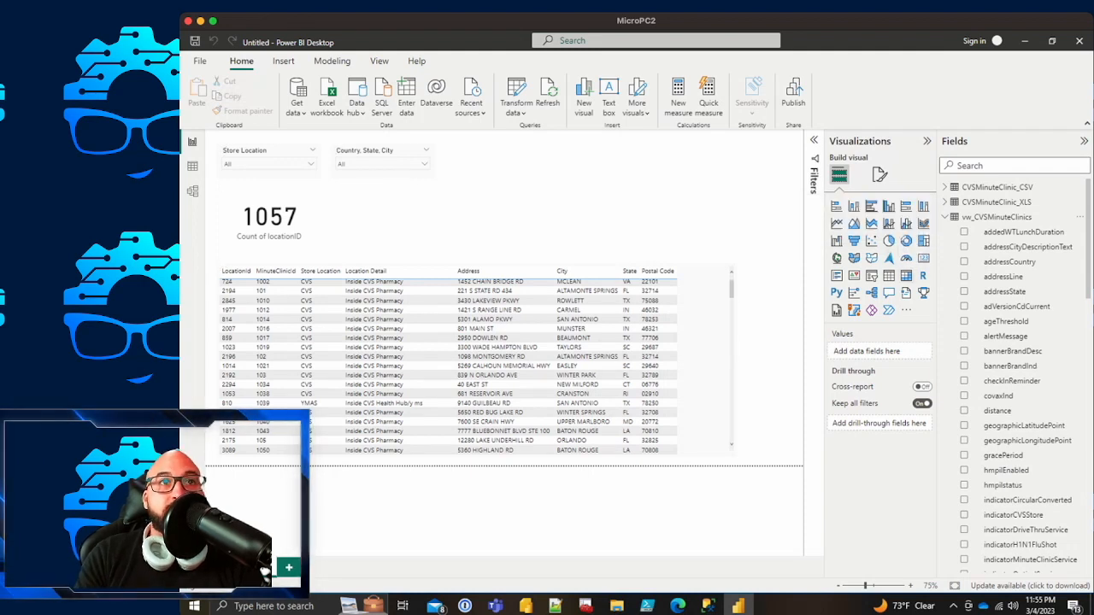
Step: Check the data type of the locationID field in vw_CVSMinuteClinics and look through the table's remaining fields
scroll(1017, 342, down, 5)
scroll(1025, 329, down, 6)
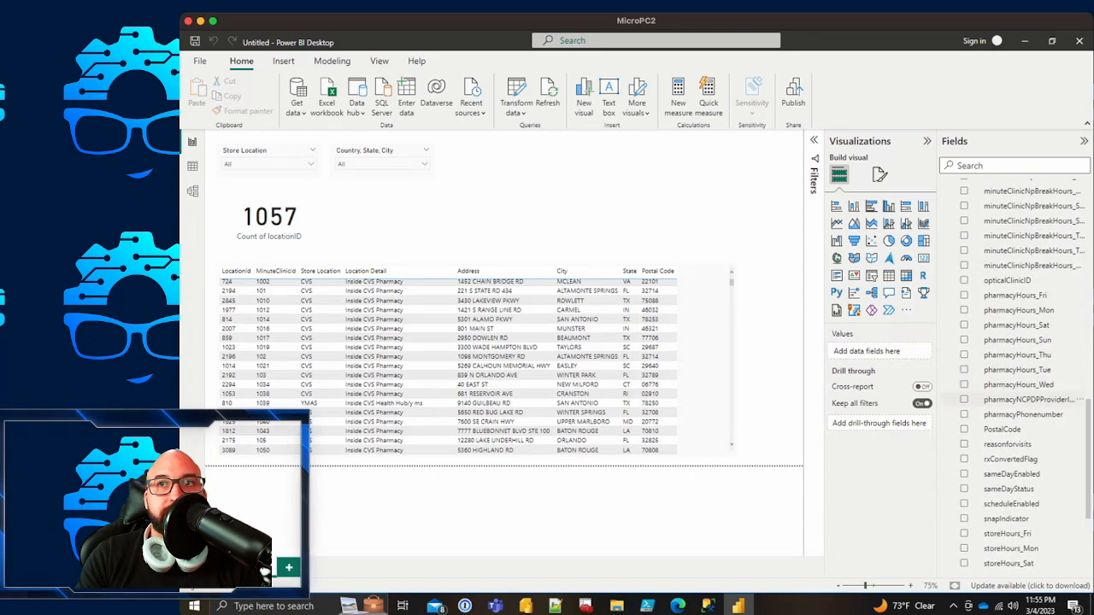
scroll(1025, 295, up, 5)
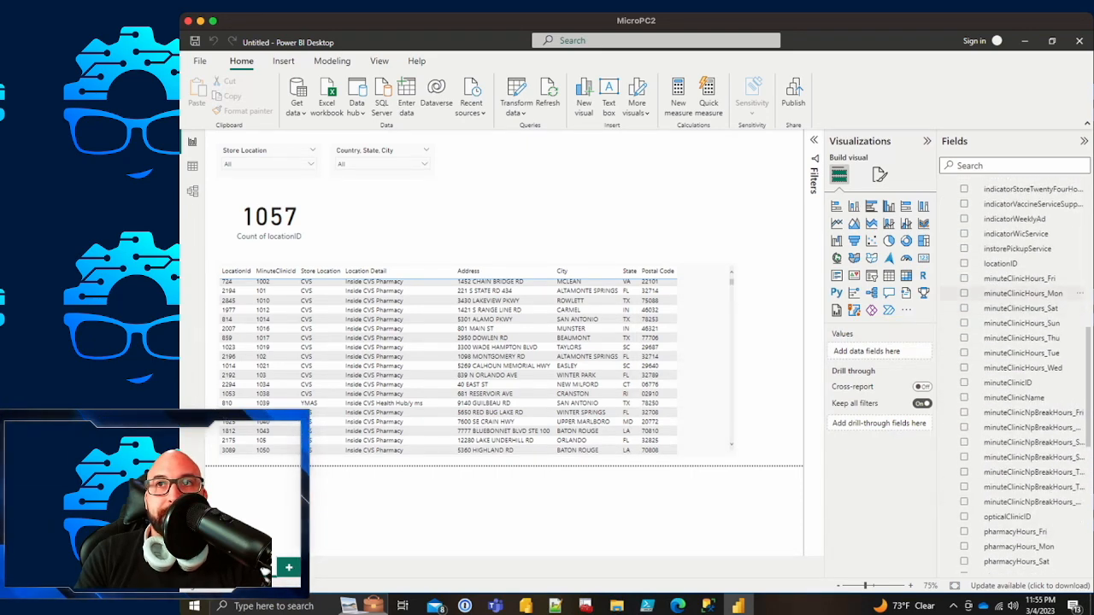
click(999, 263)
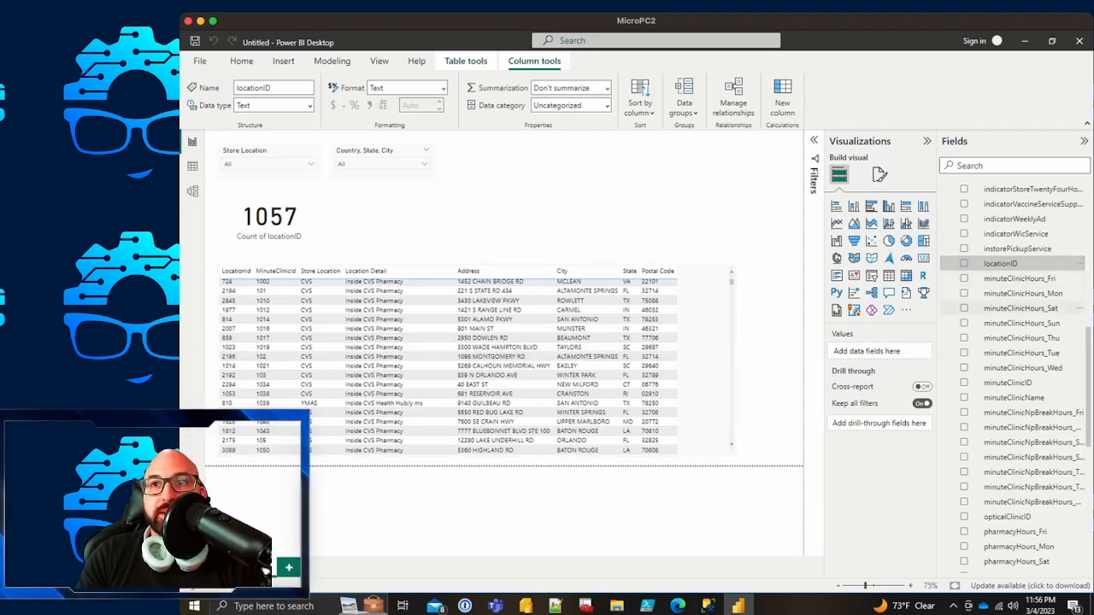
scroll(1025, 322, up, 3)
scroll(1025, 322, down, 8)
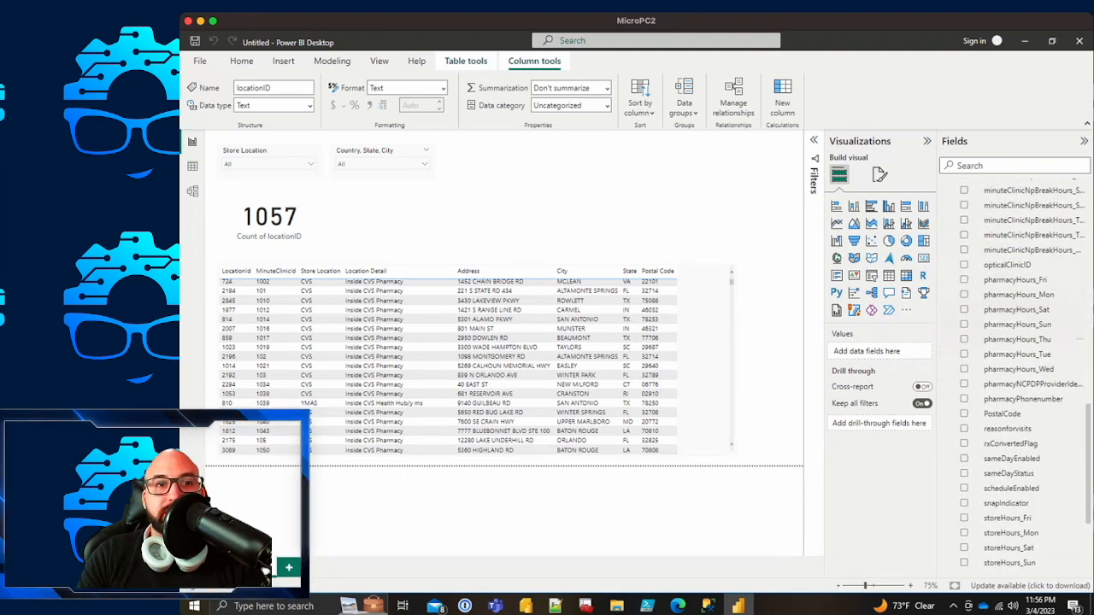
Step: Switch to SQL Server Management Studio and locate the [locationID] column in the view's SELECT in SQLQuery1.sql
click(708, 606)
click(324, 225)
double_click(329, 194)
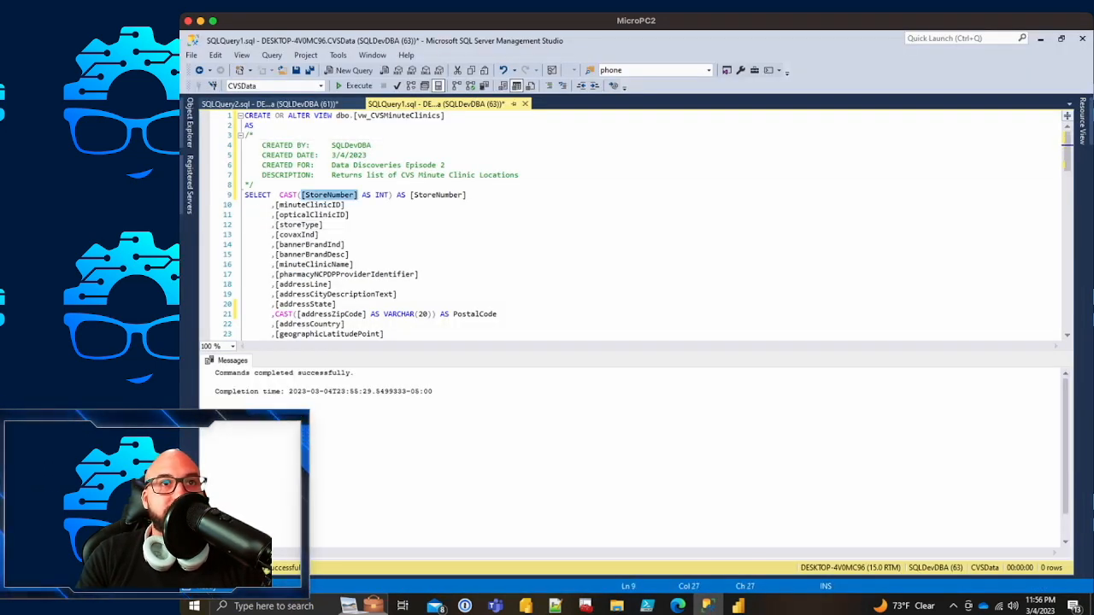
scroll(329, 195, down, 12)
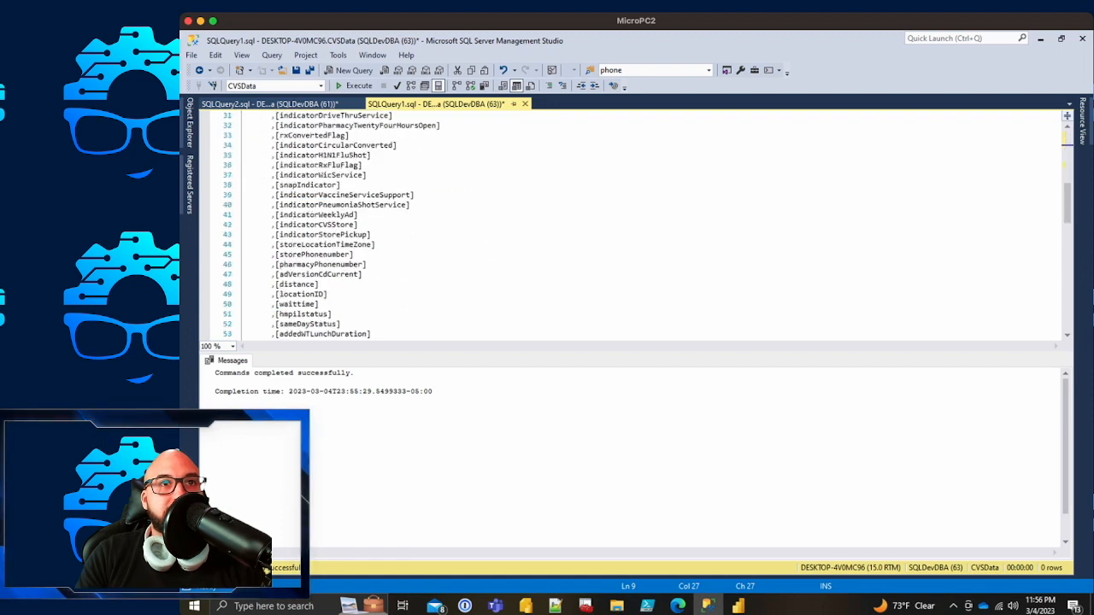
click(275, 234)
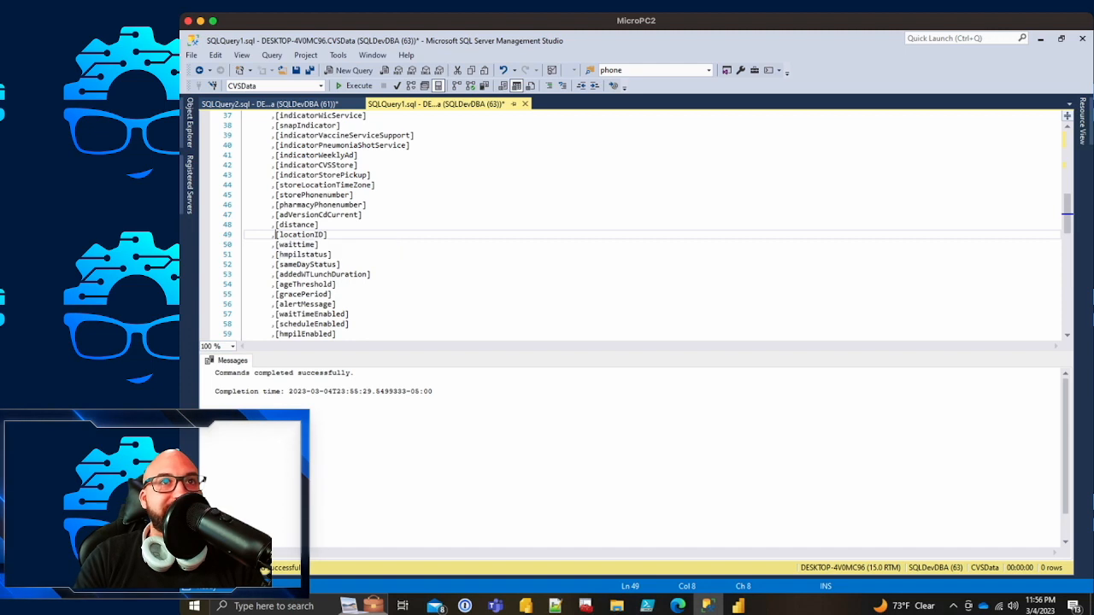
Step: Uncomment the COUNT(DISTINCT ...) query at the end of SQLQuery2.sql
click(281, 104)
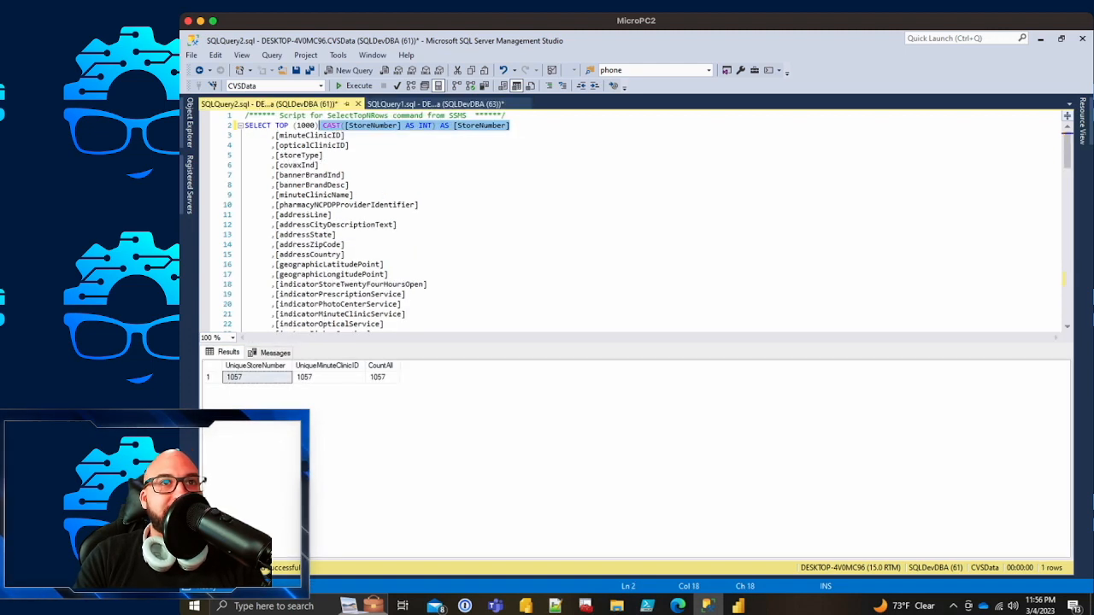
scroll(632, 222, down, 20)
scroll(632, 222, up, 4)
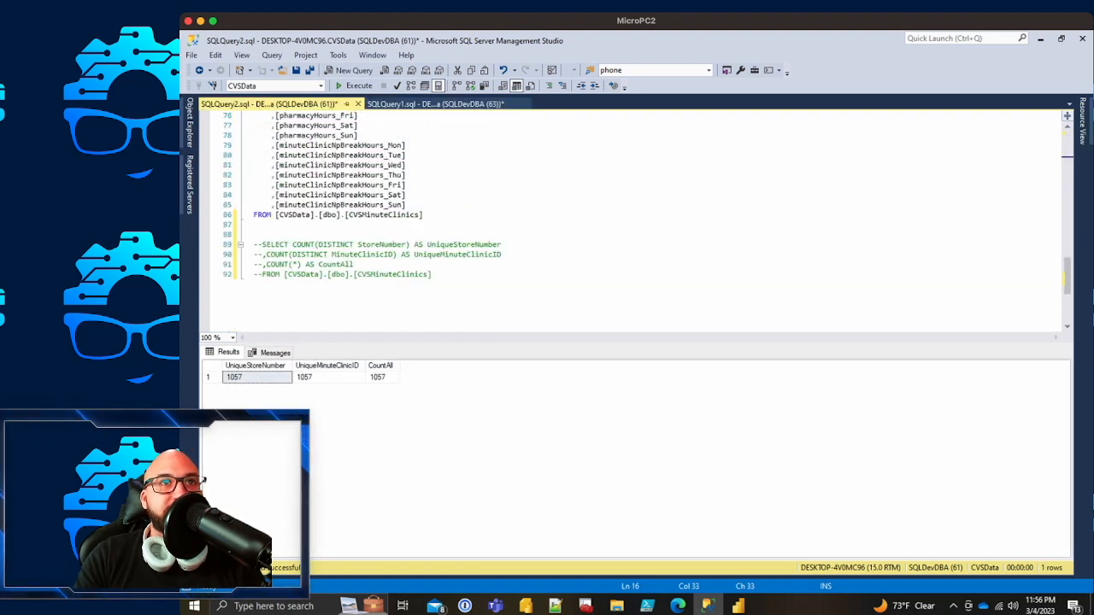
drag(432, 274, 246, 245)
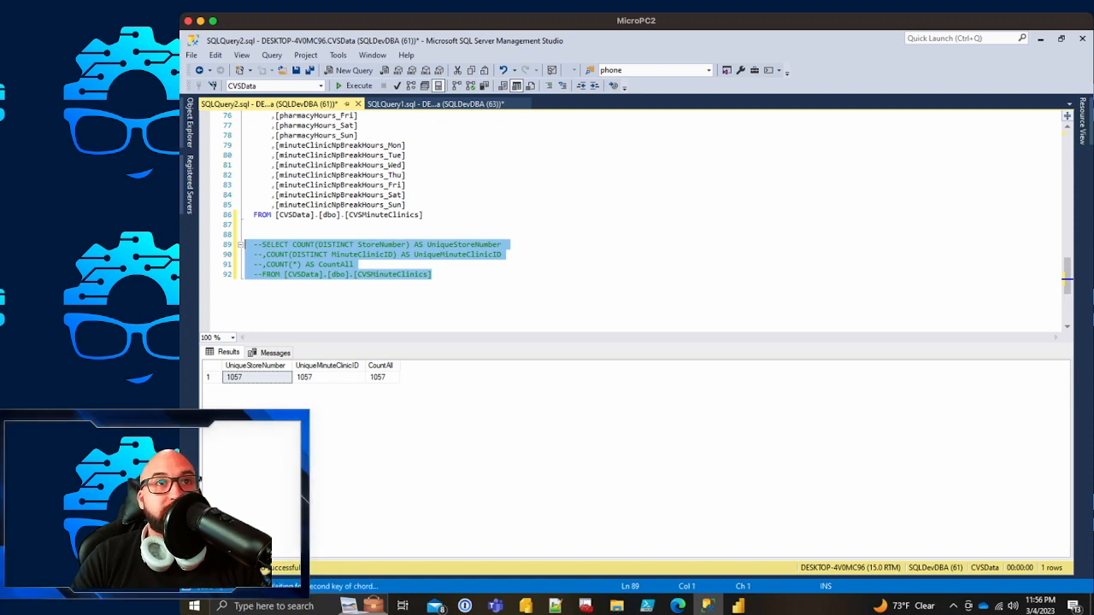
key(ctrl+u)
Step: Duplicate the COUNT(DISTINCT MinuteClinicID) line and make the copy count distinct locationID
key(Right)
key(Up)
key(Up)
key(End)
key(ctrl+c)
key(ctrl+v)
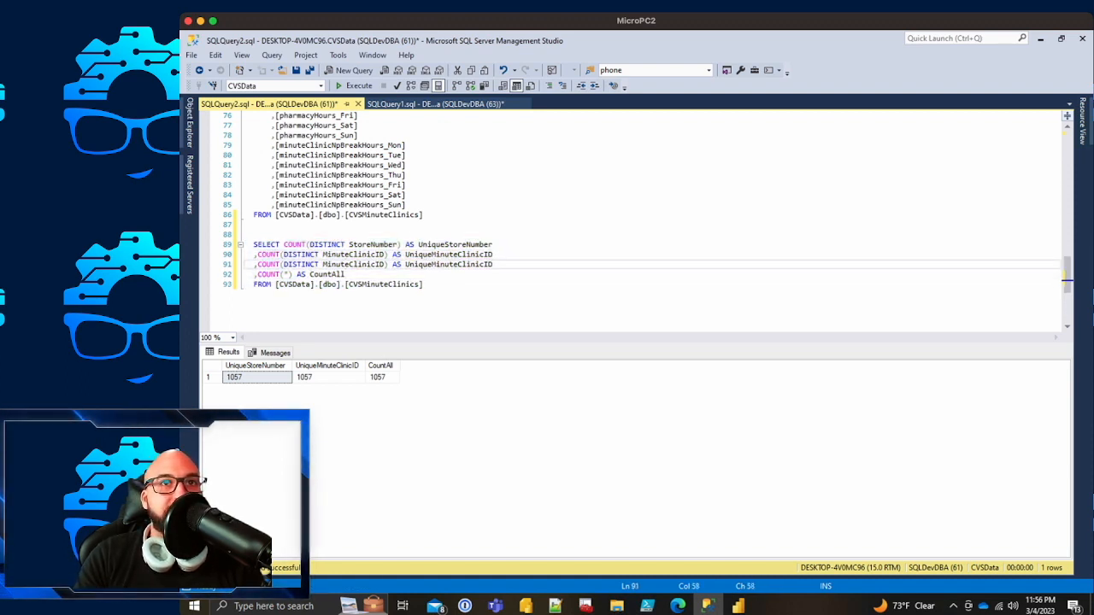
double_click(360, 264)
text(Location)
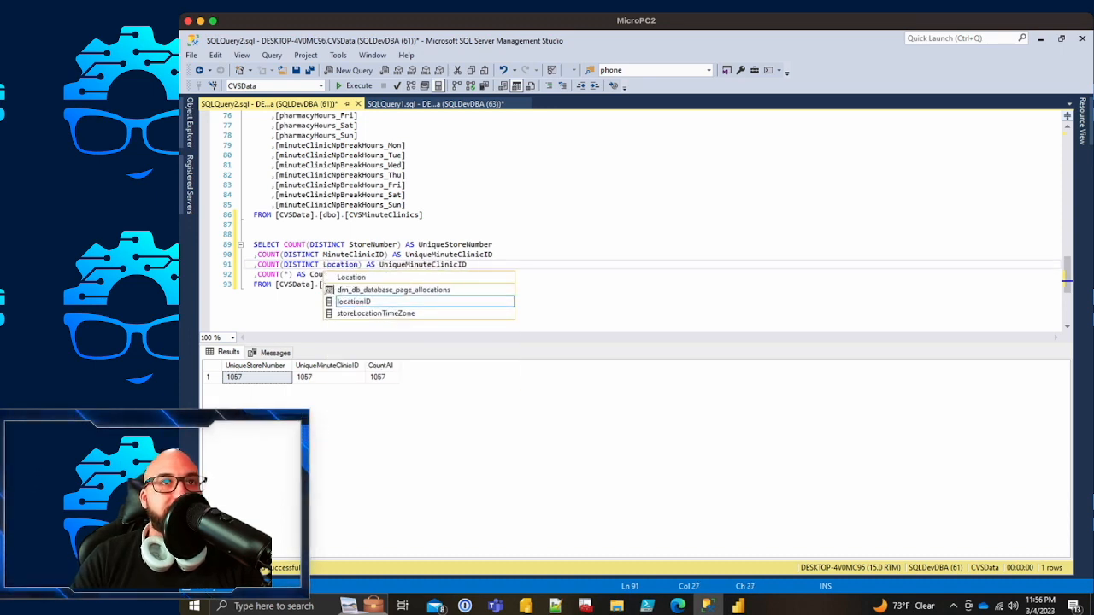
key(Tab)
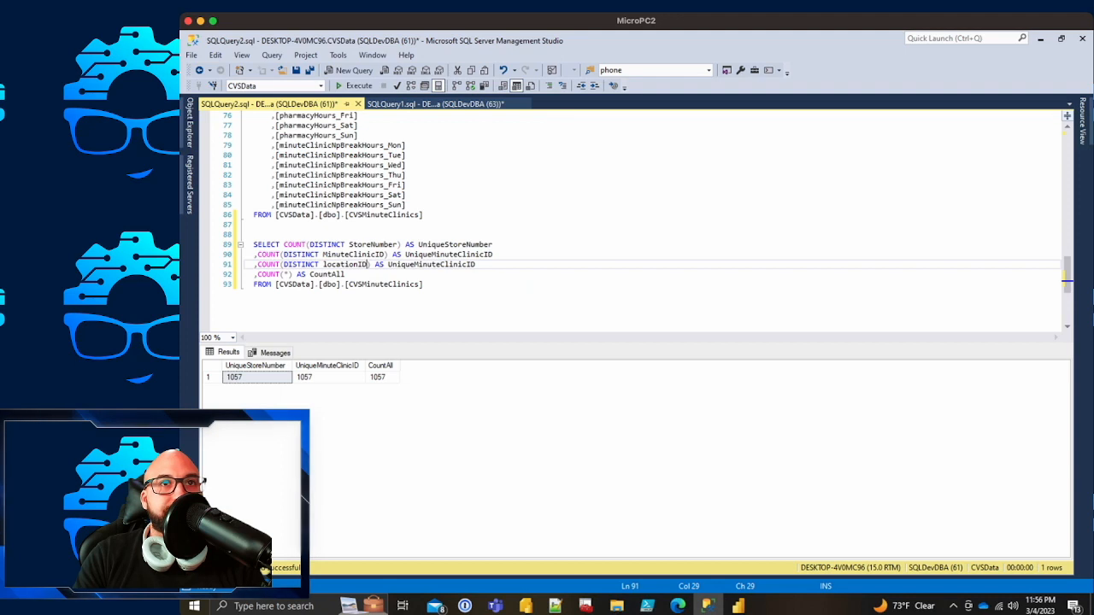
Step: Alias the new locationID count as UniquelocationID by reusing the column name
key(shift+Left)
key(shift+Left)
key(shift+Left)
key(shift+Left)
key(shift+Left)
key(shift+Left)
key(shift+Left)
key(shift+Left)
key(shift+Left)
key(shift+Left)
key(ctrl+c)
key(End)
key(shift+Left)
key(shift+Left)
key(shift+Left)
key(shift+Left)
key(shift+Left)
key(shift+Left)
key(shift+Left)
key(shift+Left)
key(shift+Left)
key(shift+Left)
key(shift+Left)
key(shift+Left)
key(shift+Left)
key(shift+Left)
key(ctrl+v)
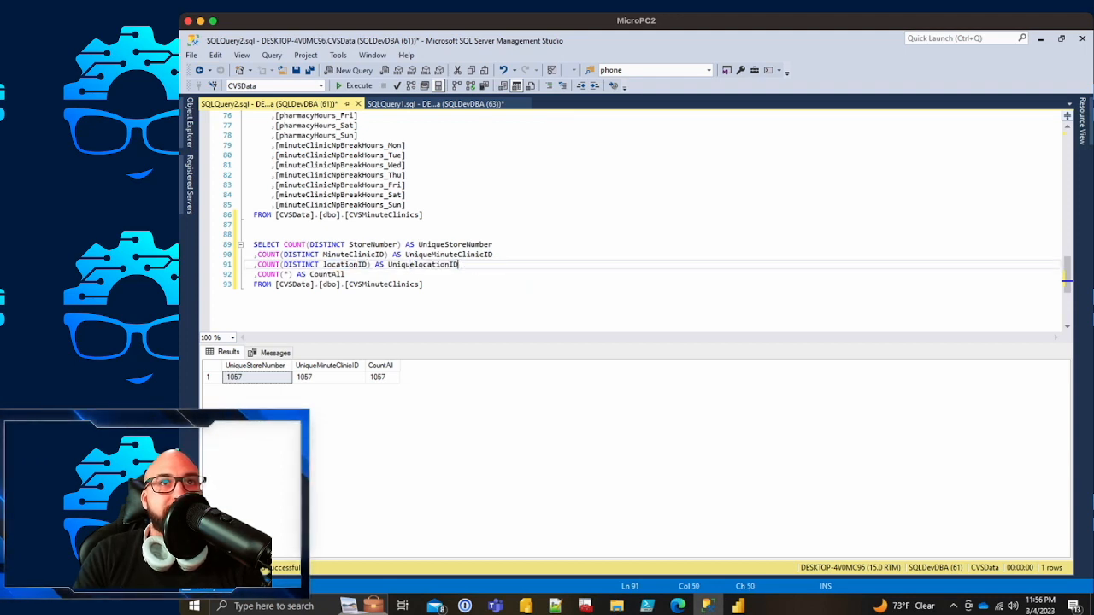
Step: Run only the distinct-count query and compare the UniquelocationID result with CountAll
key(Down)
key(Down)
key(End)
key(shift+Up)
key(shift+Up)
key(shift+Up)
key(shift+Up)
key(shift+Home)
key(F5)
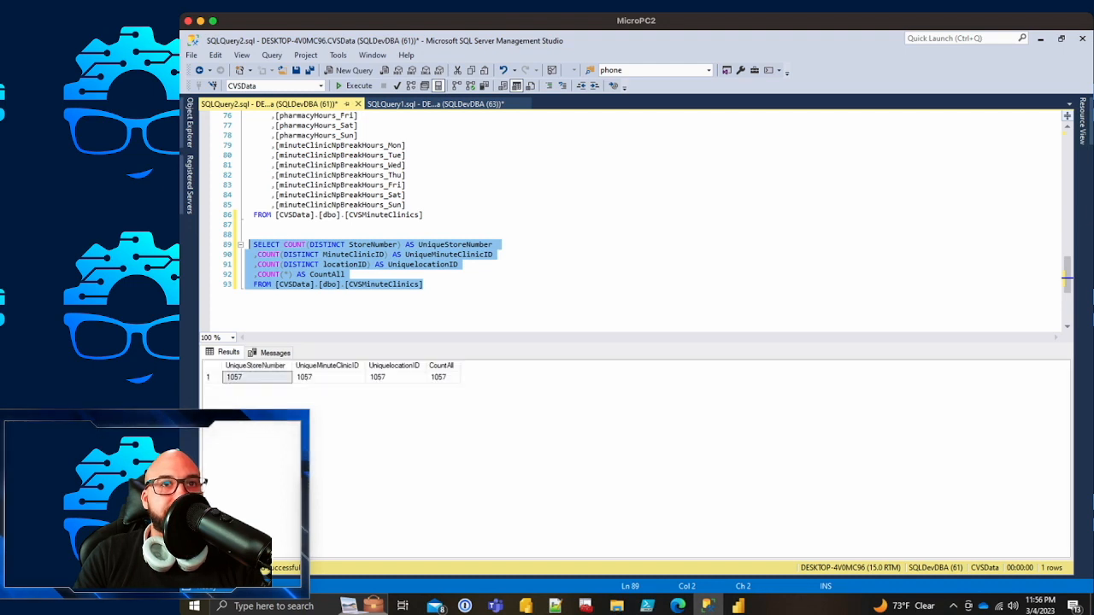
drag(393, 376, 440, 377)
click(346, 274)
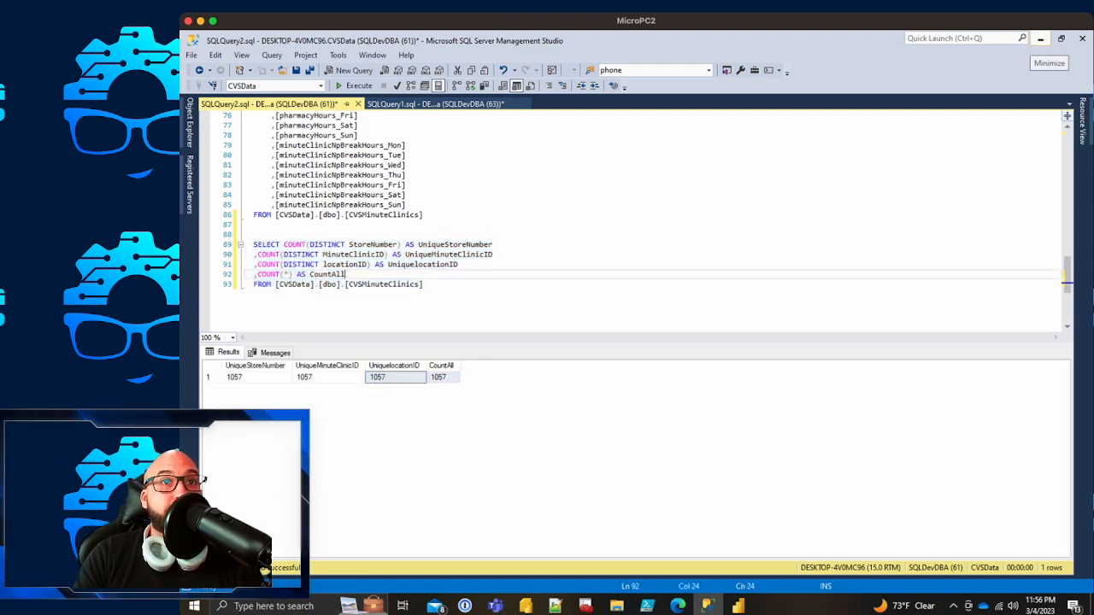
click(493, 254)
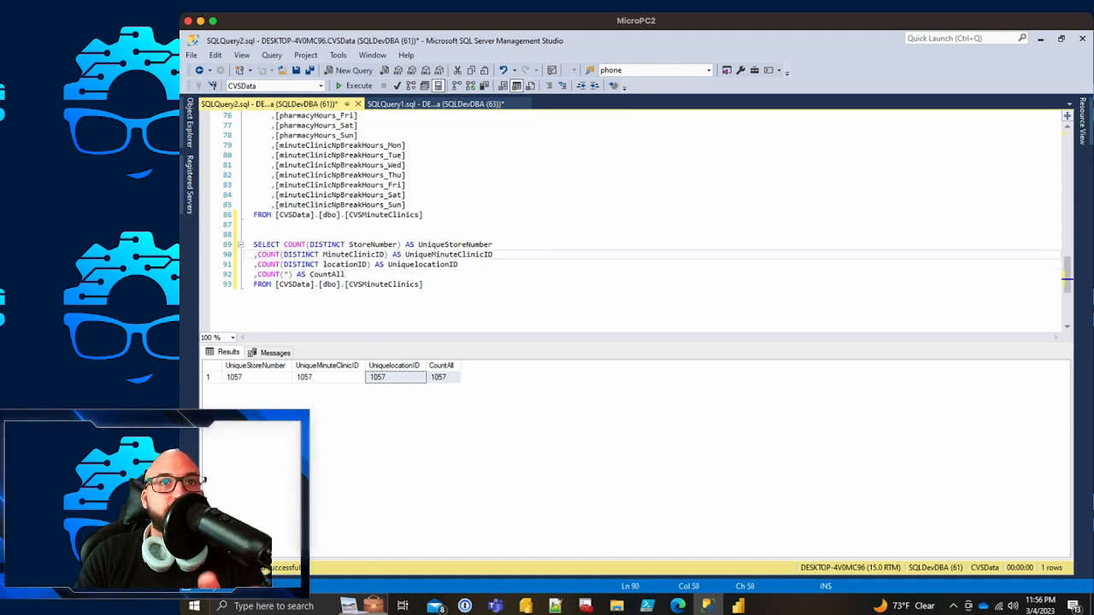
double_click(461, 255)
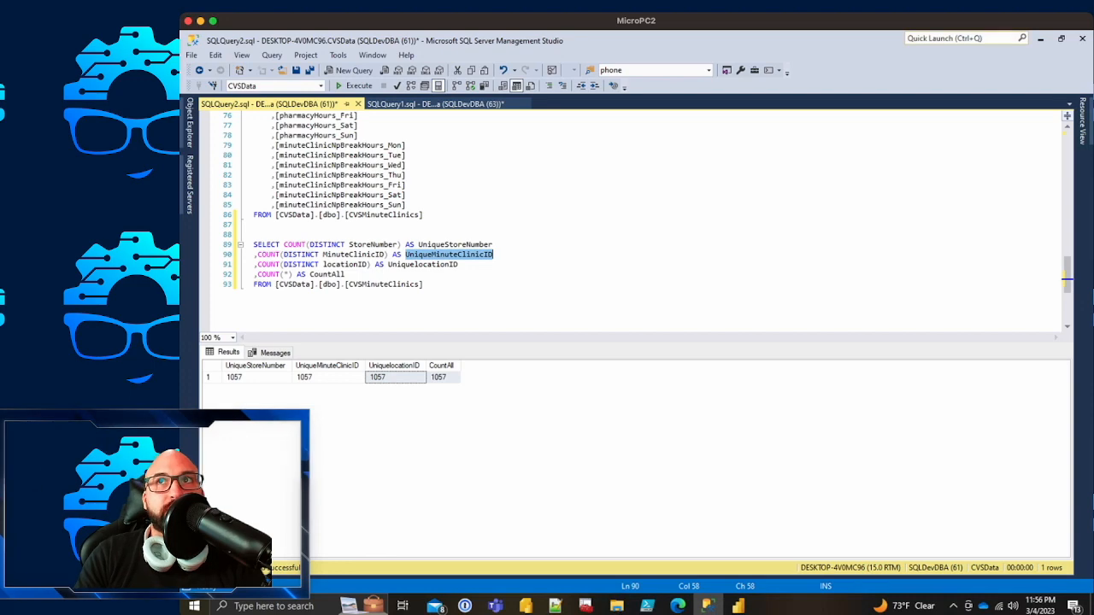
Step: Switch to Power BI Desktop and select the Count of locationID card to inspect its field
click(1040, 38)
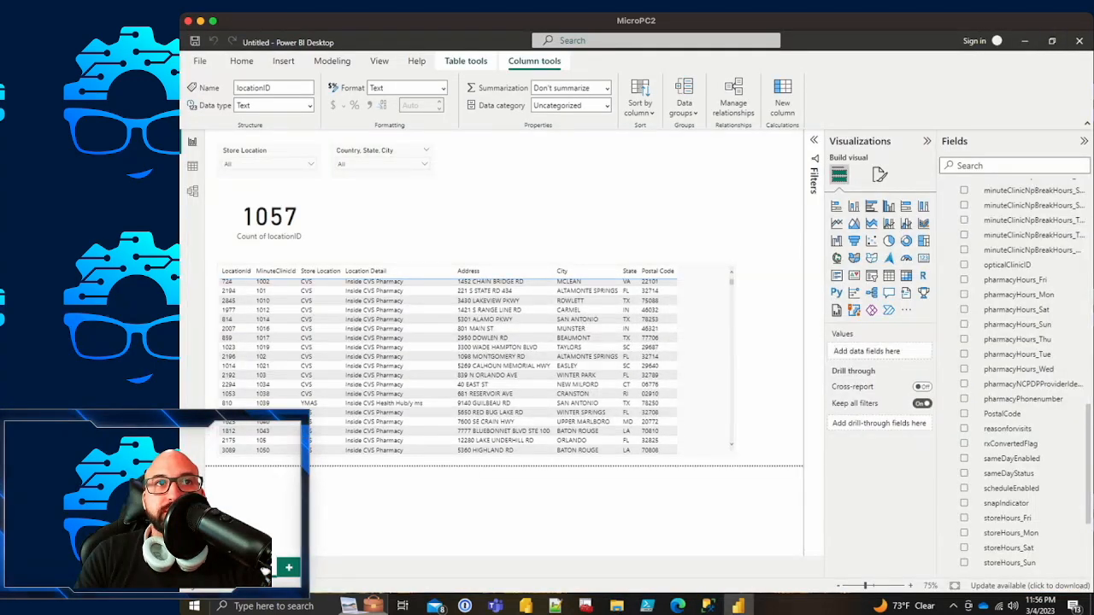
click(282, 219)
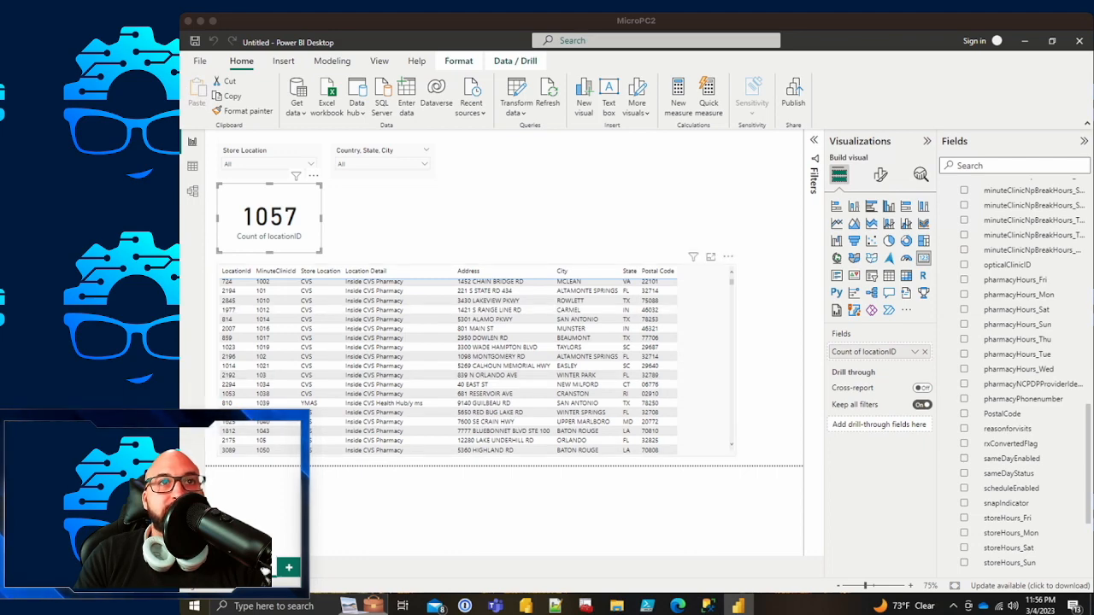
Step: Switch to SQL Server Management Studio and execute only the view's SELECT statement in SQLQuery1.sql
click(708, 606)
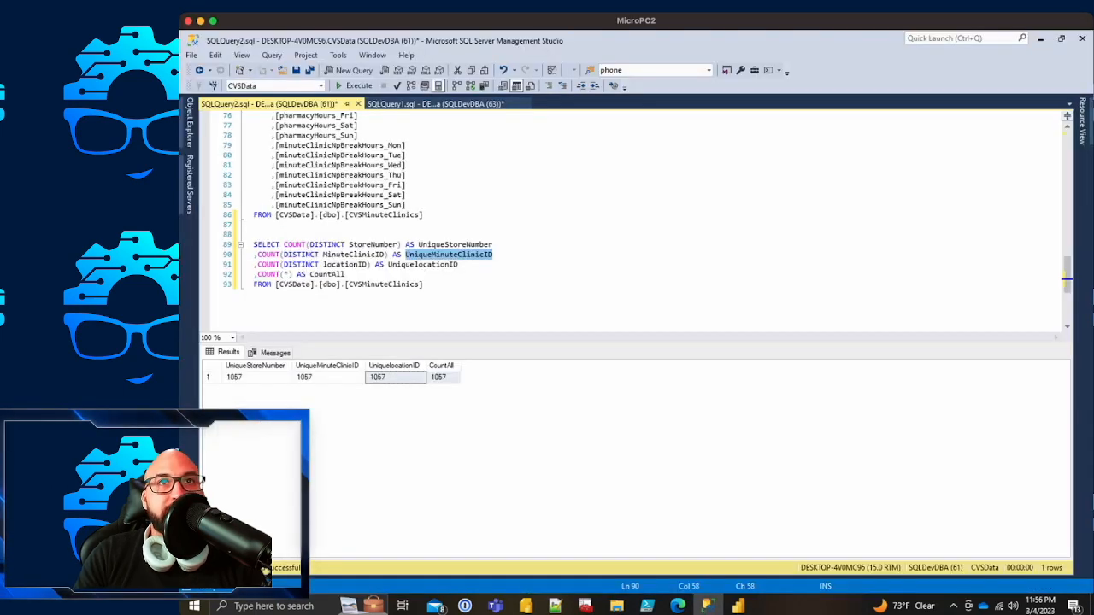
click(435, 105)
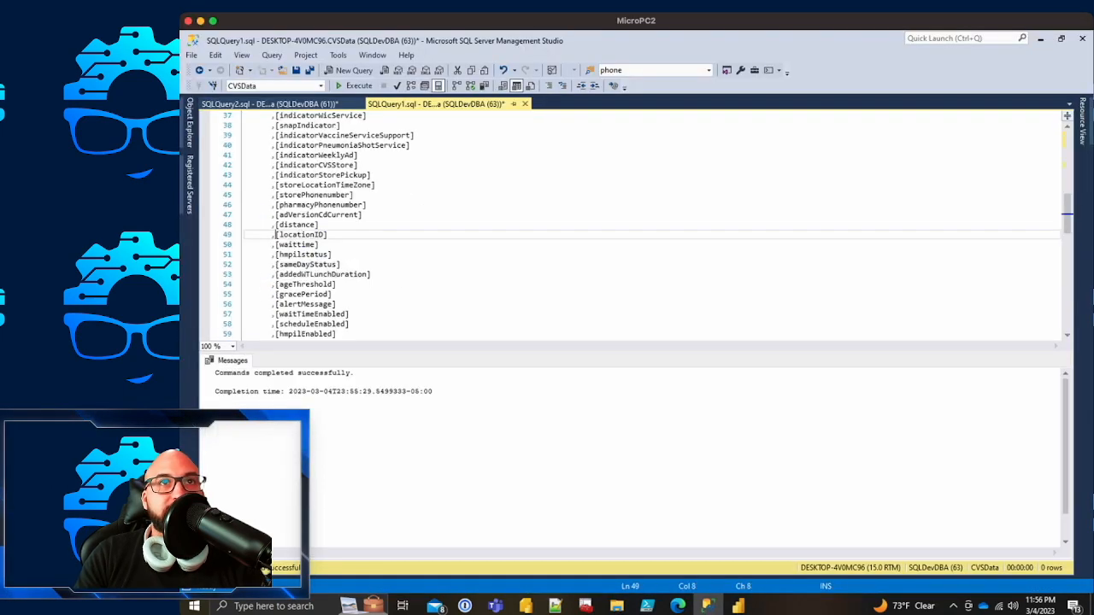
click(316, 235)
scroll(316, 235, down, 16)
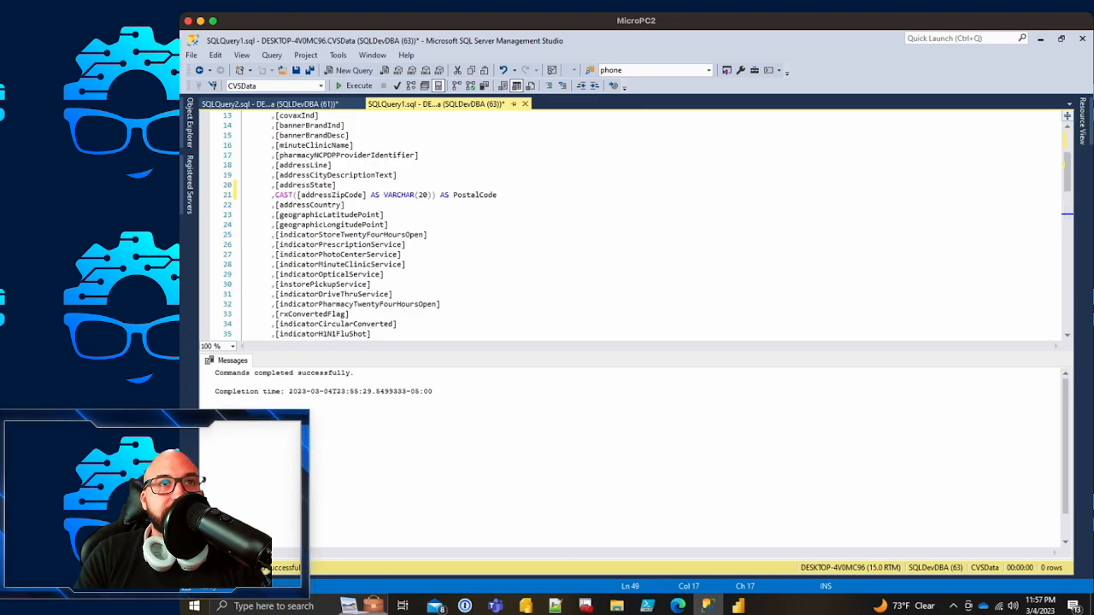
scroll(357, 230, down, 3)
drag(424, 196, 246, 135)
scroll(357, 231, up, 20)
scroll(320, 234, down, 2)
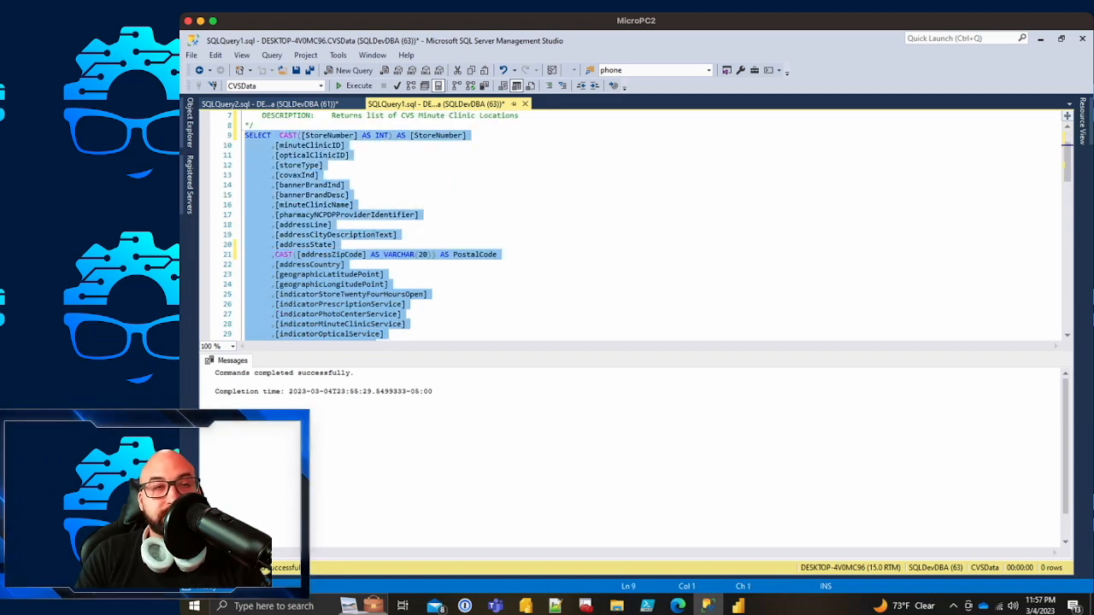
key(F5)
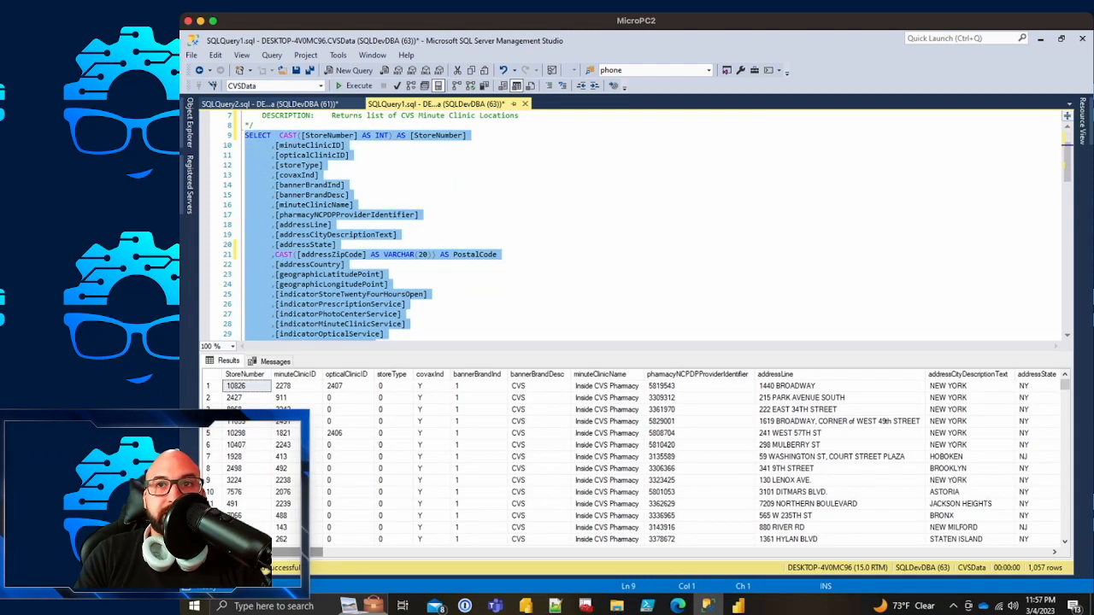
Step: Find [locationID] in the view script and examine the values of its column in the query results
scroll(632, 461, right, 10)
scroll(632, 461, left, 4)
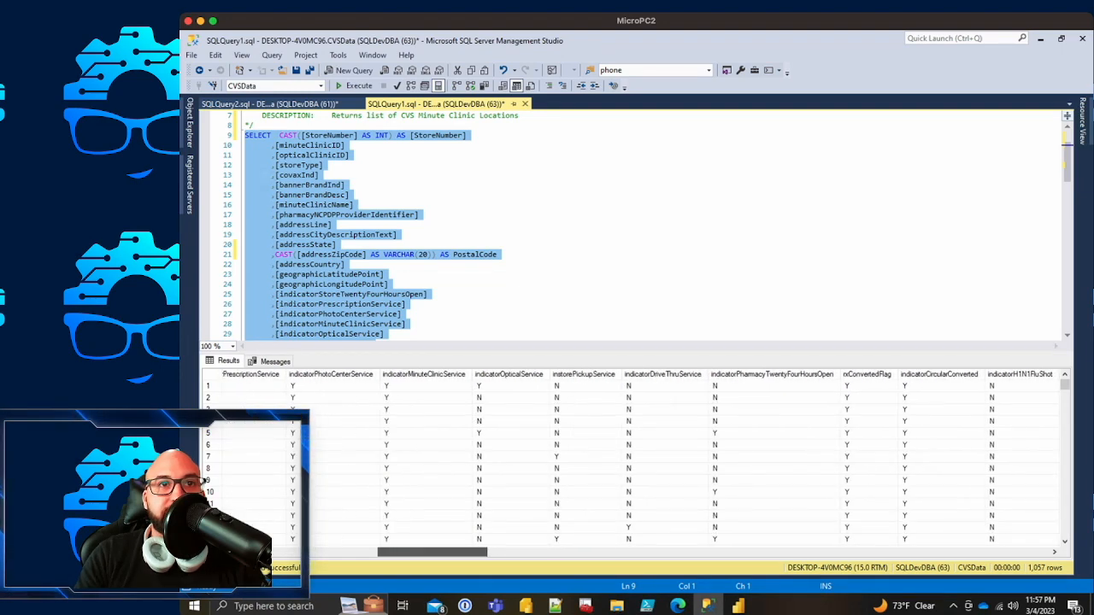
click(547, 325)
scroll(547, 325, up, 2)
scroll(547, 324, down, 16)
scroll(632, 227, down, 6)
scroll(633, 226, up, 3)
scroll(632, 226, up, 4)
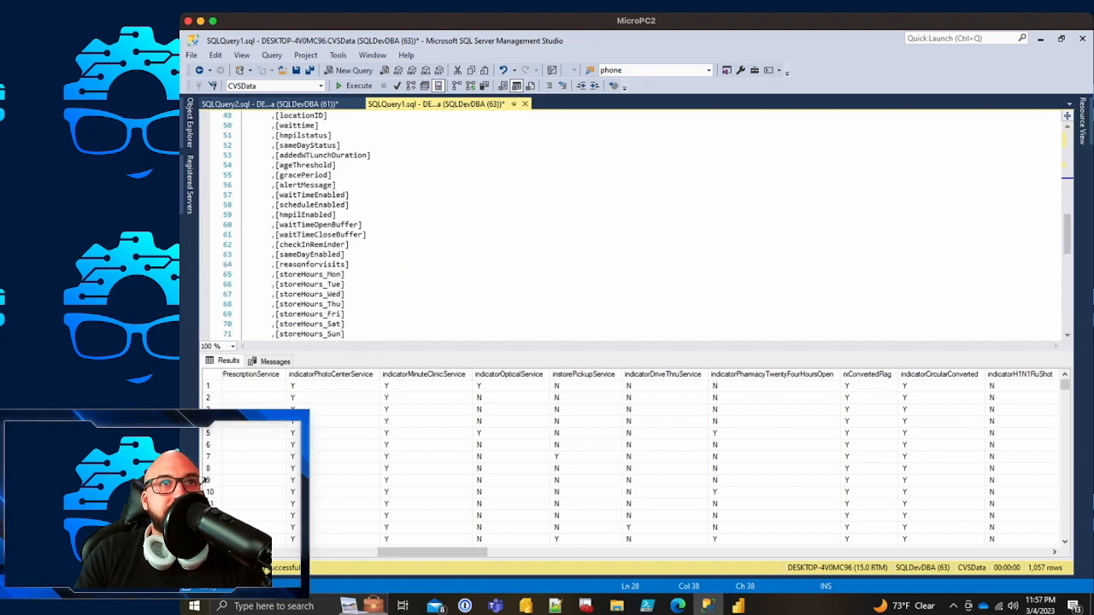
scroll(633, 226, up, 4)
double_click(302, 234)
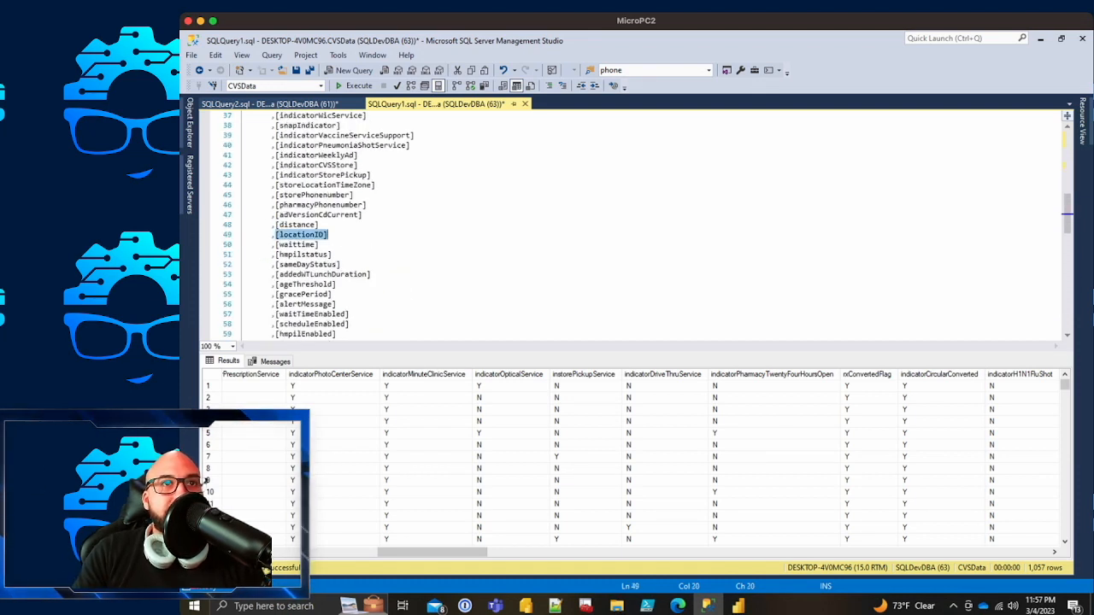
drag(432, 552, 592, 552)
click(782, 374)
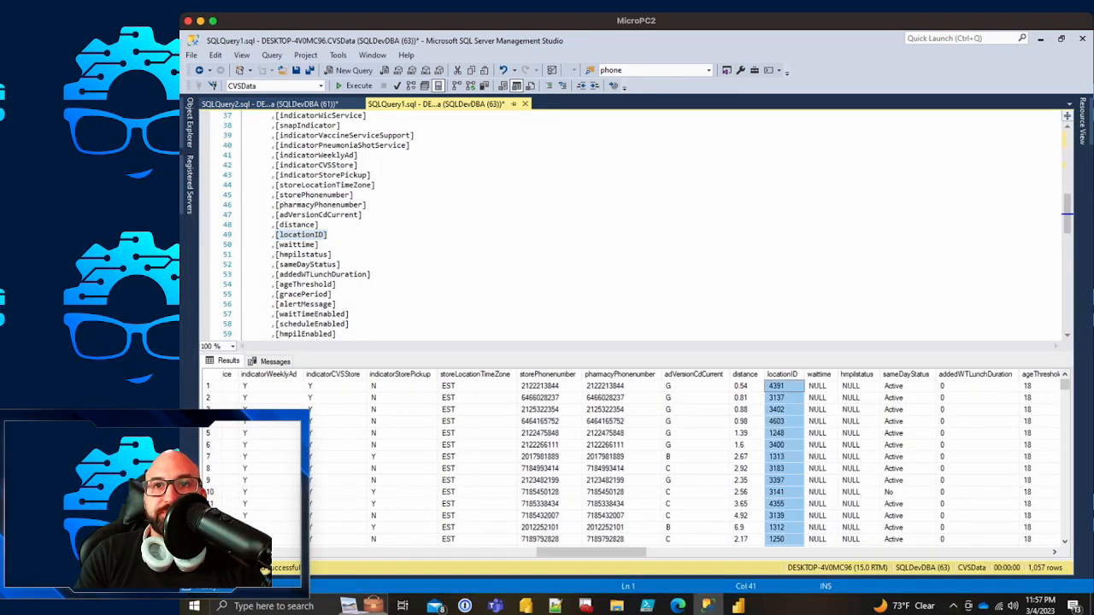
mouse_move(1064, 384)
mouse_down()
mouse_move(1064, 521)
mouse_move(1065, 385)
mouse_up()
Step: Wrap [locationID] on line 49 of the view script in a CAST to INT, aliased as [locationID]
click(277, 234)
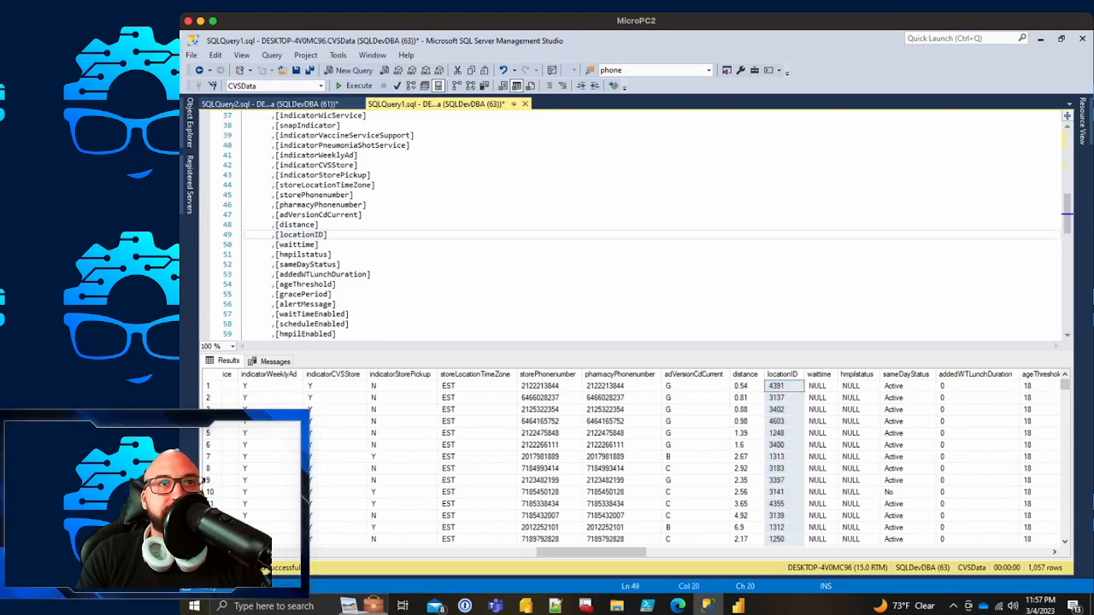
text(CAST()
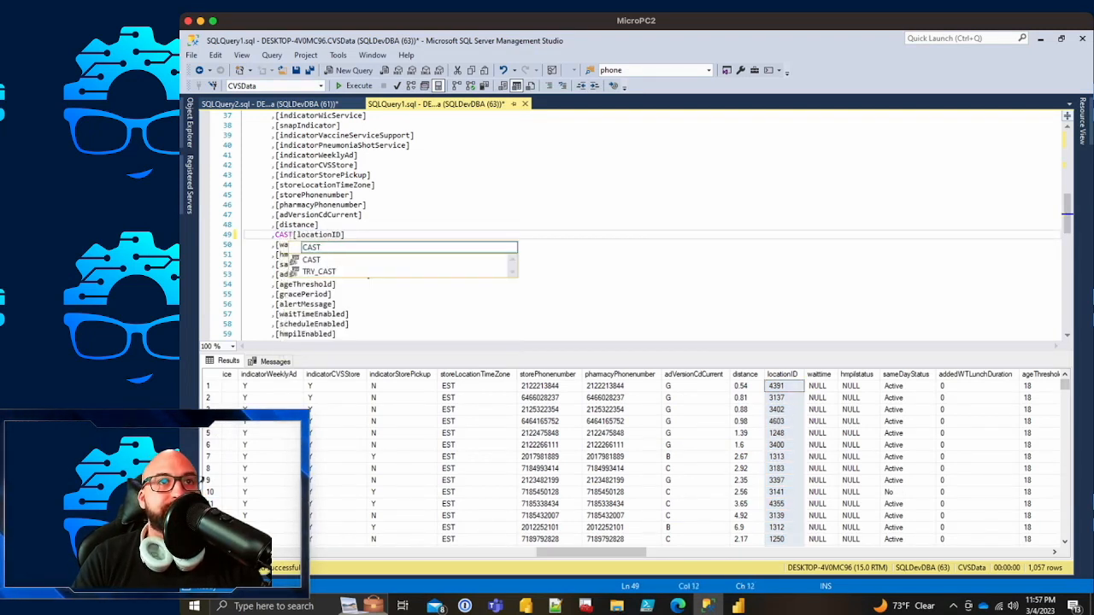
key(End)
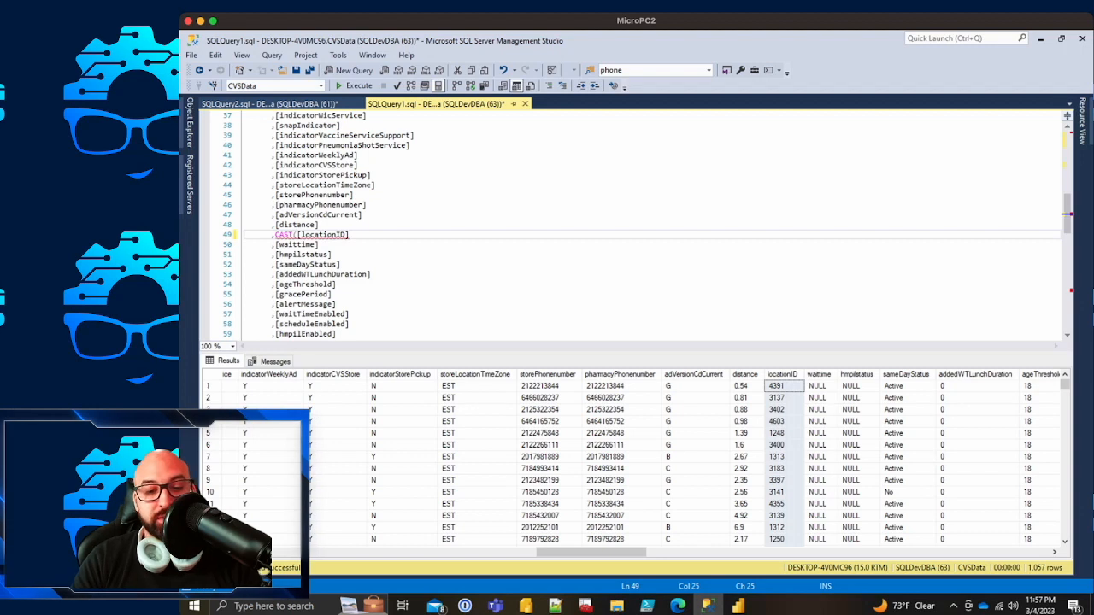
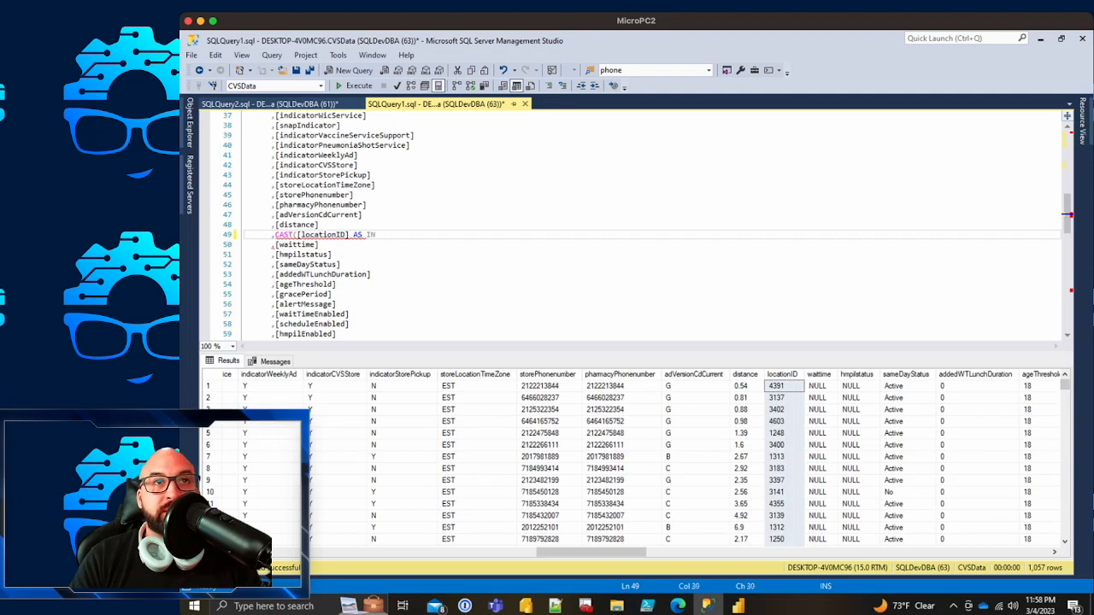
text(INT) AS)
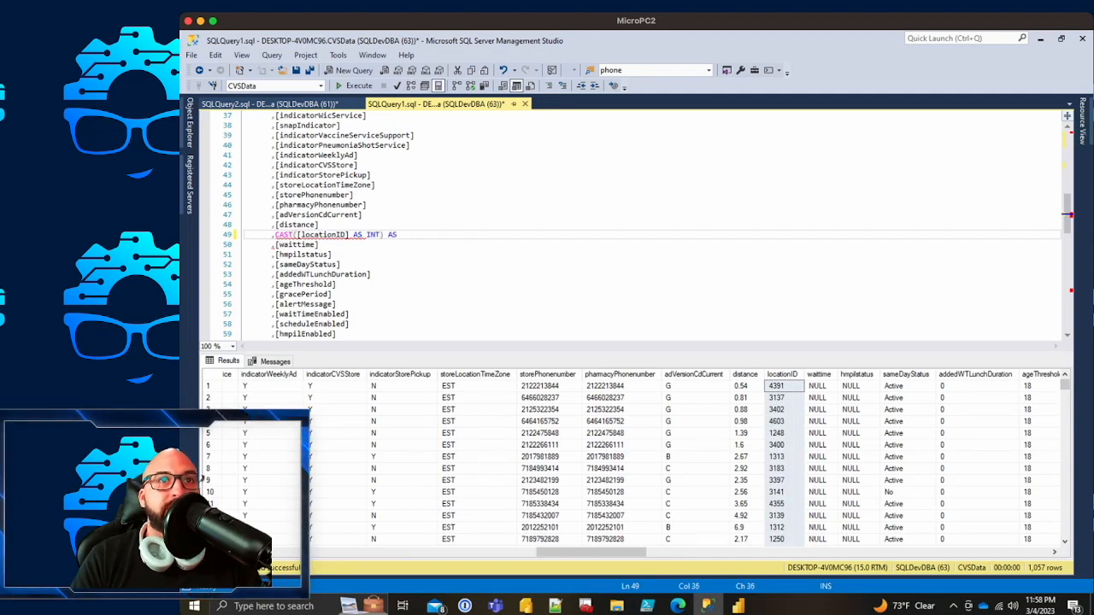
key(ctrl+shift+Left)
key(ctrl+c)
key(End)
key(ctrl+v)
Step: Select the whole CREATE OR ALTER VIEW script for vw_CVSMinuteClinics and execute it to update the view
scroll(647, 226, down, 3)
scroll(633, 226, down, 16)
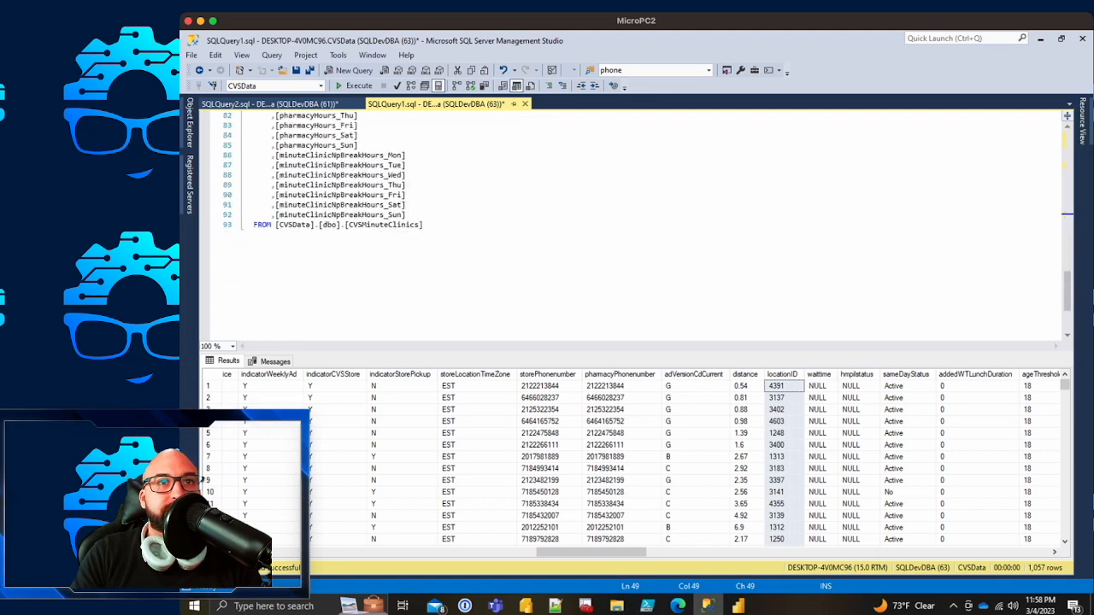
drag(422, 116, 245, 115)
scroll(404, 225, up, 13)
scroll(346, 245, up, 18)
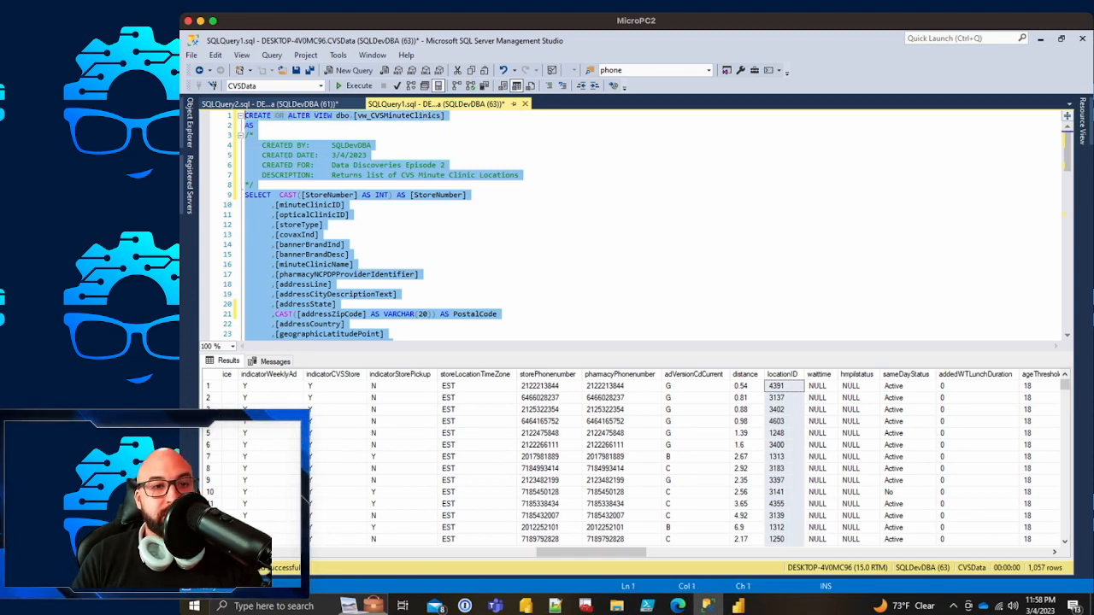
key(F5)
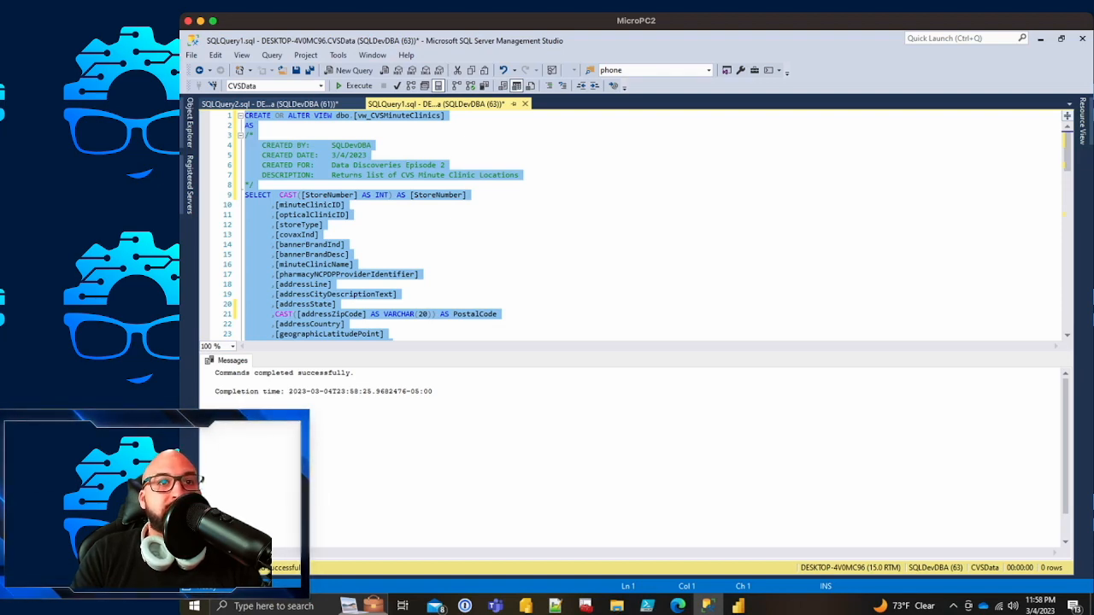
Step: Switch to Power BI Desktop and refresh the data of the vw_CVSMinuteClinics table
click(738, 605)
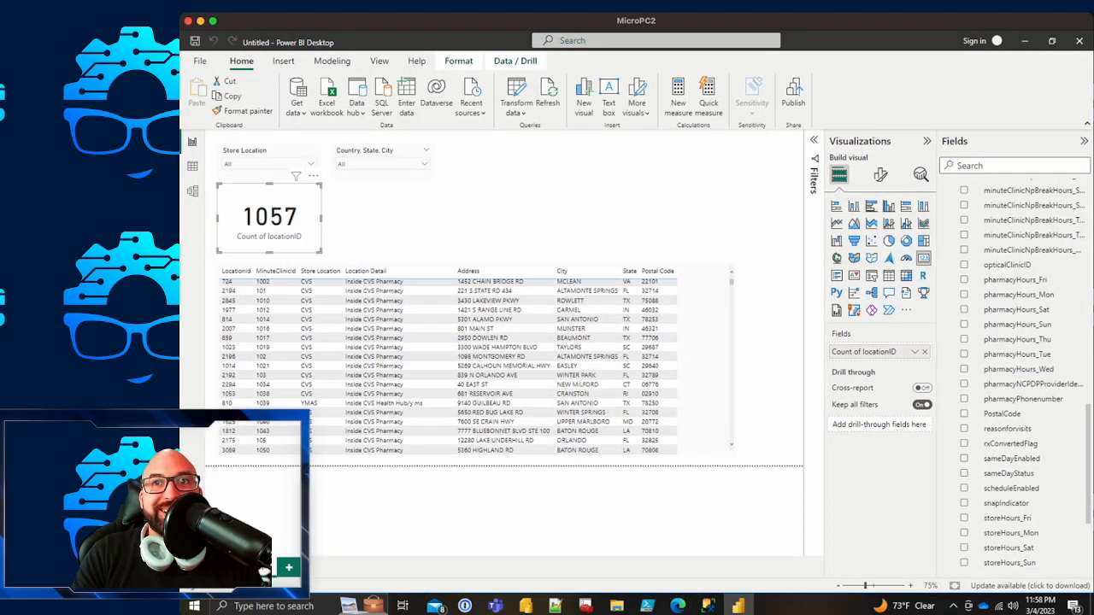
scroll(1016, 280, up, 15)
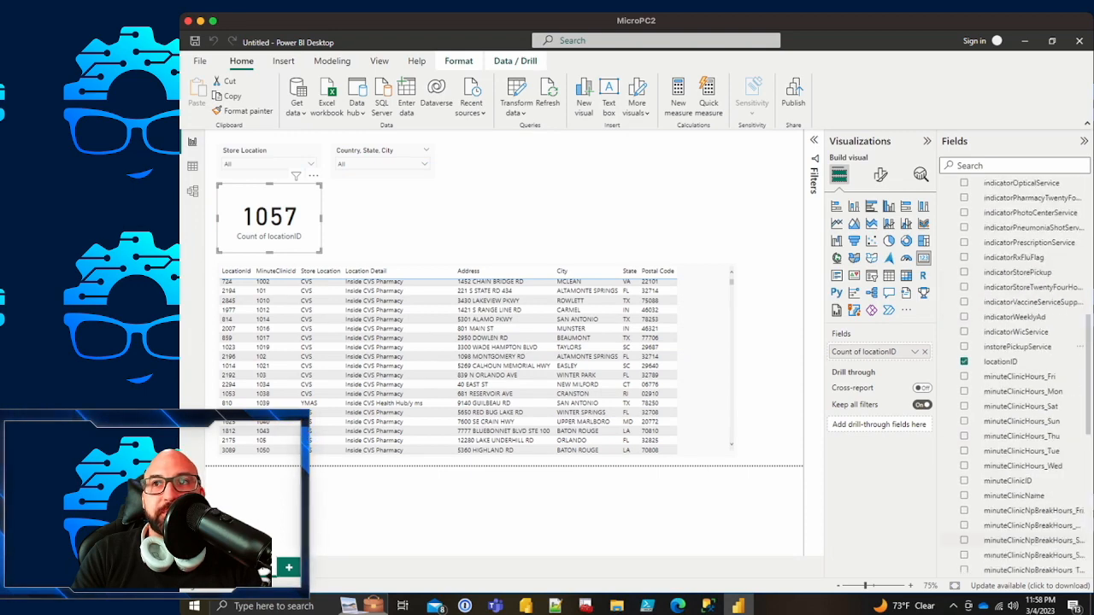
right_click(998, 217)
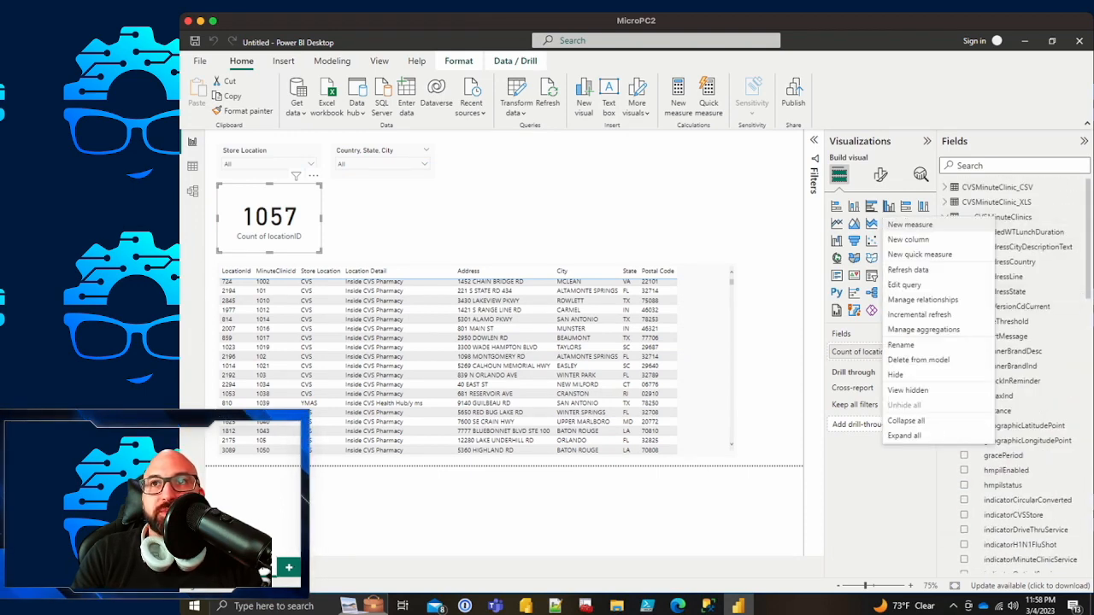
click(931, 270)
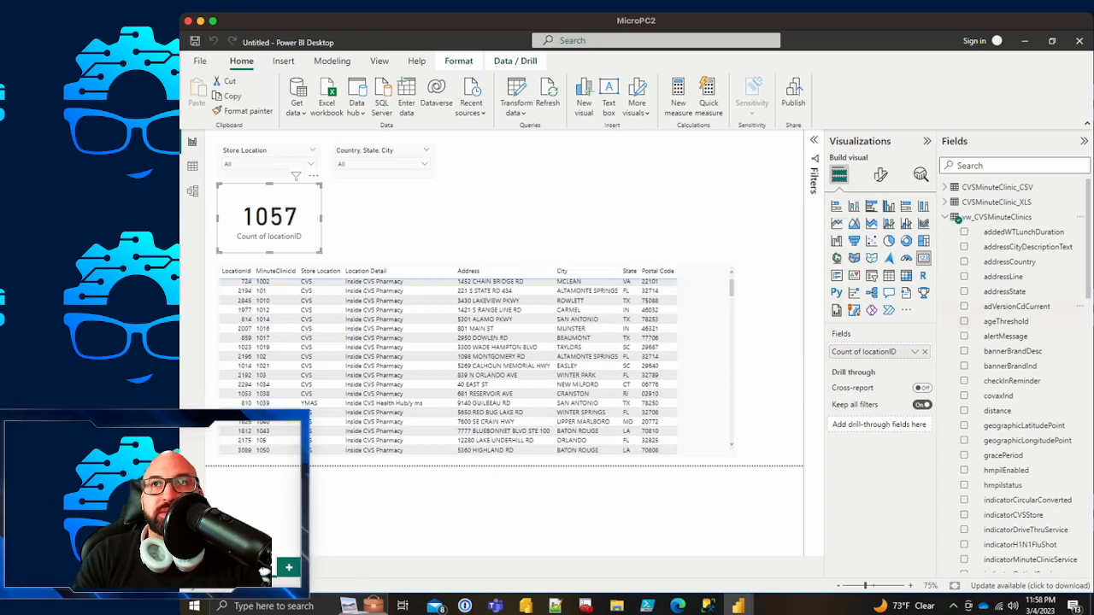
Step: Find the locationID field in vw_CVSMinuteClinics and inspect its data type and summarization
scroll(1017, 376, down, 5)
scroll(1025, 316, down, 5)
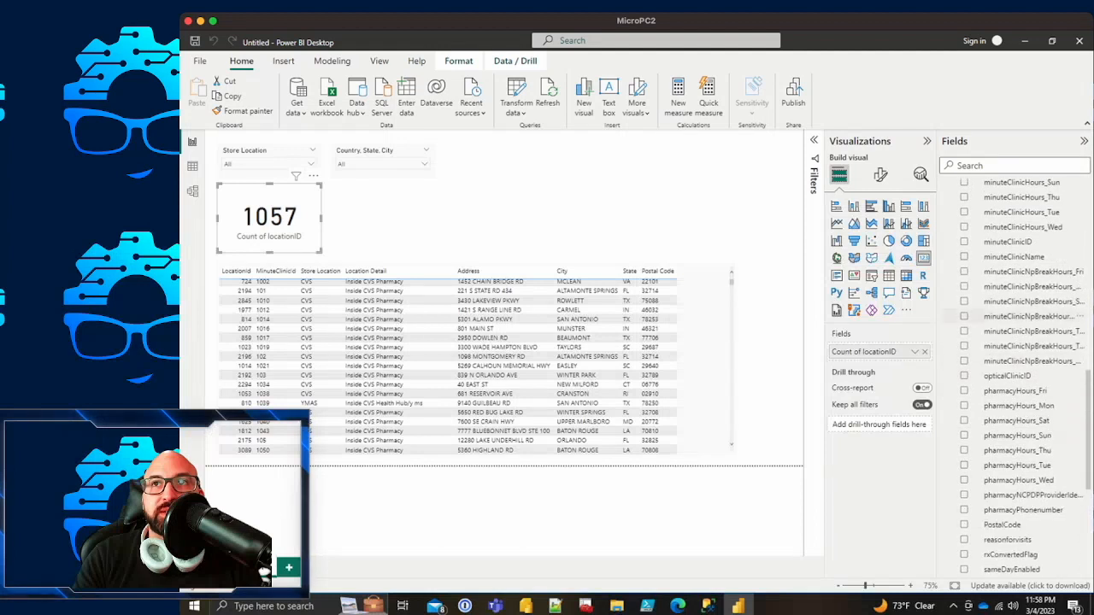
scroll(1025, 329, up, 4)
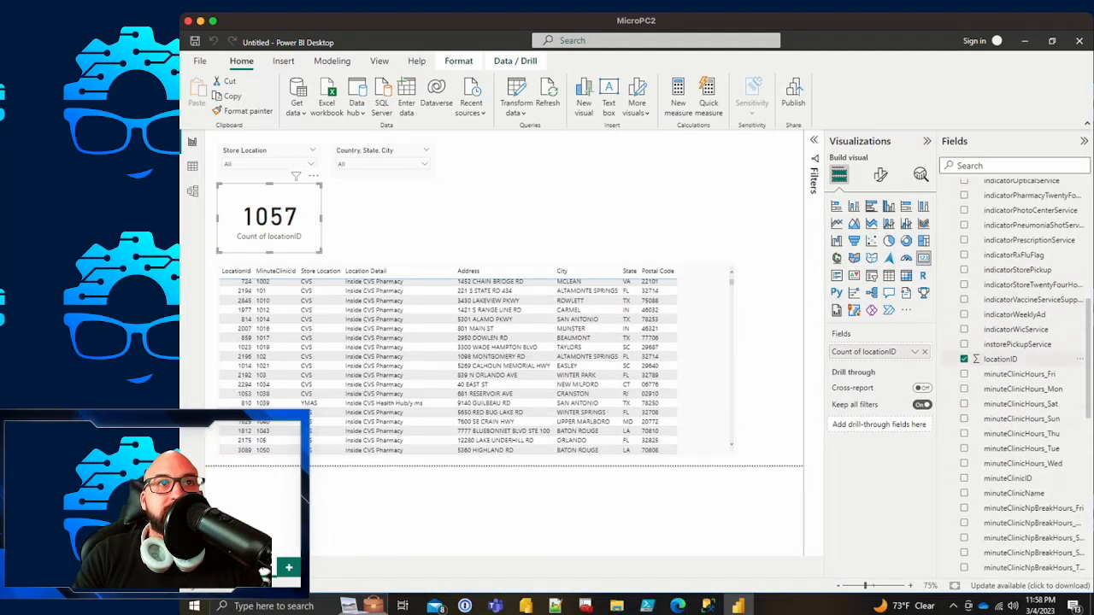
click(999, 359)
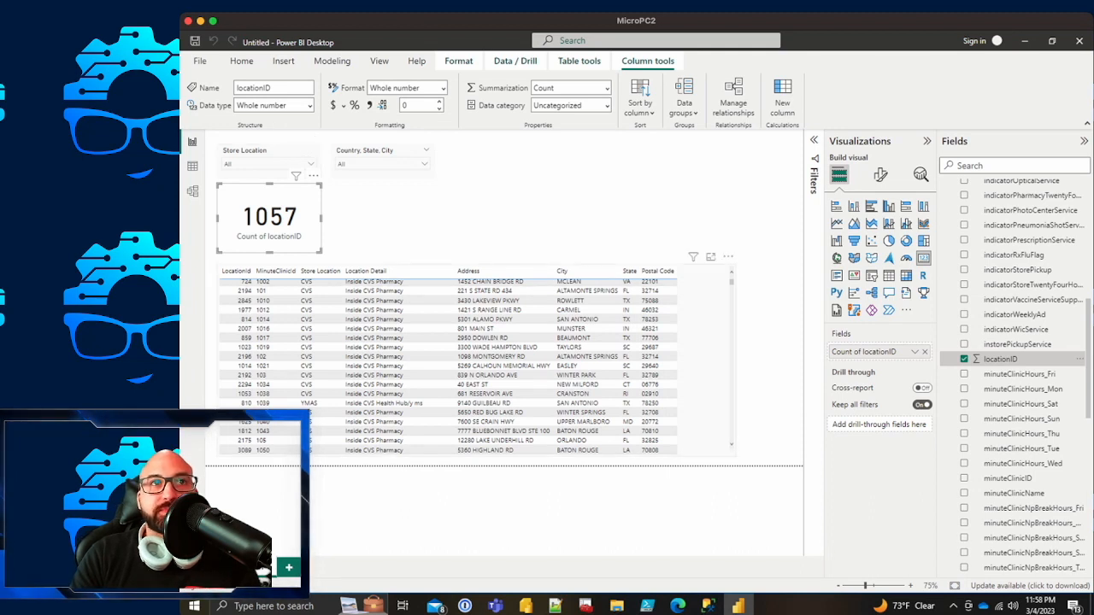
Step: Shrink the location count card above the table and rename its Count of locationID field to Locations
drag(269, 183, 295, 231)
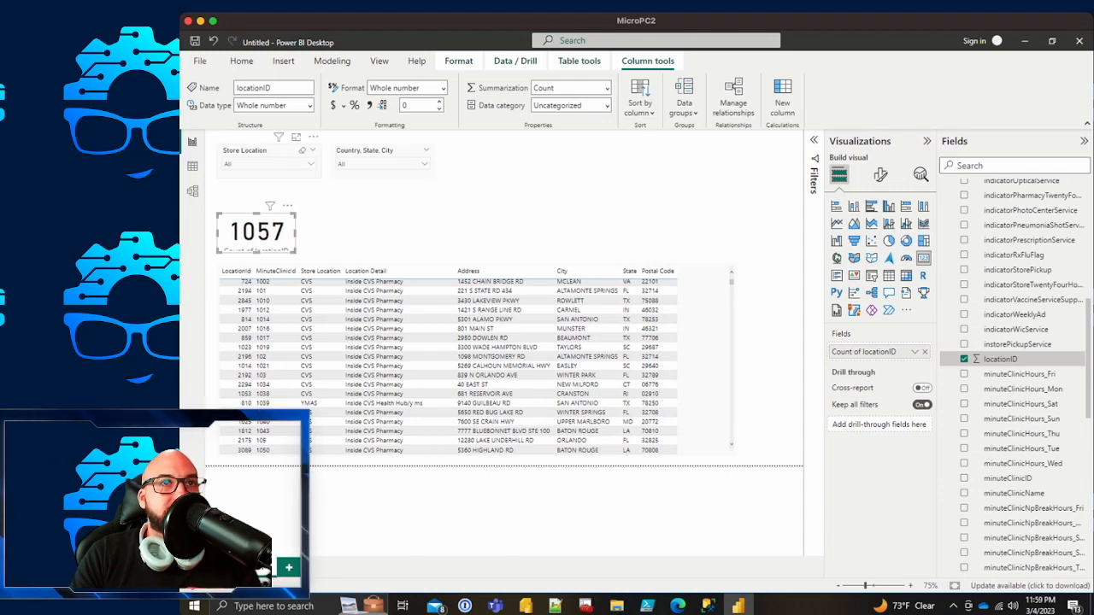
click(880, 174)
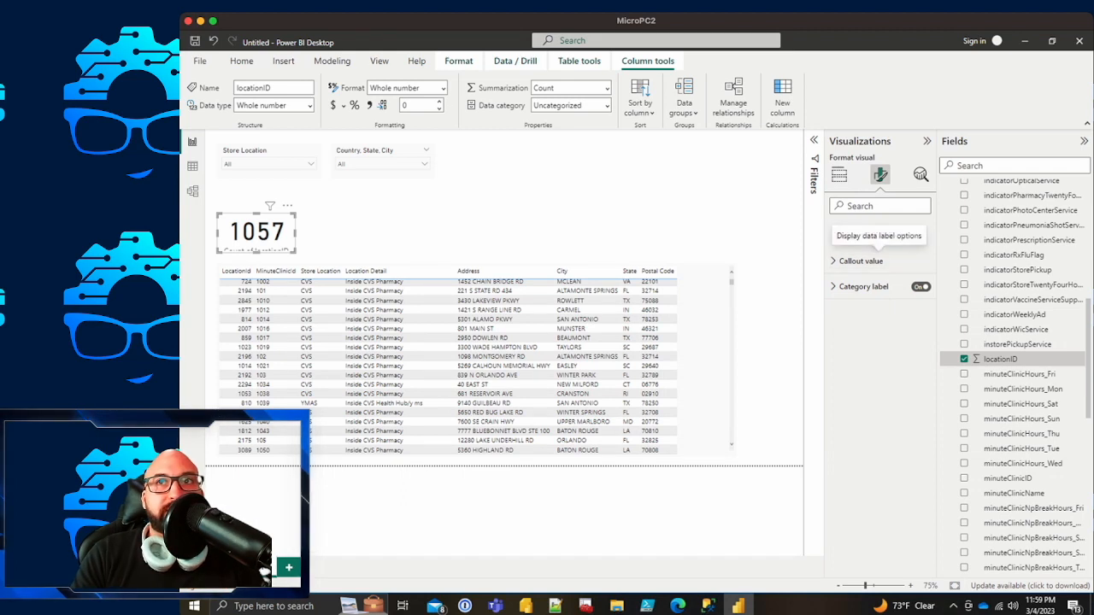
click(839, 174)
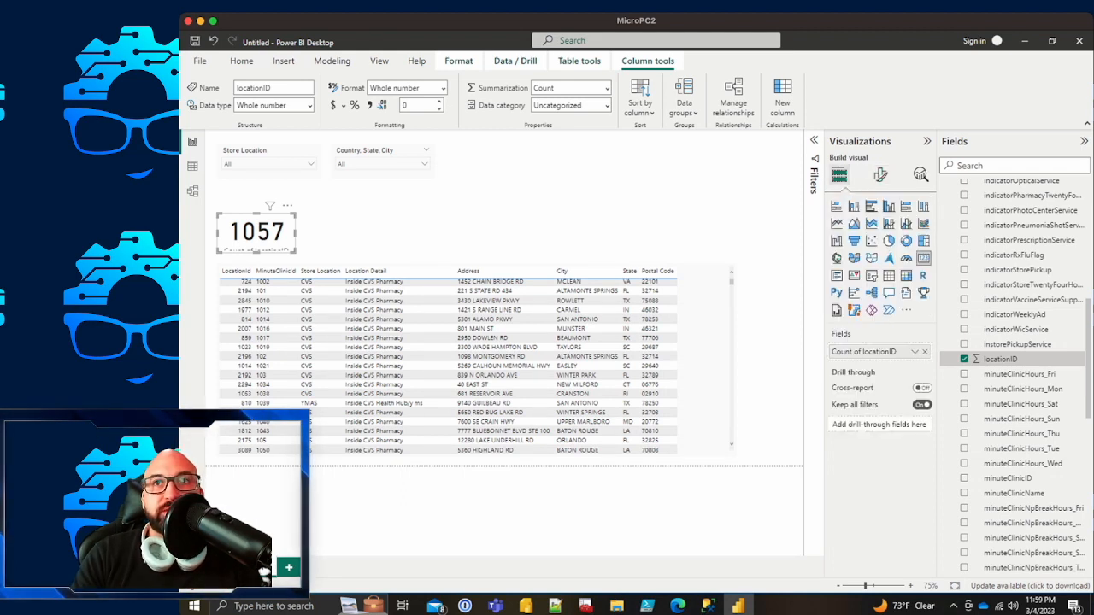
double_click(865, 352)
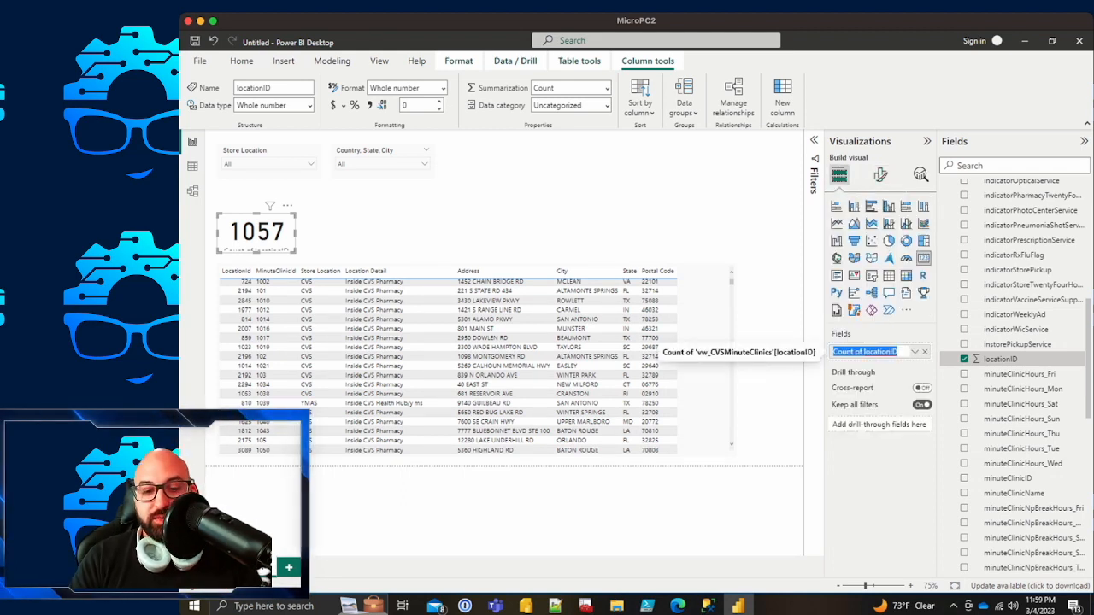
text(lnique L)
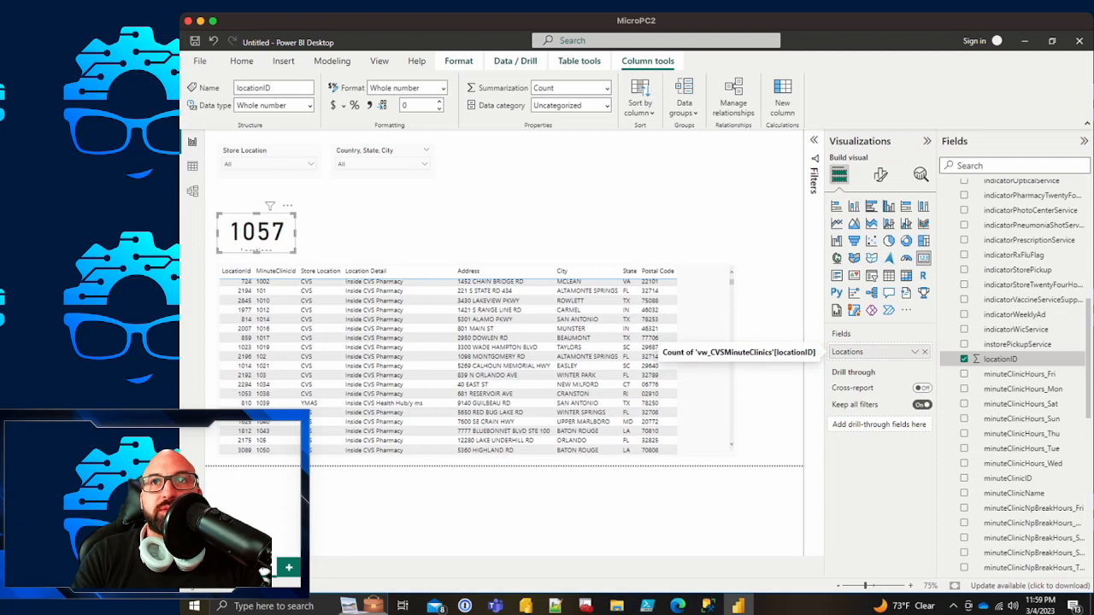
Step: Set the callout value font size of the Locations card to 25
click(880, 174)
click(860, 262)
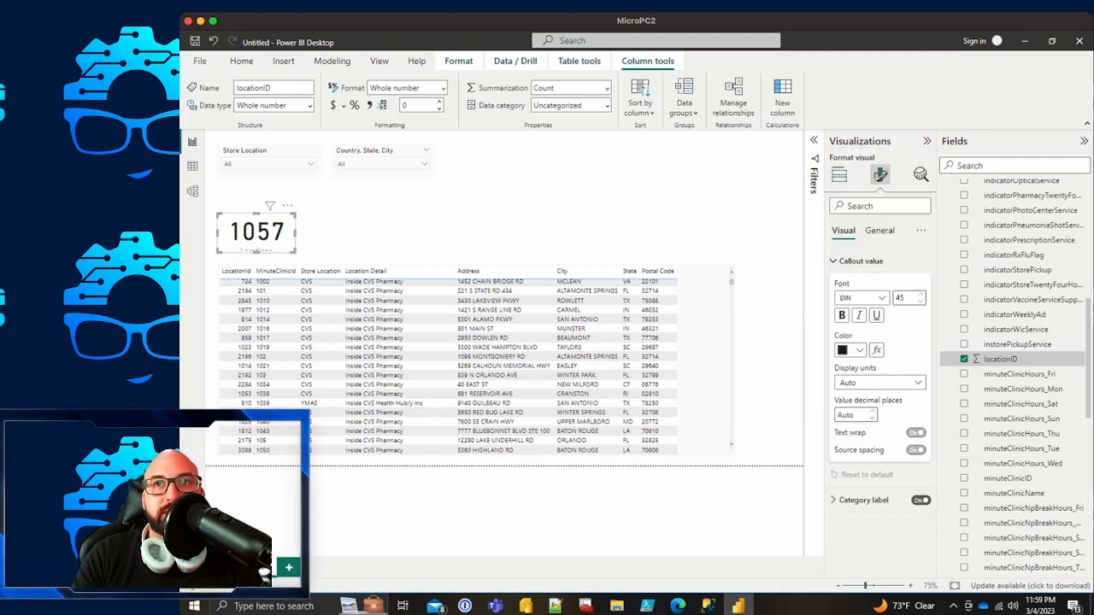
drag(906, 298, 886, 298)
text(25)
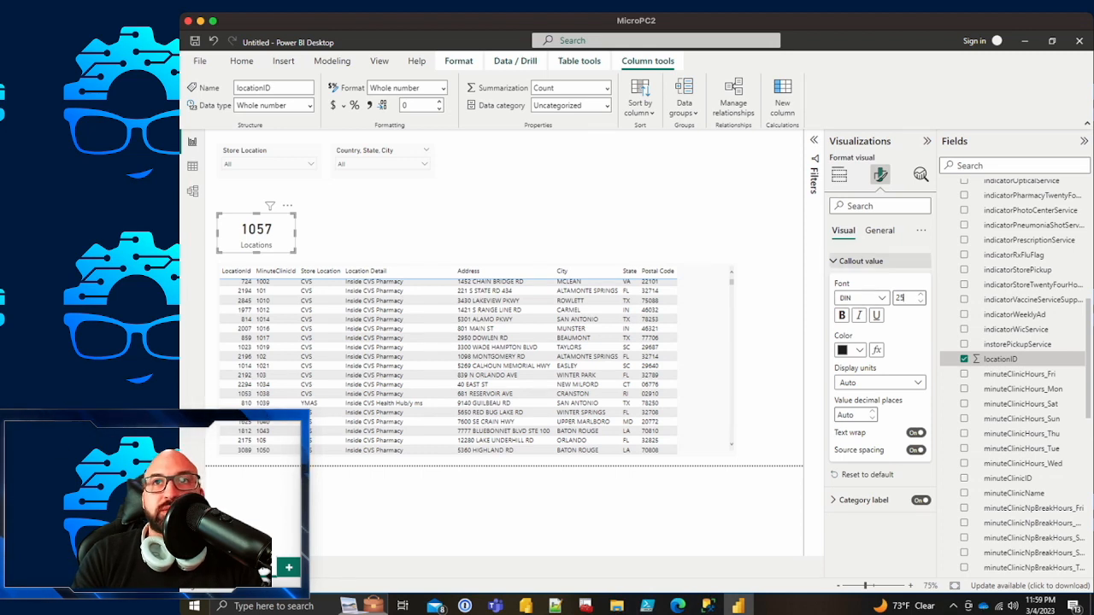
Step: Set the category label font size of the Locations card to 10
click(879, 231)
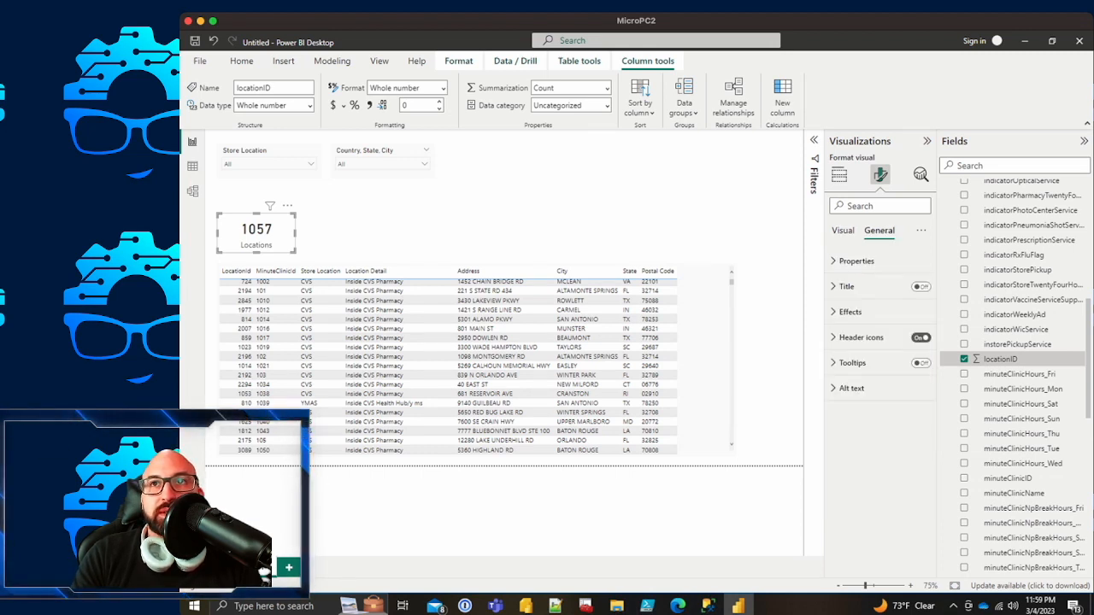
click(844, 231)
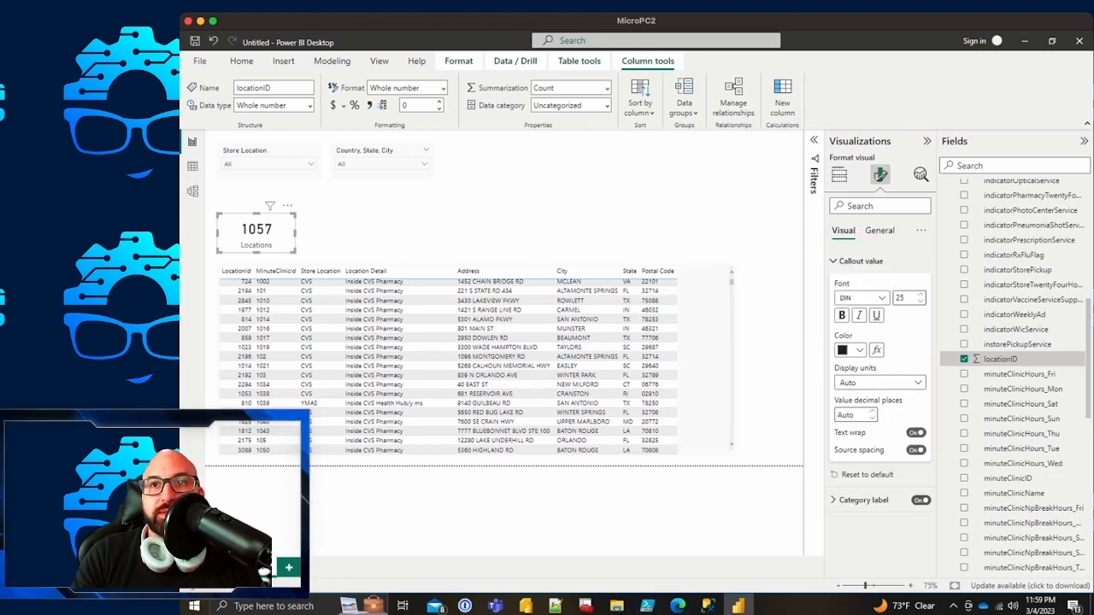
click(863, 500)
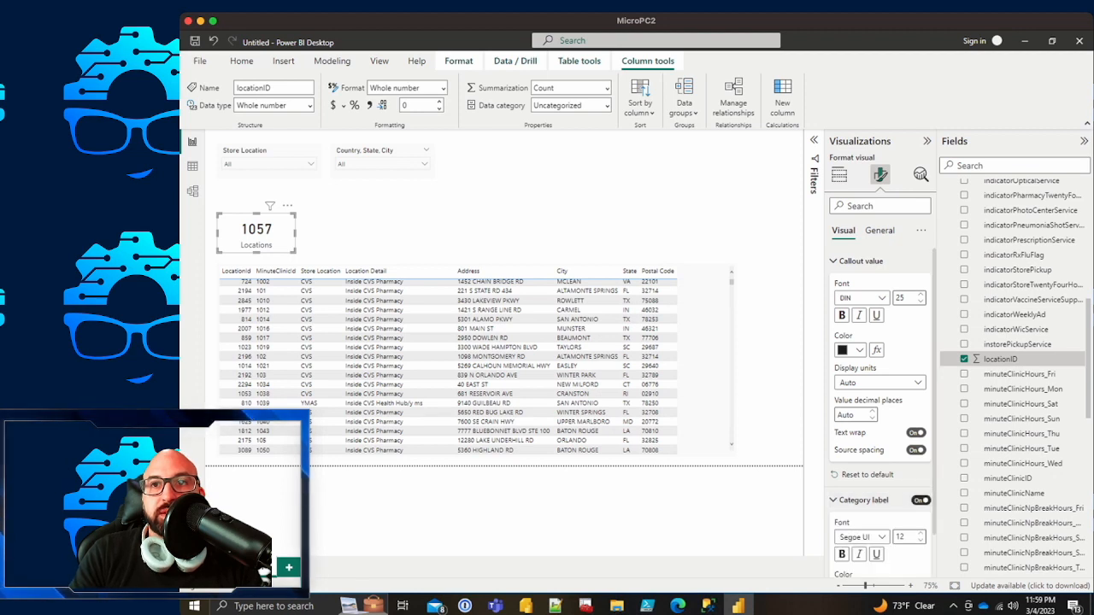
drag(906, 537, 880, 535)
text(10)
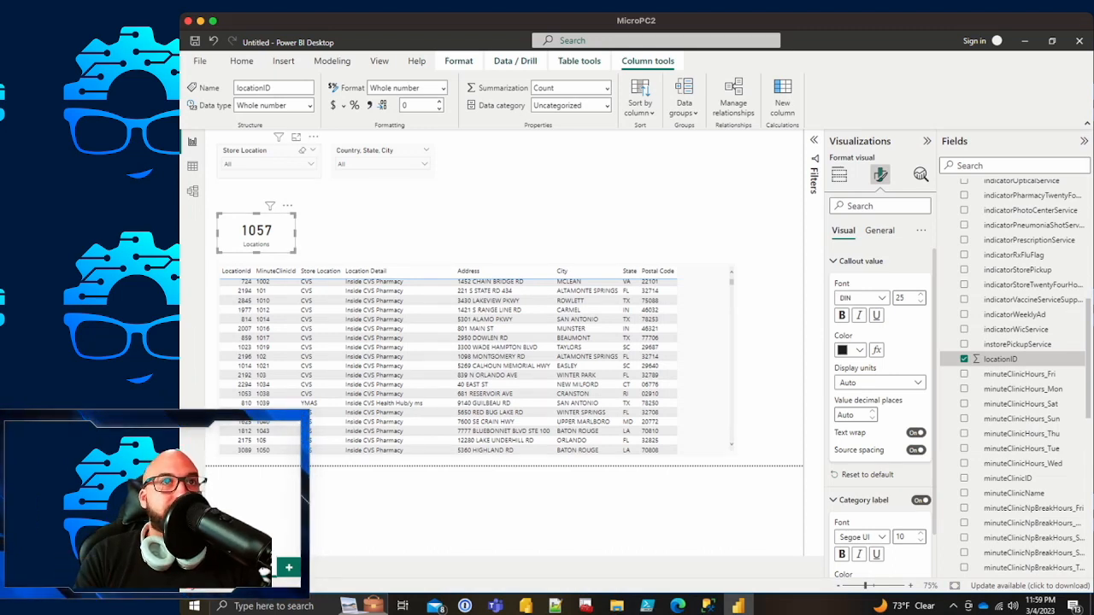
Step: Copy the Store Location slicer's formatting onto the Locations card with Format painter, and slightly enlarge the card
click(267, 151)
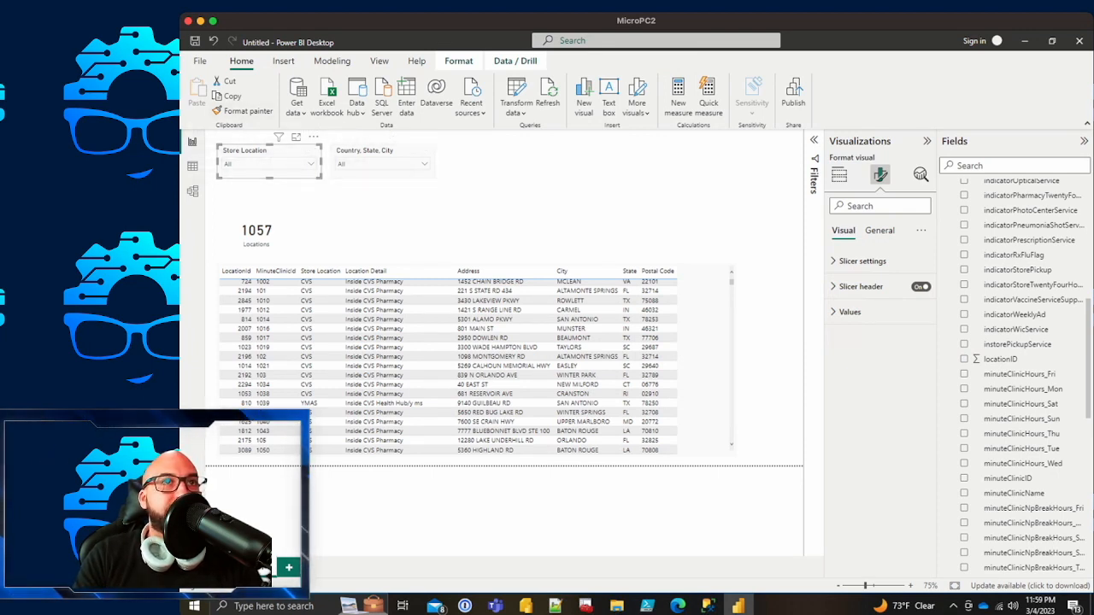
click(243, 111)
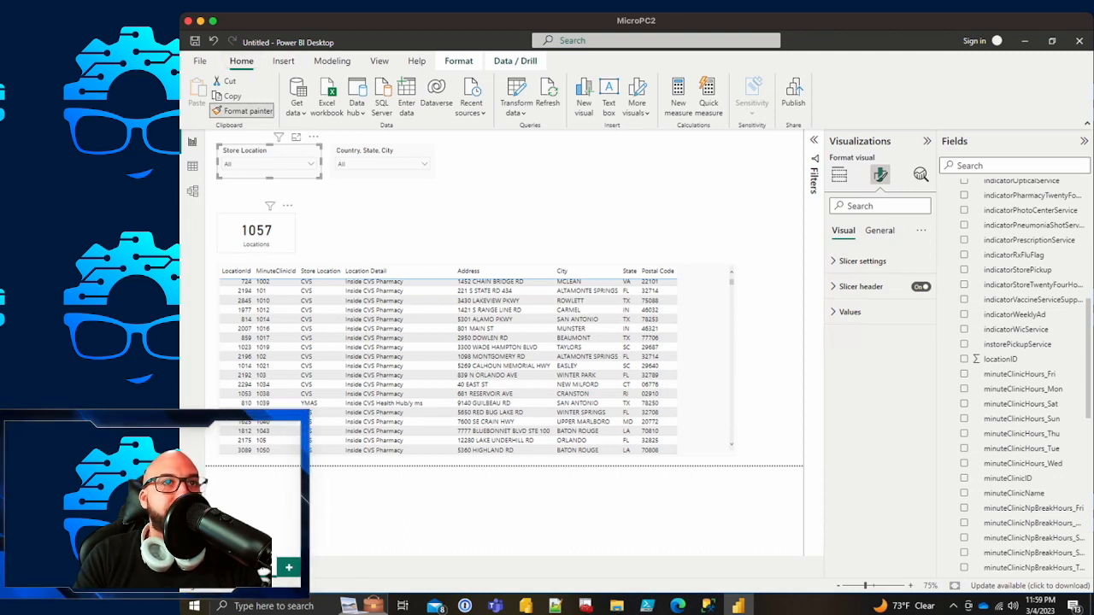
click(256, 233)
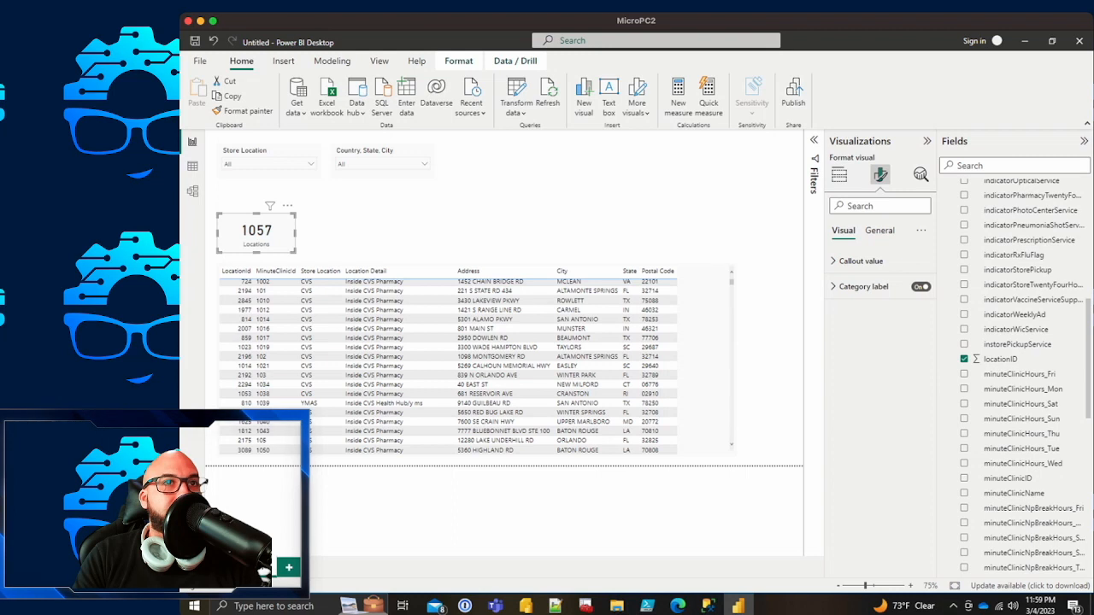
drag(256, 232, 300, 243)
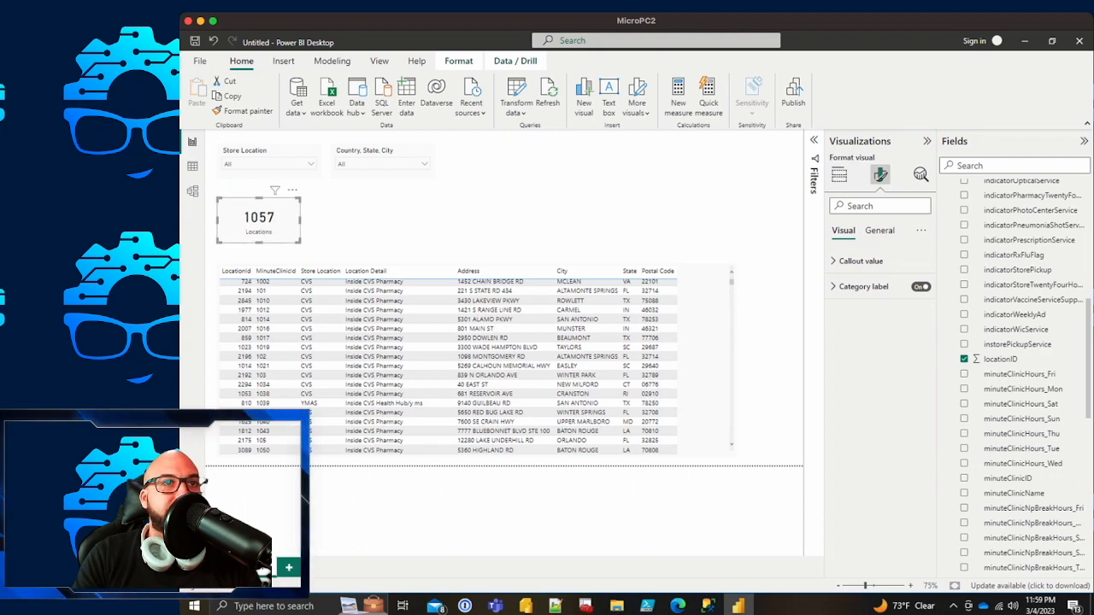
Step: Duplicate the Locations card and place the copy directly to the right of the original
key(ctrl+c)
key(ctrl+v)
drag(263, 235, 353, 235)
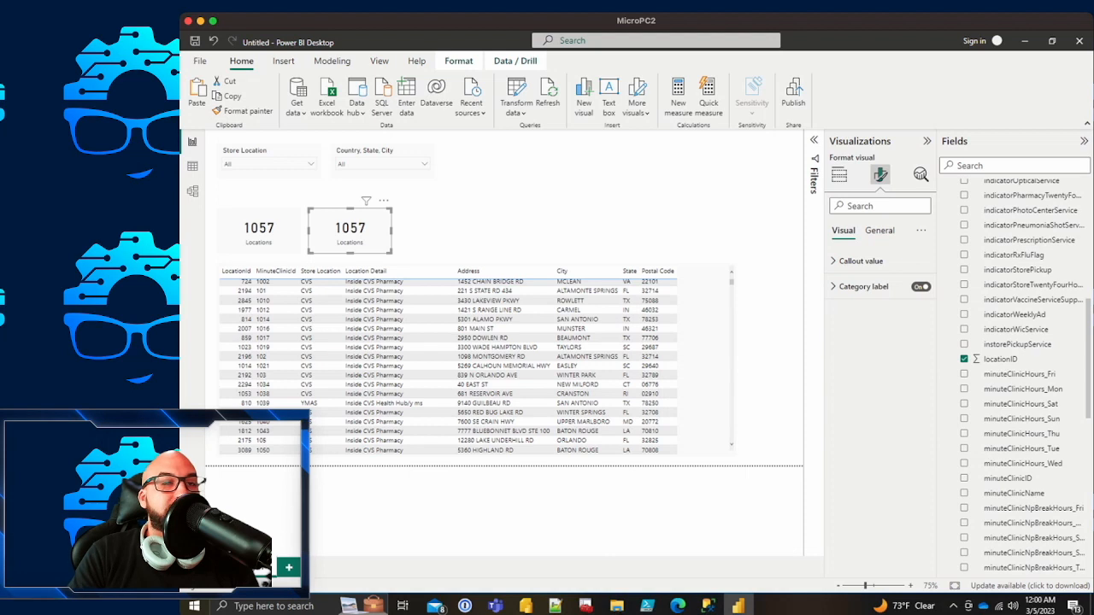
Step: Add the instorePickupService field to the address table as the last column, after Postal Code
scroll(1025, 385, down, 5)
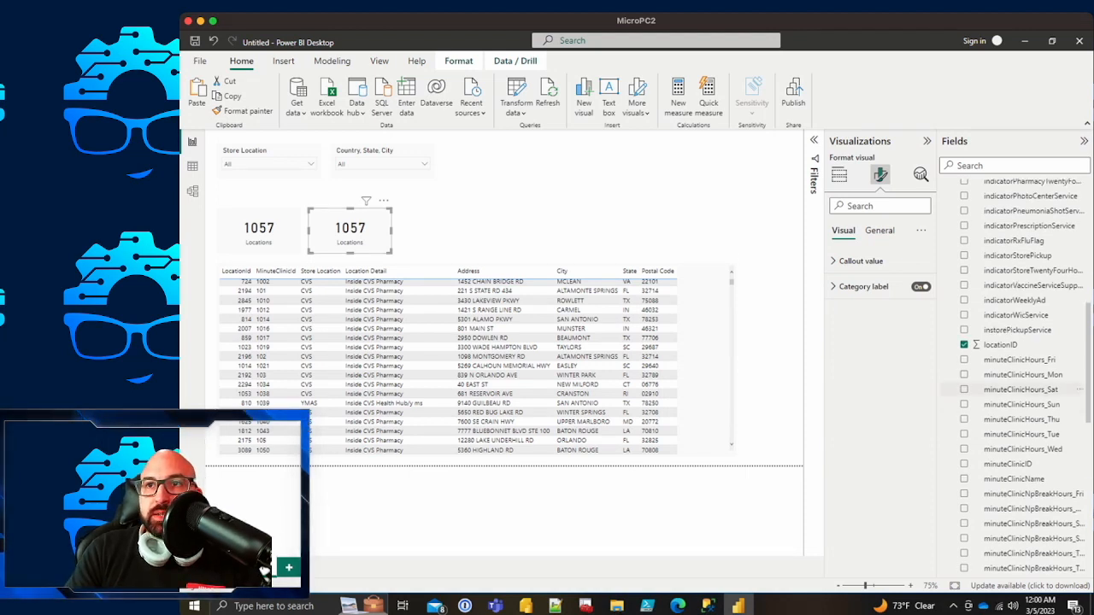
scroll(1026, 427, down, 1)
scroll(1025, 402, down, 2)
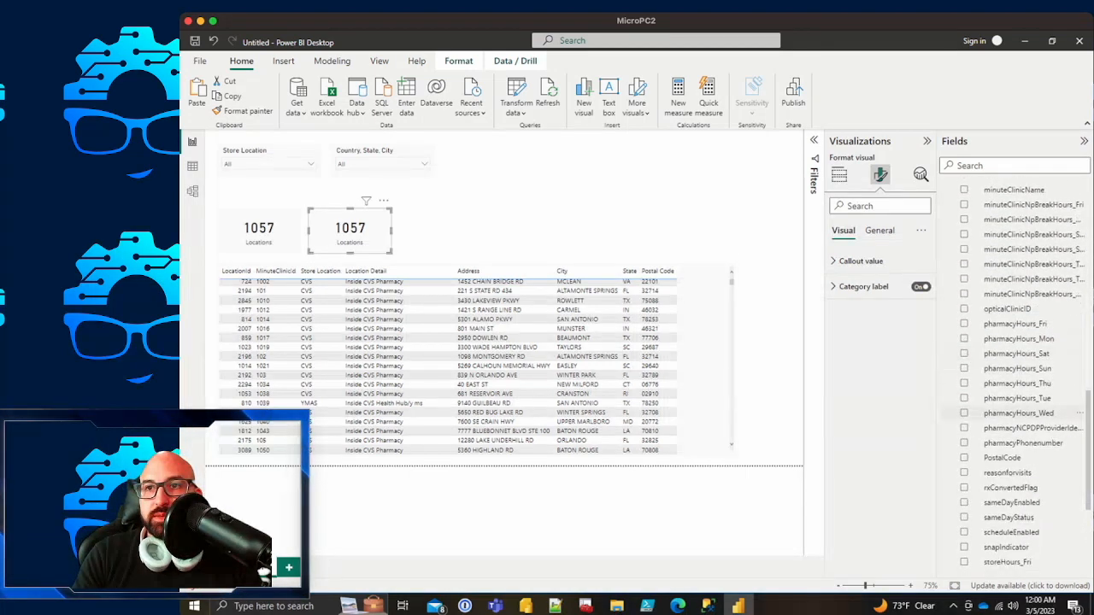
scroll(1021, 410, down, 1)
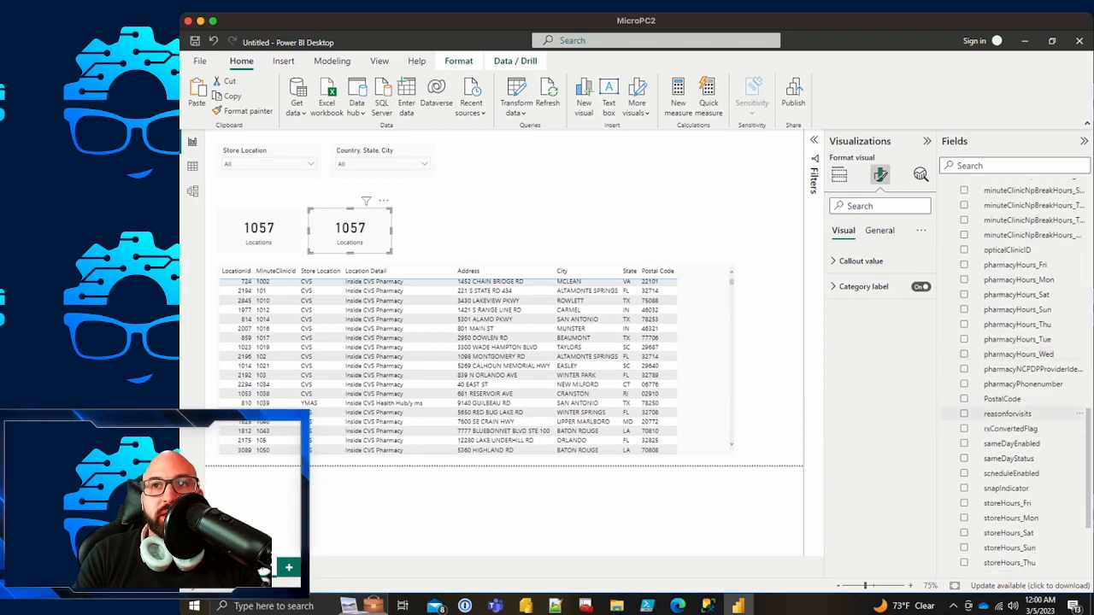
scroll(1021, 413, down, 2)
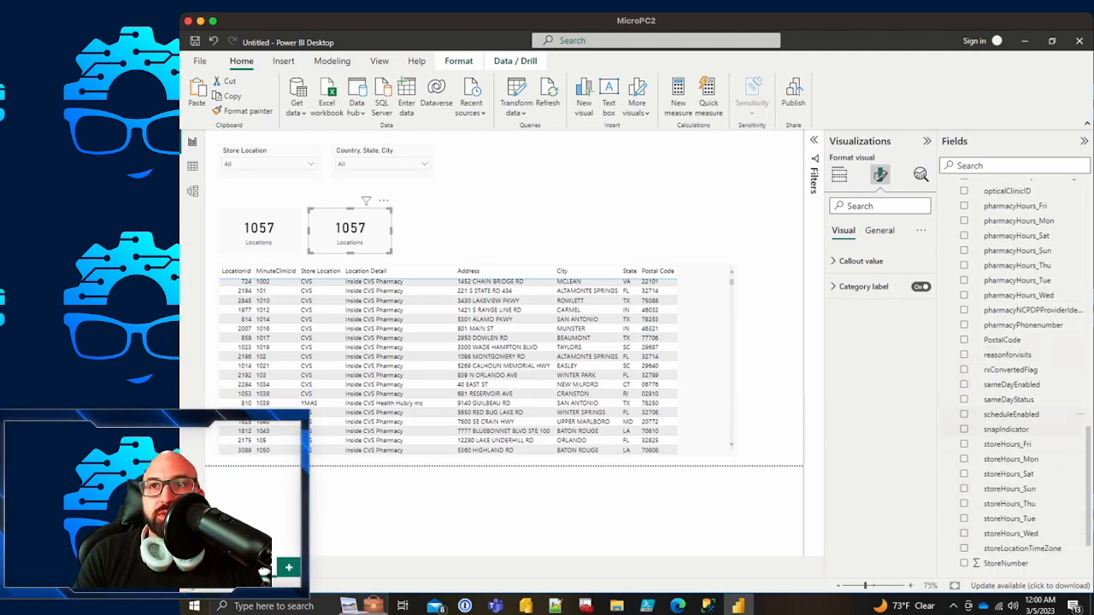
scroll(1021, 369, up, 10)
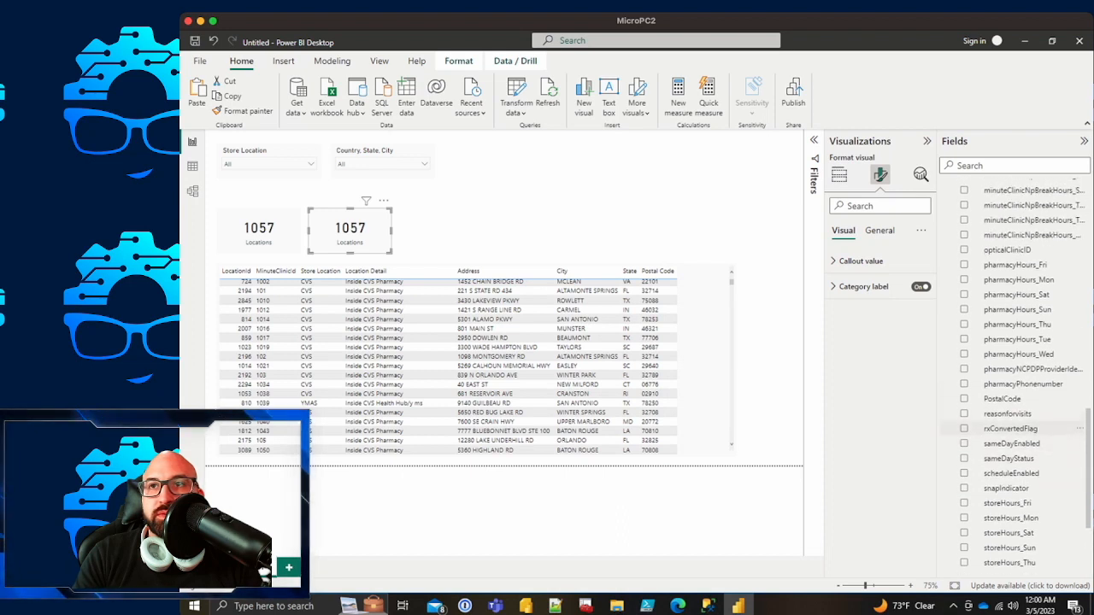
scroll(1026, 366, up, 2)
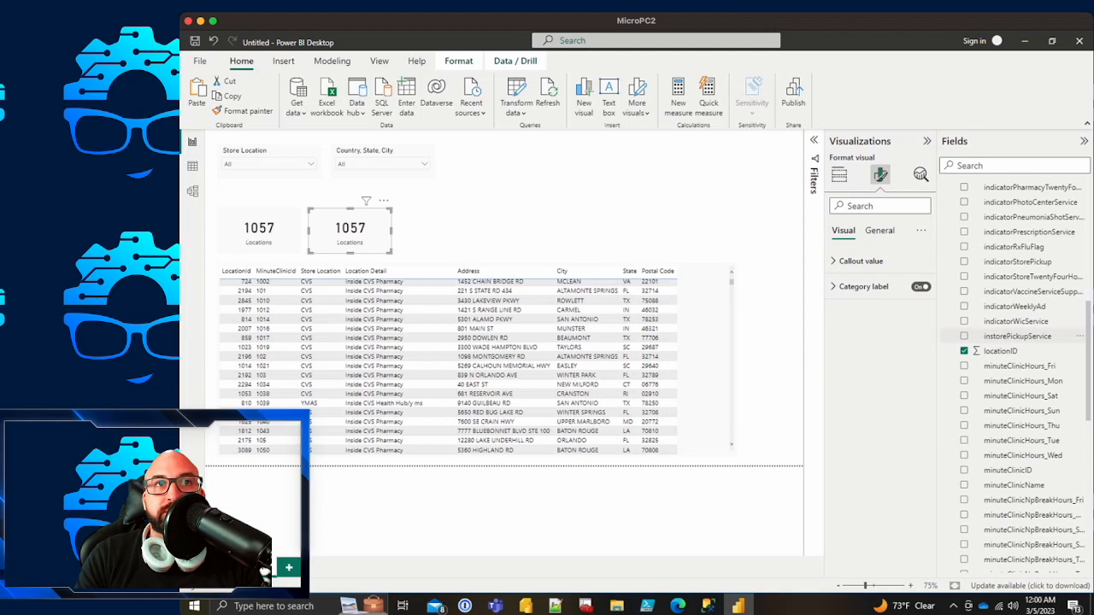
drag(1017, 336, 684, 338)
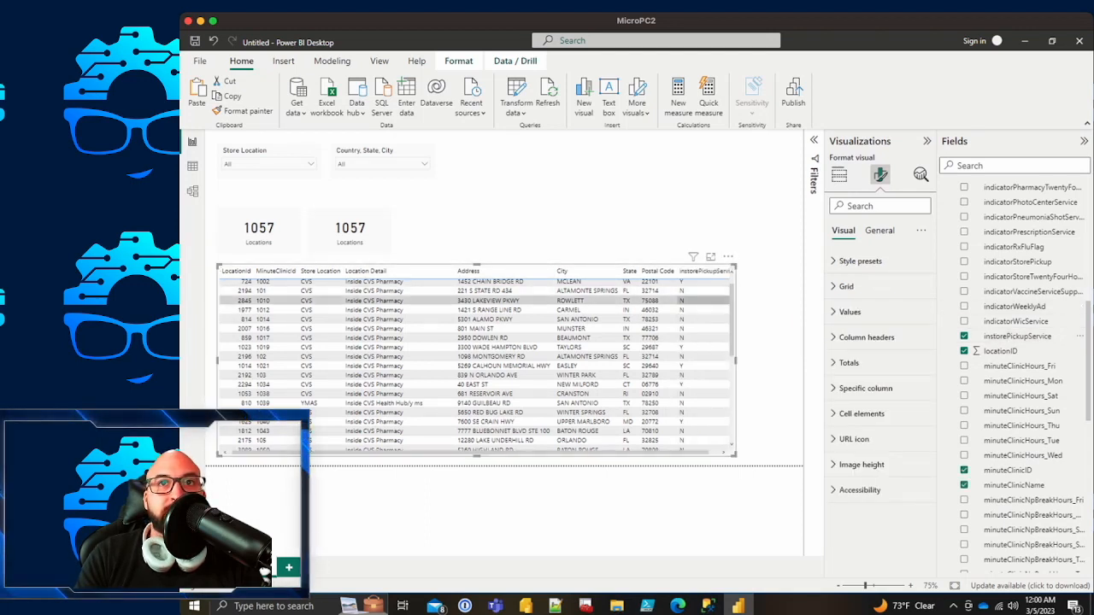
scroll(512, 318, down, 3)
scroll(513, 317, up, 4)
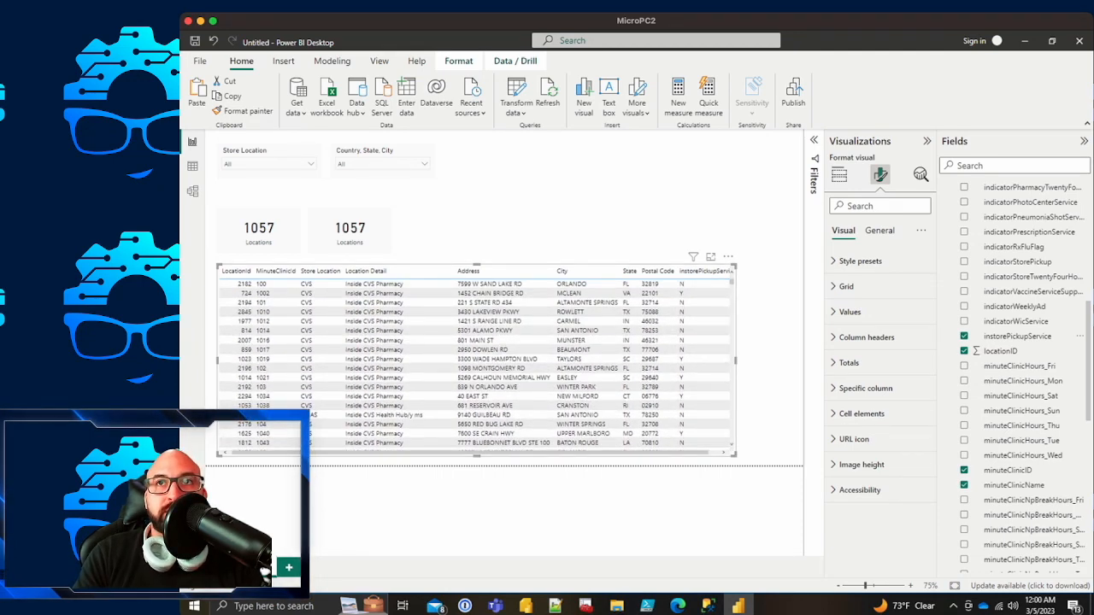
Step: Rename the table's instorePickupService column to "In Store Pickup"
click(839, 174)
double_click(865, 475)
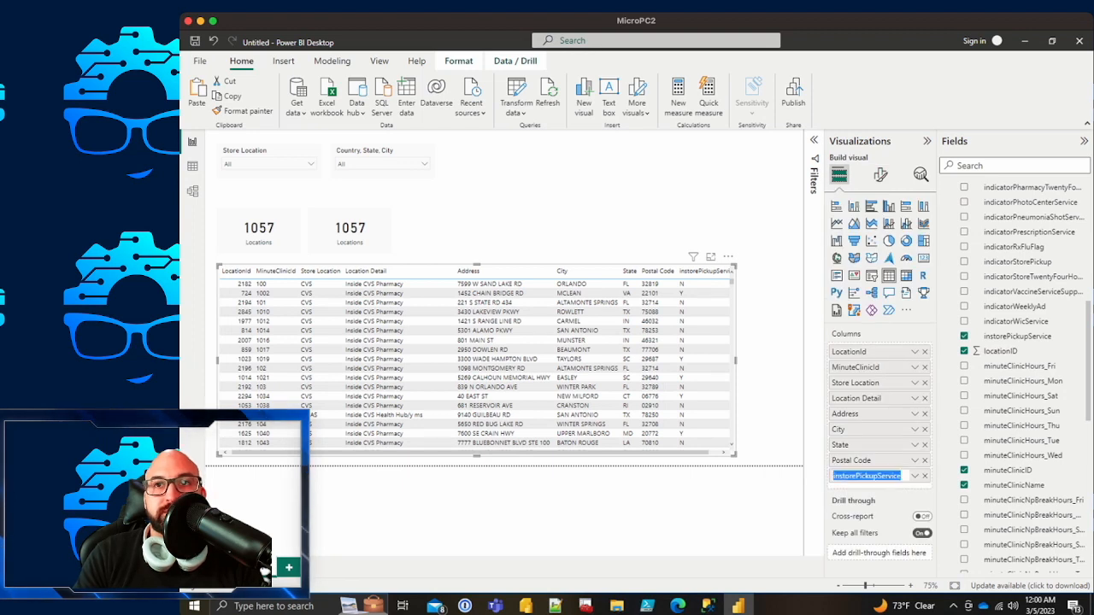
text(In Store)
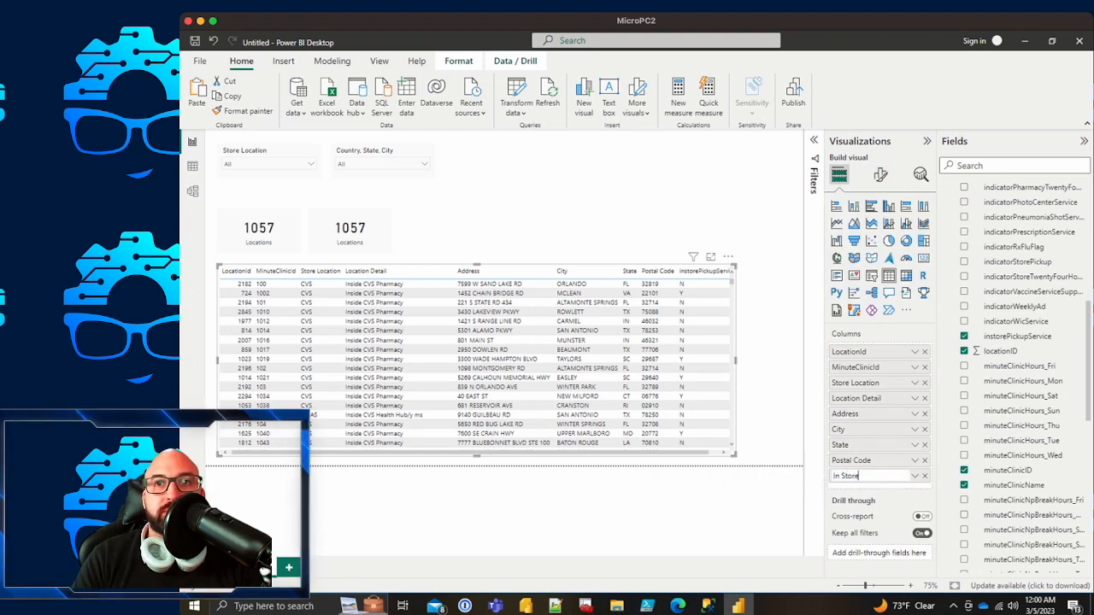
text( Pickup)
key(Return)
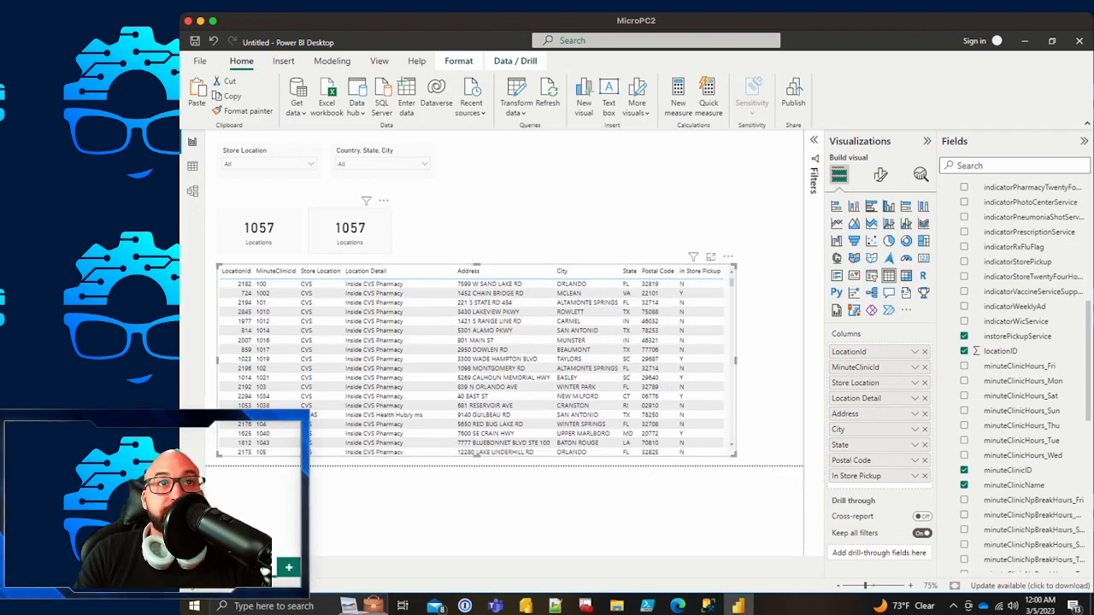
Step: Filter the second Locations card by indicatorStorePickup so that it counts only locations with the value Y
click(349, 231)
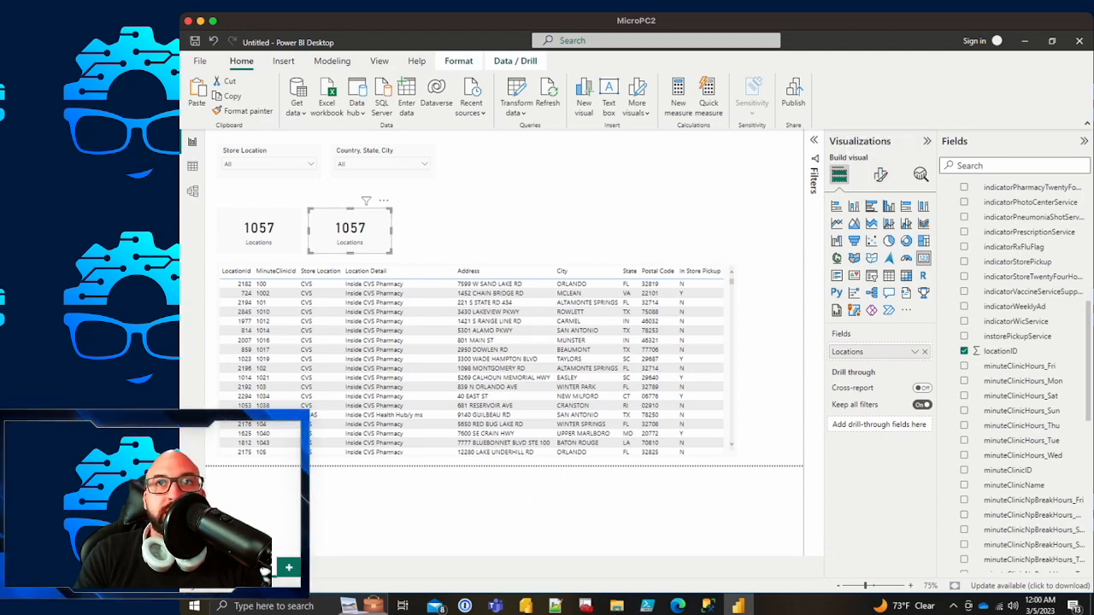
click(814, 140)
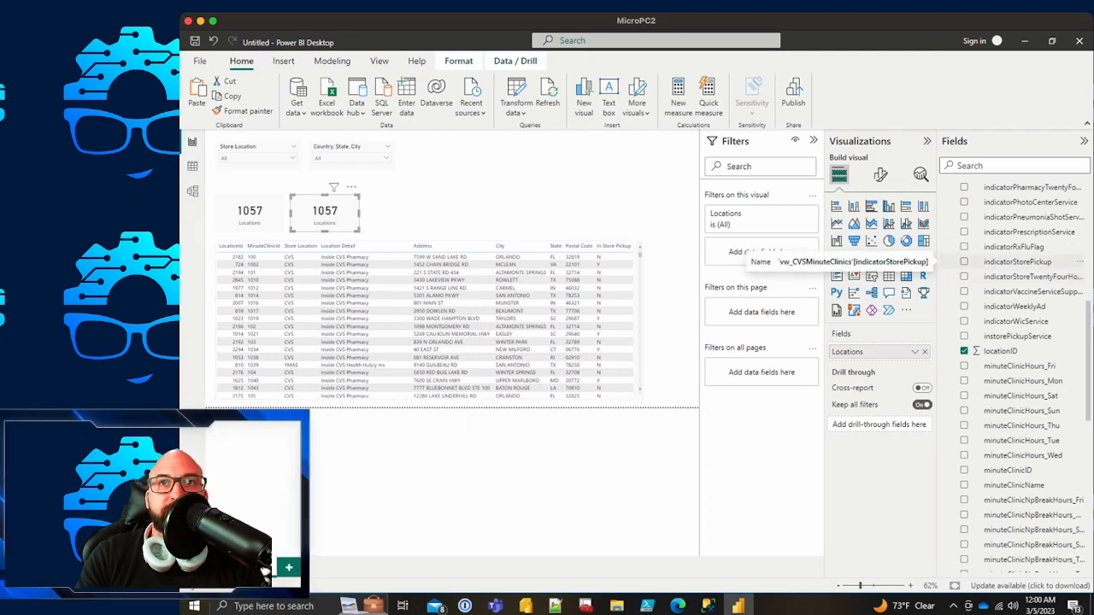
drag(1017, 261, 686, 249)
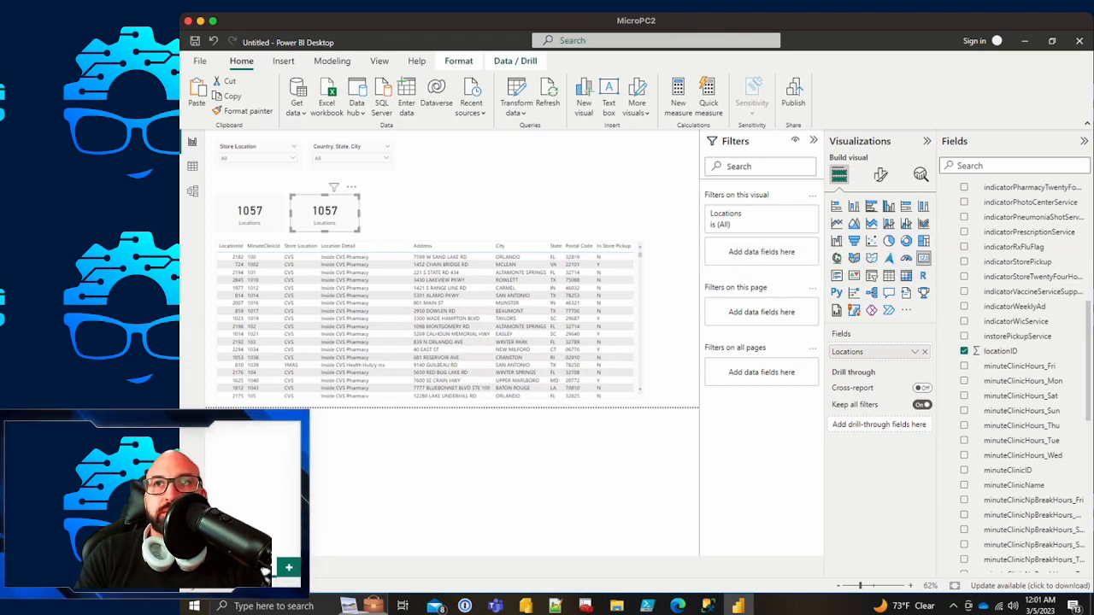
drag(685, 249, 680, 253)
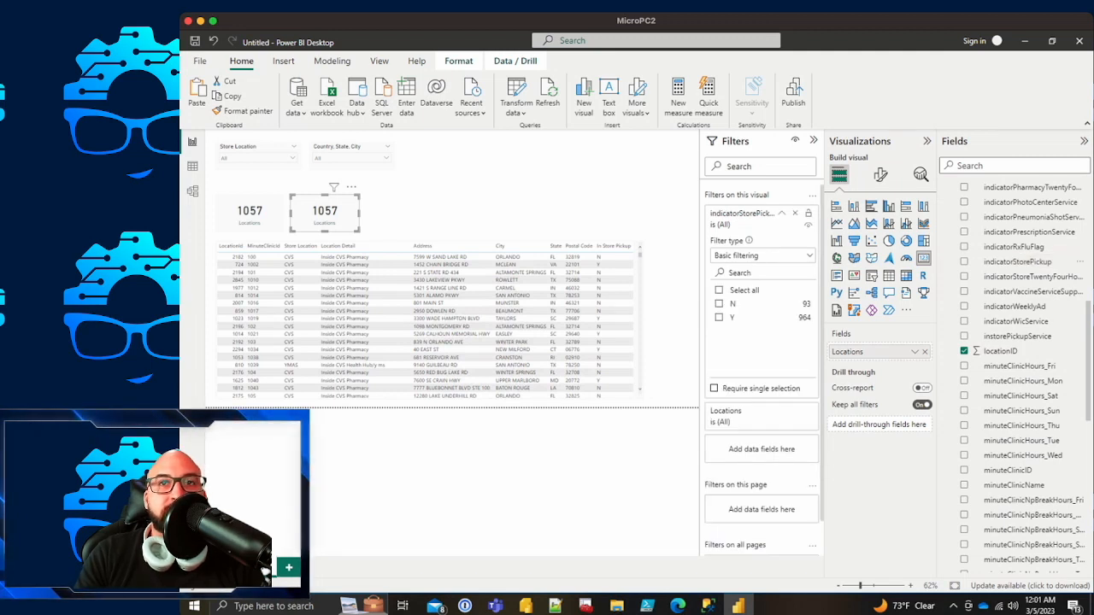
click(718, 317)
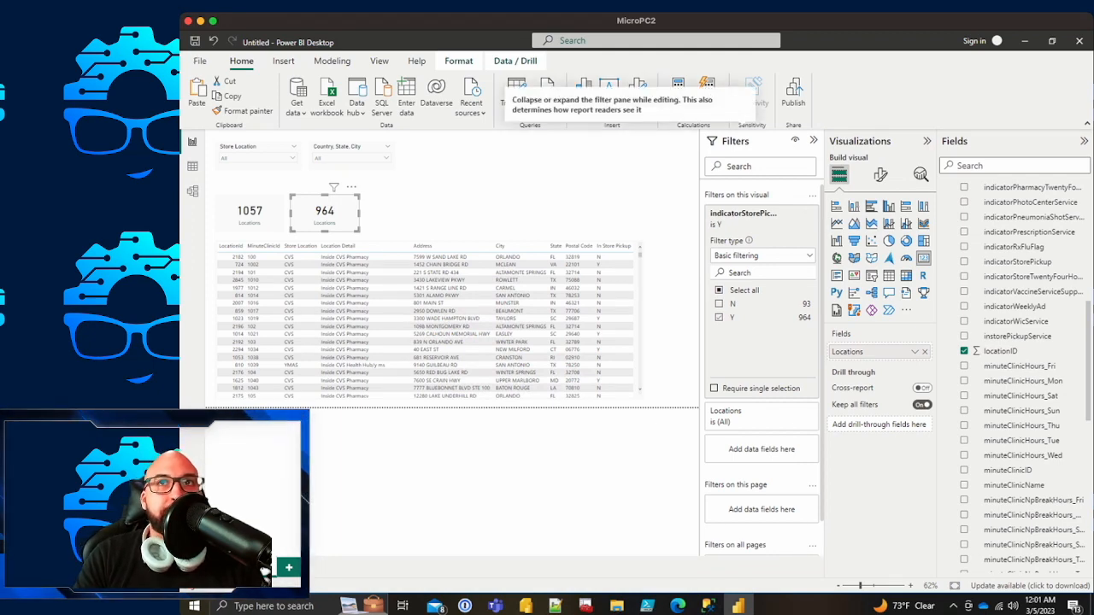
click(813, 141)
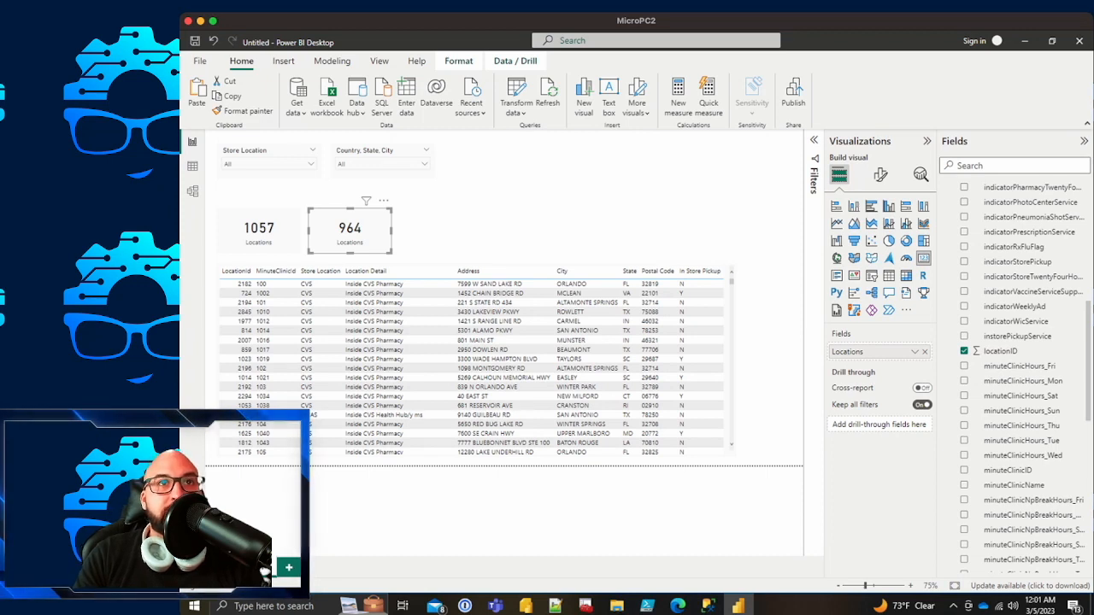
Step: Rename the filtered card's field to "Locations w/ Store Pickup"
double_click(850, 351)
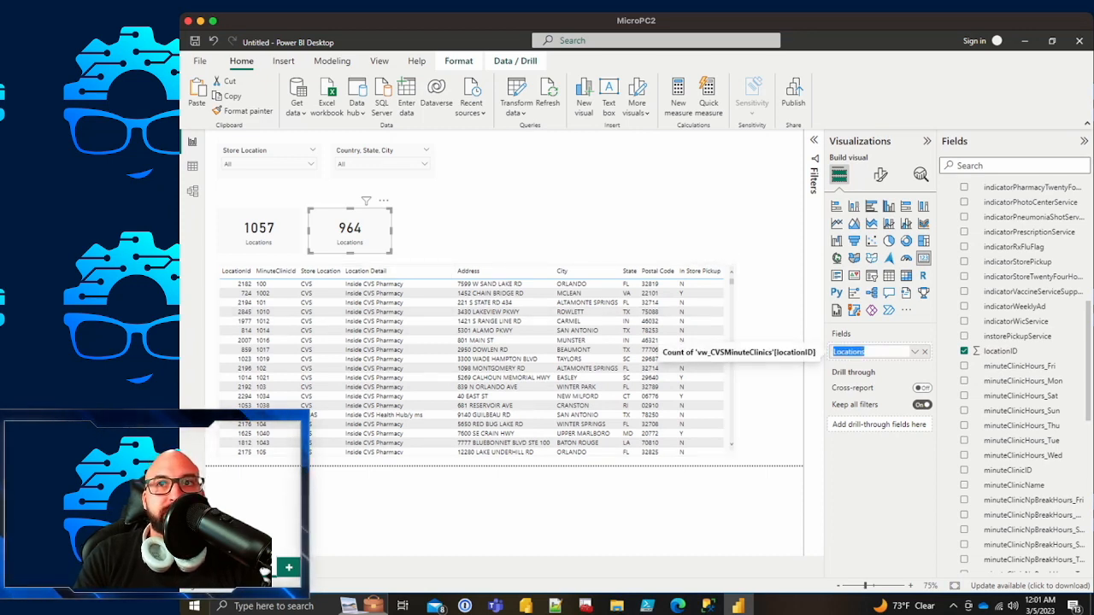
click(864, 351)
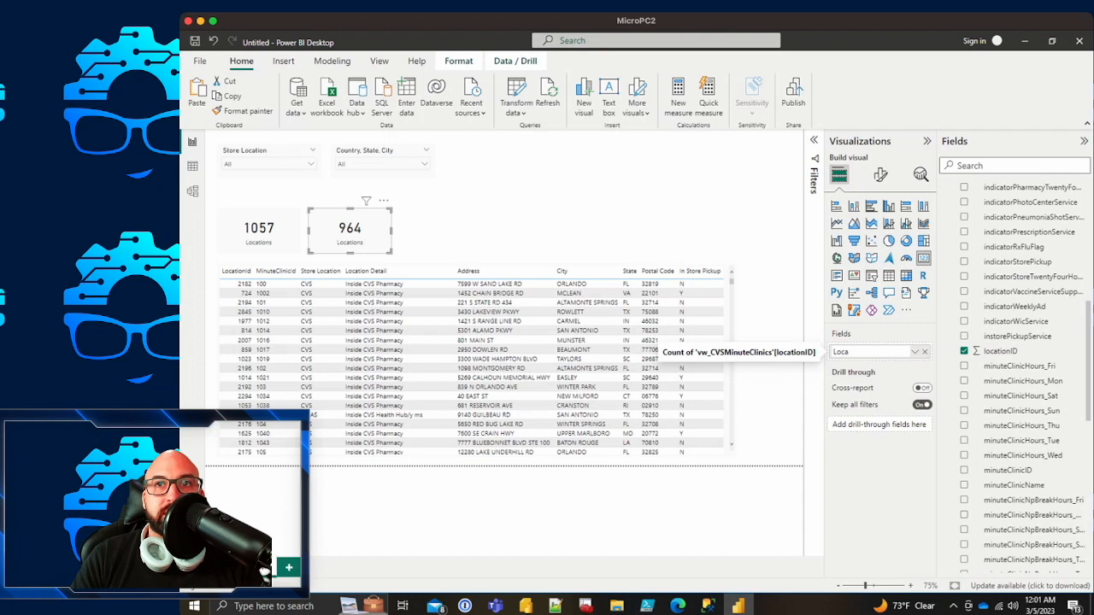
text(wi)
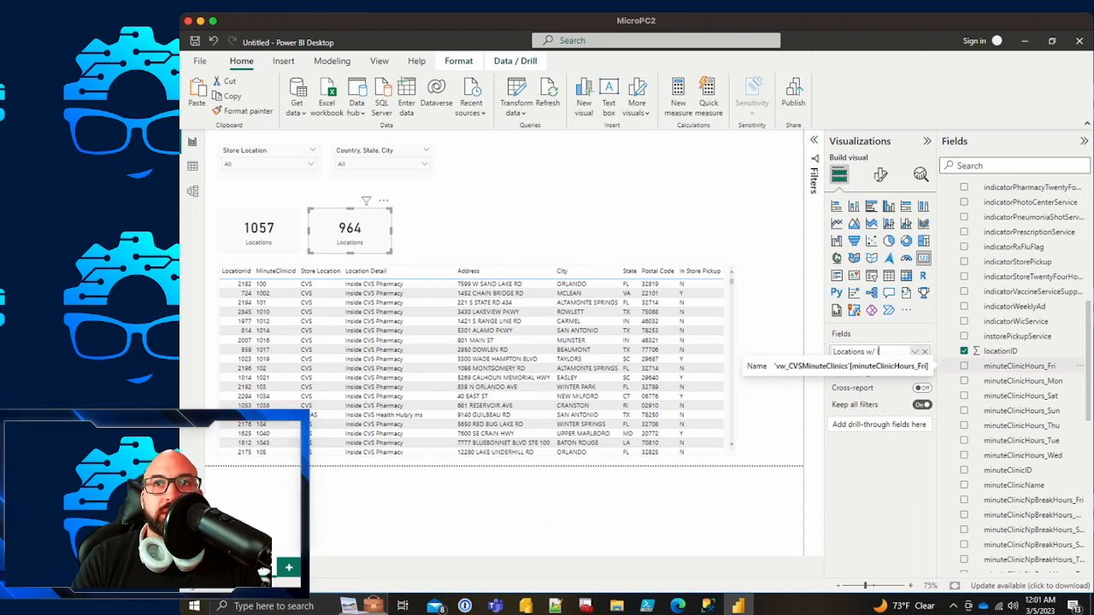
key(BackSpace)
key(BackSpace)
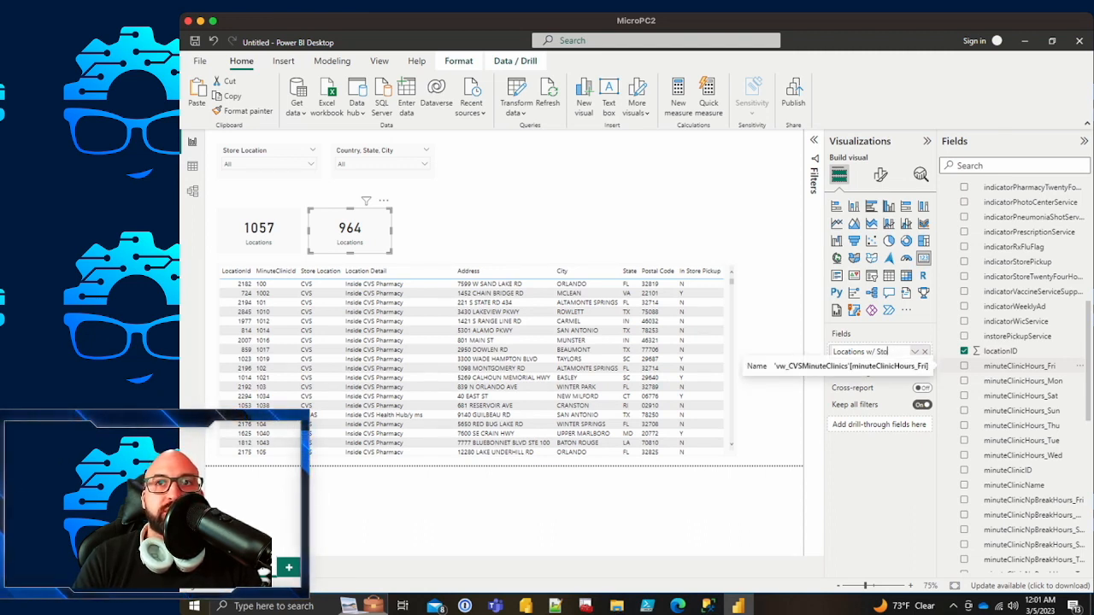
text(Store Pickup)
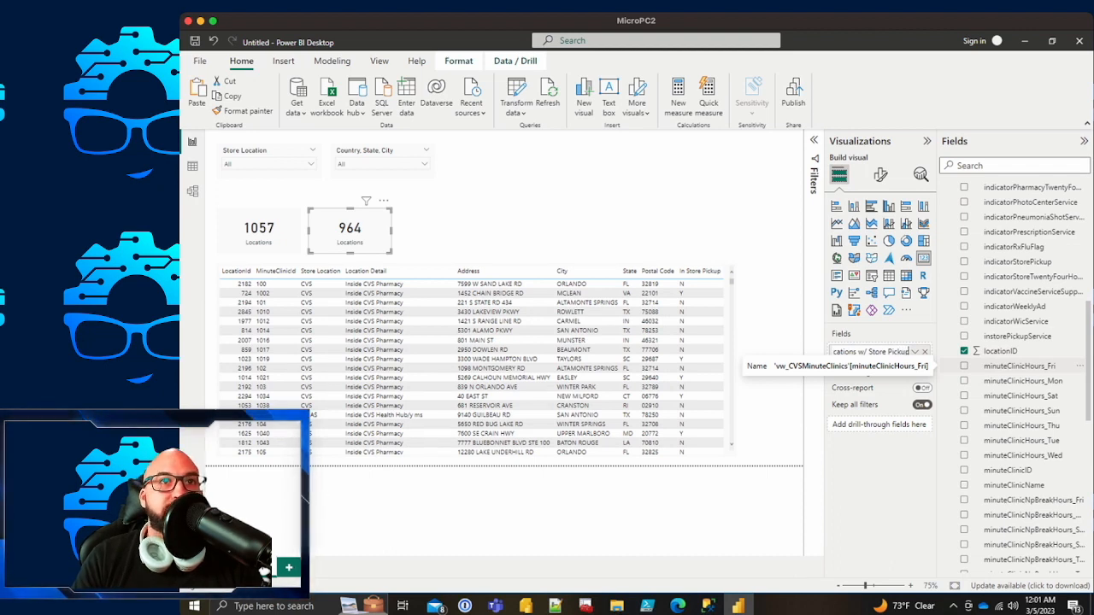
key(Return)
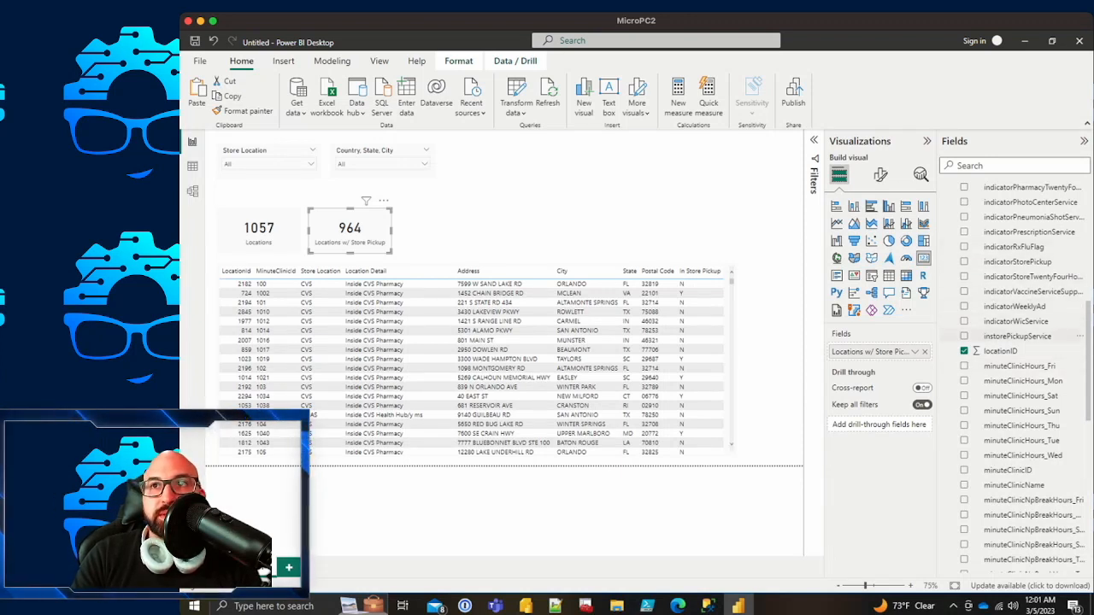
Step: Duplicate the "Locations w/ Store Pickup" card and place the copy directly to the right of it
scroll(1017, 341, up, 10)
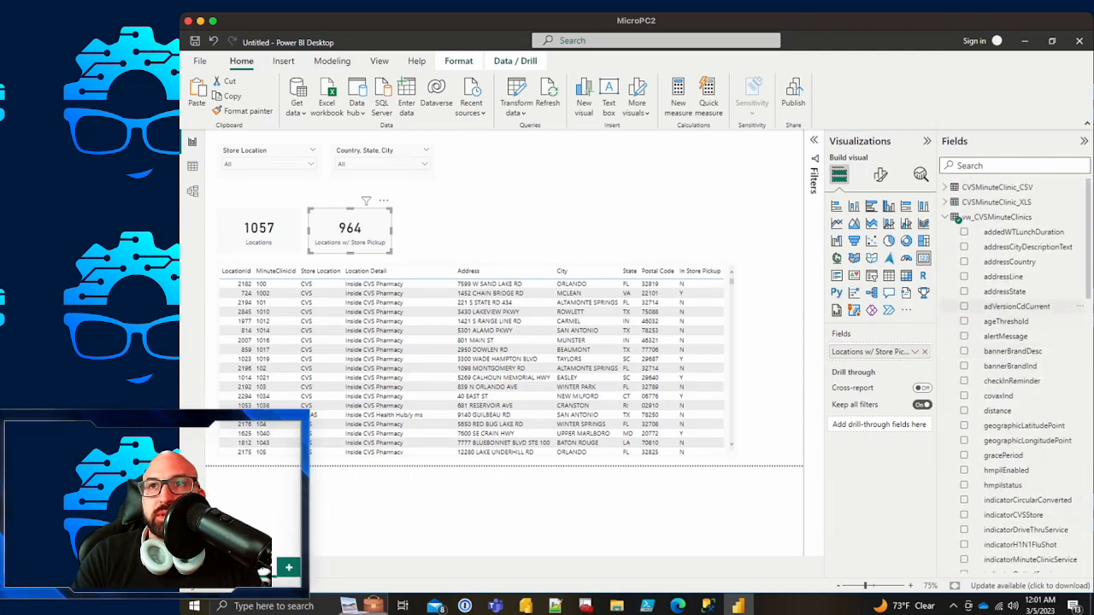
scroll(1021, 306, down, 5)
scroll(1025, 325, down, 8)
scroll(1026, 324, down, 3)
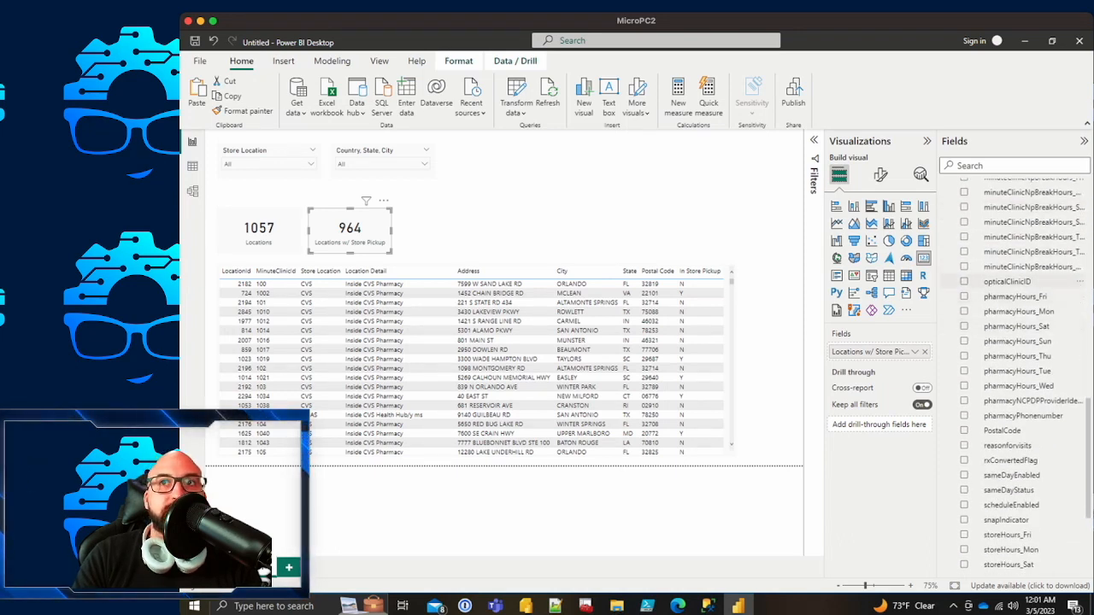
click(514, 224)
click(352, 231)
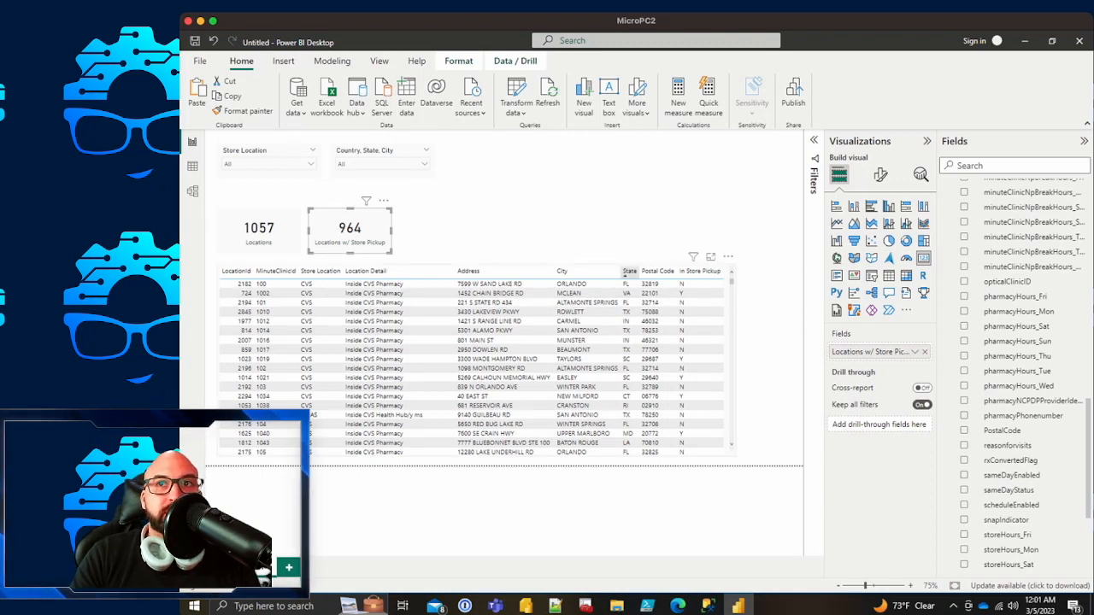
key(ctrl+v)
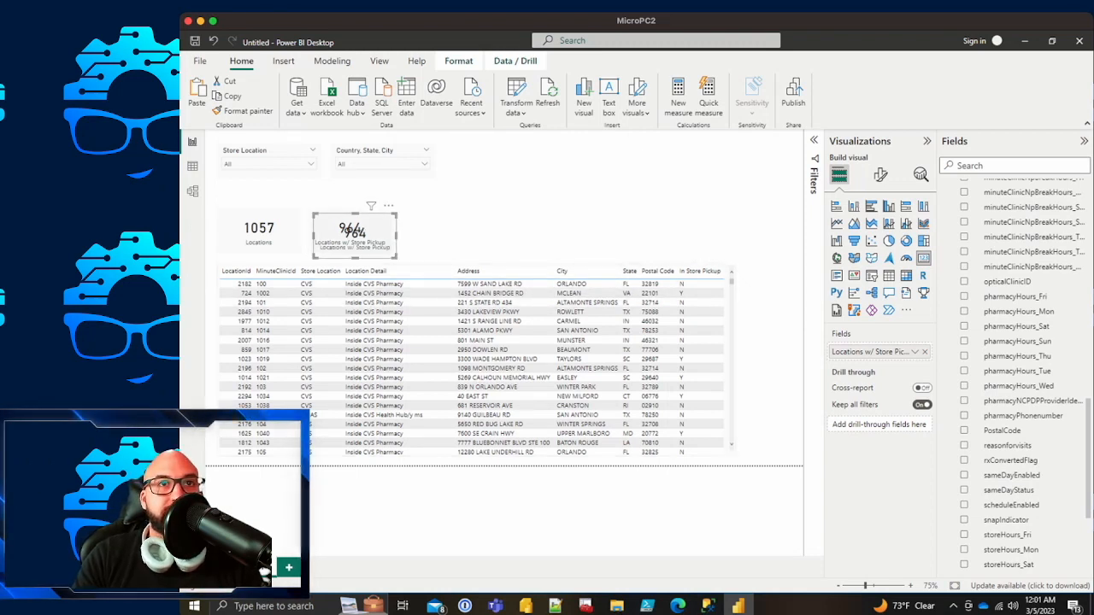
drag(438, 230, 439, 231)
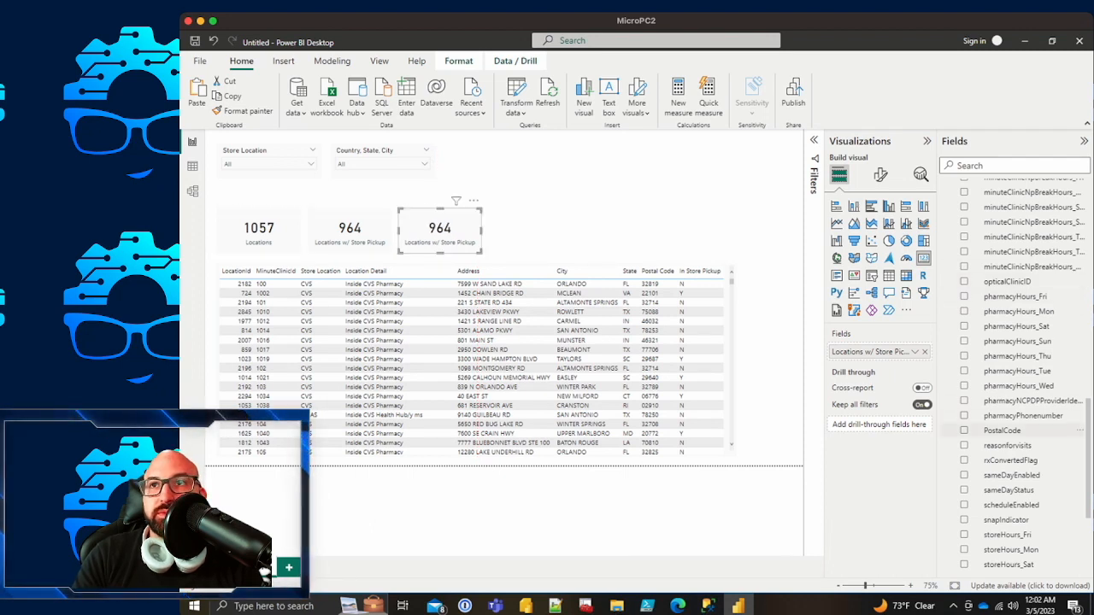
Step: Add opticalClinicID as a visual-level filter on the third card and look through its list of values
click(813, 140)
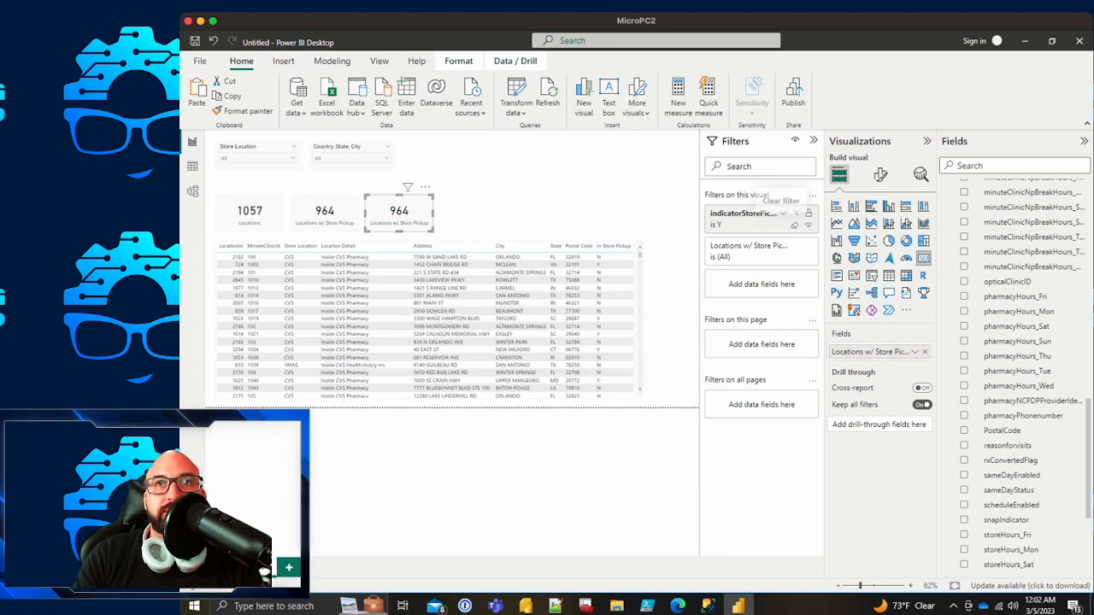
drag(1007, 281, 769, 286)
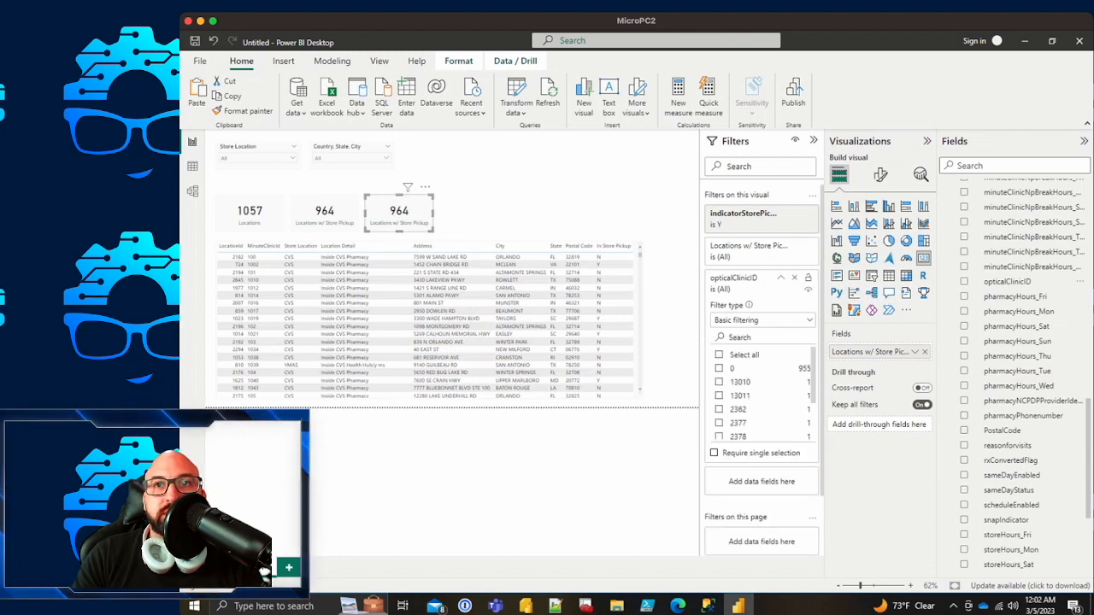
scroll(760, 393, down, 3)
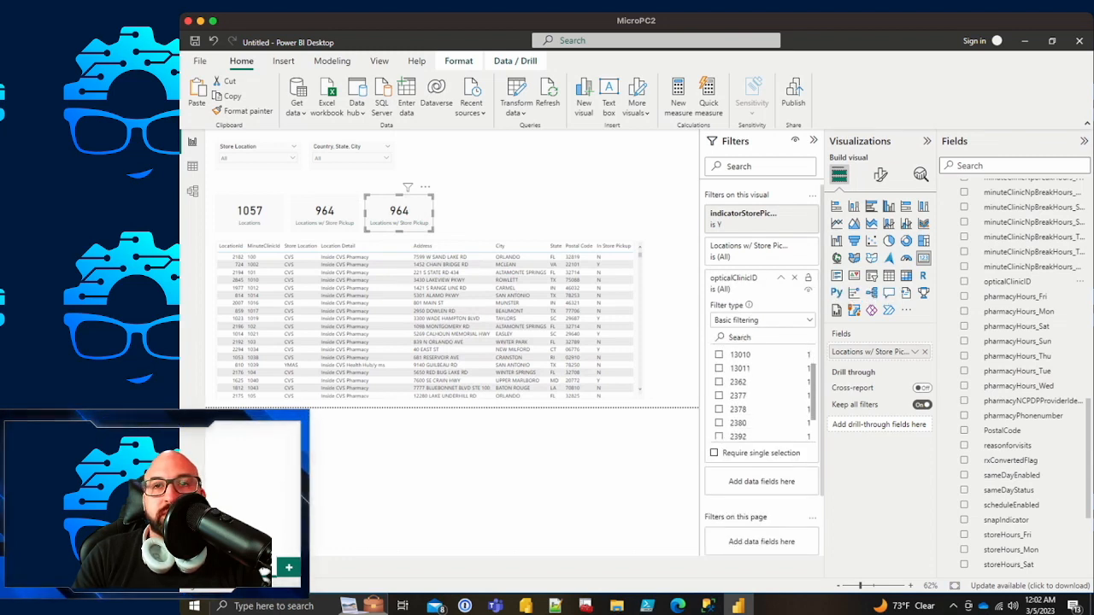
scroll(761, 393, up, 4)
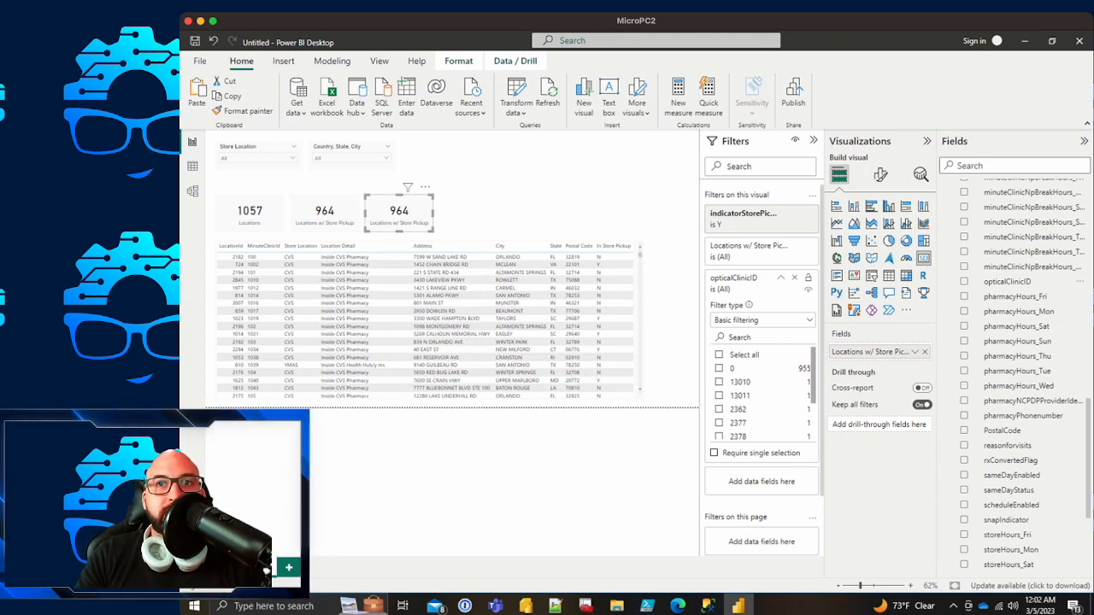
scroll(760, 393, down, 3)
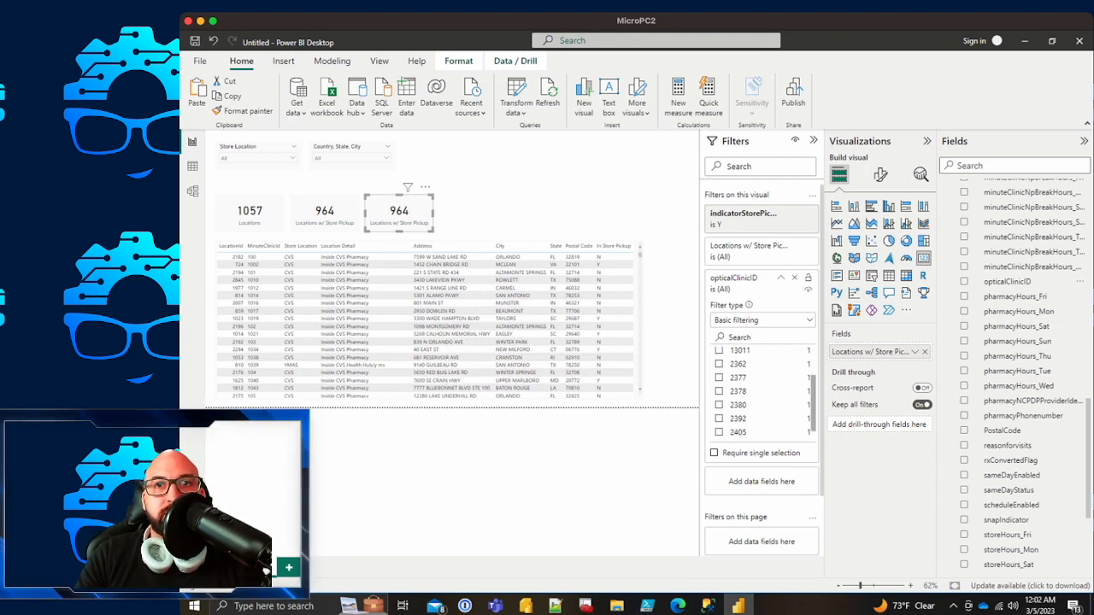
scroll(761, 393, up, 3)
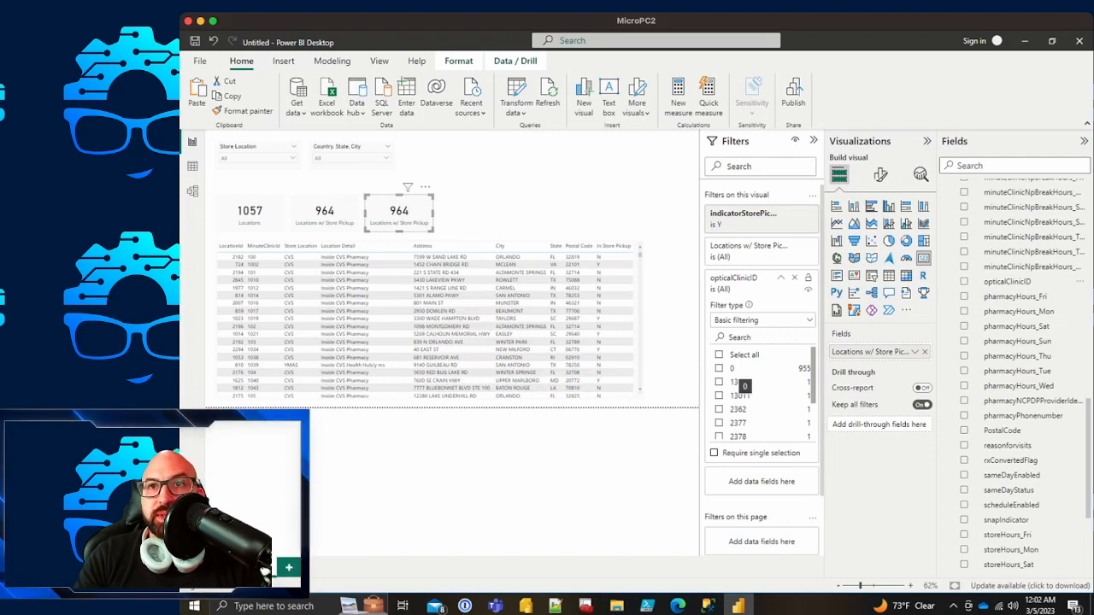
Step: Switch to SQL Server Management Studio, run the full SQLQuery2.sql script, inspect the opticalClinicID values, and return to Power BI
click(708, 605)
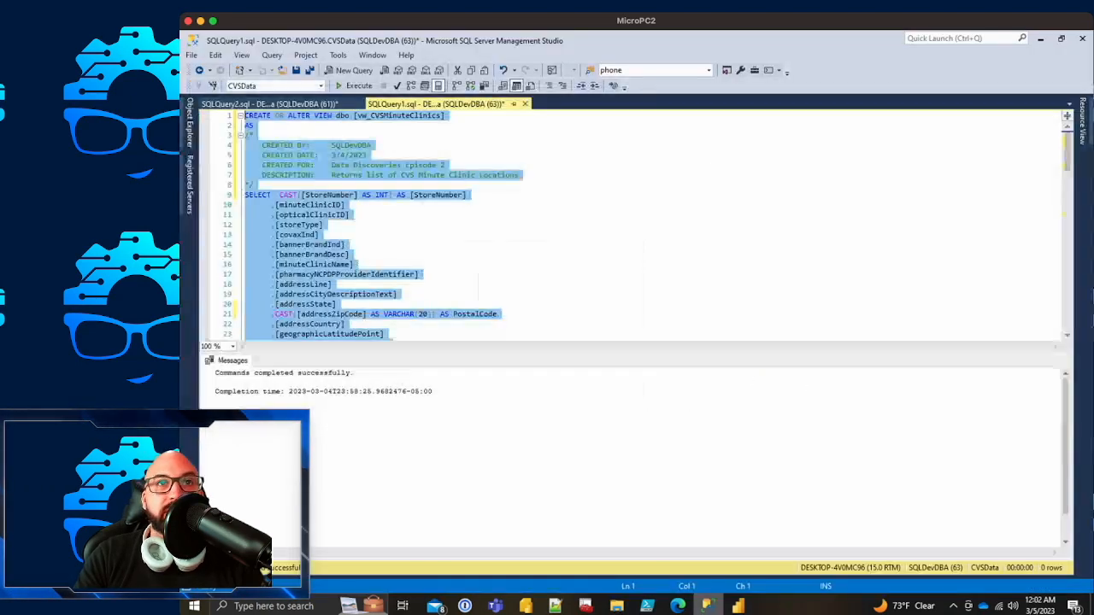
click(354, 264)
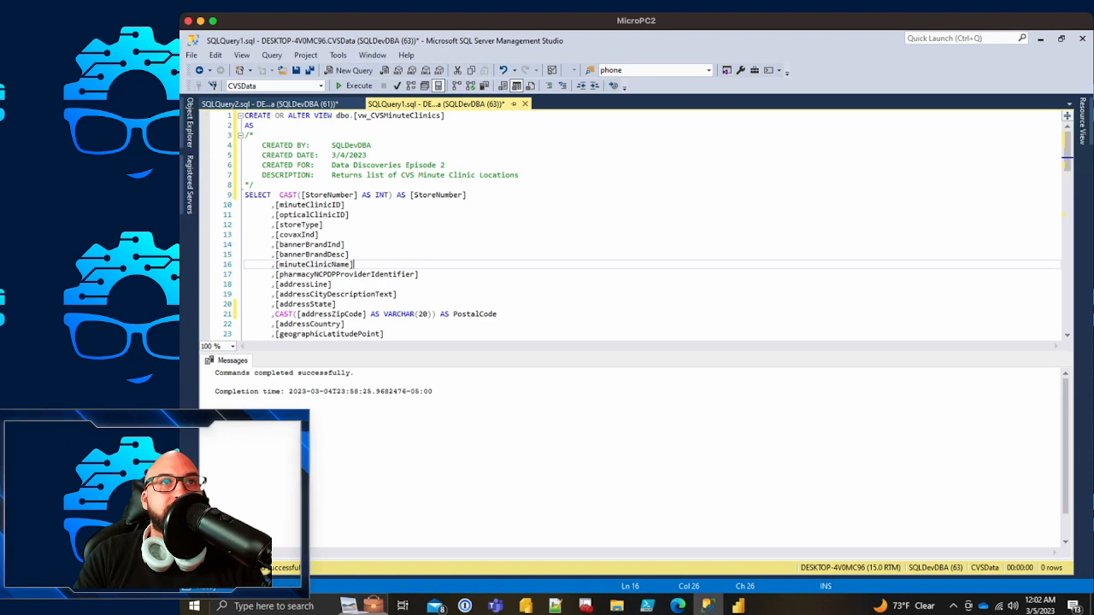
click(270, 103)
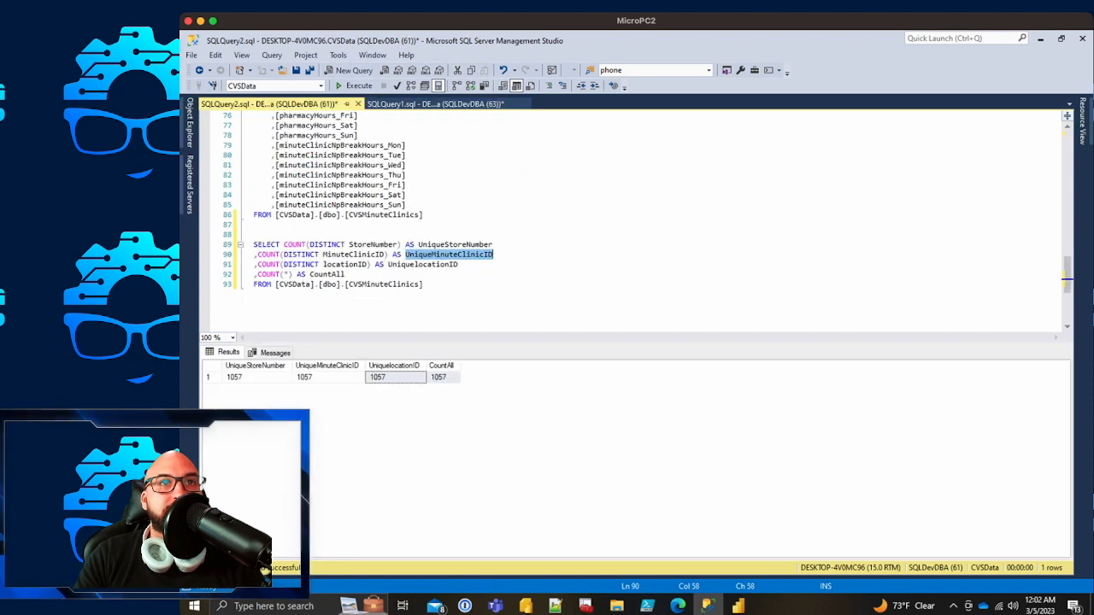
key(ctrl+a)
scroll(412, 235, up, 20)
drag(416, 116, 245, 115)
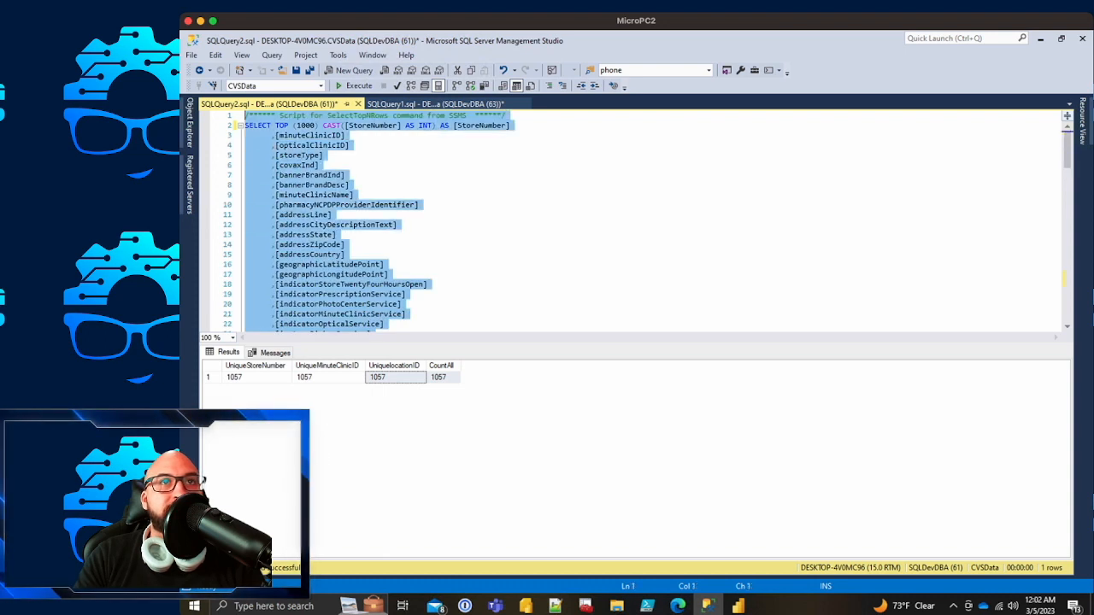
click(352, 86)
drag(346, 388, 346, 412)
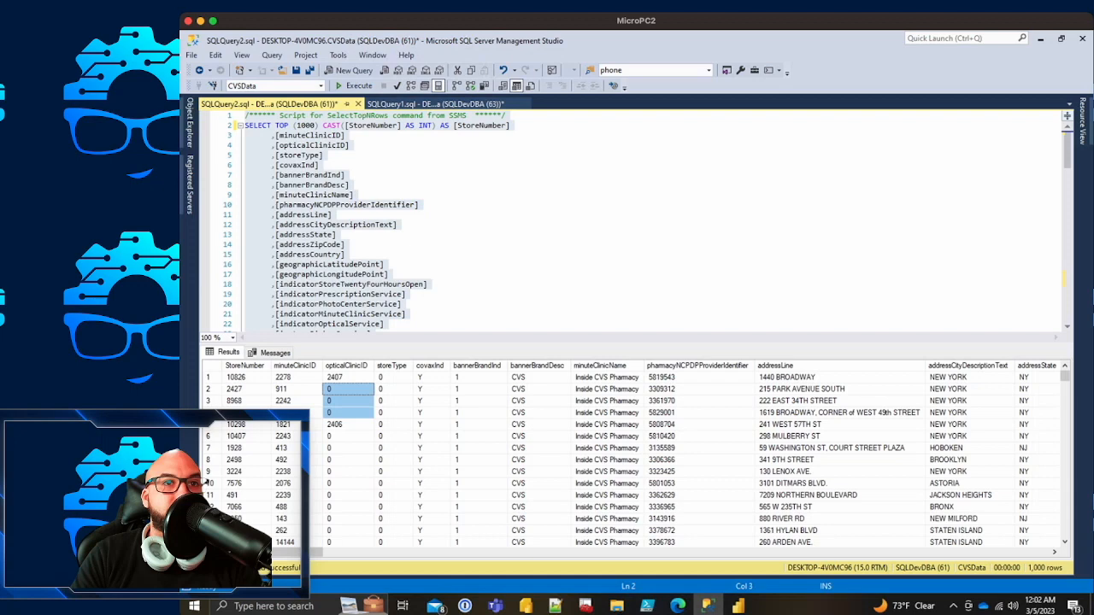
click(1039, 38)
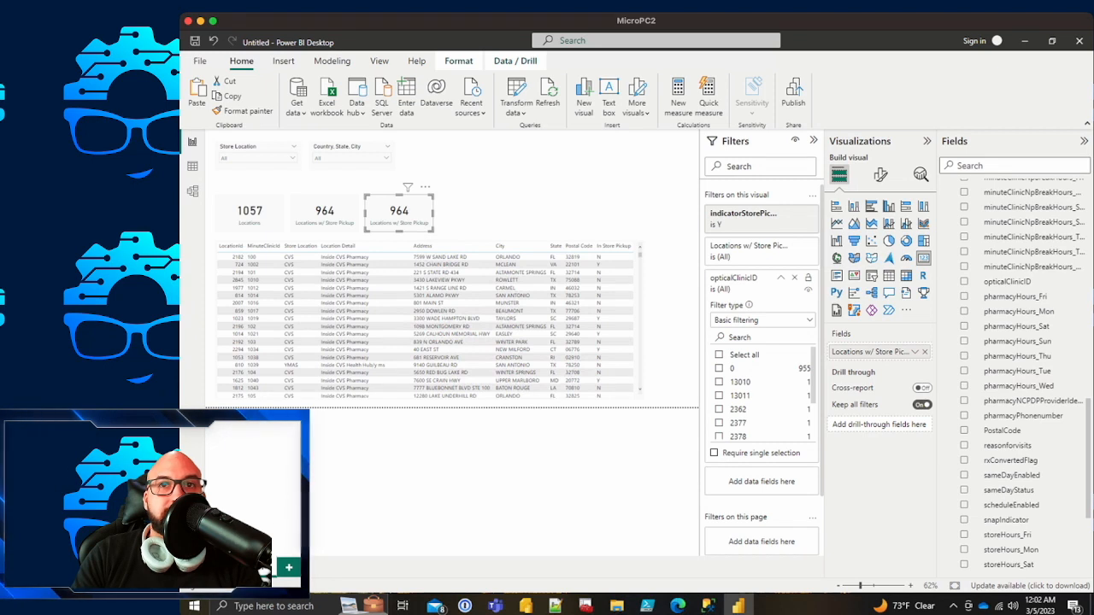
Step: Apply an advanced filter on opticalClinicID to the third card so that it counts only locations whose value is not 0
click(763, 320)
click(743, 337)
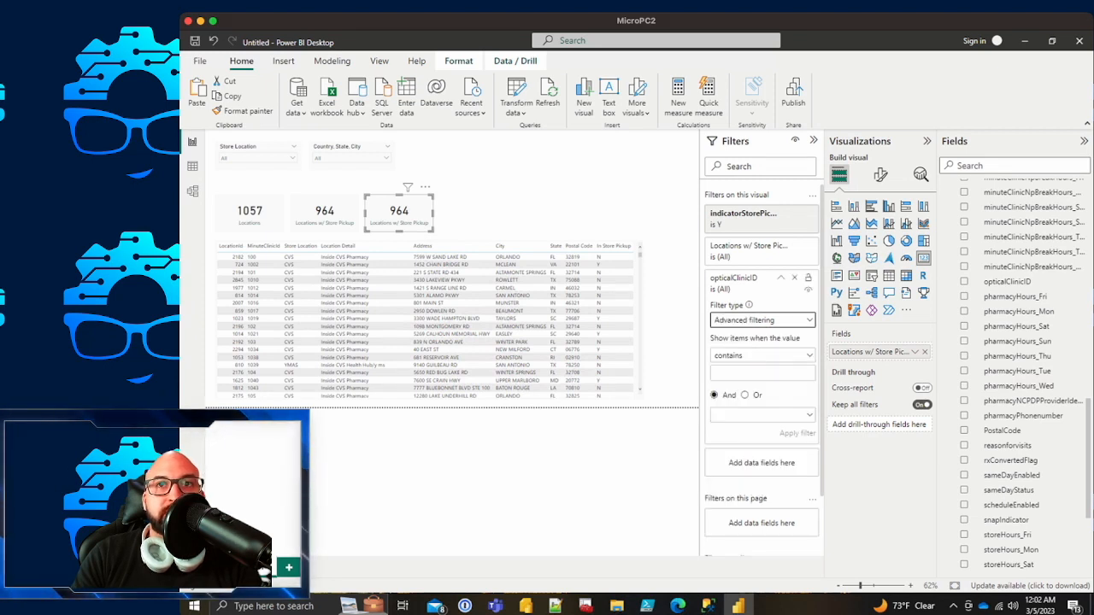
click(761, 354)
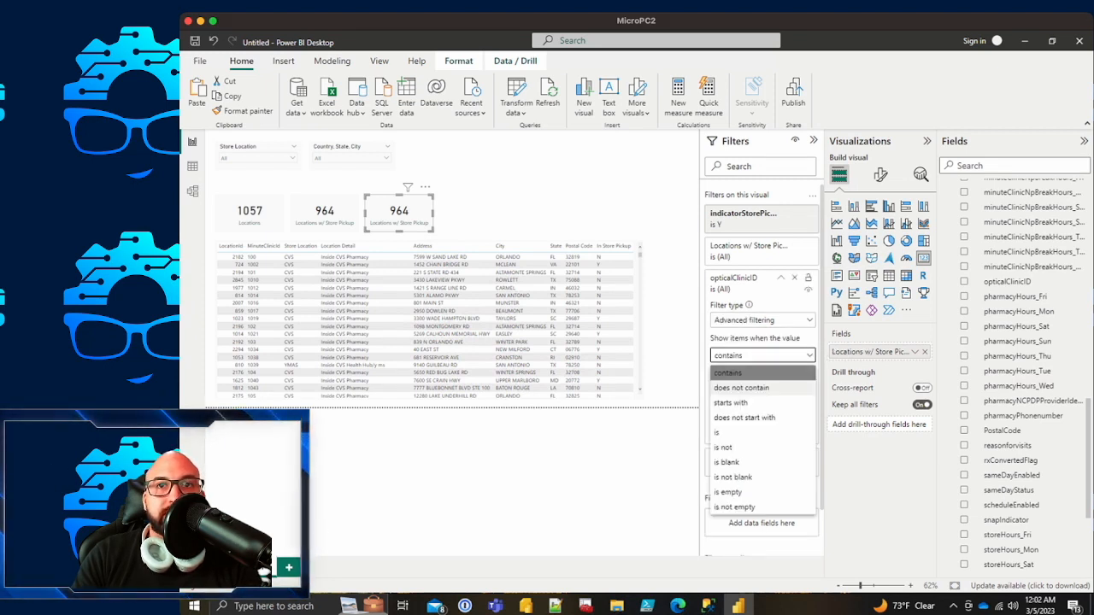
click(727, 447)
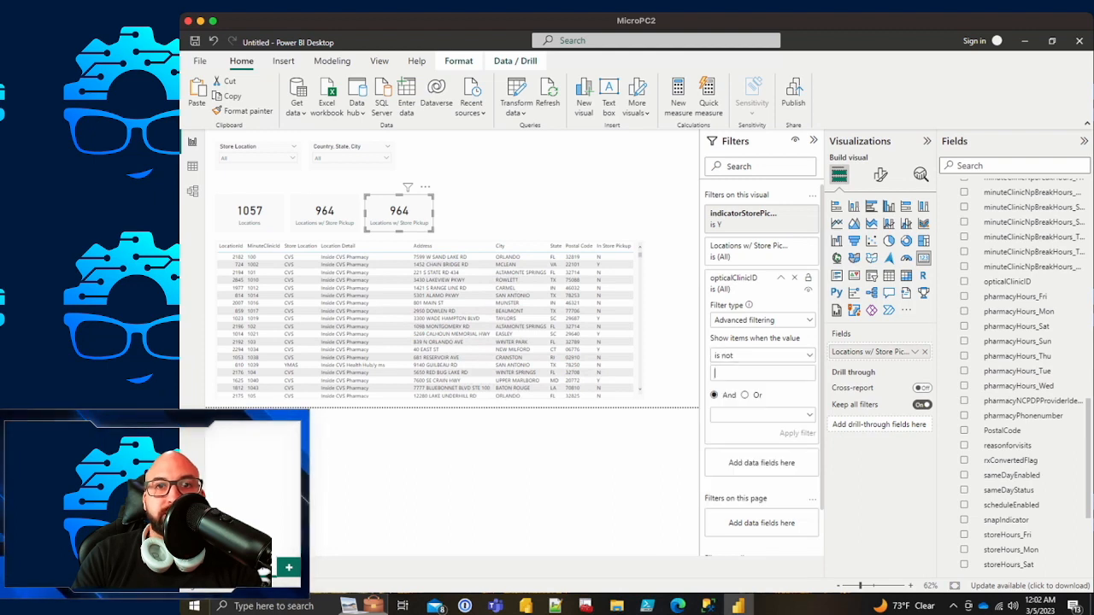
click(797, 433)
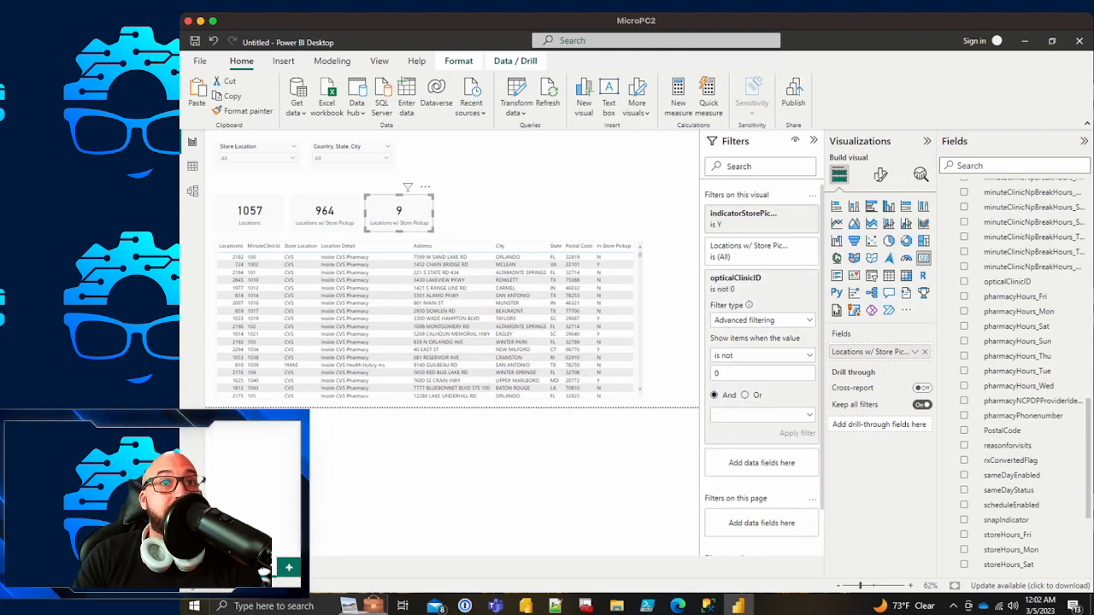
Step: Rename the third card's field to "Locations w/ Optical Clinic"
click(564, 475)
click(398, 211)
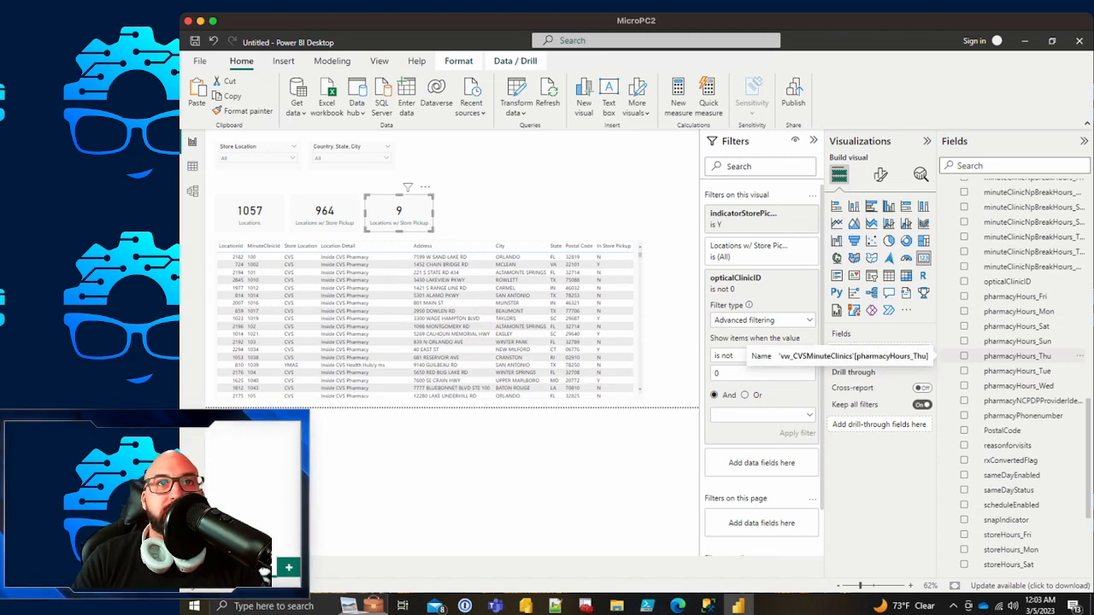
key(Return)
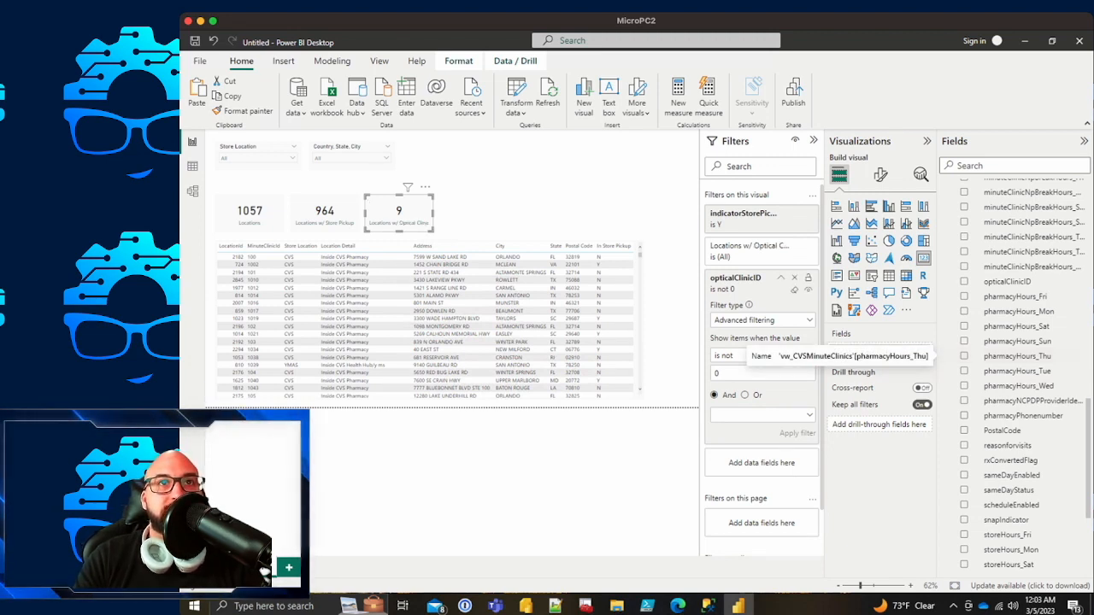
click(589, 201)
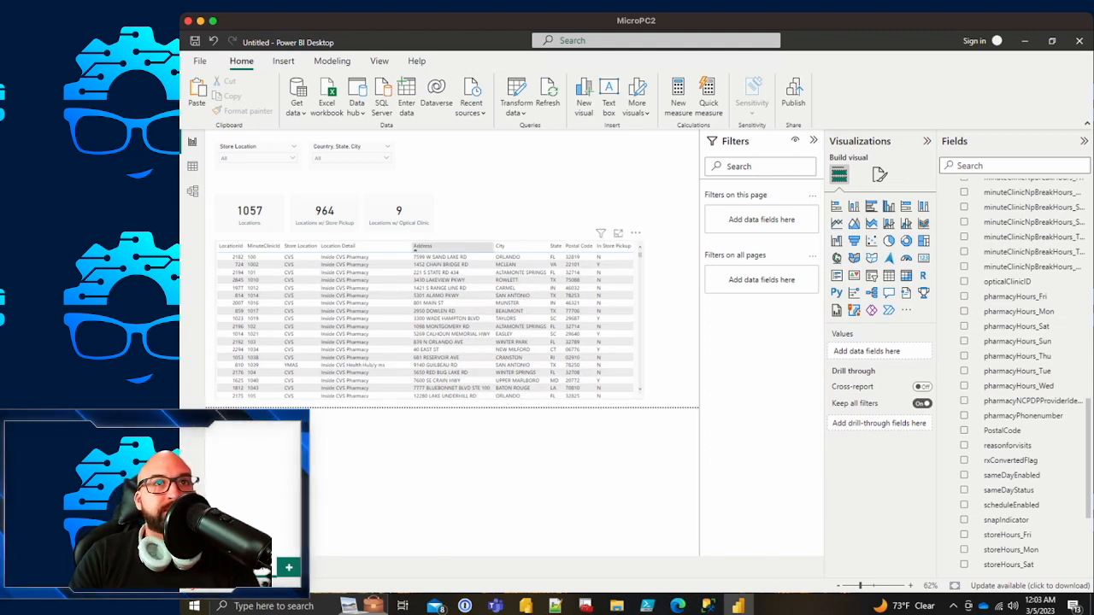
Step: Look through the rows of the address table and the values offered by the Store Location slicer
scroll(289, 357, down, 2)
scroll(289, 359, down, 10)
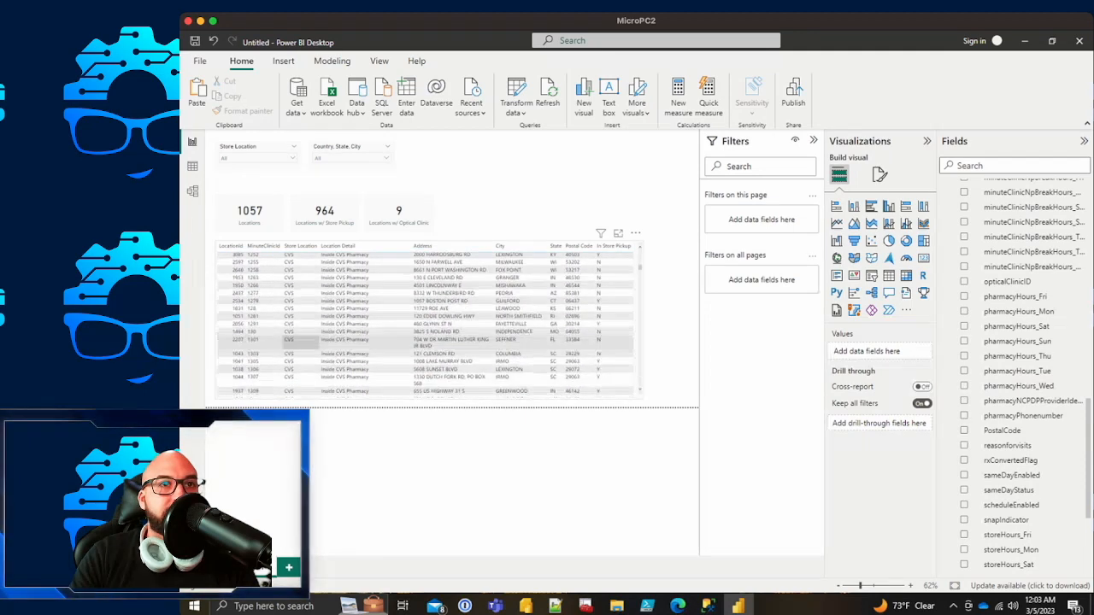
scroll(289, 340, down, 4)
scroll(289, 340, down, 12)
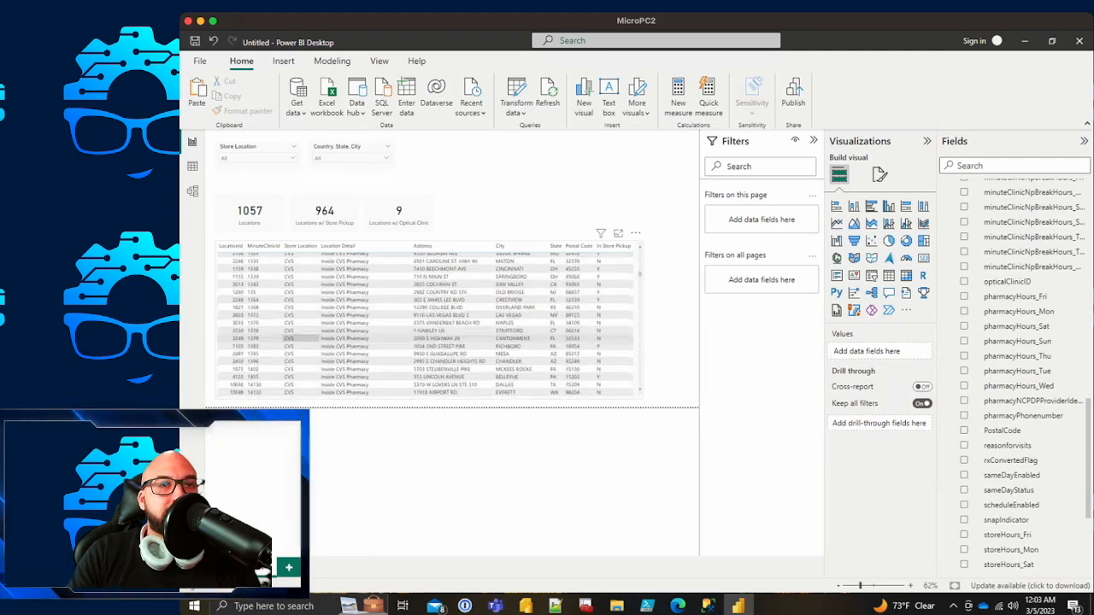
scroll(289, 340, down, 12)
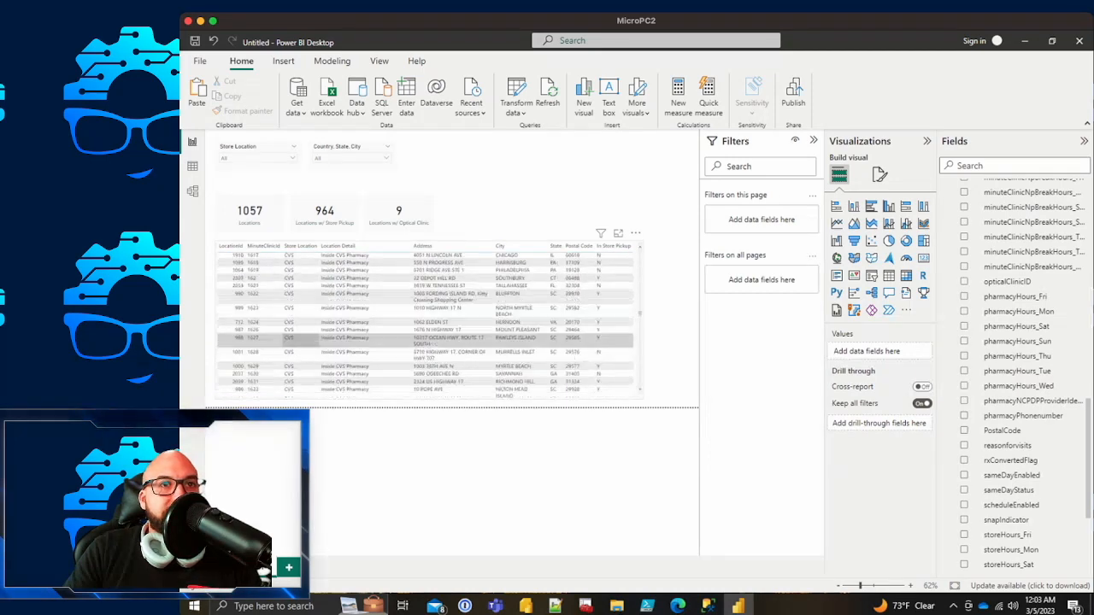
scroll(289, 340, down, 8)
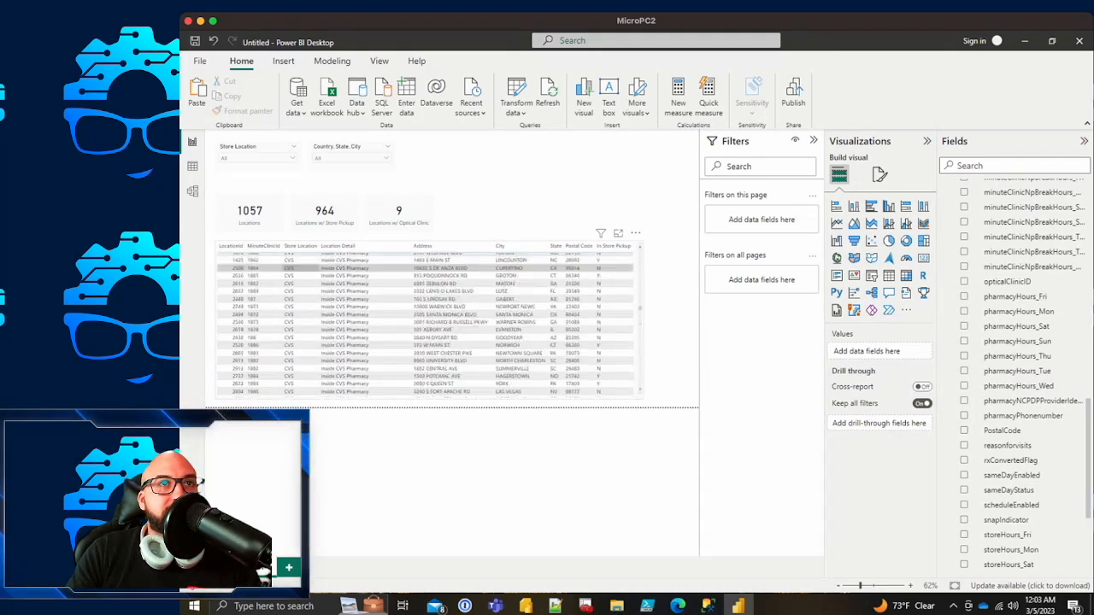
click(256, 158)
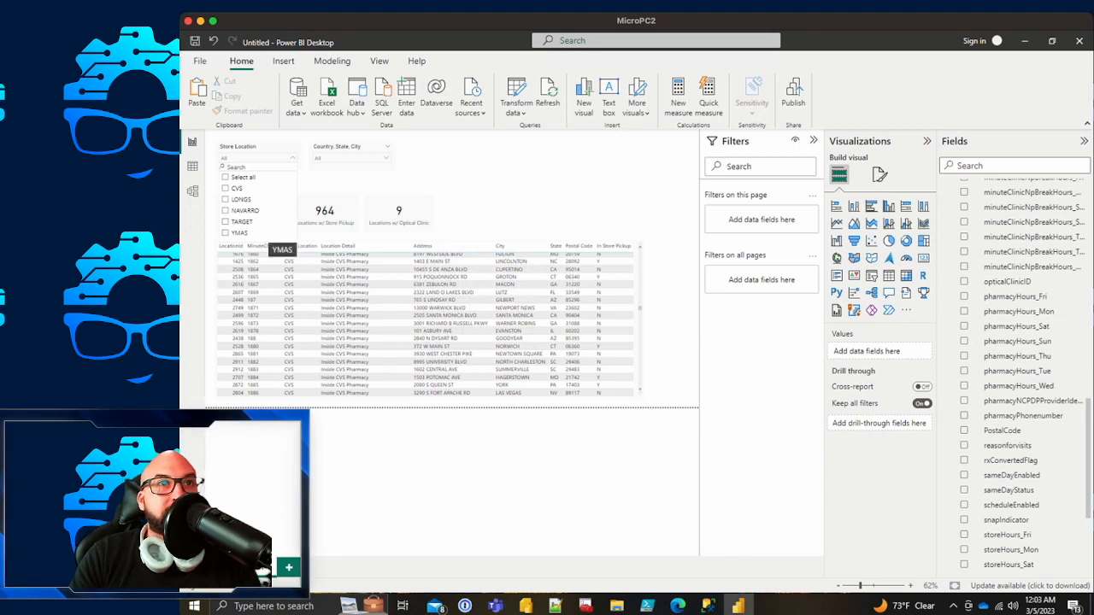
Step: Duplicate the "Locations w/ Optical Clinic" card and place the copy directly to the right of it
click(399, 213)
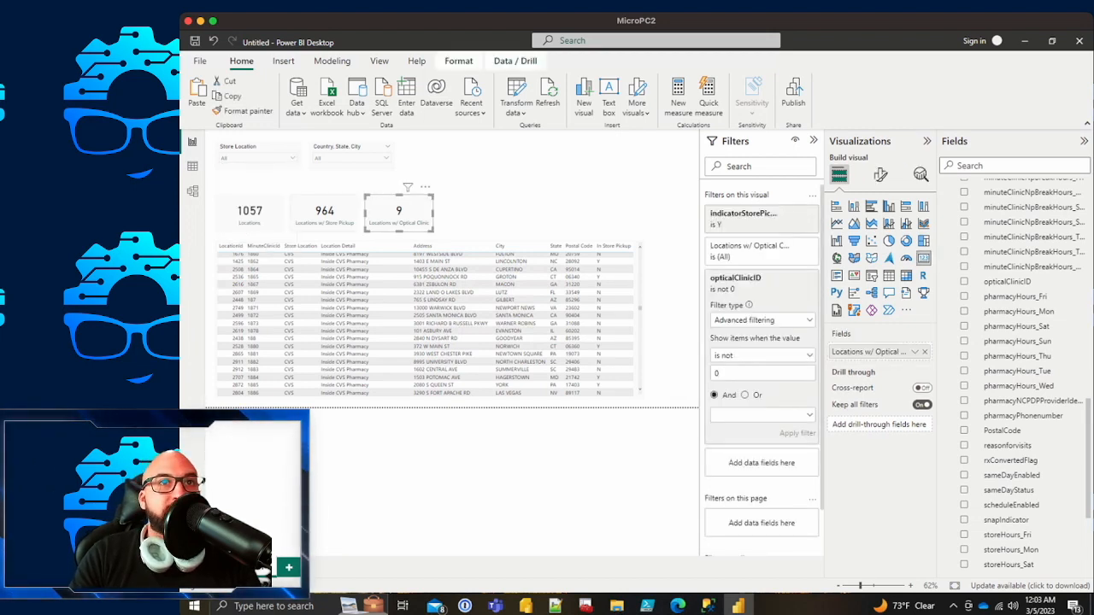
key(ctrl+c)
key(ctrl+v)
drag(478, 213, 473, 214)
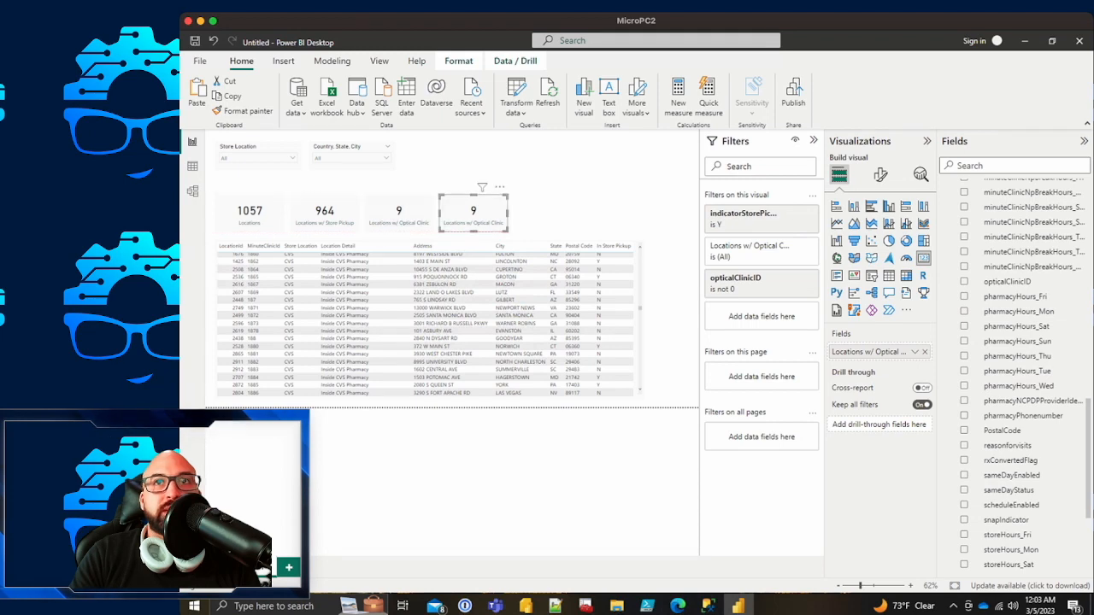
Step: Enlarge the report canvas to review the whole page, and restore the visual building and field lists
click(814, 140)
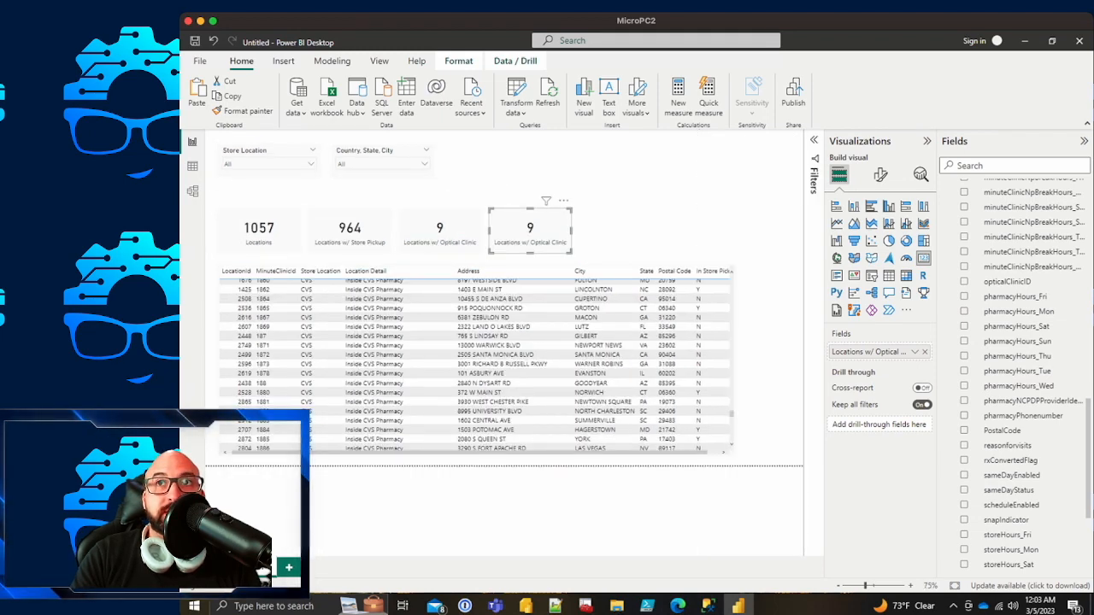
click(927, 141)
click(1083, 141)
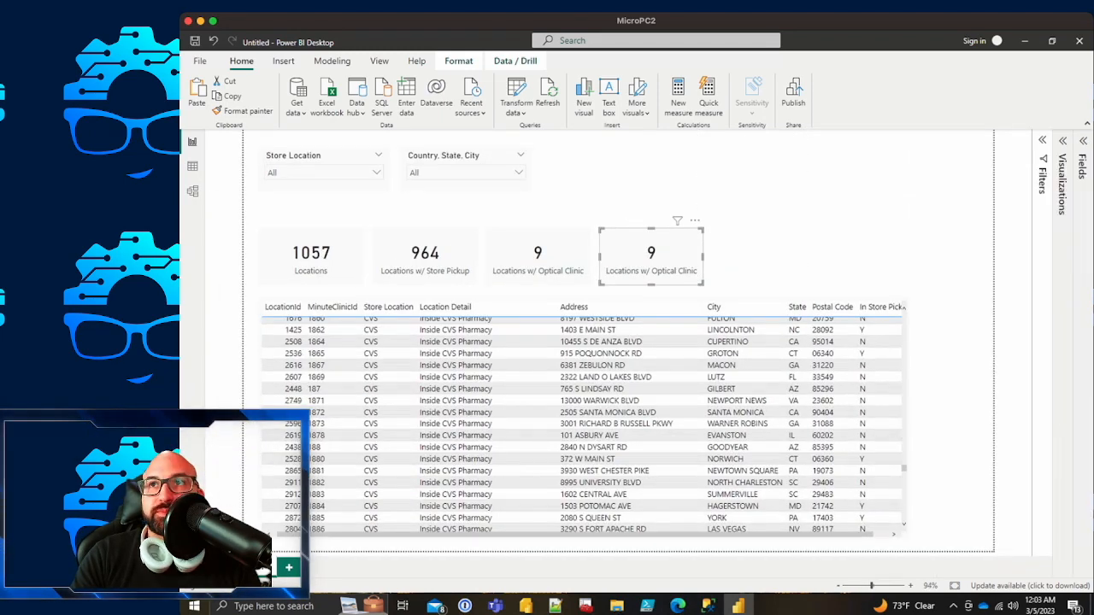
click(1062, 141)
click(1083, 141)
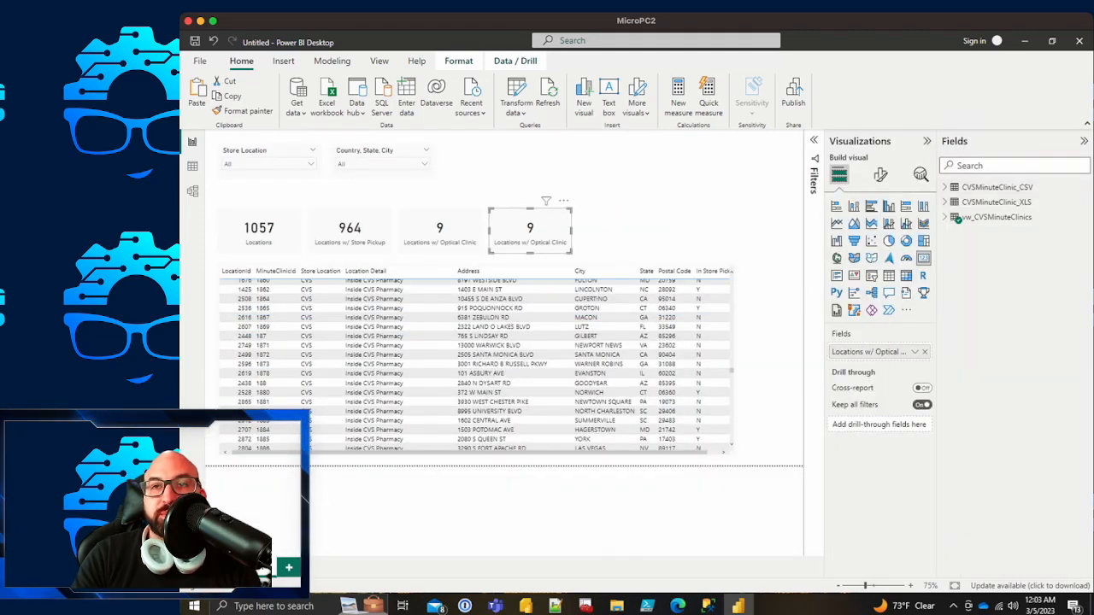
Step: Check which source field feeds the address table's Store Location column and search the fields for "banner"
double_click(867, 352)
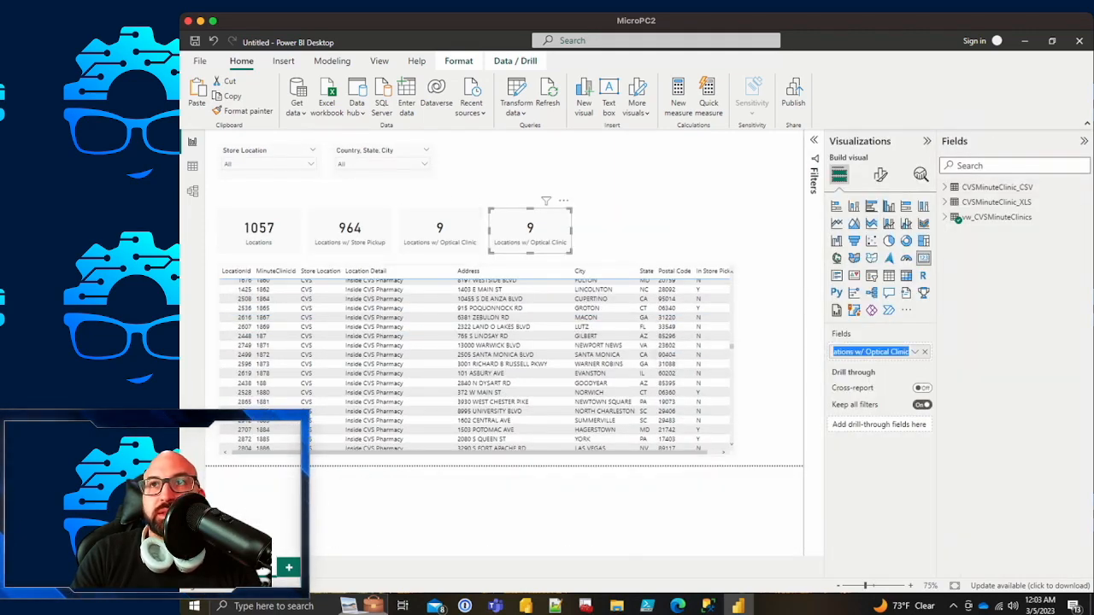
click(957, 218)
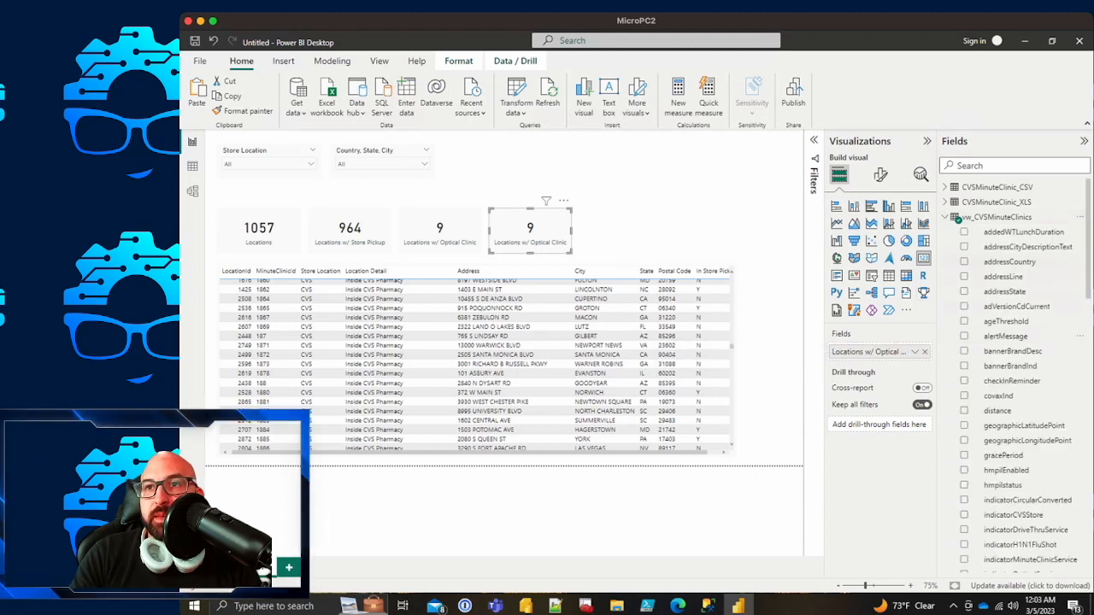
scroll(1060, 336, down, 10)
scroll(492, 361, down, 2)
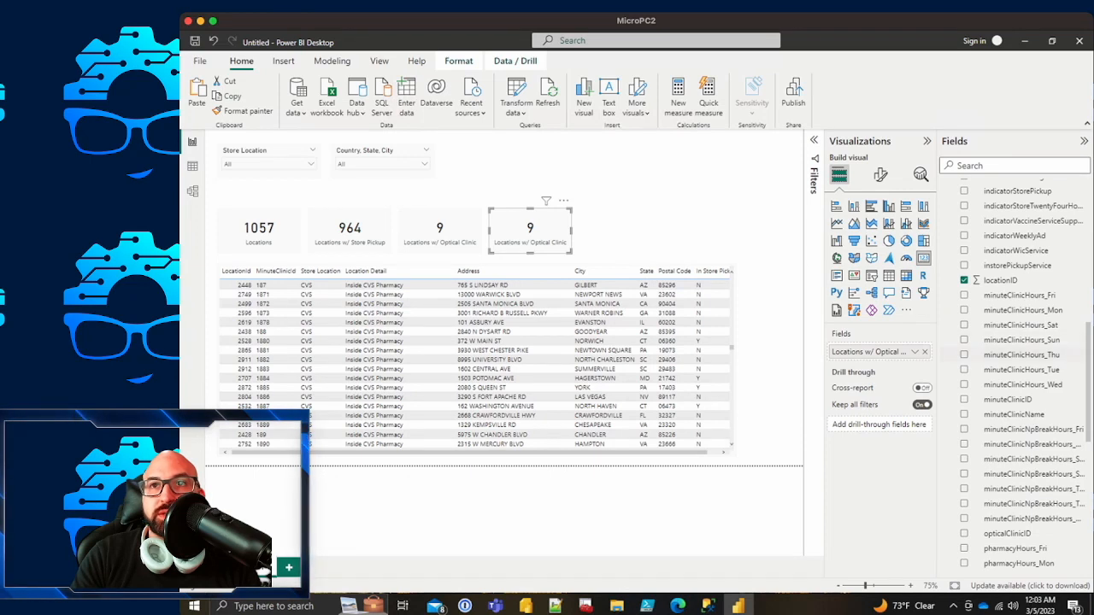
click(731, 348)
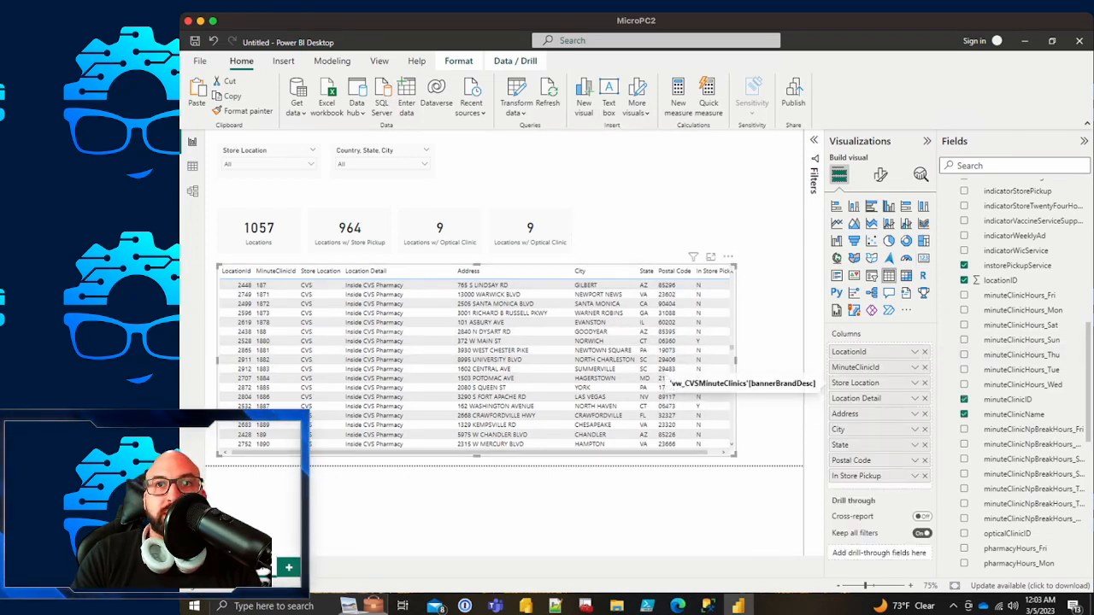
click(957, 166)
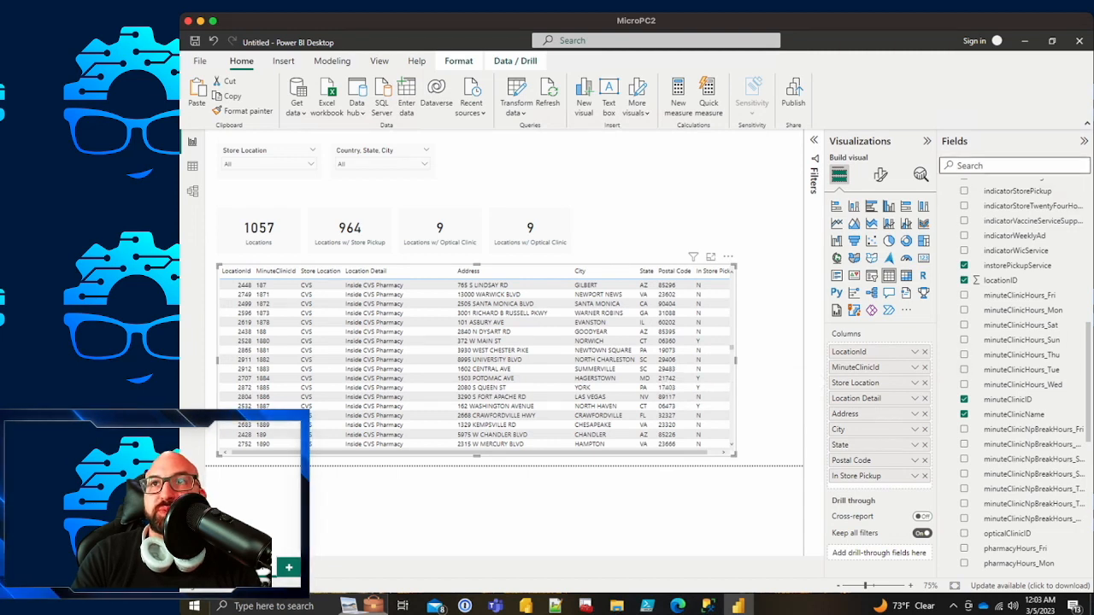
text(banner)
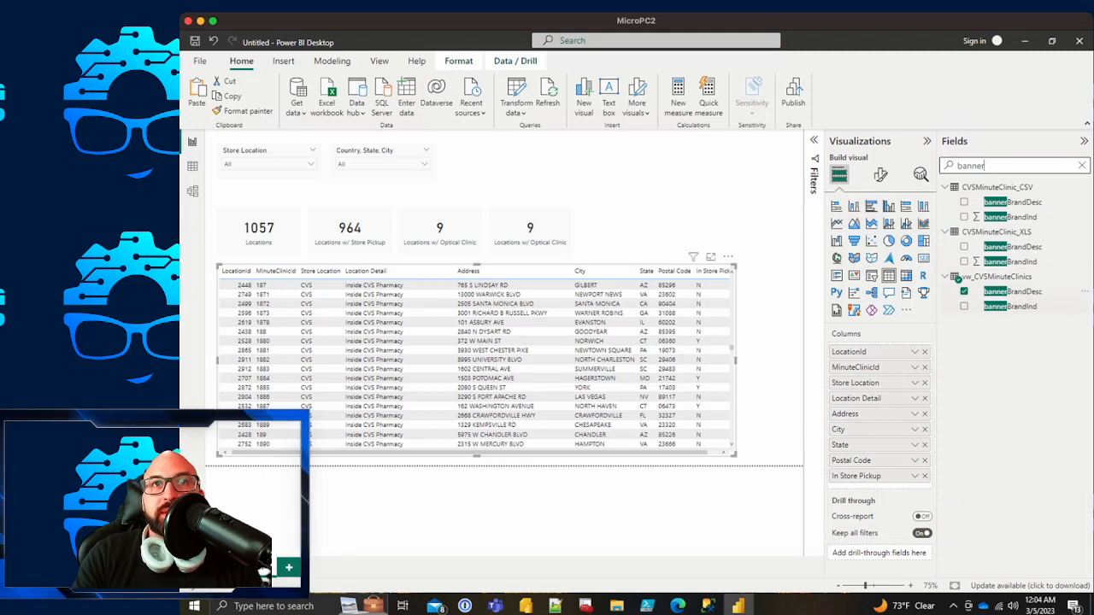
Step: Add bannerBrandDesc from vw_CVSMinuteClinics as a visual-level filter on the fourth card and remove its indicatorStorePickup filter
click(530, 229)
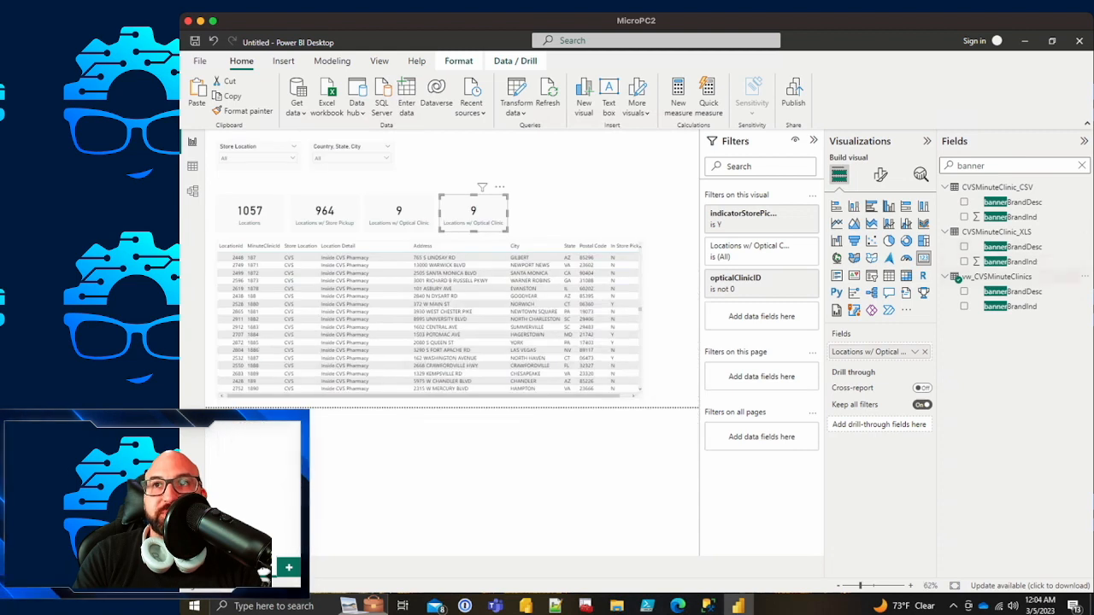
drag(1013, 292, 762, 314)
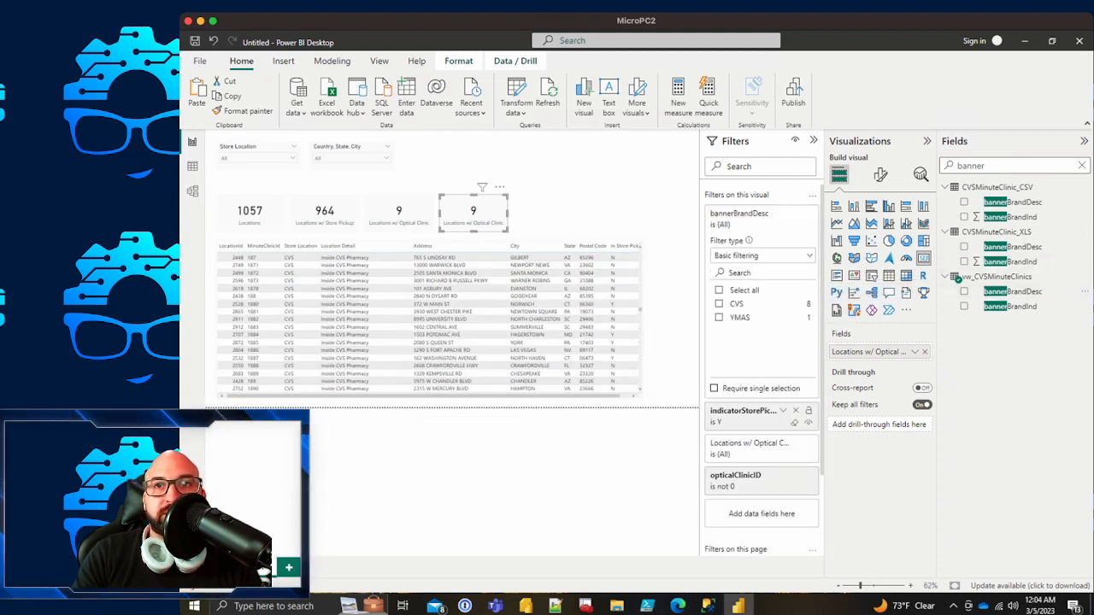
click(794, 410)
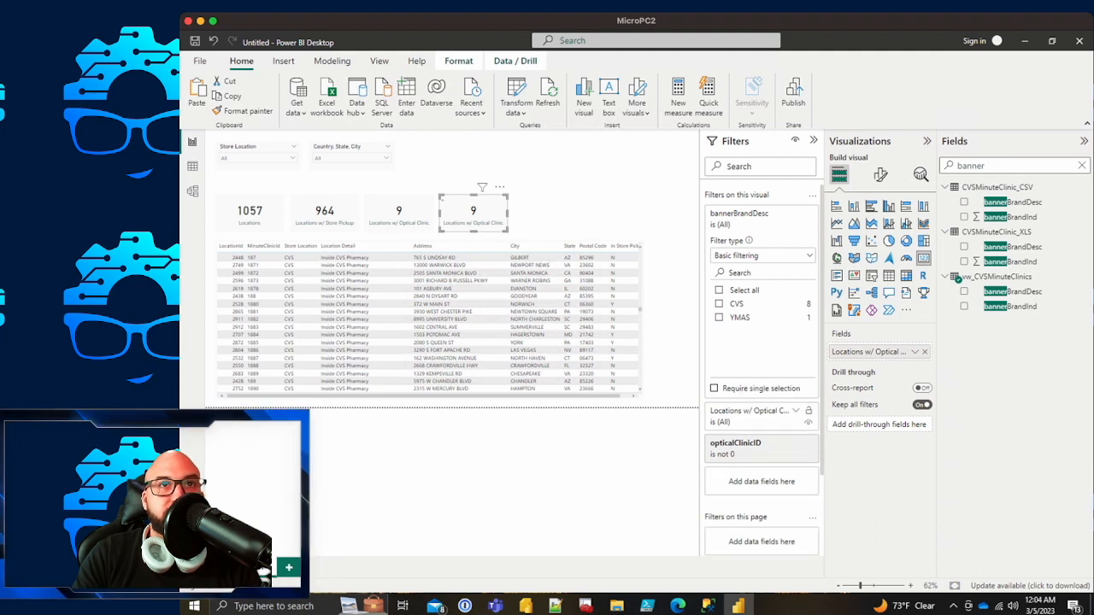
Step: Remove the indicatorStorePickup filter from the third card, Locations w/ Optical Clinic
click(399, 212)
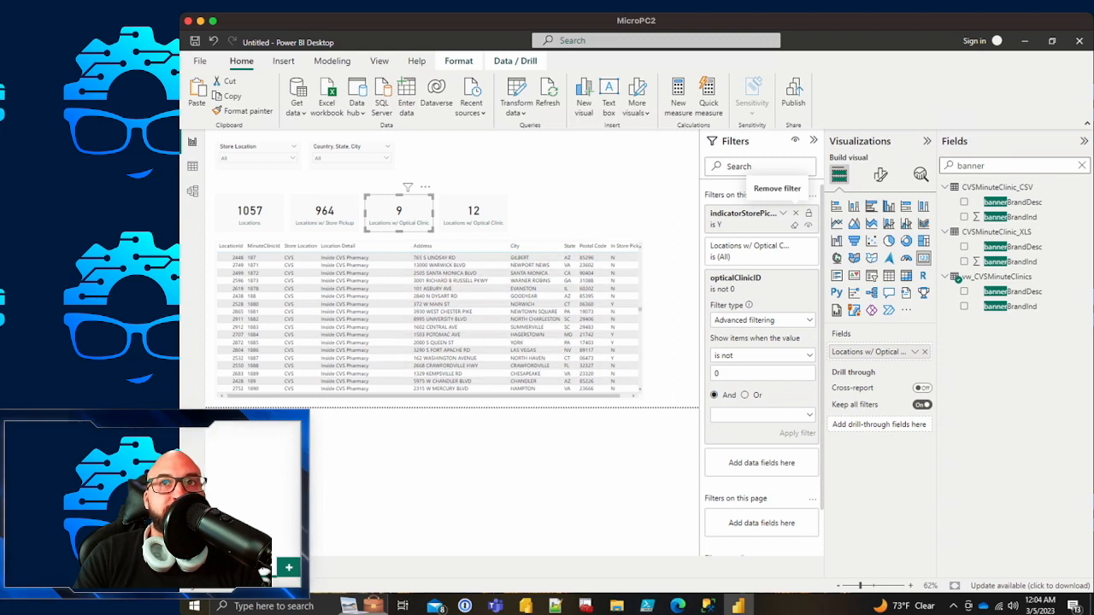
click(794, 214)
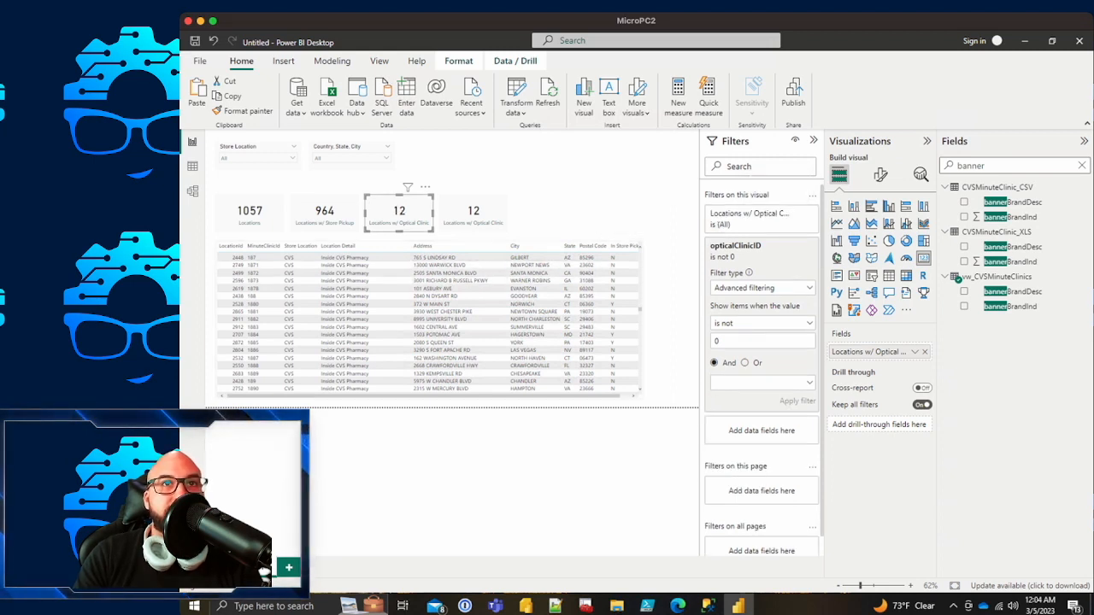
Step: On the fourth card, remove the opticalClinicID filter and filter bannerBrandDesc to TARGET
click(473, 212)
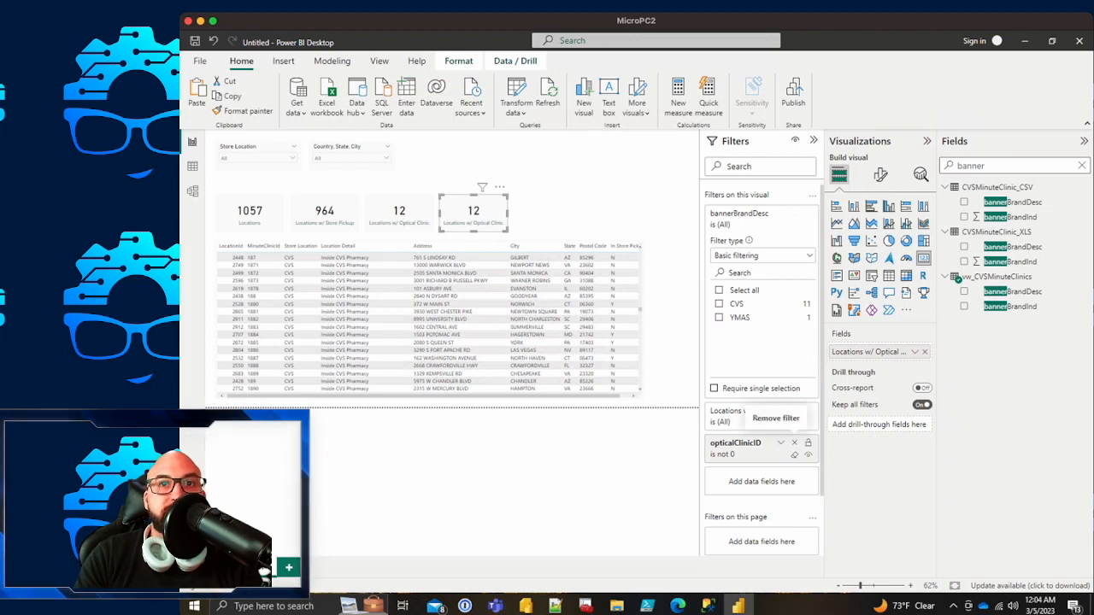
click(793, 443)
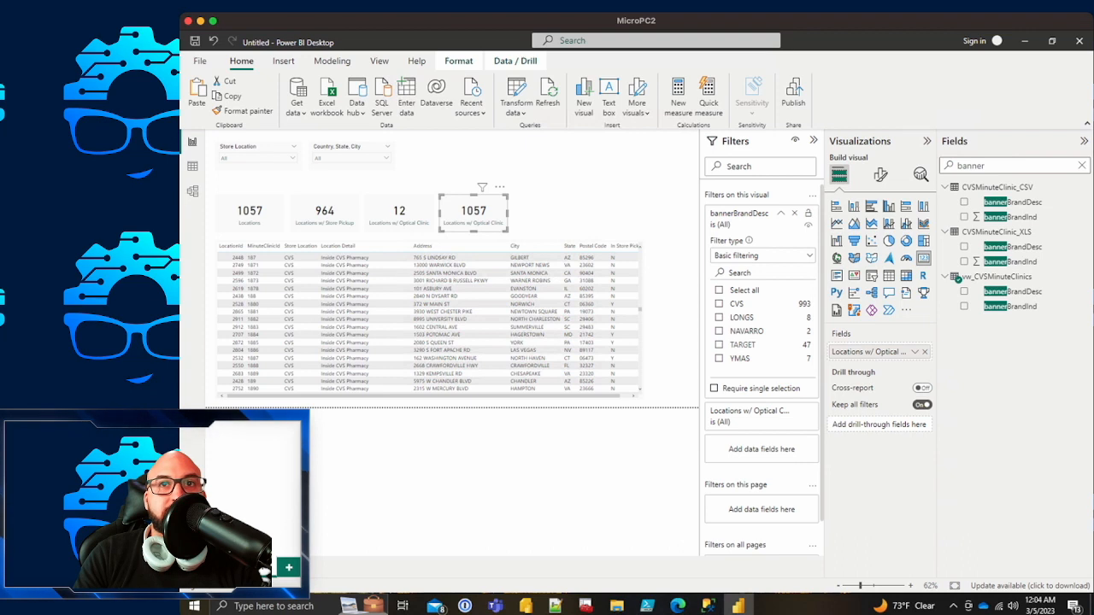
click(741, 344)
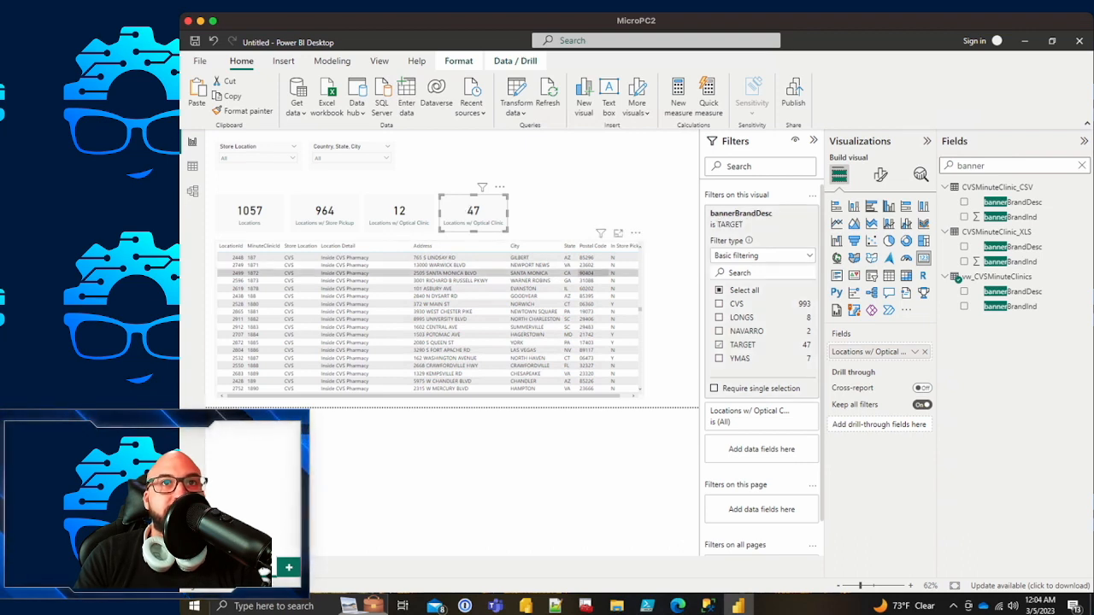
key(Escape)
click(473, 214)
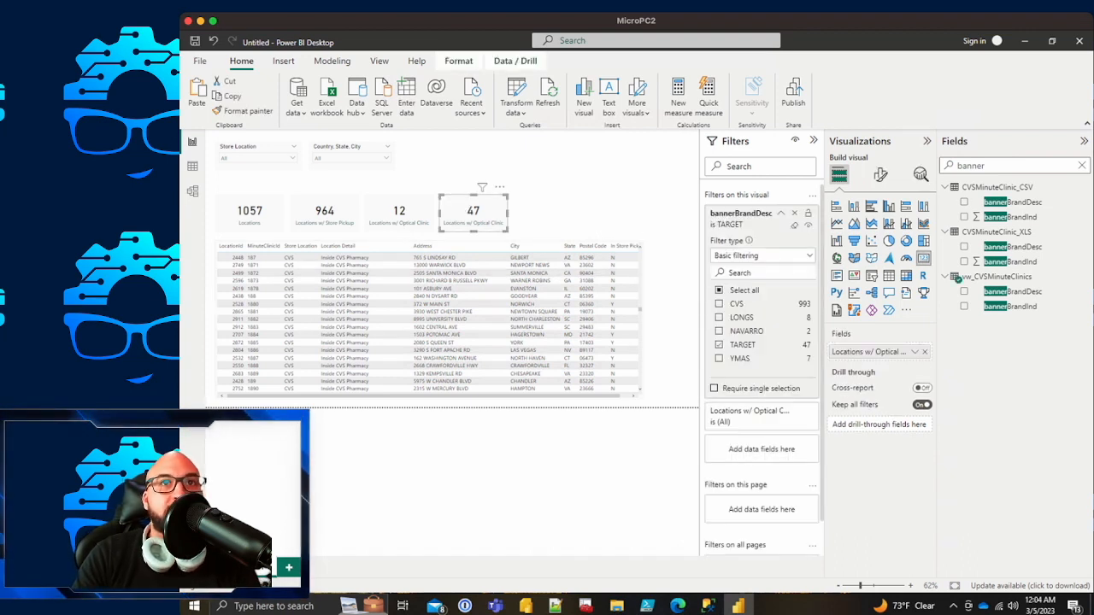
Step: Rename the fourth card's field as "Locations @ Target"
double_click(869, 352)
text(Lo)
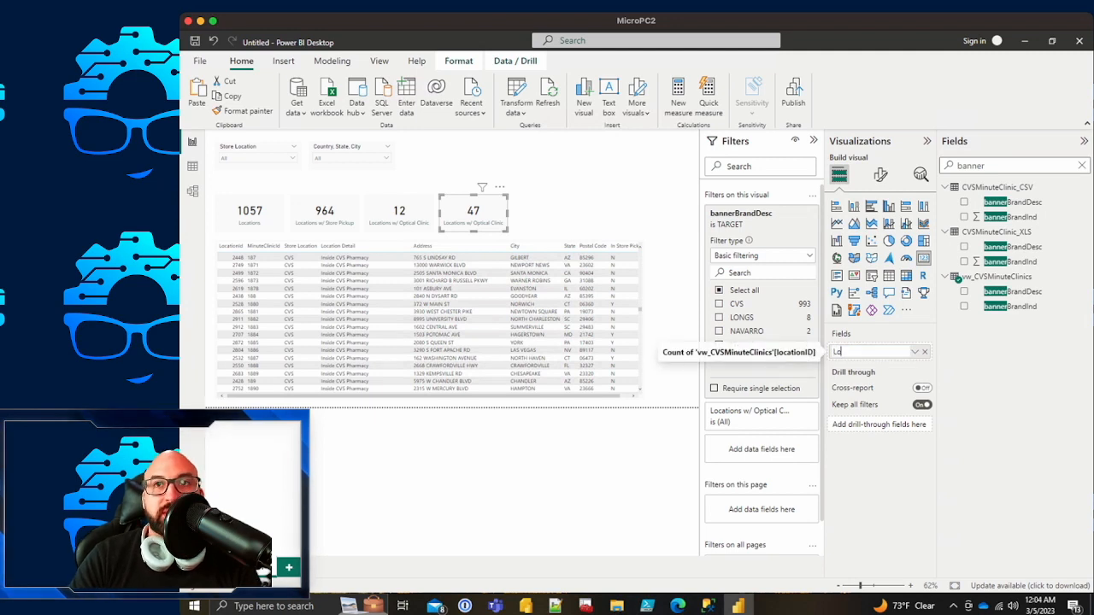
text(cations @)
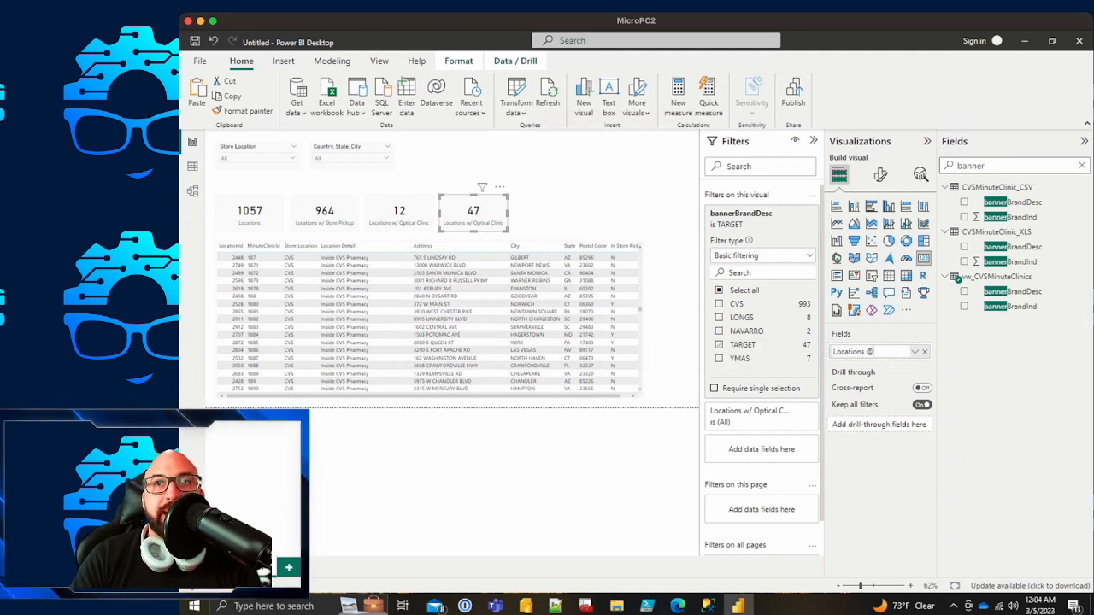
text( Targe)
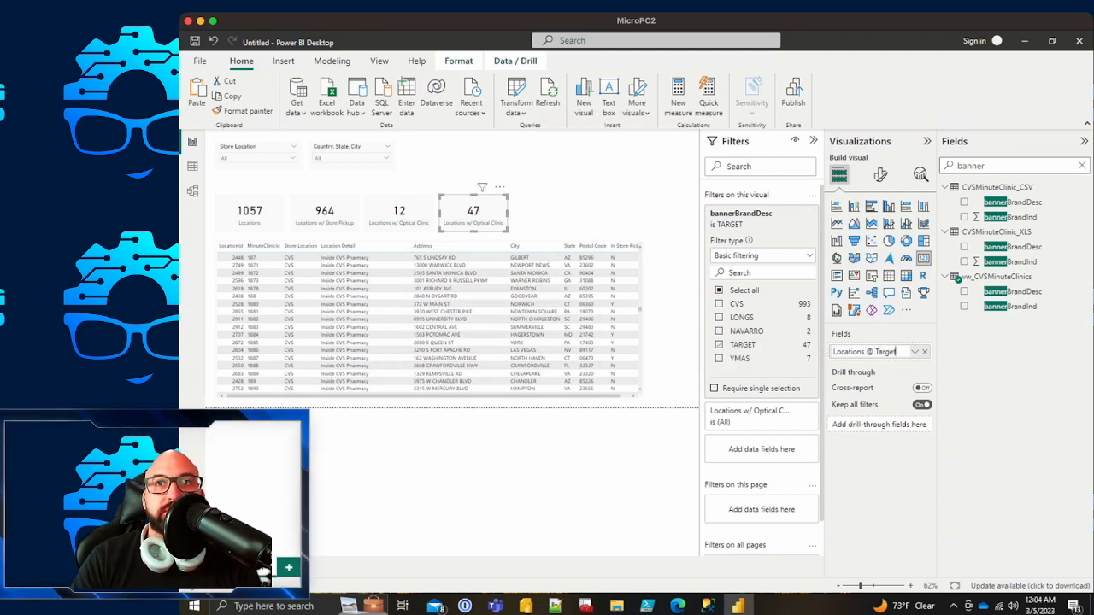
text(t)
key(Return)
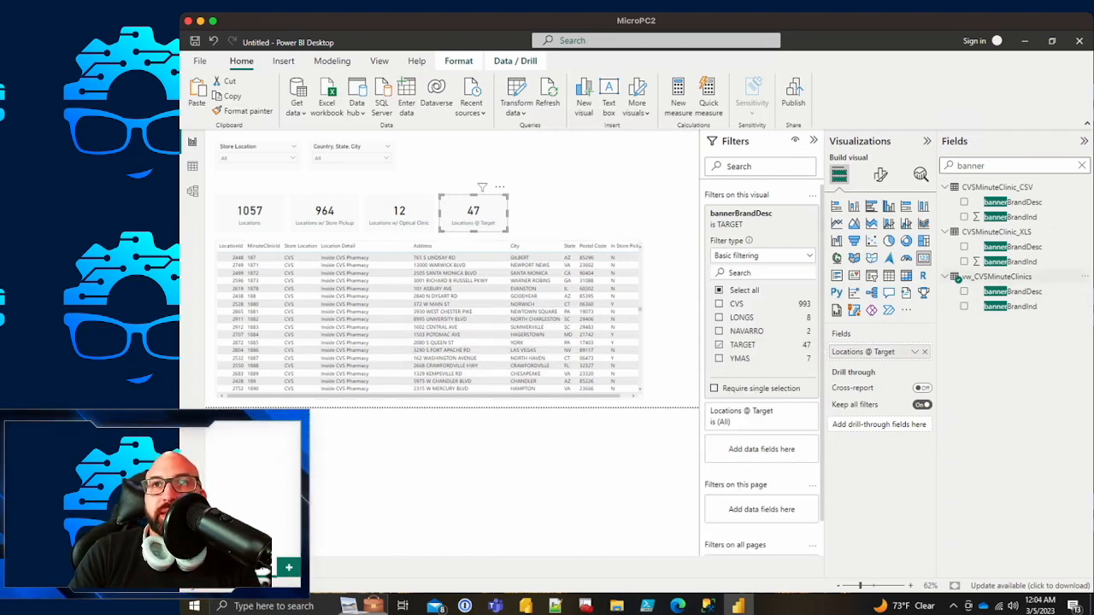
Step: Paste a copy of the Locations @ Target card and align it in the card row beside the original
key(ctrl+v)
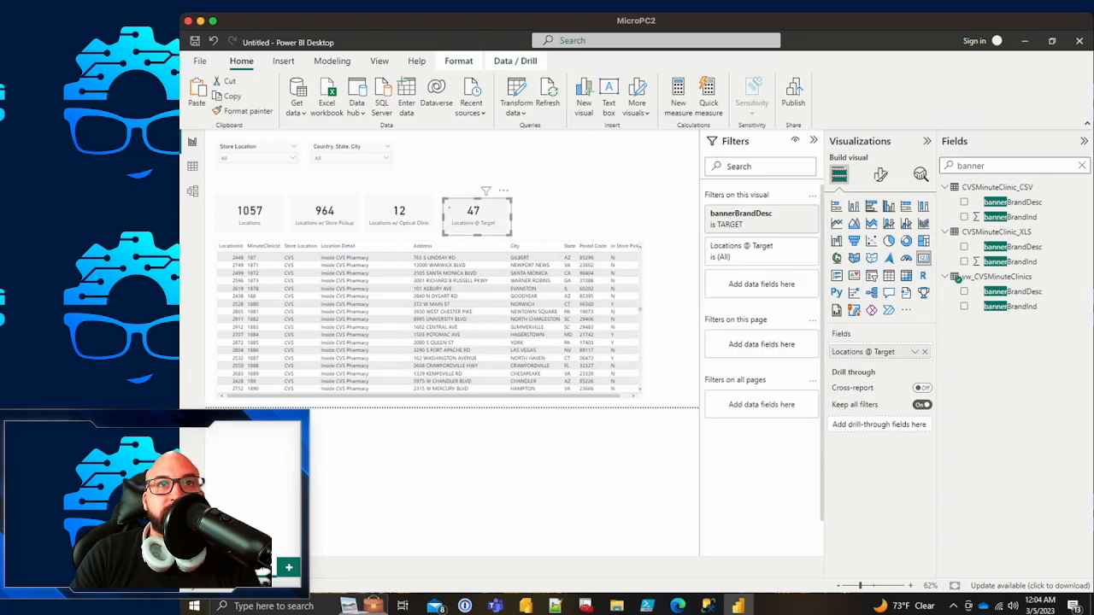
key(Up)
key(Up)
key(Up)
key(Up)
key(Up)
key(Left)
key(Left)
key(Left)
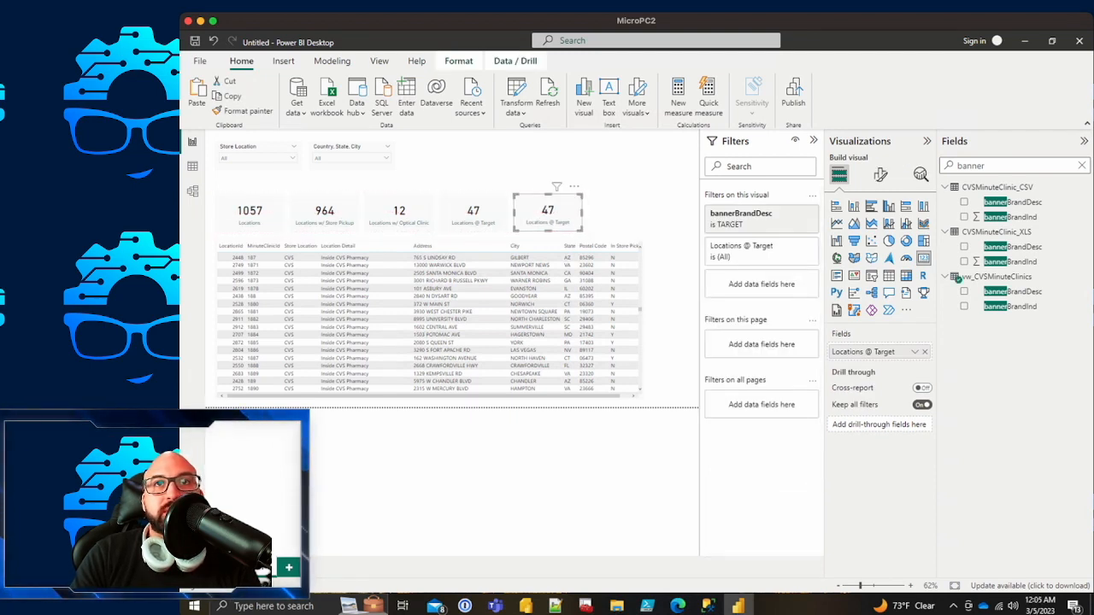
Step: Paste another Locations @ Target card and place it as the sixth card at the end of the row
key(ctrl+v)
key(Right)
key(Right)
key(Right)
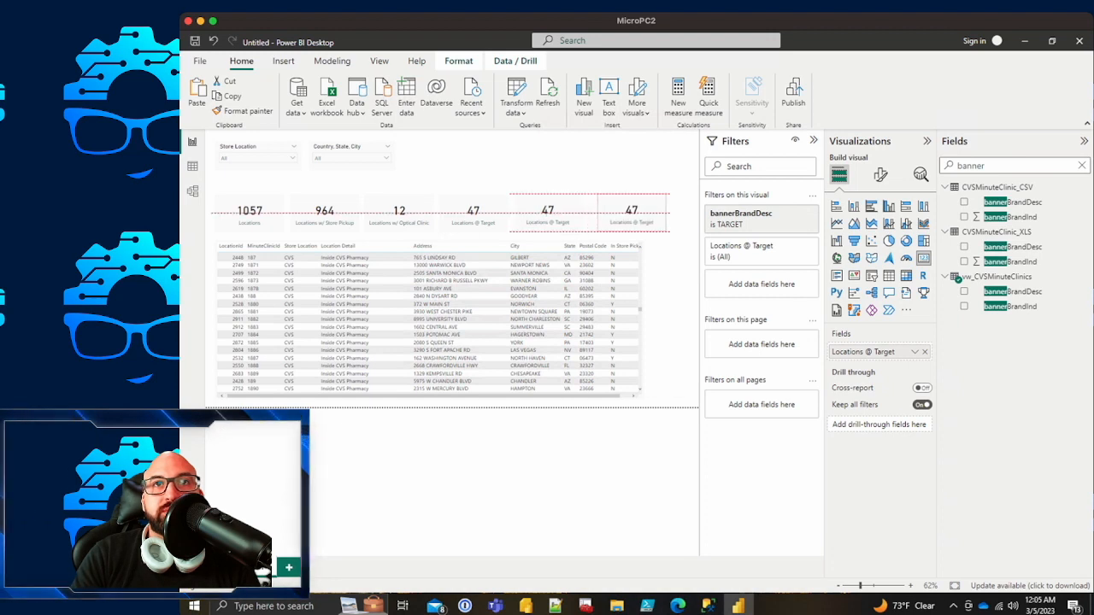
key(Left)
key(Left)
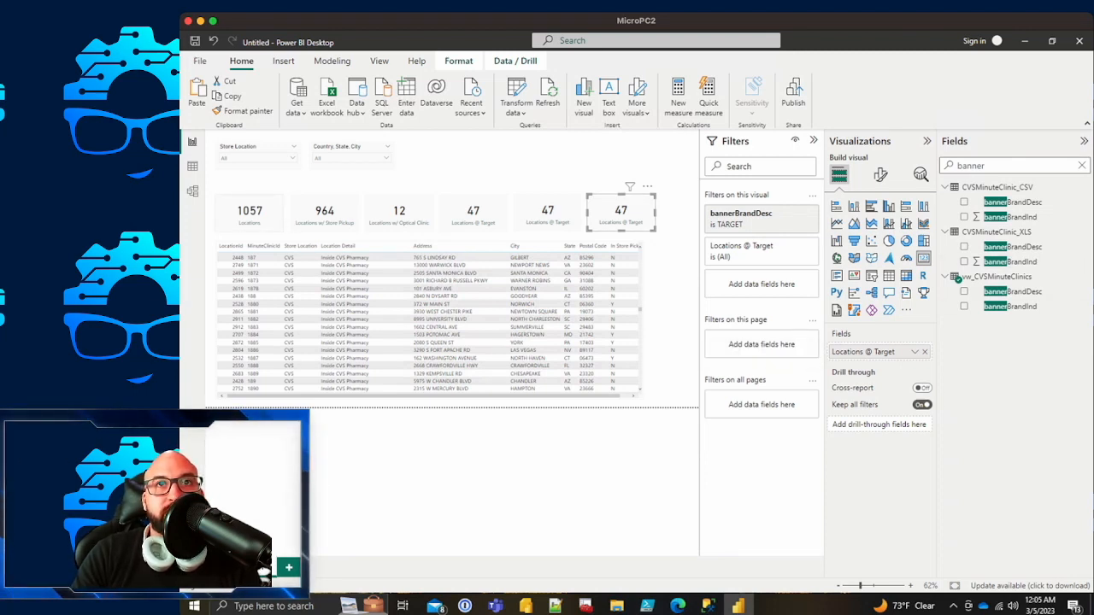
Step: On the fifth card, replace the bannerBrandDesc filter with an indicatorWicService filter set to Y
click(548, 212)
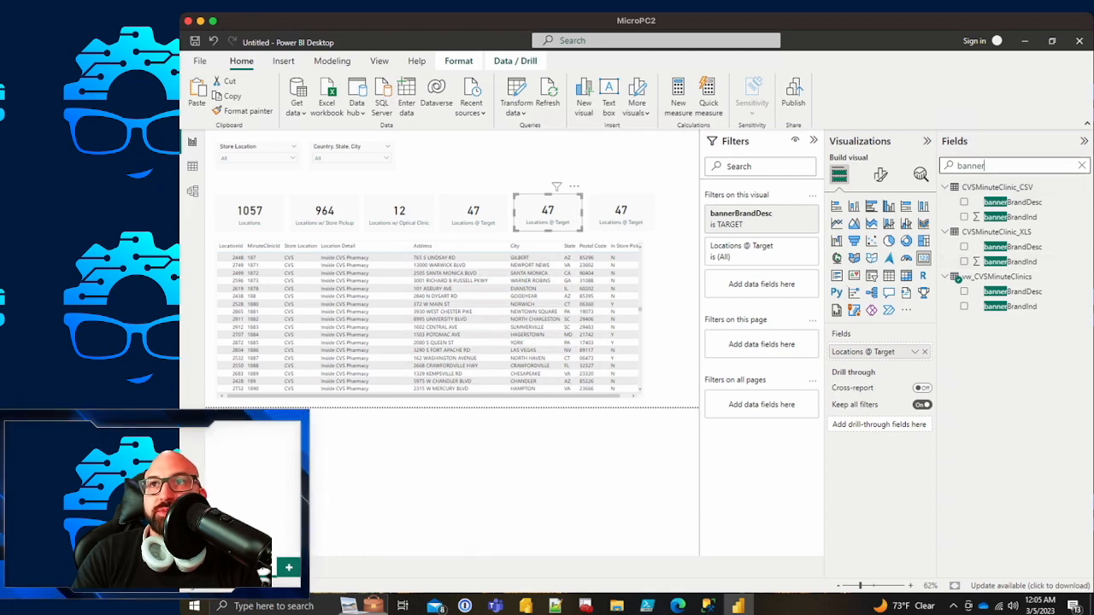
click(1081, 166)
scroll(1016, 376, down, 5)
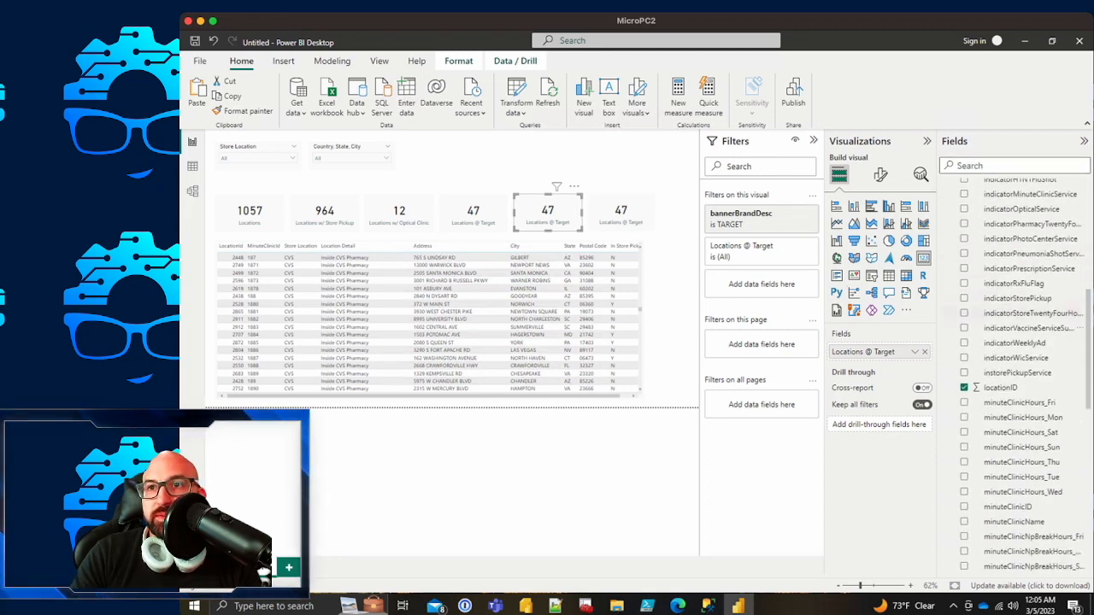
scroll(1016, 376, down, 3)
scroll(1017, 376, up, 5)
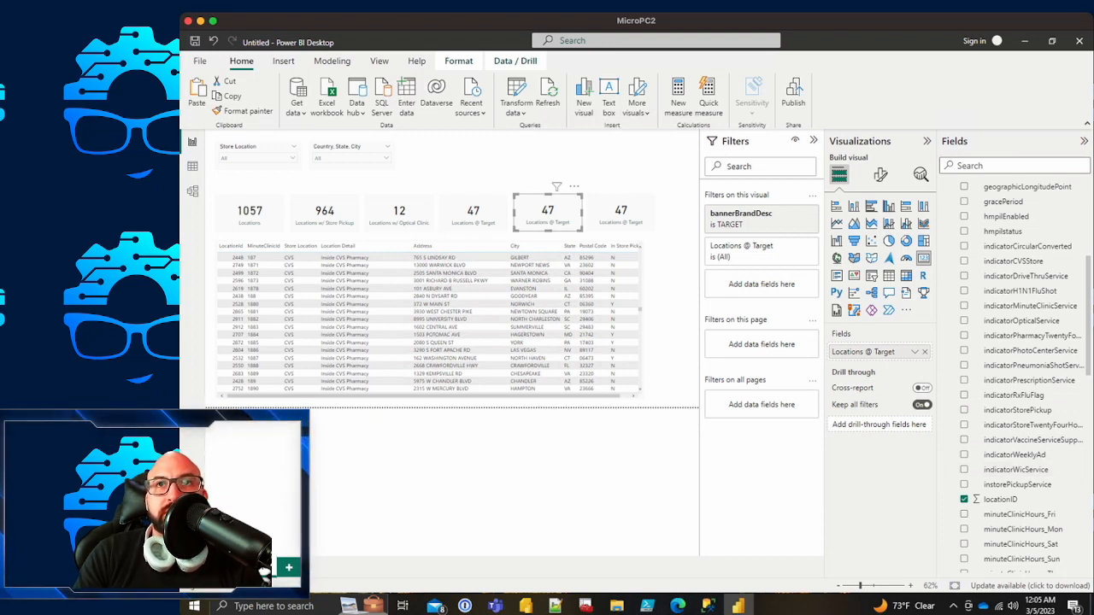
drag(1015, 470, 752, 257)
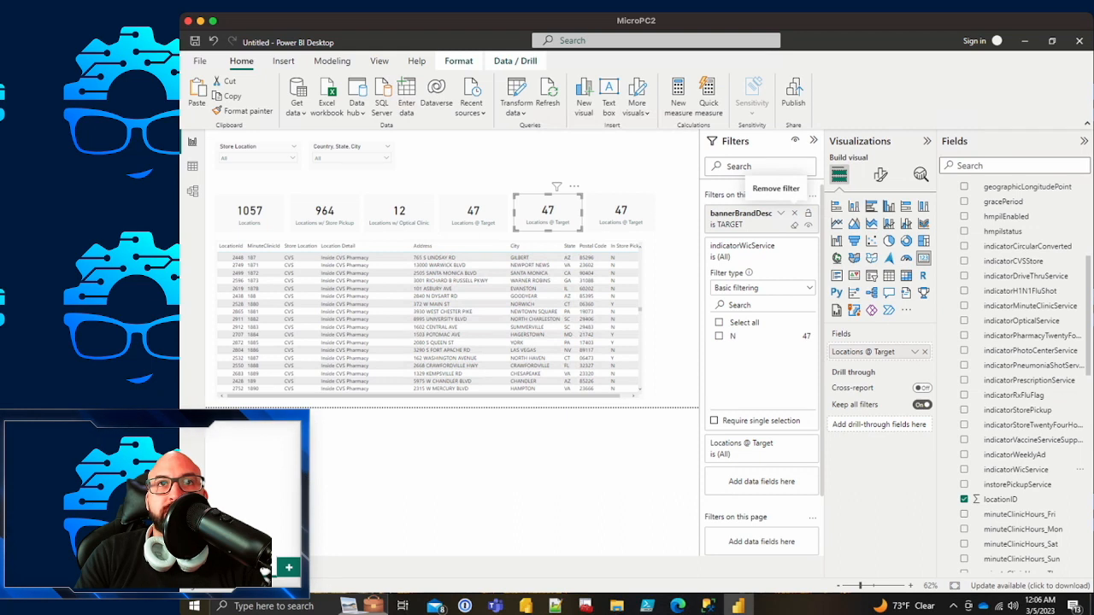
click(793, 213)
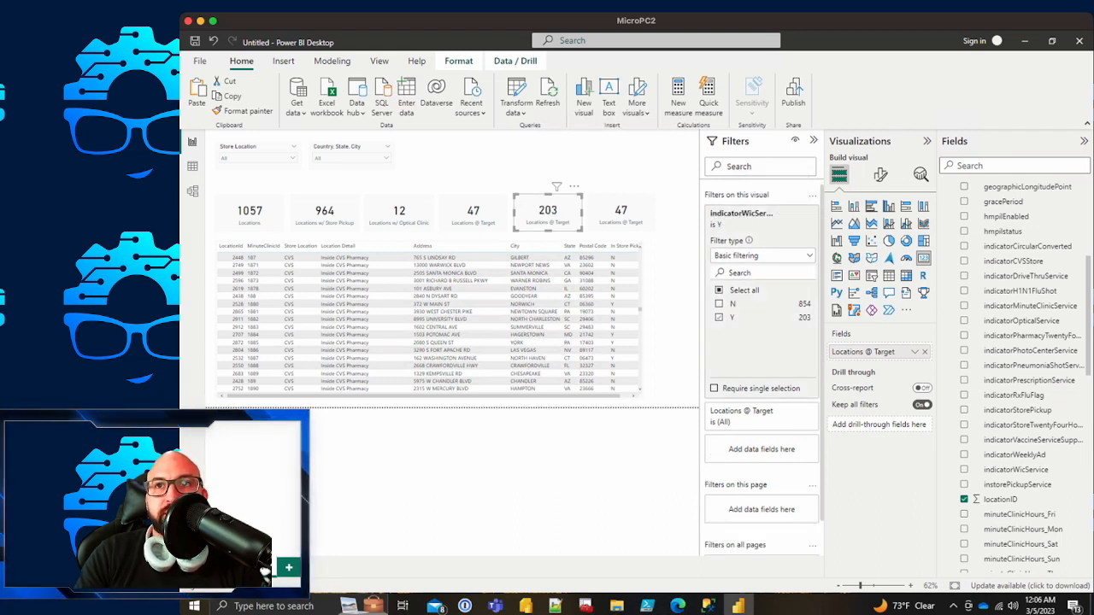
Step: Rename the fifth card's field as "Locations w/ WIC" and collapse its indicatorWicService filter
double_click(863, 352)
text(Locations )
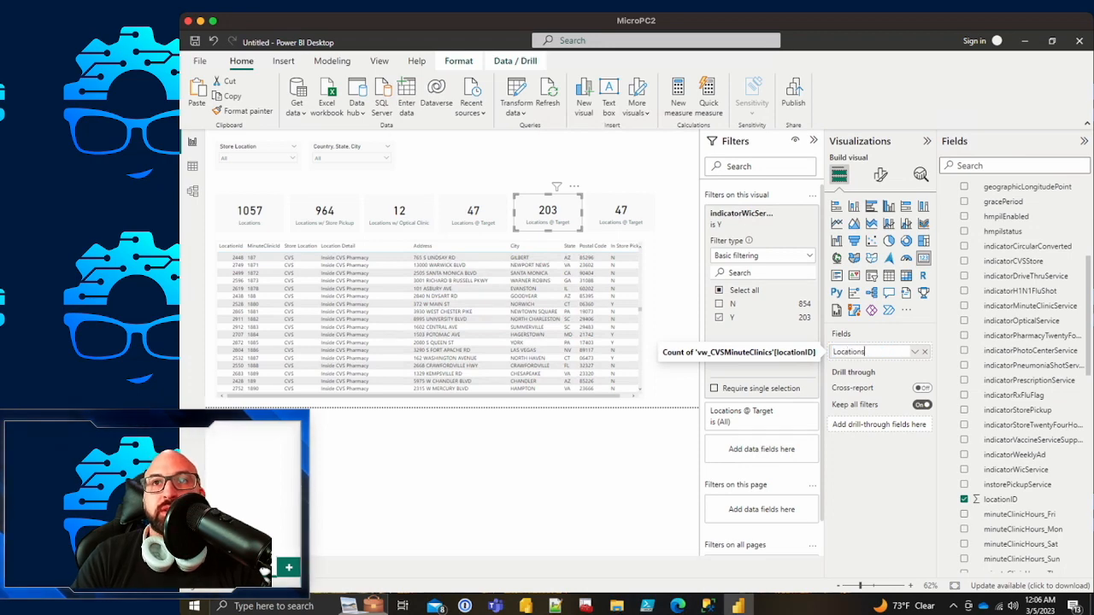
text(w/ WIC)
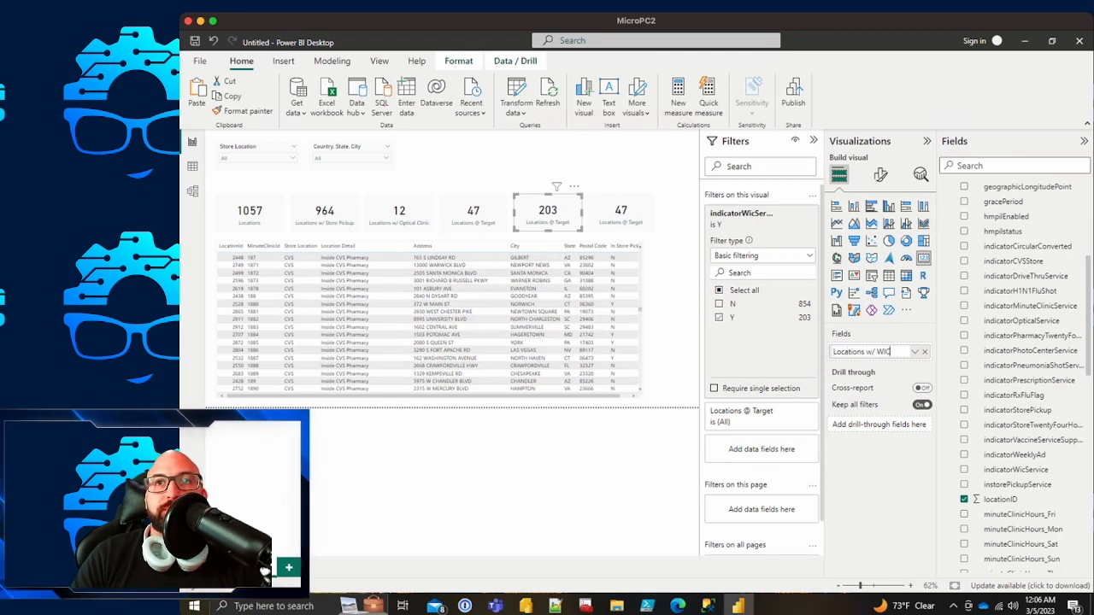
key(Return)
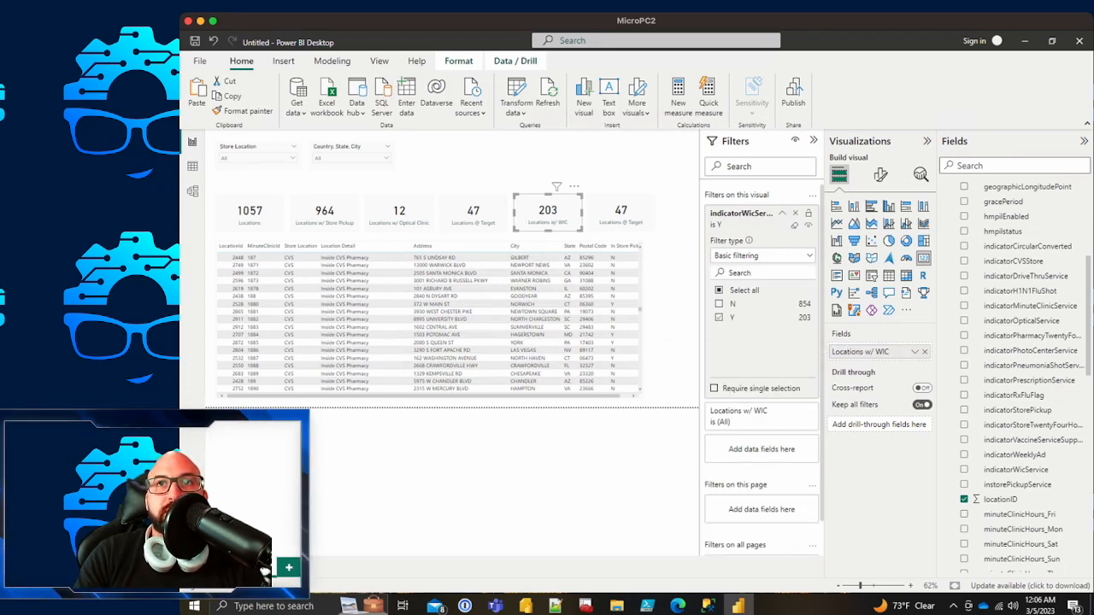
click(782, 214)
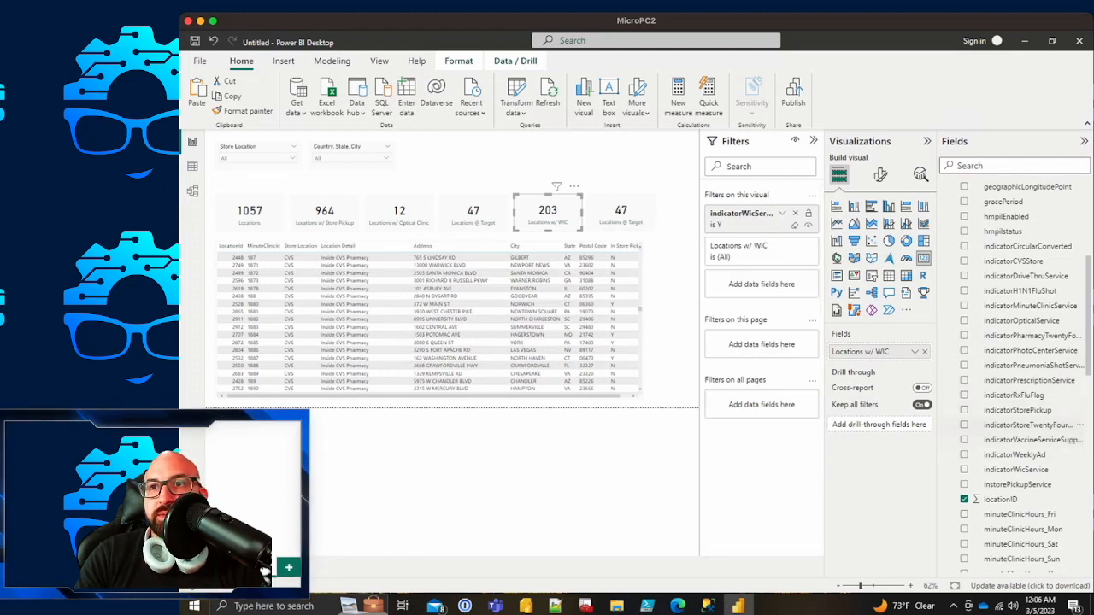
Step: Search the fields for "snap" and replace the sixth card's bannerBrandDesc filter with snapIndicator from vw_CVSMinuteClinics set to Y
scroll(1017, 439, up, 2)
scroll(1025, 439, up, 2)
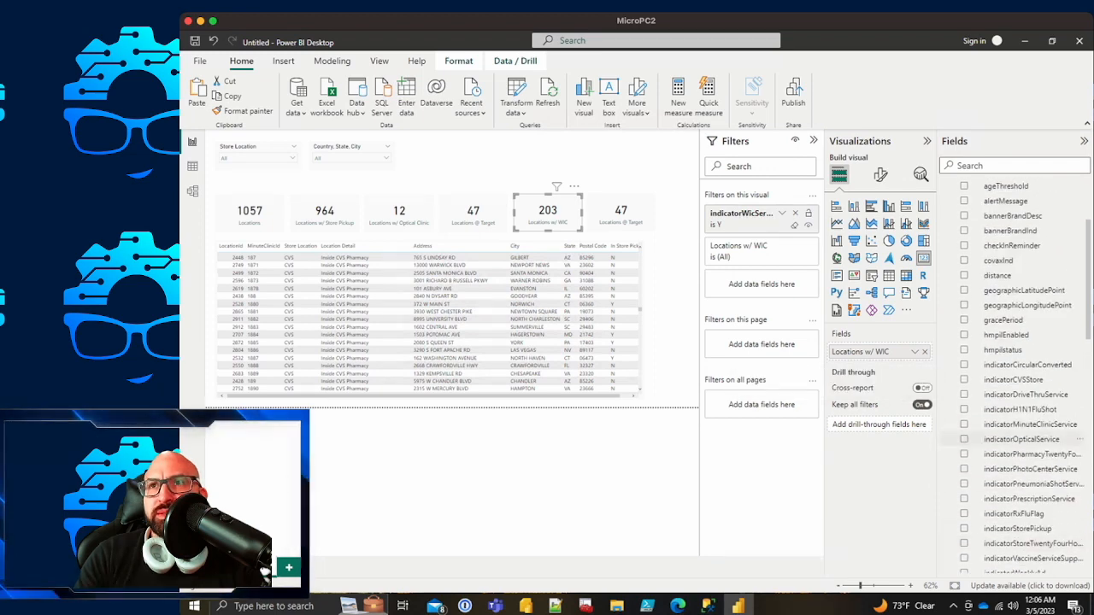
scroll(1026, 440, up, 2)
click(1008, 165)
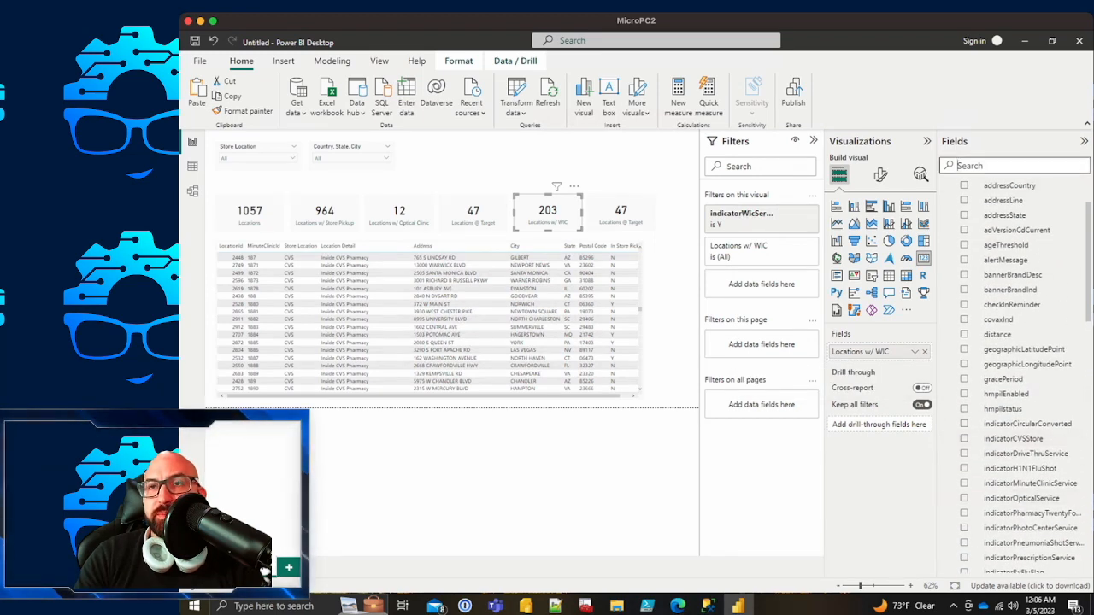
text(snap)
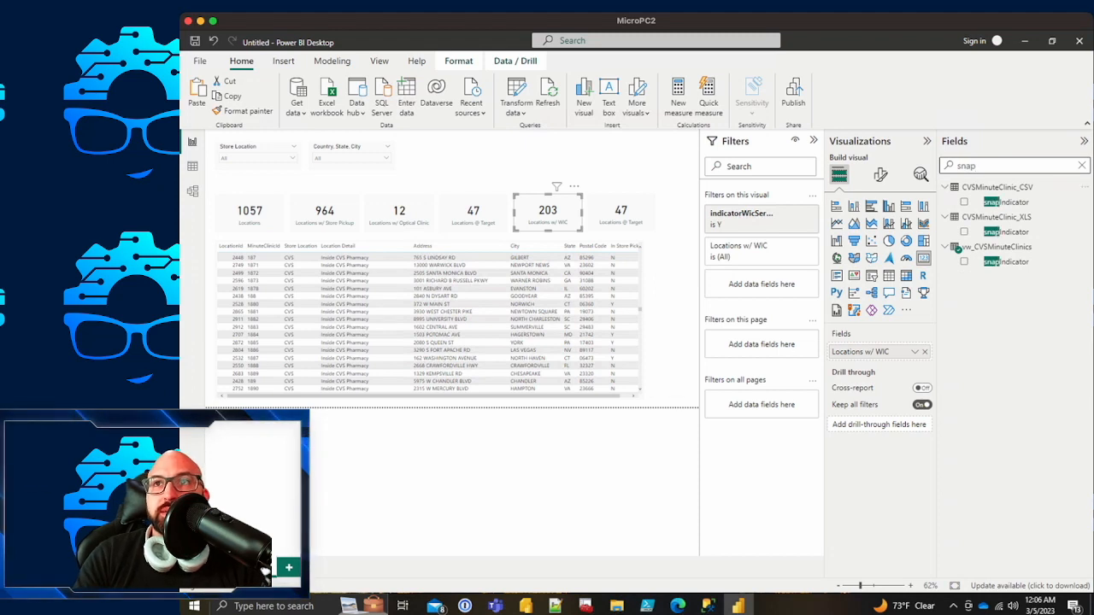
click(621, 212)
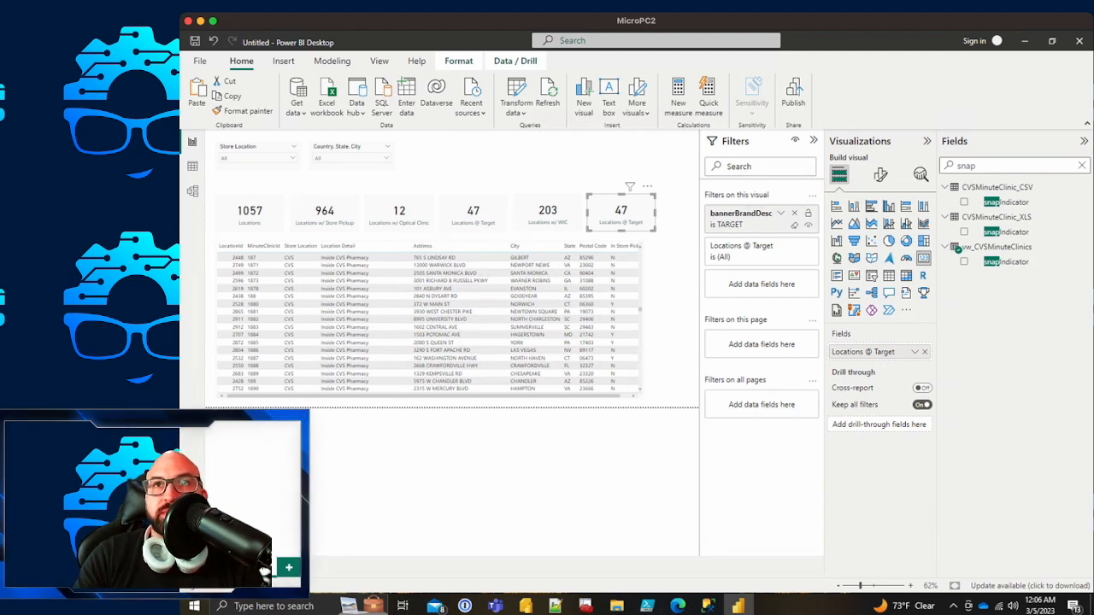
drag(1005, 261, 760, 282)
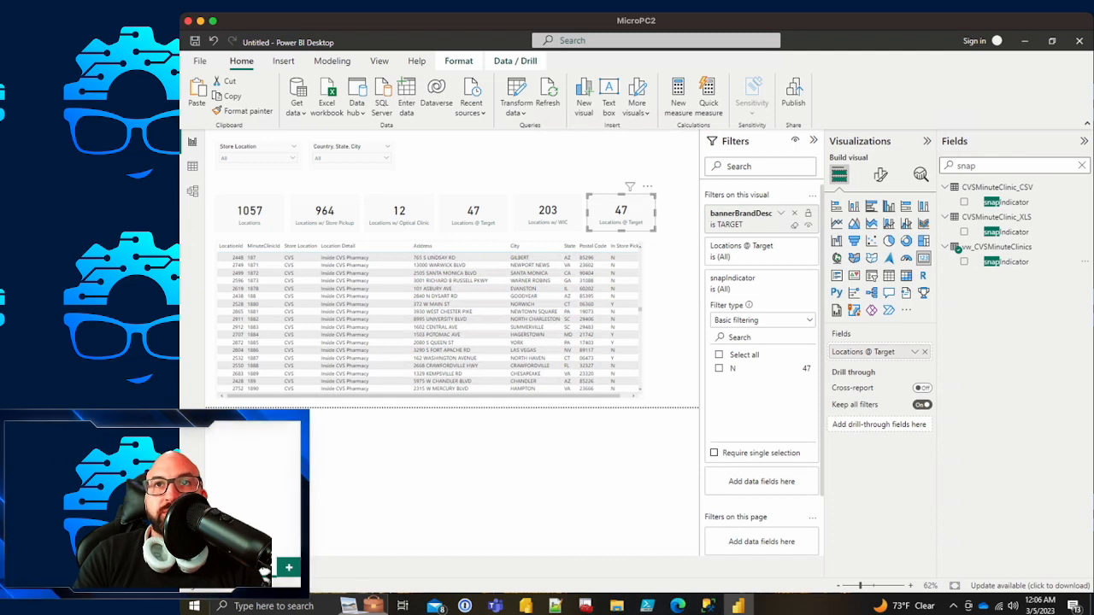
click(793, 213)
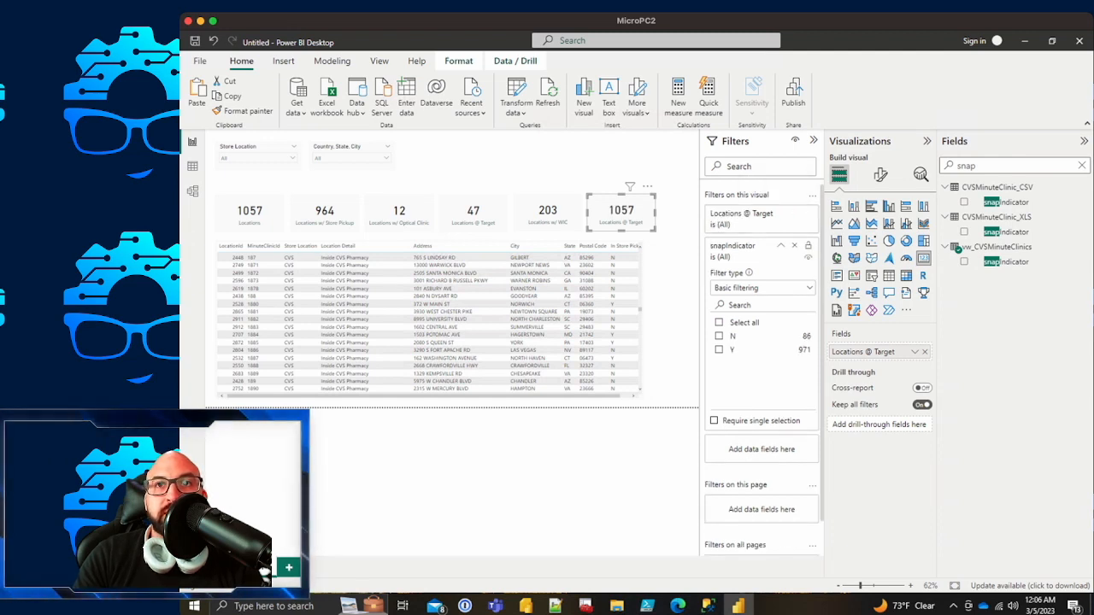
click(718, 350)
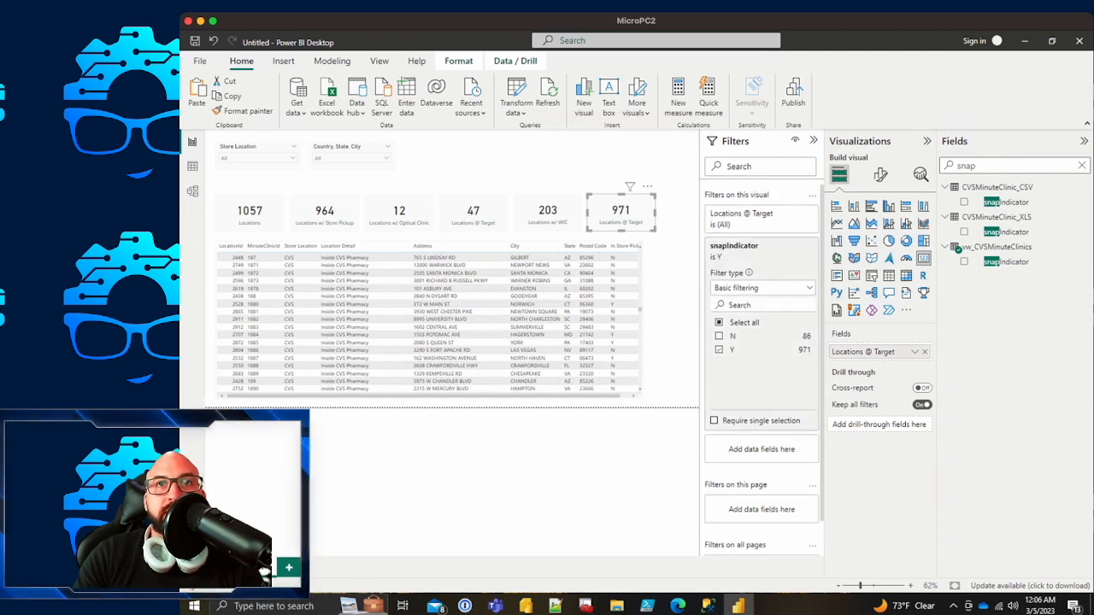
Step: Rename the sixth card's field as "Locations w/ SAP"
double_click(863, 351)
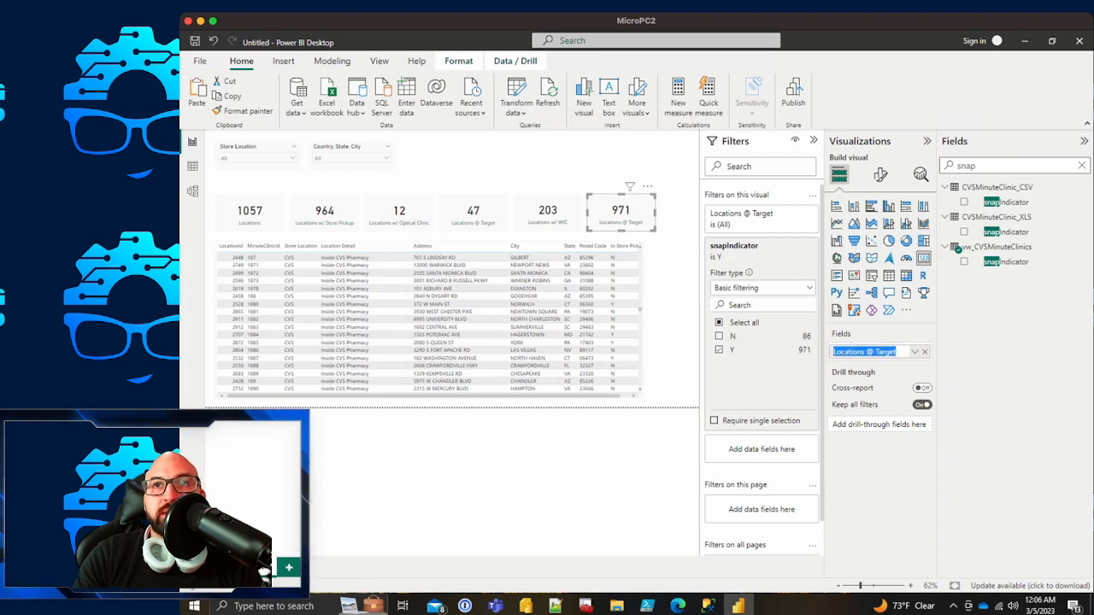
text(Locations w/ SSNAP)
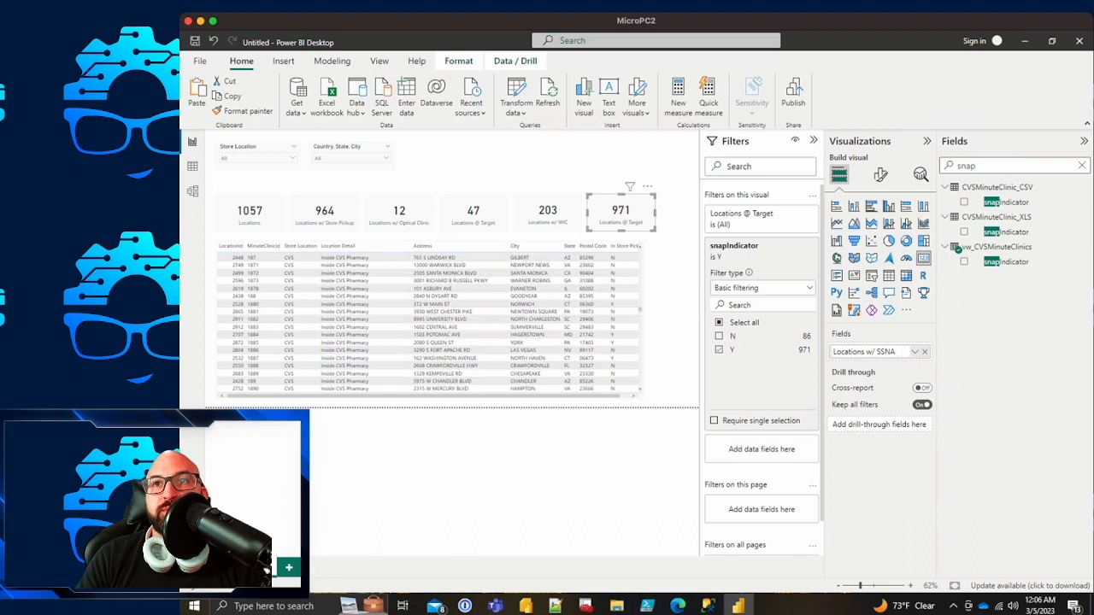
key(BackSpace)
key(BackSpace)
key(BackSpace)
key(BackSpace)
text(AP)
key(Return)
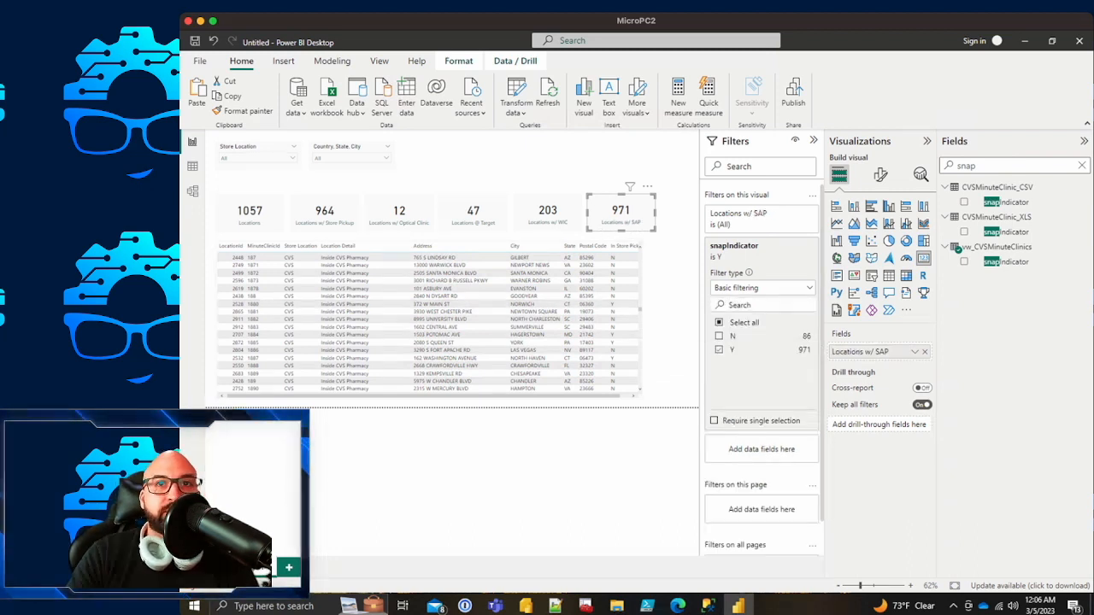
Step: Review the filters applied to the locations table and to the first three cards
click(479, 318)
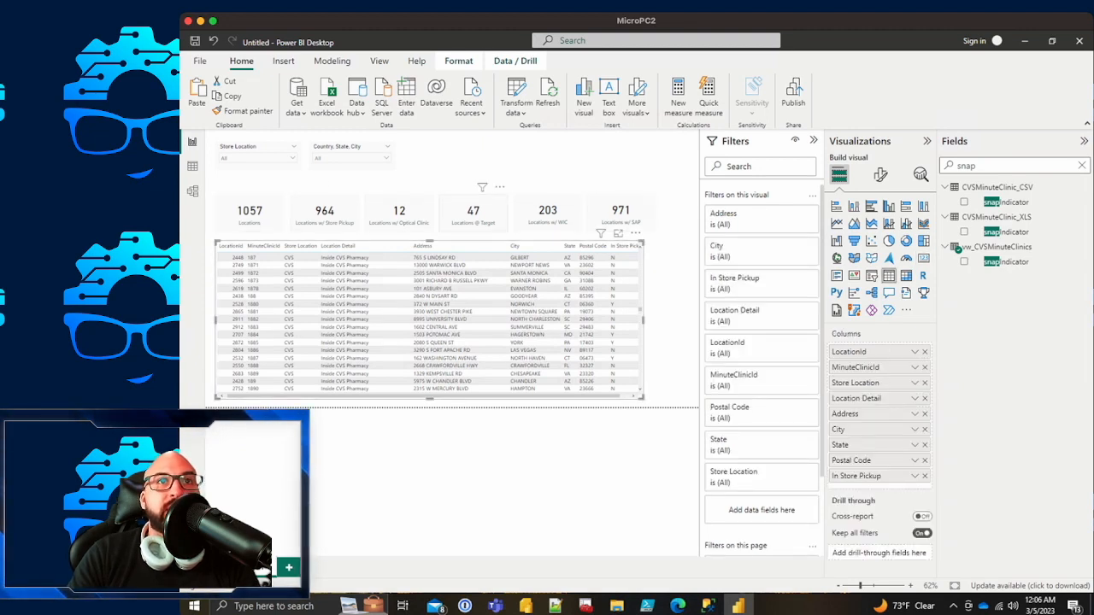
click(250, 210)
click(325, 210)
click(399, 210)
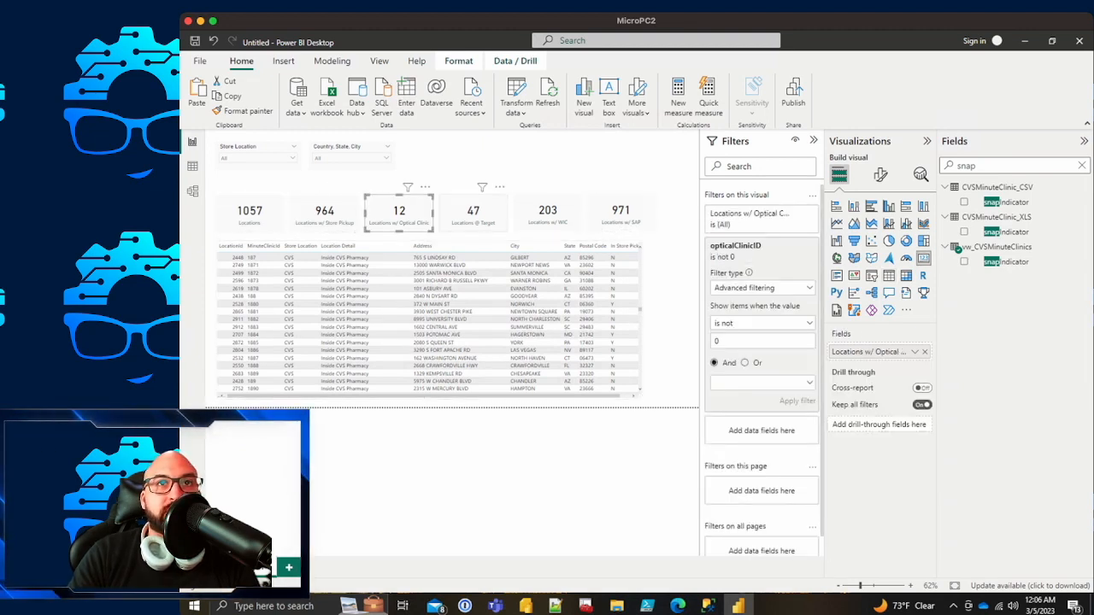
Step: Collapse the Filters, Visualizations and Fields panes to give the report canvas more room
click(473, 211)
click(813, 140)
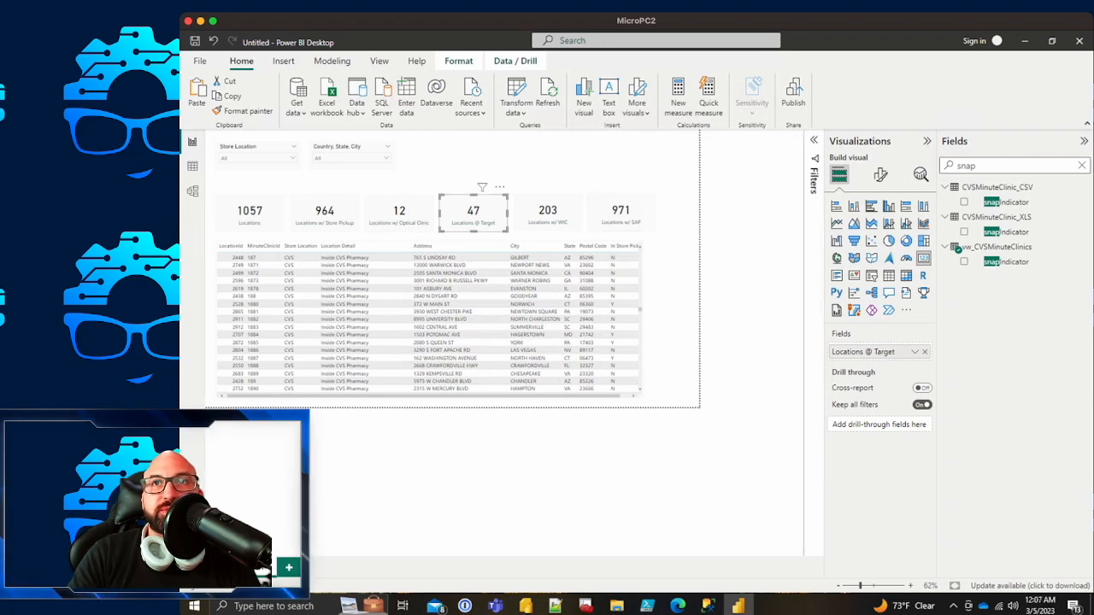
click(927, 141)
click(1083, 141)
Step: Spread the SAP, WIC and Target cards rightward so the card row extends to the page's right edge
click(311, 257)
drag(875, 256, 927, 255)
mouse_move(764, 256)
mouse_down()
mouse_move(811, 256)
mouse_move(745, 254)
mouse_up()
drag(651, 256, 619, 255)
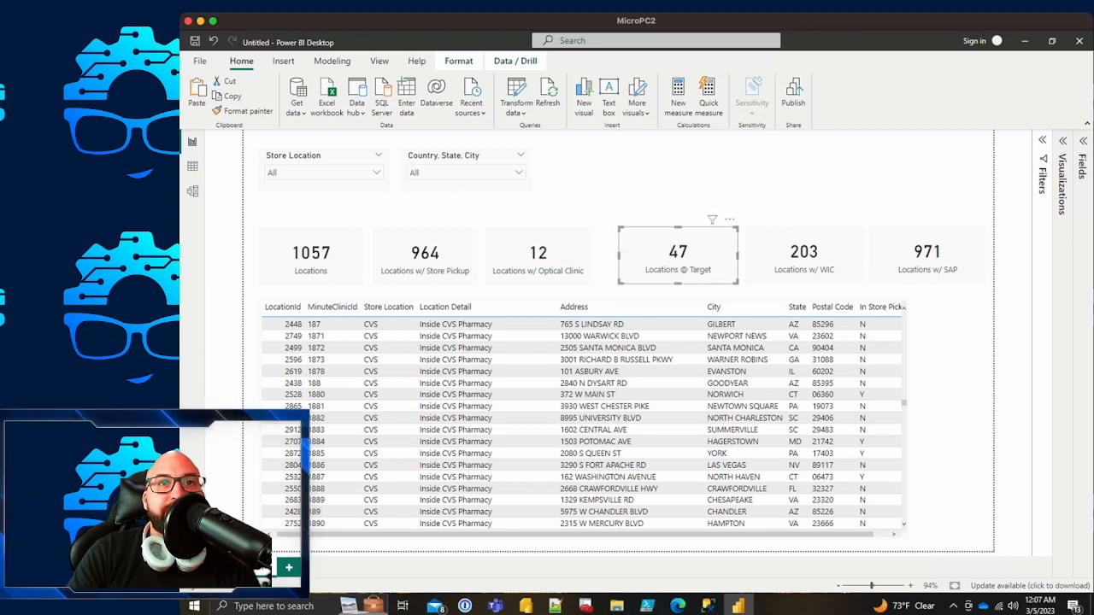
Step: Reopen the visual formatting options and check the width of the Locations @ Target card in its general size properties
click(539, 256)
click(666, 255)
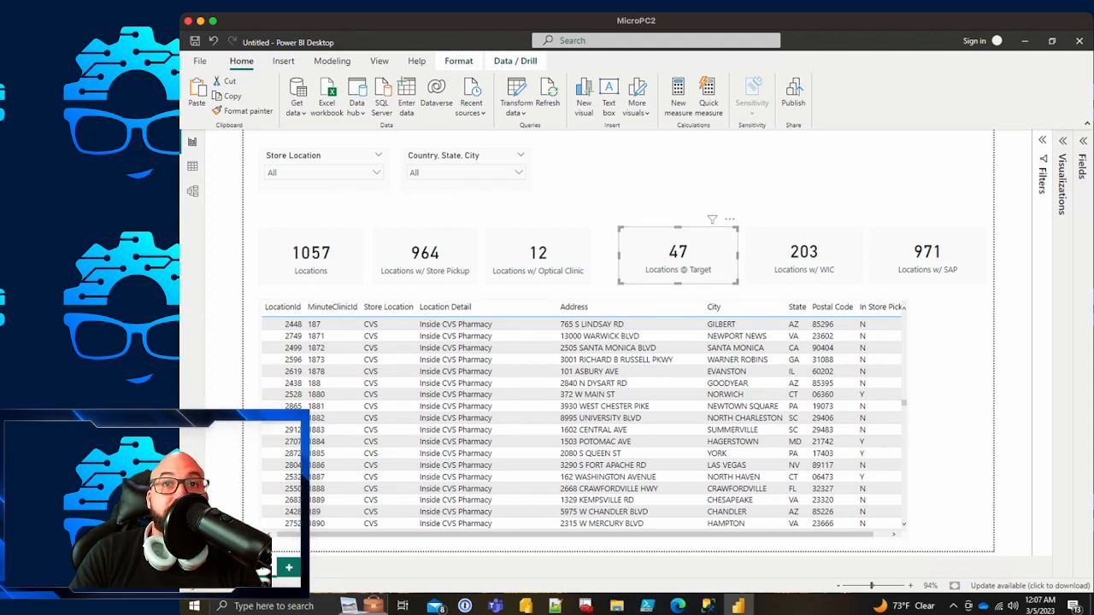
click(1062, 183)
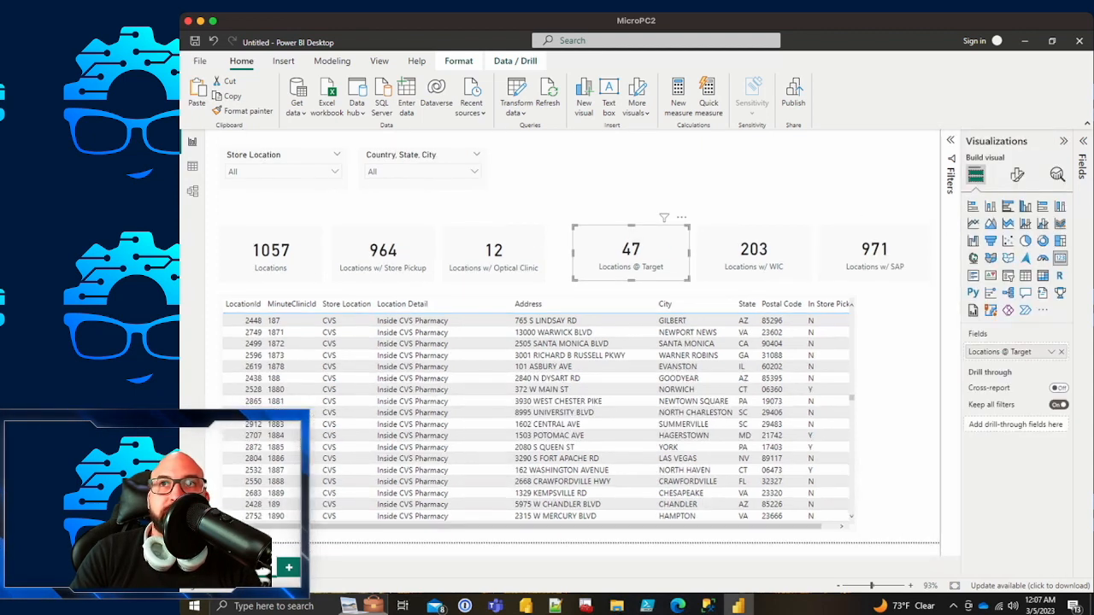
click(1016, 174)
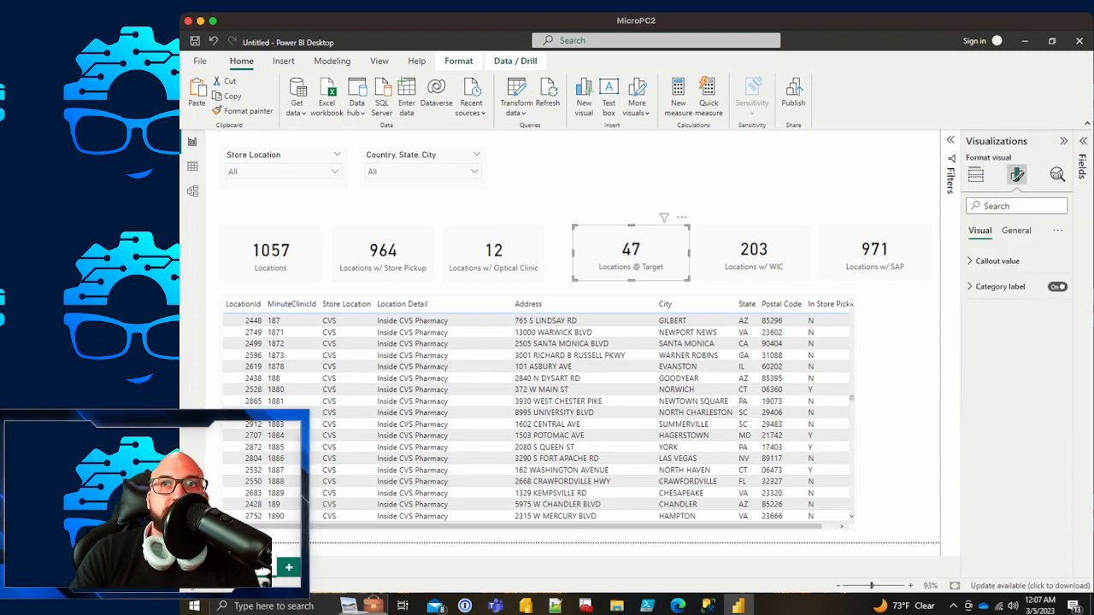
click(1016, 231)
click(993, 261)
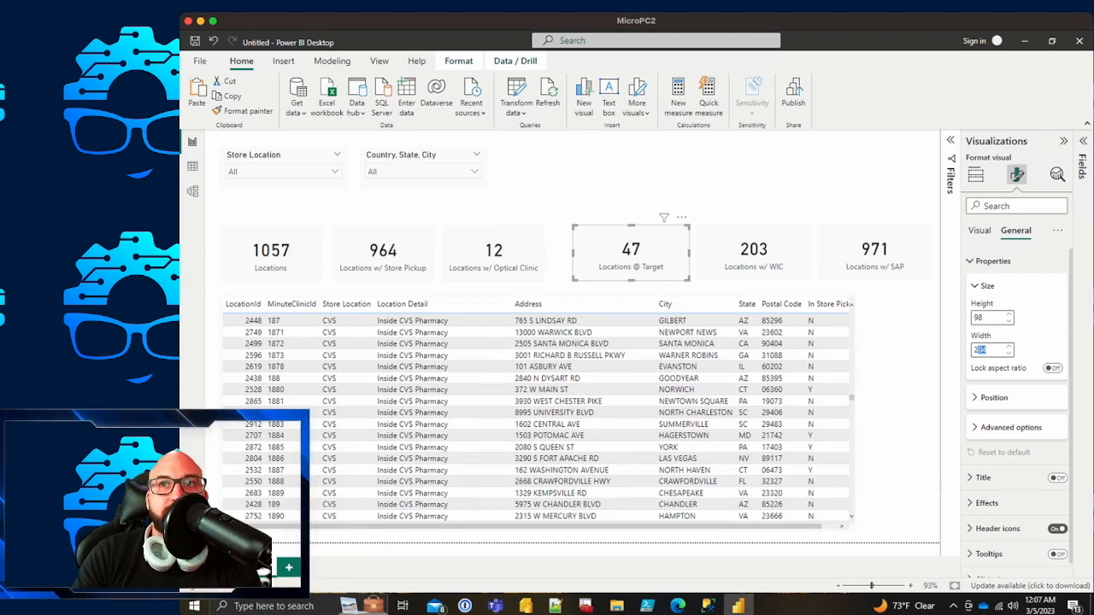
double_click(981, 350)
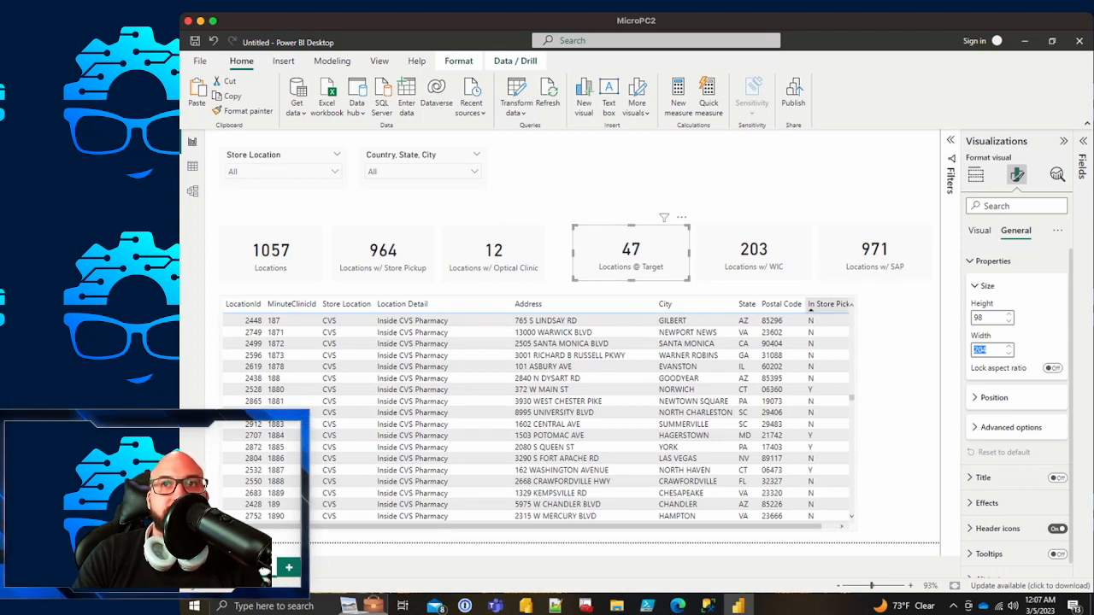
Step: Set the width of the Locations w/ WIC and Locations w/ SAP cards to 204
click(756, 256)
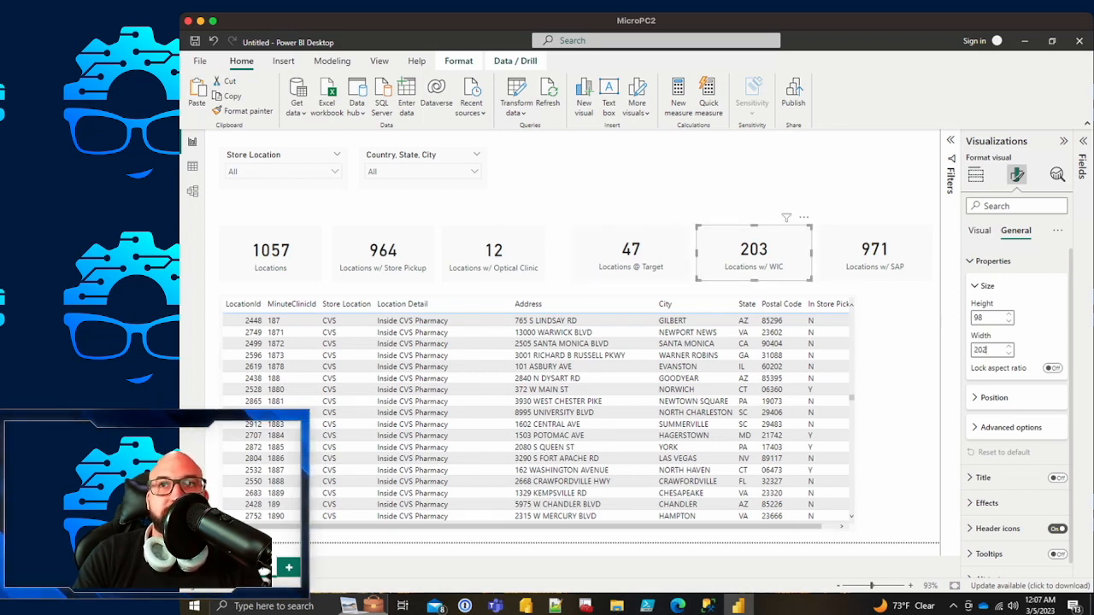
key(BackSpace)
text(4)
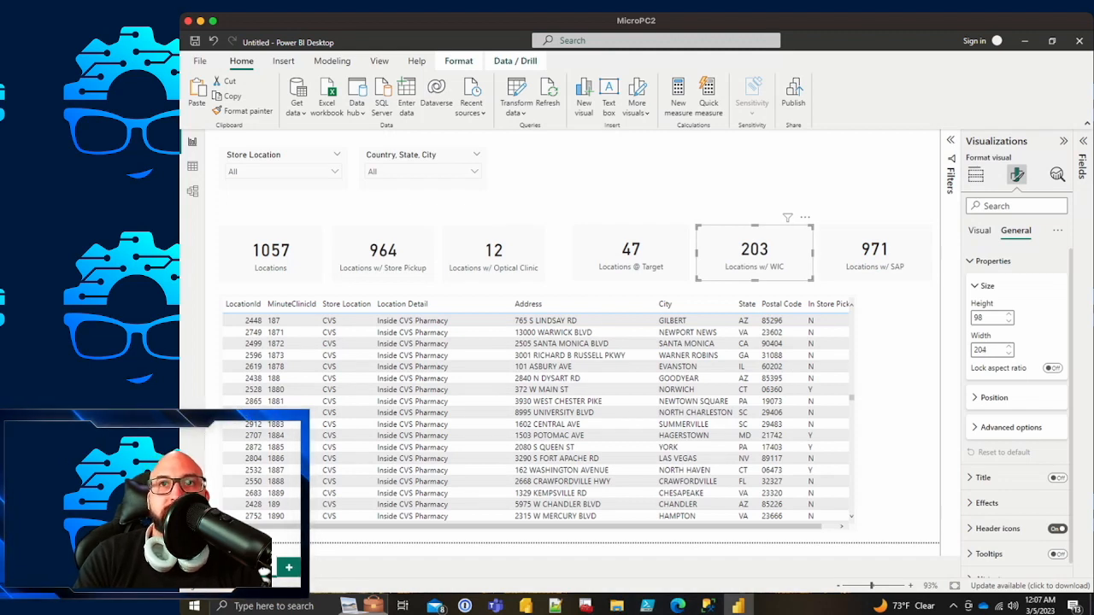
click(874, 254)
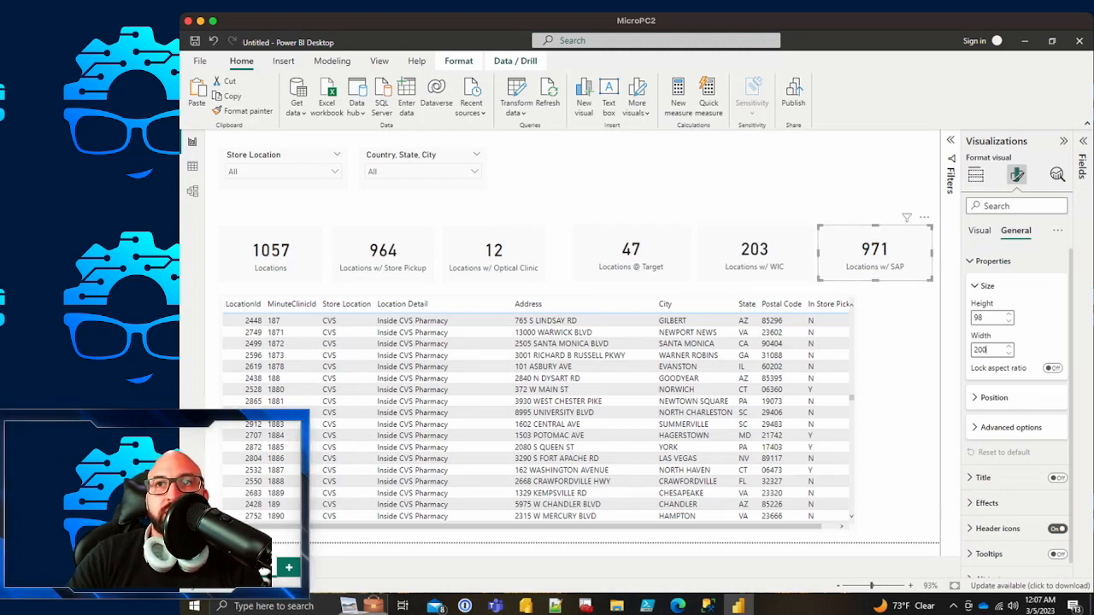
text(4)
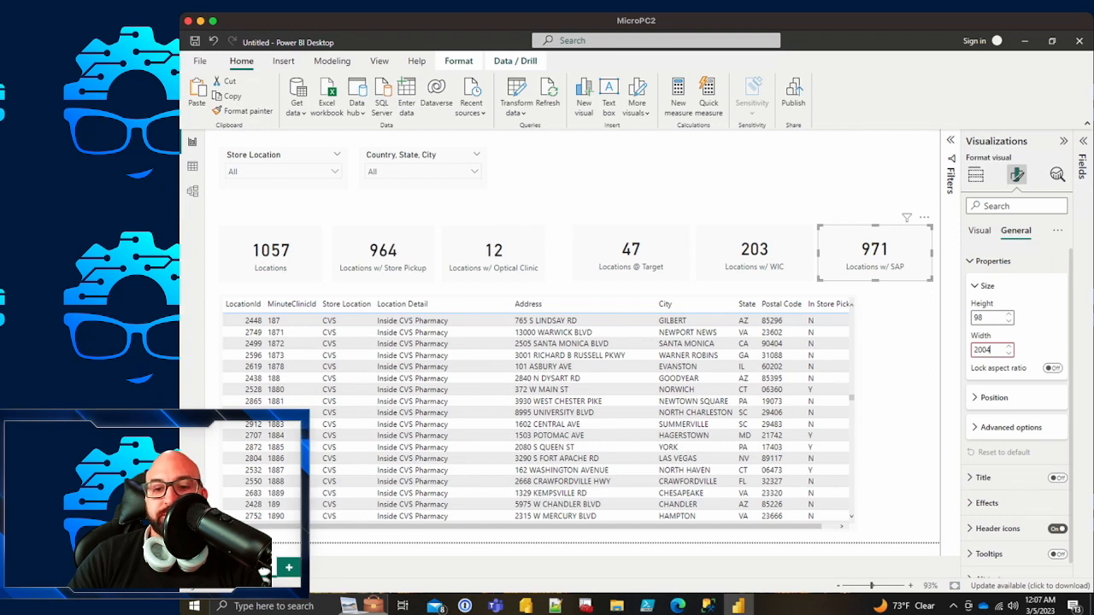
key(BackSpace)
text(4)
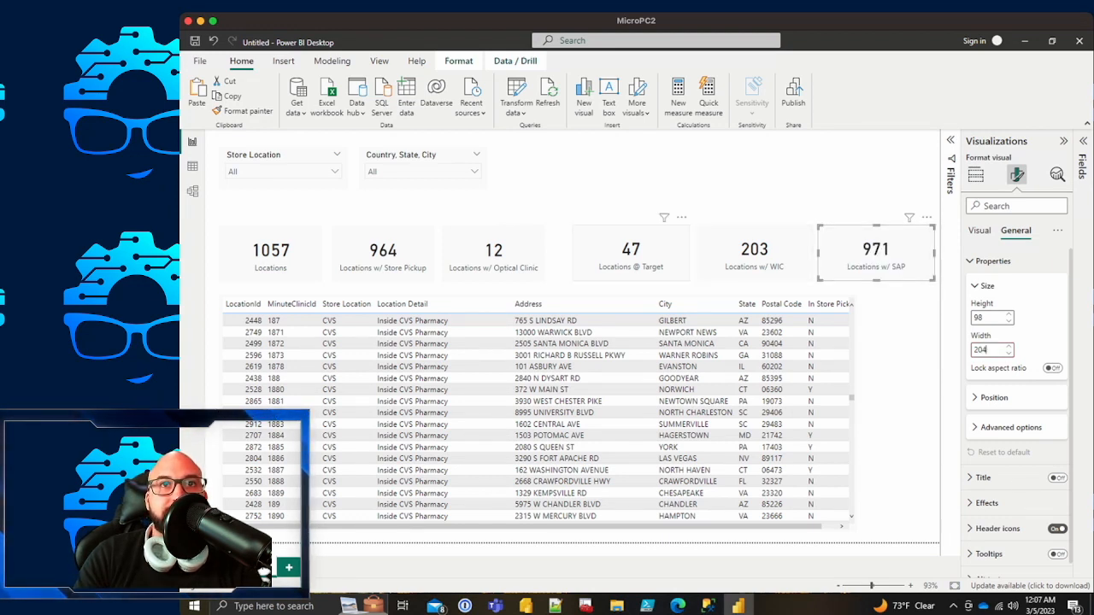
Step: Set the width of the Locations w/ Optical Clinic, Locations w/ Store Pickup and Locations cards to 204
click(493, 252)
double_click(980, 349)
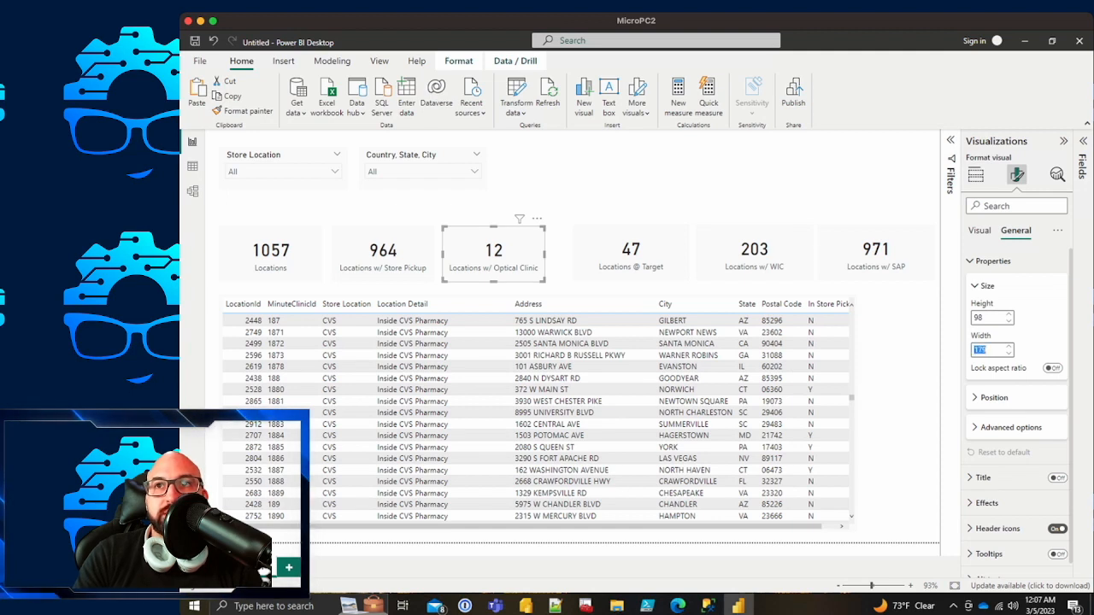
text(204)
click(382, 253)
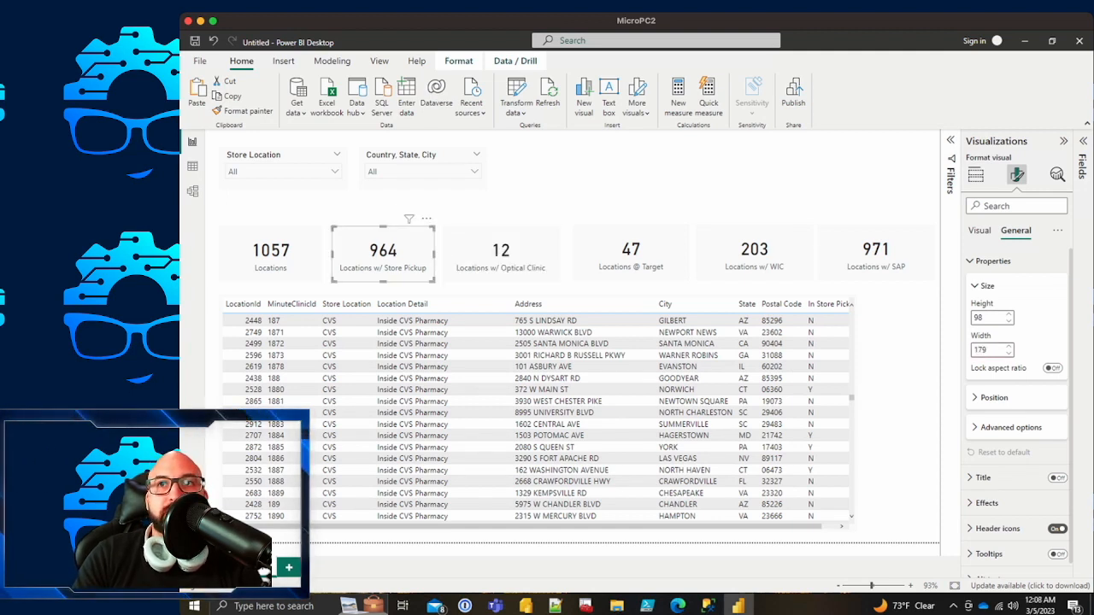
text(204)
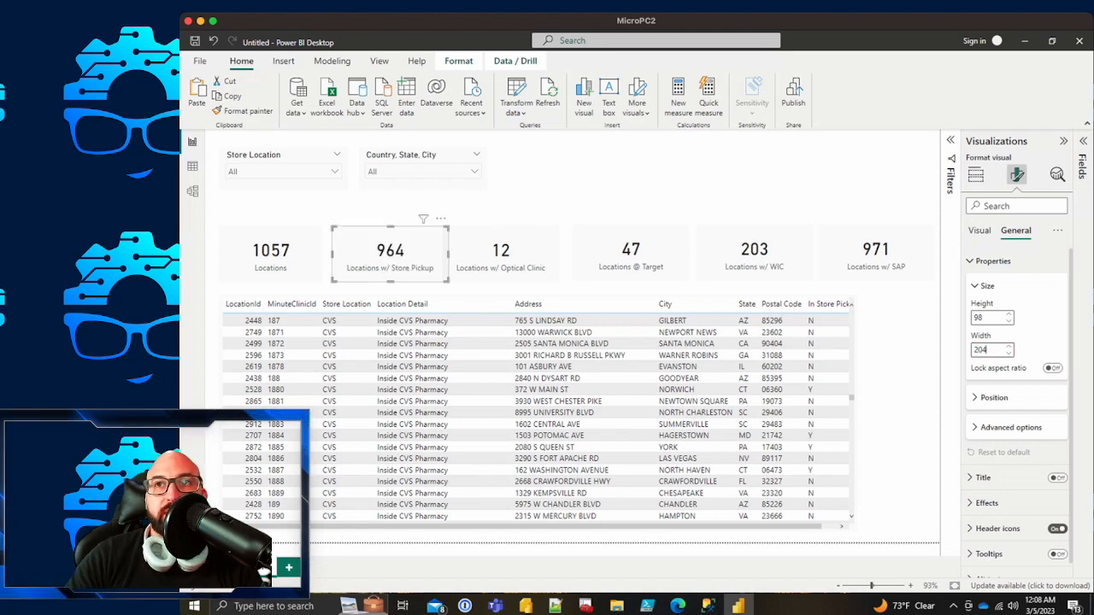
click(270, 254)
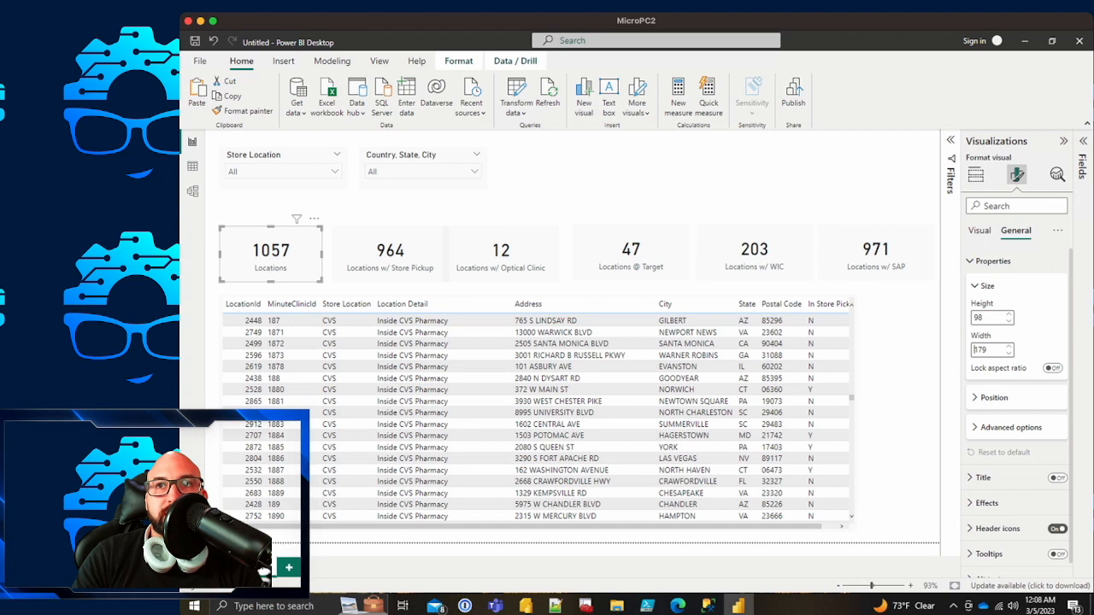
text(204)
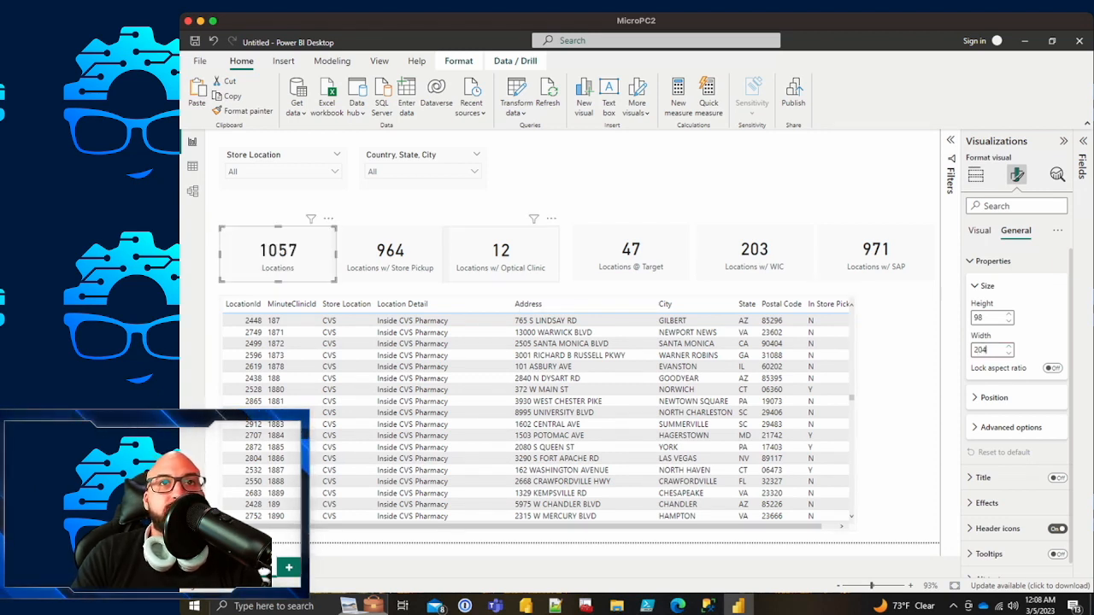
click(615, 186)
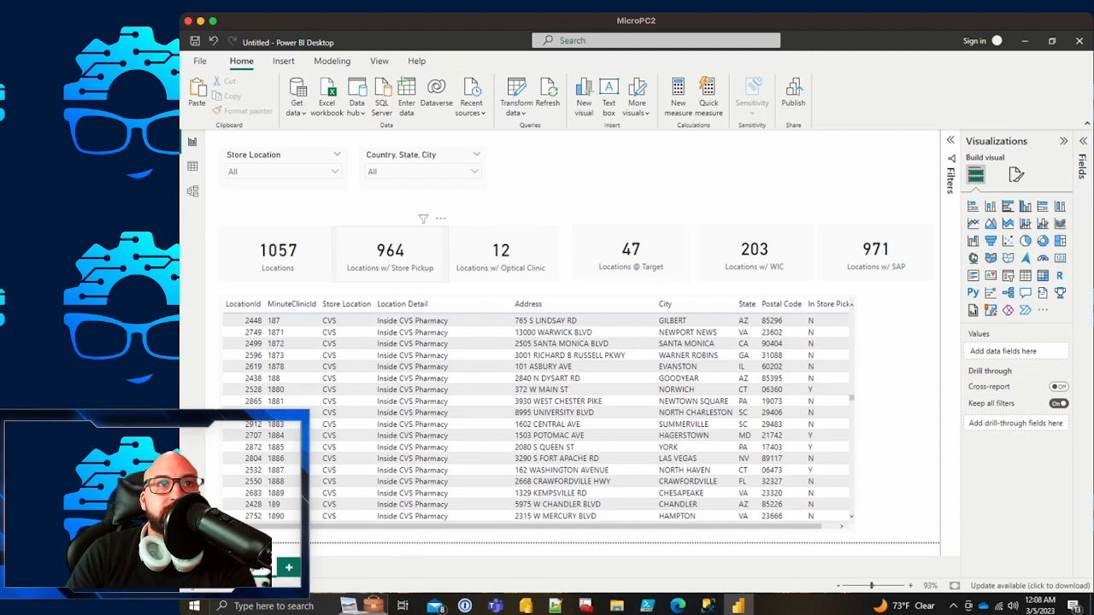
Step: Move the Locations card closer to the page's left edge and extend the table's left edge to align with it
drag(279, 254, 273, 254)
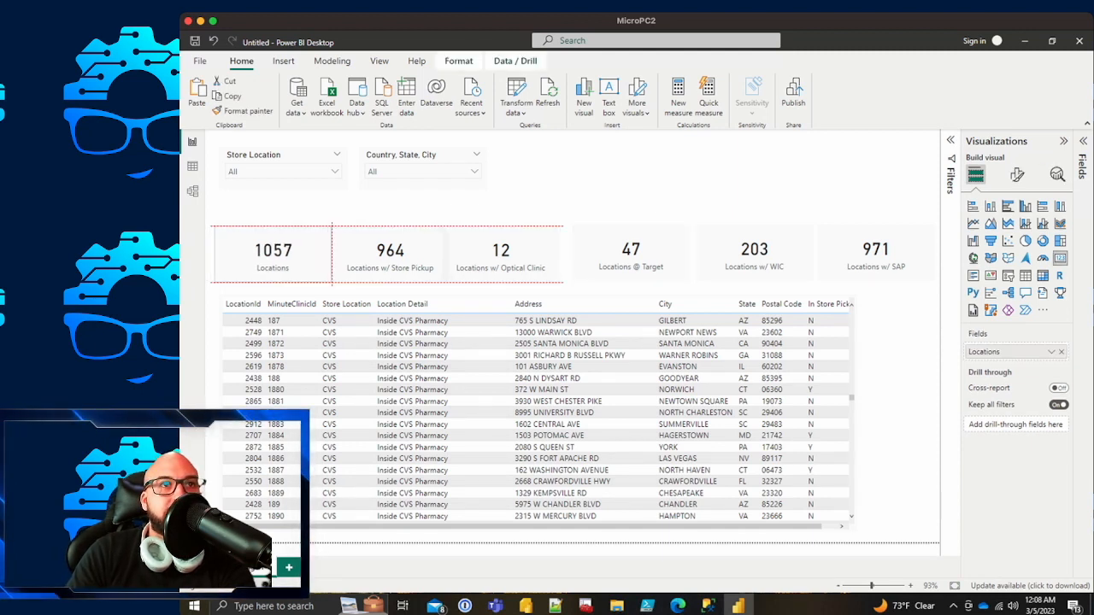
key(Left)
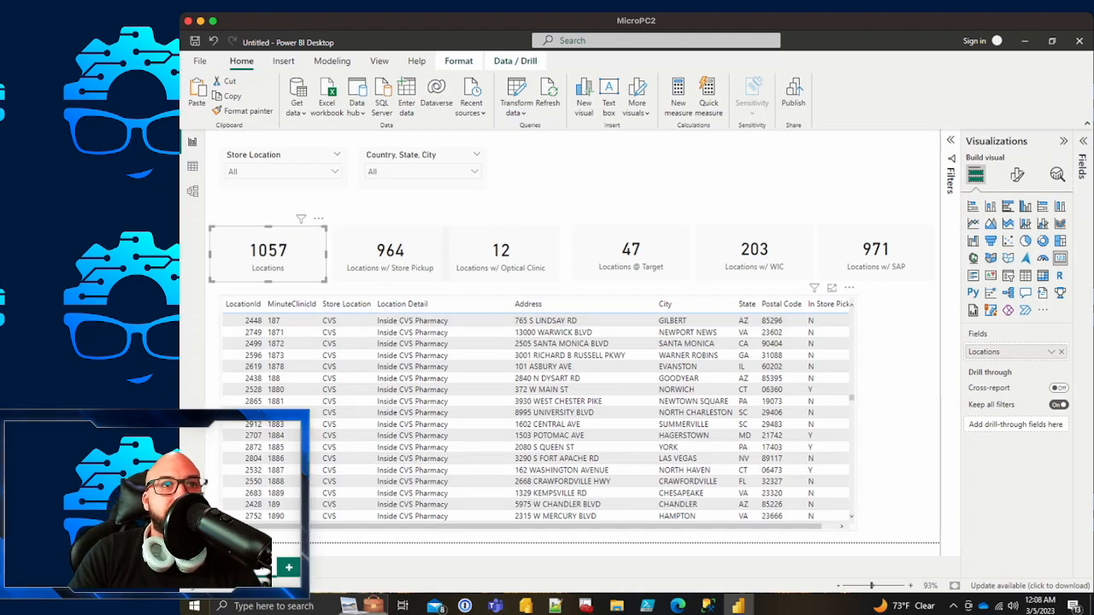
click(342, 367)
drag(220, 413, 210, 413)
Step: Nudge the Locations @ Target card slightly right and shift the Optical Clinic card right until it is centered between its neighbors
click(391, 253)
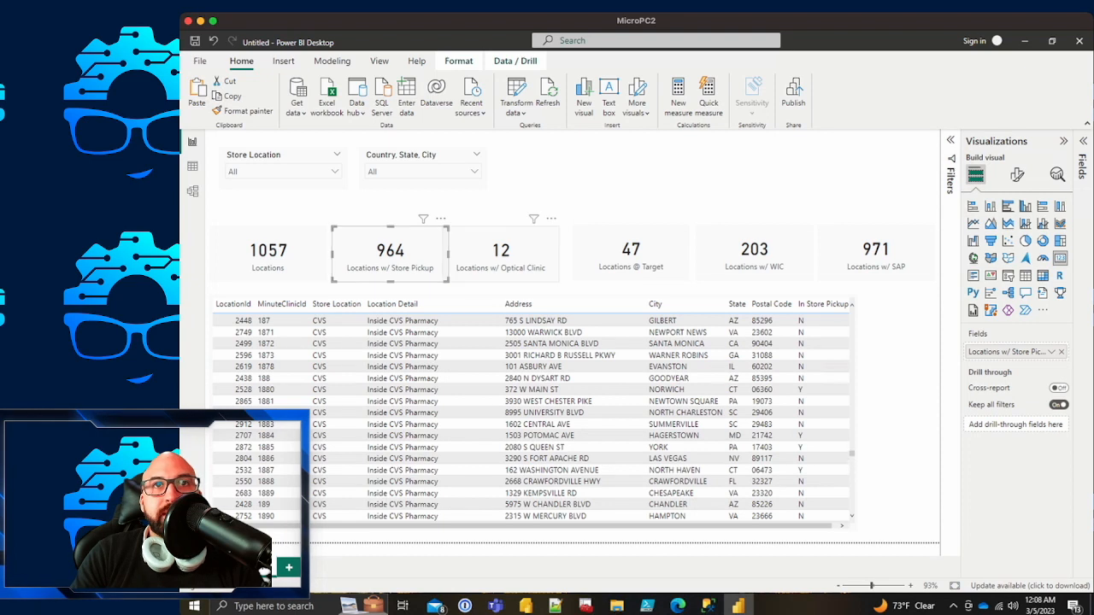
click(876, 253)
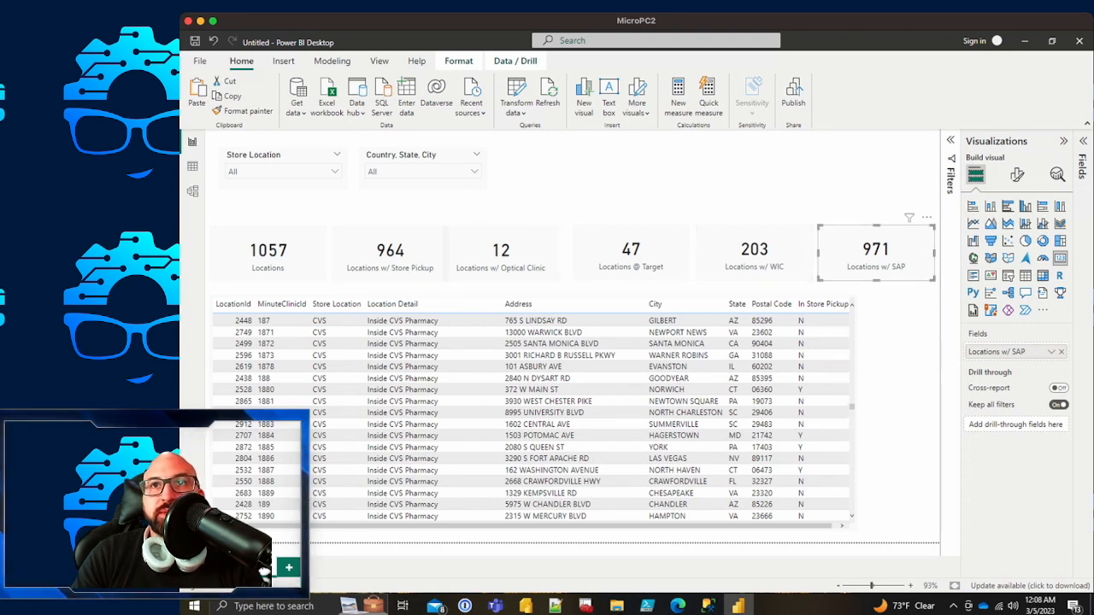
click(630, 254)
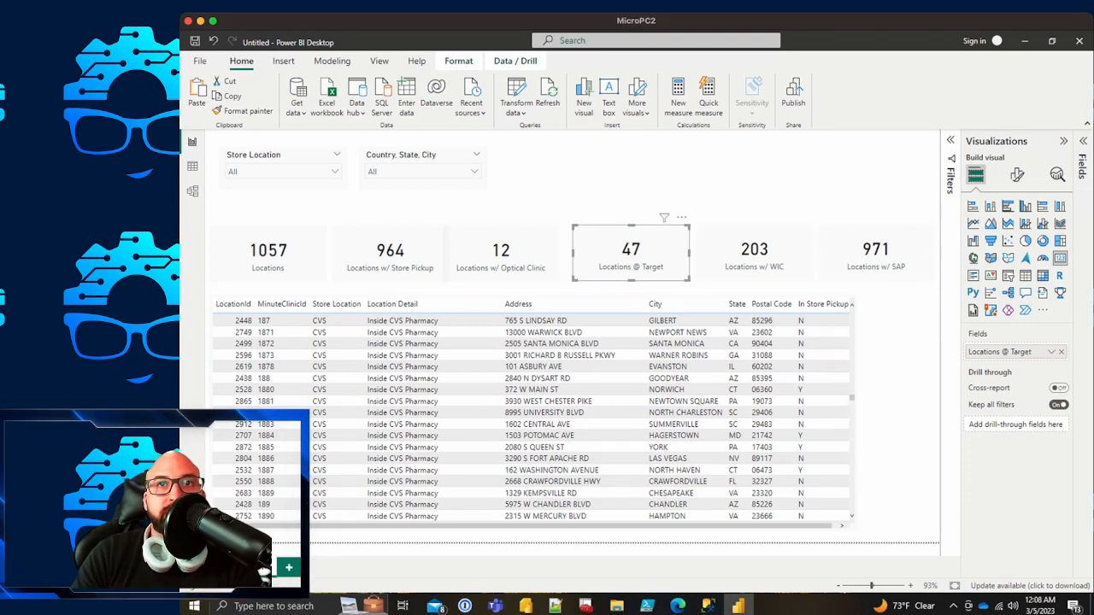
key(Right)
click(501, 253)
key(Right)
key(Right)
key(Right)
key(Right)
key(Right)
key(Right)
key(Right)
key(Right)
key(Right)
key(Right)
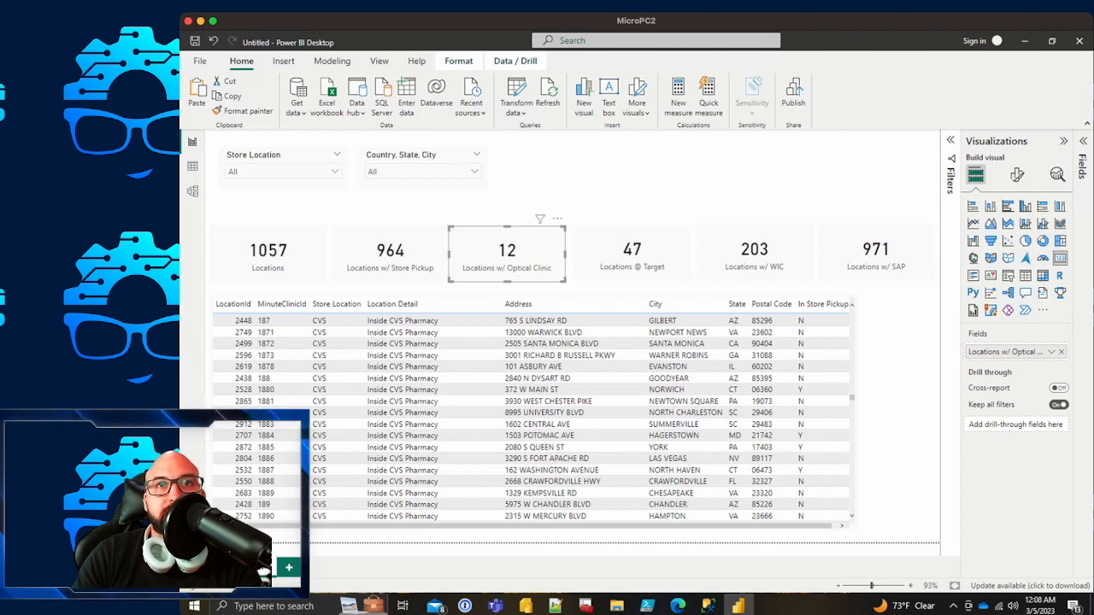
key(Right)
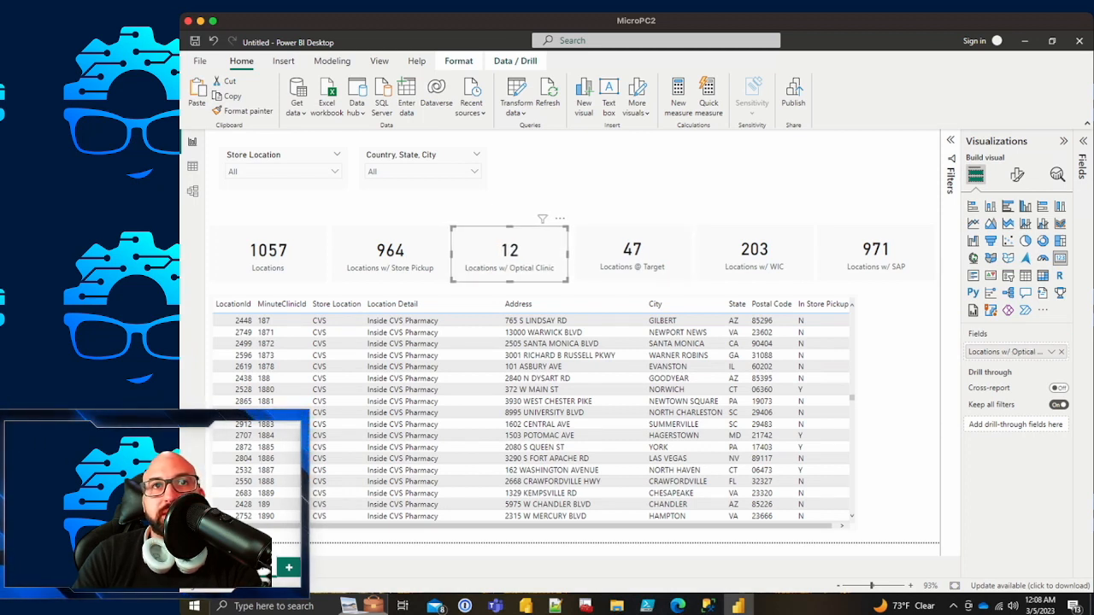
key(Right)
Step: Fine-tune the horizontal positions of the Store Pickup, Optical Clinic and Target cards to even out the gaps in the row
click(390, 254)
key(Left)
click(510, 253)
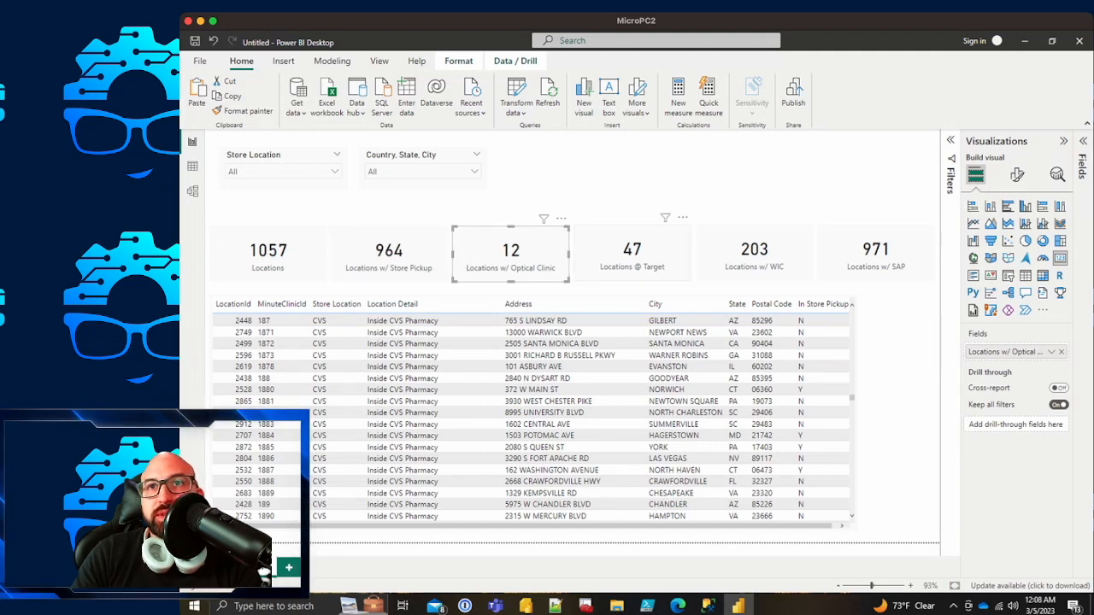
click(755, 254)
click(632, 254)
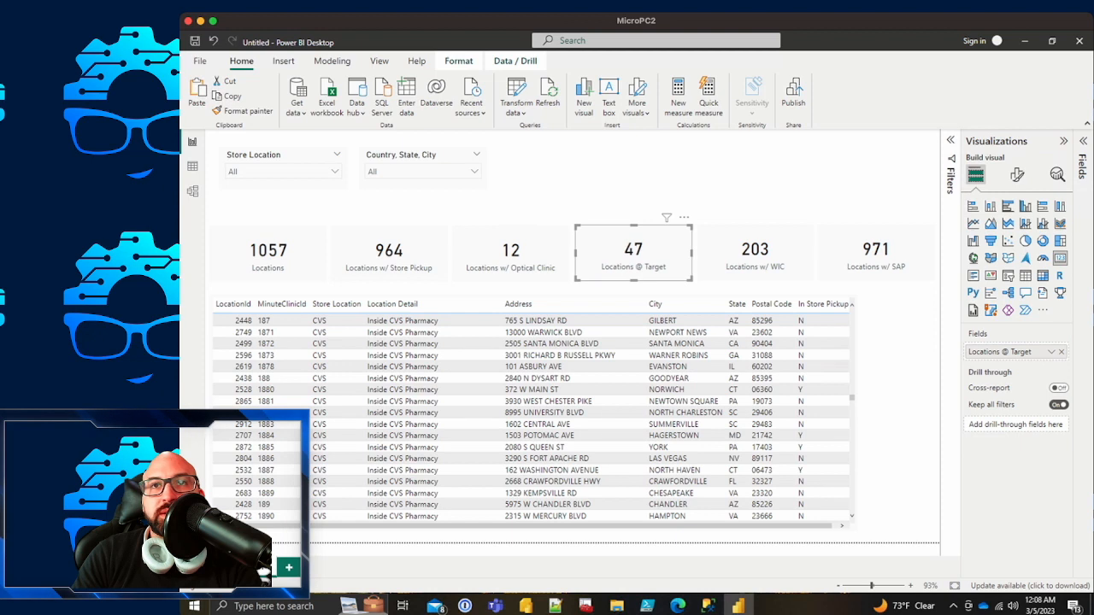
click(893, 348)
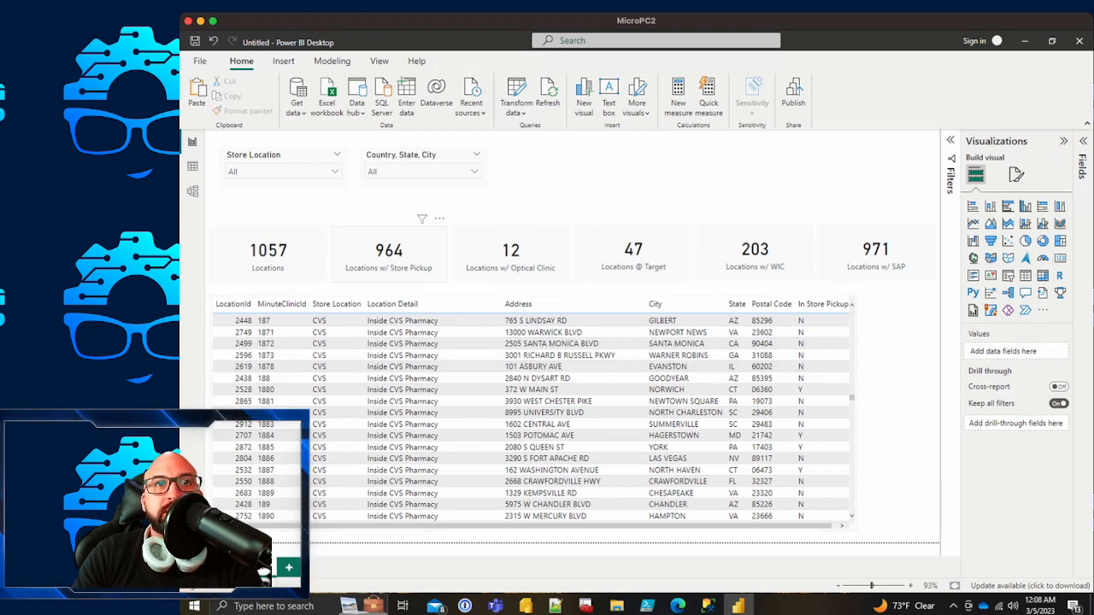
click(389, 254)
click(510, 252)
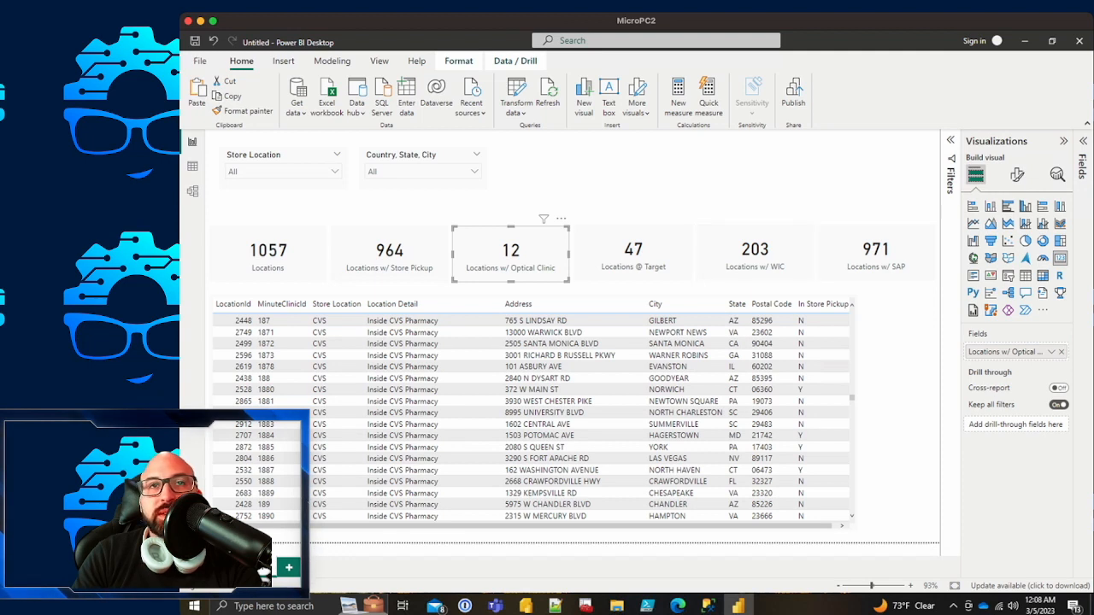
click(608, 184)
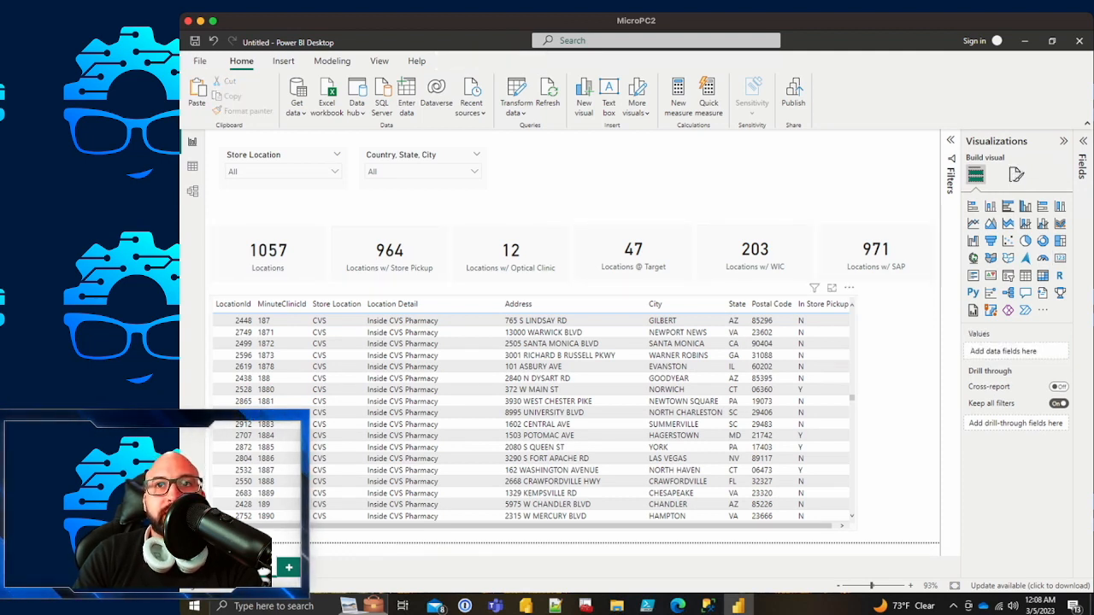
Step: Widen the locations table so its right edge lines up with the Locations w/ SAP card
click(701, 298)
drag(857, 411, 900, 410)
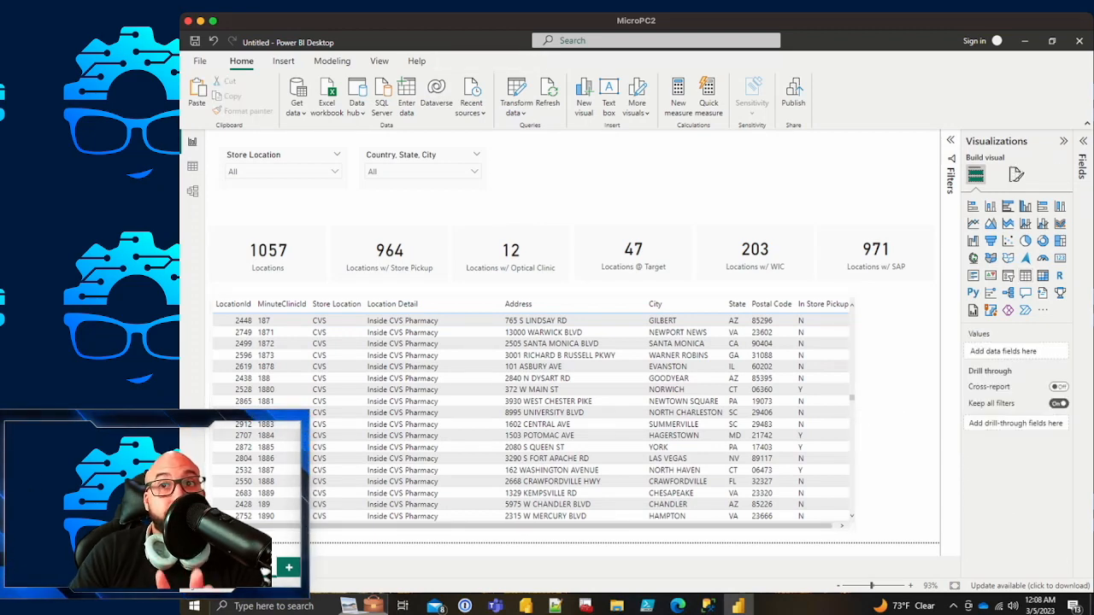
click(855, 412)
drag(854, 412, 934, 412)
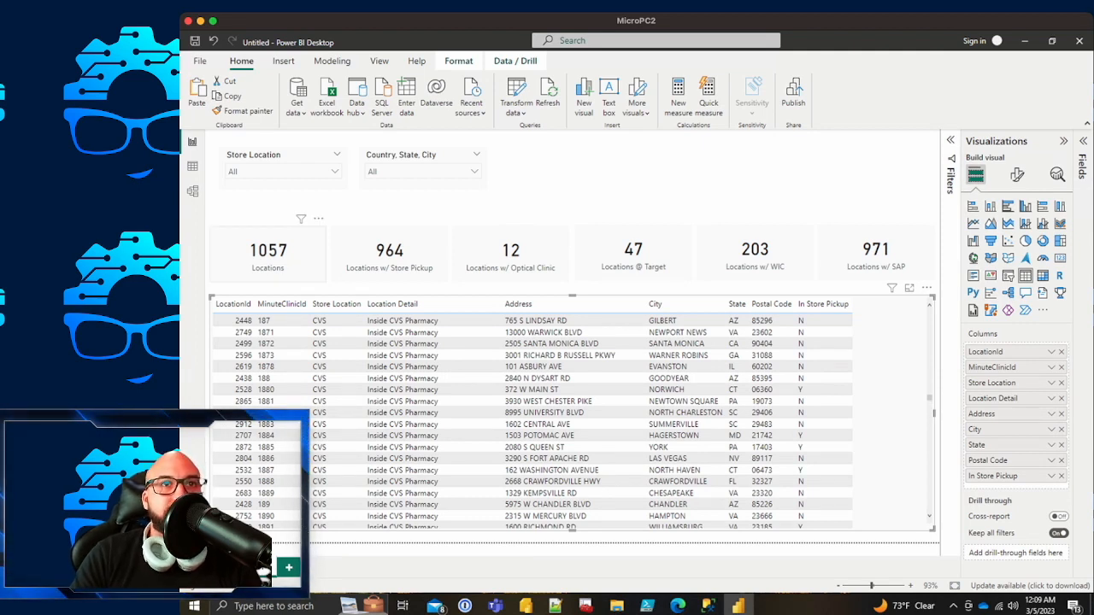
Step: Select all six count cards together and nudge them down closer to the locations table
click(268, 253)
ctrl+click(389, 253)
ctrl+click(510, 254)
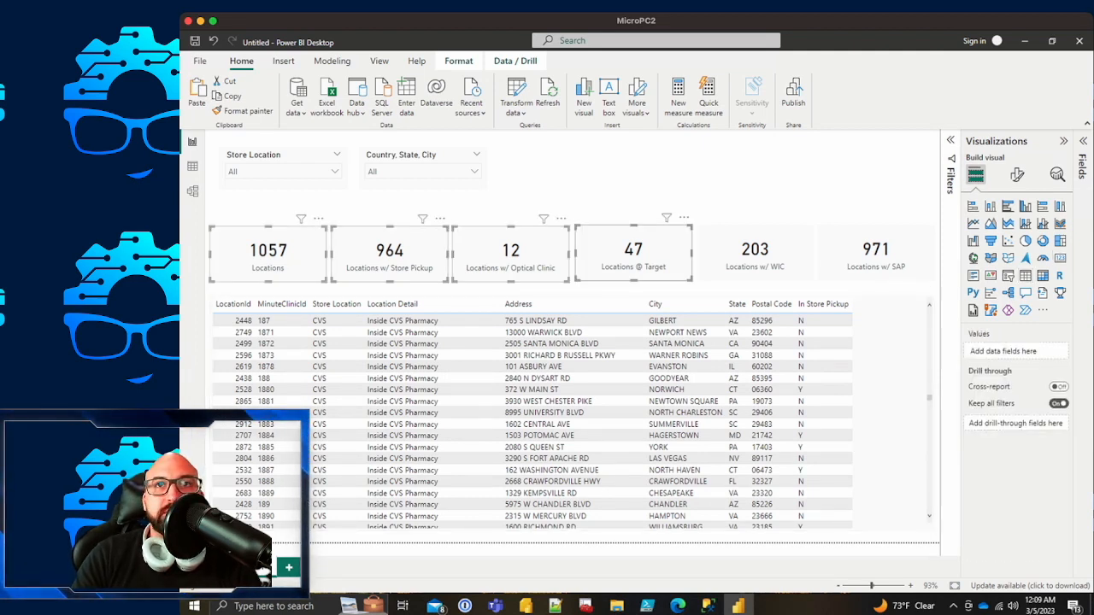
ctrl+click(633, 254)
ctrl+click(755, 253)
ctrl+click(875, 253)
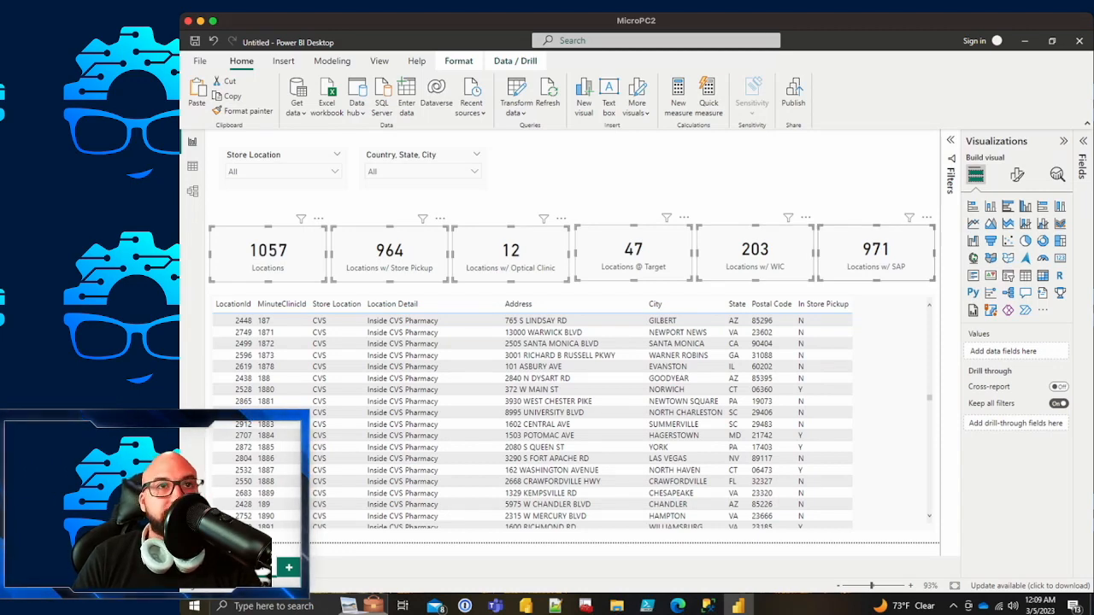
key(Down)
key(Down)
key(Down)
key(Down)
key(Down)
key(Down)
key(Down)
key(Down)
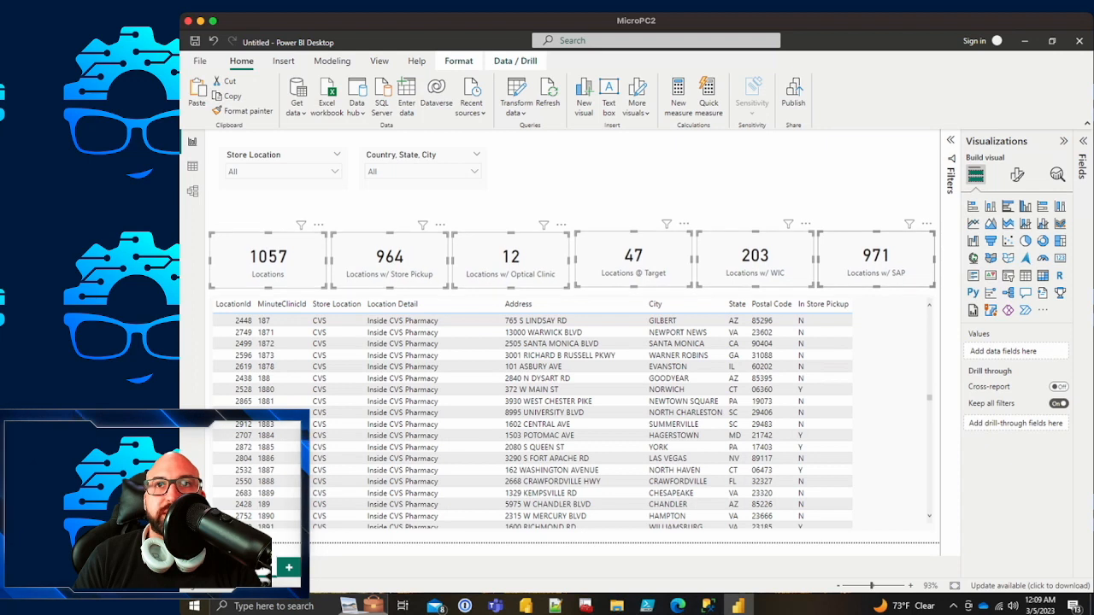
Step: Nudge the six selected count cards up and down until they sit just above the locations table
key(Up)
key(Up)
key(Up)
key(Up)
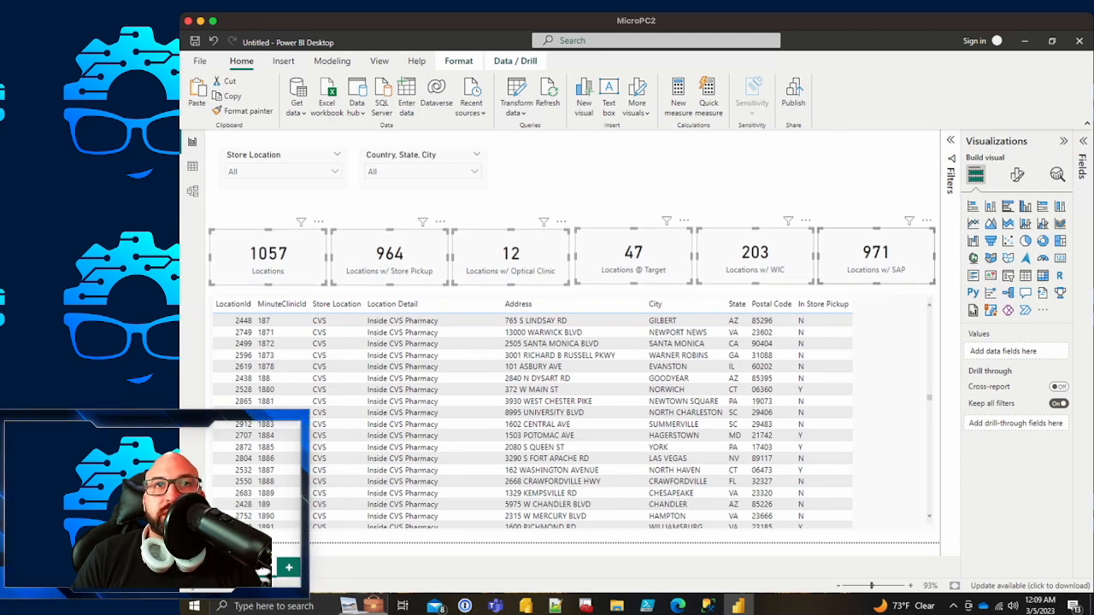
key(Down)
key(Down)
key(Down)
key(Down)
key(Down)
key(Down)
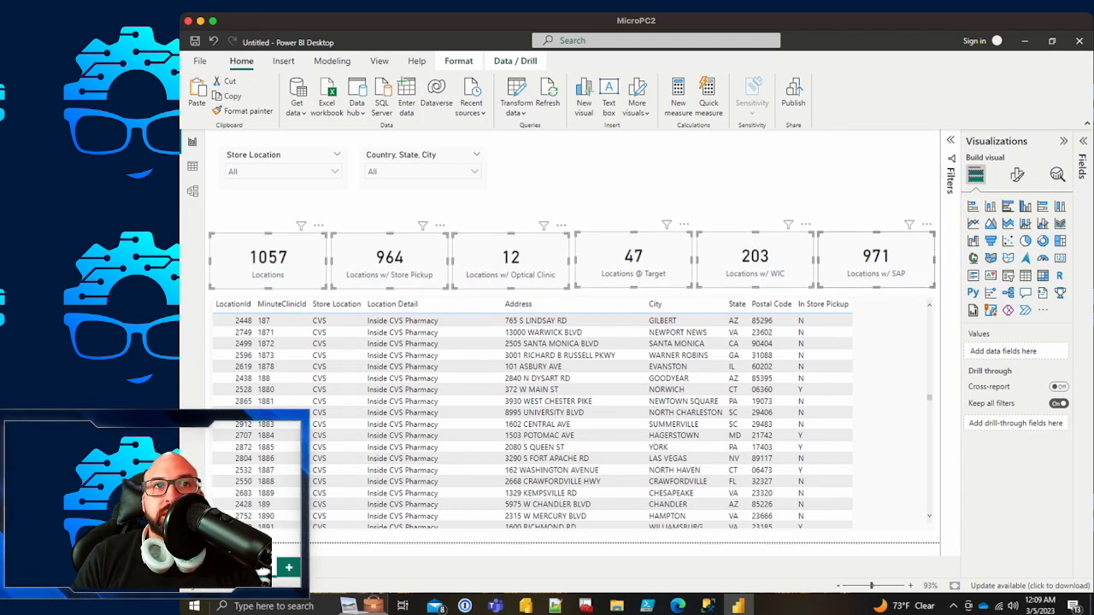
key(Down)
key(Down)
key(Down)
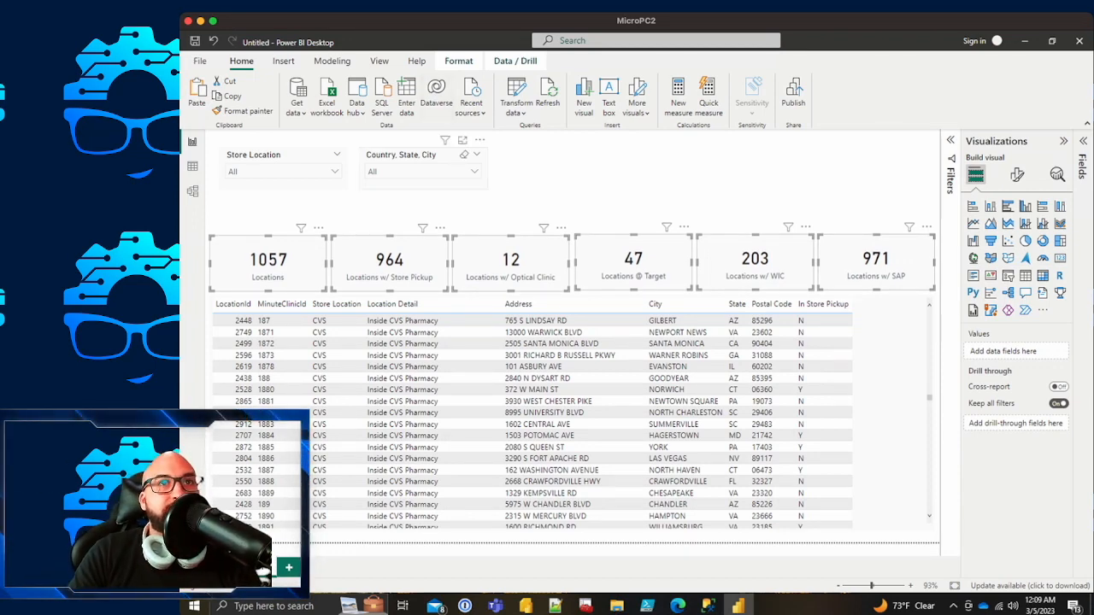
Step: Move the Store Location and Country, State, City slicers right so they sit side by side above the Target and WIC cards
click(446, 155)
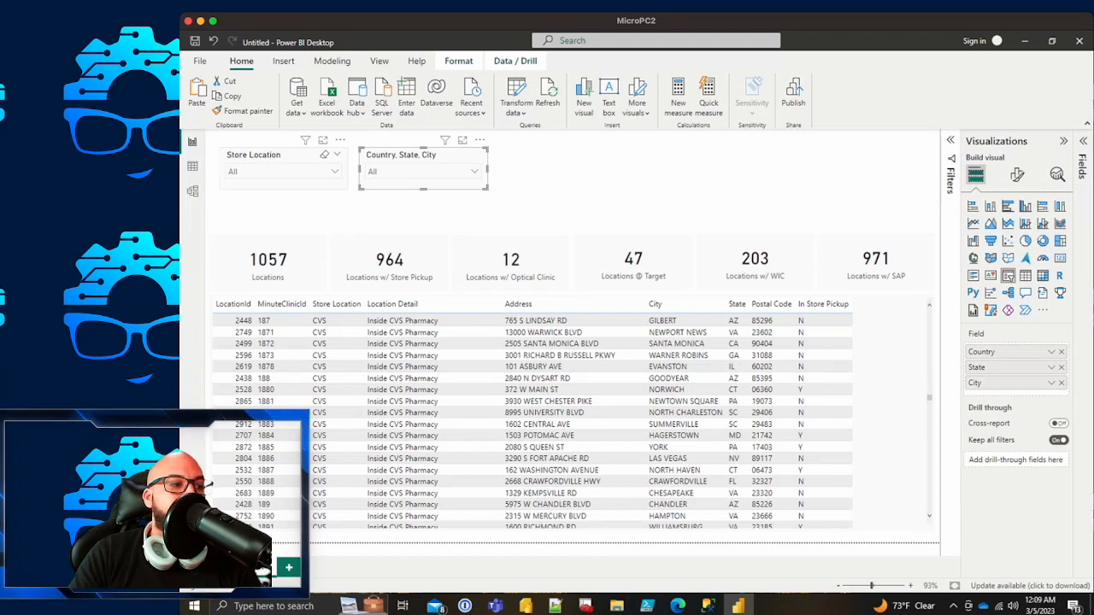
drag(286, 156, 608, 160)
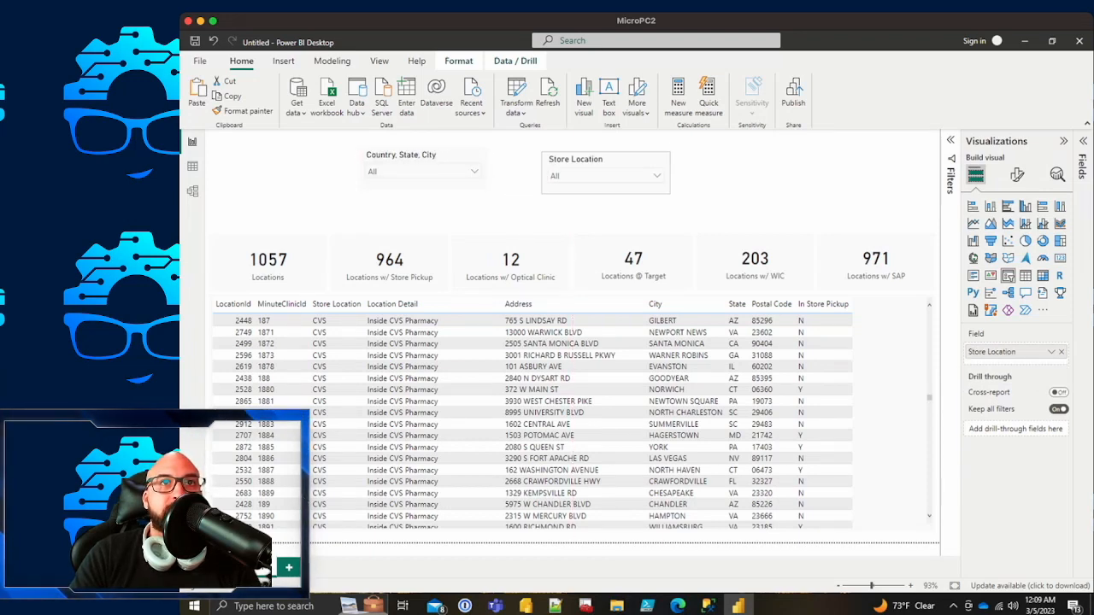
drag(461, 146, 779, 150)
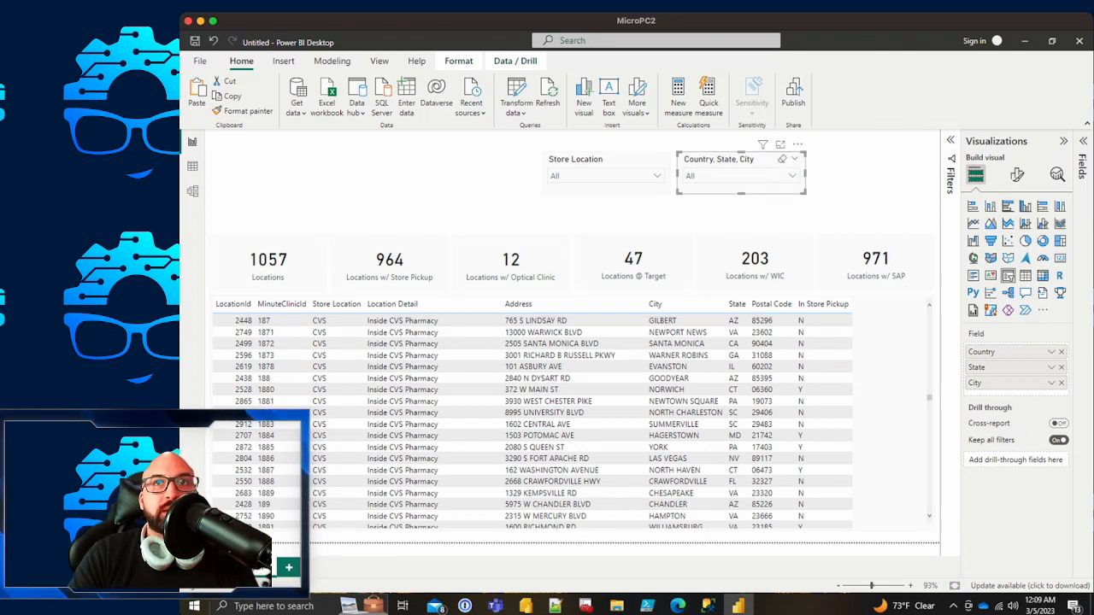
Step: Add PostalCode from vw_CVSMinuteClinics below City in the Country, State, City slicer and rename it Postal Code
click(792, 175)
click(792, 175)
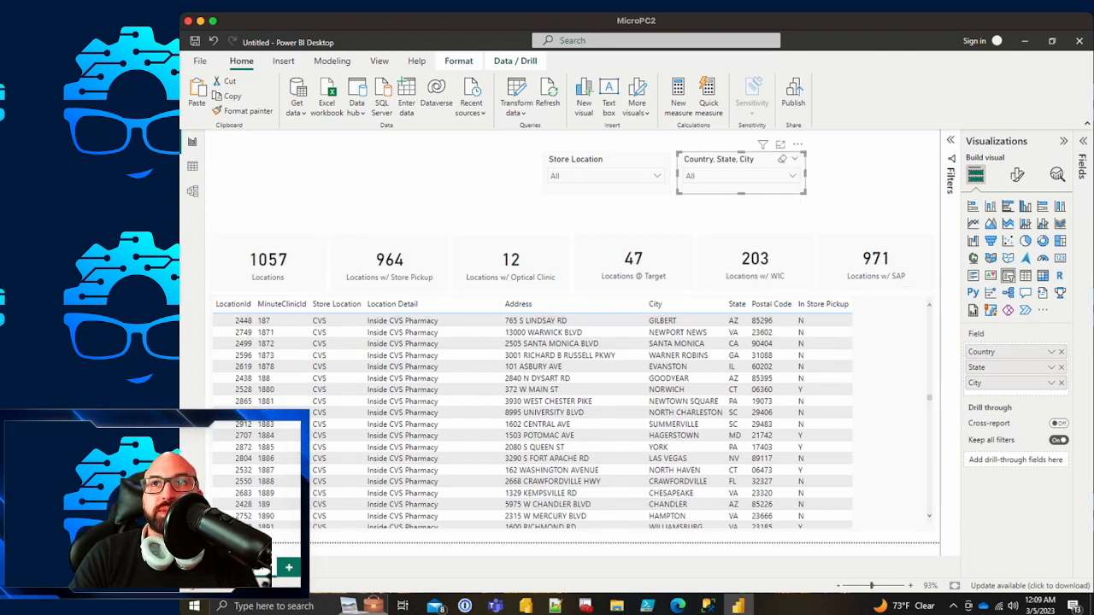
click(1083, 162)
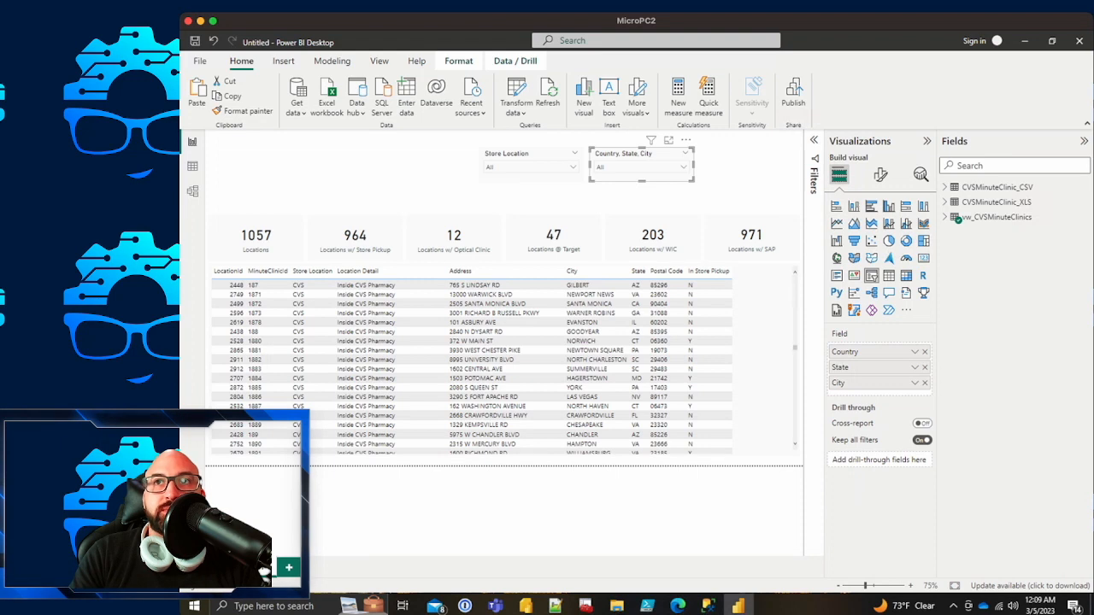
click(957, 219)
click(983, 165)
text(zip)
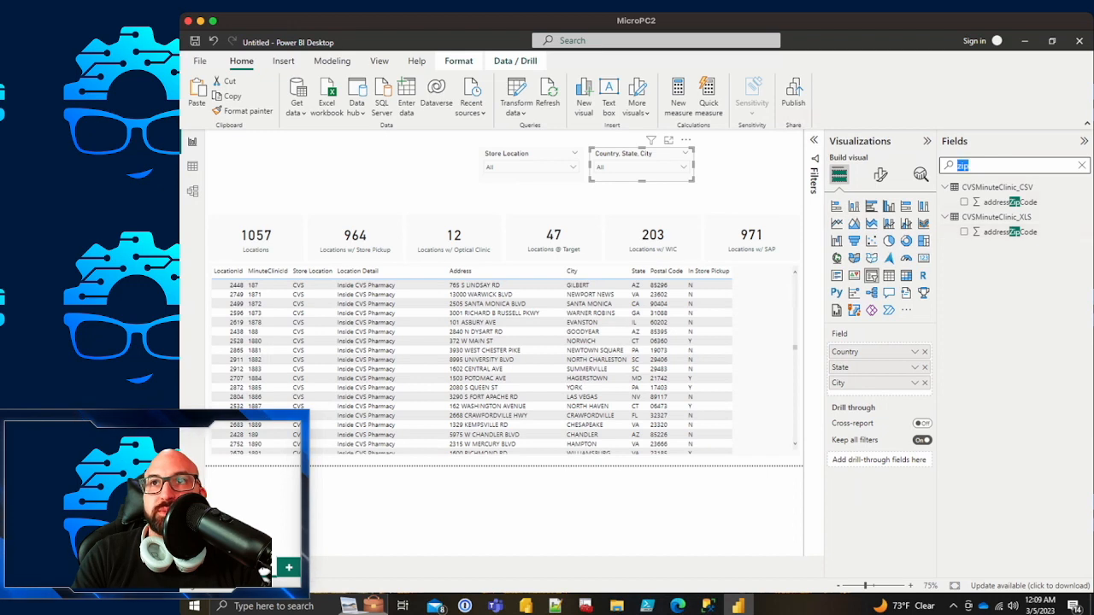
text(posta)
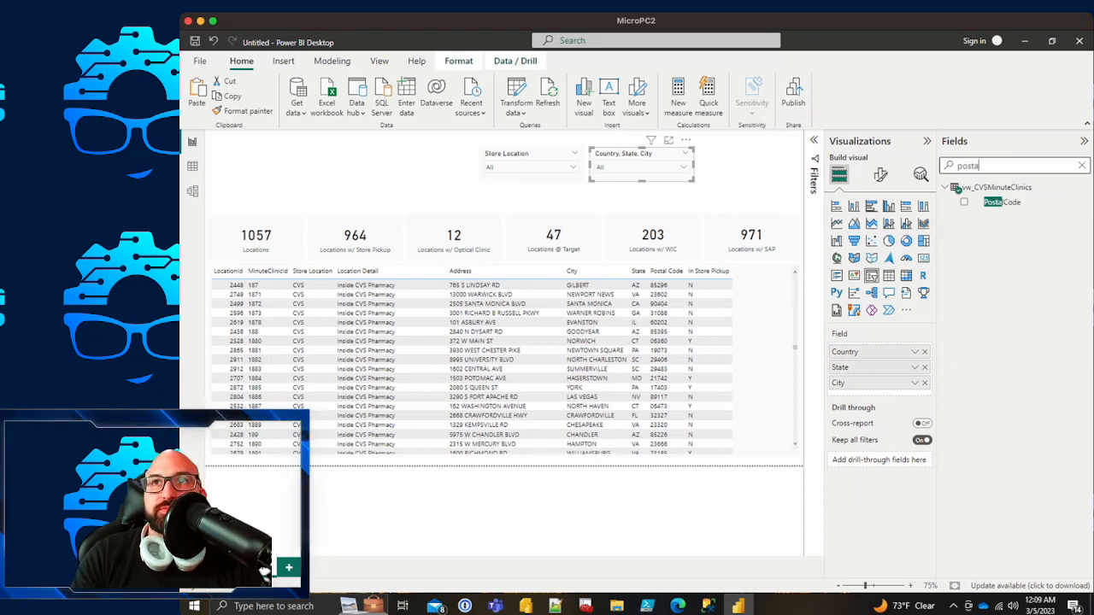
drag(1001, 201, 888, 398)
double_click(854, 398)
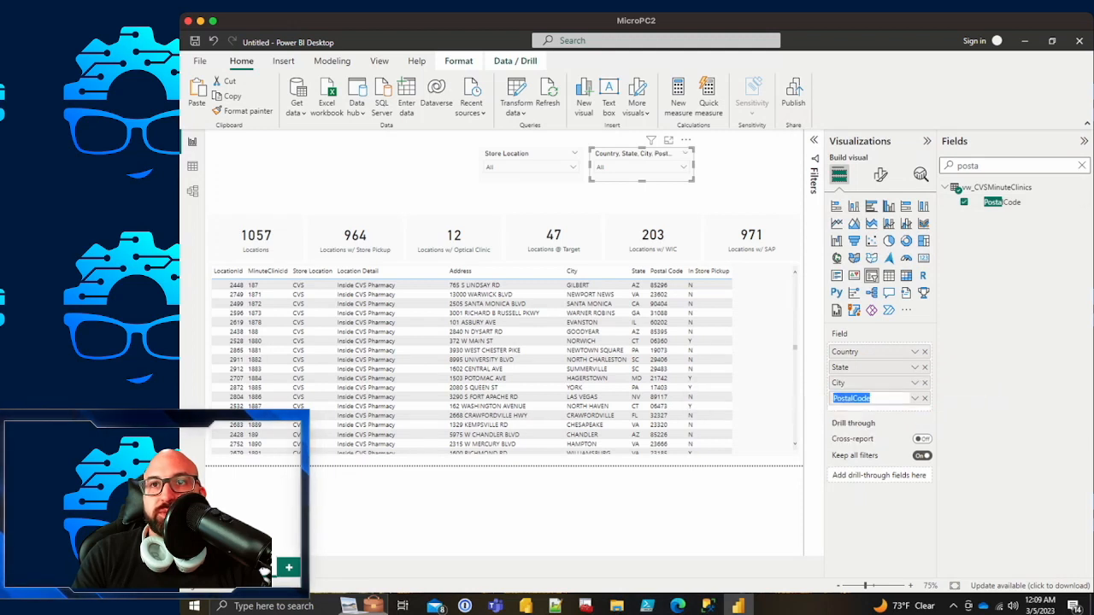
text(Postal Code)
key(Return)
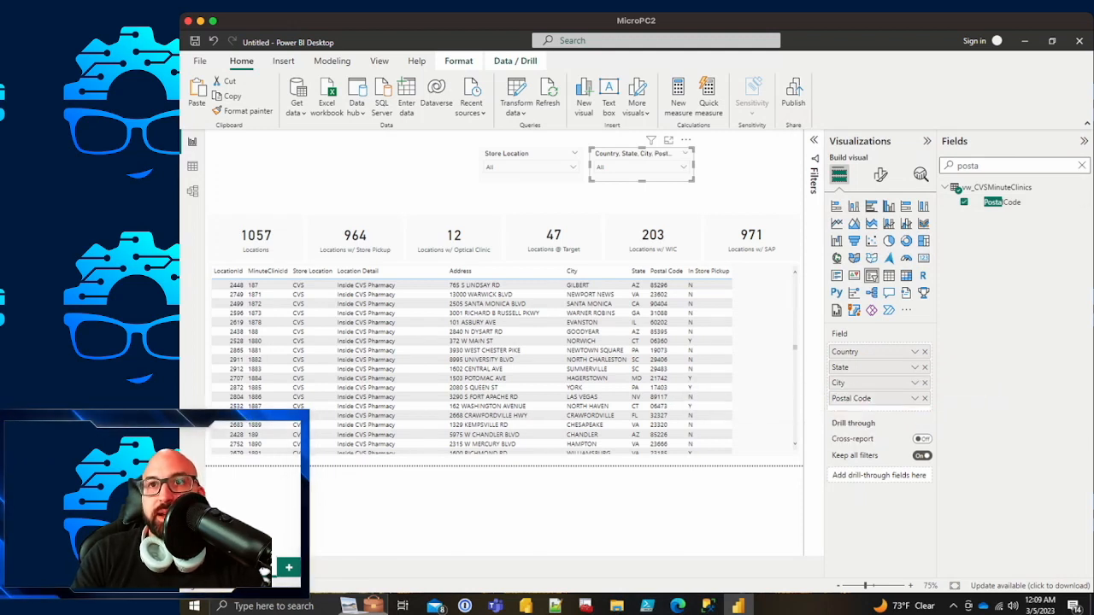
Step: Search the location slicer for 00 and examine the postal codes listed under DC, Washington
click(683, 167)
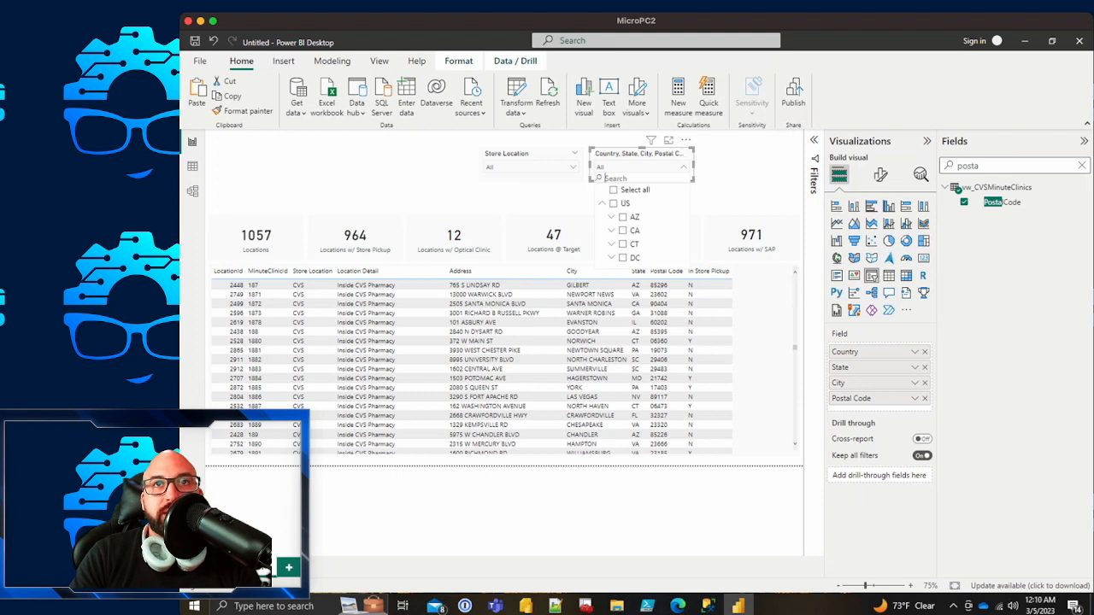
click(602, 203)
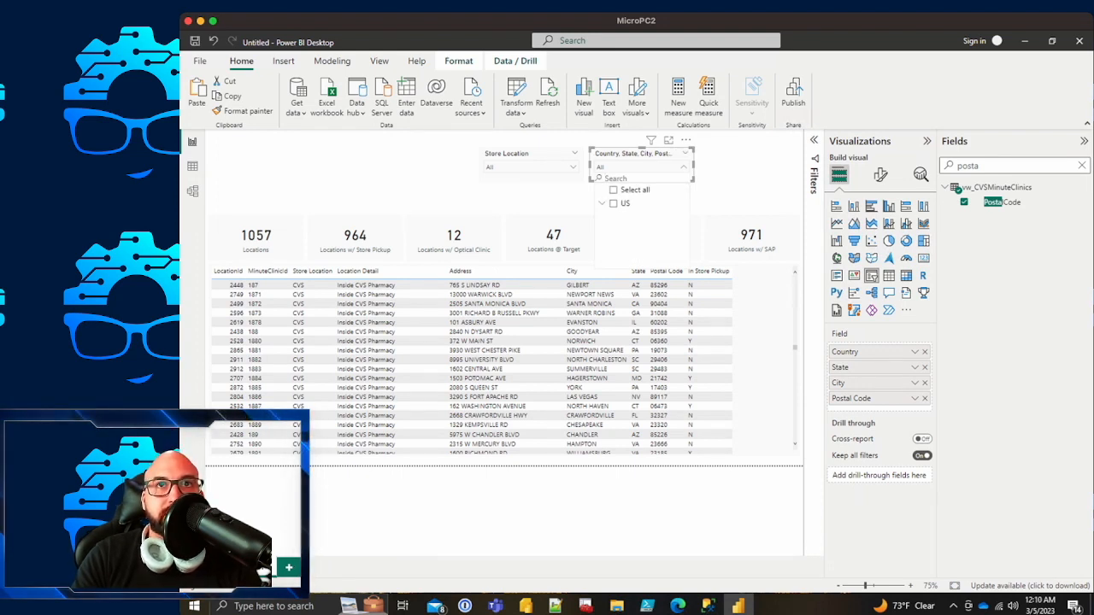
click(602, 204)
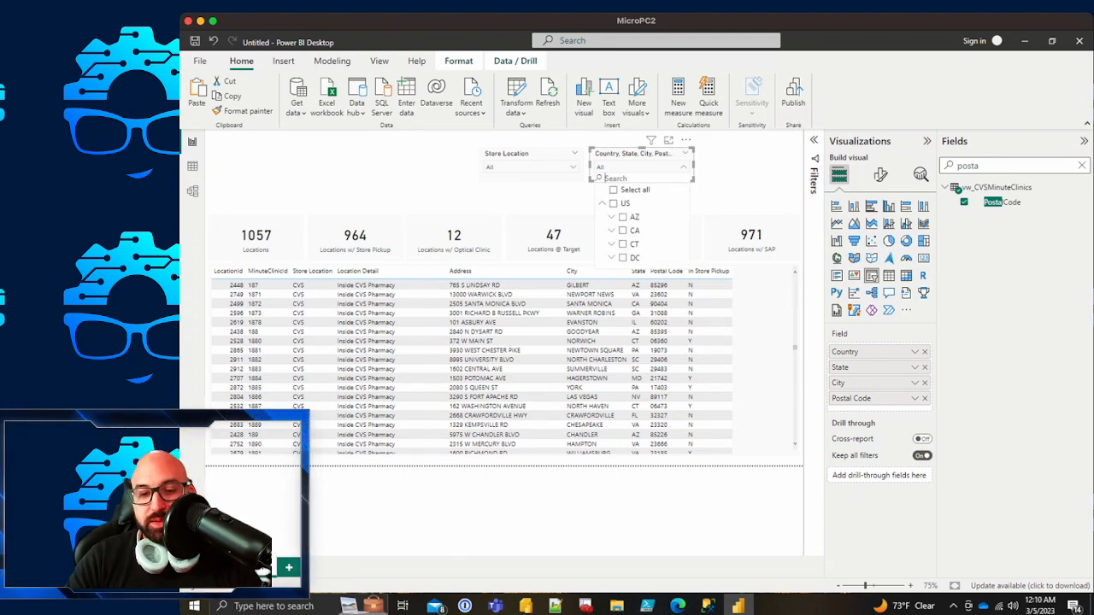
scroll(641, 224, down, 1)
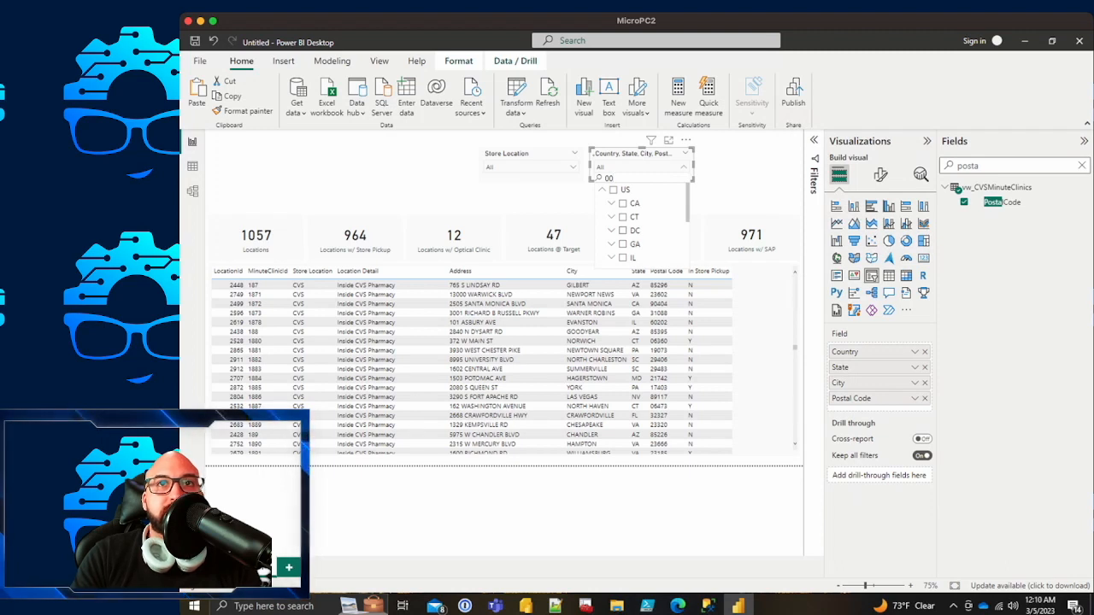
click(611, 230)
click(622, 244)
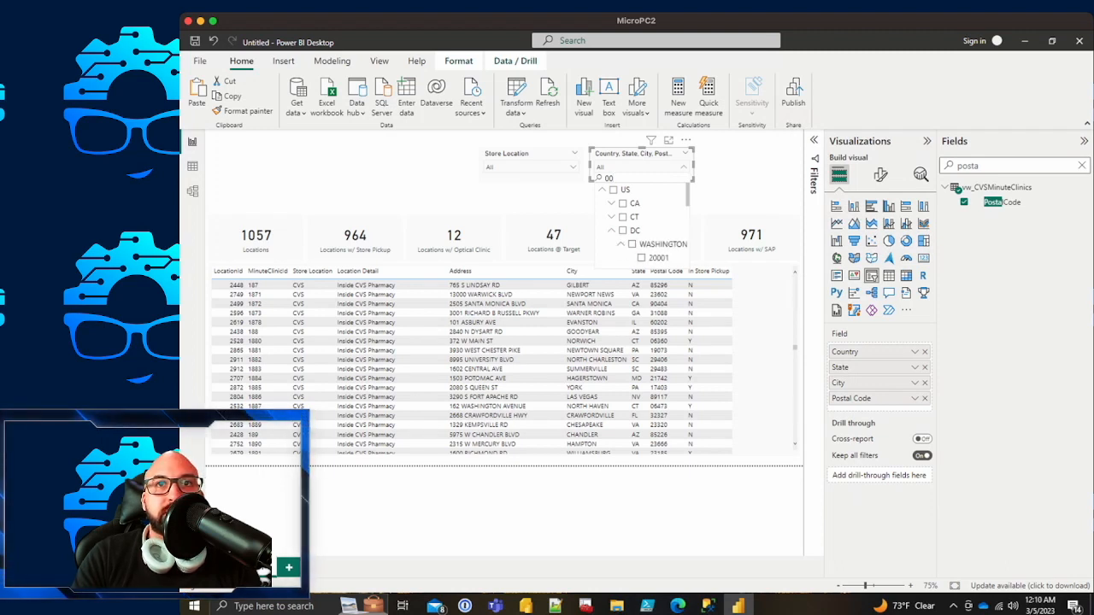
scroll(641, 222, down, 2)
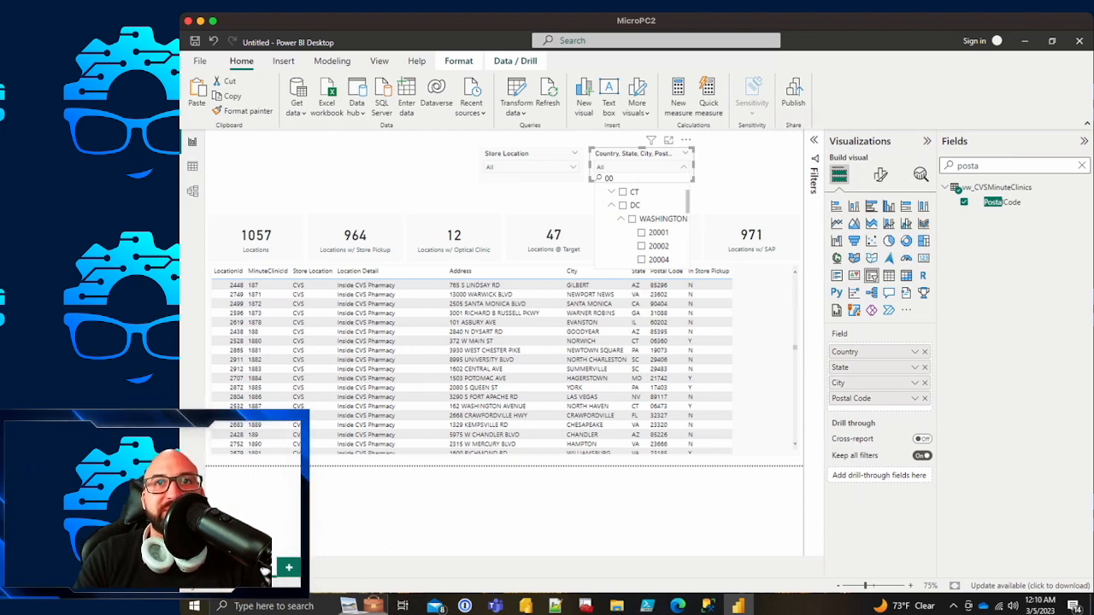
scroll(649, 224, down, 2)
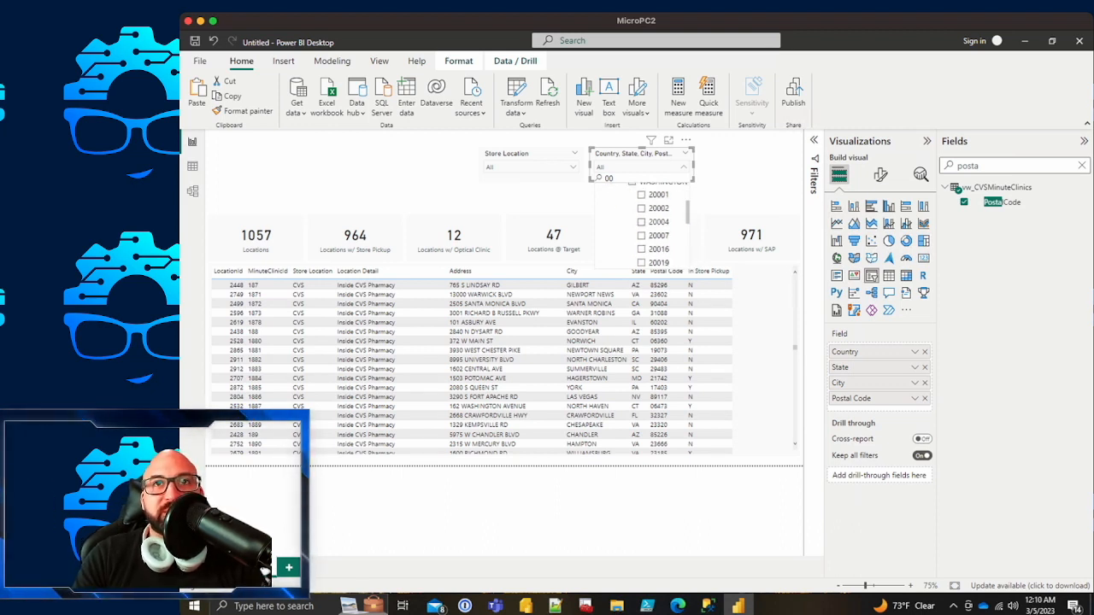
scroll(662, 222, up, 1)
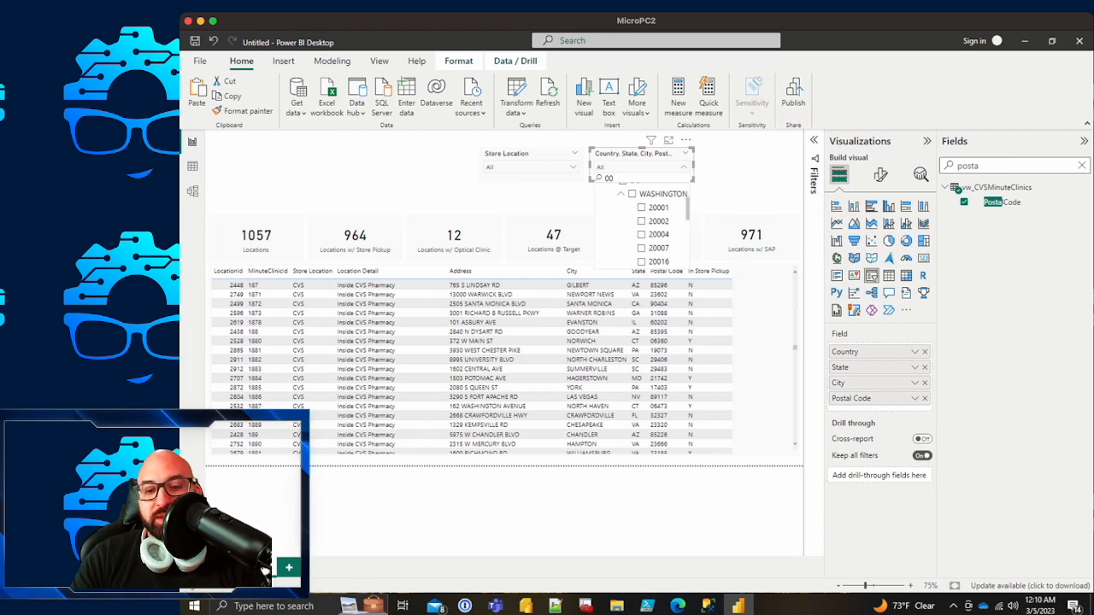
Step: Search the location slicer for the postal code fragments 009, 006 and 0095, expanding GA and Marietta for 006
text(9)
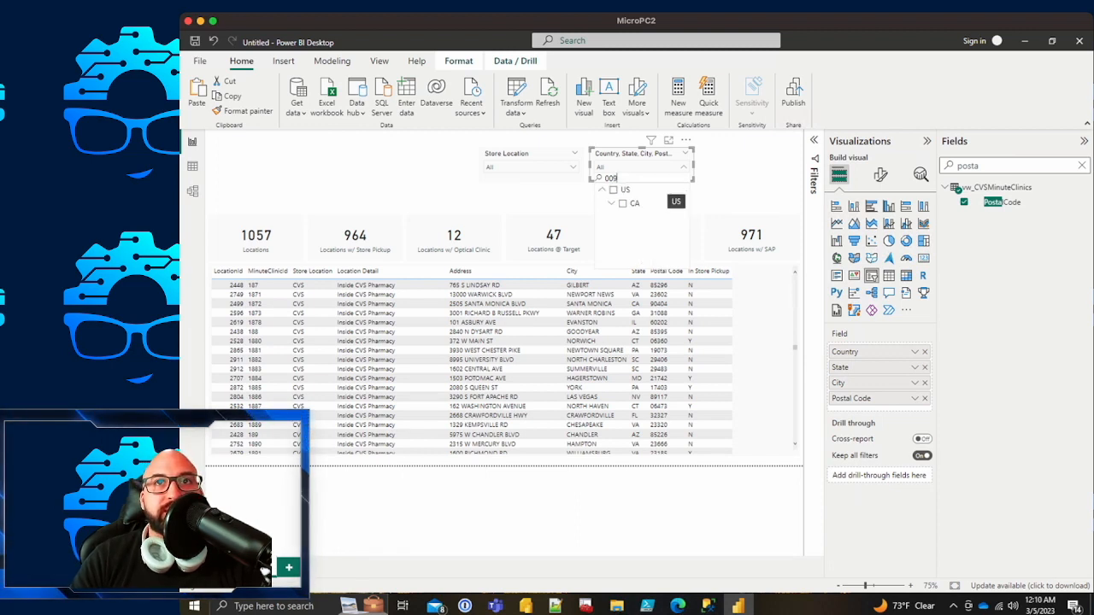
text(6)
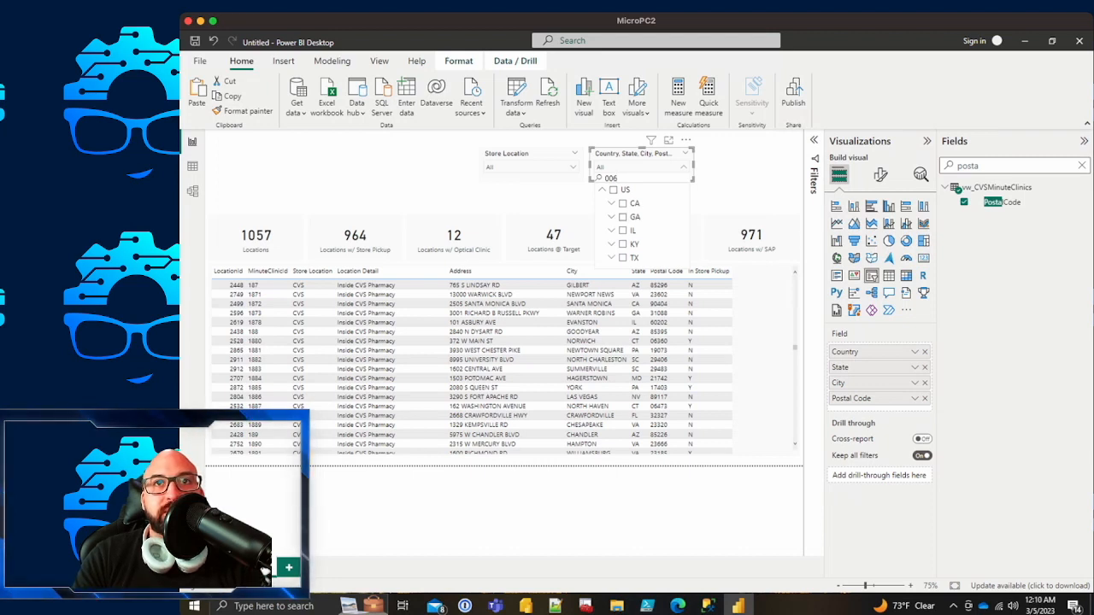
click(611, 217)
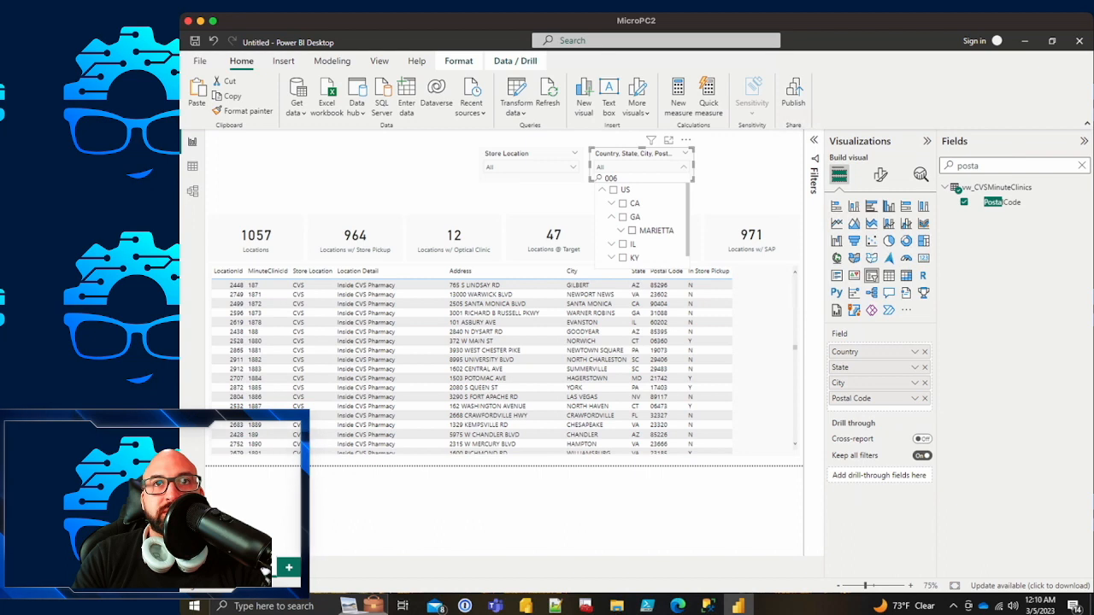
click(620, 231)
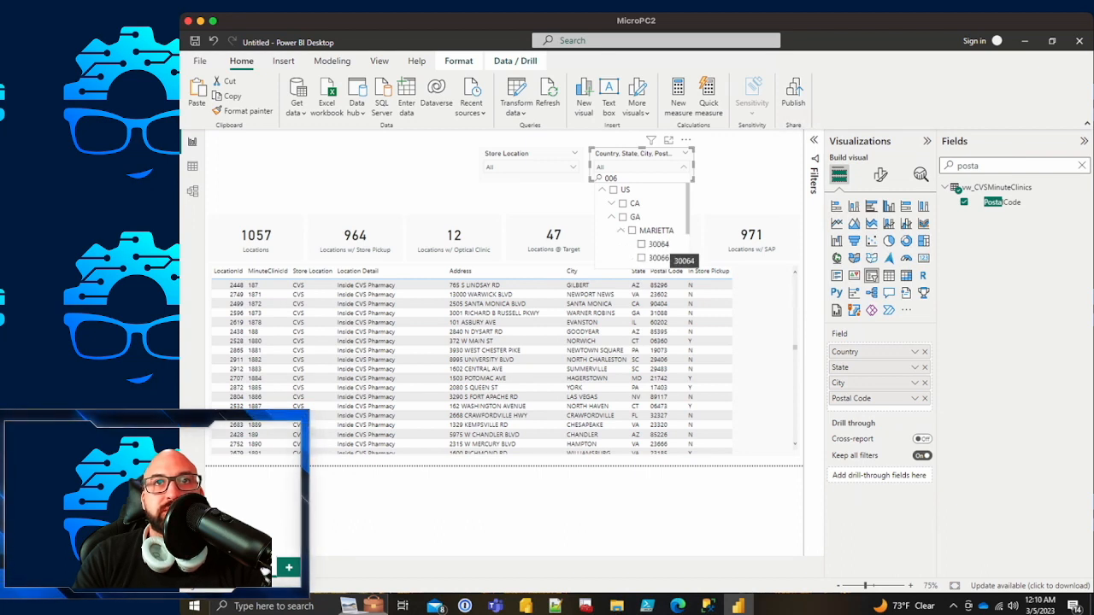
text(0095)
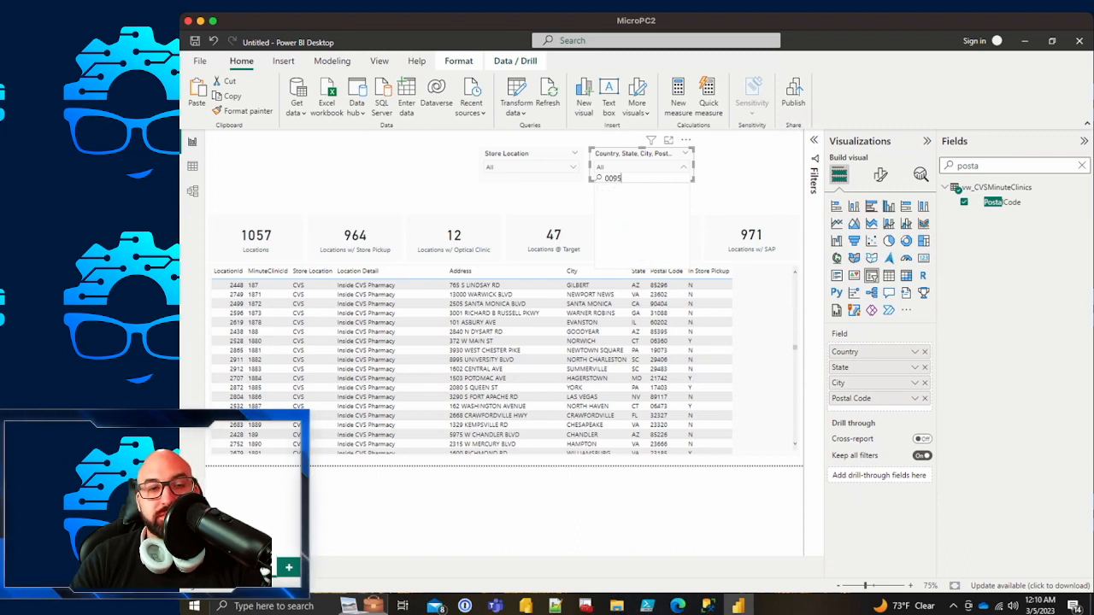
text(3)
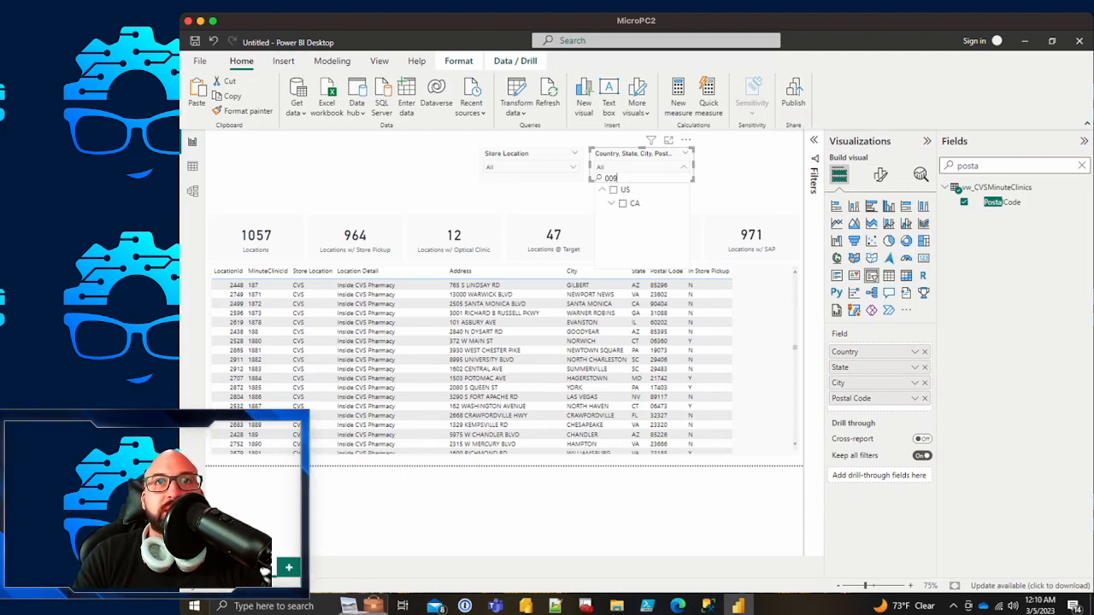
Step: Filter the page to Carlsbad, CA with the location slicer, clear the search text and remove the California selection
click(632, 217)
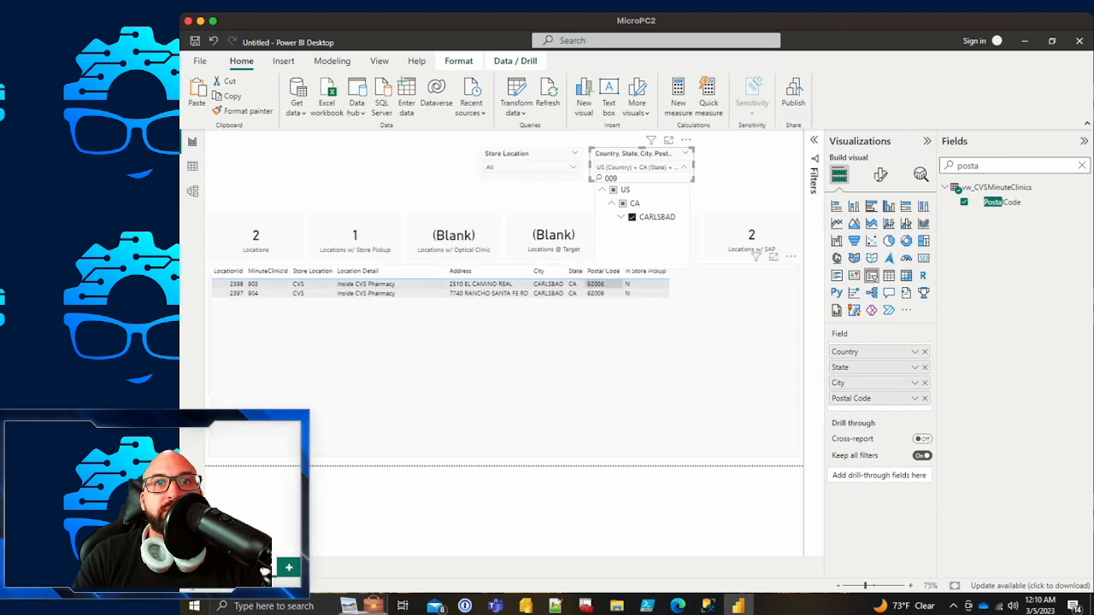
drag(616, 178, 613, 178)
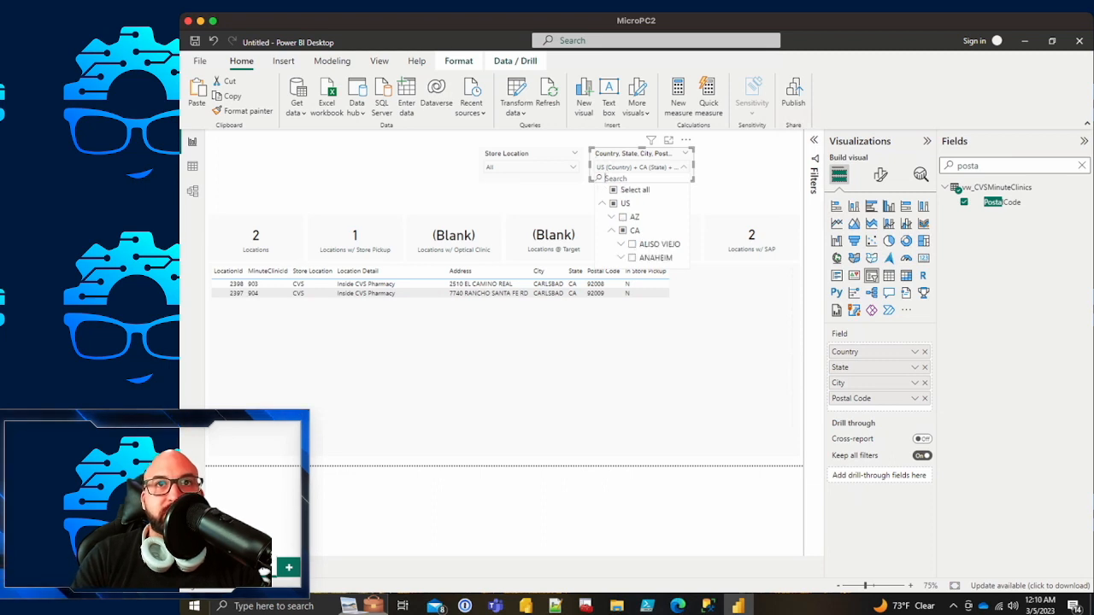
click(623, 231)
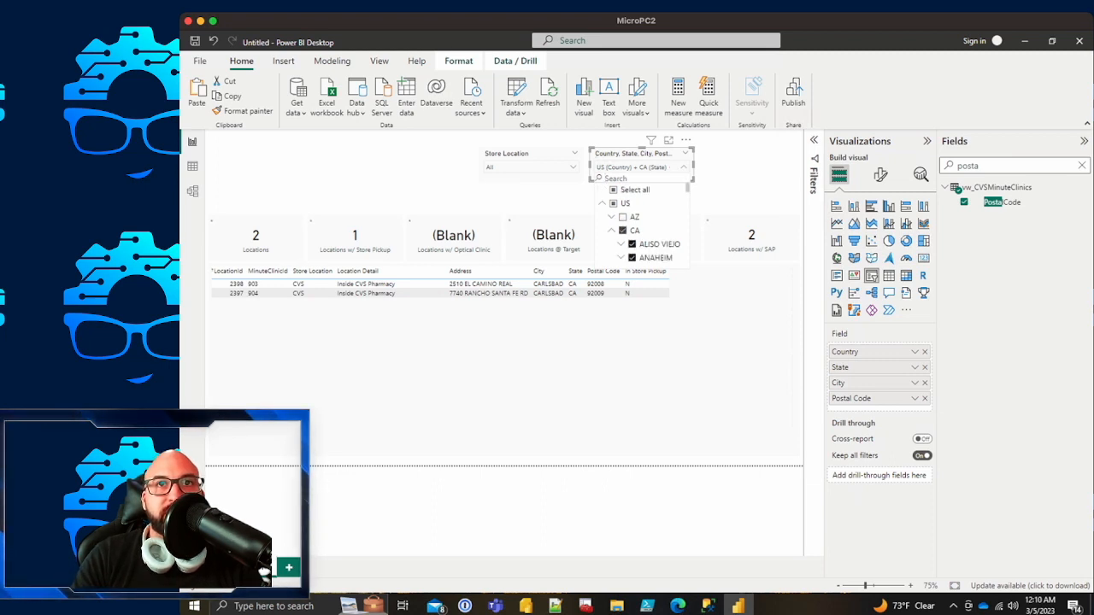
click(623, 231)
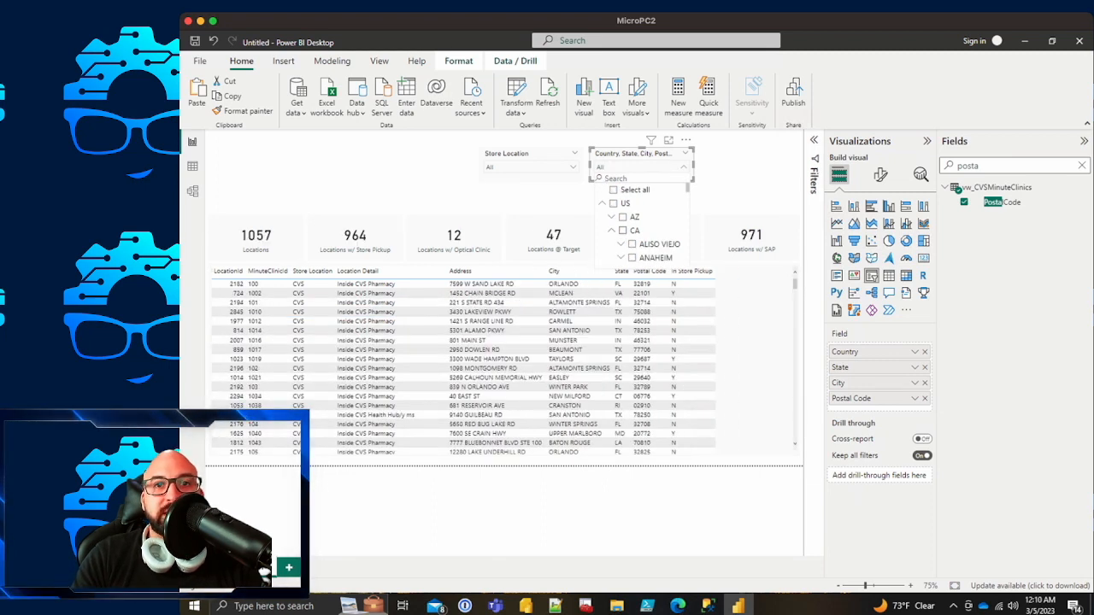
Step: Switch to SQL Server Management Studio and start a WHERE clause on addressZipCode below the FROM line of the CVSMinuteClinics table query
click(708, 605)
scroll(632, 222, down, 20)
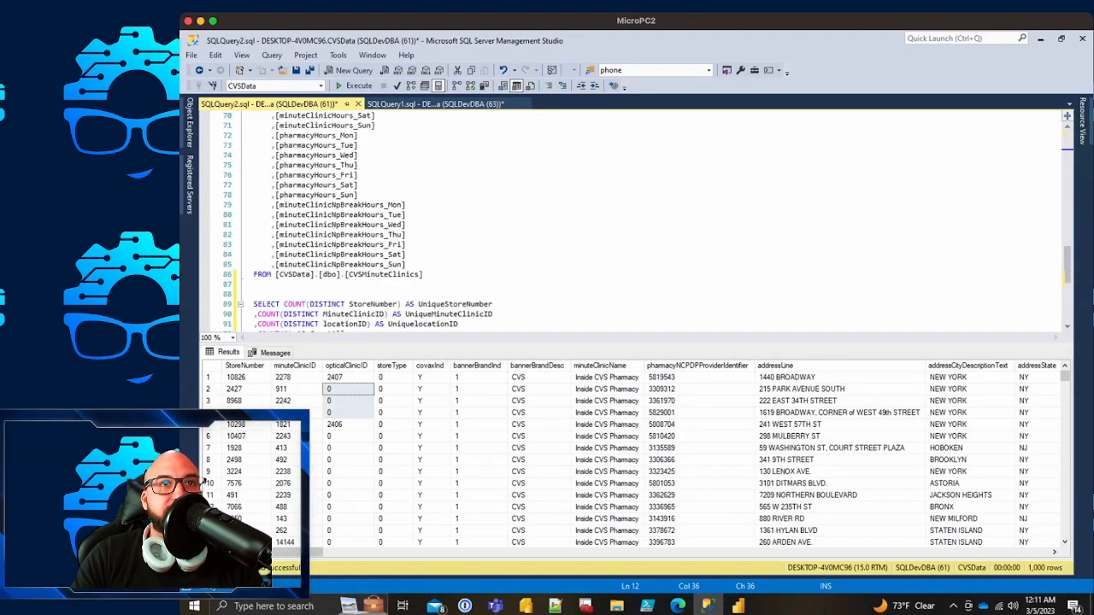
scroll(633, 223, down, 2)
click(424, 214)
key(Return)
text(WHERE )
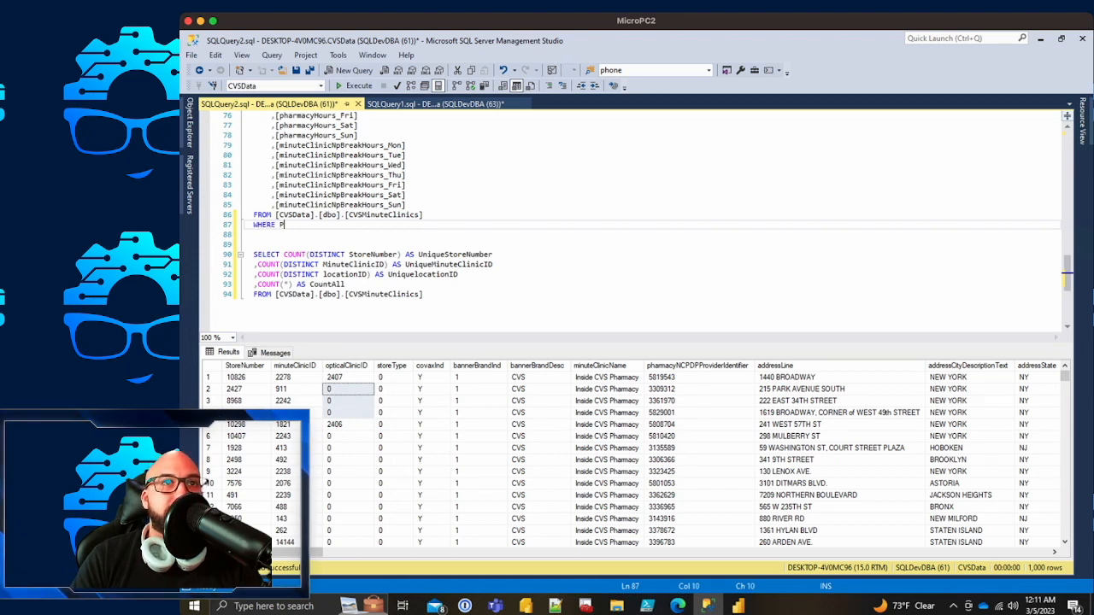
text(Zip)
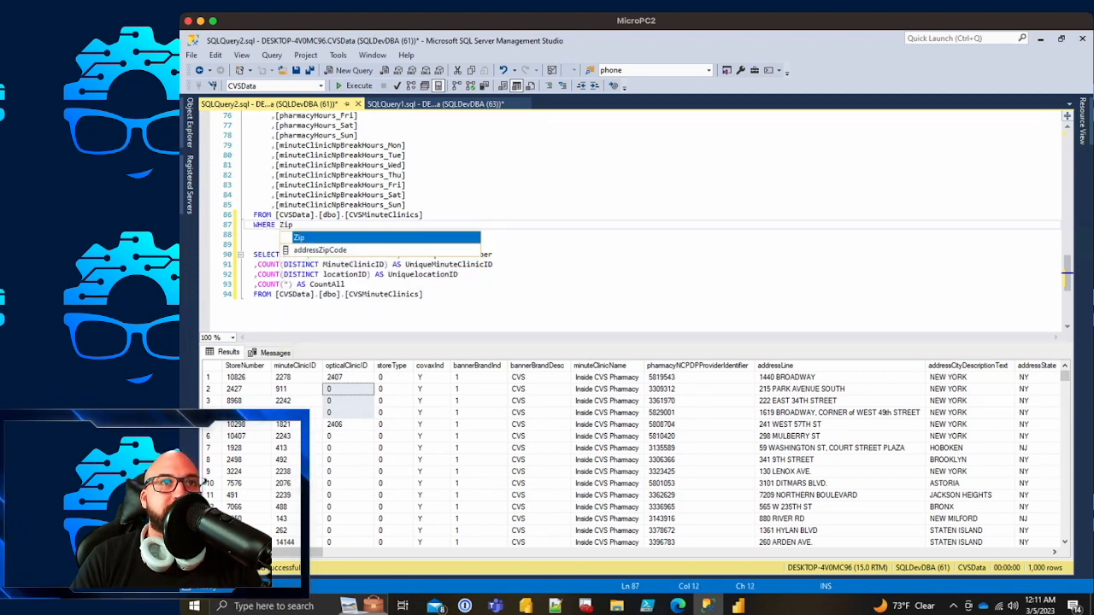
key(Down)
key(Tab)
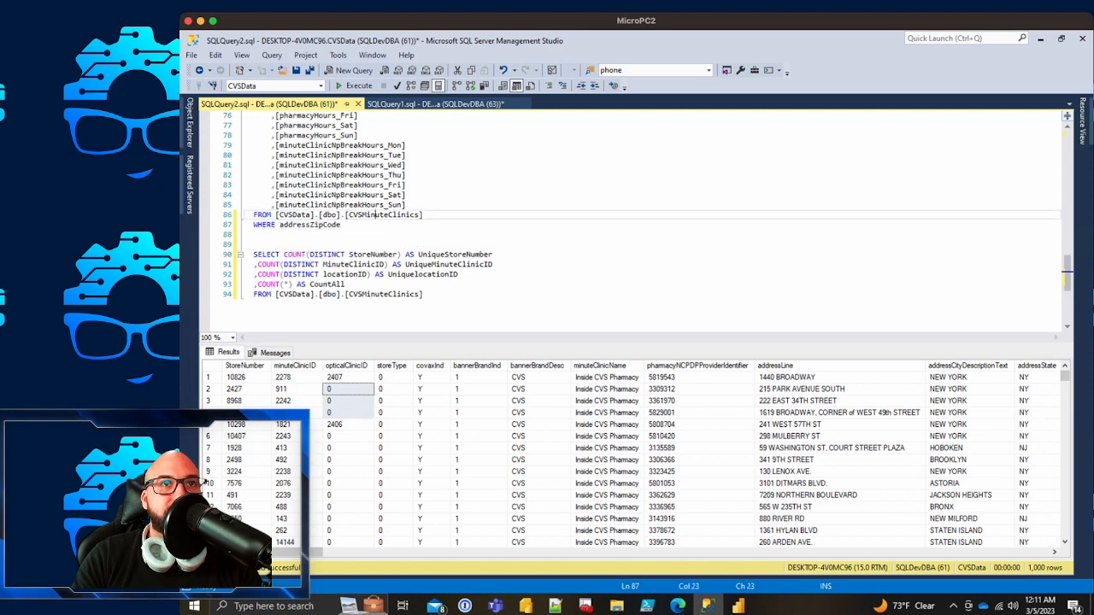
Step: Append an equals sign to the addressZipCode condition in the WHERE clause
key(Down)
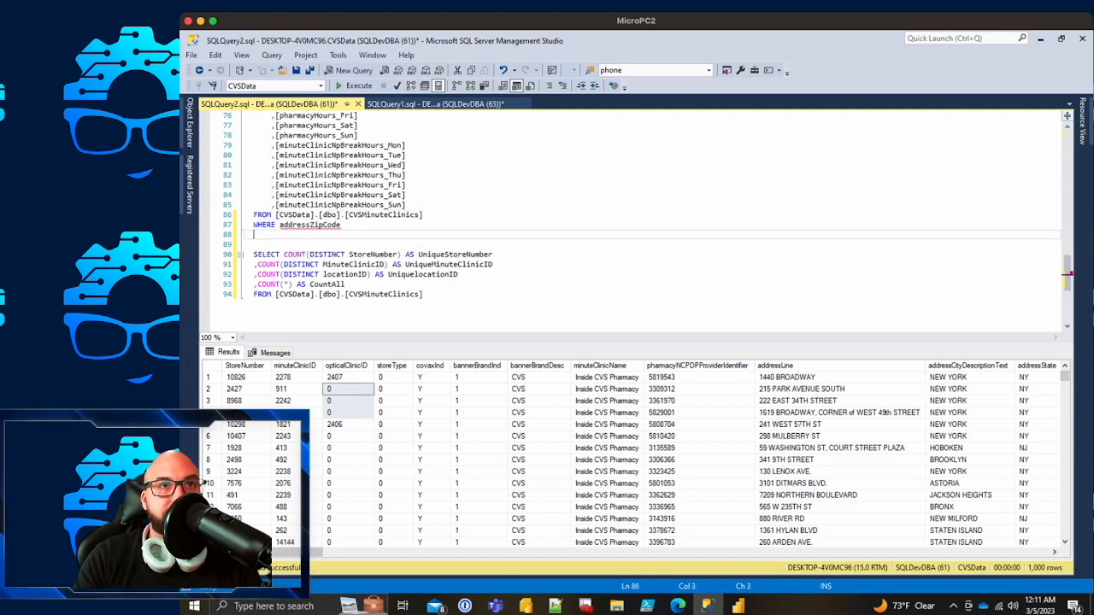
key(Up)
text(=)
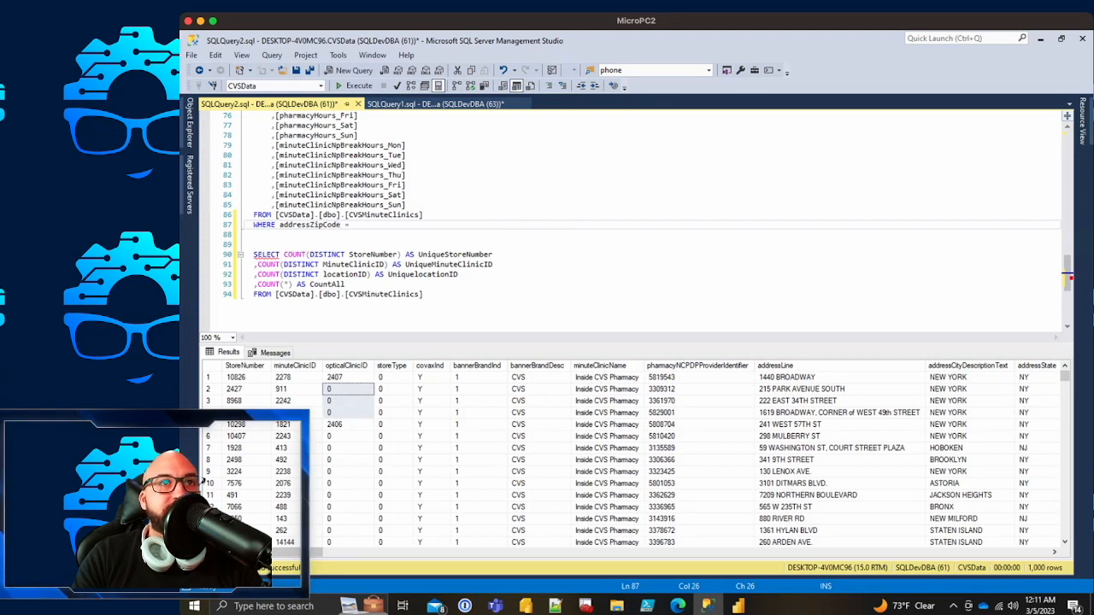
double_click(309, 225)
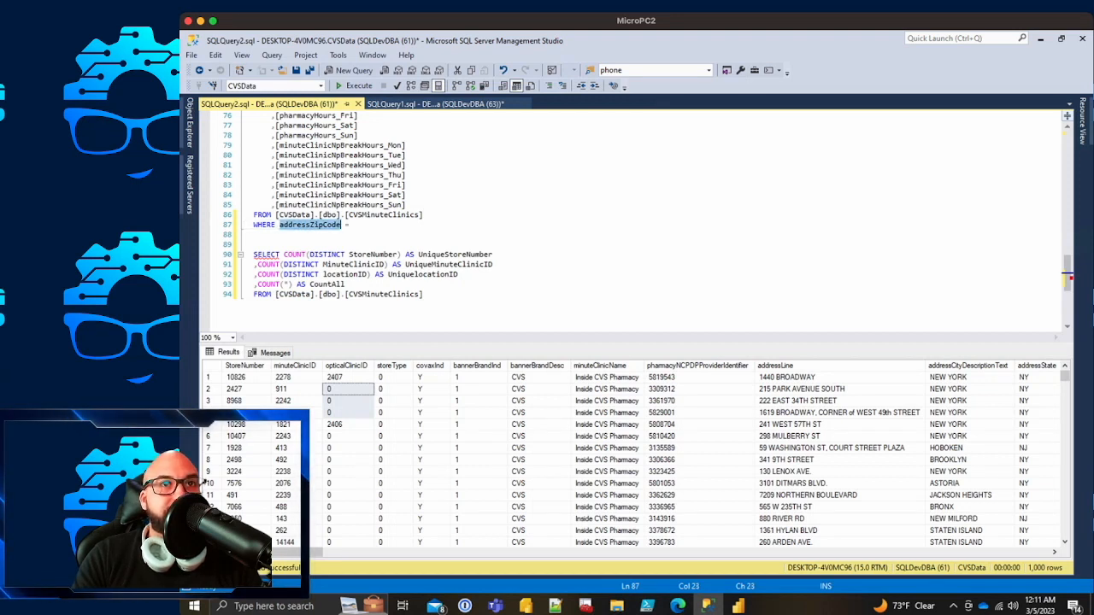
click(354, 225)
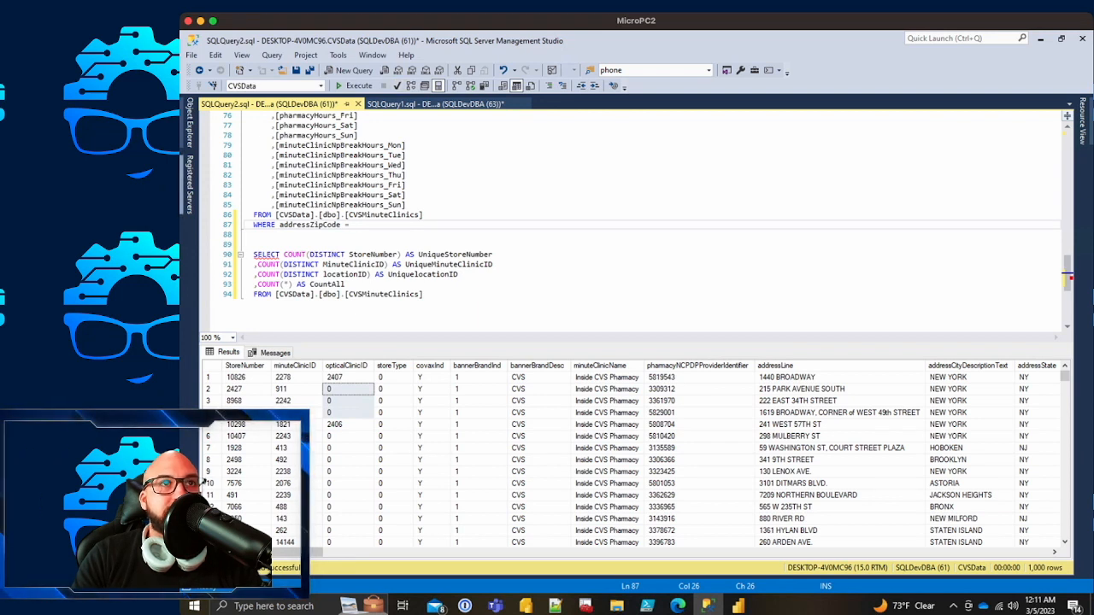
Step: Query the top 1000 rows of the view dbo.vw_CVSMinuteClinics in the CVSData database
click(188, 185)
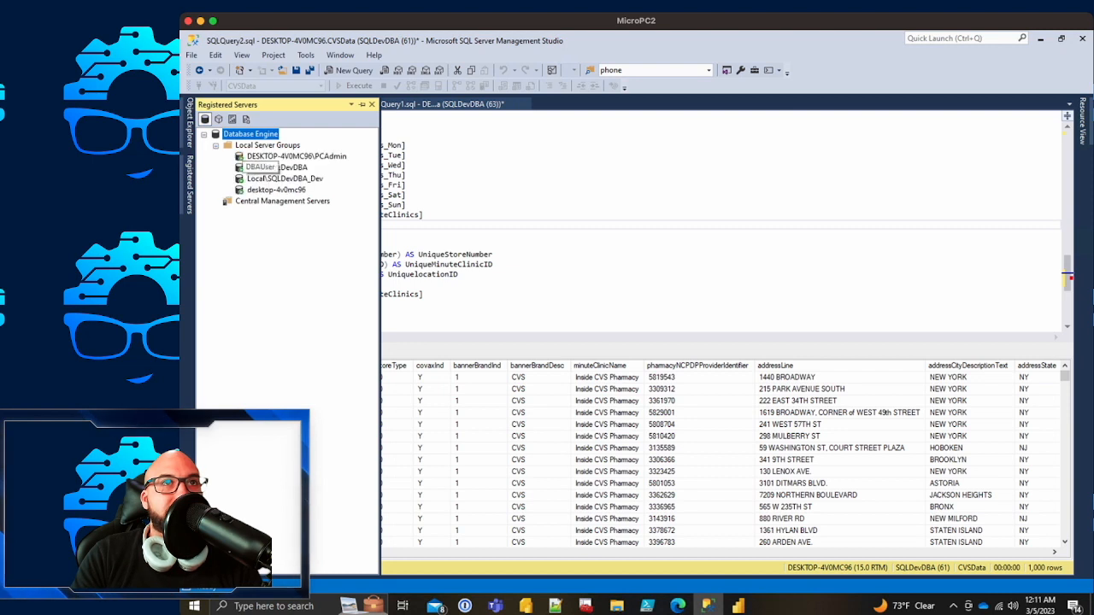
click(189, 124)
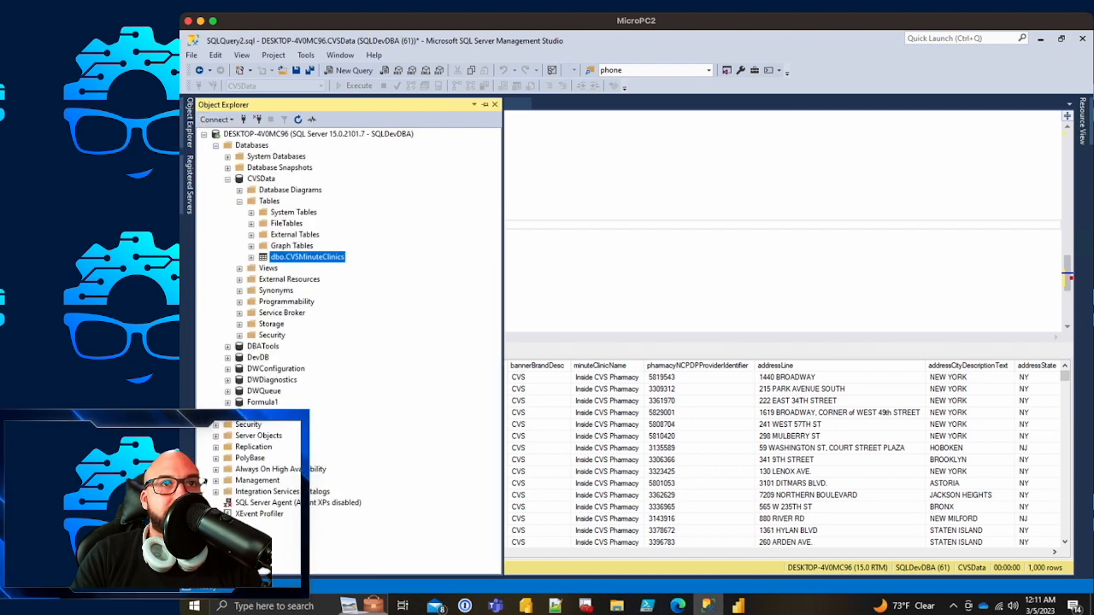
right_click(308, 256)
click(239, 201)
click(239, 212)
right_click(354, 236)
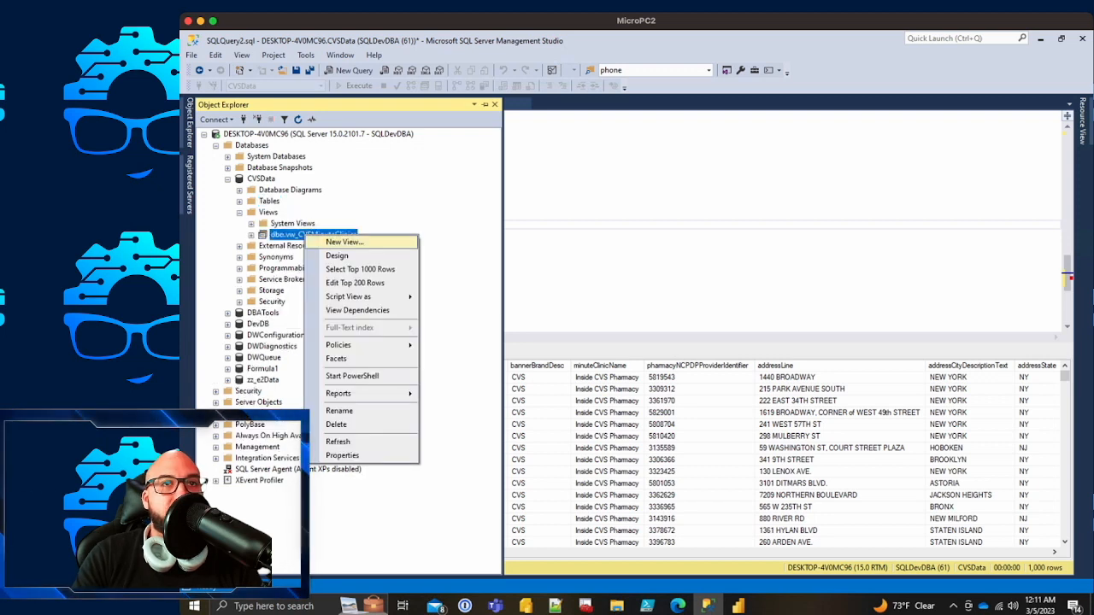
click(376, 266)
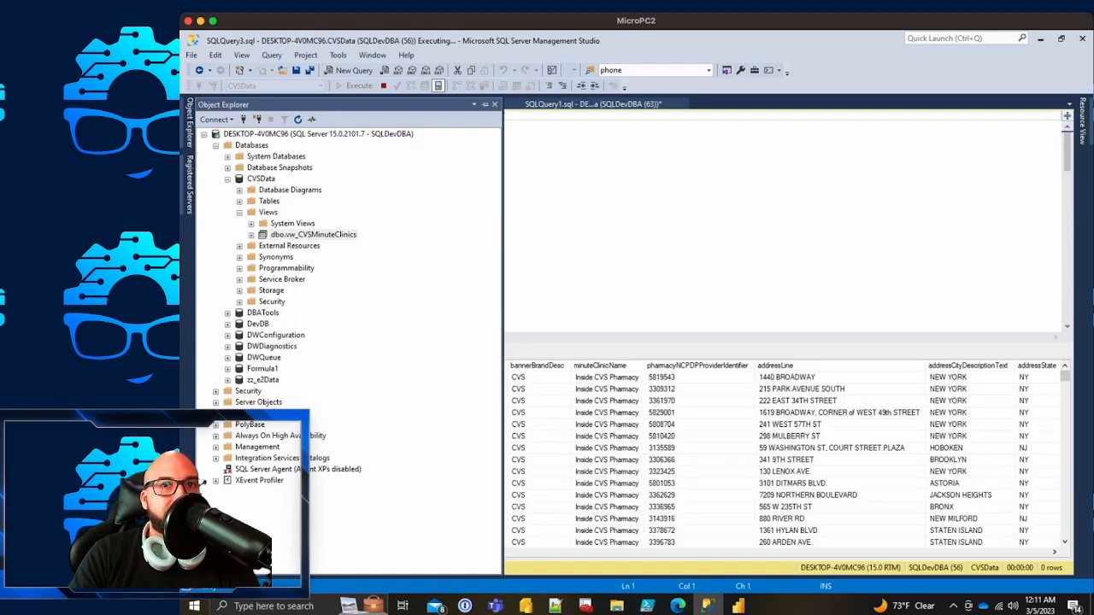
click(633, 215)
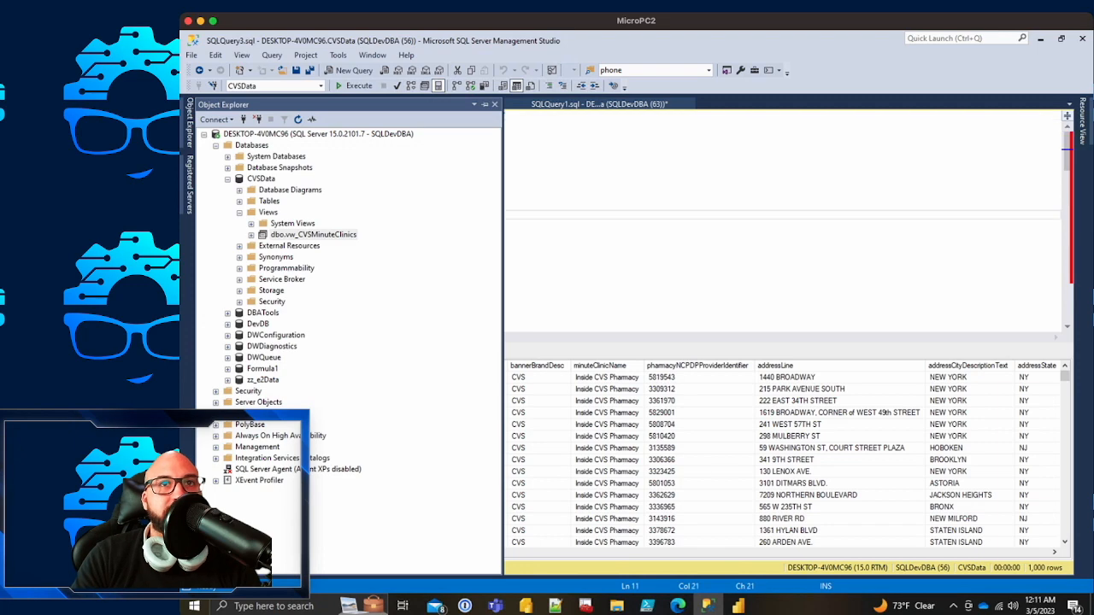
Step: Add a WHERE clause on PostalCode with the LIKE operator below the view query's FROM line
scroll(633, 215, down, 11)
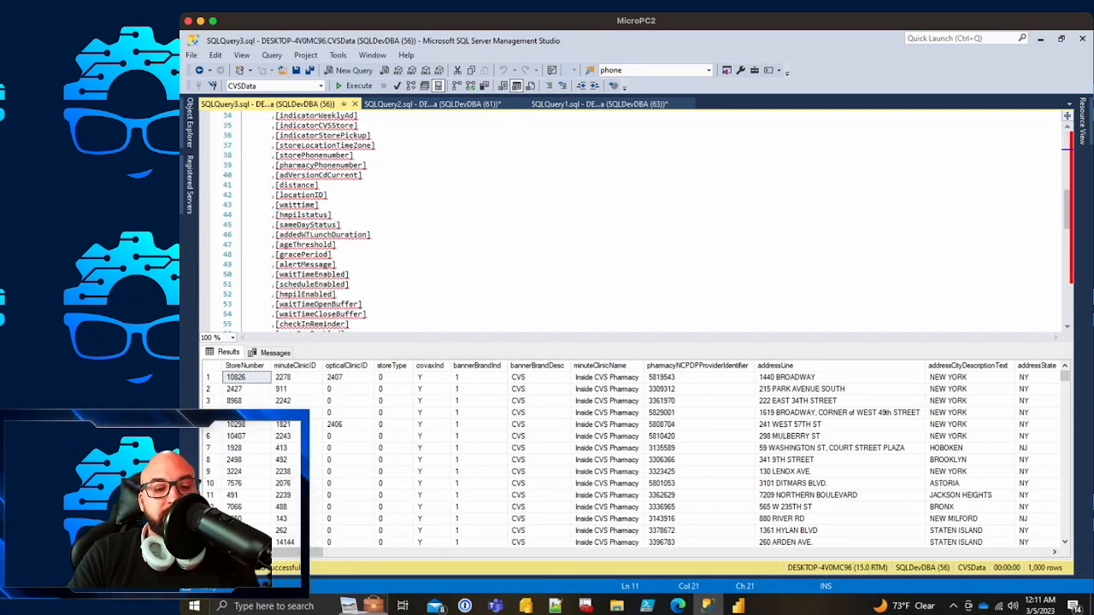
click(375, 234)
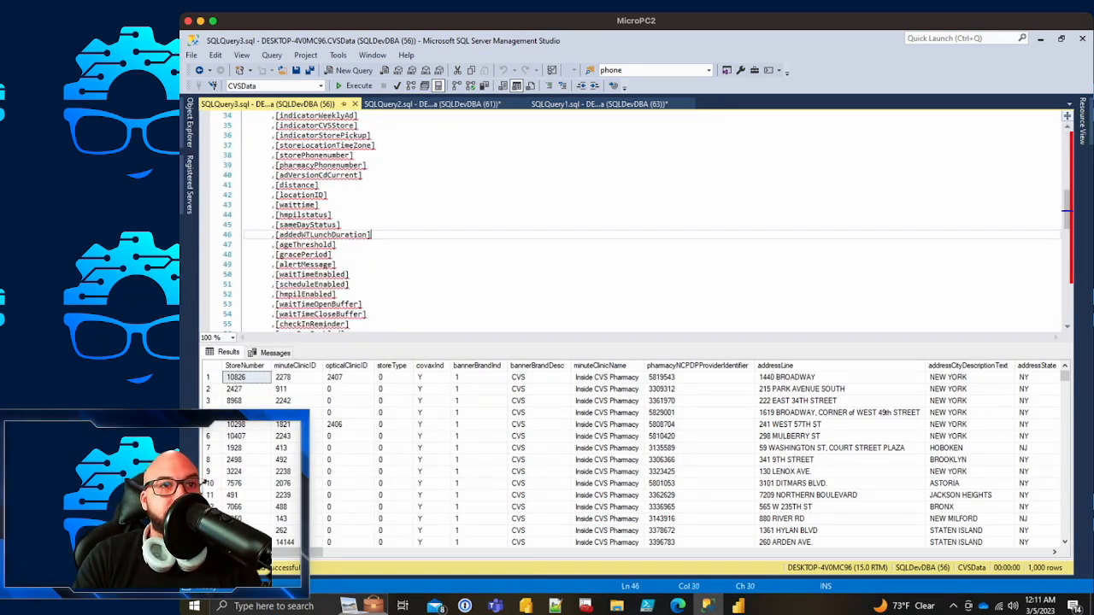
scroll(375, 234, down, 17)
scroll(376, 234, up, 4)
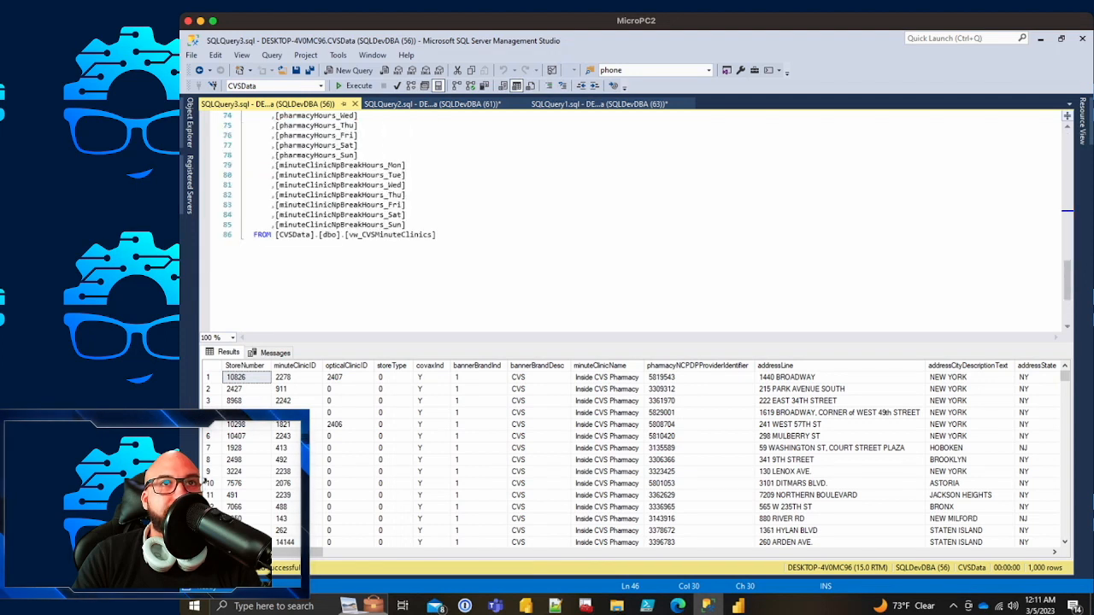
click(440, 234)
key(Return)
text(WHE)
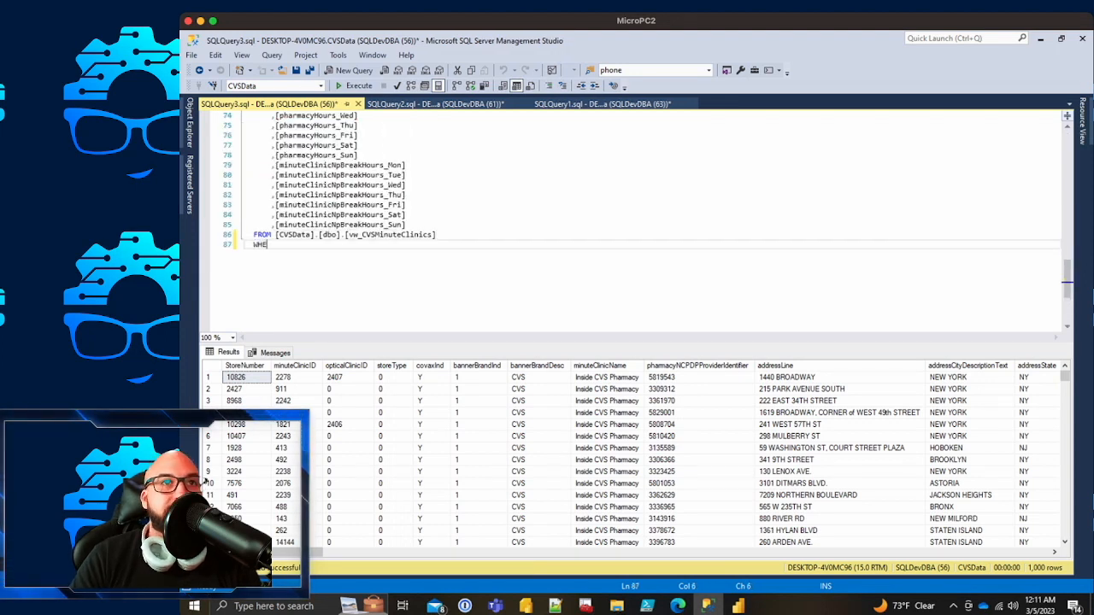
text(RE )
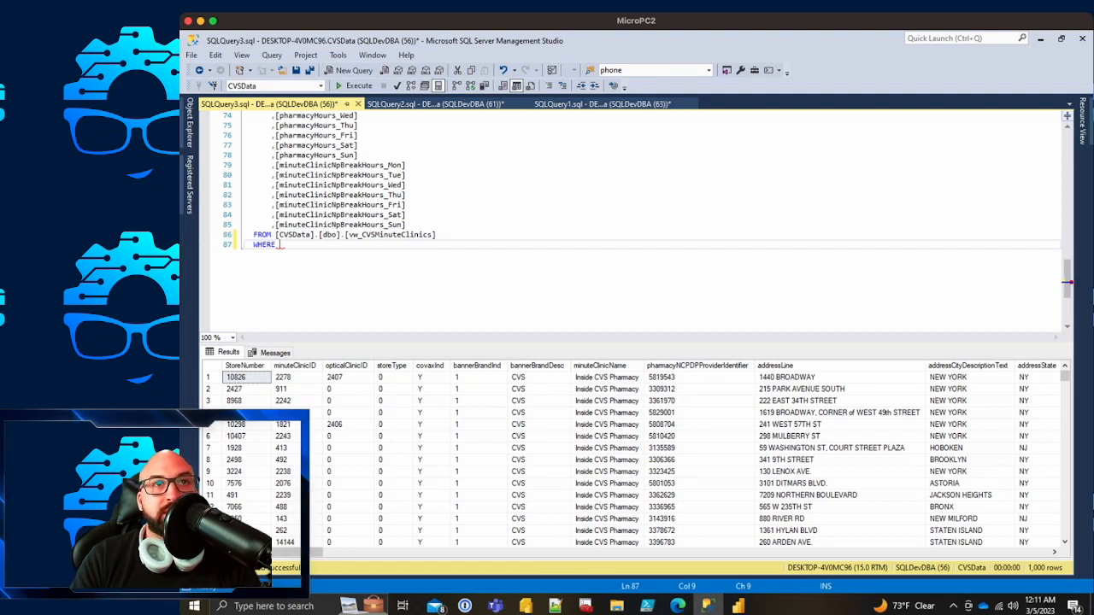
text(Posta)
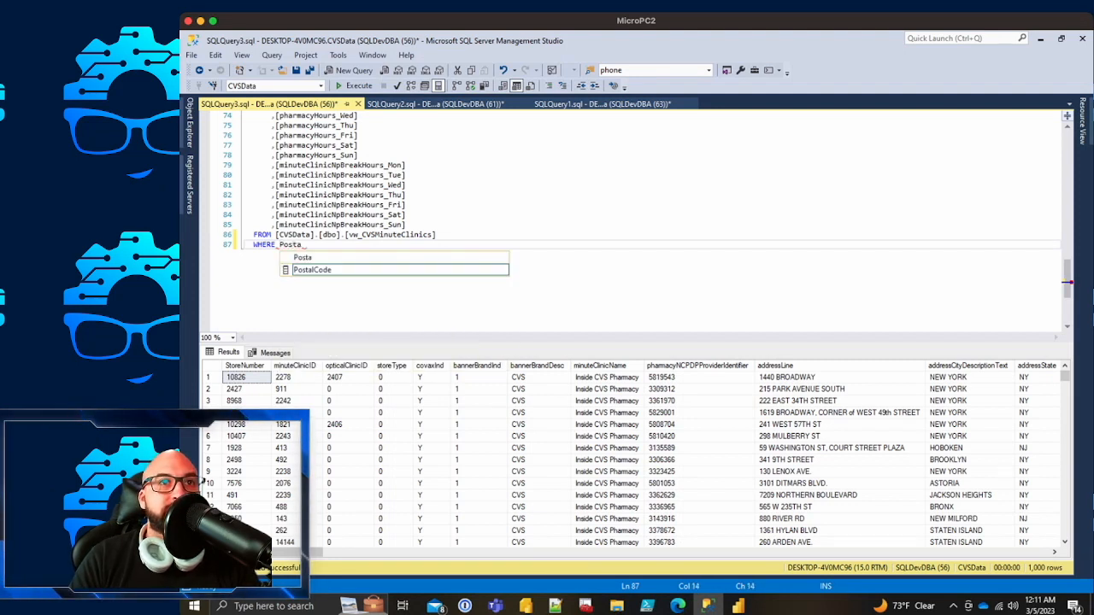
text(lCode LIKE )
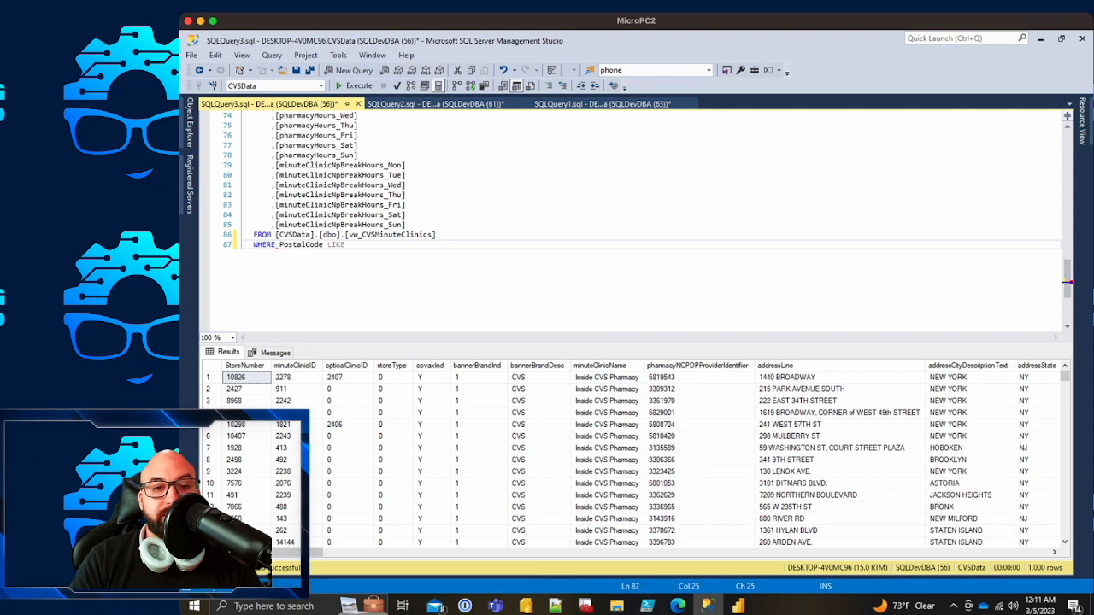
Step: Complete the PostalCode filter with the pattern '00%' and run the query
text(')
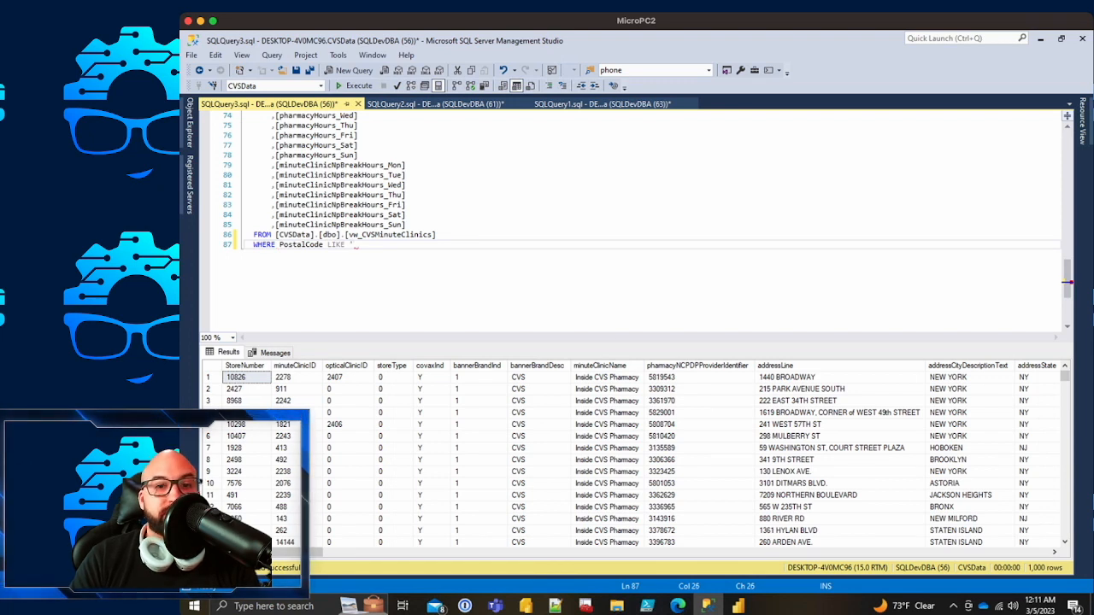
text(00)
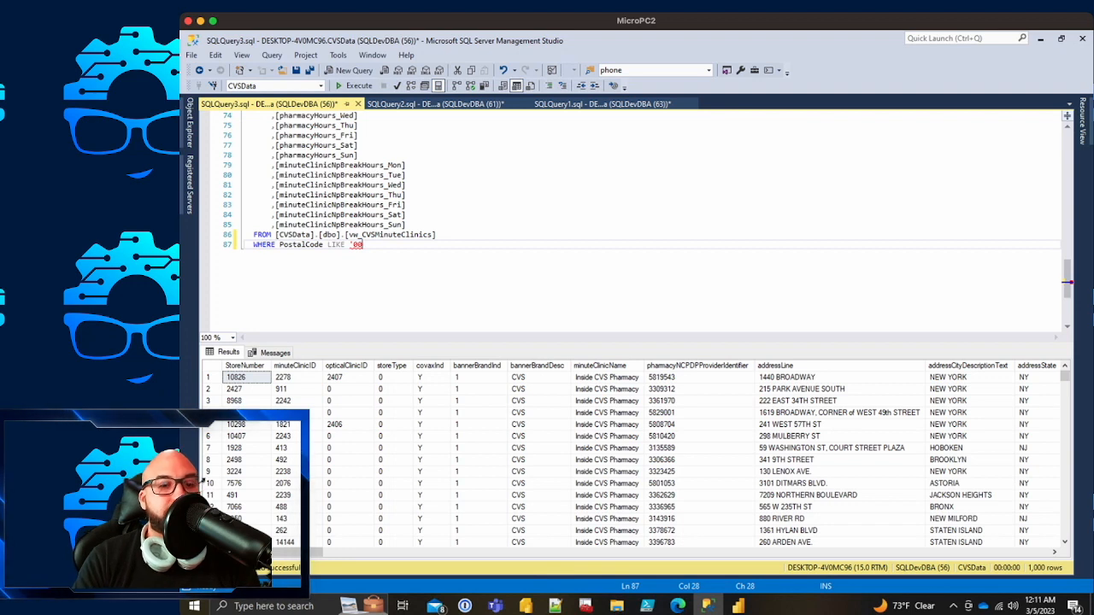
text(%)
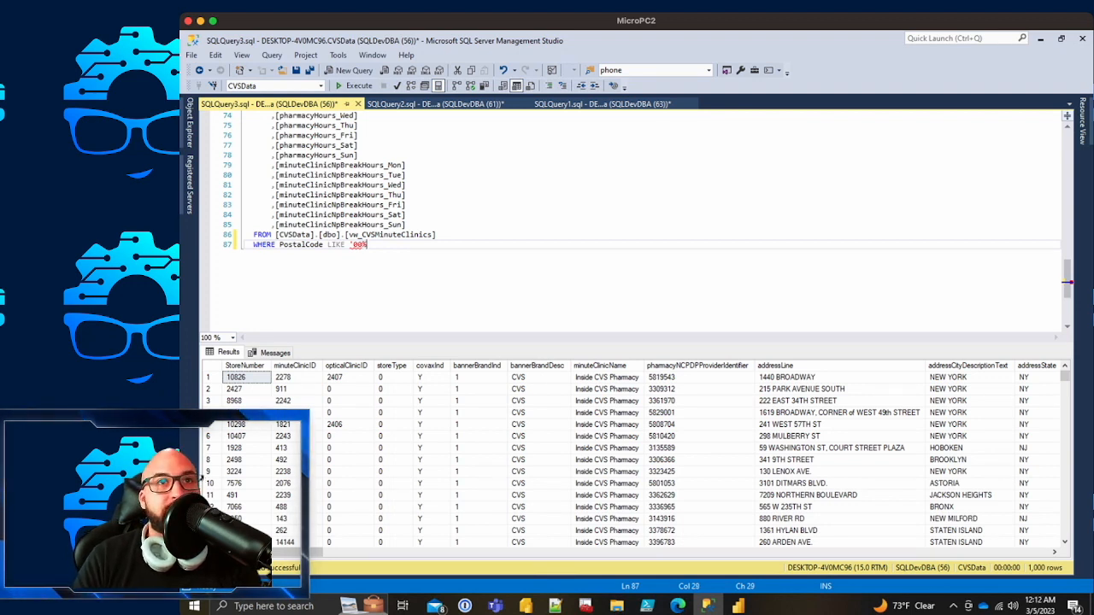
text(')
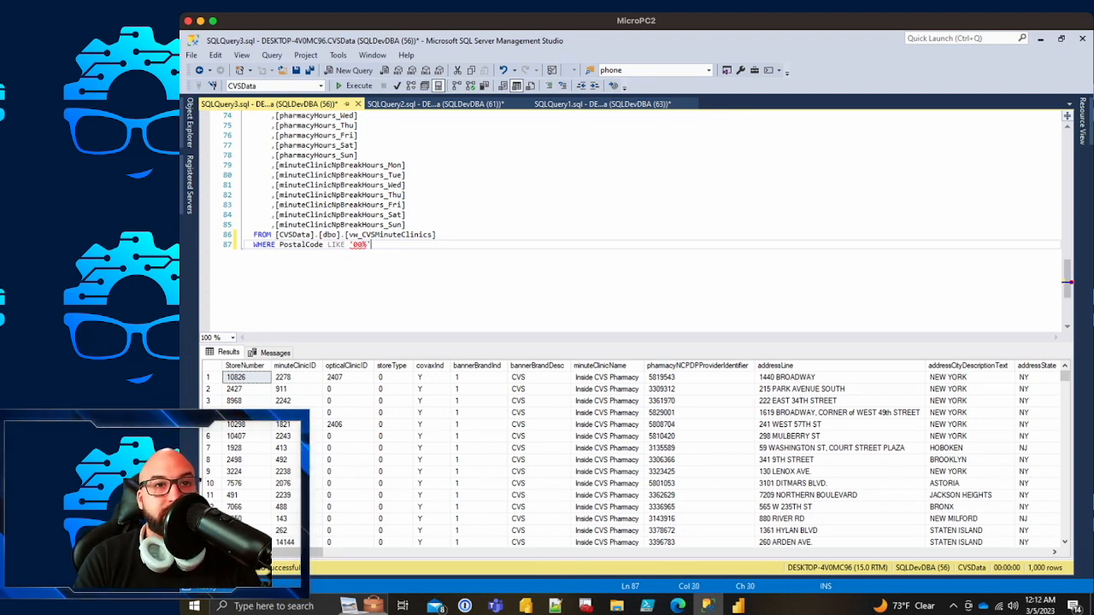
key(F5)
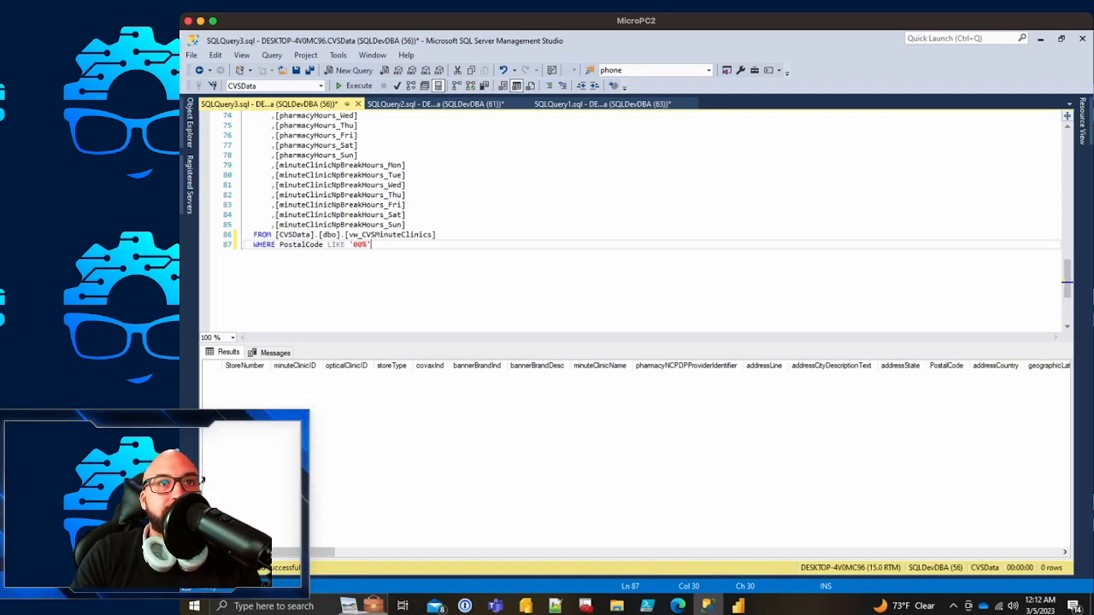
Step: Change the PostalCode pattern to '0%' and run the query again
scroll(632, 222, down, 4)
scroll(632, 223, up, 10)
scroll(632, 223, up, 19)
scroll(632, 223, down, 20)
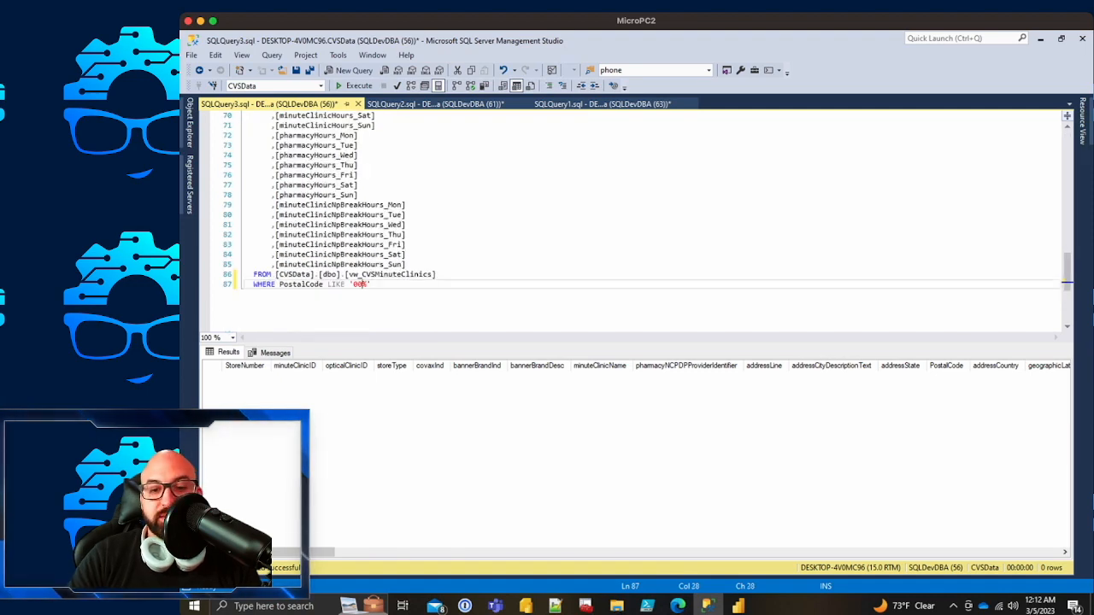
key(F5)
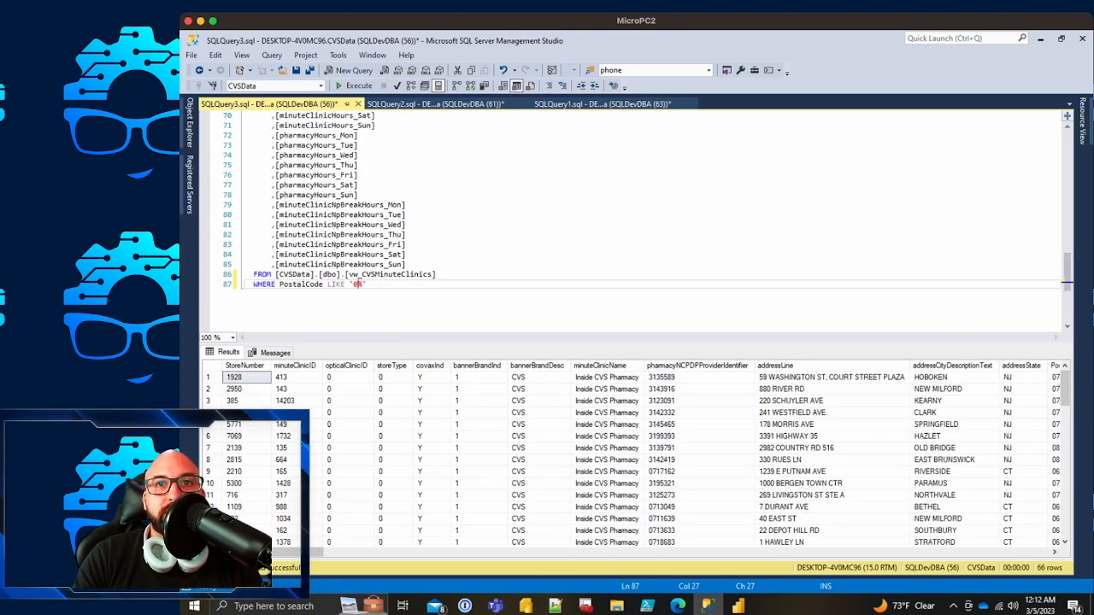
Step: Examine the addressState values in the query results down through the last rows
click(699, 389)
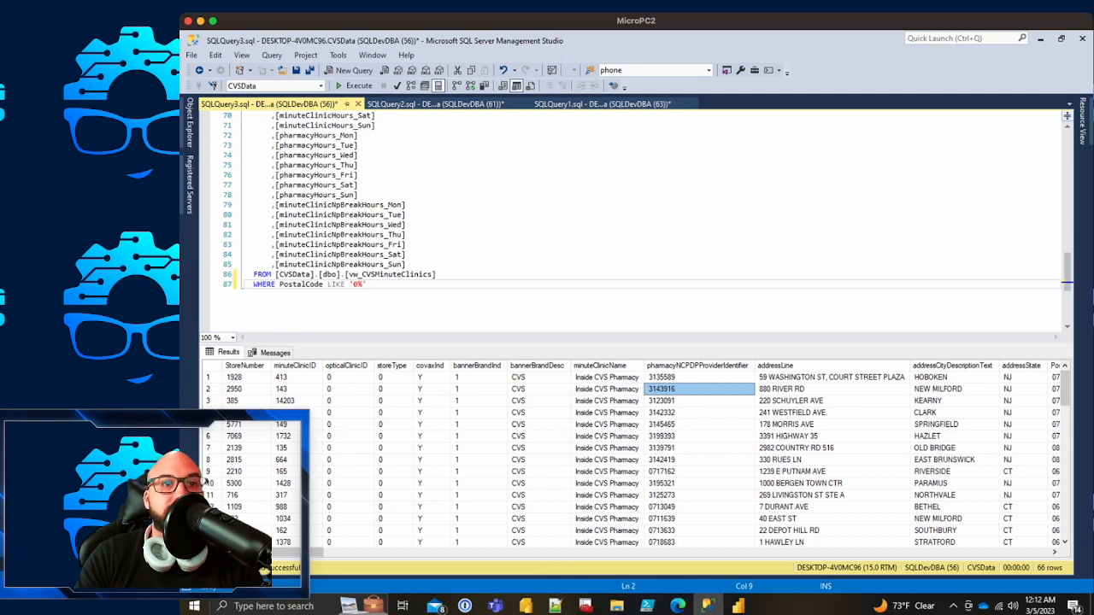
scroll(632, 453, right, 6)
drag(334, 552, 338, 552)
click(490, 413)
scroll(490, 412, down, 9)
scroll(491, 423, down, 8)
click(491, 424)
drag(490, 424, 490, 389)
scroll(491, 388, up, 1)
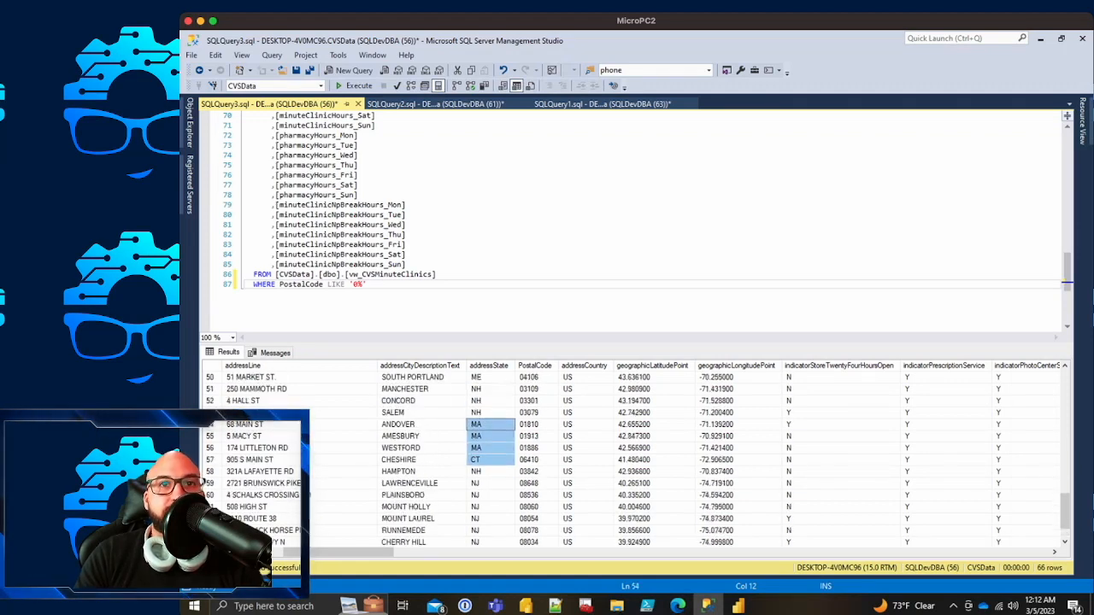
Step: Compare the PostalCode values with their states in the last result rows, including the Cheshire, CT row
scroll(490, 393, up, 1)
click(536, 401)
click(536, 448)
scroll(536, 447, down, 2)
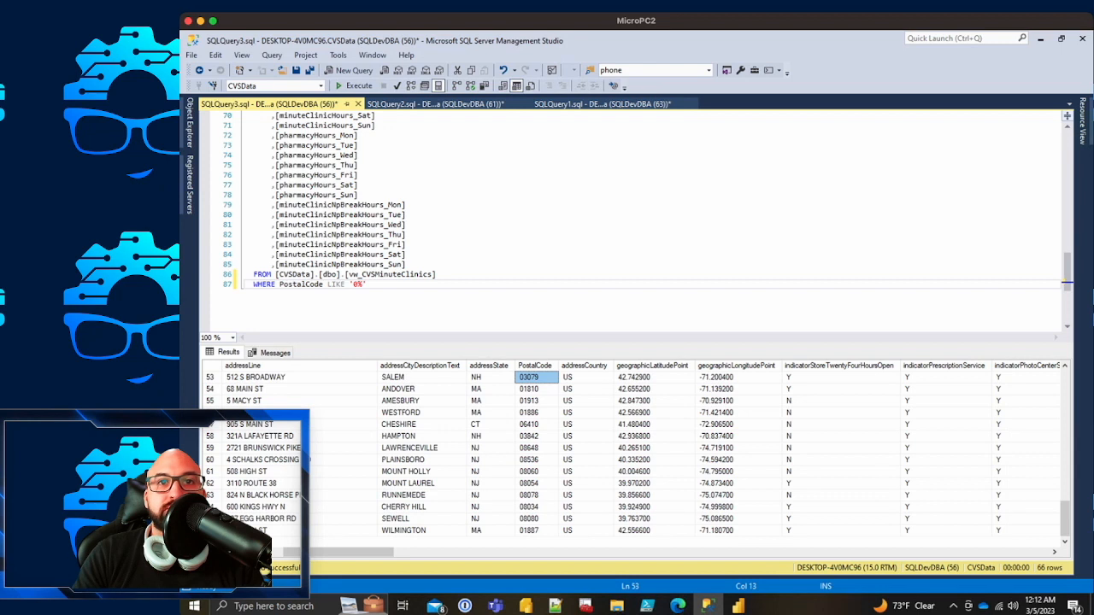
drag(536, 401, 476, 483)
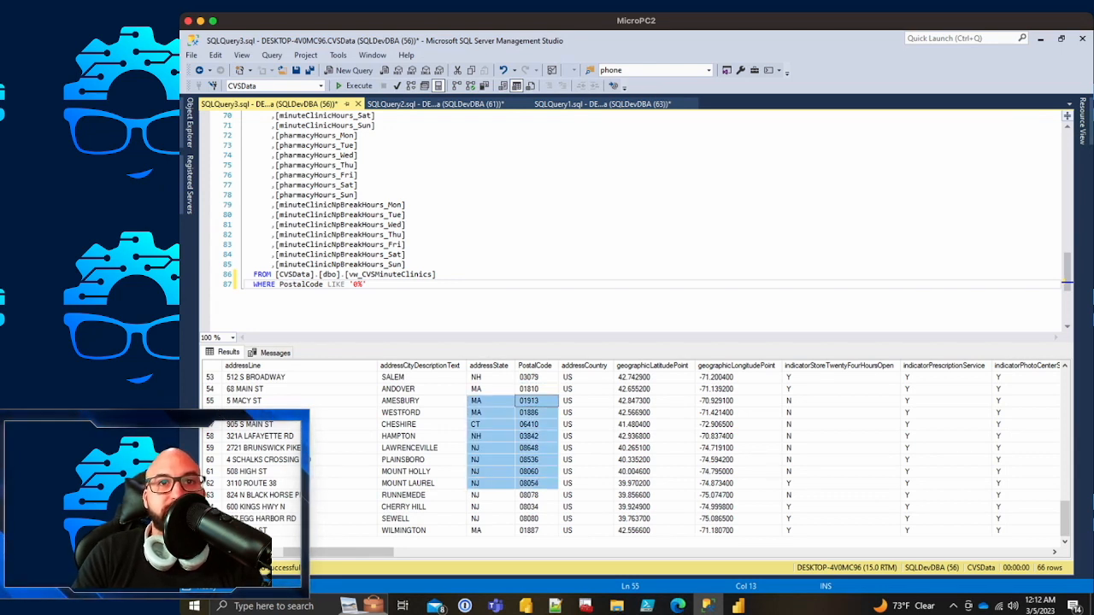
click(535, 448)
drag(536, 400, 490, 483)
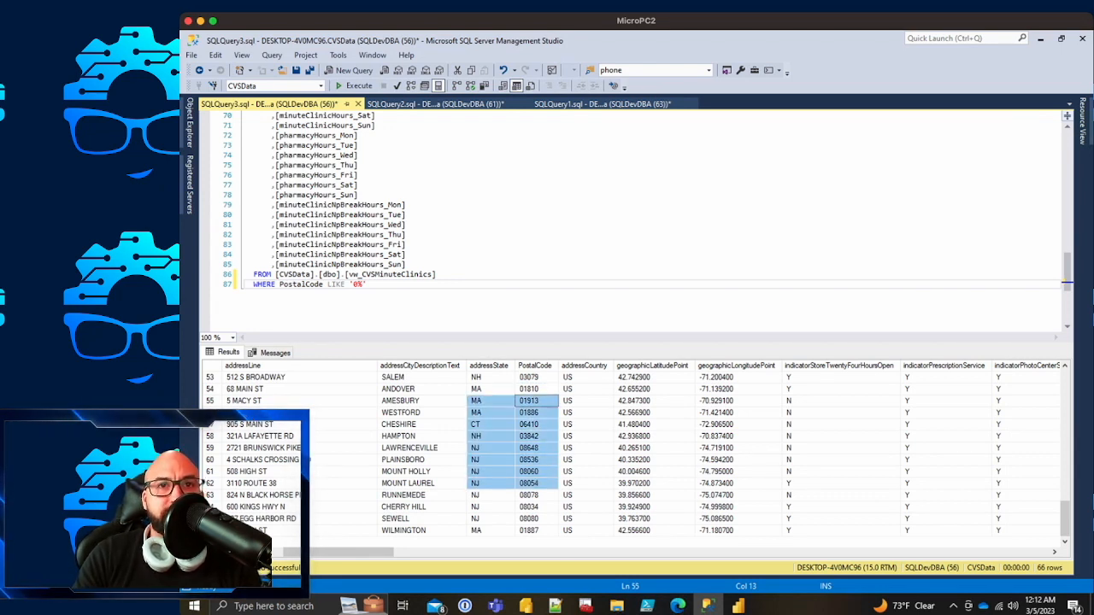
click(535, 436)
click(490, 425)
click(535, 424)
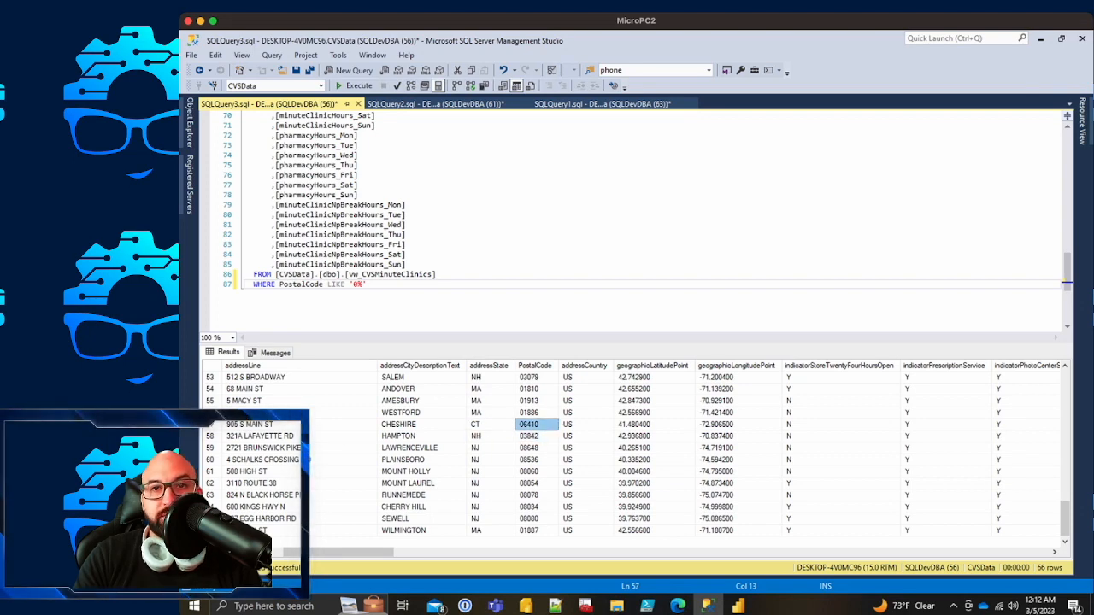
Step: Switch back to Power BI Desktop and search the Country, State, City, Postal Code slicer for 06
key(alt+Tab)
key(alt+Tab)
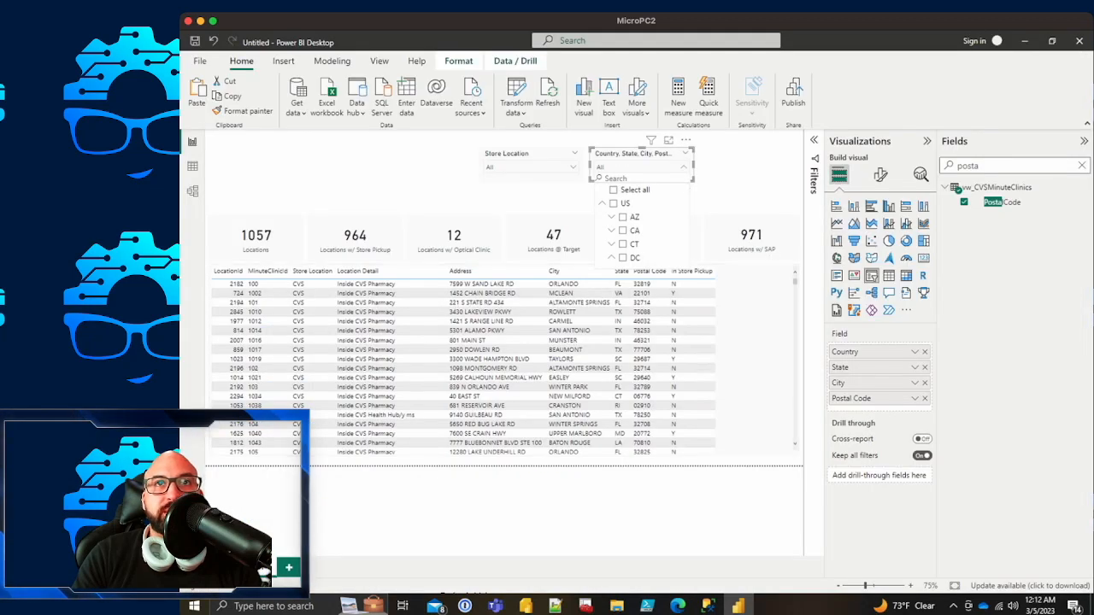
text(06)
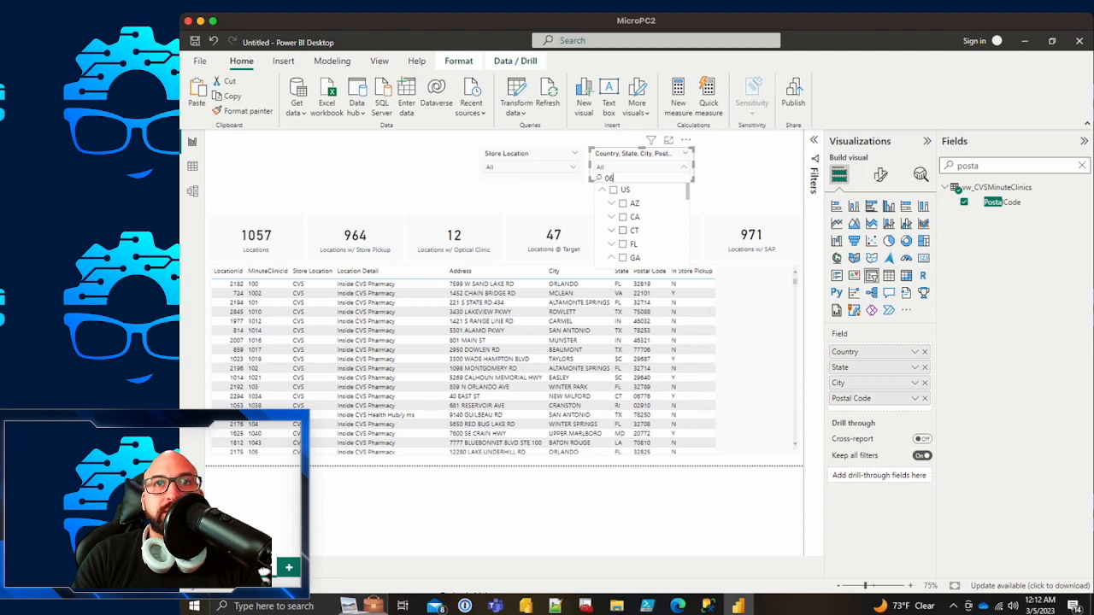
Step: Filter the page to CT with the location slicer, expanding down to Ansonia's postal code, and clear the slicer selection
click(623, 230)
click(611, 231)
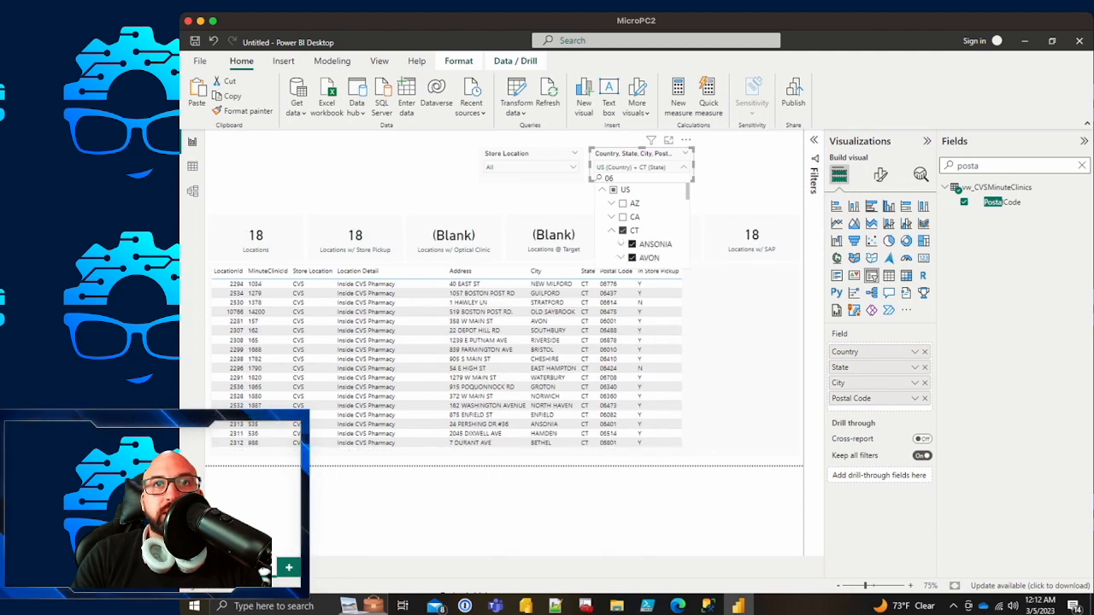
click(621, 244)
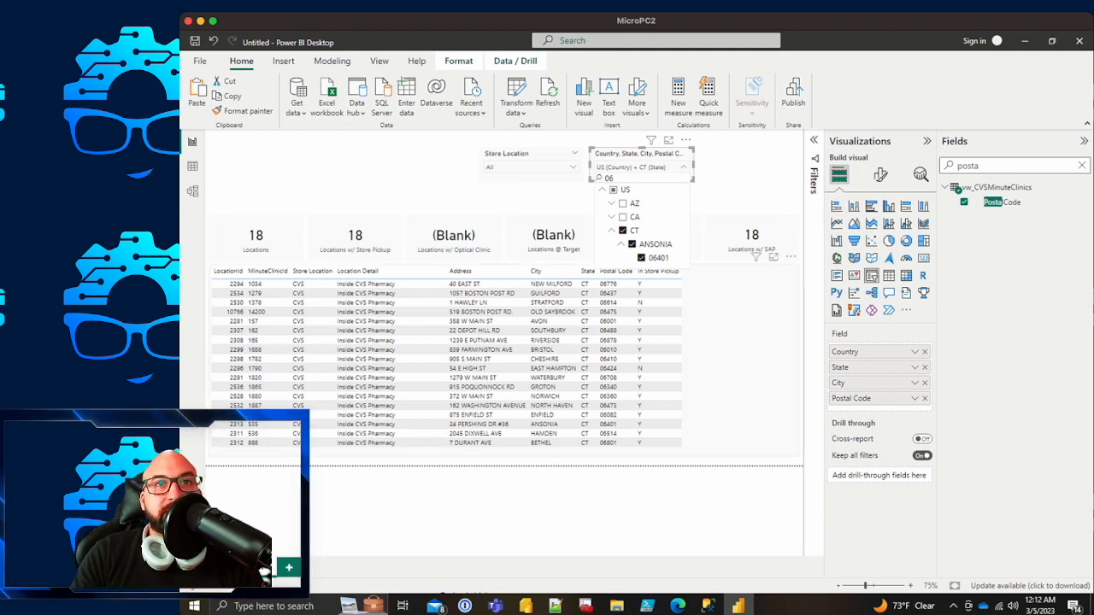
click(739, 351)
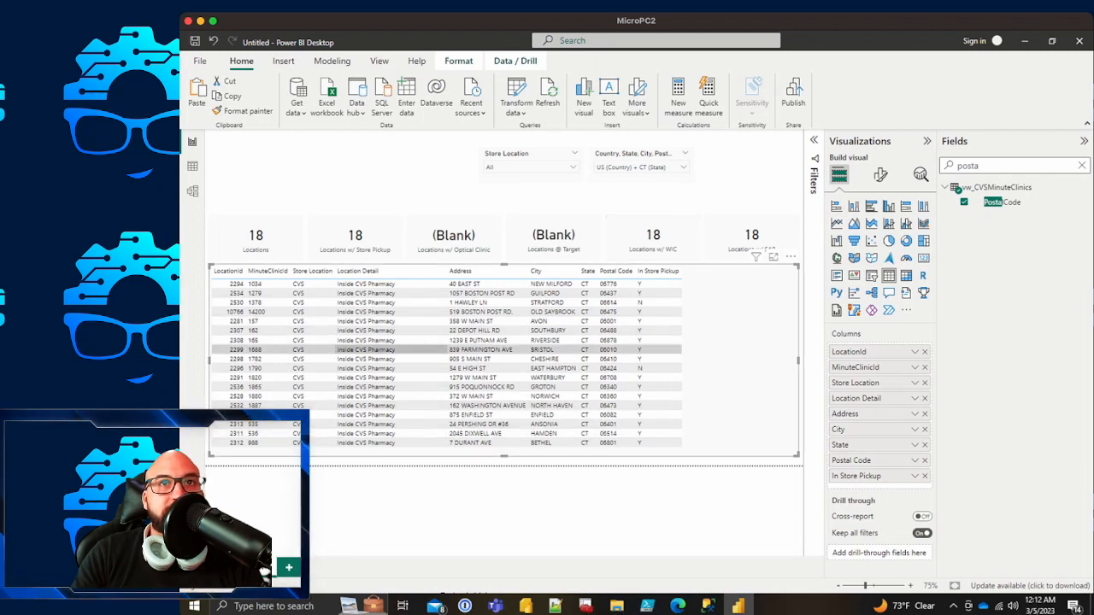
click(669, 167)
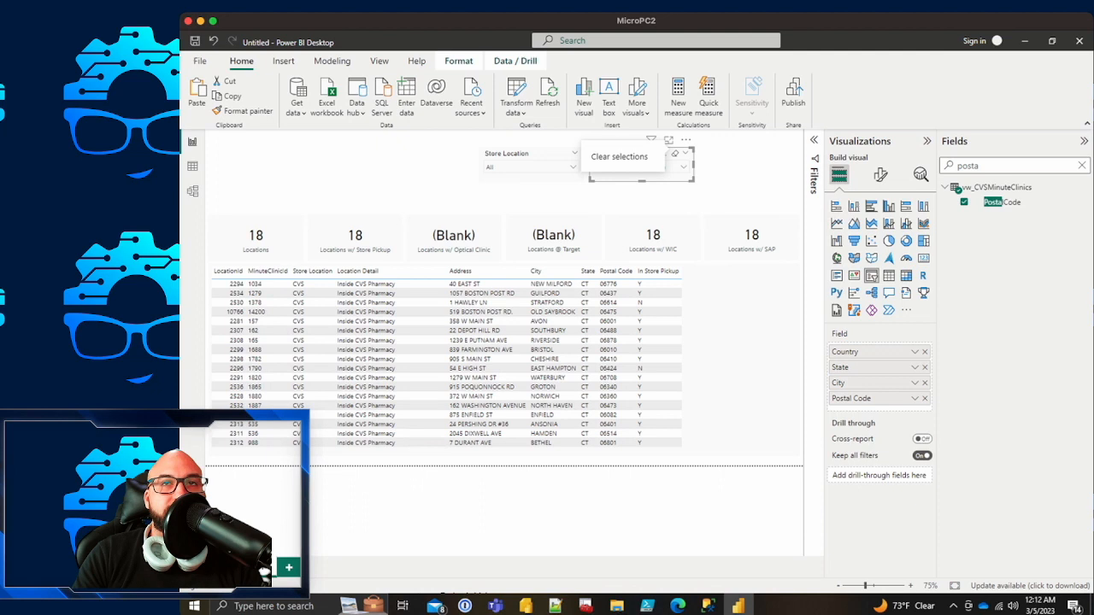
click(674, 153)
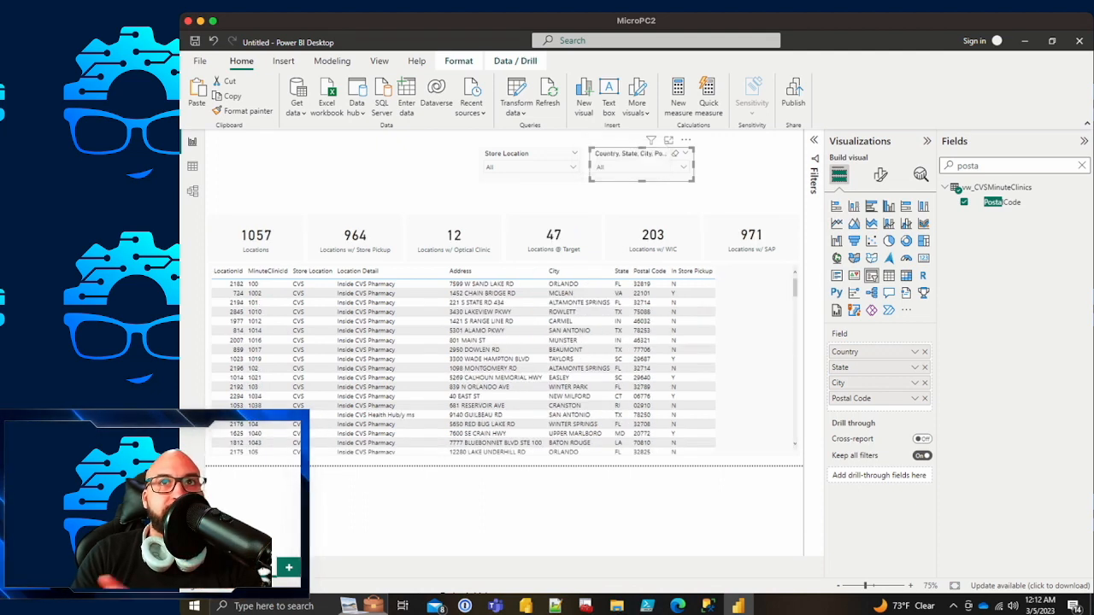
Step: Collapse the entire state level in the Country, State, City, Postal Code slicer and close its list
click(682, 167)
scroll(641, 224, down, 2)
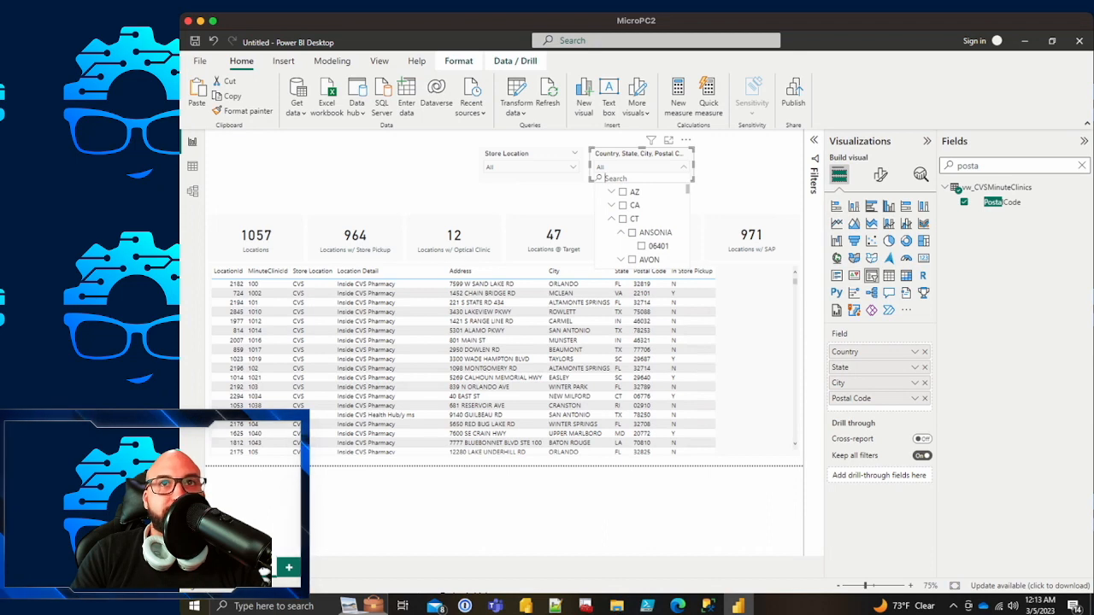
scroll(640, 224, down, 2)
scroll(641, 224, up, 2)
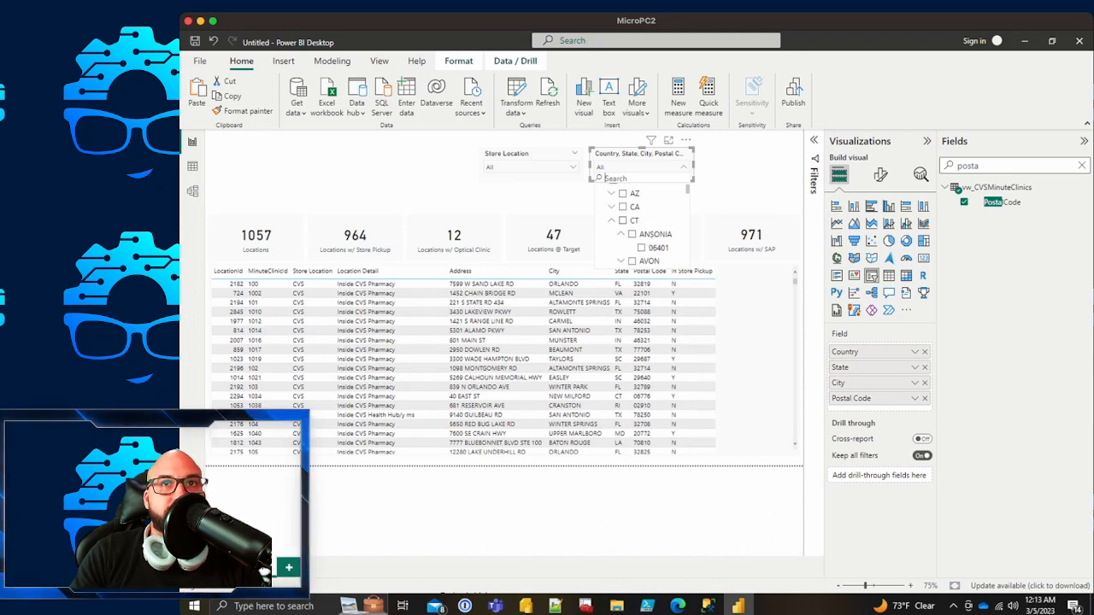
right_click(612, 221)
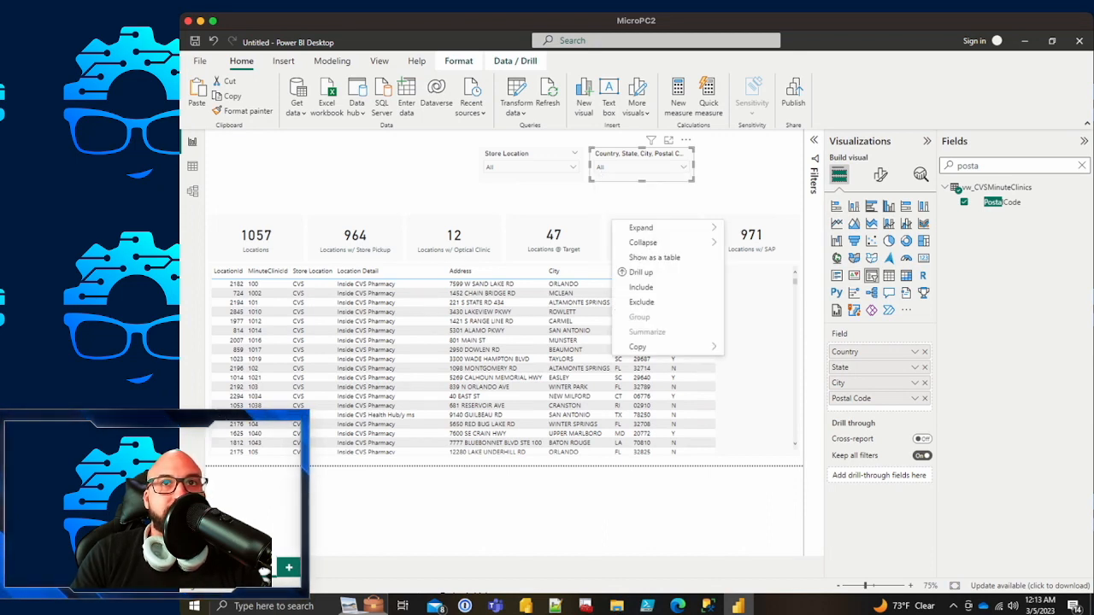
mouse_move(649, 243)
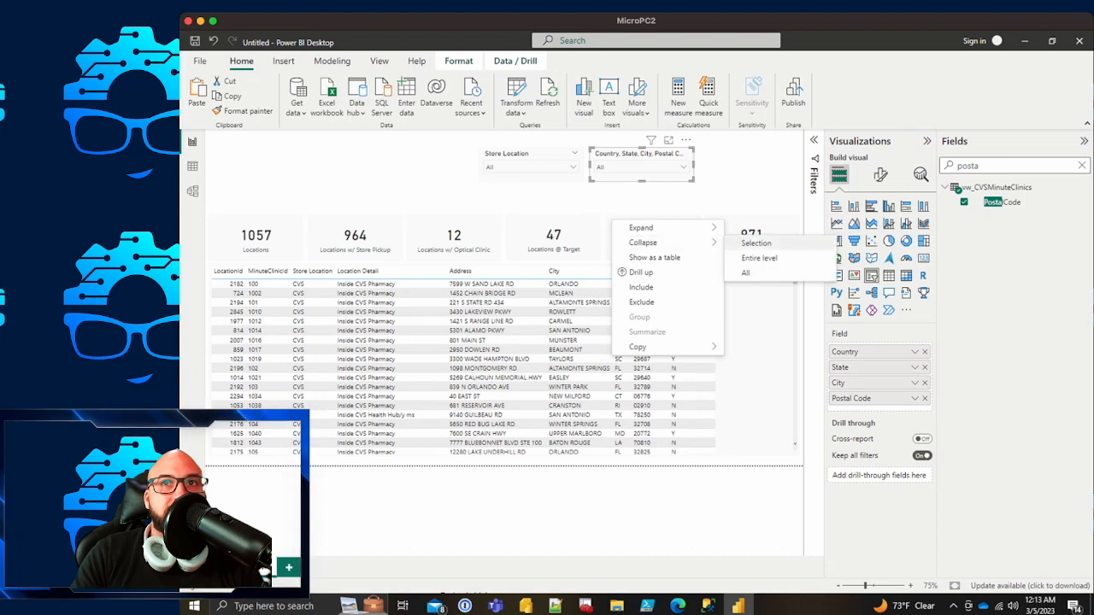
click(759, 257)
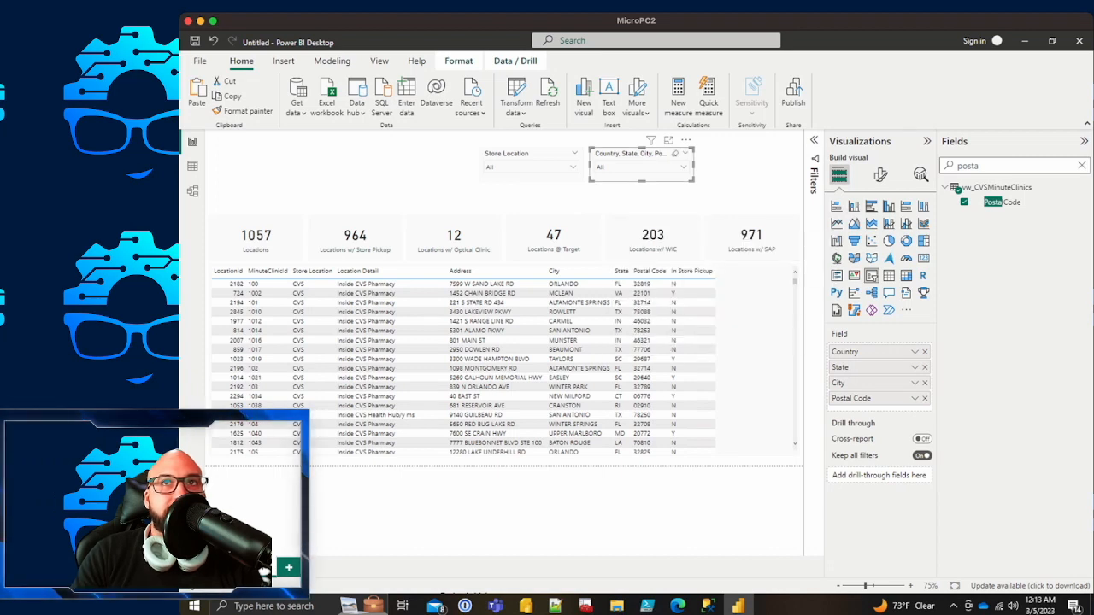
click(682, 166)
scroll(632, 222, up, 5)
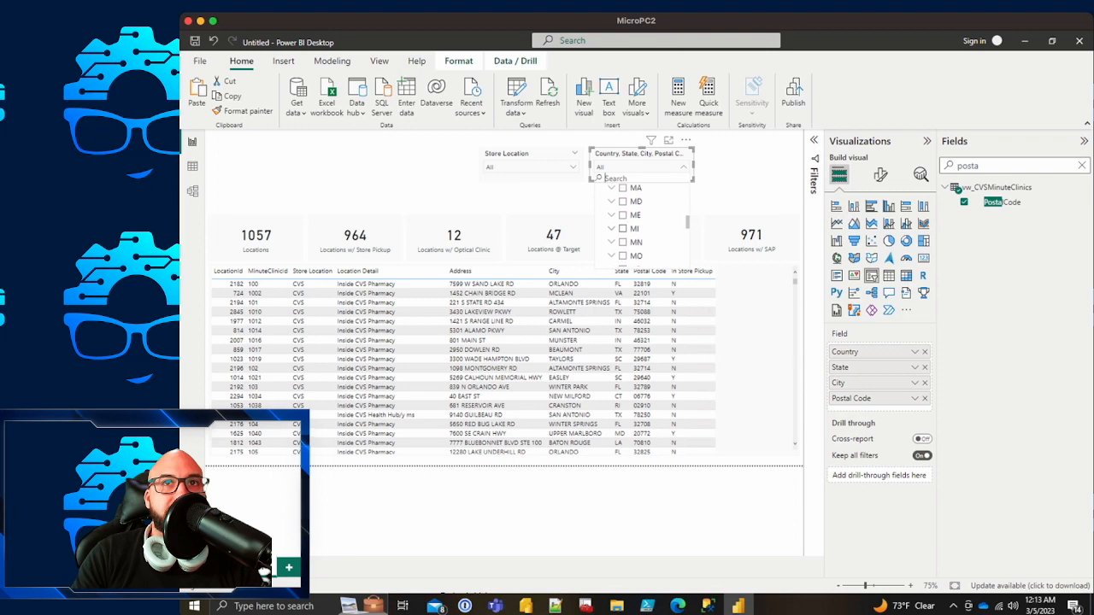
click(745, 181)
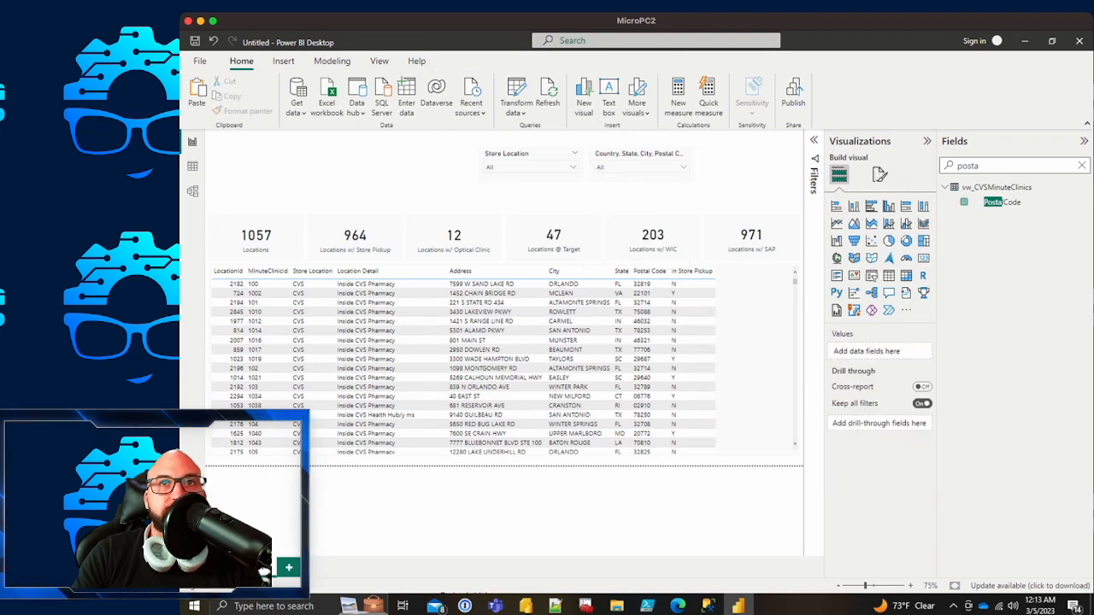
click(751, 251)
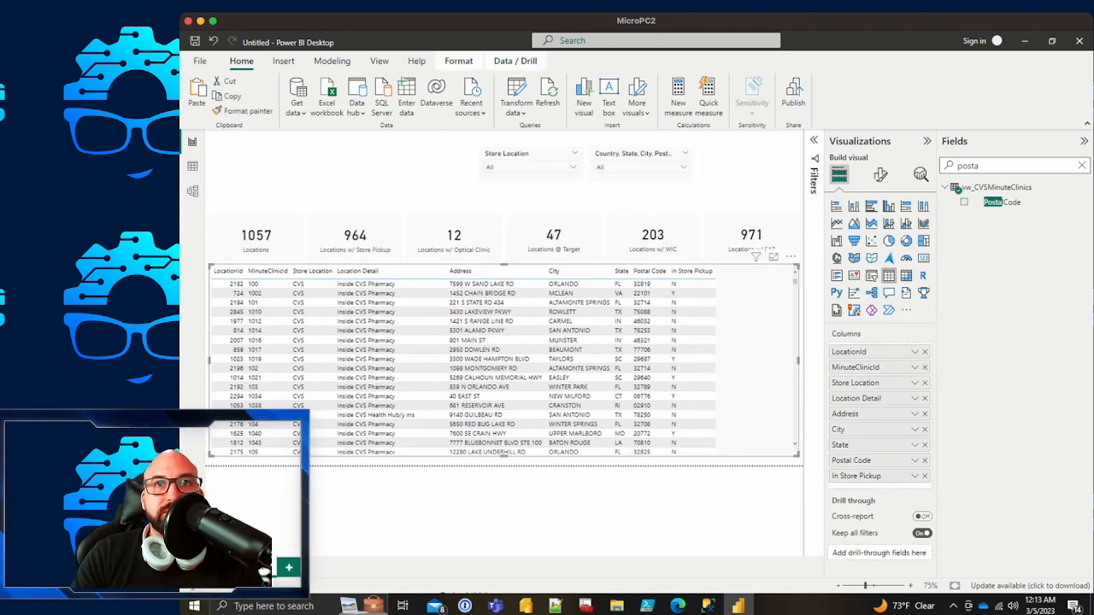
click(745, 182)
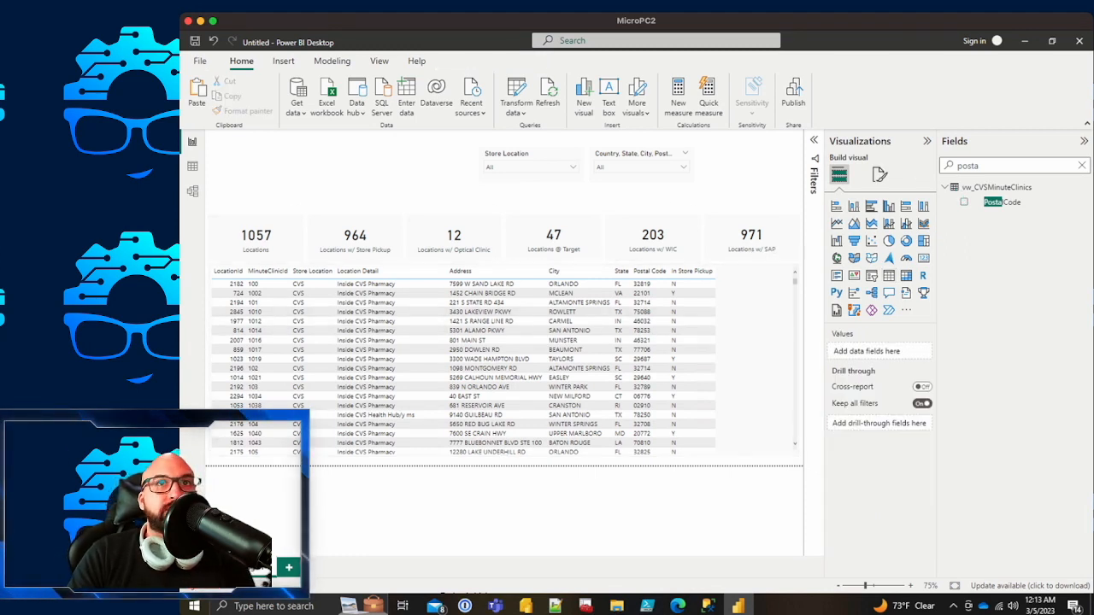
click(752, 253)
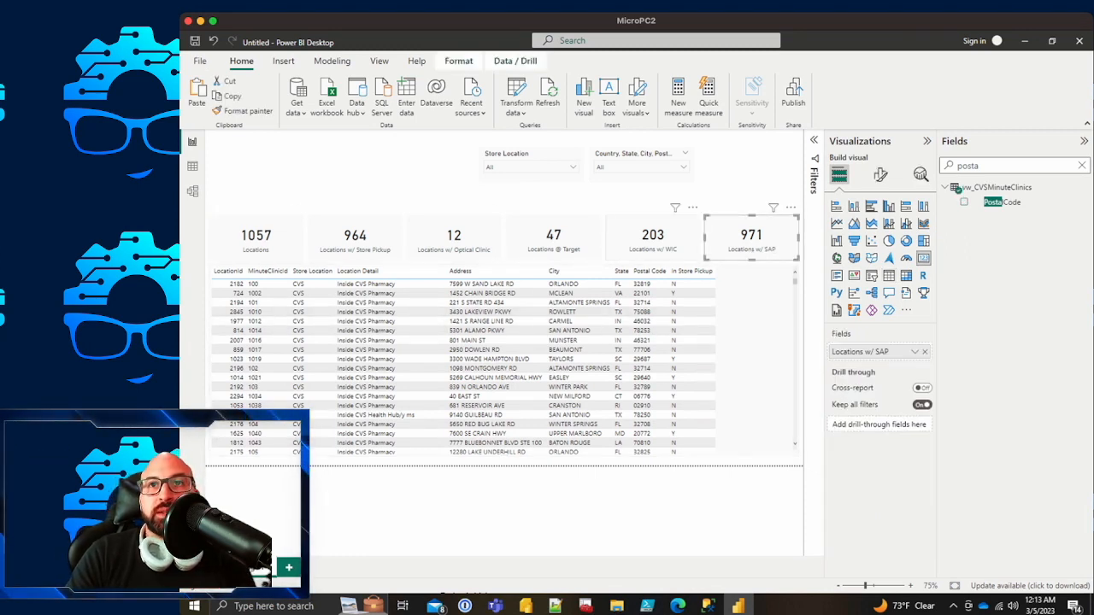
Step: Remove the PostalCode column from the locations table and clear the field search
click(754, 342)
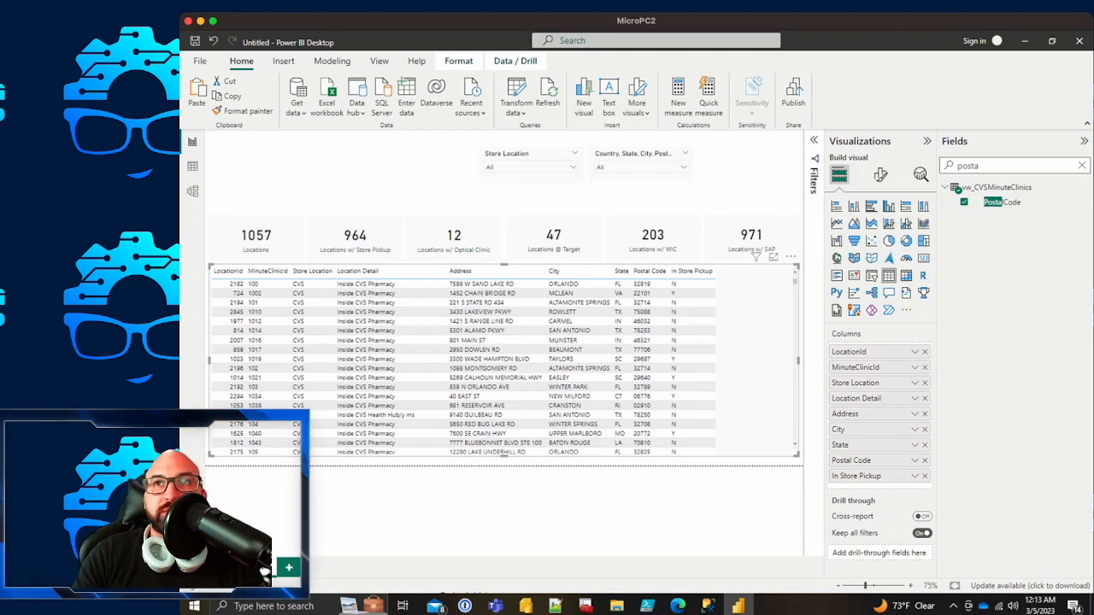
click(964, 202)
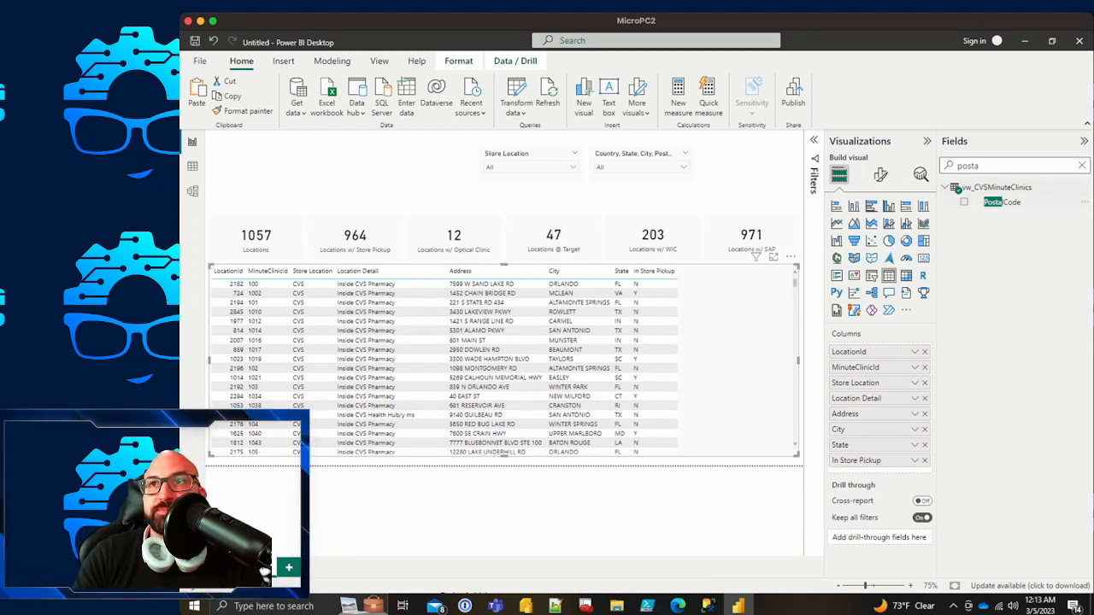
click(1082, 166)
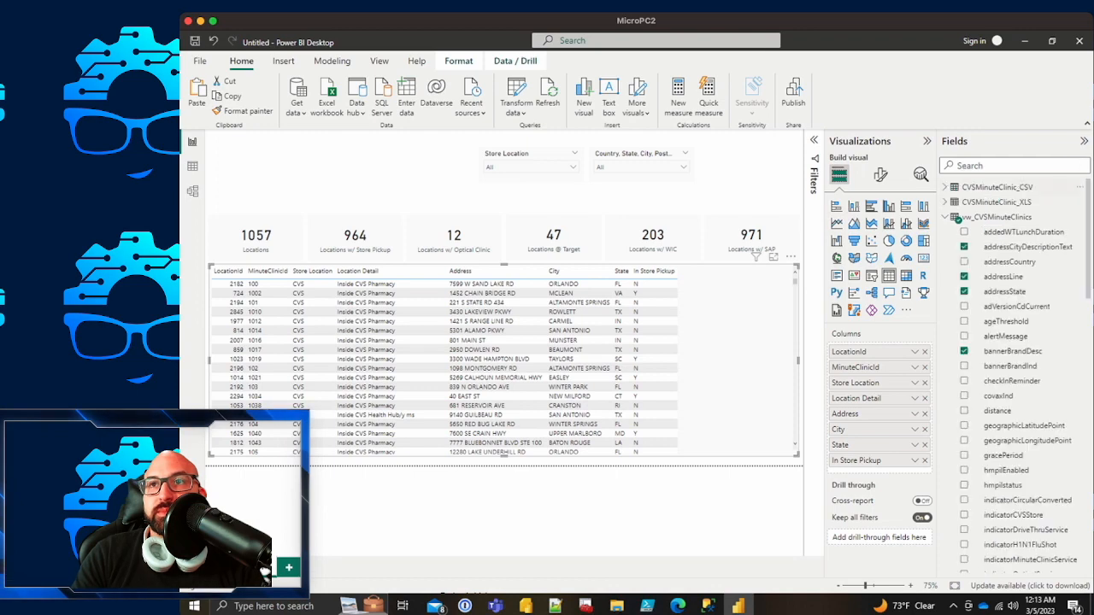
Step: Search the fields for wic and add indicatorWicService from vw_CVSMinuteClinics as a column of the locations table
scroll(1017, 376, down, 20)
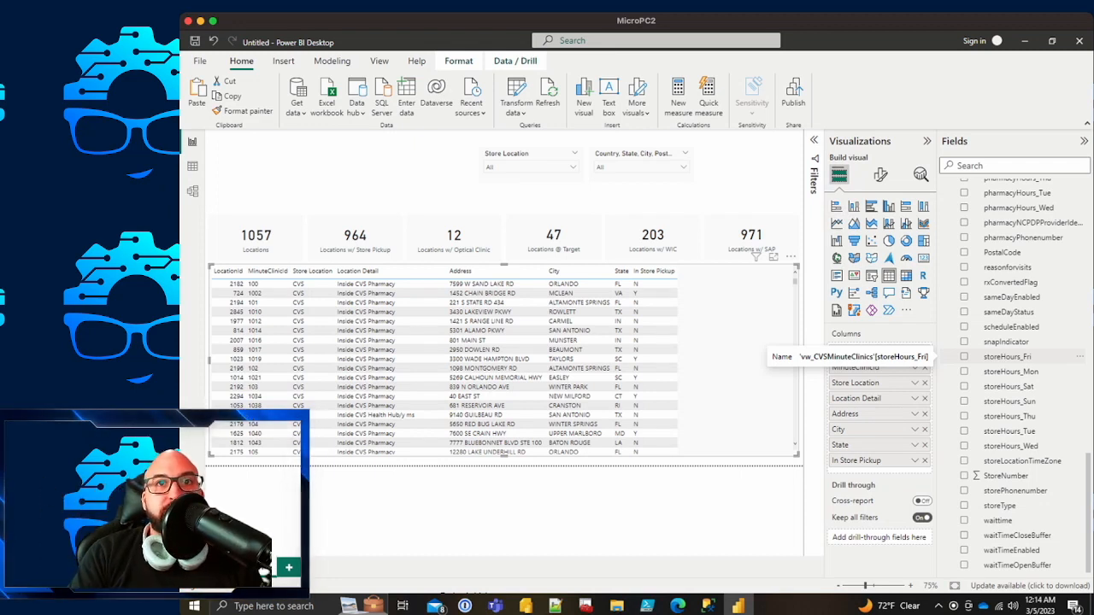
scroll(1025, 359, up, 5)
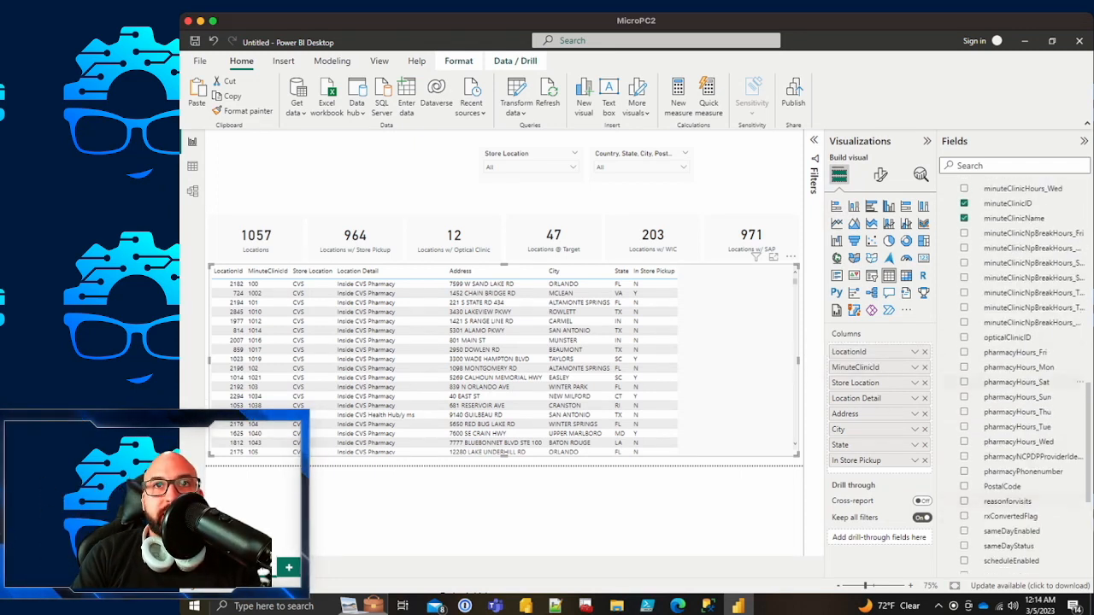
scroll(1026, 349, up, 10)
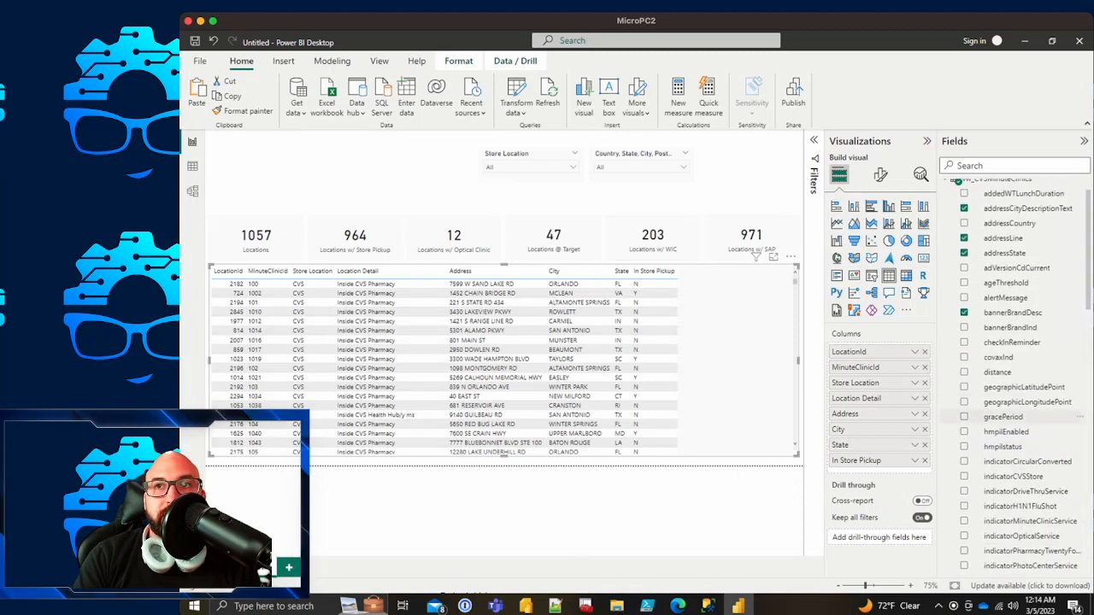
scroll(1025, 376, down, 10)
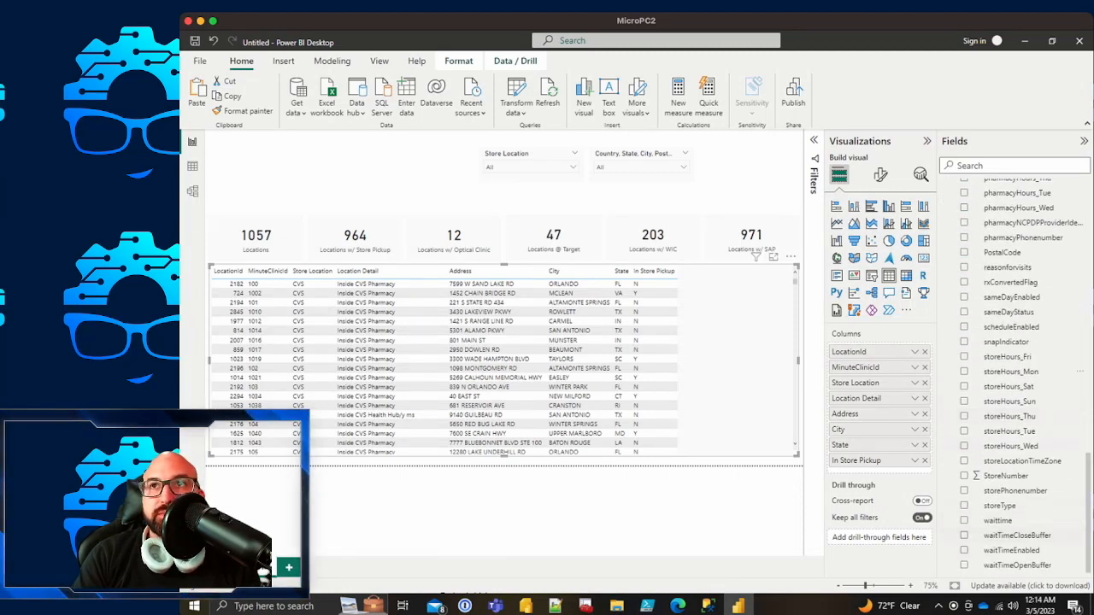
click(1008, 165)
text(wic)
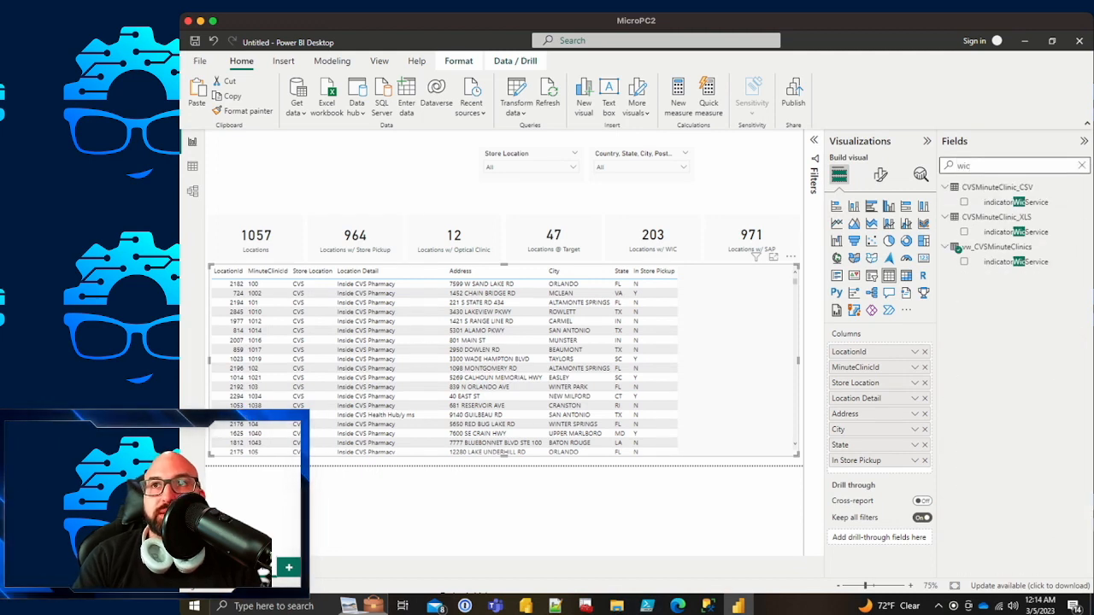
drag(1017, 261, 726, 351)
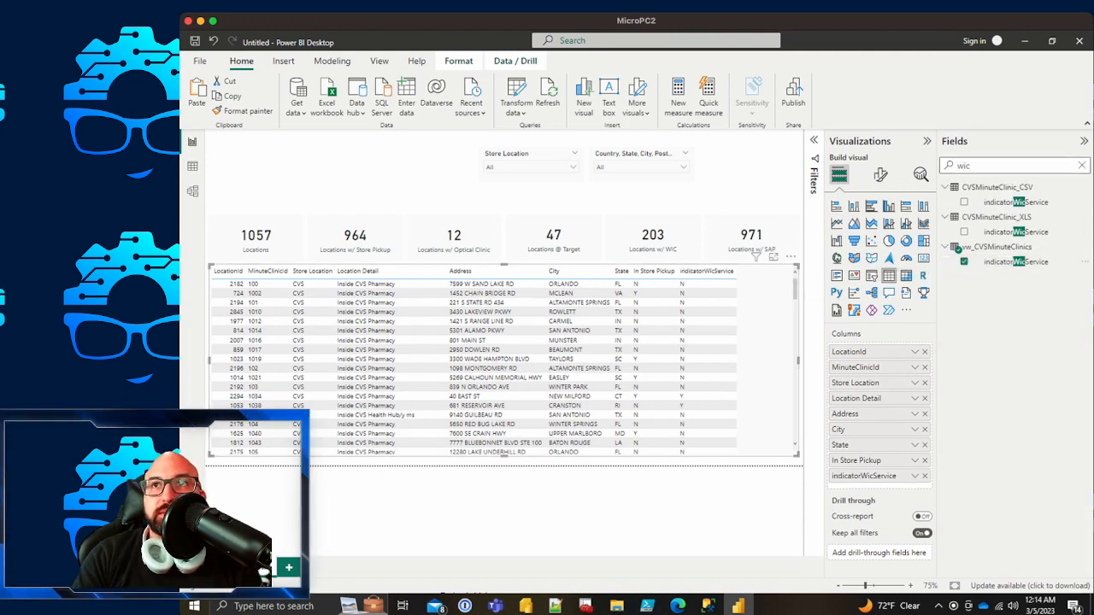
Step: Search the fields for snap and add snapIndicator from vw_CVSMinuteClinics to the locations table
key(BackSpace)
key(BackSpace)
key(BackSpace)
text(snap)
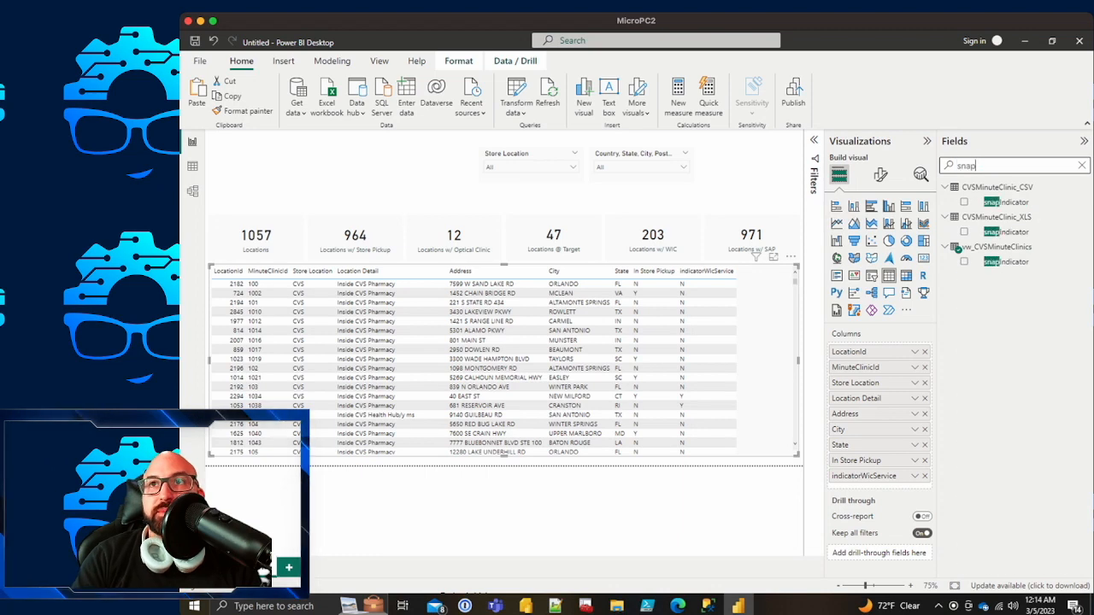
drag(1006, 262, 692, 340)
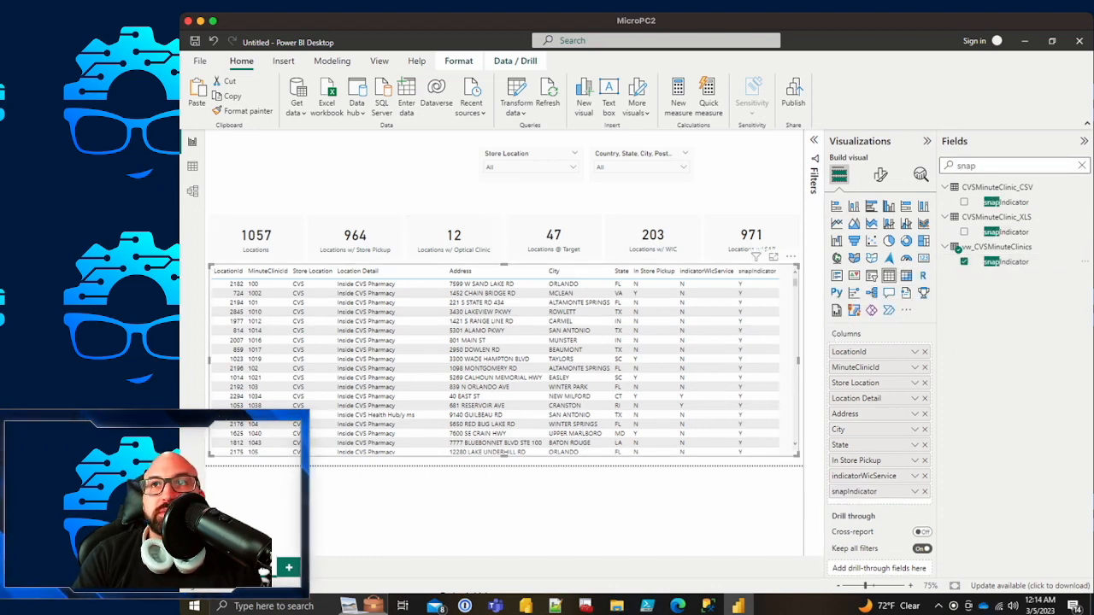
Step: Search the fields for optical and add indicatorOpticalService from vw_CVSMinuteClinics after snapIndicator in the table's columns
double_click(965, 166)
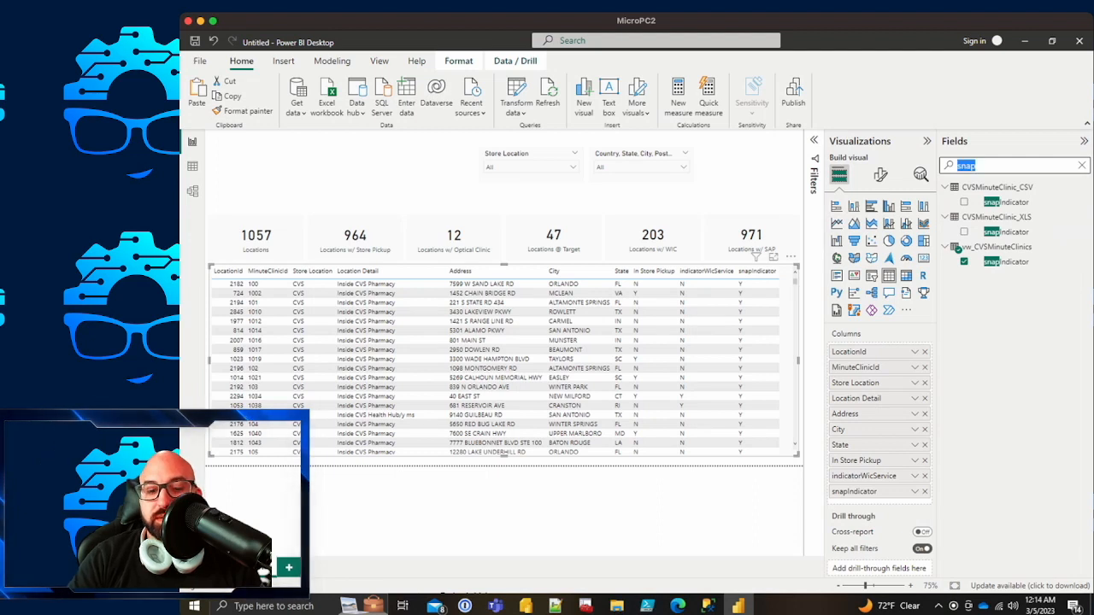
text(optical)
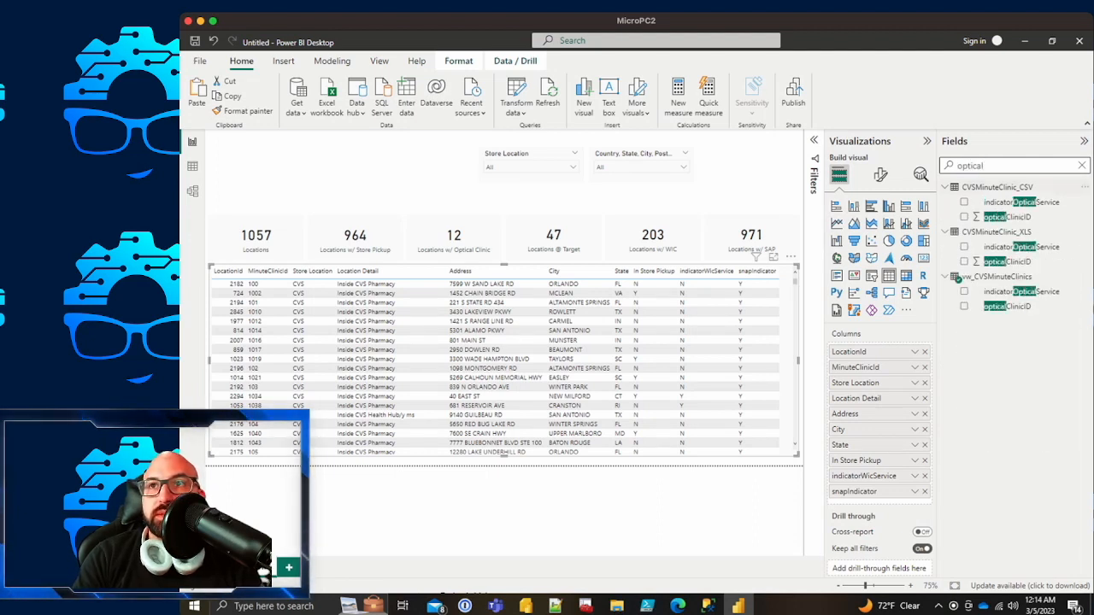
drag(1021, 292, 863, 506)
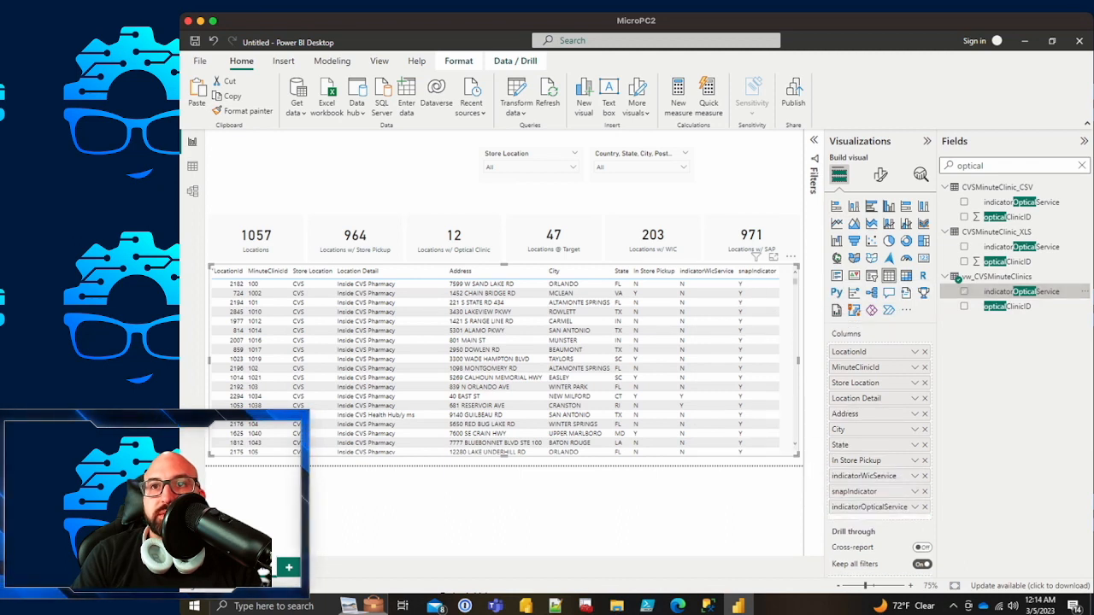
Step: Rename the table's indicatorWicService column to WIC Indicator
double_click(865, 476)
text(WIC)
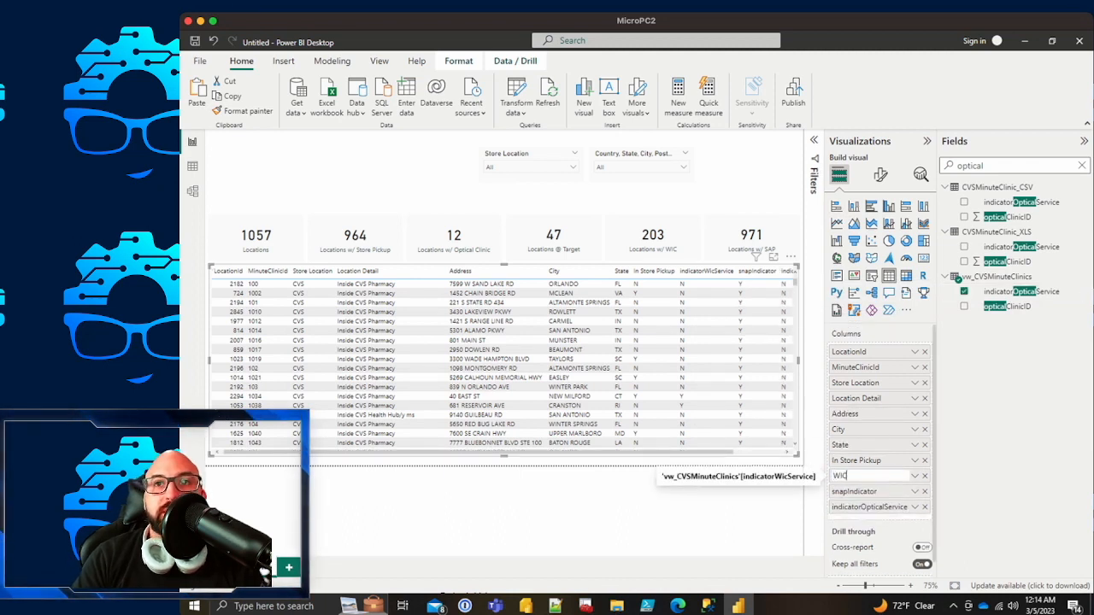
text( Su)
key(BackSpace)
text(WIC Indicator)
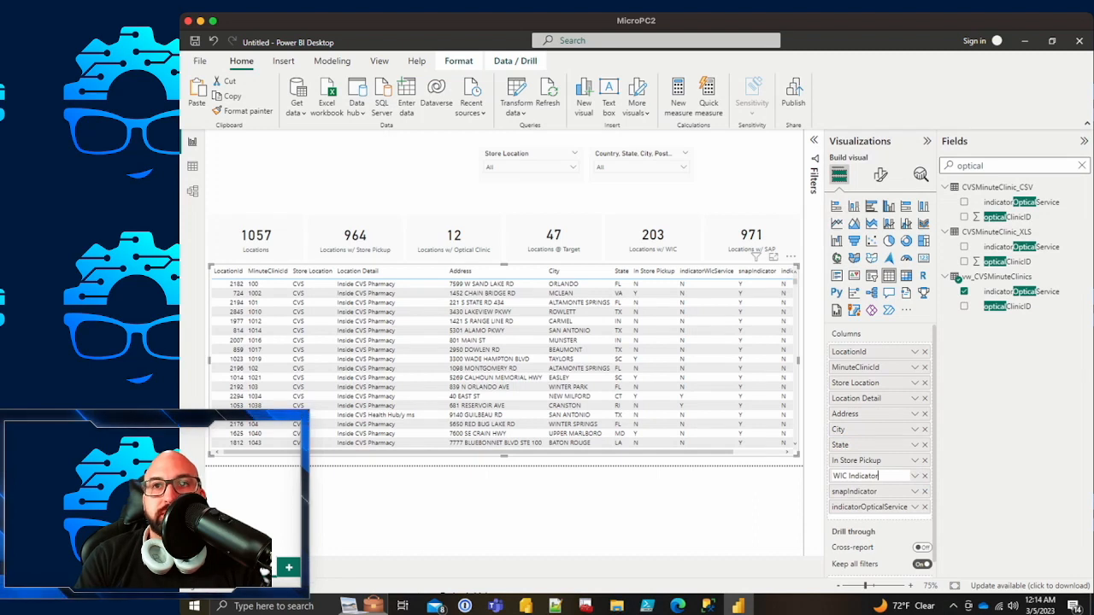
key(Return)
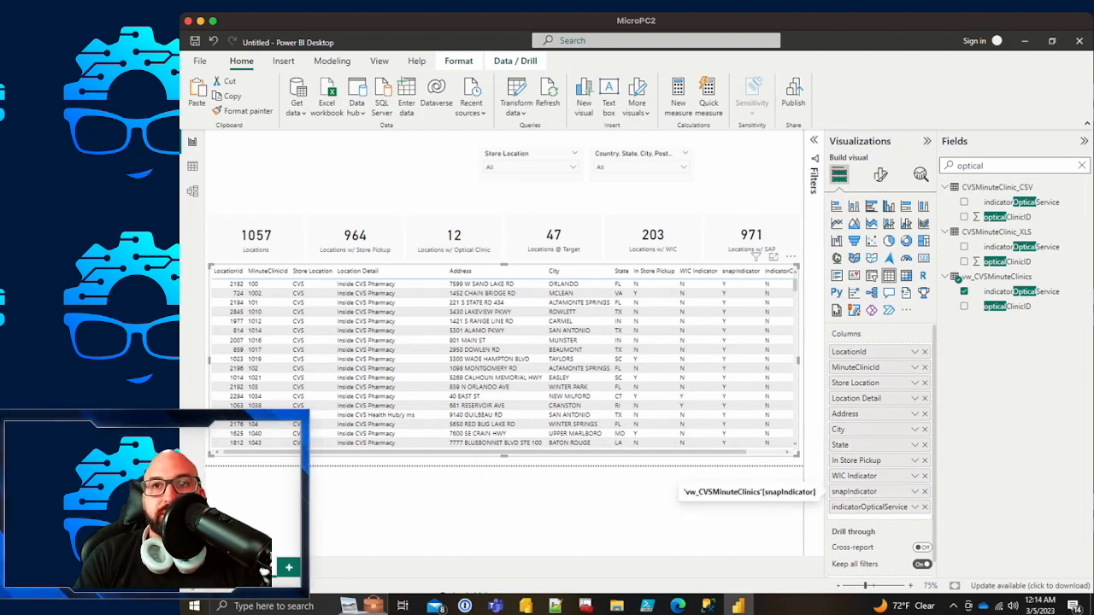
Step: Rename the table's snapIndicator column to SNAP Indicator
double_click(854, 491)
text(SNAP)
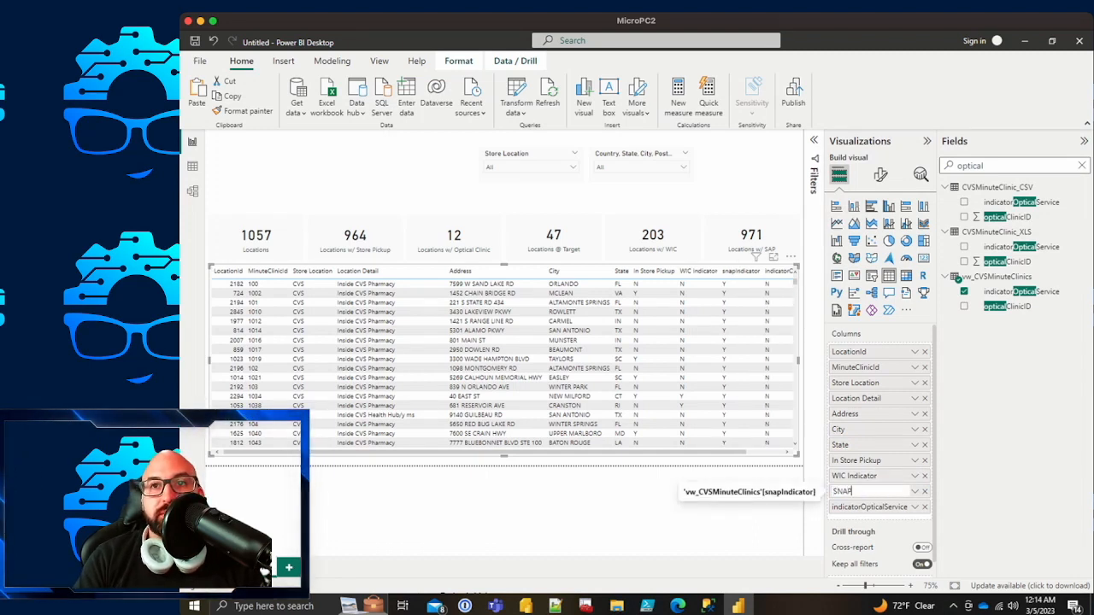
text( Indicator)
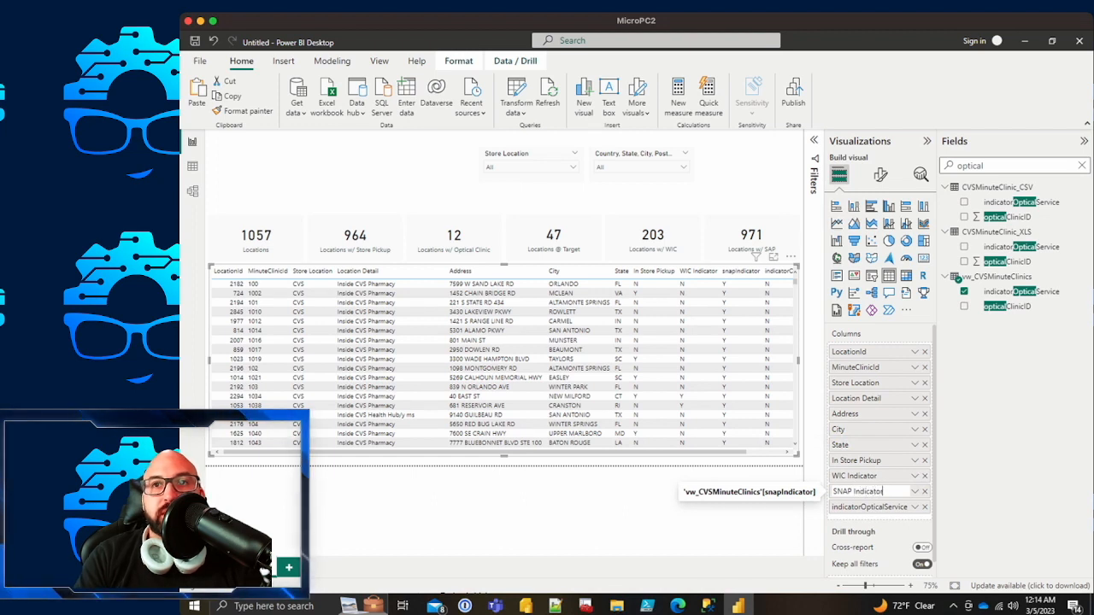
key(Return)
Step: Rename the table's indicatorOpticalService column to Optical Service and remove that column from the table
double_click(869, 506)
text(Optical)
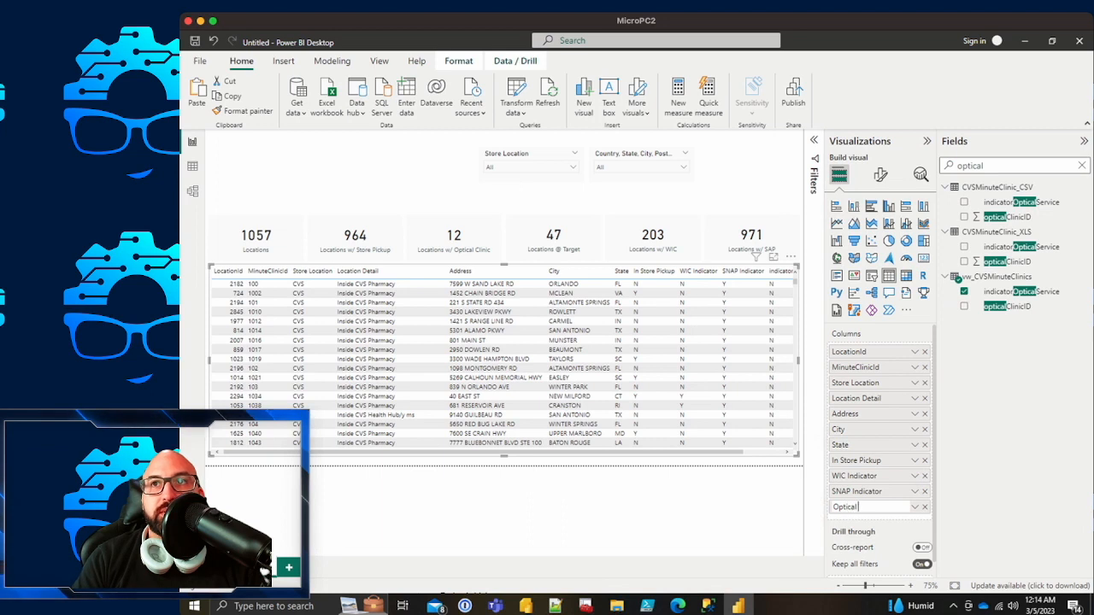
text( Service)
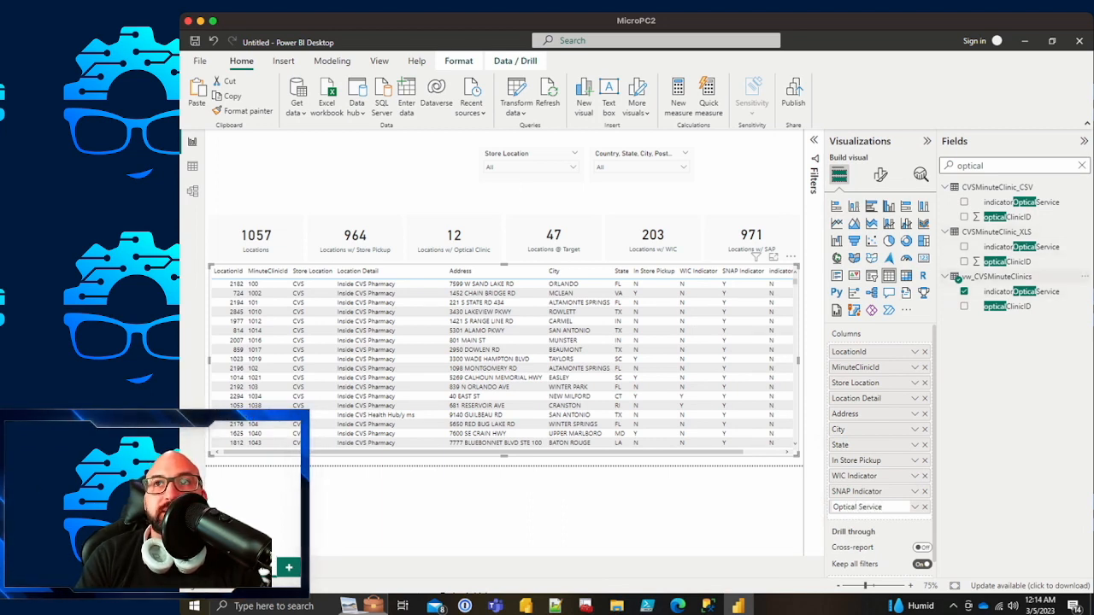
click(964, 291)
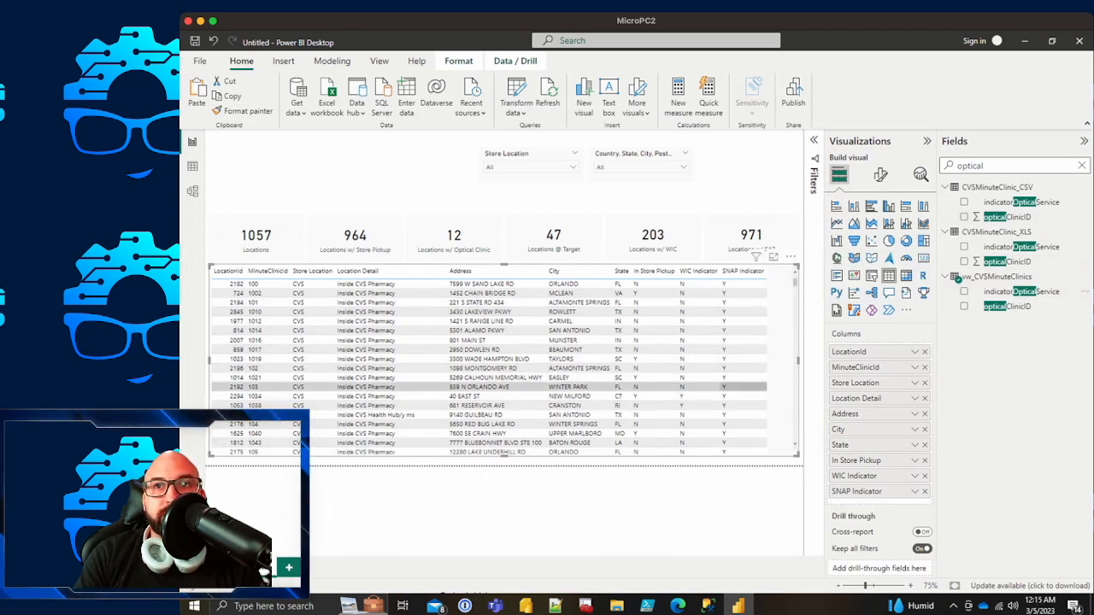
Step: Search the fields for pho and add pharmacyPhonenumber and storePhonenumber from vw_CVSMinuteClinics after Store Location in the table's columns
click(1081, 166)
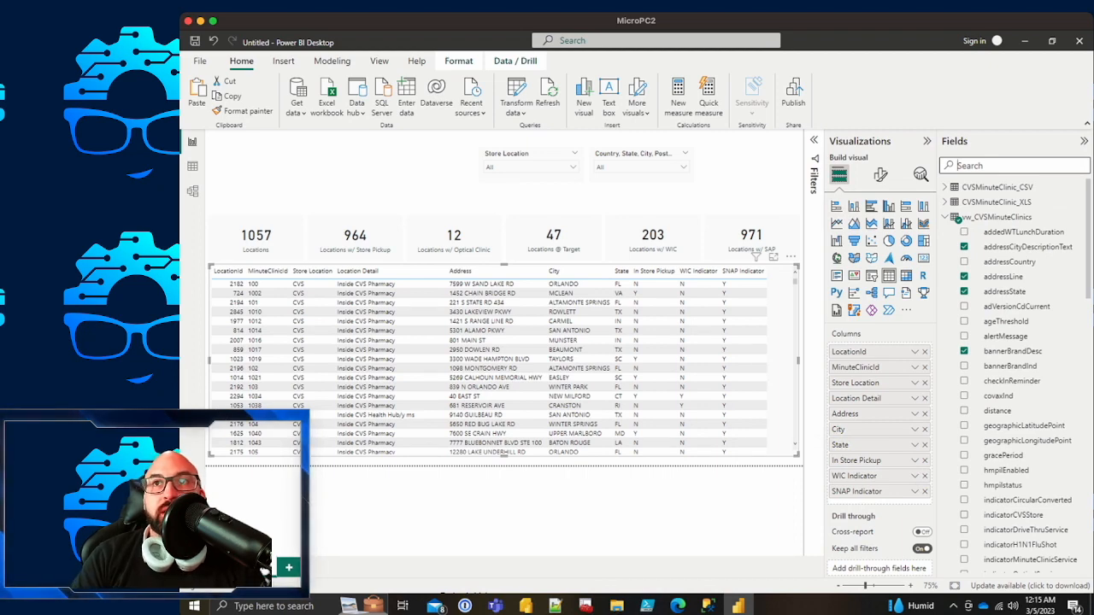
text(pho)
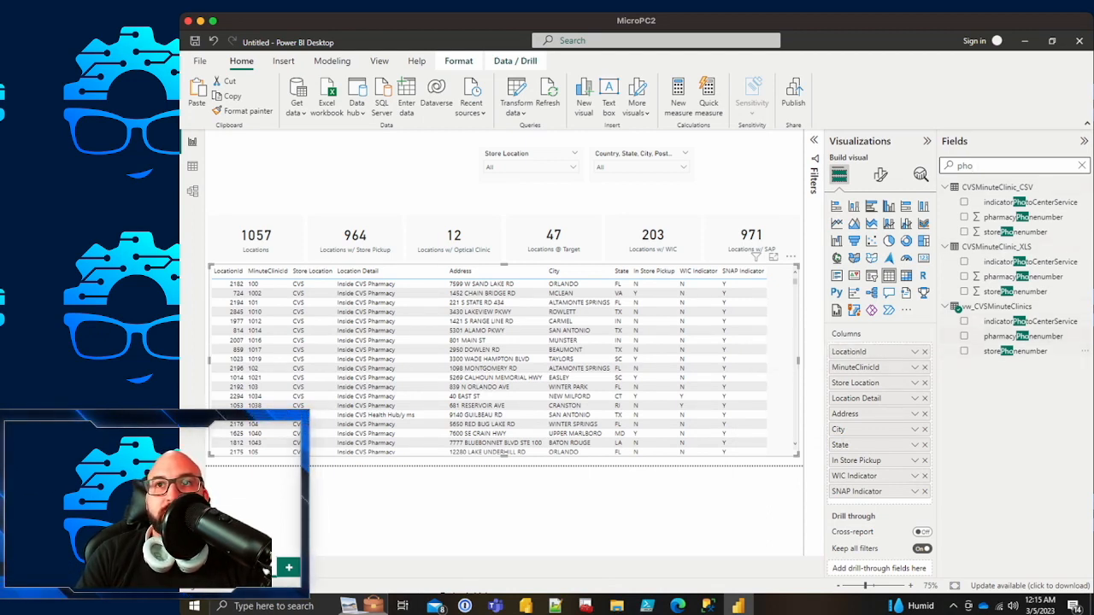
drag(1022, 335, 892, 392)
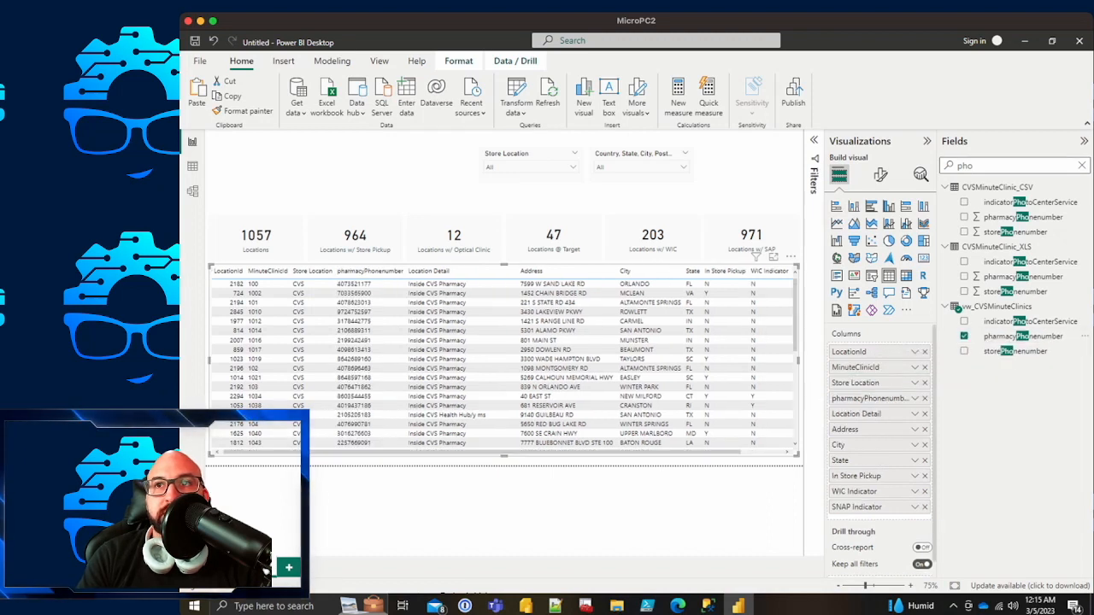
drag(1015, 351, 892, 407)
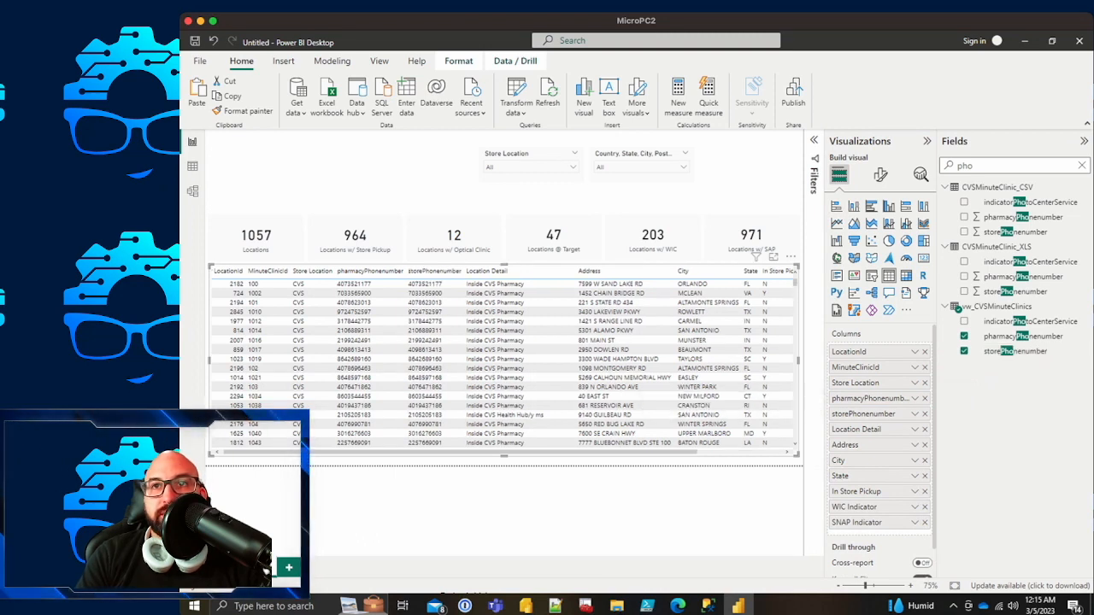
Step: Rename the table's pharmacyPhonenumber column to Phmcy. Phone Number
double_click(870, 398)
text(Phmcy)
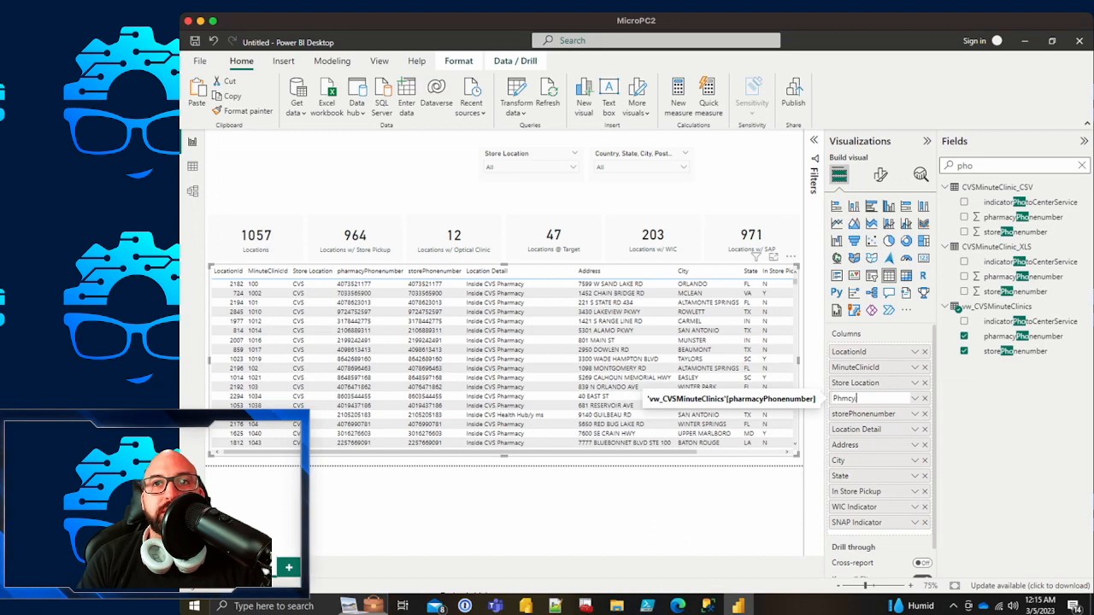
text(. Phone Number)
key(Return)
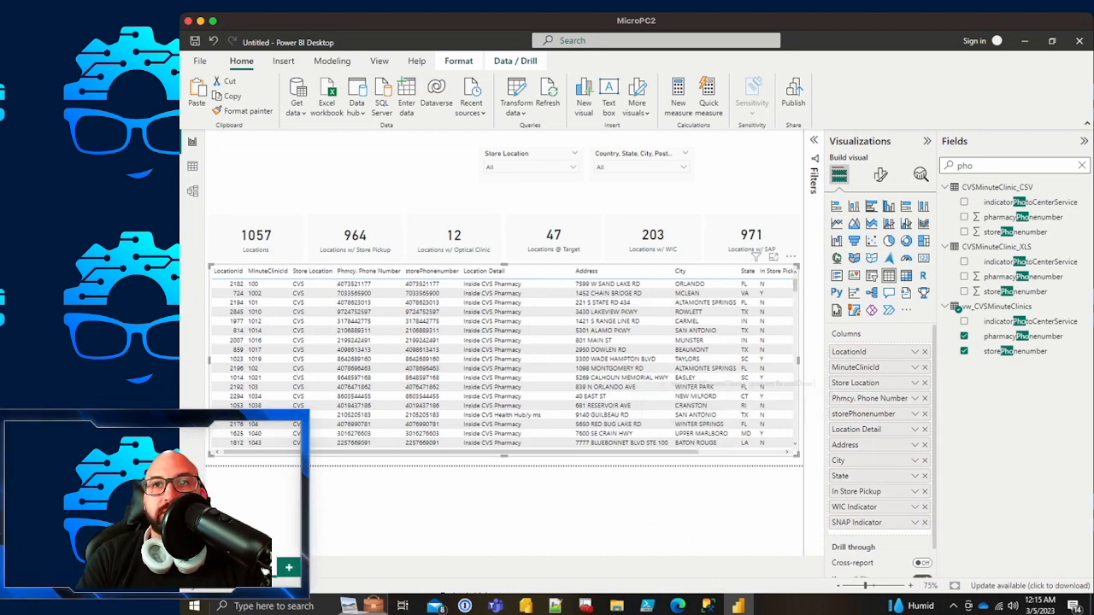
Step: Rename the storePhonenumber column to Store Phone and shorten the pharmacy phone column's name to Phmcy. Phone
double_click(863, 414)
text(Store Pho)
key(Return)
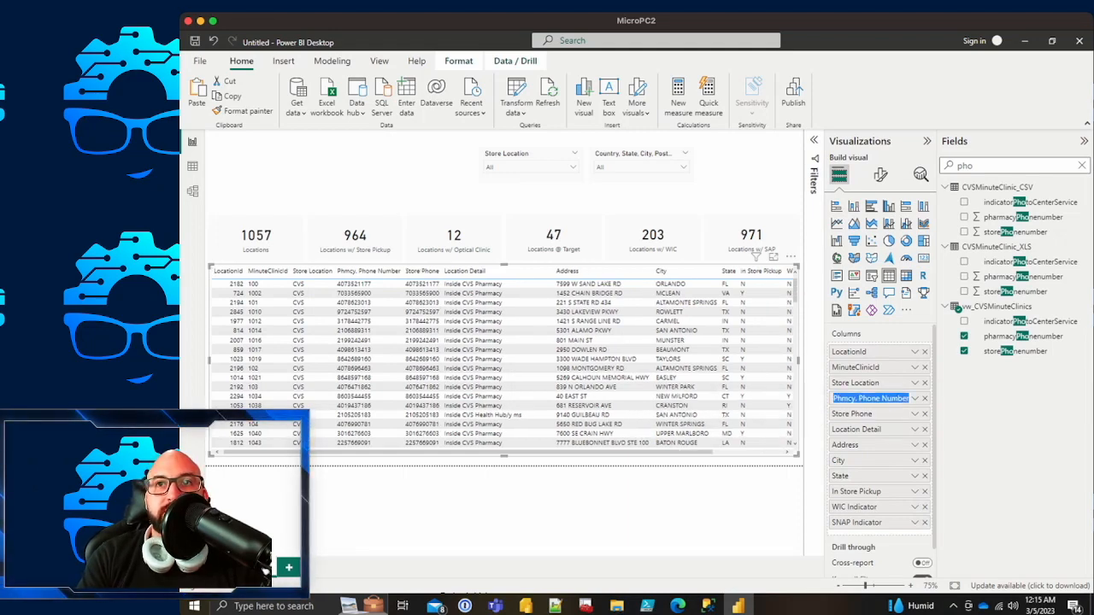
double_click(895, 398)
key(BackSpace)
key(BackSpace)
key(Return)
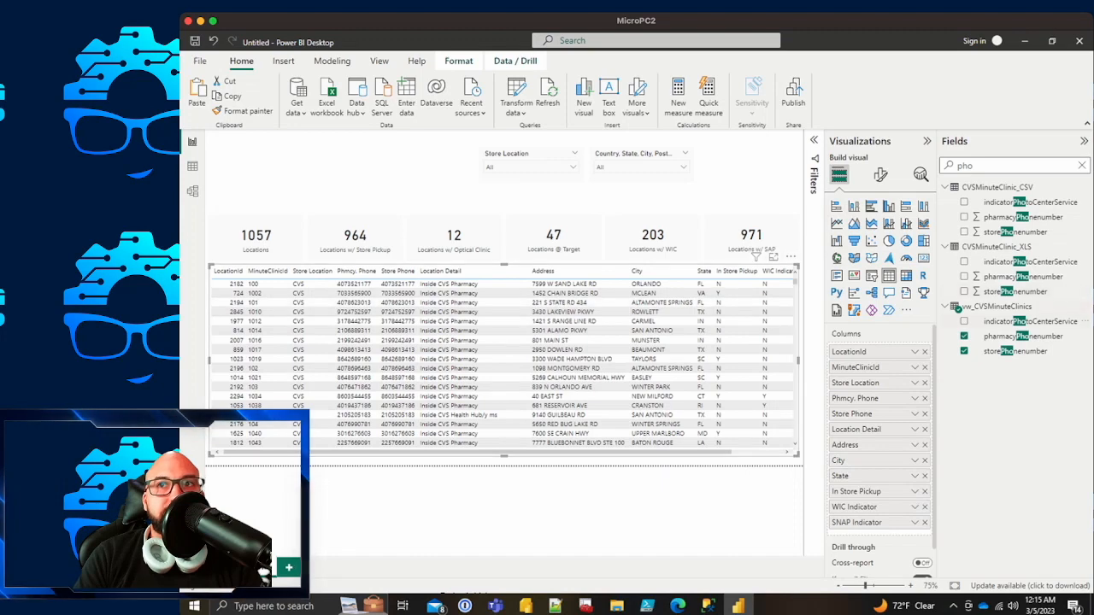
Step: Remove both phone fields from the table and add them again, placing Phmcy. Phone and Store Phone between MinuteClinicId and Store Location
click(963, 336)
click(963, 352)
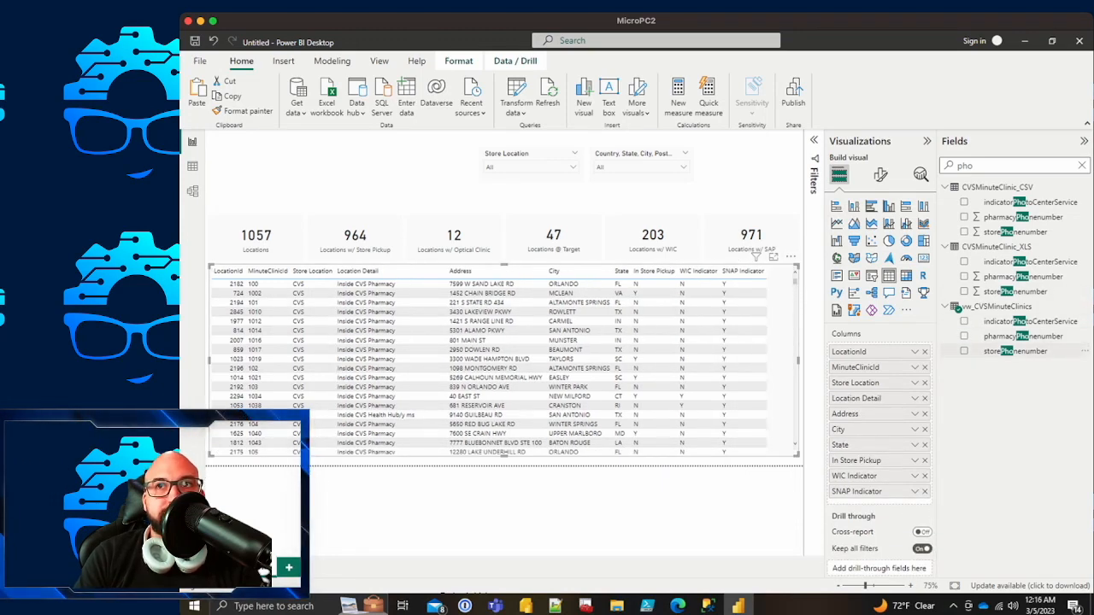
click(1015, 351)
click(964, 336)
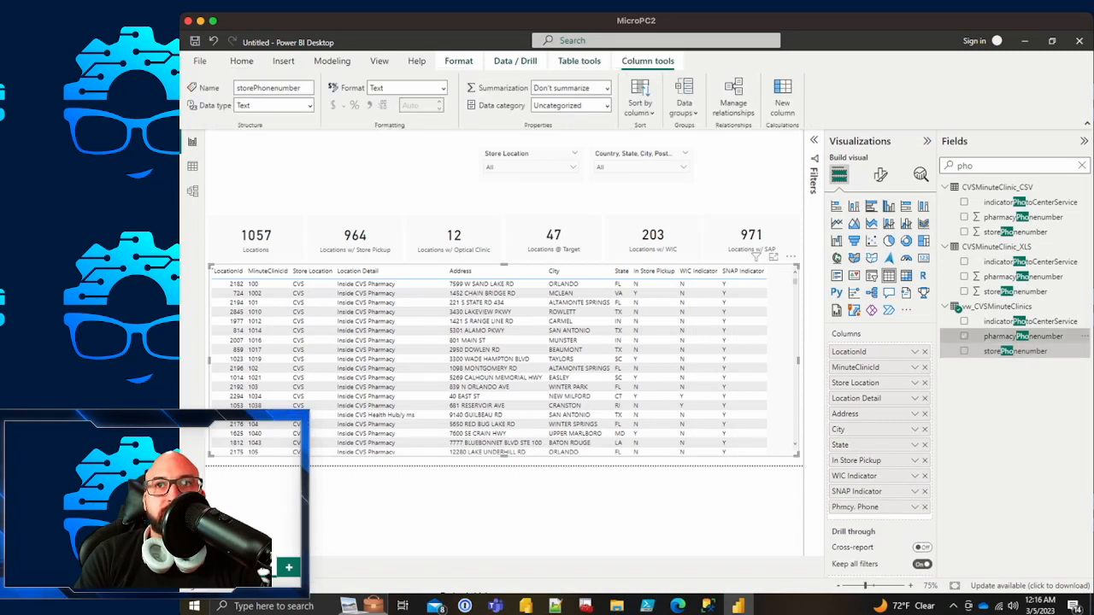
click(964, 351)
drag(854, 507, 854, 376)
drag(851, 522, 854, 398)
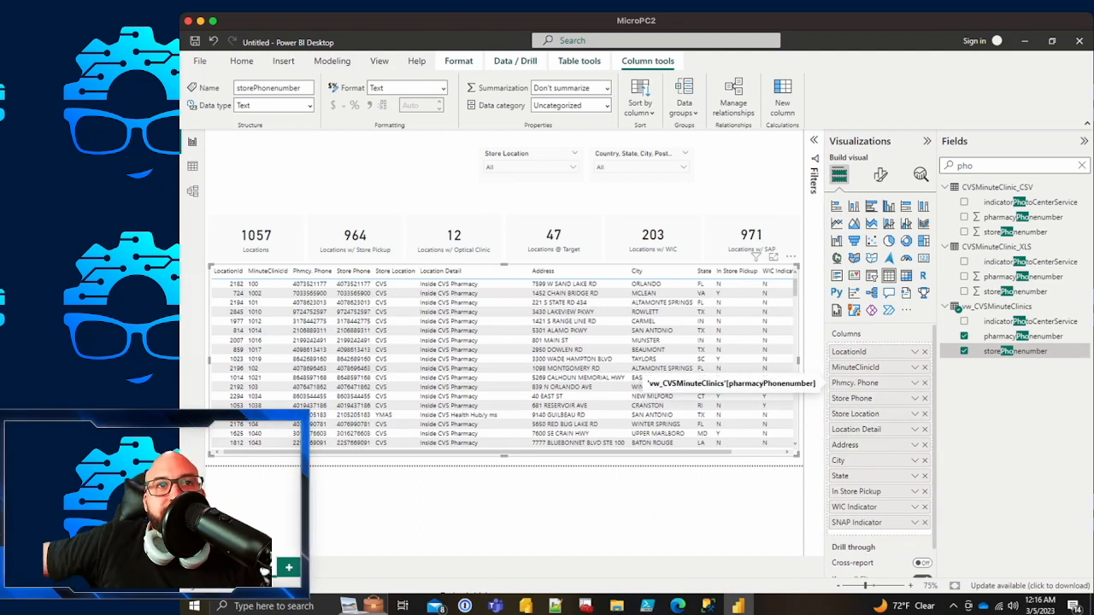
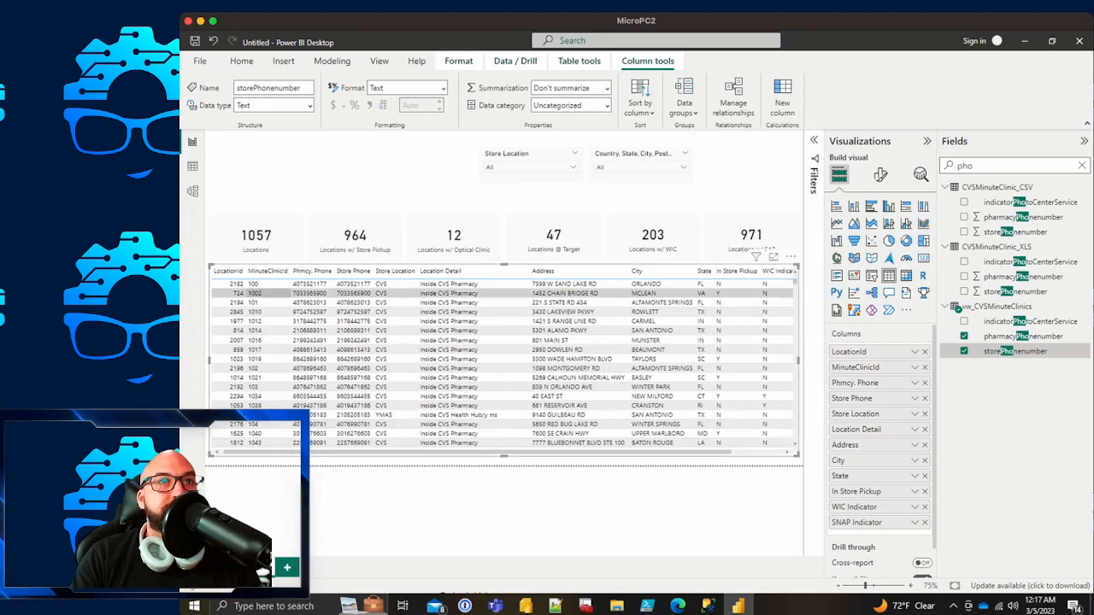
Step: Save the report as CVS Data Analysis in the CVSStoreData folder as a Power BI file
click(200, 60)
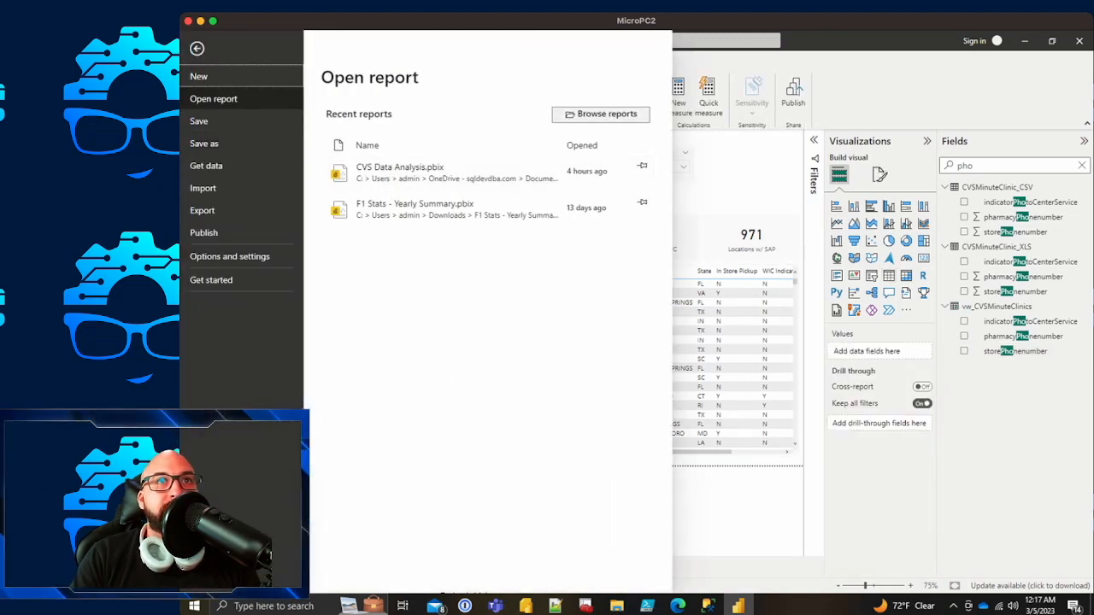
click(205, 144)
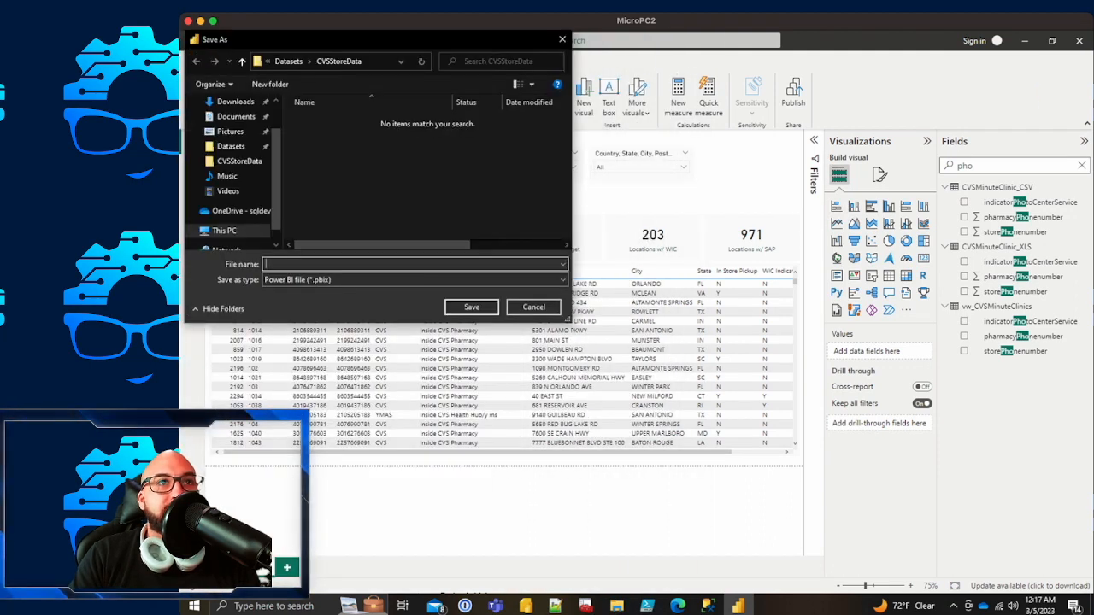
text(CVS )
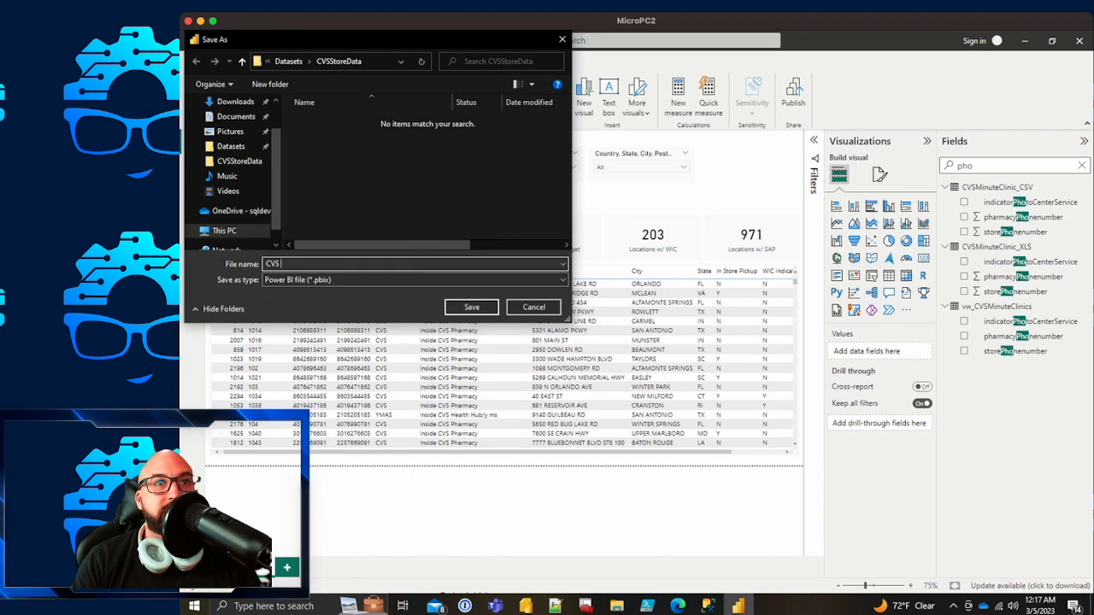
text(Data Analysis)
key(Return)
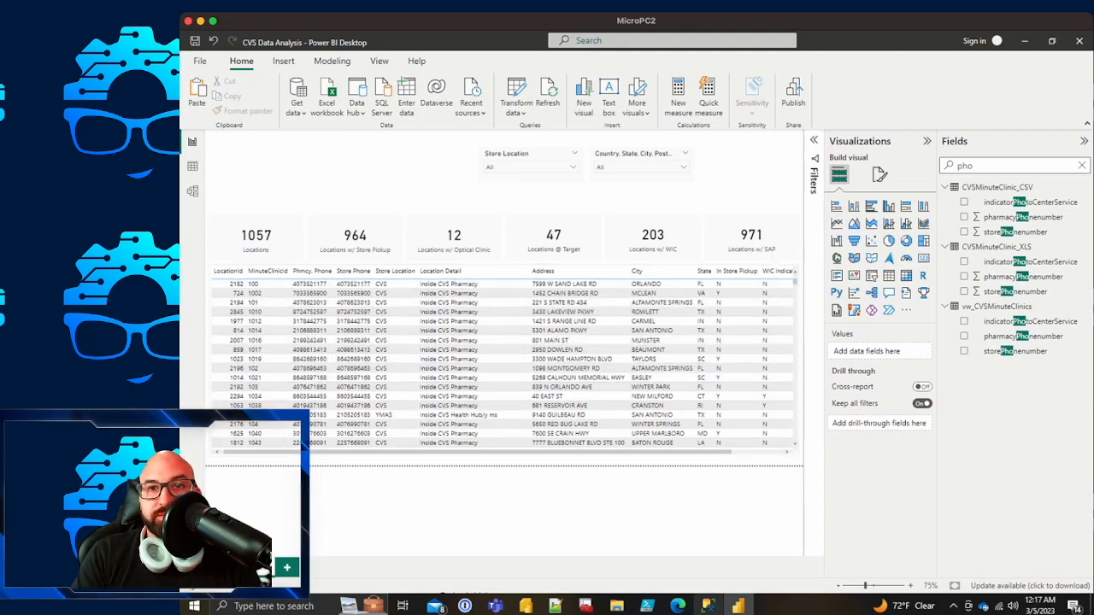
Step: Switch to SQL Server Management Studio and delete the WHERE PostalCode LIKE '0%' line from the vw_CVSMinuteClinics query
click(708, 606)
click(367, 284)
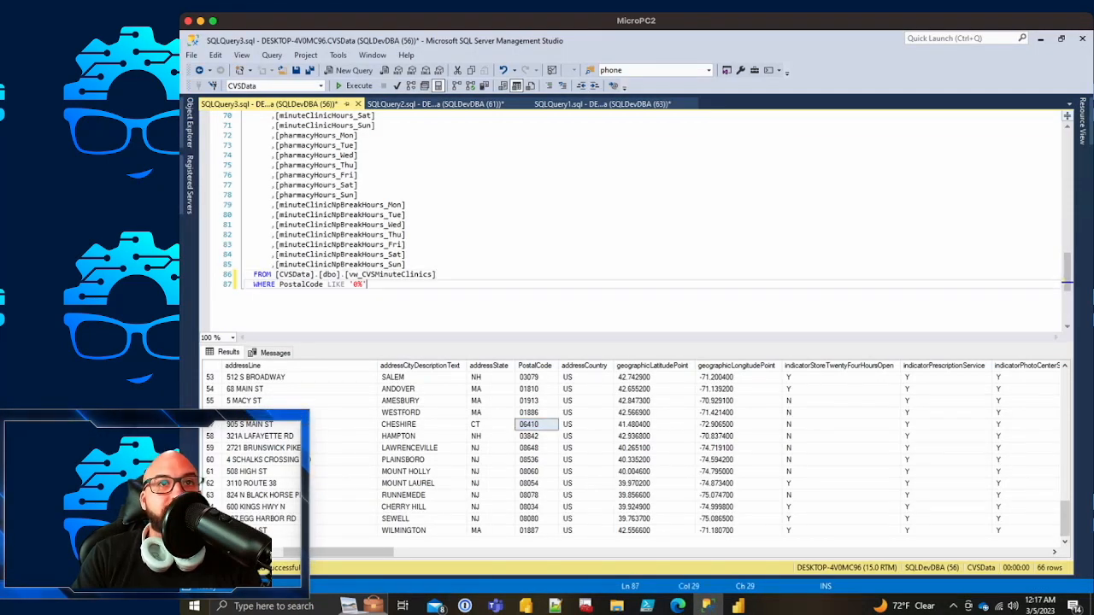
drag(368, 283, 437, 274)
key(BackSpace)
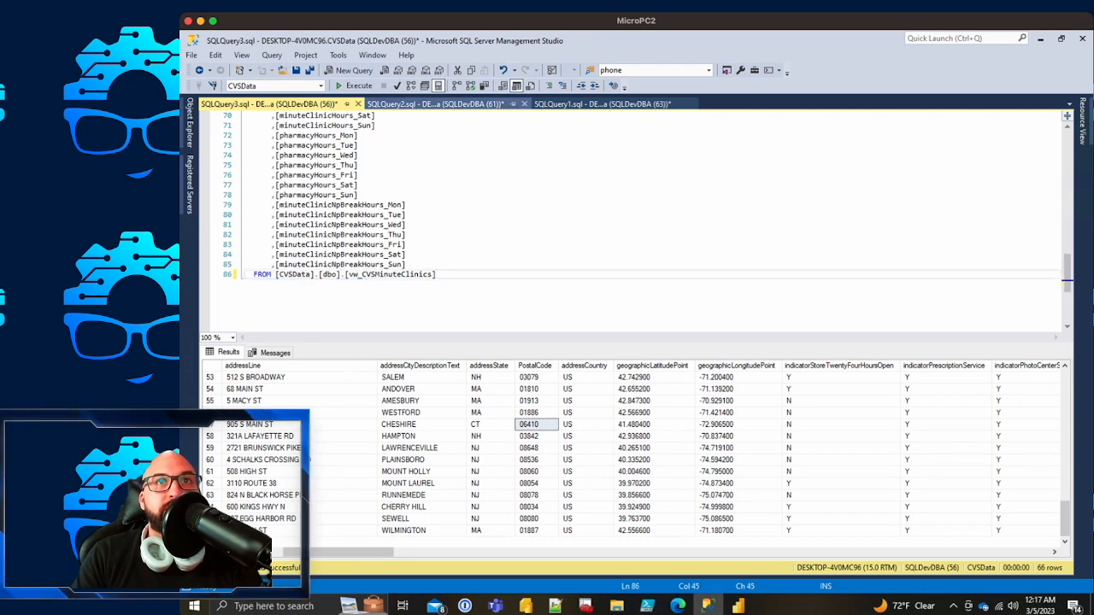
Step: Go to the vw_CVSMinuteClinics view definition in SQLQuery1.sql and find the storePhonenumber column by searching for phone
key(ctrl+Tab)
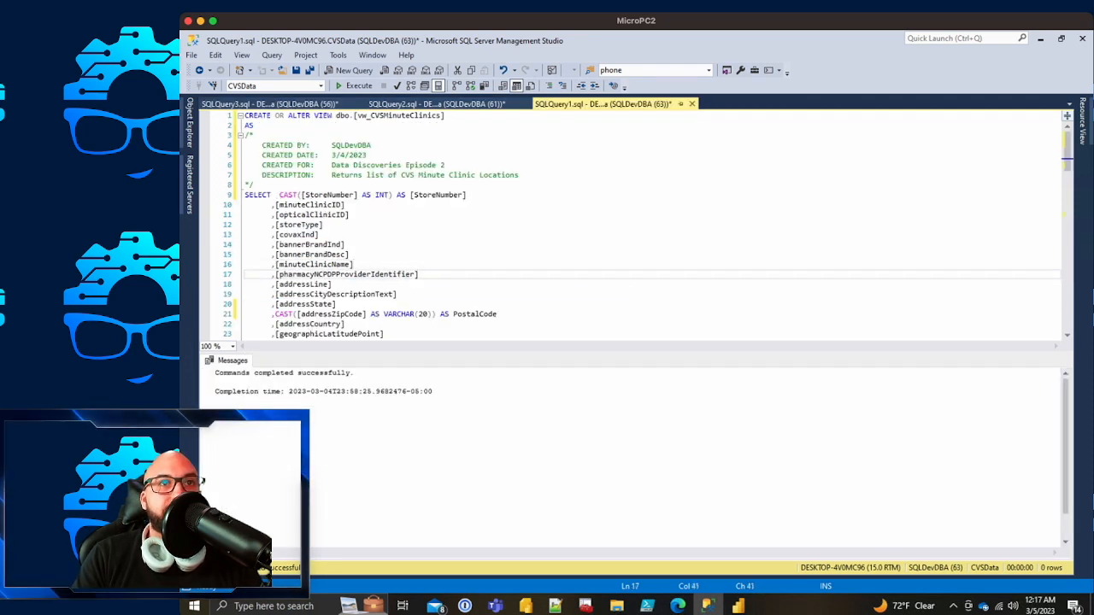
scroll(632, 224, down, 2)
scroll(373, 265, down, 4)
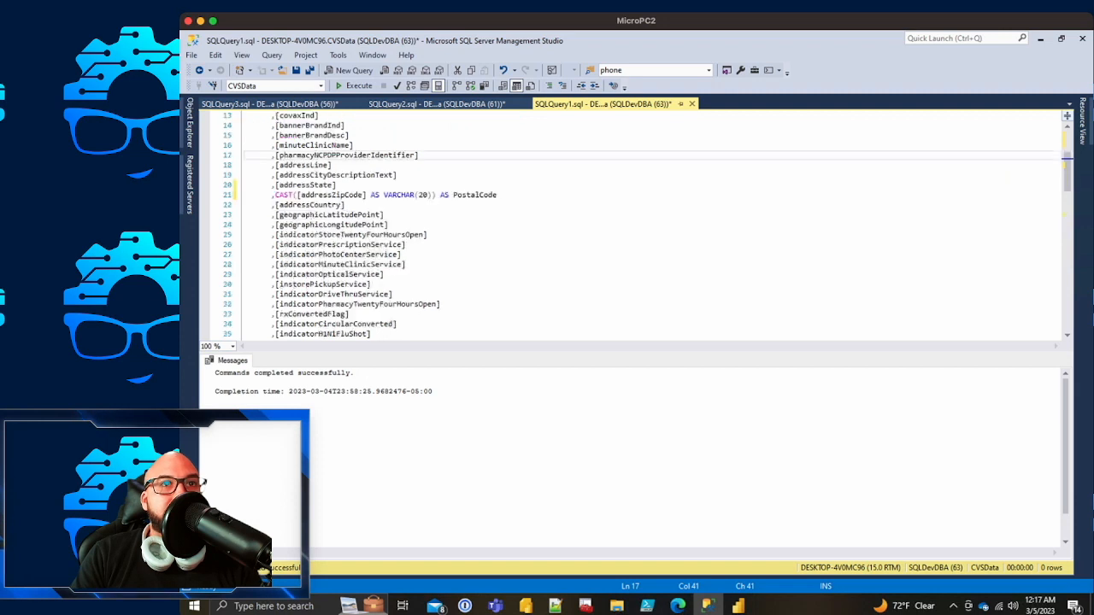
click(373, 264)
key(ctrl+f)
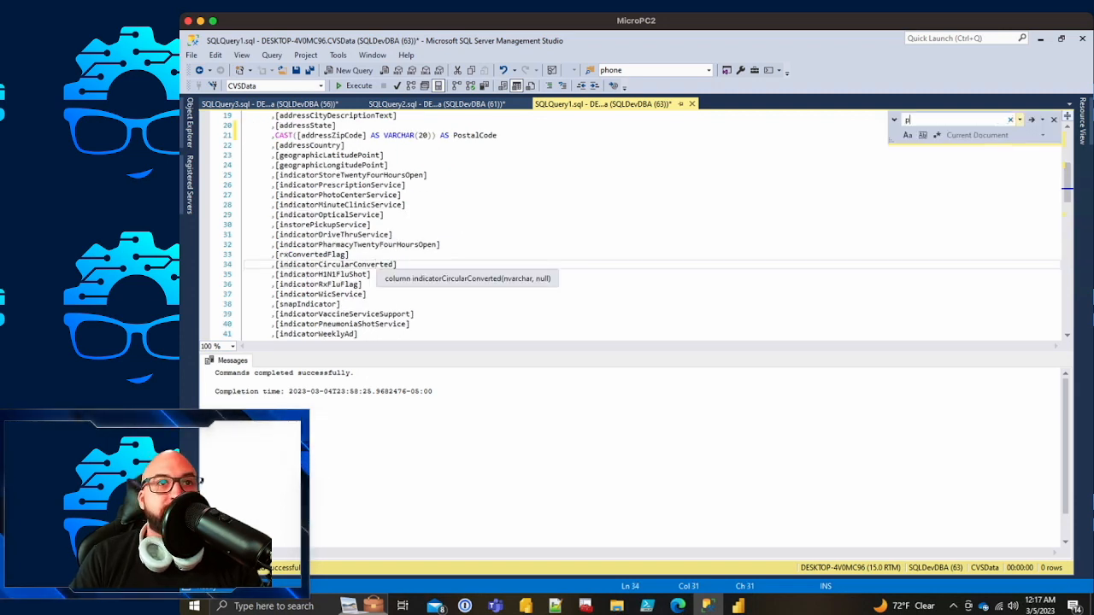
key(Return)
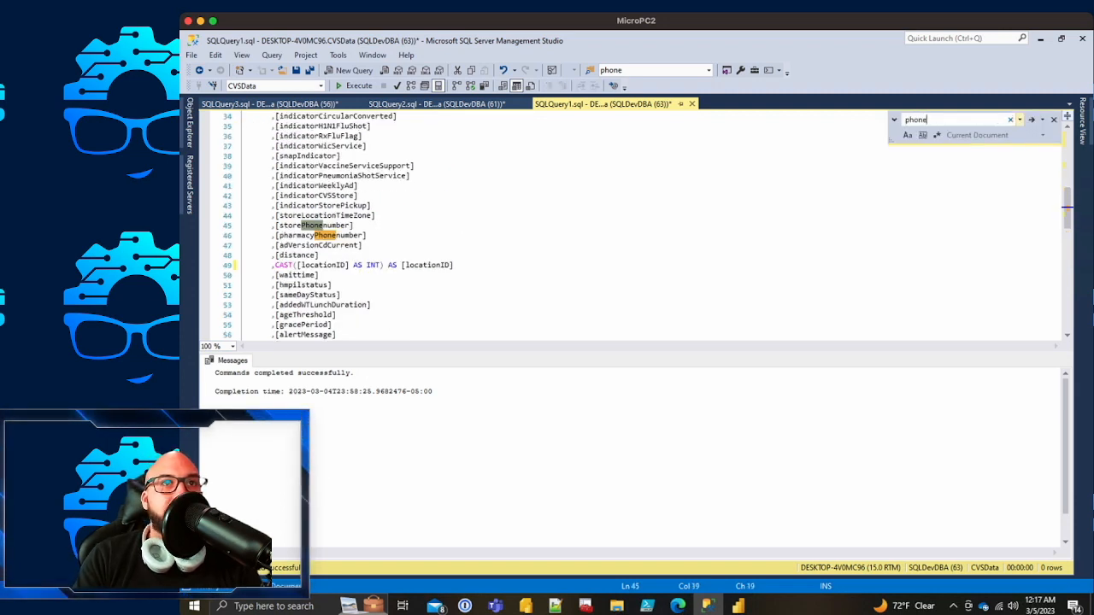
click(353, 226)
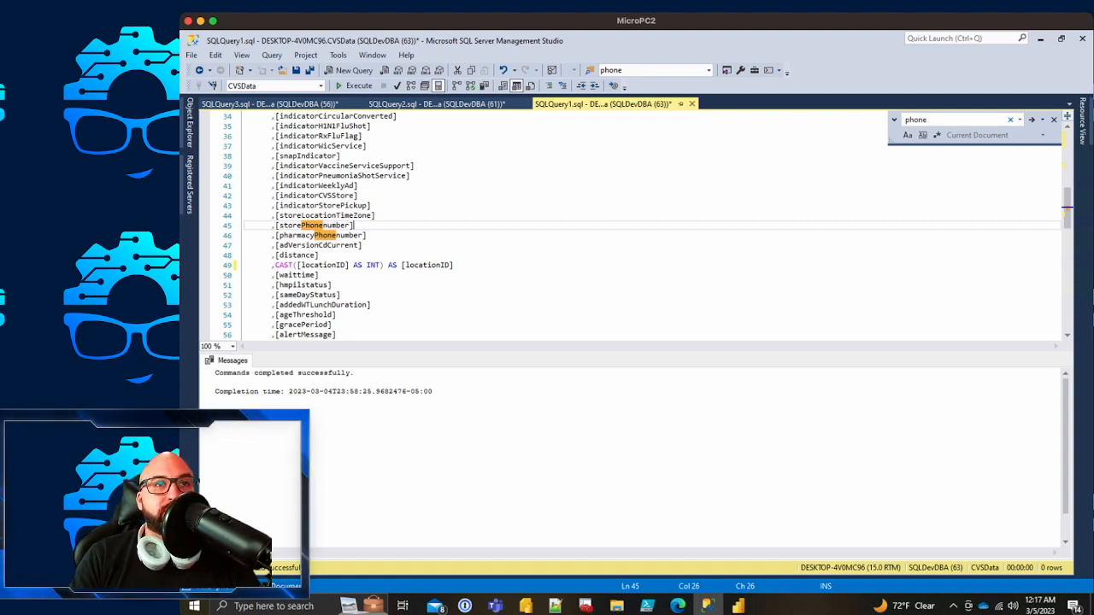
Step: Run only the view's SELECT statement, from CAST([StoreNumber] AS INT) through the FROM line on CVSMinuteClinics
scroll(628, 227, up, 2)
scroll(628, 226, down, 17)
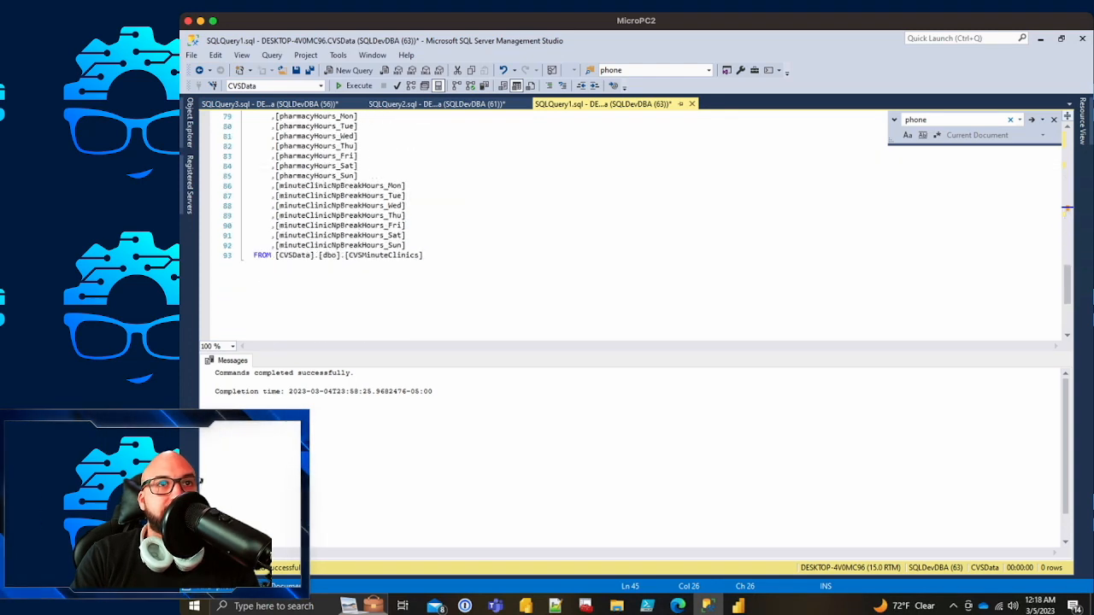
drag(425, 255, 244, 195)
scroll(425, 255, up, 20)
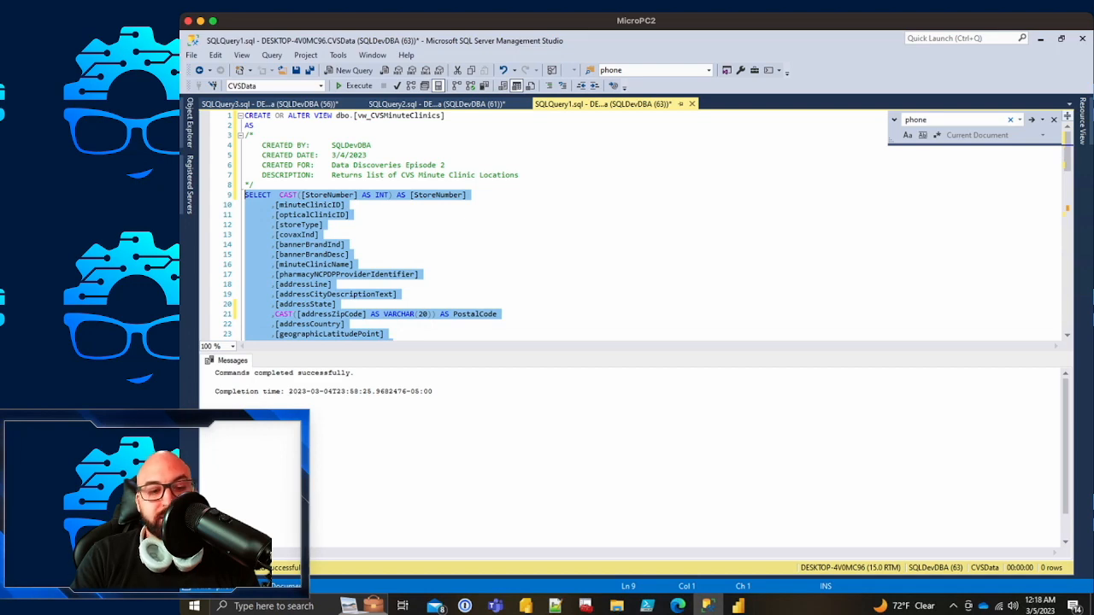
key(F5)
Step: Search the view definition for phone again and examine the storePhonenumber and pharmacyPhonenumber values in the query results
scroll(628, 227, down, 14)
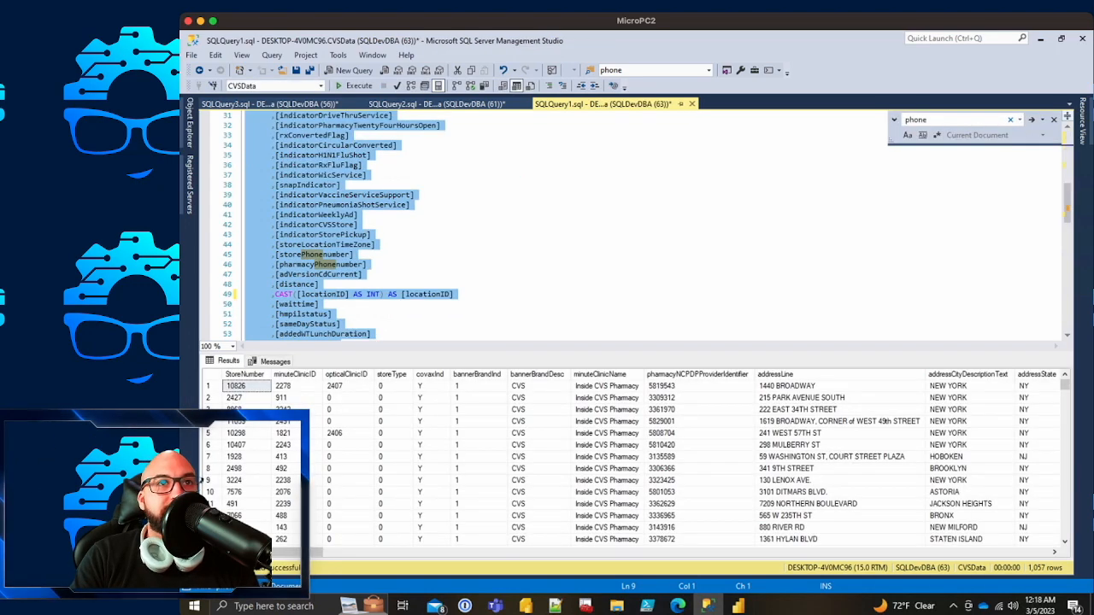
scroll(628, 227, down, 4)
click(345, 255)
key(ctrl+f)
text(phone)
key(Return)
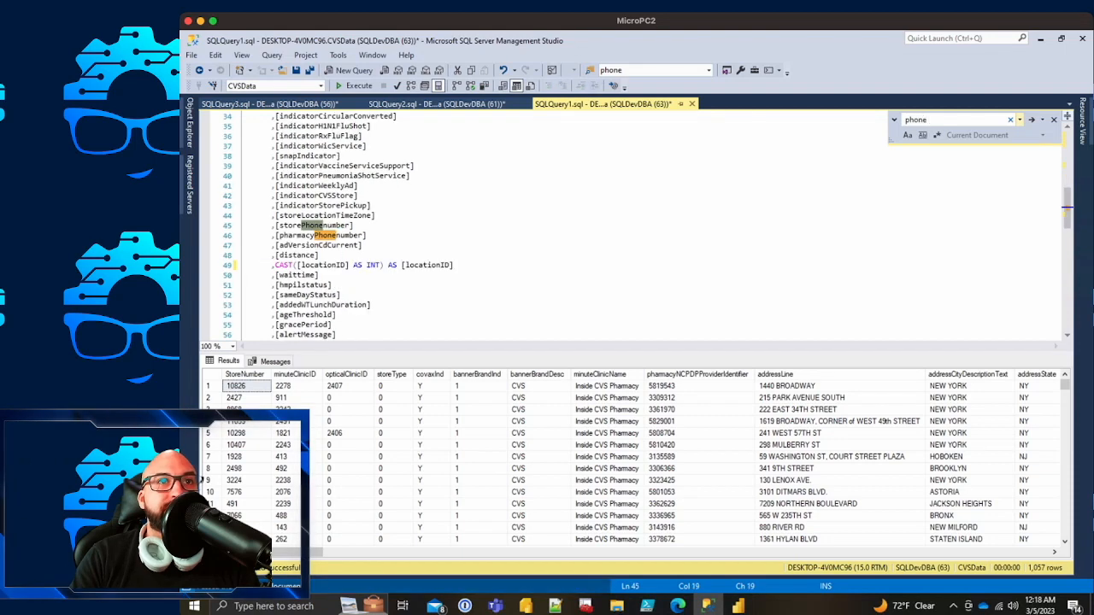
key(Return)
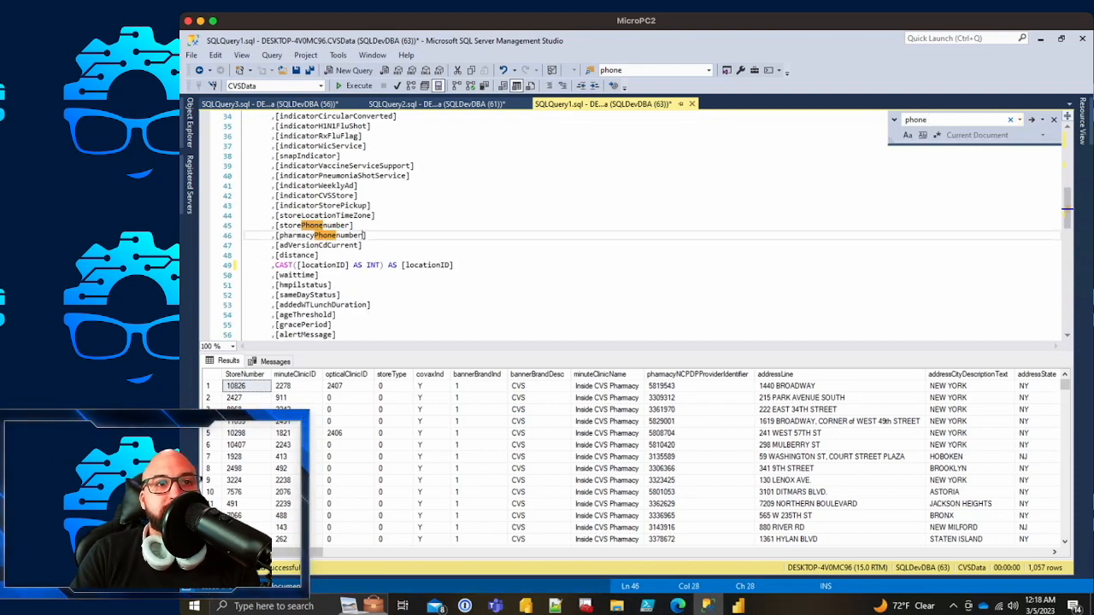
scroll(632, 461, right, 15)
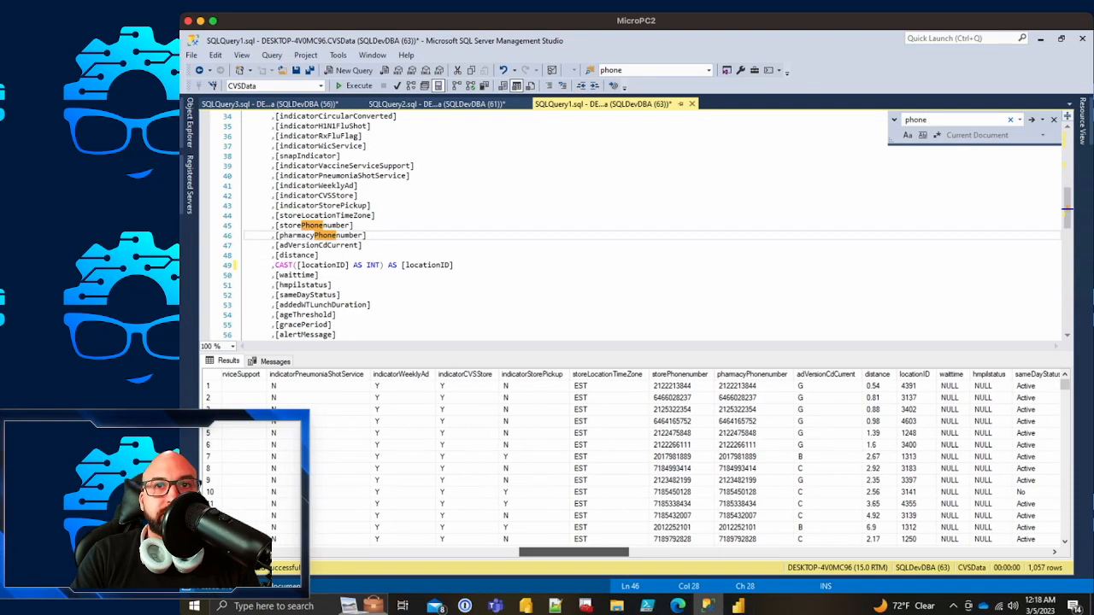
scroll(633, 461, right, 5)
drag(554, 385, 554, 468)
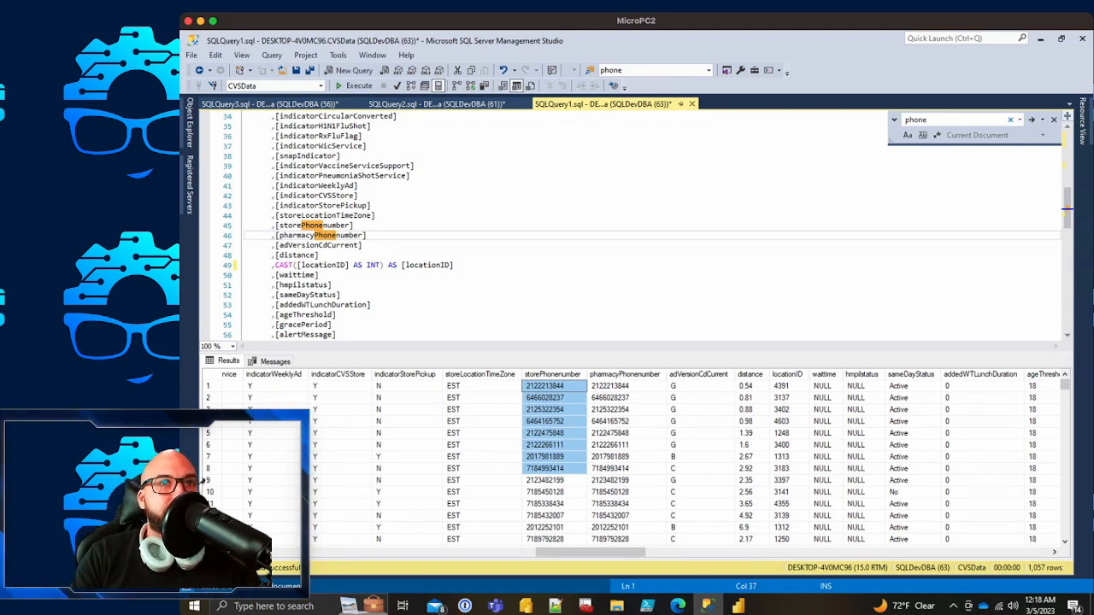
Step: Add the comment /*(###) ###-####*/ on its own line directly above the storePhonenumber column
click(378, 216)
key(Return)
text(/*)
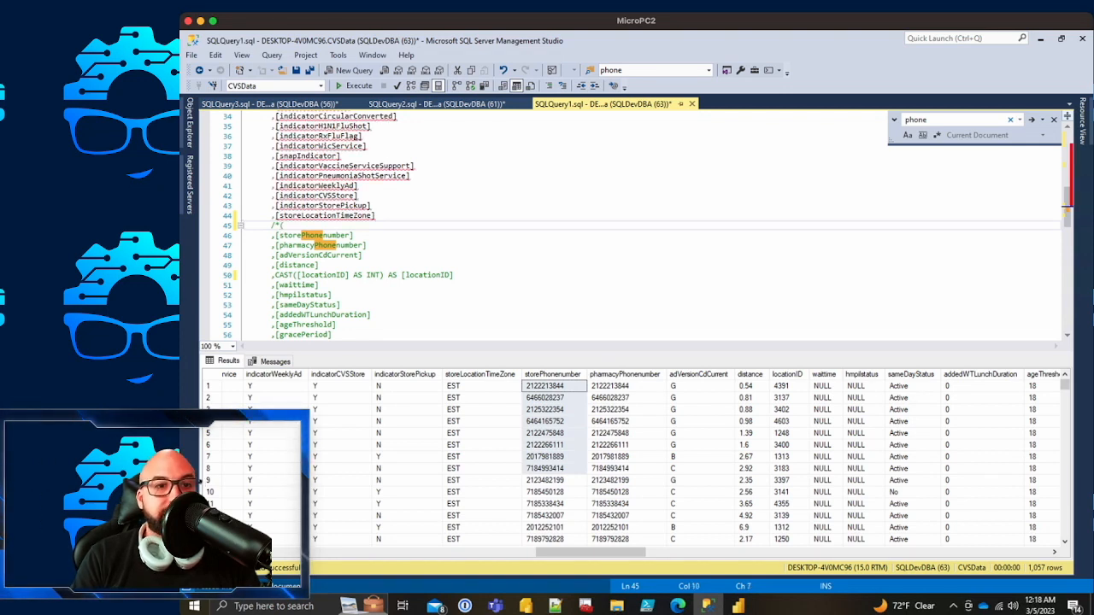
text((###))
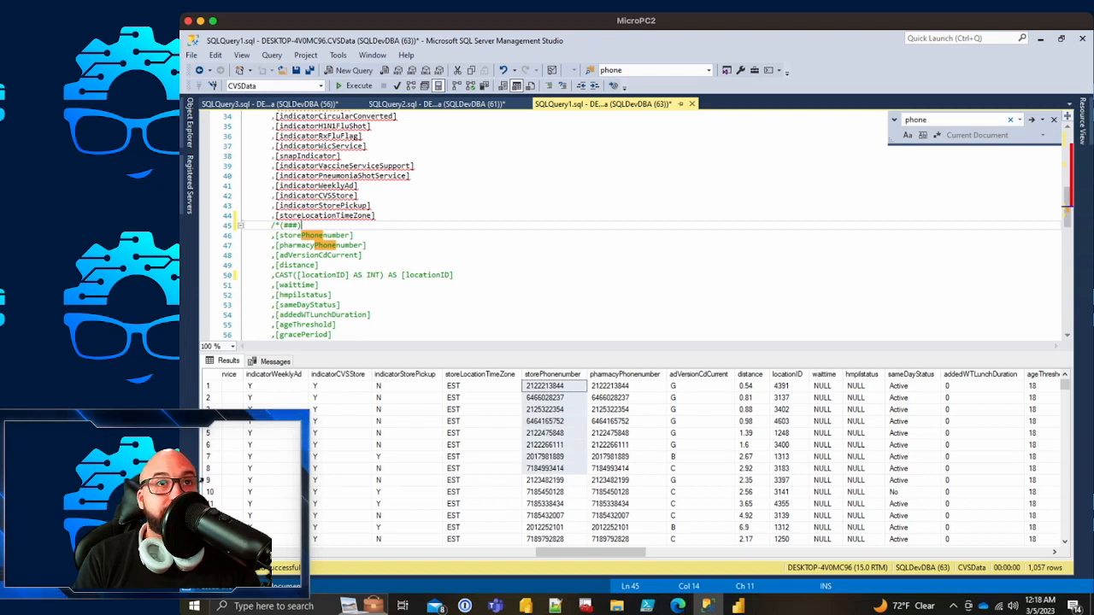
text( ###-####)
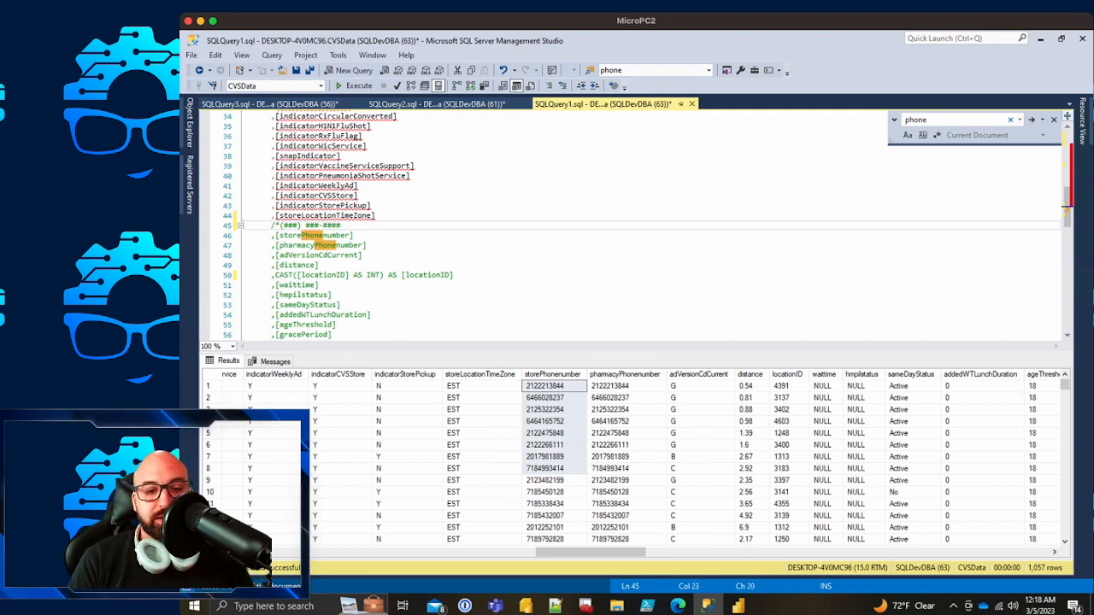
text(/)
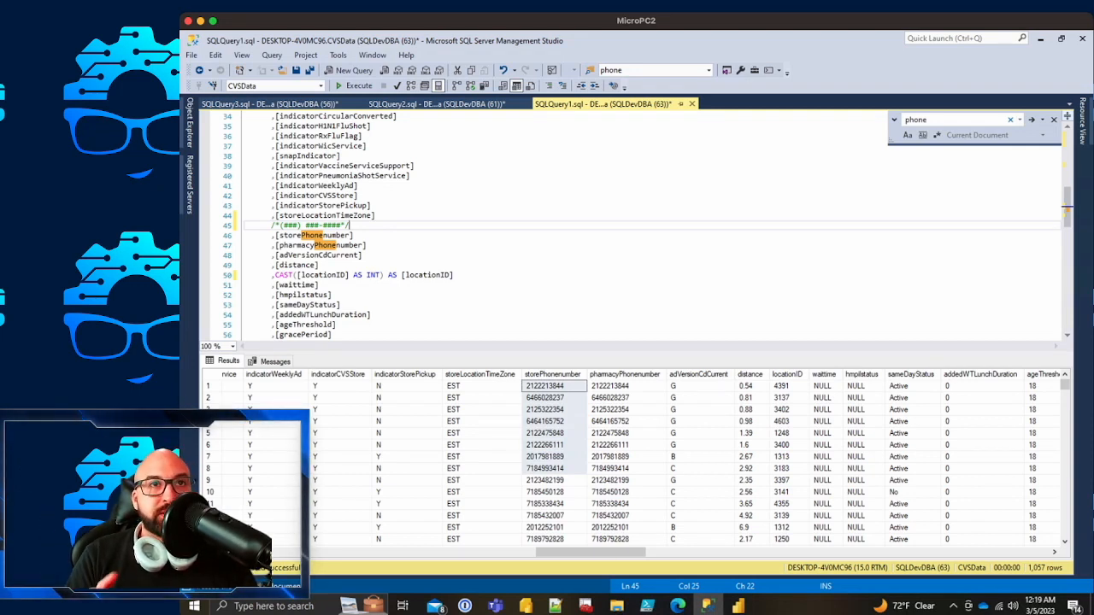
Step: Duplicate the [storePhonenumber] column on a new line below it, with a leading comma
key(Down)
key(End)
key(shift+Home)
key(ctrl+c)
key(End)
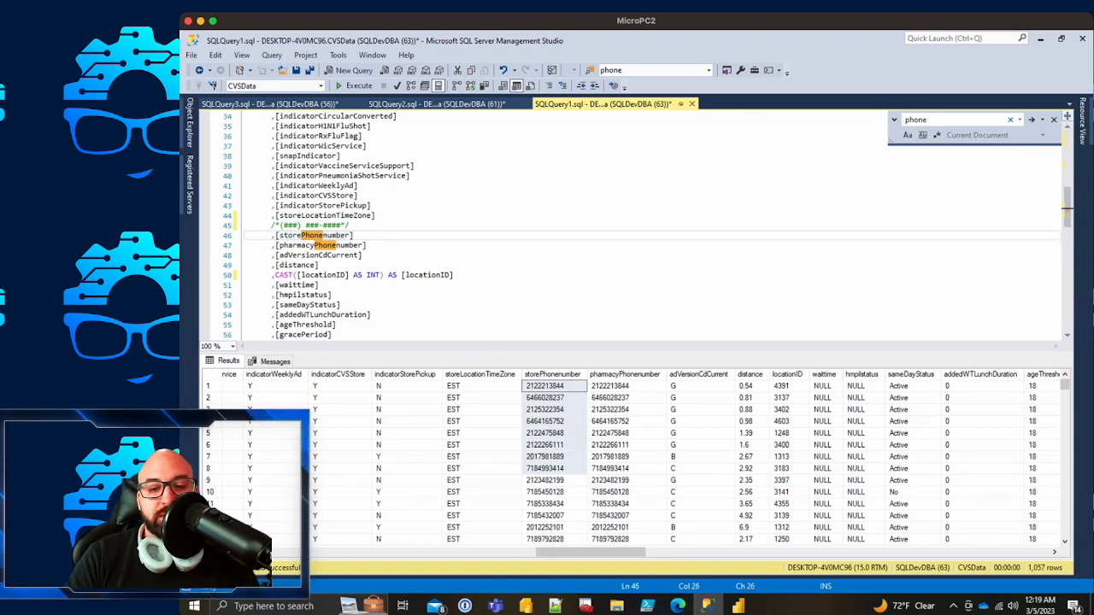
key(Return)
key(ctrl+v)
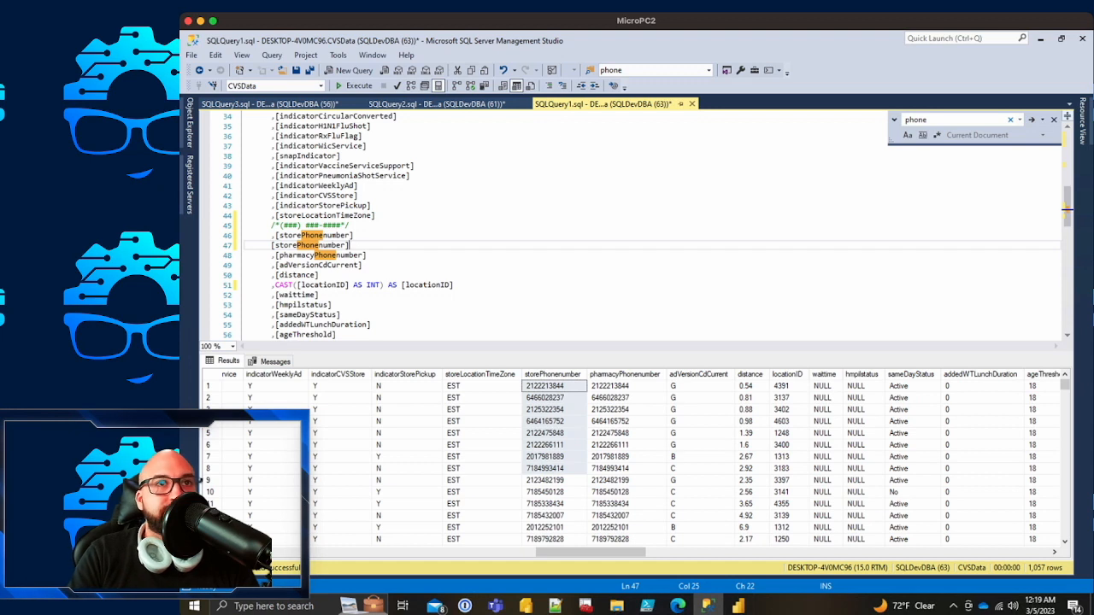
key(Home)
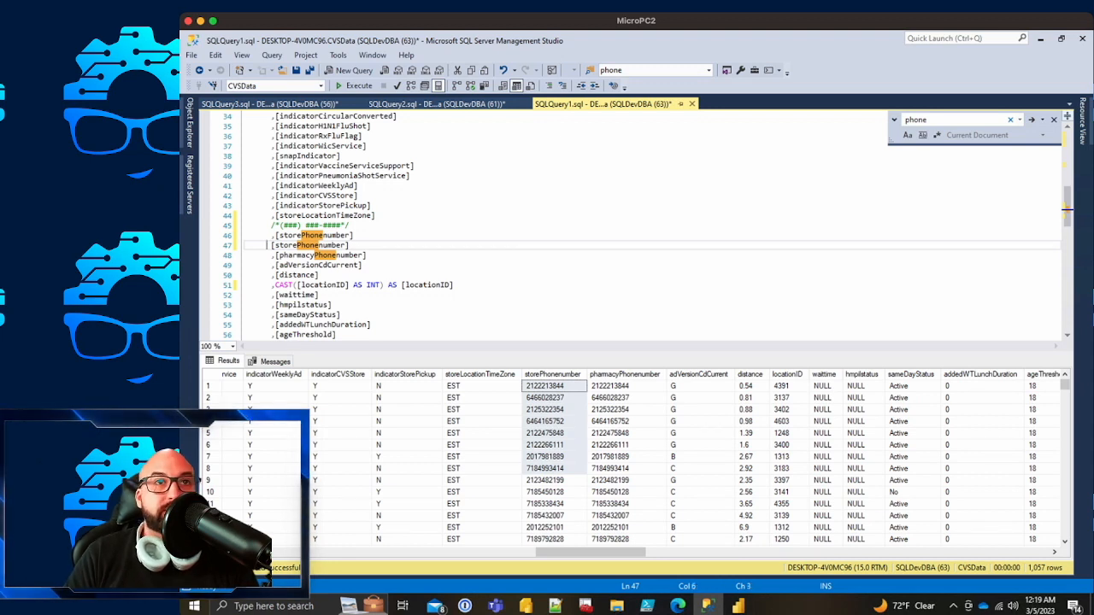
text(,)
click(352, 235)
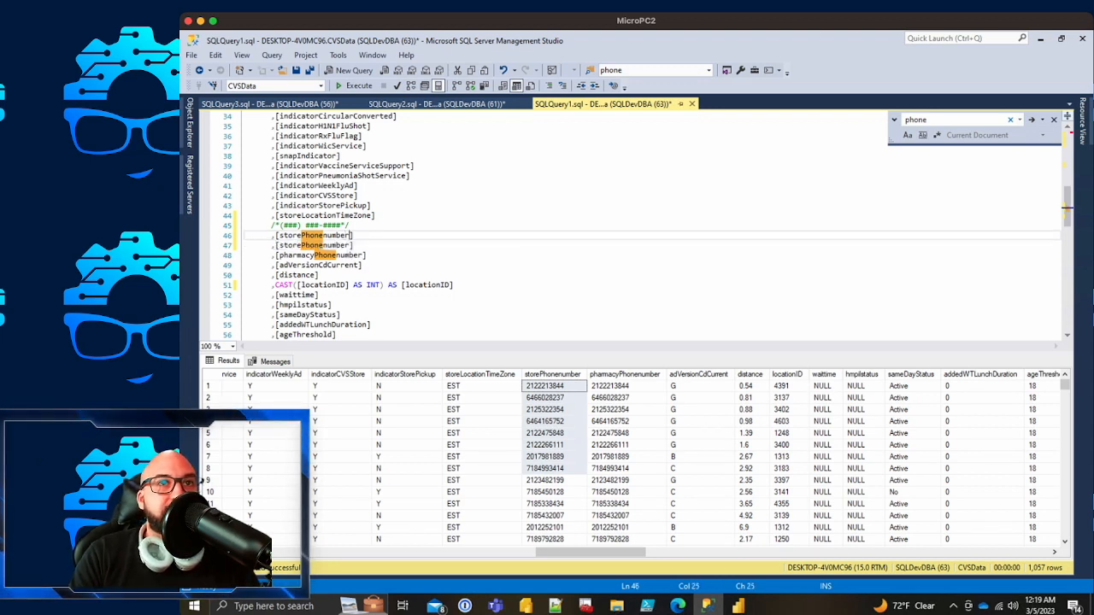
text(_RAW)
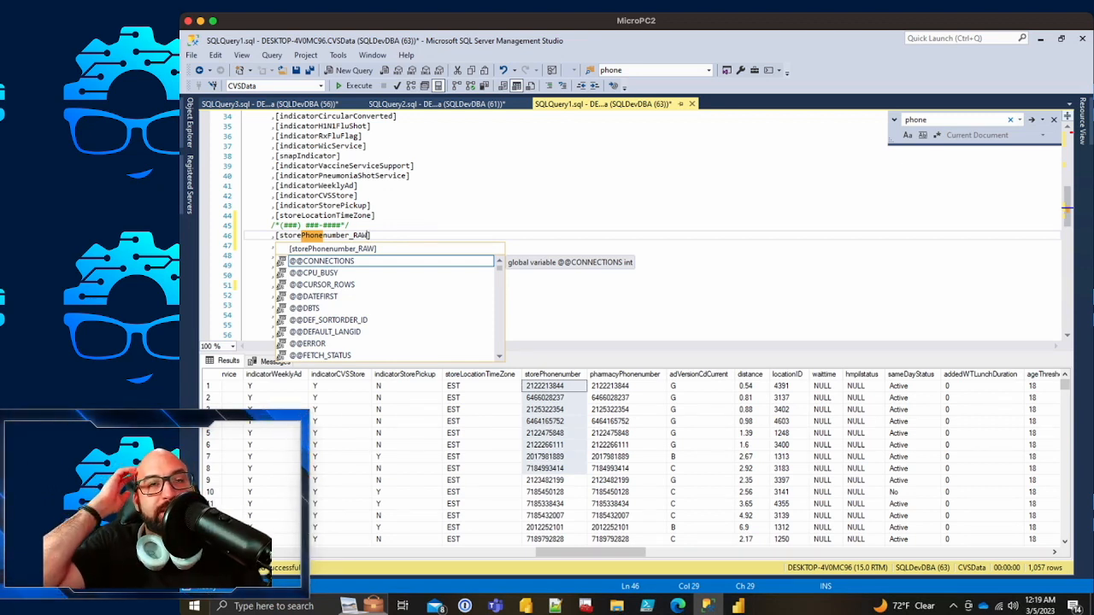
key(Escape)
key(Down)
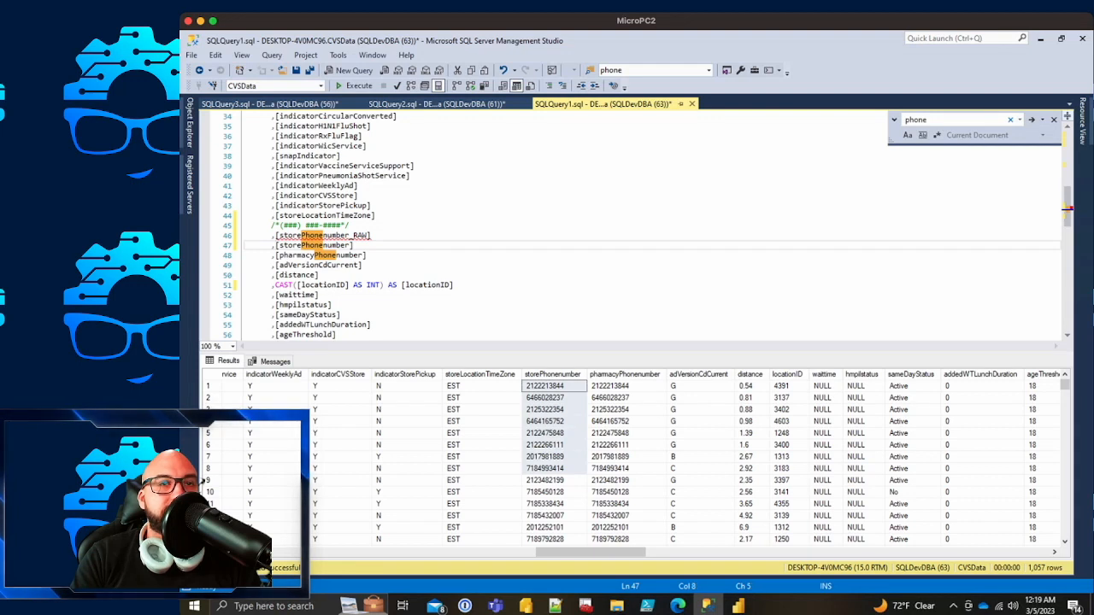
key(Up)
key(shift+Left)
key(shift+Left)
key(shift+Left)
key(shift+Left)
key(Delete)
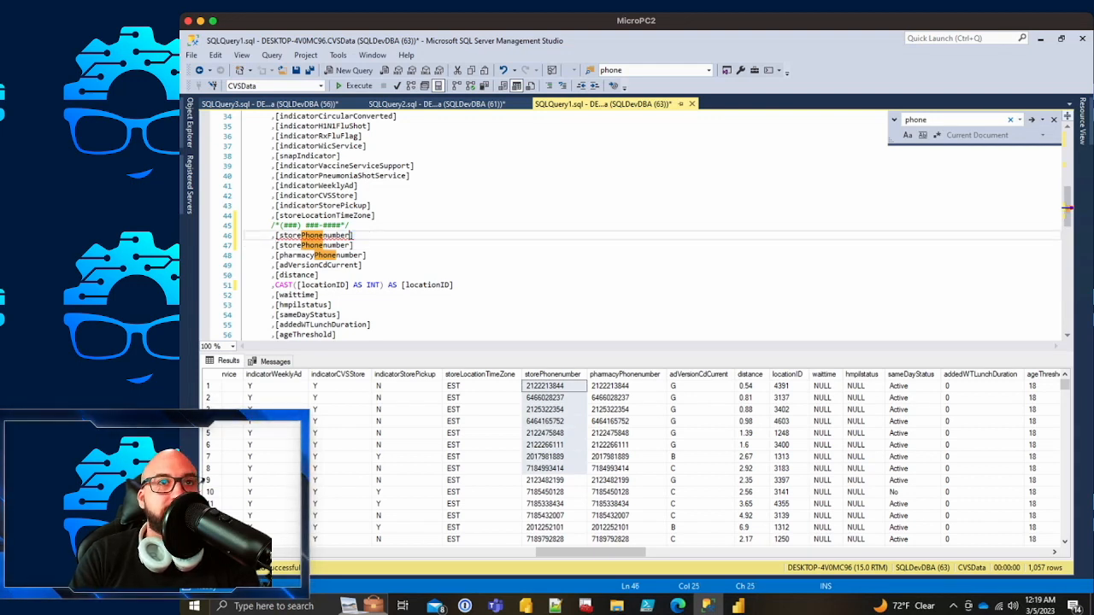
Step: Alias the first [storePhonenumber] column as [storePhonenumber_RAW]
key(End)
text(AS)
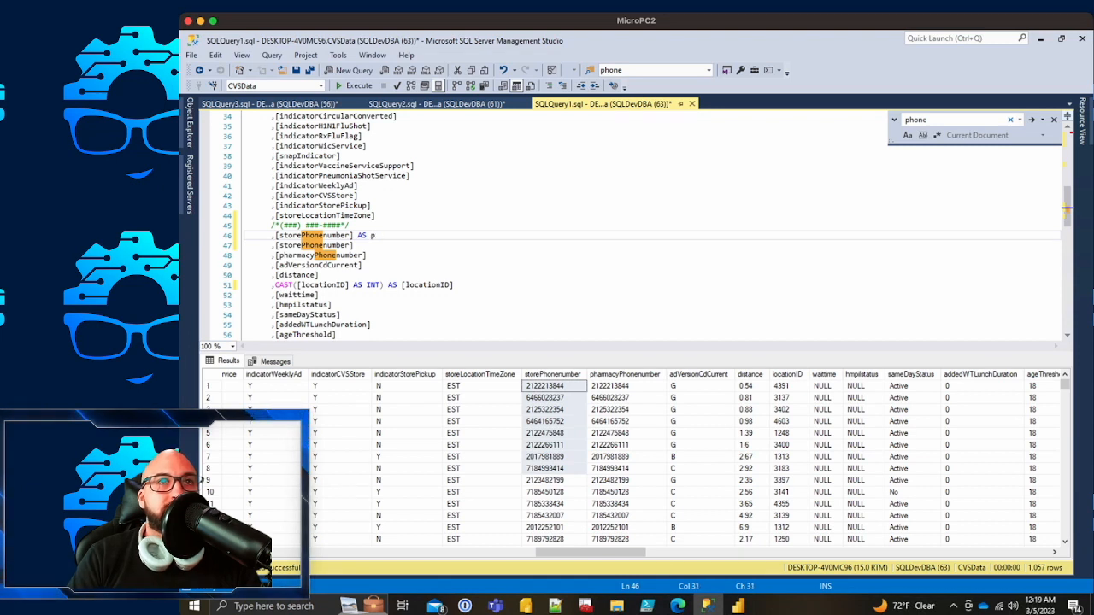
double_click(314, 235)
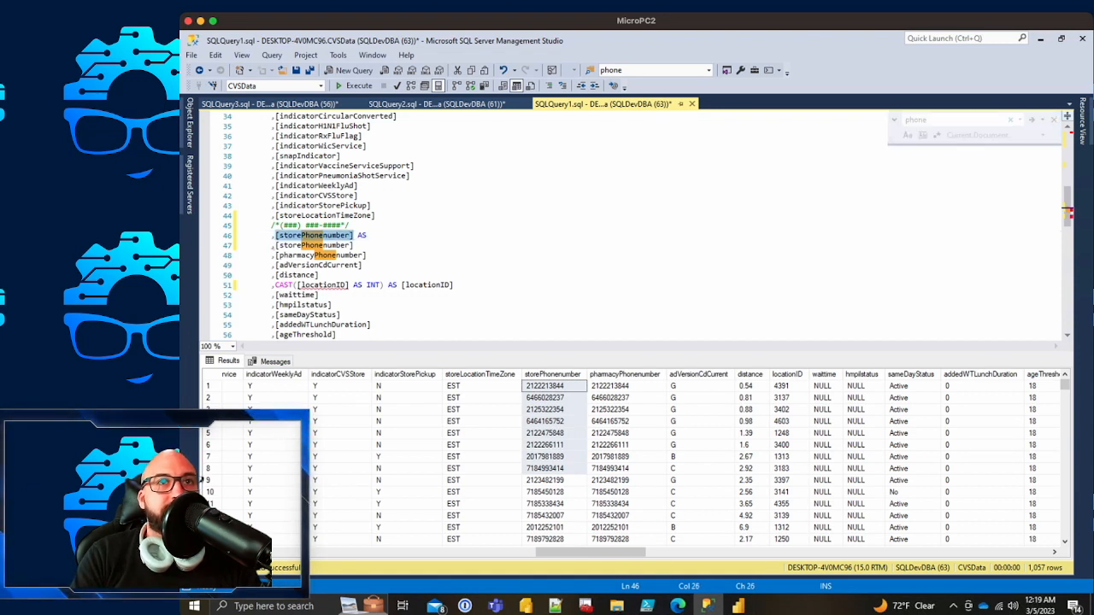
key(ctrl+c)
key(End)
key(ctrl+v)
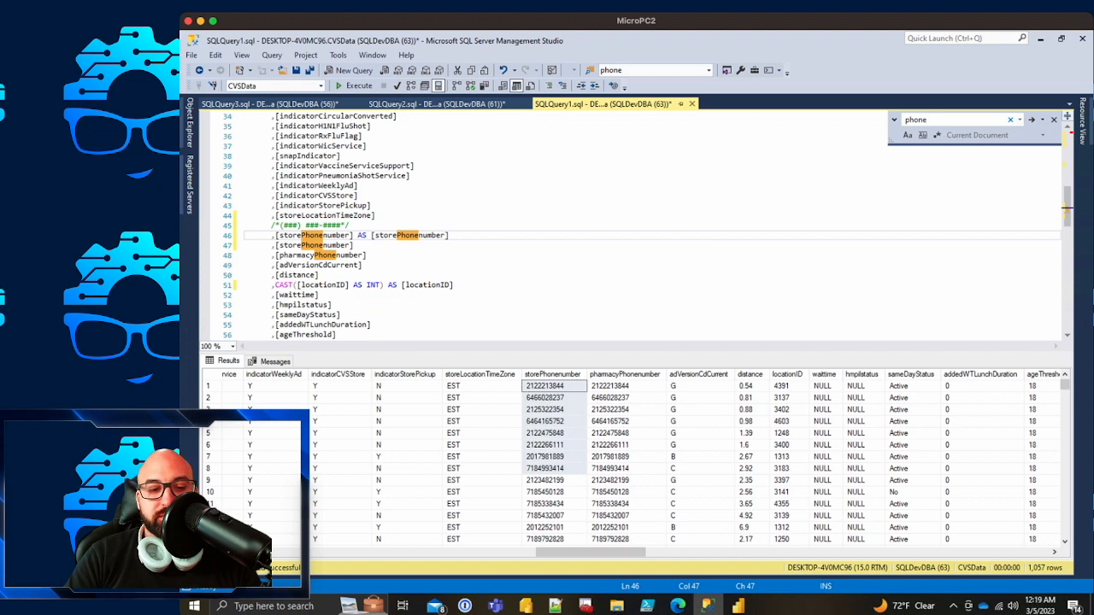
key(Left)
text(_RAW)
Step: Turn the second storePhonenumber line into SUBSTRING([storePhonenumber],0,3) AS StorePhoneAreaCode
key(Down)
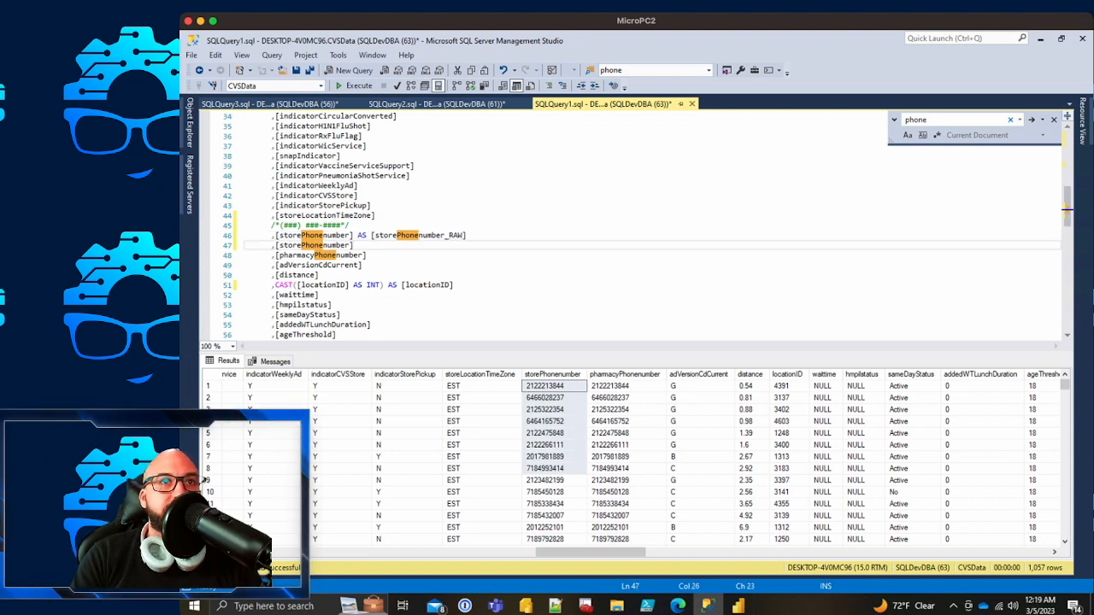
key(Home)
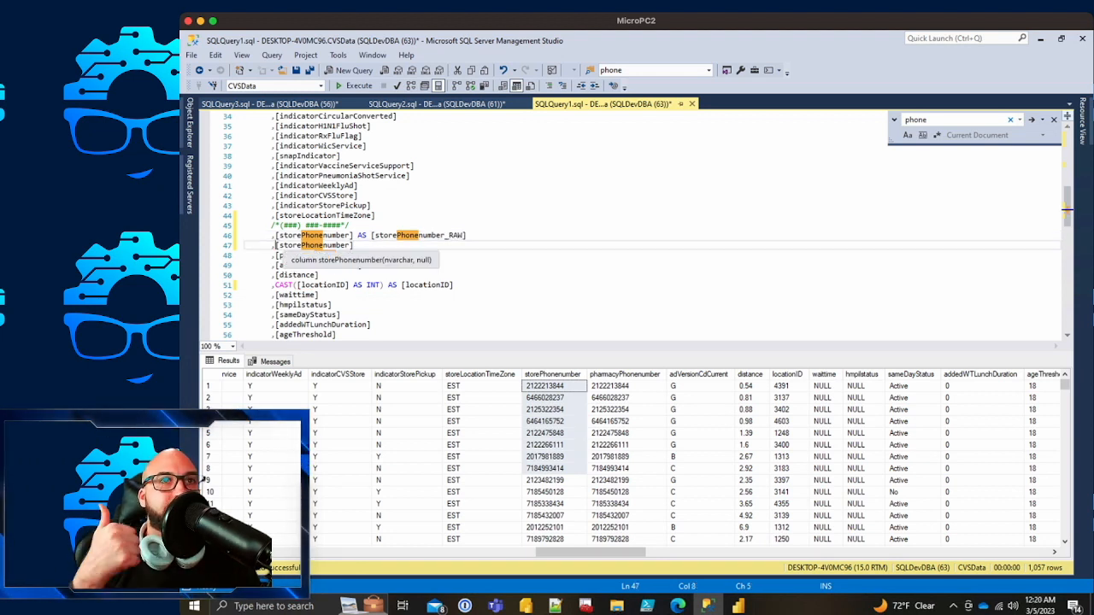
key(Delete)
text(SUBSTRIN)
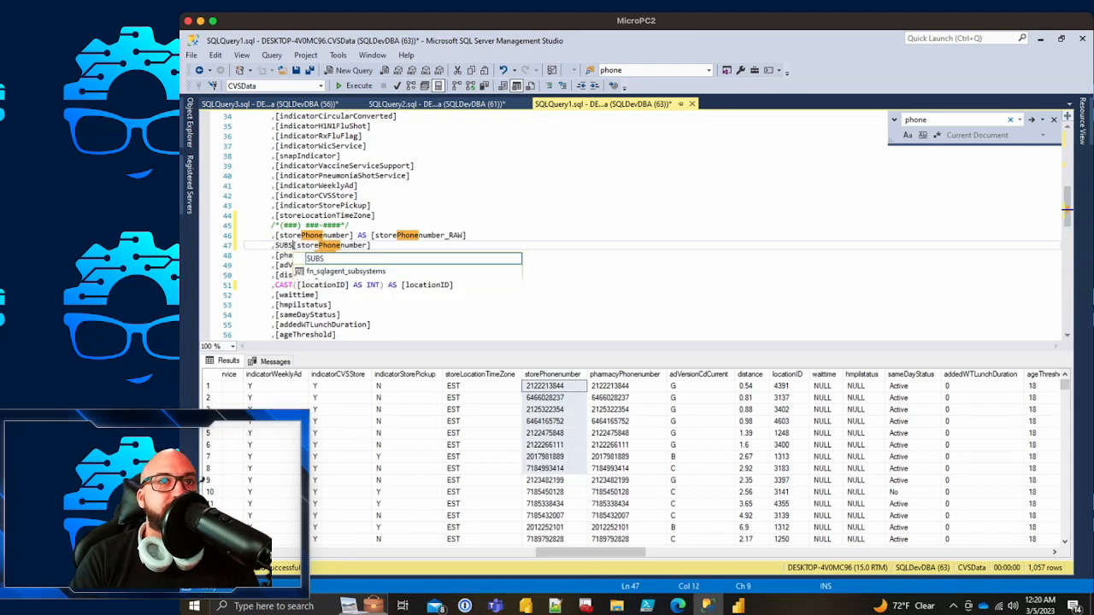
text(G()
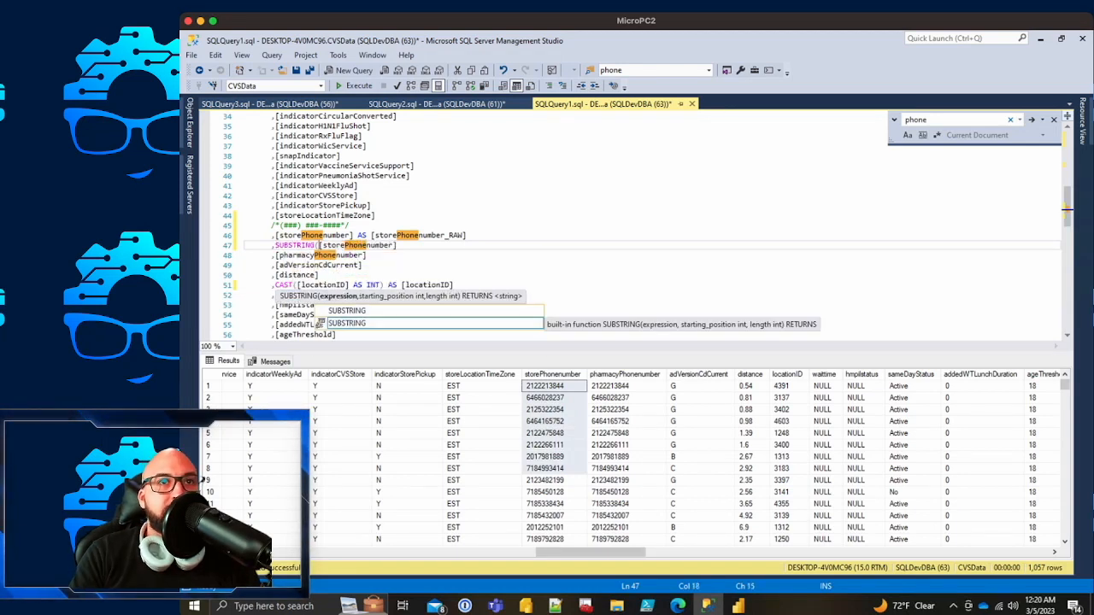
key(End)
text(,)
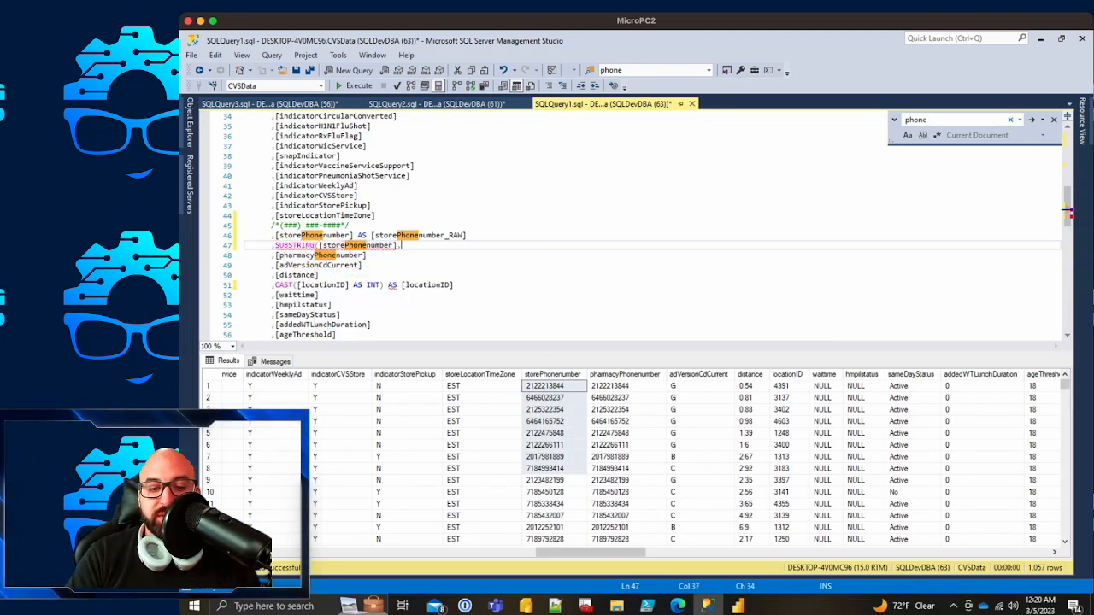
text(0,3))
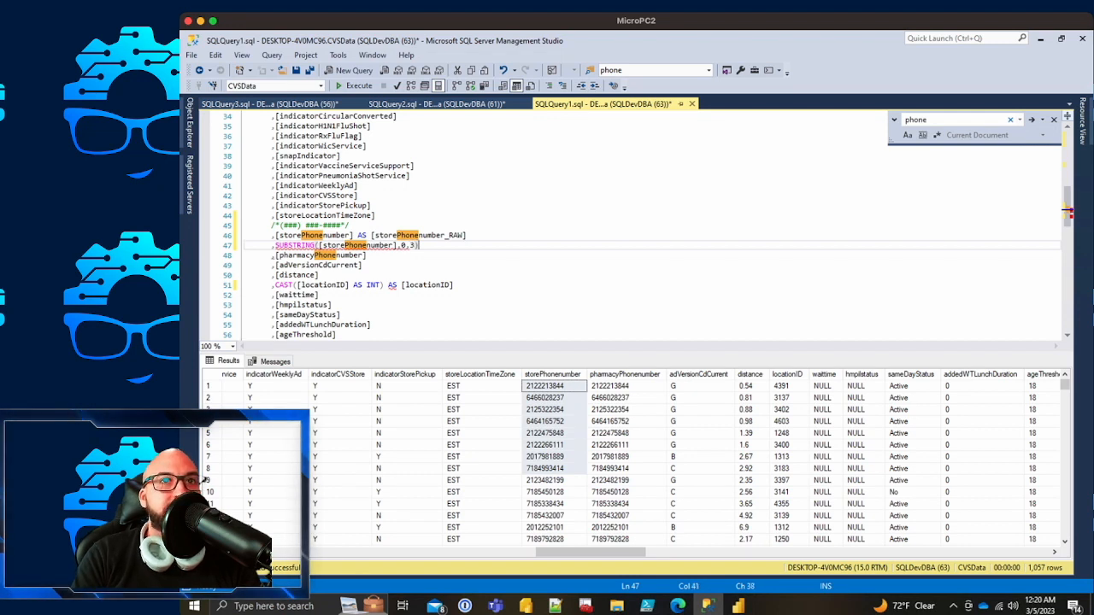
text( AS)
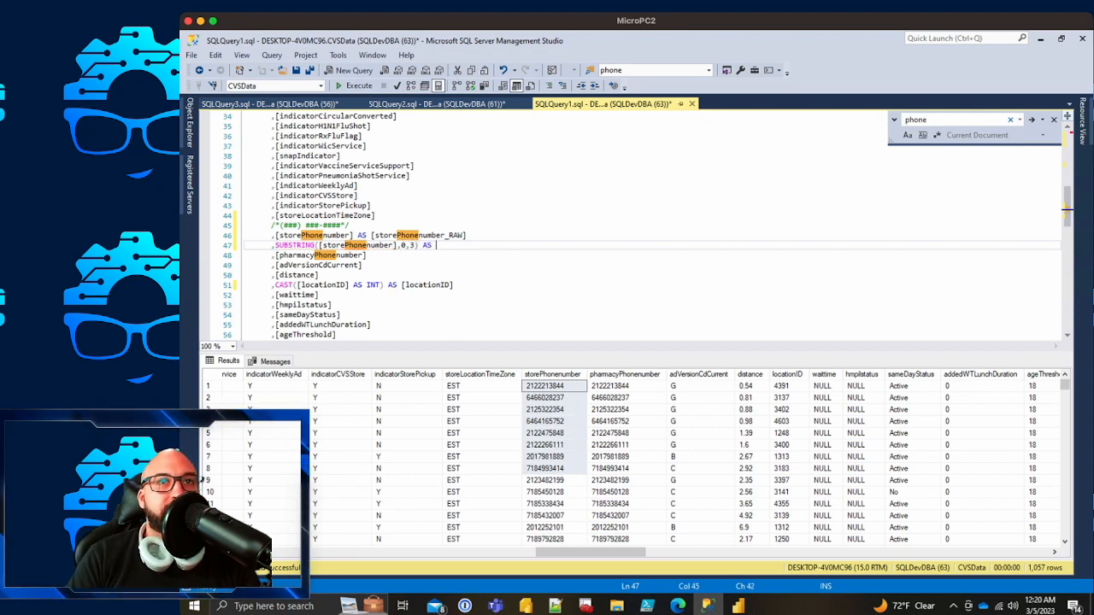
text( StorePhoneAreaCode)
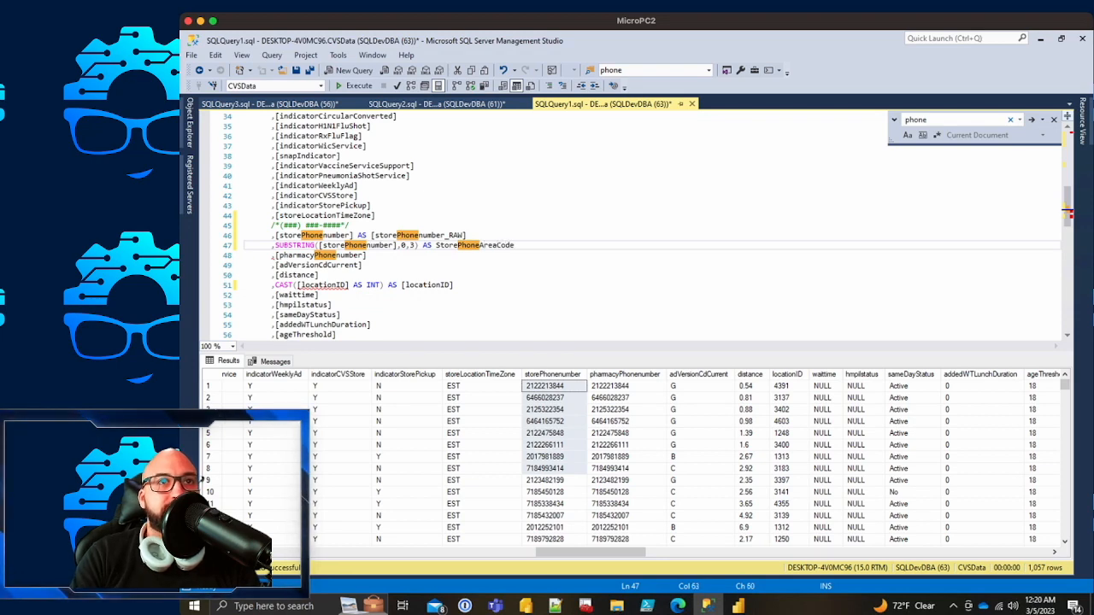
Step: Comment out the CREATE OR ALTER VIEW header and description block above the SELECT statement
scroll(632, 227, down, 19)
scroll(633, 226, up, 20)
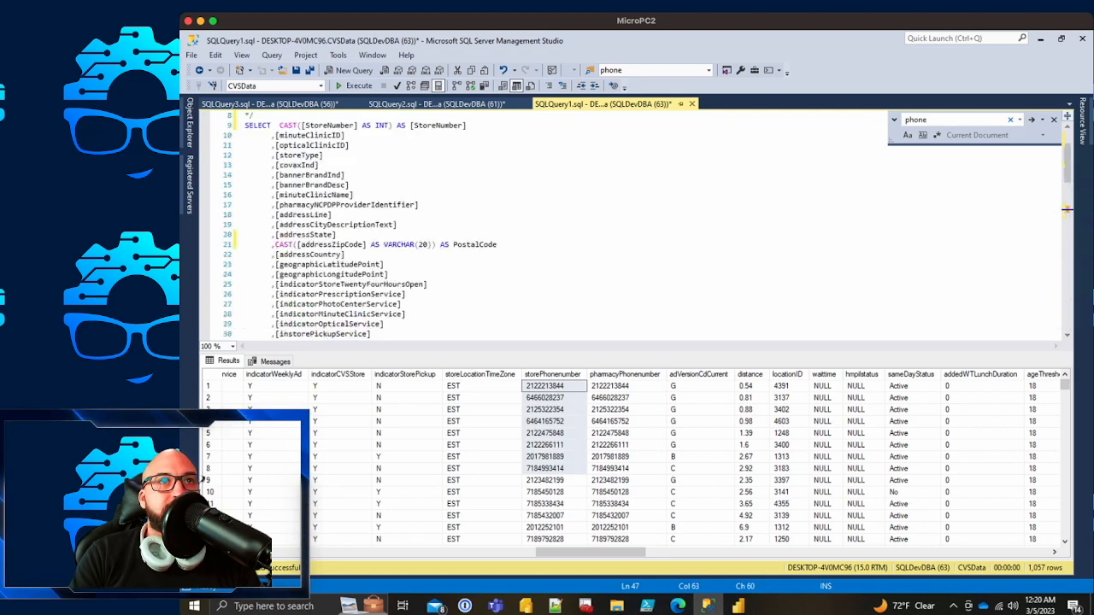
drag(254, 185, 245, 115)
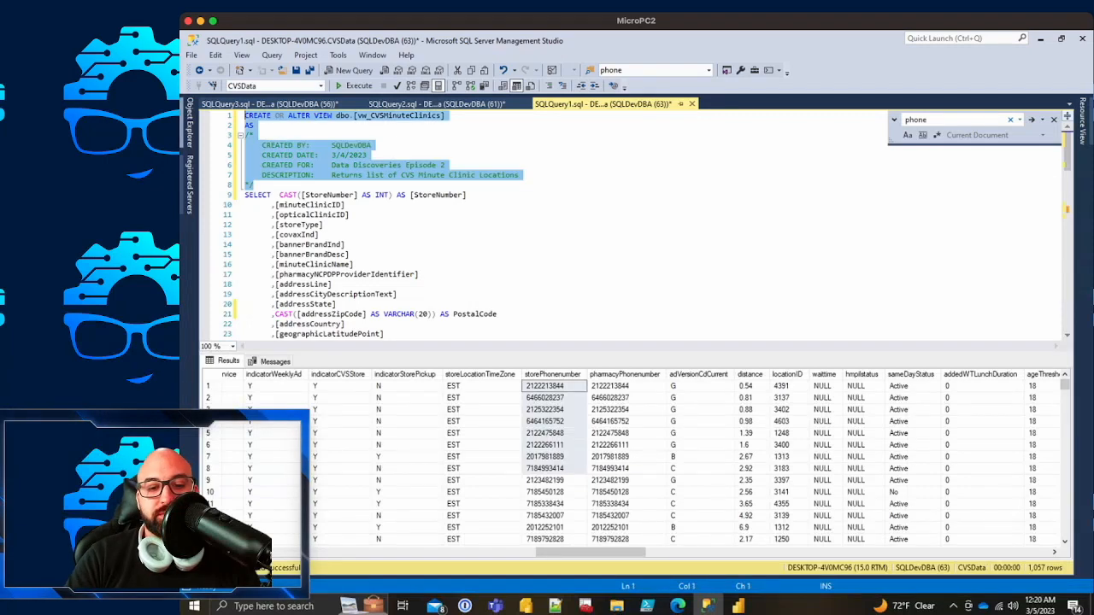
key(ctrl+k)
key(ctrl+c)
click(353, 264)
scroll(354, 264, down, 2)
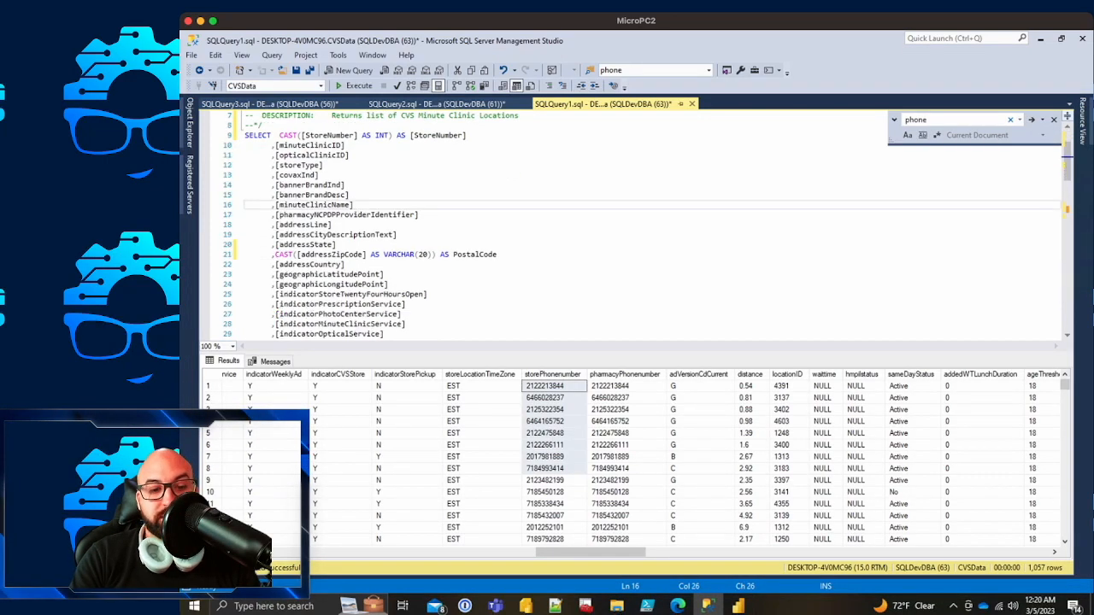
Step: Run the SELECT query and check the StorePhoneAreaCode values in the results
click(388, 285)
scroll(388, 285, up, 2)
scroll(388, 284, down, 20)
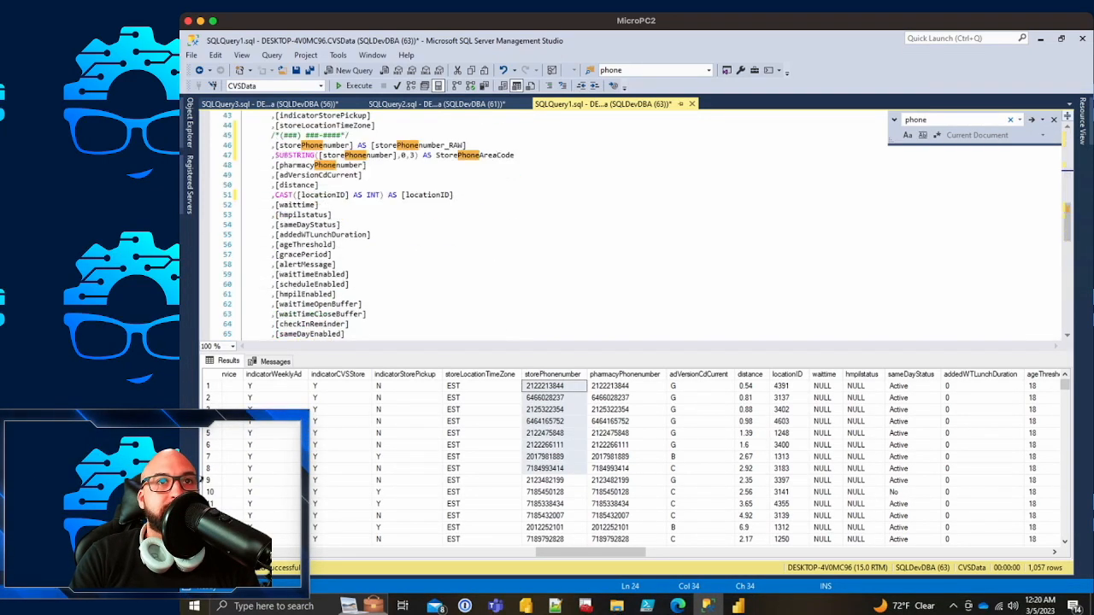
scroll(388, 285, down, 4)
scroll(387, 284, up, 14)
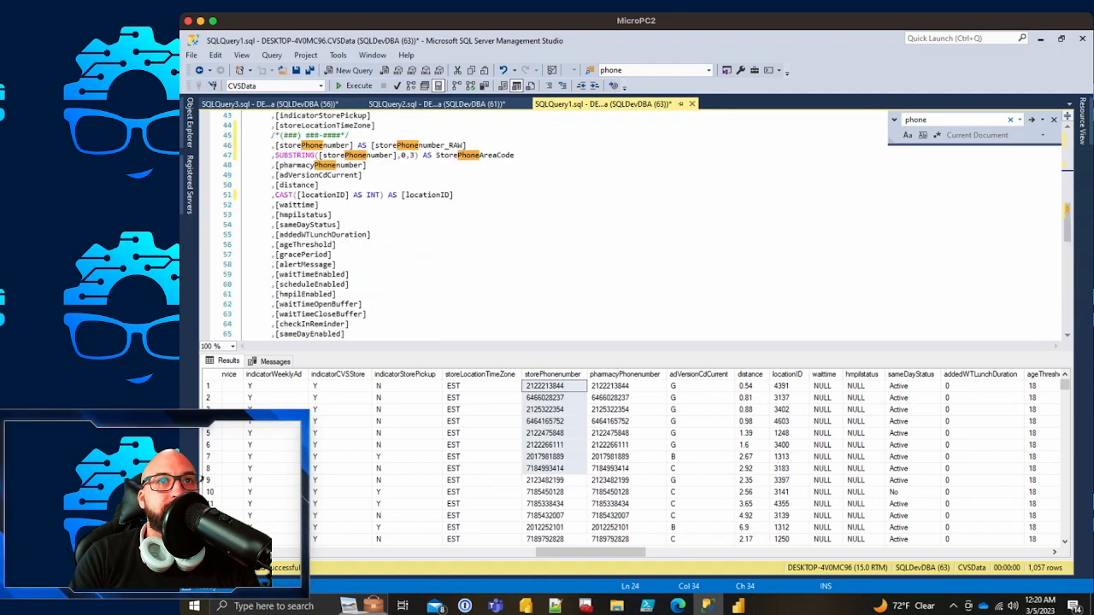
key(F5)
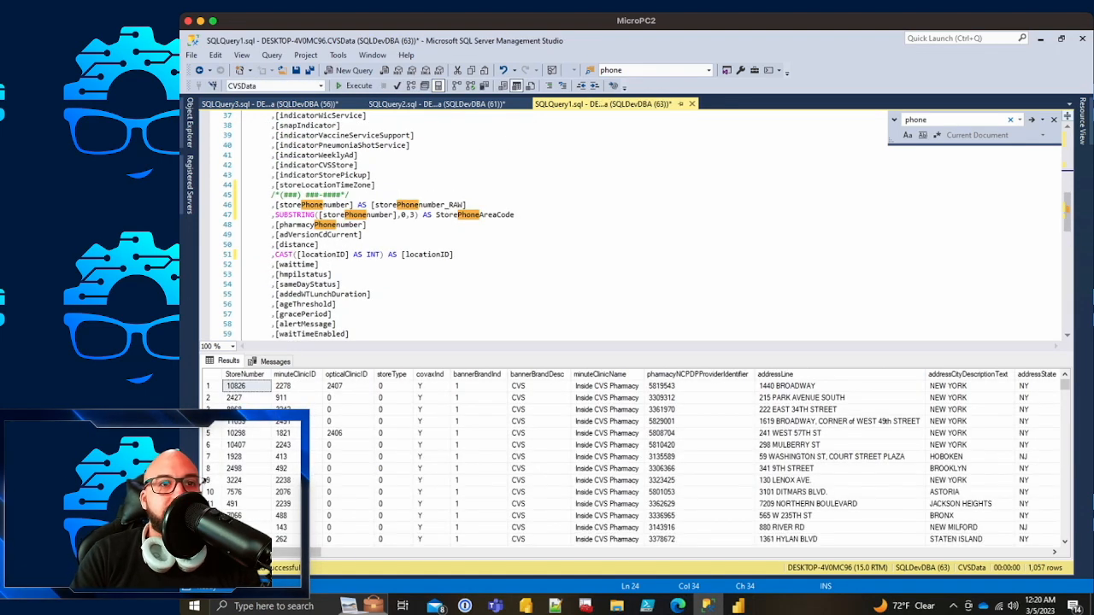
drag(267, 552, 573, 552)
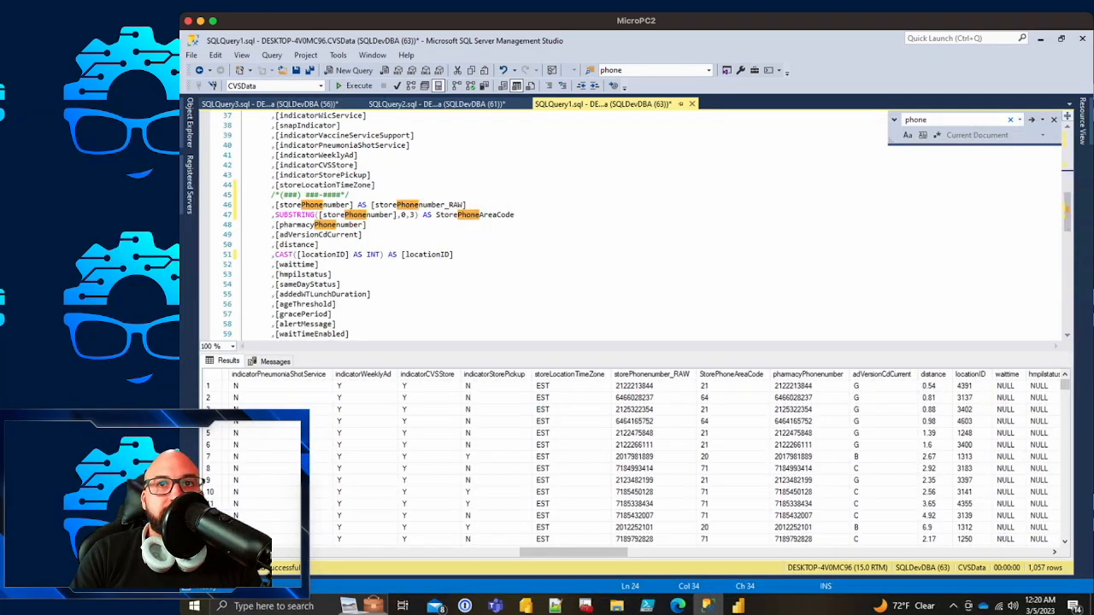
drag(724, 386, 725, 480)
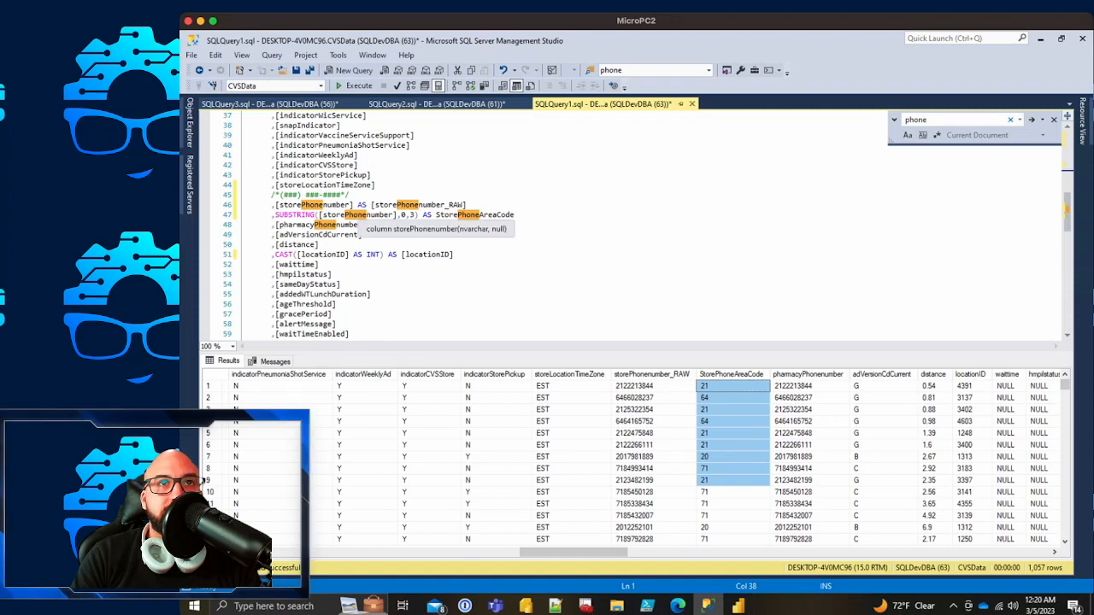
Step: Set the SUBSTRING start position for StorePhoneAreaCode to 1 and rerun the query
click(414, 214)
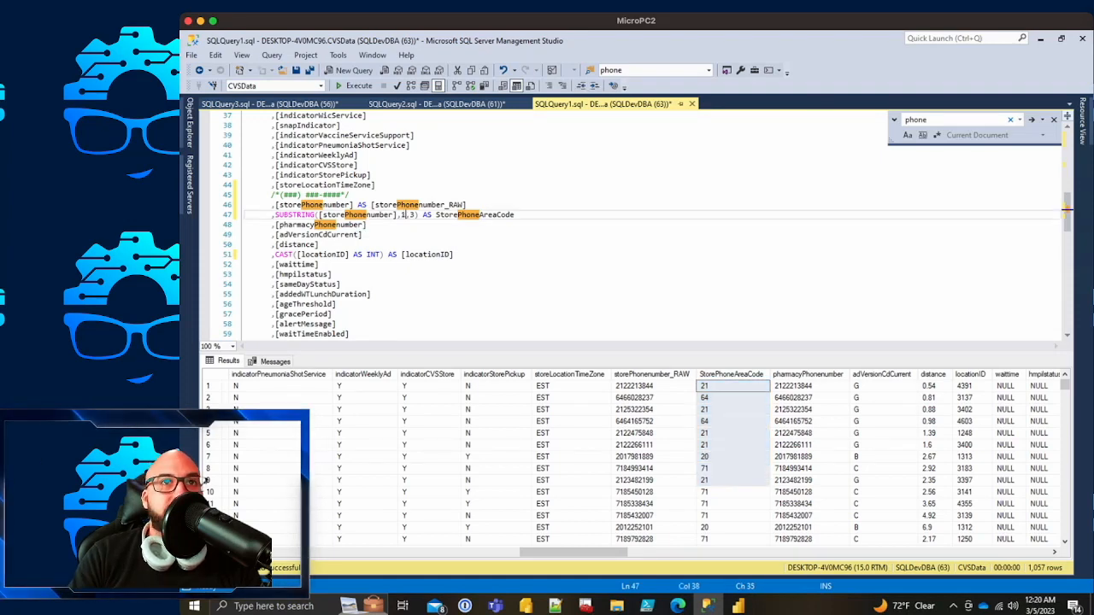
click(321, 244)
key(F5)
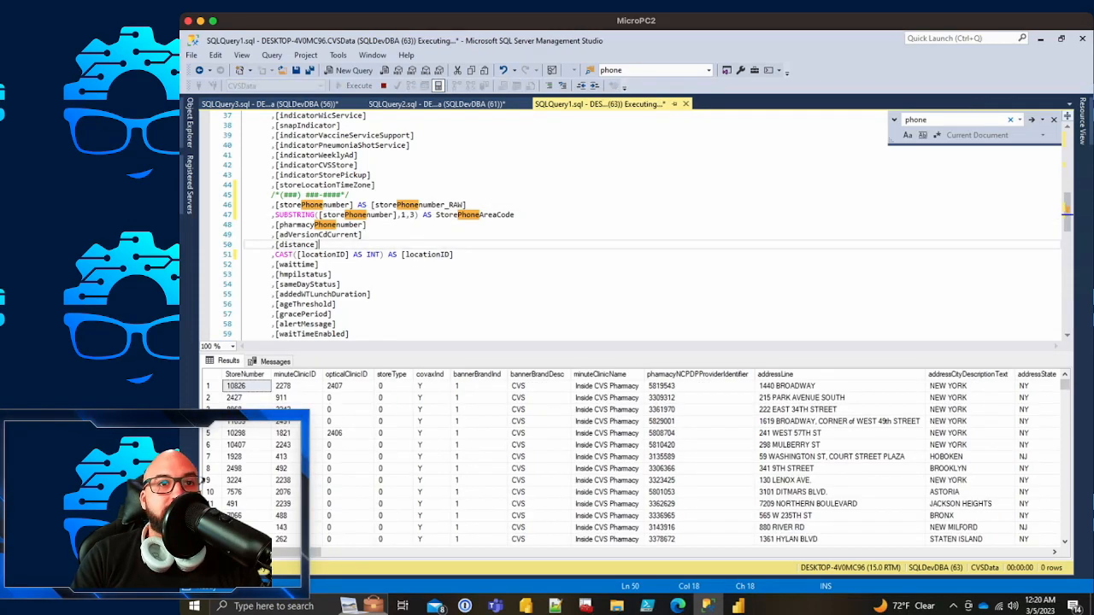
Step: Compare the StorePhoneAreaCode values with the storePhonenumber_RAW values in the query results
drag(268, 552, 574, 552)
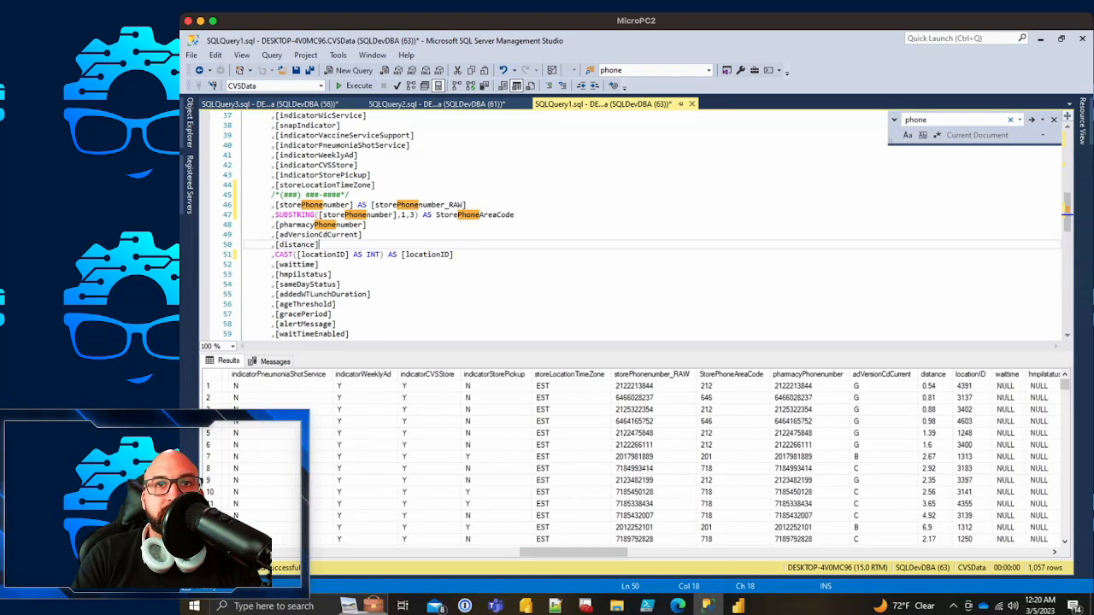
click(653, 386)
key(Right)
key(Left)
key(Right)
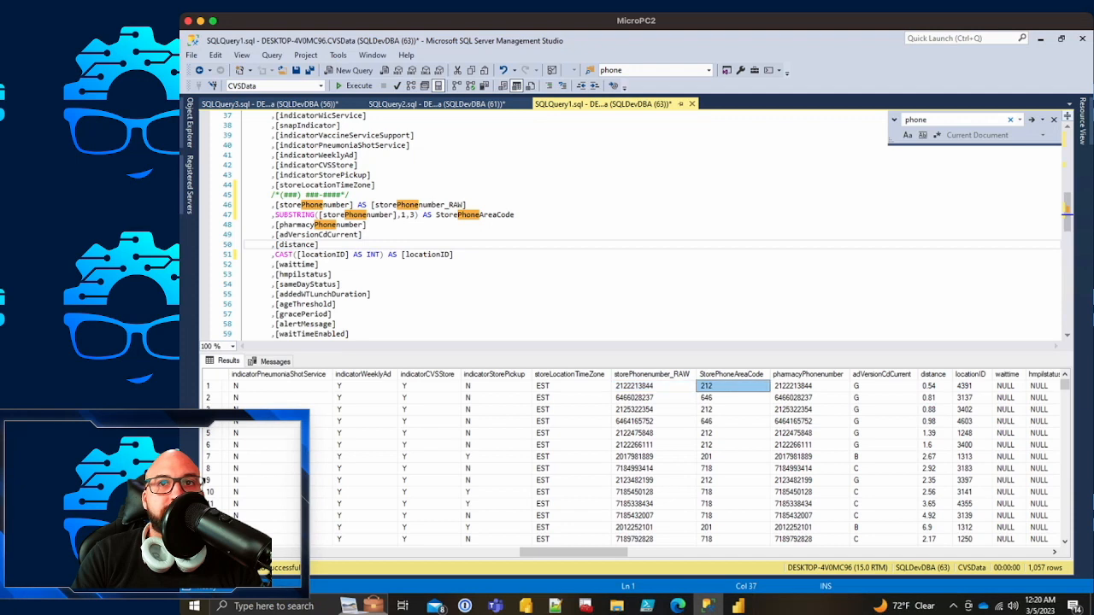
click(733, 422)
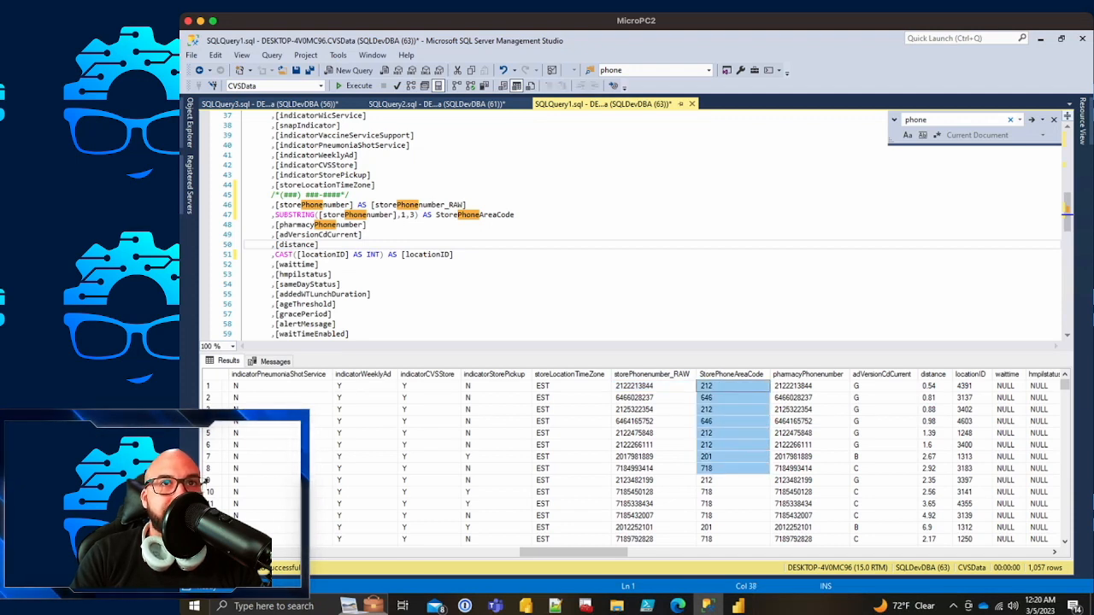
click(516, 214)
key(ctrl+v)
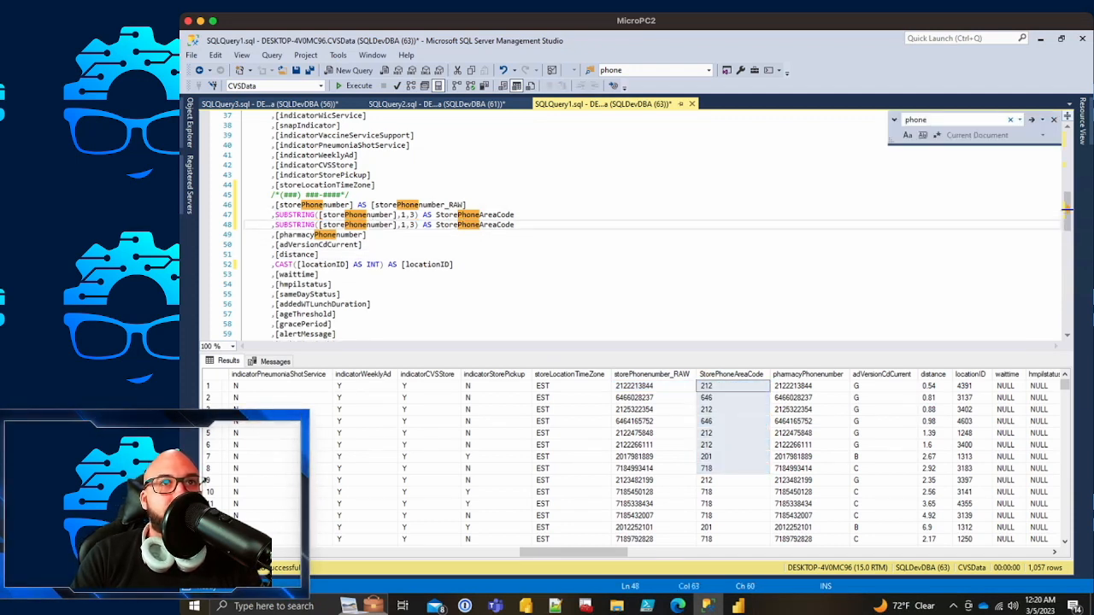
key(ctrl+z)
Step: Duplicate the StorePhoneAreaCode line below [pharmacyPhonenumber], changing it to SUBSTRING([pharmacyPhonenumber],1,3) AS PharmacyPhoneAreaCode
click(362, 235)
key(ctrl+v)
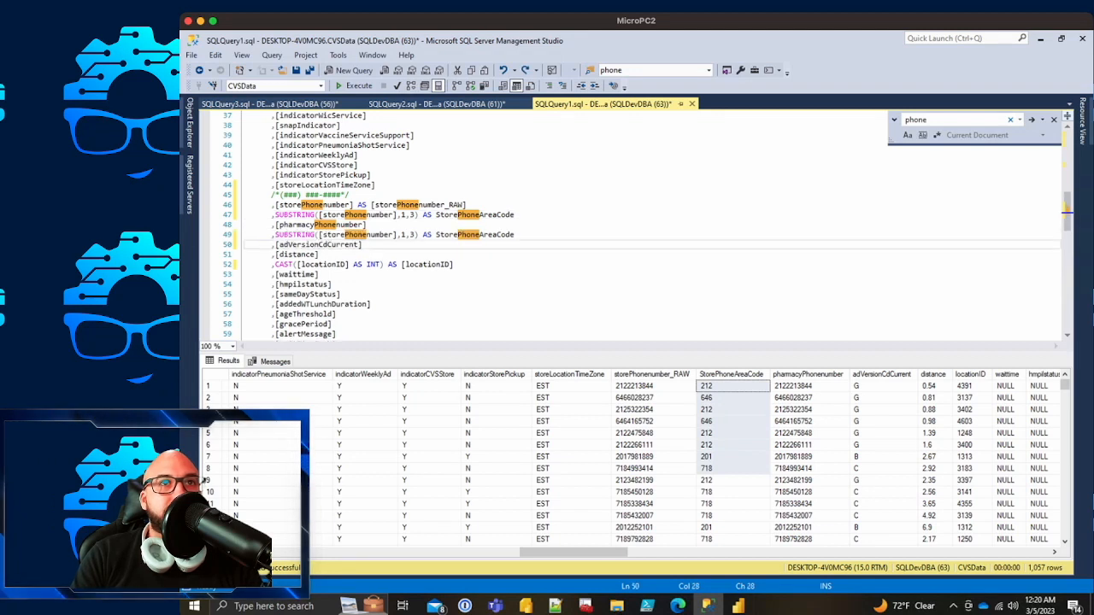
click(374, 234)
double_click(325, 223)
key(ctrl+c)
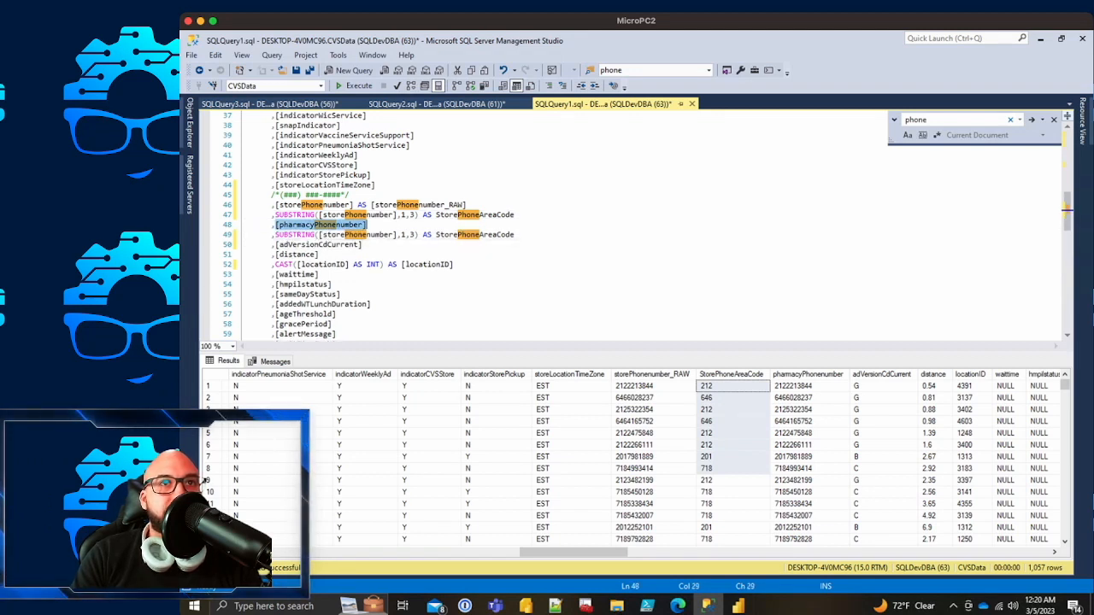
double_click(359, 234)
key(ctrl+v)
drag(492, 234, 448, 234)
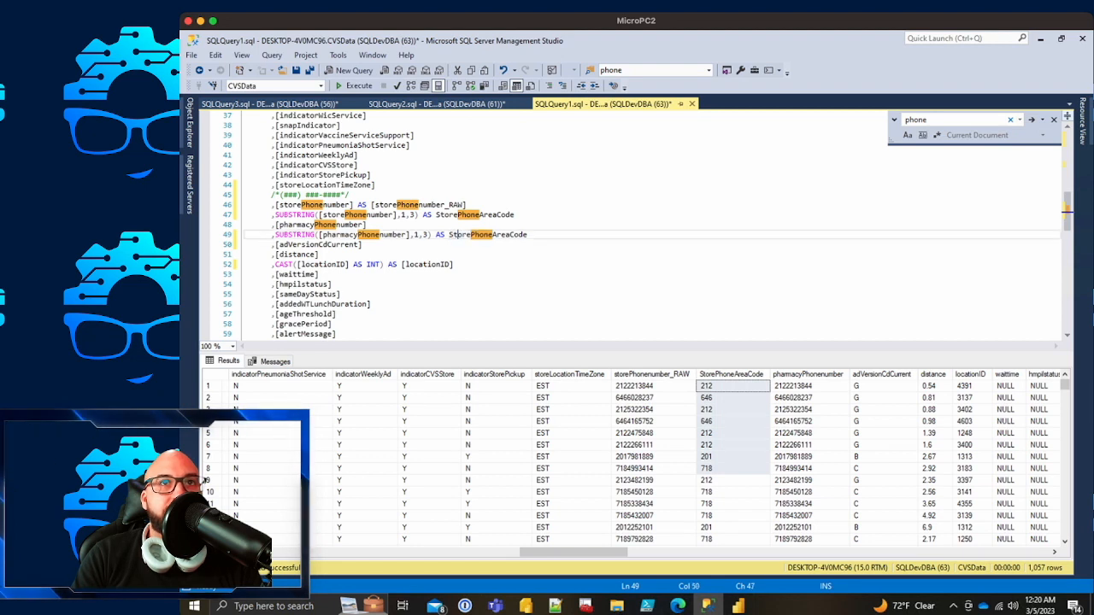
text(Pharmacy)
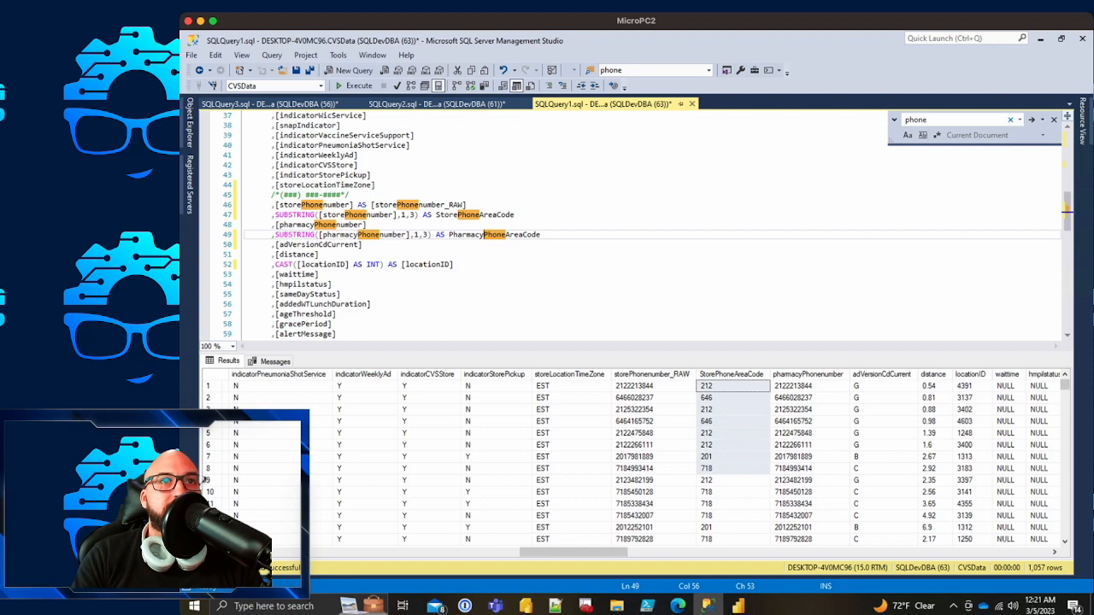
key(ctrl+Left)
key(ctrl+Left)
key(ctrl+shift+Right)
key(ctrl+shift+Right)
key(ctrl+shift+Right)
key(ctrl+shift+Right)
key(ctrl+shift+Right)
key(ctrl+shift+Right)
key(ctrl+shift+Right)
key(shift+Right)
key(End)
key(Up)
key(Up)
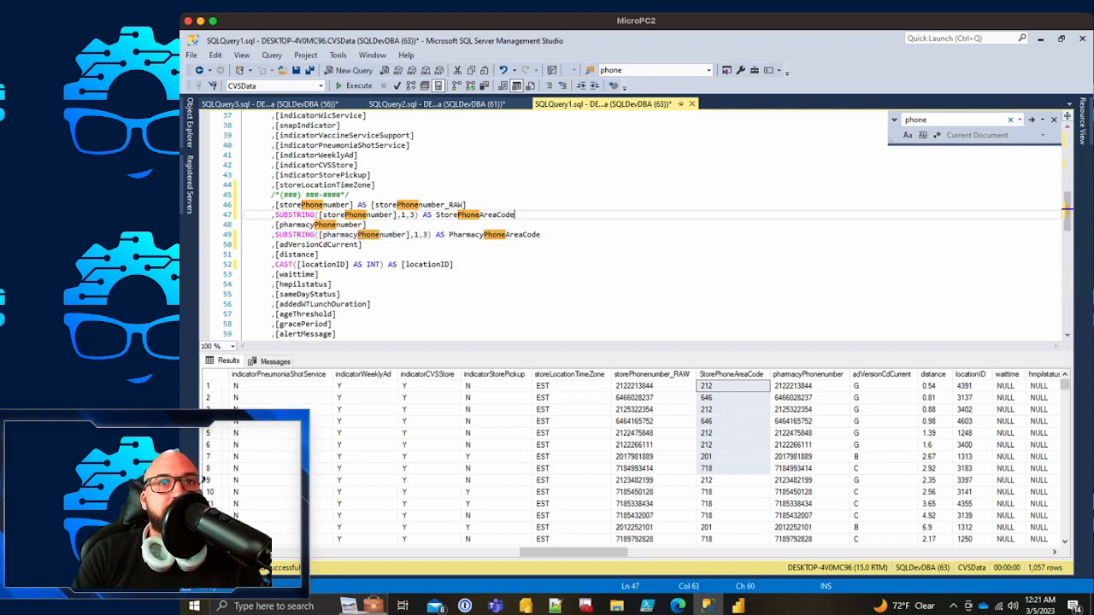
Step: Run the query and check the PharmacyPhoneAreaCode values against pharmacyPhonenumber in the results
key(F5)
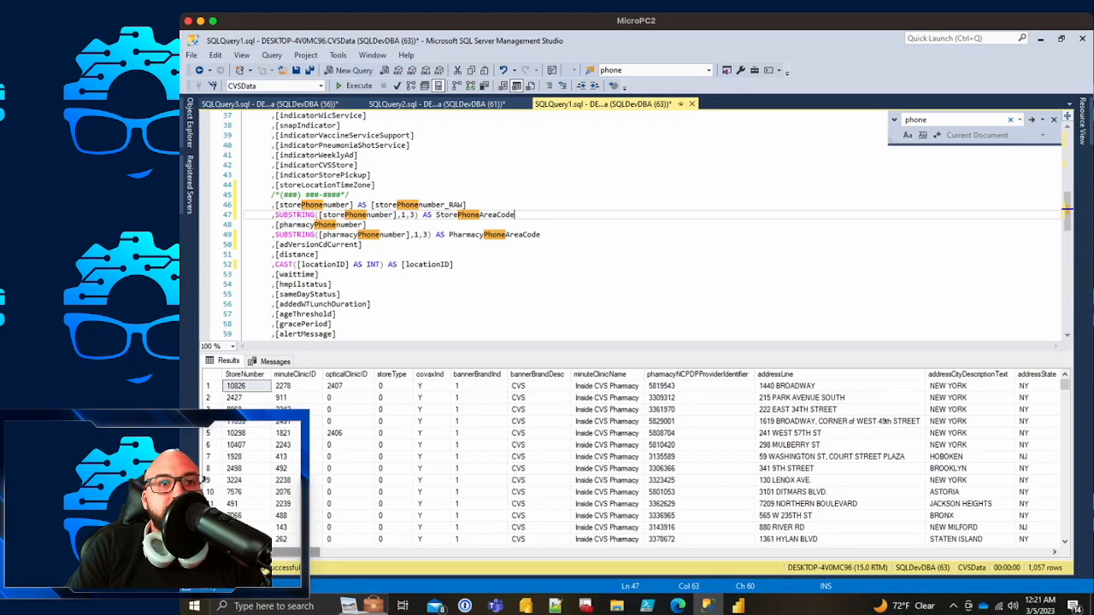
scroll(205, 480, right, 15)
scroll(205, 480, right, 1)
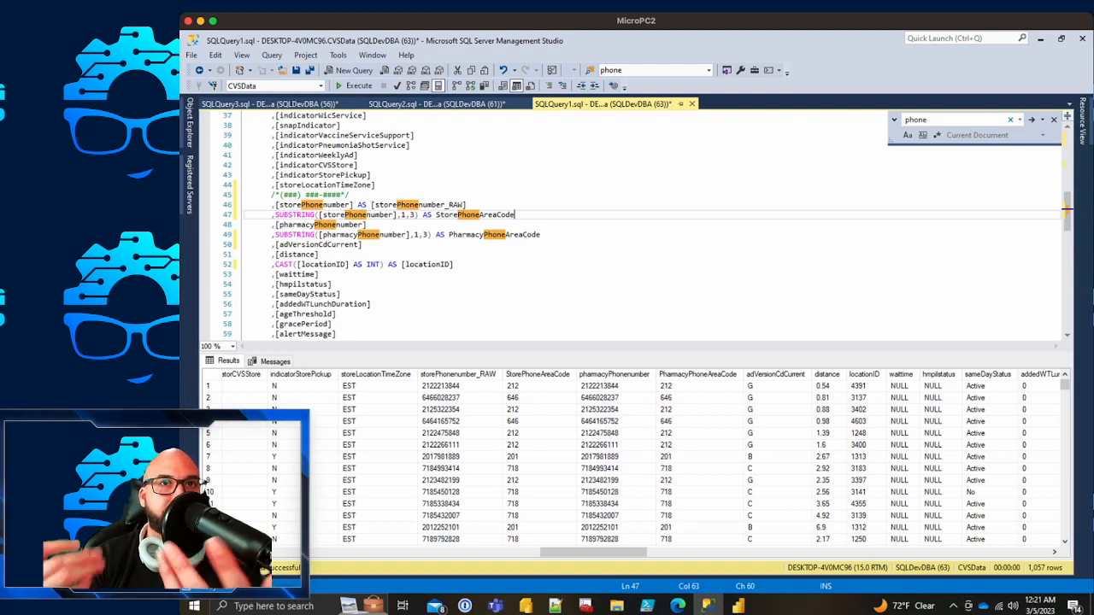
click(542, 235)
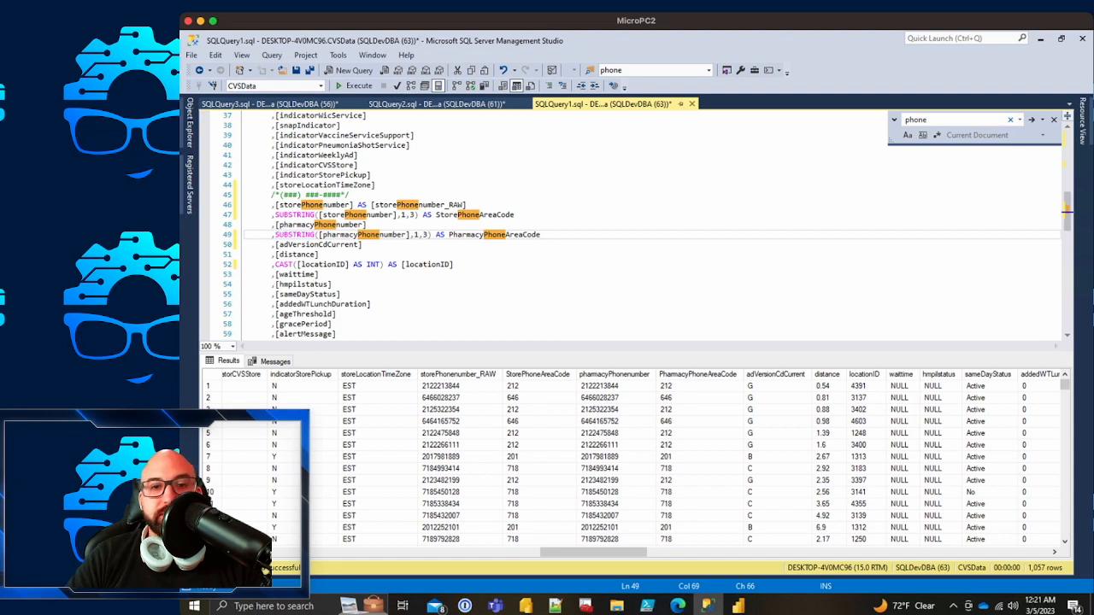
key(Return)
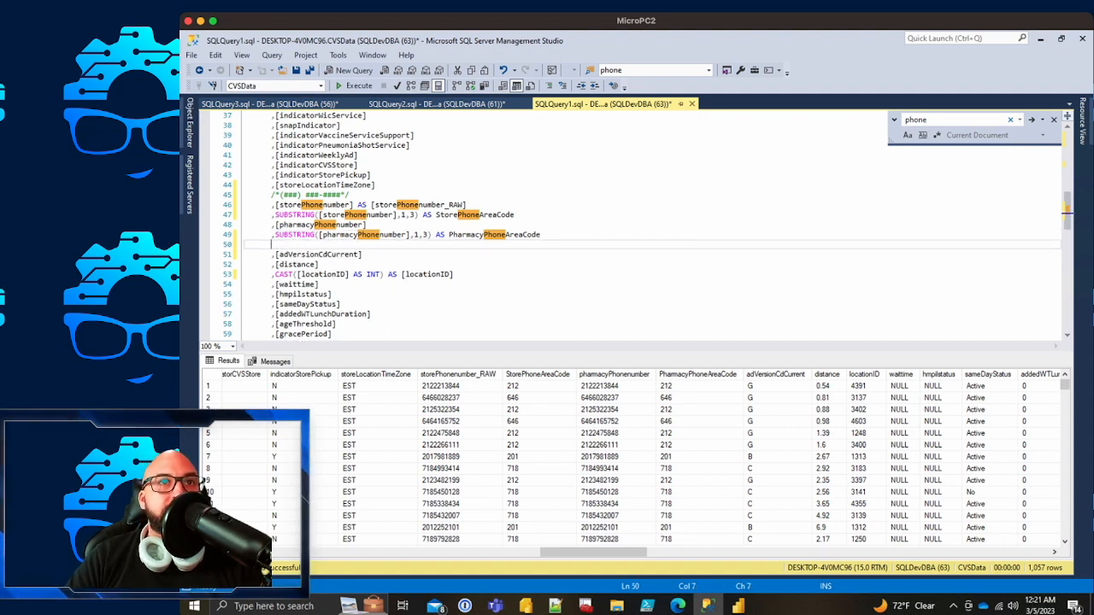
drag(432, 235, 288, 235)
click(468, 205)
key(ctrl+z)
click(368, 225)
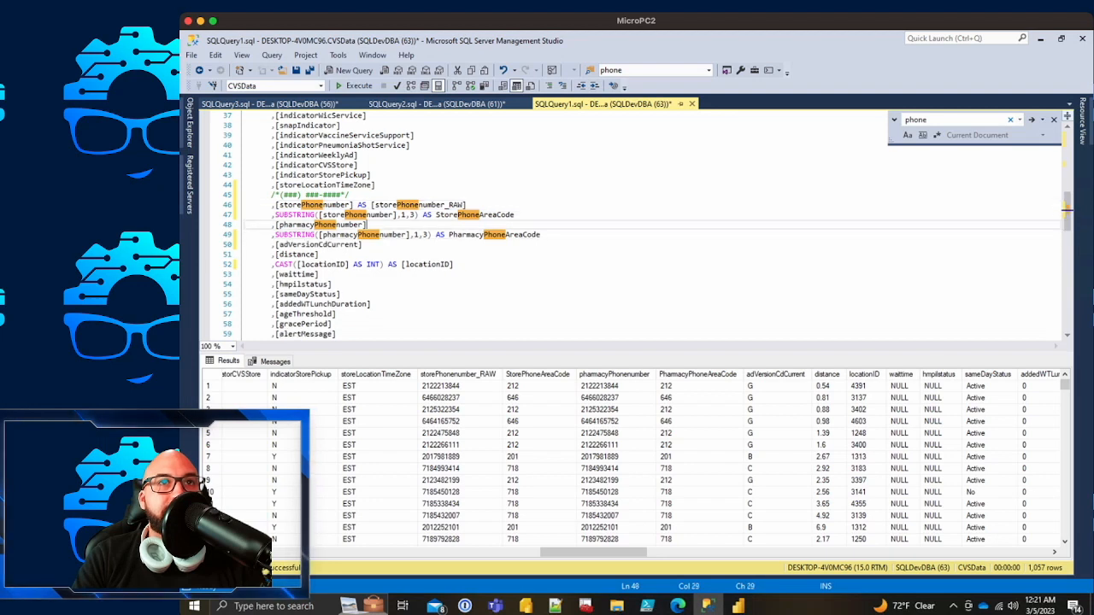
Step: Below the StorePhoneAreaCode line, start a CONCAT column joining '(', SUBSTRING([storePhonenumber],1,3) and a closing parenthesis
drag(418, 215, 275, 215)
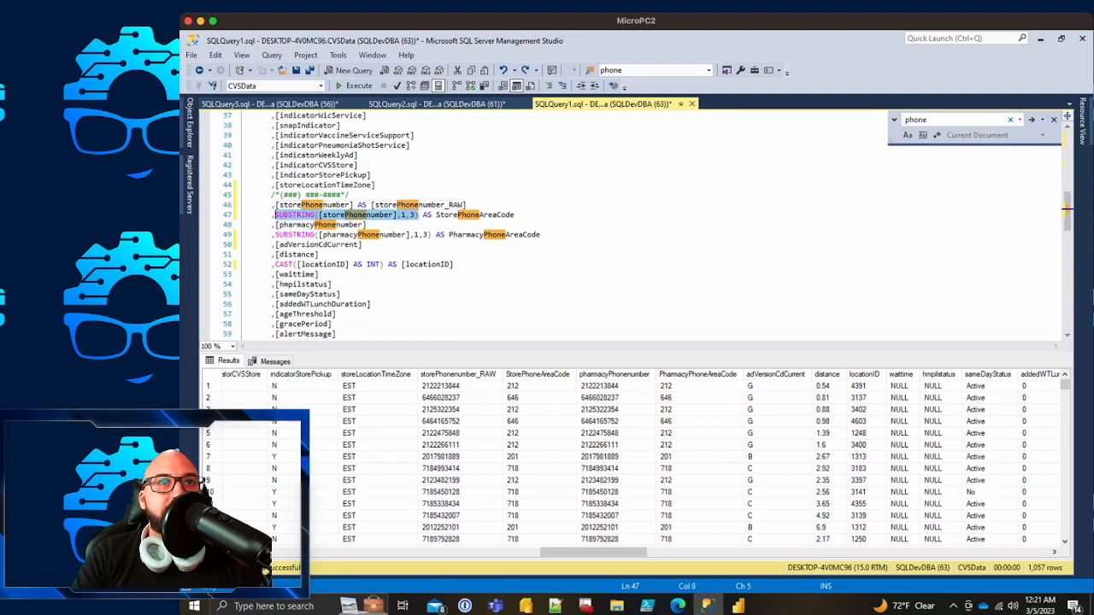
click(516, 215)
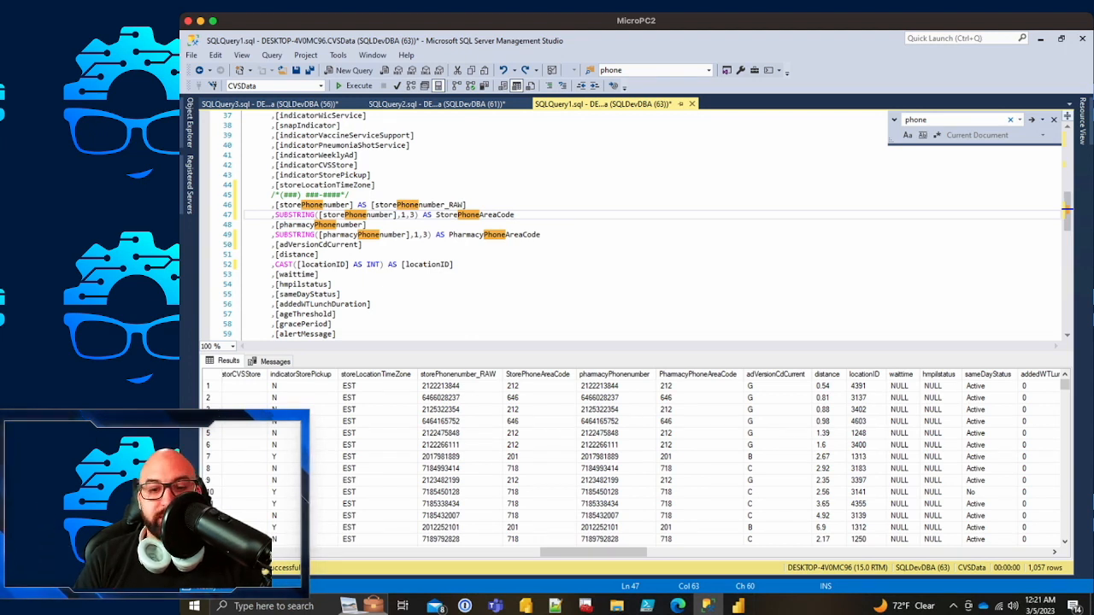
key(Return)
text(,)
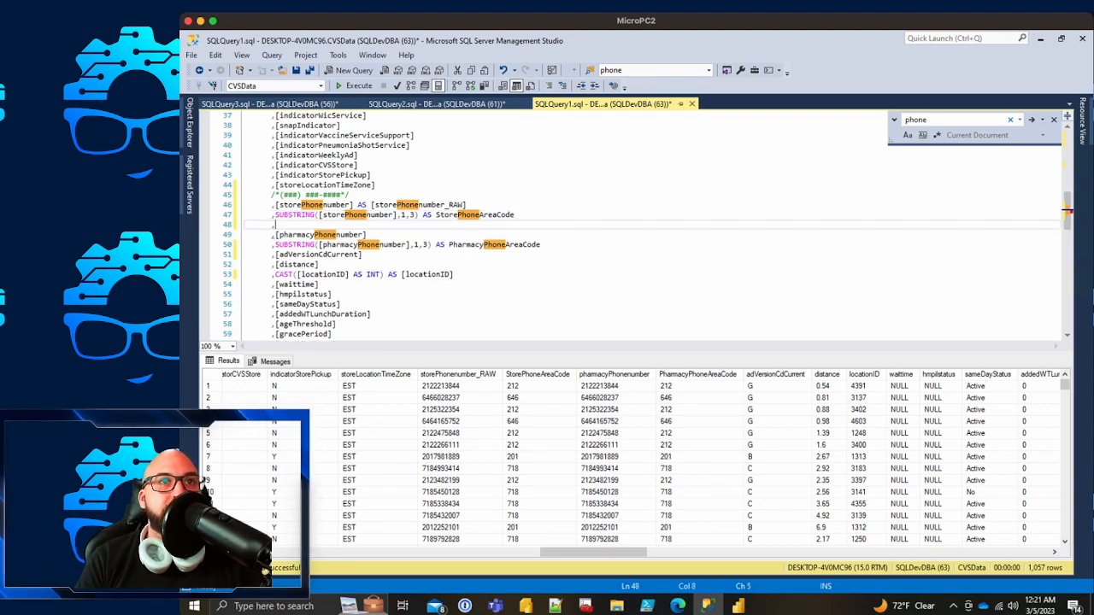
text(CONCAT()
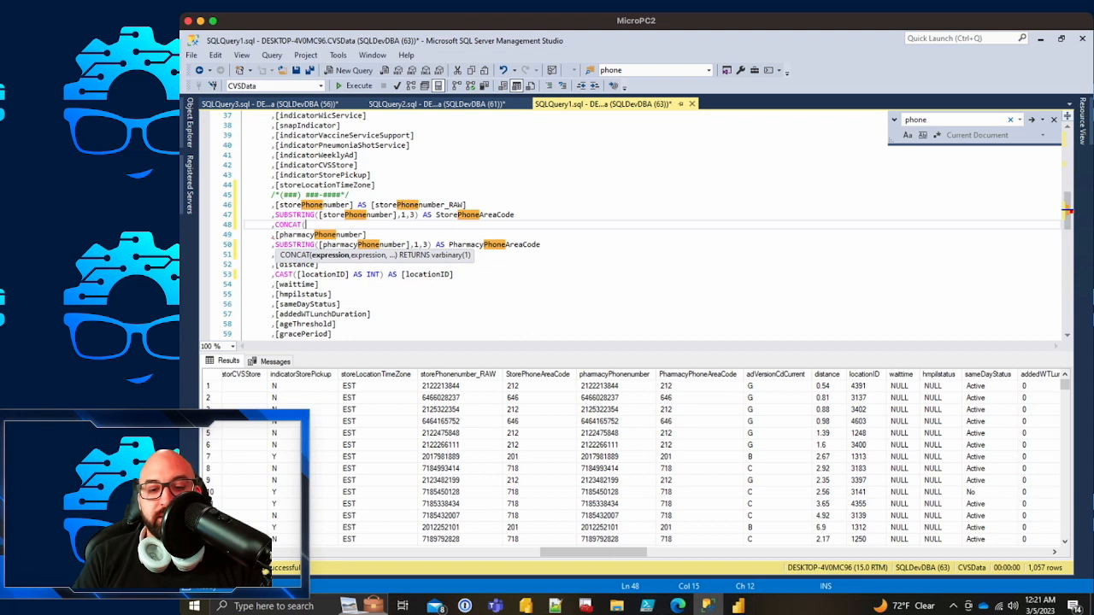
text(')
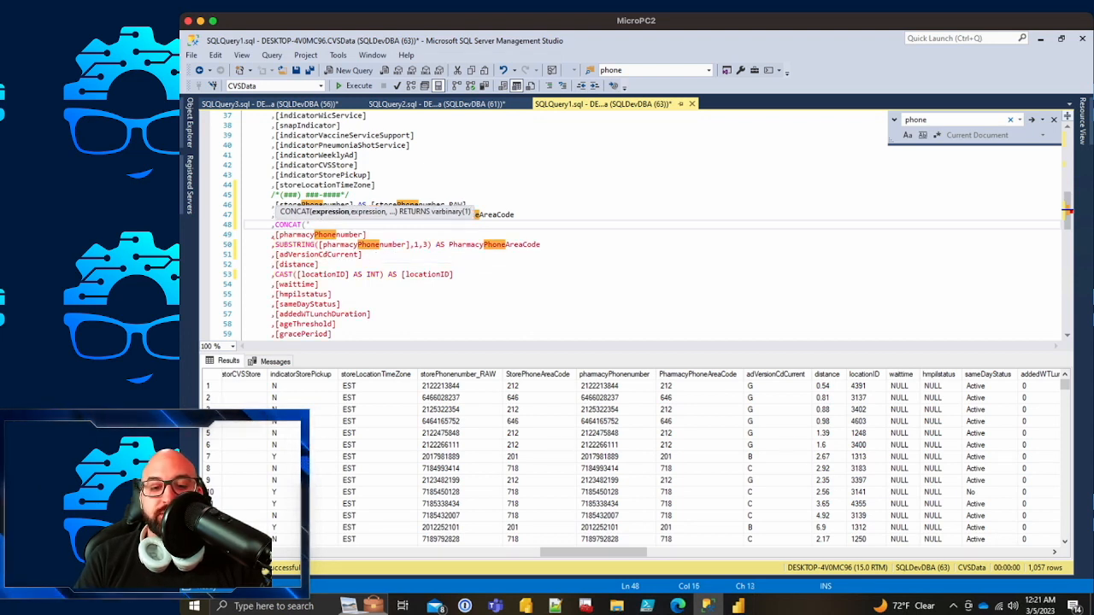
text((',&)
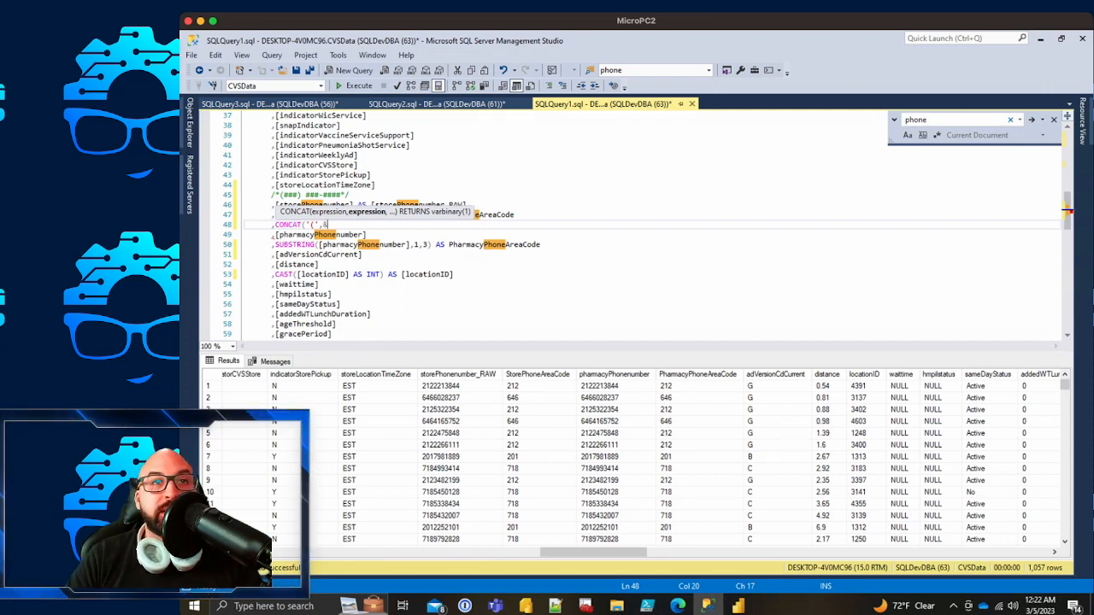
key(BackSpace)
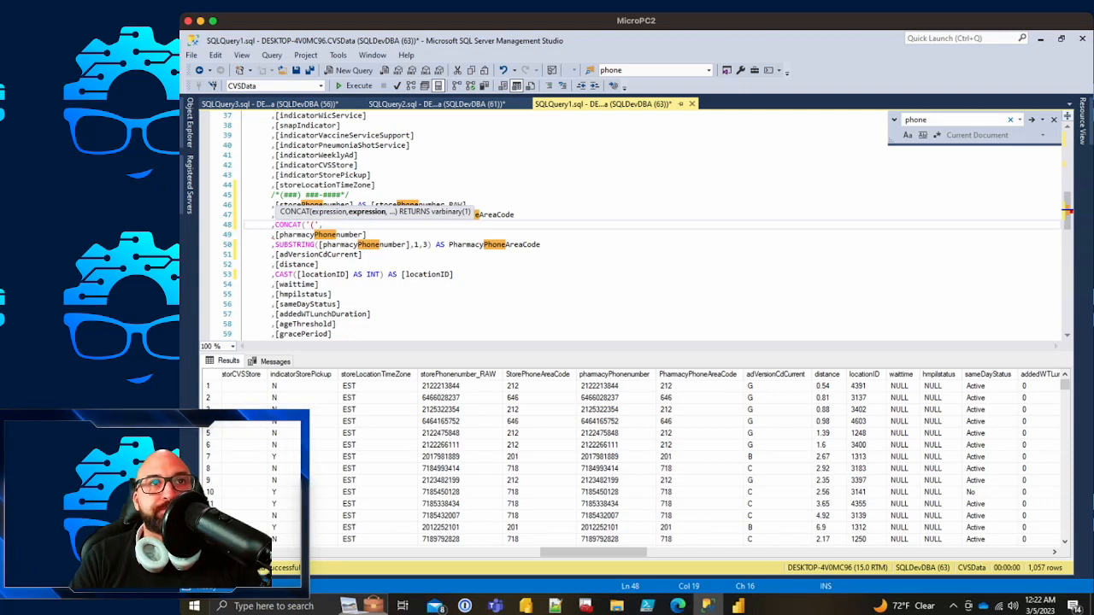
key(ctrl+v)
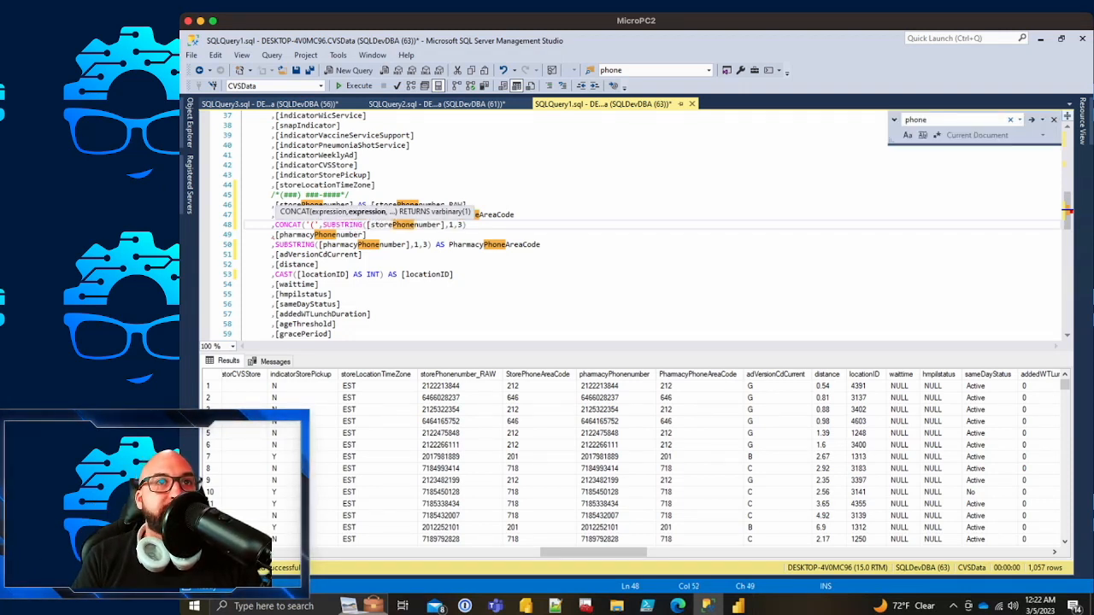
text(,'))
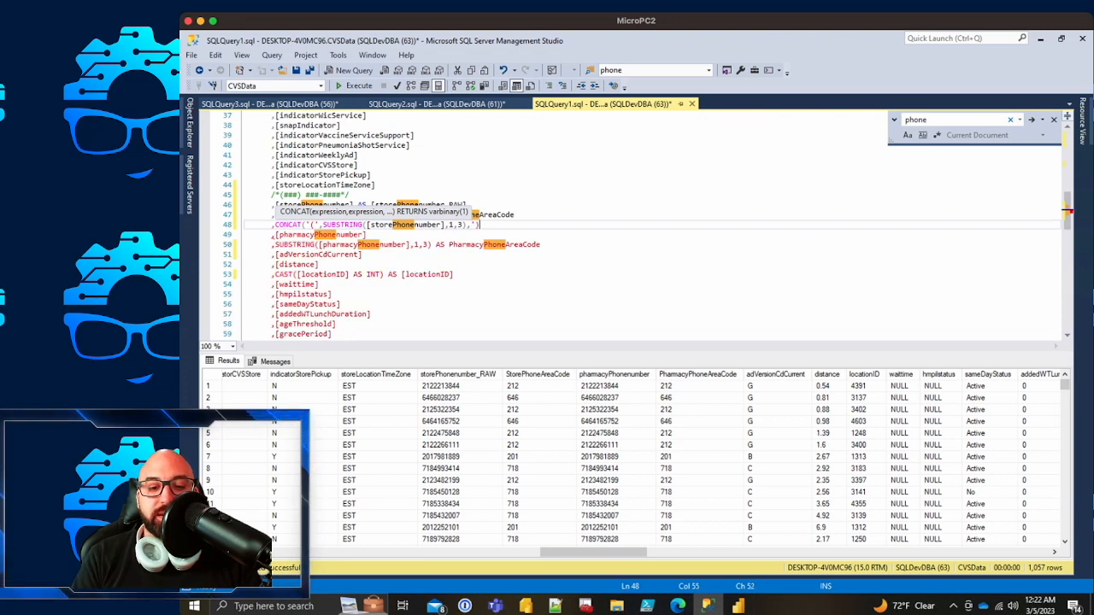
Step: Close the CONCAT expression and alias it as [storePhonenumber]
text(') A)
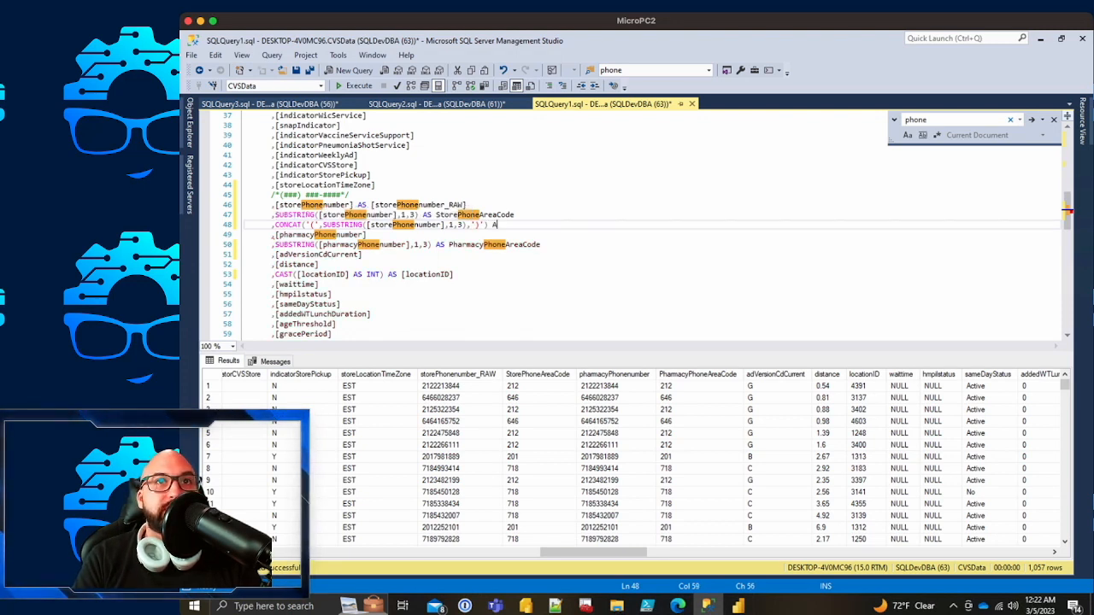
text(S )
text(Store)
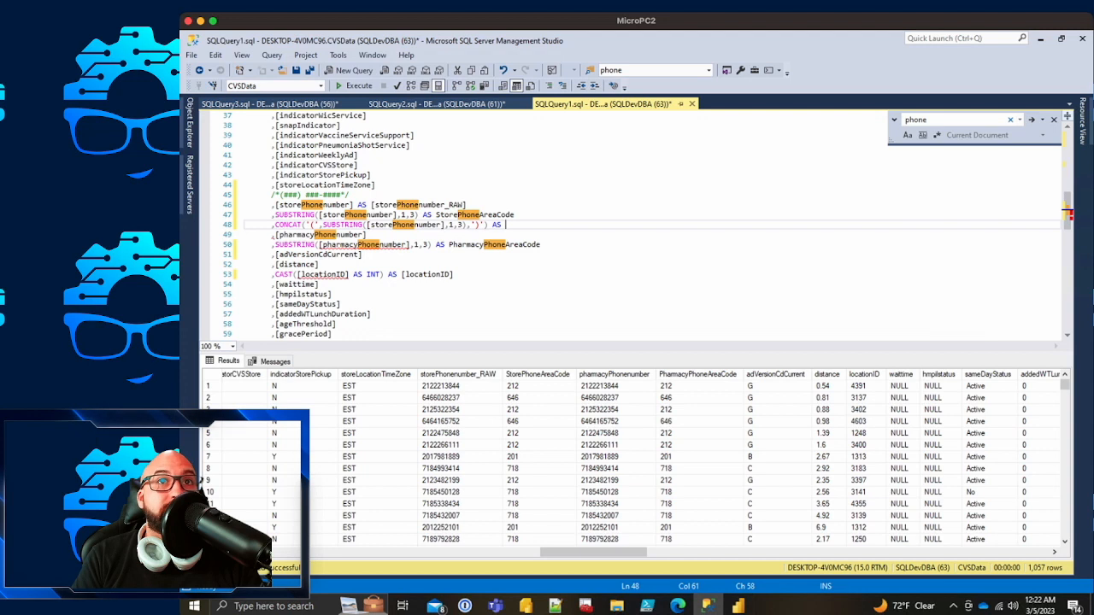
text(Phone)
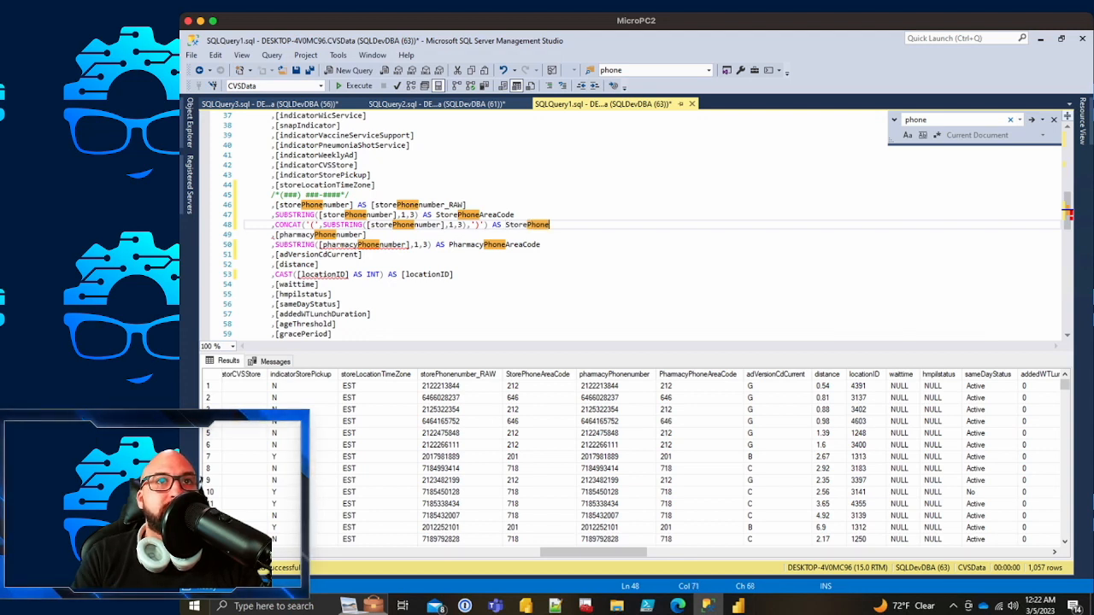
double_click(313, 205)
key(ctrl+c)
double_click(527, 224)
key(ctrl+v)
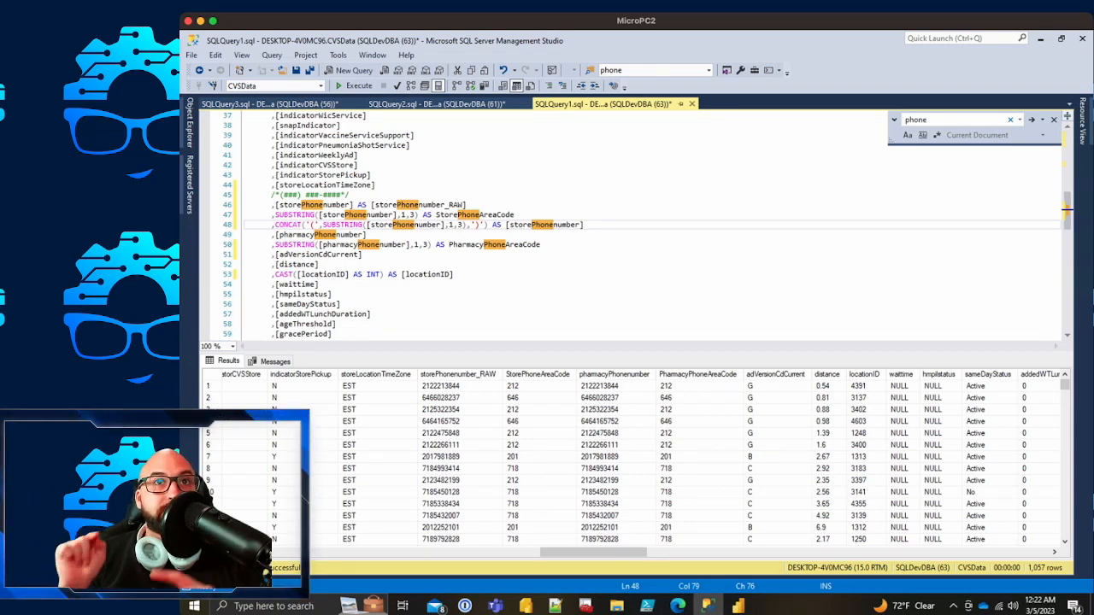
Step: Run the query and examine the parenthesized area codes in the storePhonenumber results column
click(456, 275)
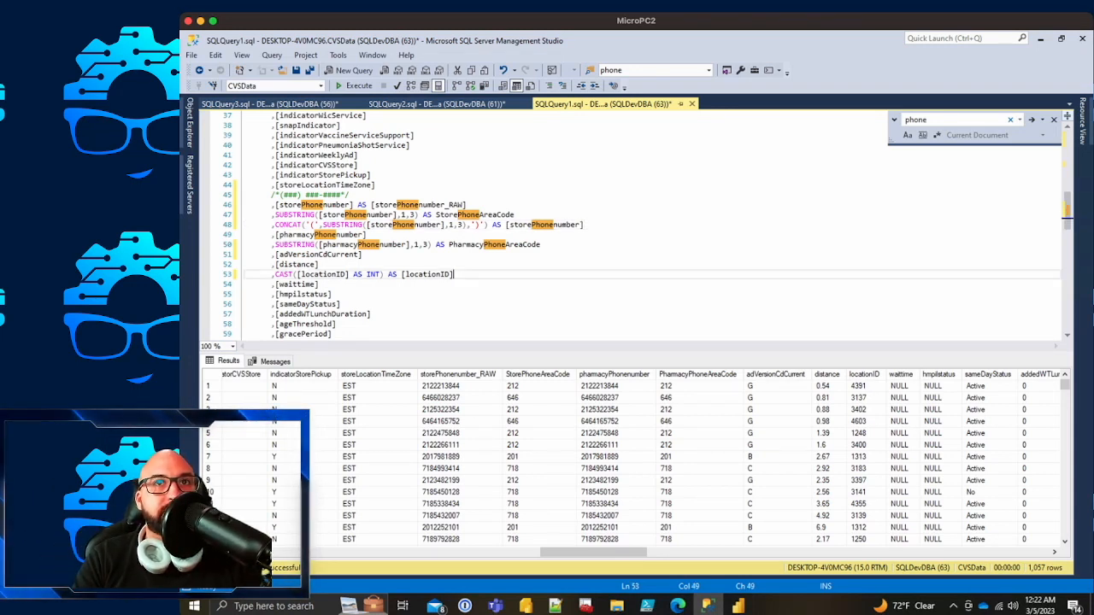
key(F5)
scroll(641, 462, right, 10)
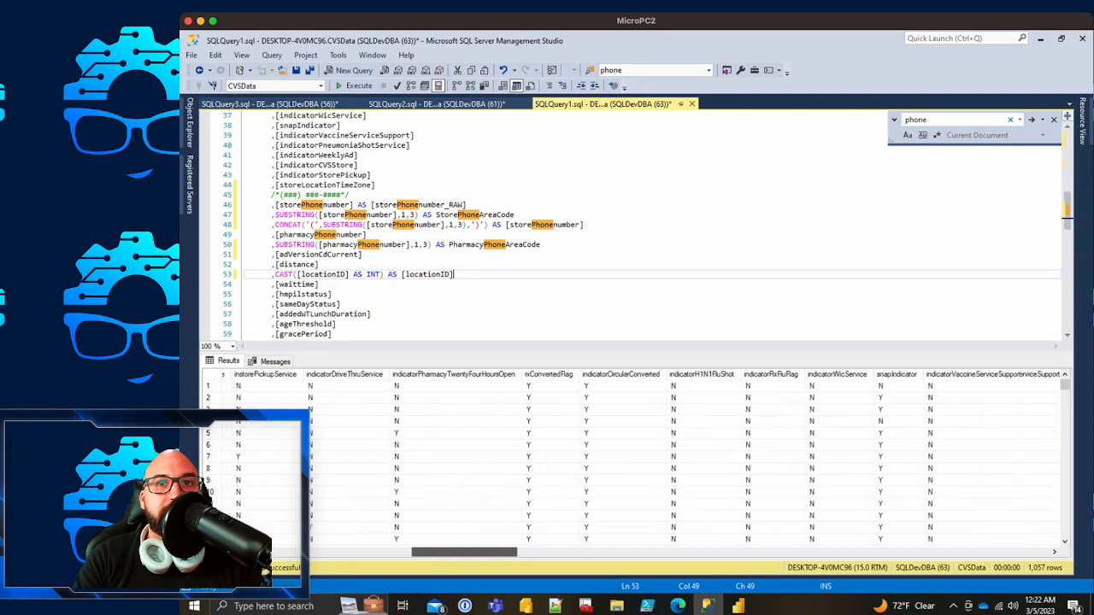
scroll(640, 461, right, 1)
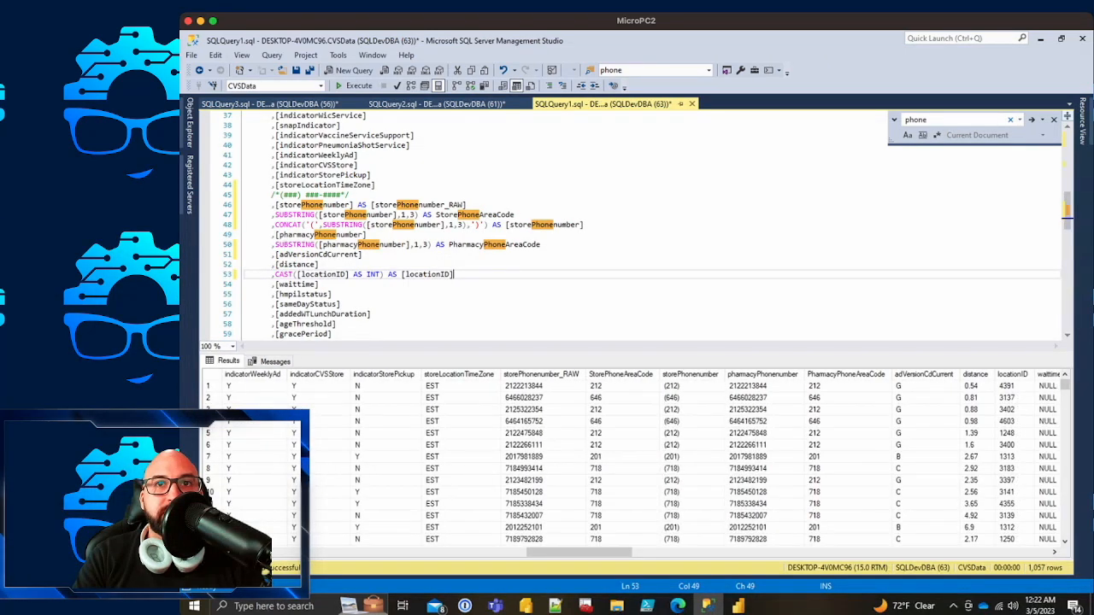
drag(690, 385, 690, 468)
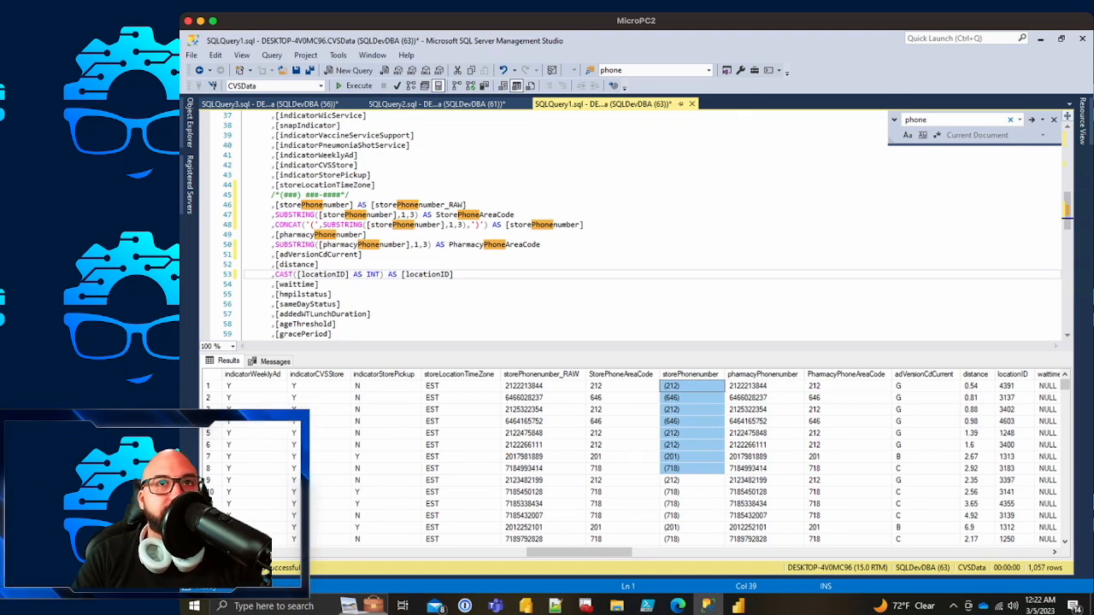
click(598, 224)
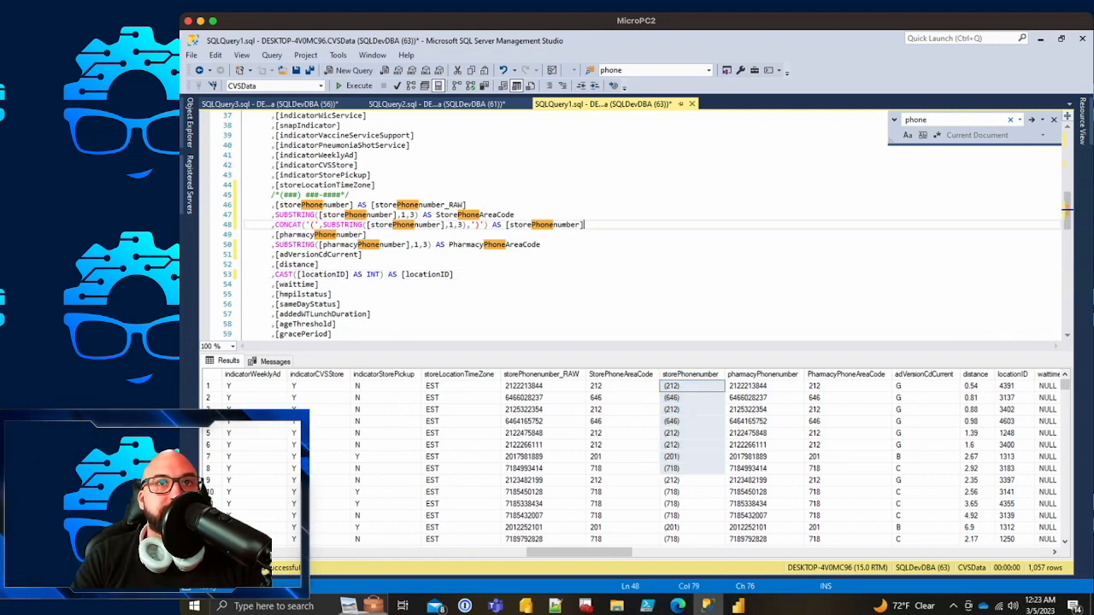
click(516, 215)
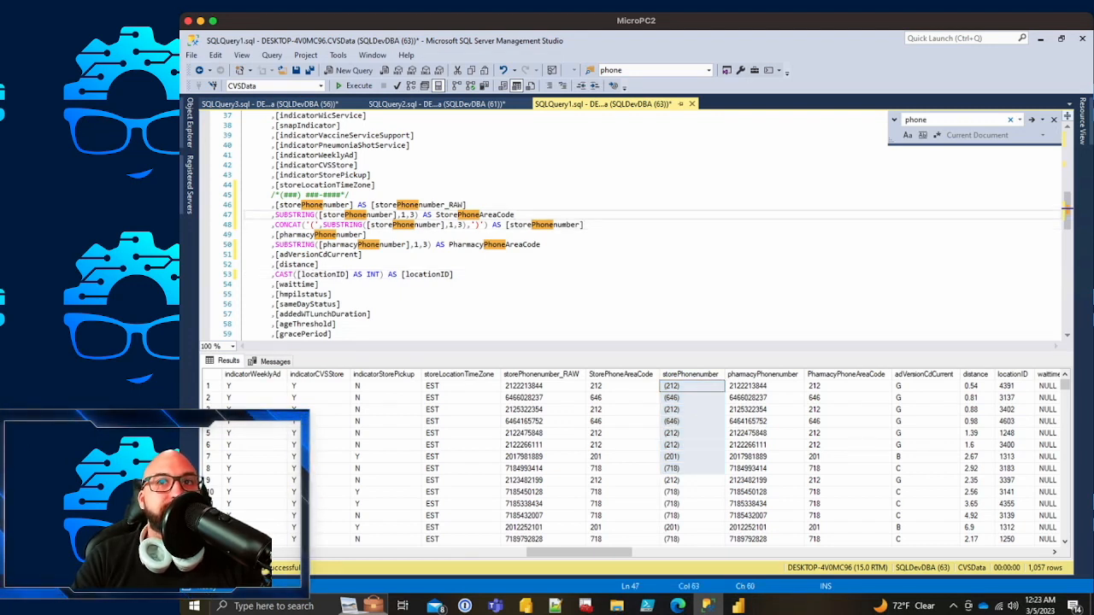
click(690, 409)
drag(691, 386, 691, 456)
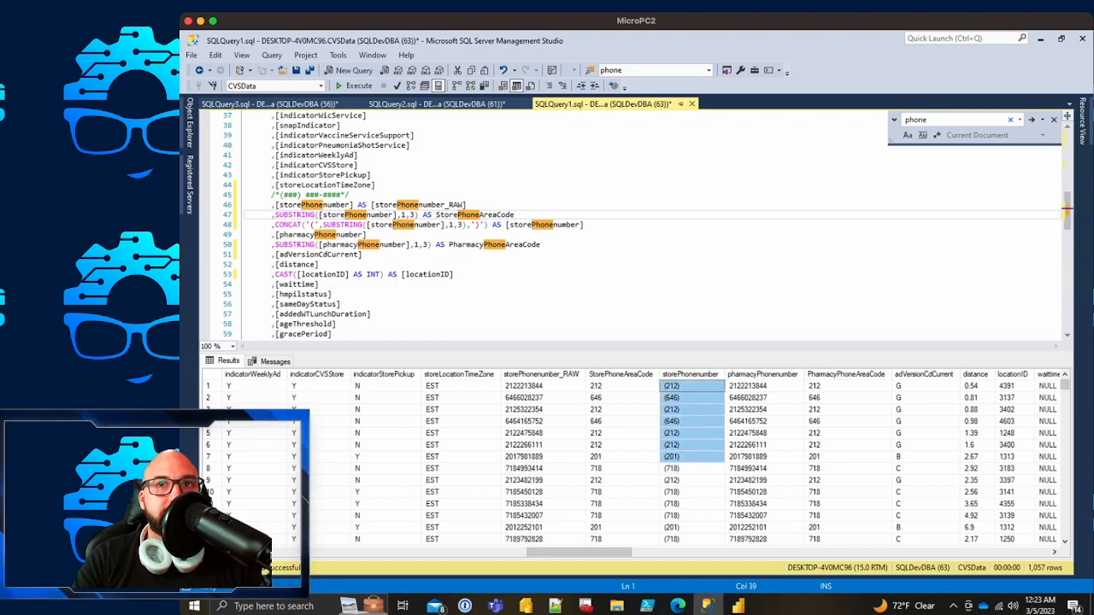
click(762, 433)
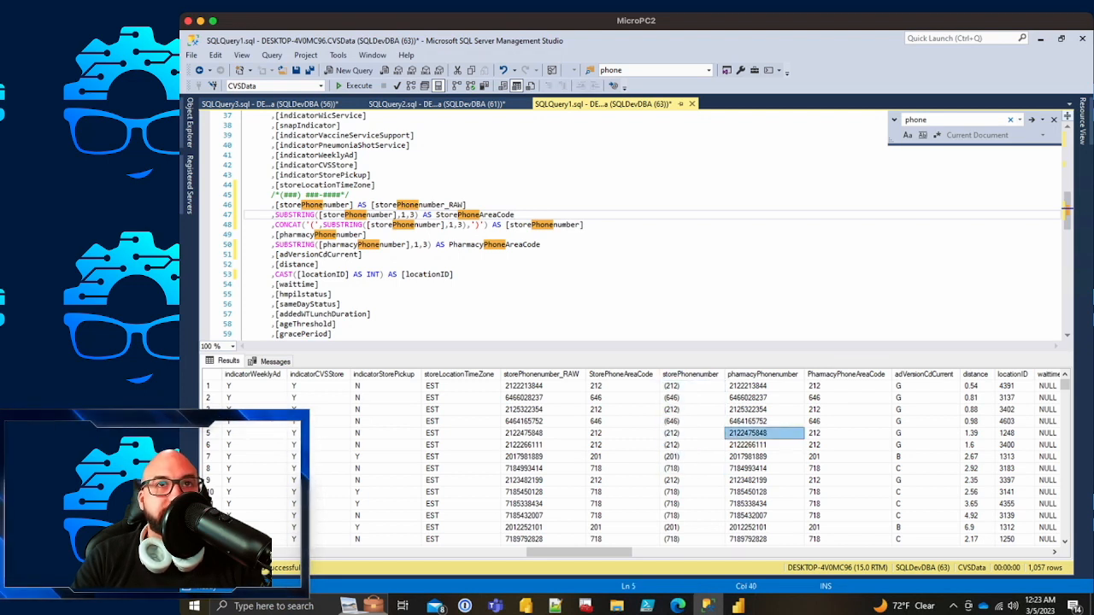
Step: Duplicate the StorePhoneAreaCode line directly below itself and set the copy's SUBSTRING start position to 4
click(515, 214)
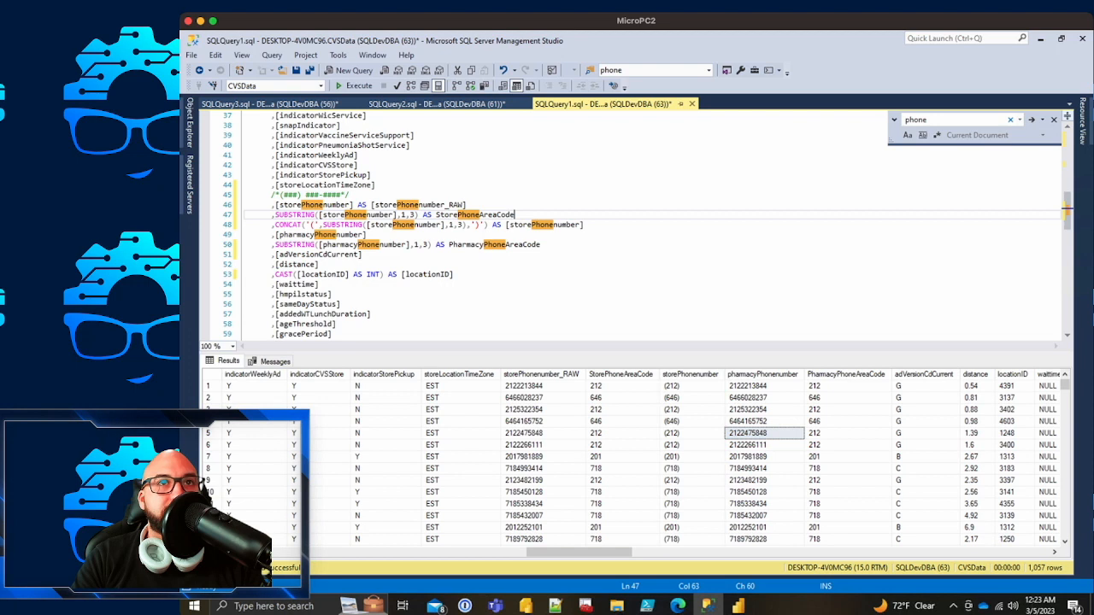
key(ctrl+d)
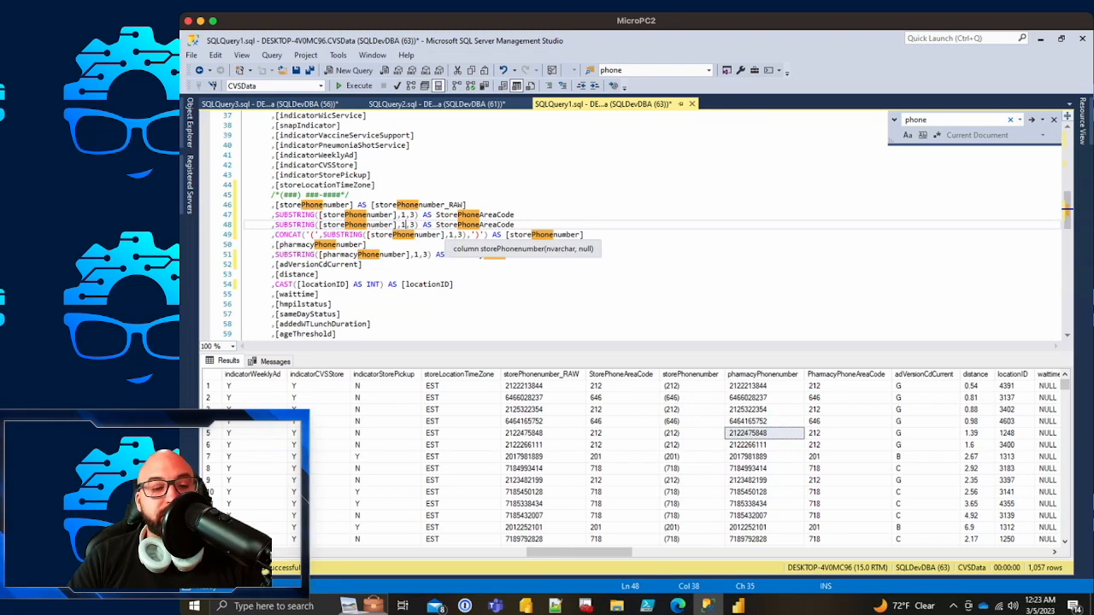
click(406, 225)
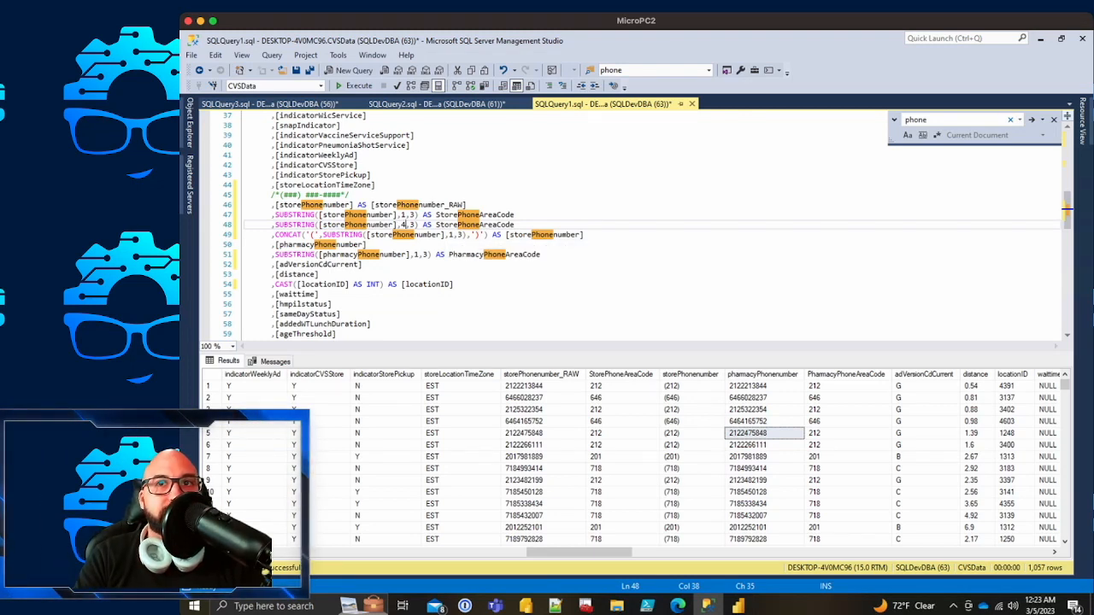
Step: Paste the first row's pharmacy phone number after the format comment and split it with pipes into groups of 3, 3 and 4 digits
click(763, 386)
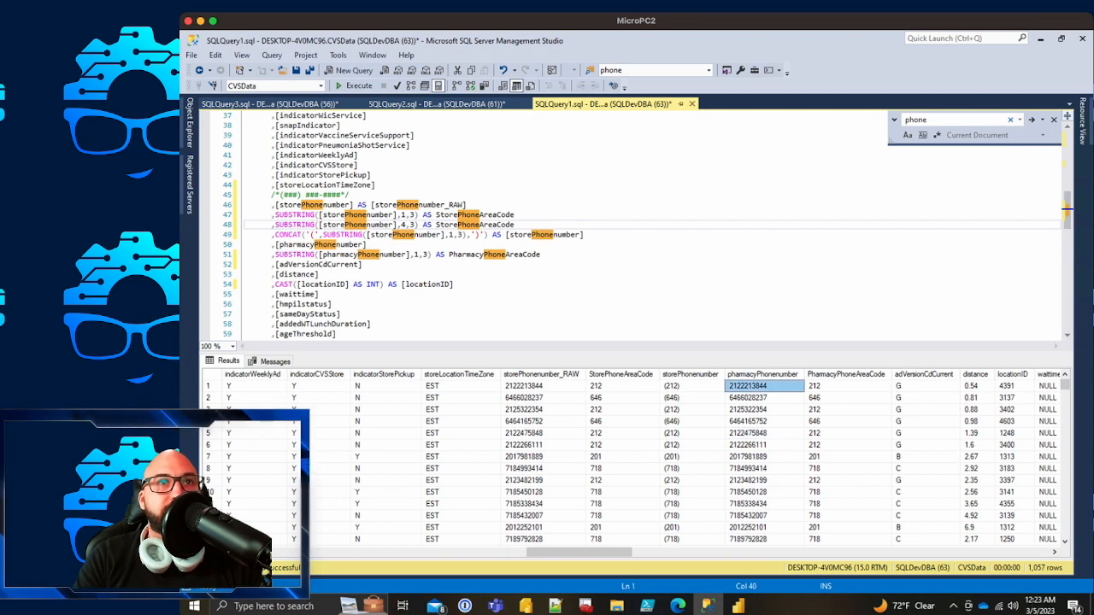
click(350, 195)
key(ctrl+v)
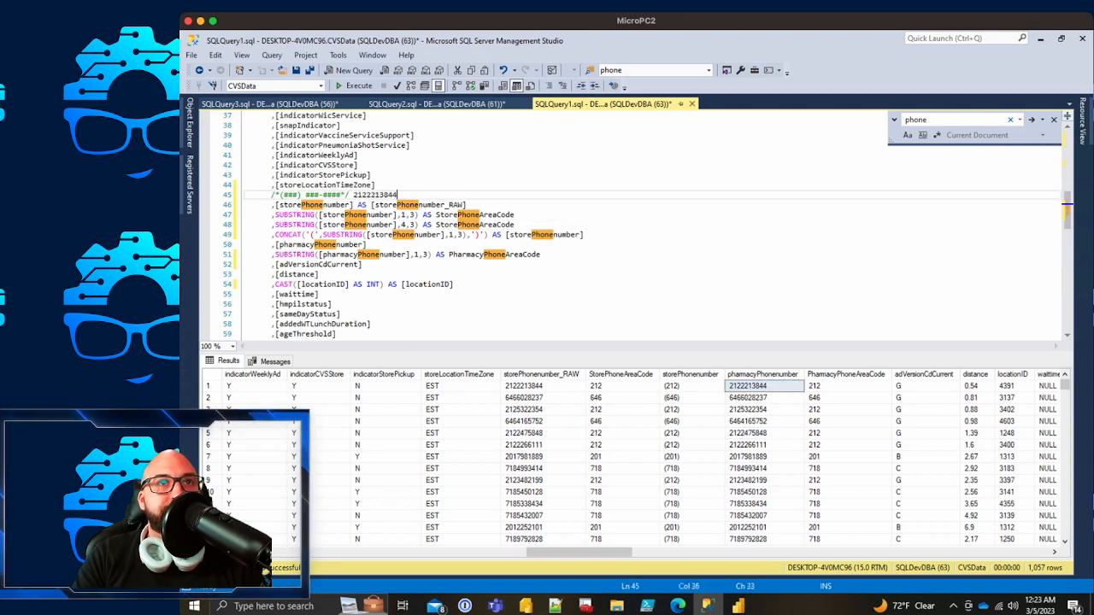
click(367, 195)
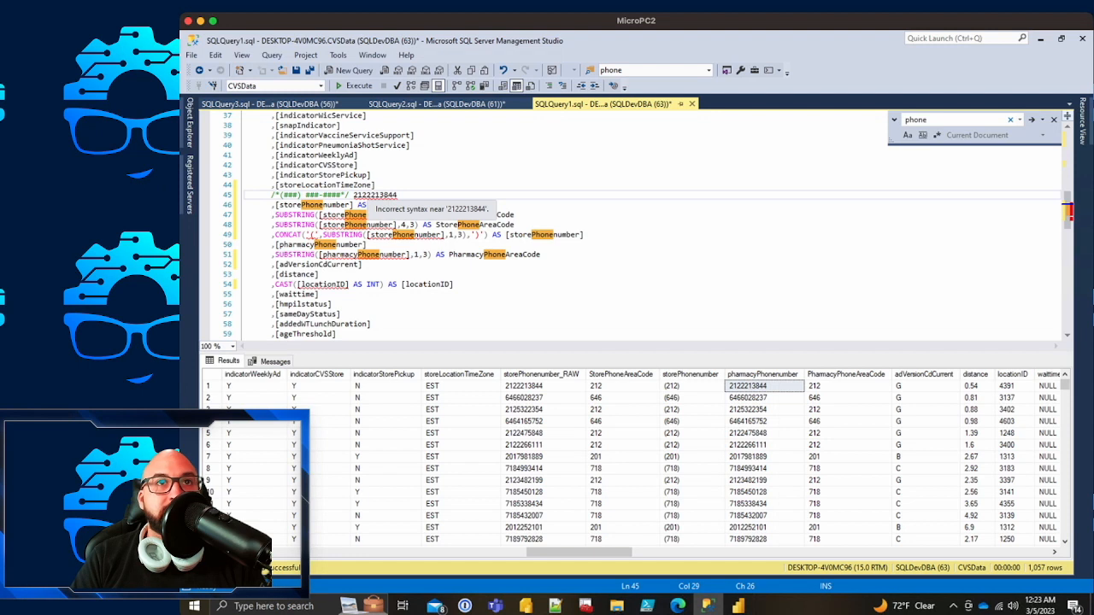
key(Left)
text(|)
key(Right)
key(Right)
key(Right)
key(Right)
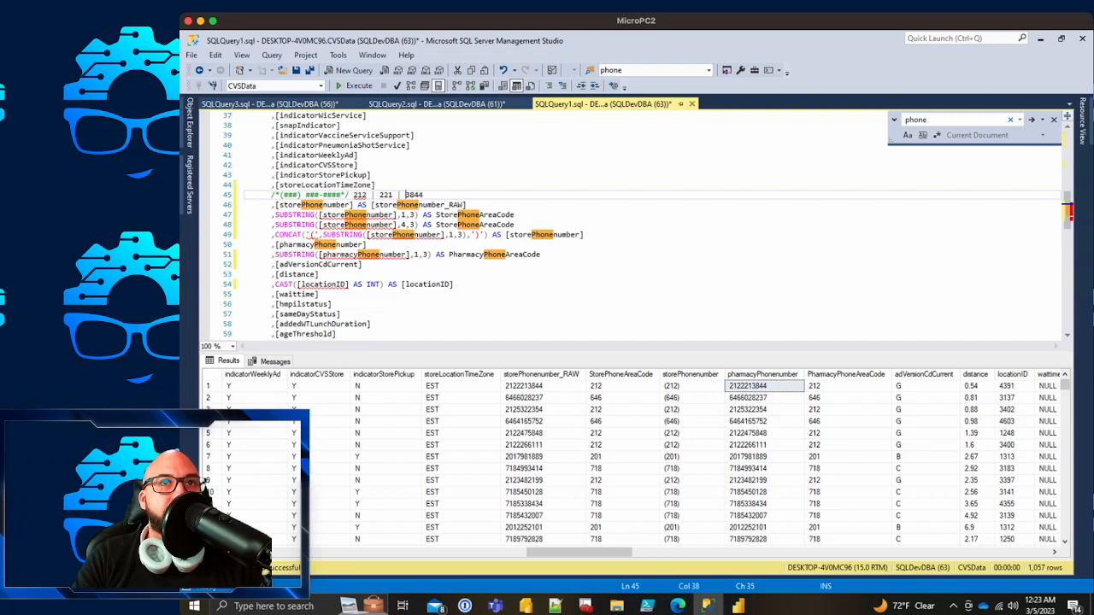
drag(353, 195, 393, 195)
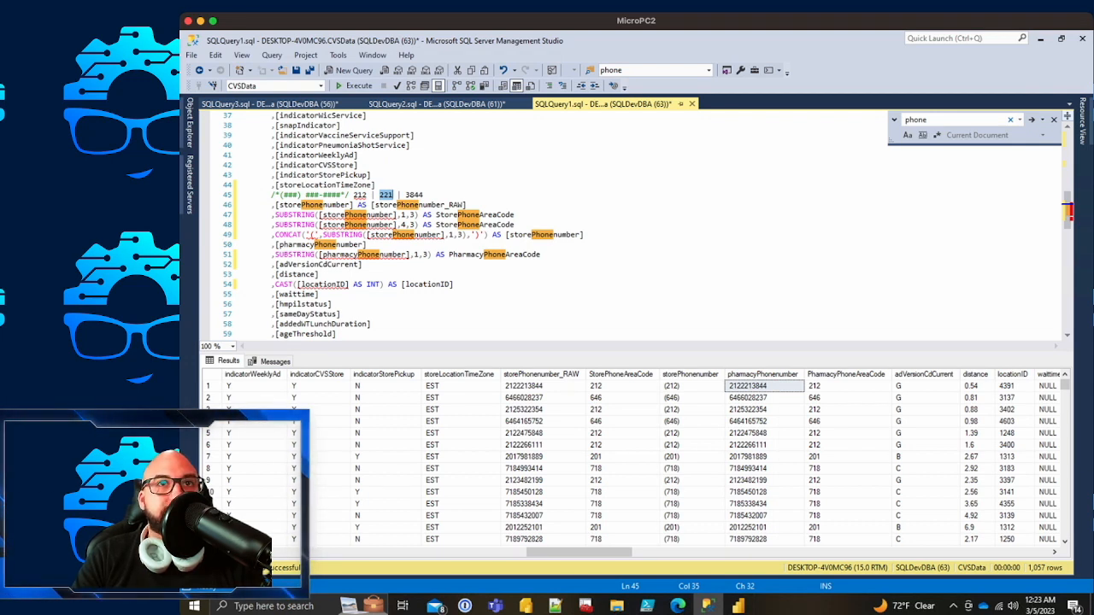
click(446, 235)
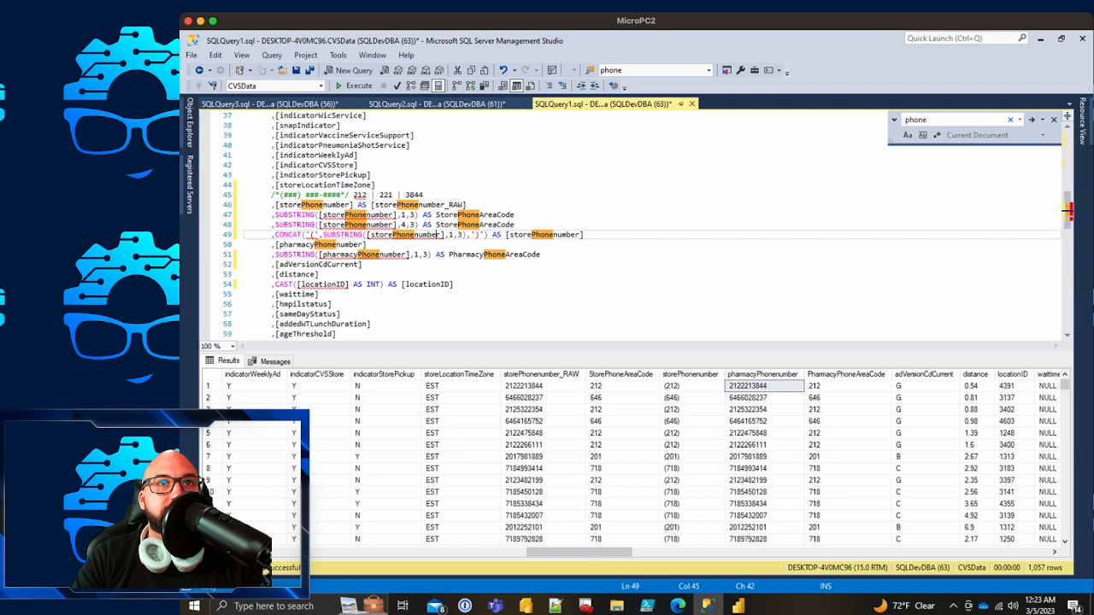
click(406, 224)
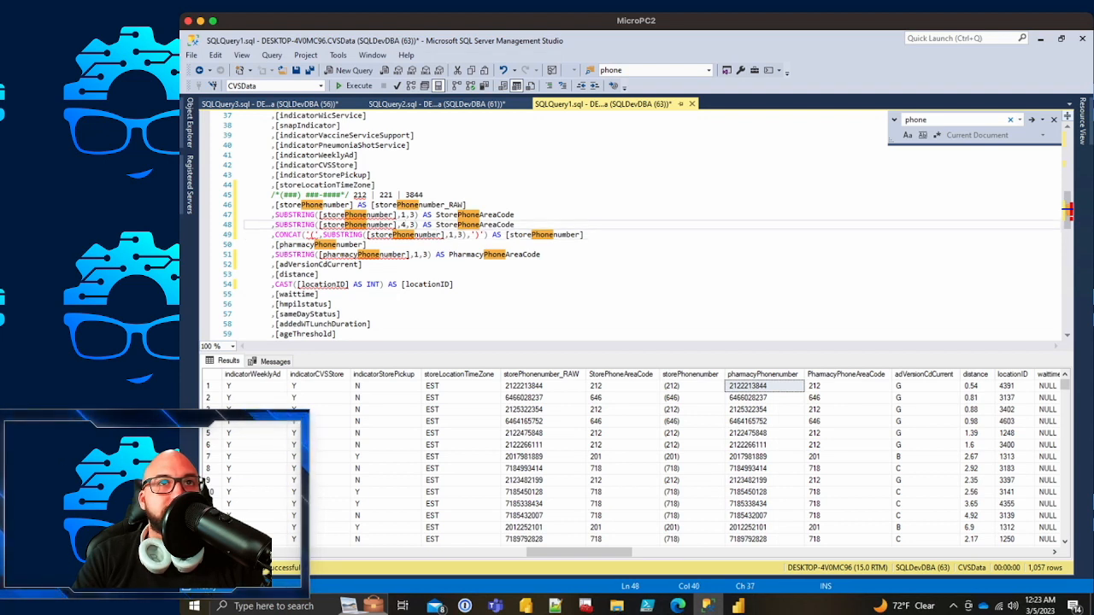
Step: Extend the format comment to enclose the split sample number by moving the closing */ to the line's end
click(352, 195)
key(BackSpace)
key(BackSpace)
key(BackSpace)
key(End)
text(*/)
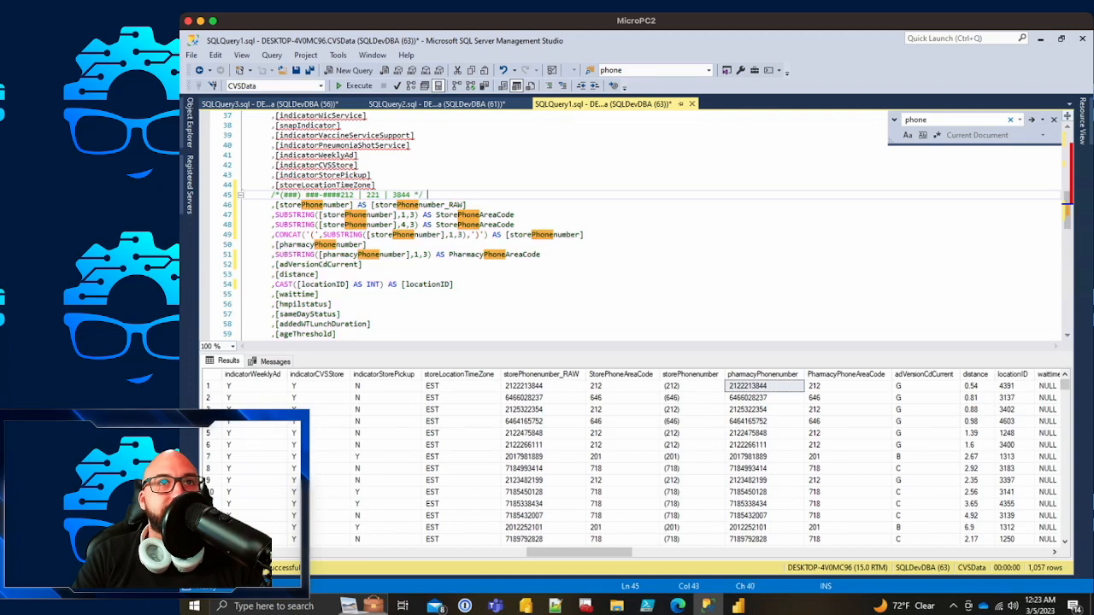
click(341, 194)
click(376, 184)
Step: Run the query and compare the second StorePhoneAreaCode column with the raw store phone numbers and area codes
key(F5)
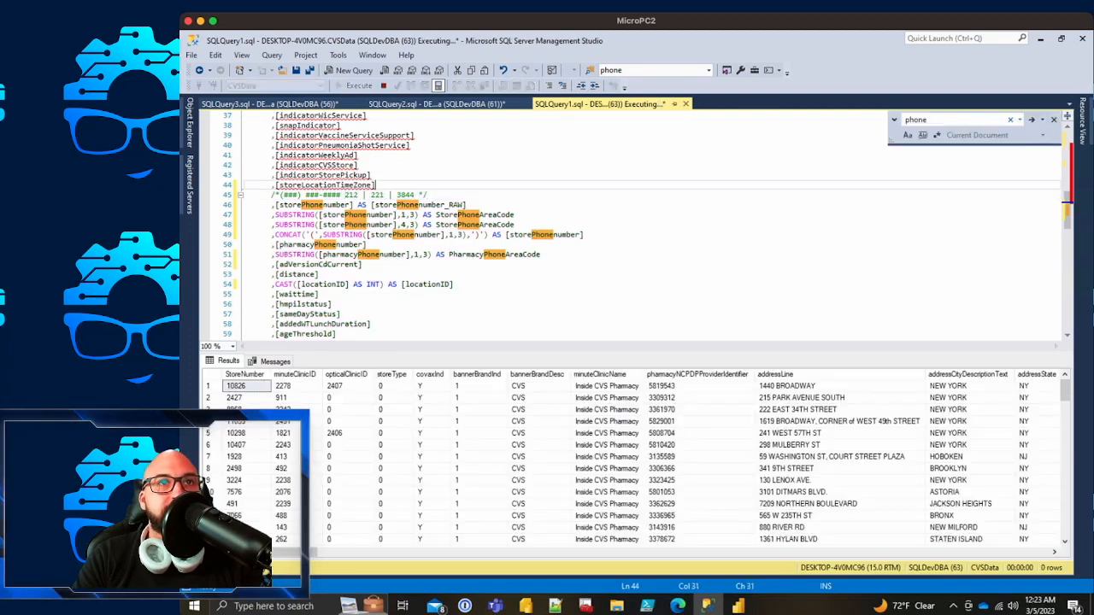
drag(273, 552, 589, 552)
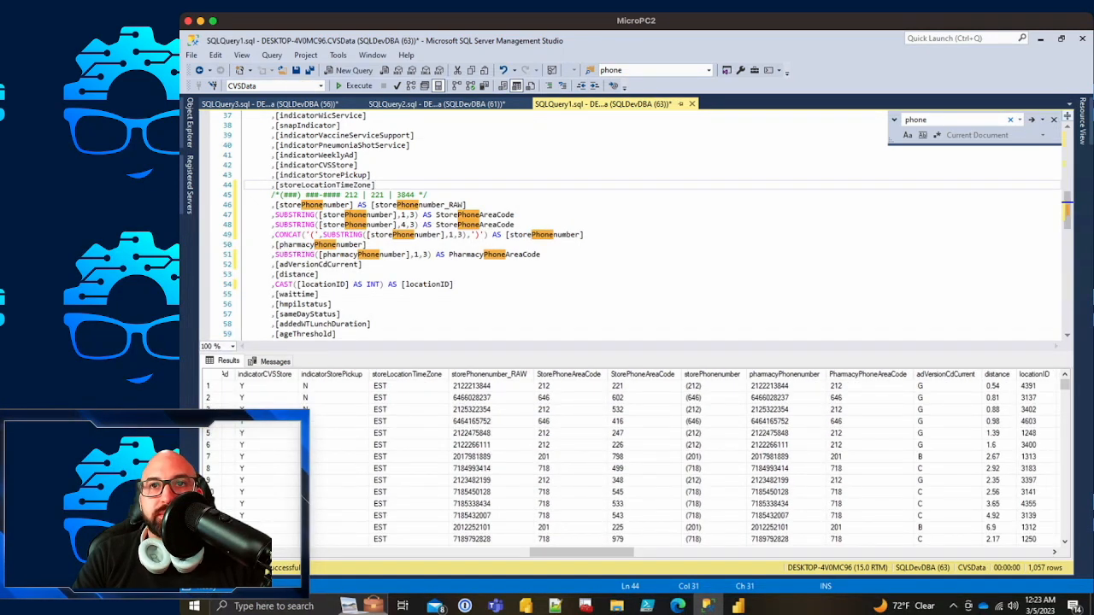
click(476, 225)
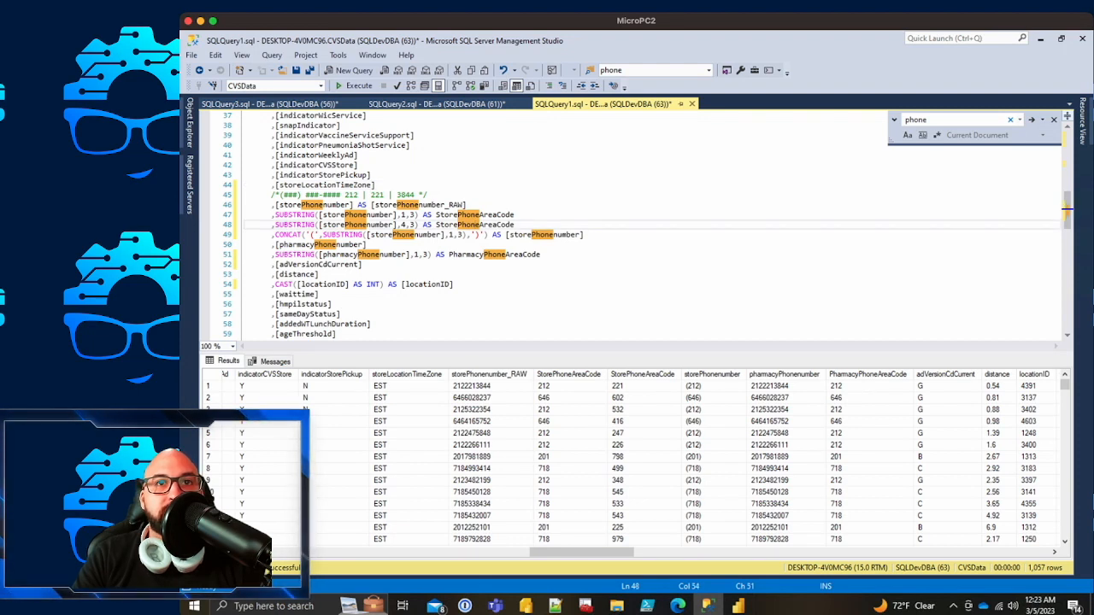
click(484, 398)
click(632, 398)
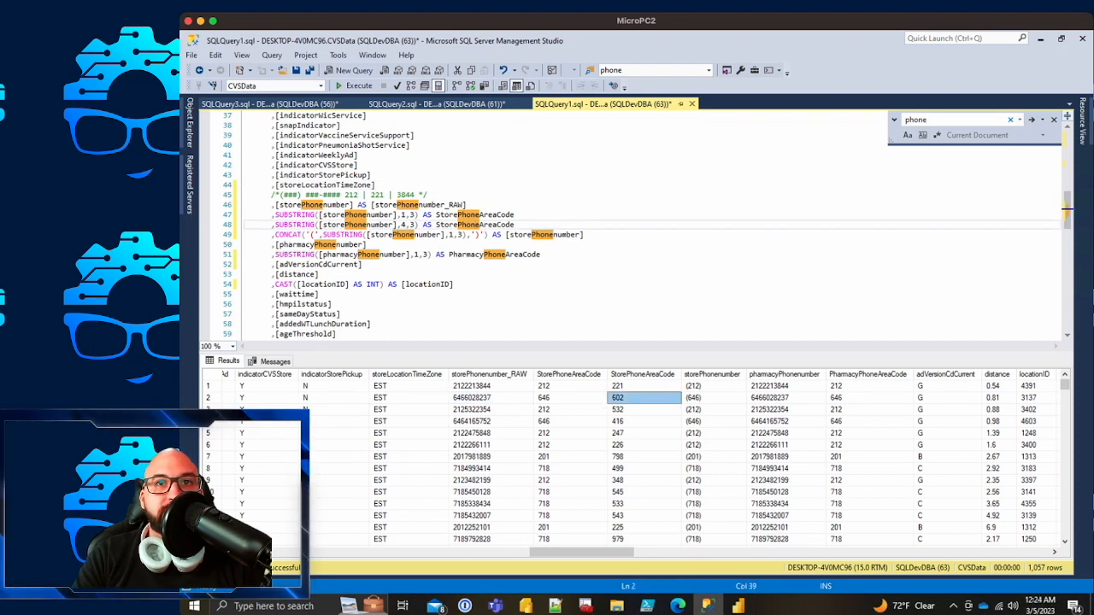
drag(564, 398, 628, 398)
click(633, 398)
click(564, 398)
click(632, 398)
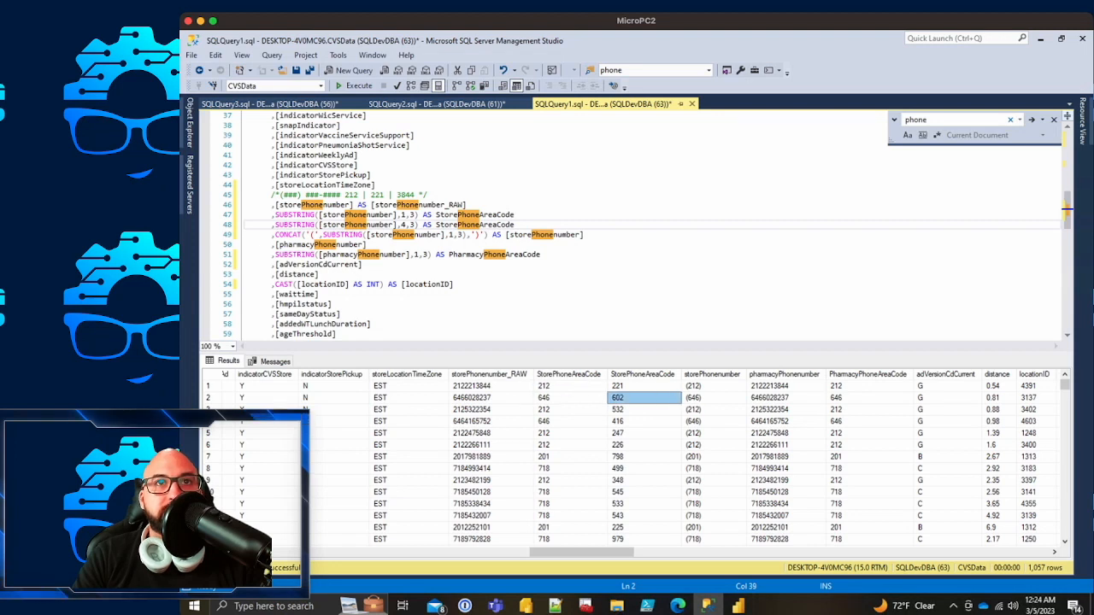
Step: Rename the alias of the SUBSTRING([storePhonenumber],4,3) column to StorePhonePrefix
click(515, 225)
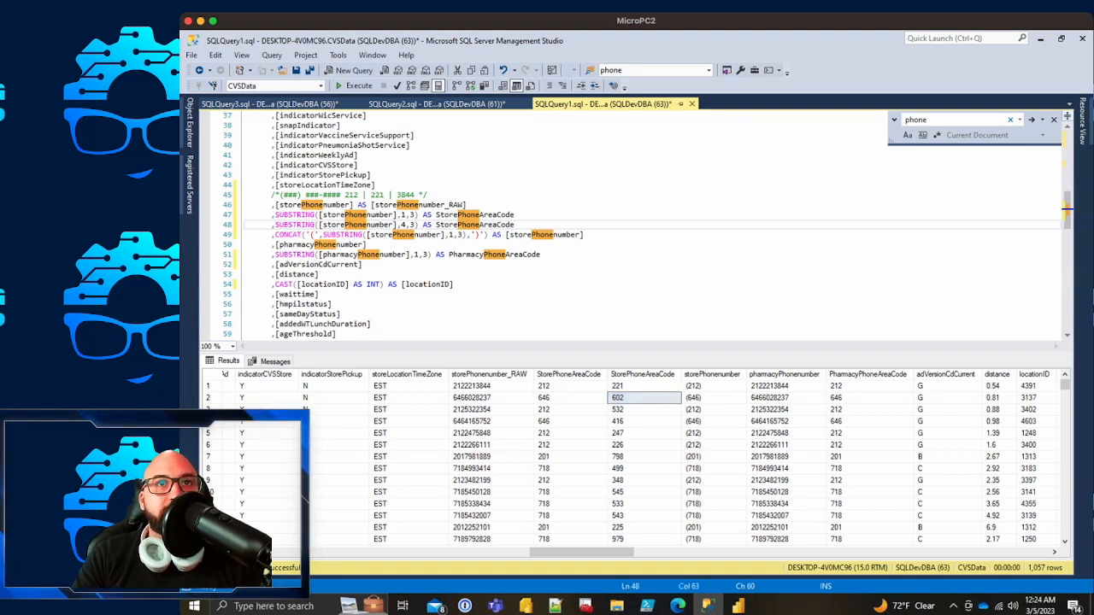
drag(495, 224, 516, 225)
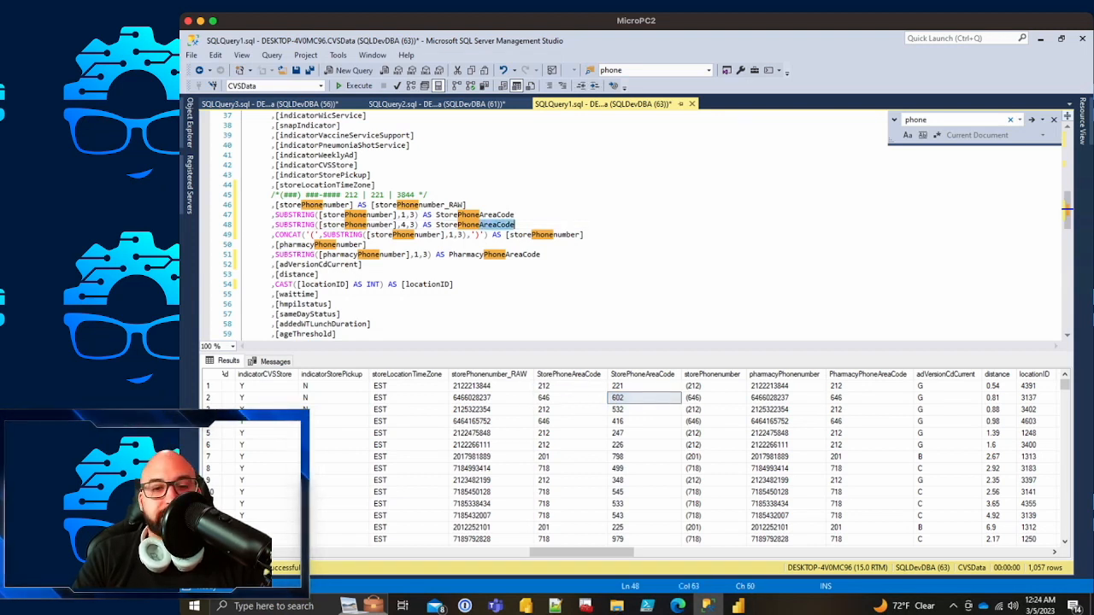
text(Prefix)
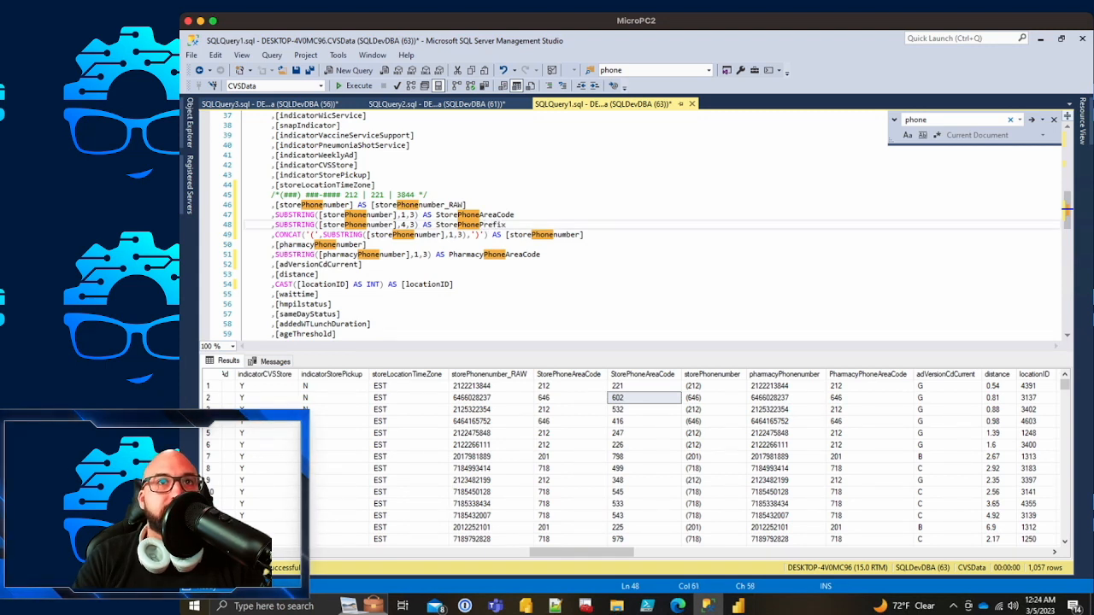
click(376, 185)
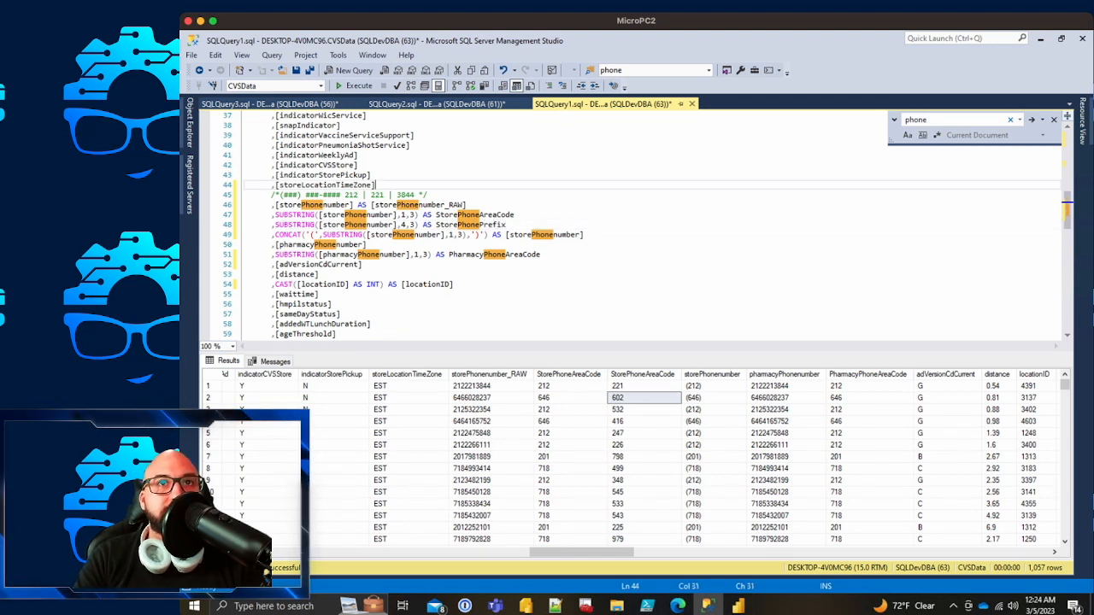
Step: Duplicate the StorePhonePrefix line directly below itself and rename the copy's alias to StorePhoneLast4
click(508, 224)
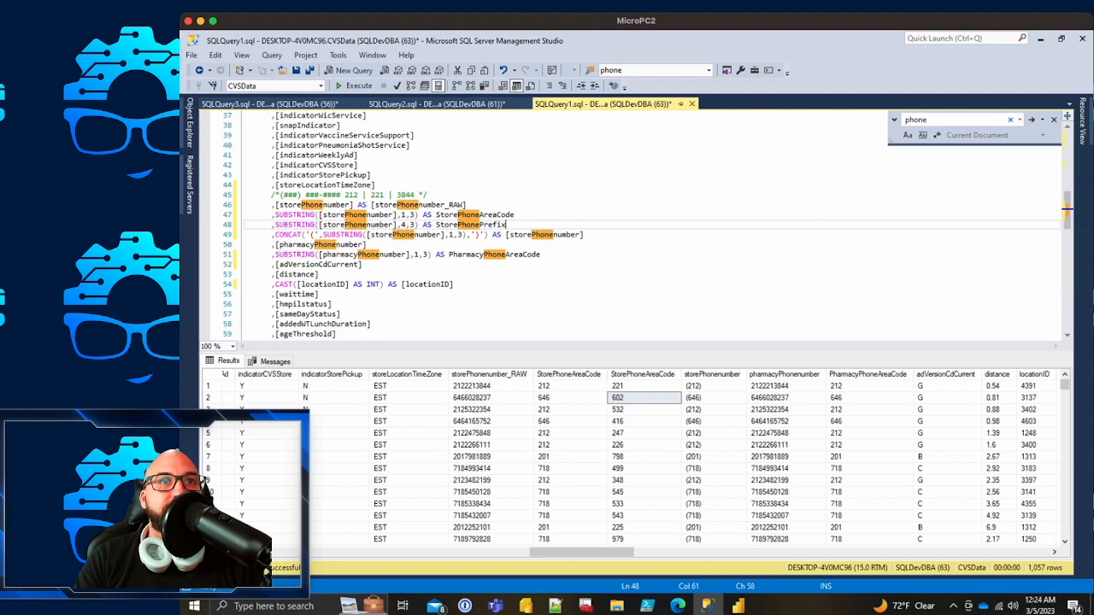
key(ctrl+d)
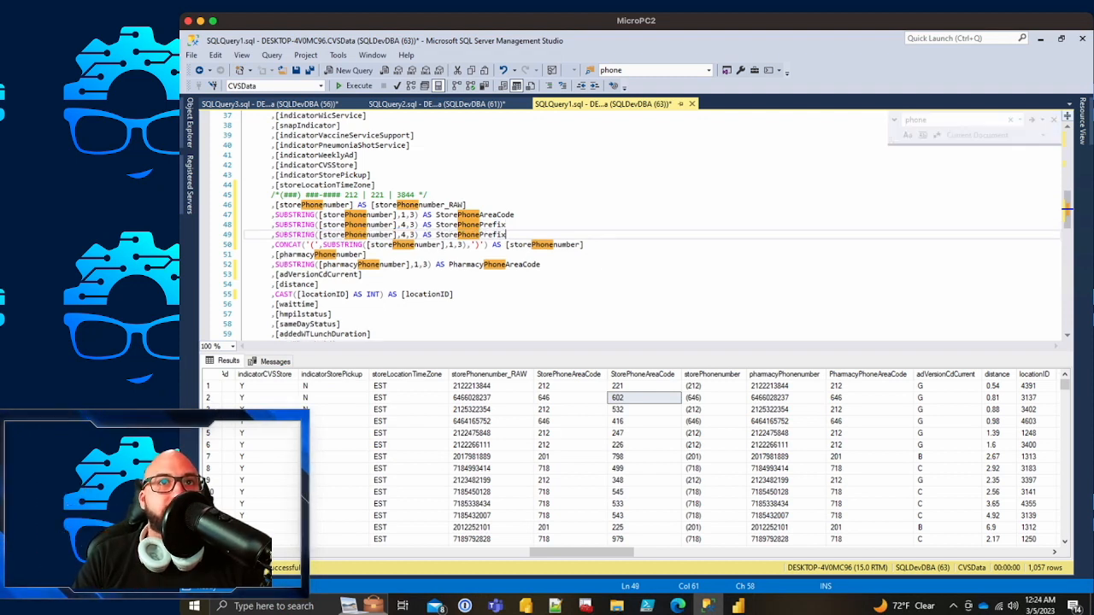
key(shift+Left)
key(shift+Left)
key(shift+Left)
key(shift+Left)
key(shift+Left)
key(shift+Left)
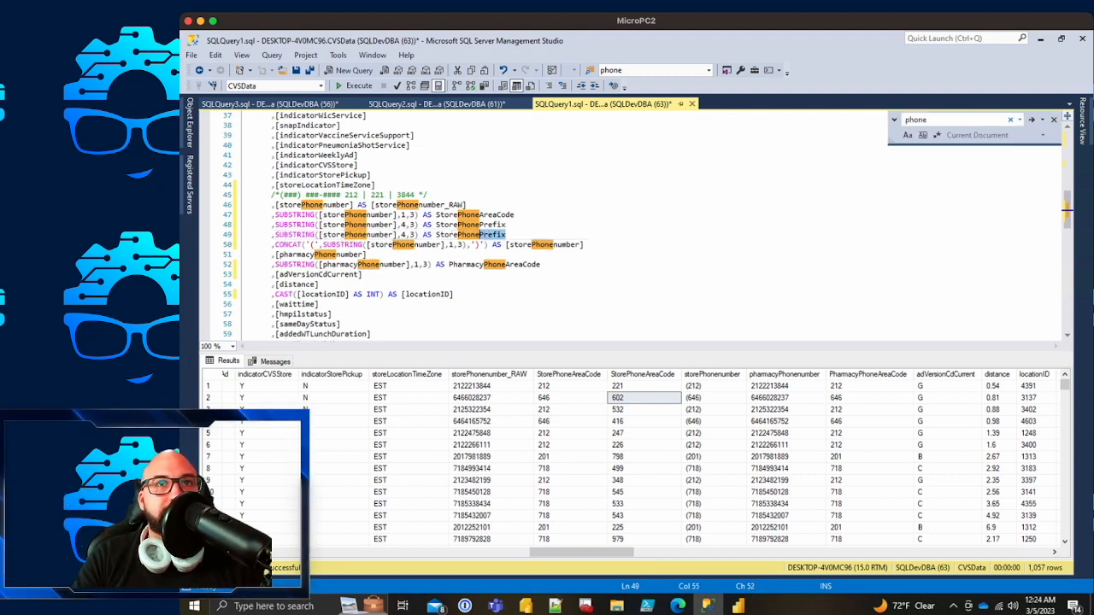
text(Last4)
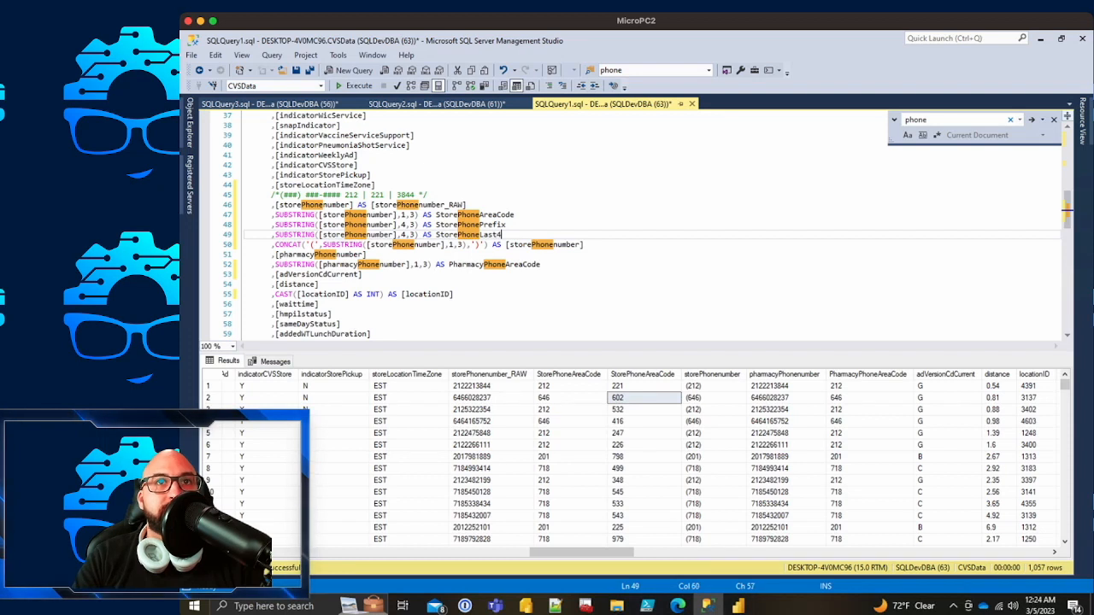
Step: Set the StorePhoneLast4 SUBSTRING to start at position 7 with a length of 4
click(401, 234)
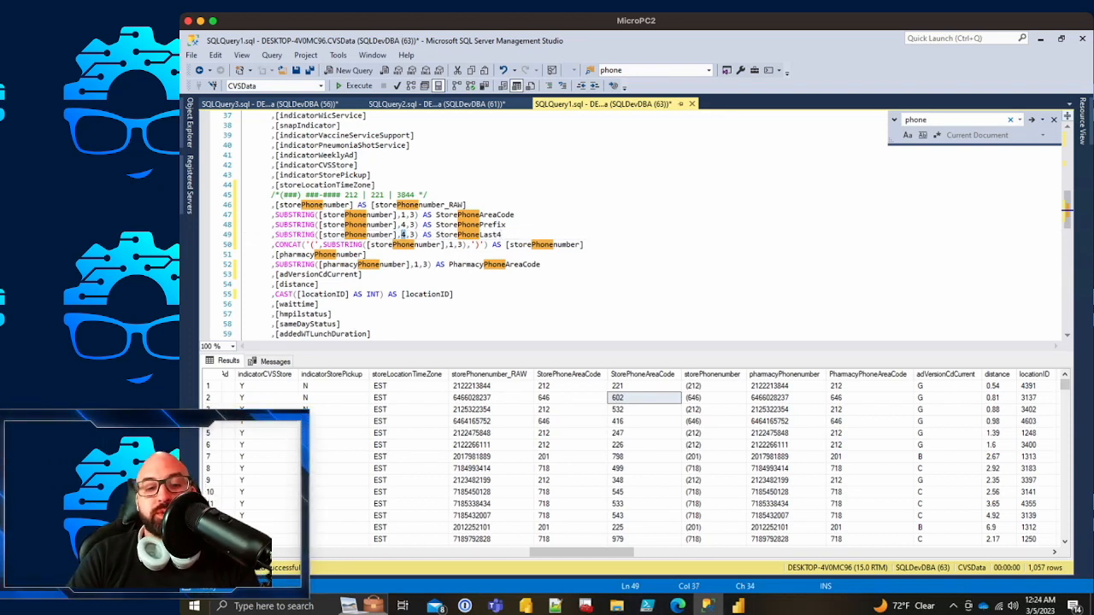
text(7,)
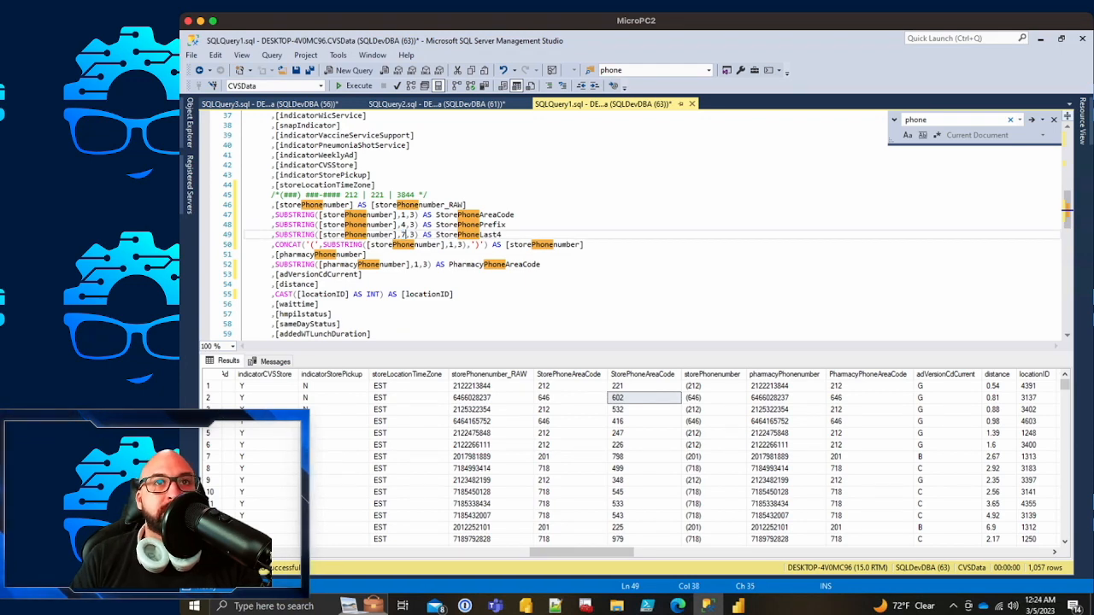
text(4)
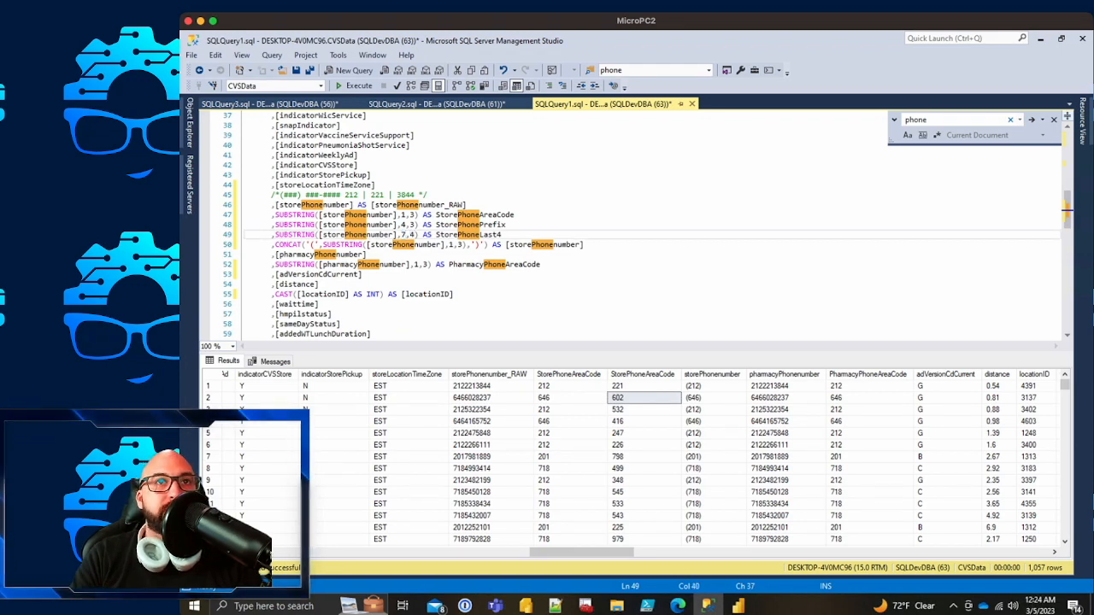
Step: Run the query and check the area code, prefix and last-four columns against storePhonenumber_RAW and the storePhonenumber column
key(F5)
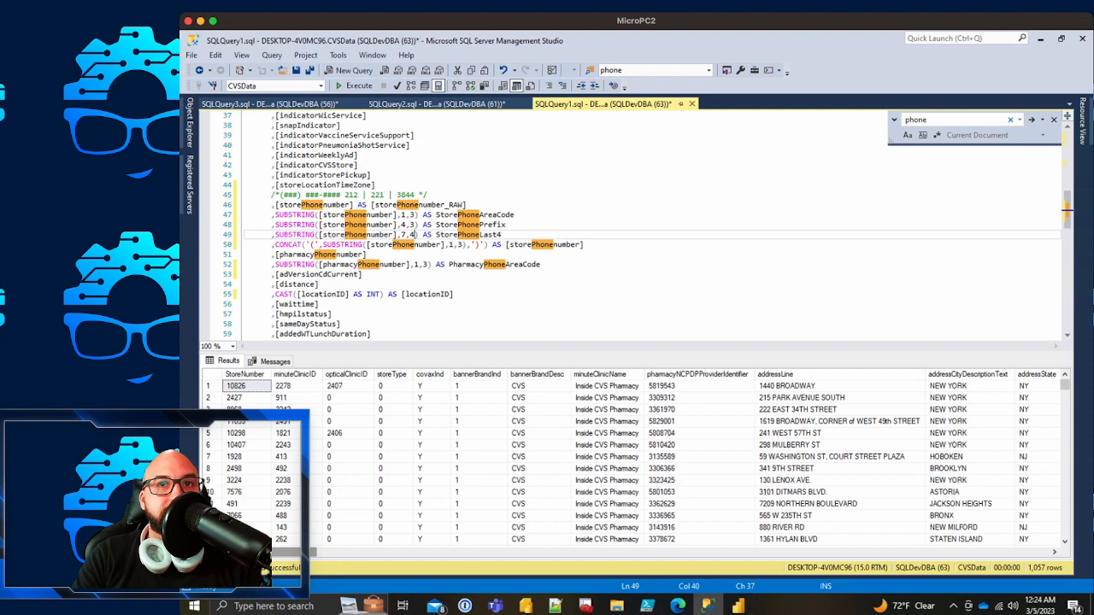
scroll(632, 462, right, 15)
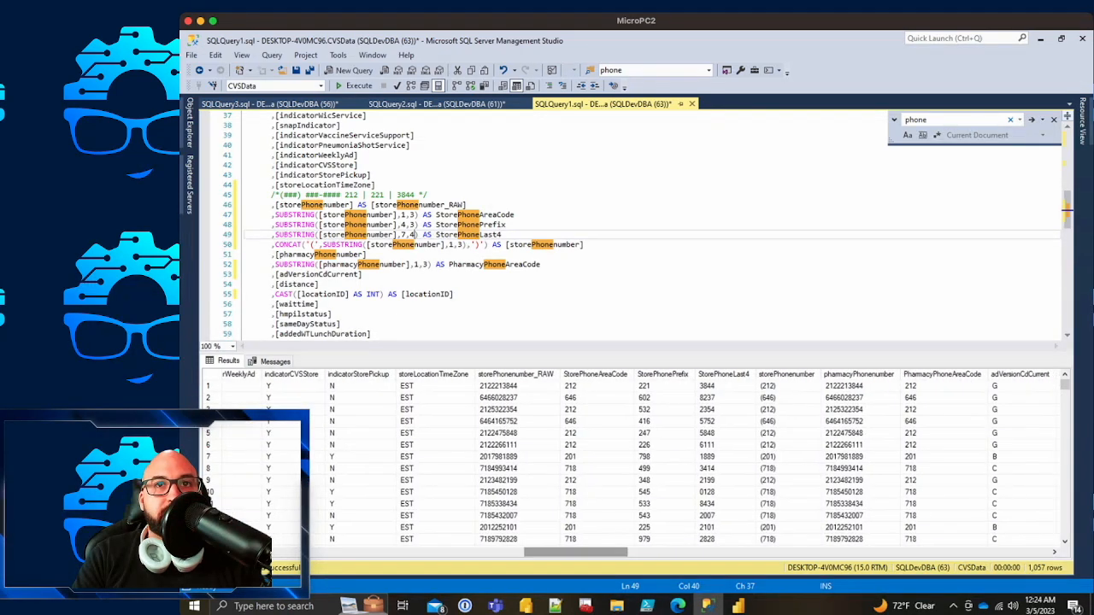
drag(595, 385, 595, 468)
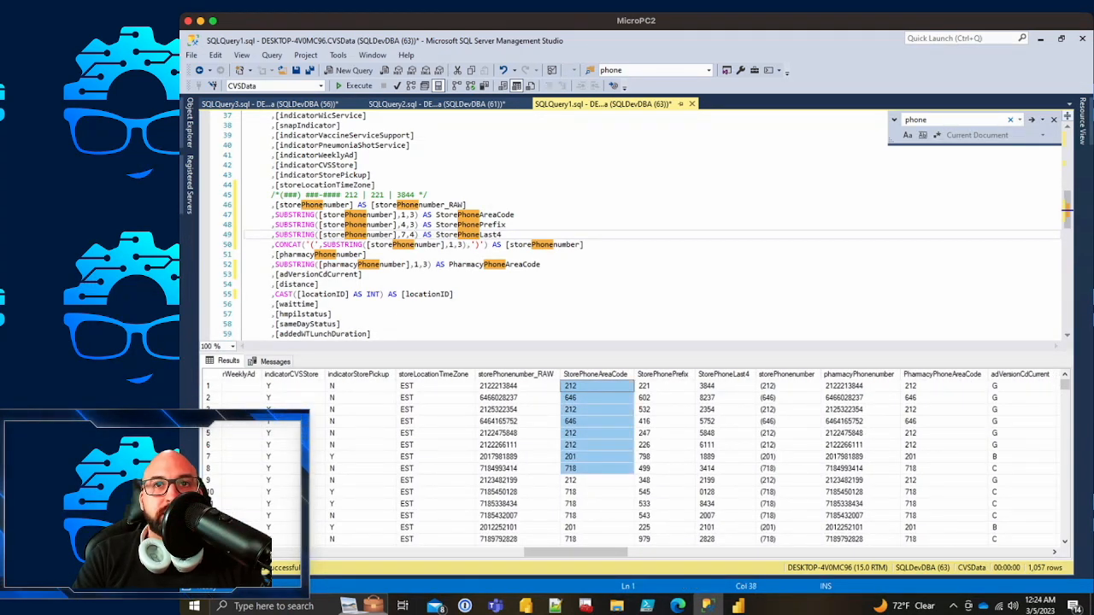
click(662, 386)
click(722, 386)
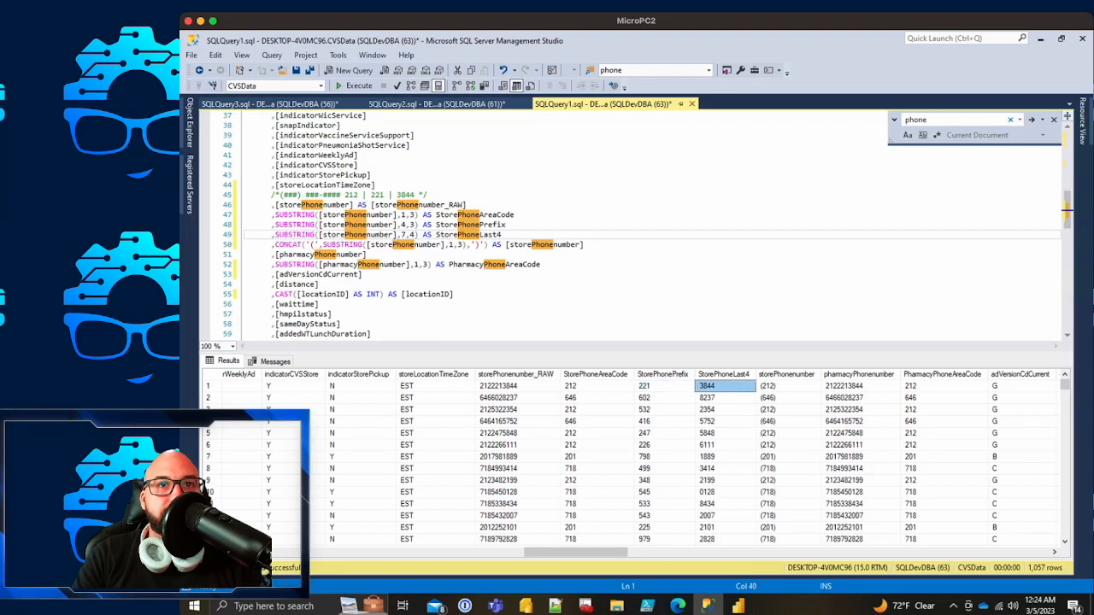
click(515, 386)
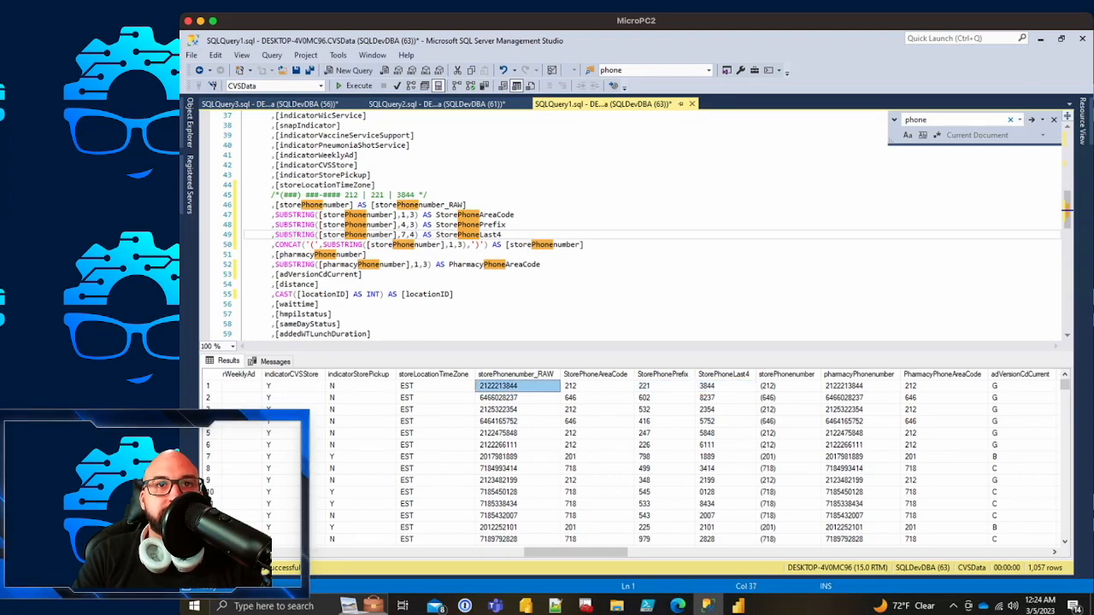
click(662, 386)
click(724, 386)
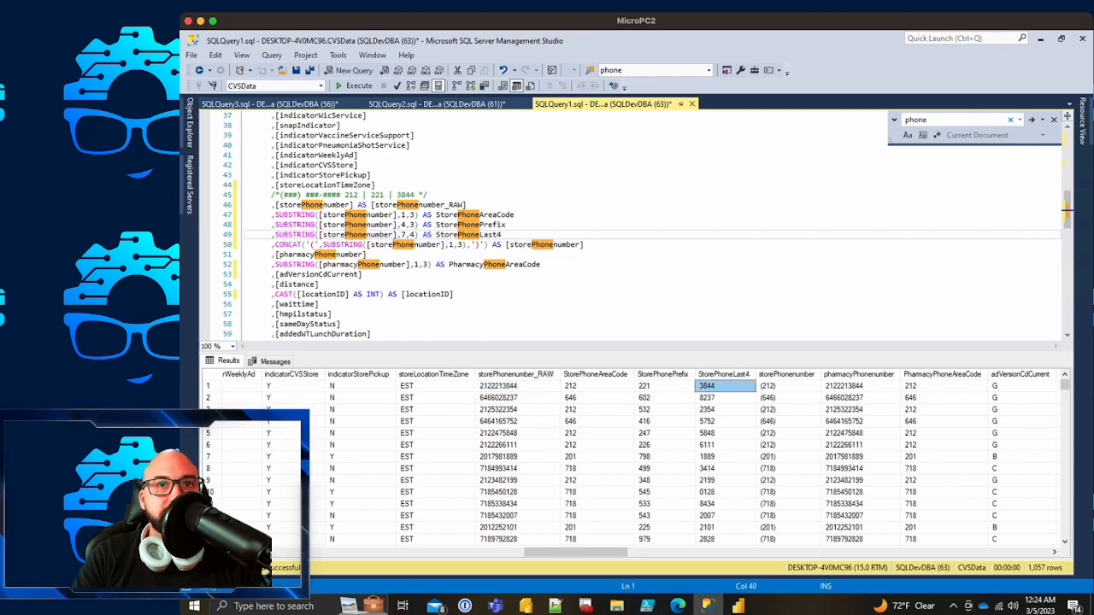
drag(725, 386, 570, 504)
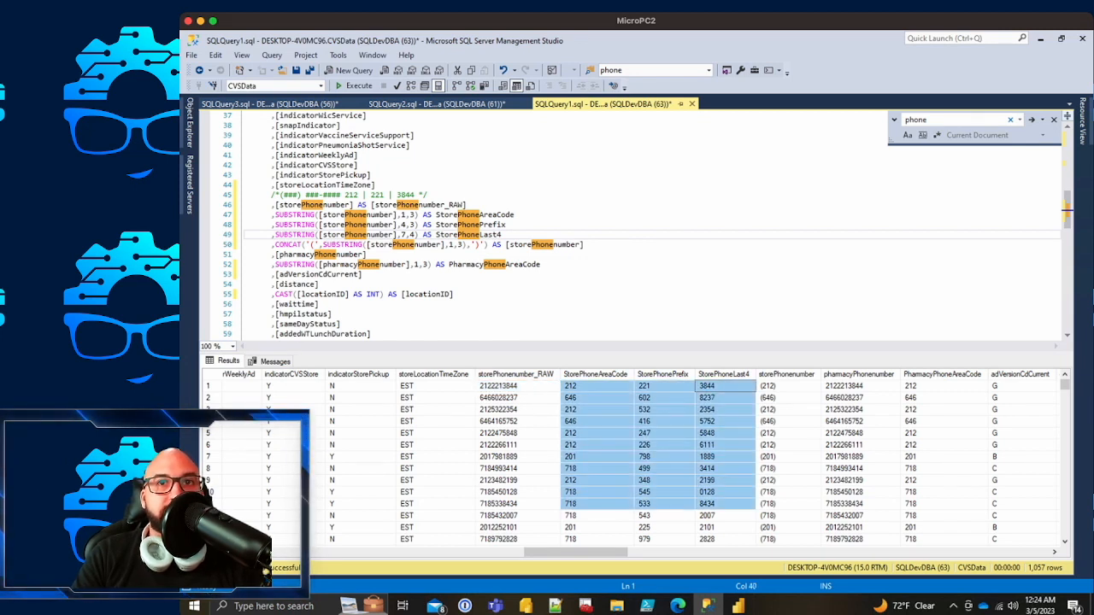
click(664, 444)
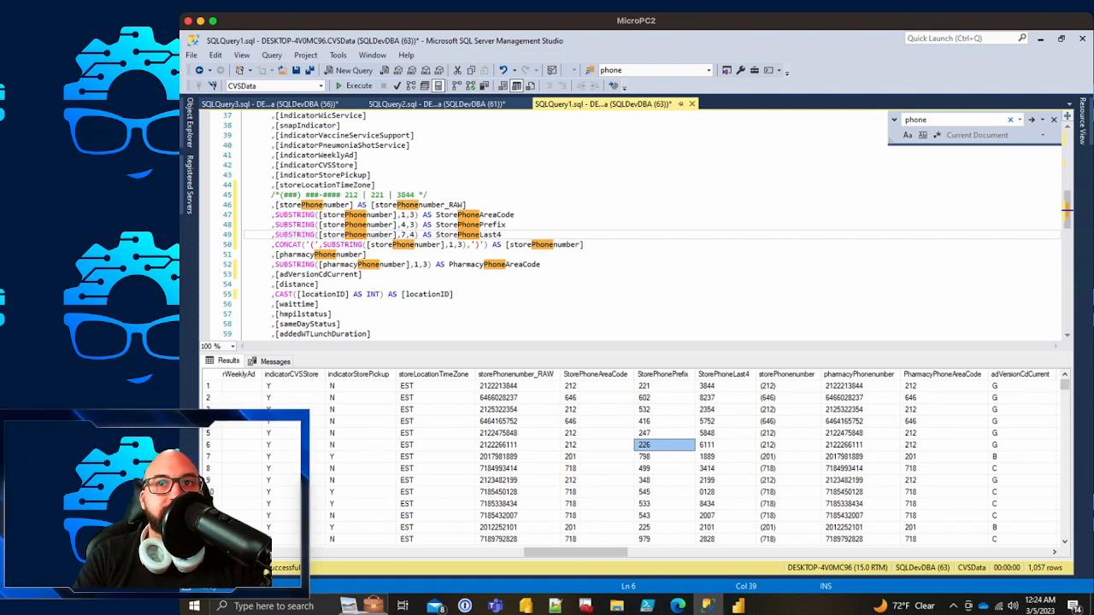
drag(786, 386, 786, 504)
Step: Extend the storePhonenumber CONCAT with an indented second line adding ' ' and SUBSTRING([storePhonenumber],4,3) after the closing parenthesis literal
click(506, 224)
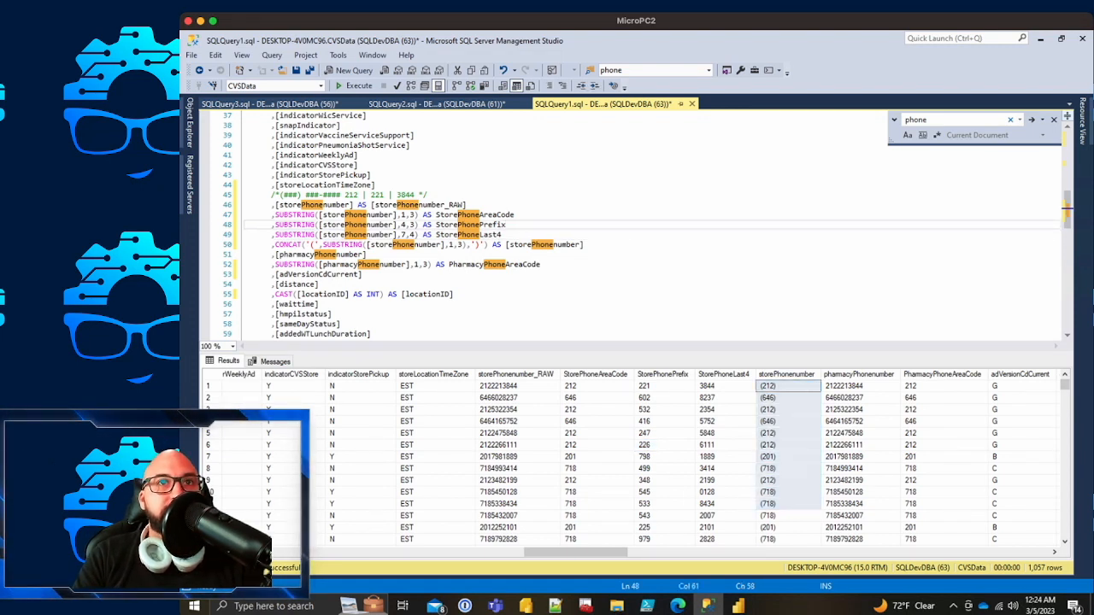
drag(419, 224, 275, 223)
click(485, 245)
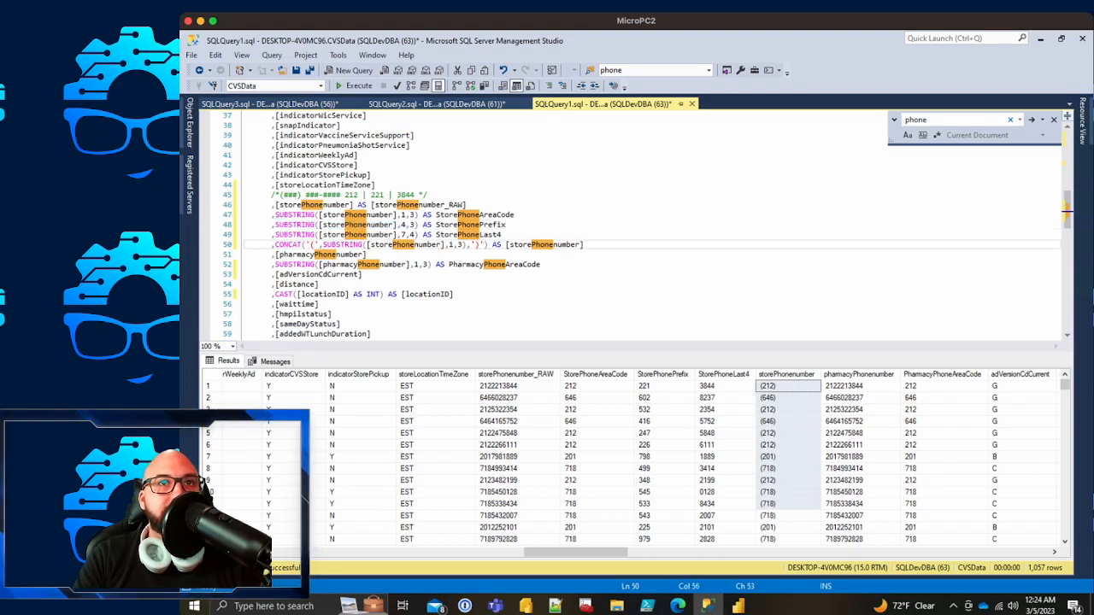
key(Return)
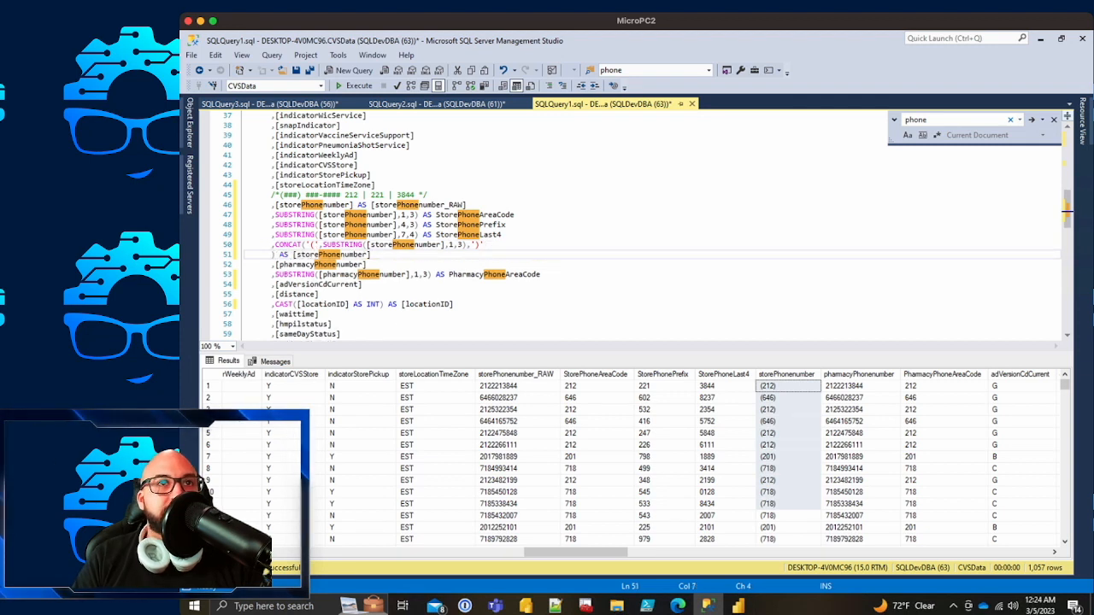
key(Tab)
key(Tab)
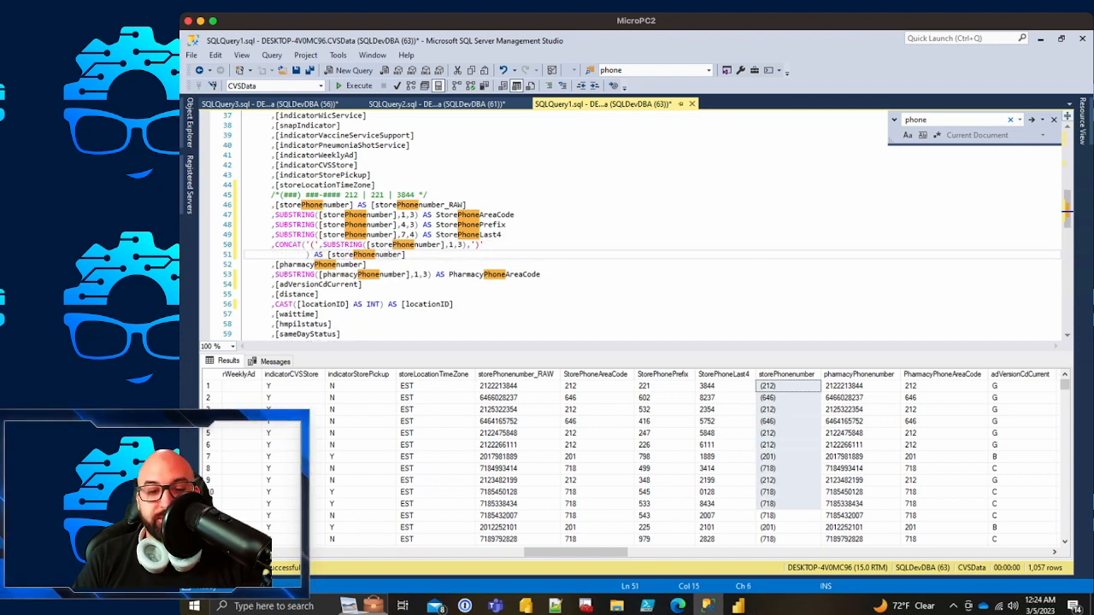
text(,' ')
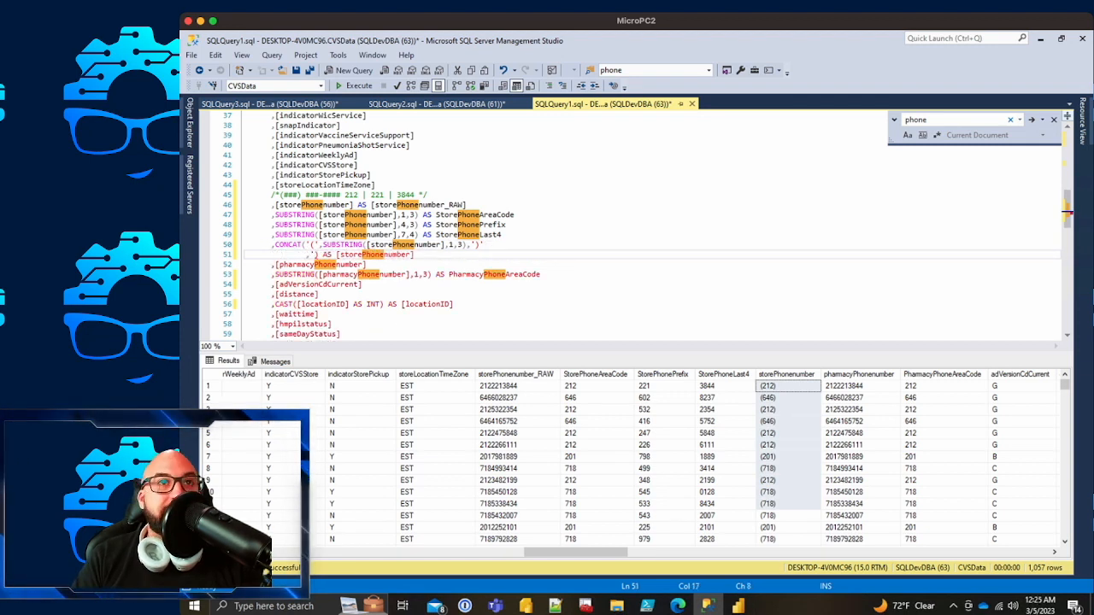
key(Left)
text(', SUBSTRING([storePhonenumber],4,3))
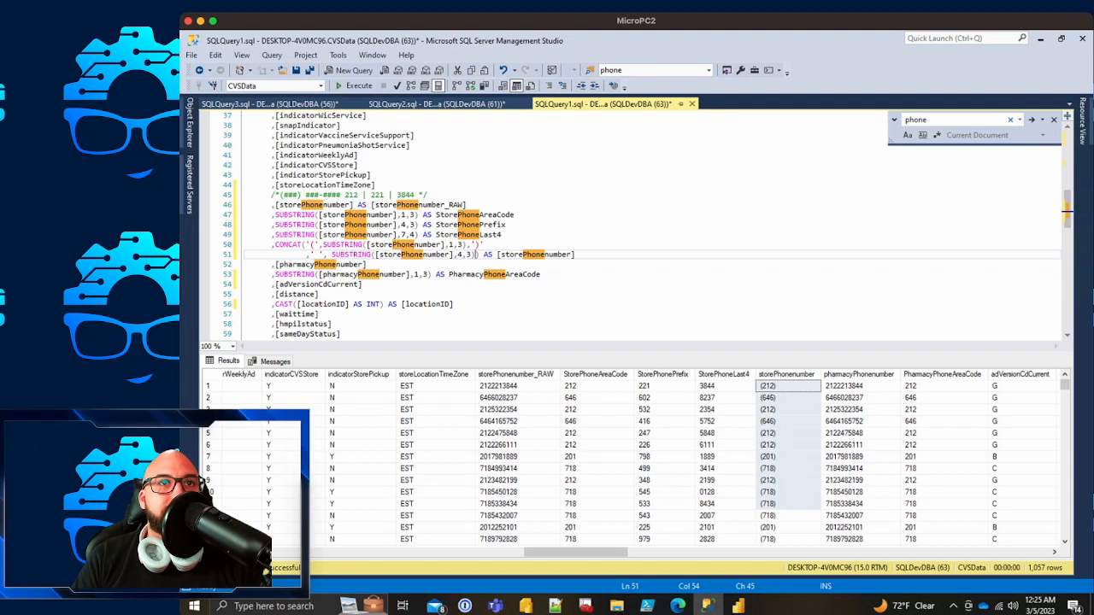
Step: Add a third line to the storePhonenumber CONCAT with '-' and the SUBSTRING([storePhonenumber],7,4) expression copied from the StorePhoneLast4 column
key(Return)
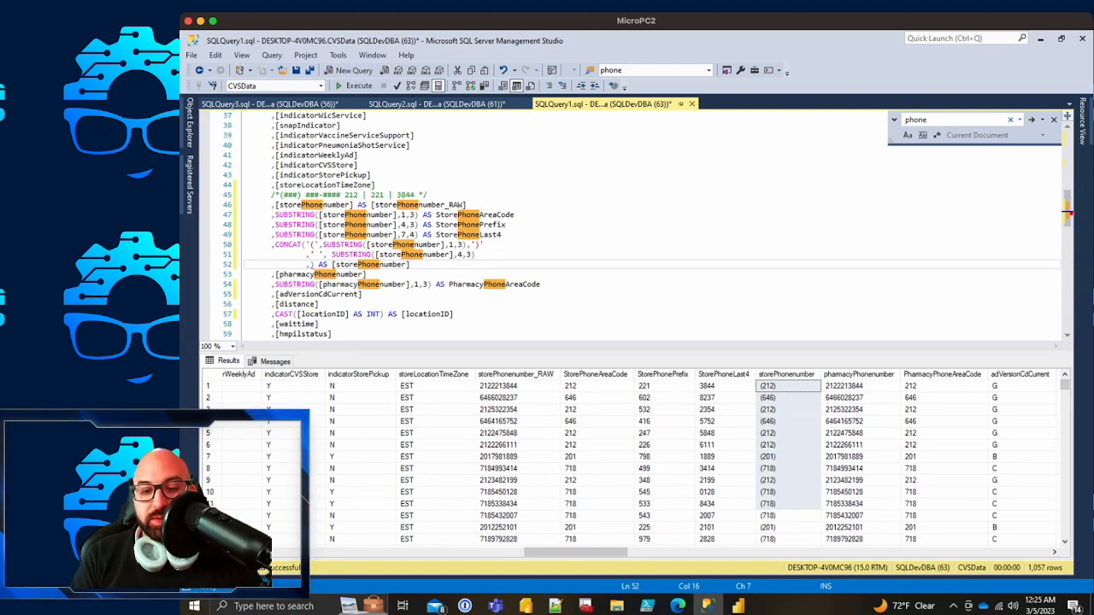
text(')')
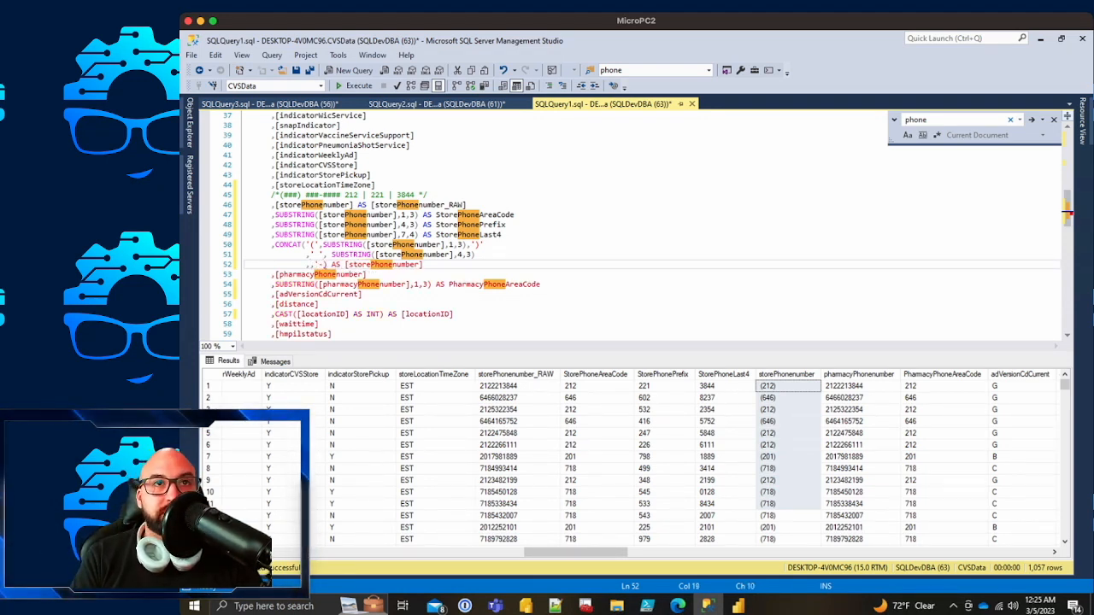
text(',)
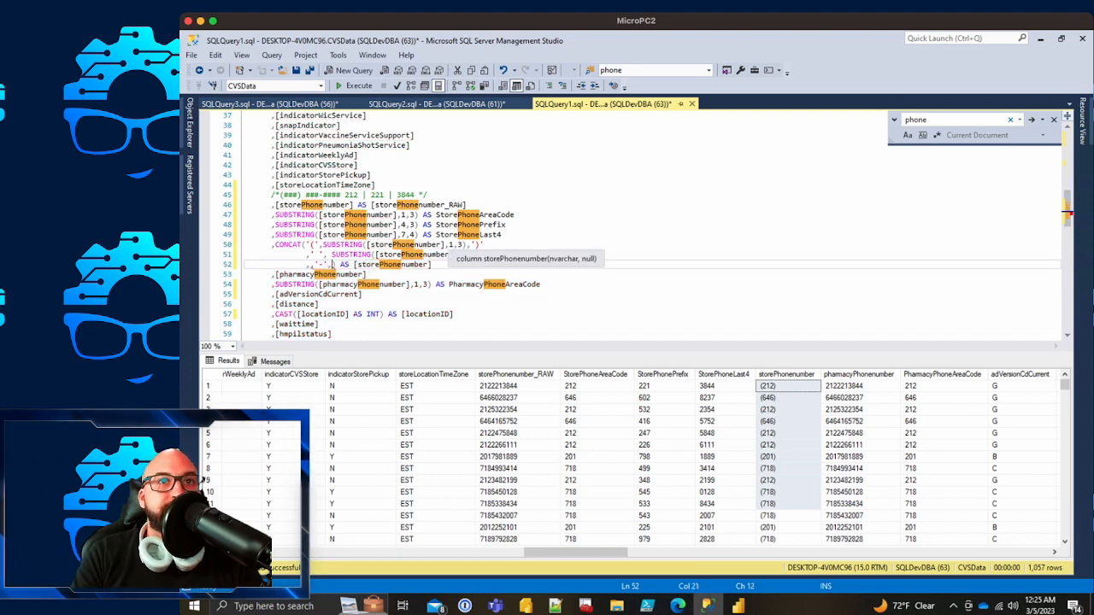
drag(422, 235, 278, 235)
key(ctrl+c)
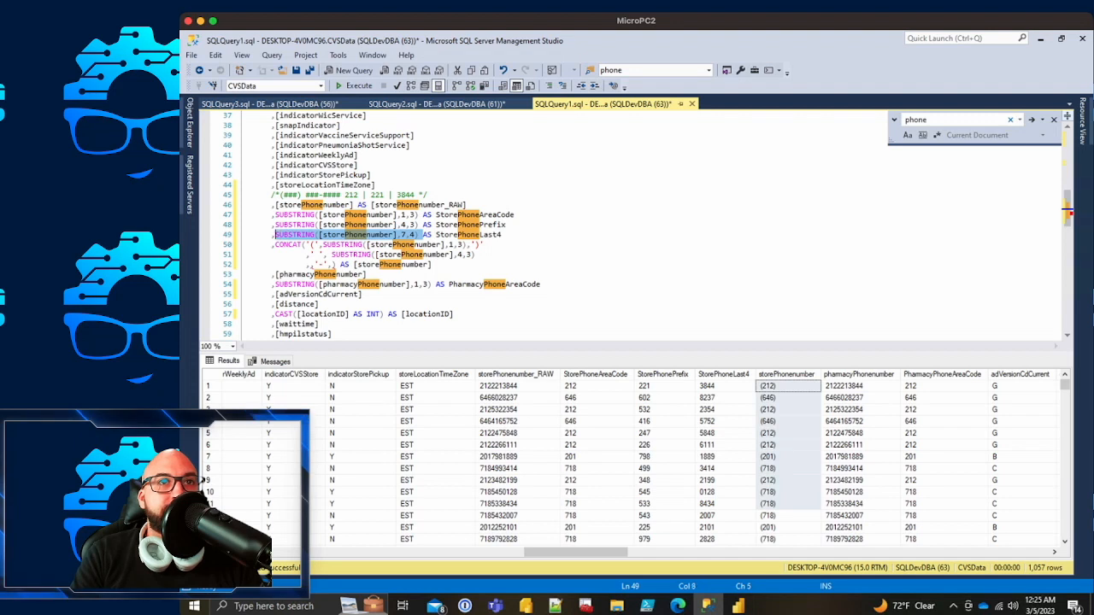
click(331, 265)
key(ctrl+v)
click(476, 255)
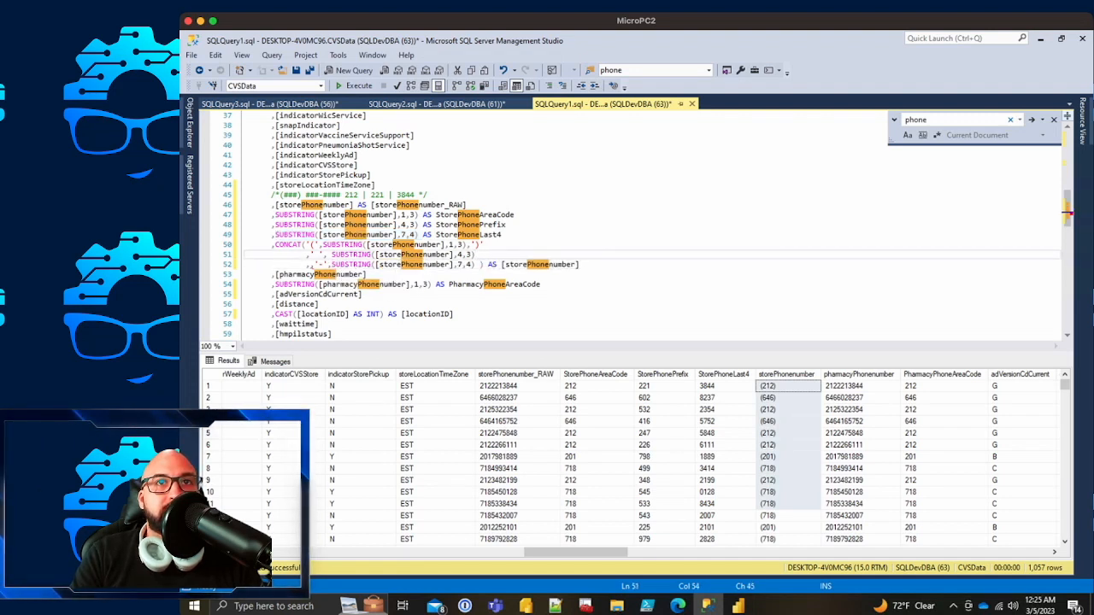
Step: Run the query and remove the extra comma before '-' in the last line of the storePhonenumber CONCAT
click(483, 244)
key(F5)
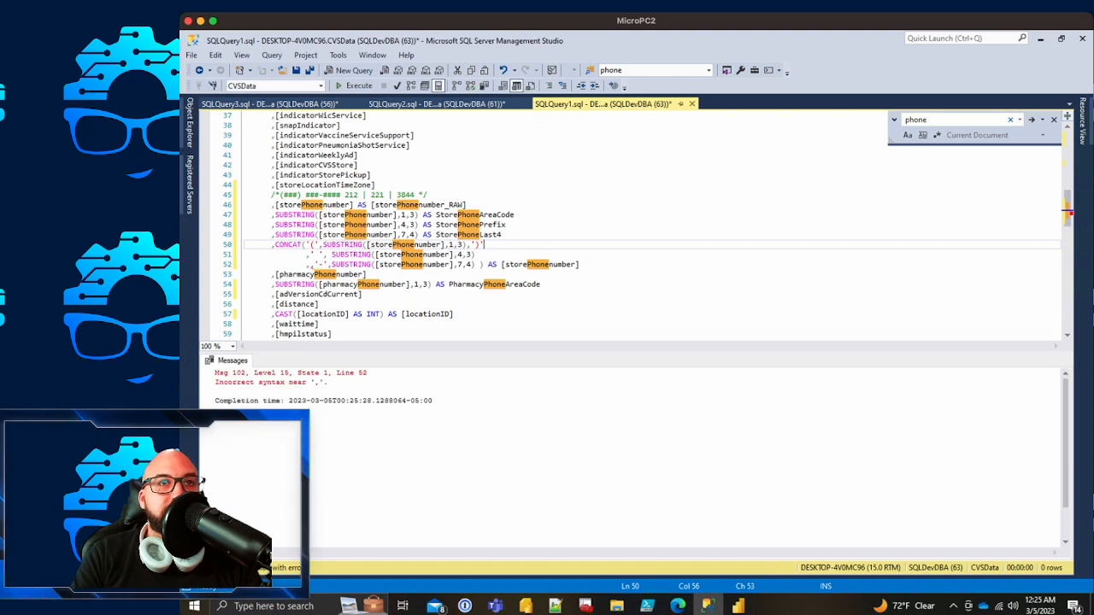
double_click(290, 373)
click(313, 244)
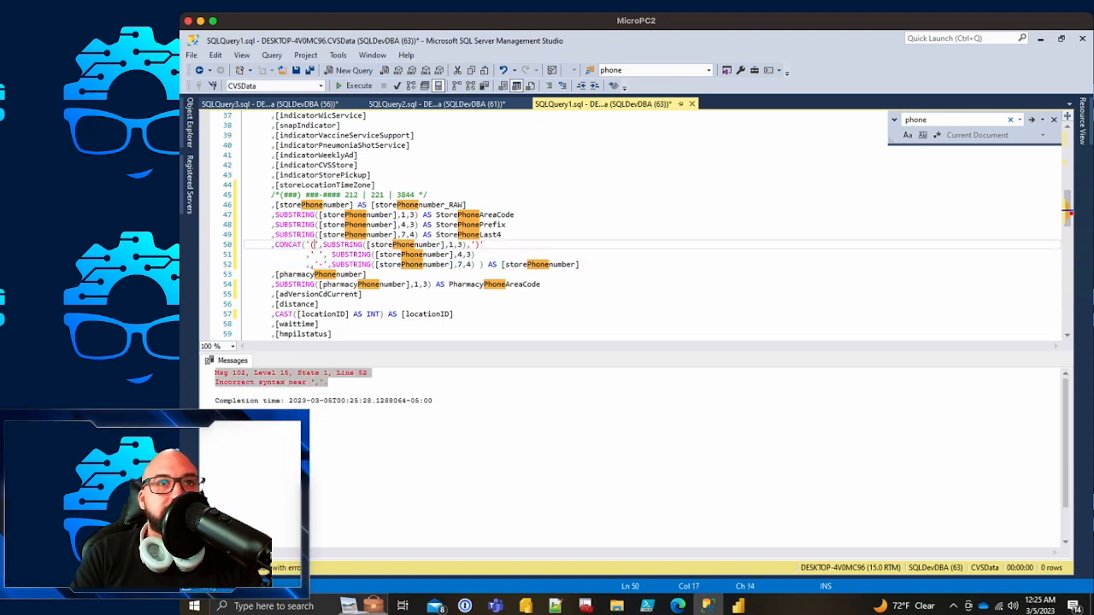
click(315, 265)
key(BackSpace)
click(455, 214)
Step: Rerun the query and check the format of the storePhonenumber column against its CONCAT expression
key(F5)
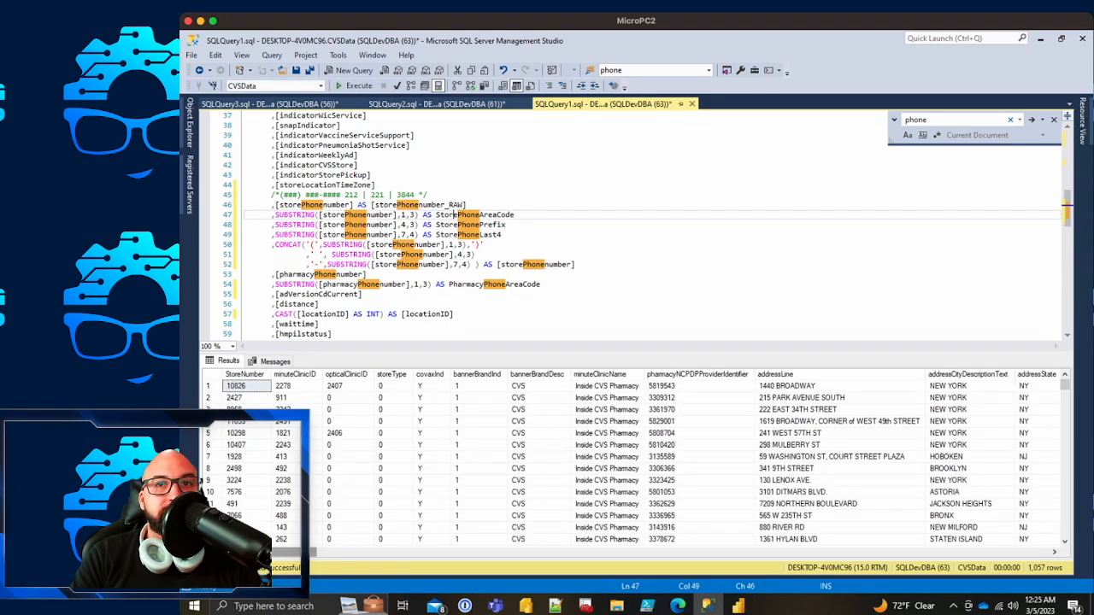
scroll(632, 462, right, 15)
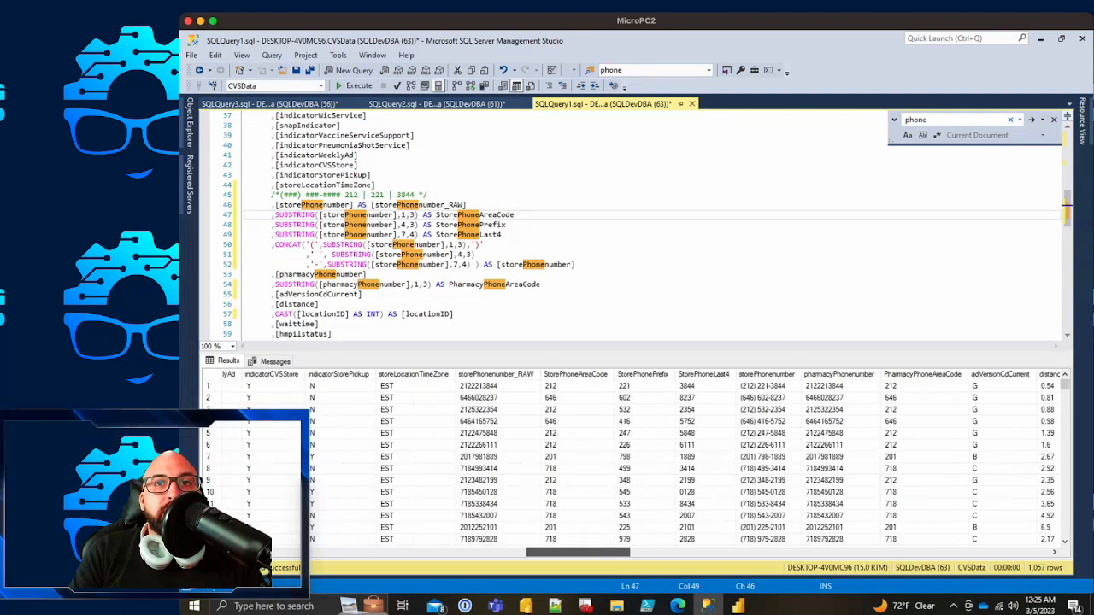
scroll(633, 461, right, 4)
click(633, 387)
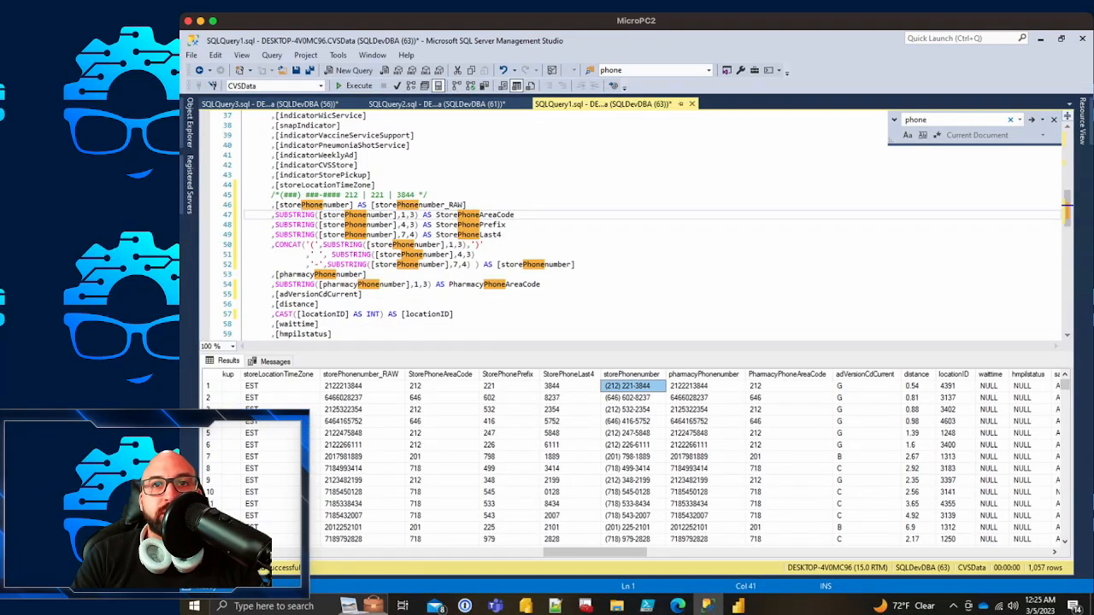
click(633, 398)
drag(633, 386, 633, 517)
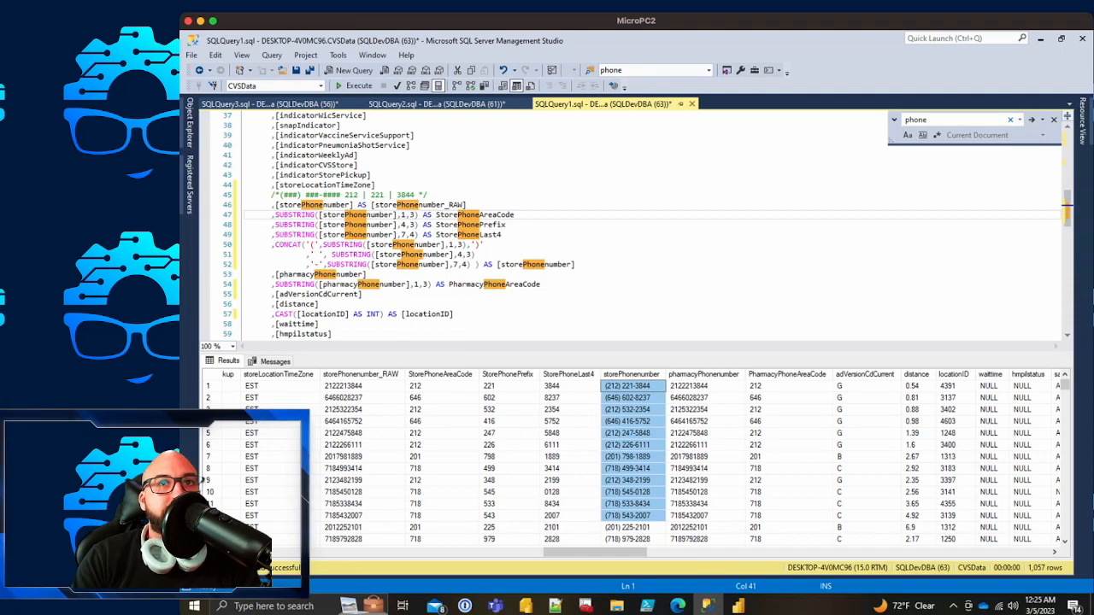
drag(575, 264, 506, 234)
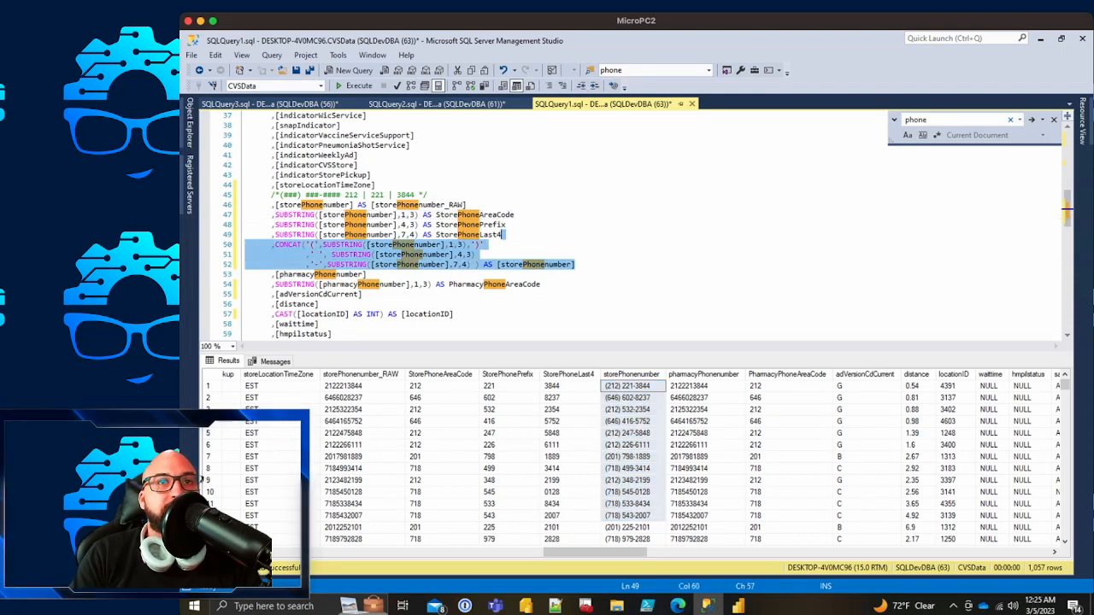
Step: Comment out the StorePhonePrefix and StorePhoneLast4 SUBSTRING lines individually with /* and */
click(506, 223)
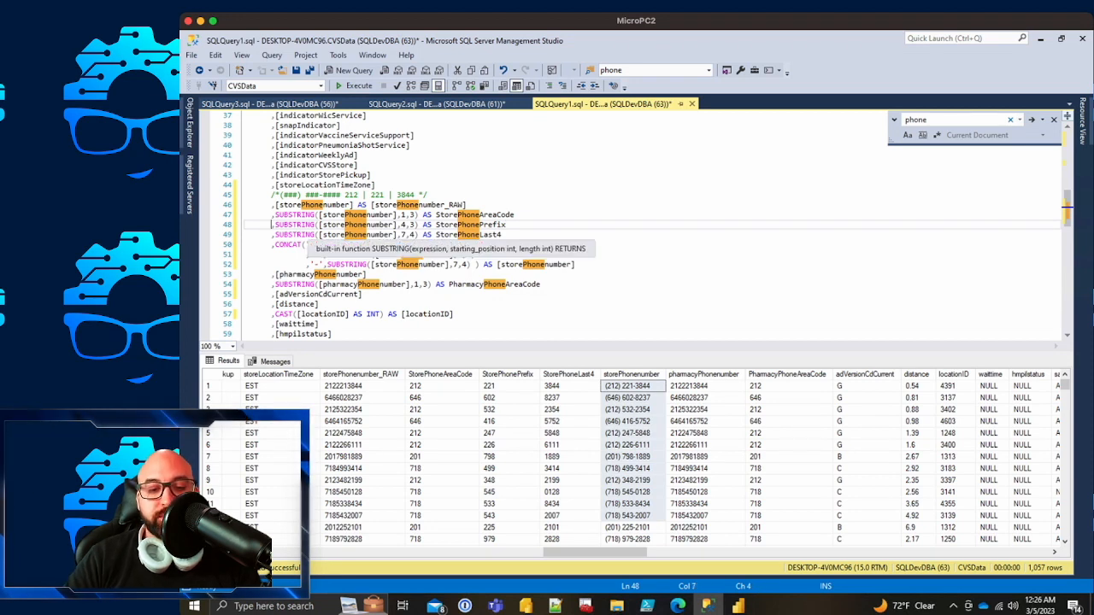
key(Home)
text(/*)
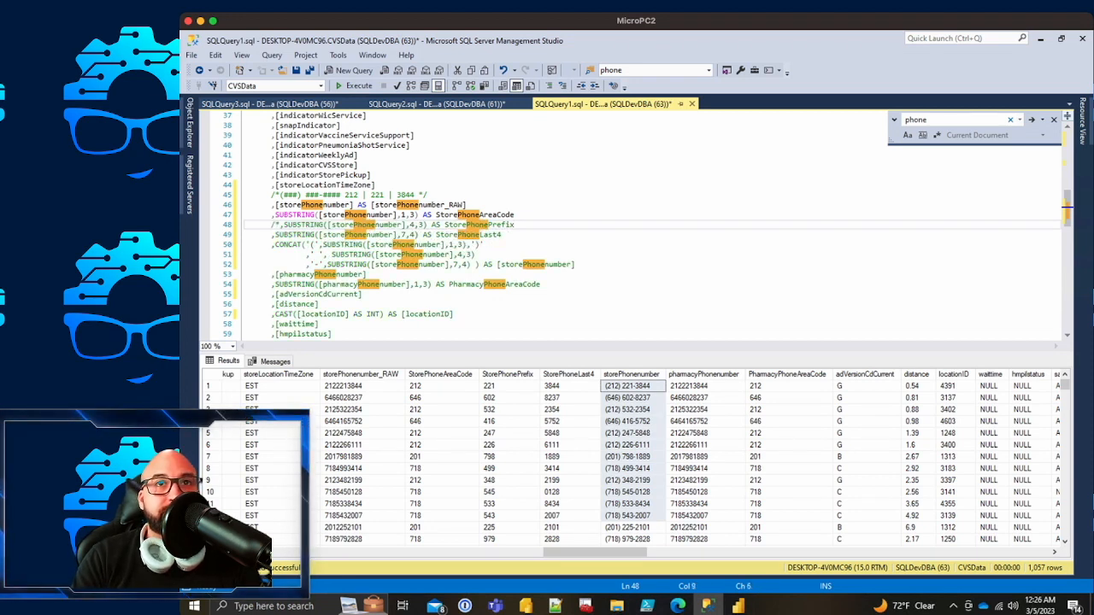
key(End)
text(*/)
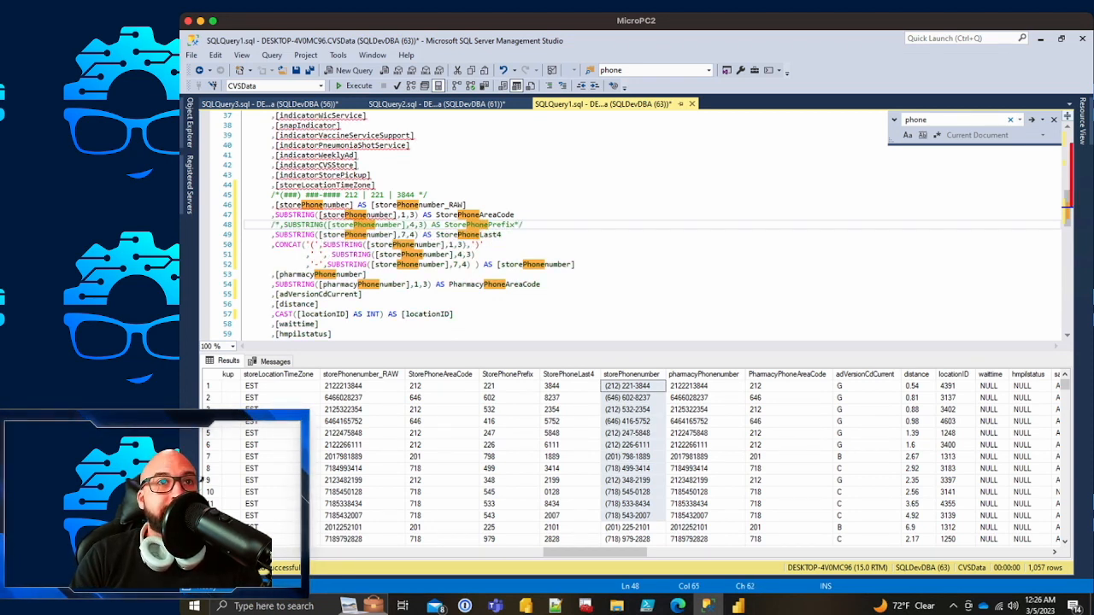
key(Down)
key(Home)
text(/*)
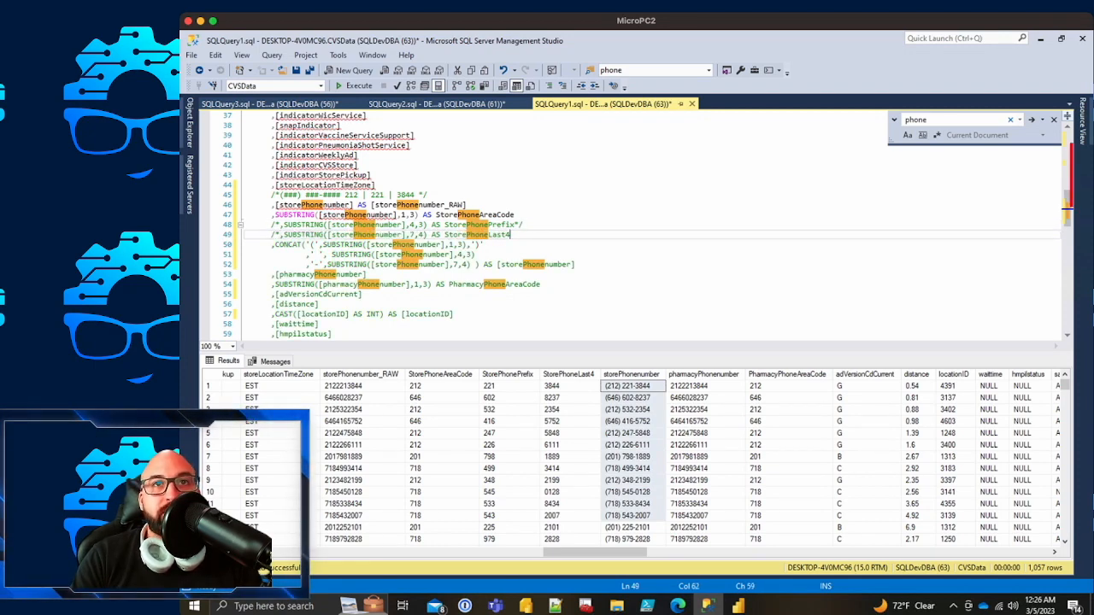
text(*/)
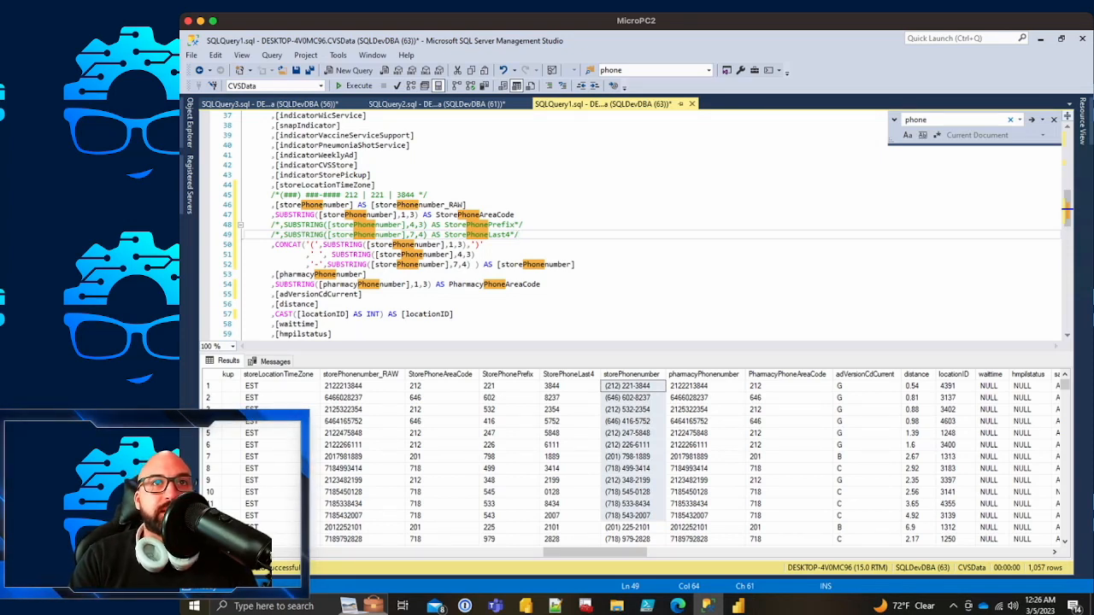
Step: Copy the three-line storePhonenumber CONCAT expression directly below the PharmacyPhoneAreaCode line
drag(575, 264, 520, 234)
key(ctrl+c)
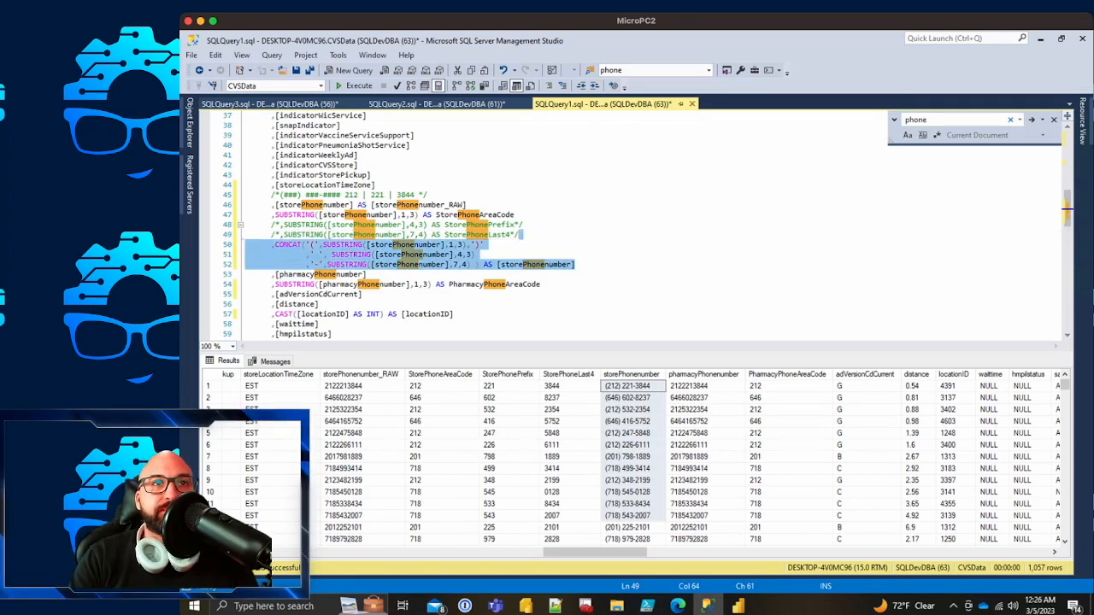
click(542, 285)
key(ctrl+v)
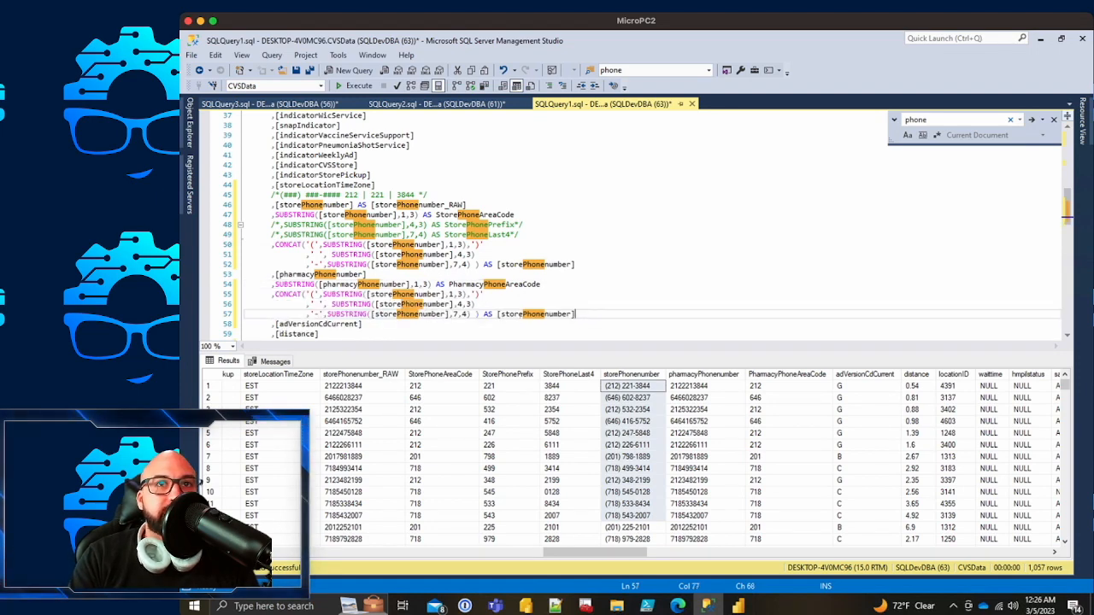
Step: Replace [storePhonenumber] with [pharmacyPhonenumber] in all three SUBSTRING calls of the second CONCAT expression
click(440, 304)
double_click(367, 285)
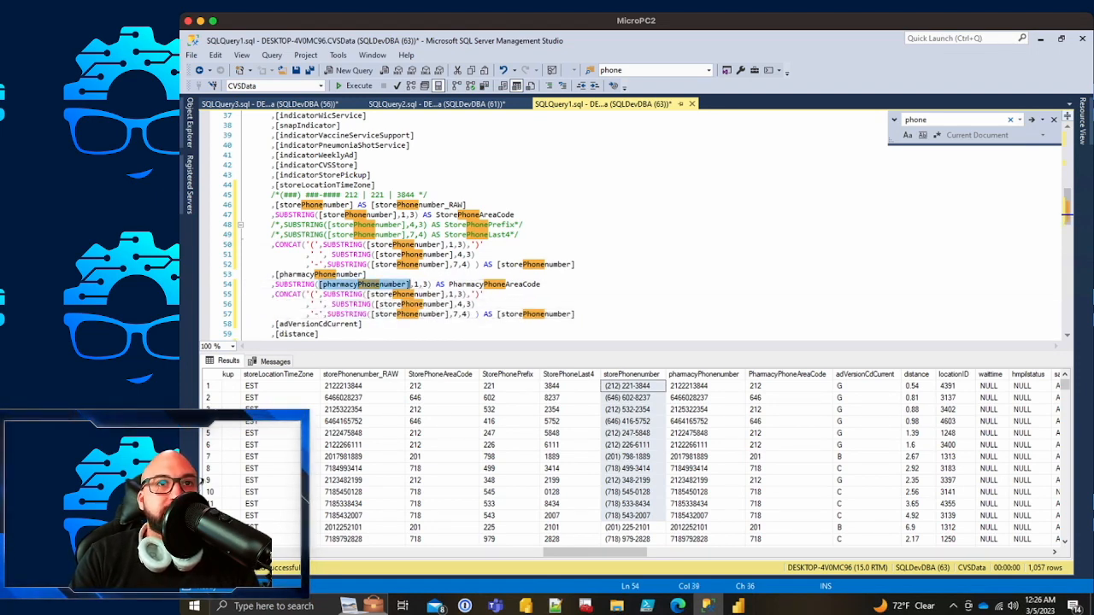
key(ctrl+c)
double_click(402, 294)
key(ctrl+v)
double_click(411, 304)
key(ctrl+v)
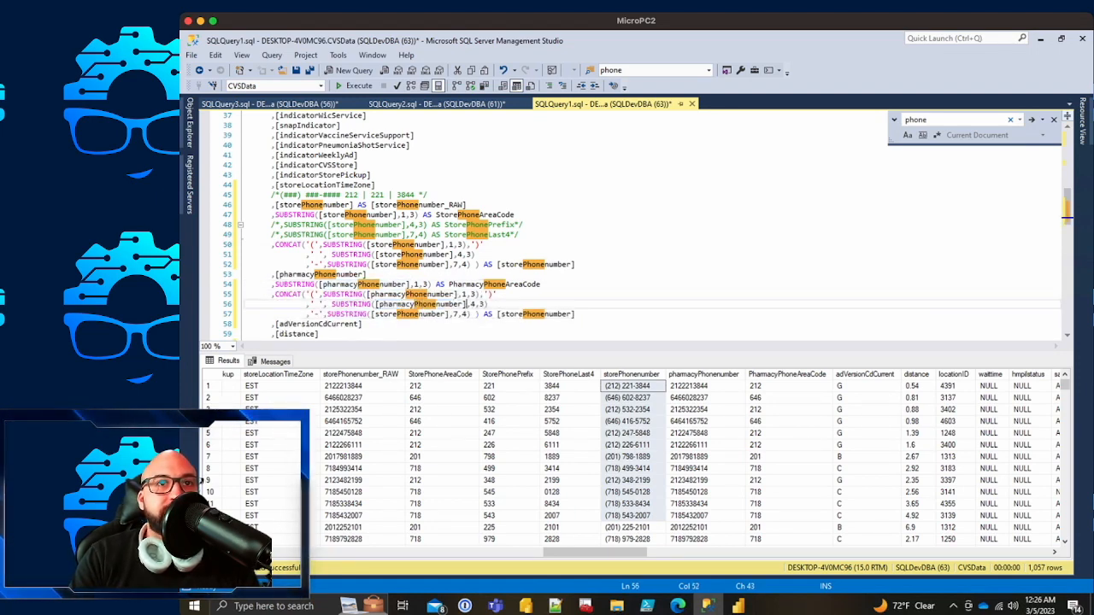
double_click(406, 314)
key(ctrl+v)
Step: Change the second CONCAT expression's alias to [pharmacyPhonenumber]
drag(536, 313, 519, 313)
text(pha)
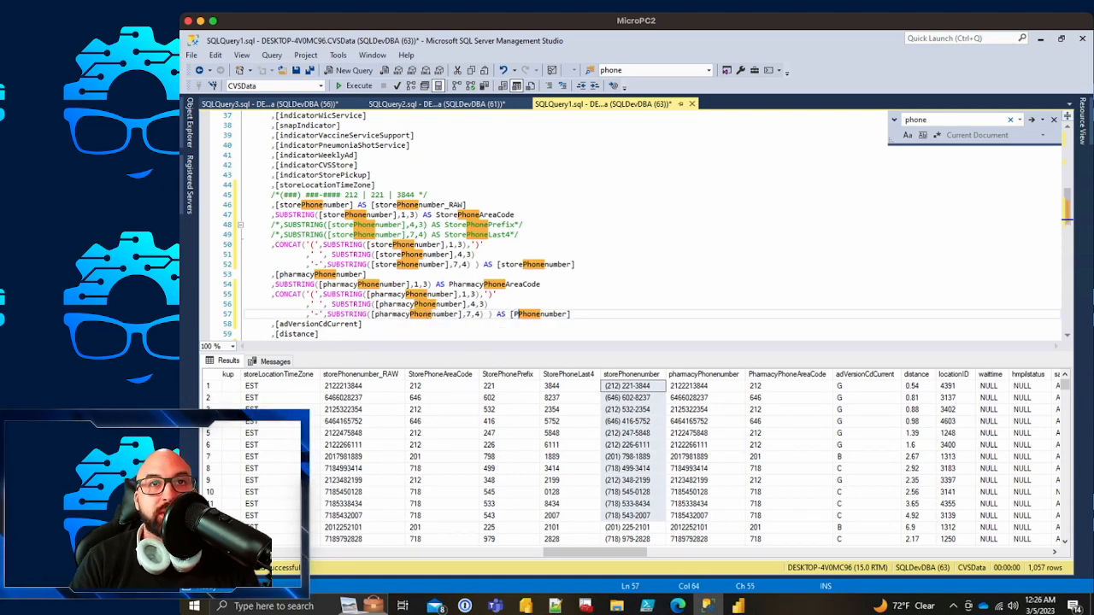
text(rmacy)
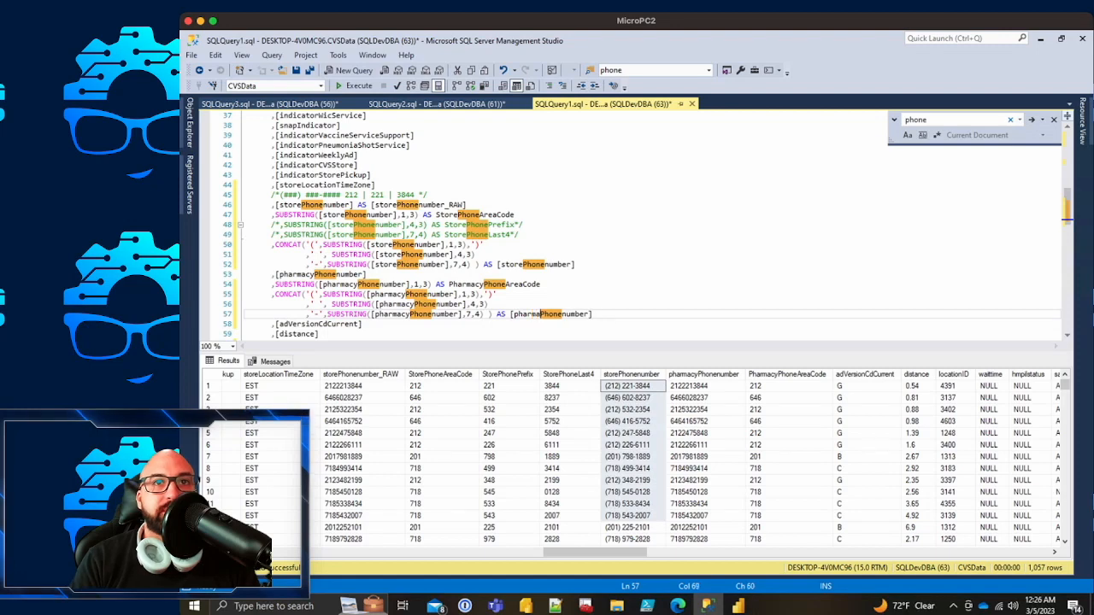
Step: Run the query and compare the raw and formatted store and pharmacy phone number columns in the results
click(541, 284)
scroll(632, 227, up, 2)
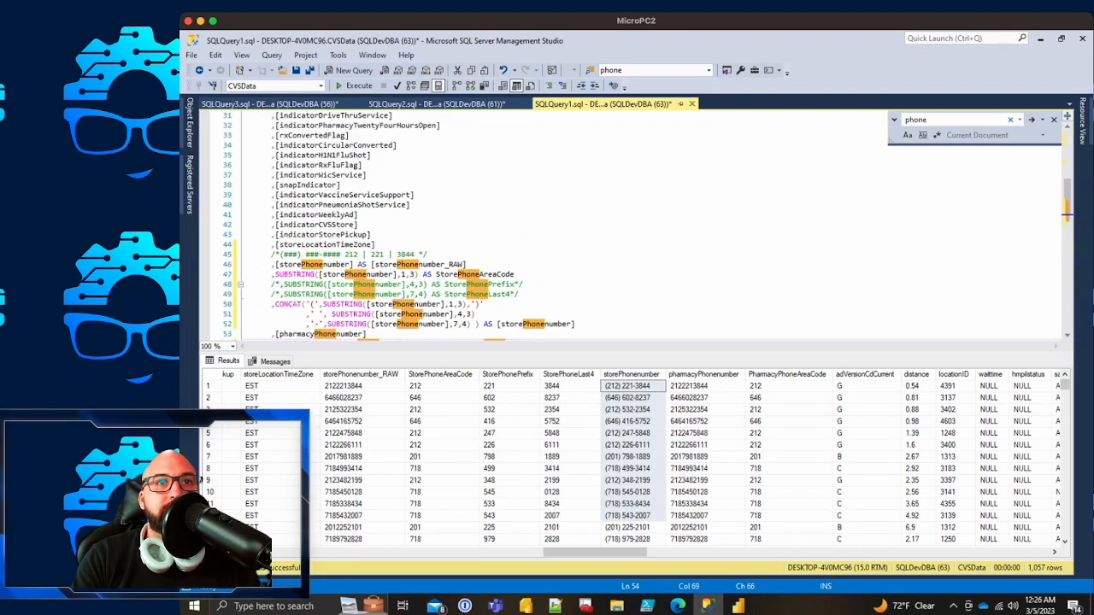
key(F5)
drag(265, 552, 589, 552)
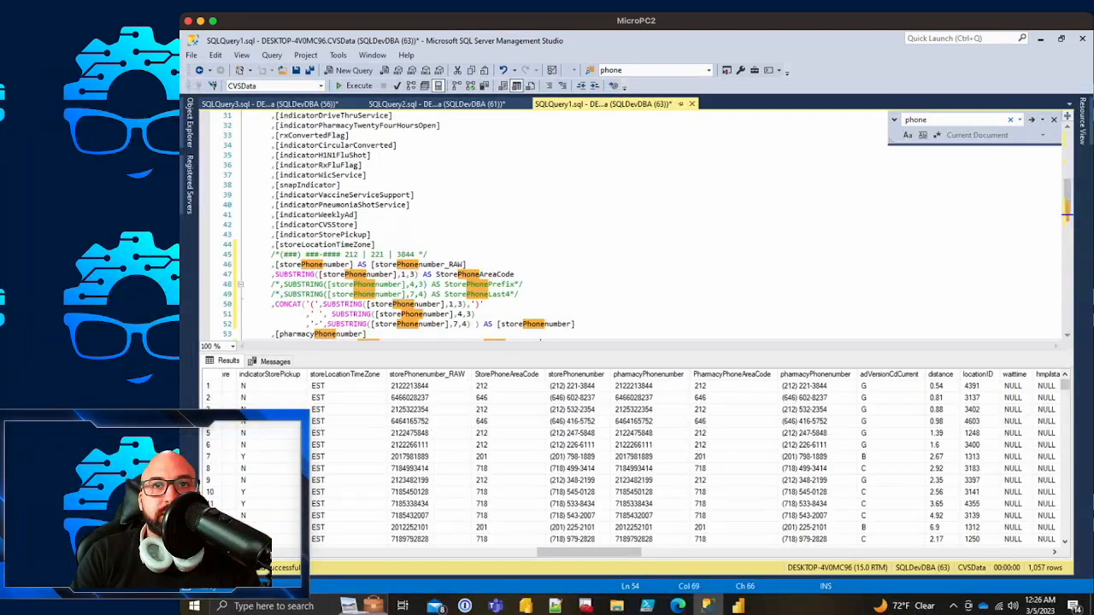
drag(577, 385, 577, 515)
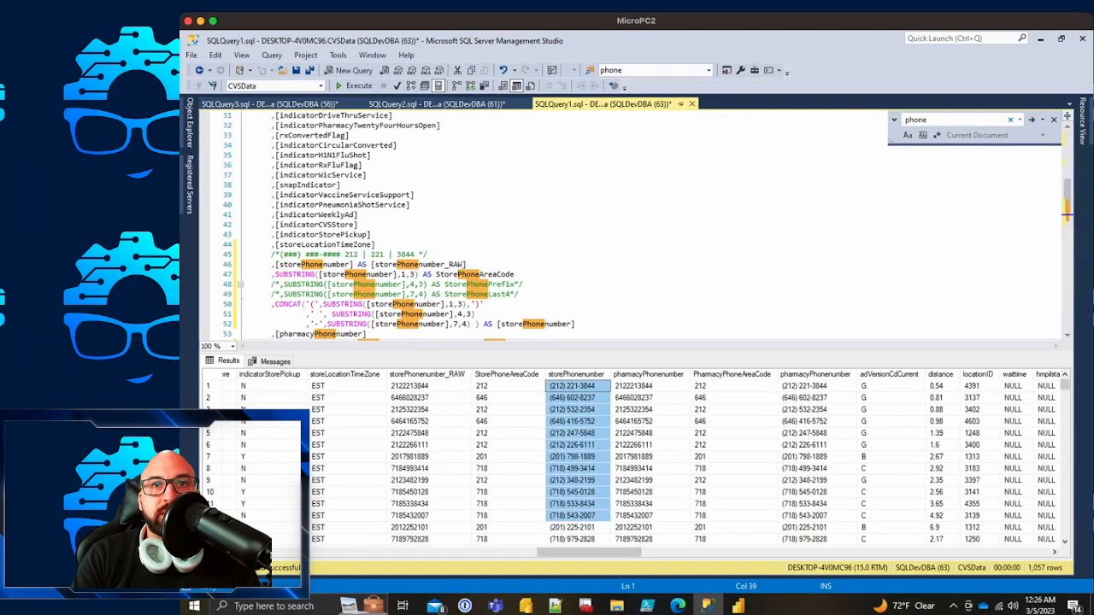
drag(649, 385, 649, 503)
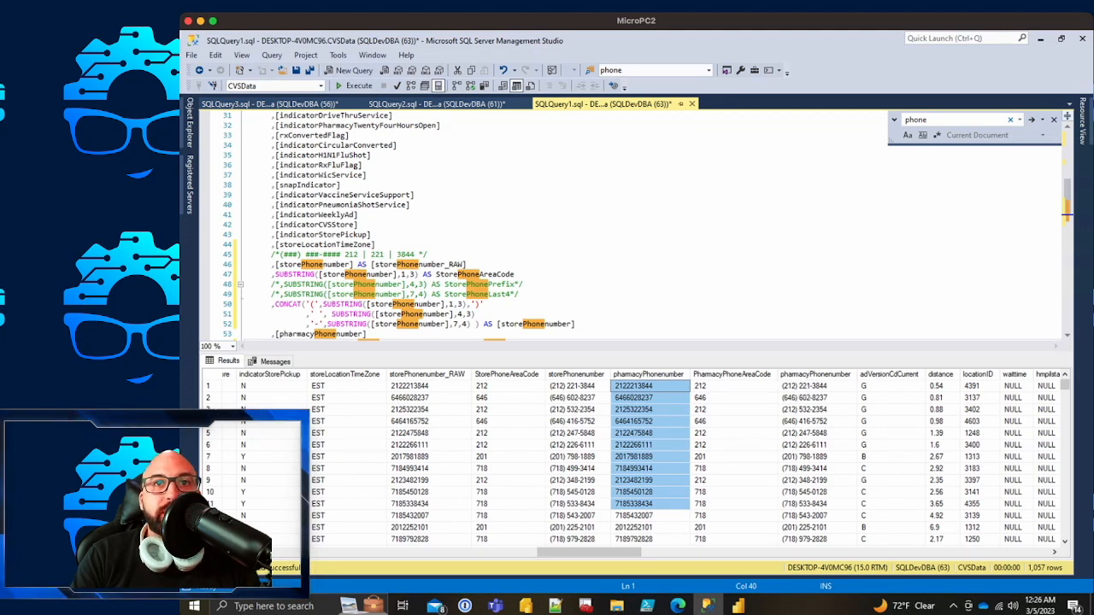
click(649, 421)
drag(816, 386, 816, 492)
drag(734, 398, 816, 480)
click(816, 457)
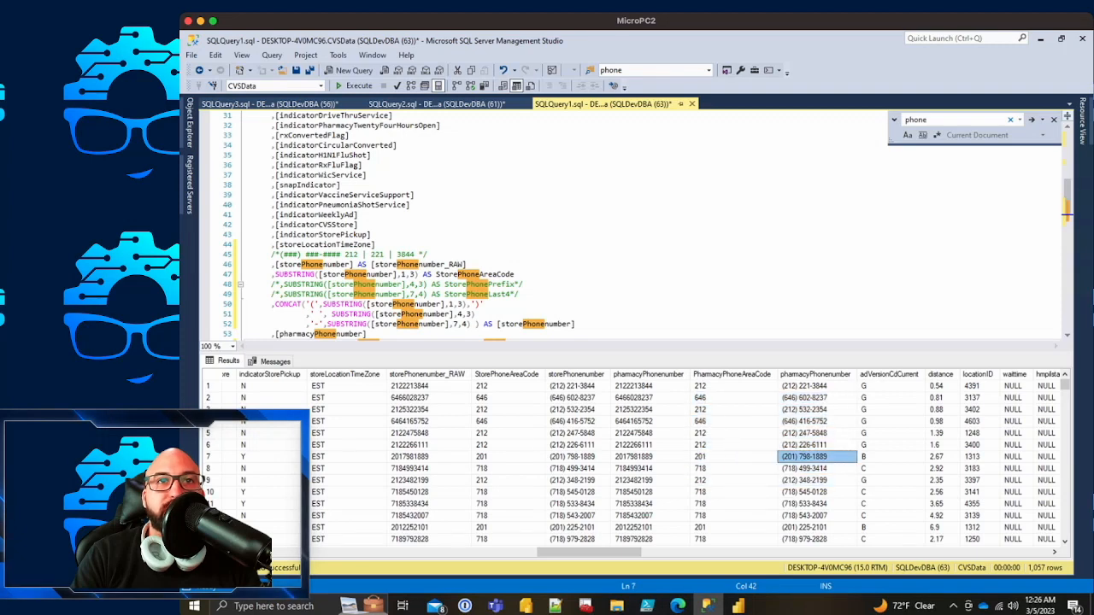
Step: Alias the unformatted [pharmacyPhonenumber] column as [pharmacyPhonenumber_RAW]
click(487, 304)
scroll(487, 304, down, 2)
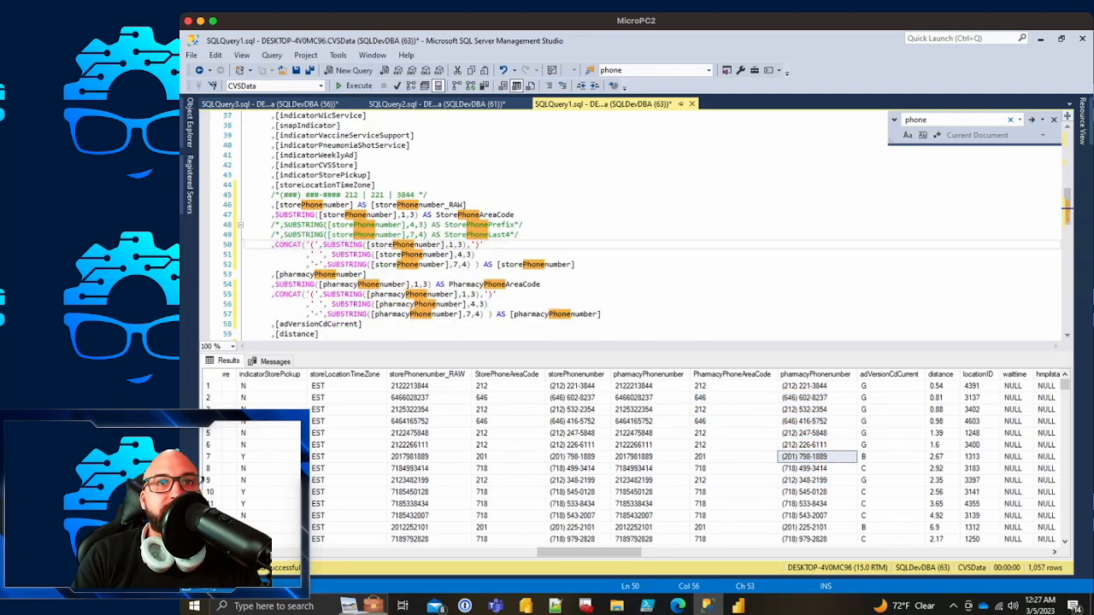
scroll(487, 304, down, 1)
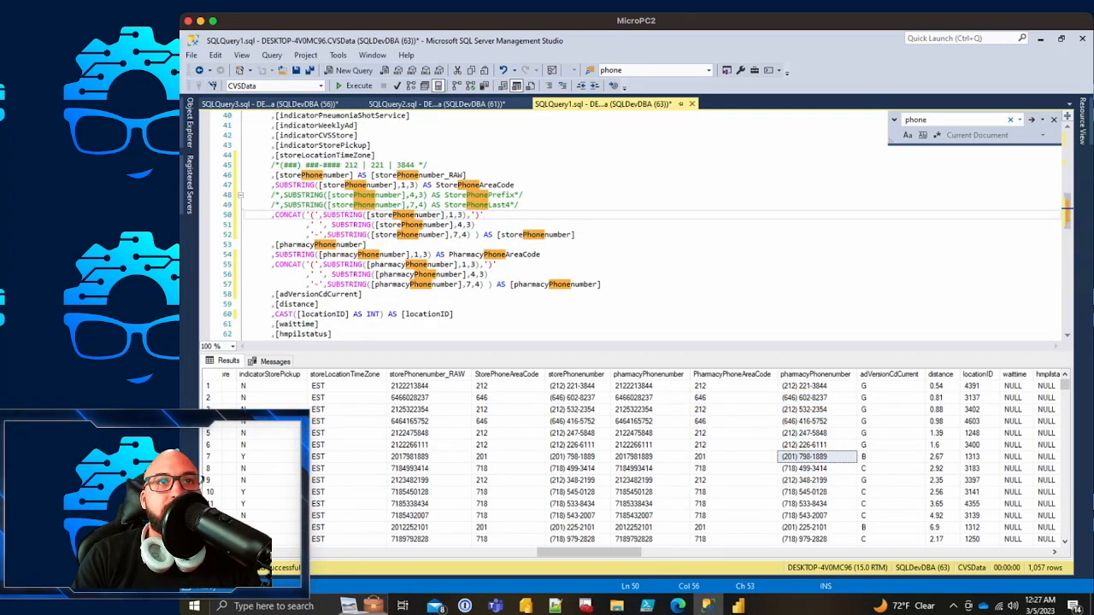
double_click(321, 245)
click(371, 245)
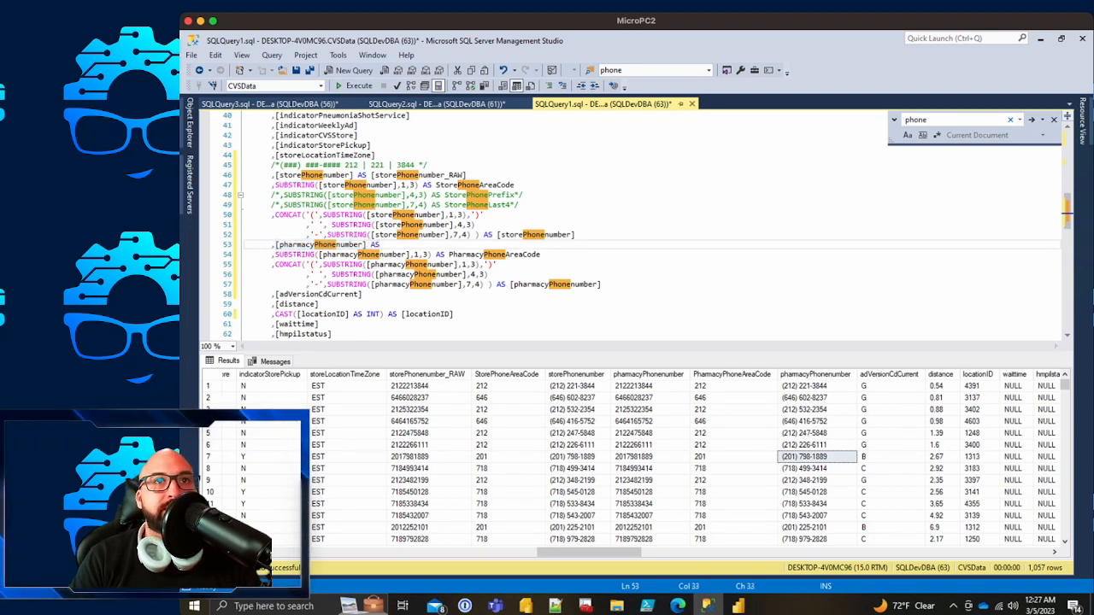
text(AS)
key(ctrl+v)
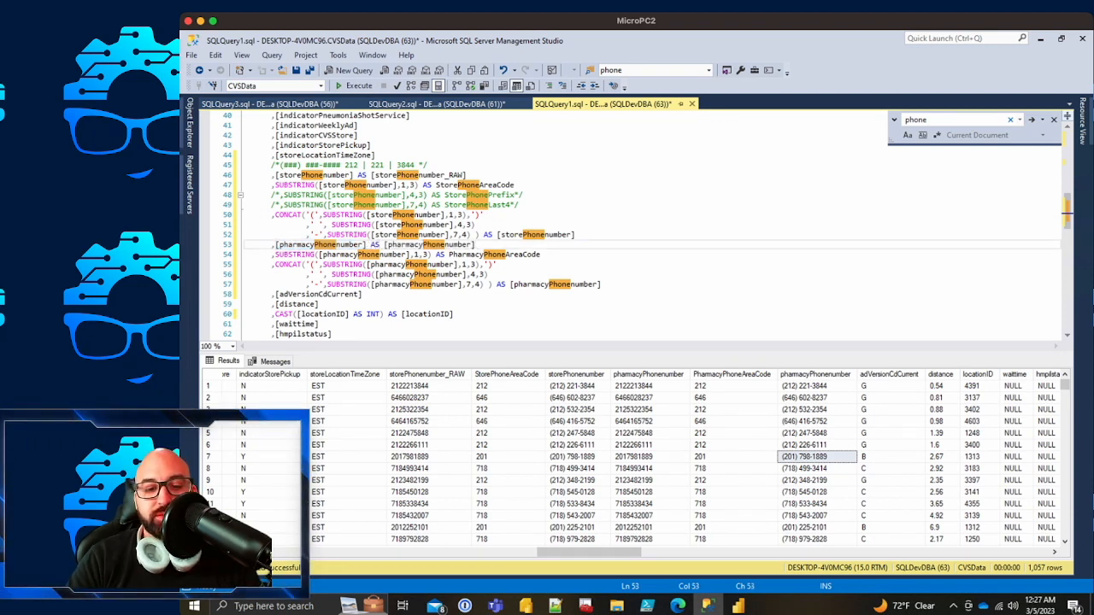
text(_RRAW)
key(Left)
key(Left)
key(BackSpace)
click(476, 225)
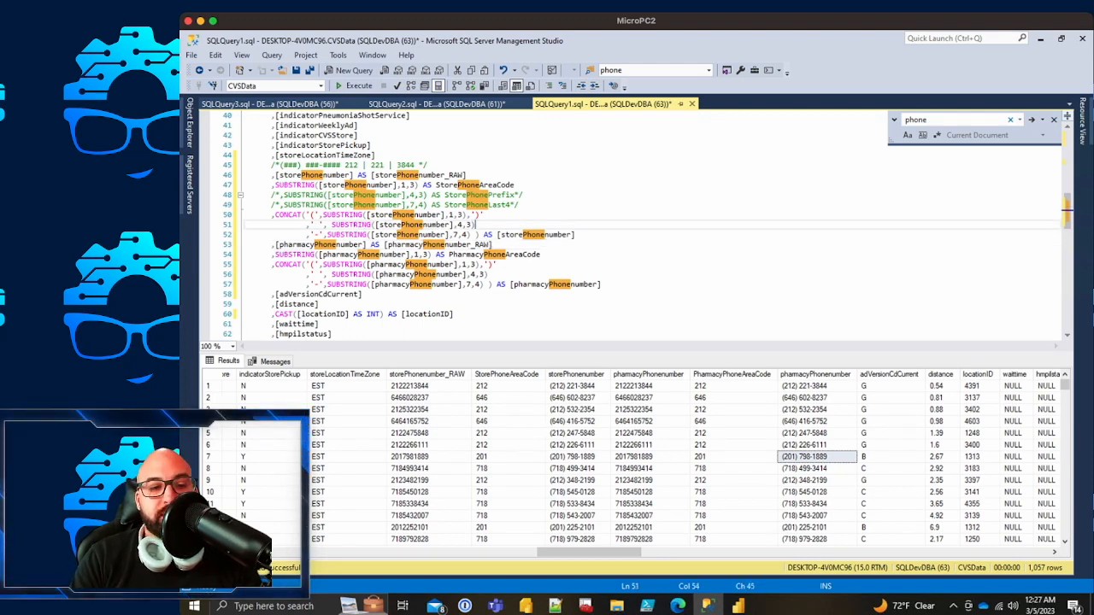
Step: Uncomment the CREATE OR ALTER VIEW header for dbo.[vw_CVSMinuteClinics] and execute the script to update the view
scroll(476, 224, down, 8)
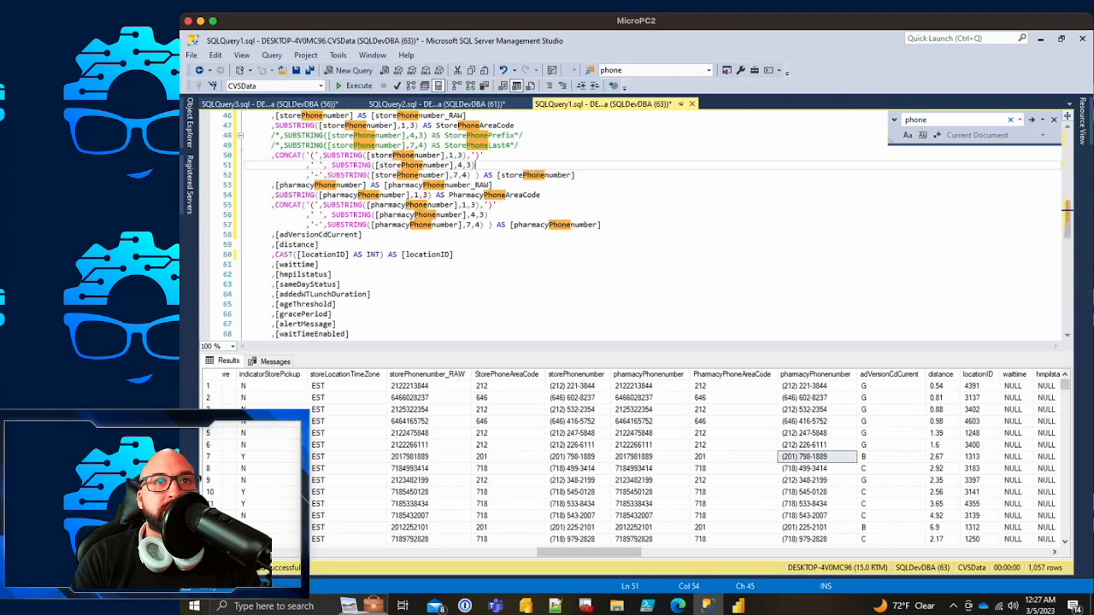
scroll(476, 225, down, 7)
scroll(476, 225, up, 20)
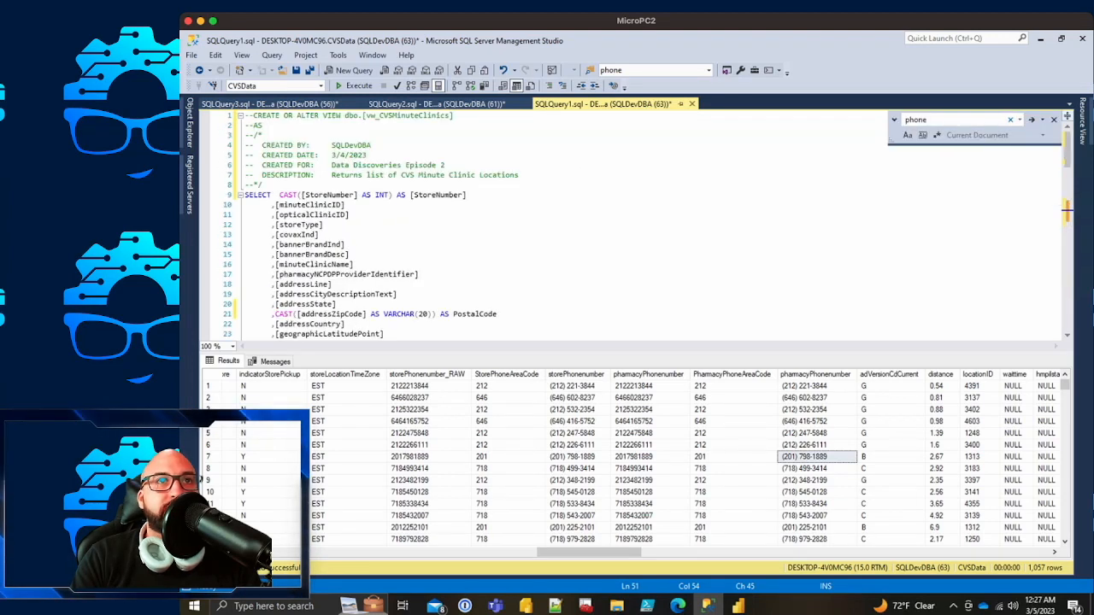
drag(263, 184, 328, 116)
key(ctrl+k)
key(ctrl+u)
key(Up)
key(F5)
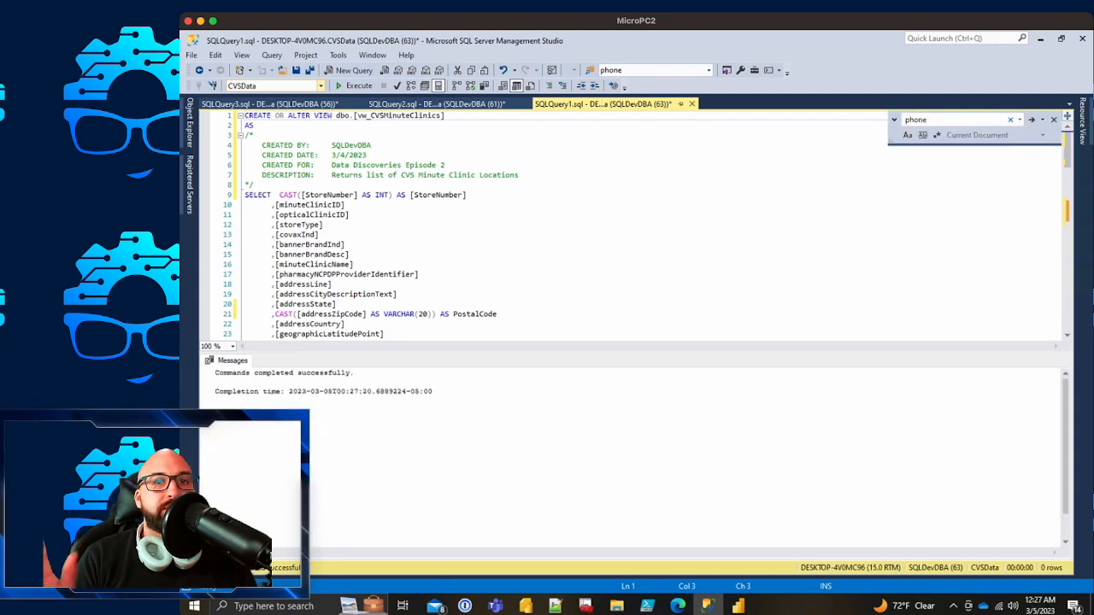
Step: Switch to the CVS Data Analysis report in Power BI Desktop and refresh the data of vw_CVSMinuteClinics
click(736, 605)
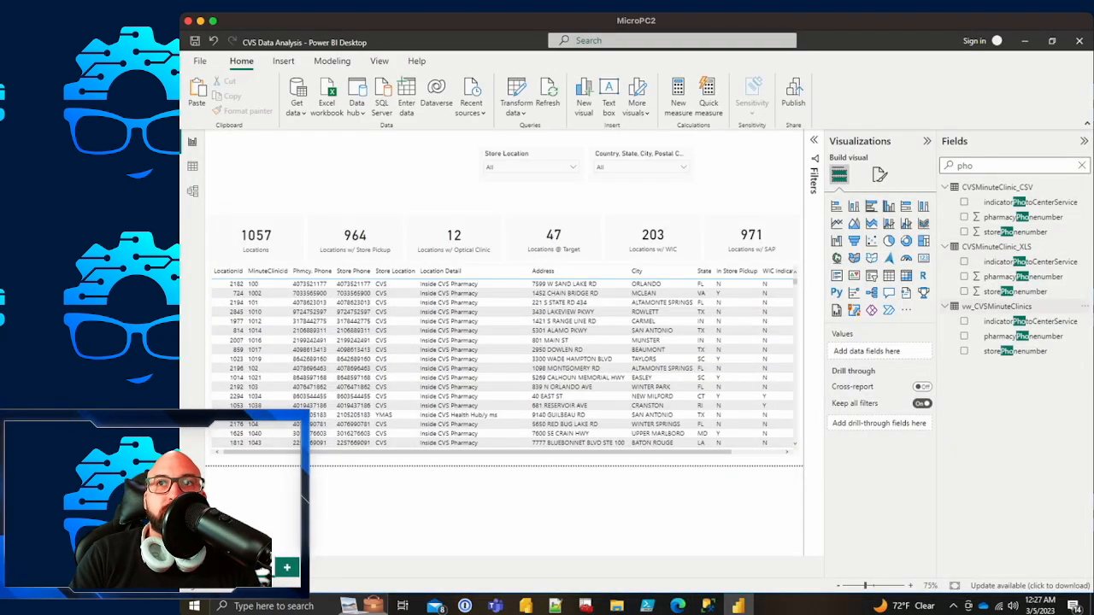
right_click(996, 306)
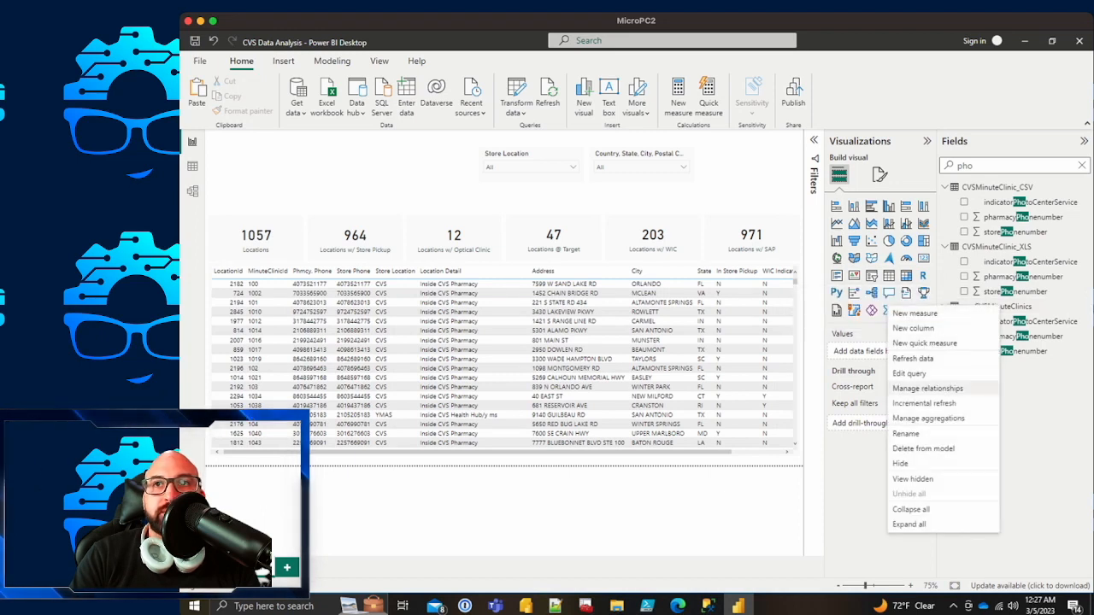
click(913, 359)
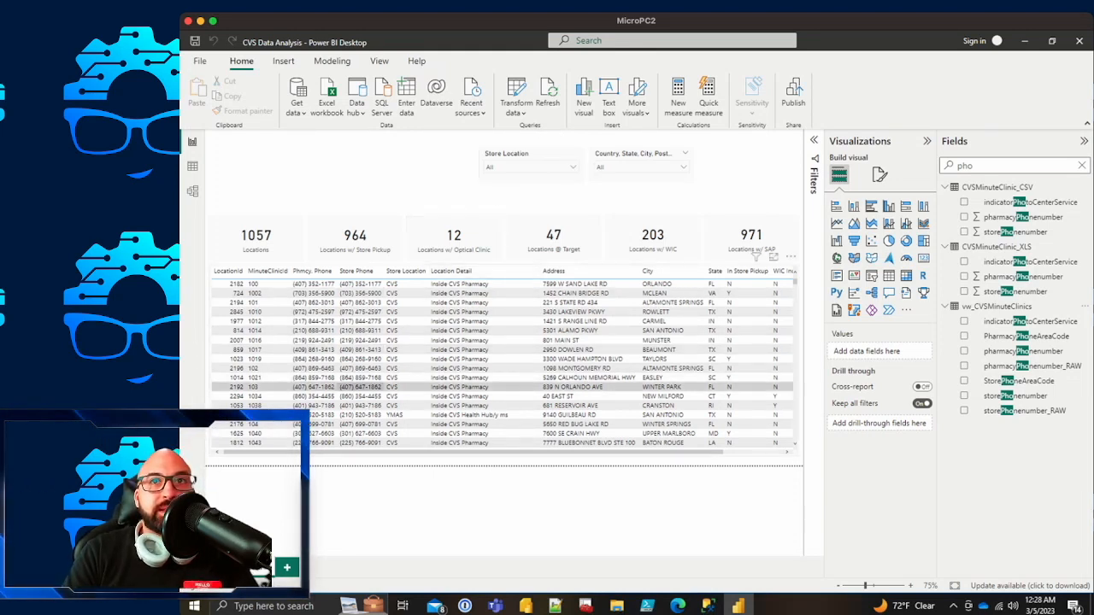
Step: Look across the table's columns and sort the rows by LocationId in ascending order
scroll(503, 361, right, 3)
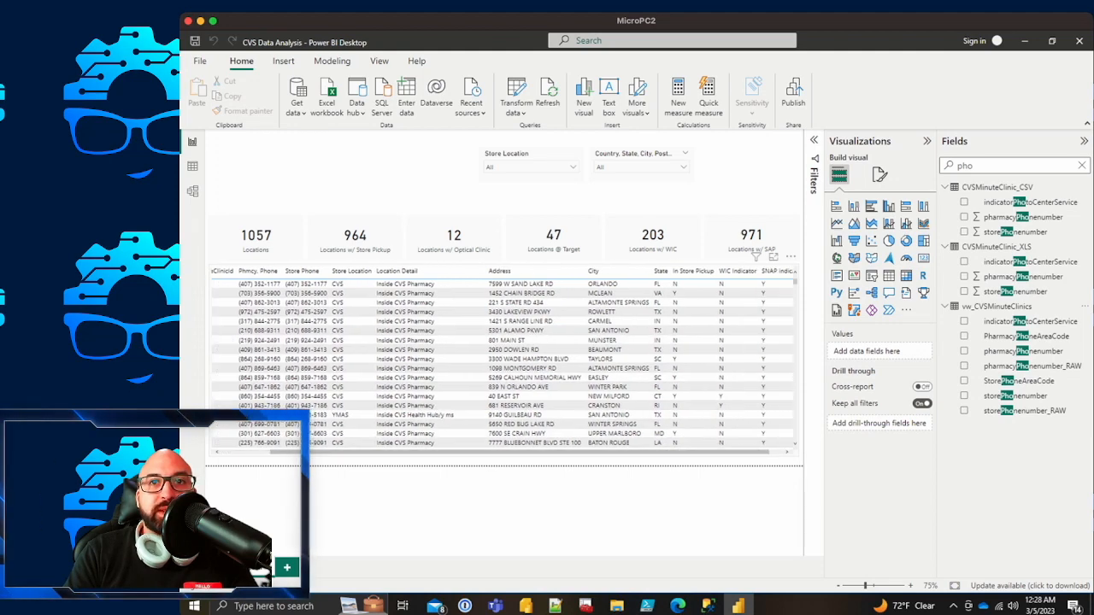
drag(546, 452, 478, 452)
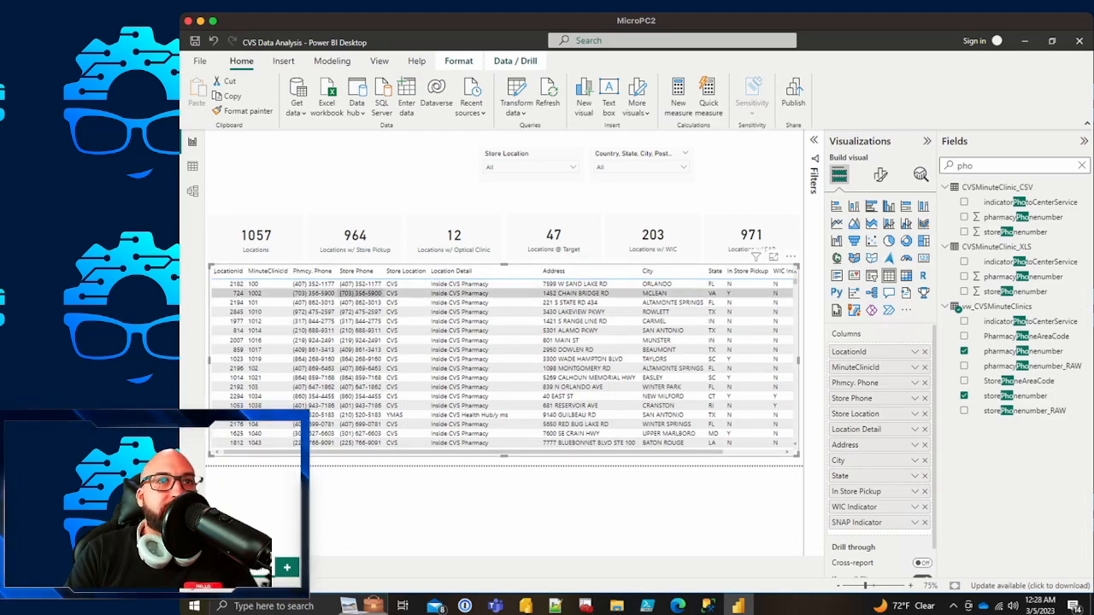
click(228, 271)
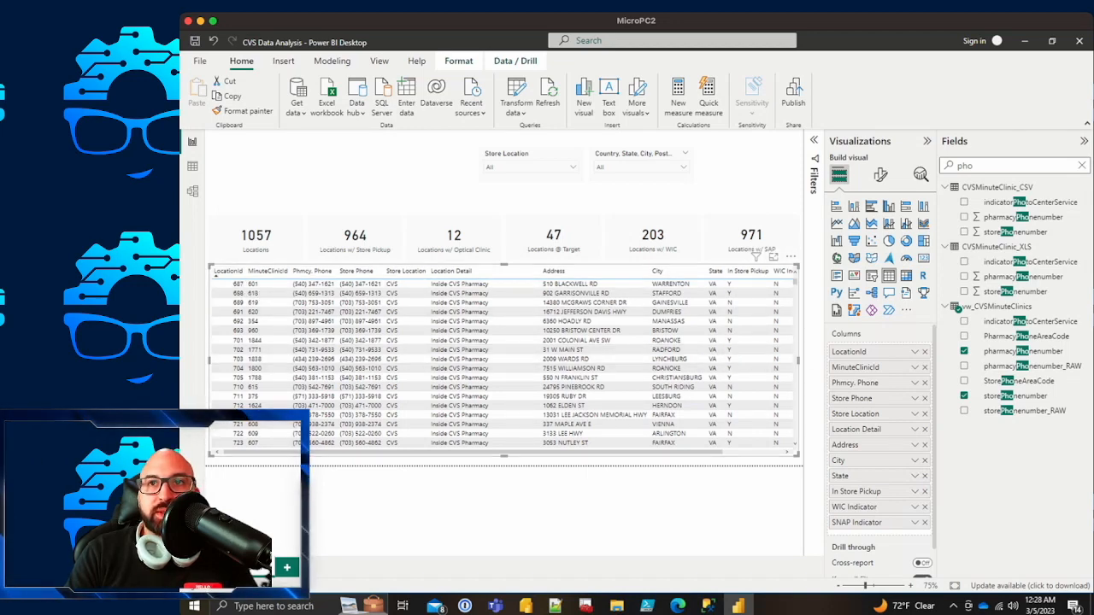
Step: Rename the table's LocationId column to Location Id and try to rename MinuteClinicId to Minute Clinic Id
double_click(850, 351)
click(865, 351)
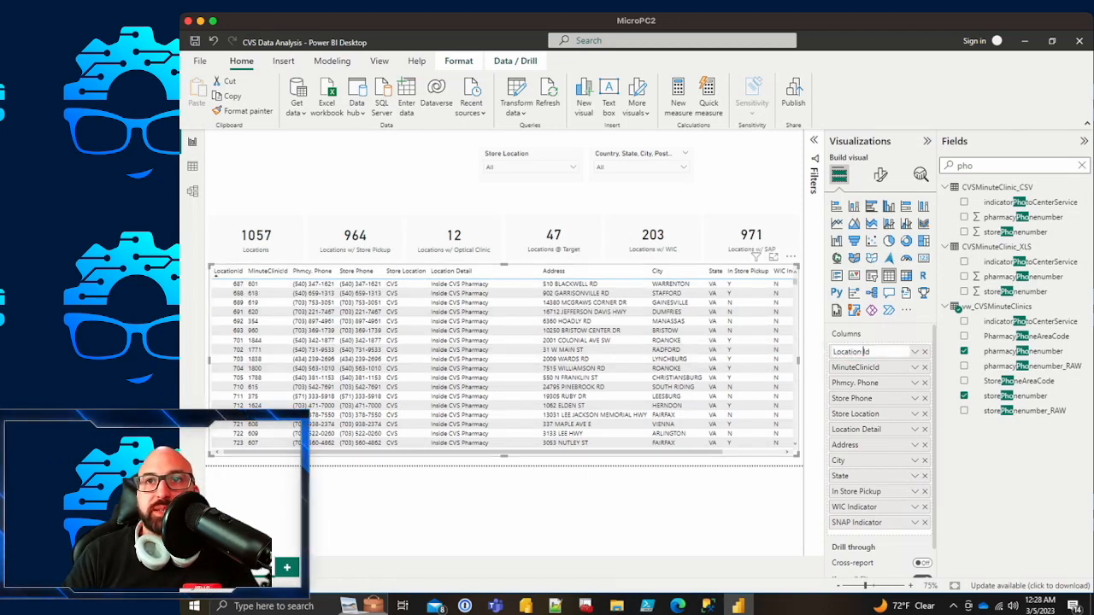
double_click(855, 366)
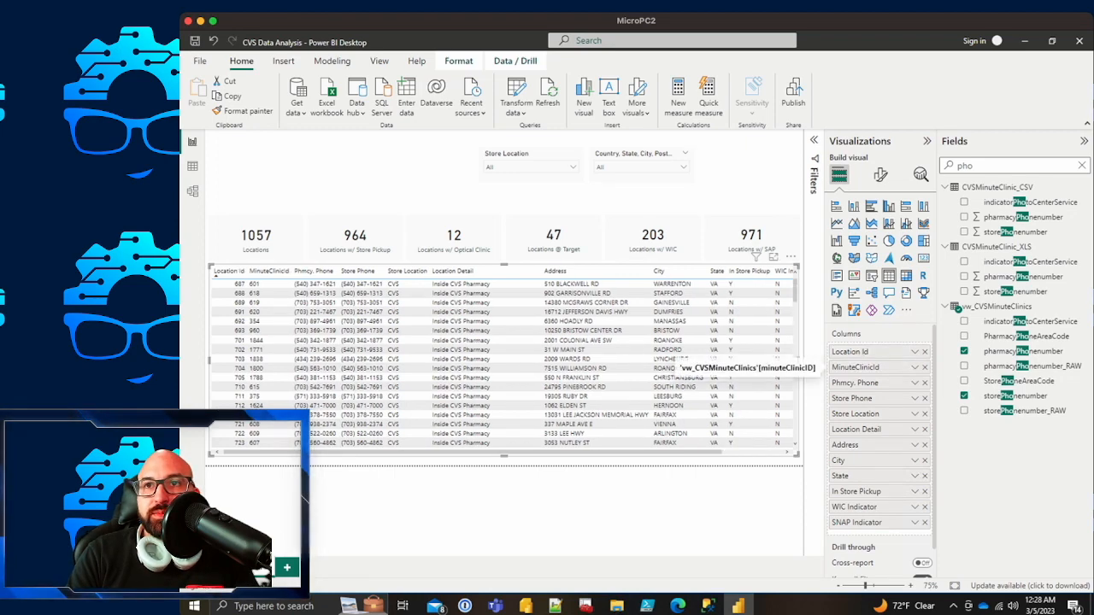
click(857, 367)
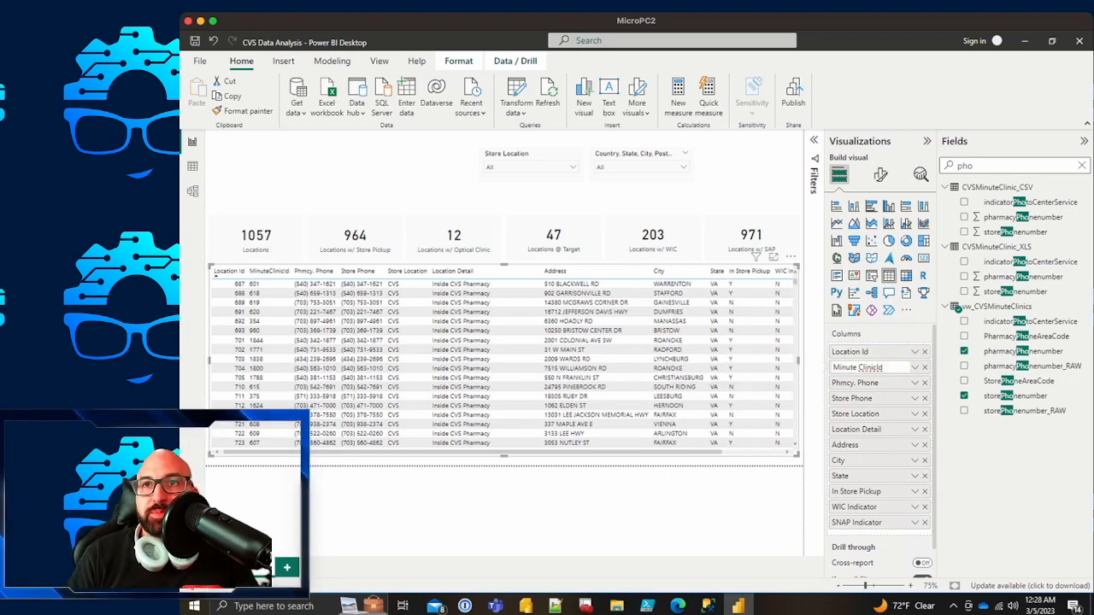
click(876, 367)
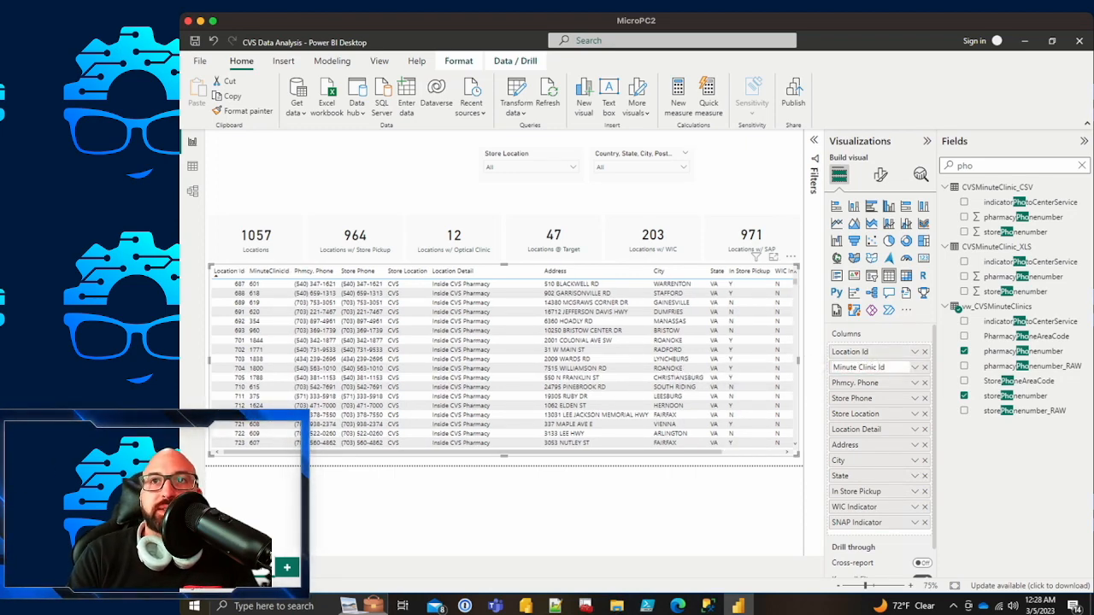
click(745, 190)
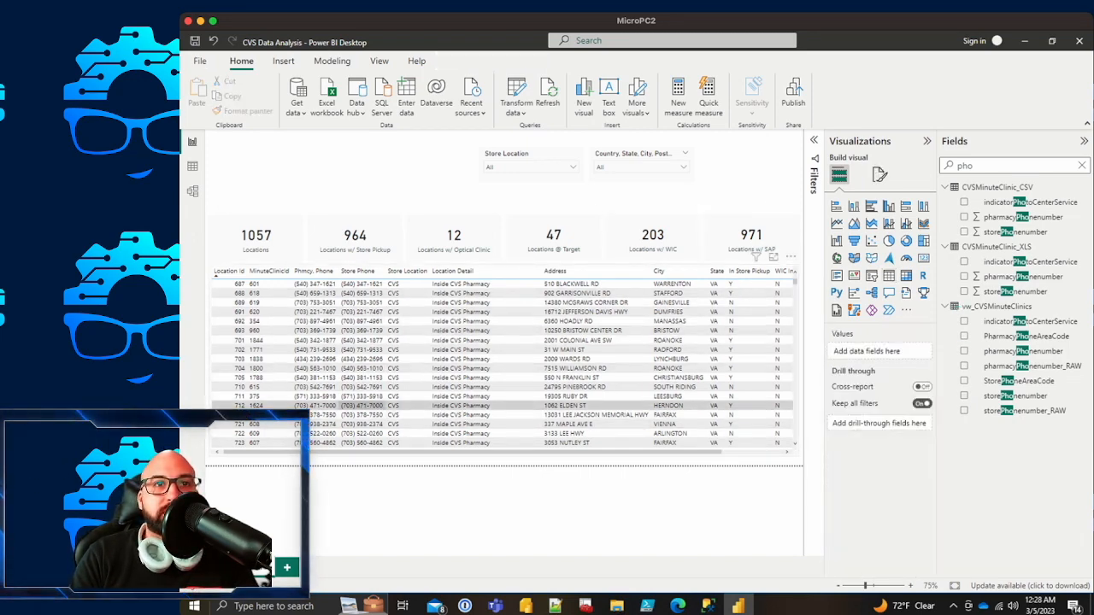
Step: Deselect the table visual and save the report
mouse_move(364, 452)
mouse_down()
mouse_move(426, 452)
mouse_move(367, 452)
mouse_up()
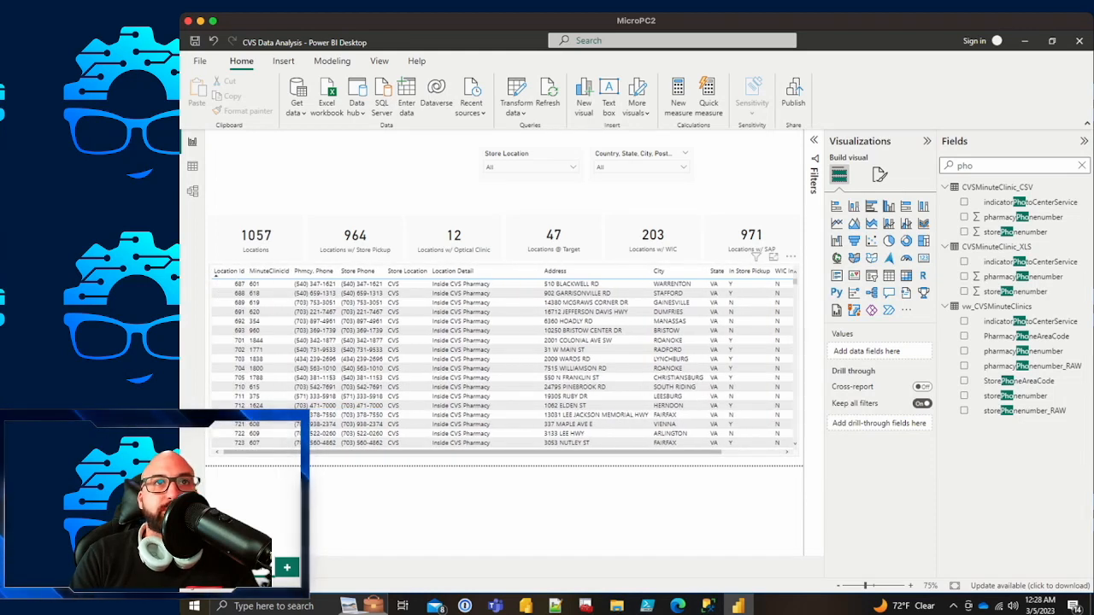
click(366, 452)
click(350, 182)
click(195, 41)
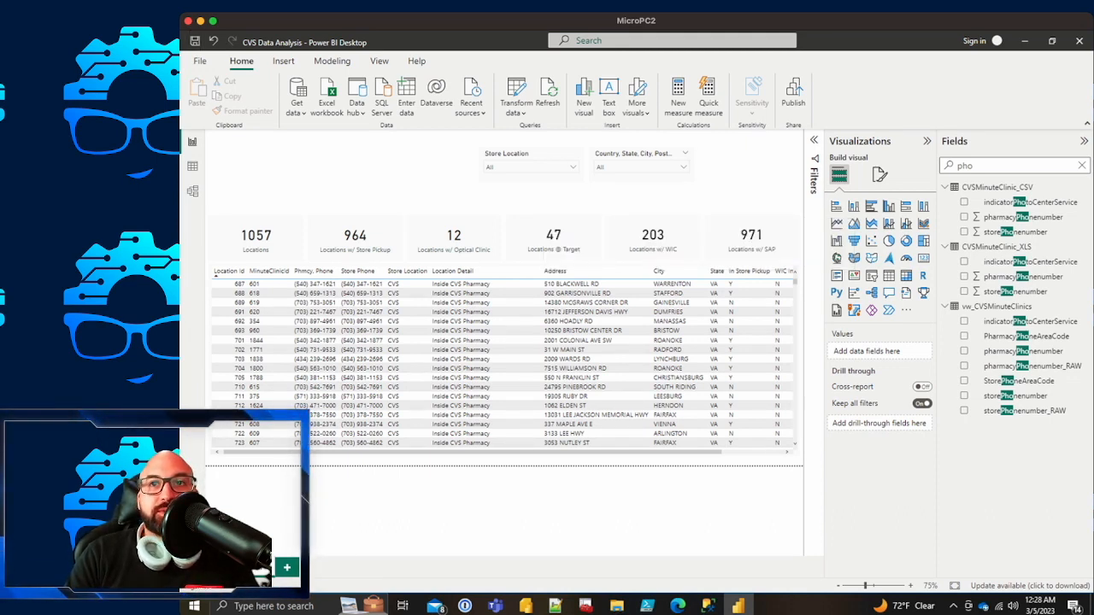
Step: Duplicate the Country, State, City, Postal Code slicer and place the copy beside the original on its outer side
click(530, 164)
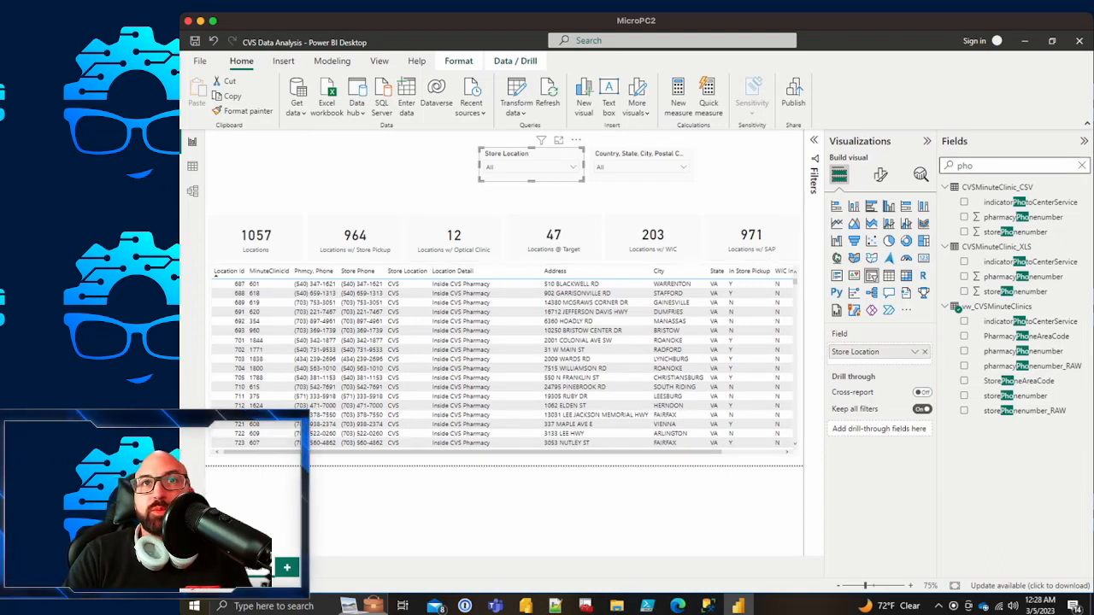
click(636, 155)
drag(636, 156, 746, 156)
Step: Space the three slicers evenly in one row above the cards, with the duplicate at the page's outer edge
drag(537, 155, 523, 155)
drag(639, 155, 626, 155)
drag(746, 154, 738, 155)
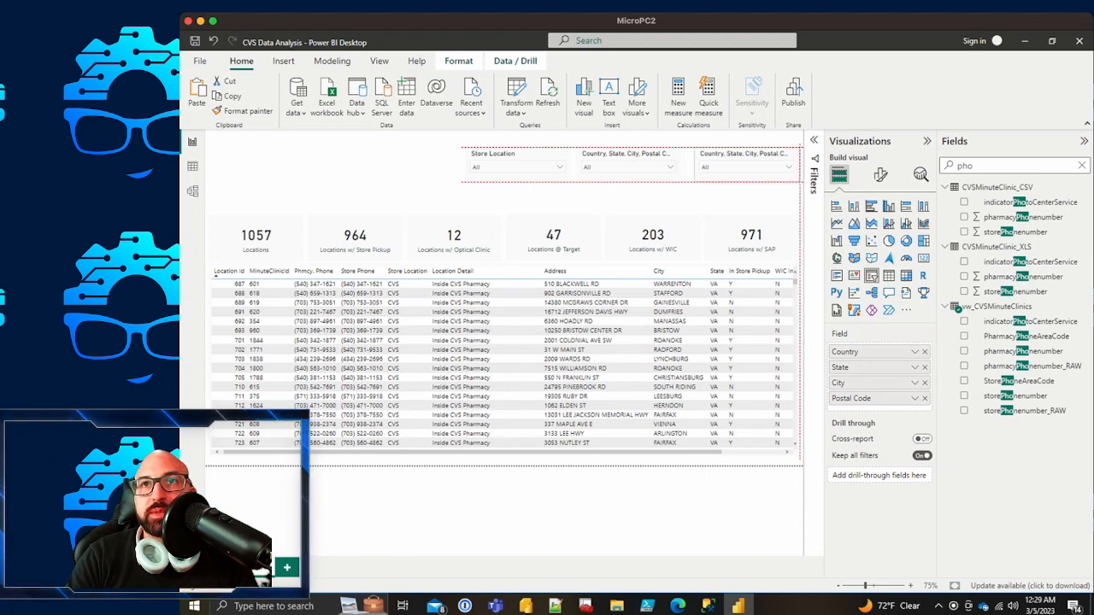
drag(627, 155, 634, 155)
drag(504, 154, 511, 154)
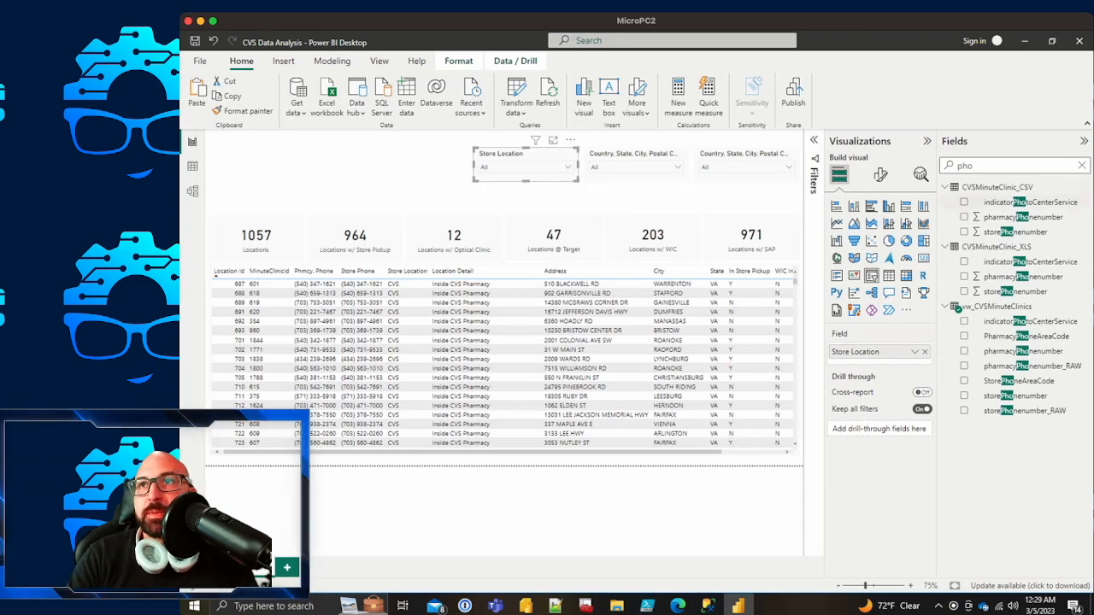
Step: Search the data fields for Time and select the middle Country, State, City, Postal Code slicer
key(BackSpace)
key(BackSpace)
key(BackSpace)
text(Time)
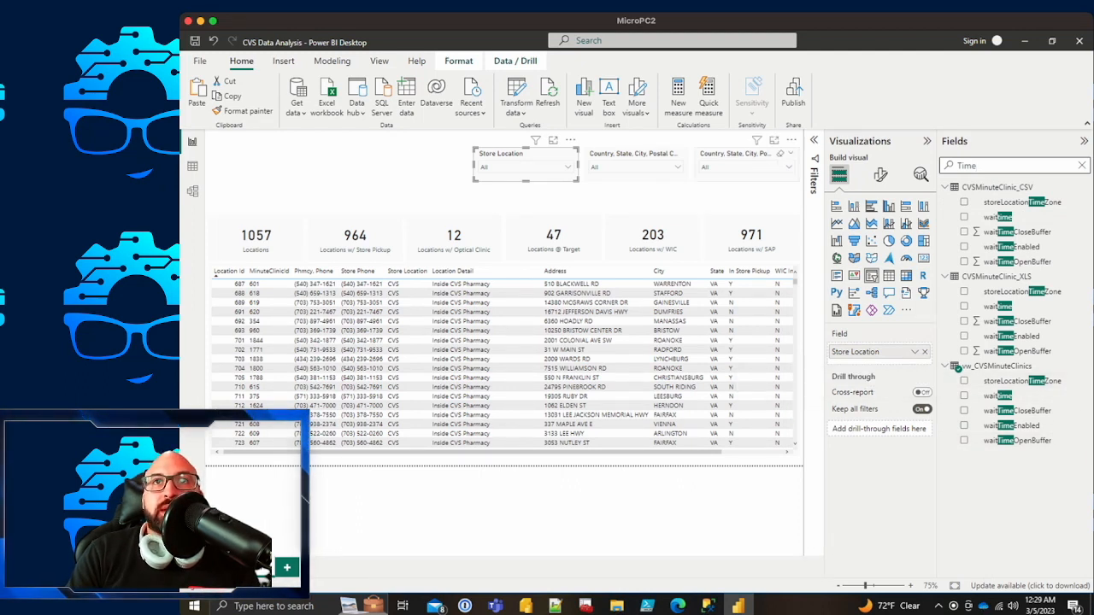
click(742, 156)
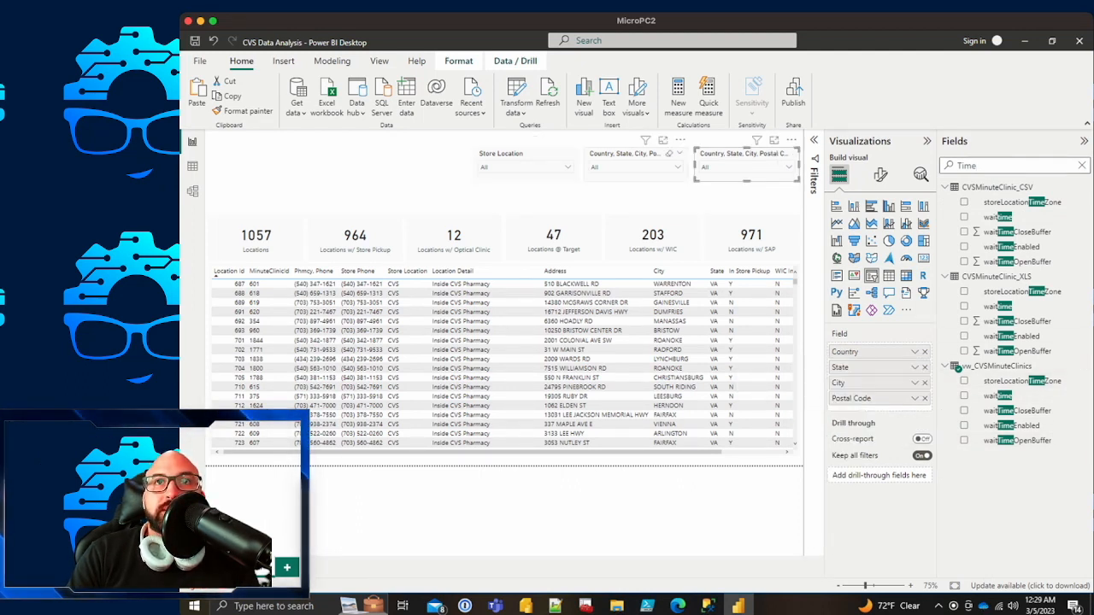
click(630, 156)
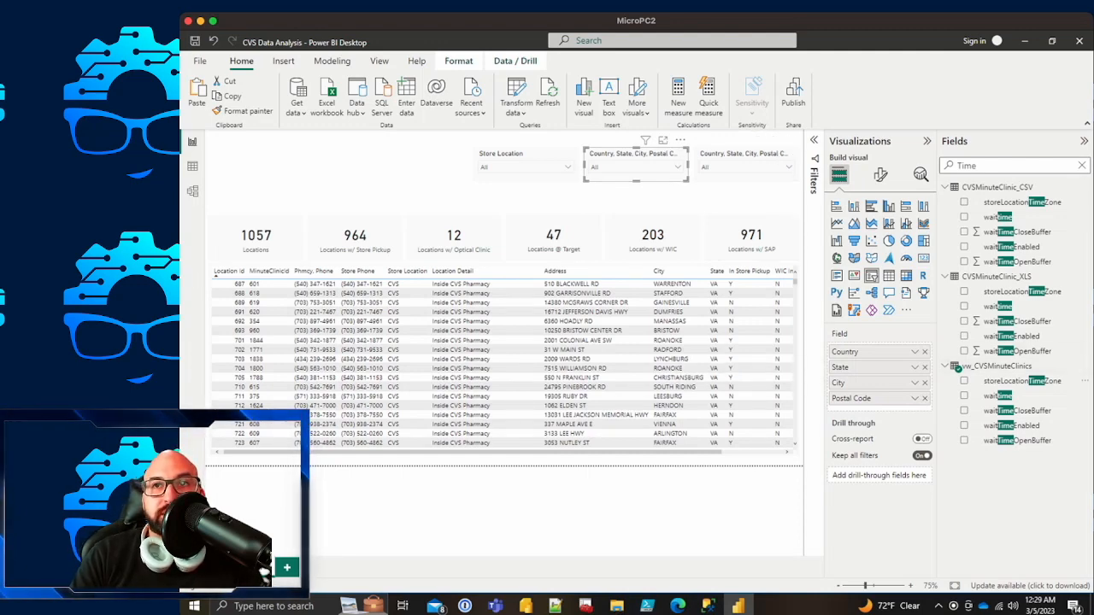
Step: Replace all of the middle slicer's fields with storeLocationTimeZone from vw_CVSMinuteClinics
drag(991, 381, 863, 407)
click(924, 398)
click(925, 382)
click(925, 367)
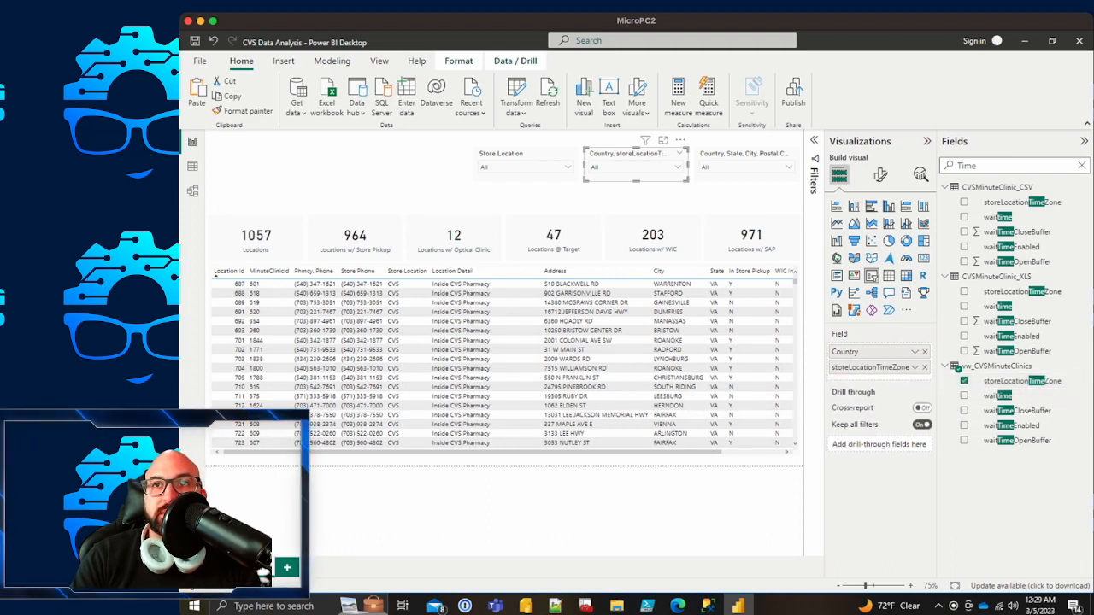
click(924, 366)
click(924, 351)
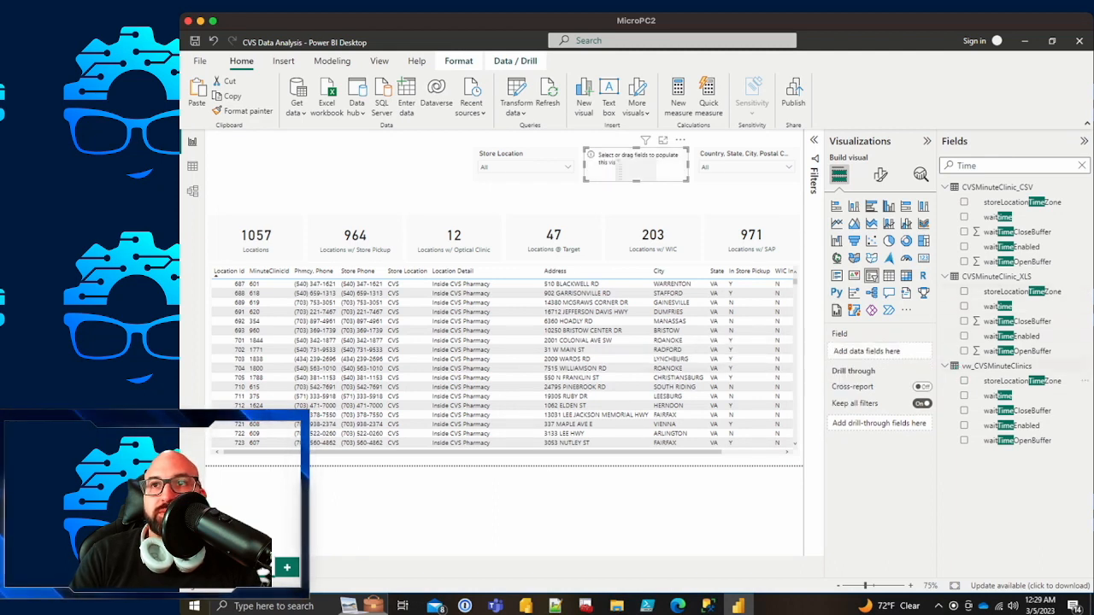
click(964, 381)
Step: Rename the middle slicer's storeLocationTimeZone field to Store Time Zone
double_click(870, 351)
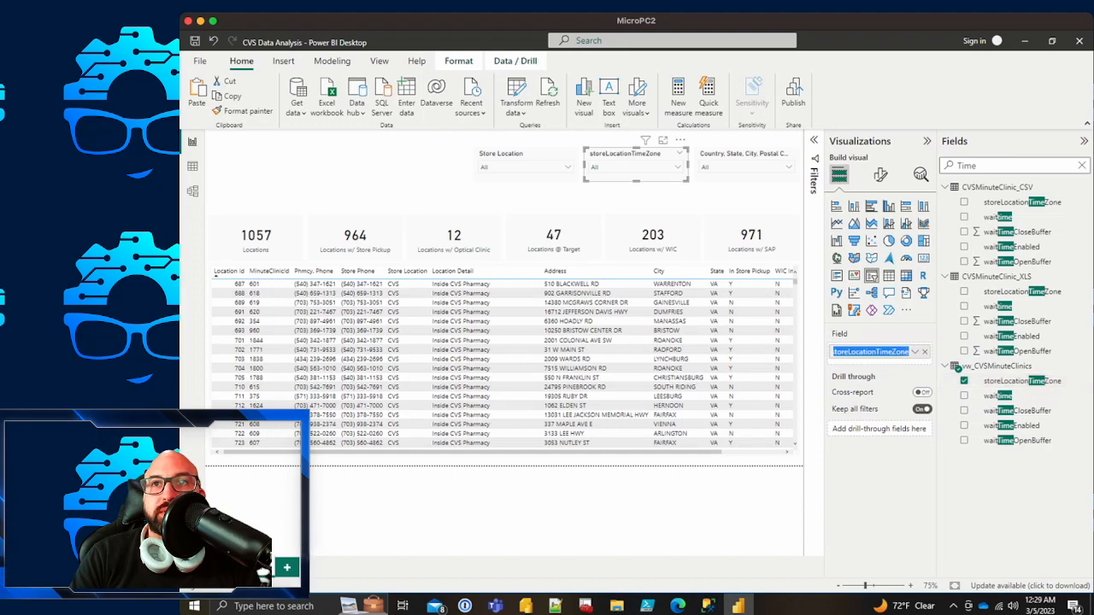
text(Store Time)
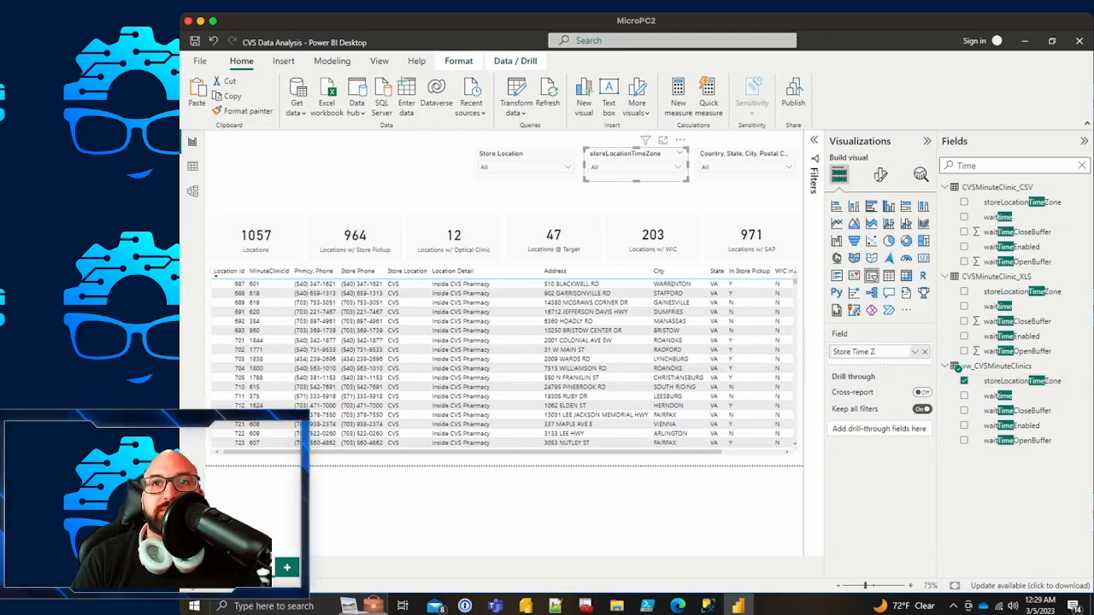
key(Return)
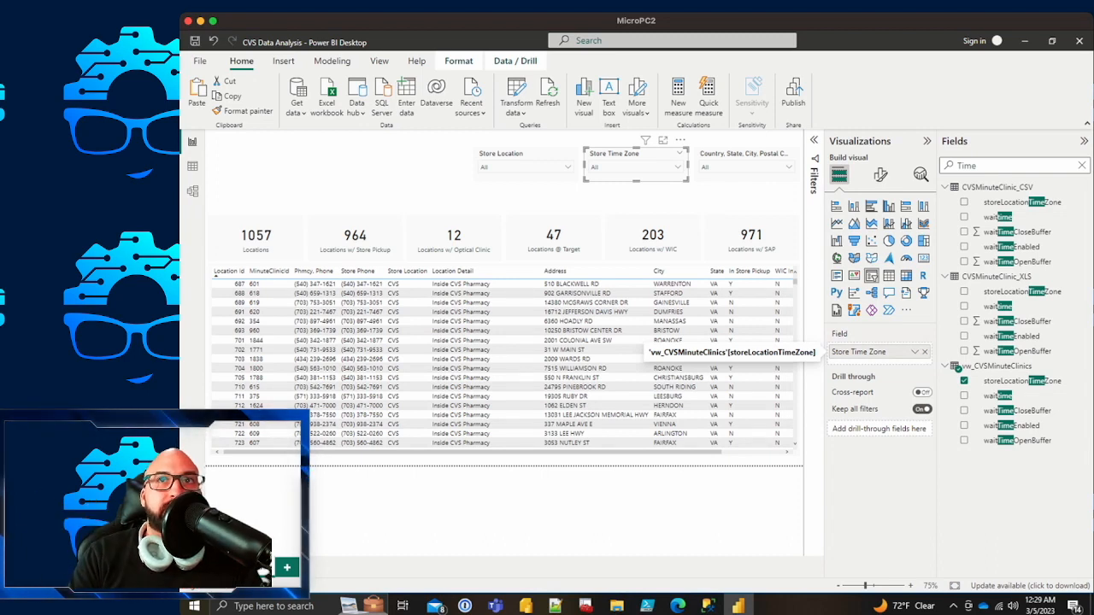
Step: Test the Store Time Zone slicer by filtering the report to MST, EST and CST, and clear the selection
click(789, 168)
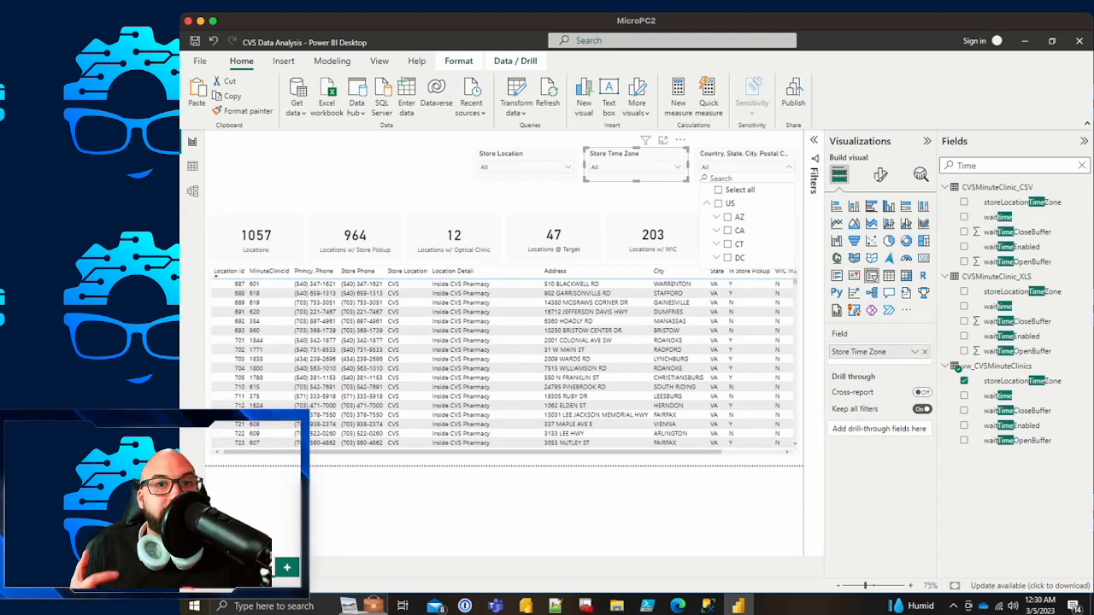
click(678, 166)
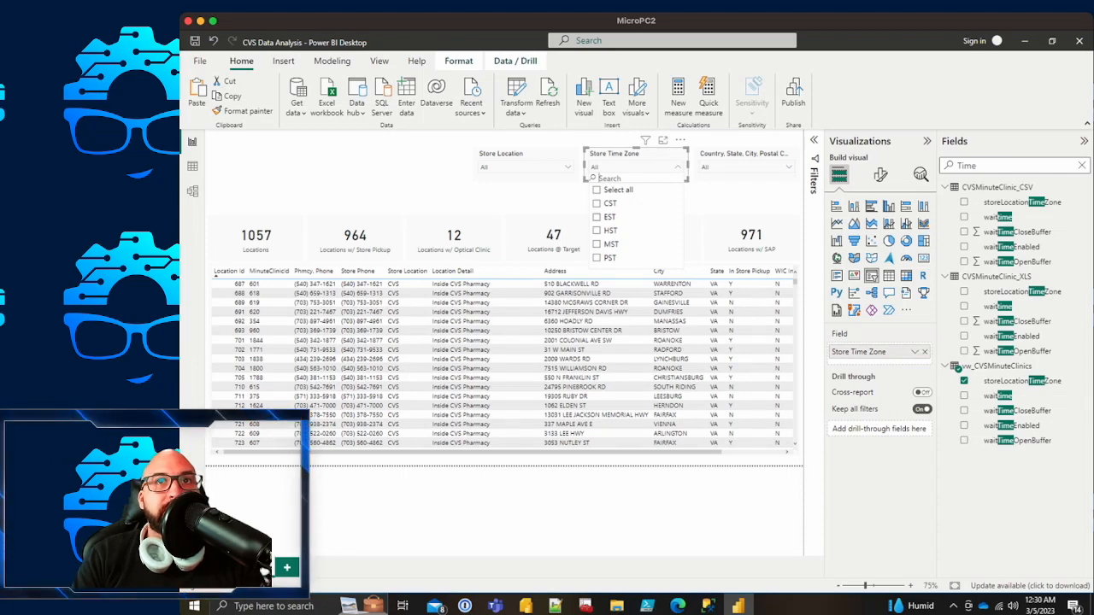
click(596, 245)
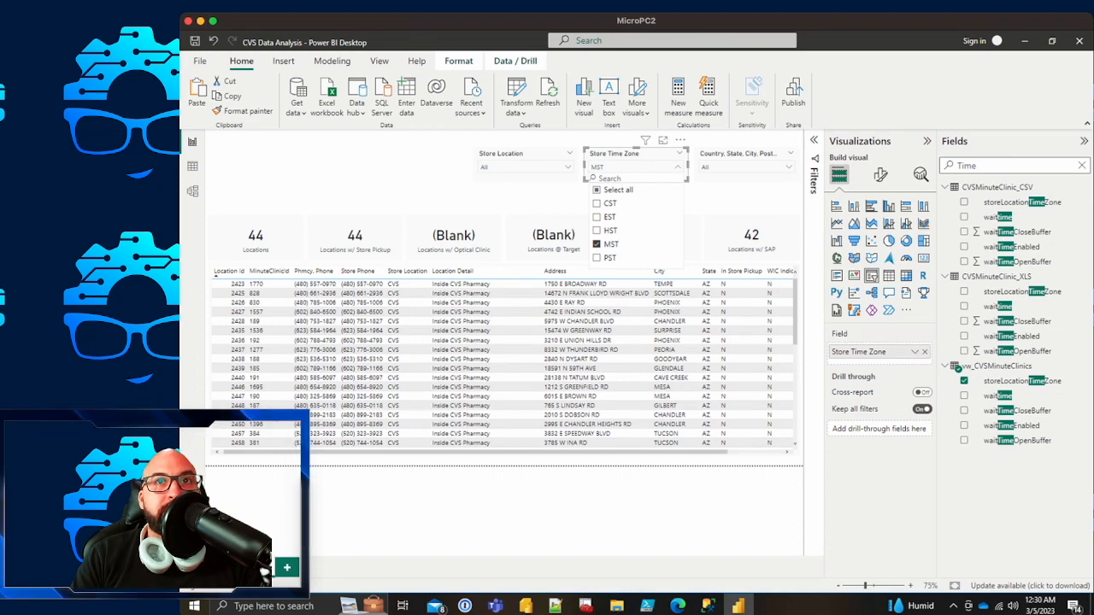
click(597, 217)
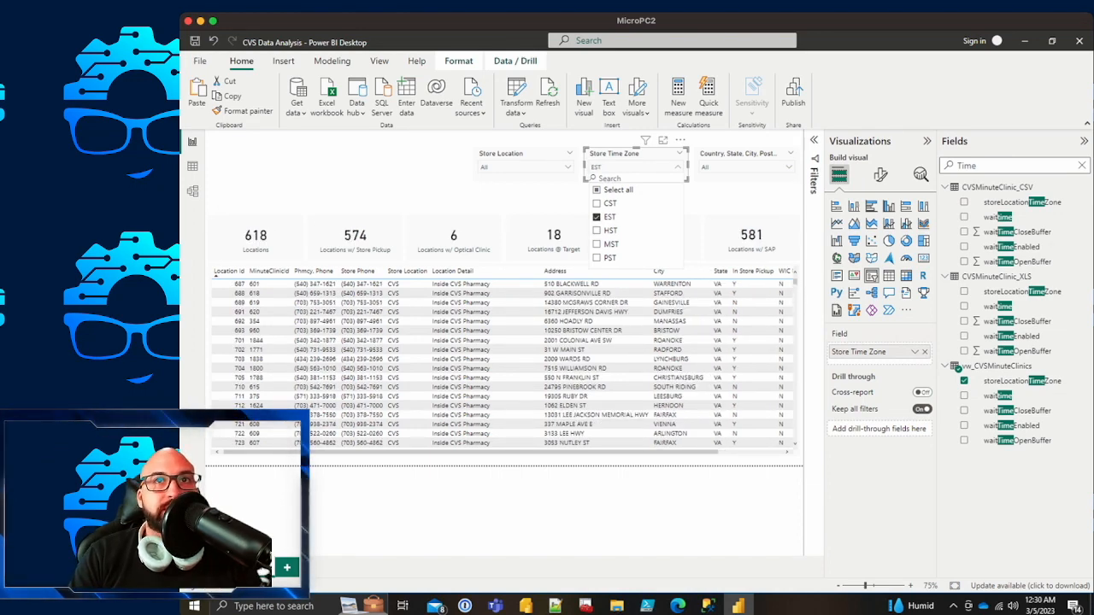
click(596, 204)
click(596, 217)
click(596, 204)
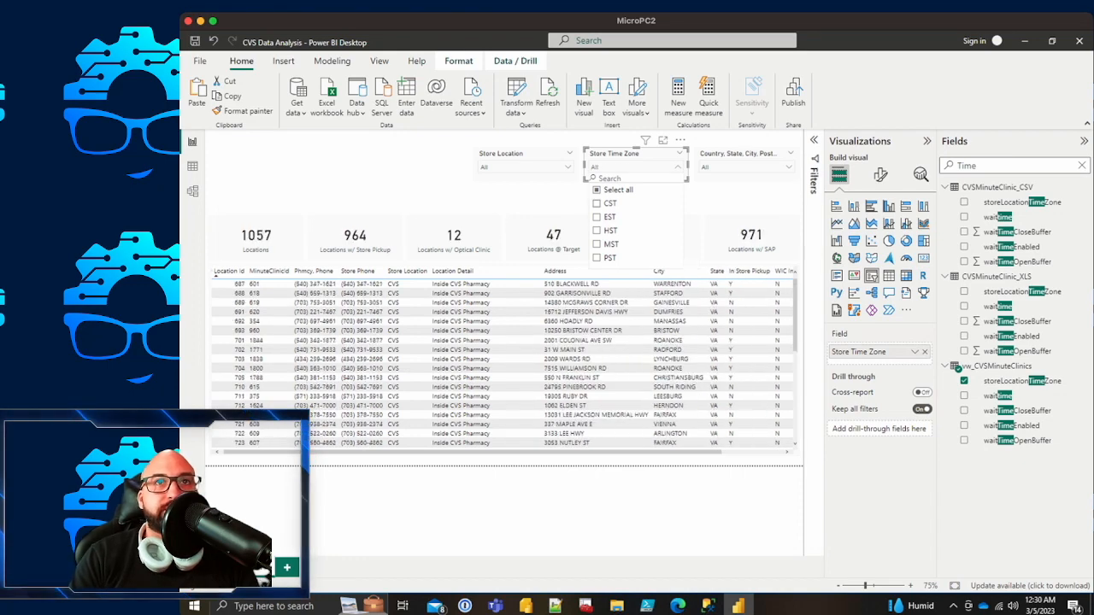
click(453, 186)
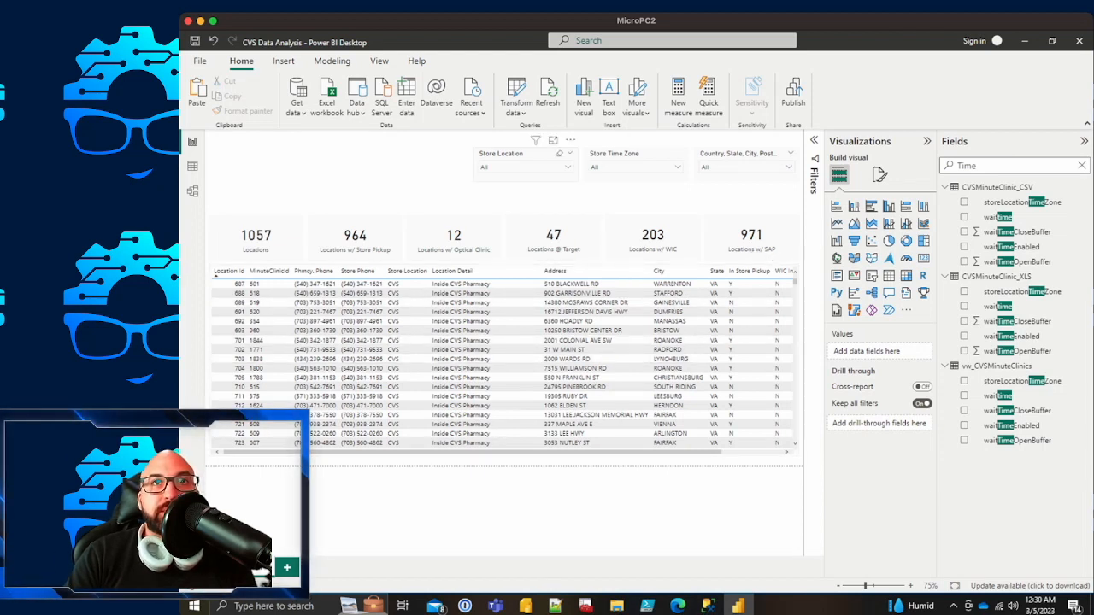
Step: Move the Store Location, Store Time Zone and Country, State, City, Postal Code slicers together slightly down toward the cards
click(517, 154)
click(628, 155)
ctrl+click(742, 154)
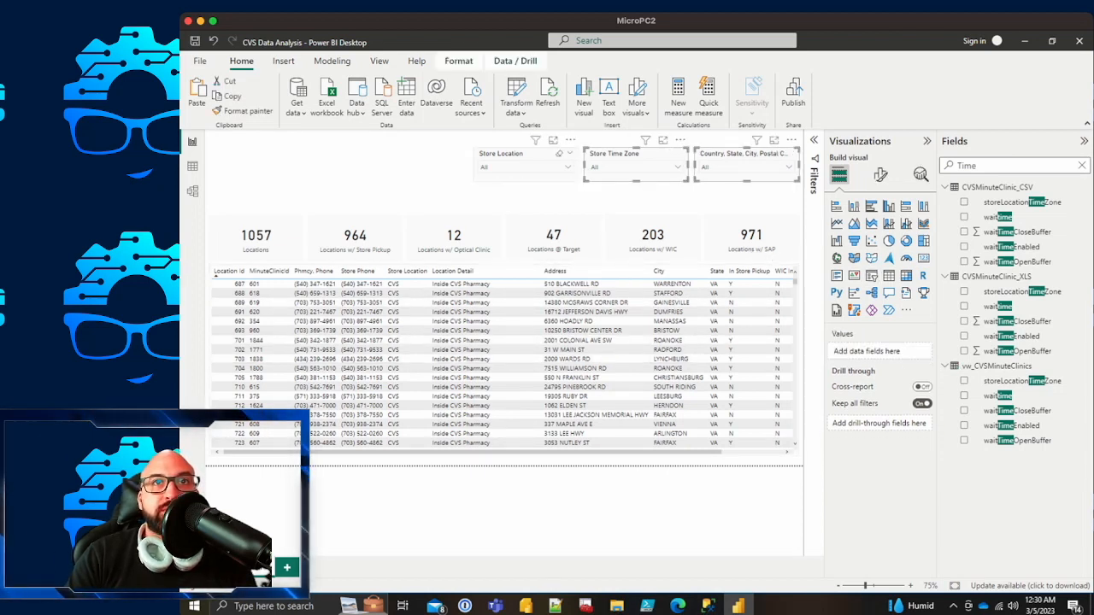
ctrl+click(517, 154)
drag(516, 155, 516, 170)
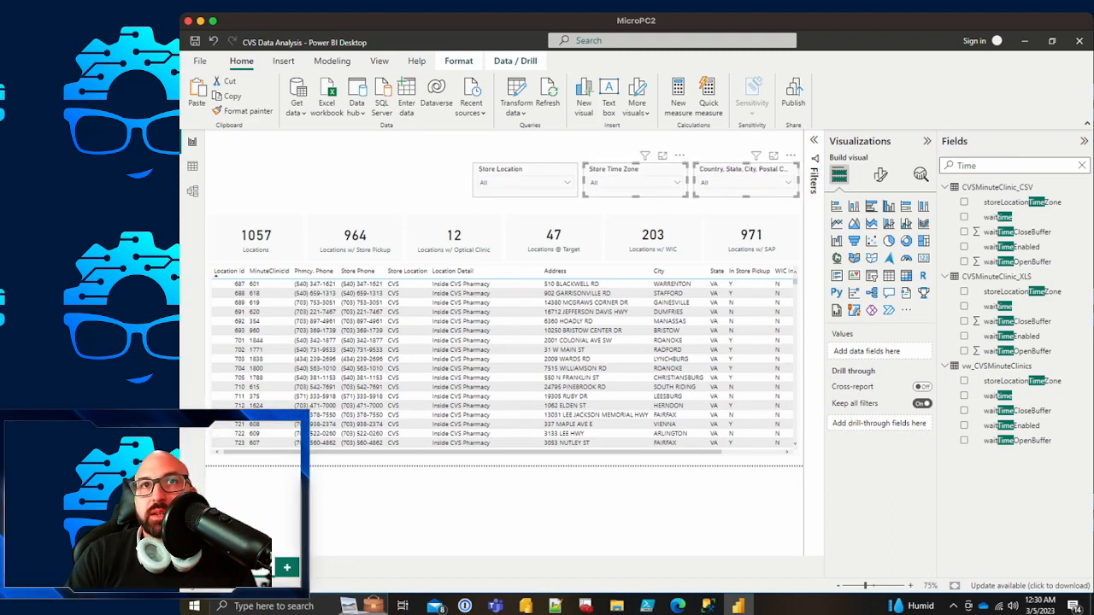
click(410, 175)
Step: Insert a rectangle shape spanning the full page width above the cards, covering the slicer row
click(283, 61)
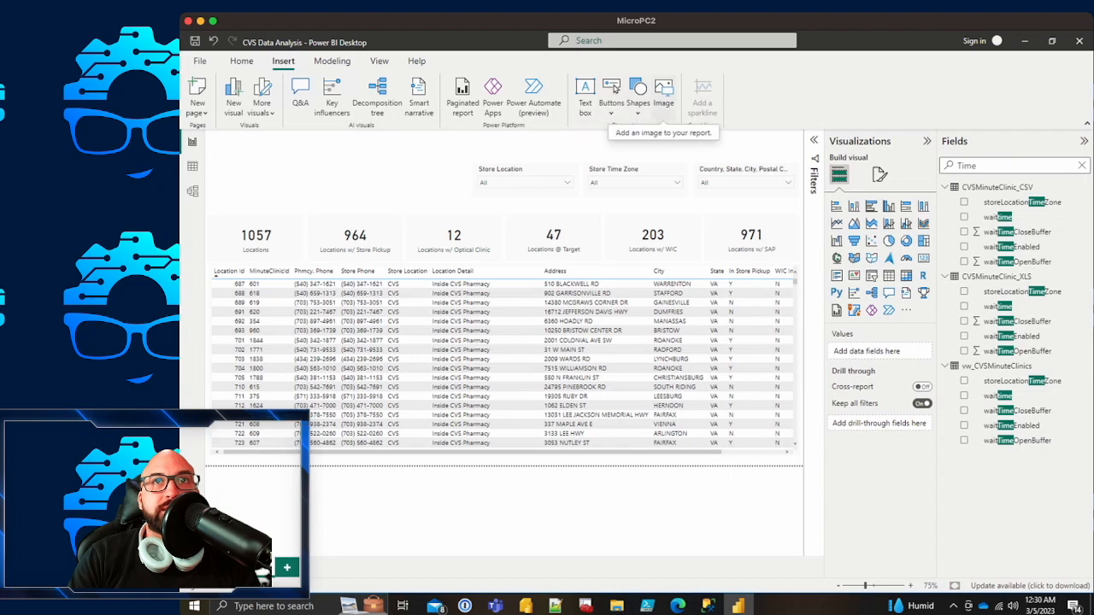
click(637, 94)
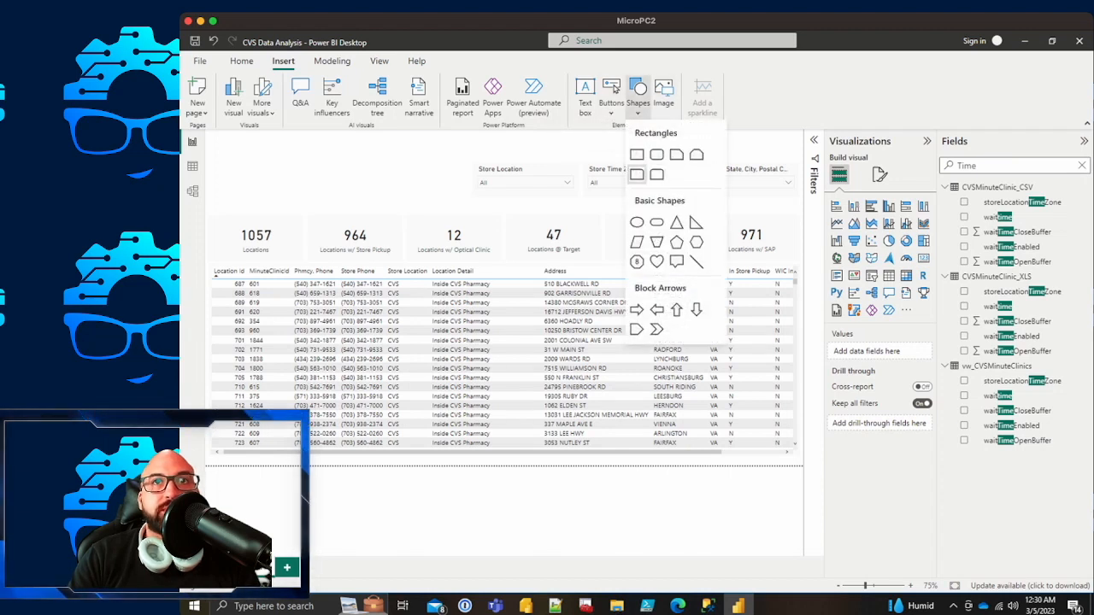
click(636, 154)
drag(302, 198, 803, 206)
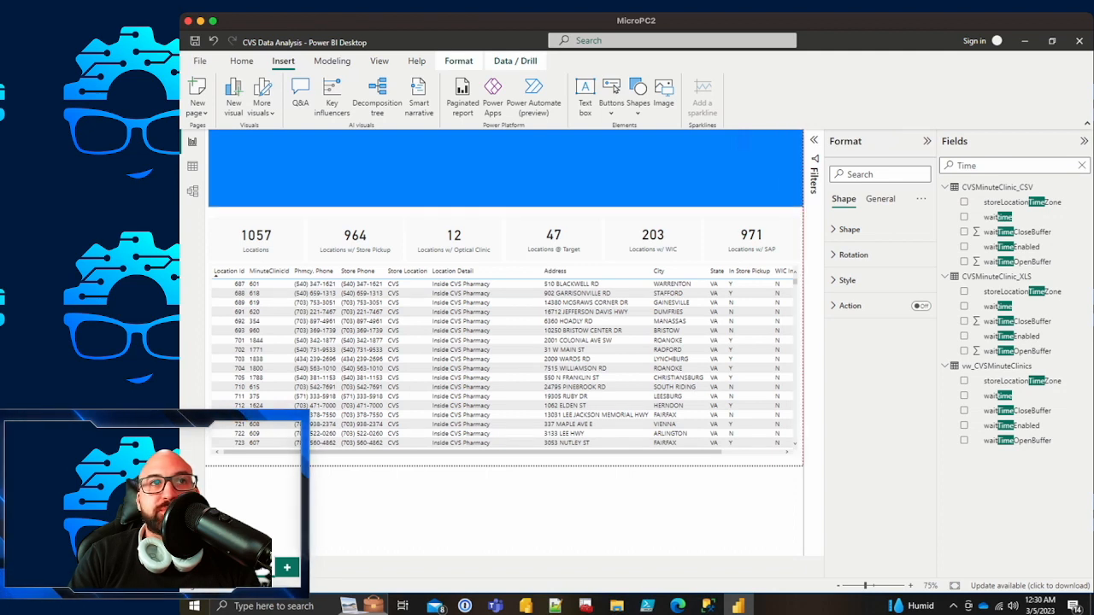
drag(208, 207, 205, 208)
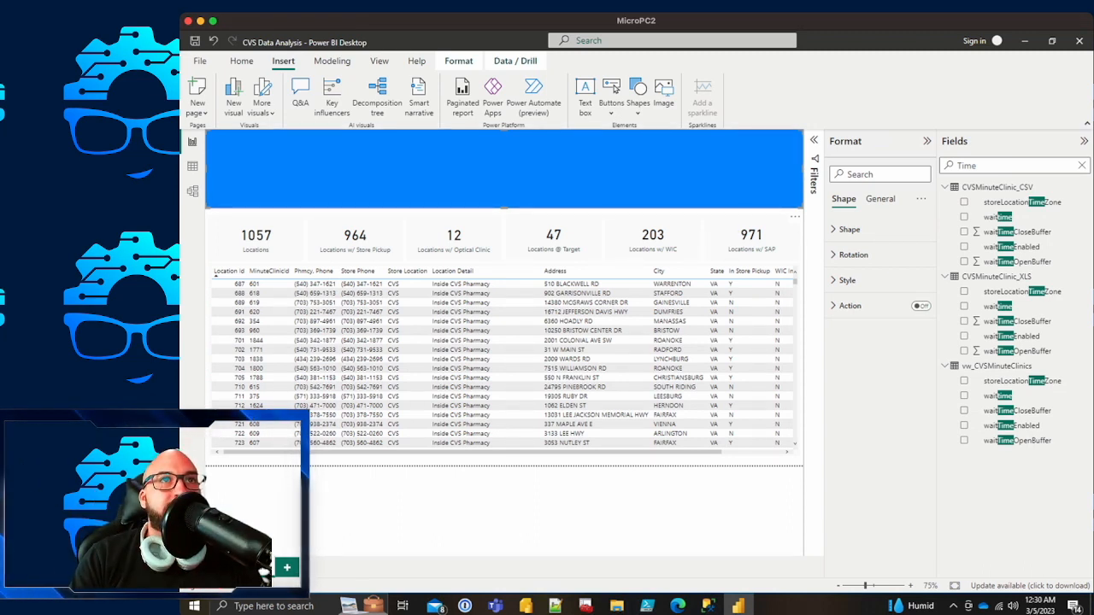
Step: Name the rectangle Banner and place it last in the layer order, behind all other visuals
click(379, 61)
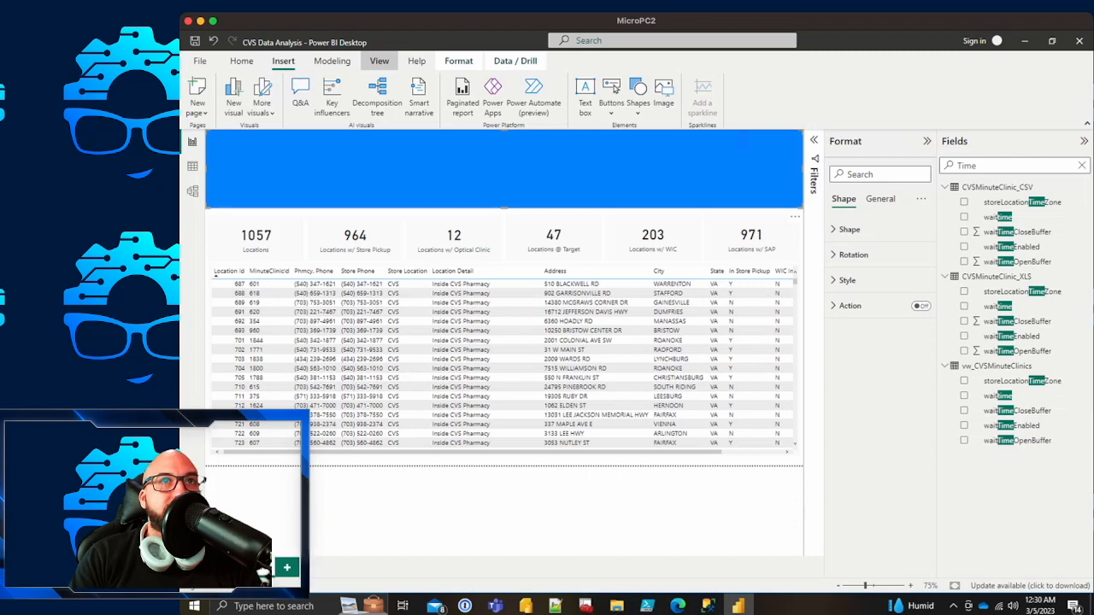
click(720, 93)
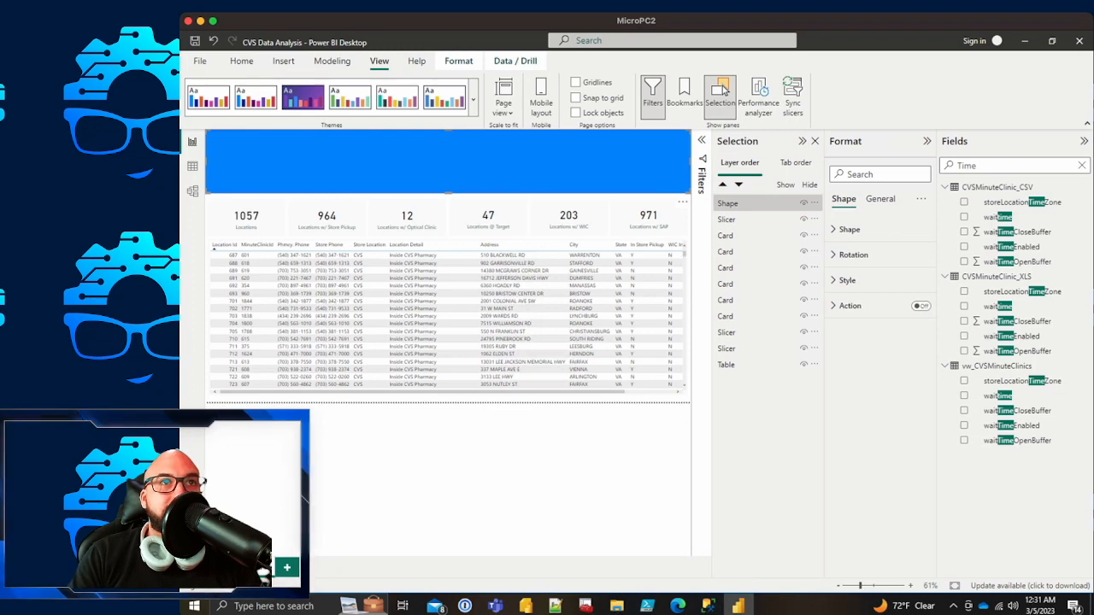
key(F2)
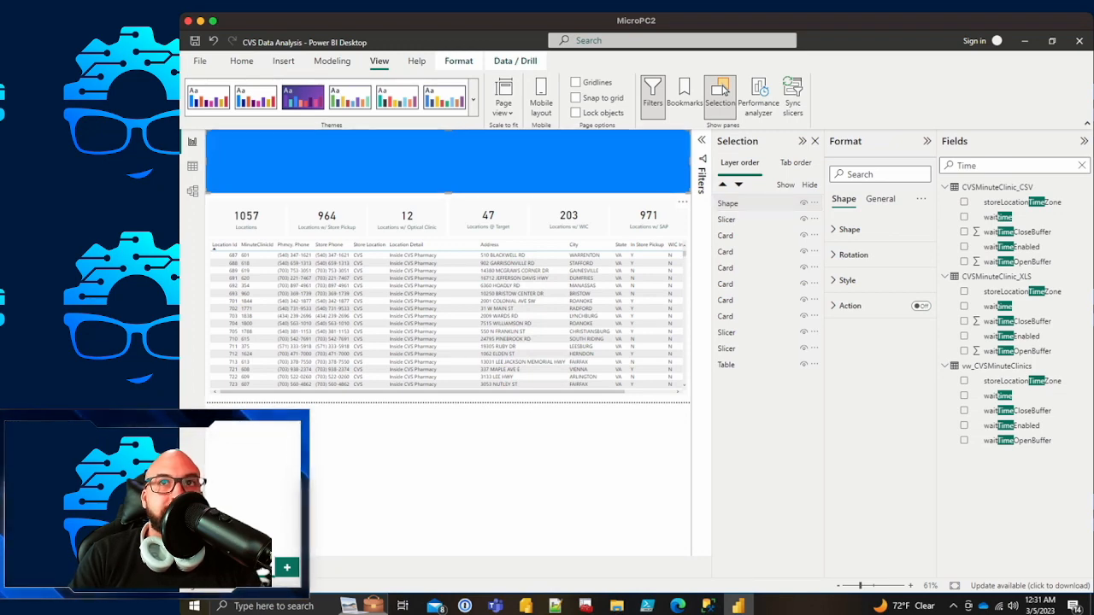
text(Banne)
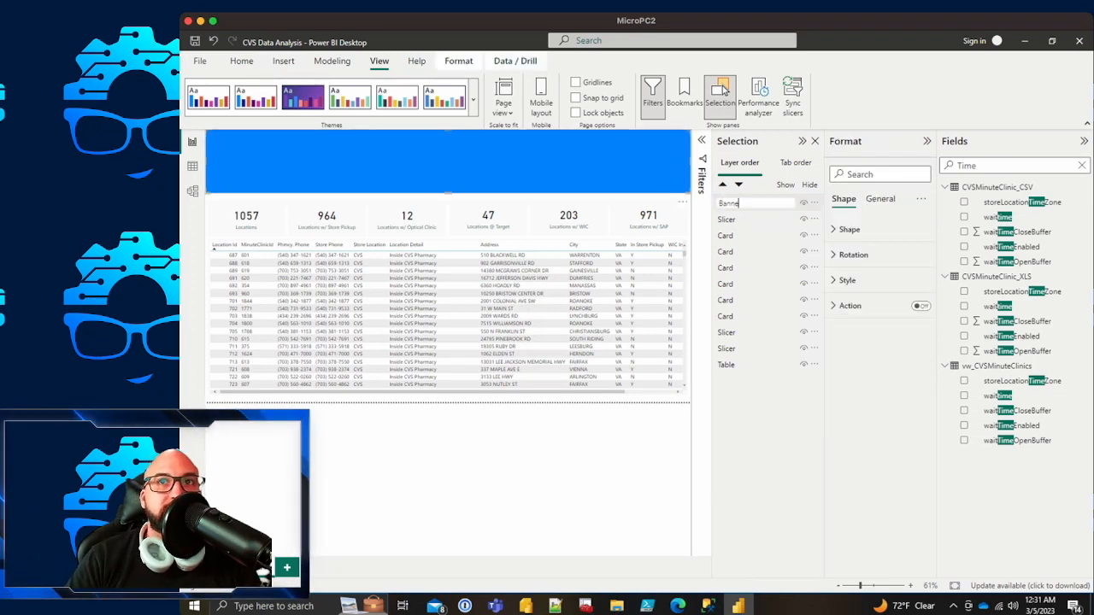
text(r)
key(Return)
drag(741, 204, 744, 369)
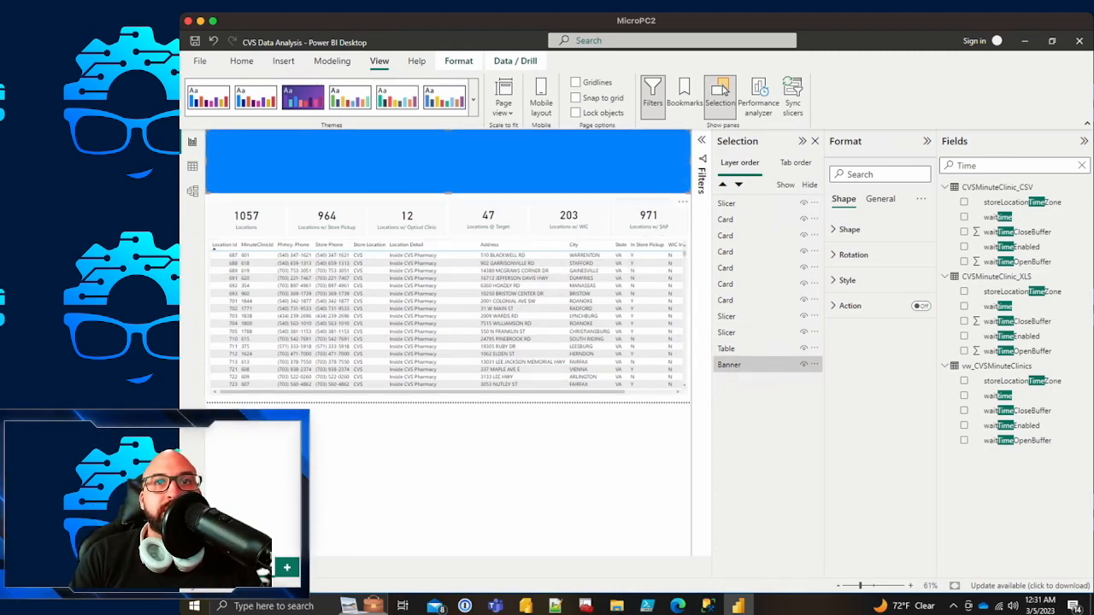
key(Escape)
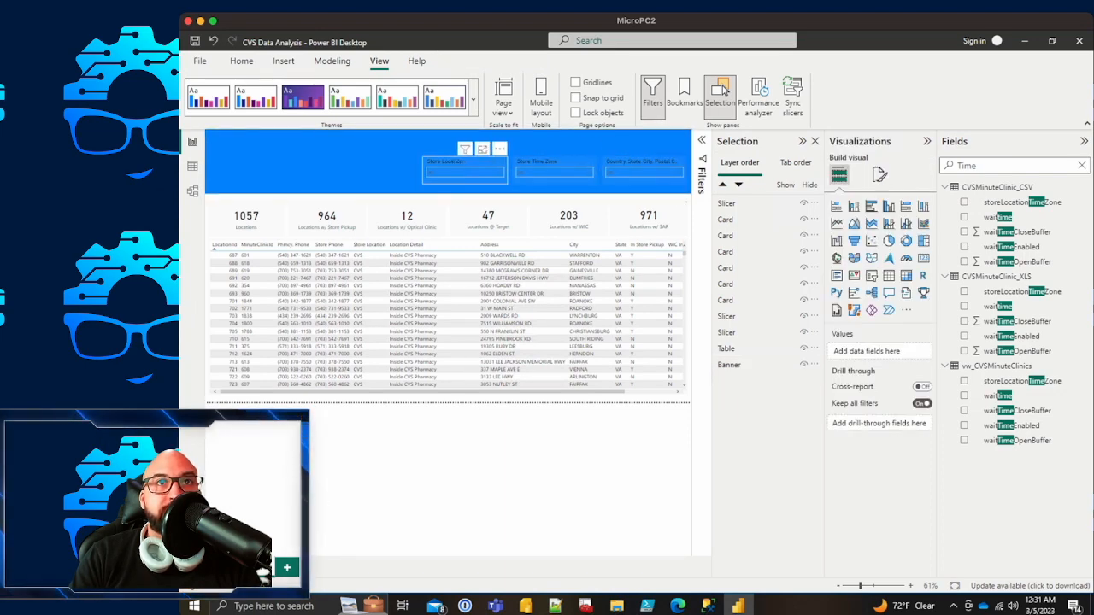
Step: Rename the Store Location slicer's layer as Slicer-Location
key(Tab)
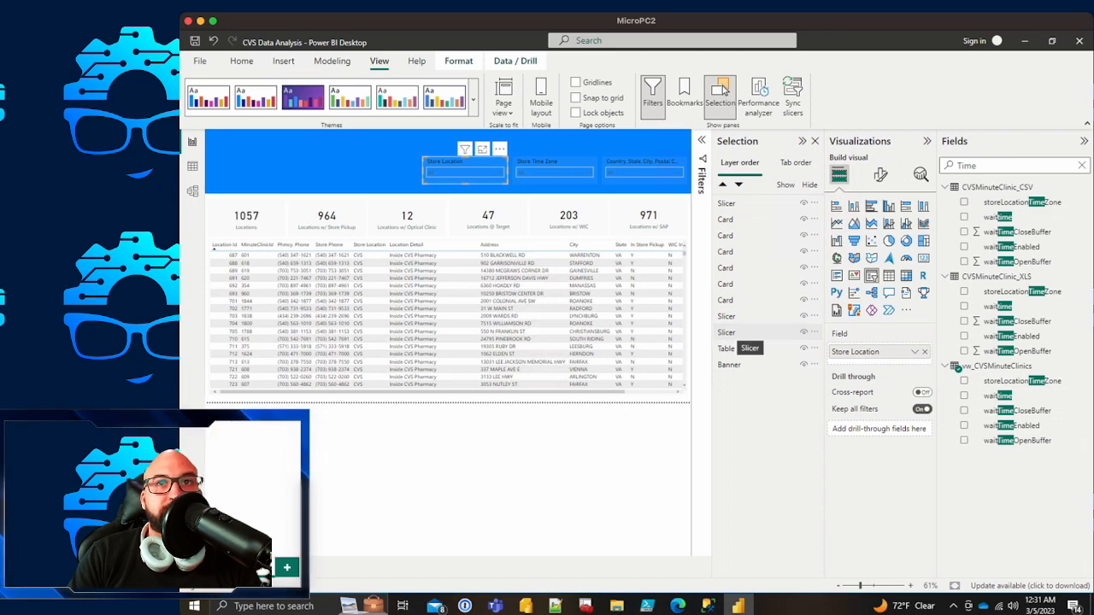
key(F2)
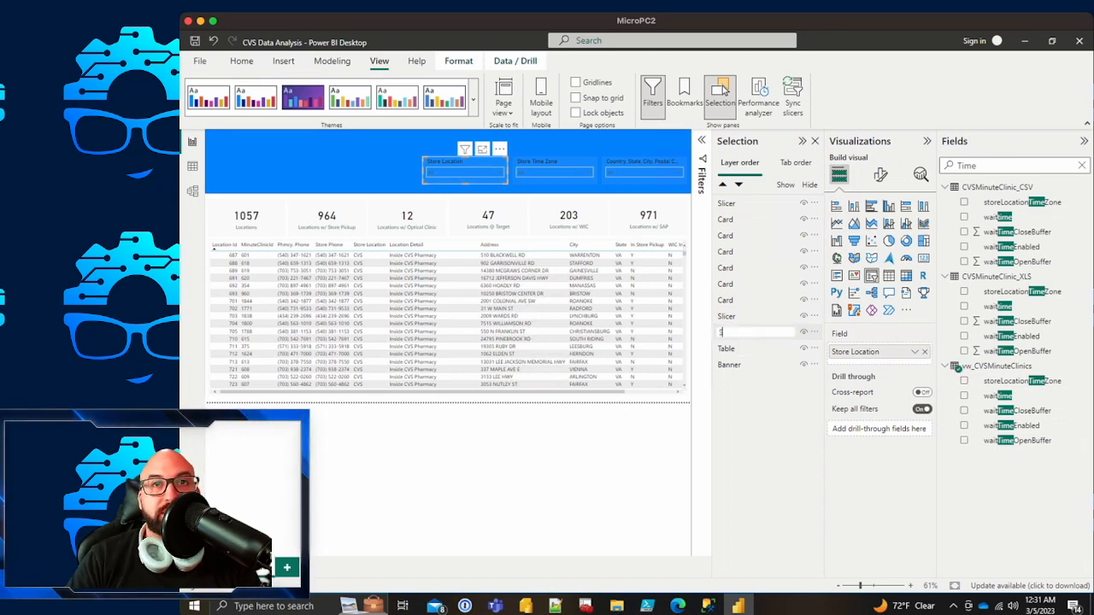
text(Slicer)
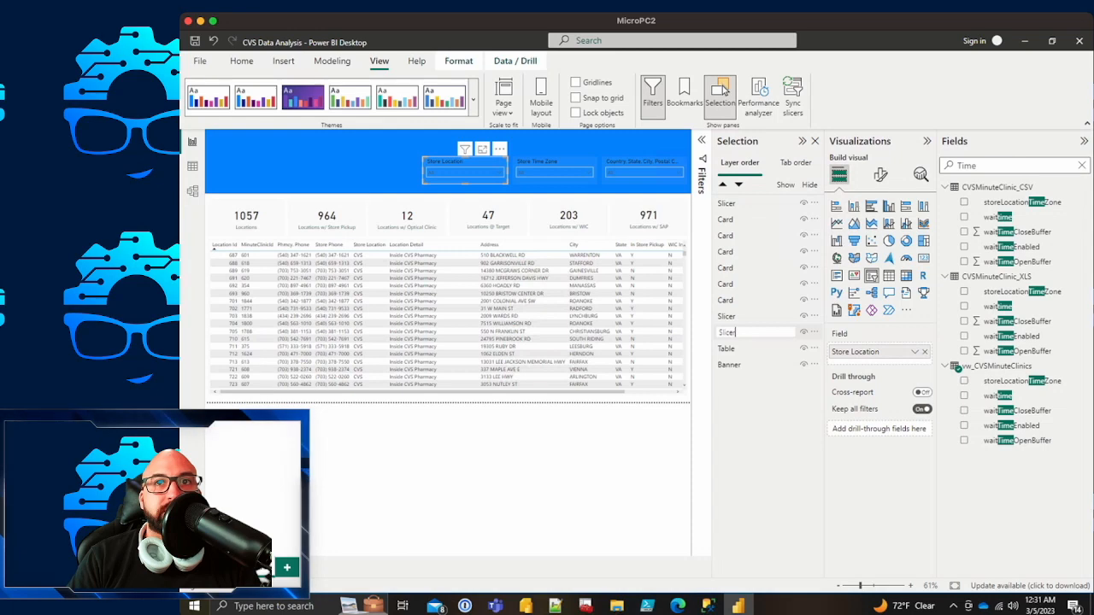
text(-Location)
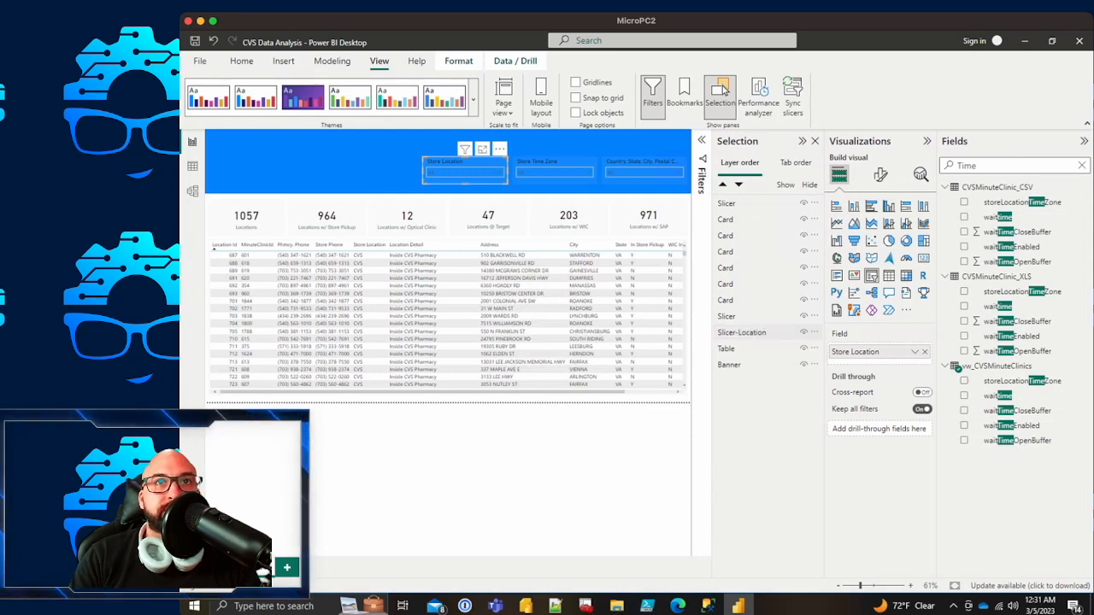
key(Return)
Step: Rename the Store Time Zone slicer's layer as Slicer-Timezone
key(Up)
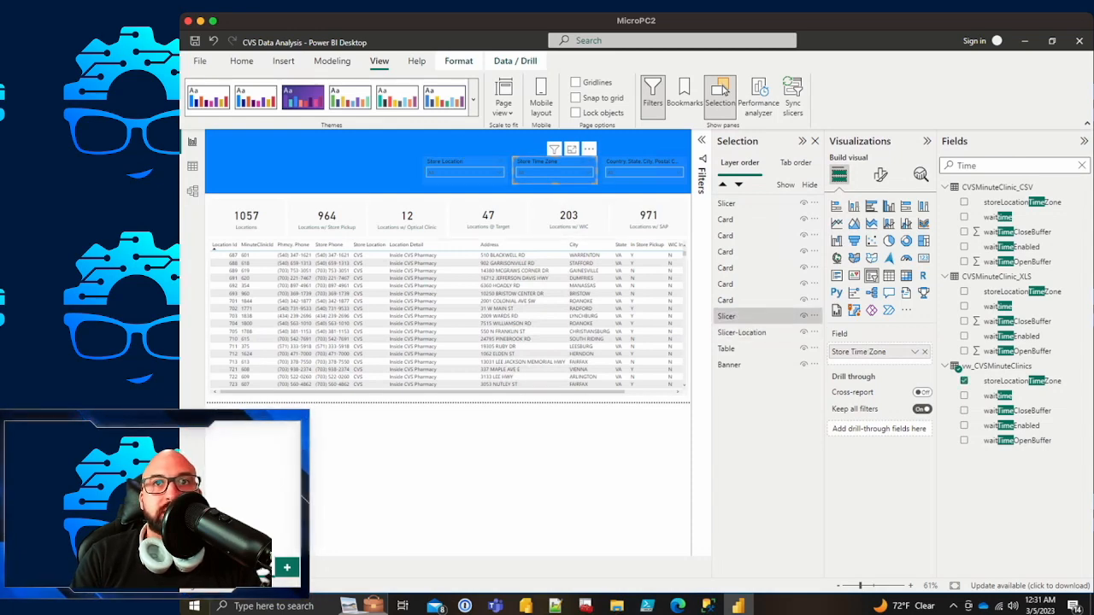
double_click(726, 316)
text(S)
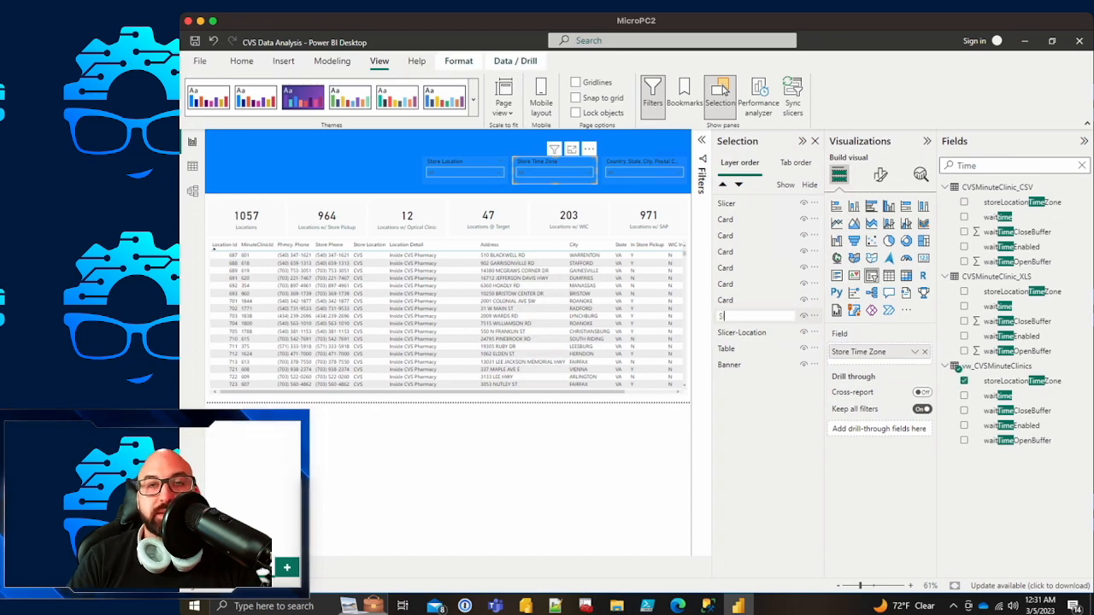
text(licer-Timezone)
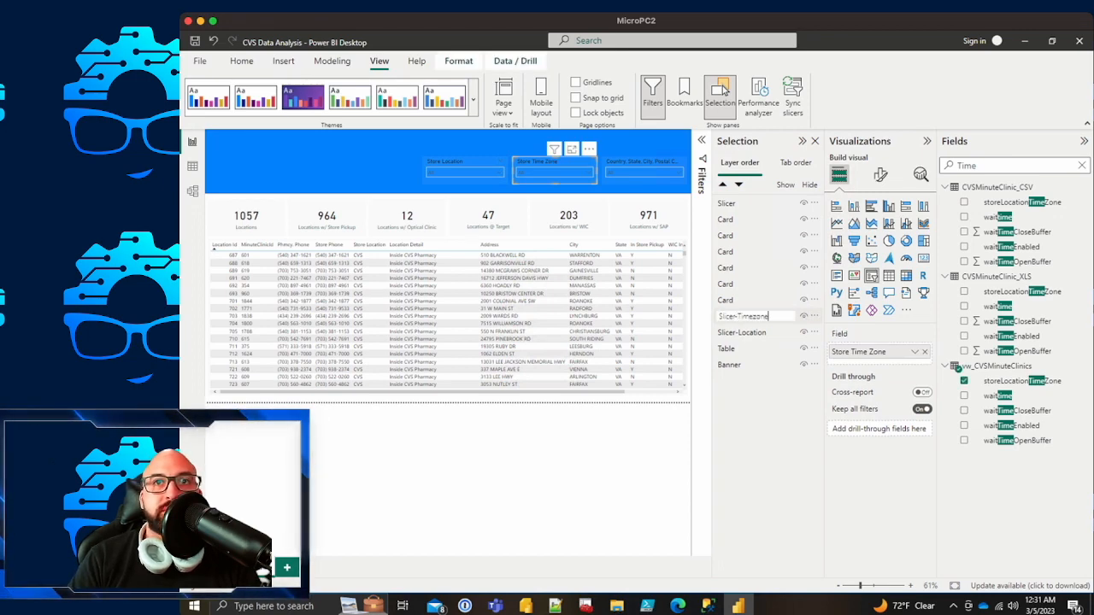
key(Return)
Step: Rename the Country, State, City, Postal Code slicer's layer as Slicer-Address
double_click(726, 203)
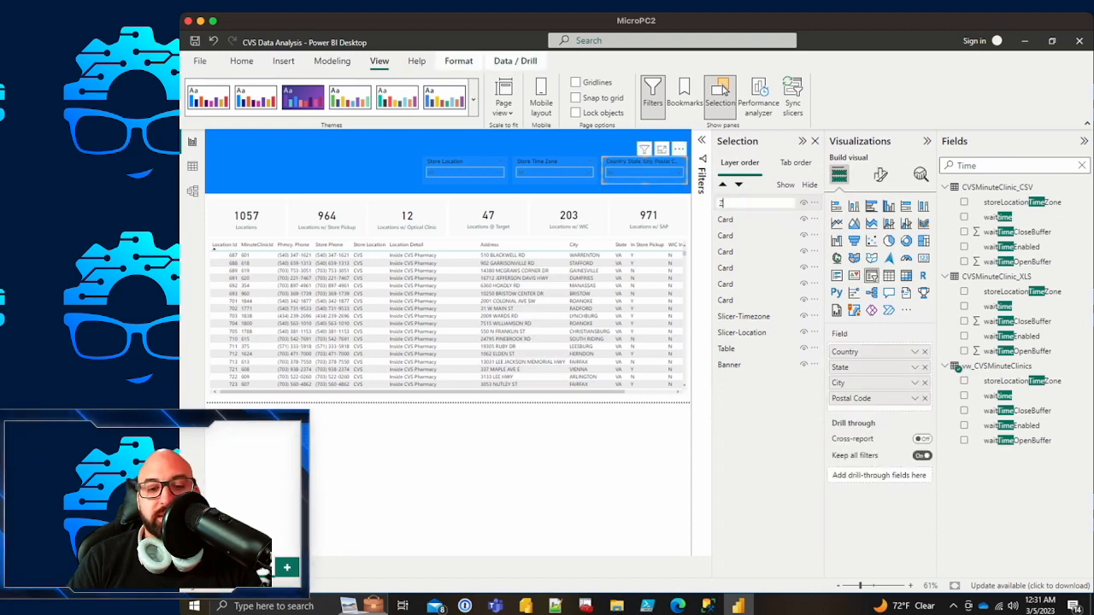
key(BackSpace)
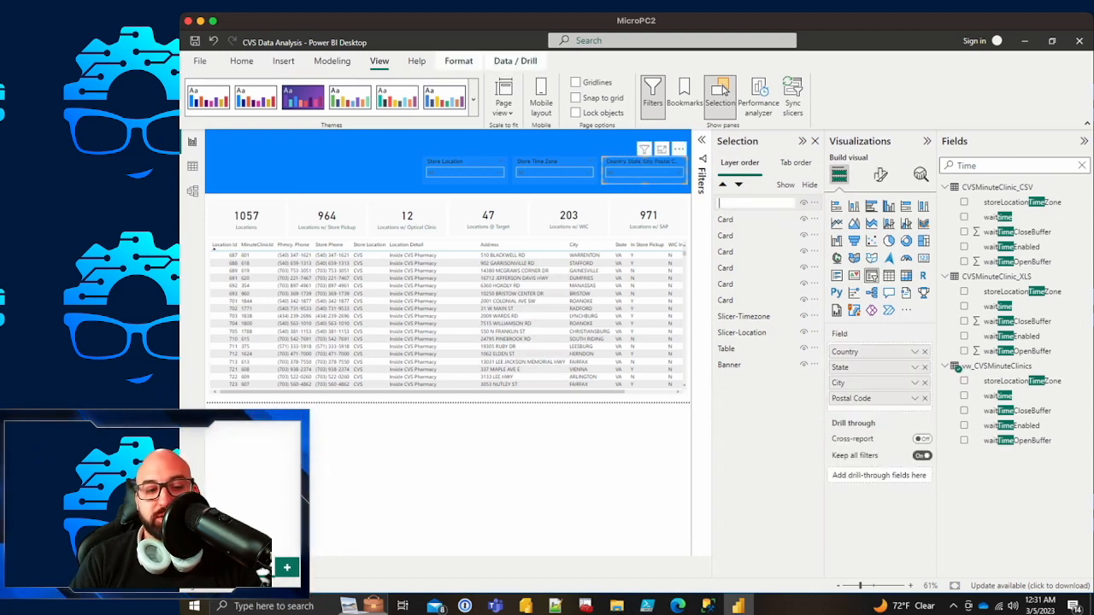
text(Slicer-Address)
key(Return)
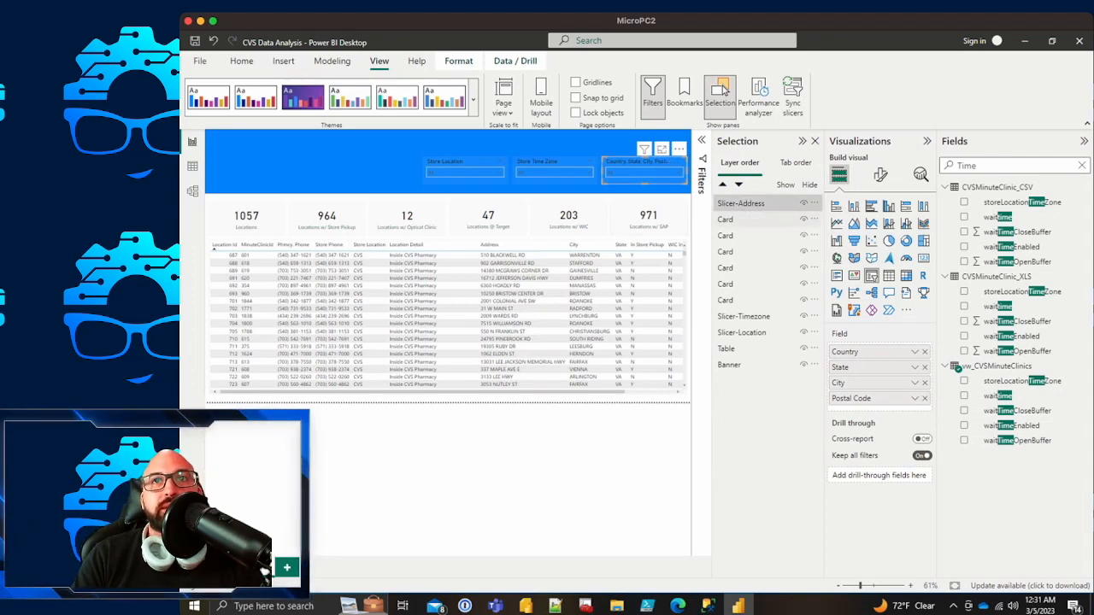
Step: Reorder the layers so that Slicer-Location and Slicer-Timezone follow directly beneath Slicer-Address, above the cards
drag(743, 316, 743, 221)
drag(741, 333, 741, 221)
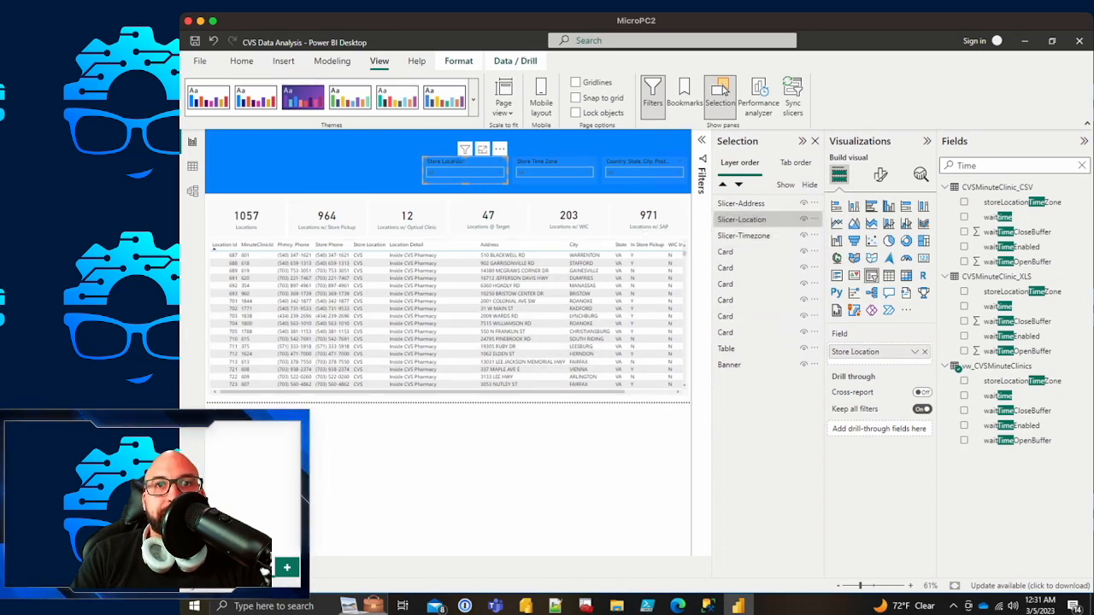
click(564, 233)
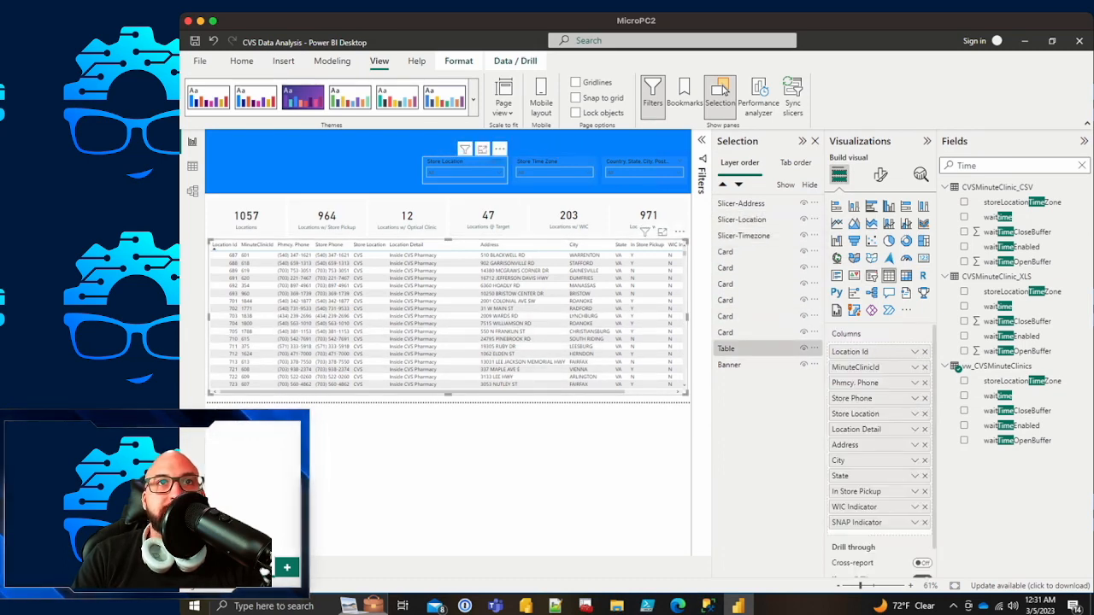
click(468, 161)
Step: Set the Banner shape's fill to White, 20% darker, with 90% transparency
click(376, 163)
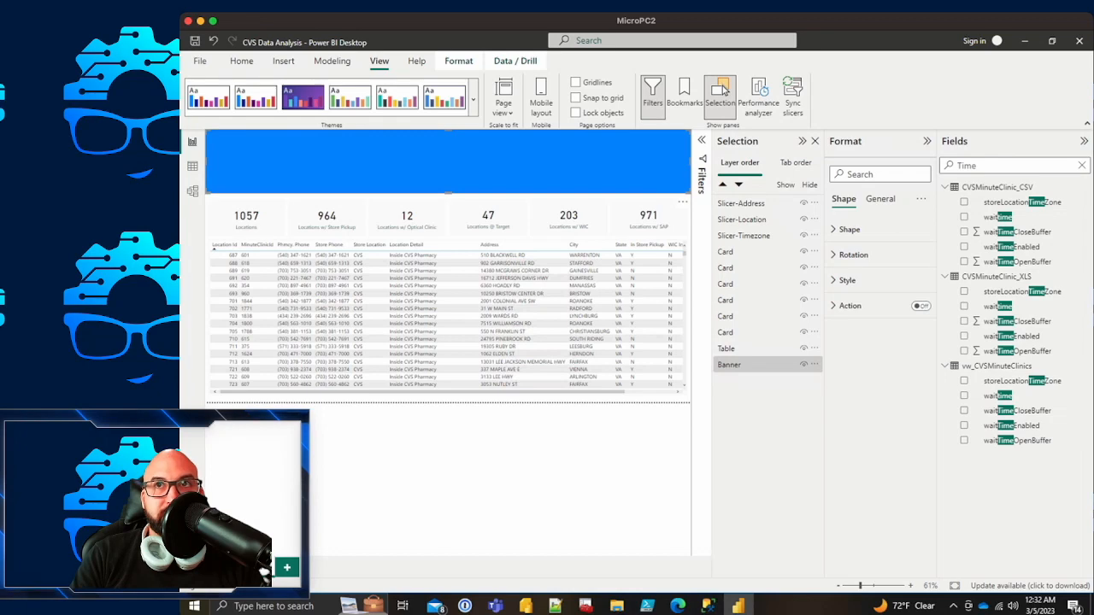
click(880, 199)
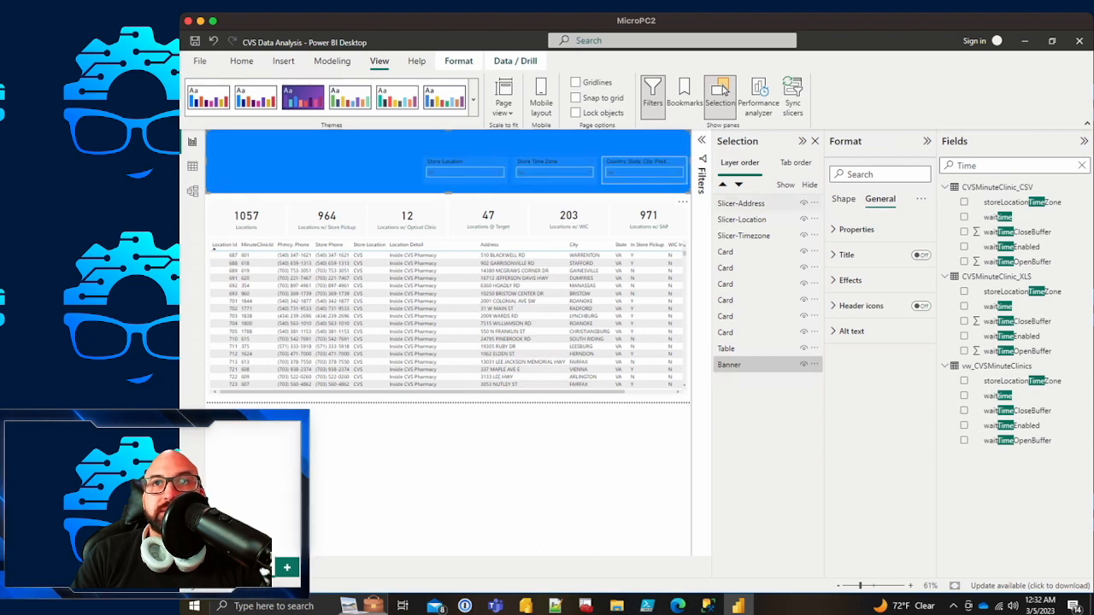
click(844, 199)
click(849, 229)
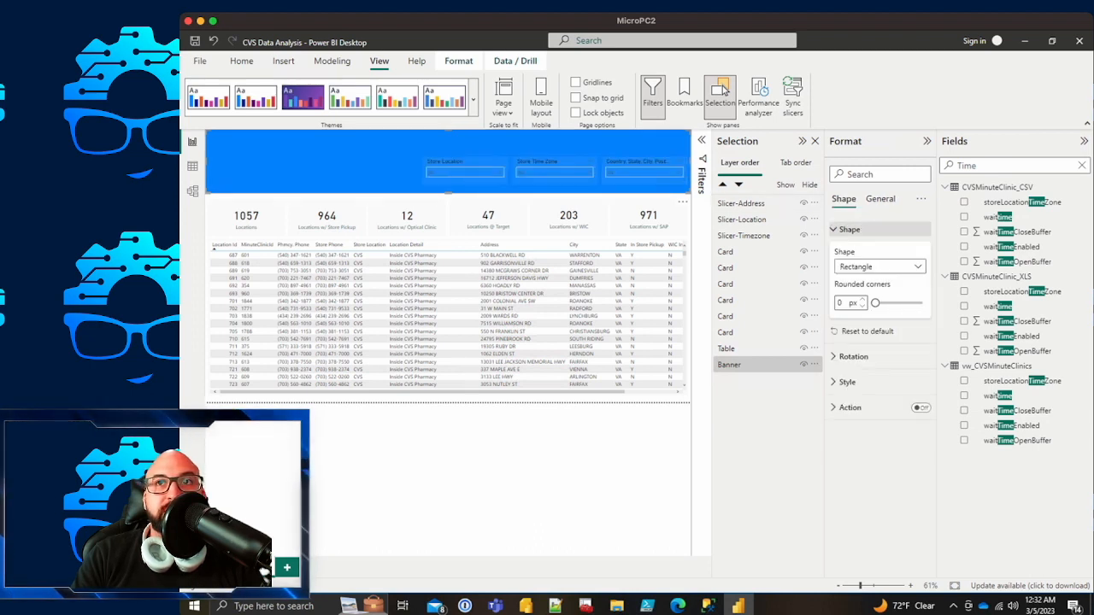
click(849, 229)
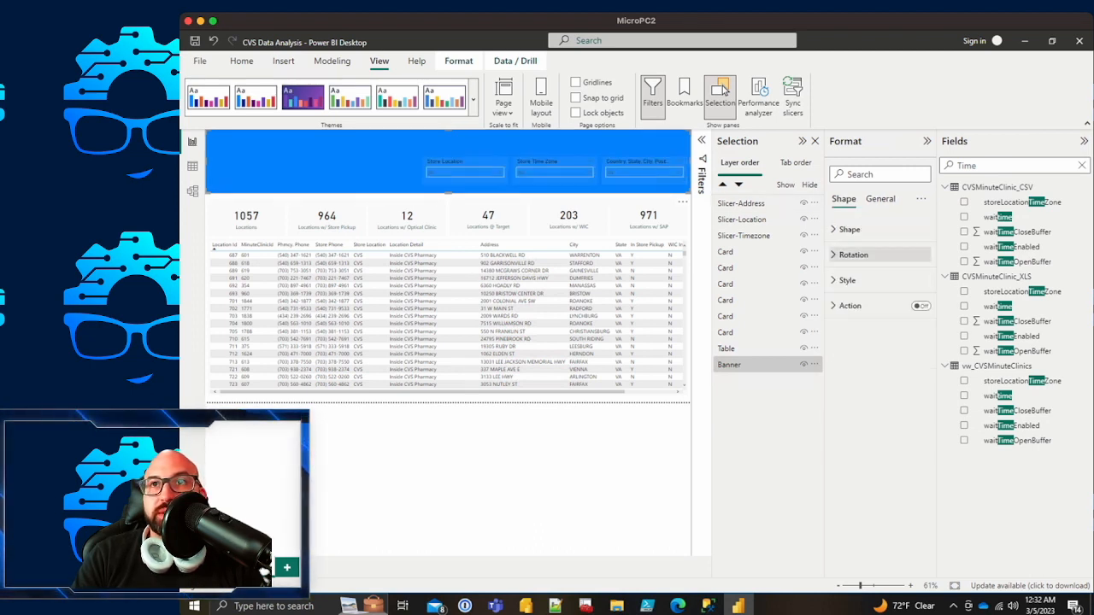
click(847, 281)
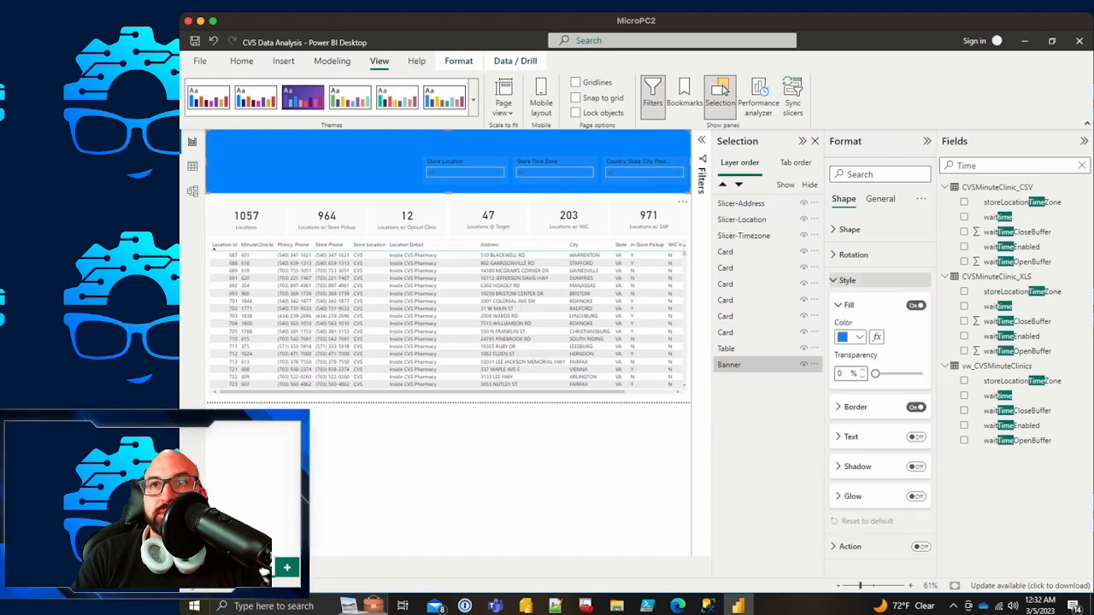
click(850, 336)
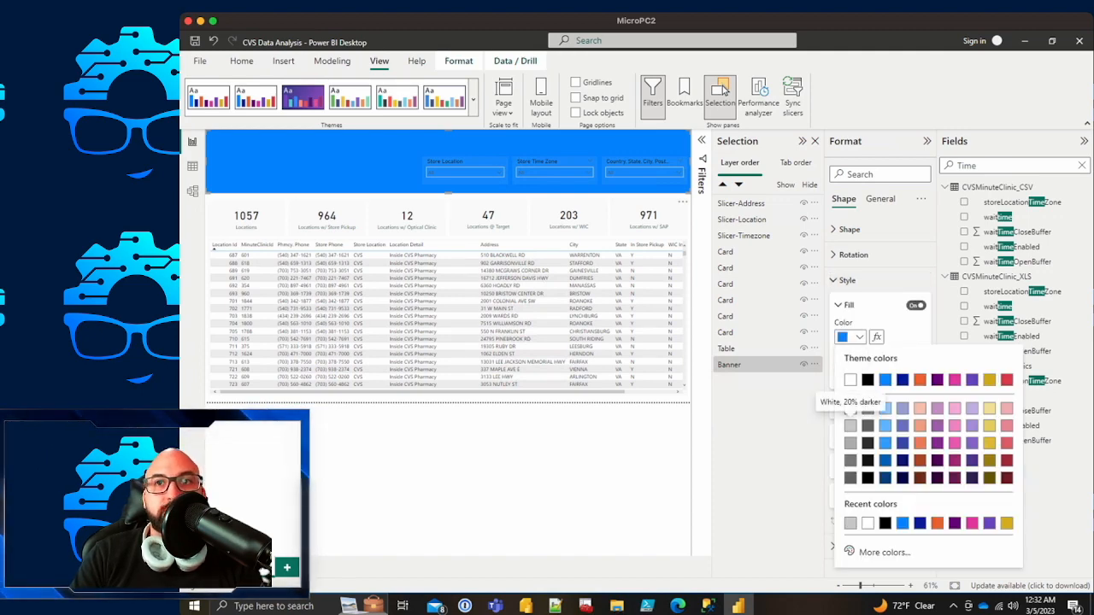
click(850, 425)
double_click(840, 374)
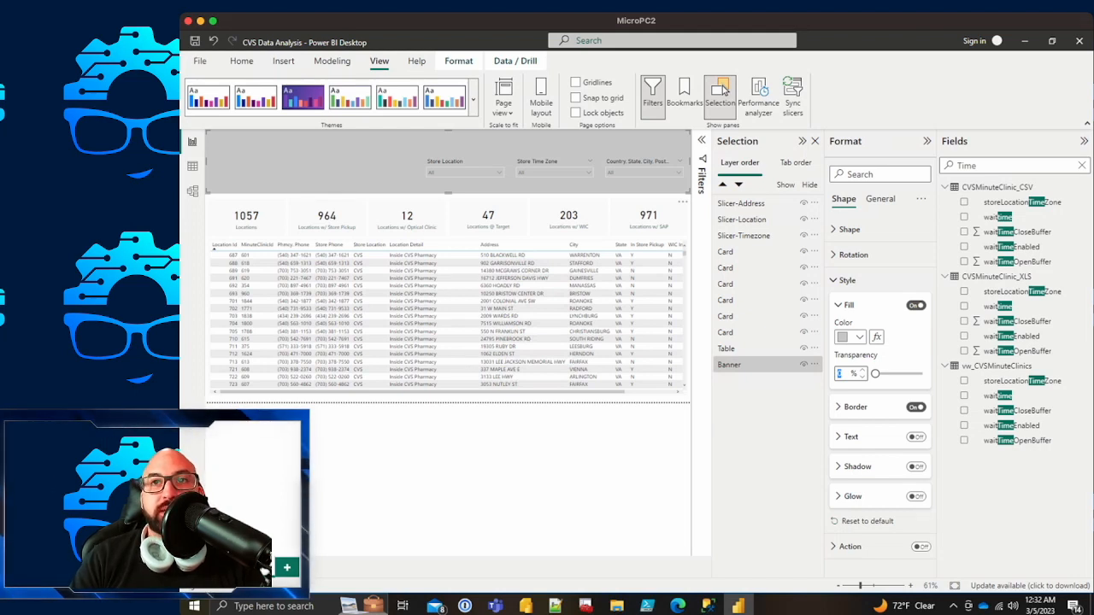
text(90)
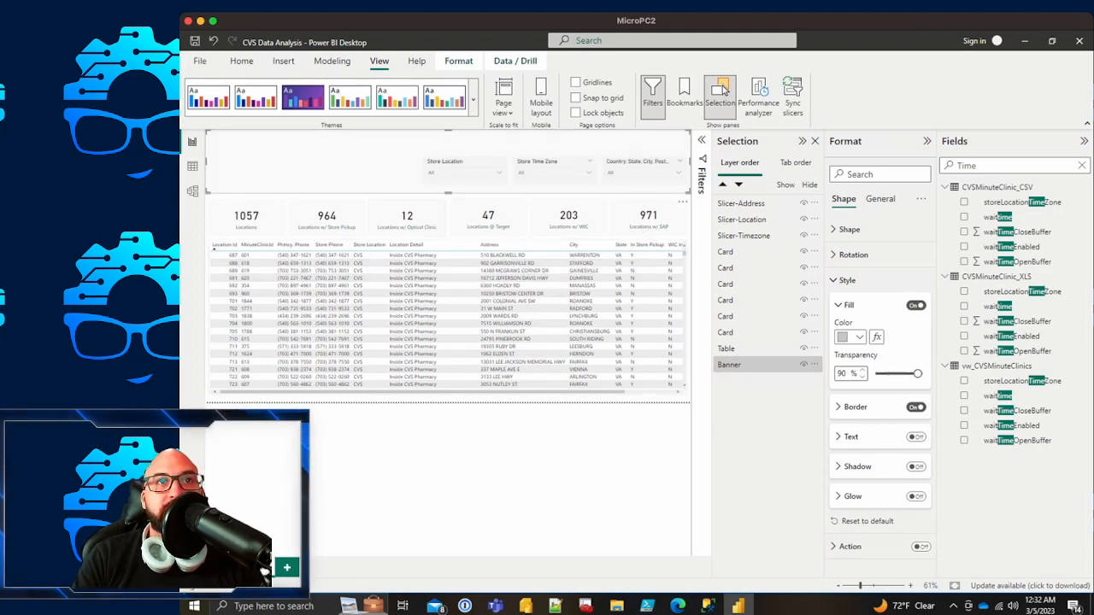
Step: Check the background color and transparency of the Locations w/ Store Pickup card
click(327, 217)
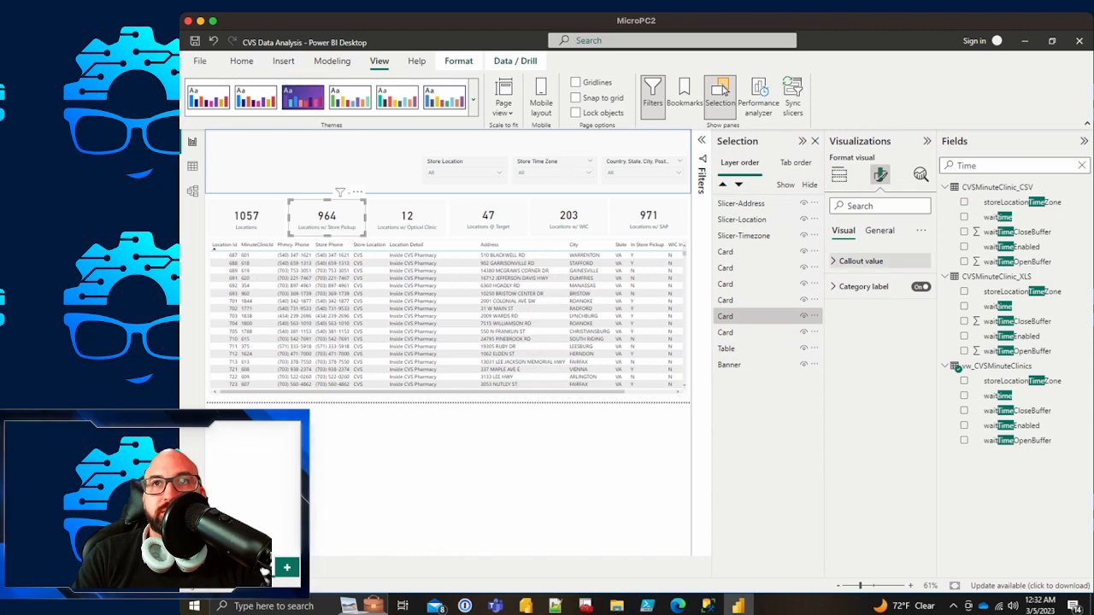
click(879, 230)
click(850, 312)
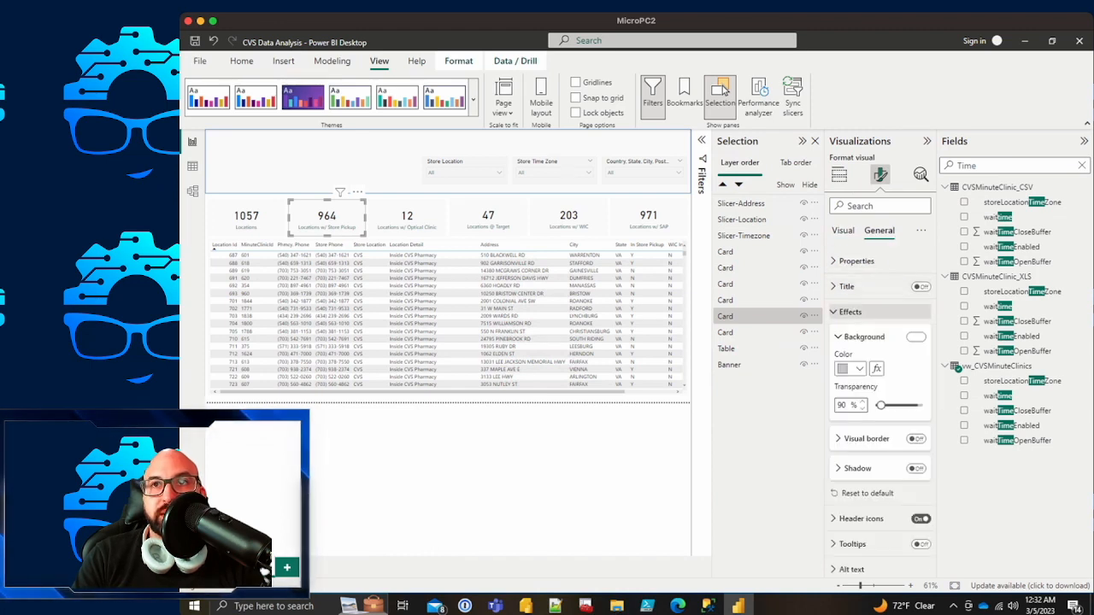
Step: Turn off the Banner shape's border and collapse the selection and formatting panes
click(359, 162)
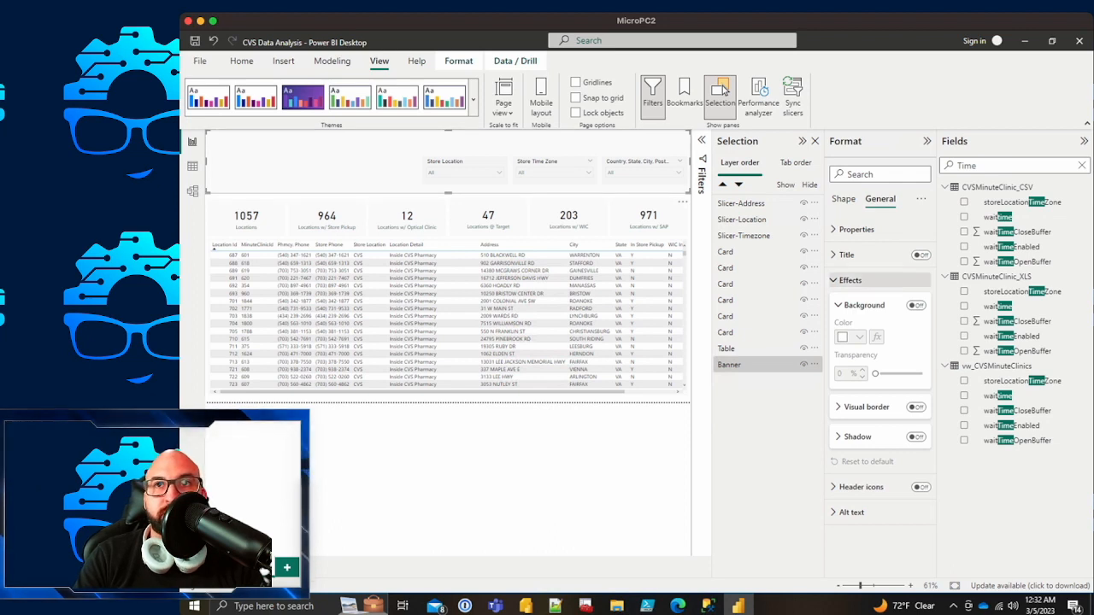
click(850, 280)
click(844, 200)
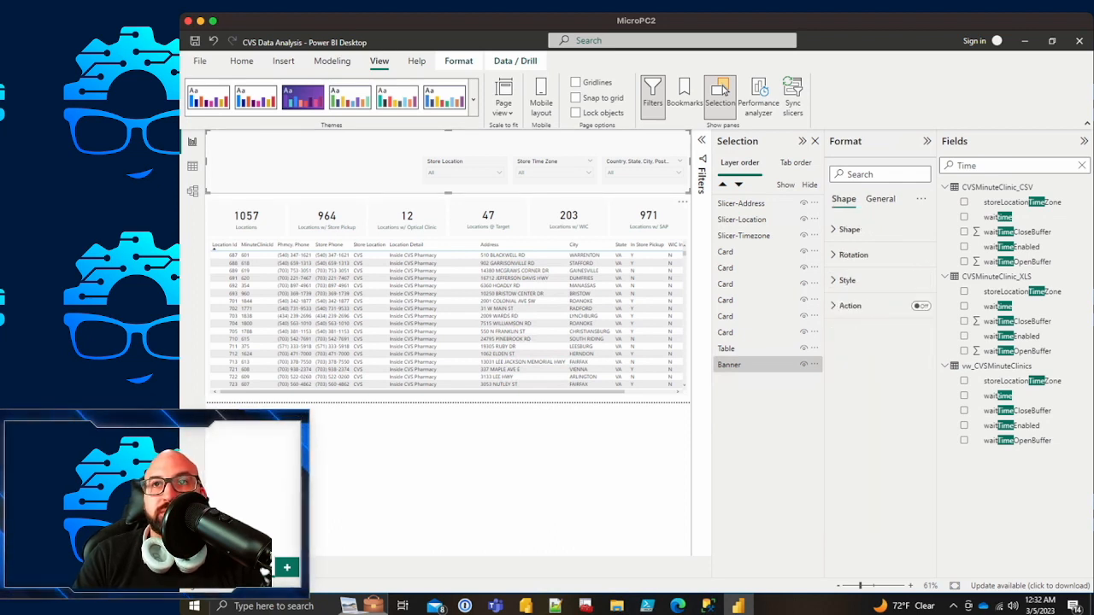
click(846, 280)
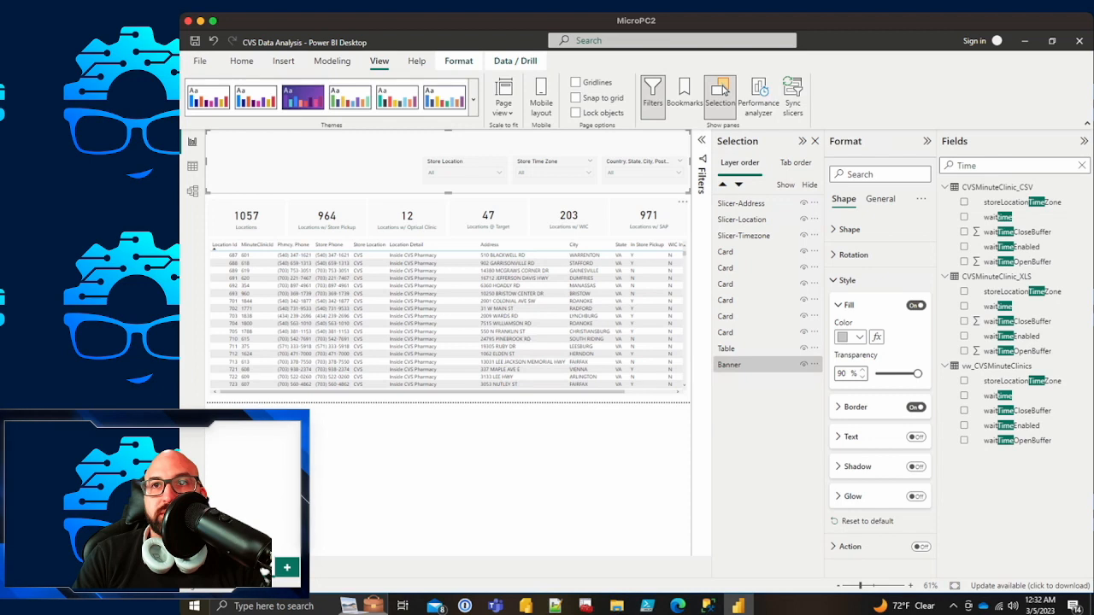
click(855, 407)
click(916, 406)
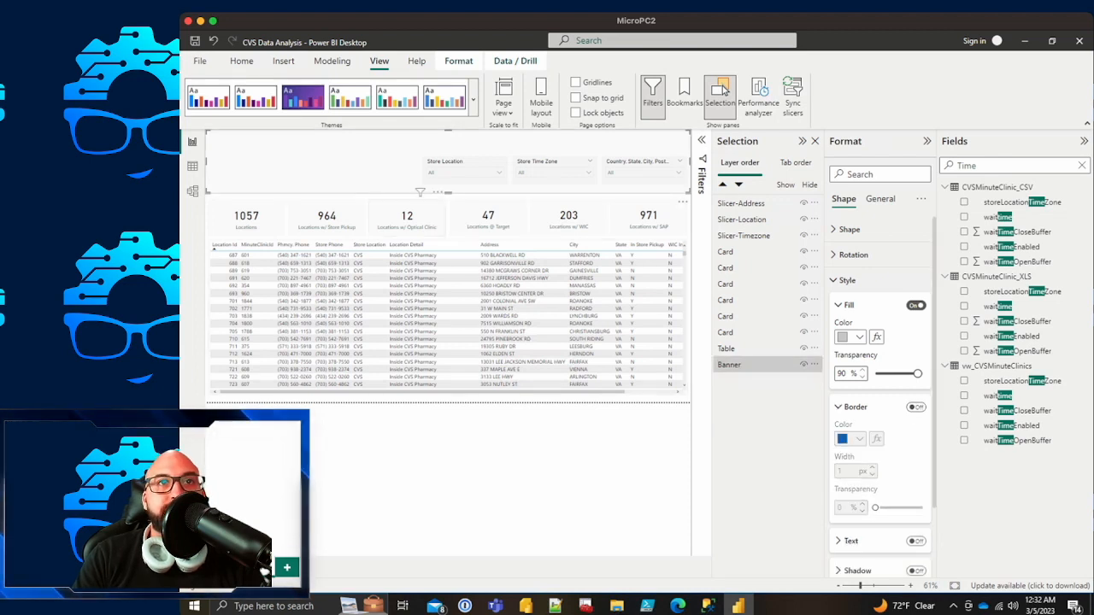
click(407, 218)
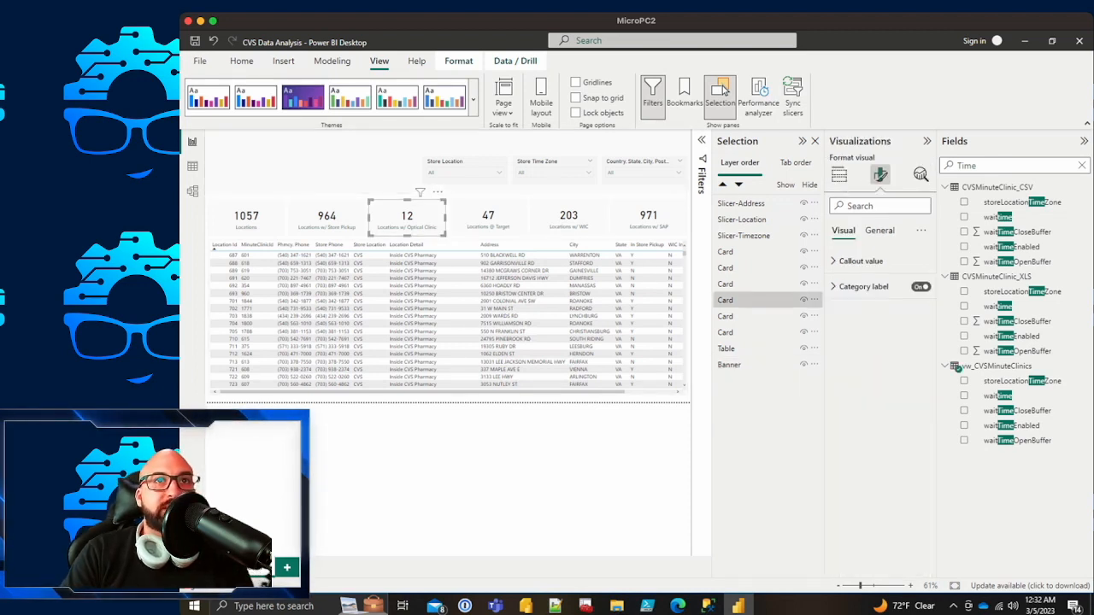
click(461, 470)
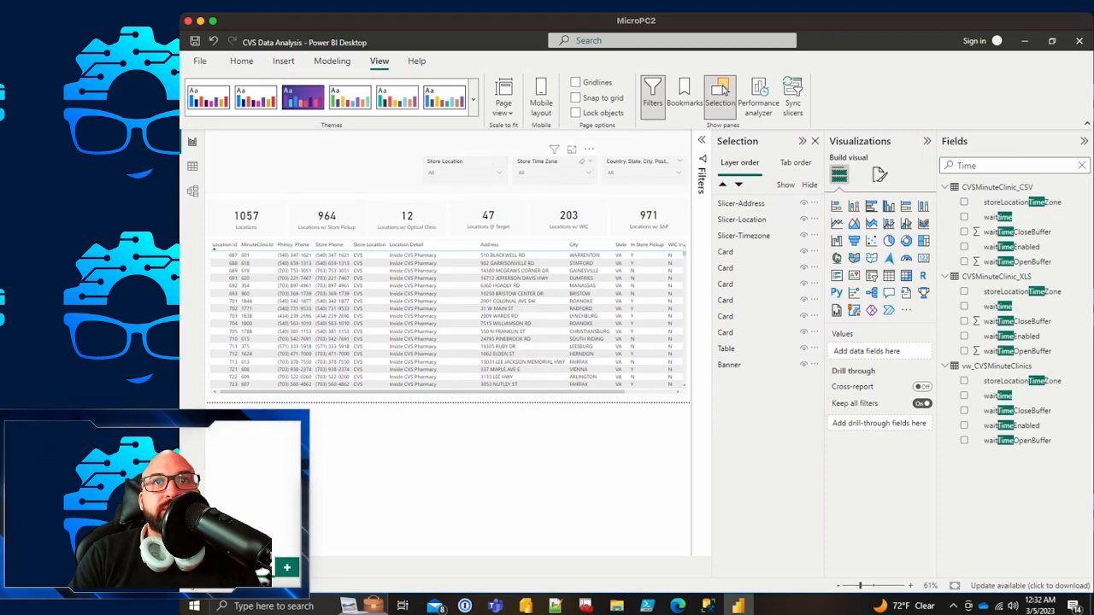
click(801, 141)
click(926, 141)
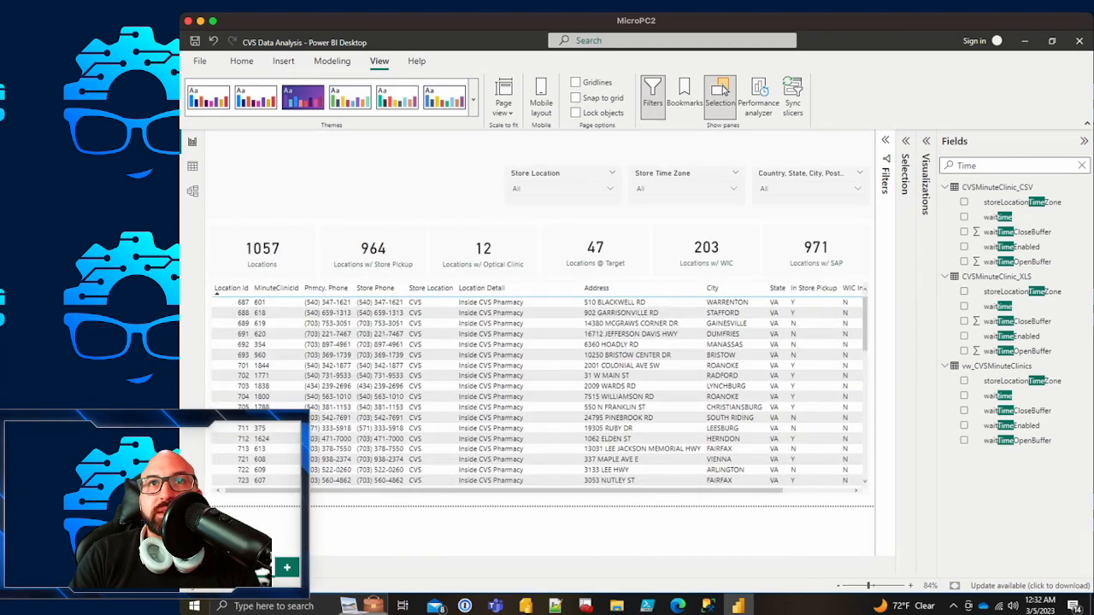
Step: Turn off the background of the Store Location, Store Time Zone and Country, State, City, Postal Code slicers
click(560, 187)
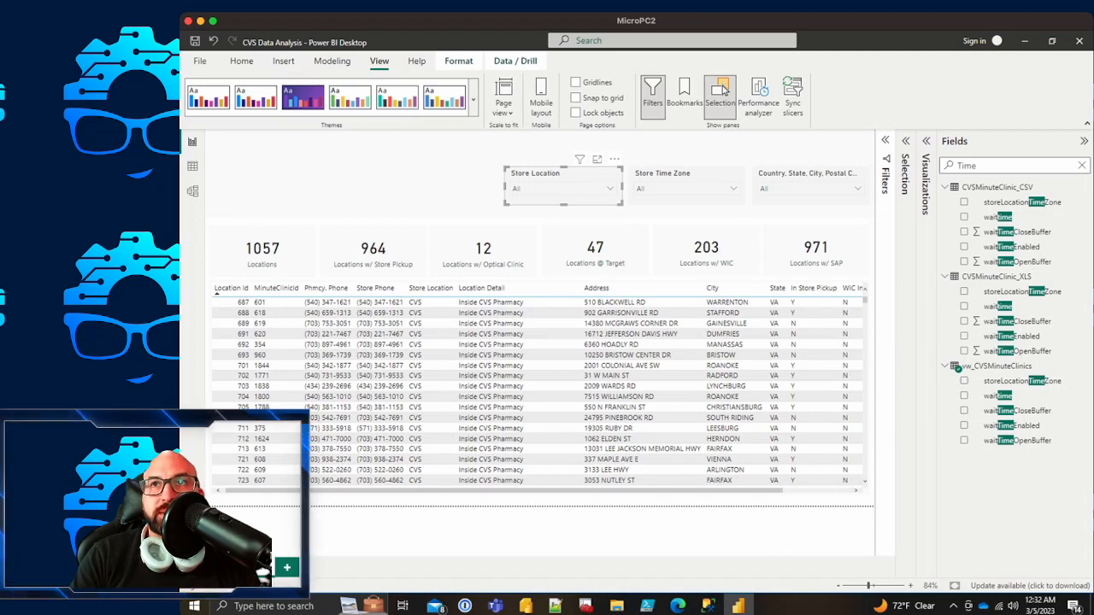
click(926, 141)
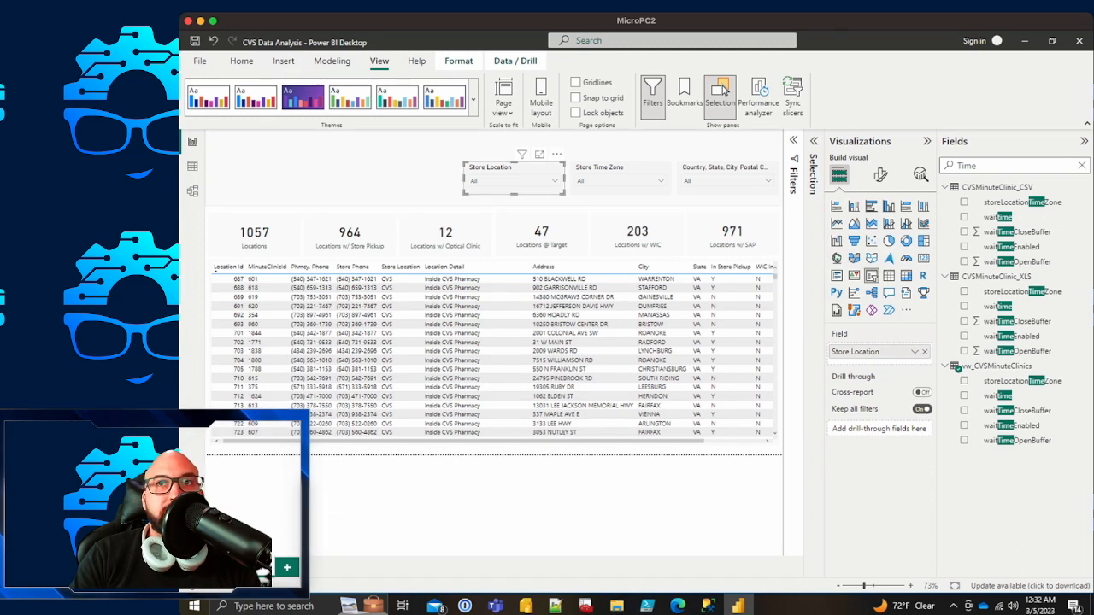
click(880, 175)
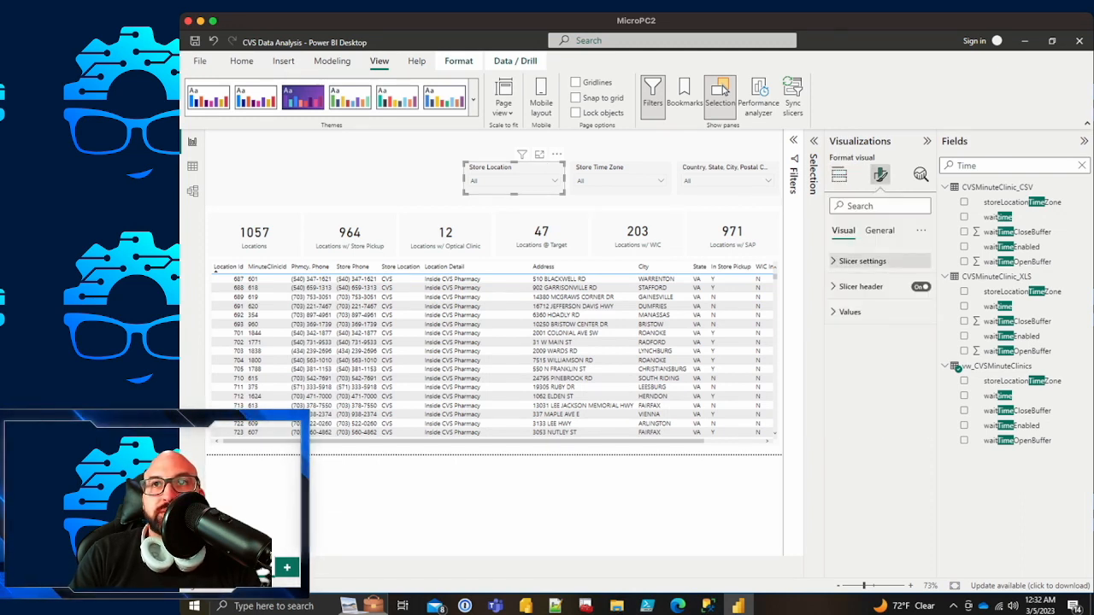
click(879, 230)
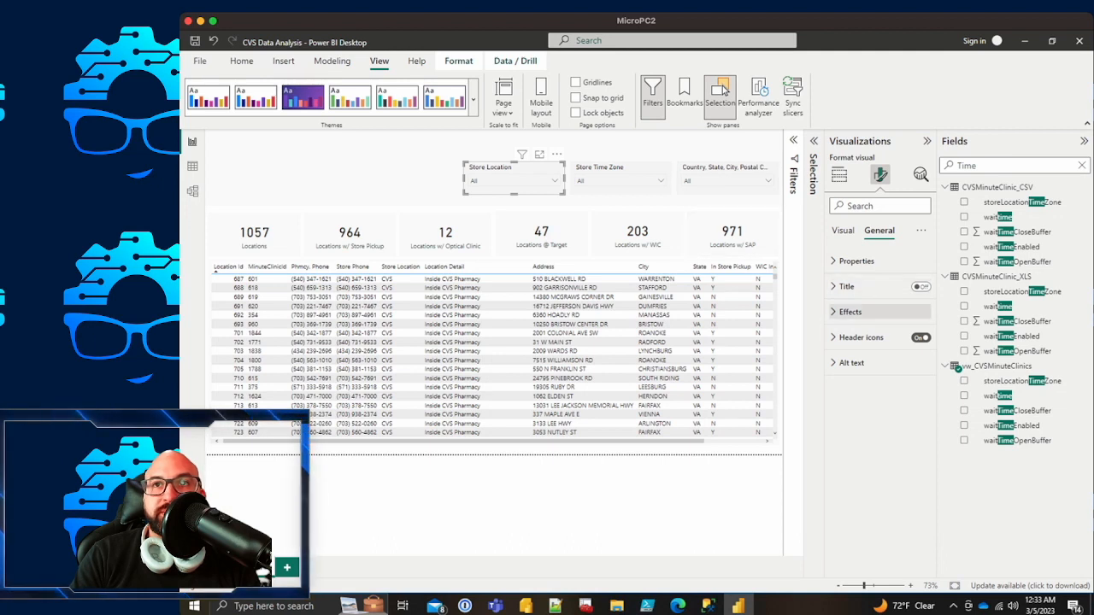
click(850, 312)
click(916, 337)
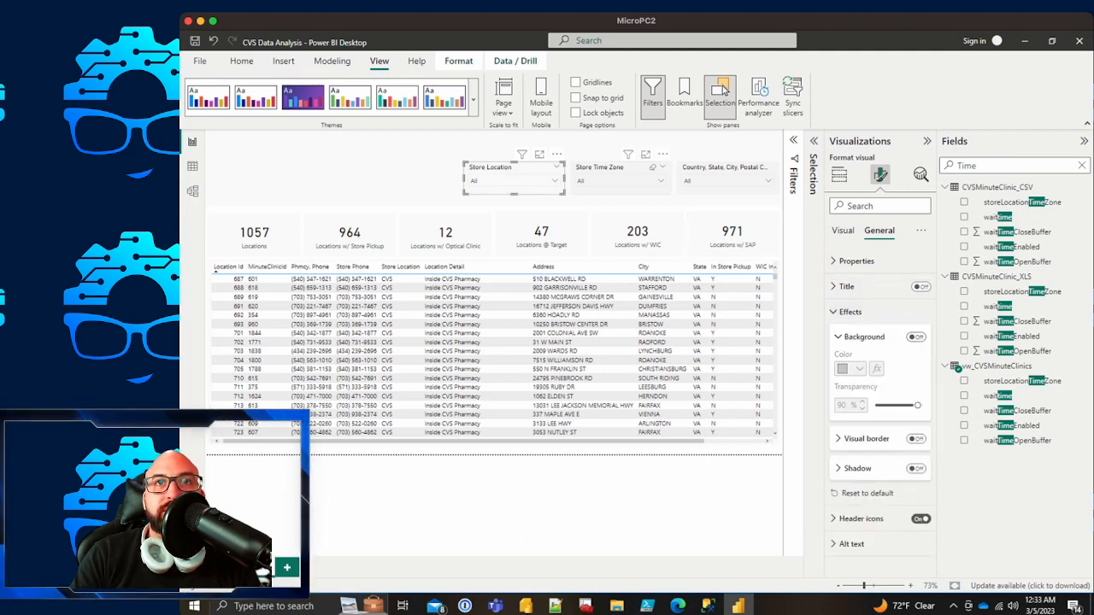
click(639, 167)
click(916, 336)
click(726, 166)
click(916, 337)
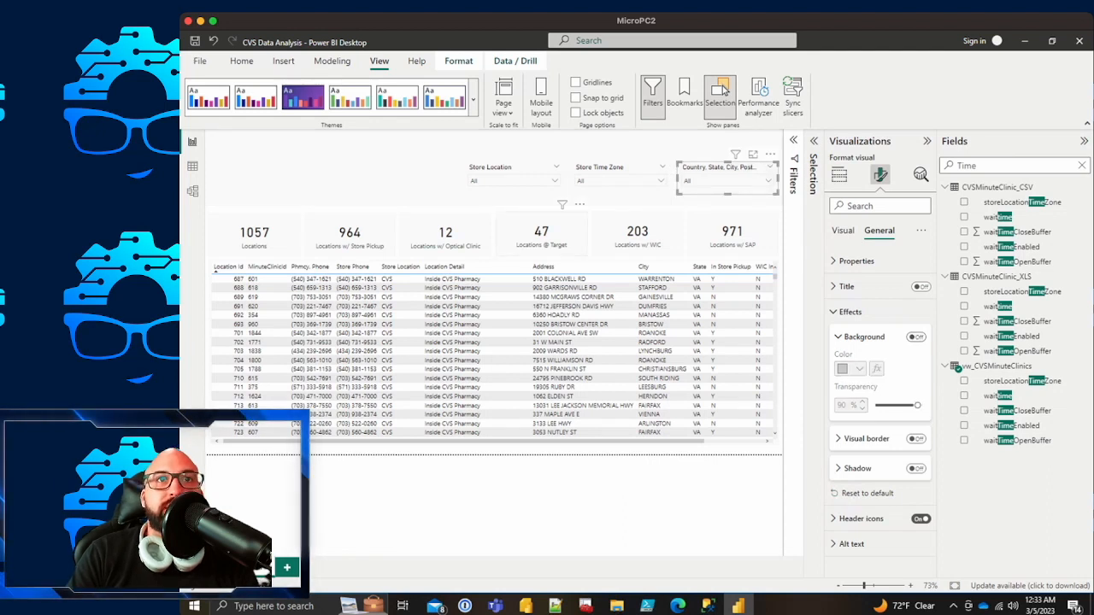
key(Escape)
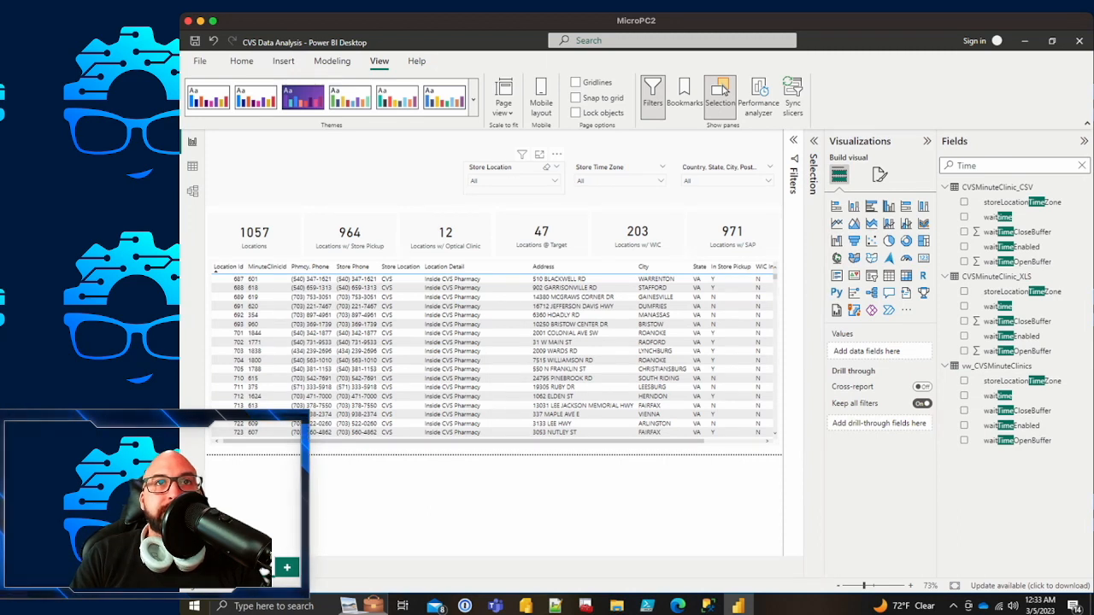
Step: Collapse the formatting and fields panes to enlarge the report canvas, leaving no visual selected
click(510, 167)
click(465, 207)
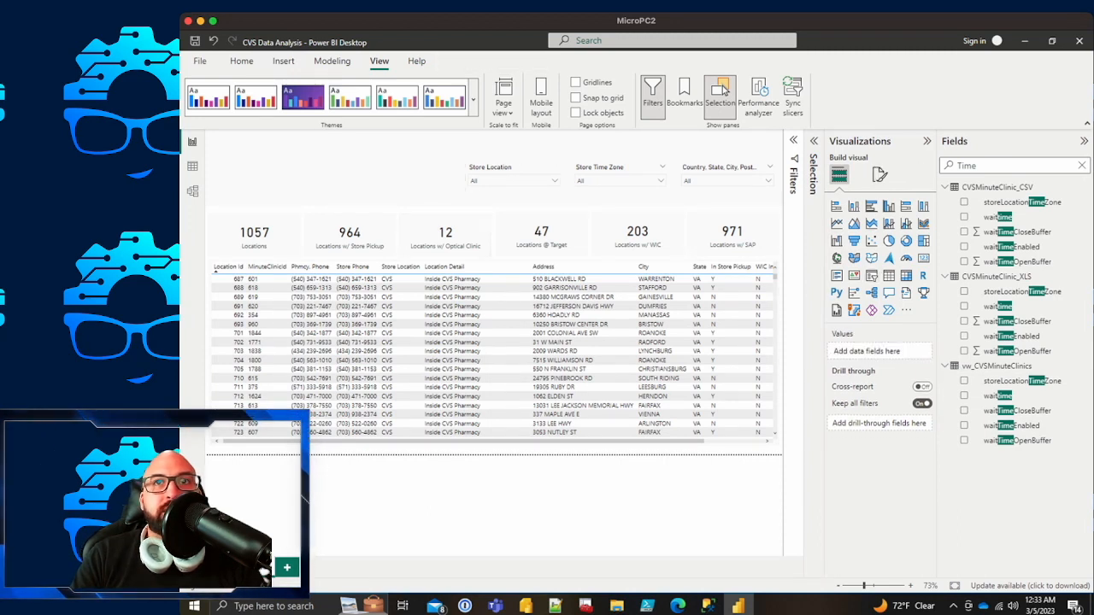
click(458, 198)
drag(494, 205, 494, 207)
click(927, 141)
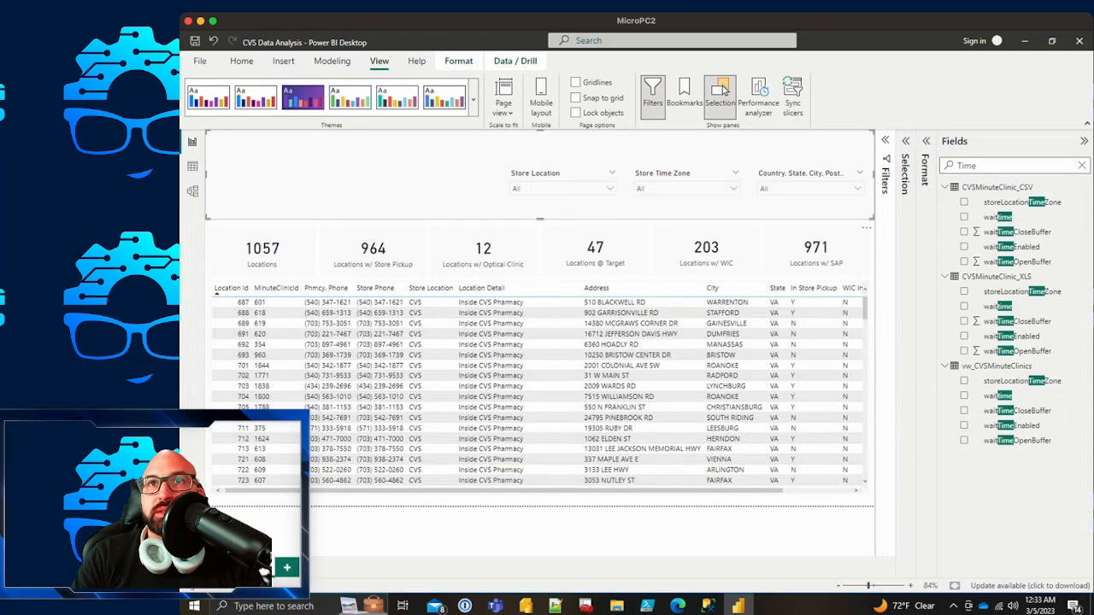
click(1084, 141)
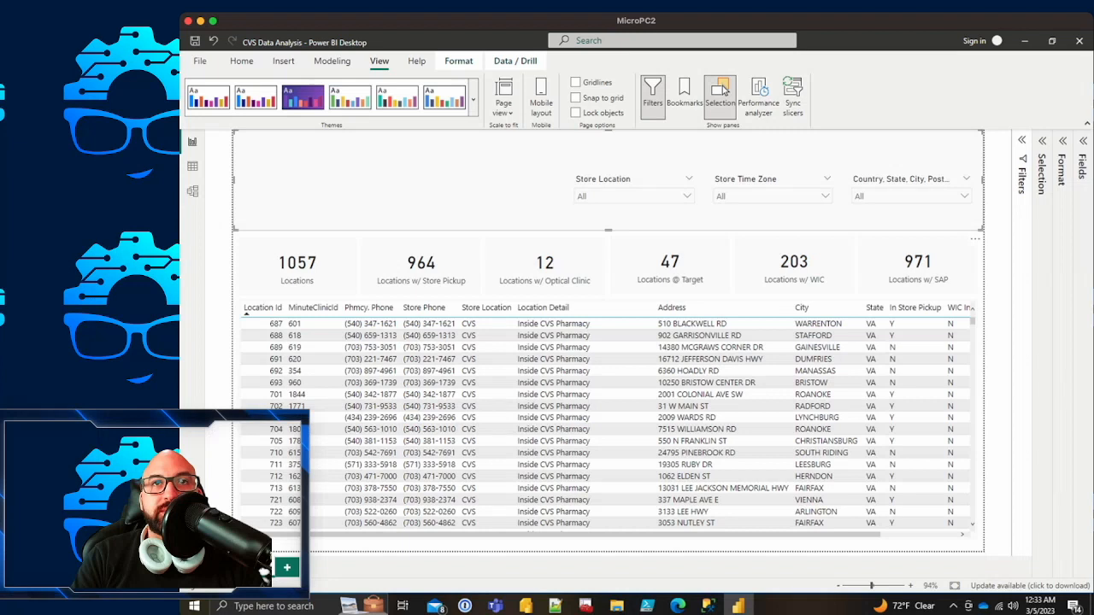
key(Escape)
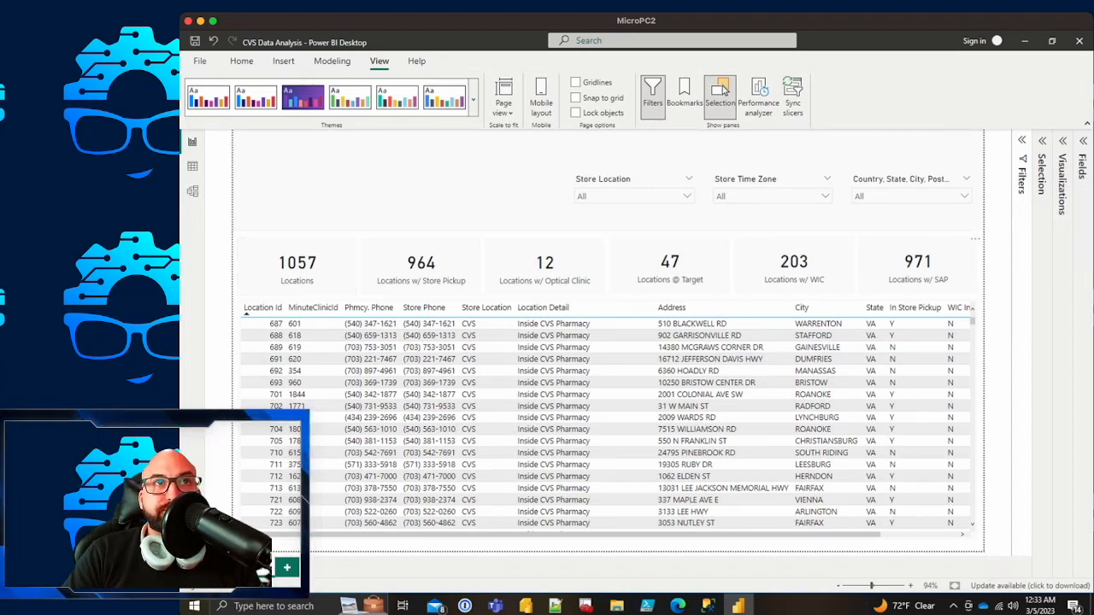
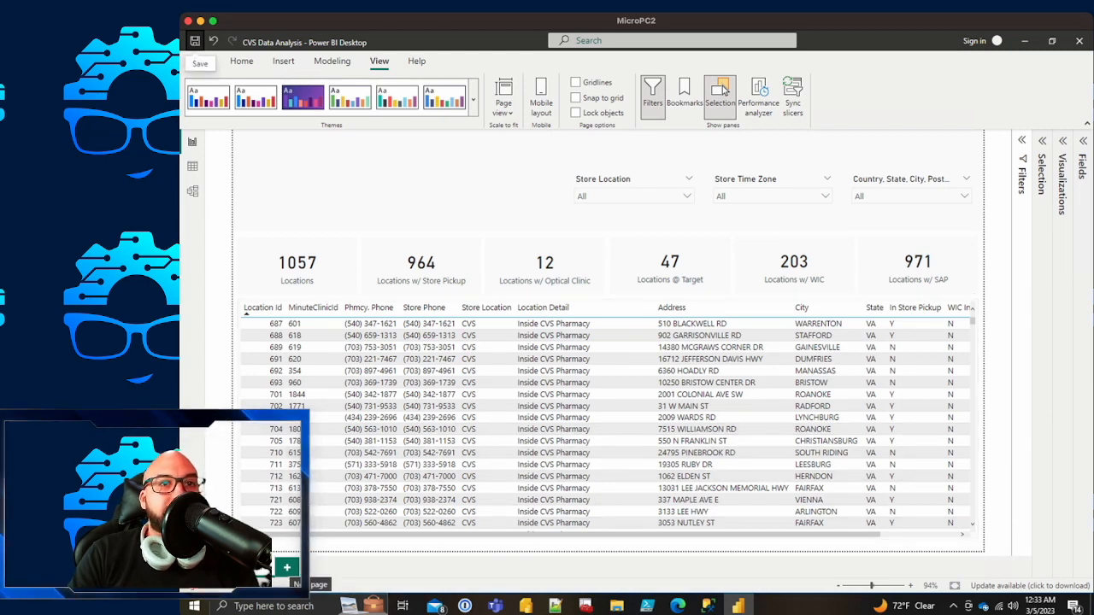
Step: Add a new blank page to the report
click(287, 567)
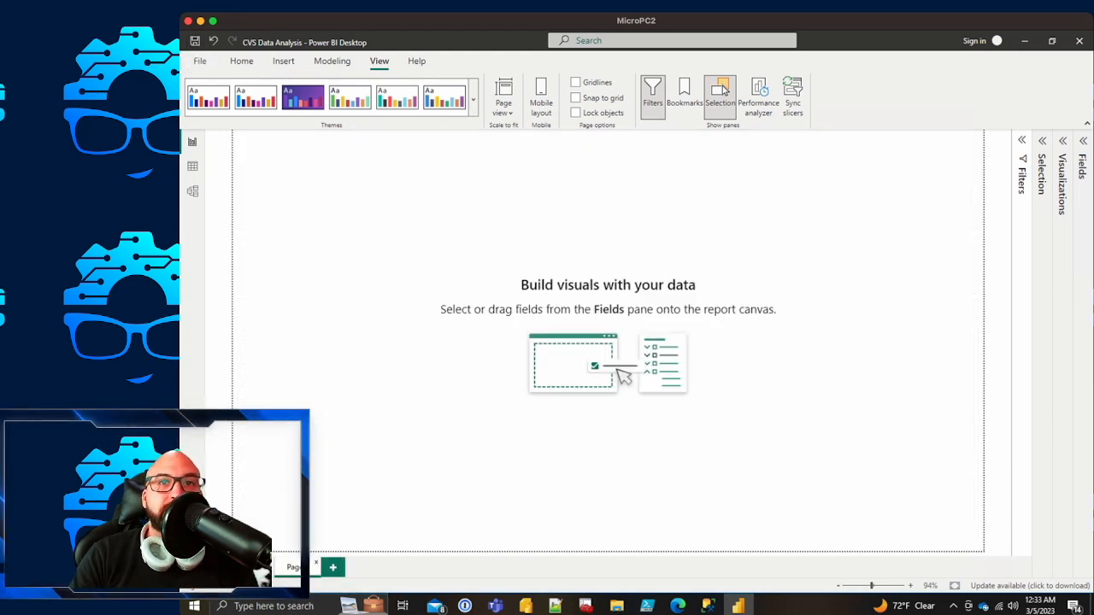
Step: Delete the blank page that was just added and duplicate the existing report page instead
click(315, 563)
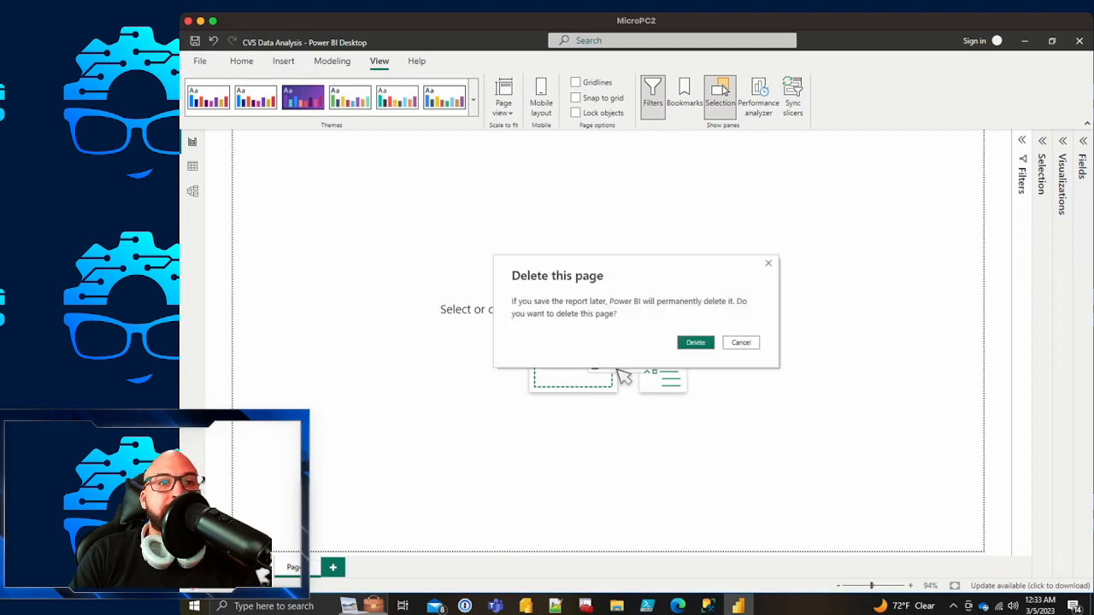
key(Return)
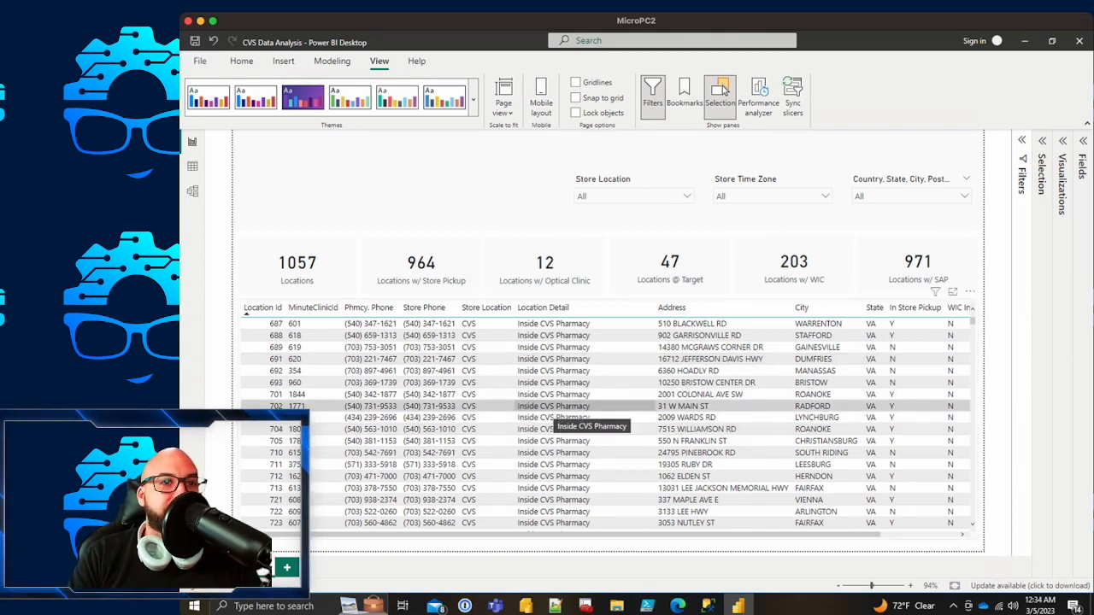
right_click(258, 566)
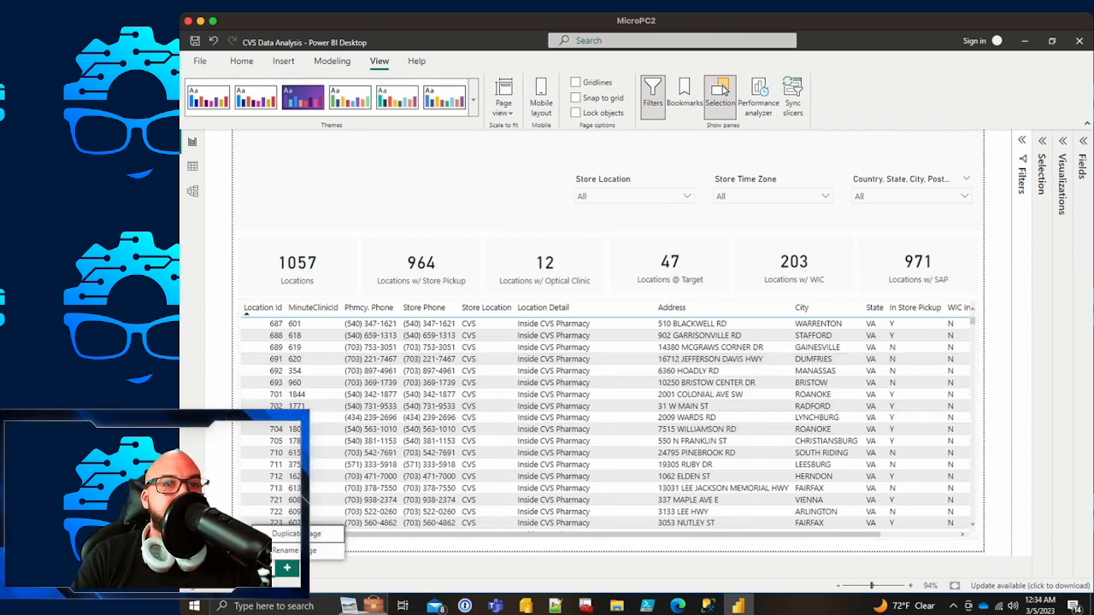
click(294, 533)
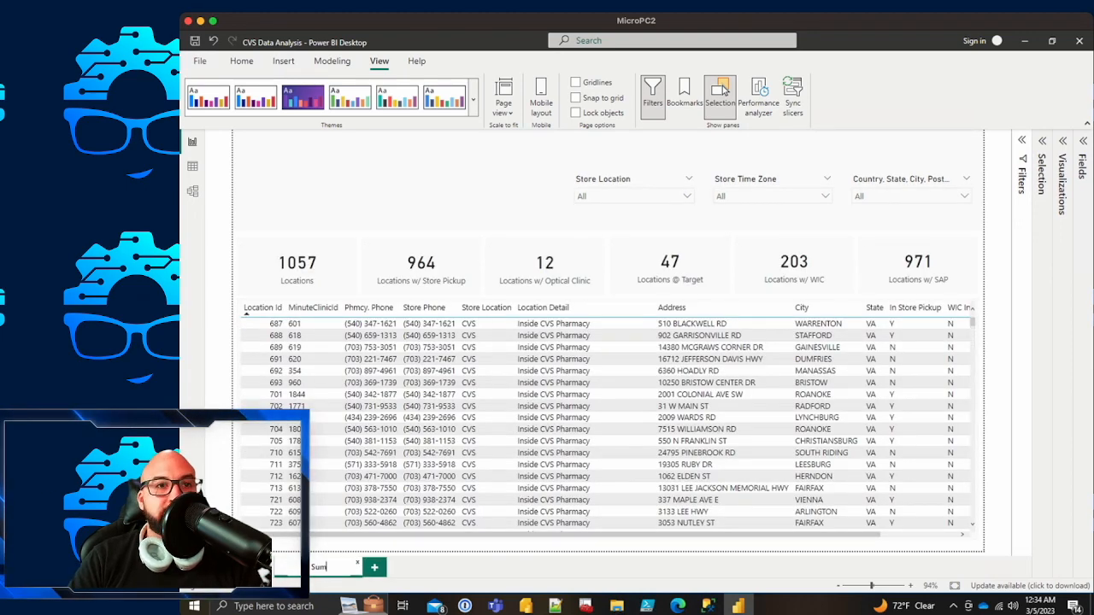
Step: Name the duplicated page Summary and move it ahead of the original page
text(y)
key(Return)
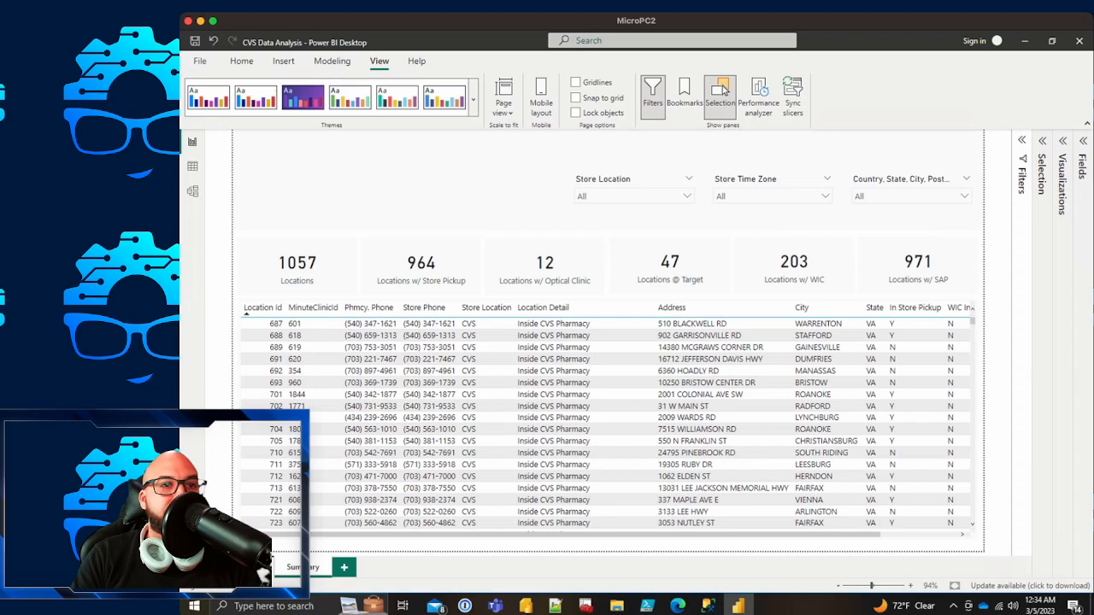
drag(303, 567, 257, 567)
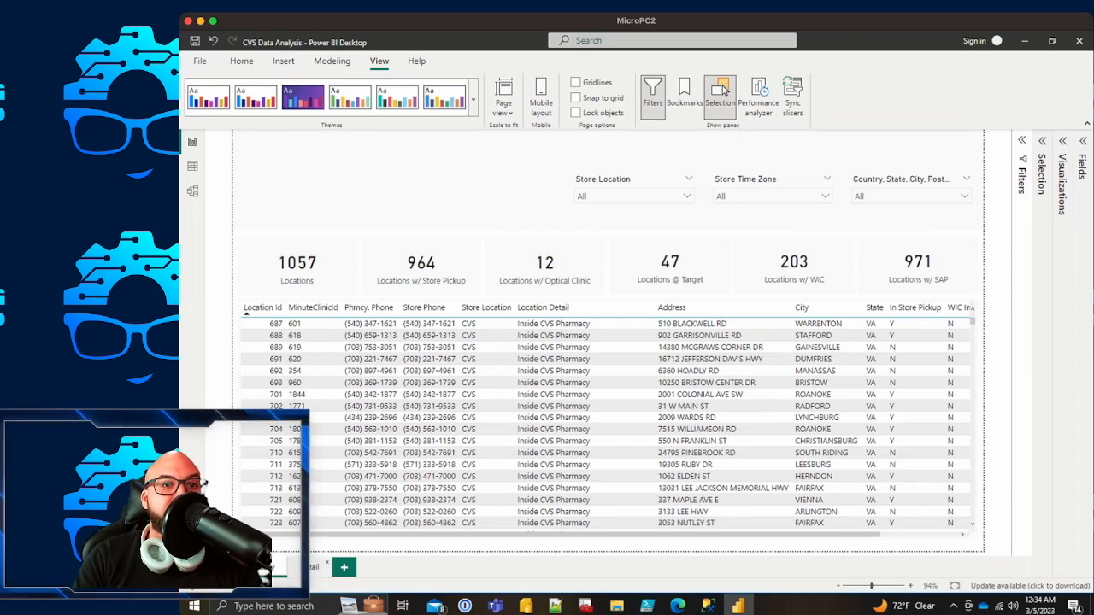
click(313, 567)
click(266, 567)
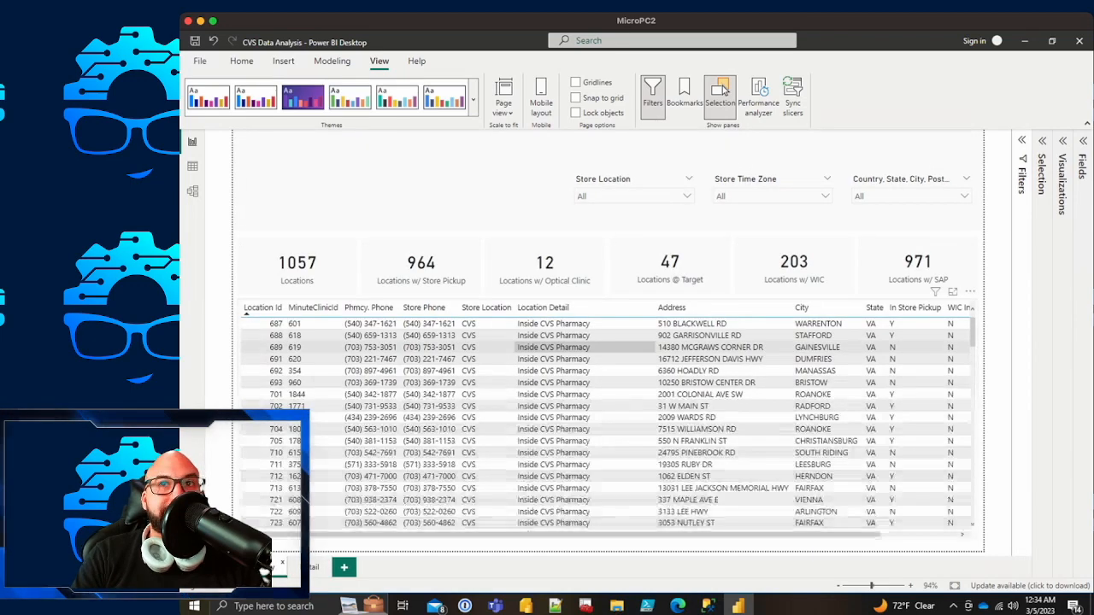
click(973, 323)
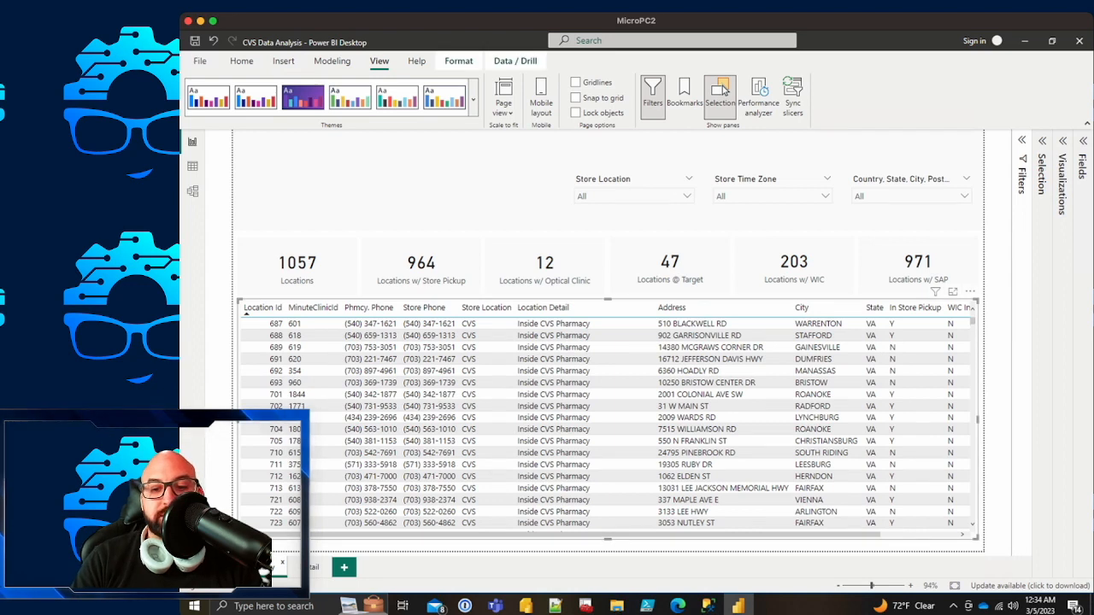
click(282, 563)
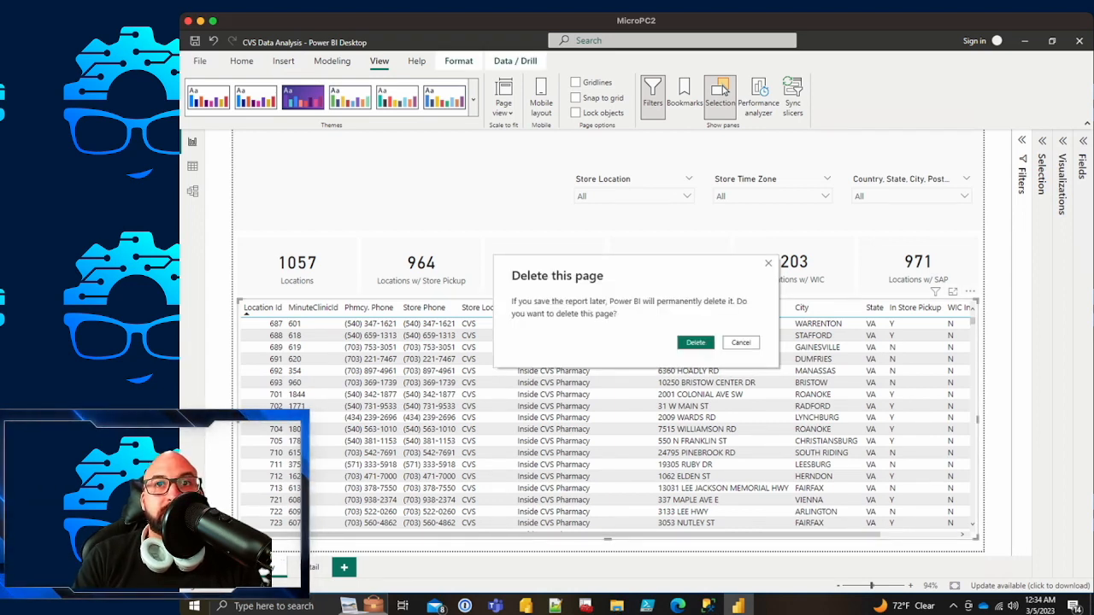
click(740, 342)
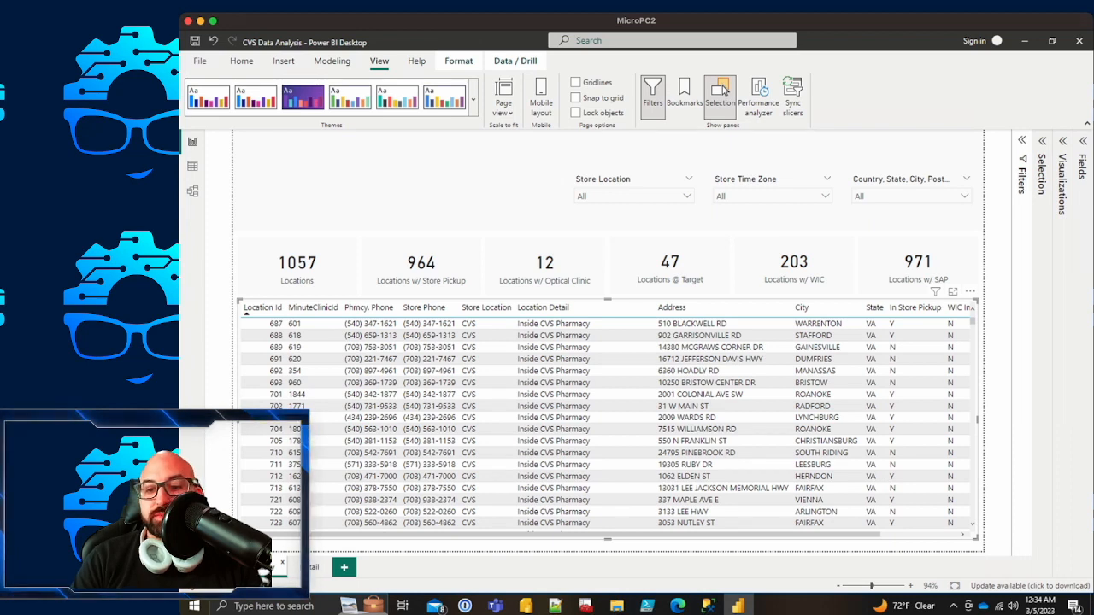
click(282, 562)
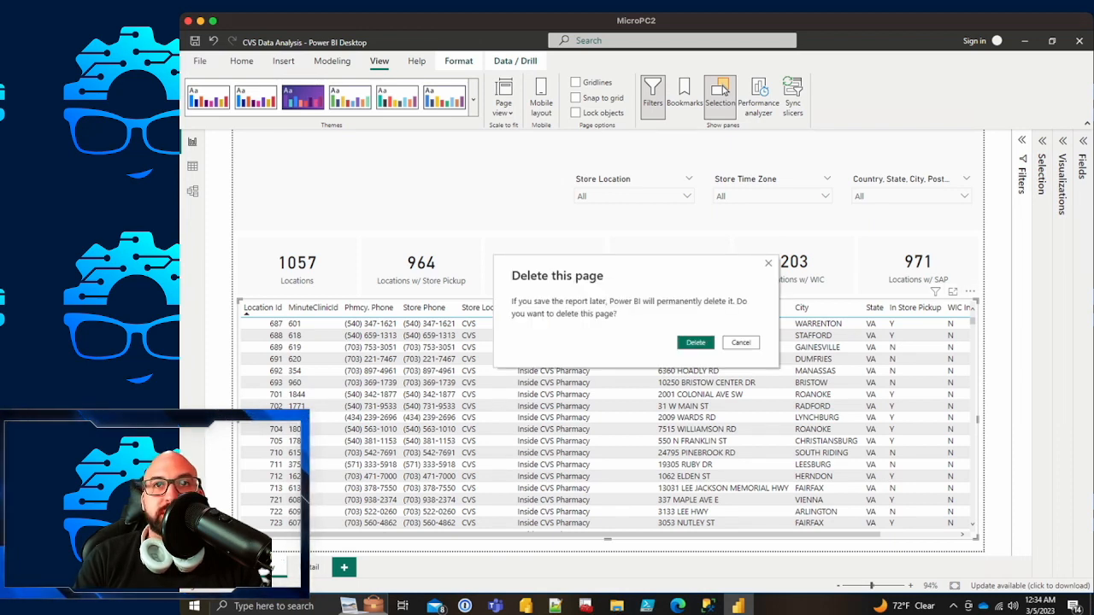
click(740, 342)
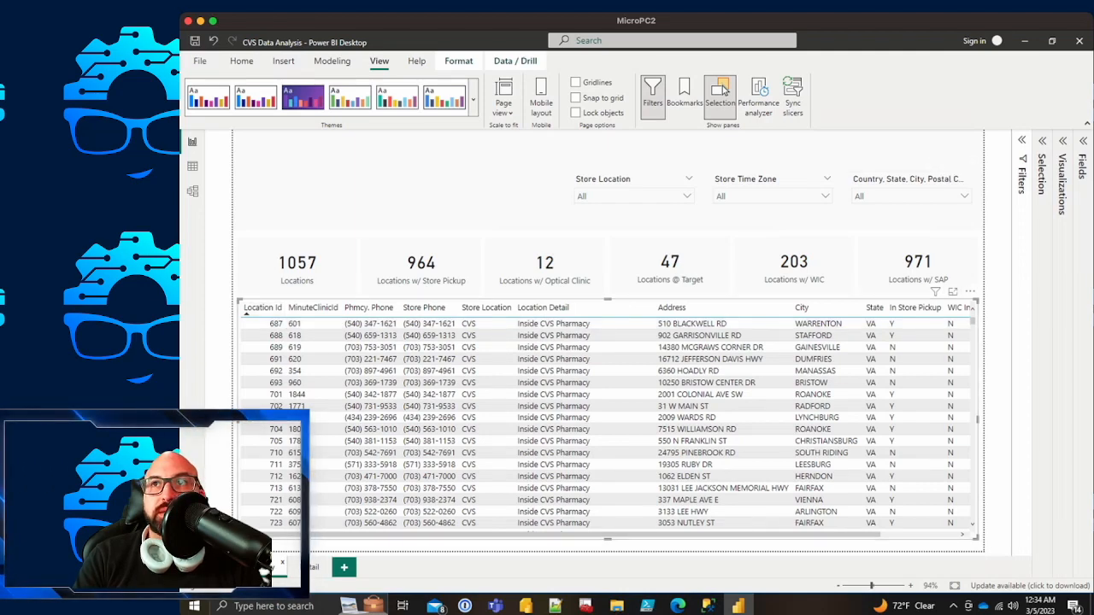
click(1083, 141)
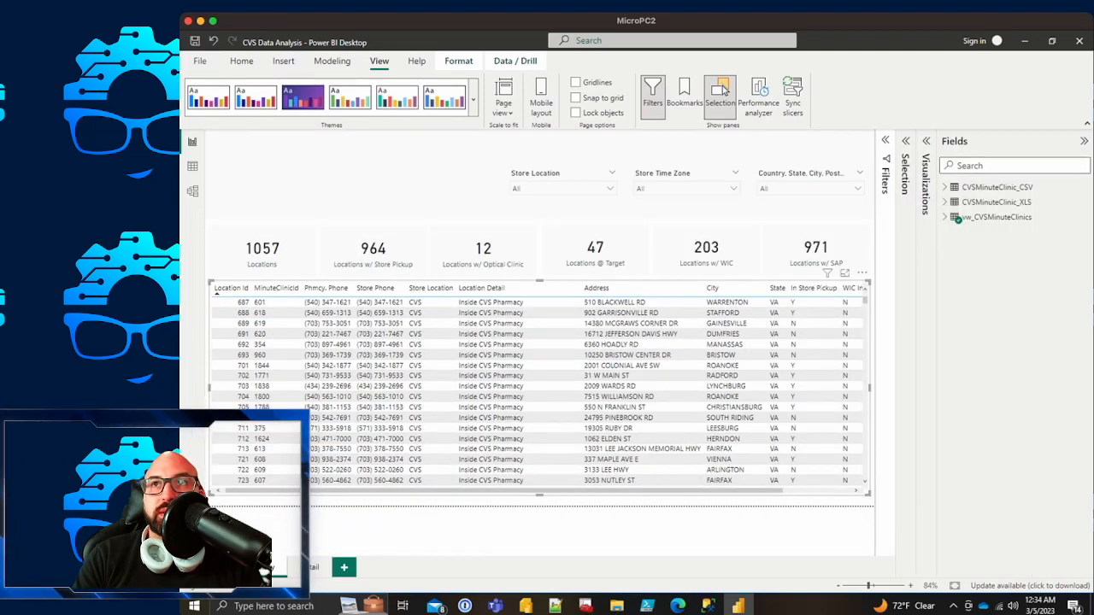
click(1082, 141)
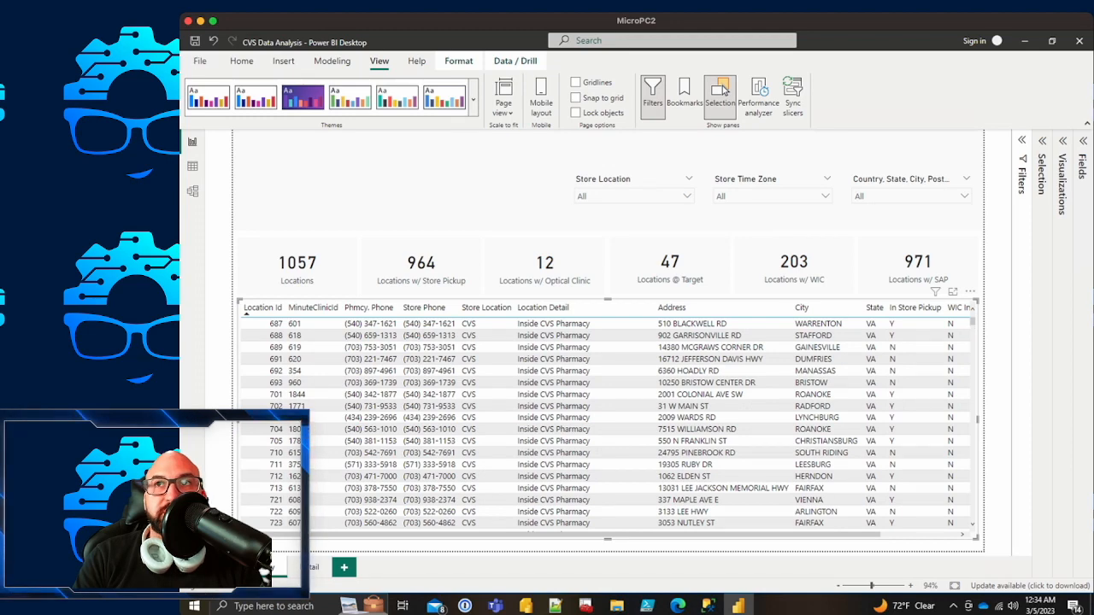
click(1062, 140)
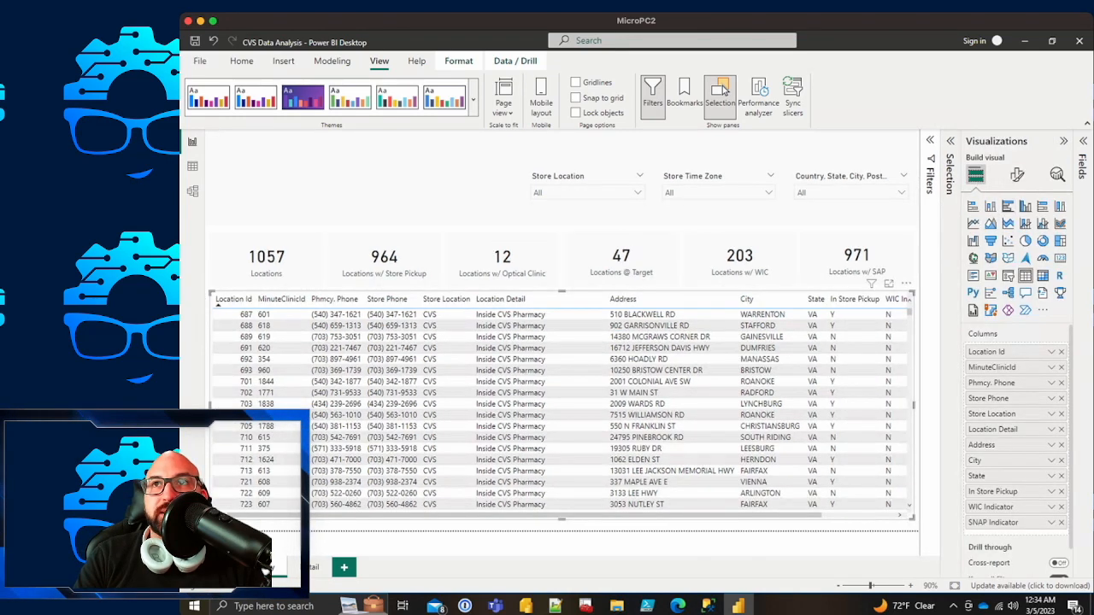
click(1063, 141)
Step: Select the Table layer on the Summary page and delete that visual
click(1041, 141)
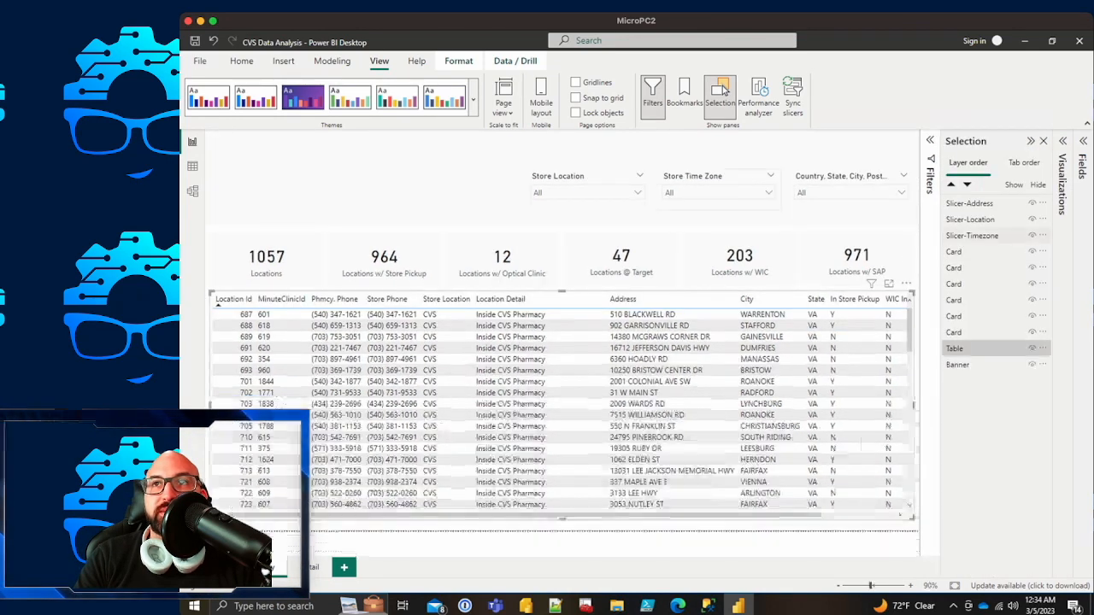
click(955, 349)
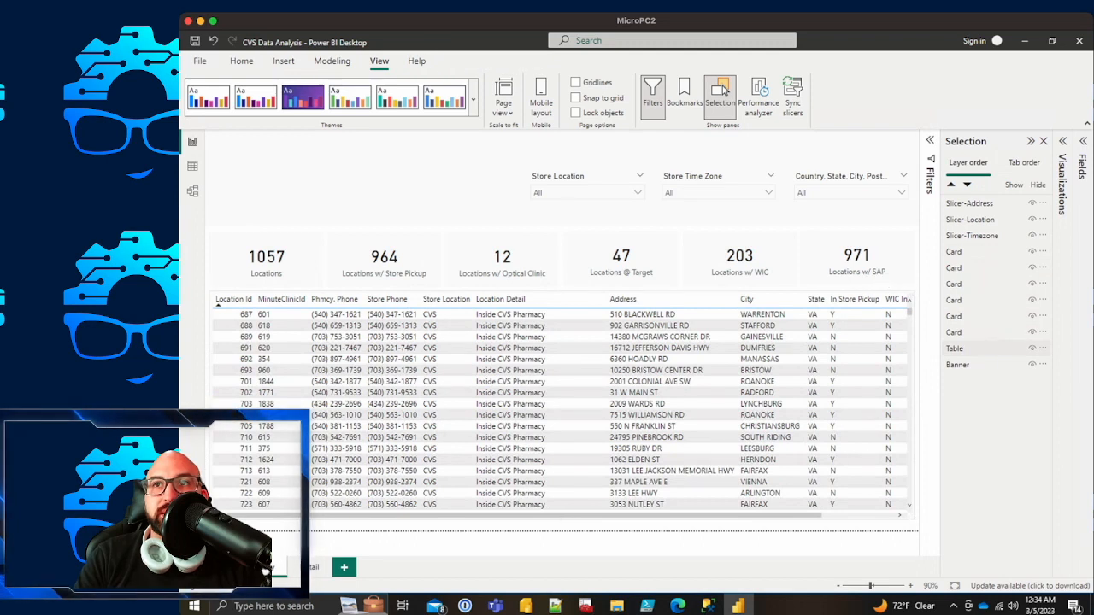
click(1042, 348)
click(955, 348)
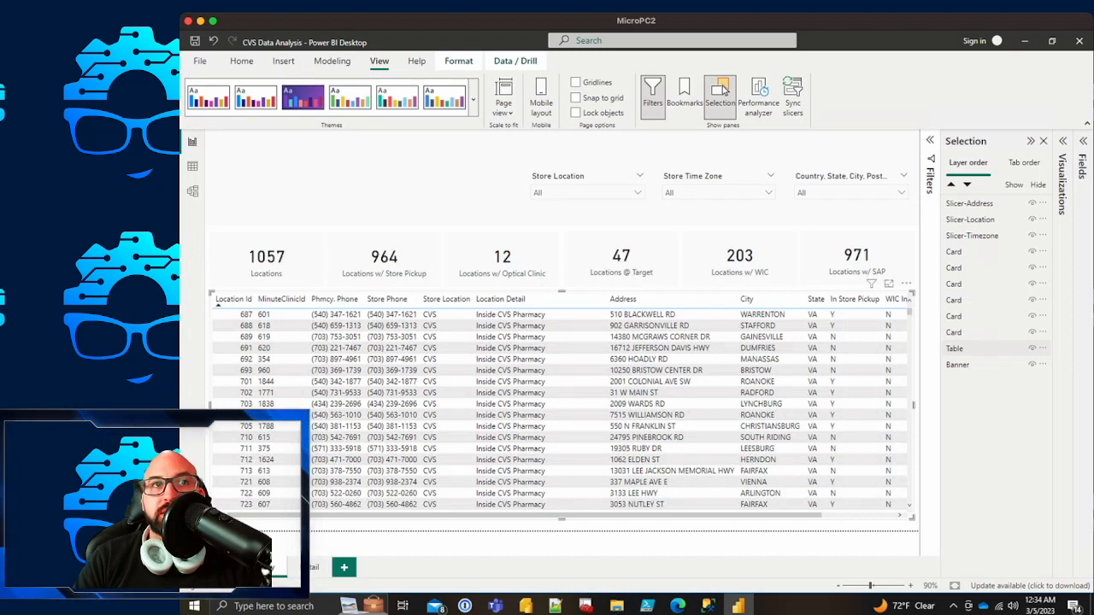
key(Delete)
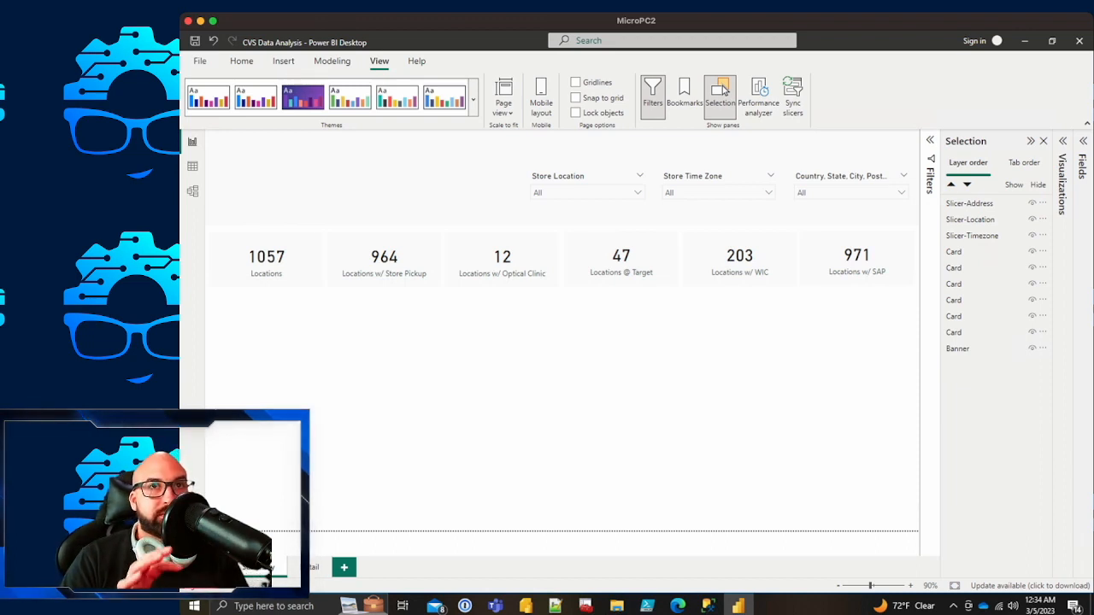
Step: Filter the cards by CVS and LONGS in the Store Location slicer and clear both selections again
click(586, 192)
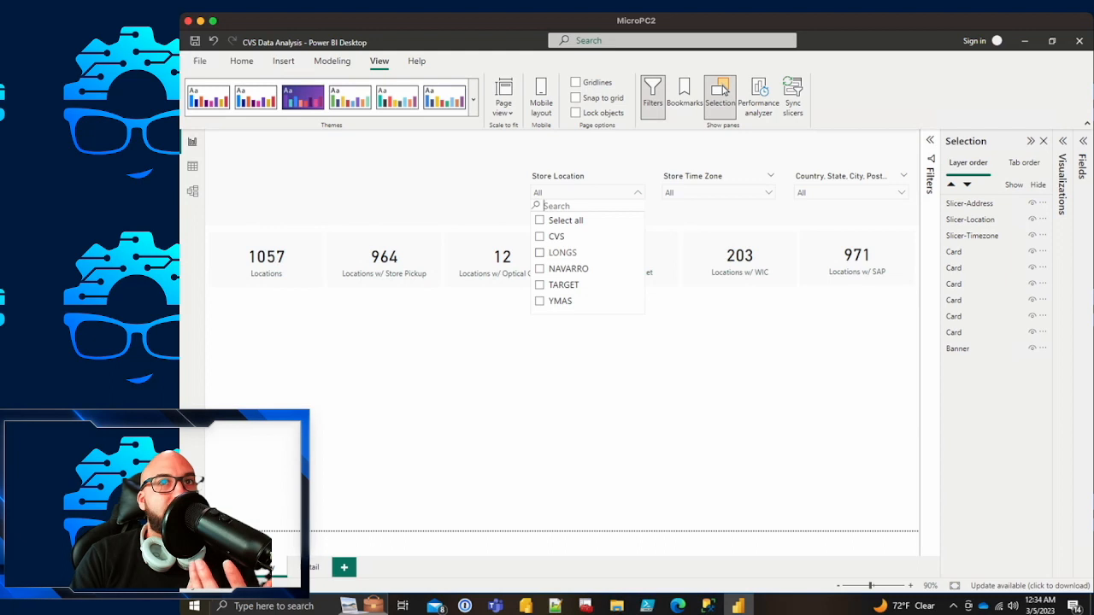
click(540, 253)
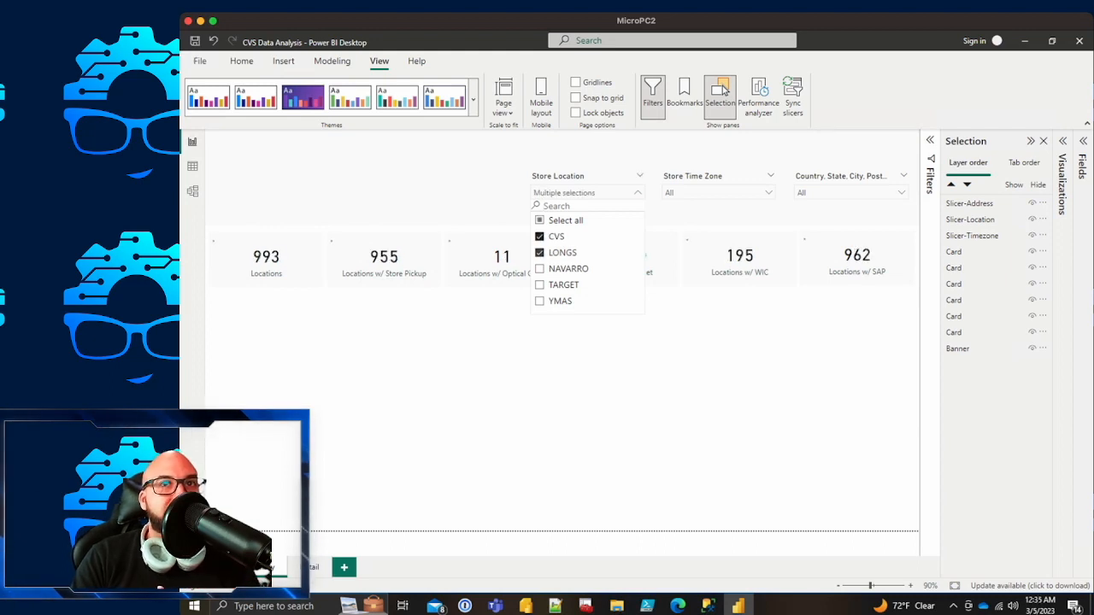
click(540, 236)
click(540, 253)
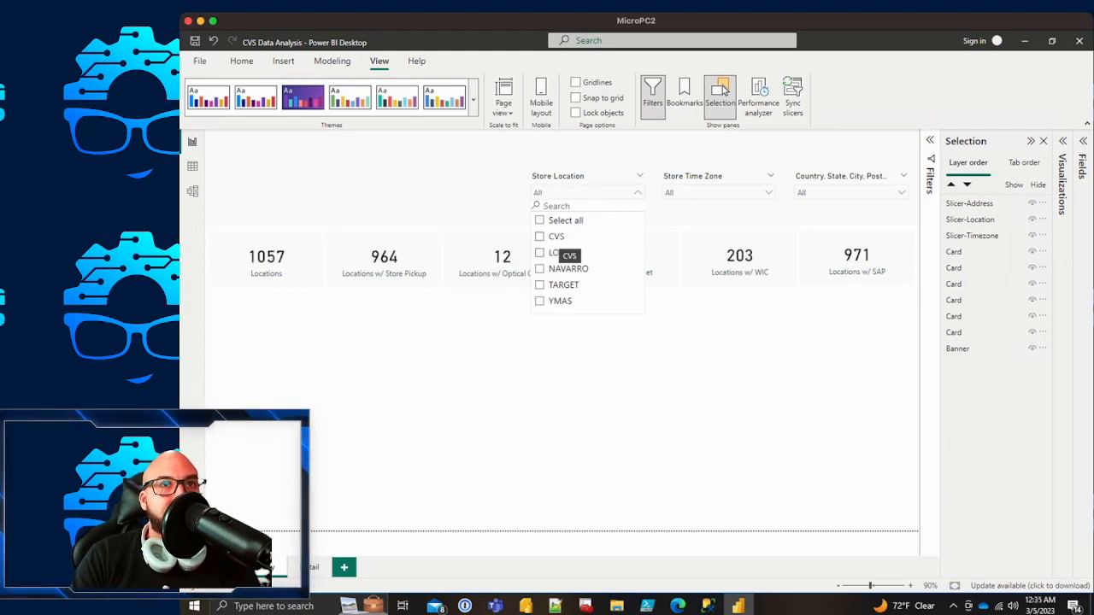
key(Escape)
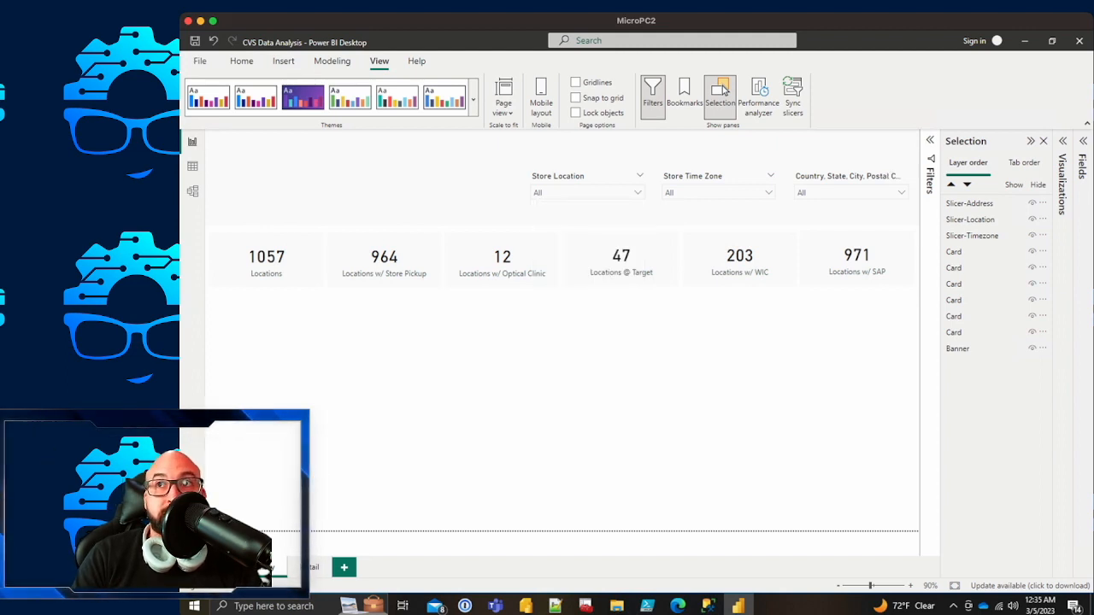
Step: Add a donut chart beneath the first two cards and size it to span both, down to near the page's lower edge
click(1083, 141)
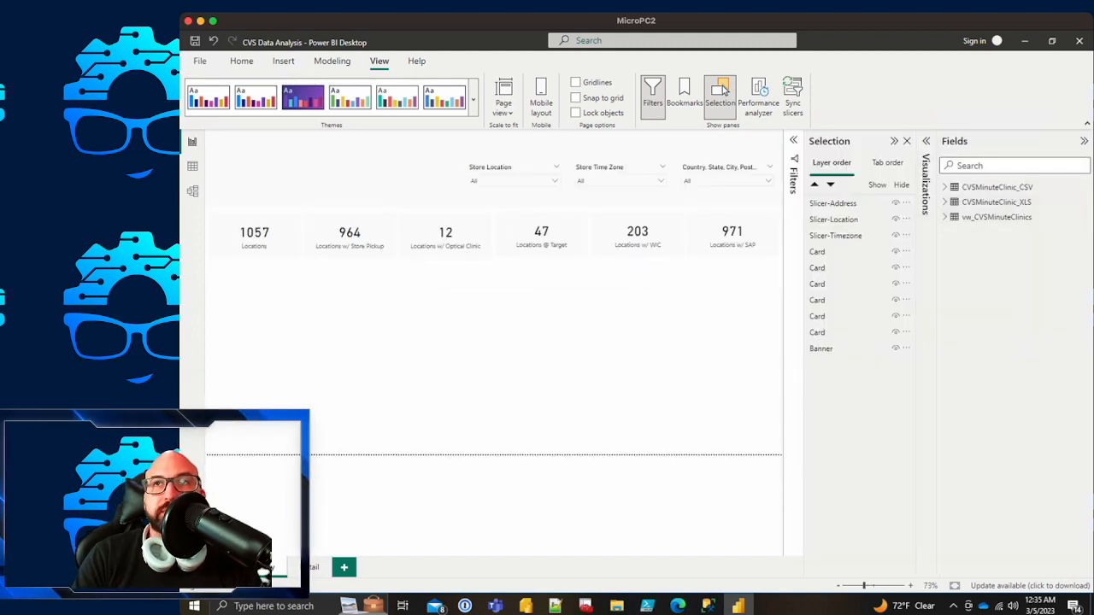
click(1083, 141)
click(1062, 141)
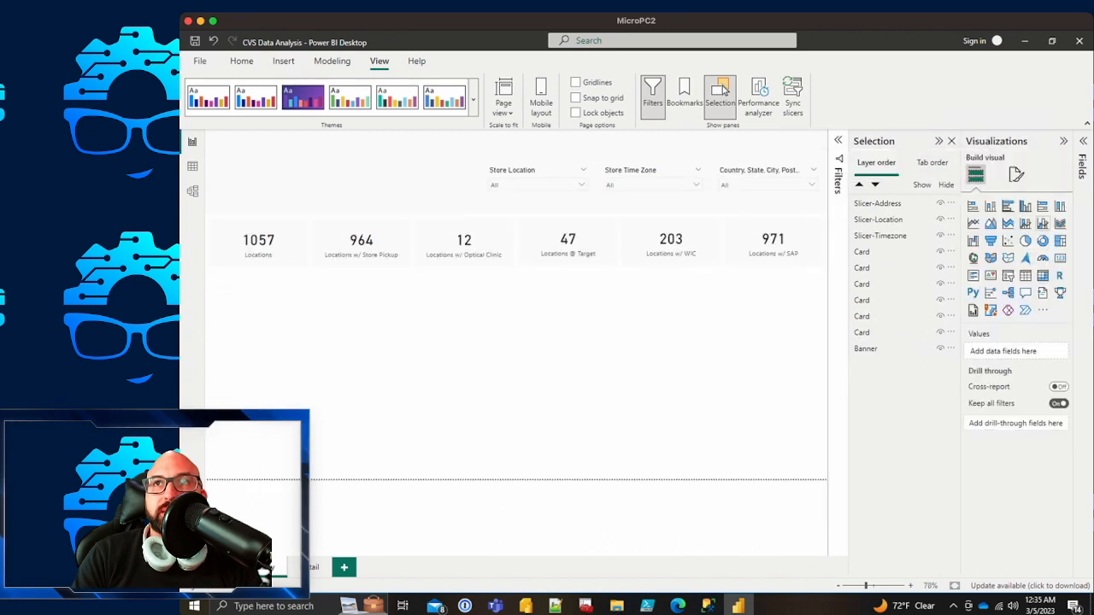
click(914, 140)
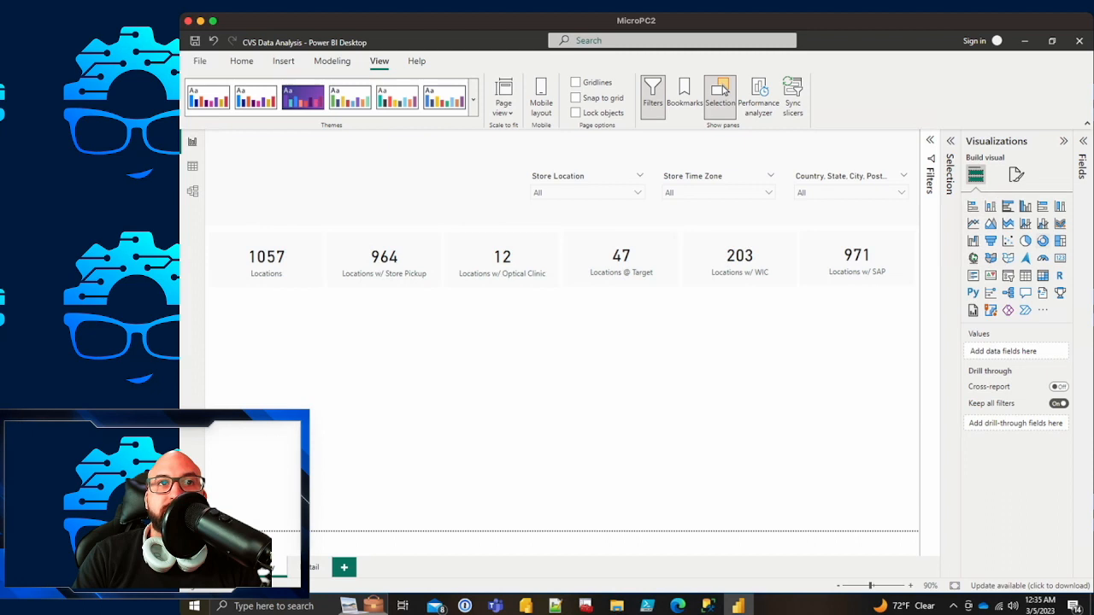
click(1043, 240)
drag(266, 376, 267, 333)
drag(323, 377, 442, 523)
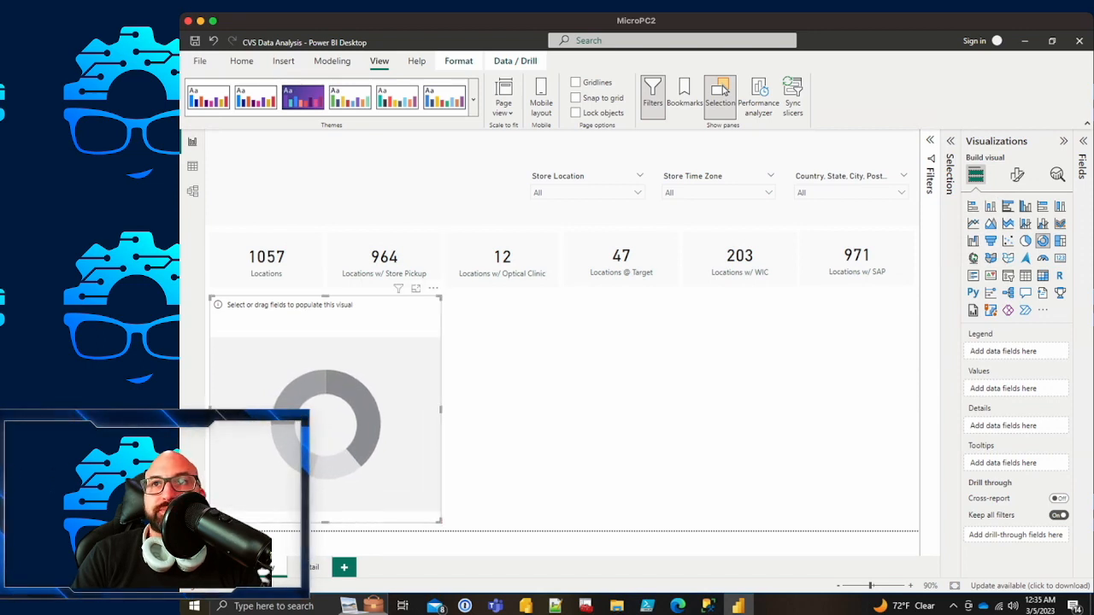
Step: Copy the formatting of the Locations w/ Store Pickup card onto the donut chart and check the chart's format settings
click(393, 252)
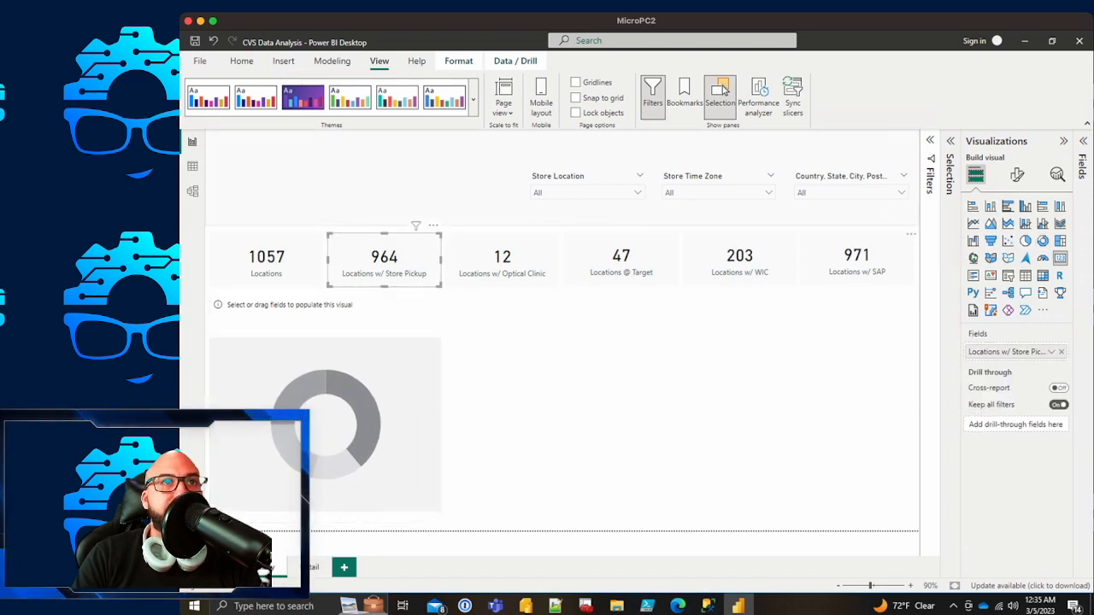
click(241, 61)
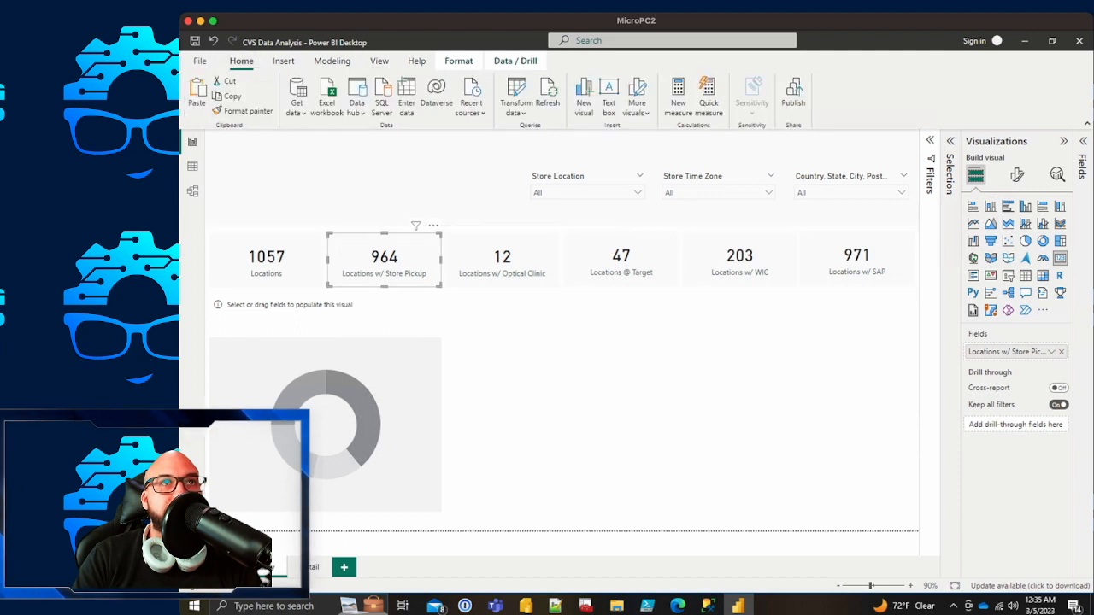
click(244, 111)
click(341, 350)
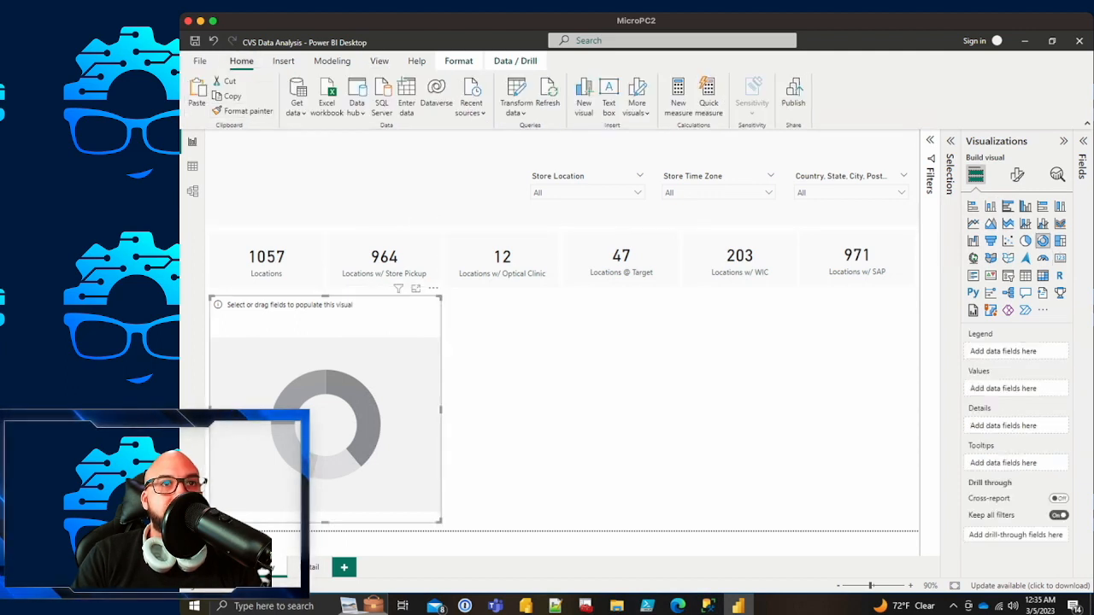
click(1017, 174)
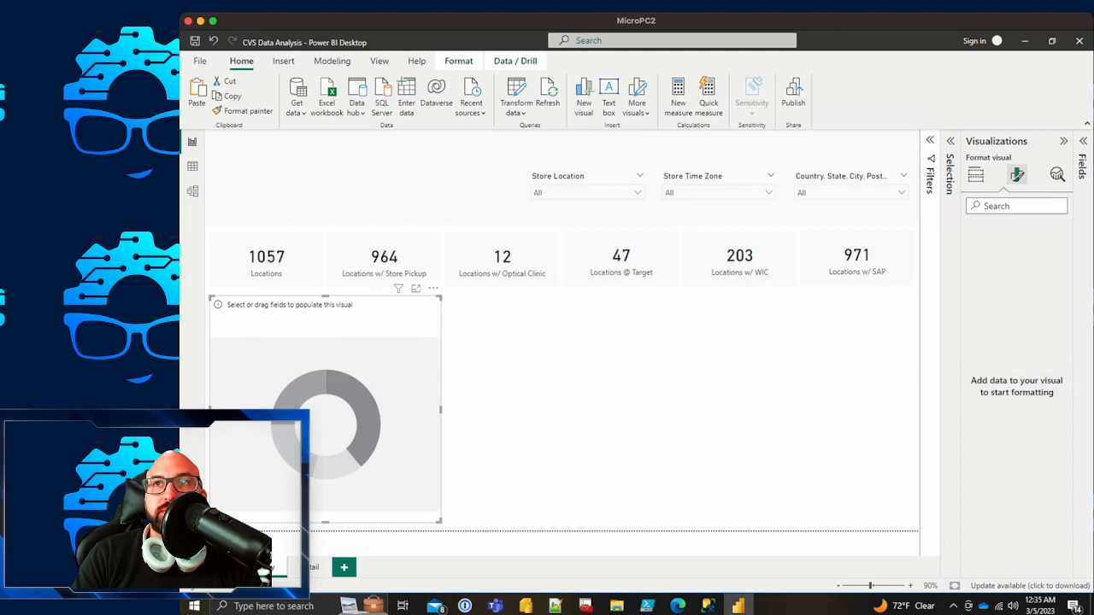
click(975, 175)
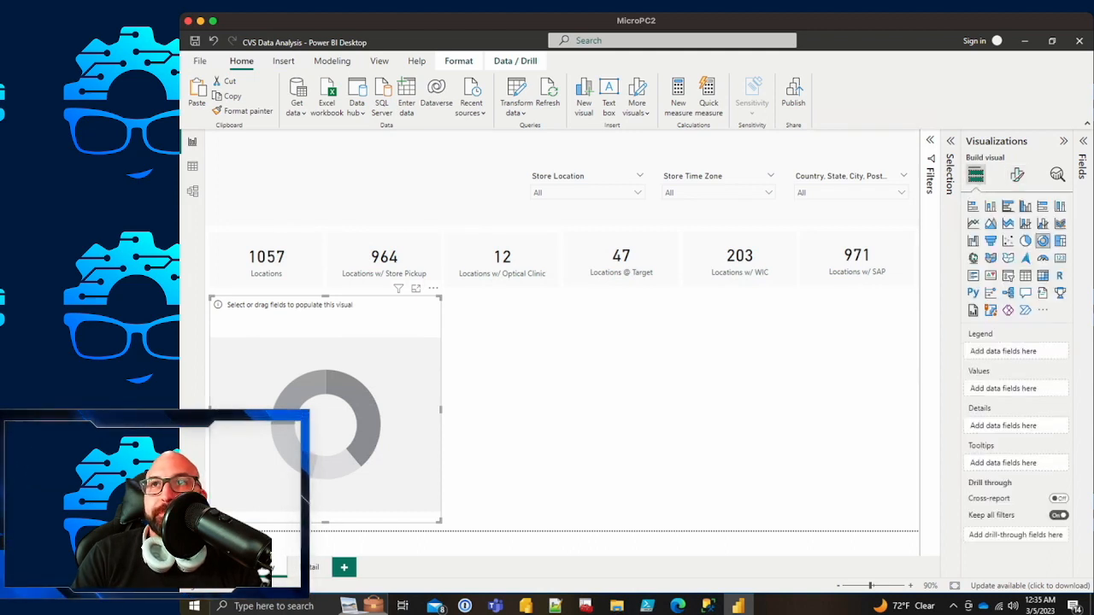
Step: Search the fields for location, clear the search, and check which field the Store Location slicer uses
click(1082, 171)
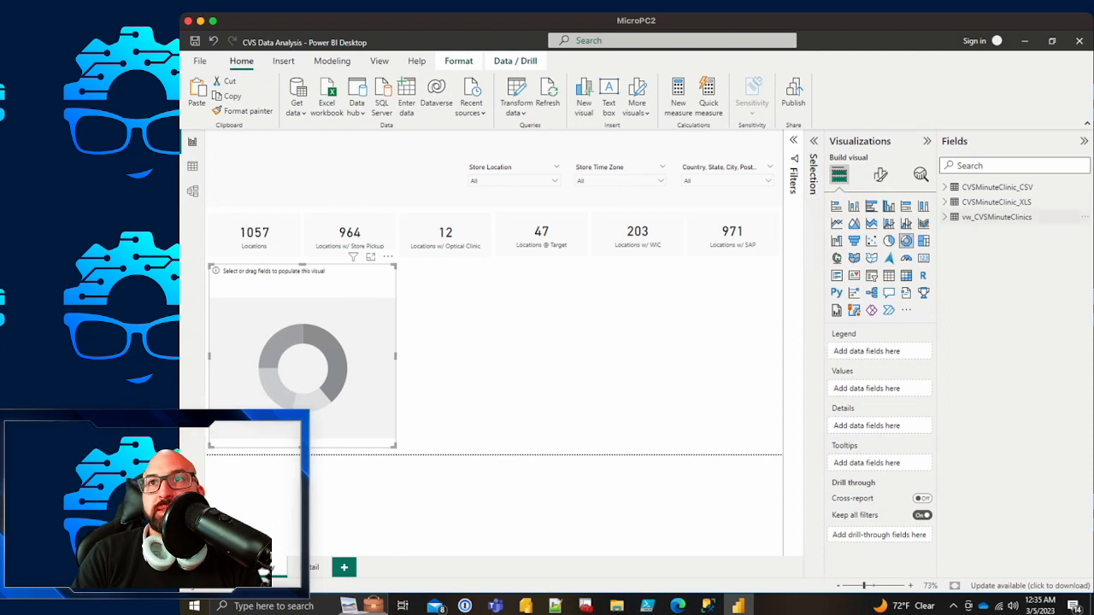
click(996, 217)
click(1013, 165)
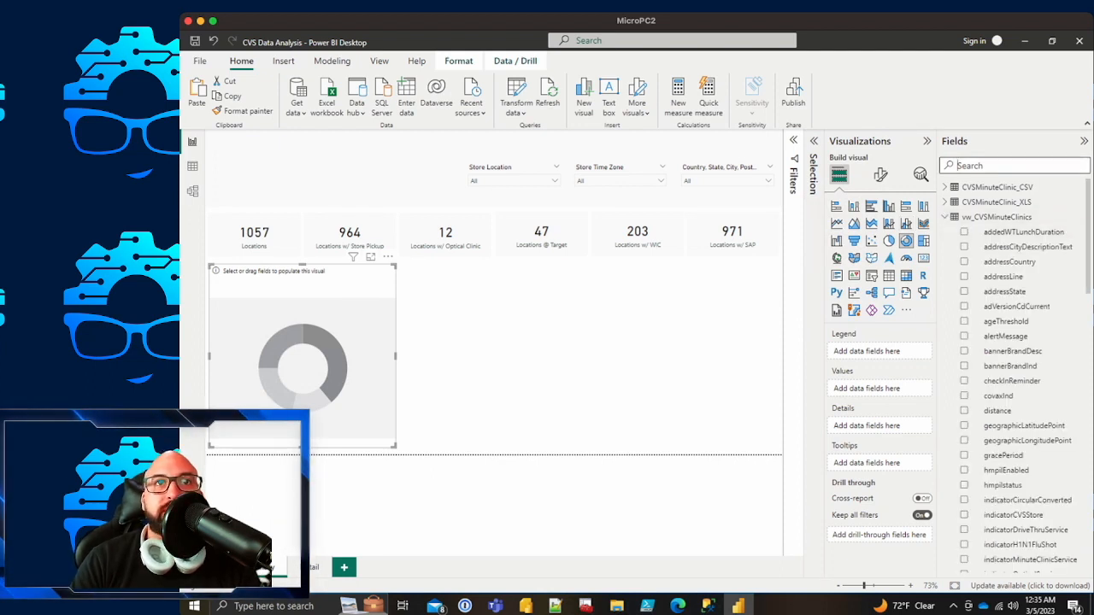
text(location)
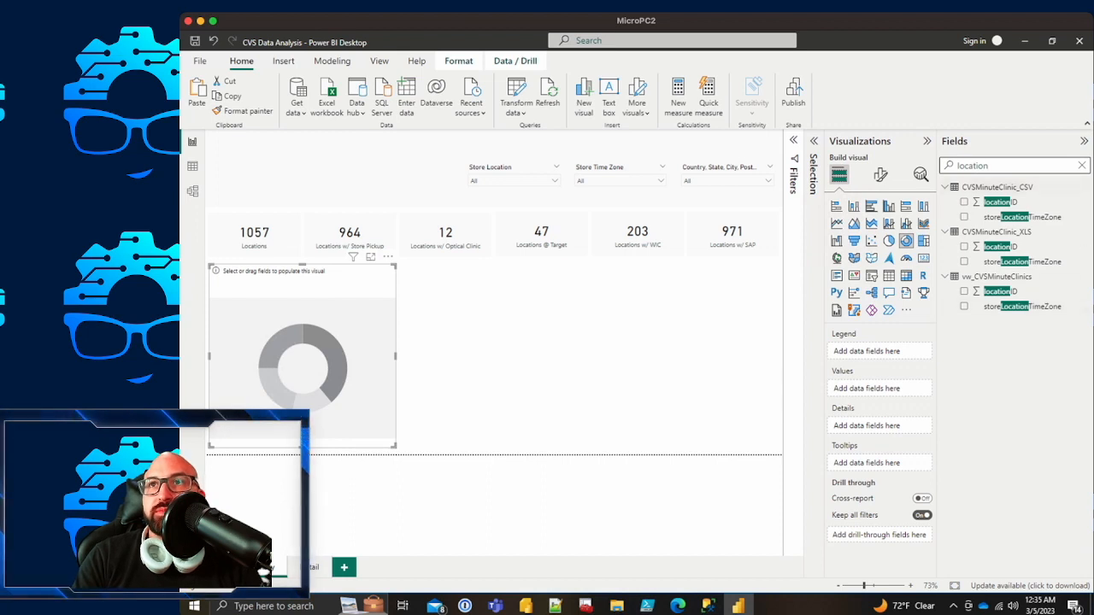
key(ctrl+a)
key(BackSpace)
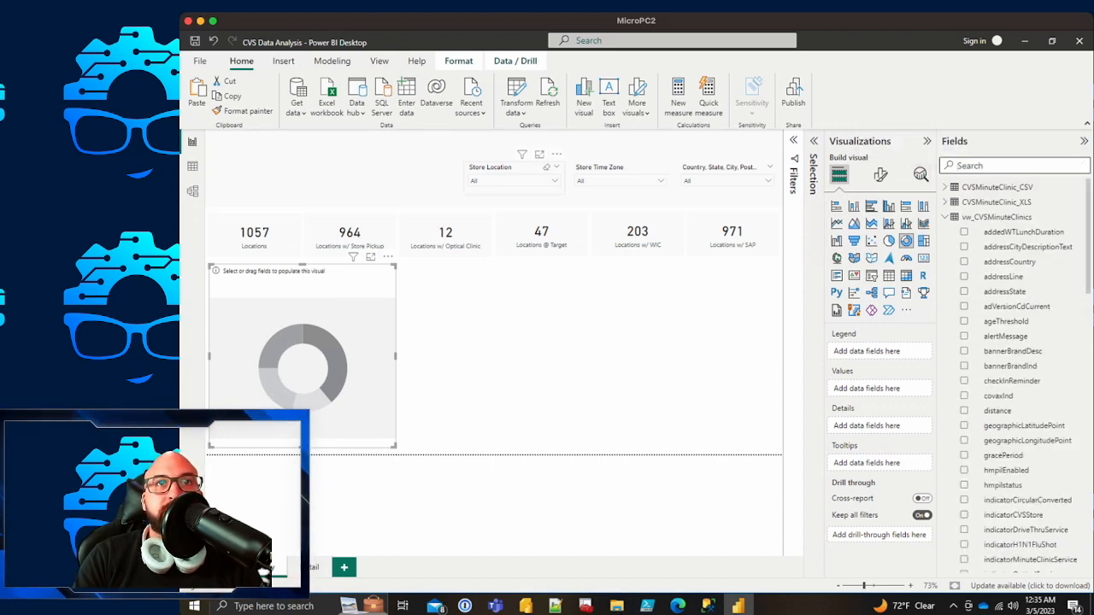
click(514, 169)
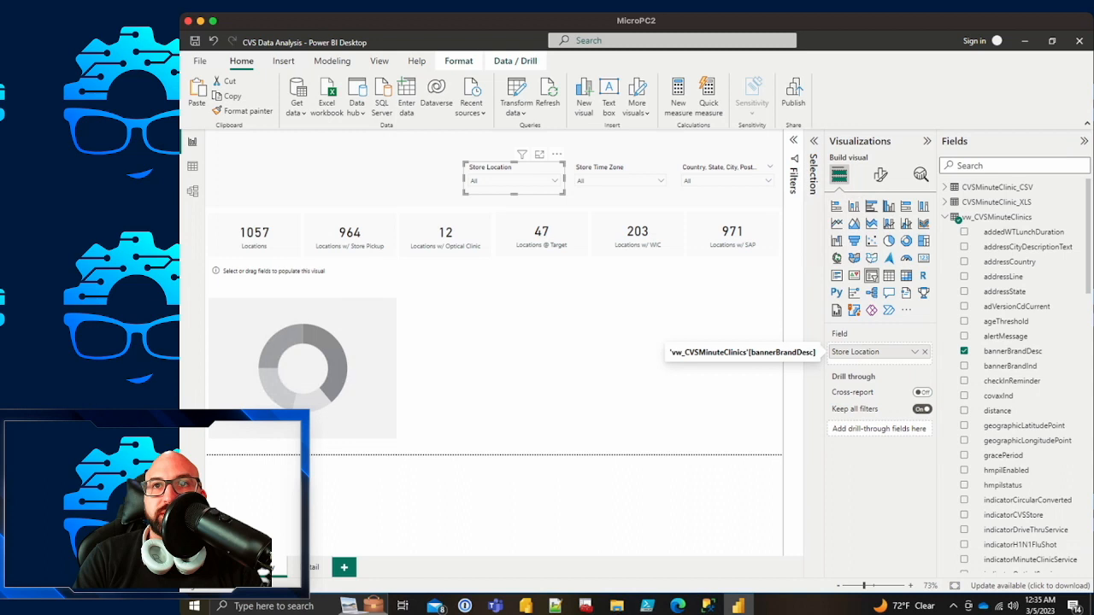
Step: Find the banner fields and set bannerBrandDesc from vw_CVSMinuteClinics as the donut chart's legend
click(1014, 166)
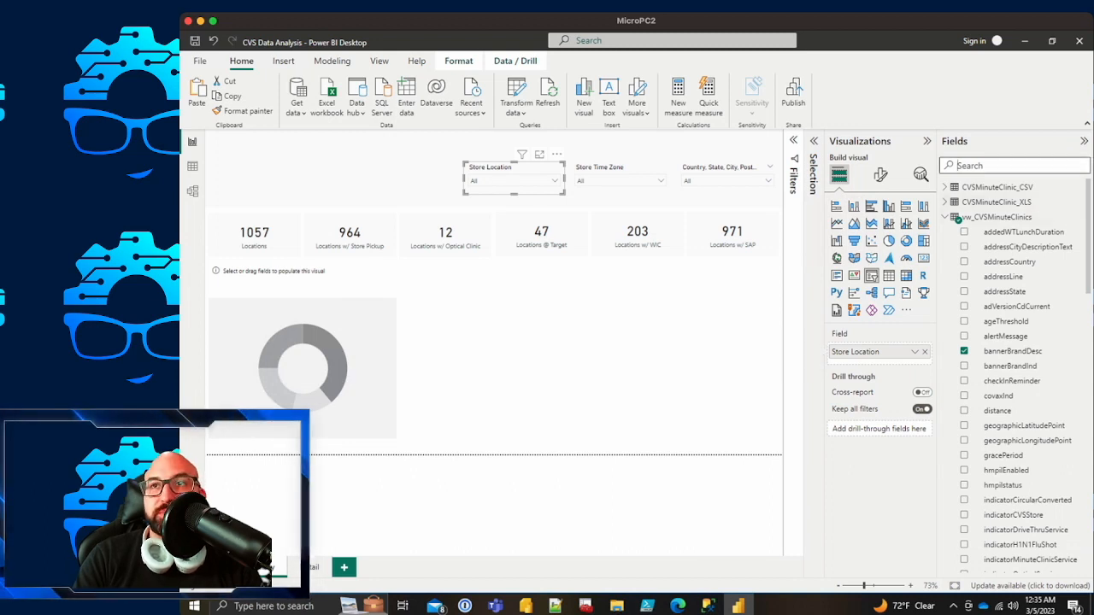
text(banner)
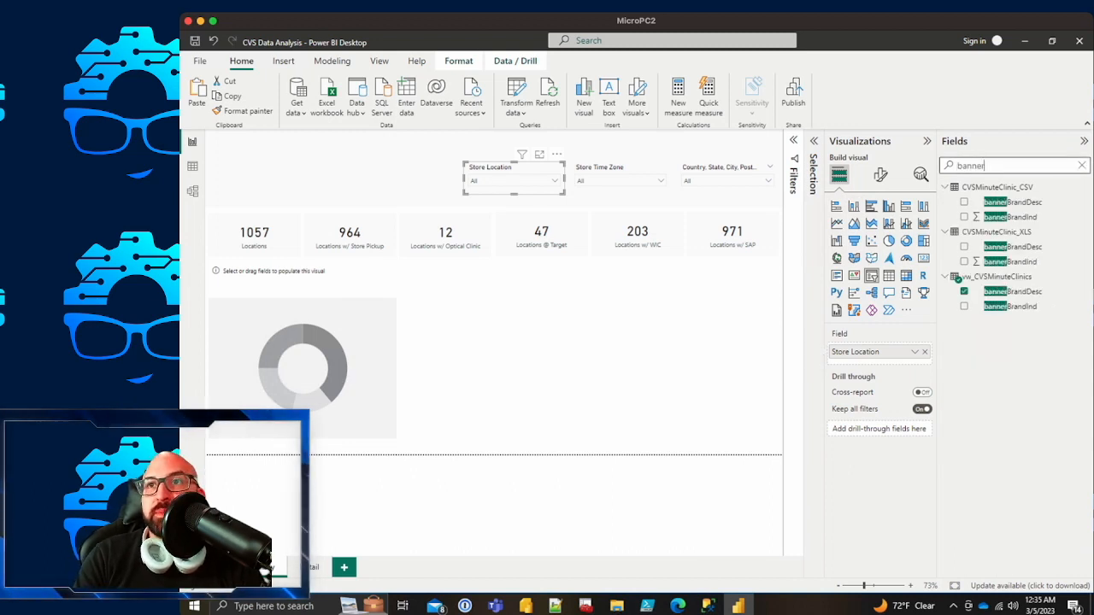
drag(1012, 291, 239, 358)
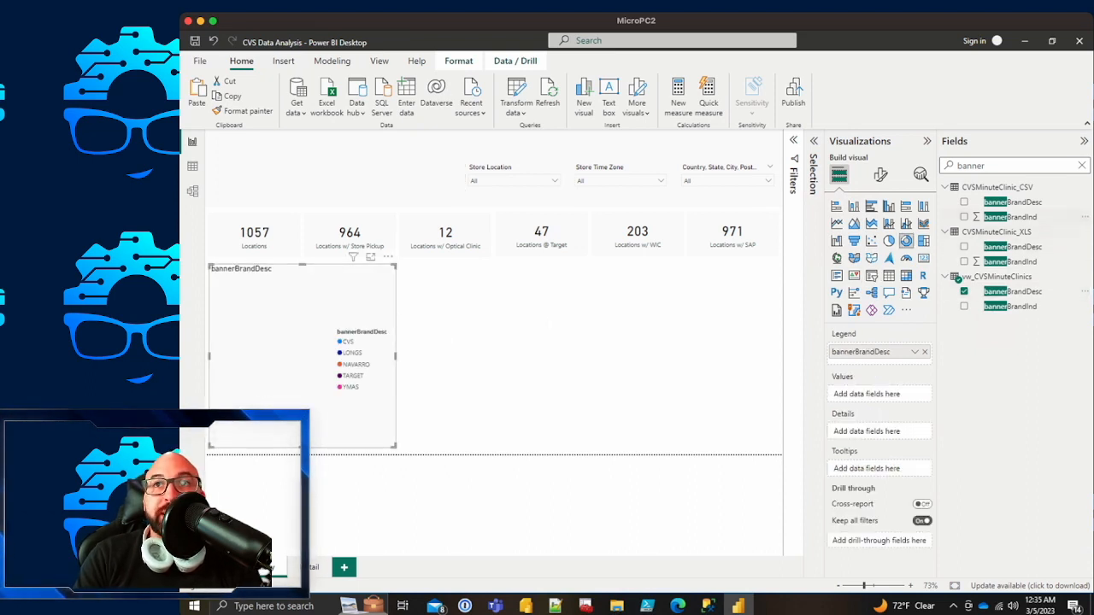
Step: Add locationID from vw_CVSMinuteClinics as the donut chart's values, aggregated as Count (Distinct)
click(1081, 165)
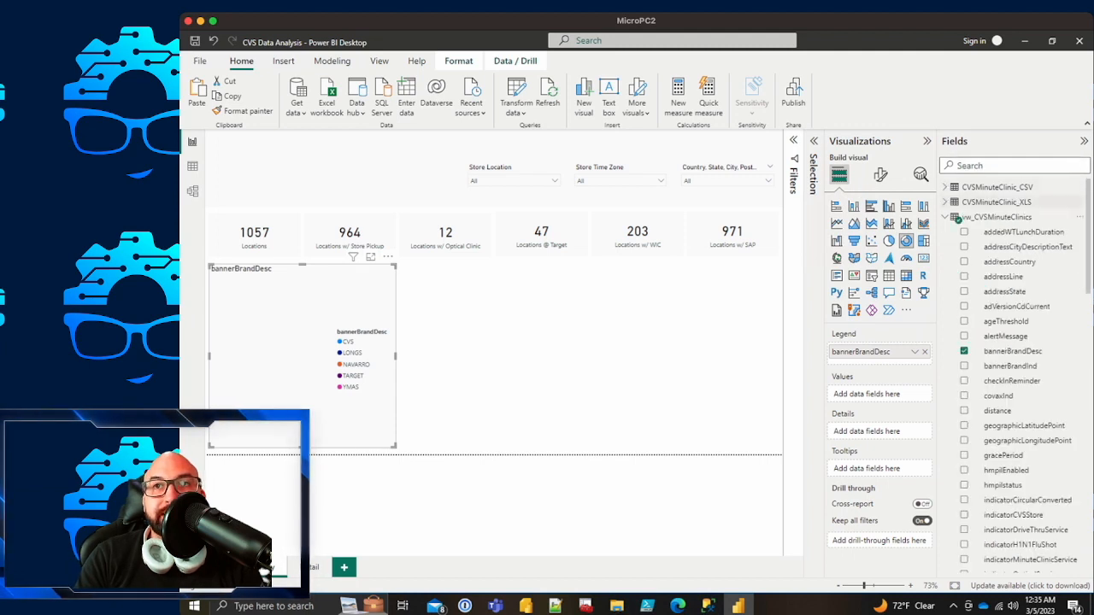
scroll(957, 217, down, 15)
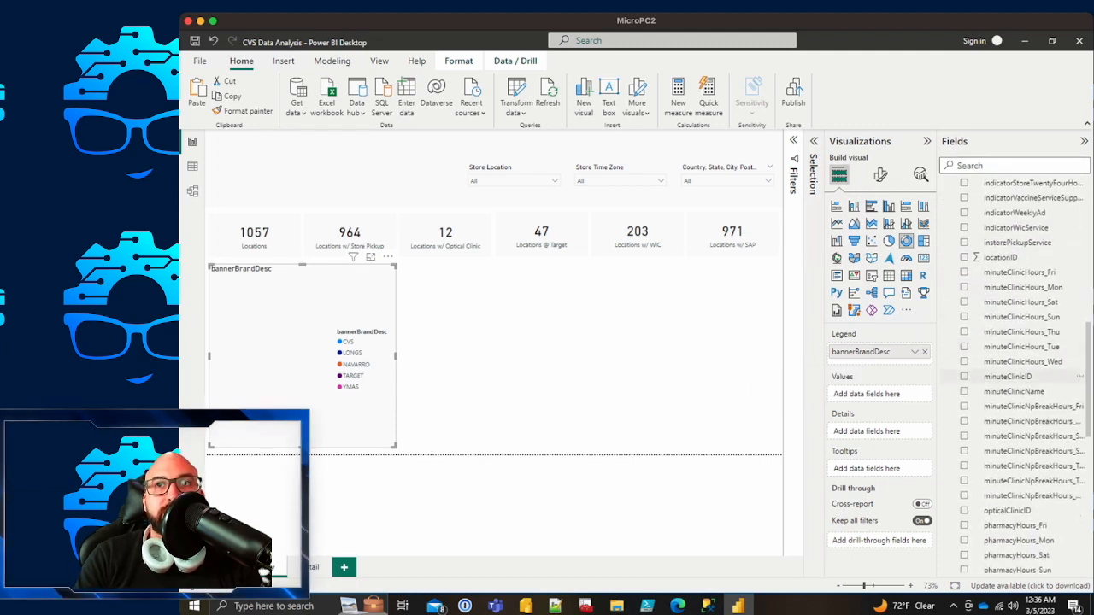
scroll(1025, 377, up, 8)
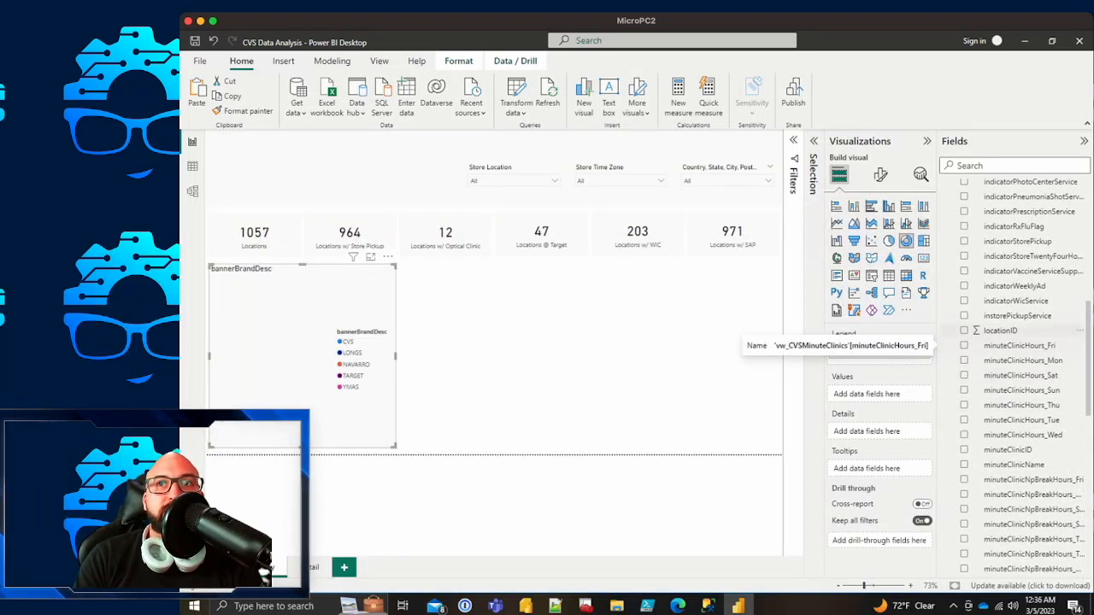
drag(1000, 330, 872, 395)
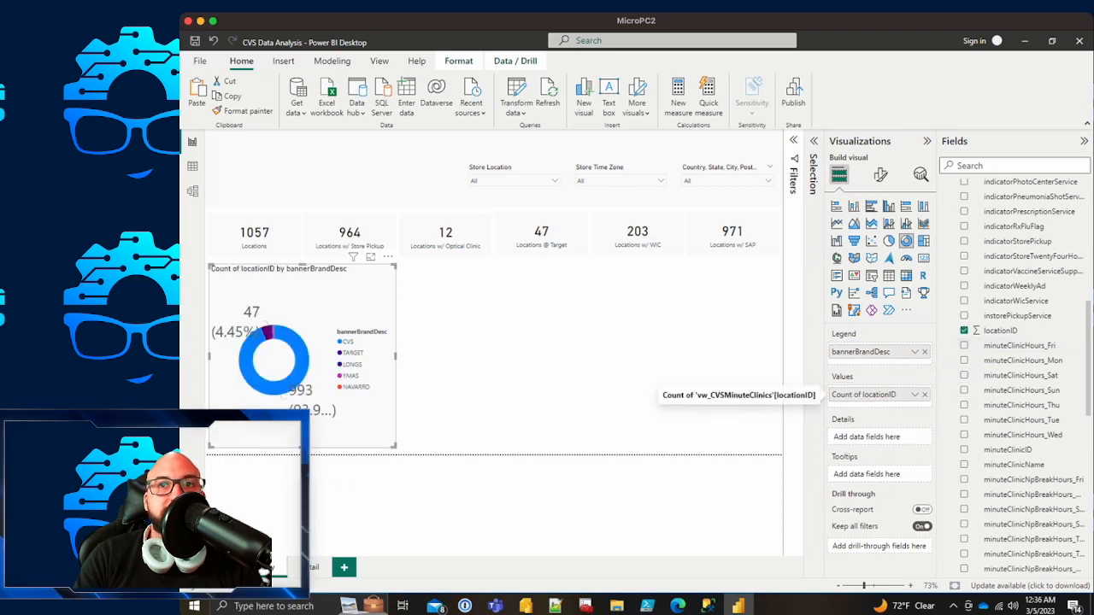
click(914, 394)
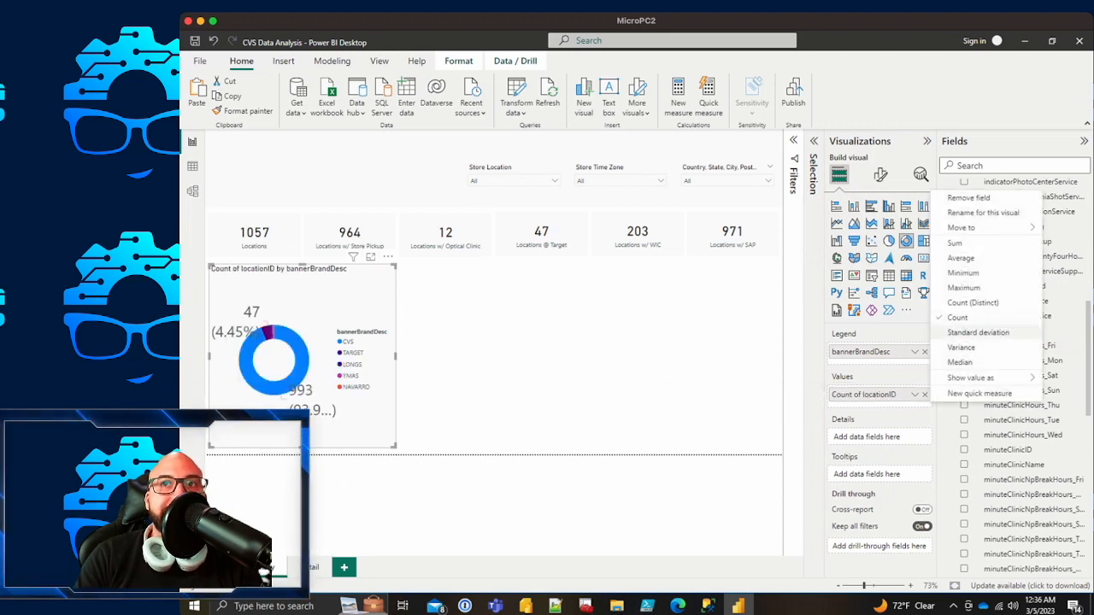
click(972, 302)
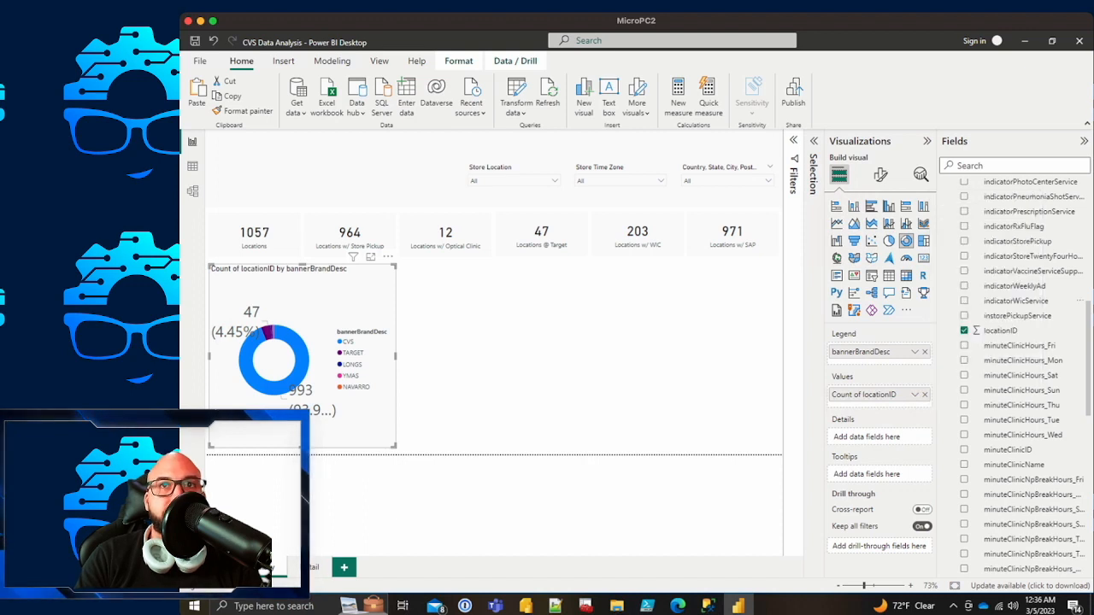
Step: Check which aggregation the Locations w/ SAP card uses for its field
click(731, 235)
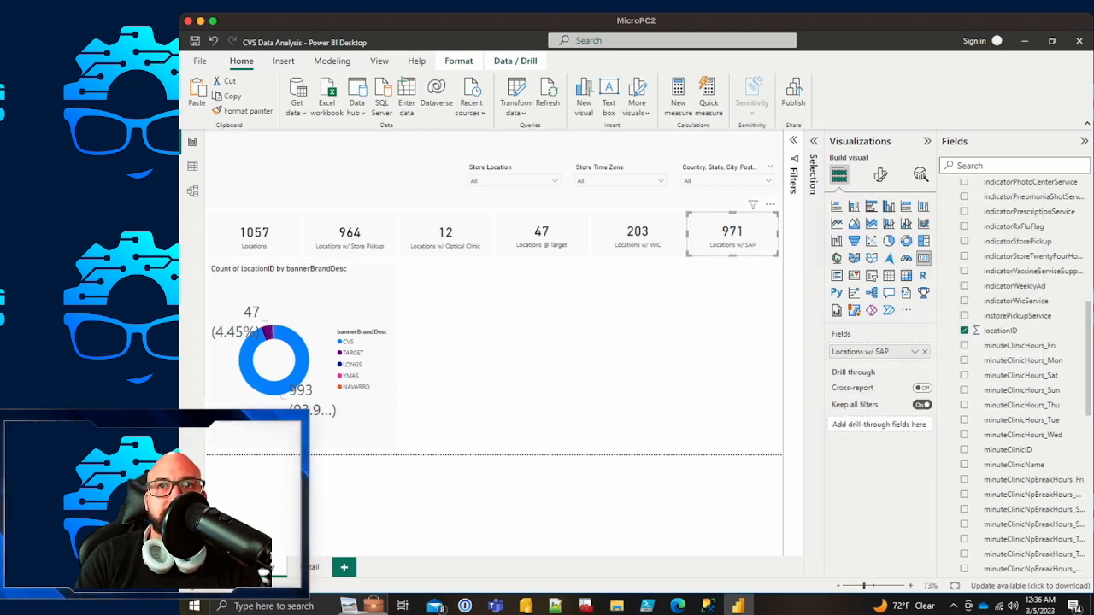
click(914, 351)
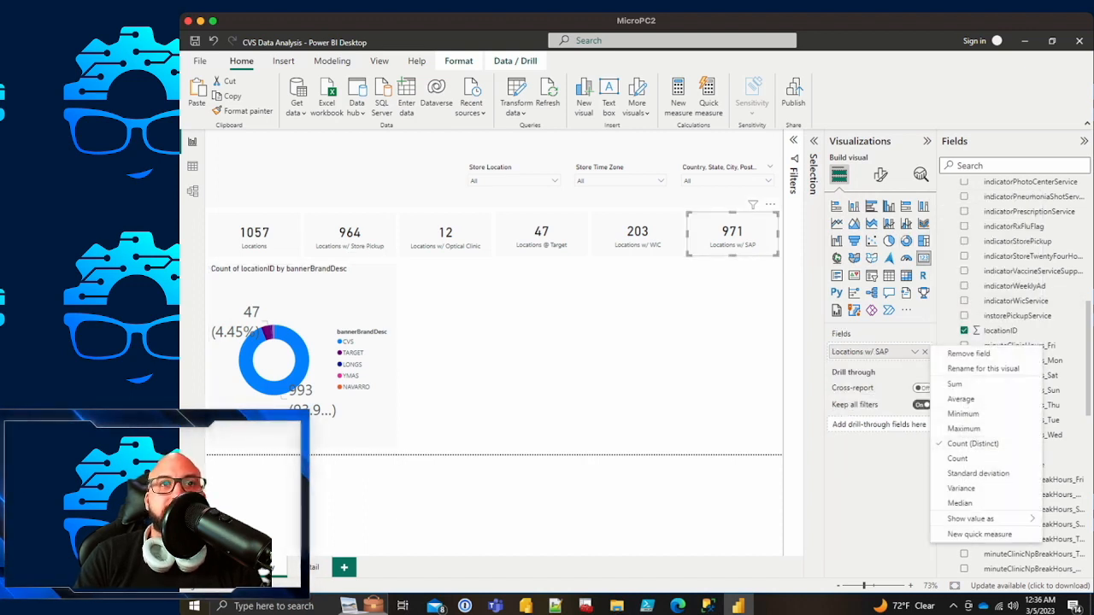
click(972, 443)
Step: Set the font size of the donut chart's detail label values to 10
click(367, 408)
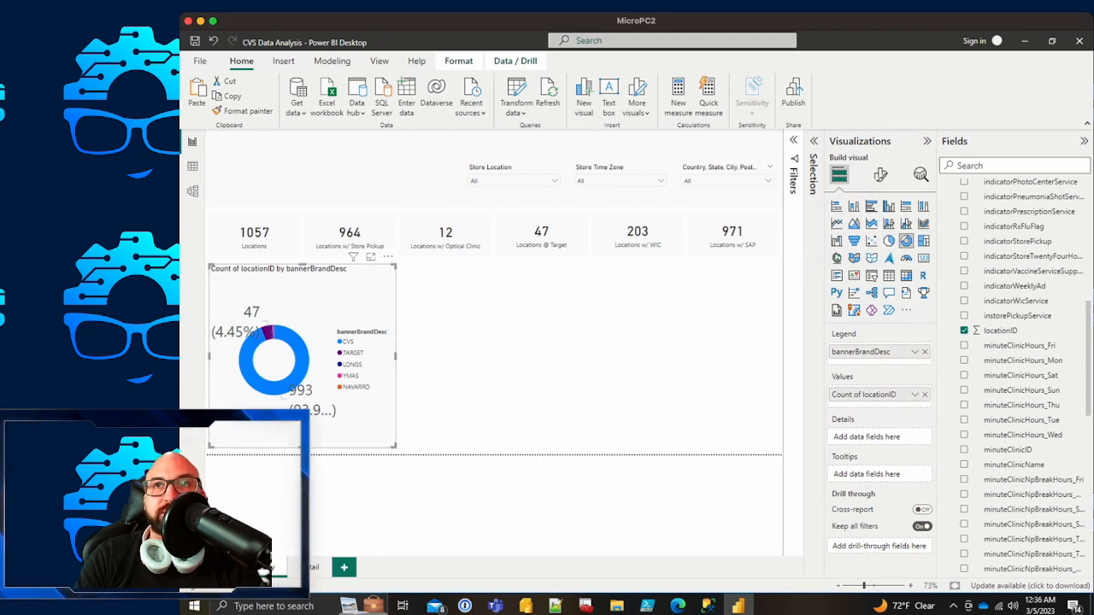
click(880, 175)
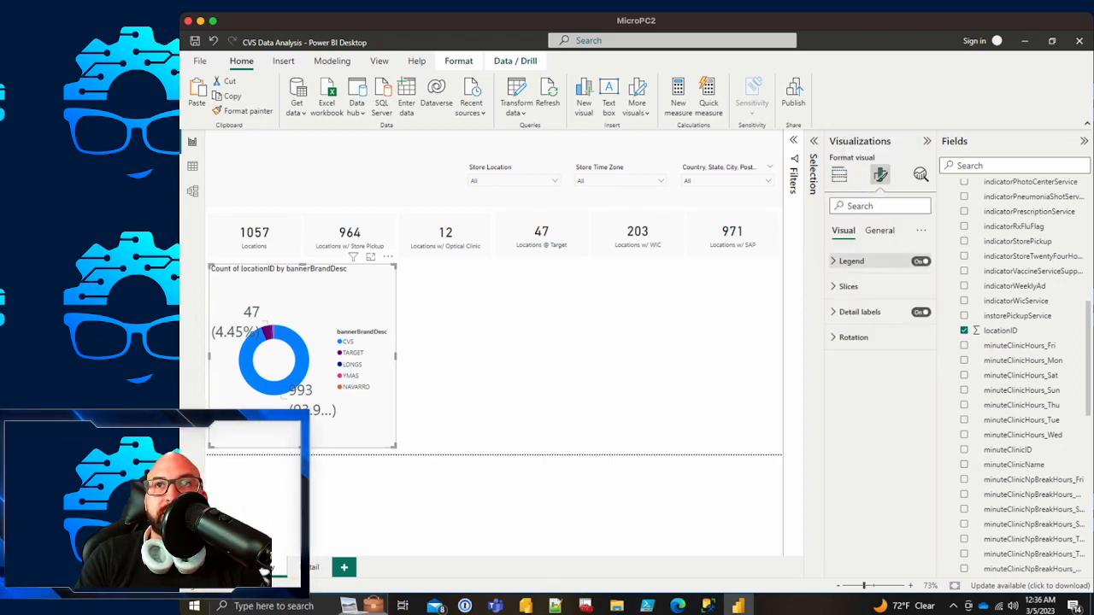
click(879, 231)
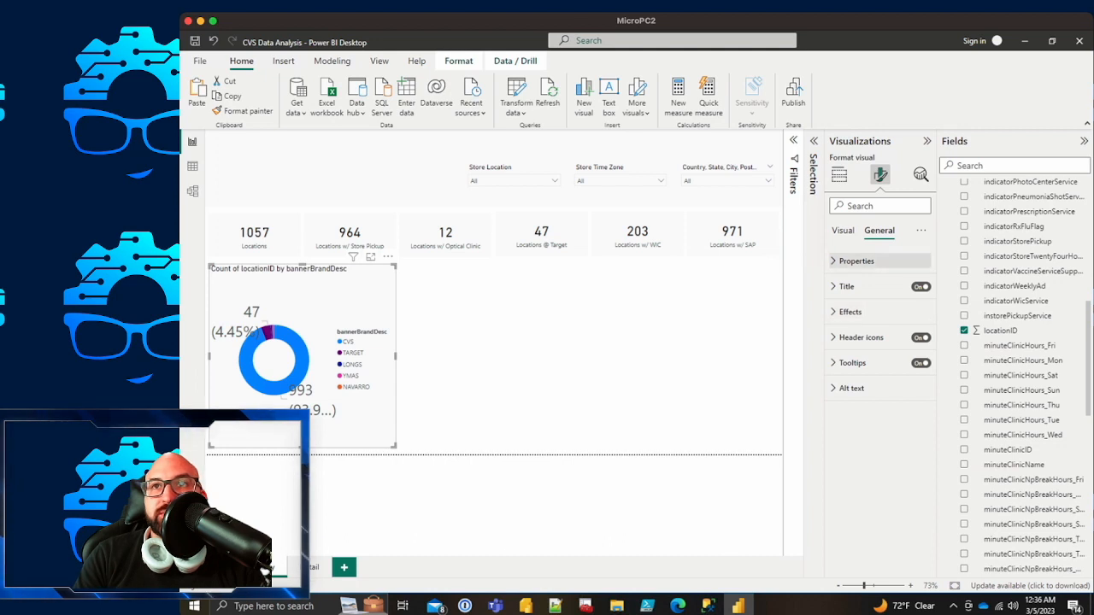
click(842, 230)
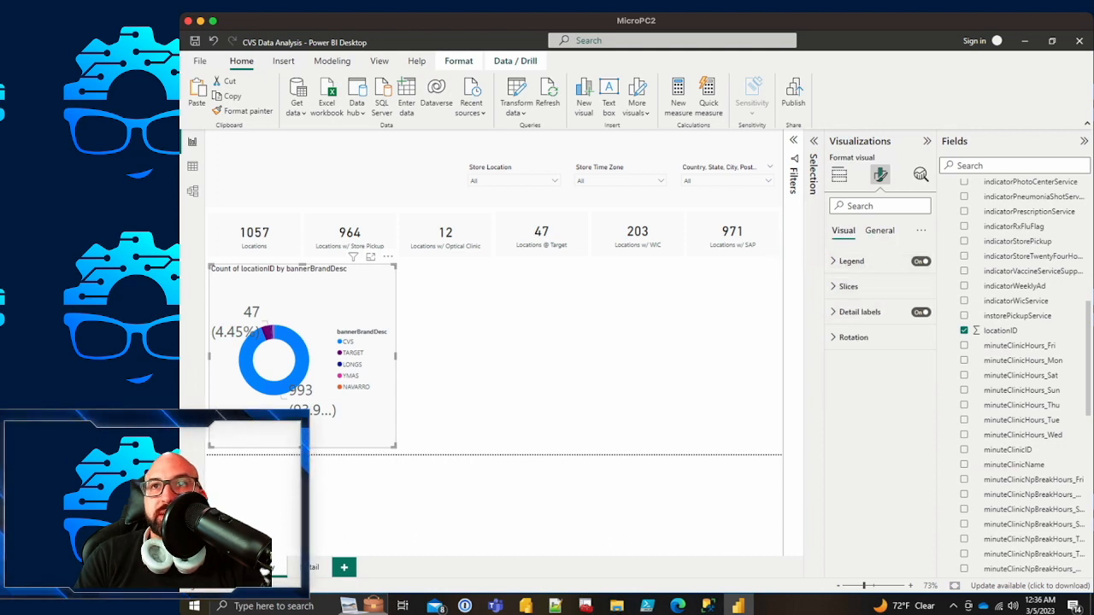
click(859, 312)
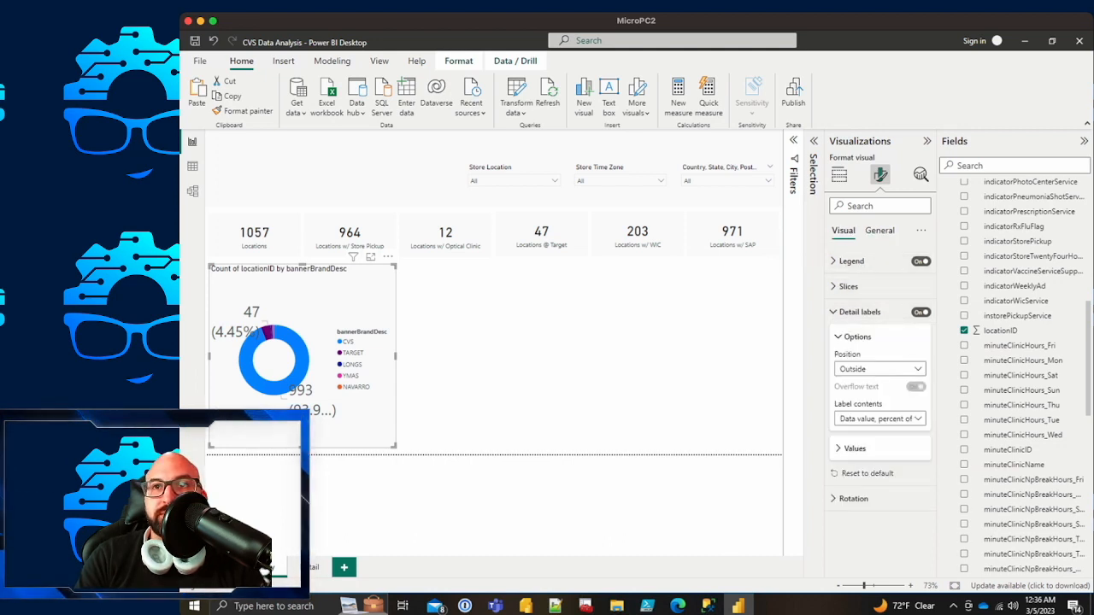
click(854, 449)
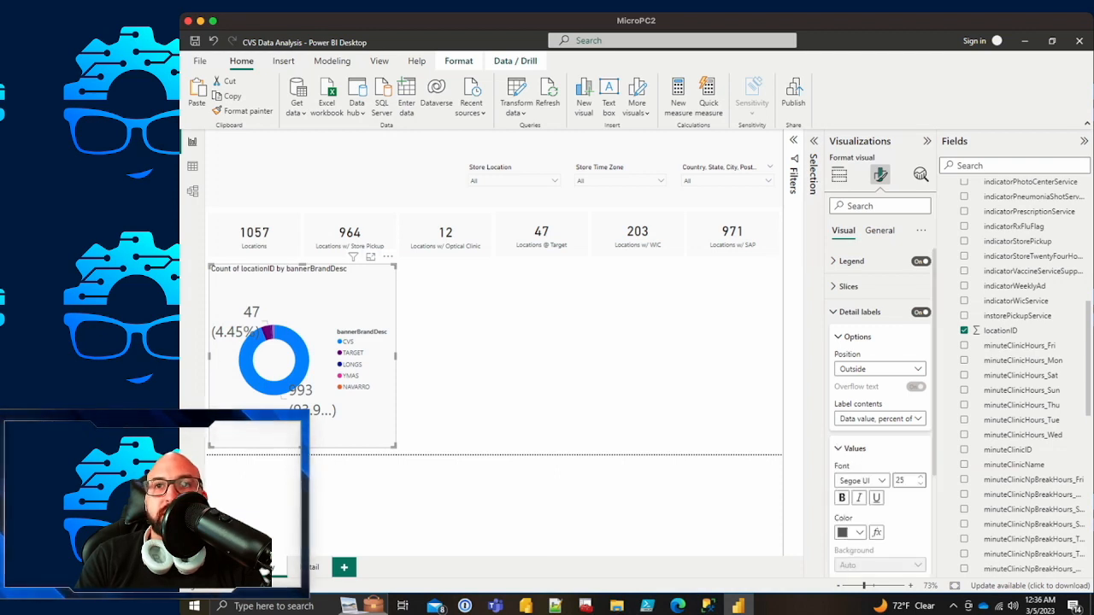
double_click(899, 480)
text(10)
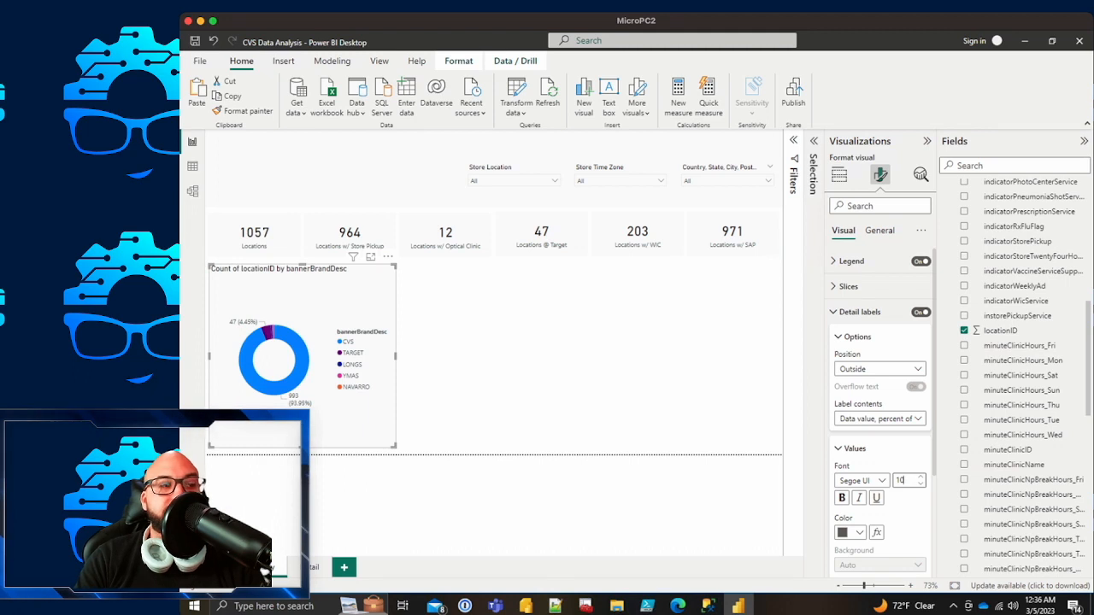
click(590, 359)
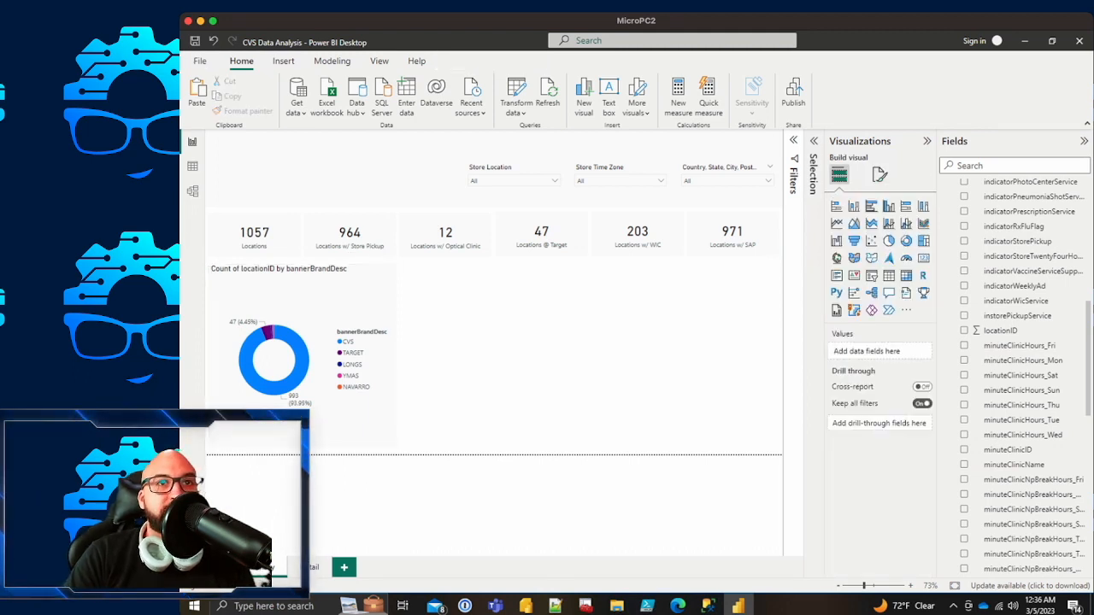
Step: Color the donut chart's CVS slice red and its TARGET slice light yellow
click(357, 299)
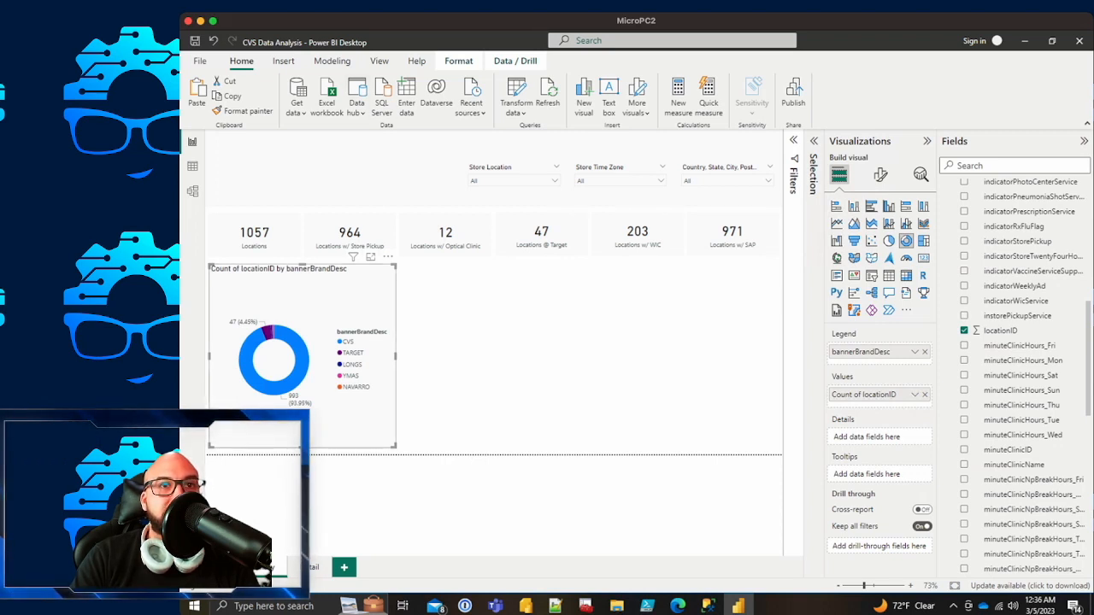
click(880, 176)
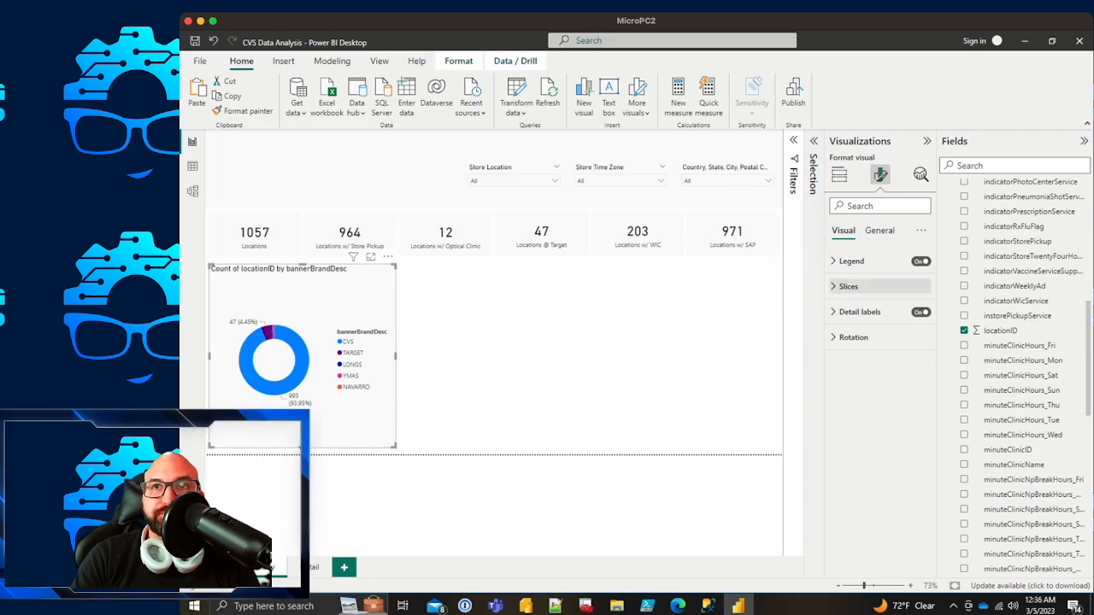
click(847, 286)
click(855, 343)
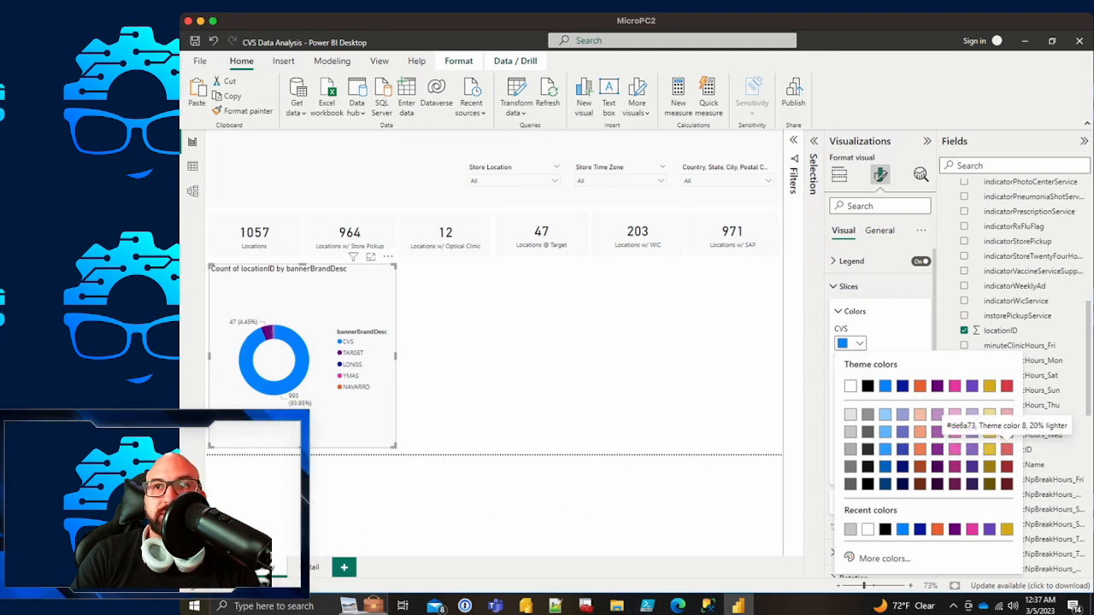
click(1006, 449)
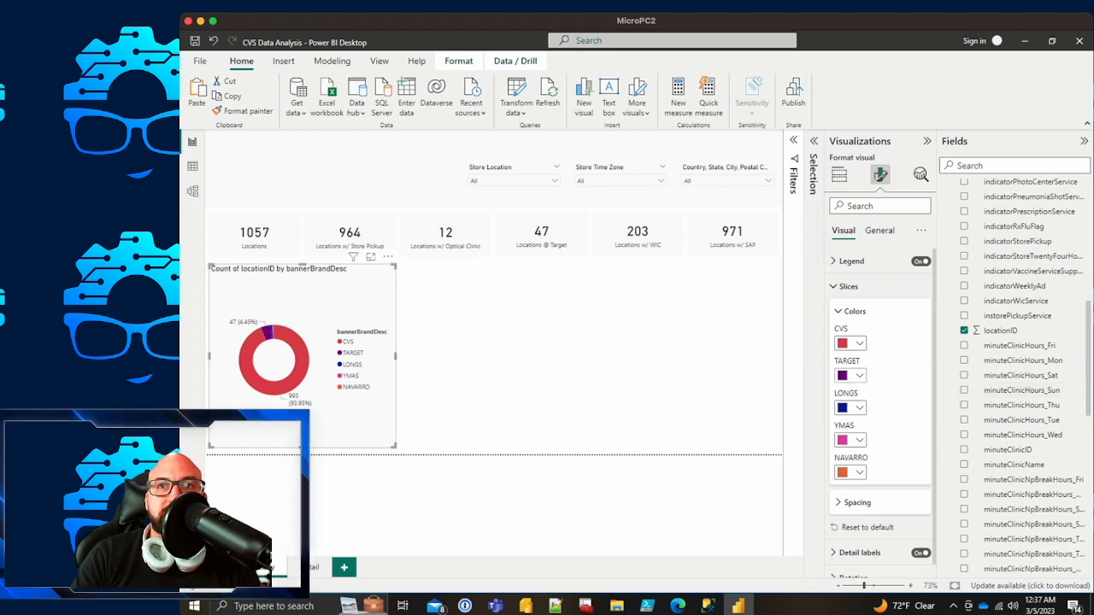
click(854, 375)
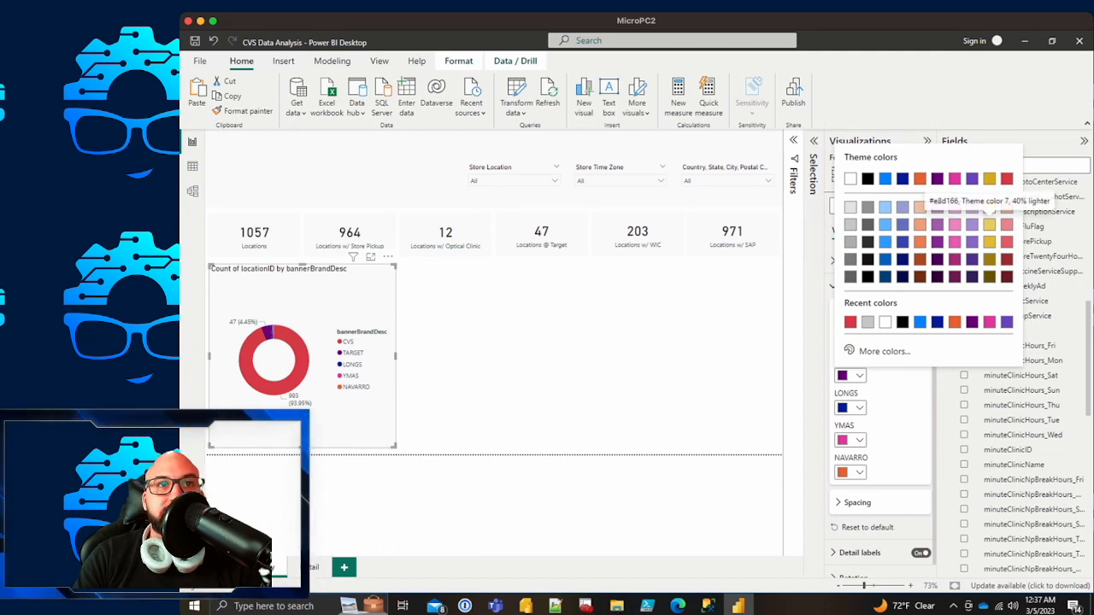
click(988, 207)
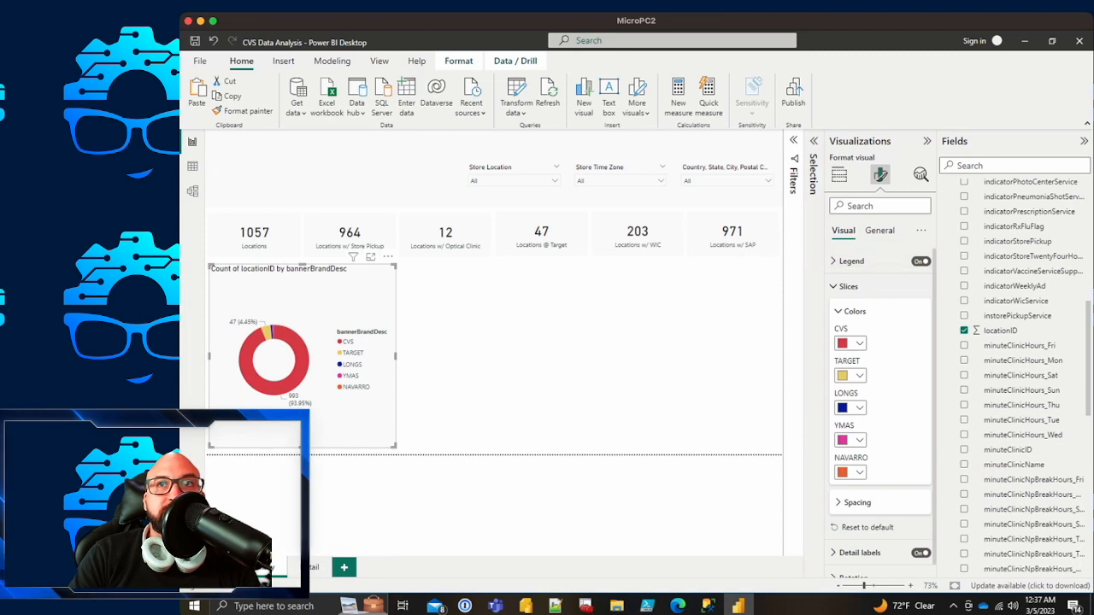
Step: Rename the donut chart's value field to Locations and its legend field to Store Location Type for this visual
click(838, 174)
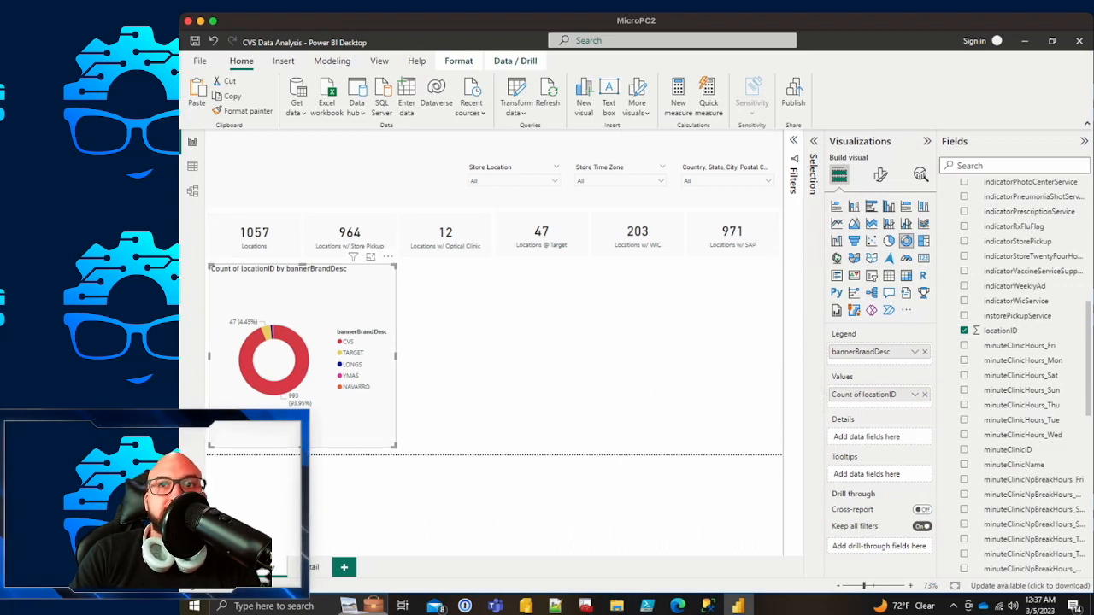
double_click(864, 395)
text(L)
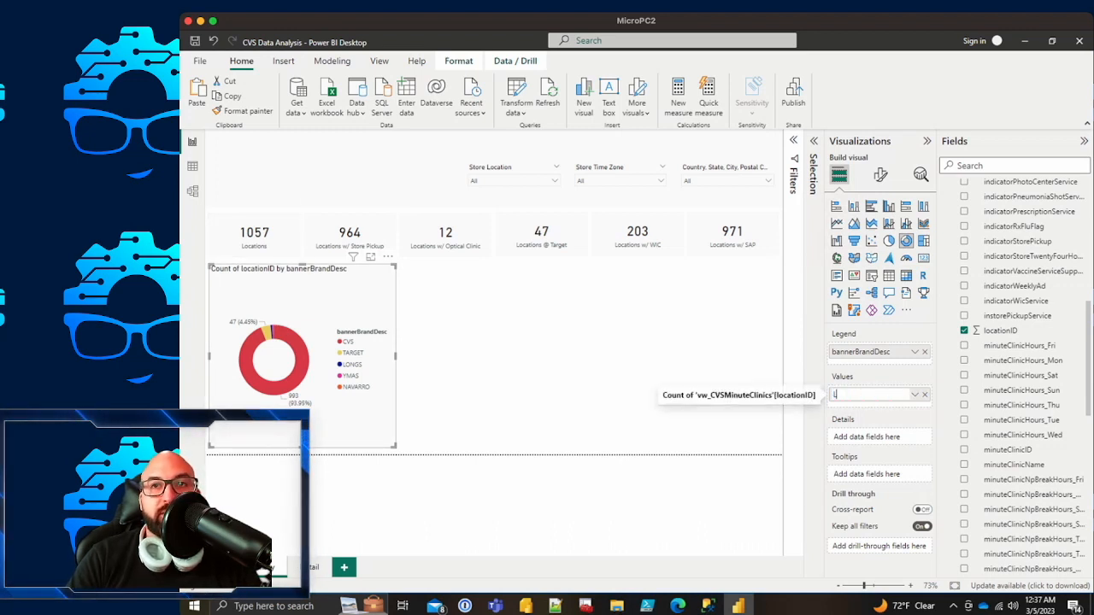
key(Return)
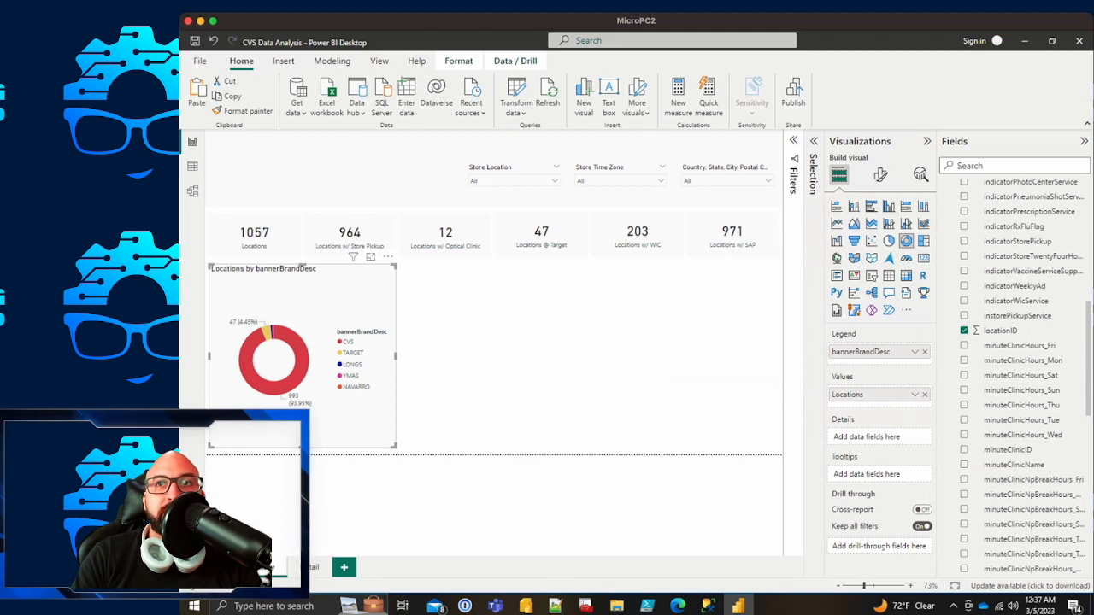
double_click(861, 352)
text(Store )
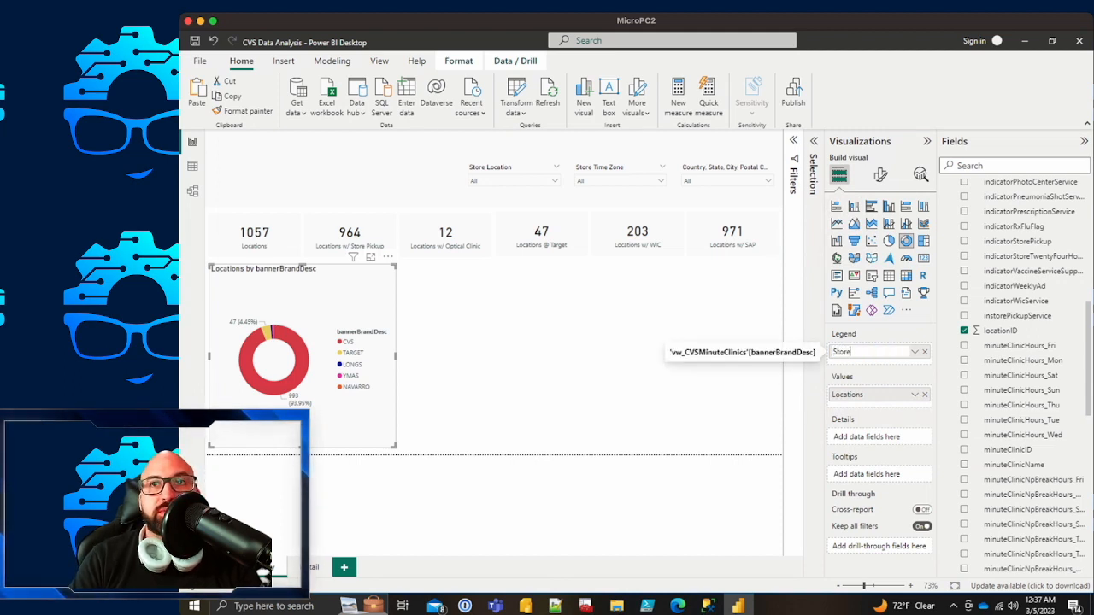
text(Location Type)
key(Return)
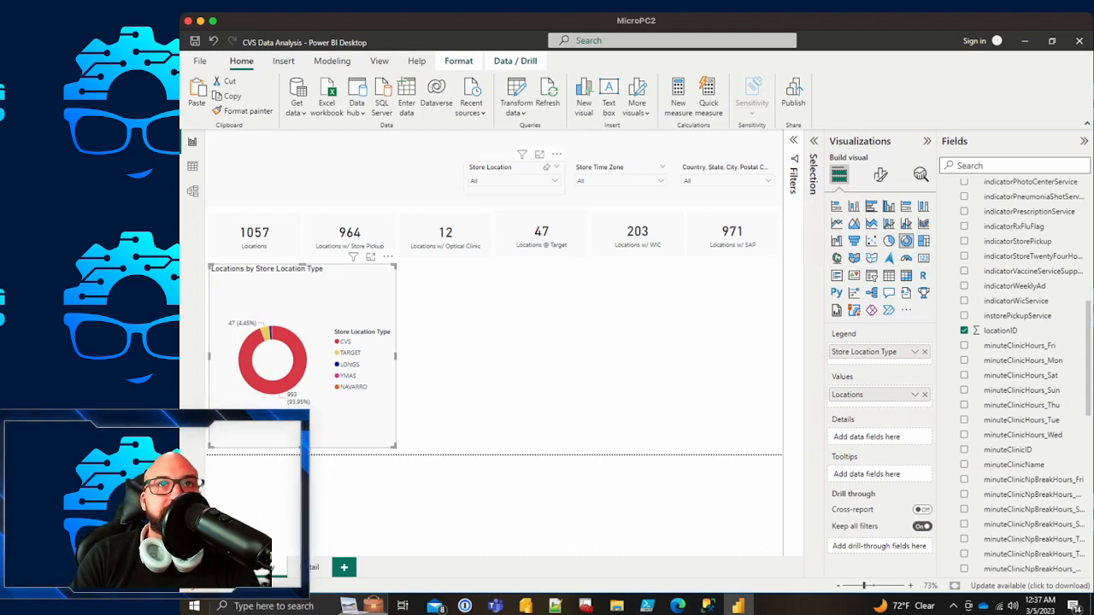
Step: Rename the Store Location slicer's field to Store Location Type for this visual
click(516, 168)
double_click(858, 352)
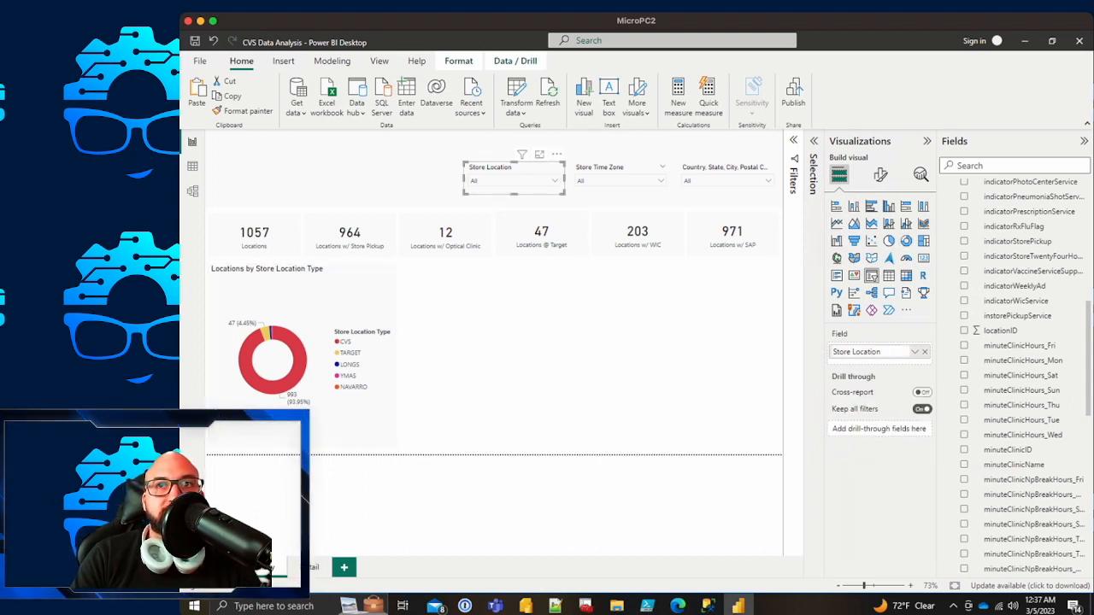
click(881, 352)
text(Type)
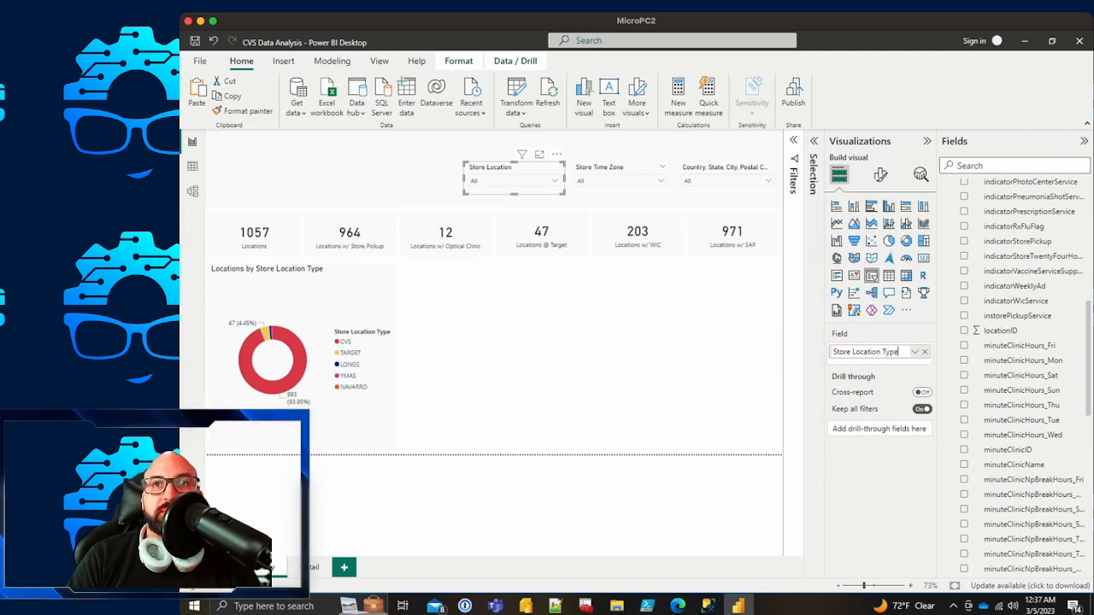
key(Return)
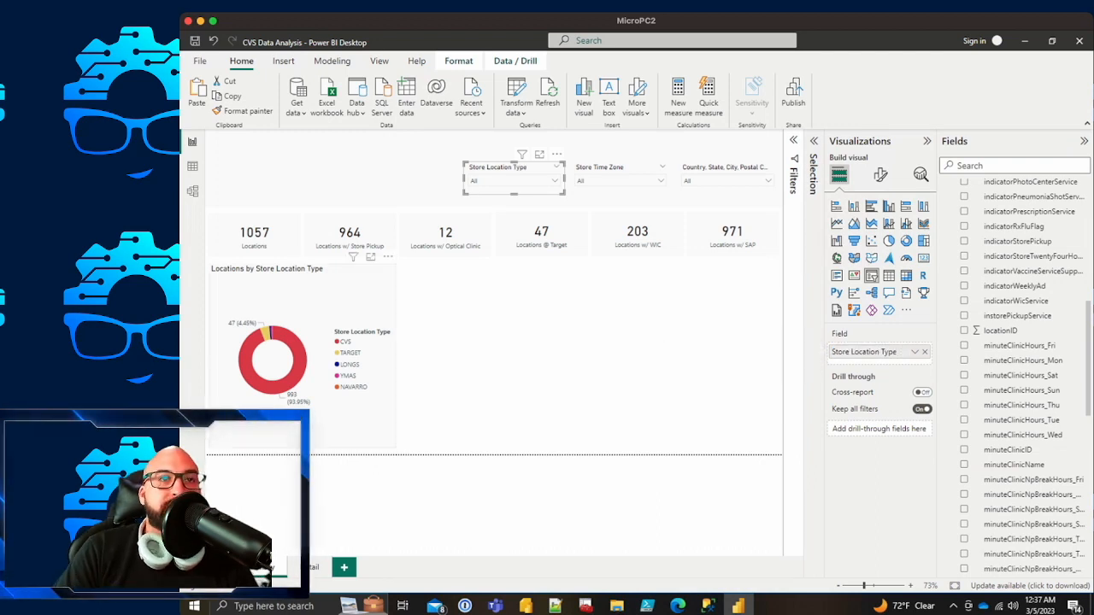
Step: Add an empty map visual to the right of the donut chart and resize it to fill the space under the last three cards
click(478, 368)
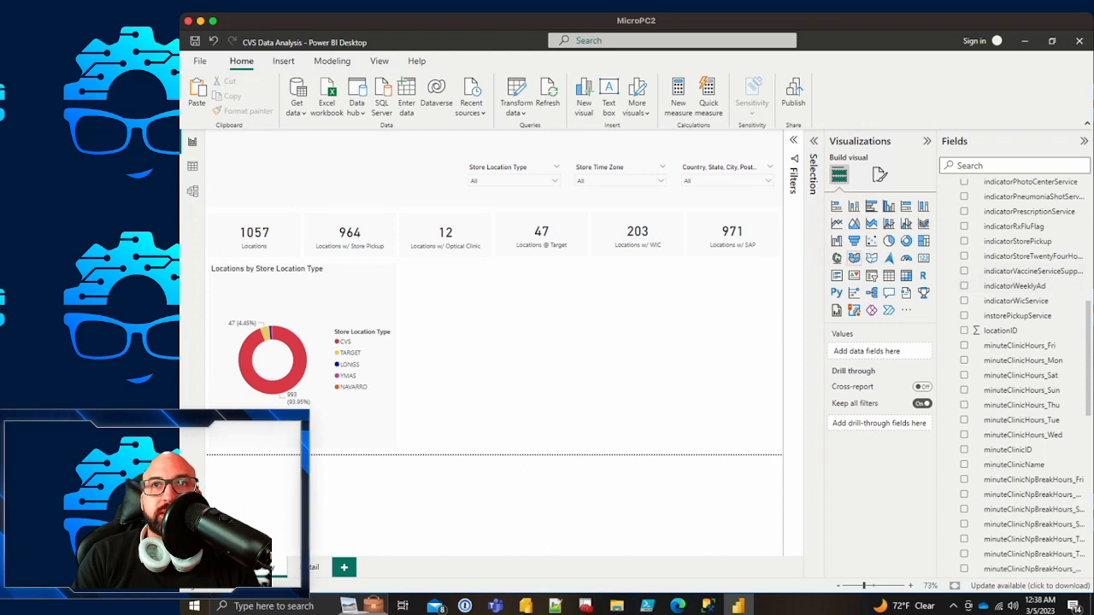
click(837, 258)
drag(445, 350, 546, 345)
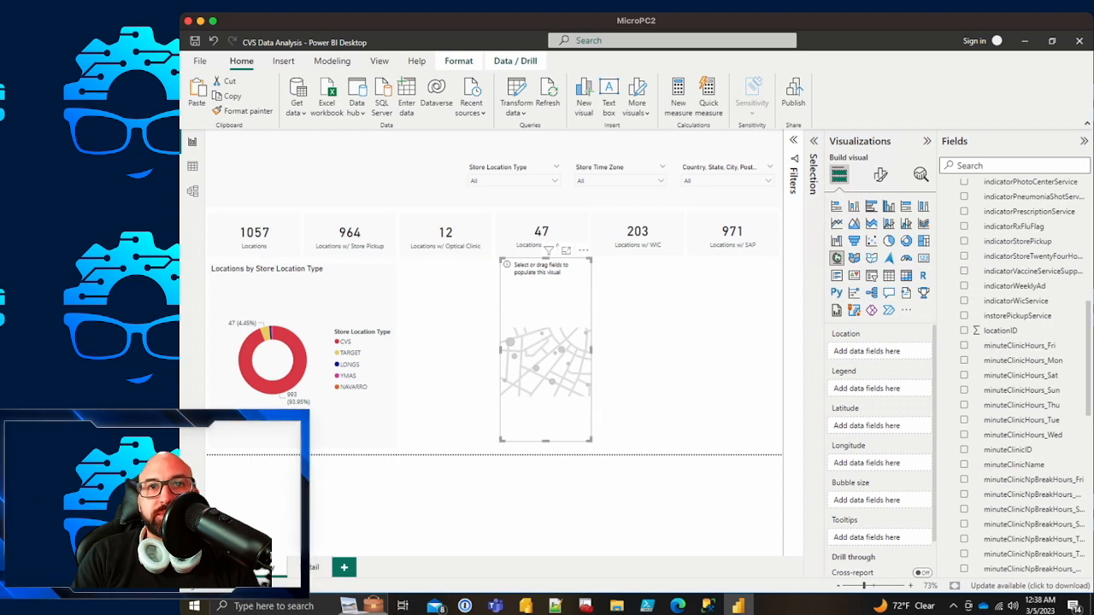
drag(589, 440, 779, 448)
drag(501, 260, 496, 264)
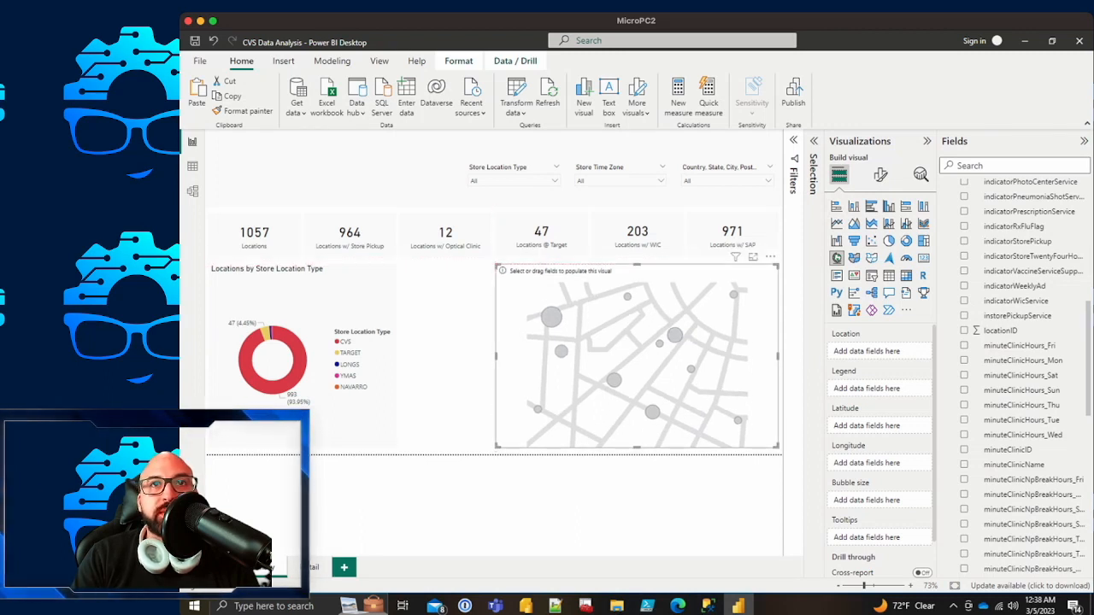
click(578, 511)
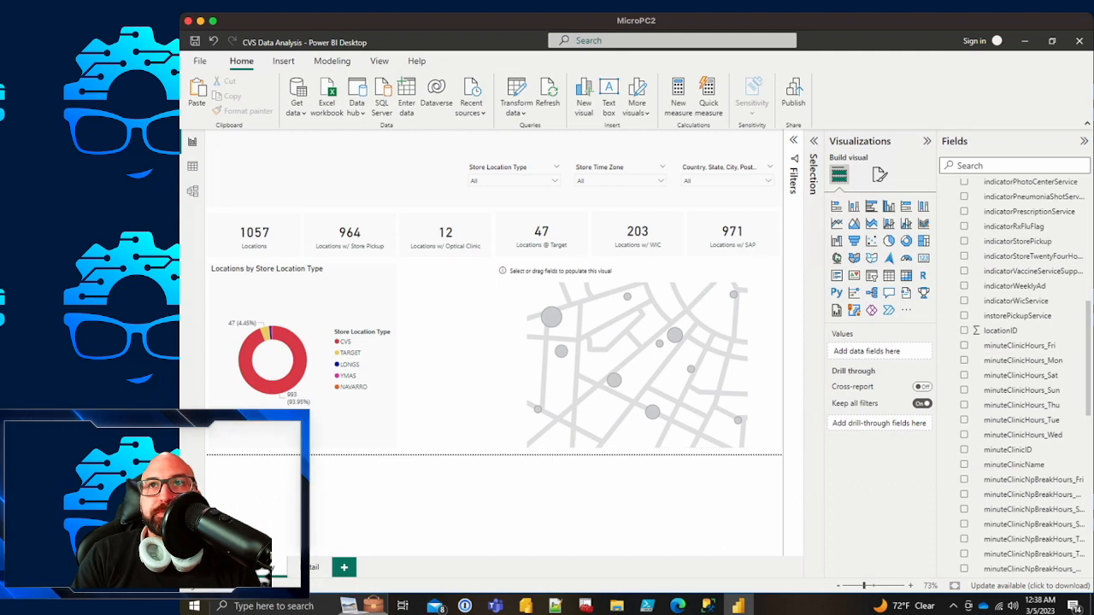
Step: Find the latitude field and assign geographicLatitudePoint from vw_CVSMinuteClinics as the map's latitude
click(636, 357)
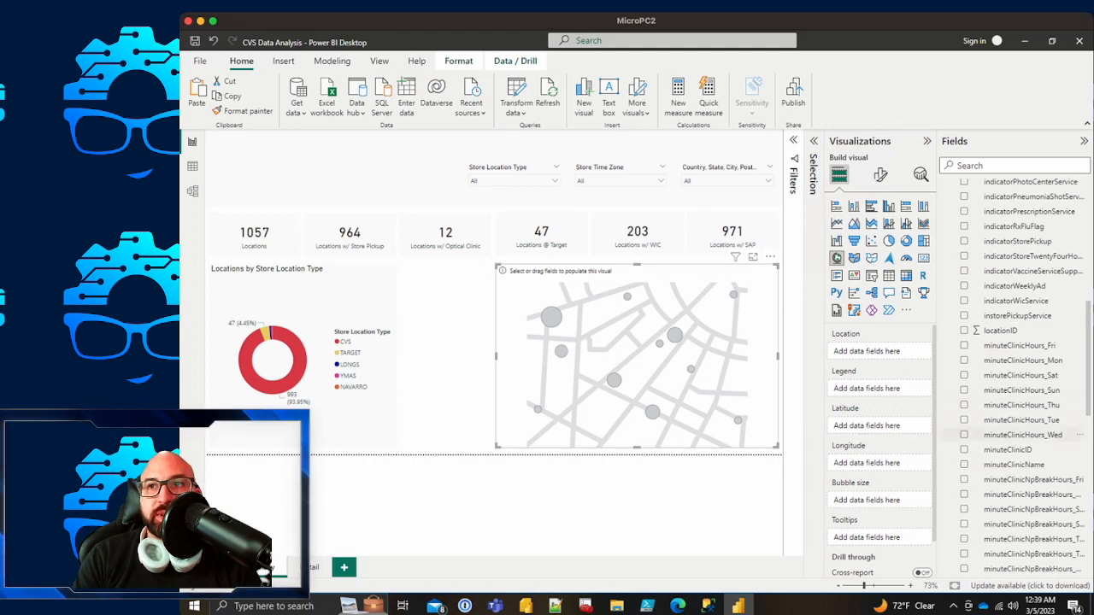
scroll(1016, 368, up, 10)
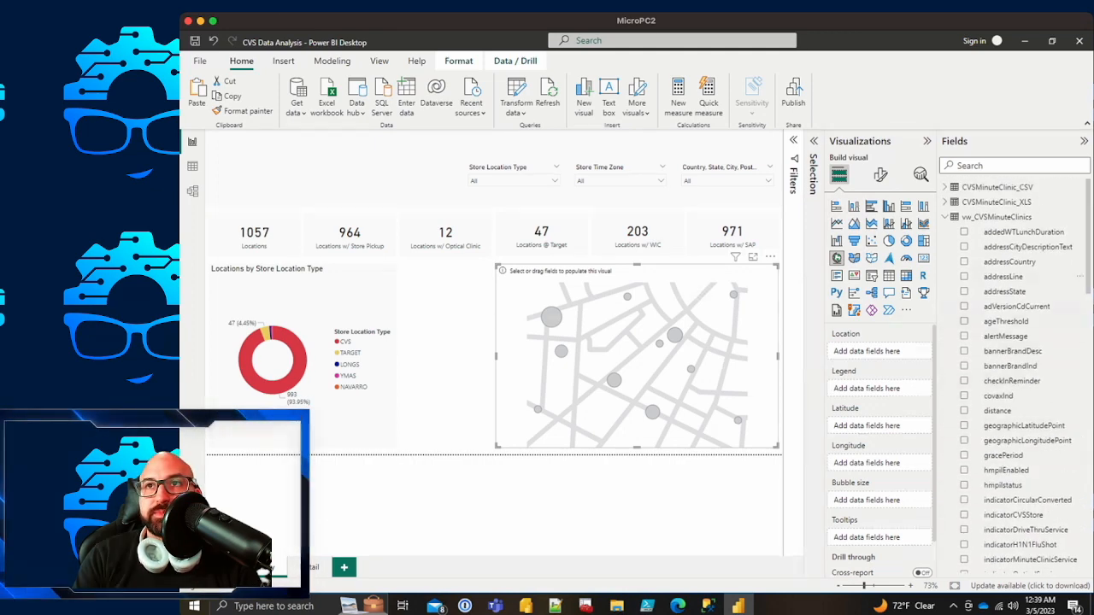
scroll(1017, 375, down, 9)
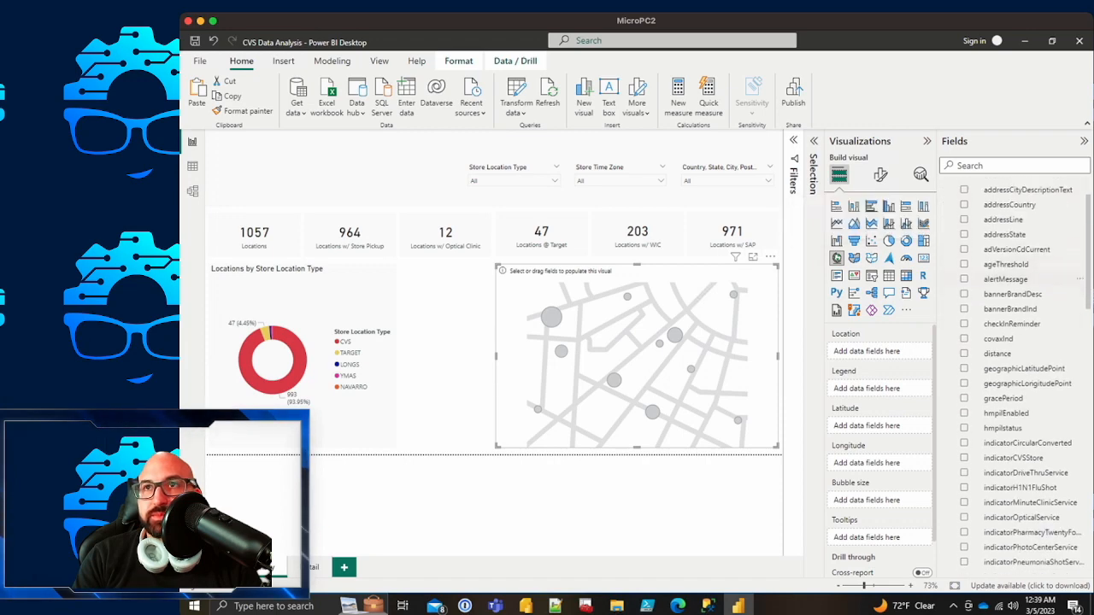
scroll(1017, 376, up, 9)
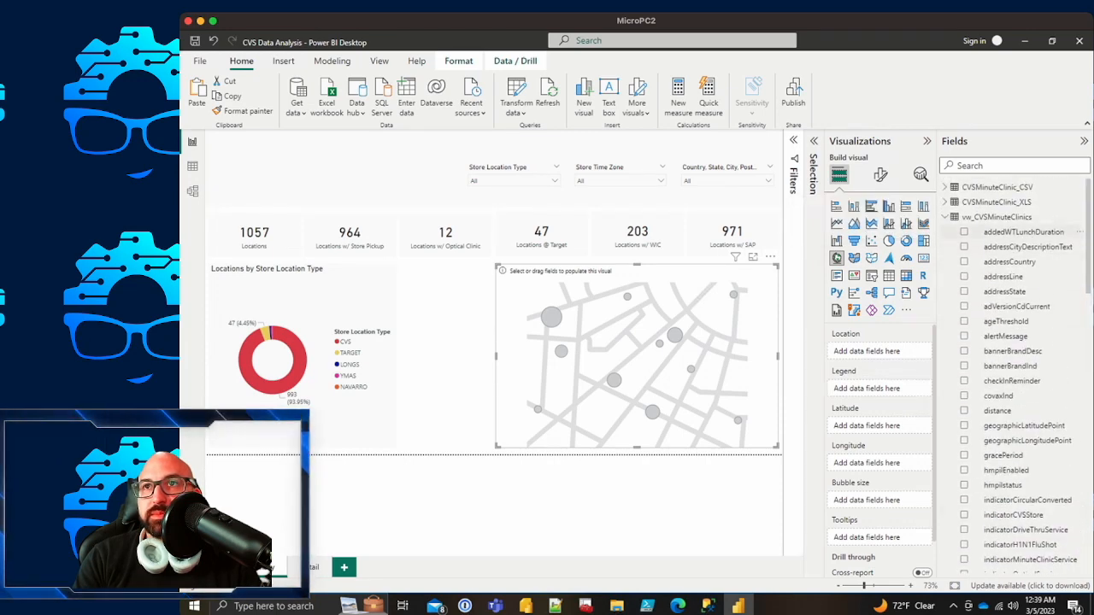
click(1014, 166)
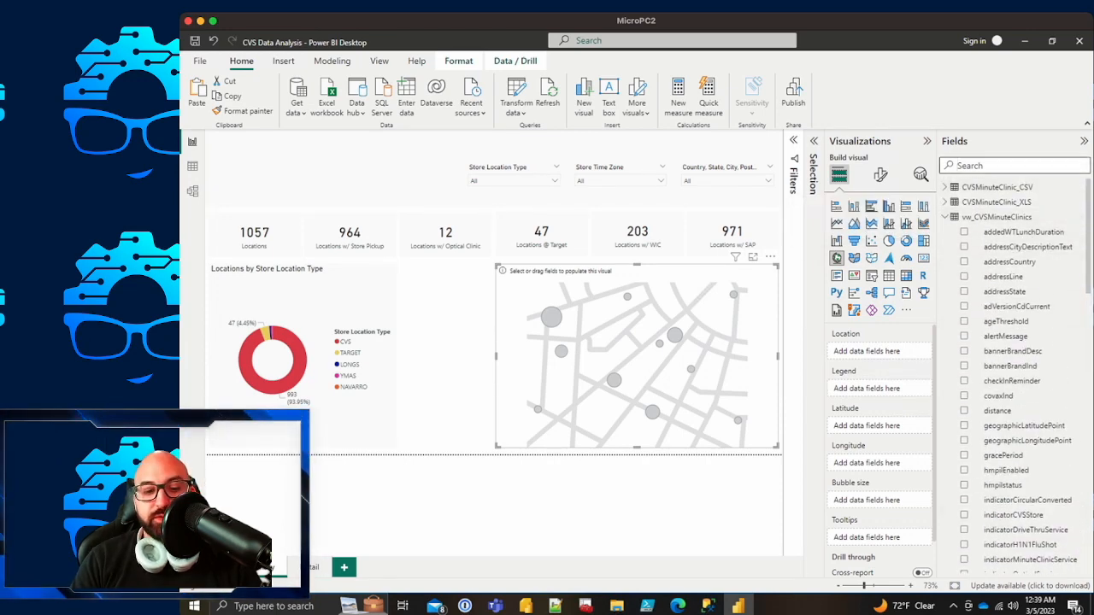
text(lati)
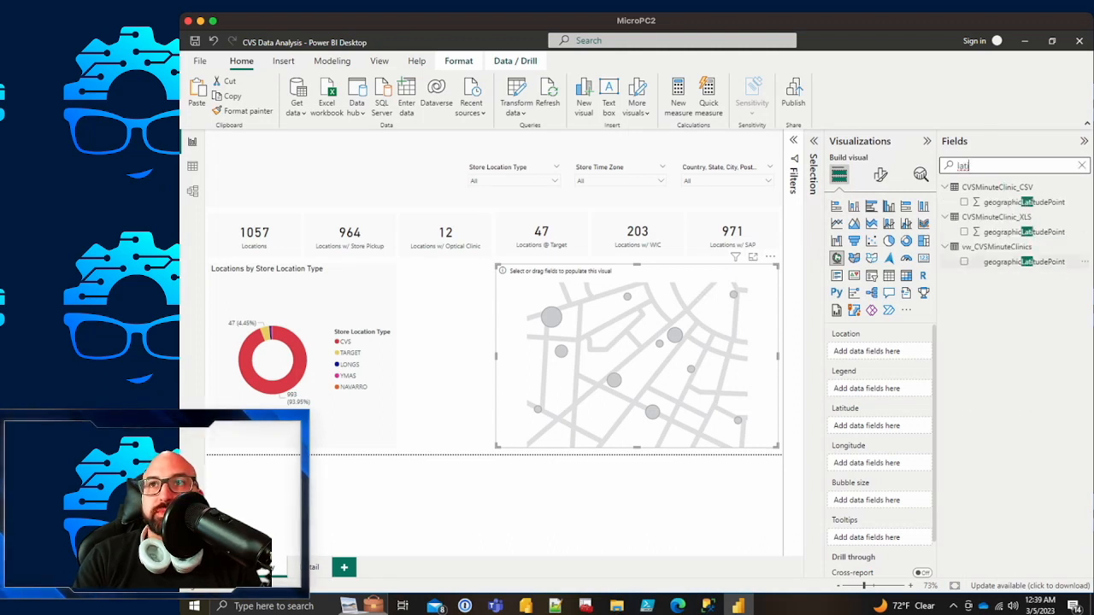
drag(1024, 261, 880, 425)
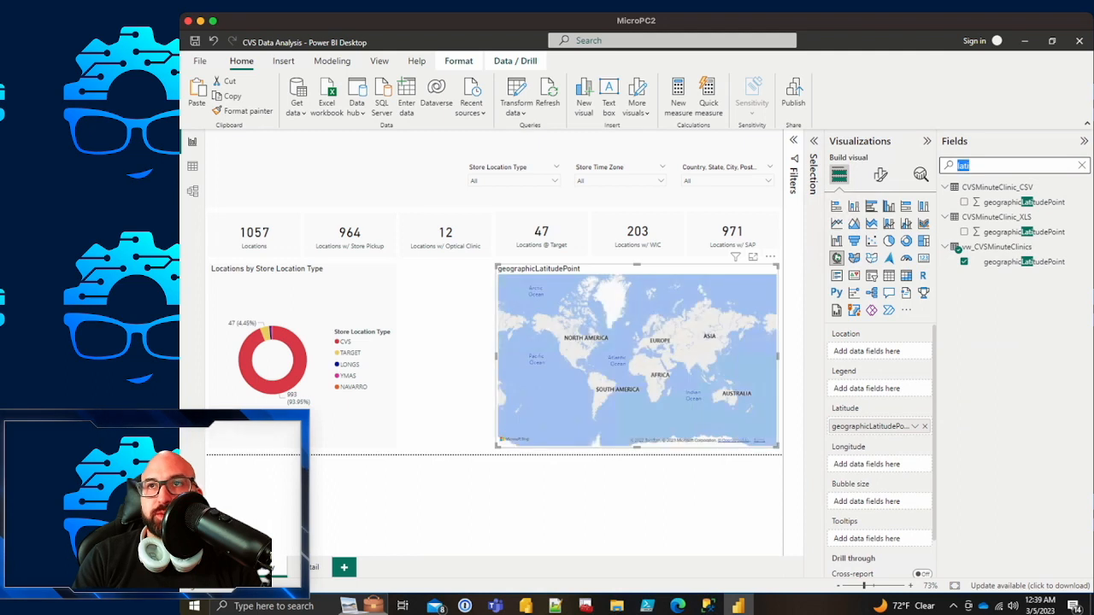
Step: Try plotting the map with geographicLongitudePoint from vw_CVSMinuteClinics as its longitude
text(long)
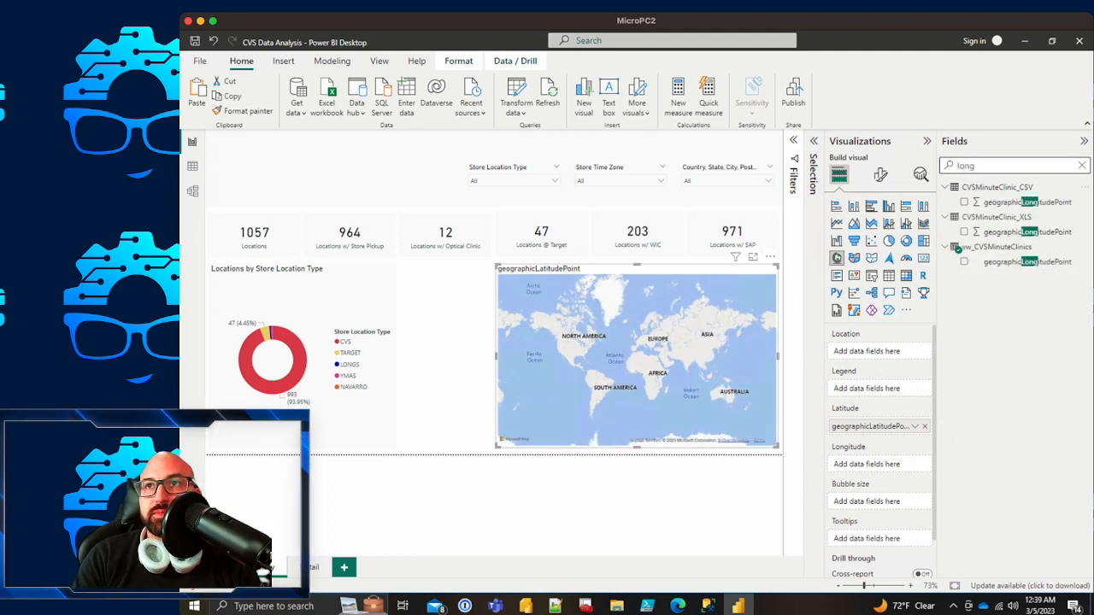
drag(1023, 261, 880, 466)
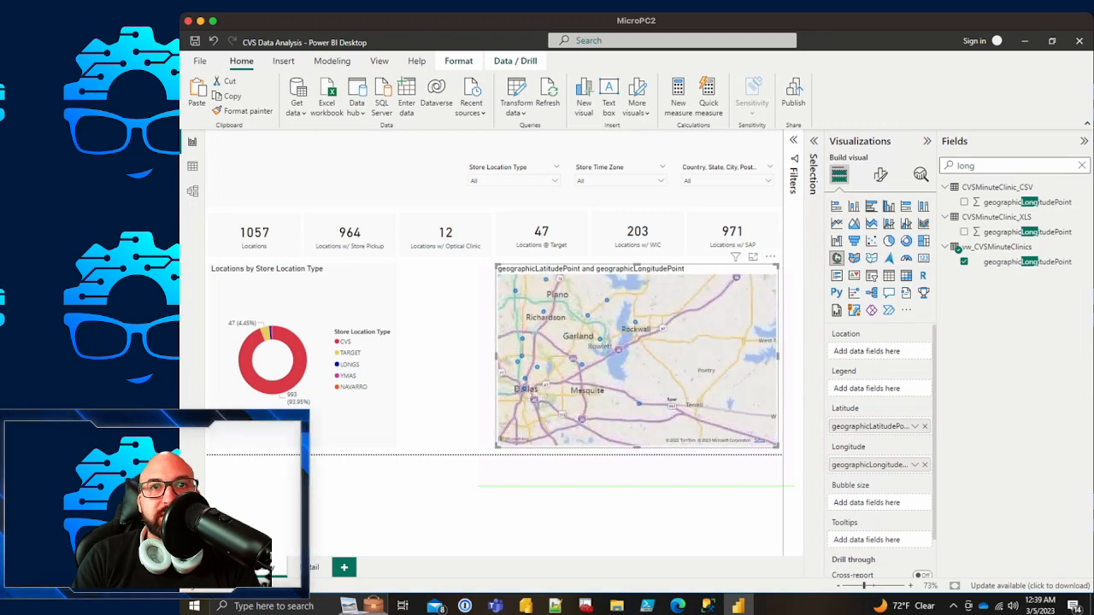
mouse_move(600, 339)
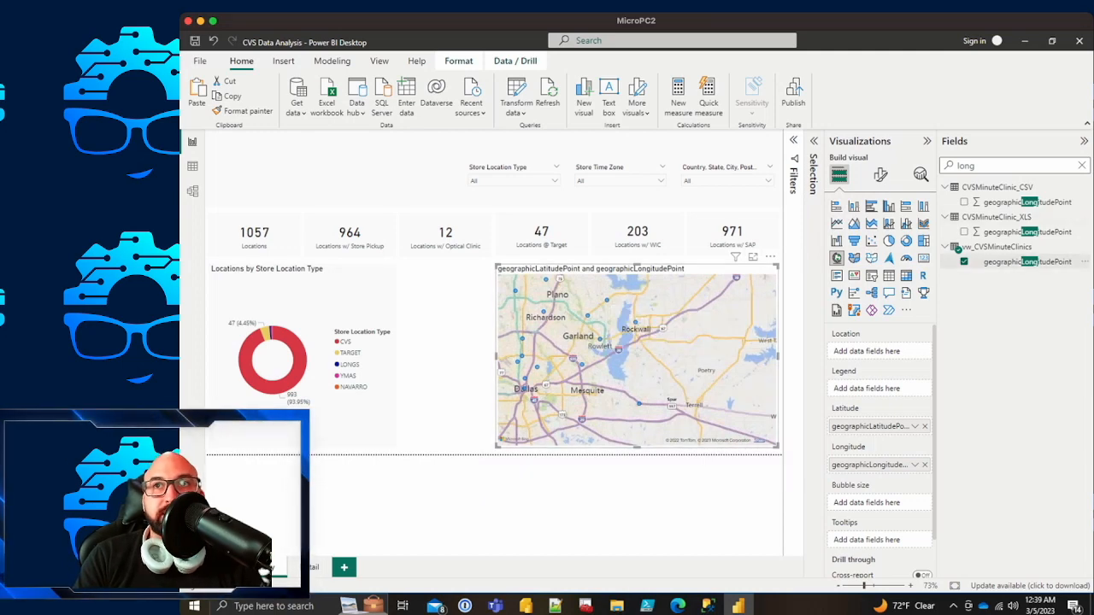
click(964, 262)
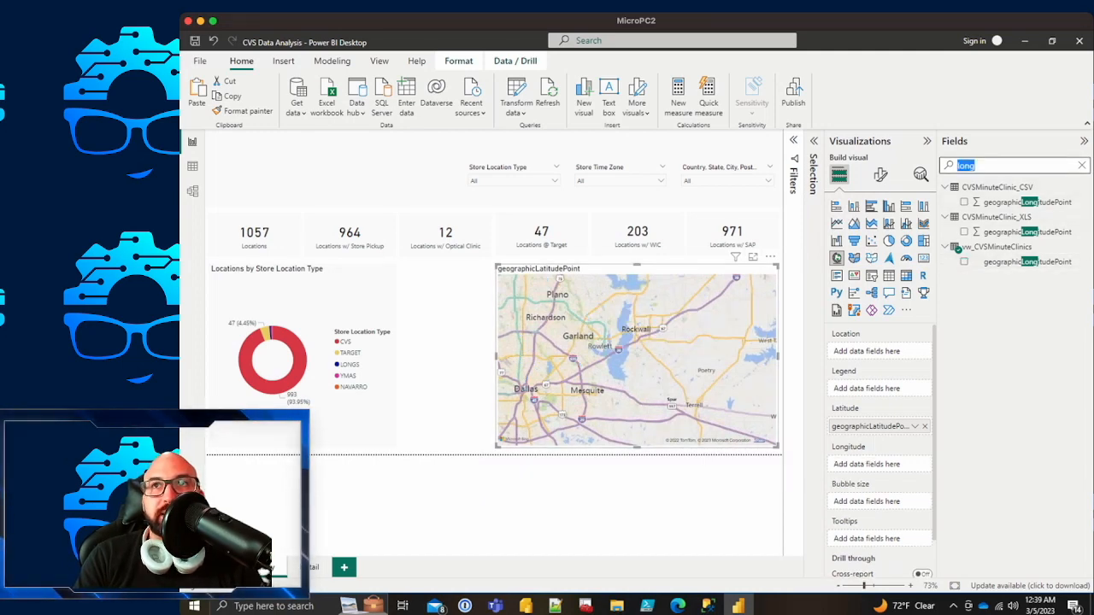
Step: Add addressLine from vw_CVSMinuteClinics to the map's tooltips using the First aggregation, renamed as Address
text(address)
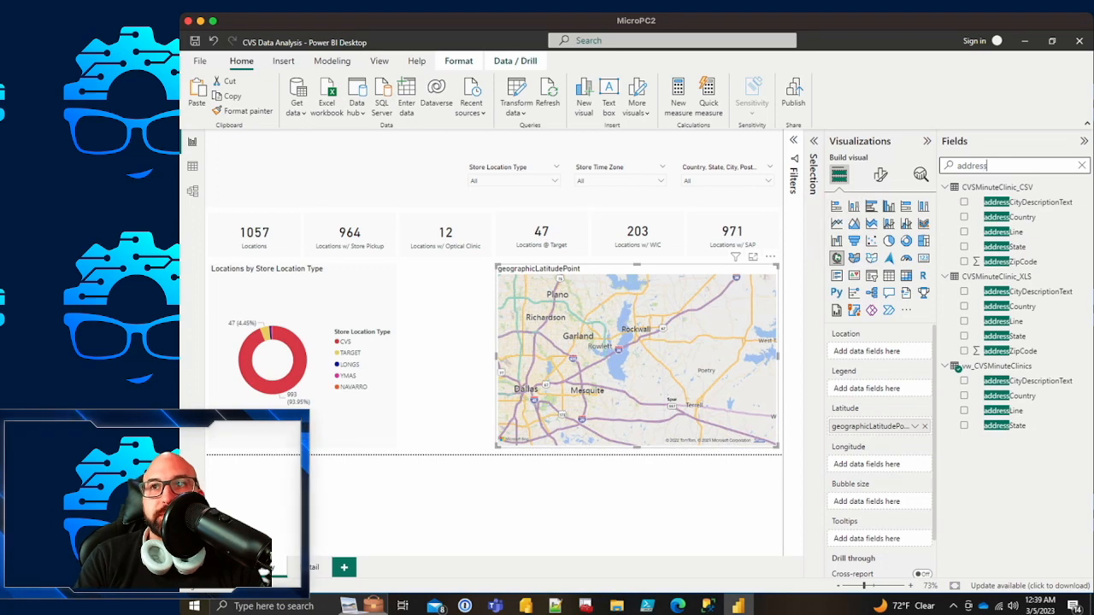
drag(1002, 410, 866, 539)
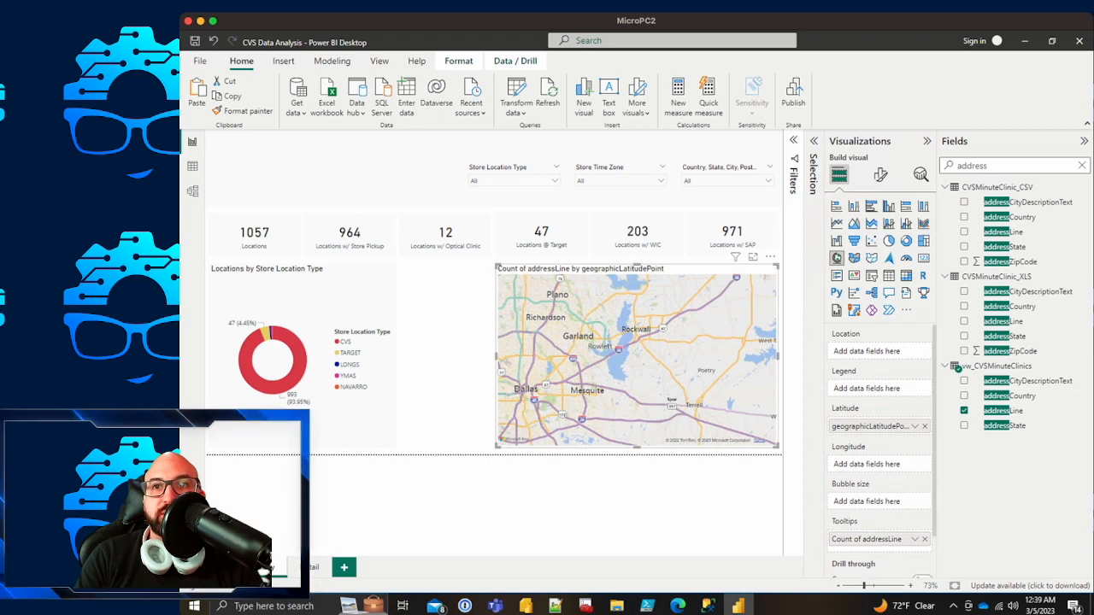
click(914, 539)
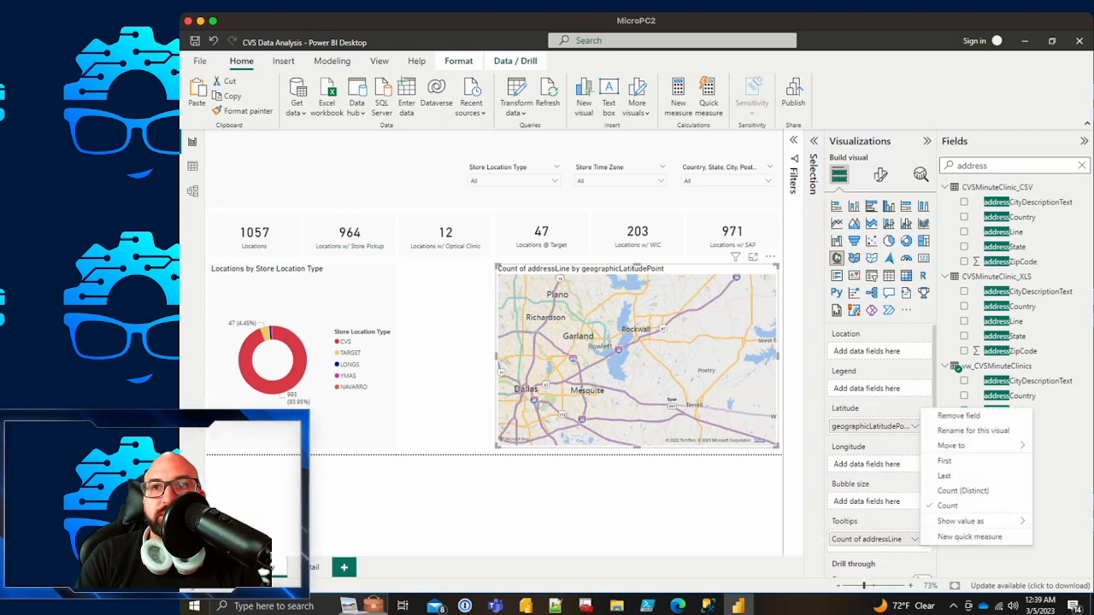
click(945, 461)
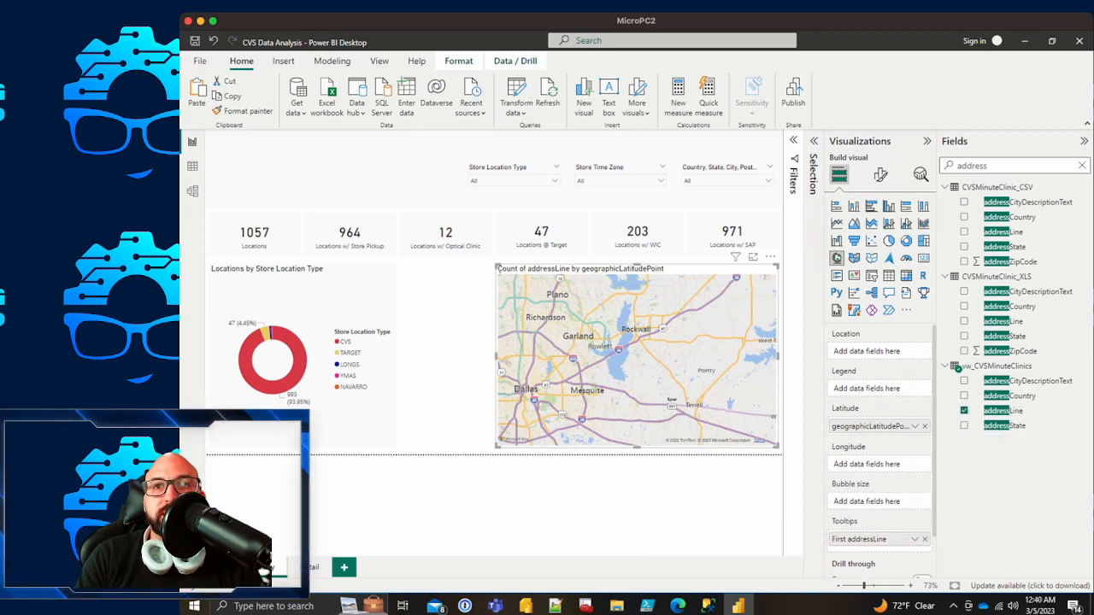
double_click(860, 539)
text(Address)
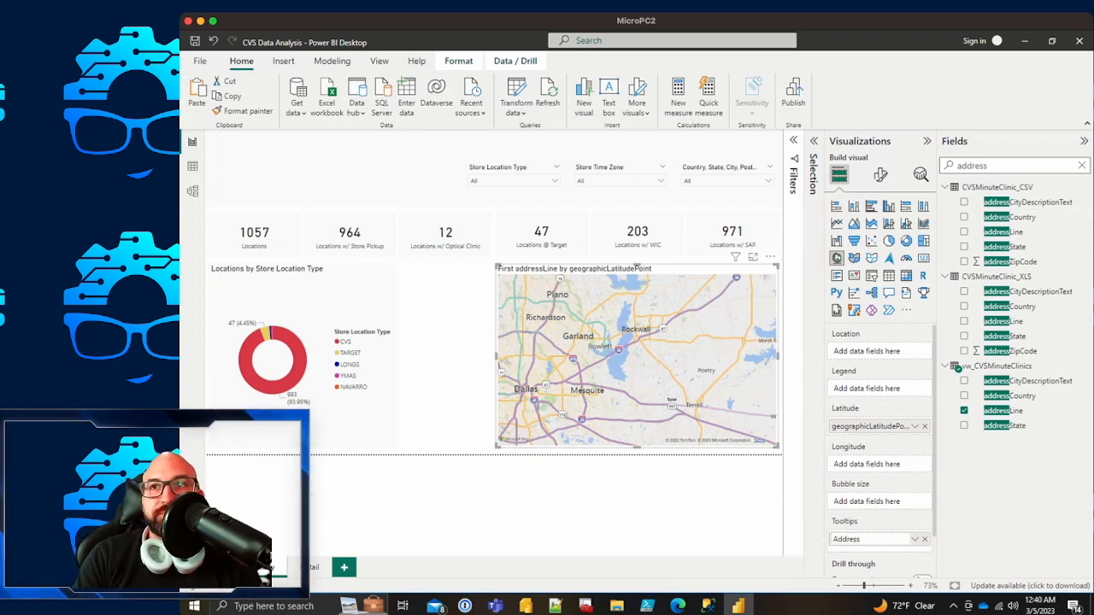
key(Return)
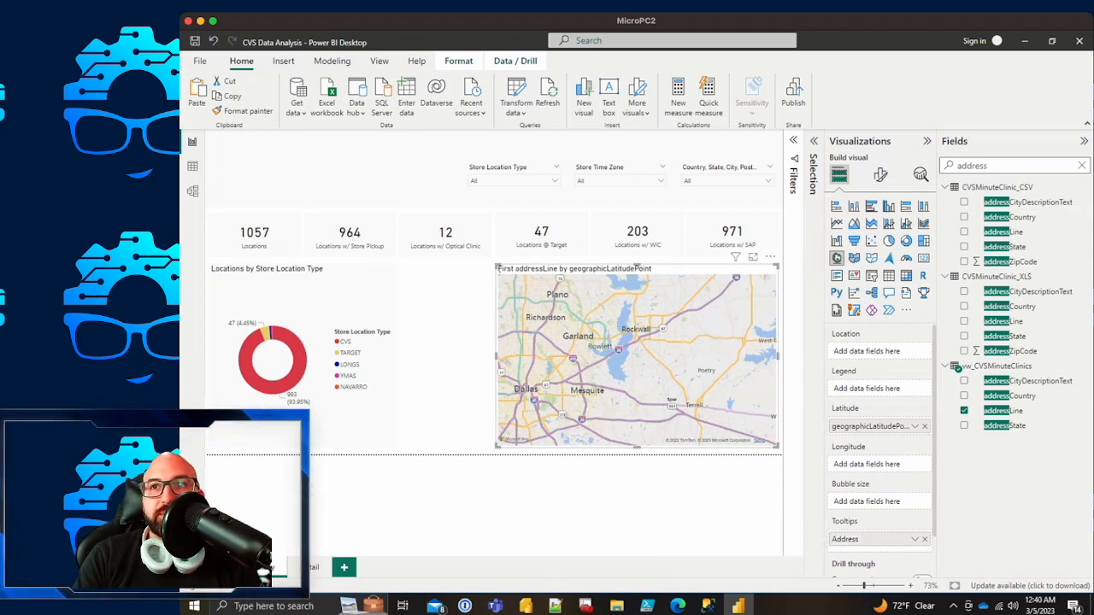
Step: Add addressCityDescriptionText from vw_CVSMinuteClinics to the map's tooltips and rename it City
drag(1026, 382, 890, 524)
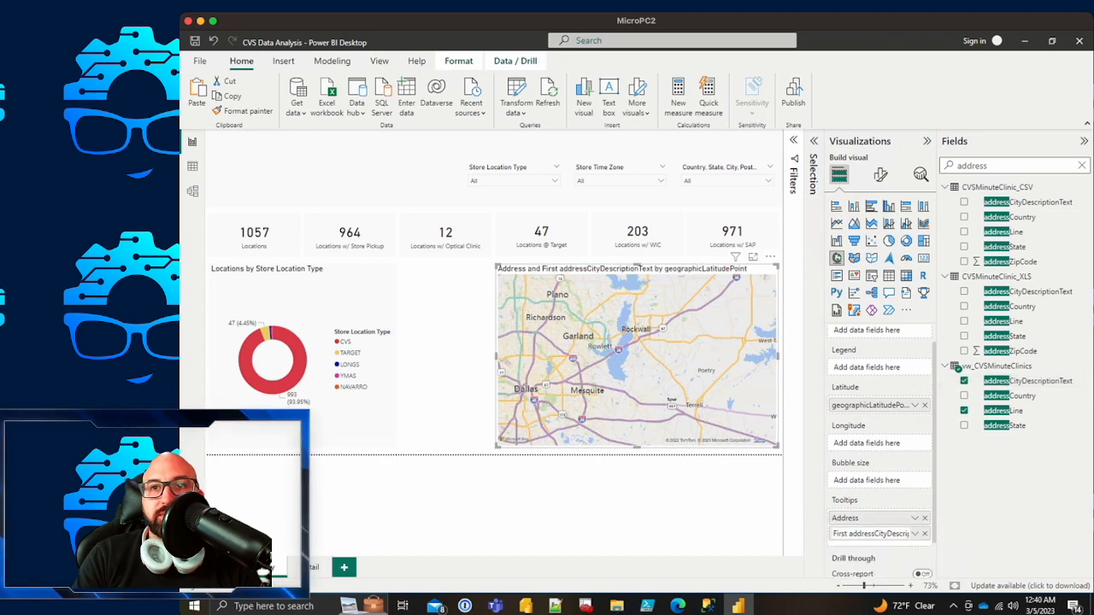
double_click(872, 533)
text(Cit)
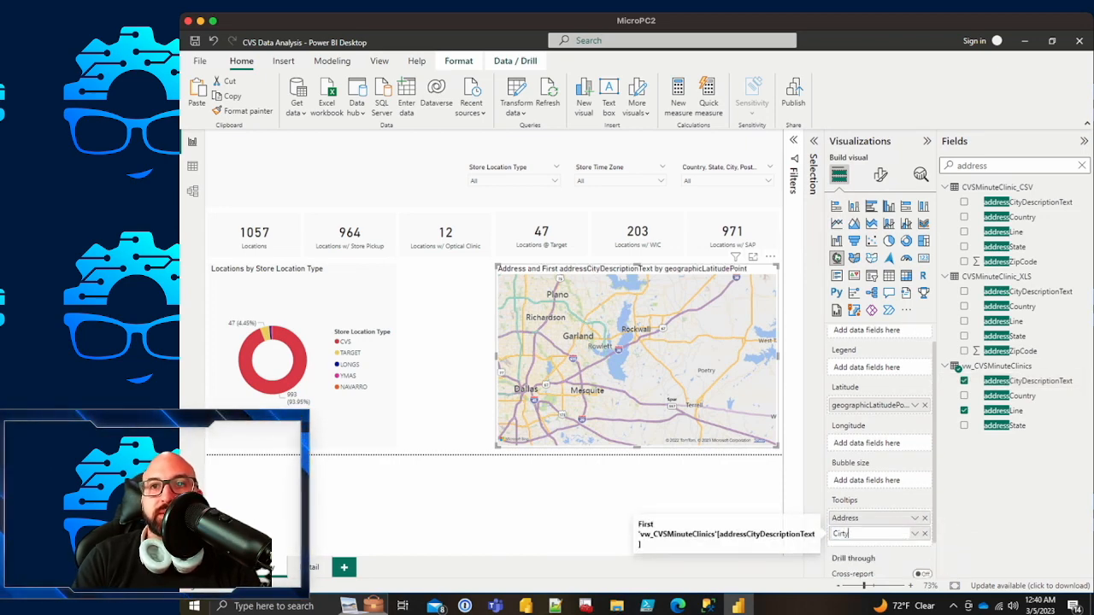
text(y)
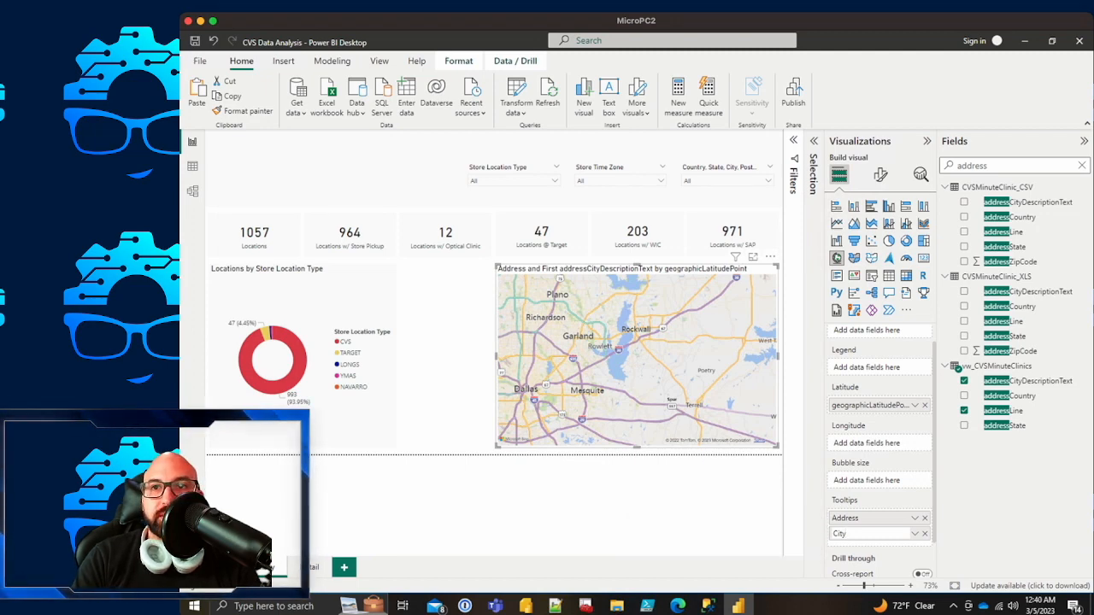
Step: Check the latitude field's aggregation and examine the map for plotted locations across the United States
click(914, 405)
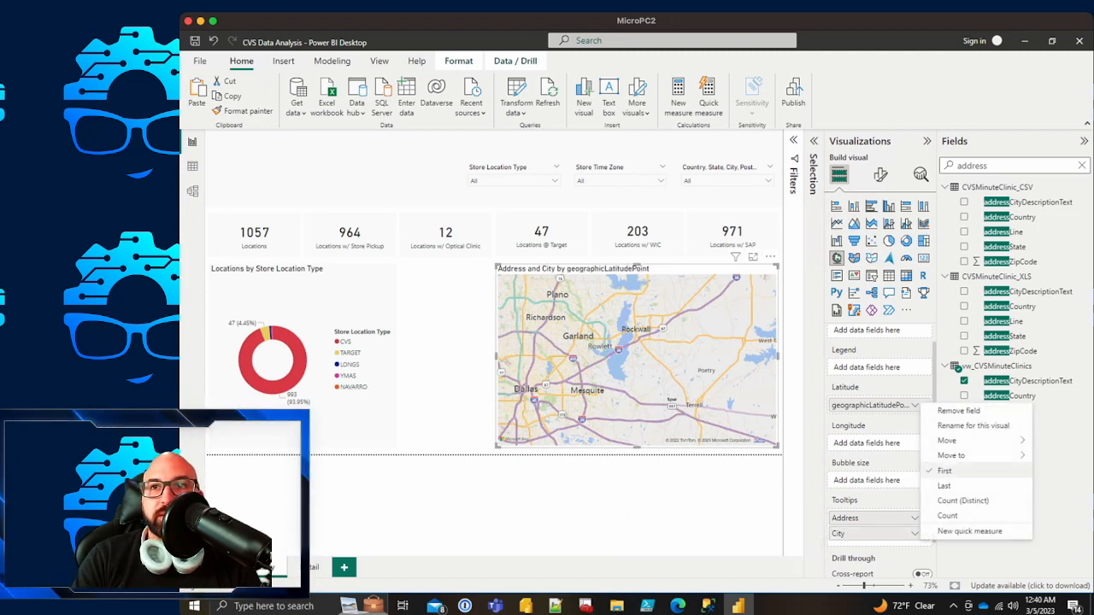
click(967, 471)
scroll(698, 416, up, 2)
scroll(675, 410, up, 3)
scroll(675, 410, down, 5)
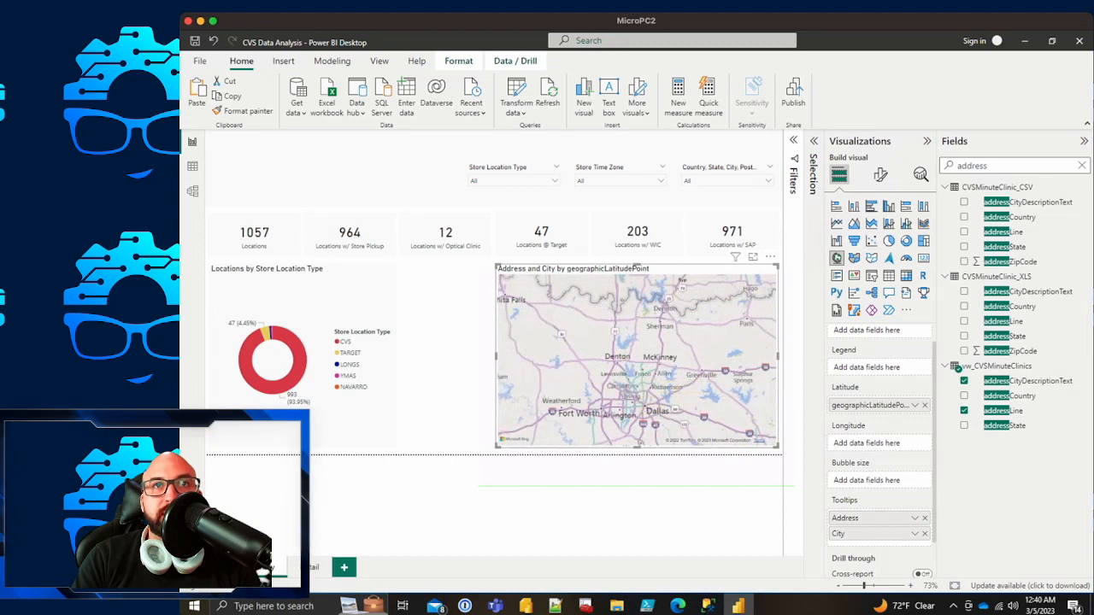
click(637, 483)
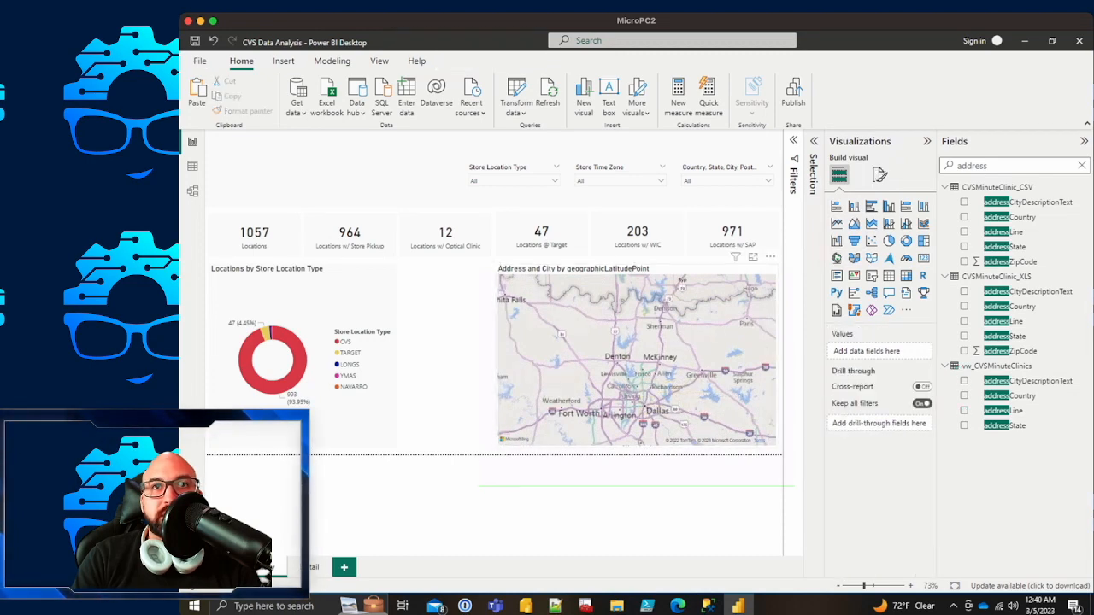
scroll(637, 359, down, 3)
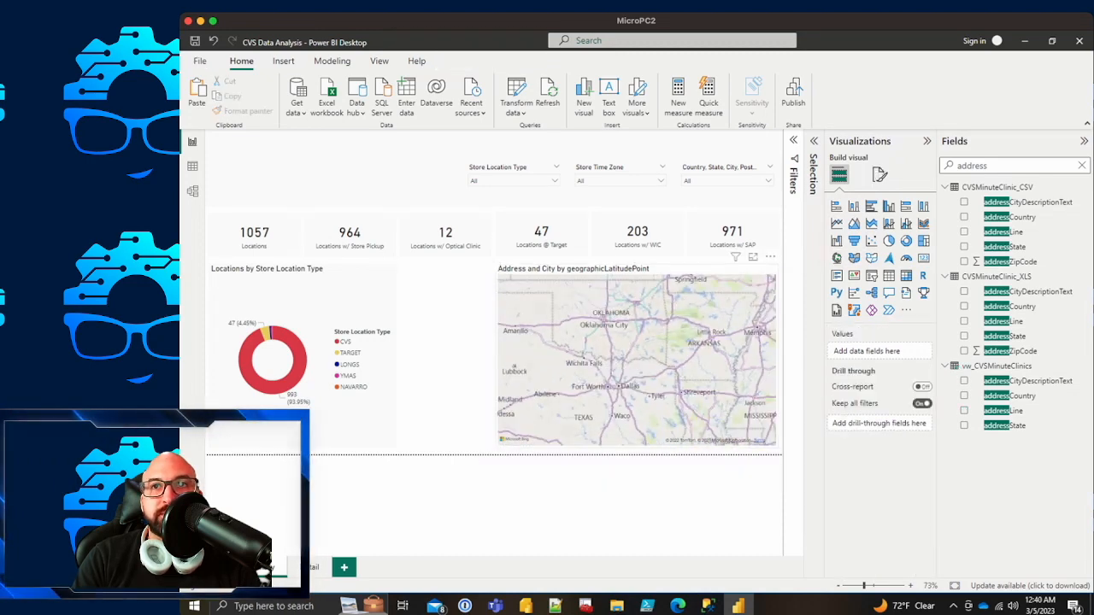
click(637, 358)
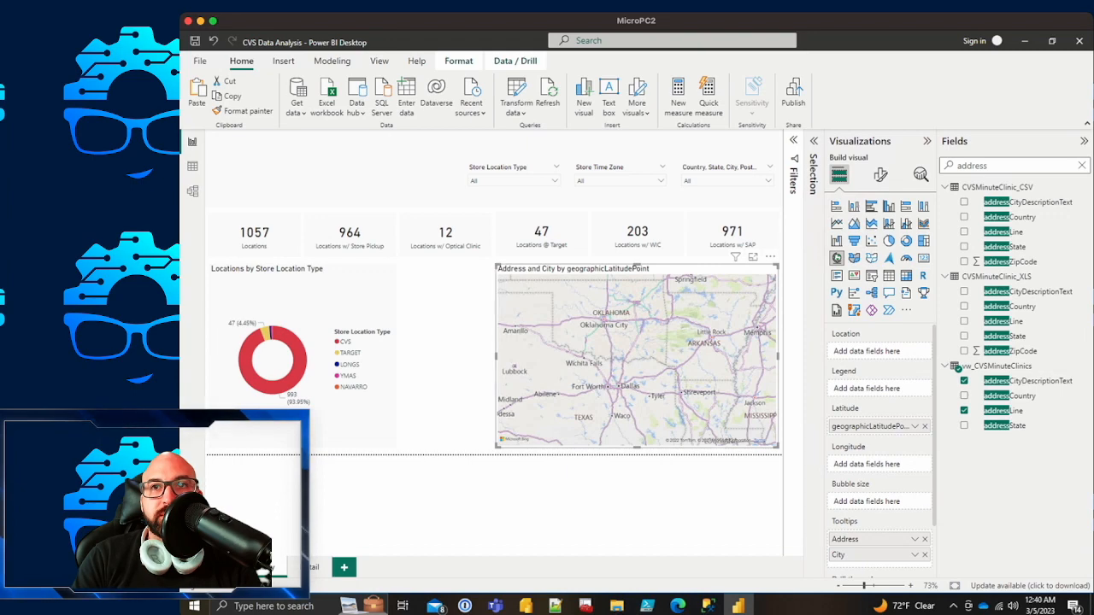
scroll(636, 359, down, 5)
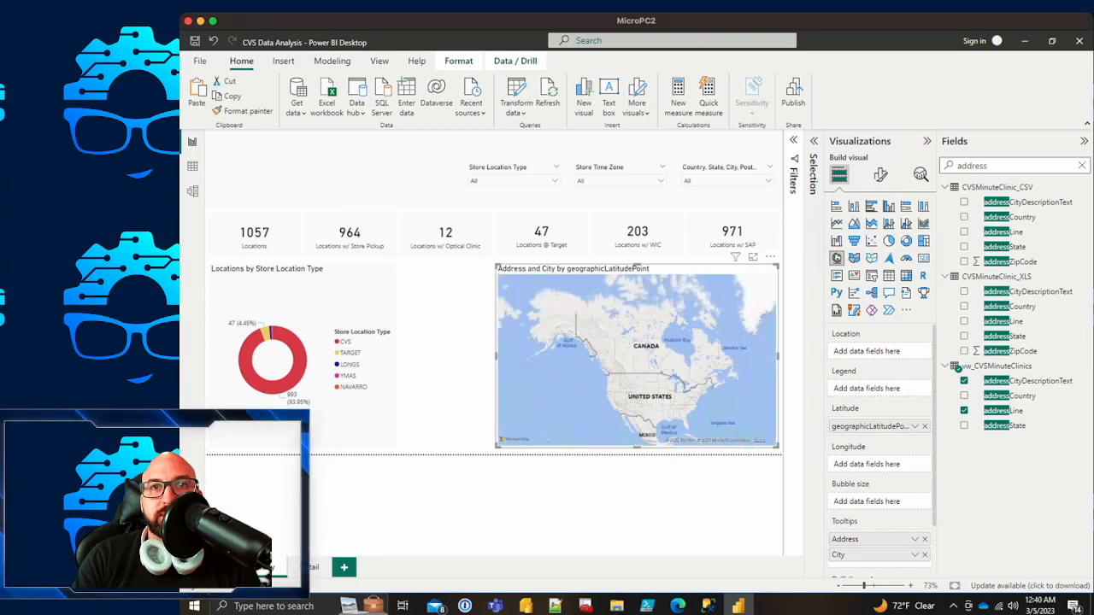
scroll(637, 359, up, 3)
drag(636, 359, 629, 337)
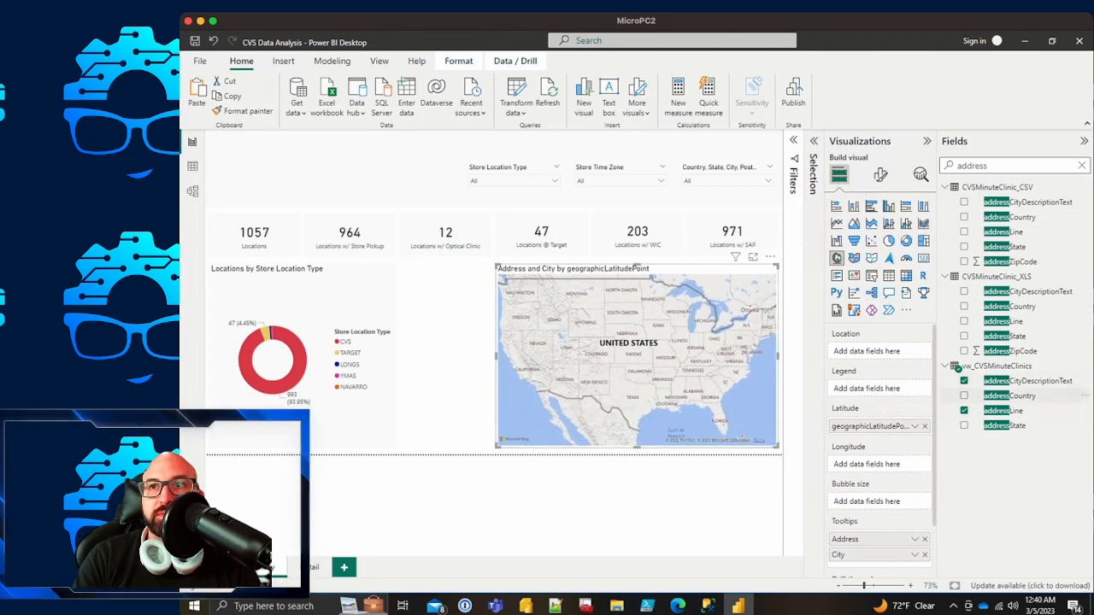
Step: Set geographicLongitudePoint from vw_CVSMinuteClinics as the map's longitude and inspect a Florida store's tooltip
double_click(971, 166)
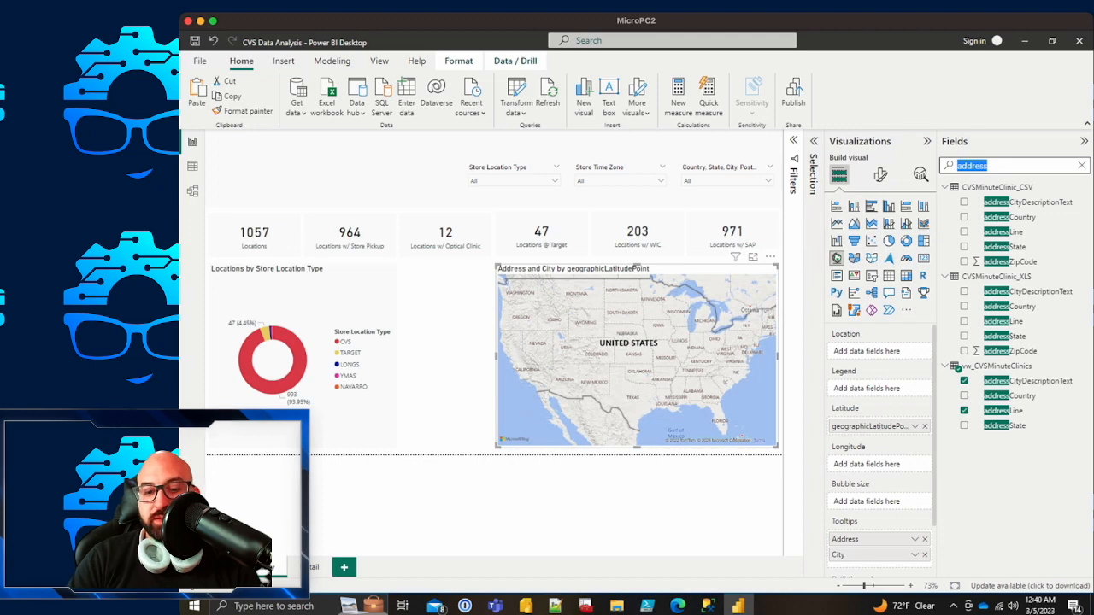
text(longi)
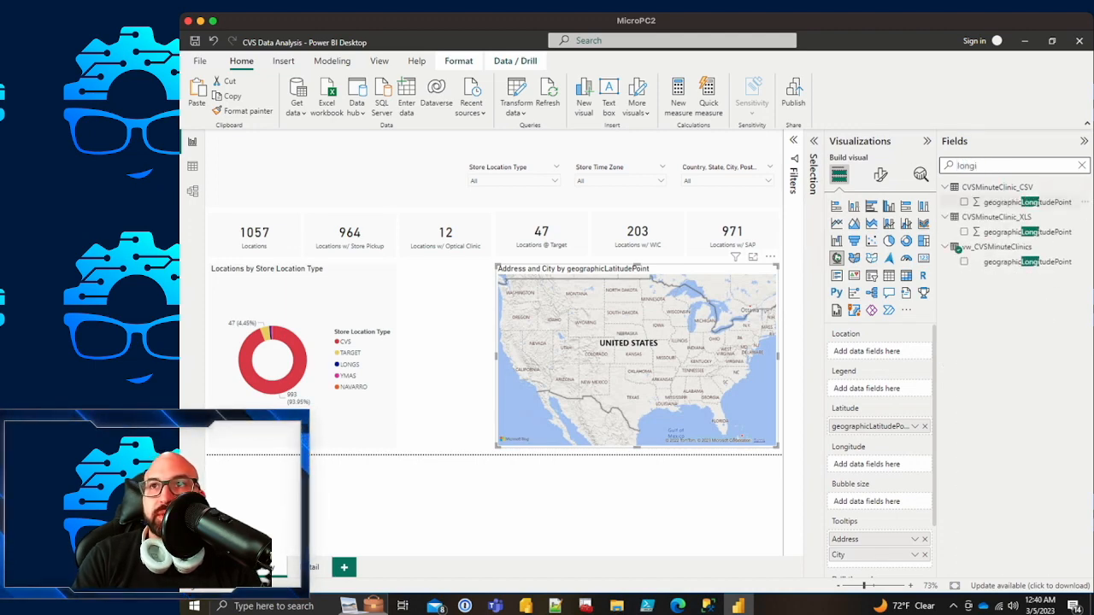
drag(1021, 262, 863, 464)
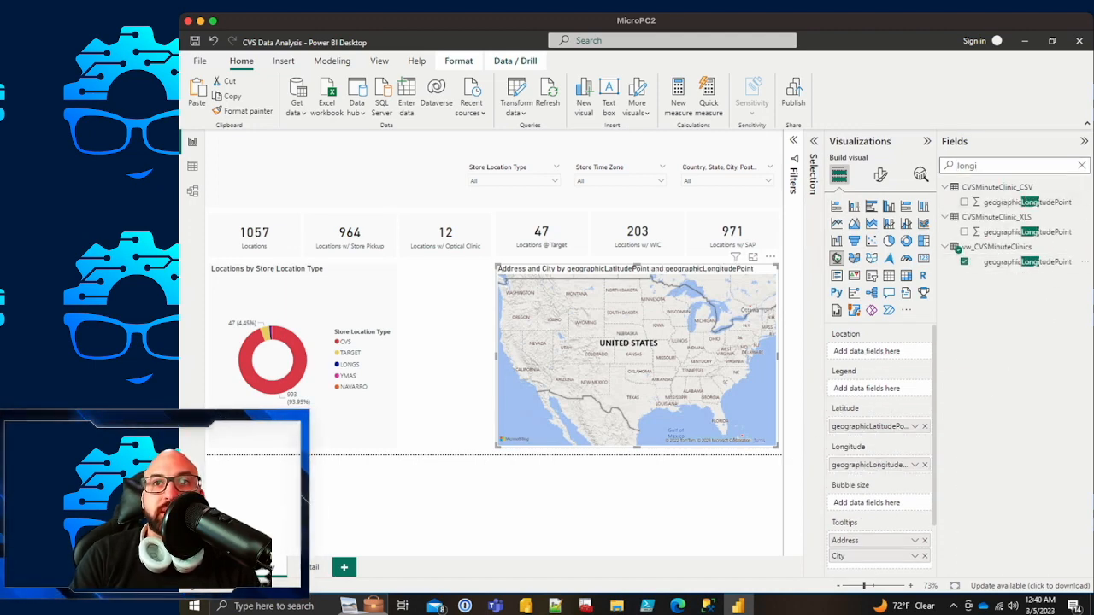
scroll(706, 396, down, 3)
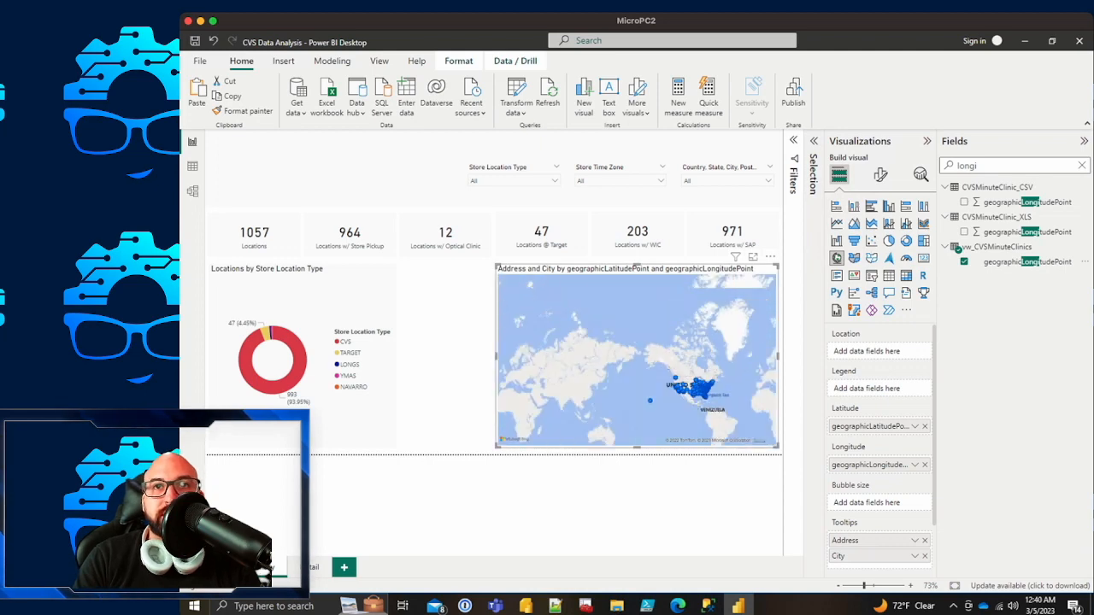
scroll(706, 396, up, 4)
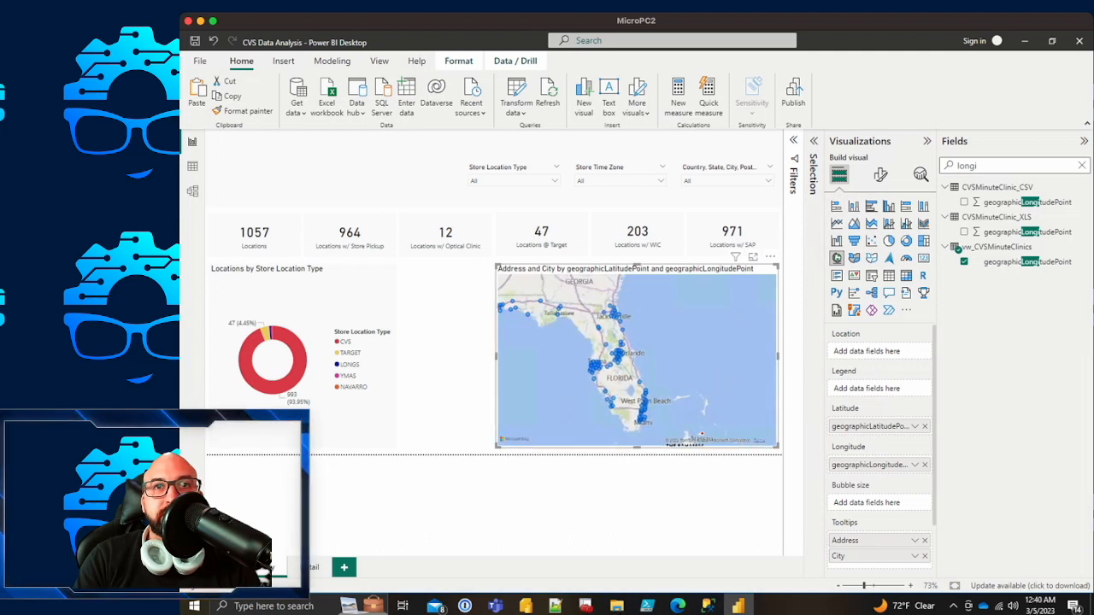
mouse_move(614, 359)
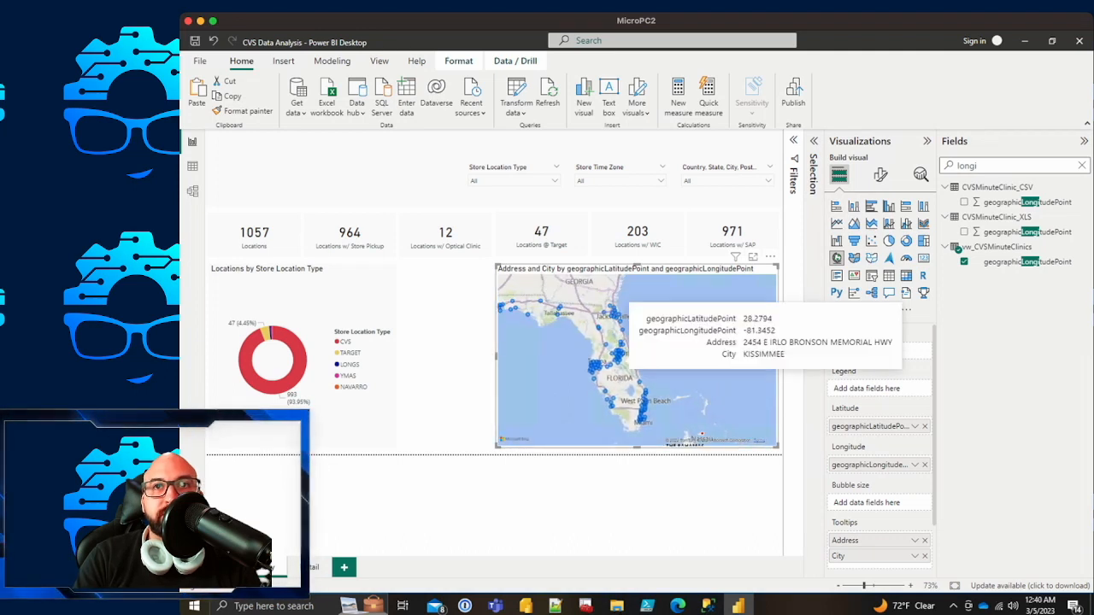
scroll(618, 353, up, 1)
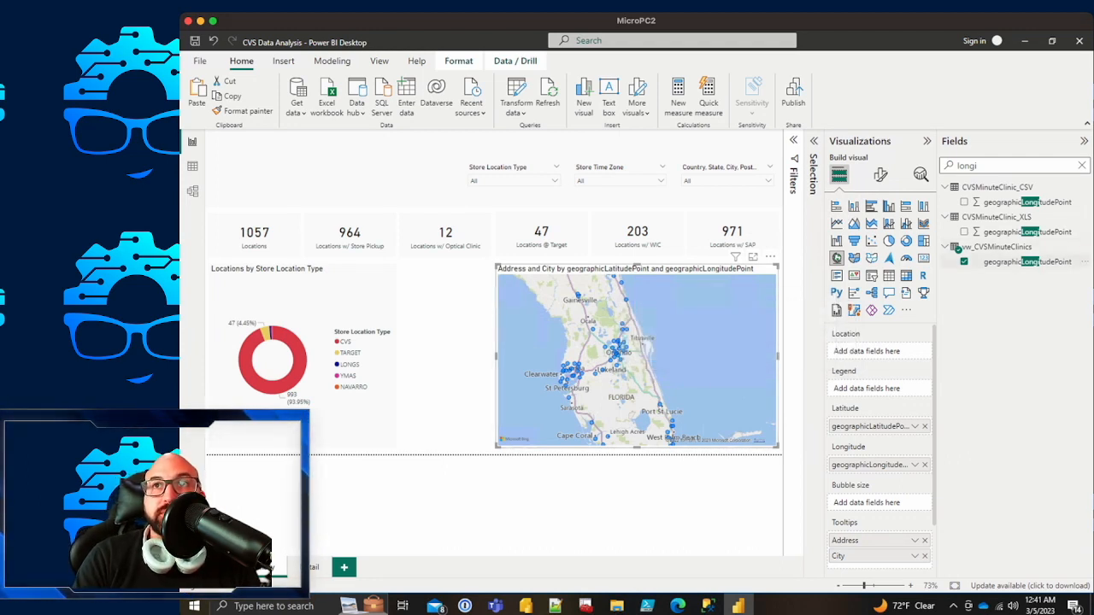
Step: Add PostalCode from vw_CVSMinuteClinics to the map's tooltips
click(1027, 262)
click(1008, 166)
key(ctrl+a)
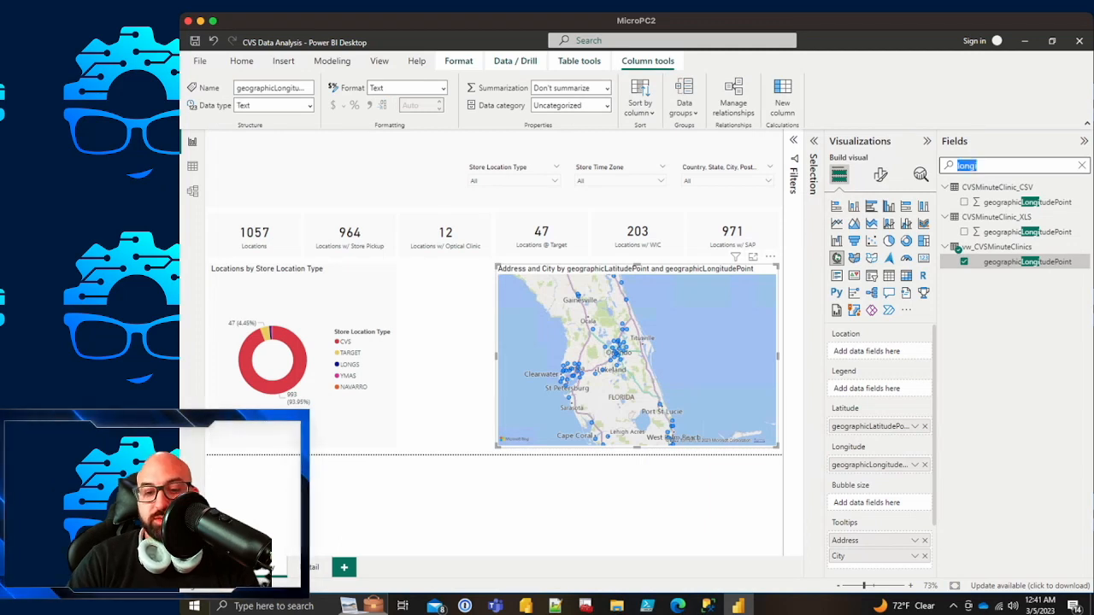
text(post)
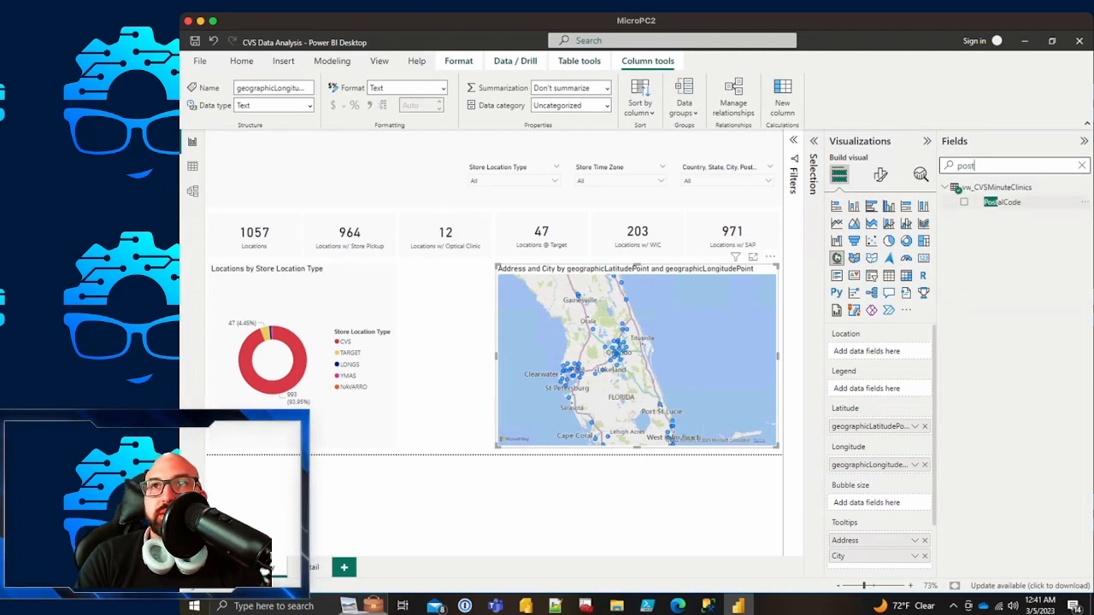
drag(1001, 202, 880, 562)
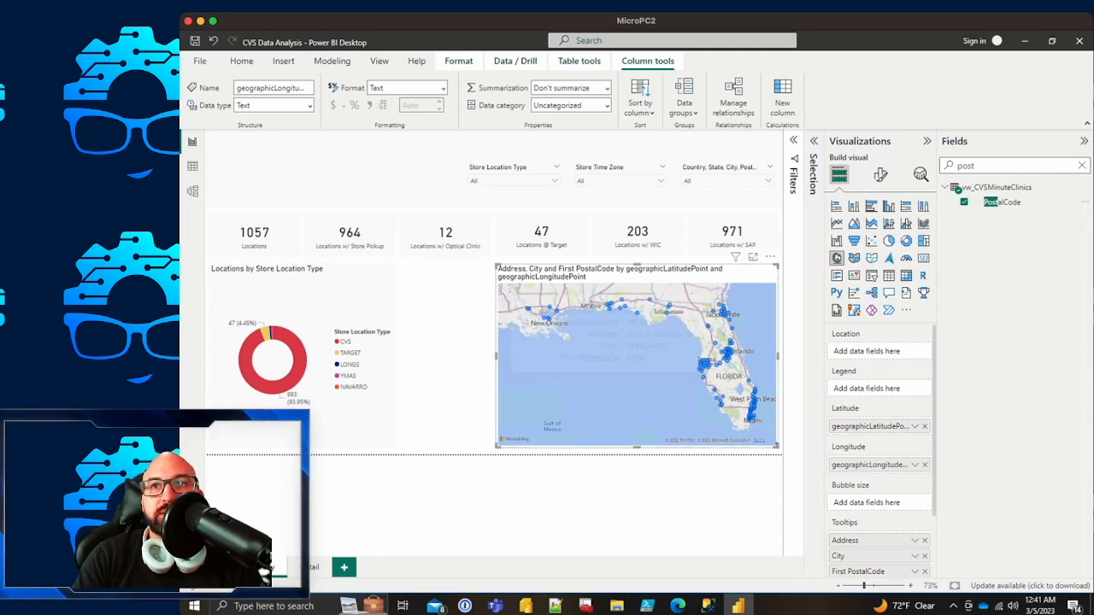
Step: Rename the map's geographicLatitudePoint field as Latitude and its geographicLongitudePoint field as Longitude
double_click(870, 426)
text(Latitu)
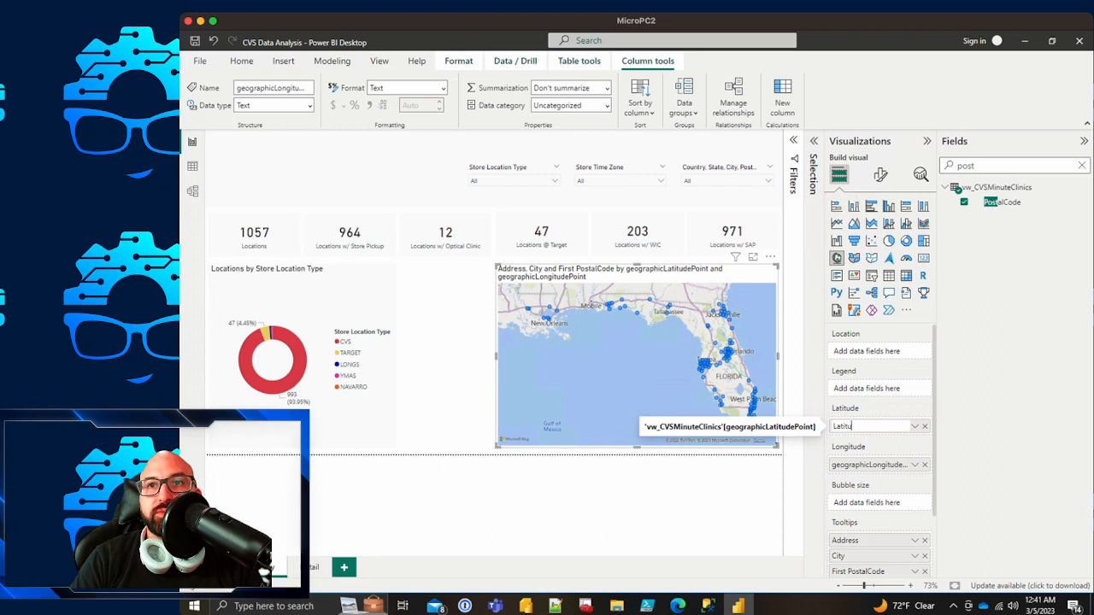
text(de)
key(Return)
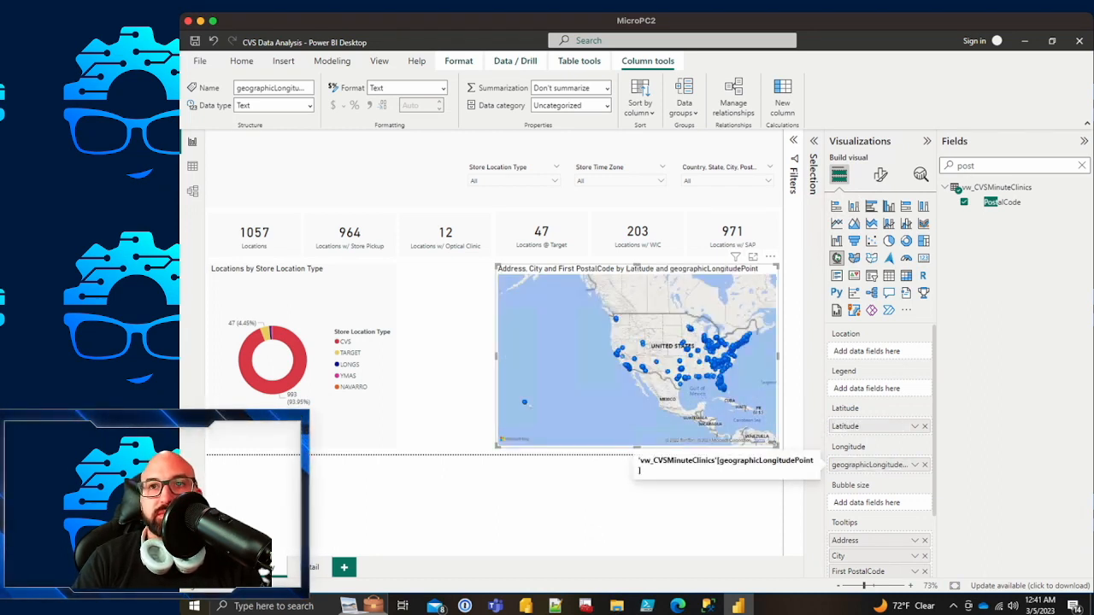
double_click(869, 464)
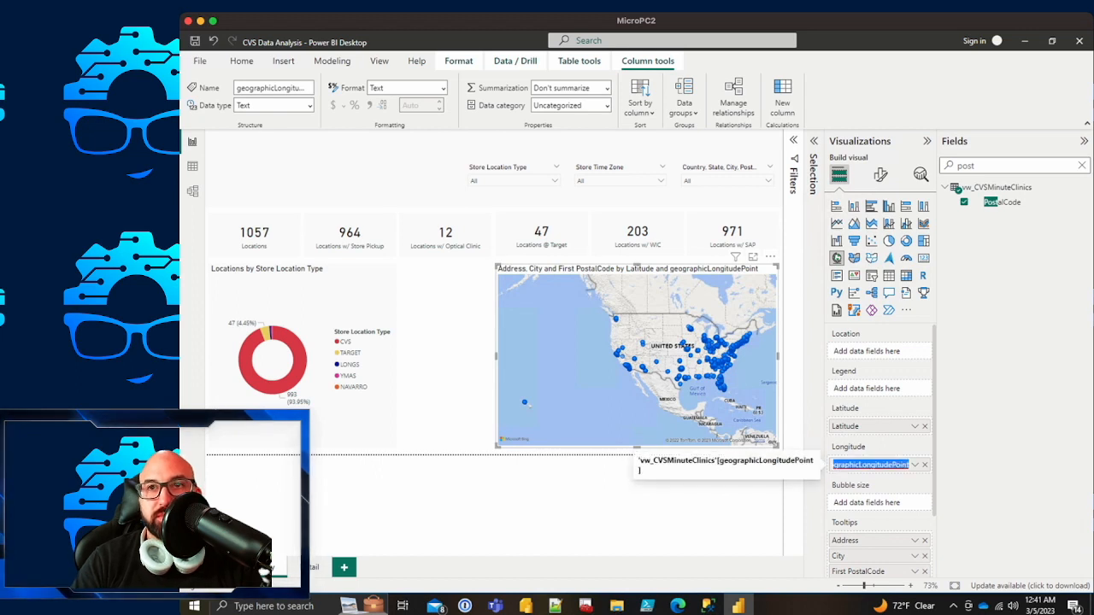
text(Longitu)
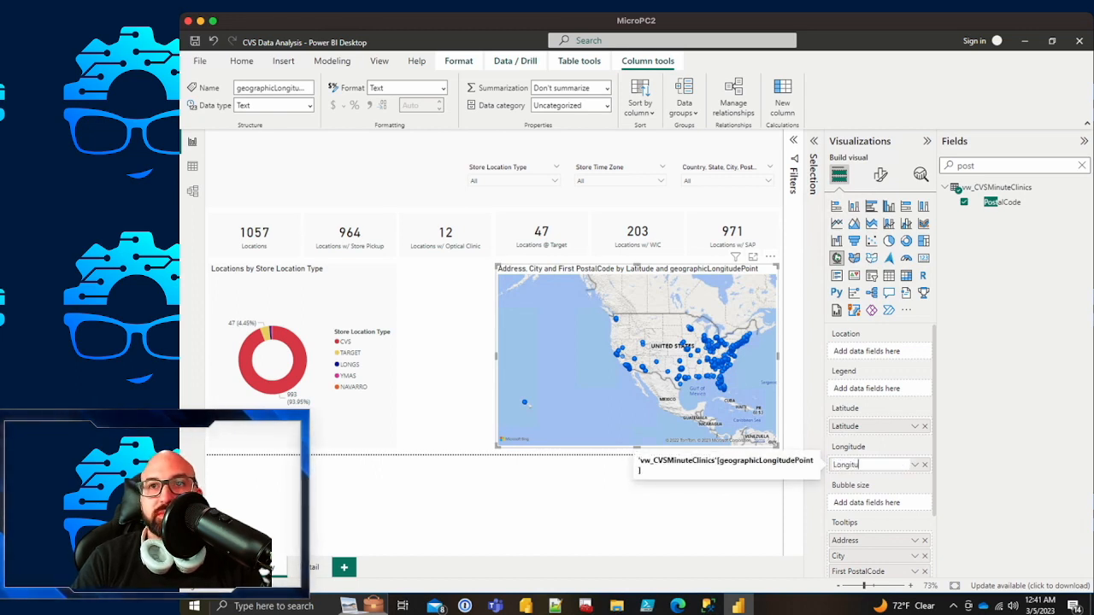
text(de)
key(Return)
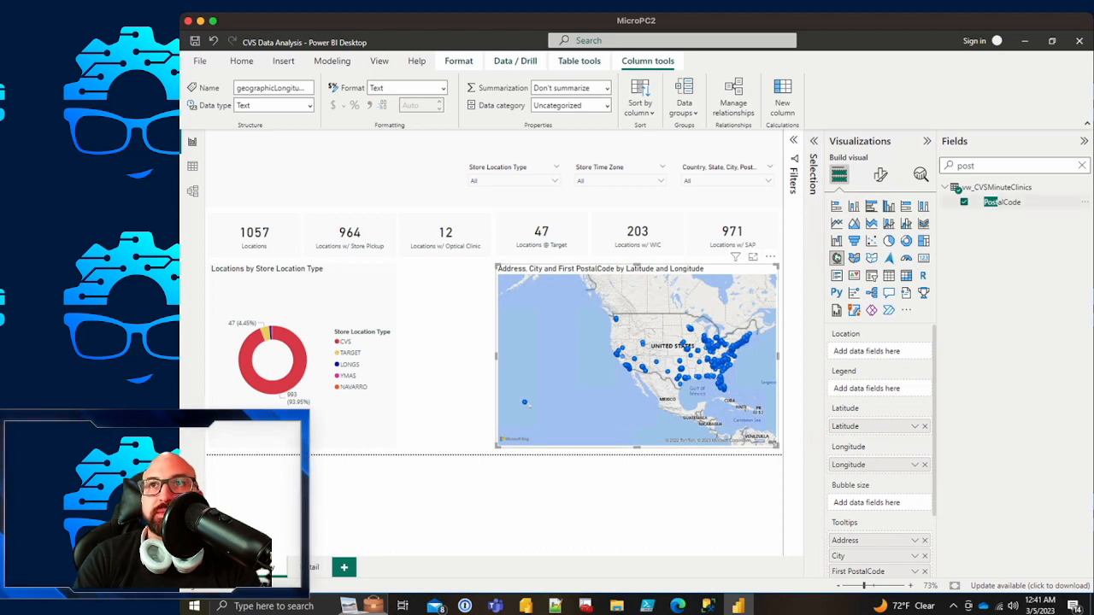
Step: Remove PostalCode from the map and add it again, moving it from the map's location to its tooltips
click(964, 201)
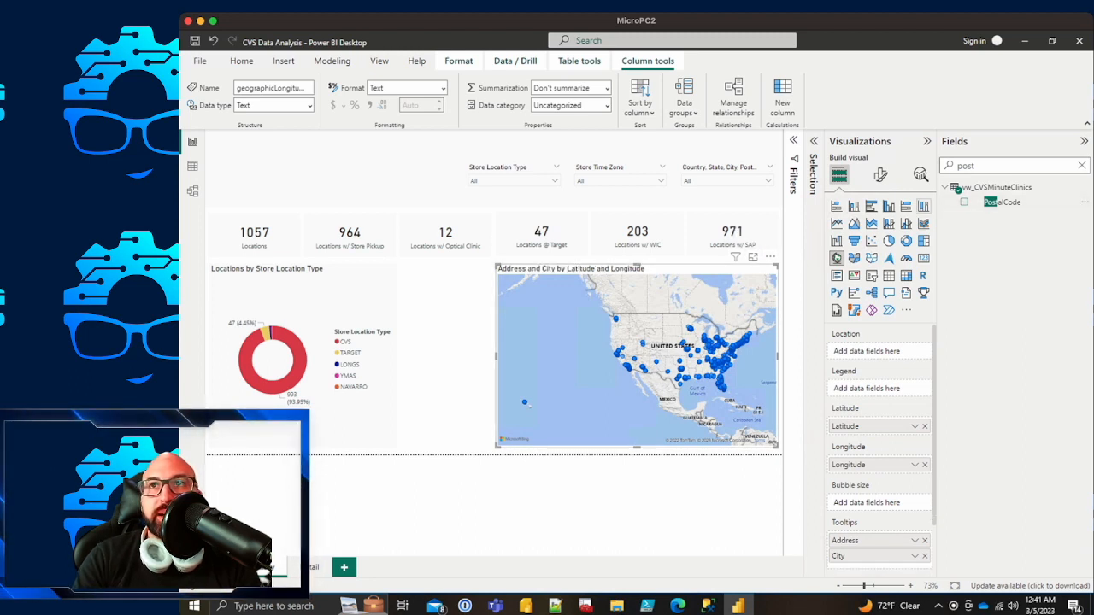
click(963, 202)
drag(850, 352, 858, 565)
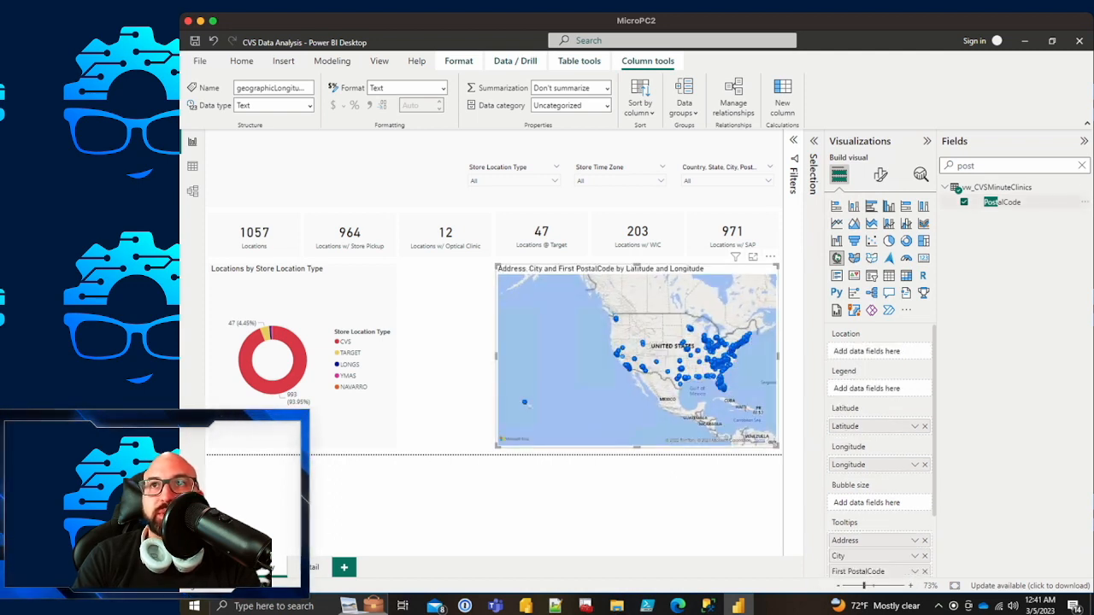
click(964, 202)
click(963, 202)
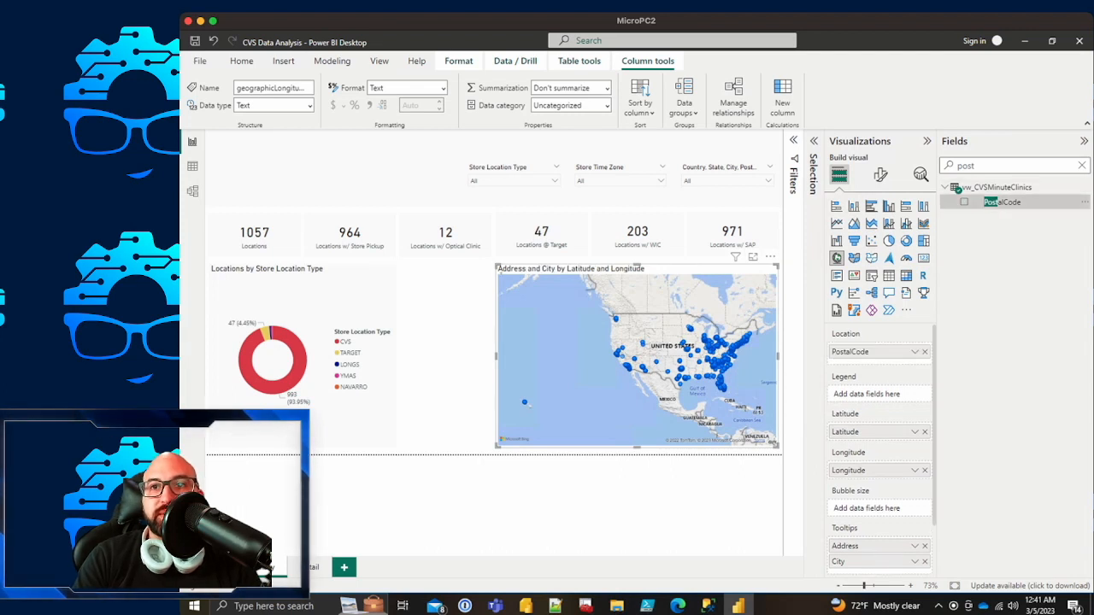
drag(851, 352, 859, 571)
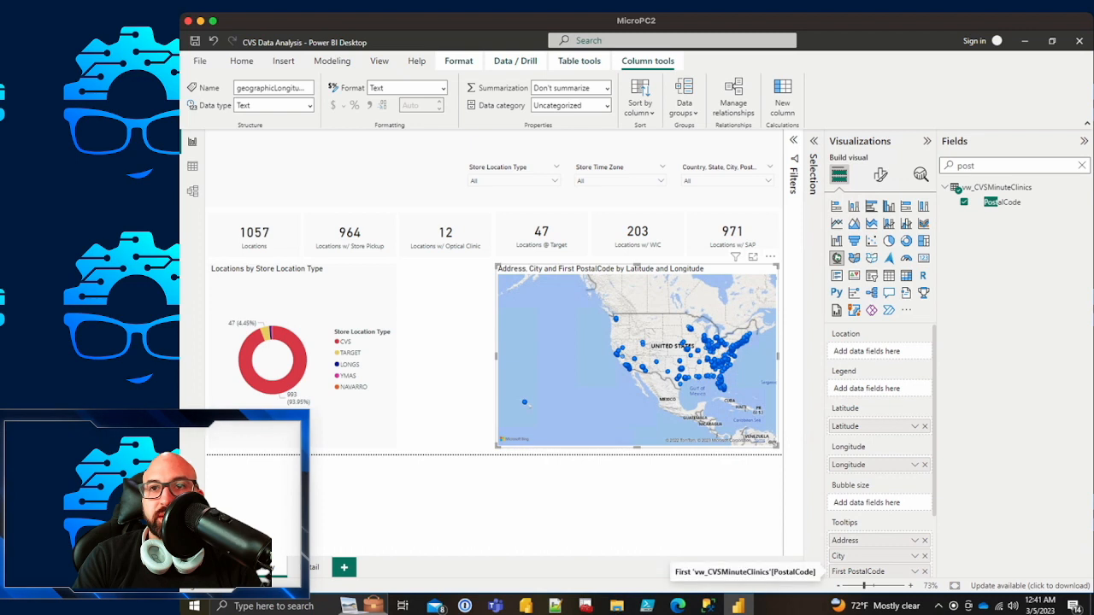
Step: Rename the map's PostalCode tooltip field as Postal Code and check its aggregation options
double_click(858, 571)
text(Posta)
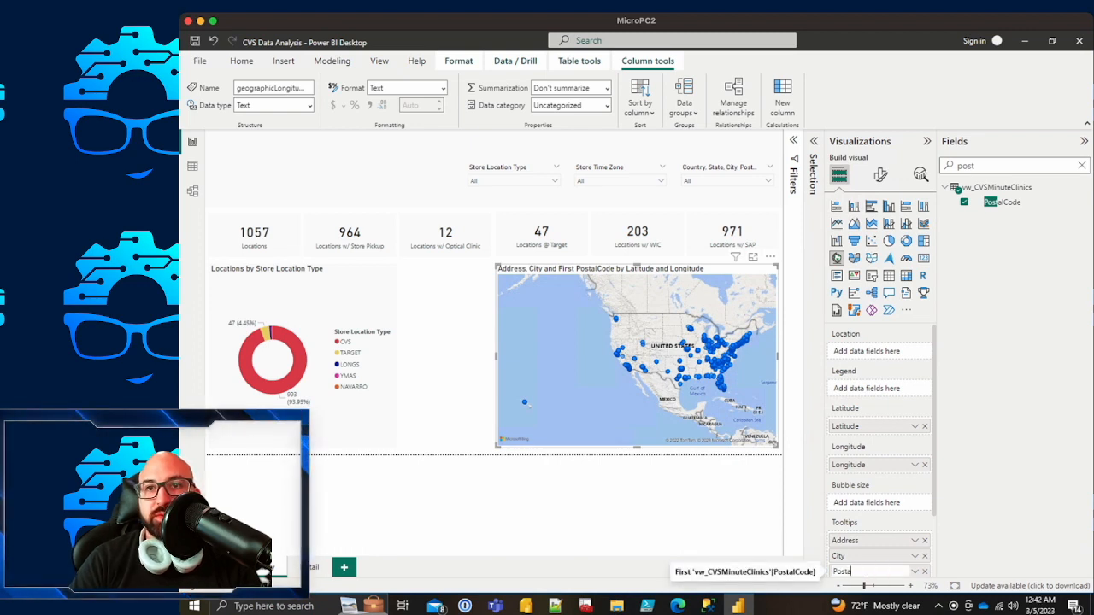
text(l Code)
key(Return)
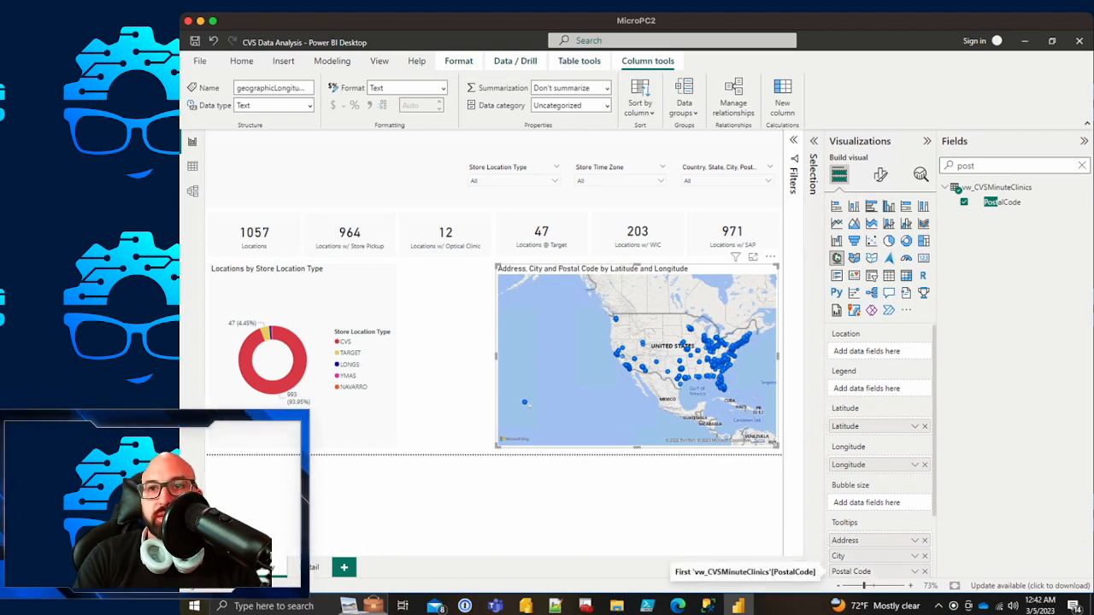
click(914, 570)
click(944, 509)
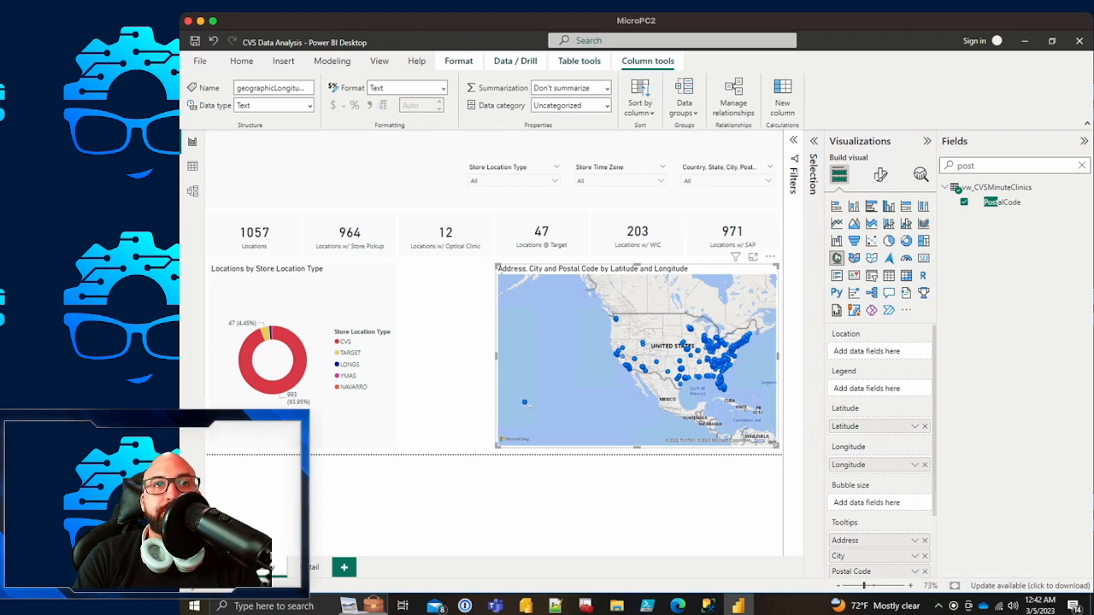
click(649, 511)
click(636, 356)
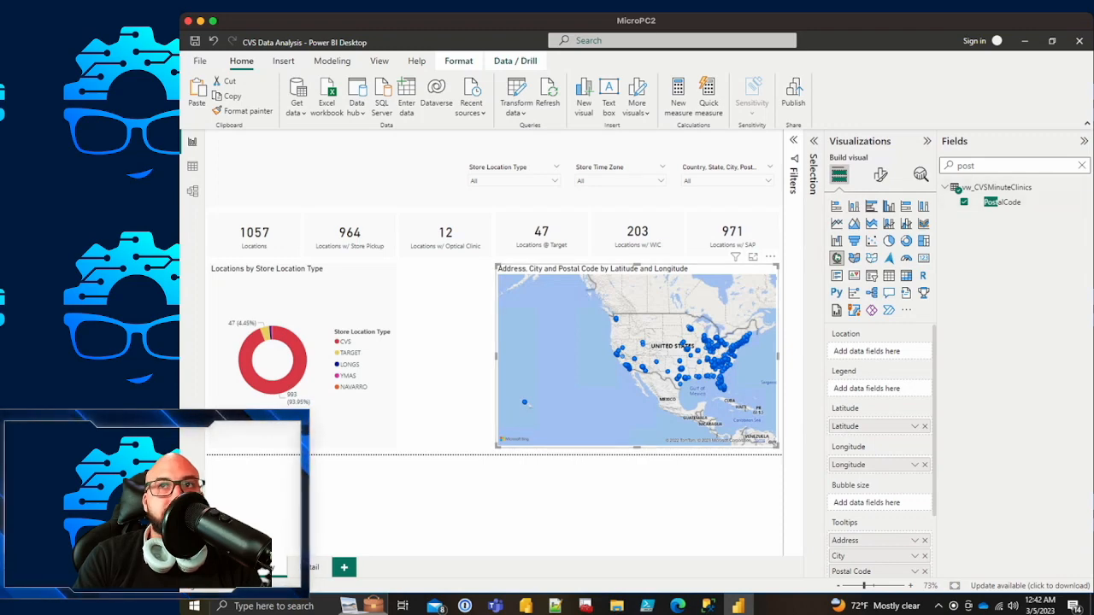
Step: Add bannerBrandDesc, the donut's legend field, to the map's tooltips and rename it Location Type
click(1082, 165)
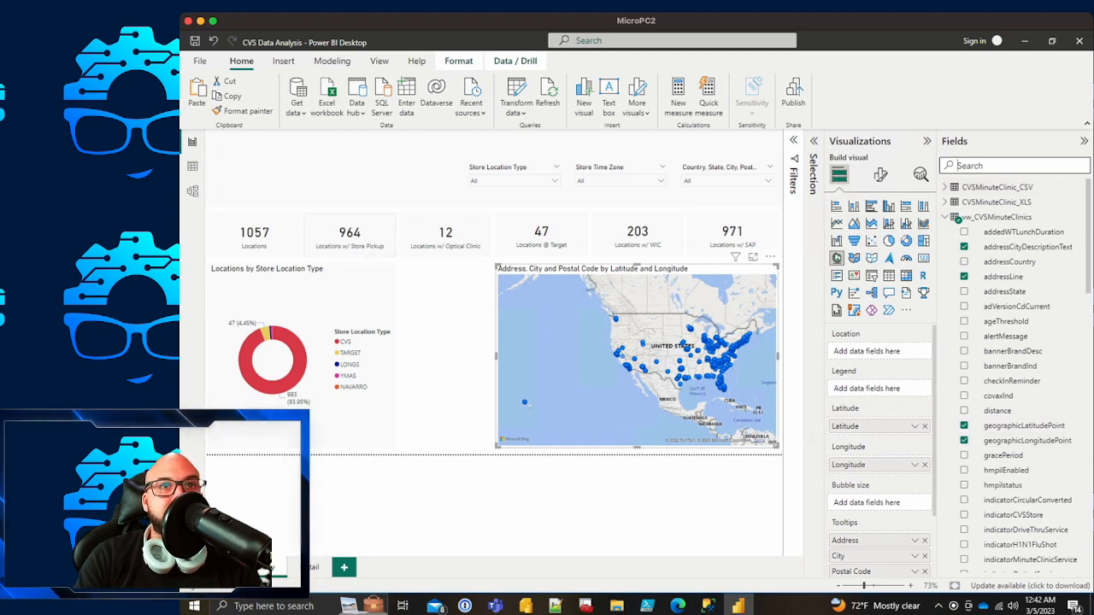
click(302, 355)
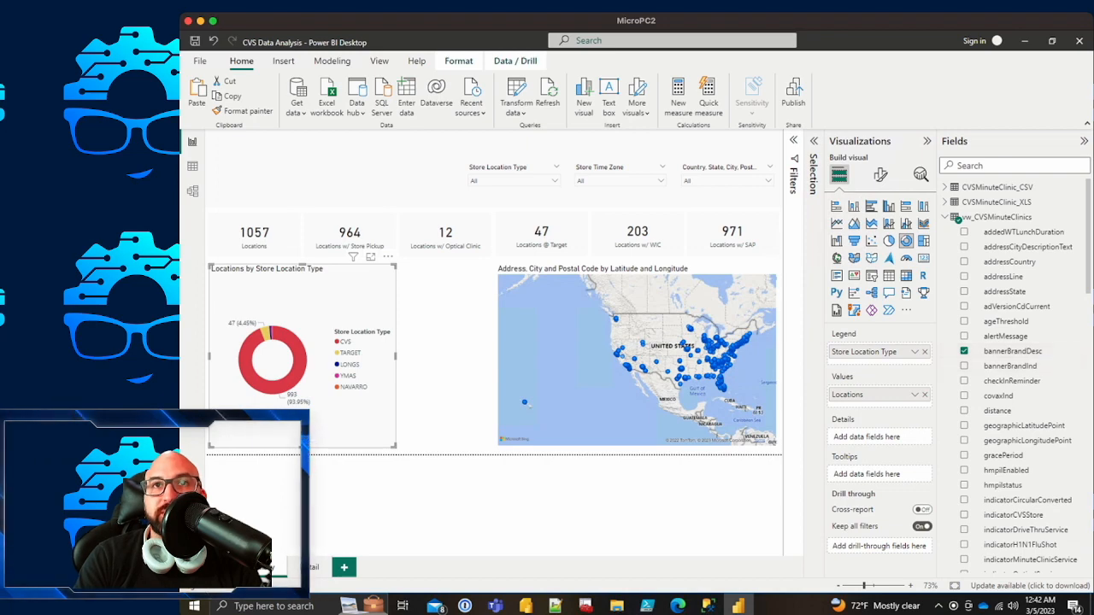
click(636, 355)
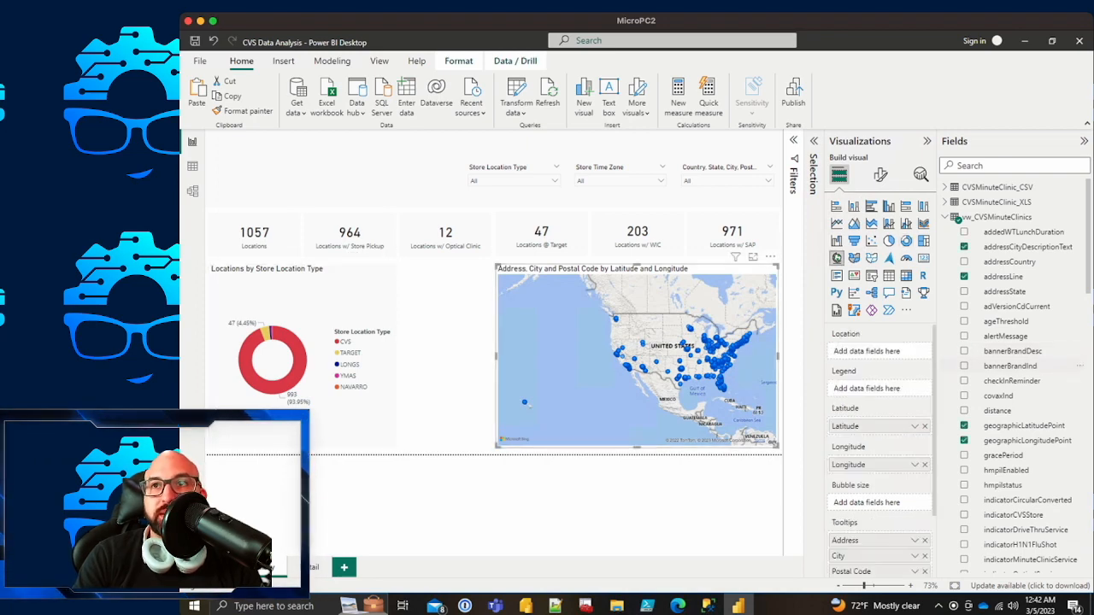
drag(1026, 351, 859, 558)
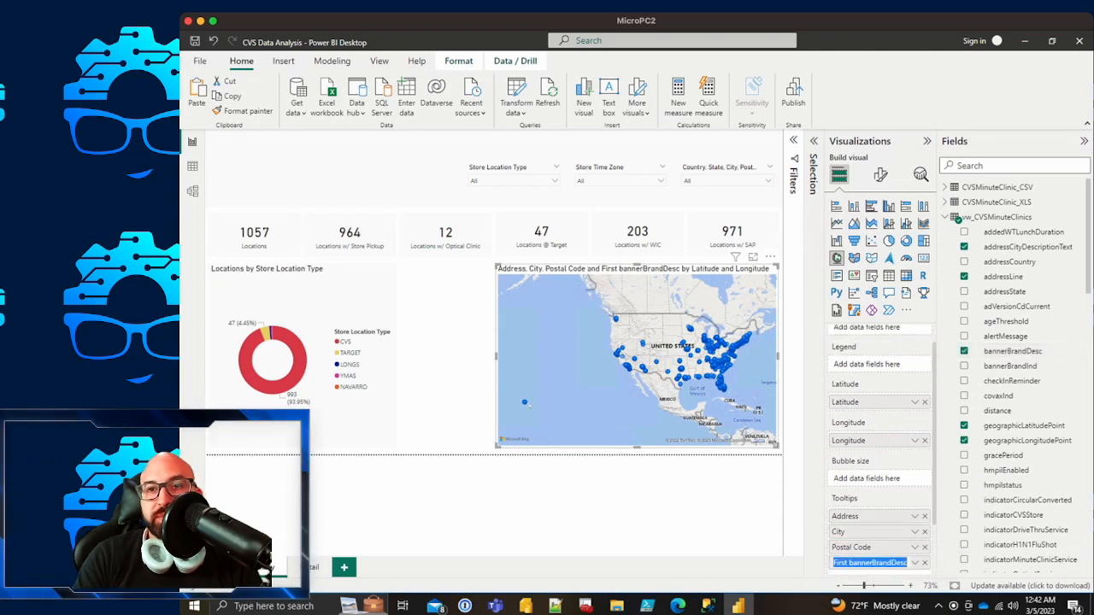
text(Location)
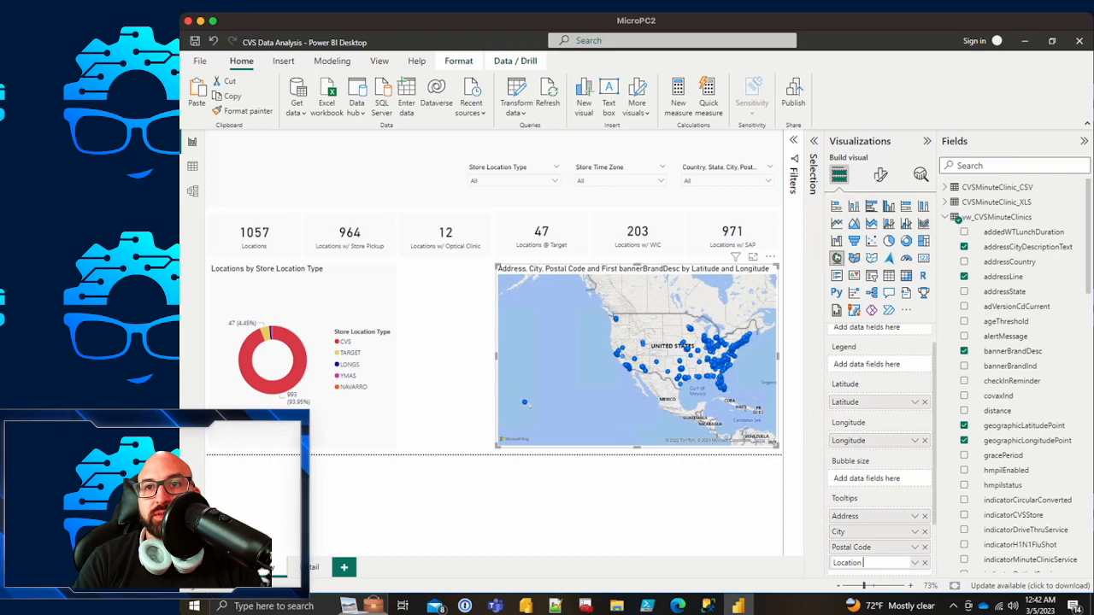
text( Typ)
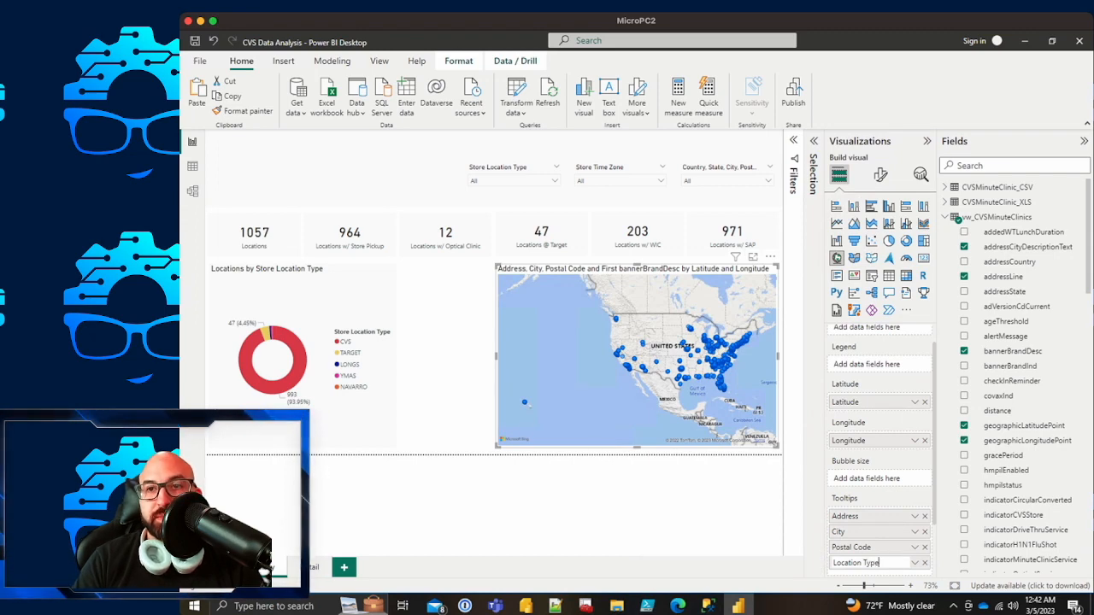
text(e)
key(Return)
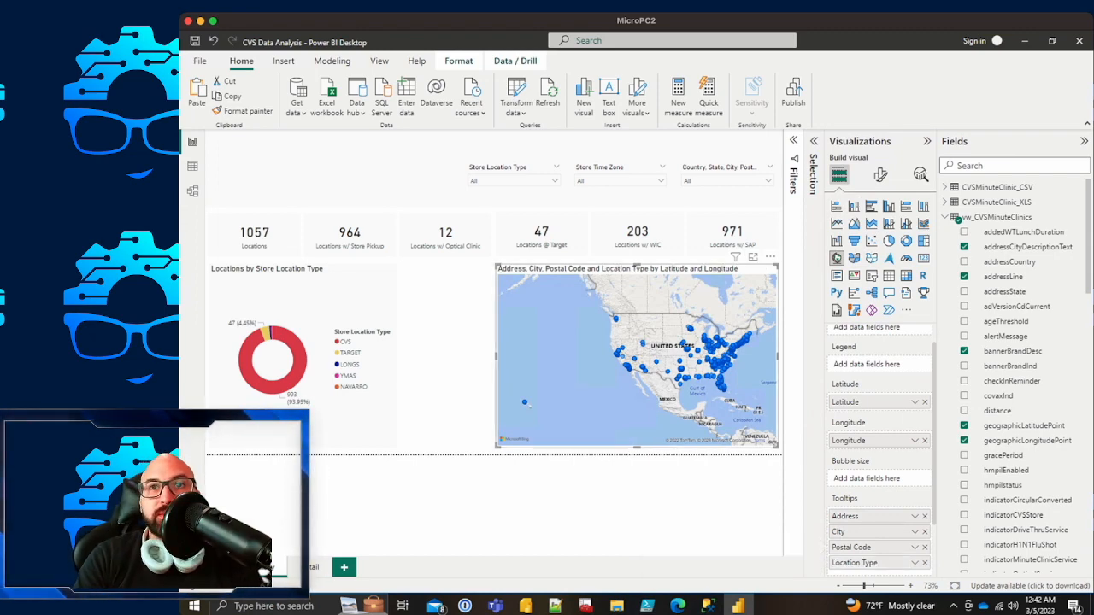
Step: Filter the page to the state CA with the Country, State, City, Postal Code slicer and examine the California stores on the map
scroll(697, 399, up, 3)
scroll(698, 399, up, 3)
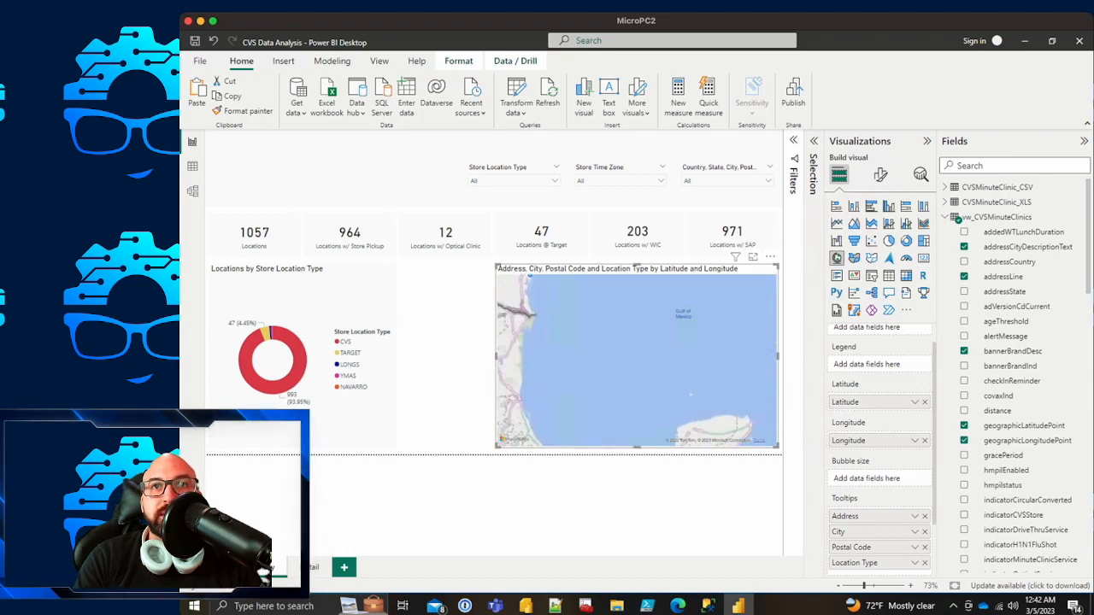
scroll(636, 358, down, 5)
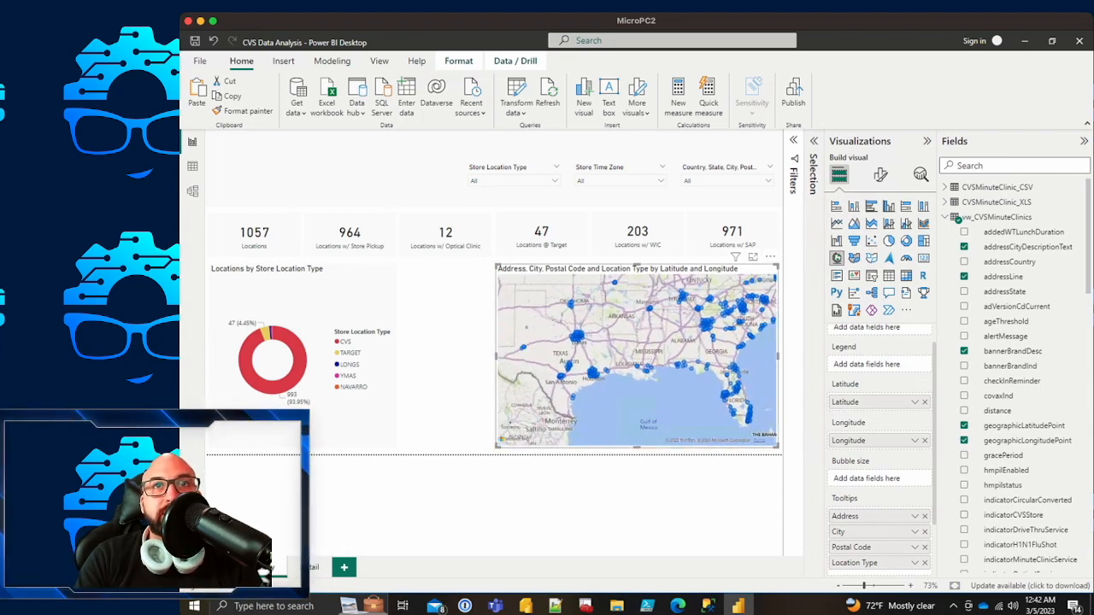
click(767, 181)
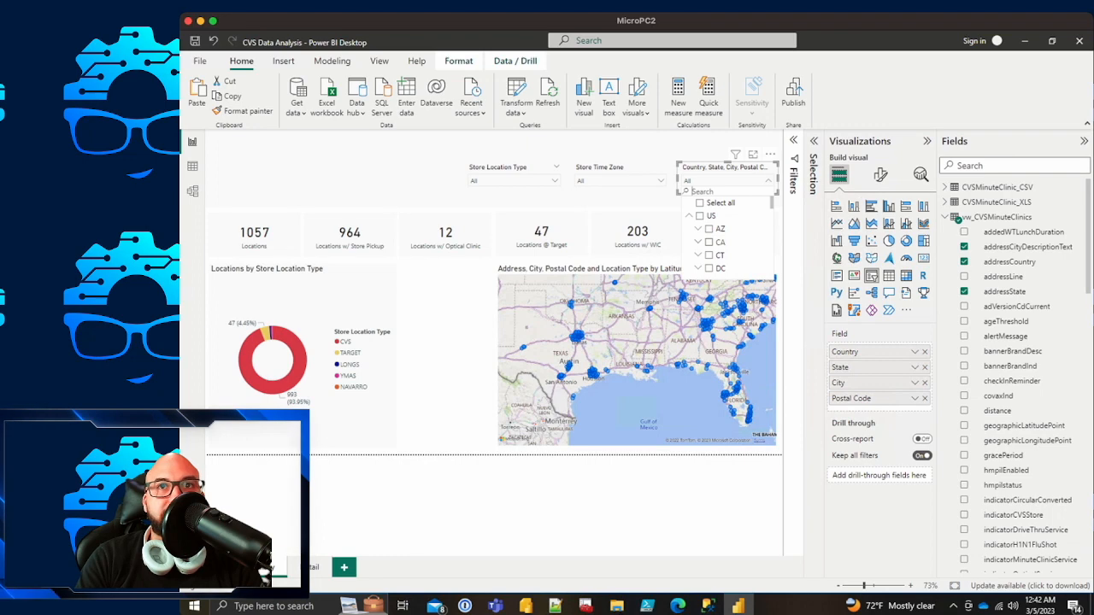
click(710, 241)
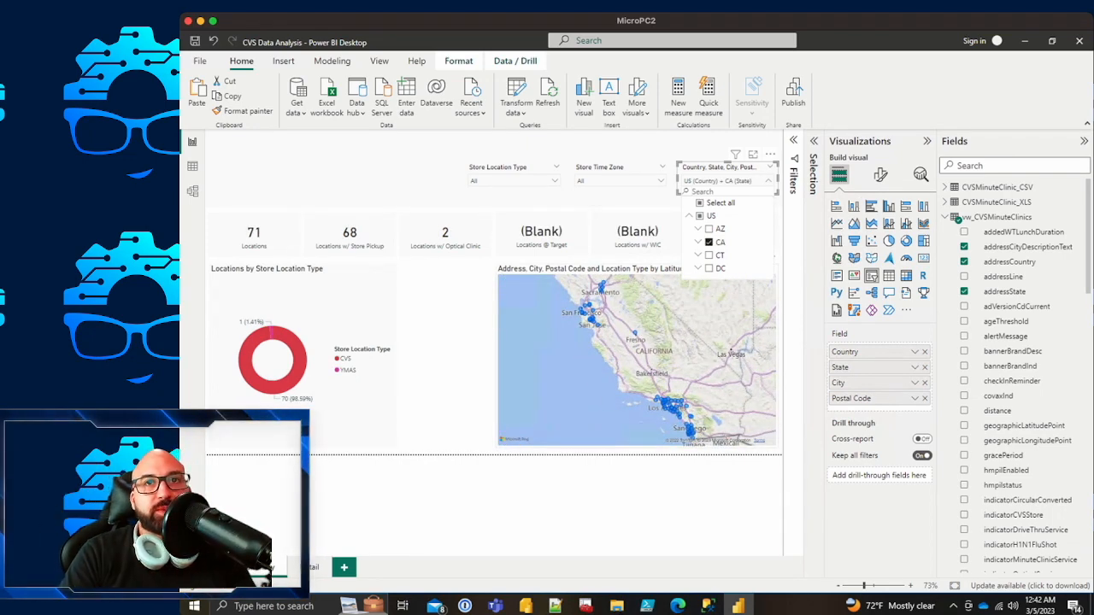
scroll(530, 355, up, 3)
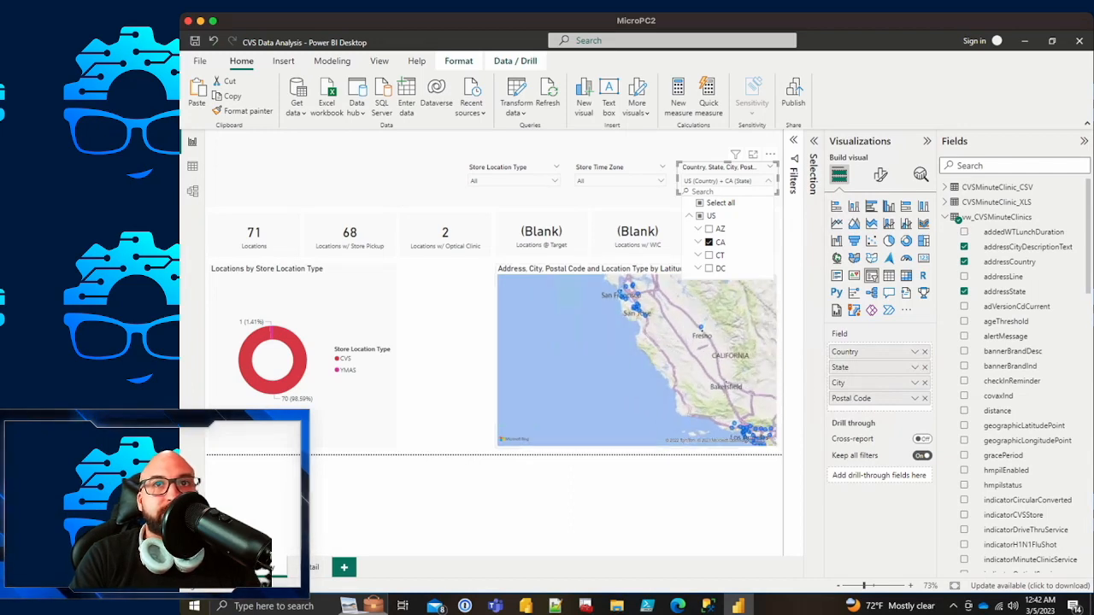
Step: Examine the store markers around the San Francisco Bay Area, a store's tooltip details, and the southeastern states on the map
click(628, 197)
drag(726, 359, 547, 358)
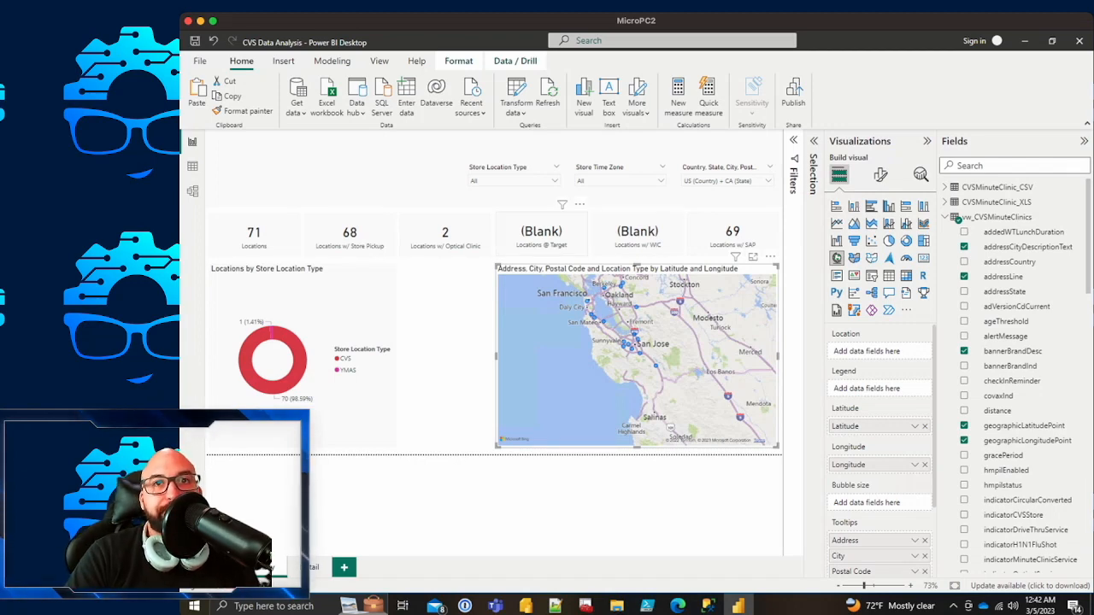
drag(560, 324, 558, 358)
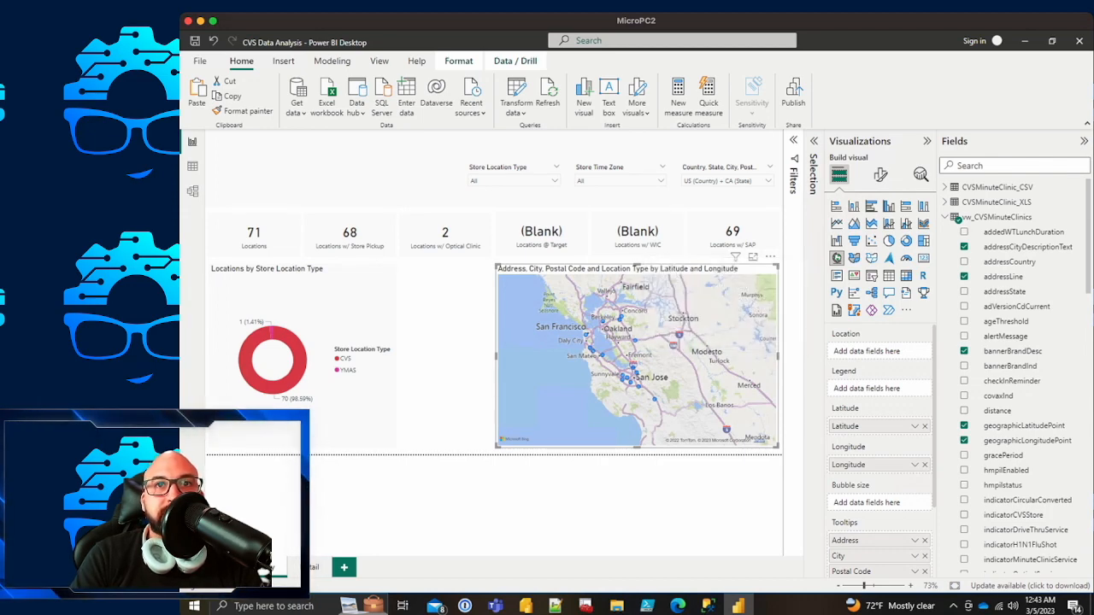
mouse_move(635, 340)
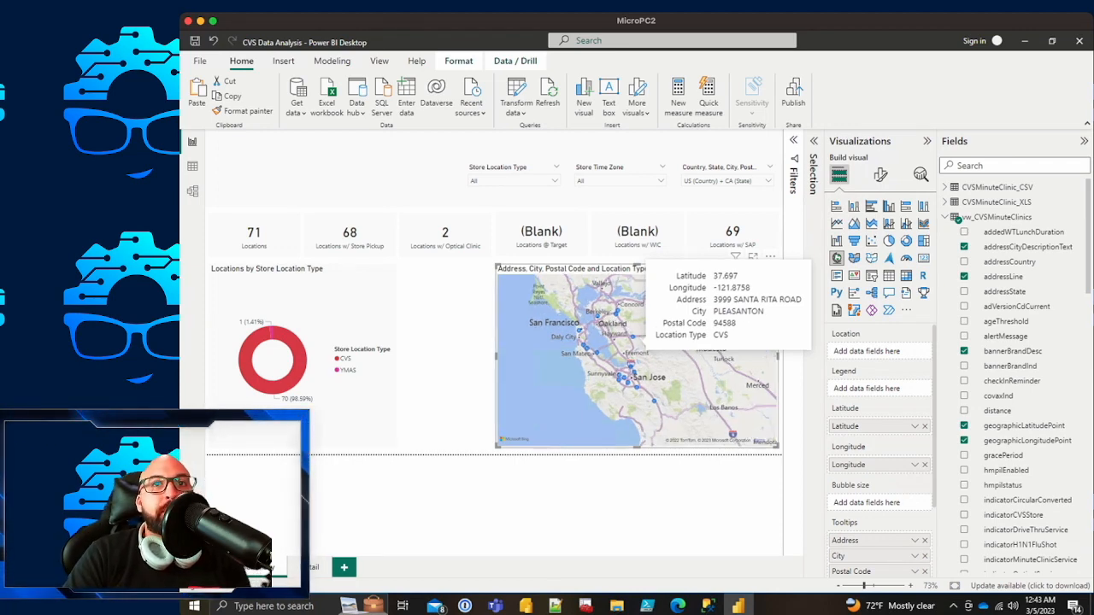
scroll(635, 340, up, 2)
scroll(635, 340, down, 2)
scroll(635, 340, down, 5)
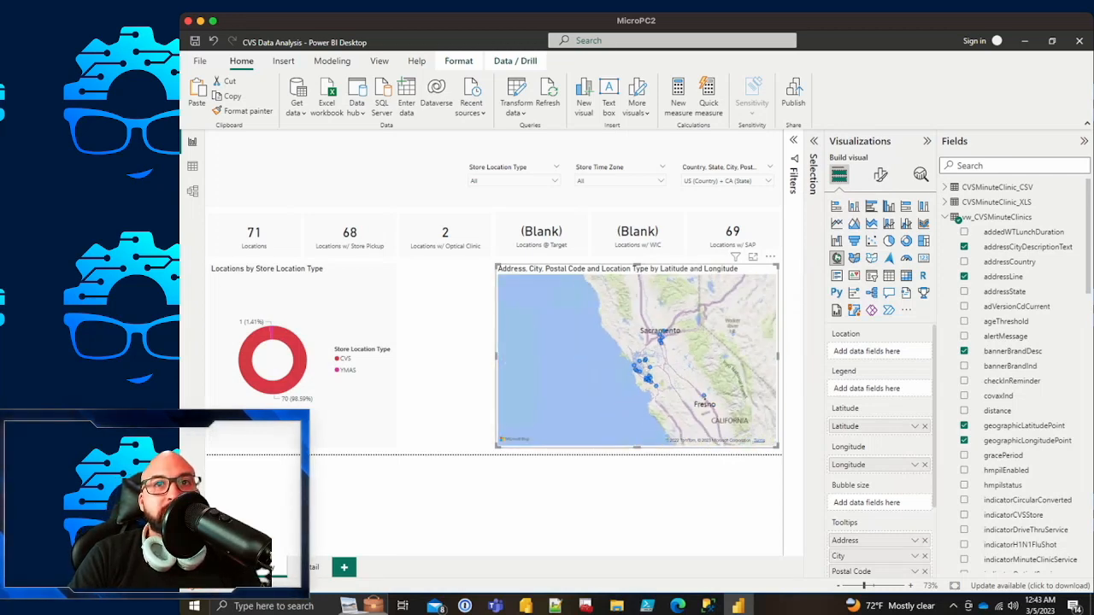
drag(714, 390, 444, 309)
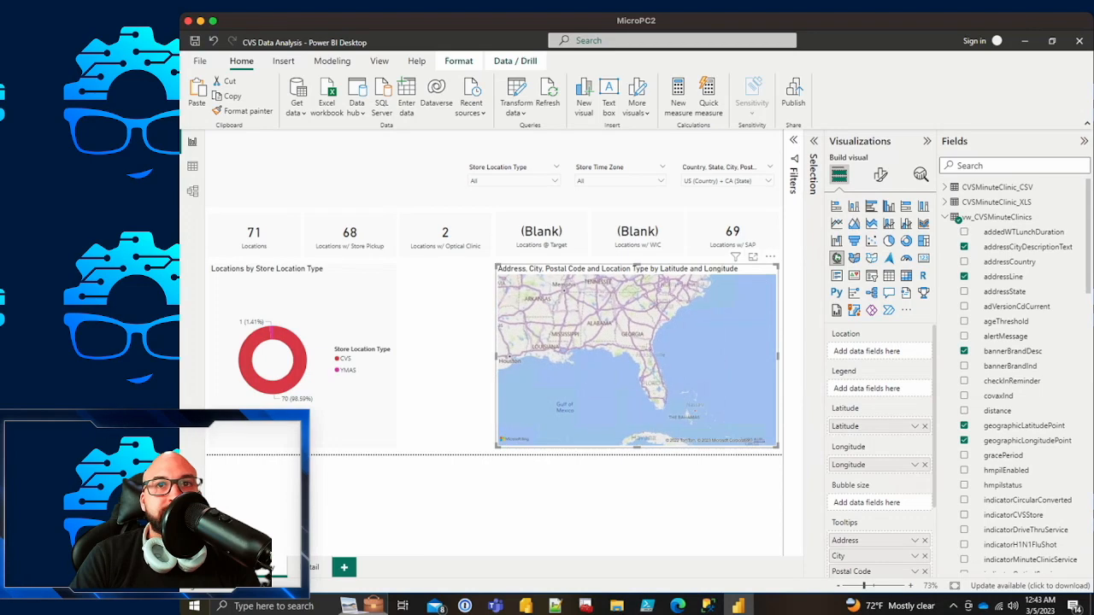
scroll(639, 318, up, 2)
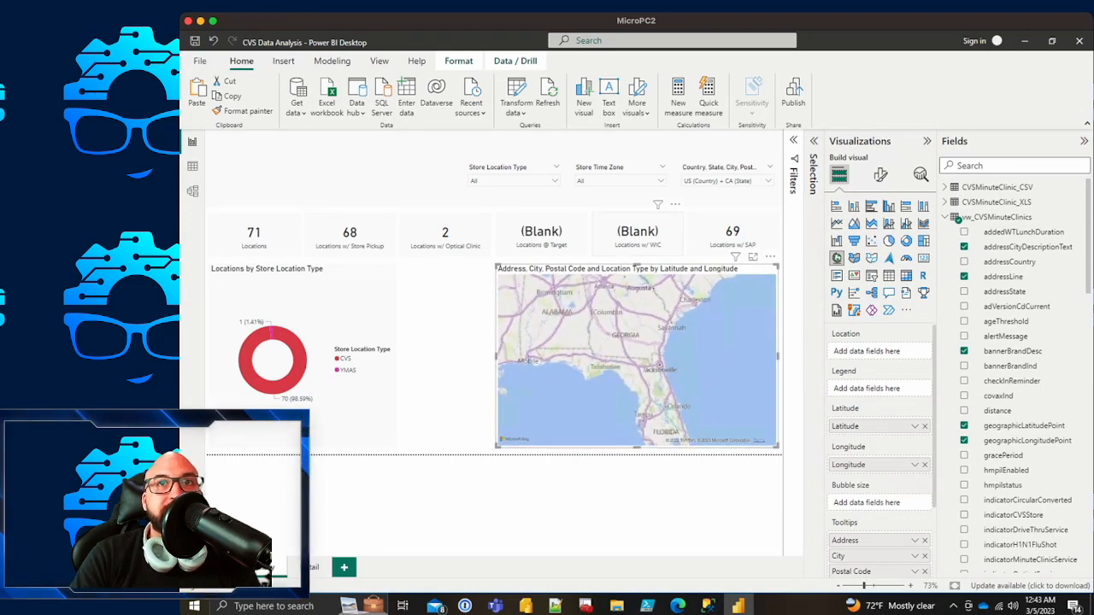
Step: Clear the CA selection from the Country, State, City, Postal Code slicer to include all locations
click(760, 167)
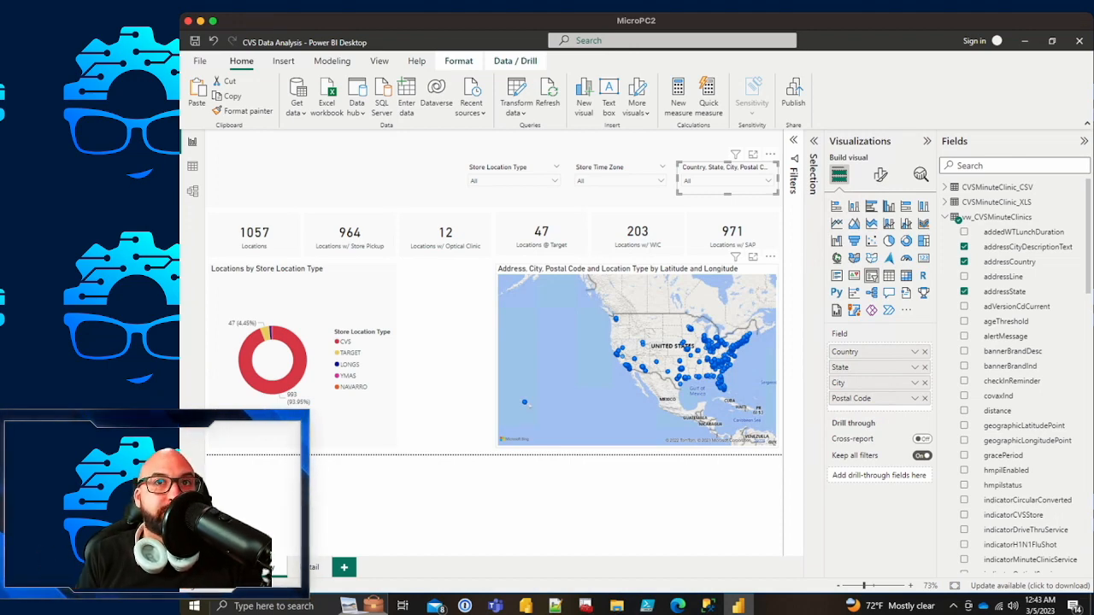
scroll(655, 307, up, 1)
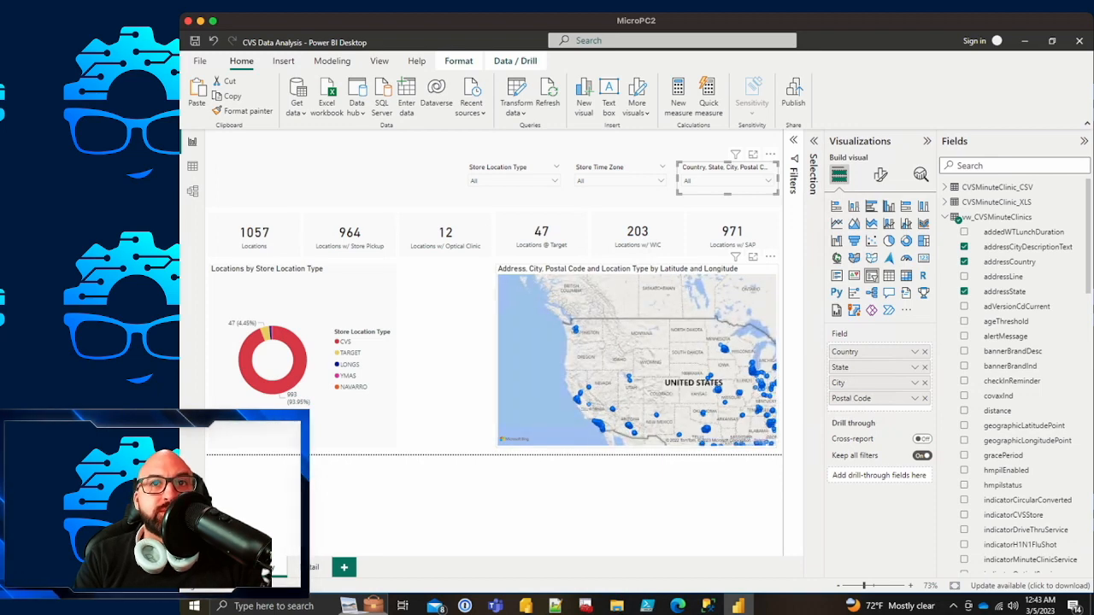
Step: Duplicate the store map visual and place the copy partly beside the original, next to the donut chart
click(654, 312)
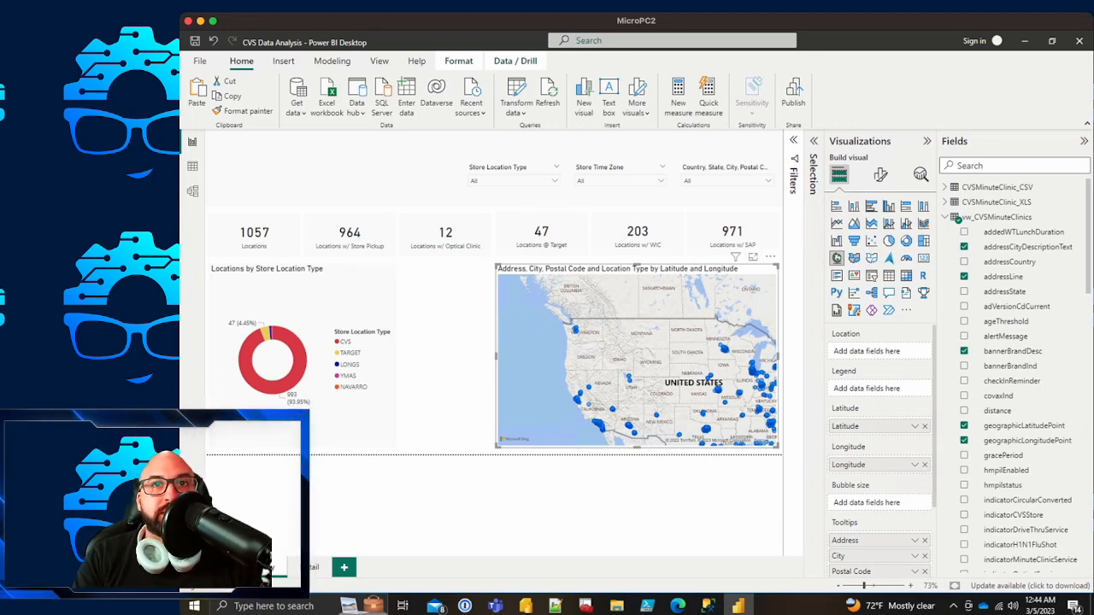
right_click(573, 270)
mouse_move(628, 323)
click(722, 323)
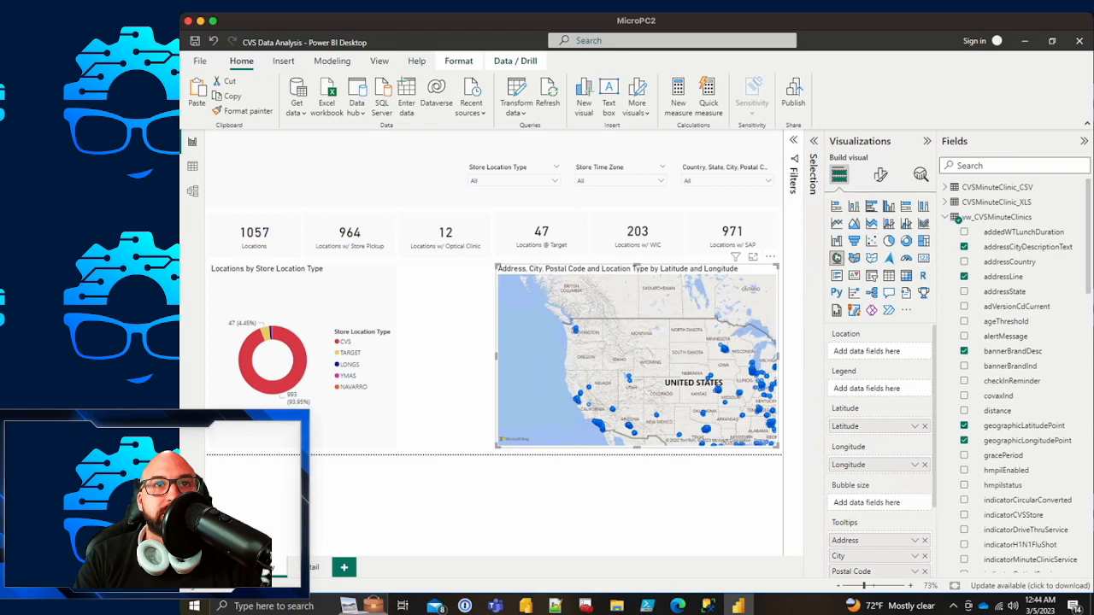
key(Escape)
key(ctrl+v)
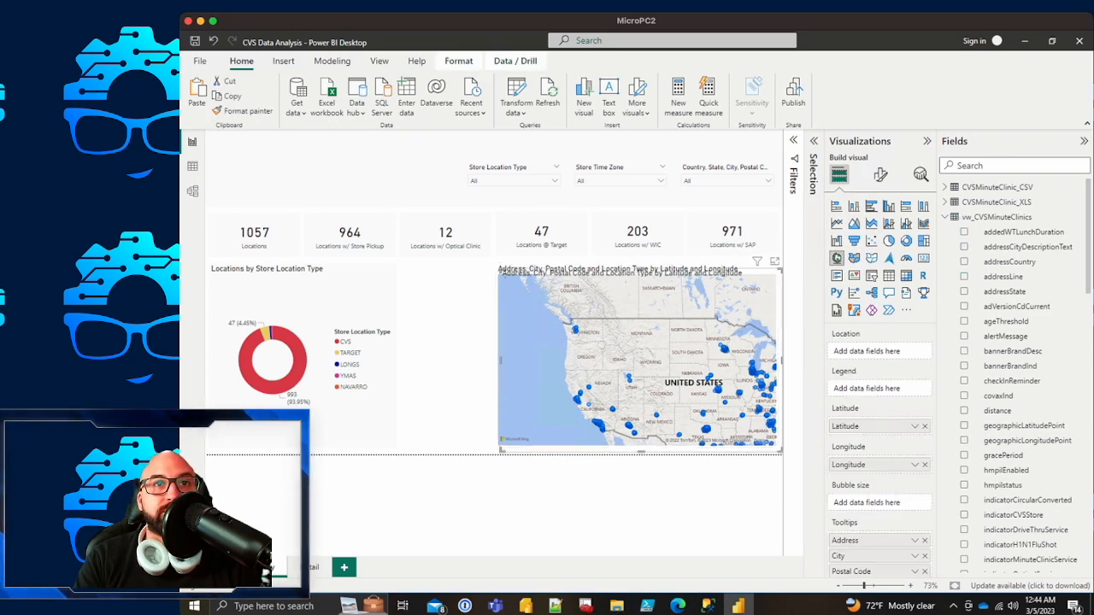
drag(622, 272, 519, 268)
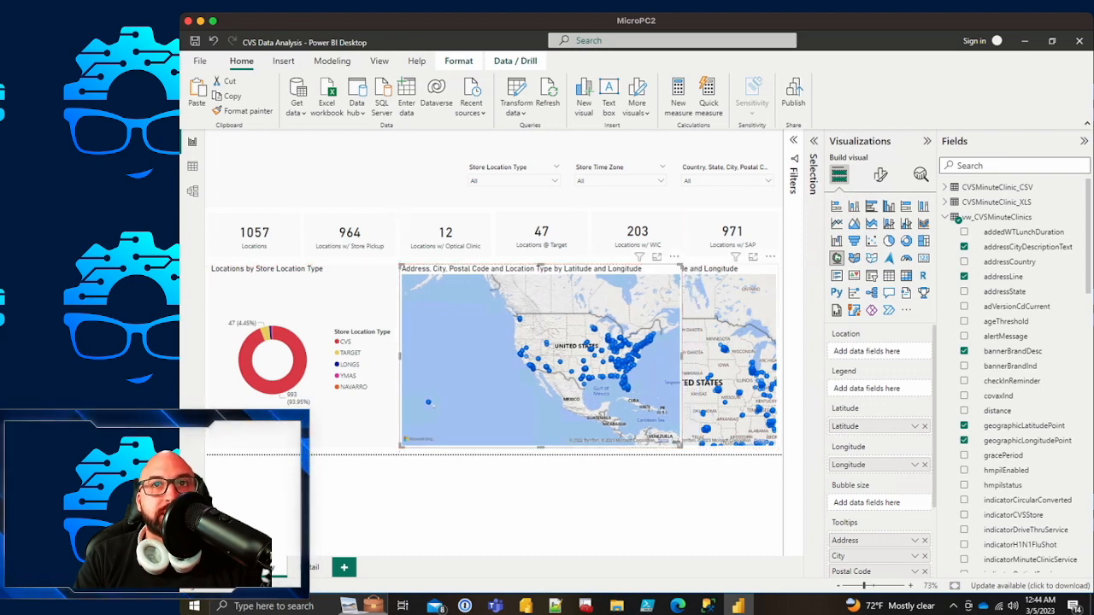
Step: Rename the original map's layer as Map by LatLong
click(926, 140)
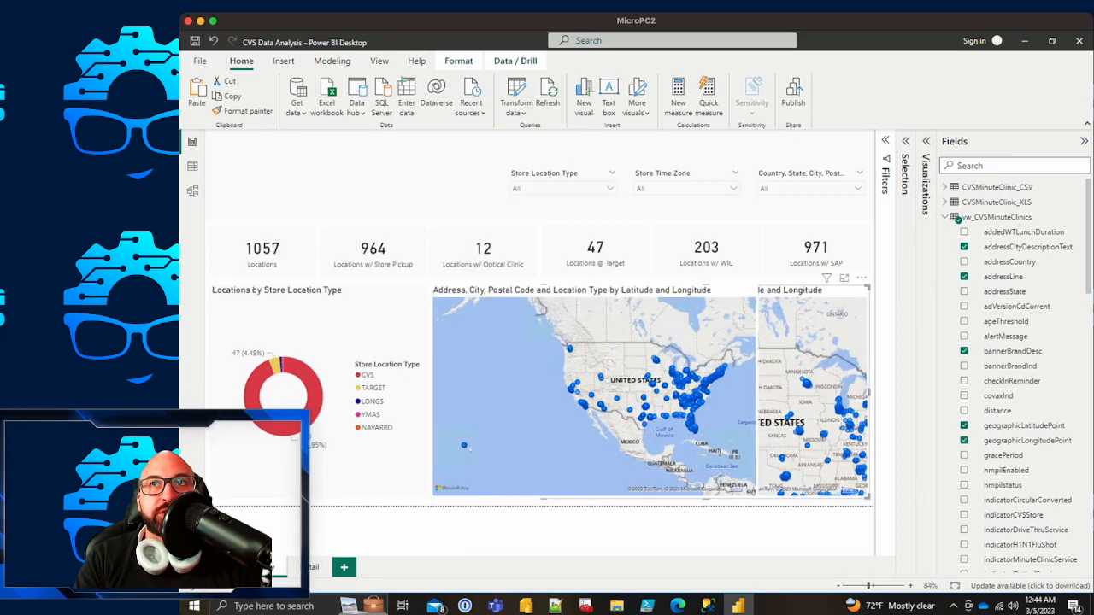
click(906, 141)
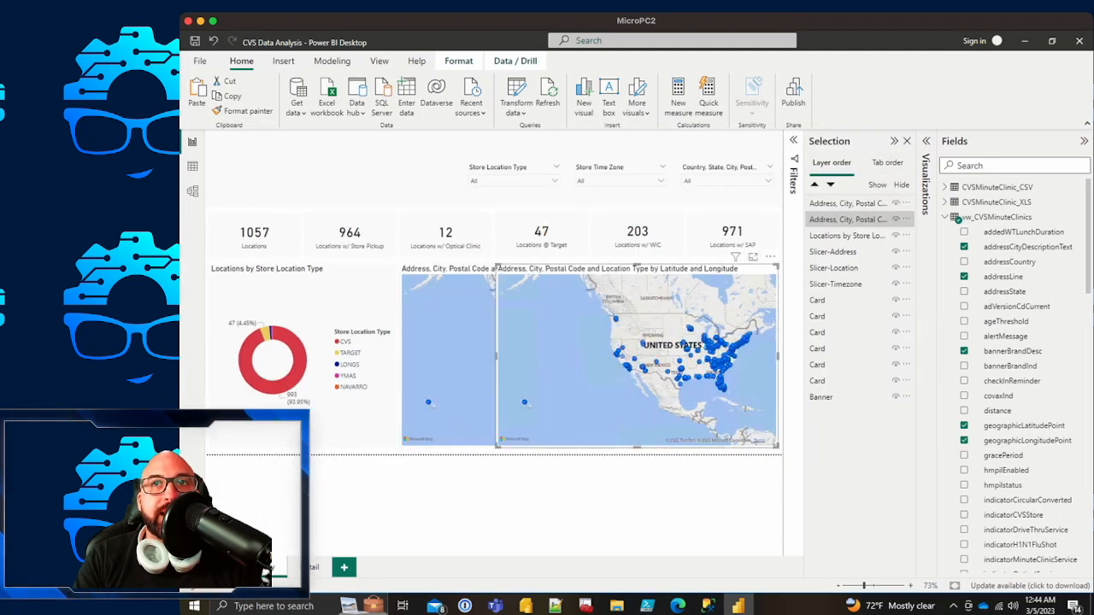
double_click(845, 219)
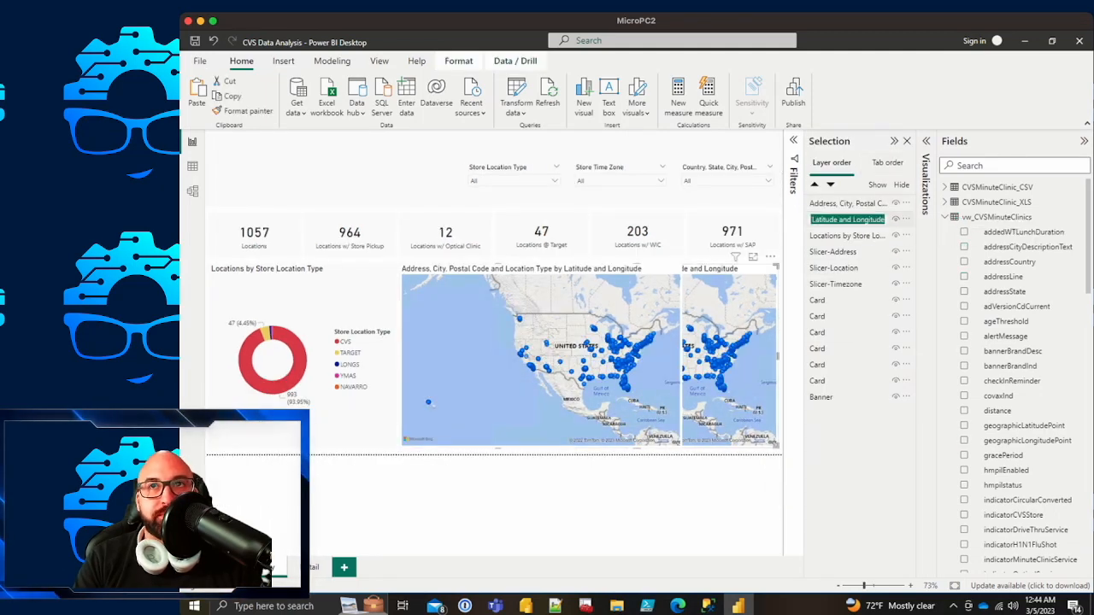
text(Map by)
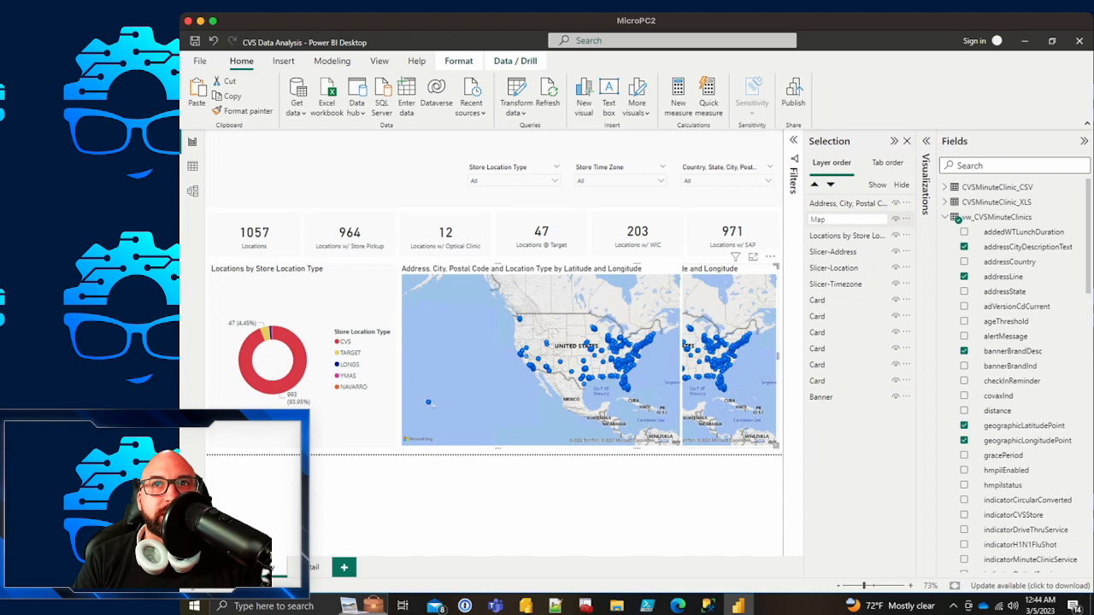
text( Lat)
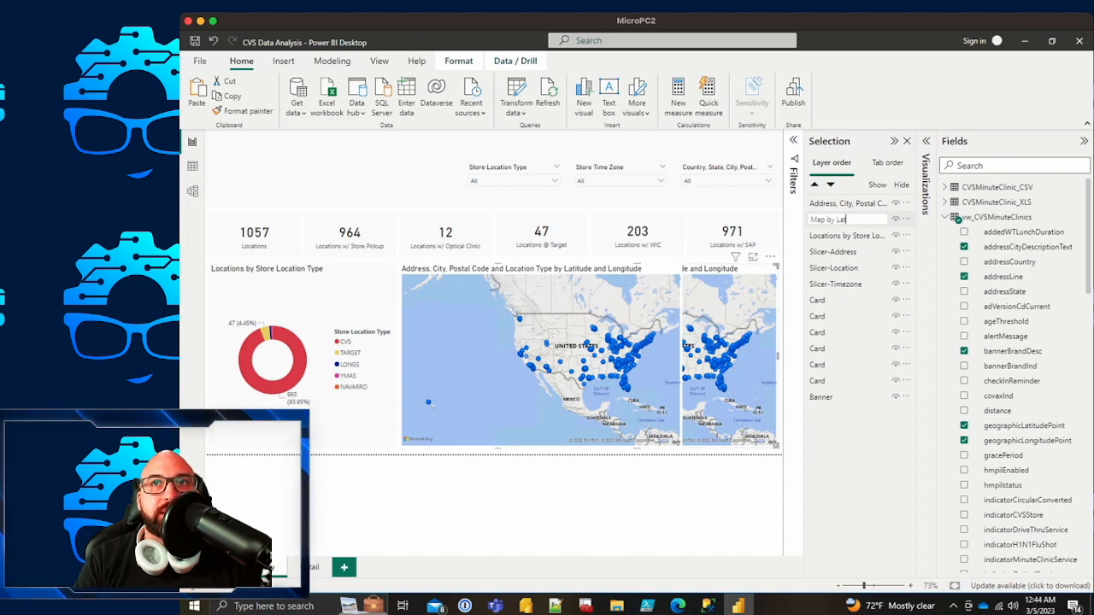
text(Long)
key(Return)
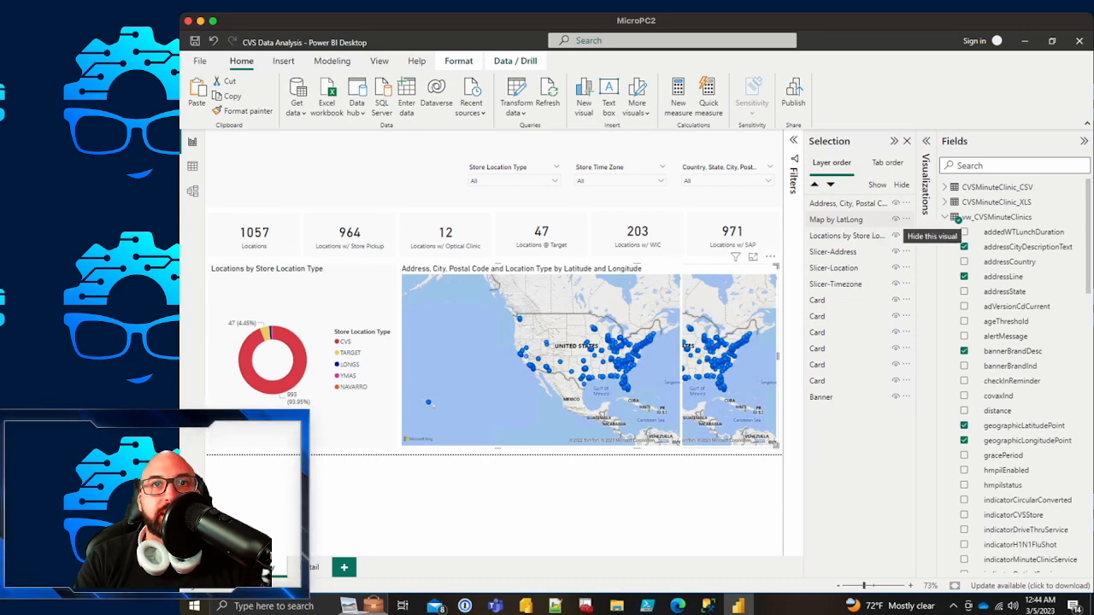
Step: Hide the Map by LatLong visual and move the duplicate map into its place beneath the cards
click(895, 236)
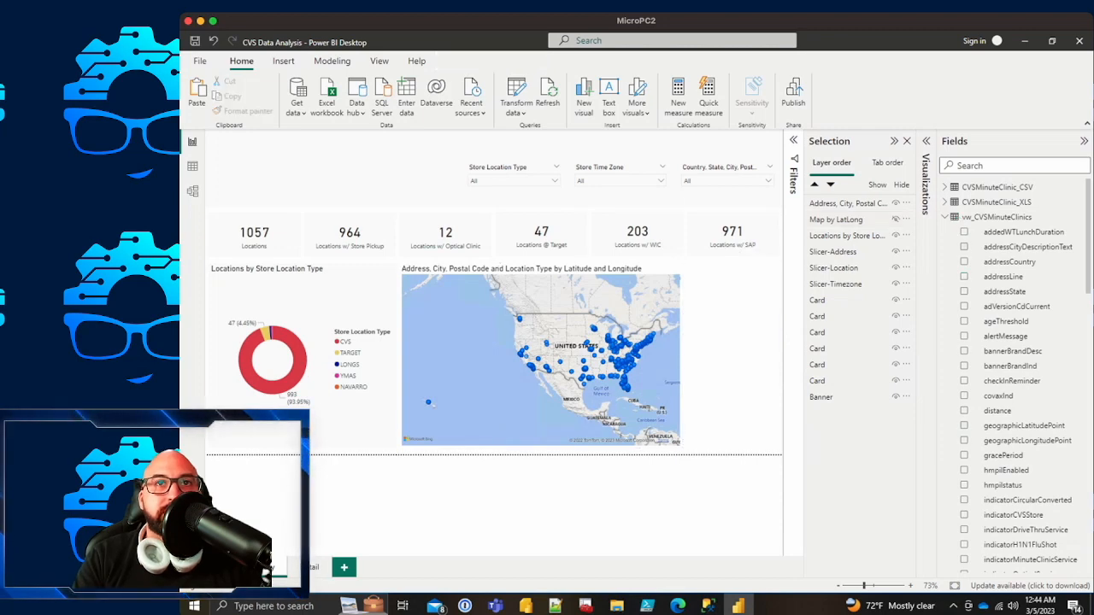
drag(546, 268, 641, 268)
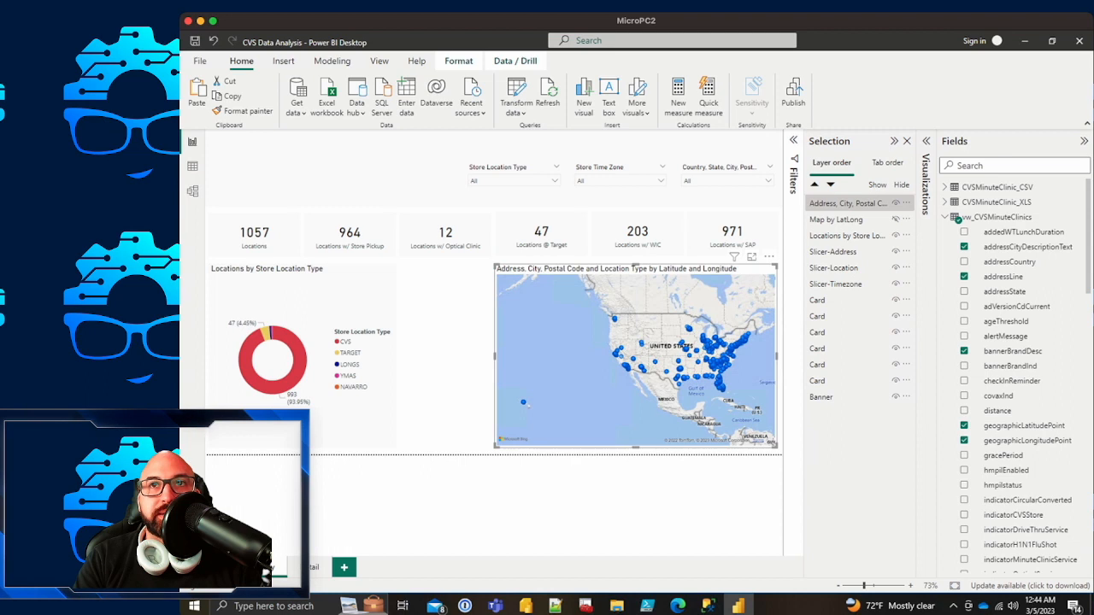
click(636, 500)
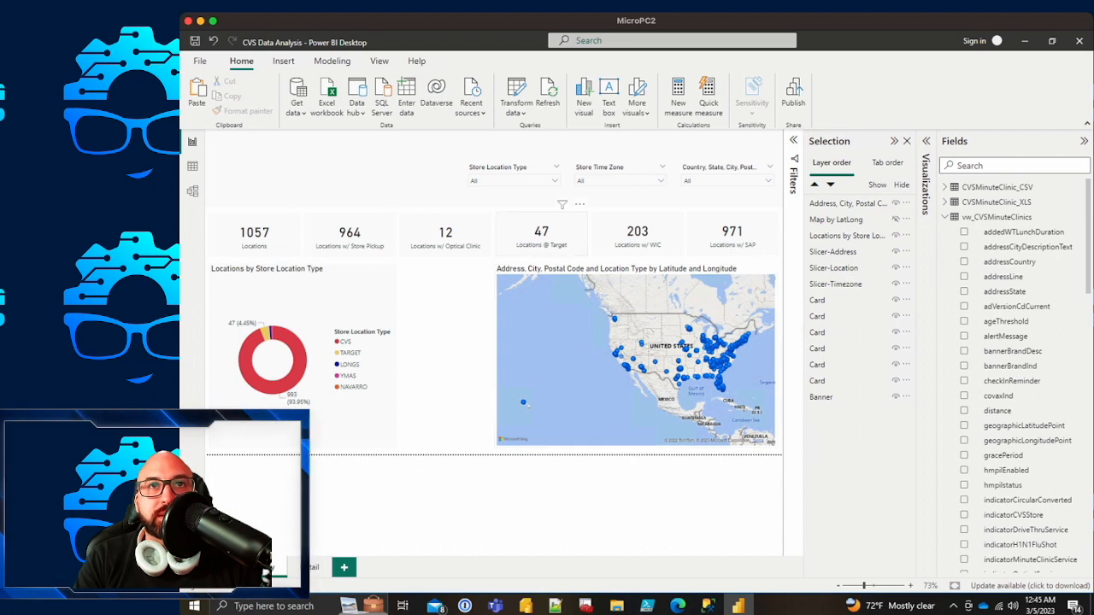
Step: Align the Locations @ Target, Locations w/ WIC and Locations w/ SAP cards in their row and line up the duplicate map with them
click(540, 233)
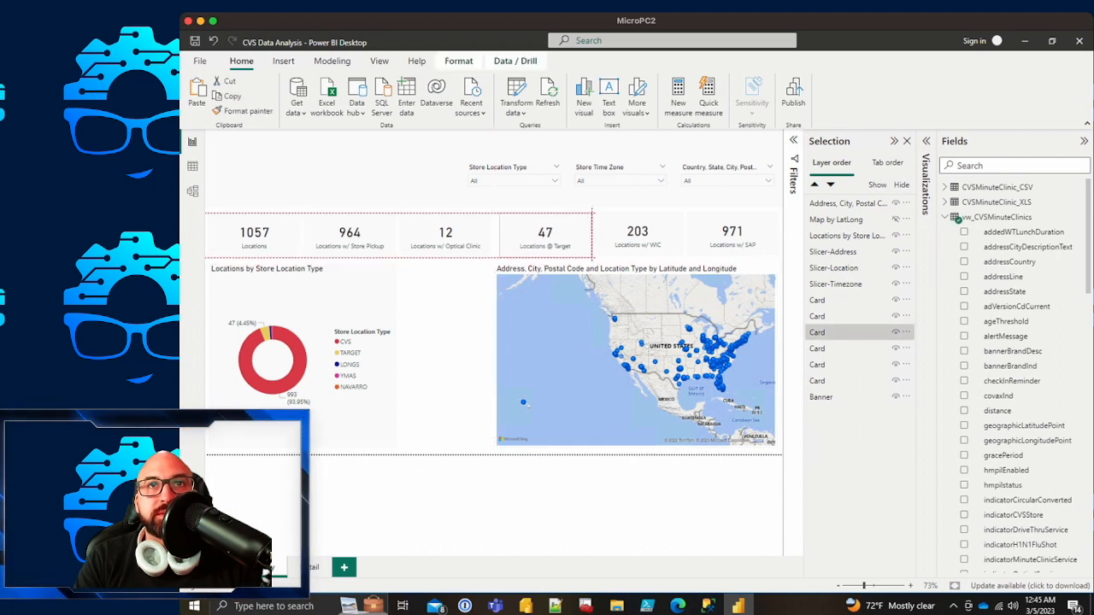
click(637, 233)
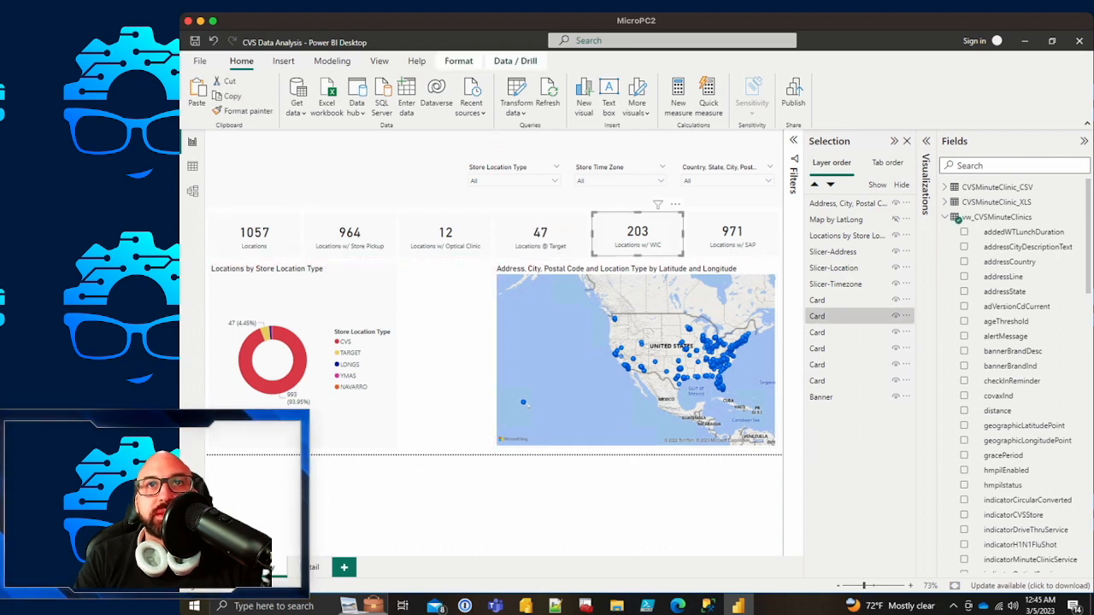
click(893, 141)
click(1083, 141)
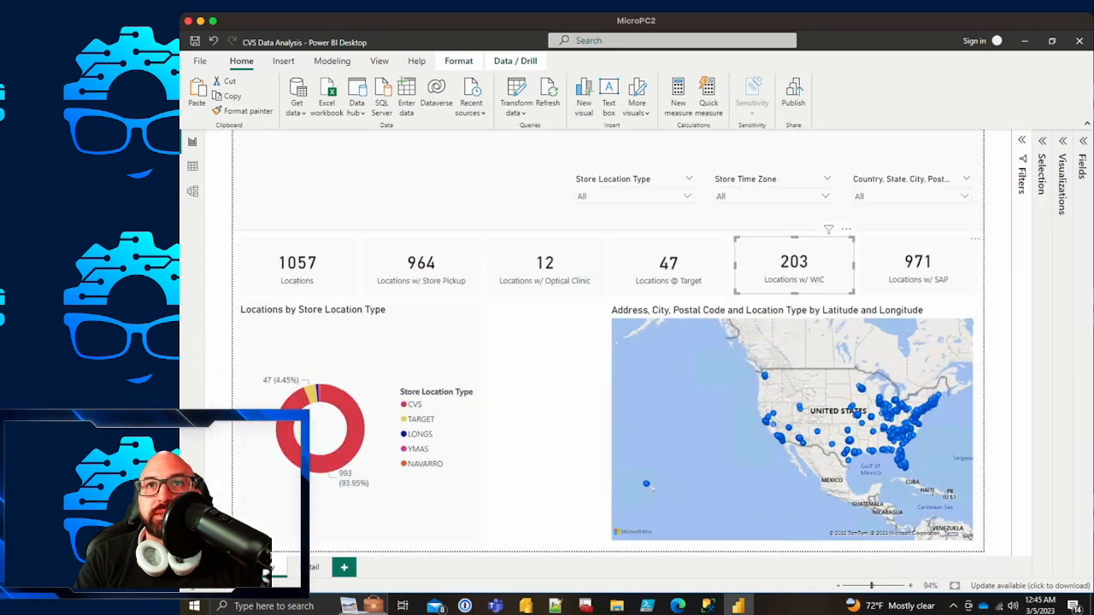
drag(793, 265, 791, 266)
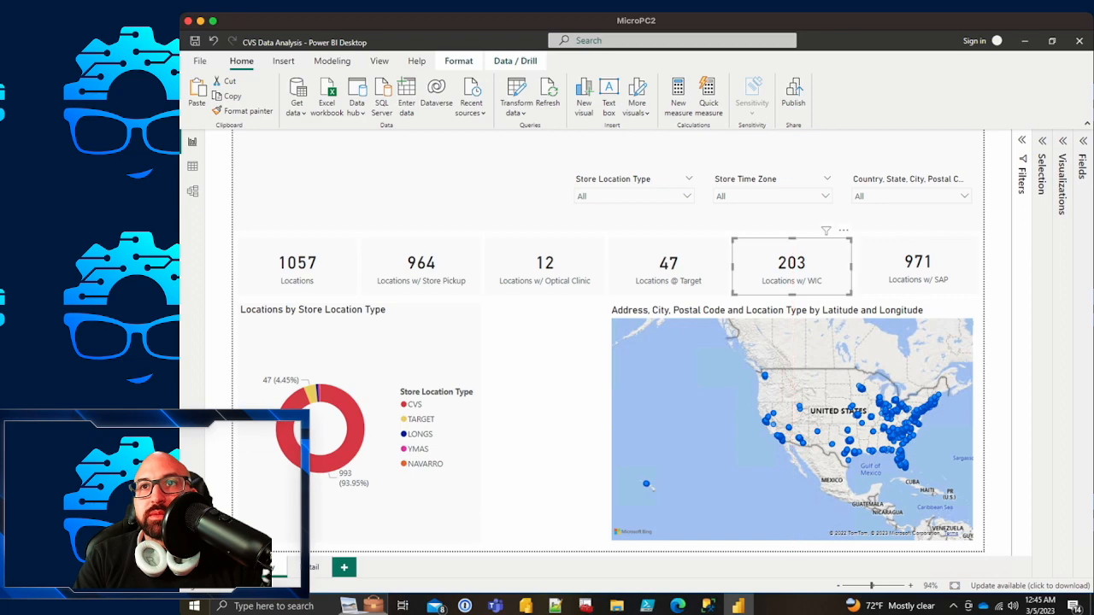
key(Right)
key(Right)
key(Right)
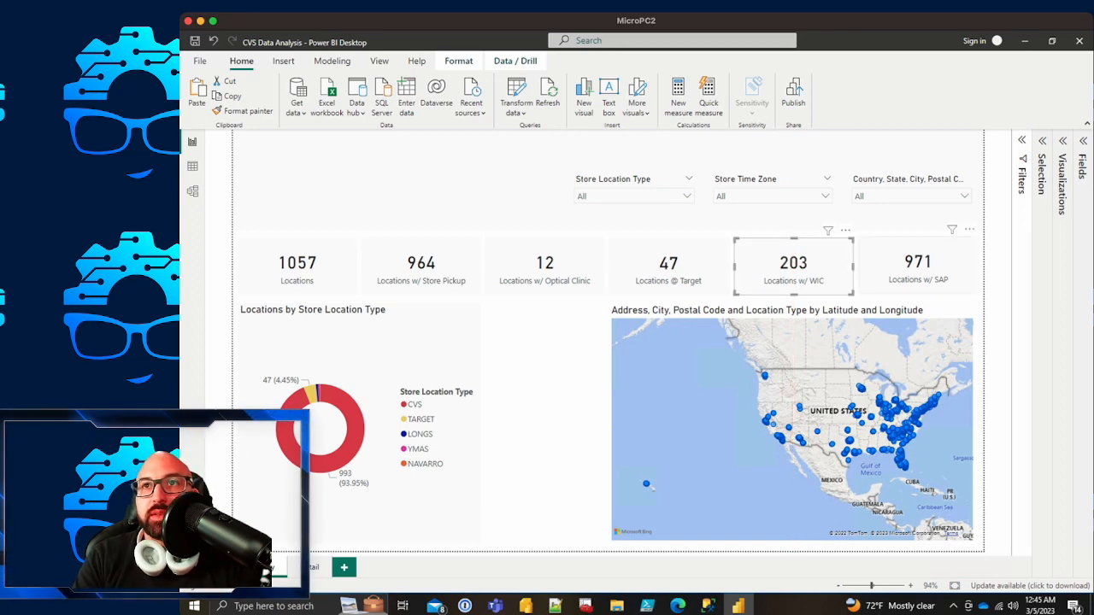
drag(918, 266, 918, 267)
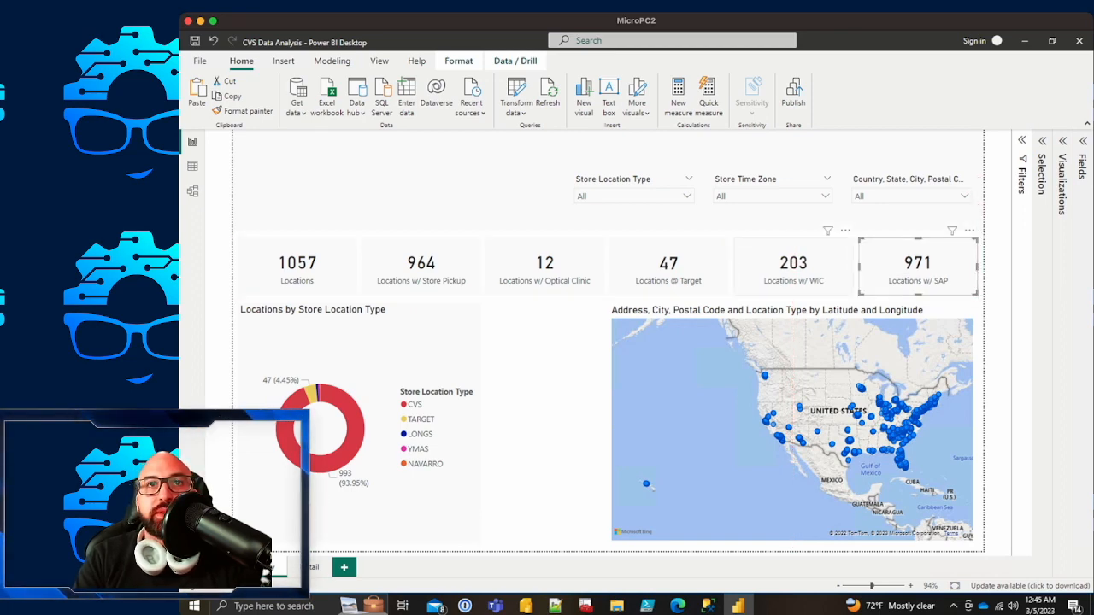
click(547, 359)
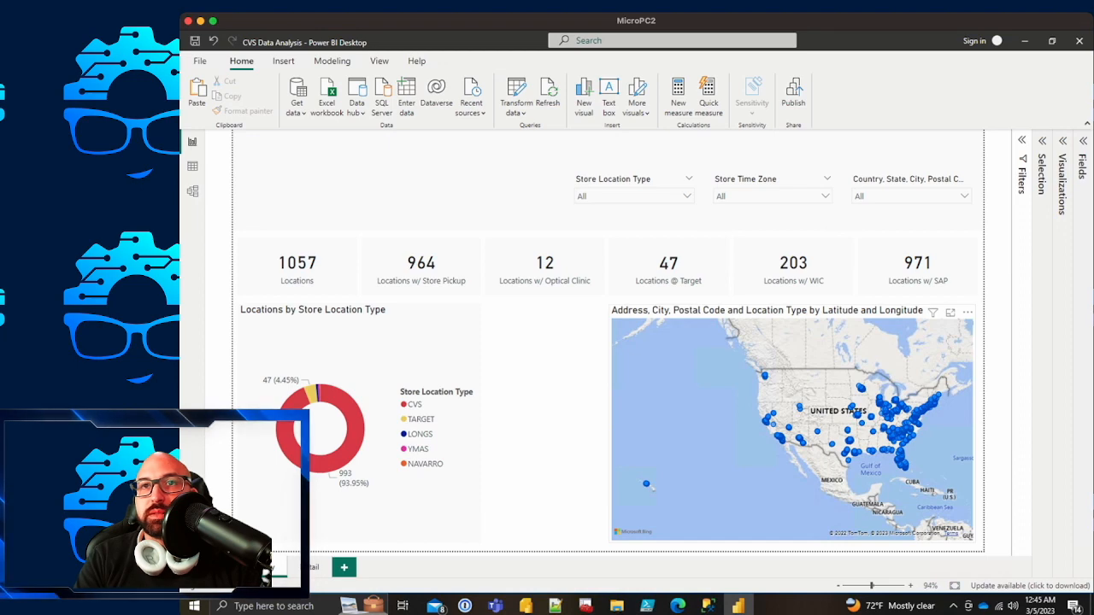
mouse_move(793, 310)
mouse_down()
mouse_move(783, 309)
mouse_move(795, 309)
mouse_up()
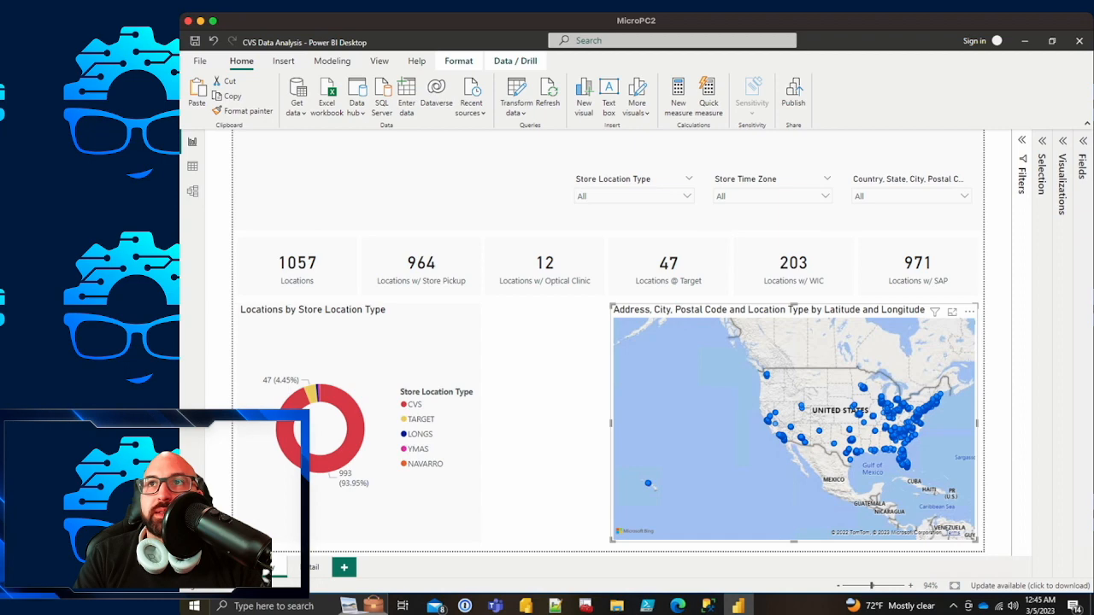
Step: Set the duplicate map's background to light gray with 90% transparency
click(1062, 185)
click(1016, 175)
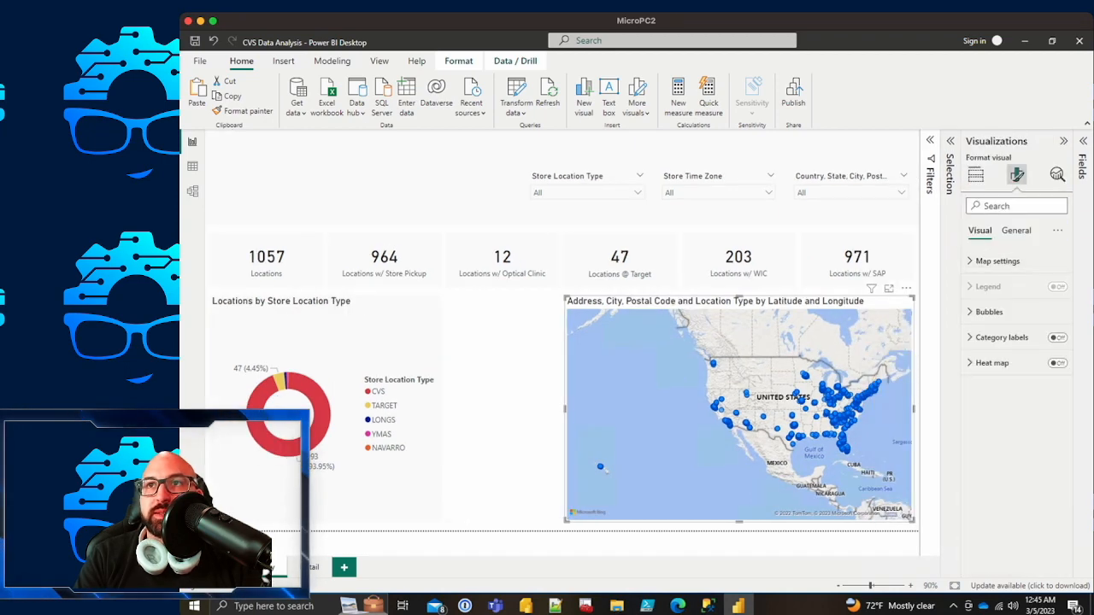
click(1015, 230)
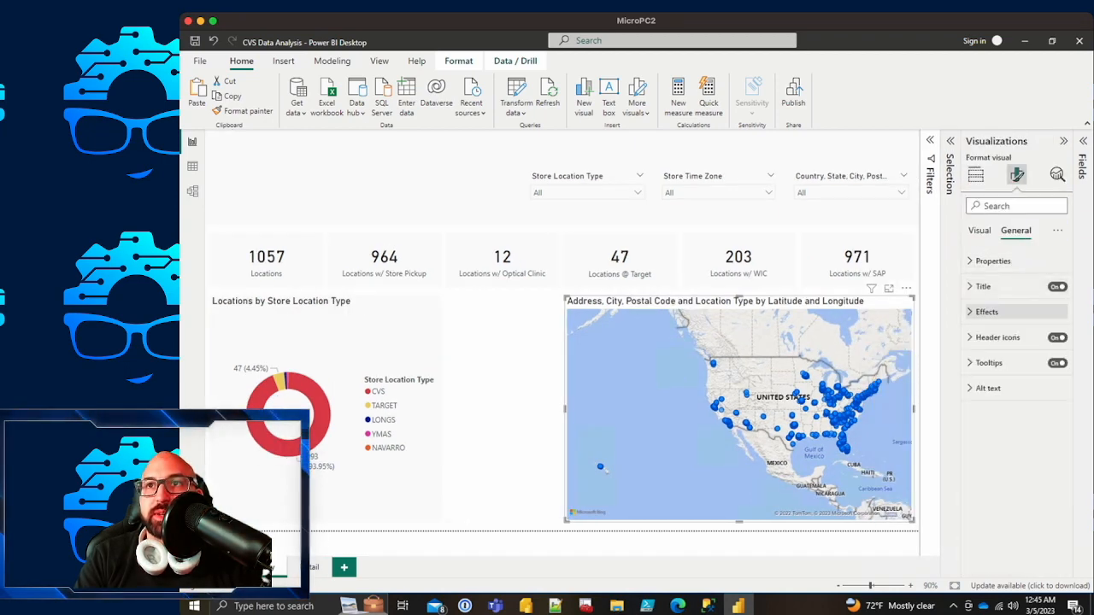
click(986, 312)
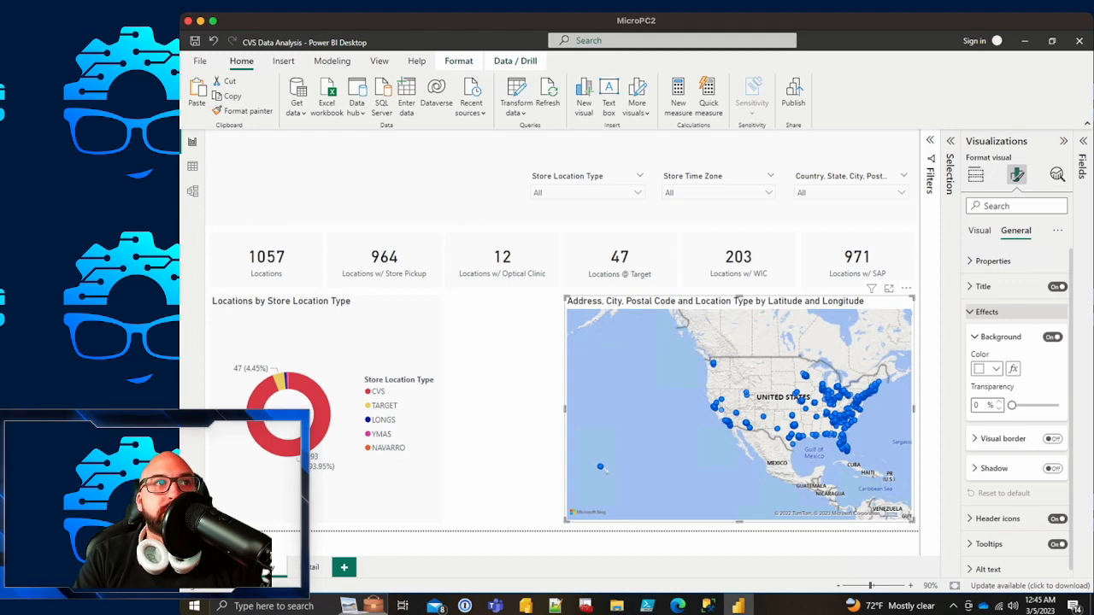
click(987, 370)
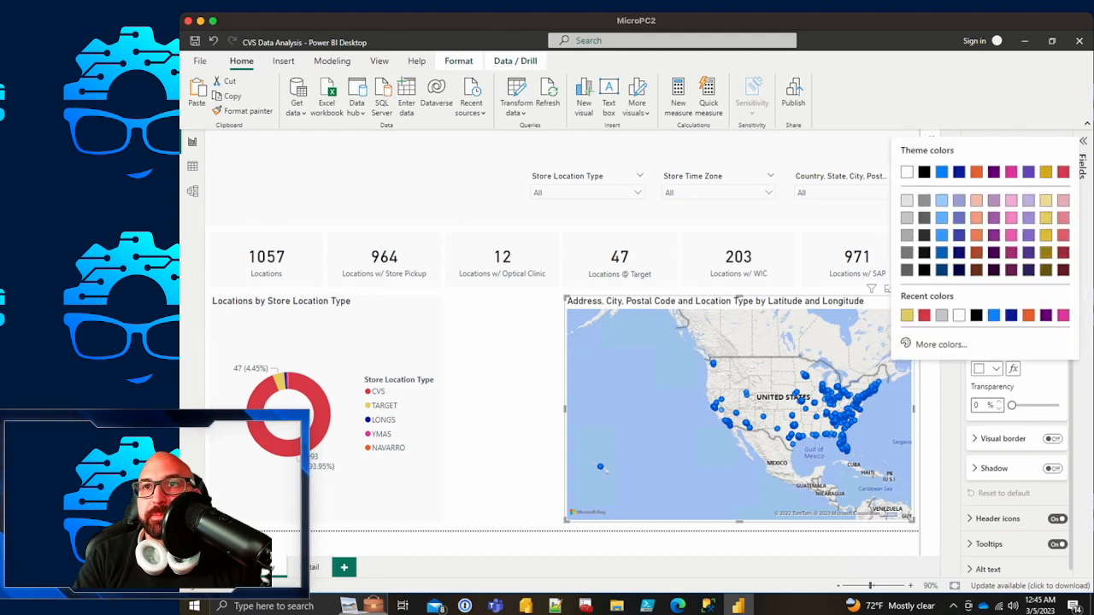
click(906, 219)
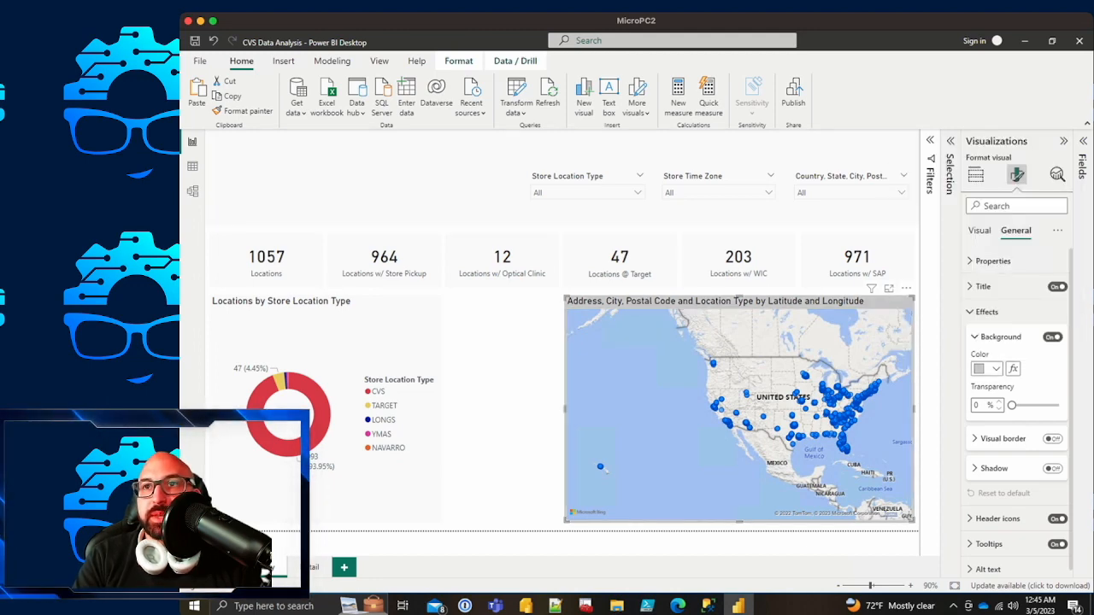
drag(1010, 405, 1053, 405)
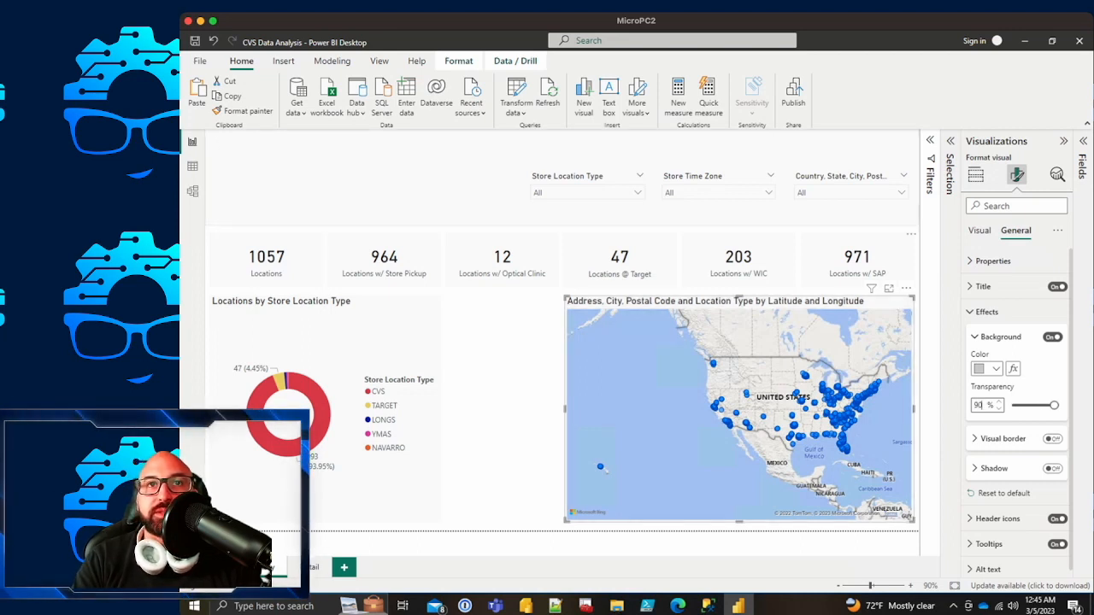
Step: Remove the Latitude and Longitude fields from the duplicate map
click(503, 410)
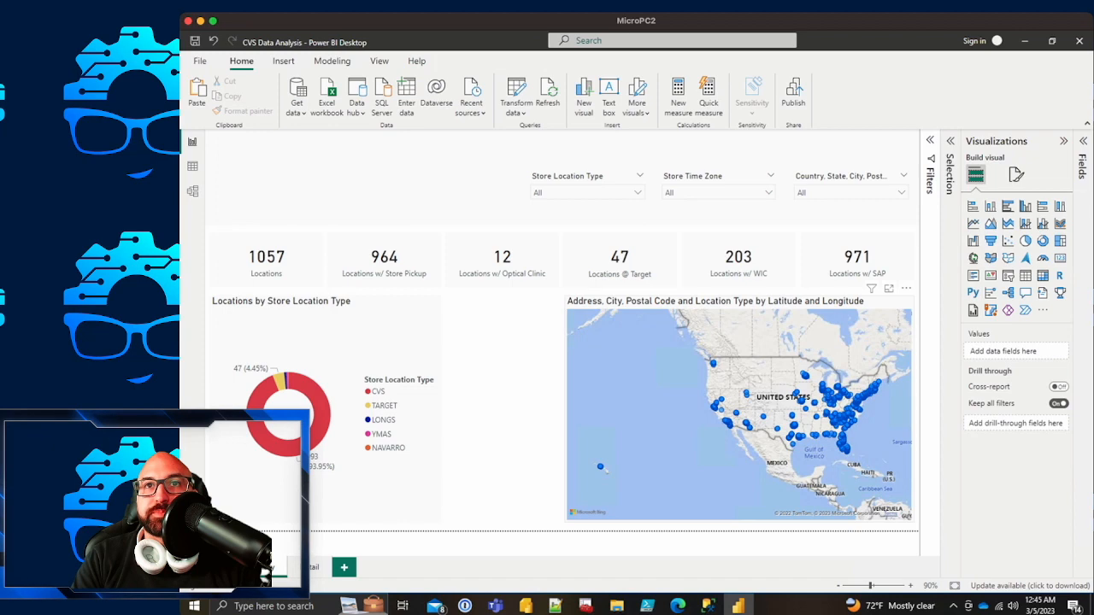
click(658, 401)
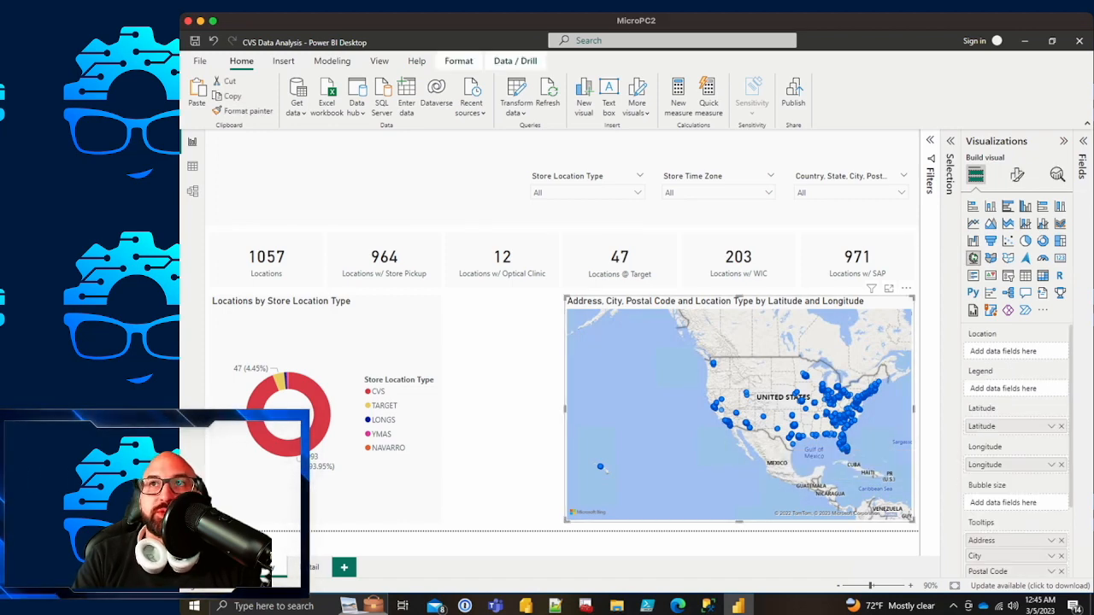
click(1083, 142)
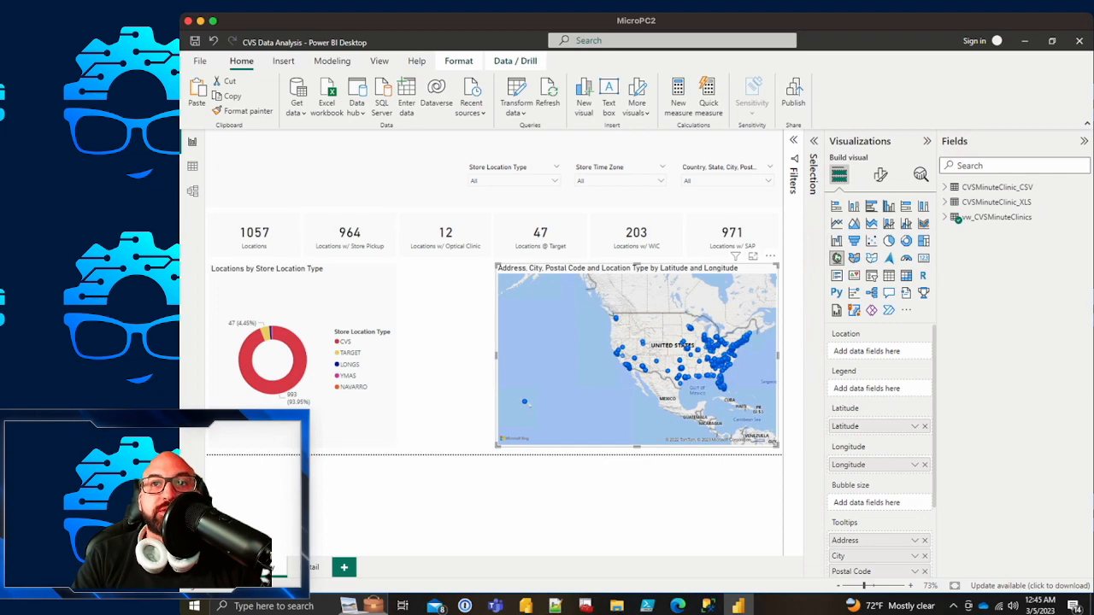
click(924, 427)
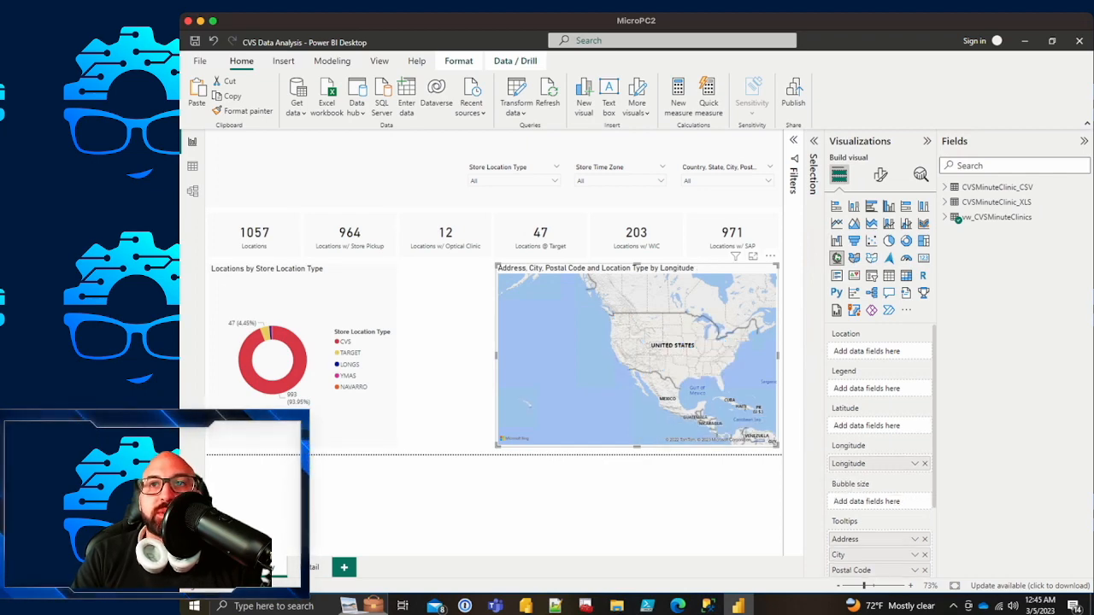
click(924, 463)
Step: Search the fields for state and set addressState from vw_CVSMinuteClinics as the duplicate map's Location
click(958, 219)
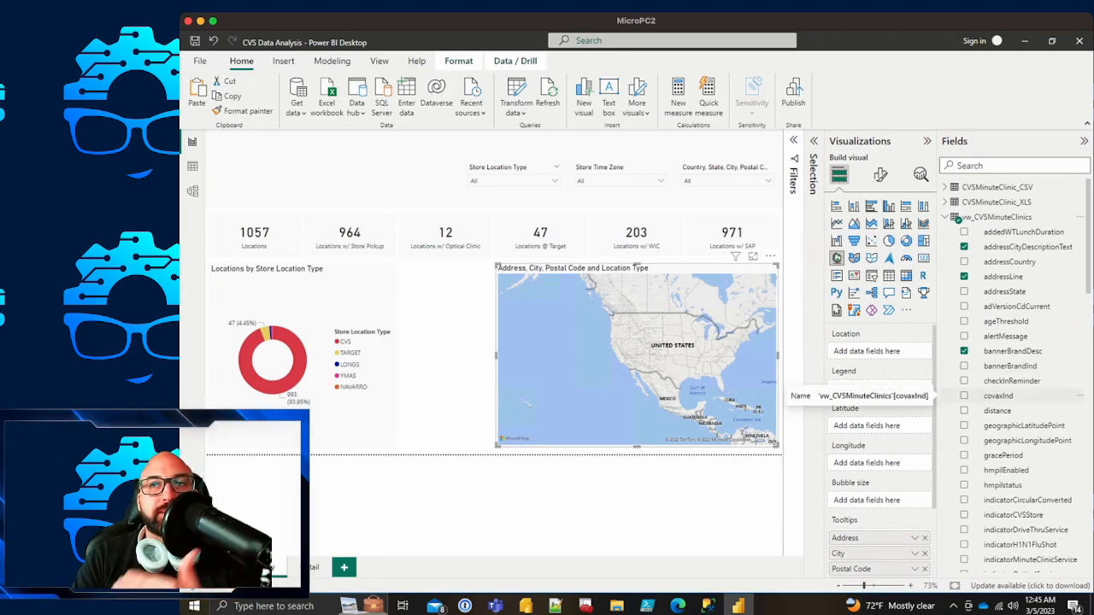
click(970, 166)
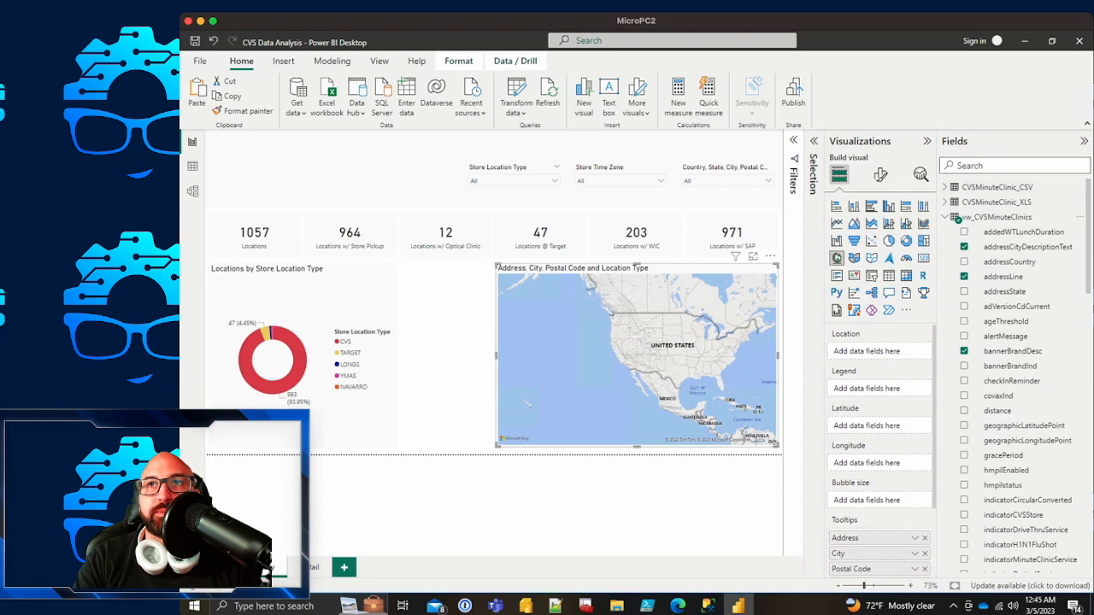
text(state)
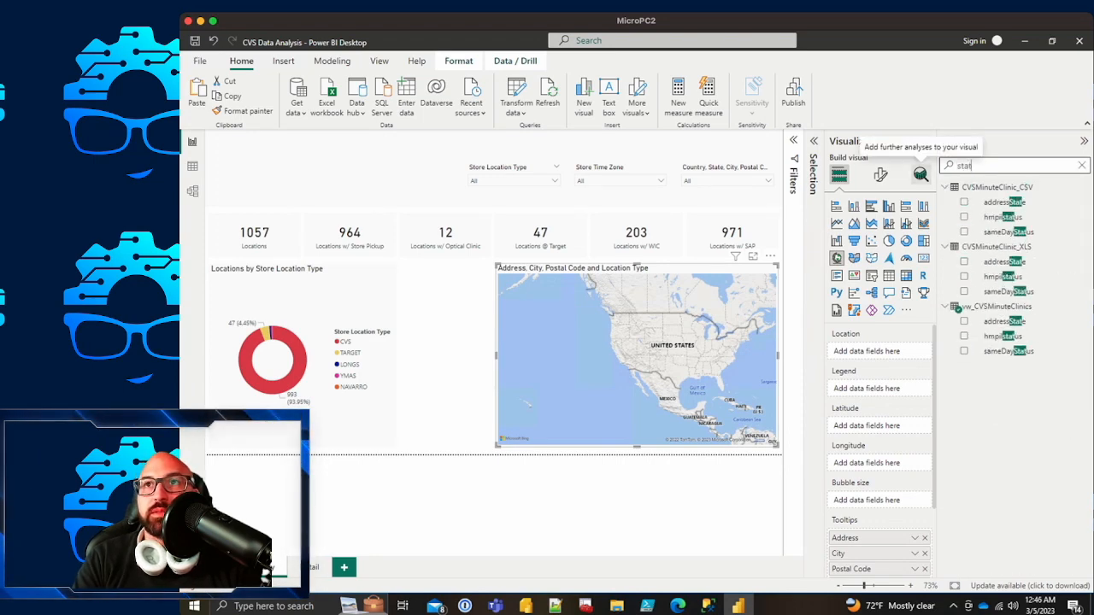
drag(1004, 262, 876, 352)
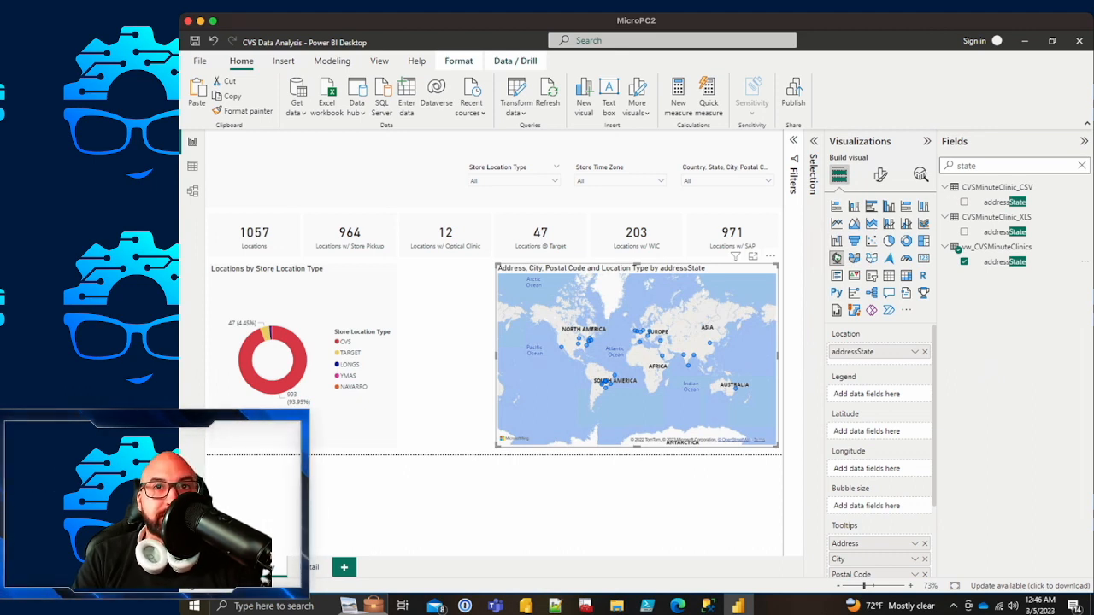
Step: Examine where the addressState points are plotted worldwide and read the tooltip of the point near Bangladesh
mouse_move(662, 355)
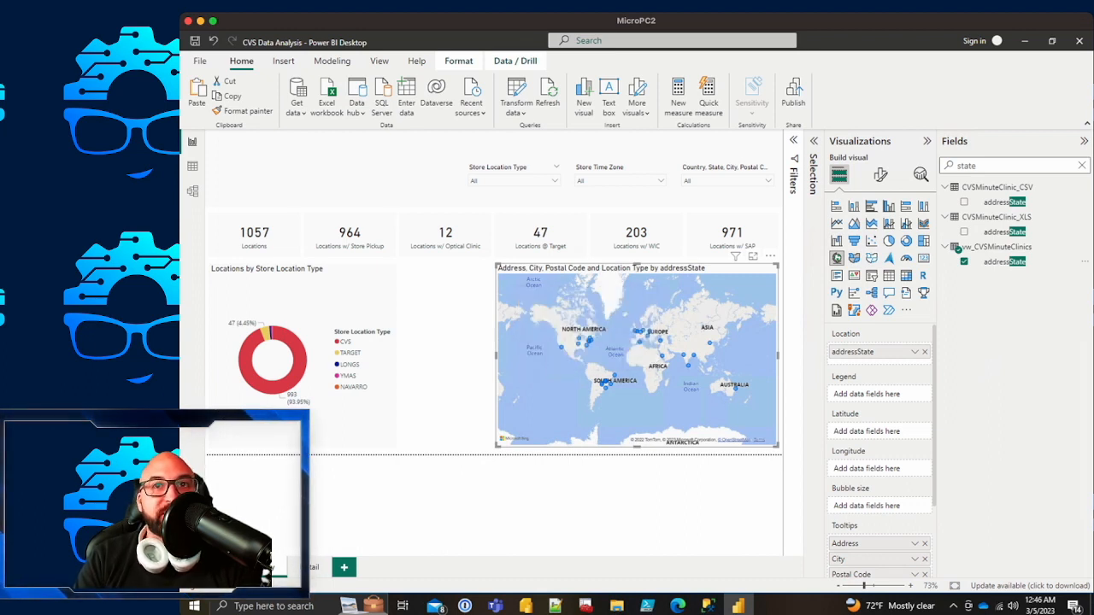
mouse_move(589, 337)
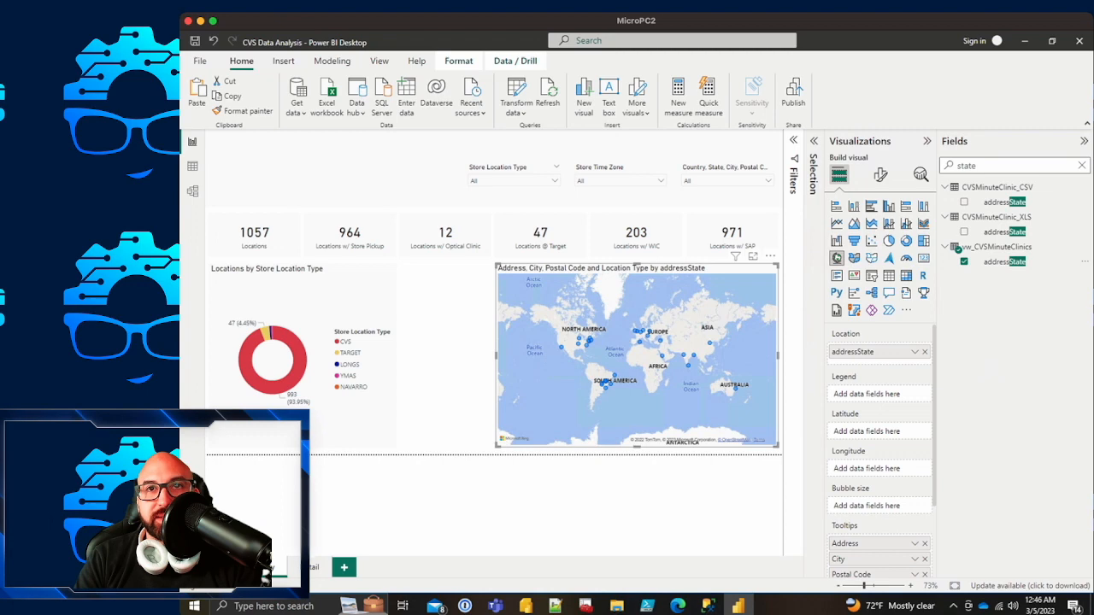
scroll(712, 363, up, 4)
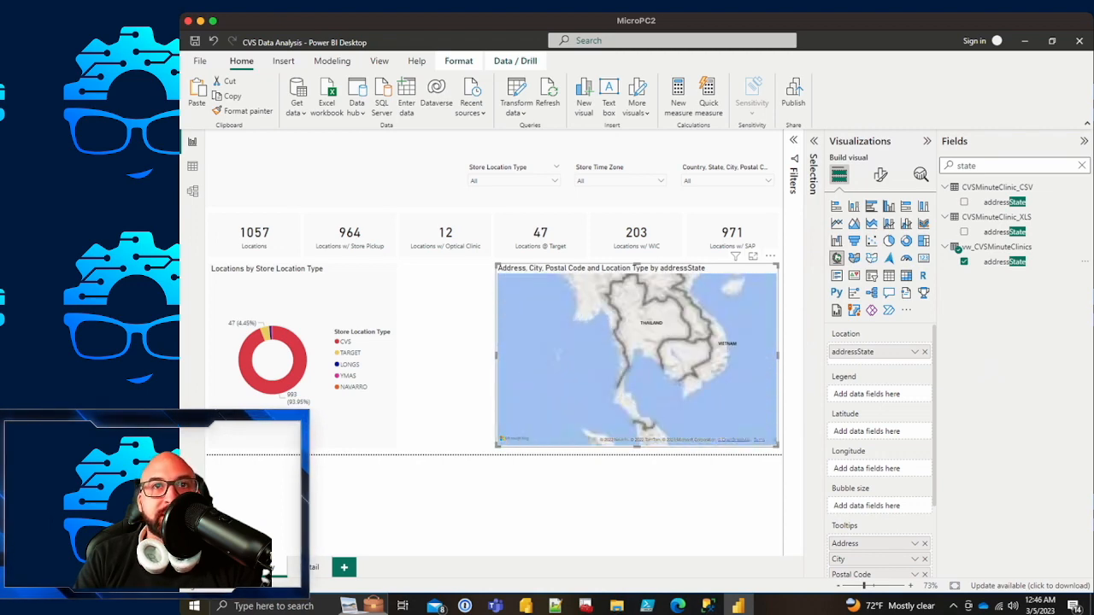
drag(611, 329, 708, 416)
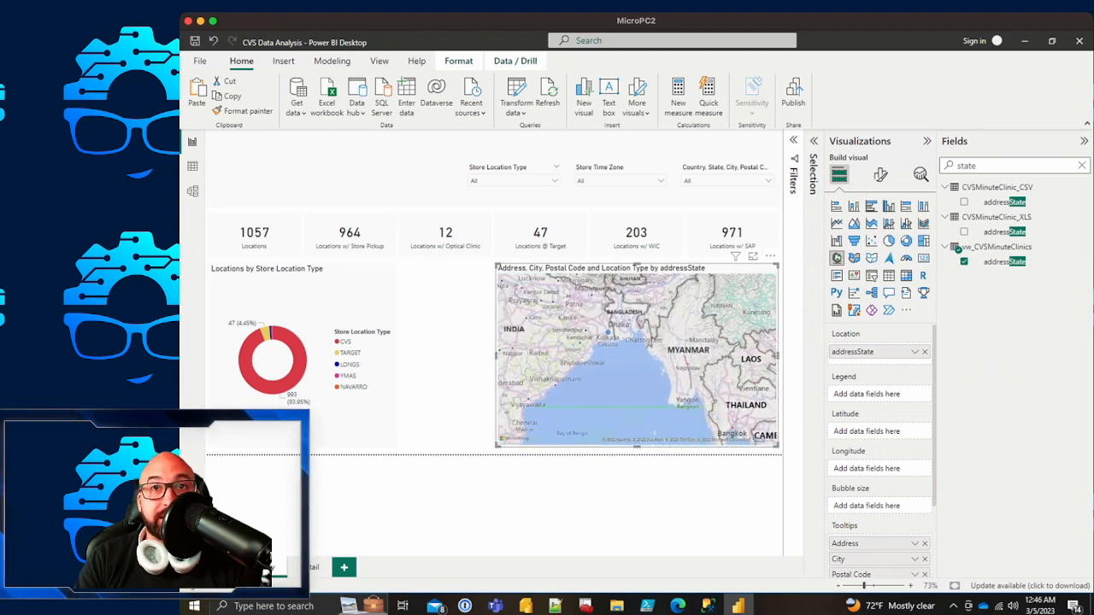
mouse_move(611, 338)
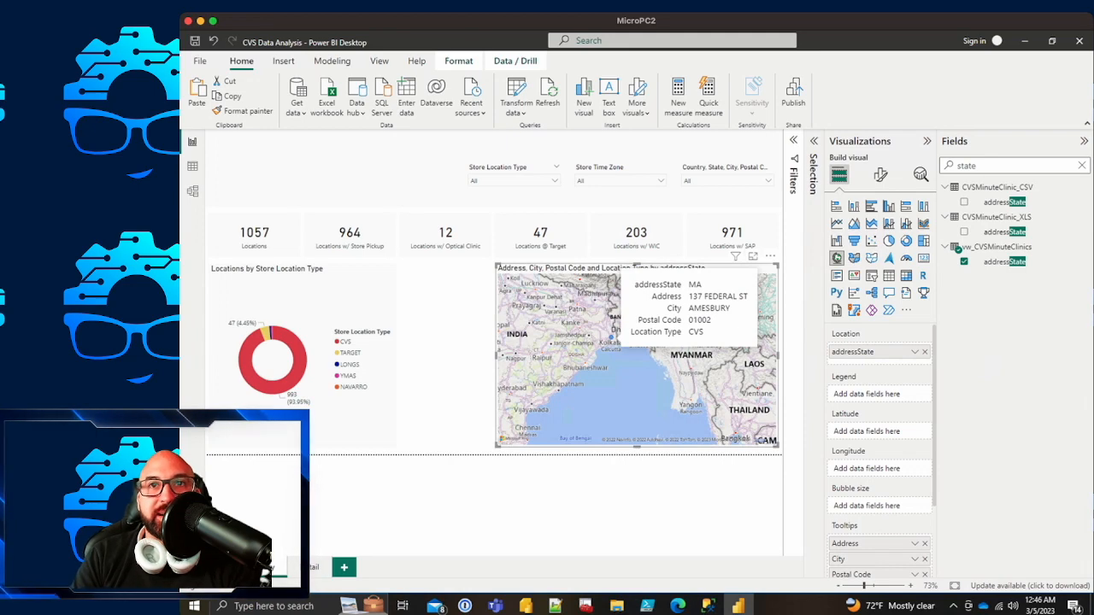
scroll(636, 359, down, 4)
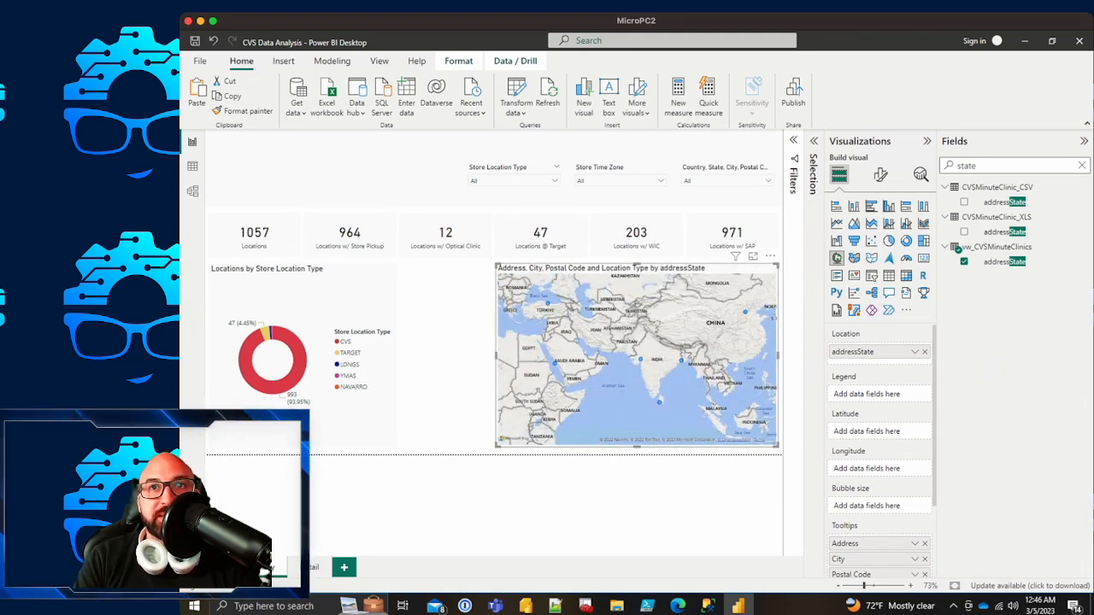
Step: Inspect the tooltip and exact surroundings of the state point plotted in northern China
mouse_move(658, 401)
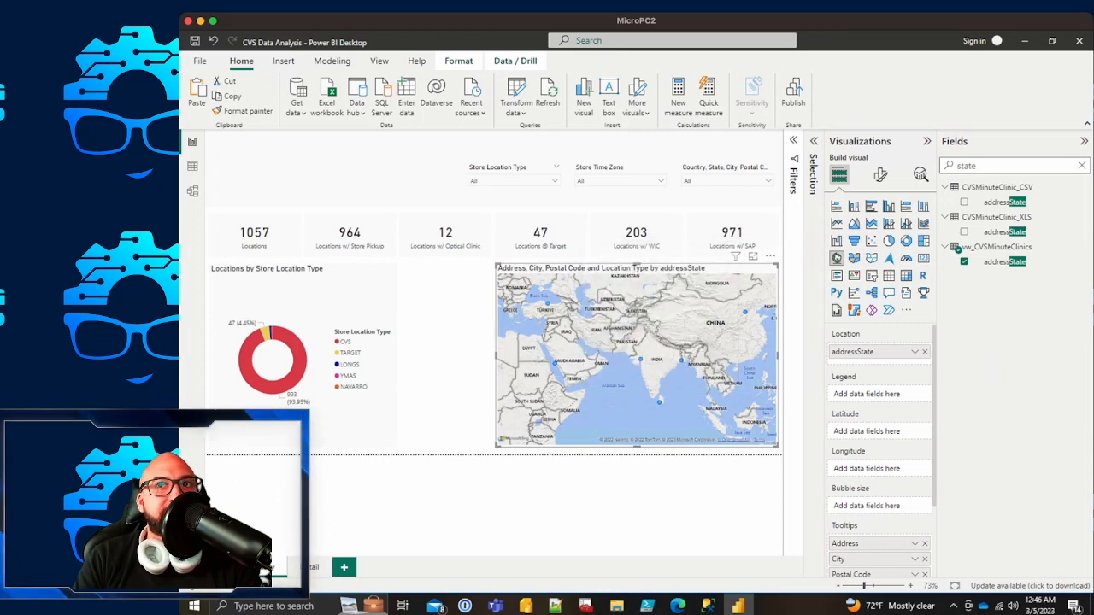
scroll(743, 334, down, 3)
scroll(743, 335, up, 4)
scroll(743, 333, up, 2)
drag(743, 333, 666, 419)
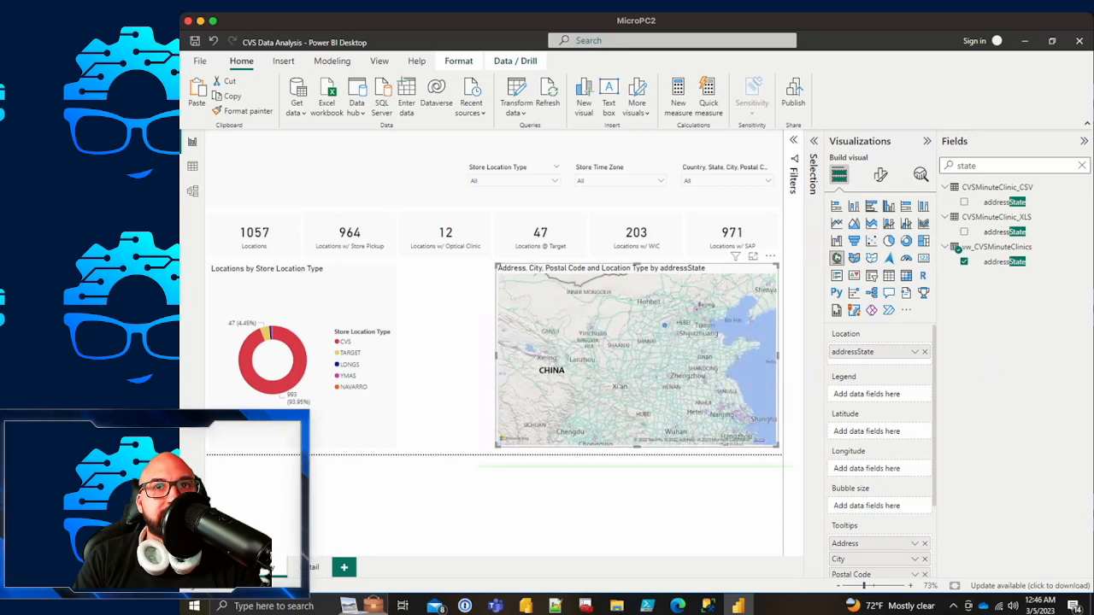
mouse_move(665, 326)
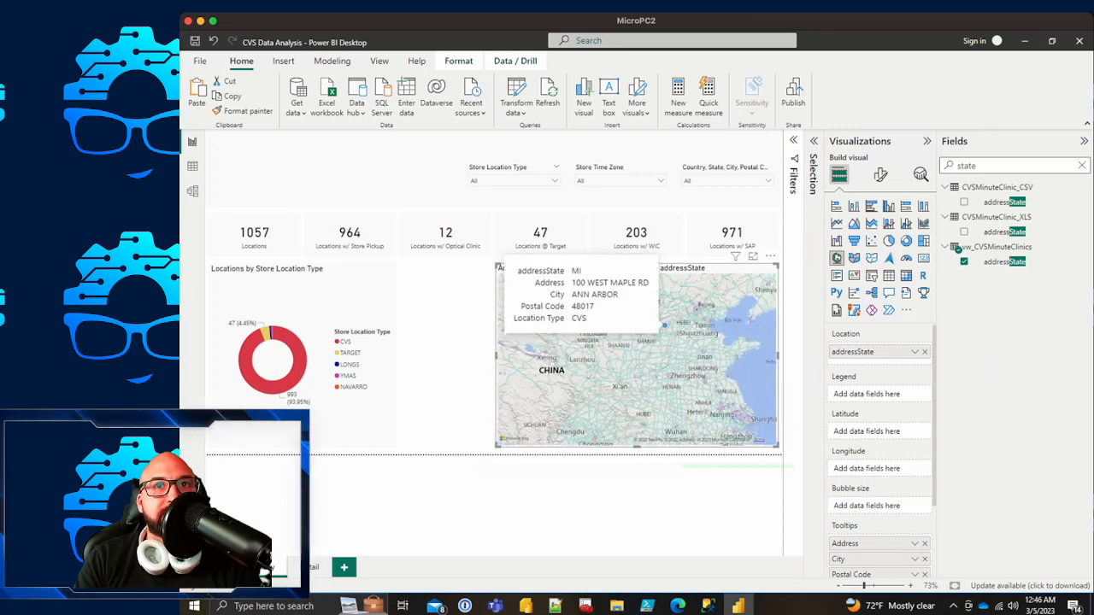
scroll(665, 326, up, 1)
scroll(664, 326, up, 3)
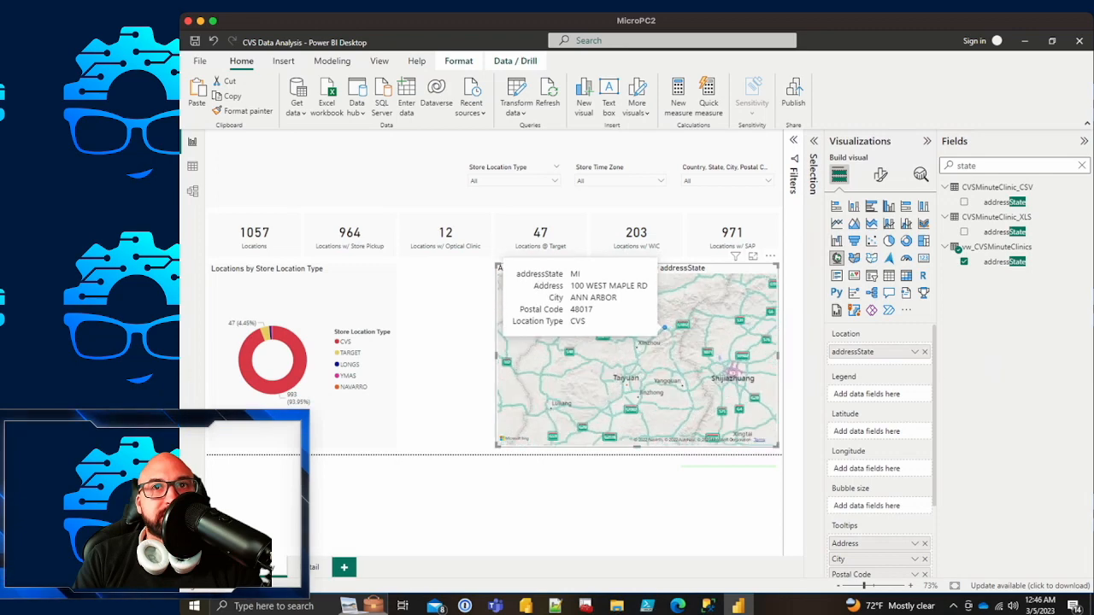
scroll(665, 326, up, 2)
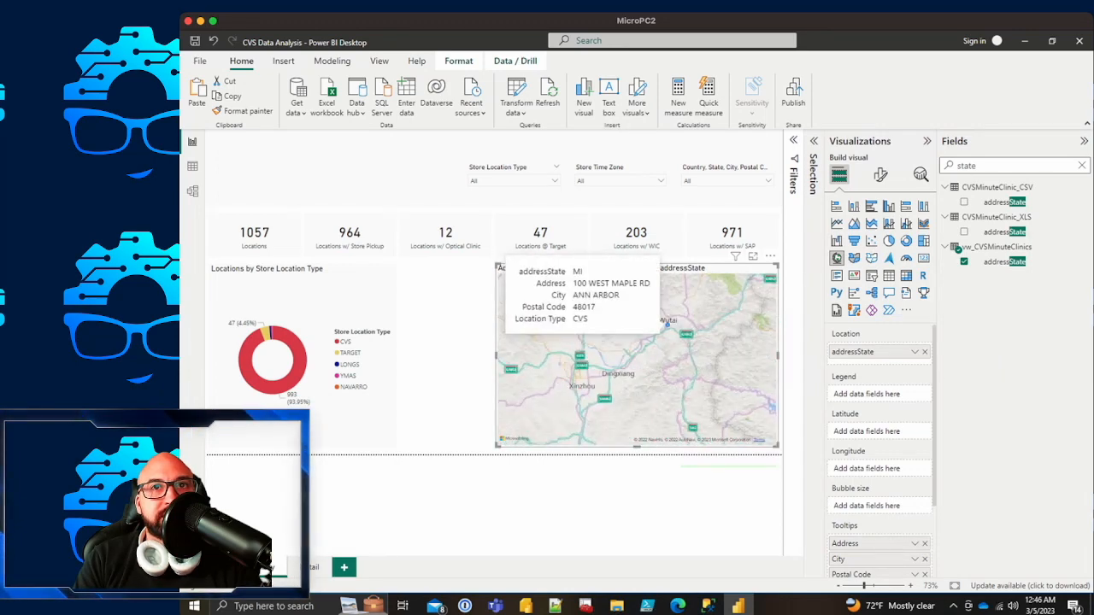
scroll(667, 324, up, 3)
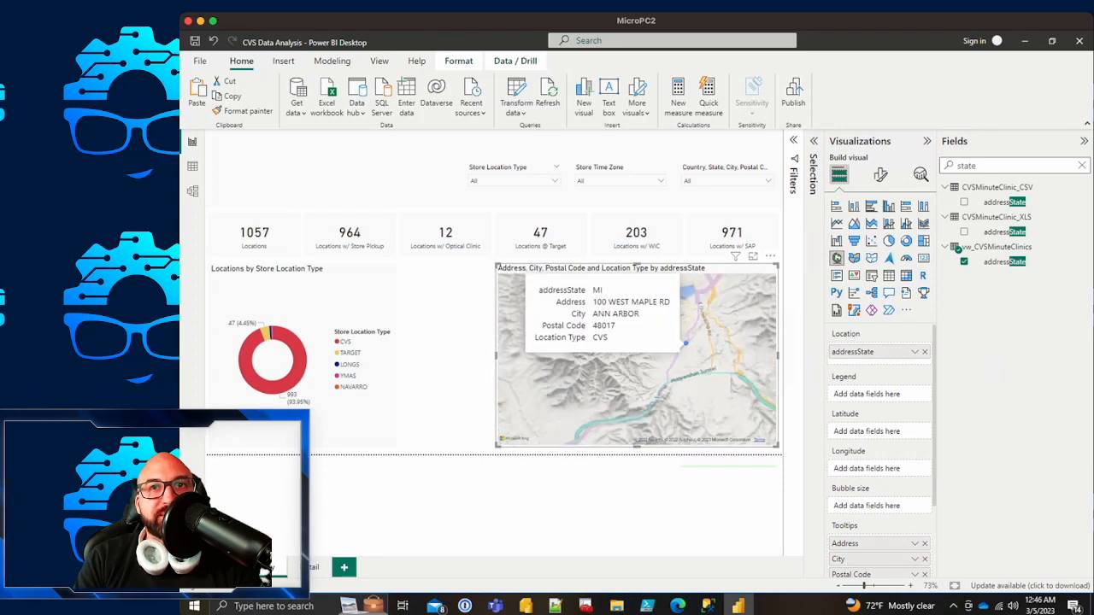
scroll(685, 344, down, 2)
scroll(685, 344, down, 5)
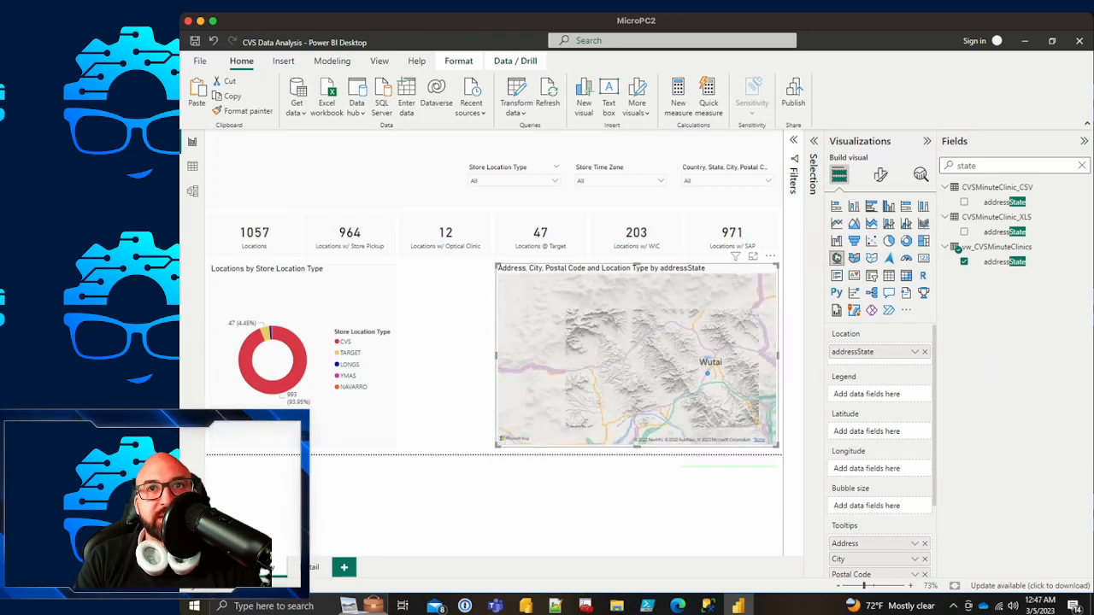
scroll(686, 343, down, 6)
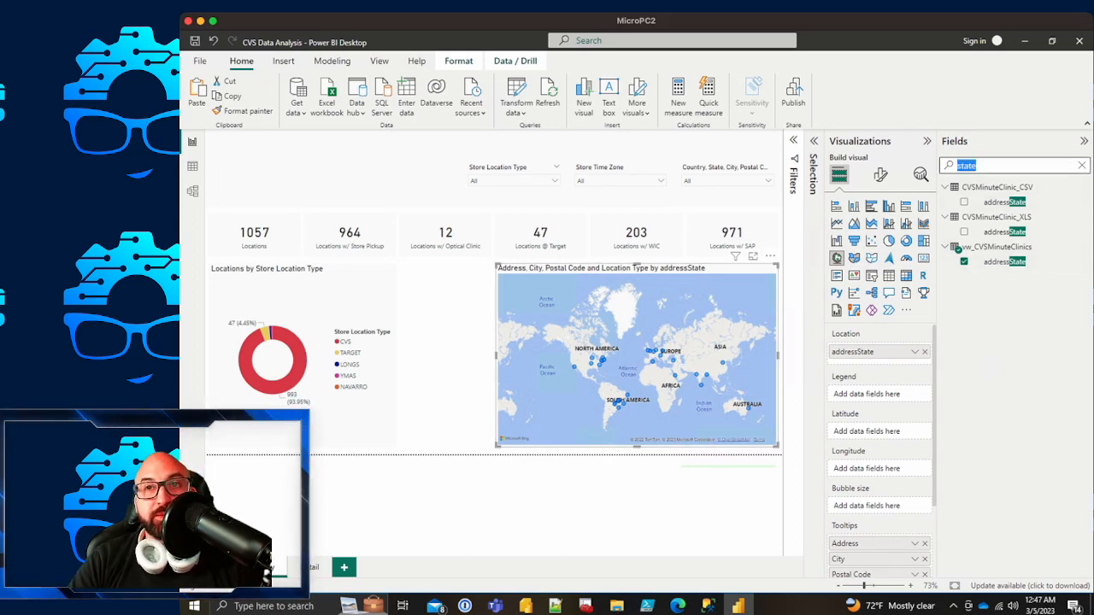
Step: Search the fields for post and add PostalCode to the map's Location below addressState
text(zi)
key(BackSpace)
key(BackSpace)
text(post)
drag(1001, 202, 863, 359)
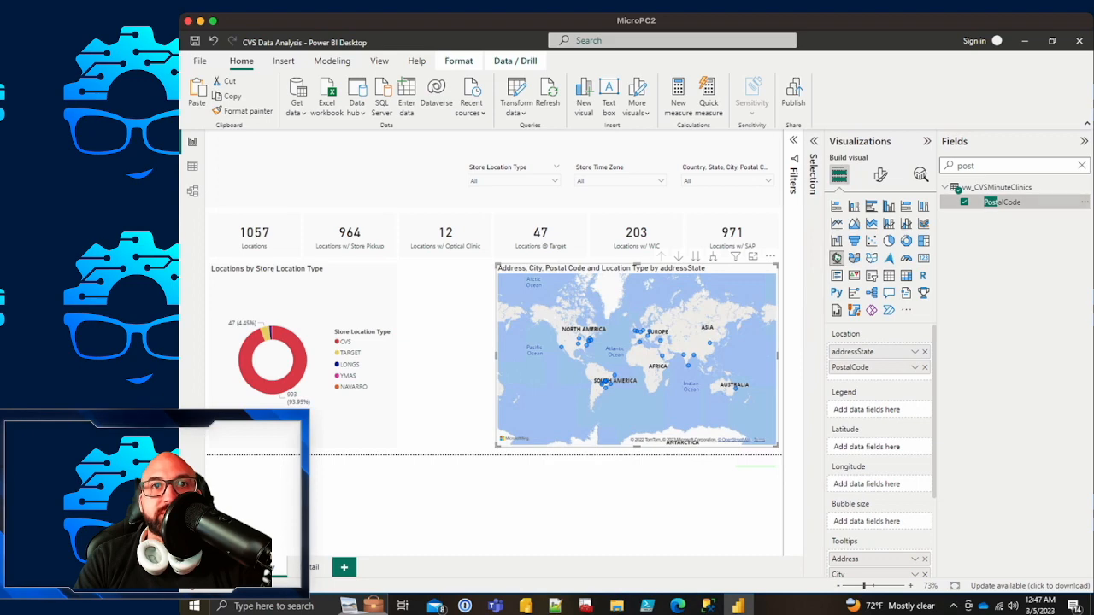
Step: Search the fields for country and add addressCountry from vw_CVSMinuteClinics above addressState in the map's Location hierarchy
double_click(966, 166)
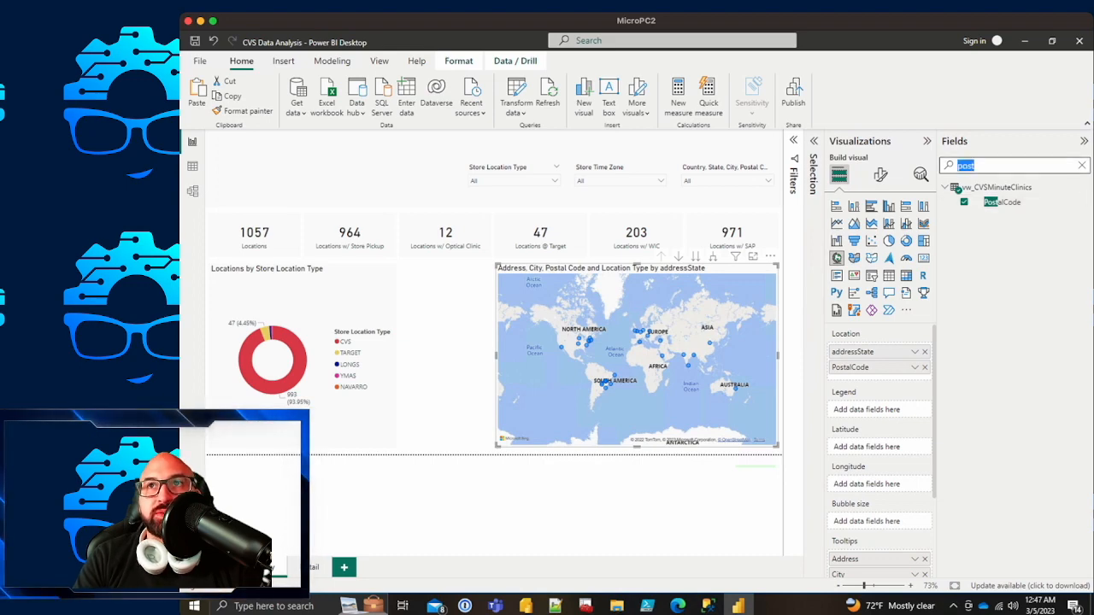
text(count)
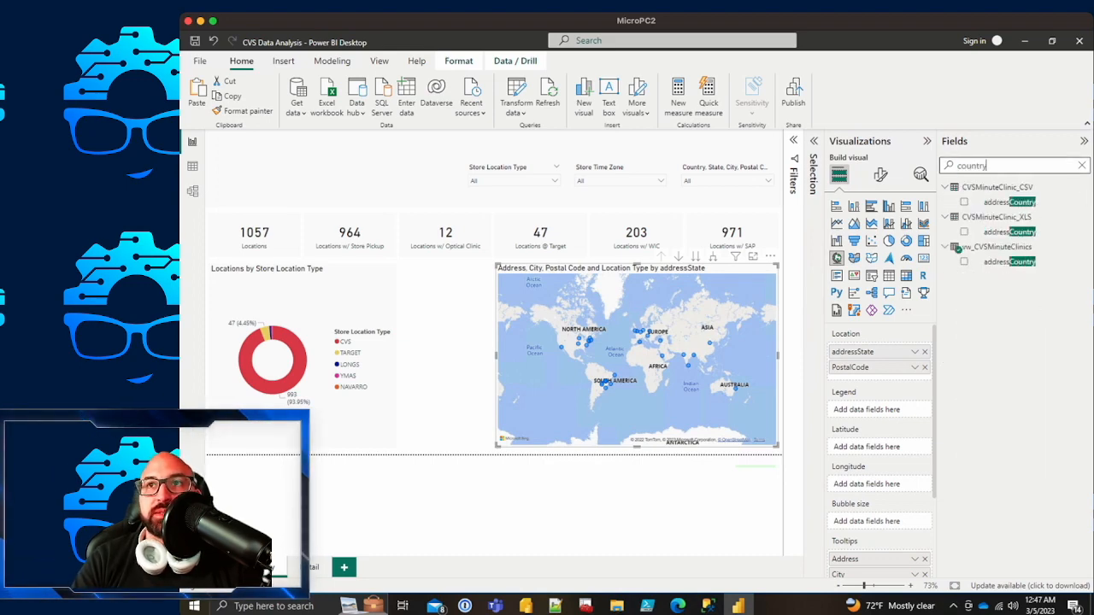
text(ry)
drag(1008, 261, 880, 349)
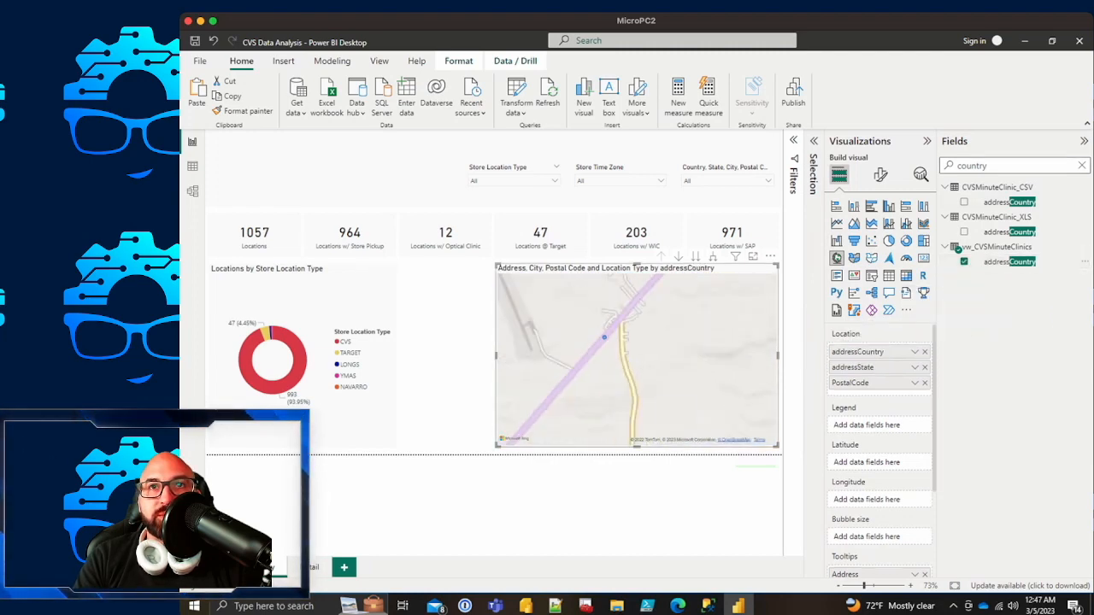
Step: Check the country-level point's placement and tooltip, and bring the map to the next level in the hierarchy
scroll(671, 370, up, 5)
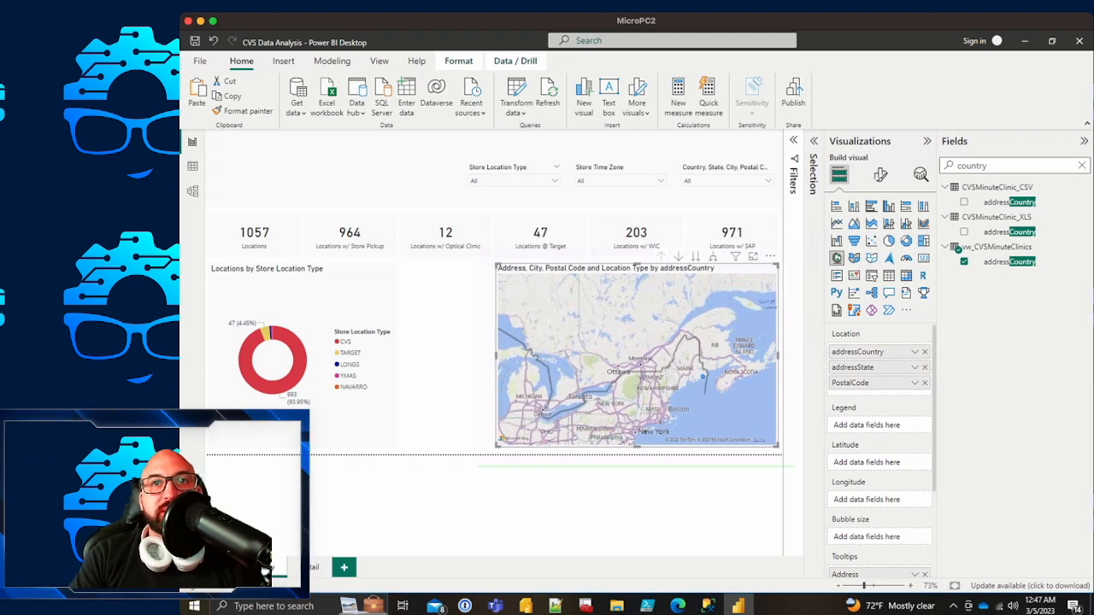
mouse_move(702, 376)
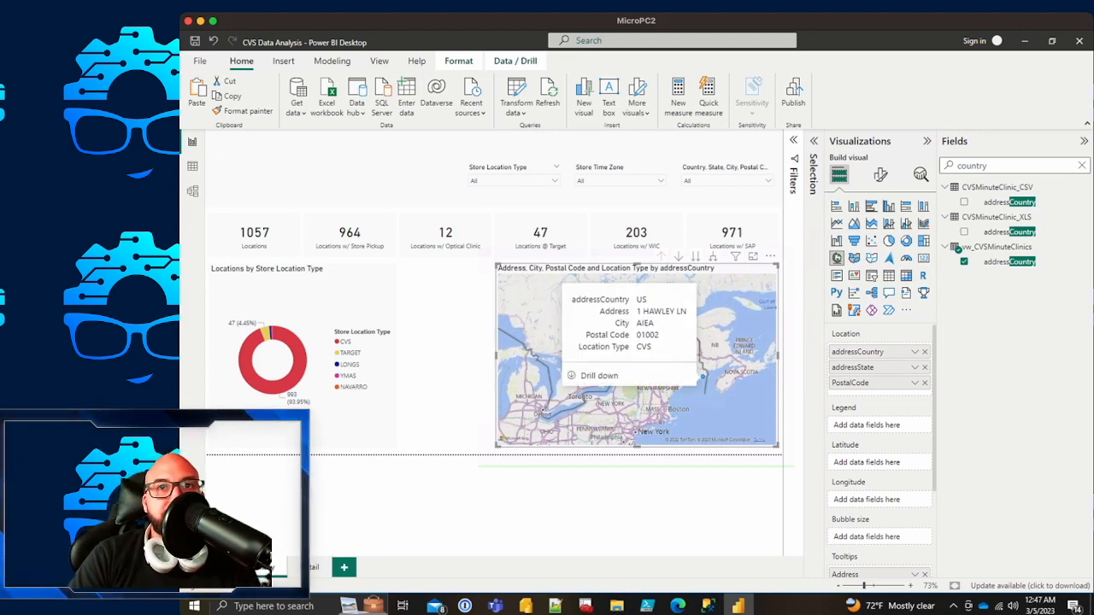
scroll(702, 376, down, 3)
scroll(702, 376, down, 3)
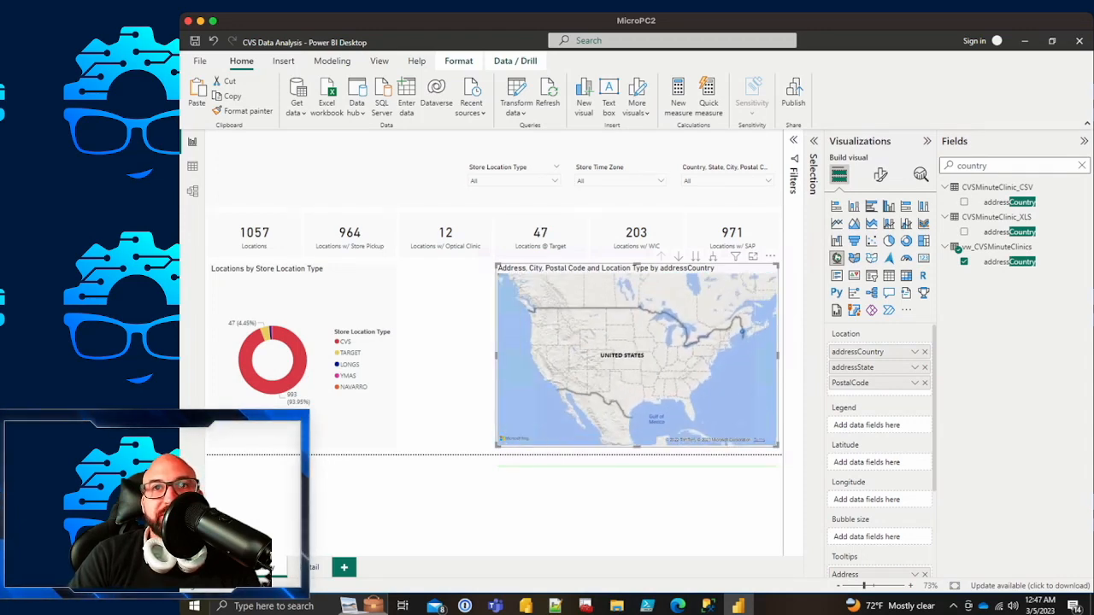
mouse_move(733, 343)
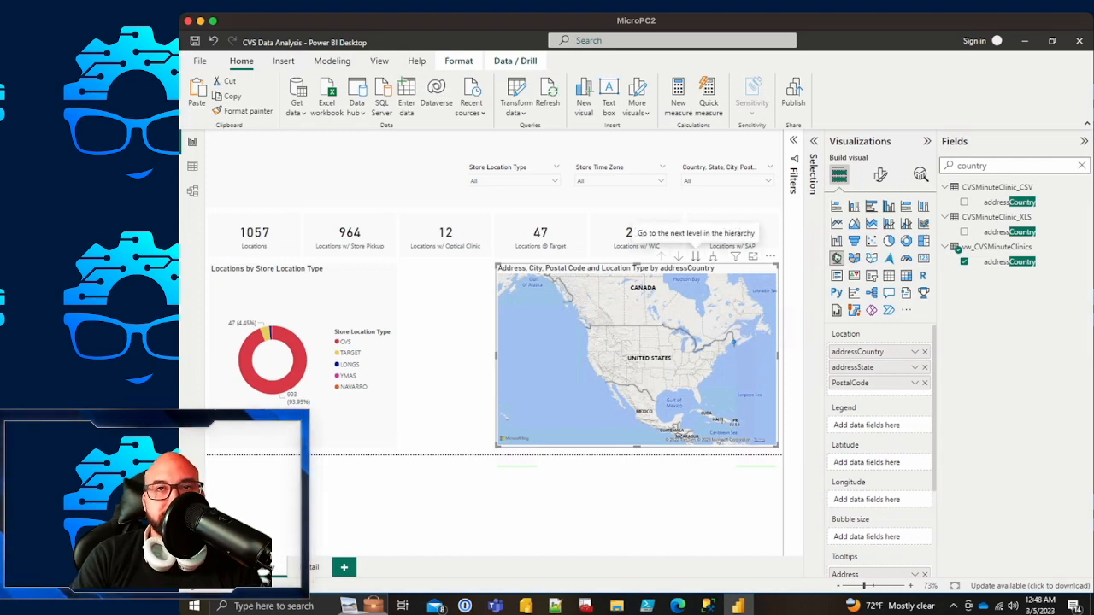
click(696, 256)
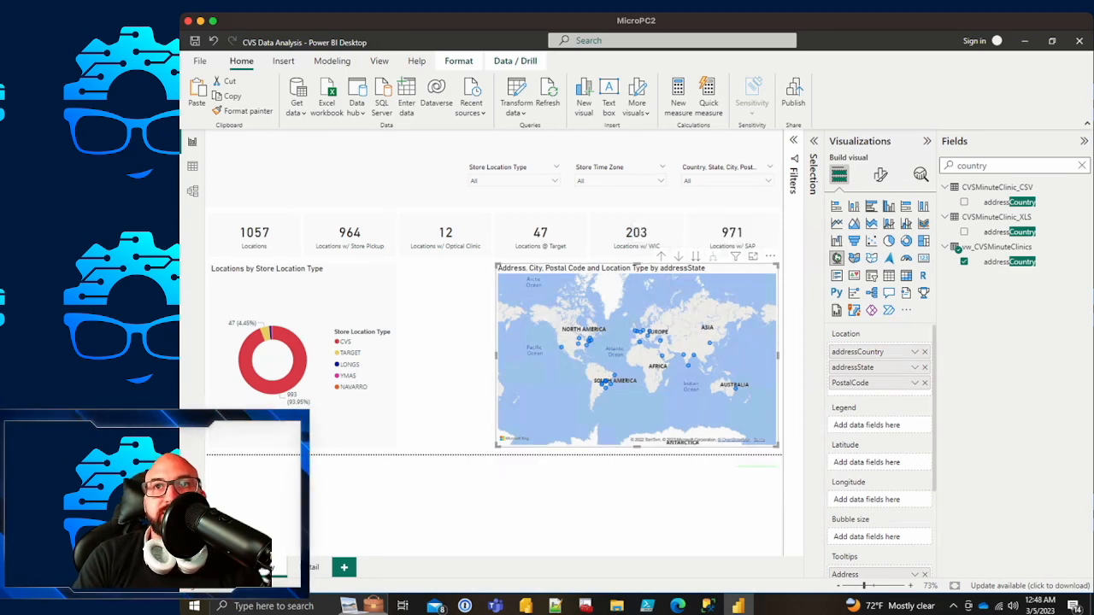
Step: Add an addressCountry filter to the map visual and limit it to US
click(793, 140)
drag(858, 352, 742, 446)
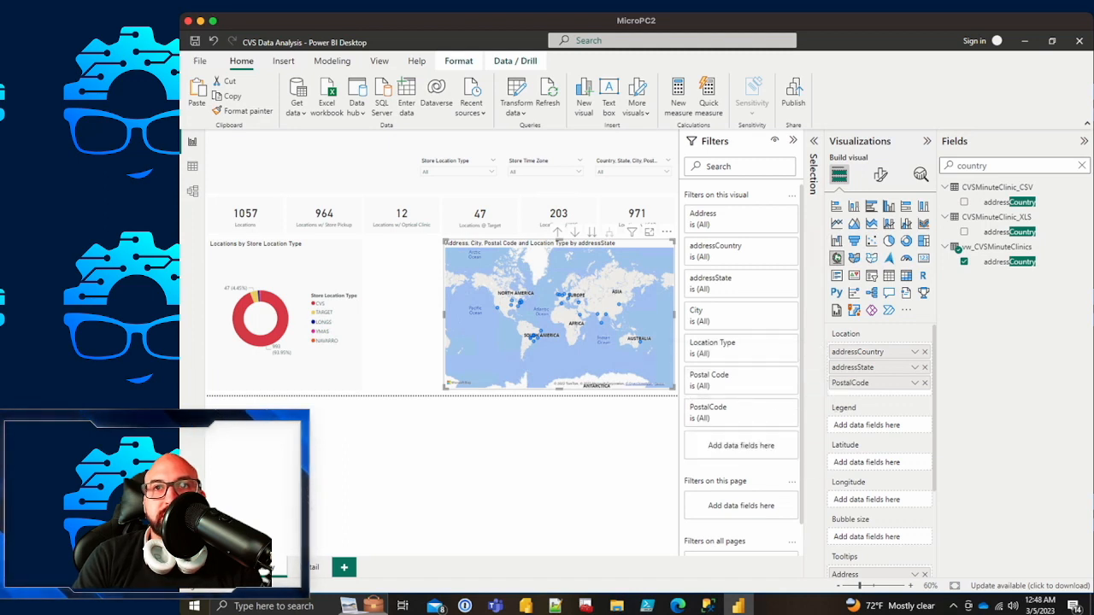
drag(1009, 261, 754, 444)
click(699, 369)
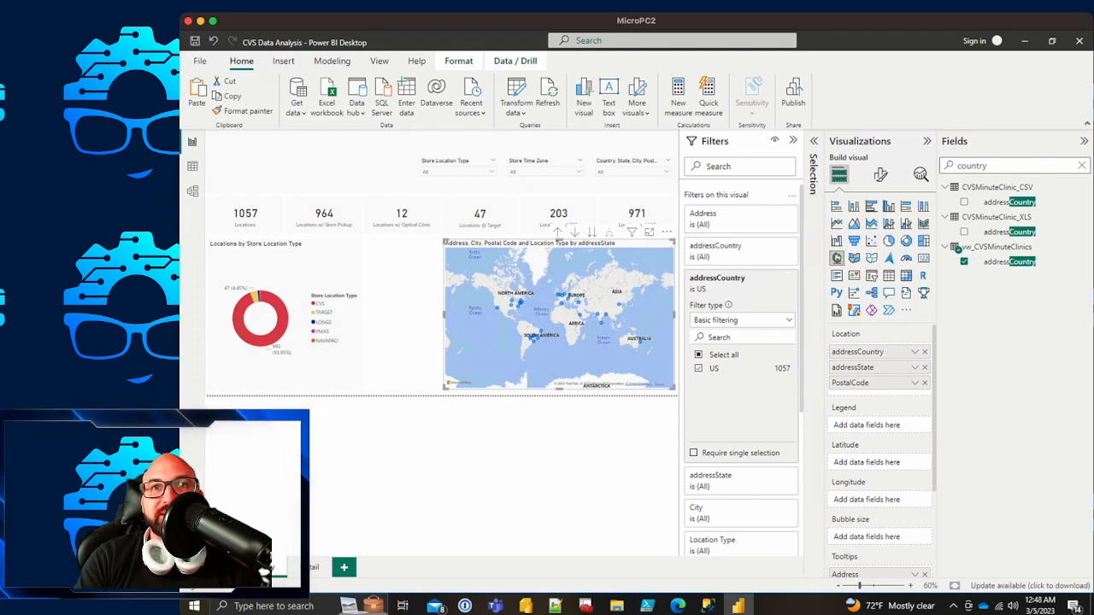
click(793, 140)
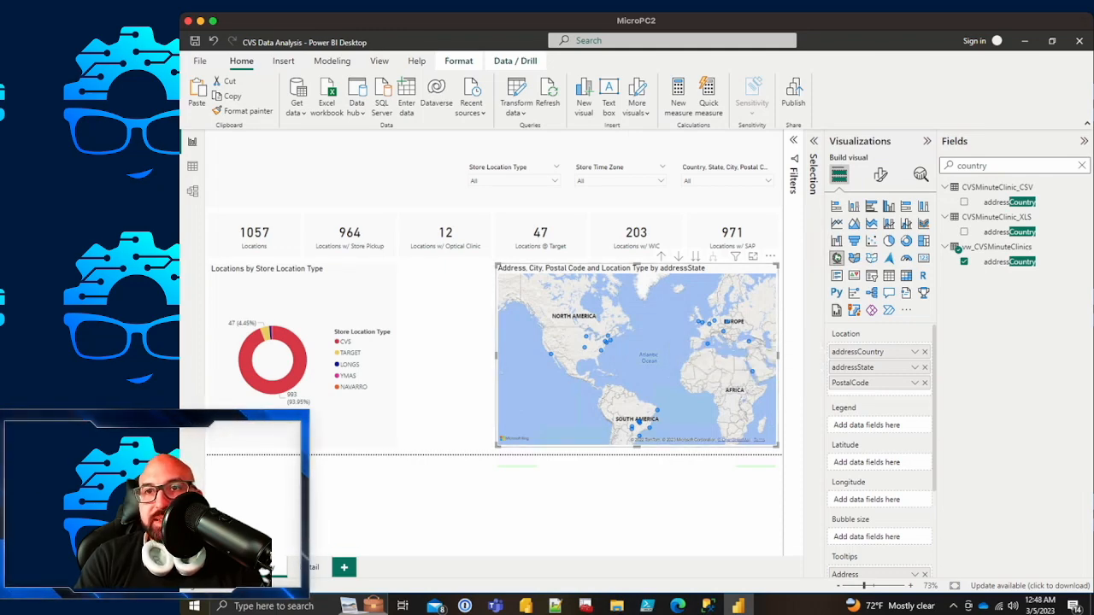
Step: Move addressState from the map's Location to its Legend
drag(852, 367, 854, 425)
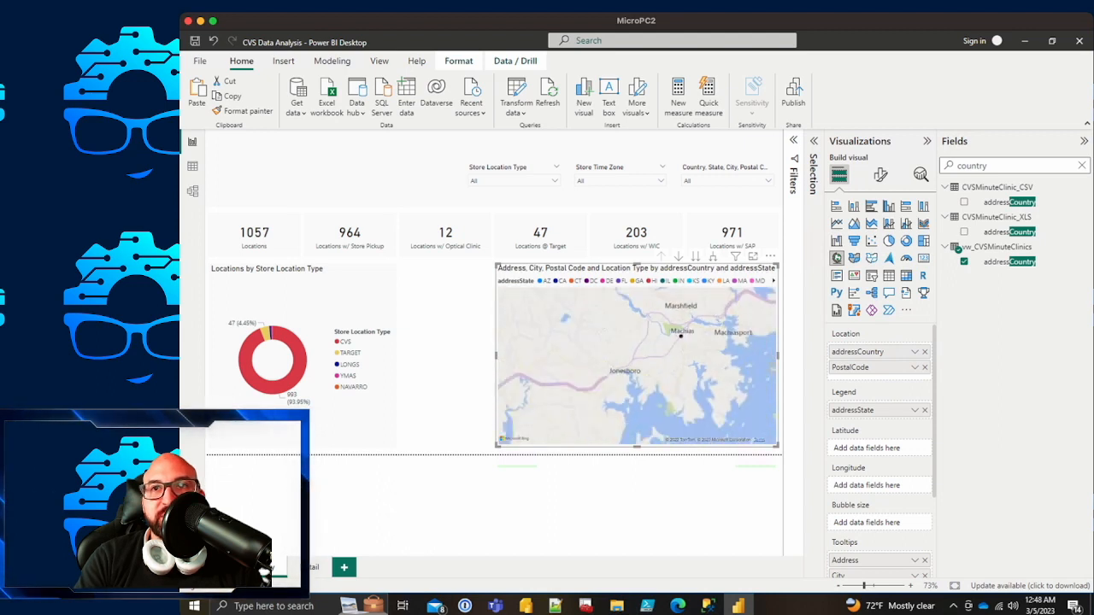
Step: Move addressState from the map's Legend back into Location, between addressCountry and PostalCode
drag(855, 410, 855, 381)
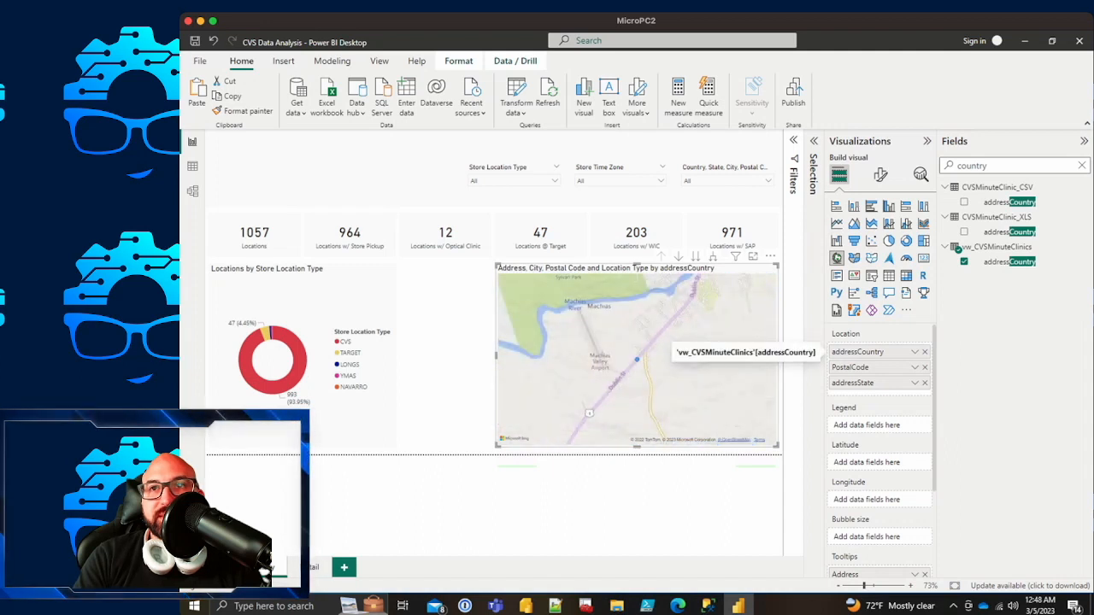
drag(852, 383, 851, 366)
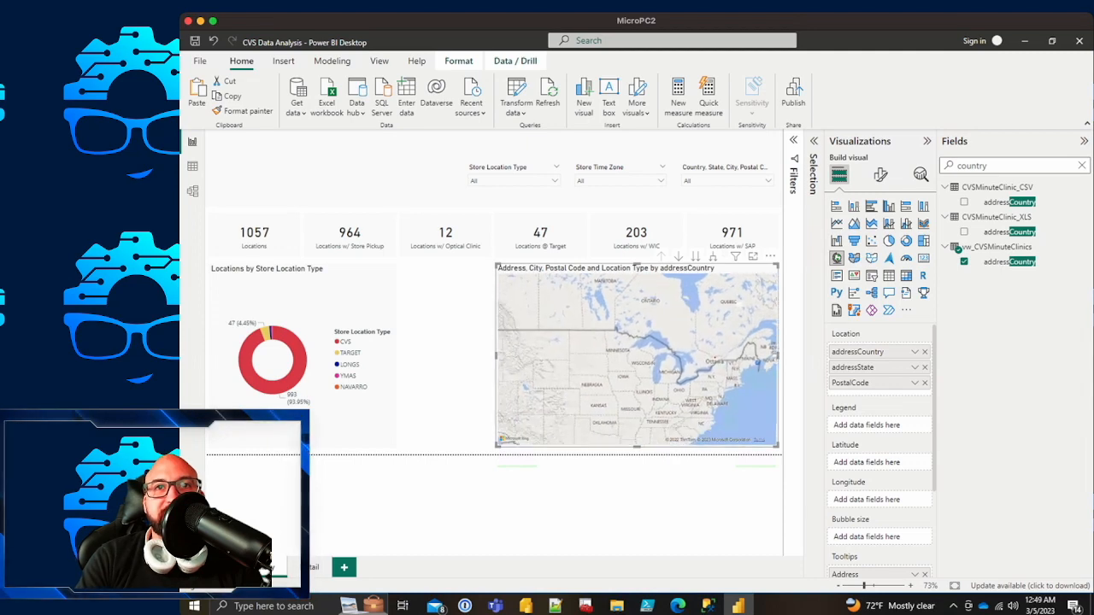
Step: Remove Location Type, Postal Code, City and Address from the map's Tooltips
scroll(880, 453, down, 3)
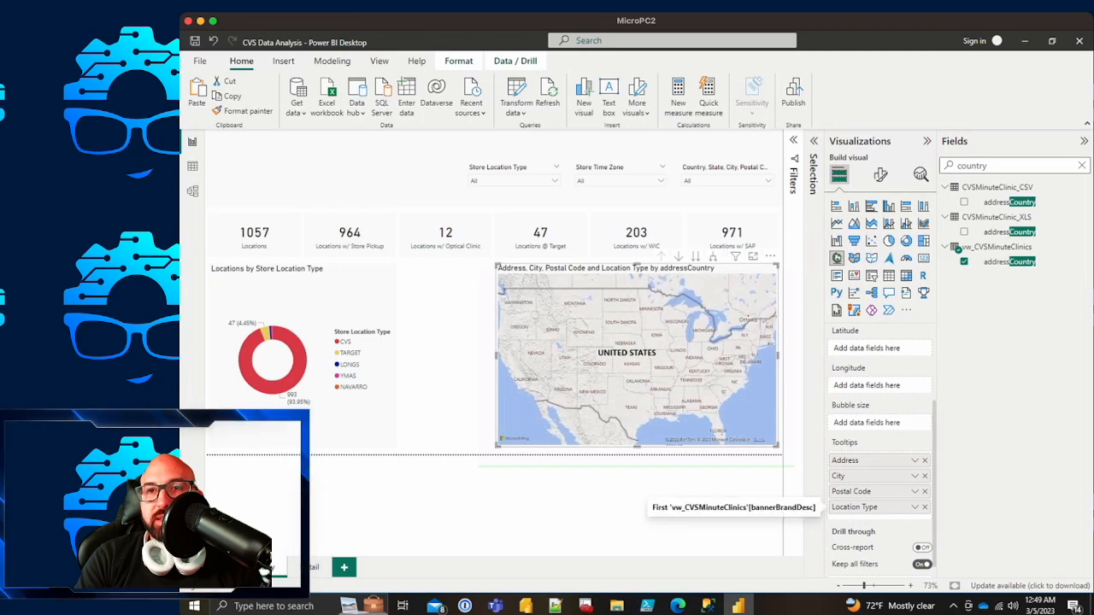
click(924, 507)
scroll(927, 504, down, 3)
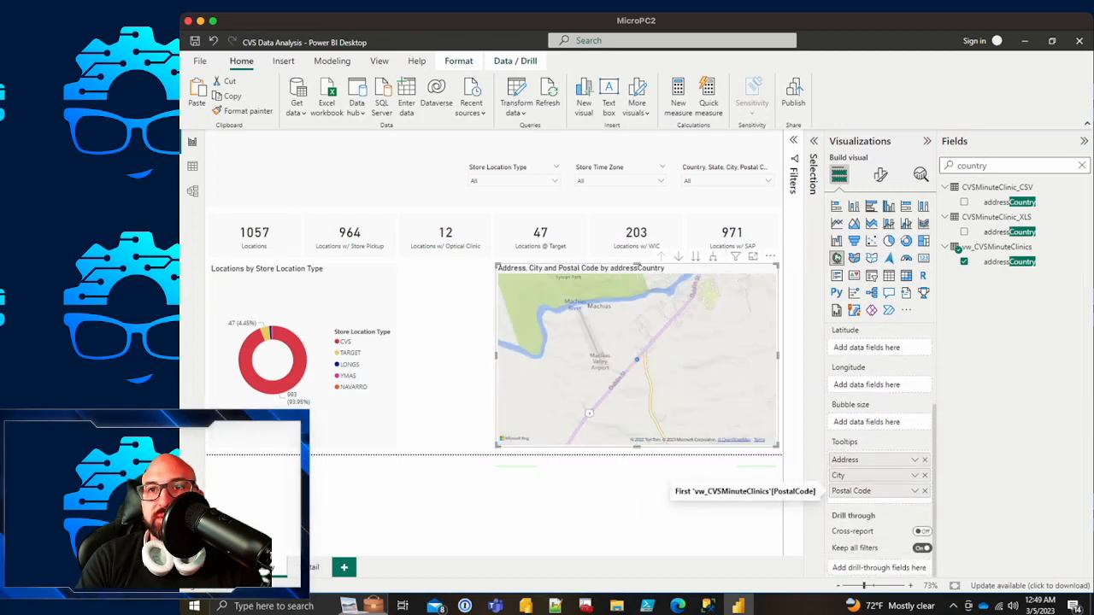
scroll(880, 479, up, 3)
scroll(924, 491, down, 3)
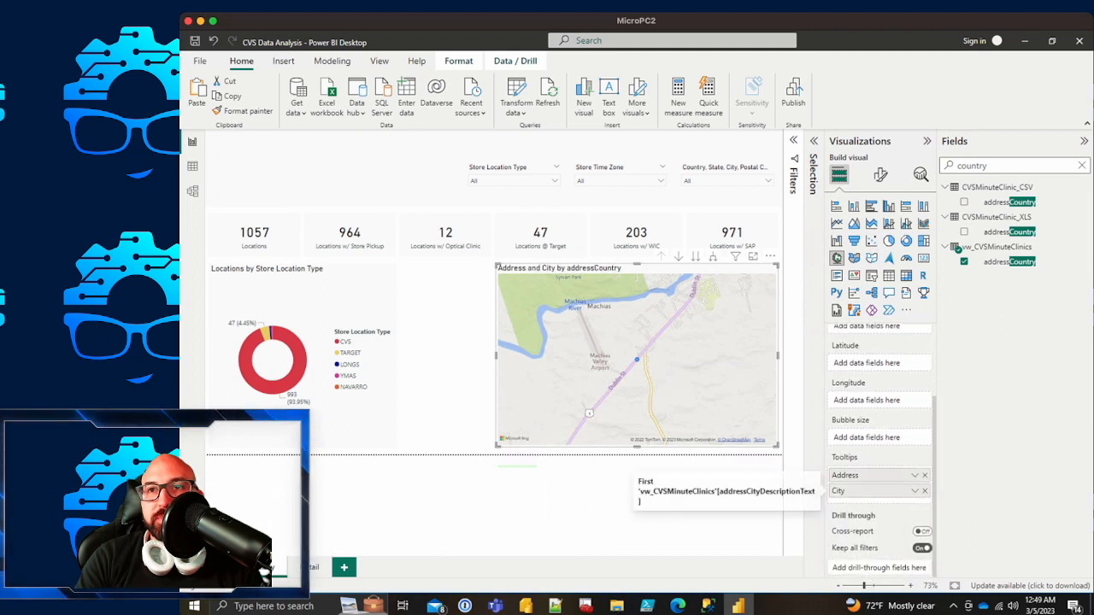
click(924, 490)
scroll(880, 478, down, 1)
scroll(880, 479, up, 1)
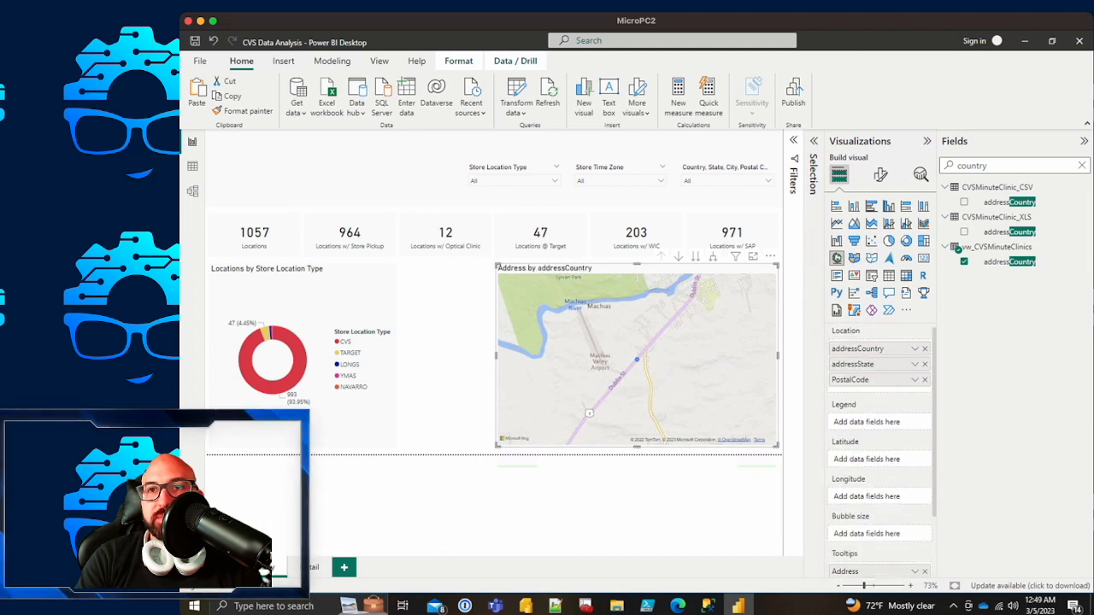
scroll(880, 478, down, 3)
click(924, 495)
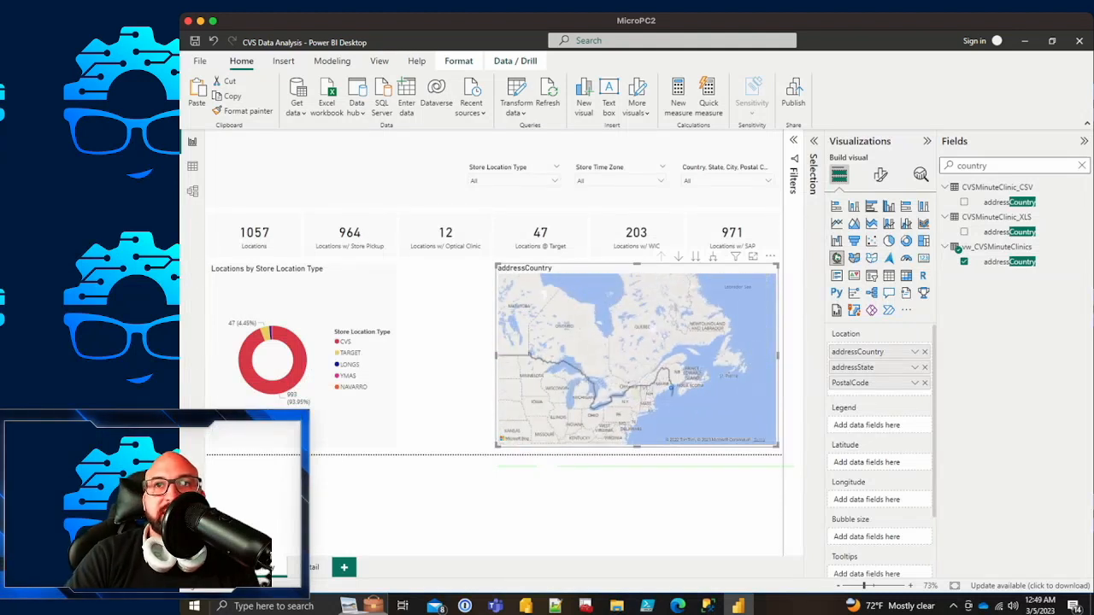
Step: Remove PostalCode from the map's Location and check the country-level point's tooltip and placement
drag(687, 384, 683, 386)
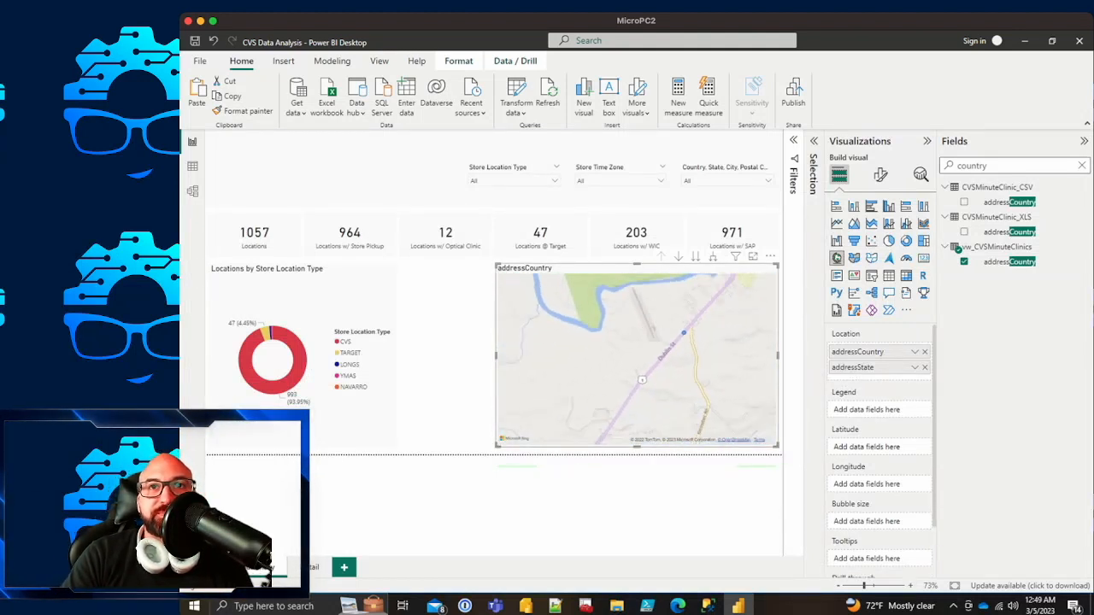
scroll(708, 362, down, 3)
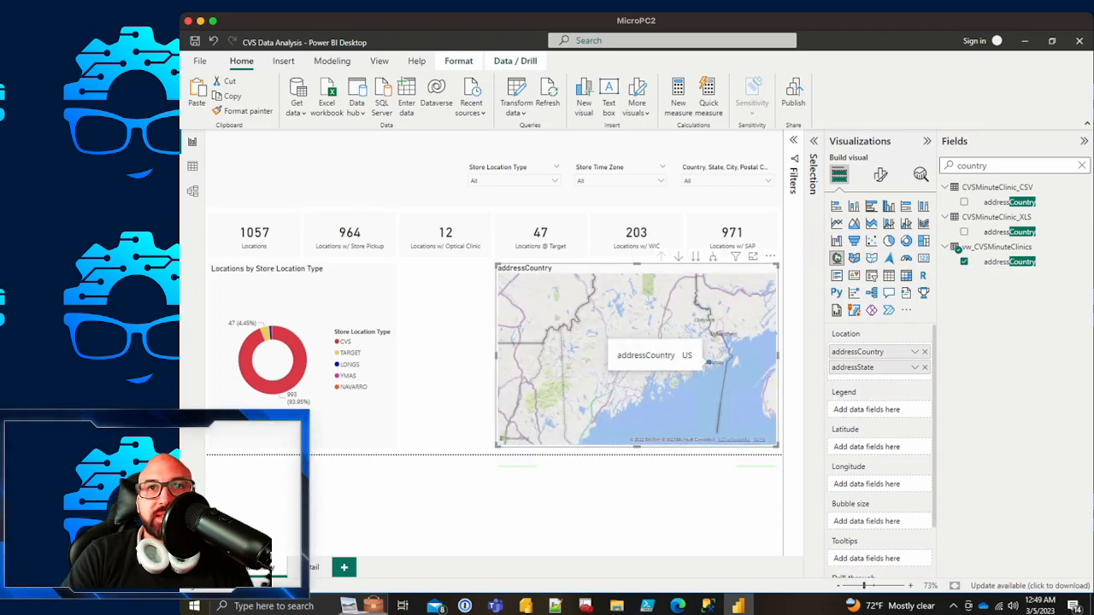
scroll(708, 362, down, 4)
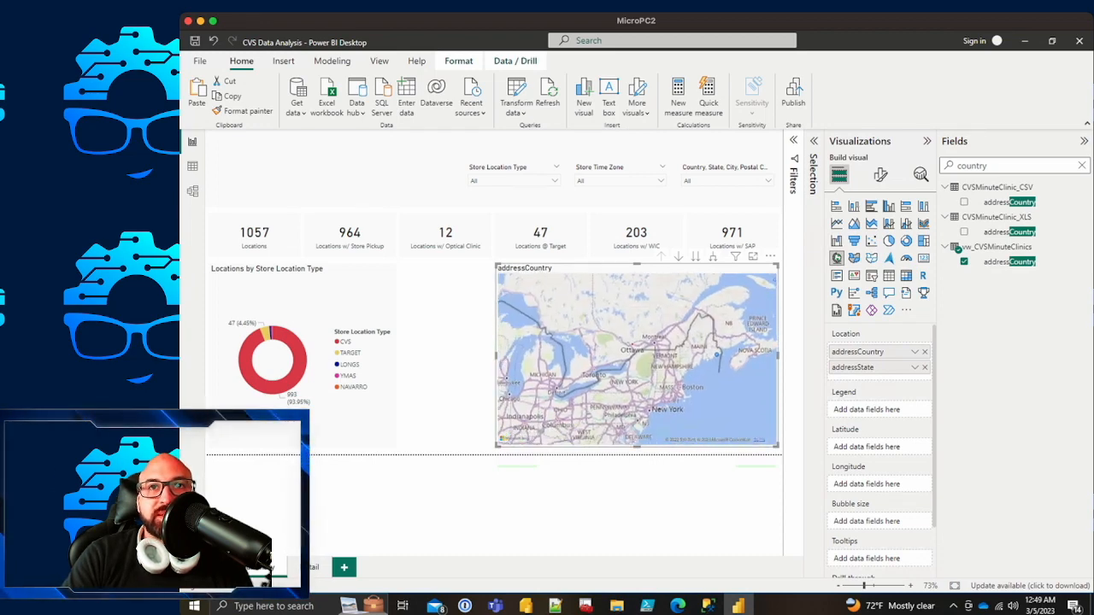
drag(708, 362, 746, 331)
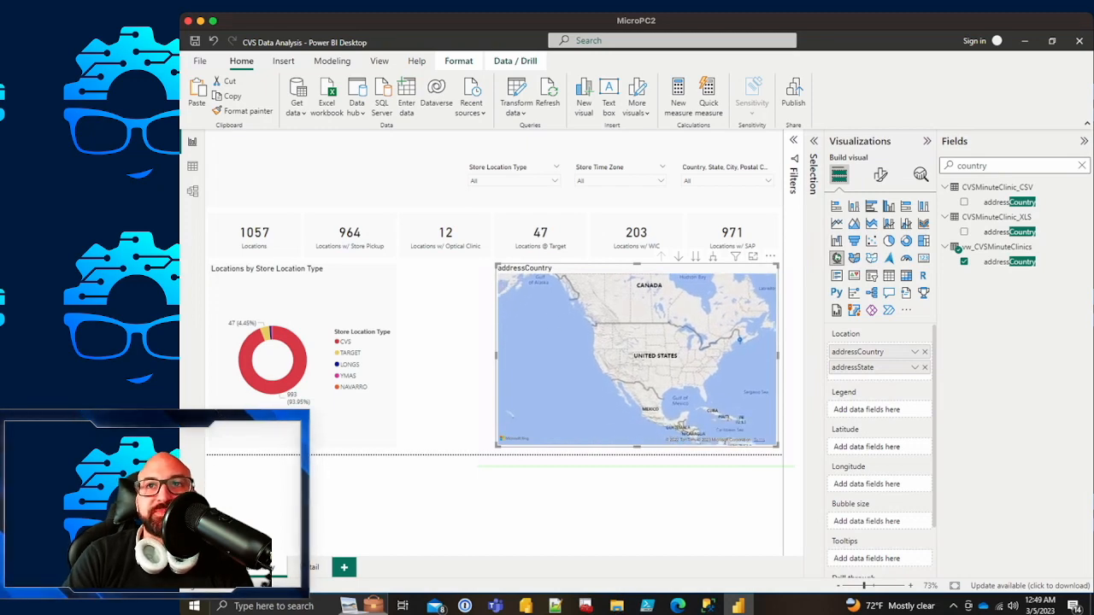
Step: Empty the map's Location by removing addressCountry and addressState, searching the fields for state
click(964, 262)
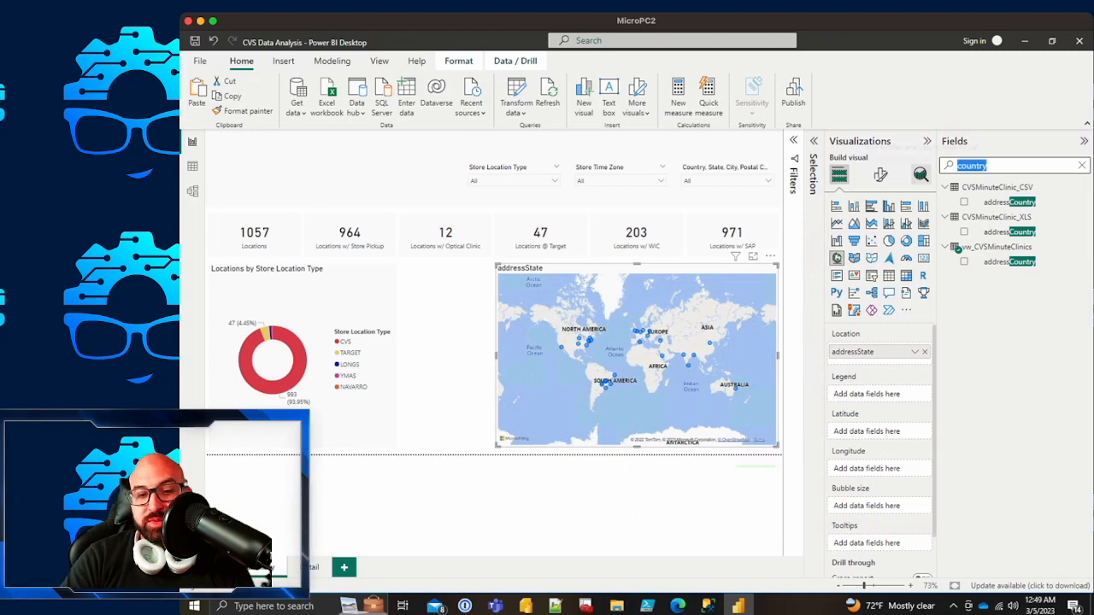
text(state)
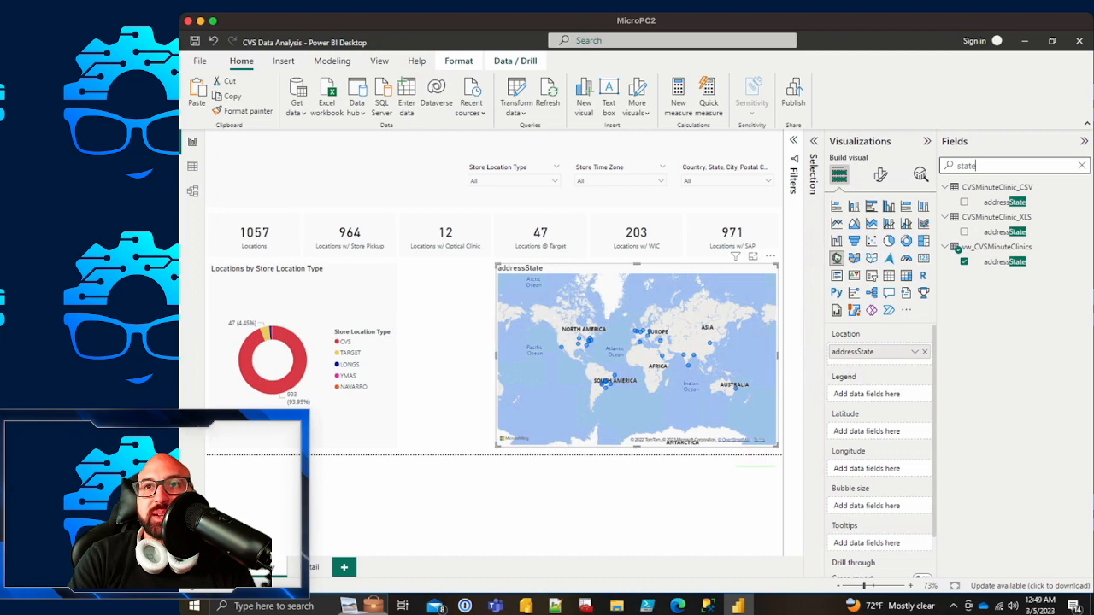
click(925, 352)
Step: Search the fields for country and add addressCountry from vw_CVSMinuteClinics to the empty map's Location
click(1008, 166)
text(c)
key(BackSpace)
key(ctrl+a)
text(c)
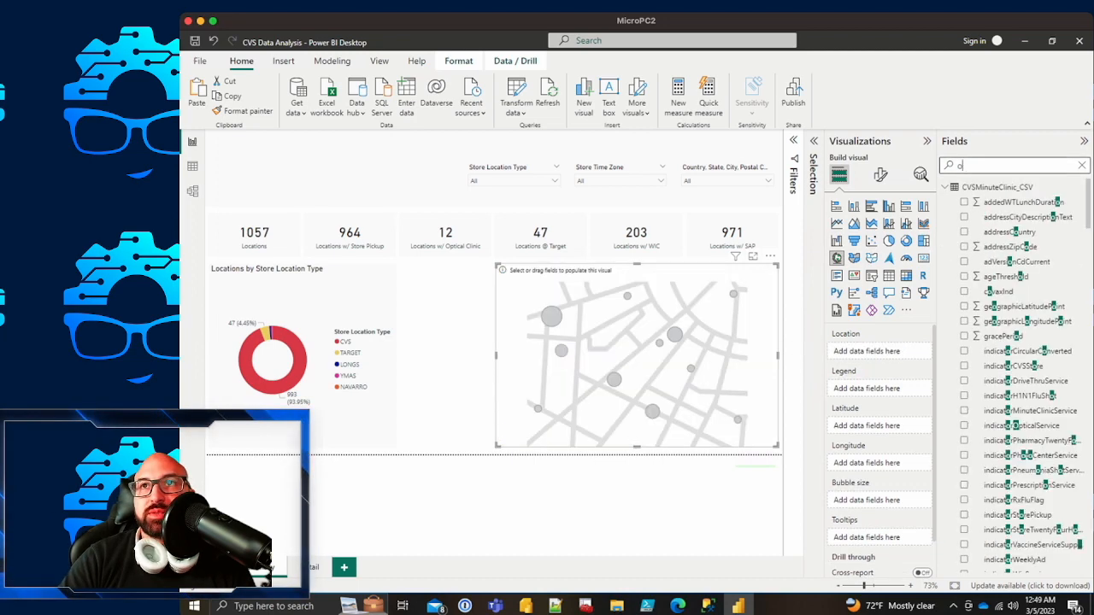
text(ountry)
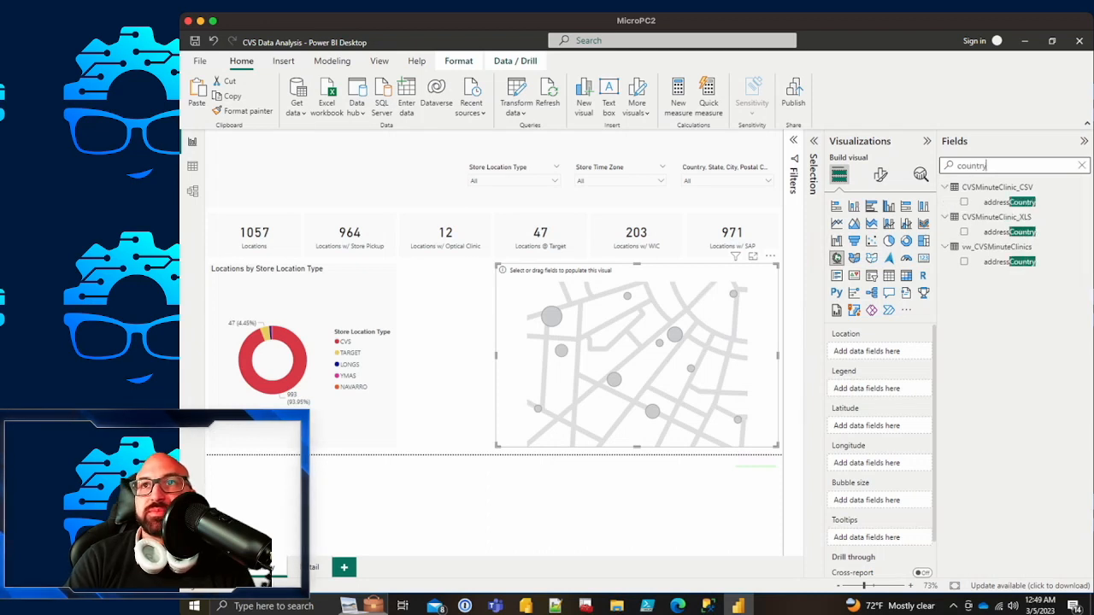
drag(1008, 261, 898, 348)
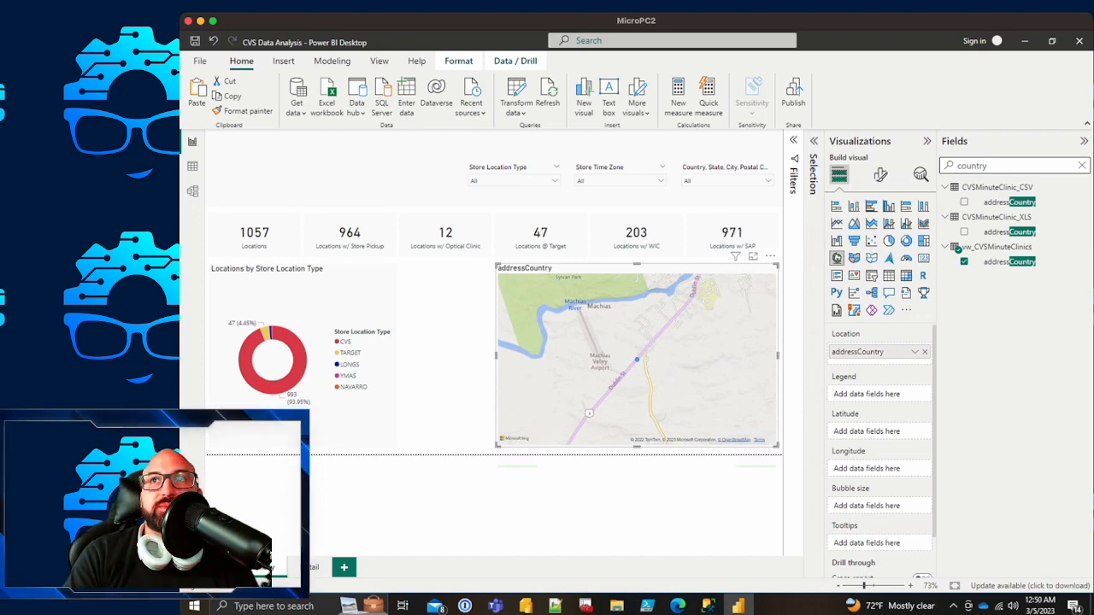
Step: Search the fields for location, add locationID from vw_CVSMinuteClinics to the map's Bubble size, and aggregate it as Count (Distinct)
click(1082, 166)
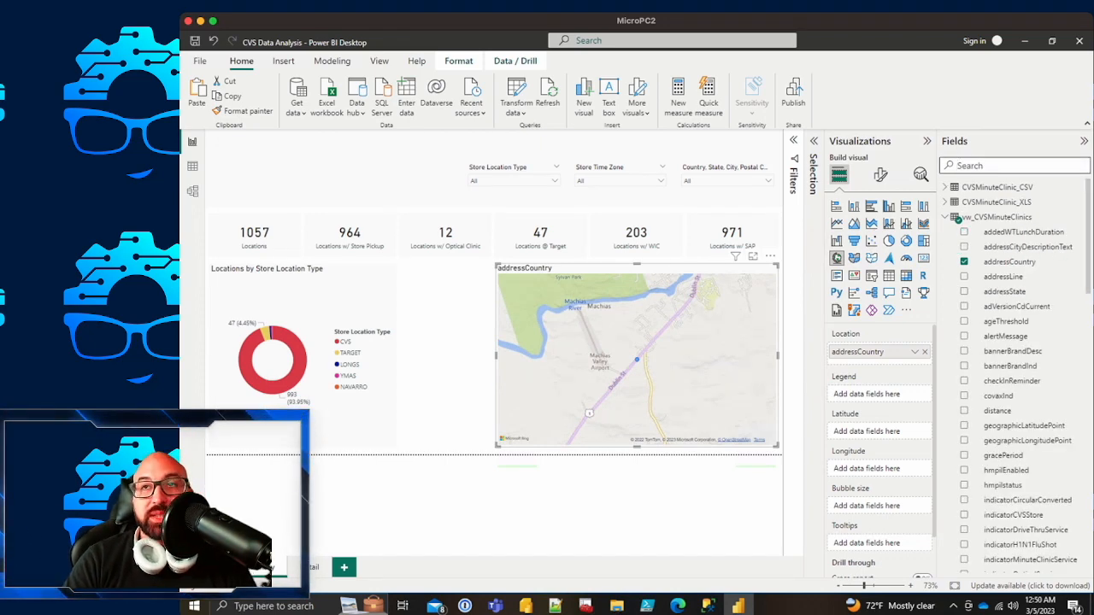
text(location)
drag(996, 291, 880, 504)
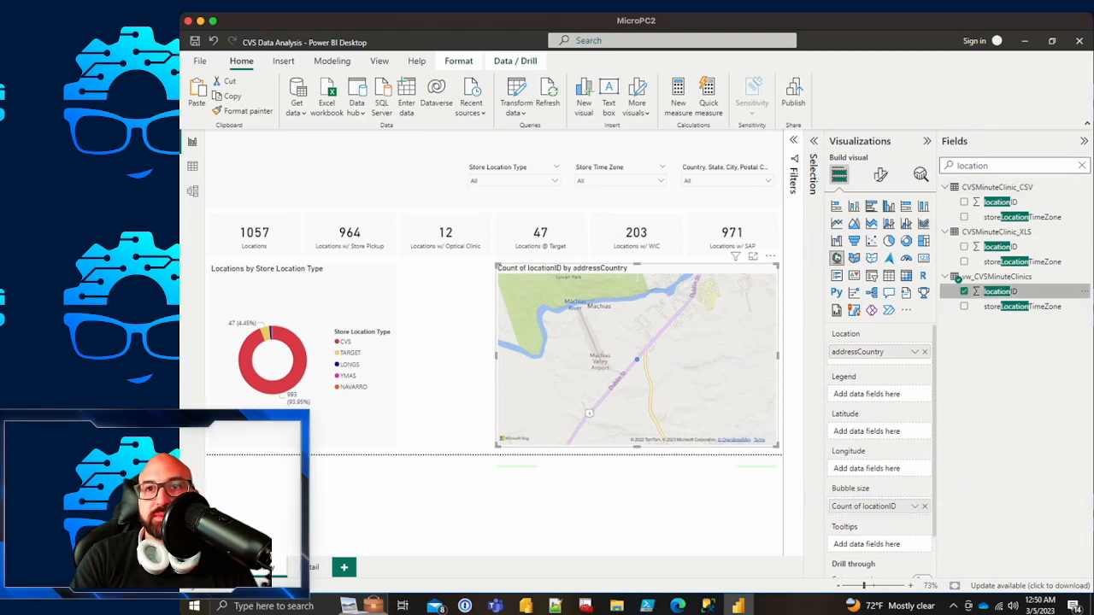
scroll(684, 381, up, 1)
scroll(684, 382, down, 2)
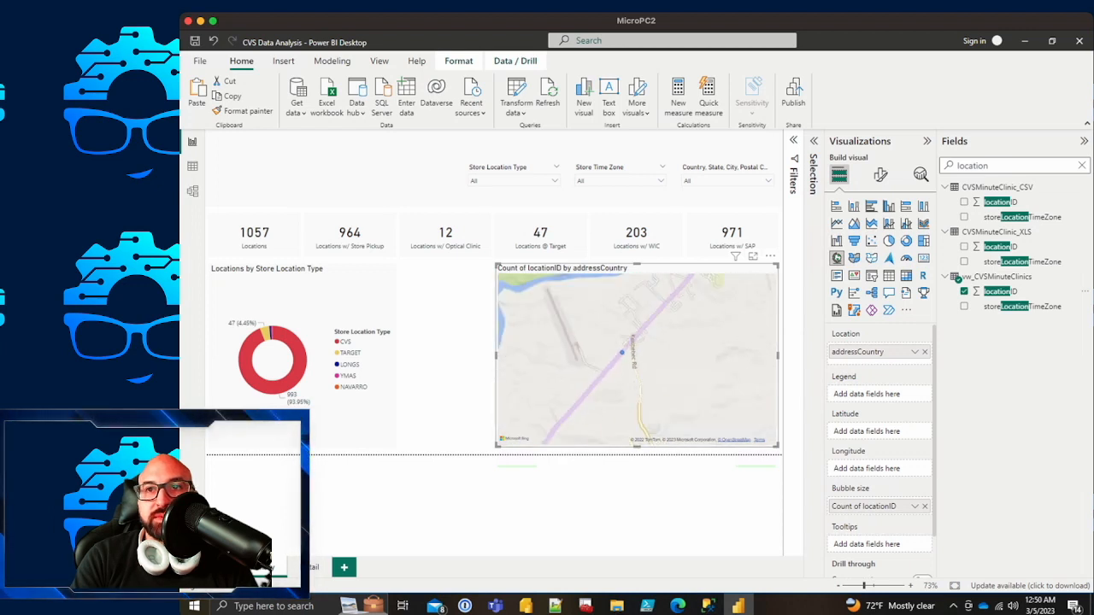
click(914, 507)
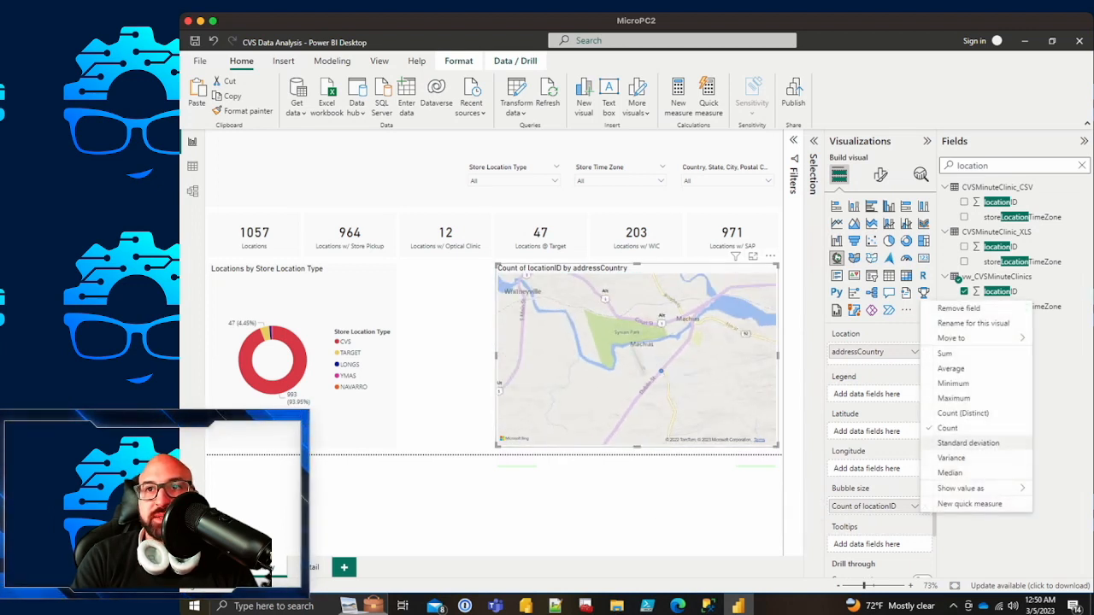
click(966, 414)
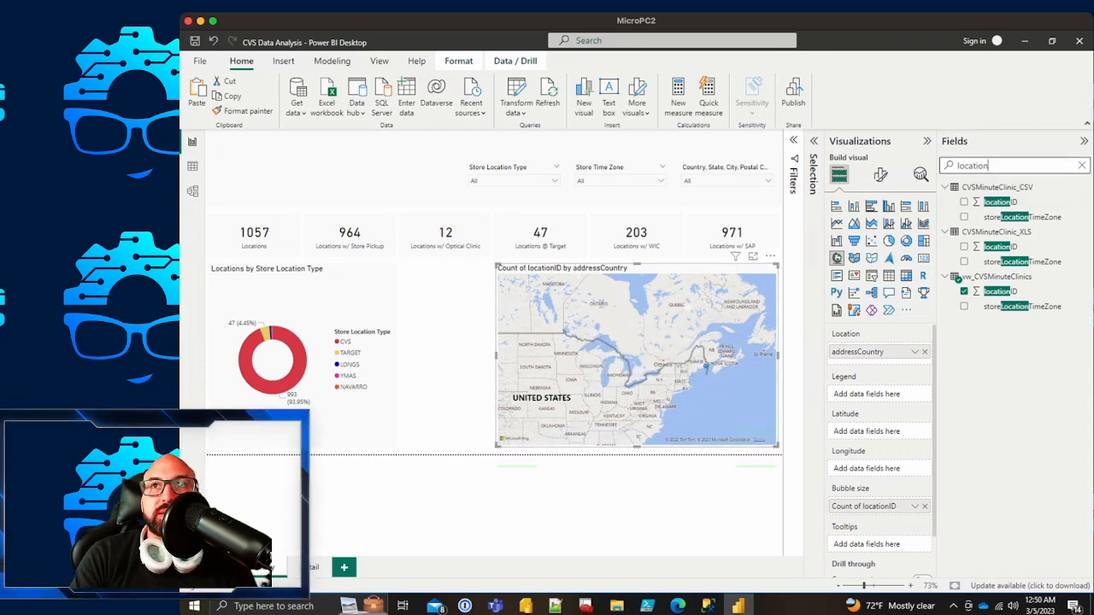
Step: Add addressState from vw_CVSMinuteClinics to the map's Location levels below addressCountry and inspect the bubbles over the southeastern United States
text(state)
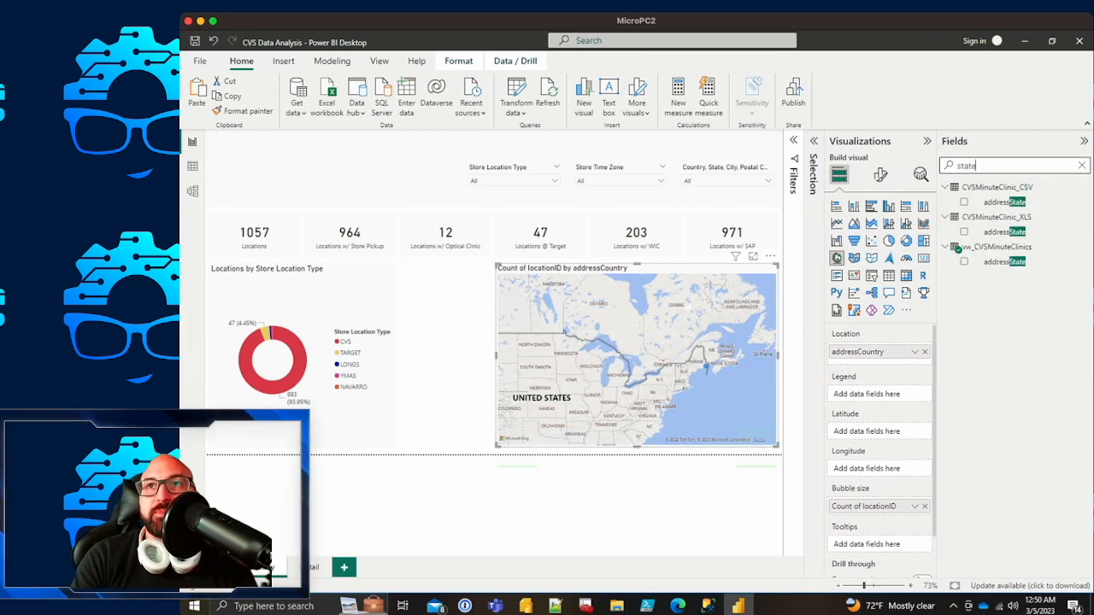
drag(1004, 261, 863, 367)
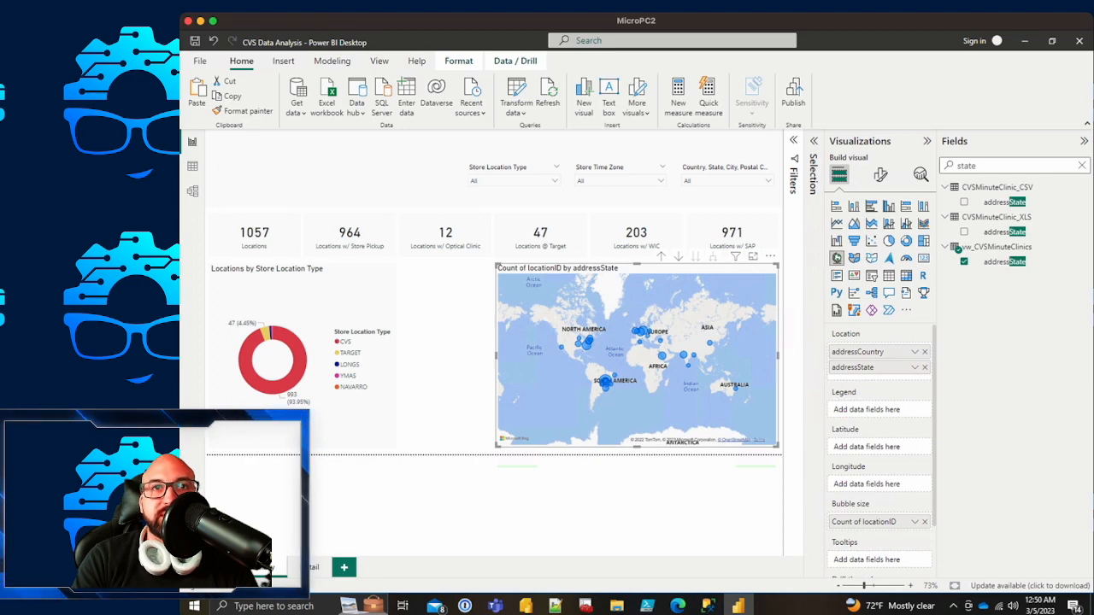
scroll(622, 361, up, 1)
drag(622, 362, 710, 383)
scroll(637, 363, up, 4)
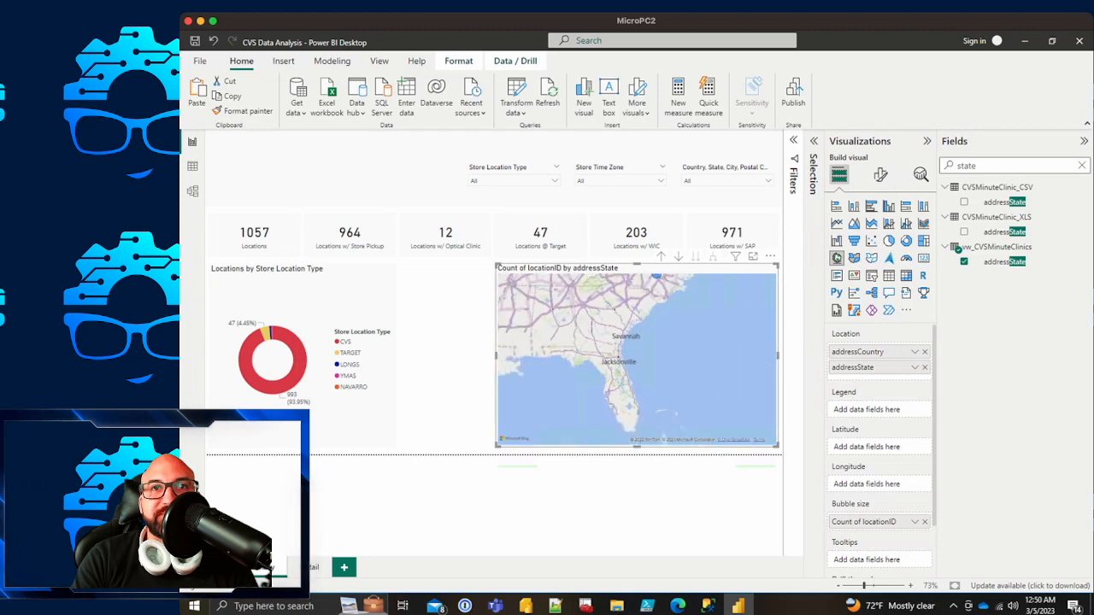
mouse_move(652, 292)
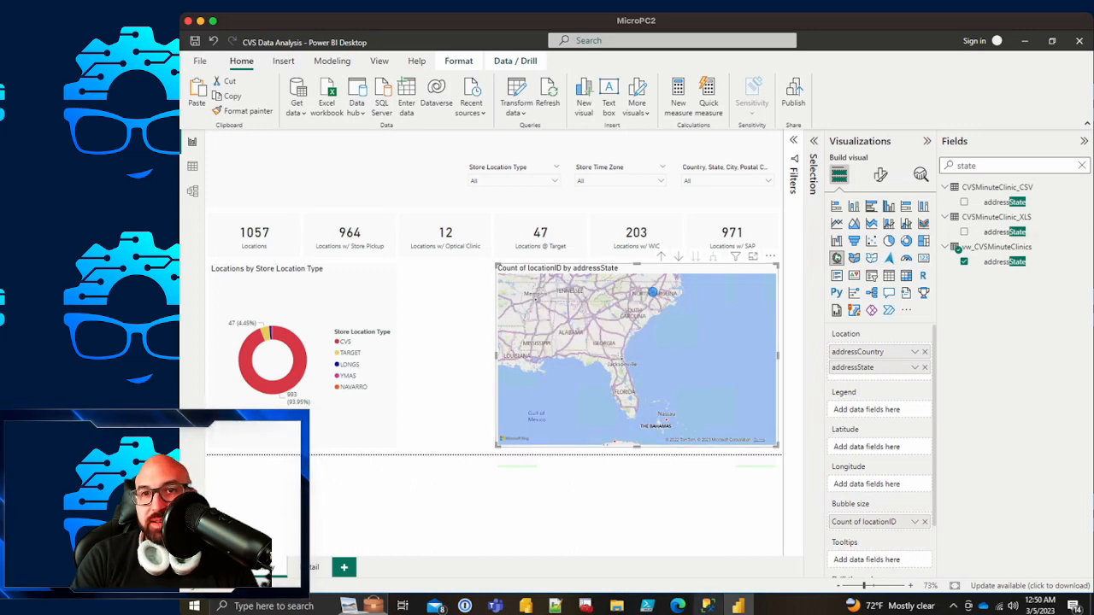
Step: Switch to SQL Server Management Studio and search the vw_CVSMinuteClinics view script for "state"
click(708, 605)
click(355, 264)
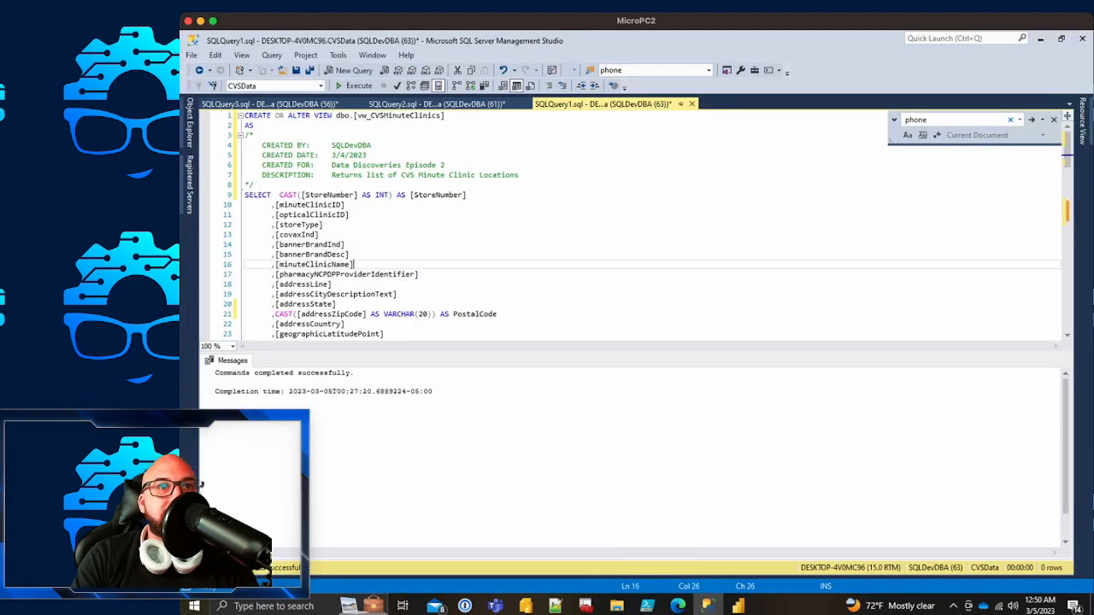
scroll(393, 265, down, 2)
click(389, 284)
key(ctrl+f)
text(state)
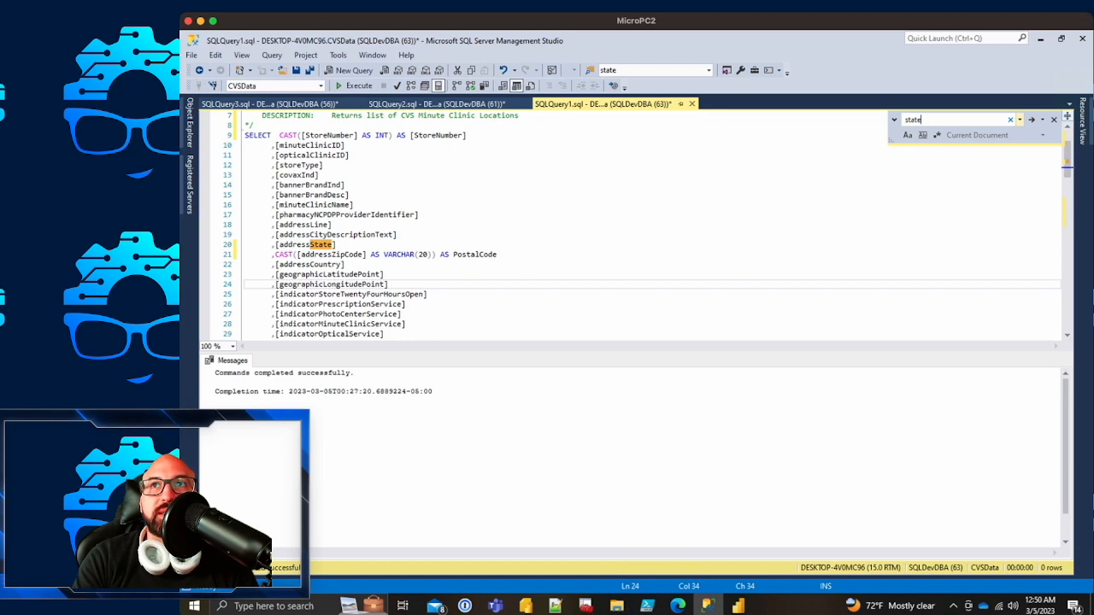
key(Return)
key(Return)
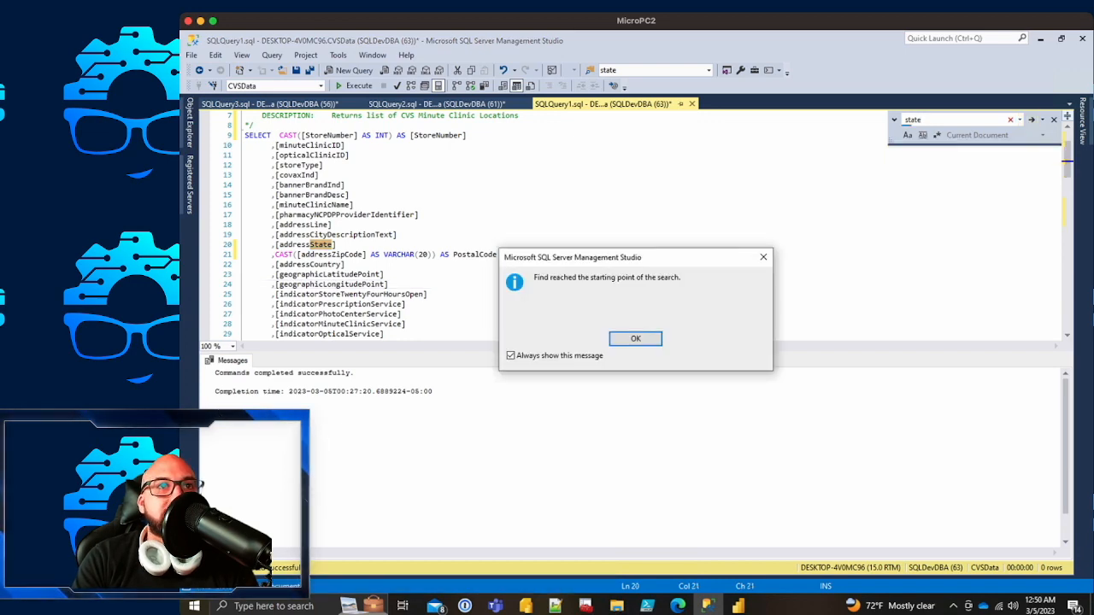
key(Return)
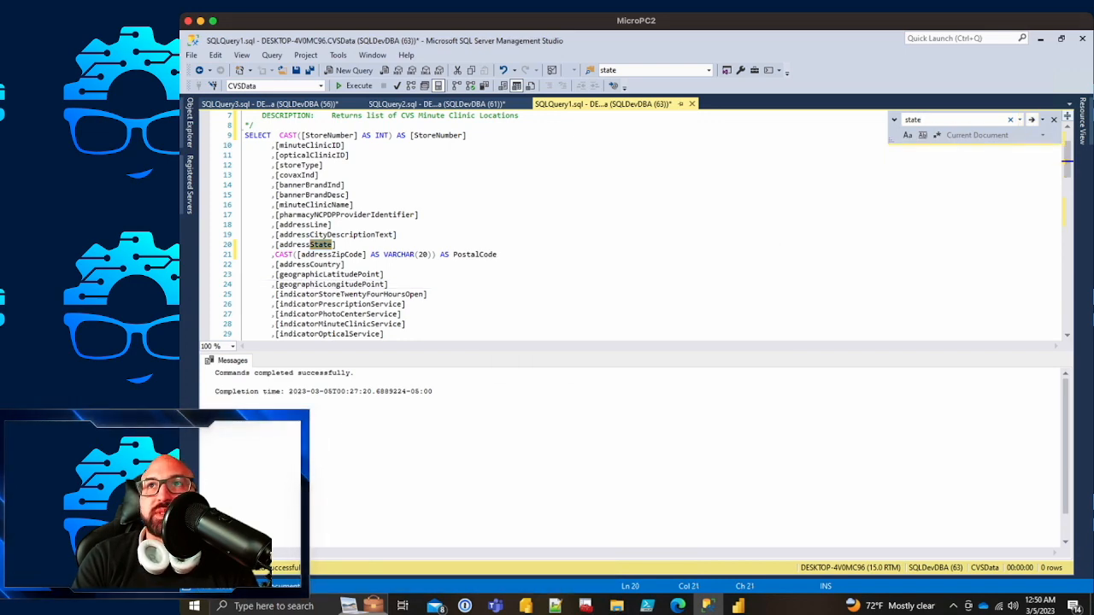
Step: Switch back to the Power BI report, turn on drill-down for the location map and select the visual
click(1040, 38)
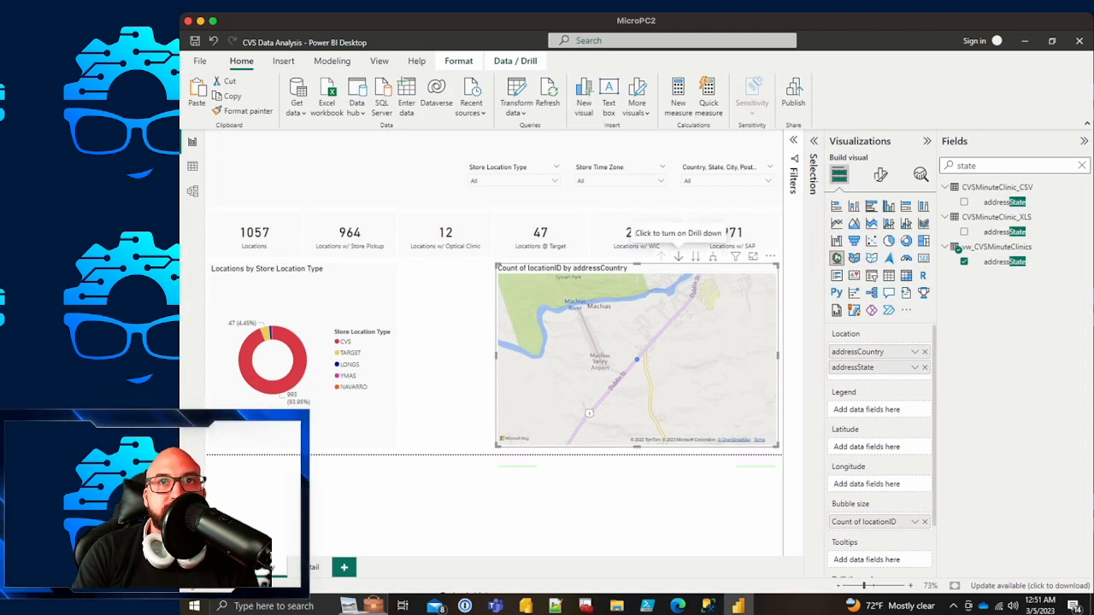
click(678, 256)
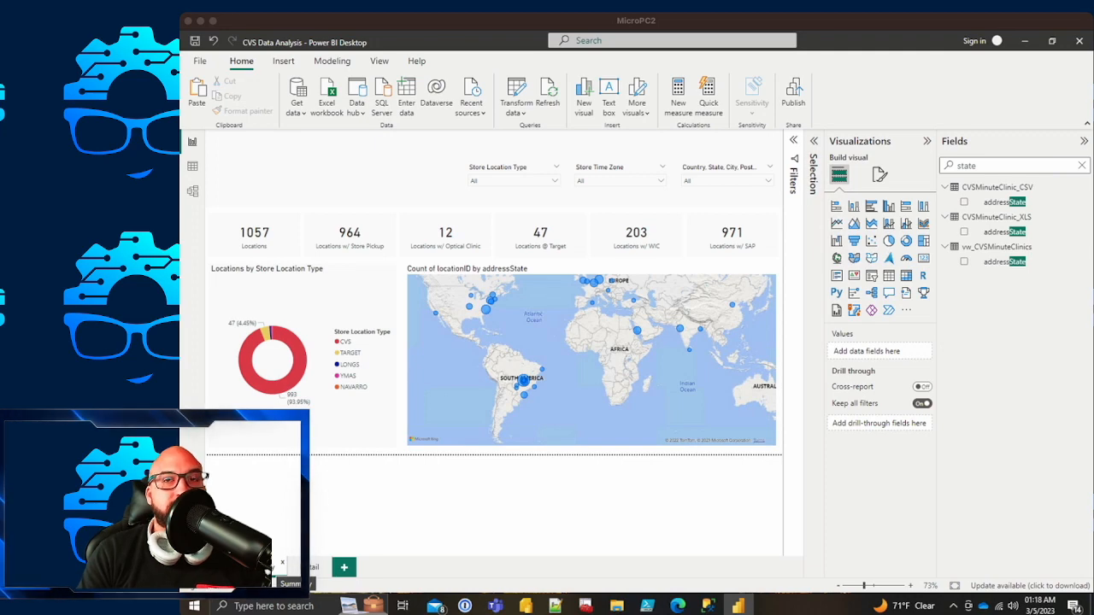
click(591, 357)
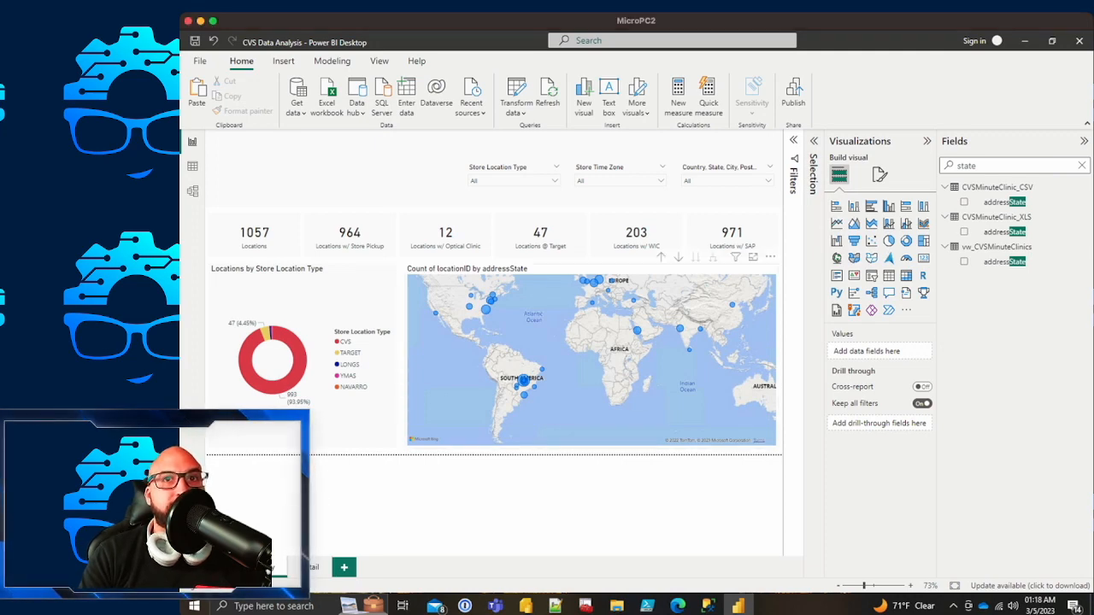
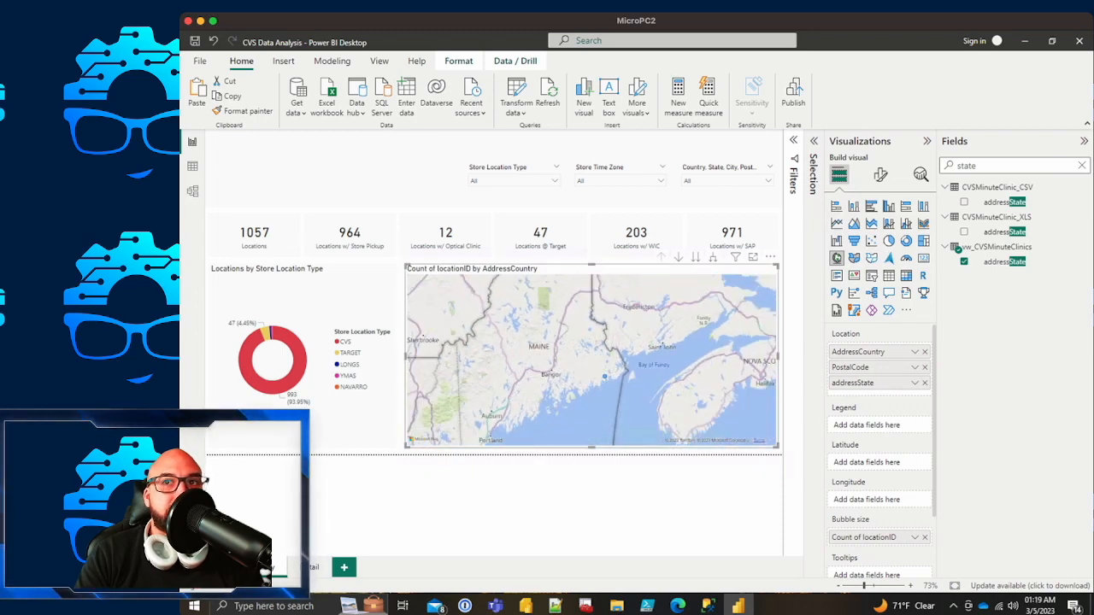
Step: Rename the map's Location fields AddressCountry to Country and addressState to State
double_click(859, 351)
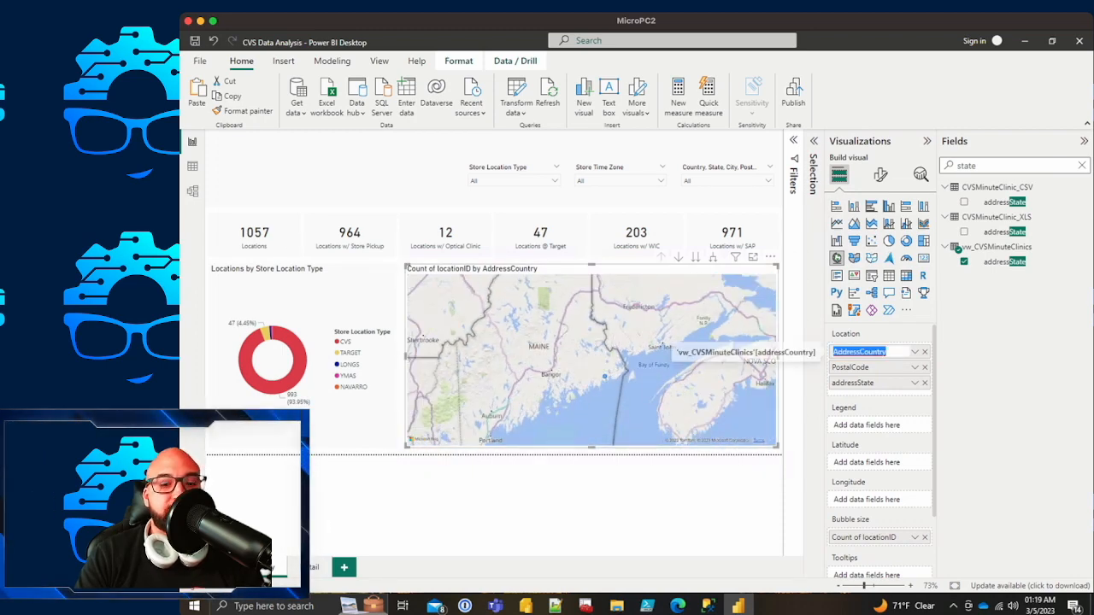
text(Co)
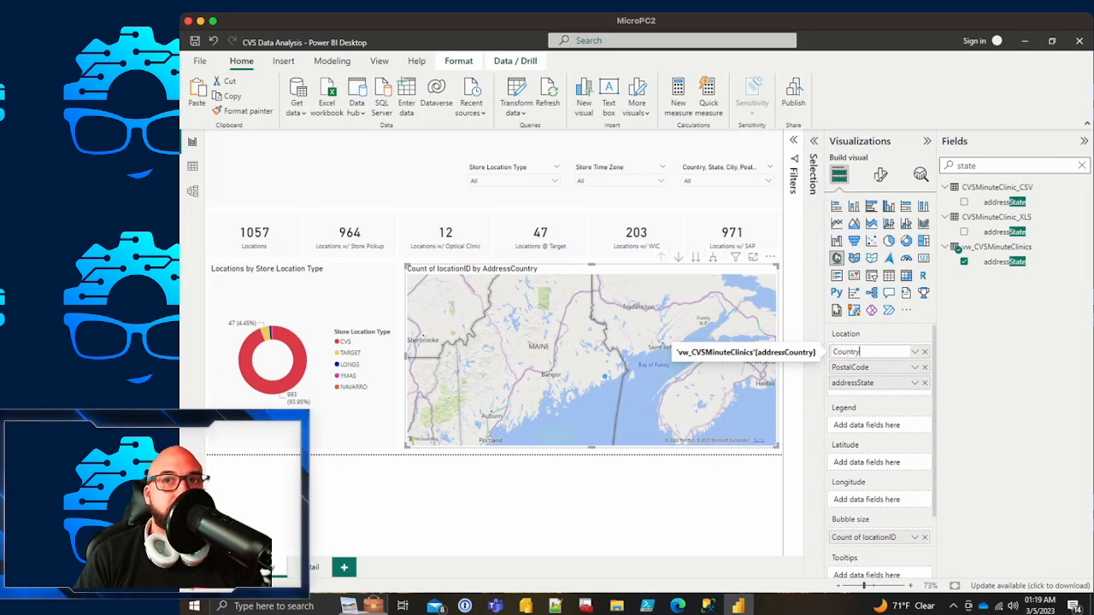
text(untry)
key(Return)
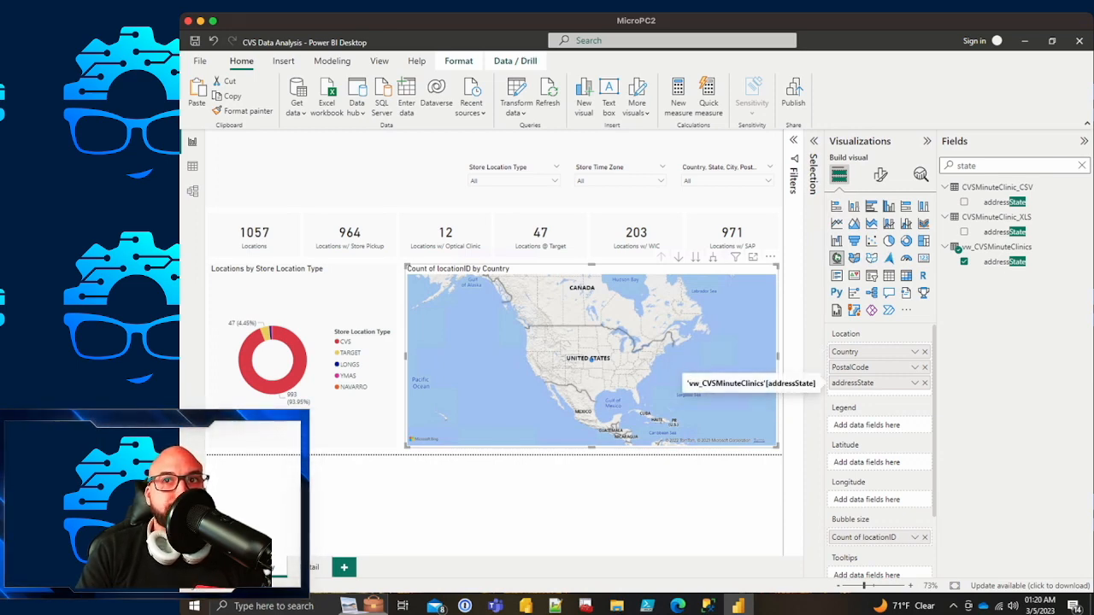
double_click(853, 382)
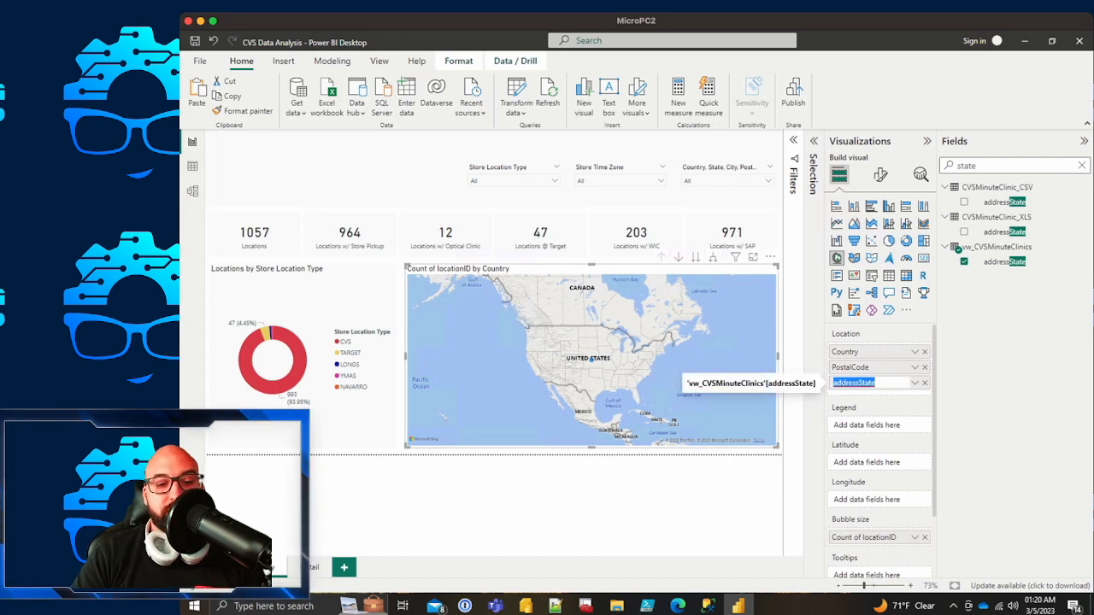
text(State)
key(Return)
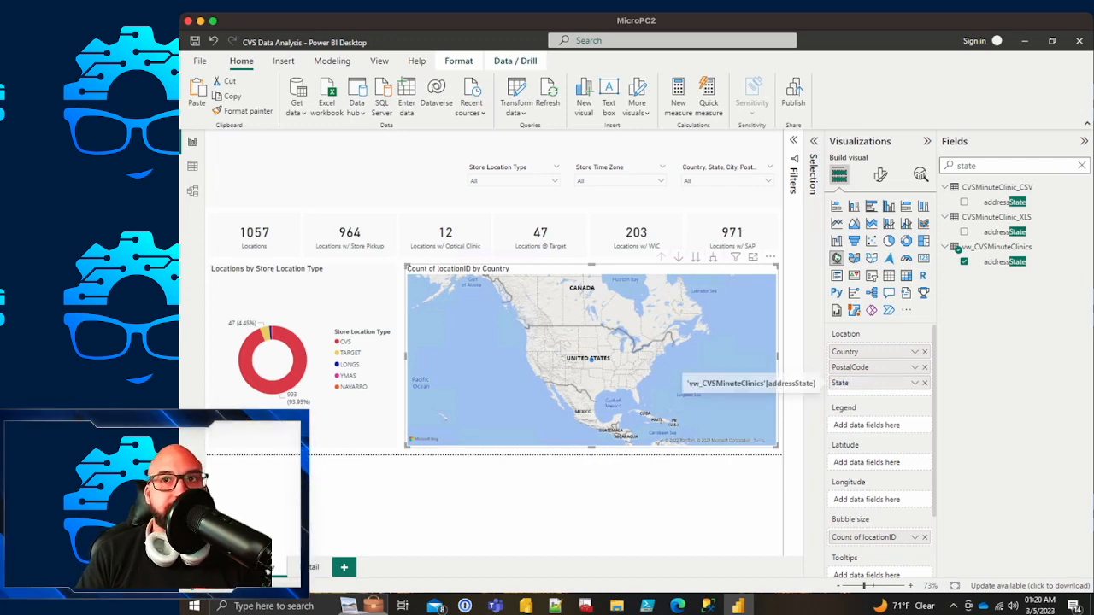
Step: Rename the map's PostalCode level to Postal Code and move it below State in the Location hierarchy
double_click(853, 367)
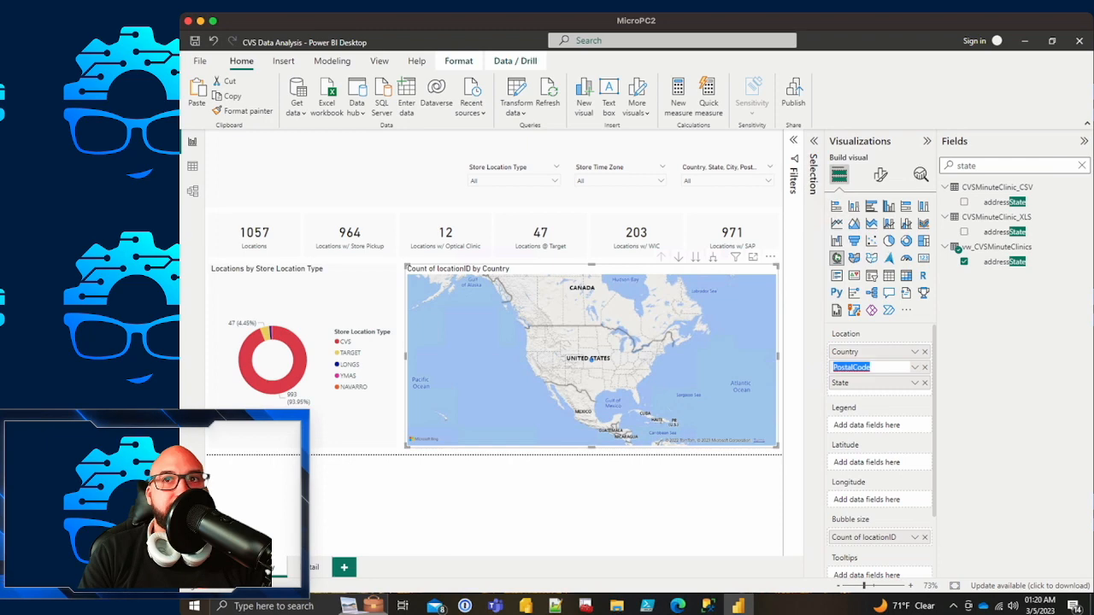
click(854, 366)
key(Return)
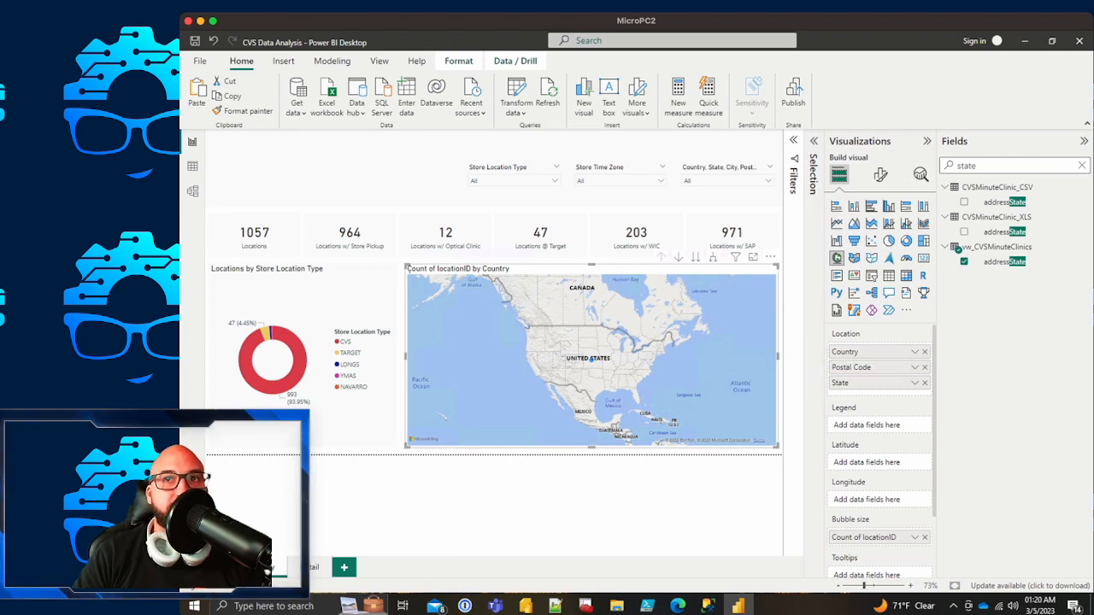
drag(854, 366, 854, 386)
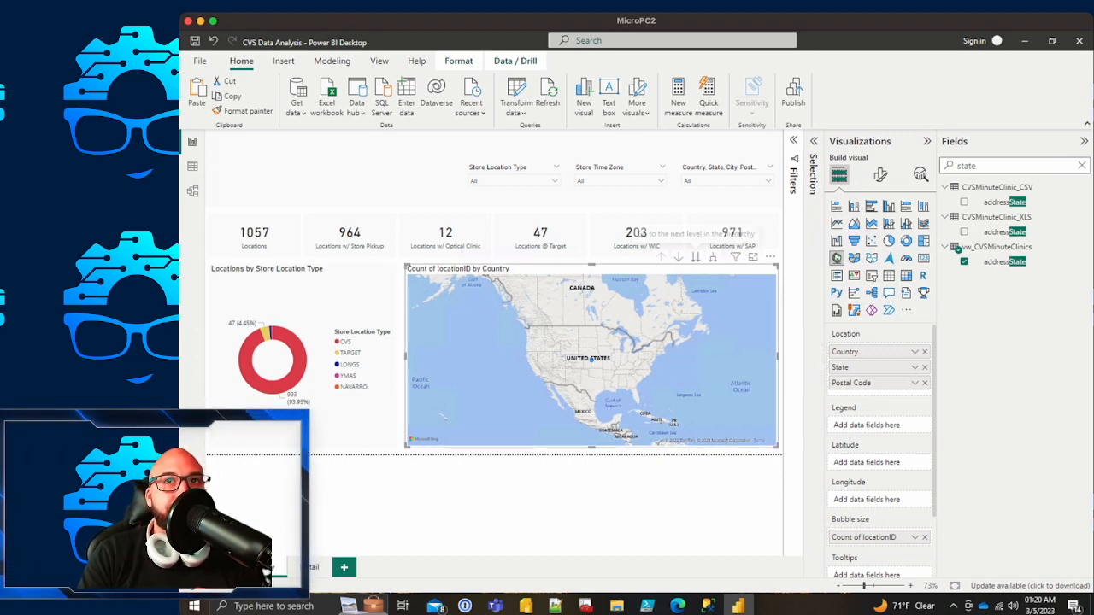
Step: Step the map down through the State and Postal Code levels and back up to State
click(695, 257)
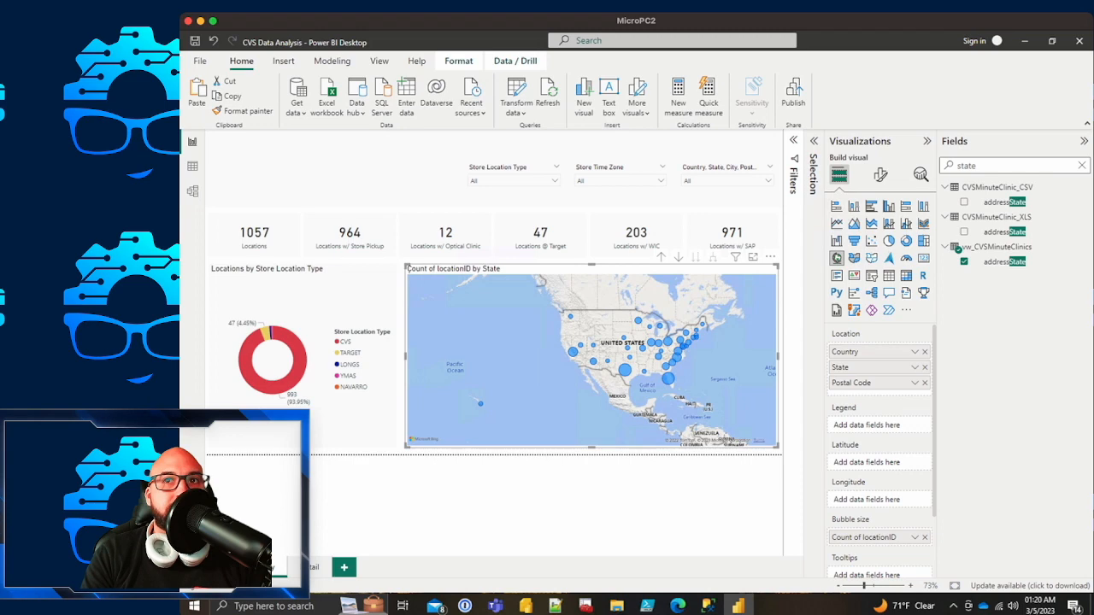
click(695, 256)
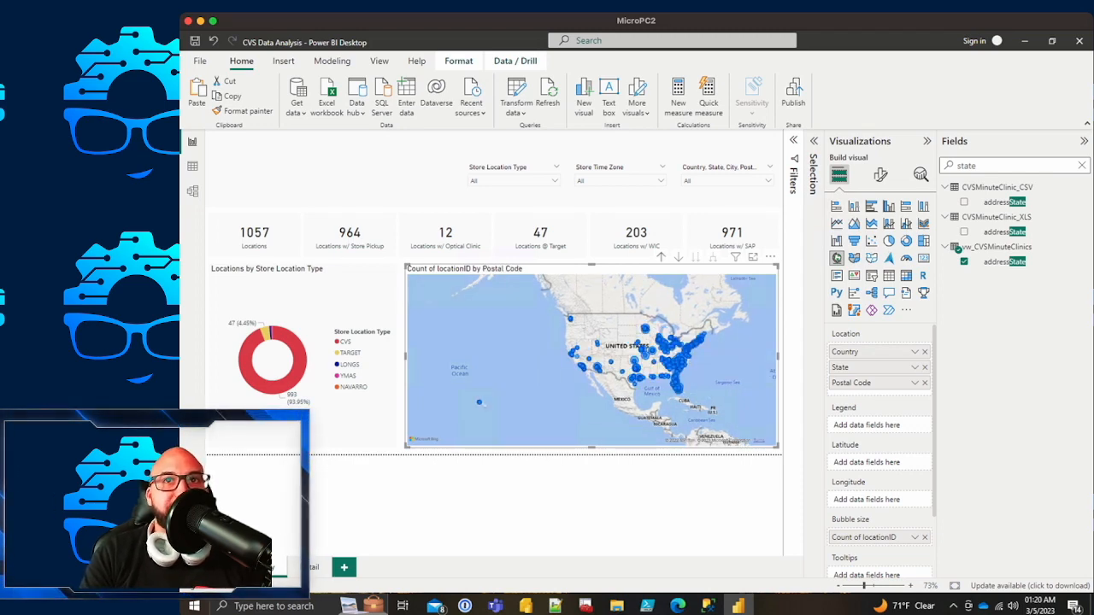
click(660, 257)
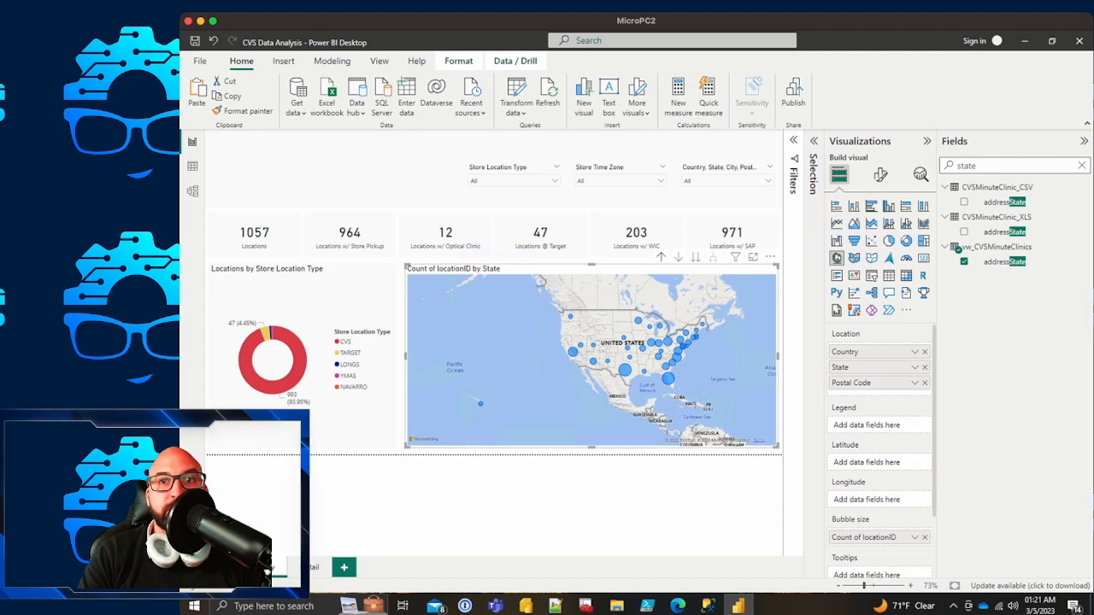
Step: Rename the map's bubble size field to "# of Locations"
double_click(865, 537)
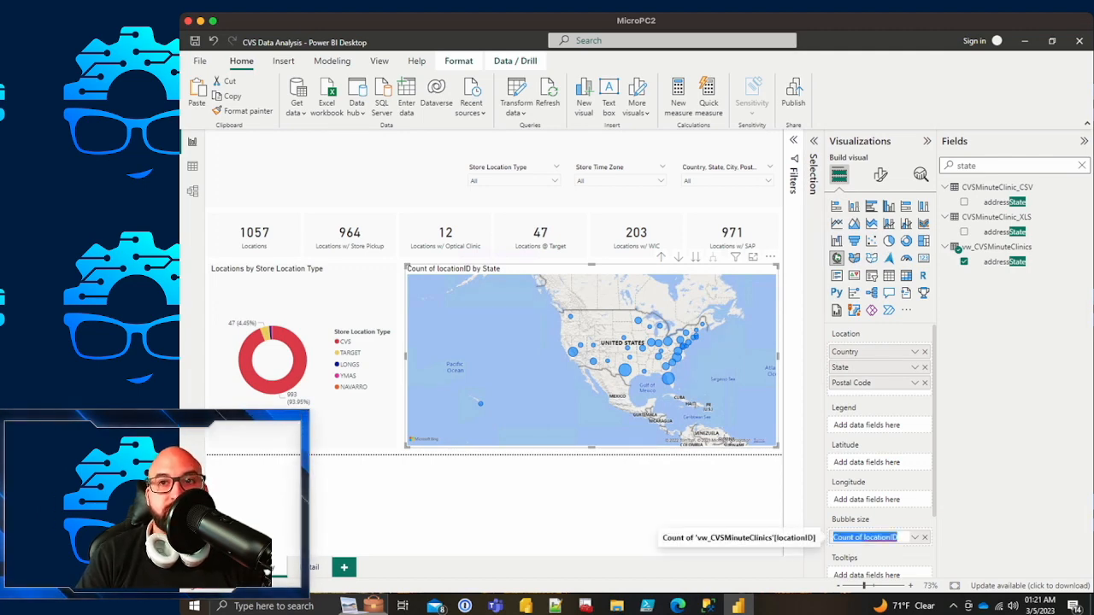
text(# of Locations)
key(Return)
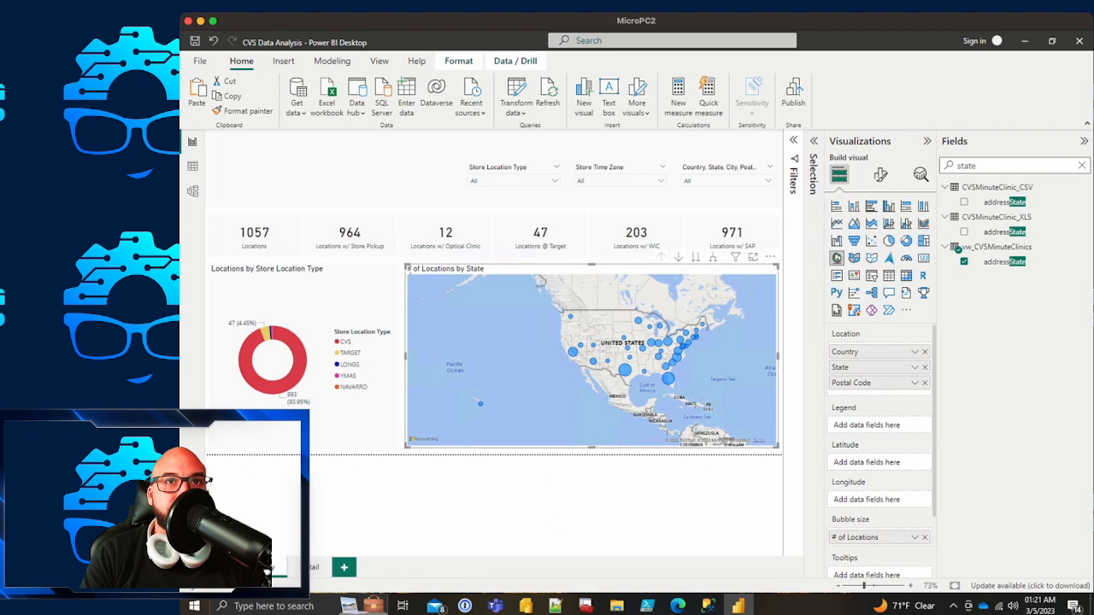
Step: Drill the map up to Country, try drill mode, and step down through State to the Postal Code level
click(660, 257)
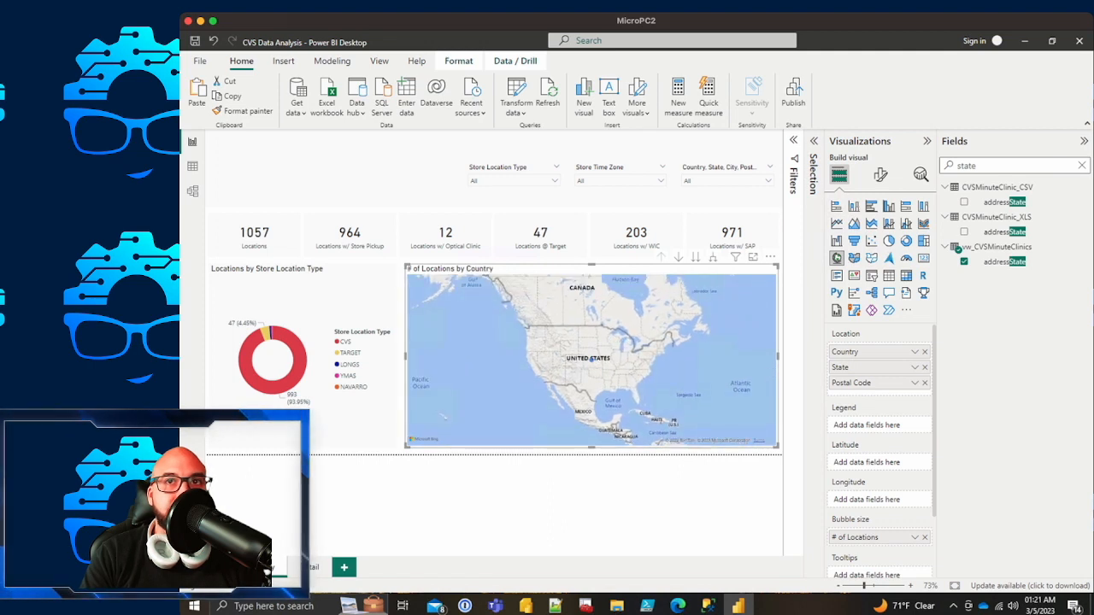
click(678, 257)
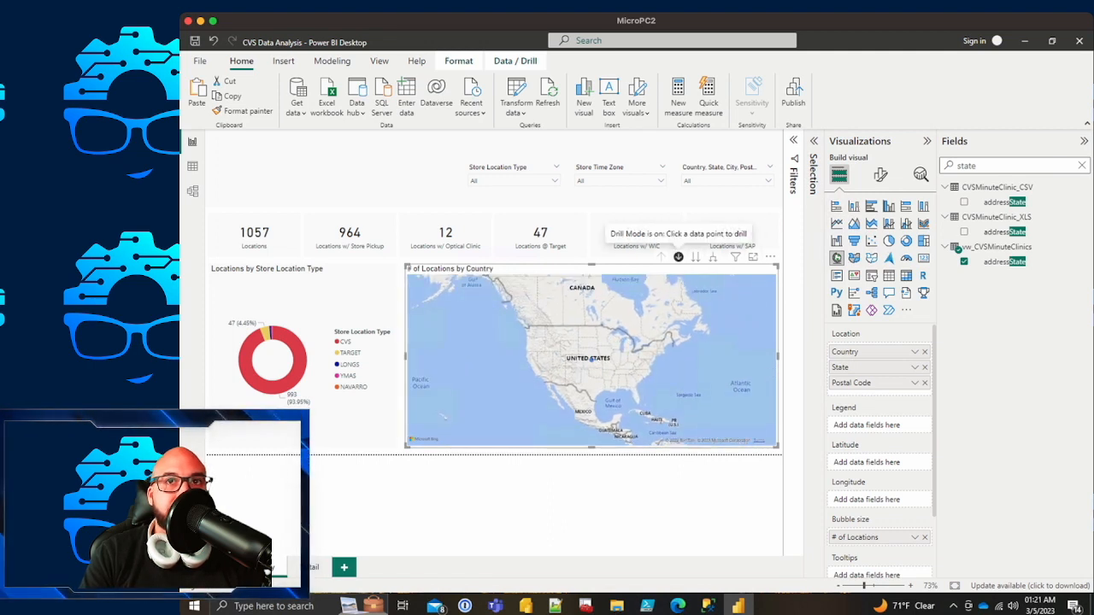
click(694, 257)
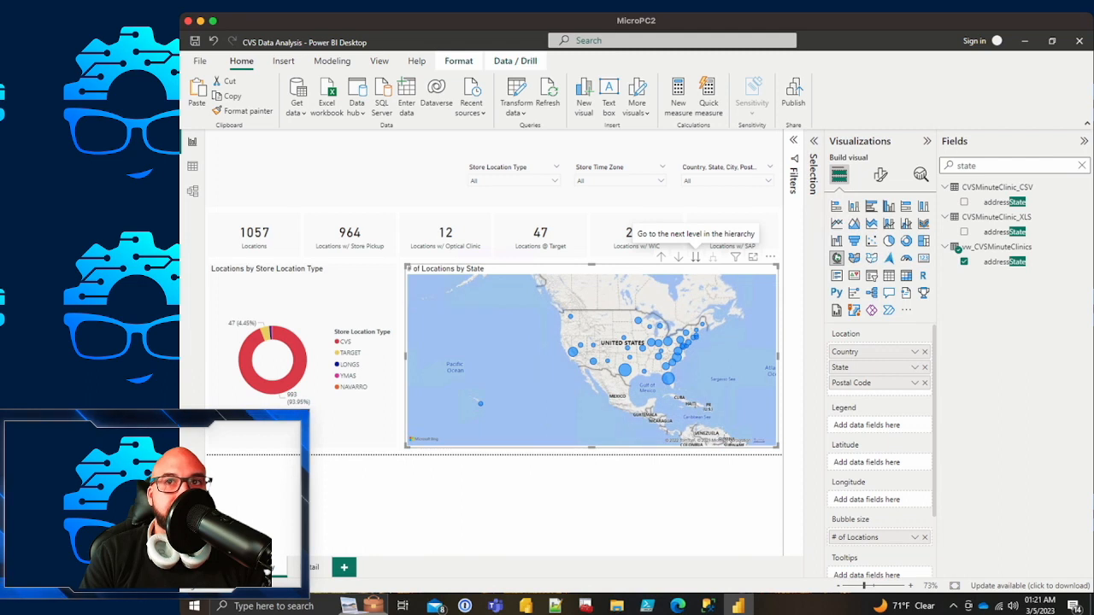
click(694, 257)
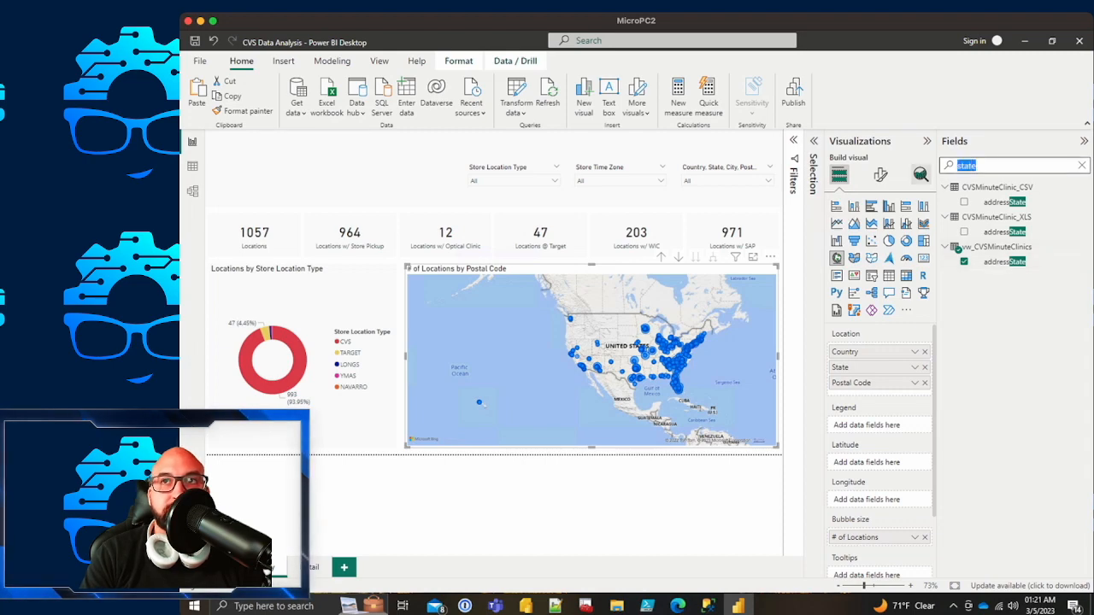
Step: Try addressCityDescriptionText from vw_CVSMinuteClinics as a fourth Location level named City, and remove it from the map's hierarchy
text(city)
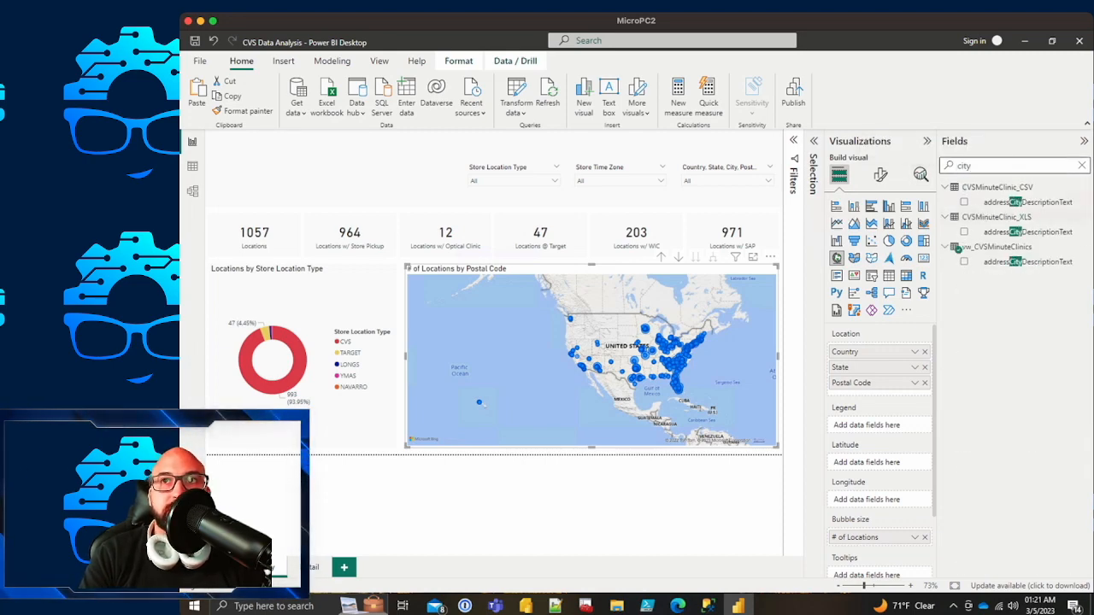
drag(1025, 262, 880, 395)
double_click(871, 398)
text(City)
key(Return)
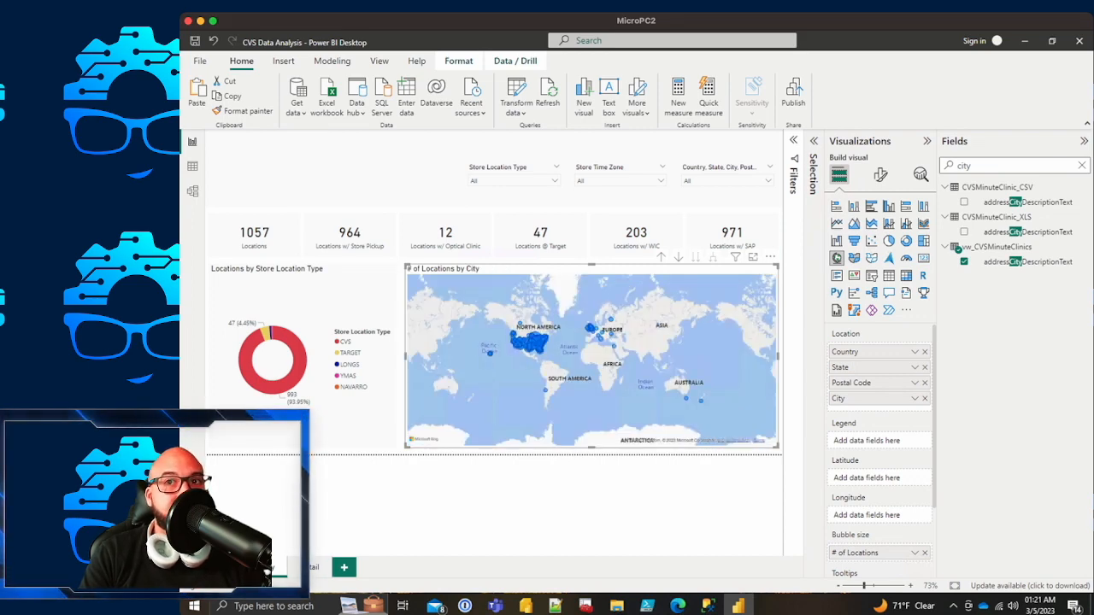
click(924, 398)
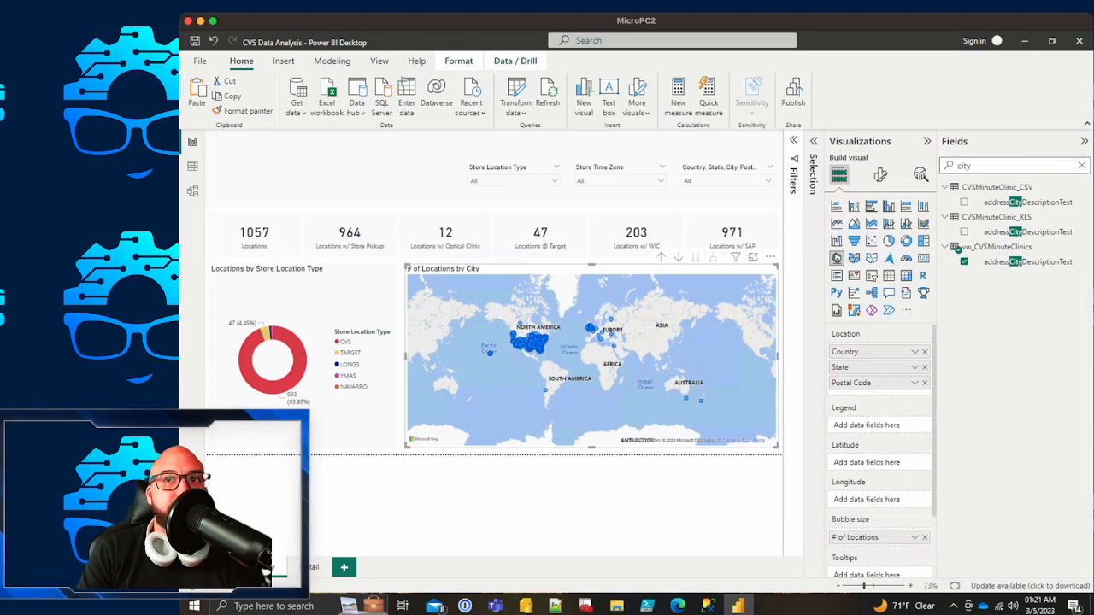
Step: Add addressCityDescriptionText from vw_CVSMinuteClinics to the map's tooltips as "First City" and bring the map up to the State level
drag(1025, 262, 889, 498)
click(914, 497)
click(973, 405)
text(First City)
key(Return)
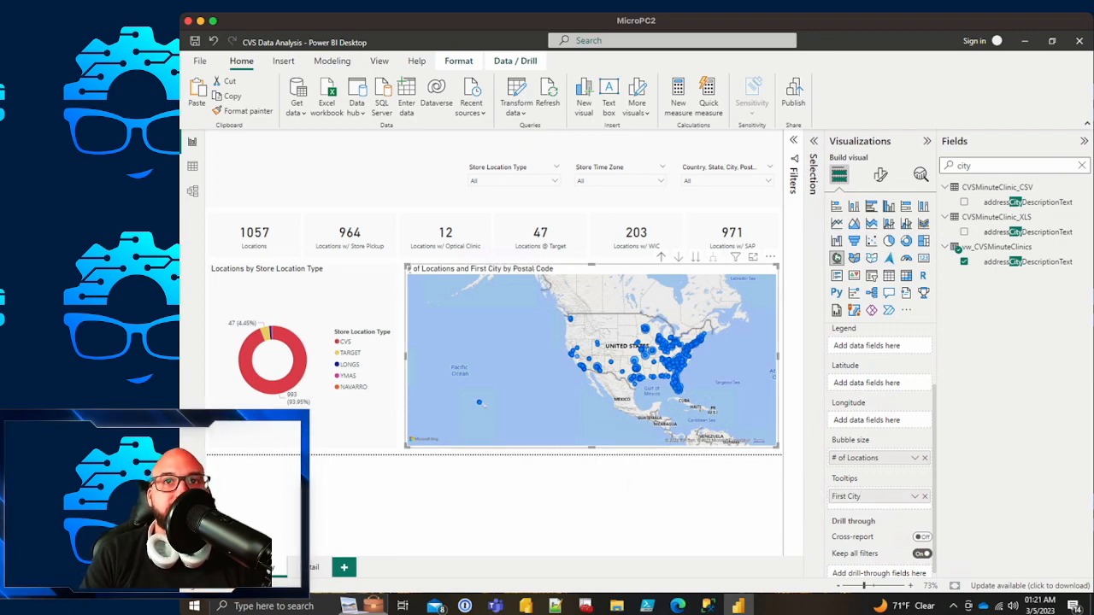
click(660, 256)
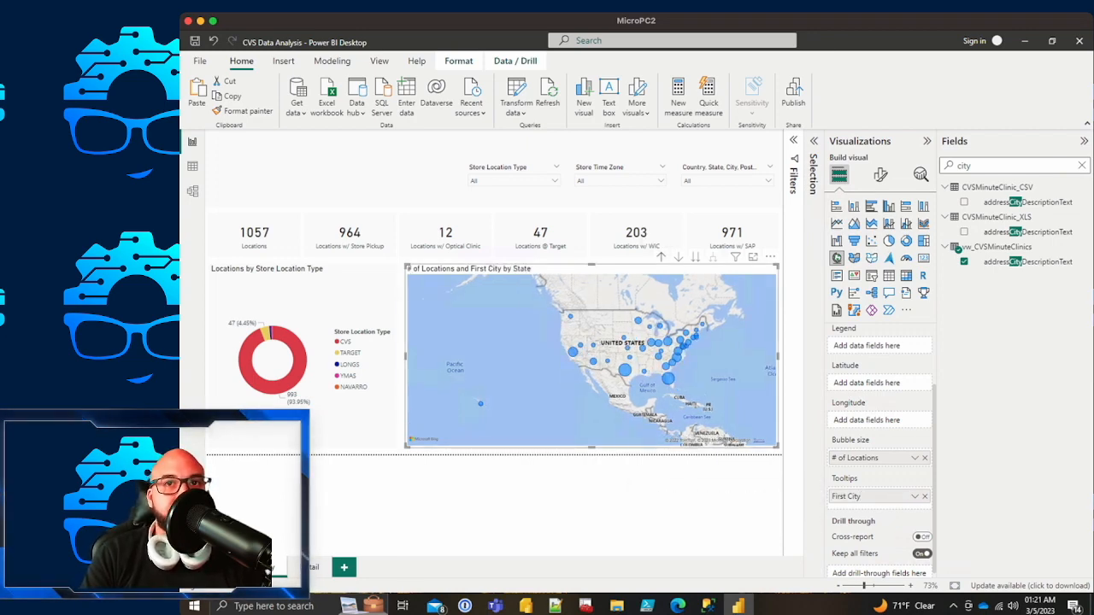
mouse_move(667, 378)
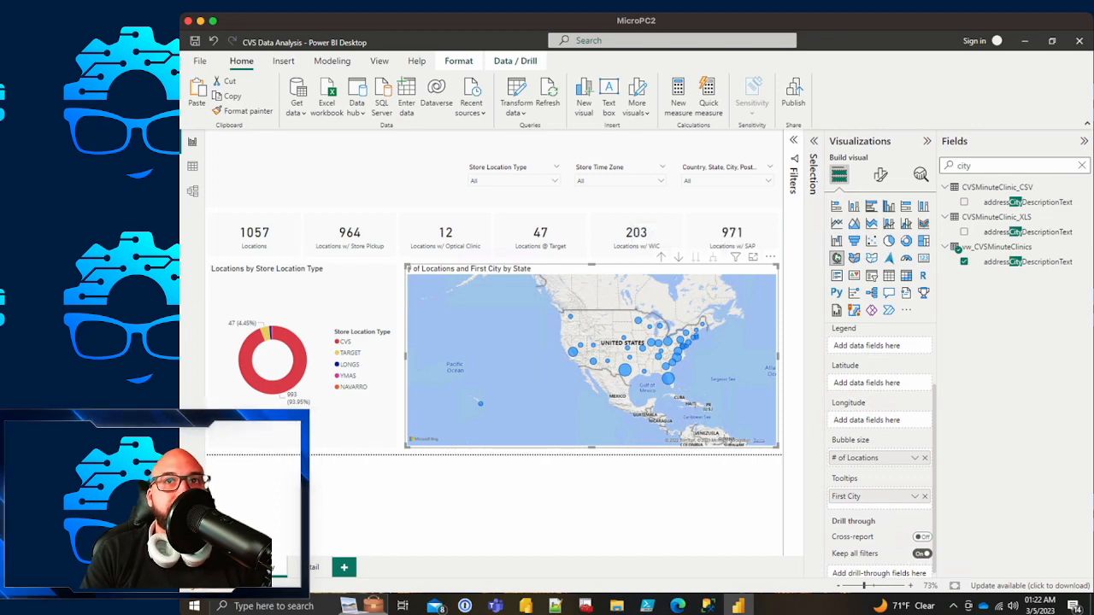
Step: Compare the map's tooltips at the Postal Code level around Florida and at the State level for Texas and Hawaii
click(696, 258)
scroll(675, 385, up, 3)
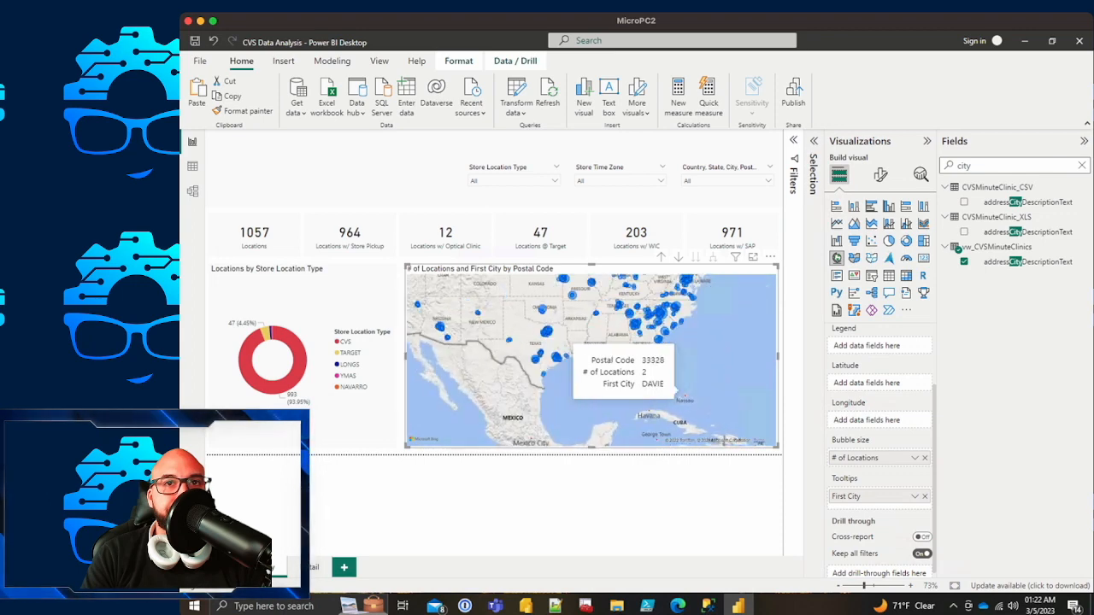
scroll(677, 387, up, 3)
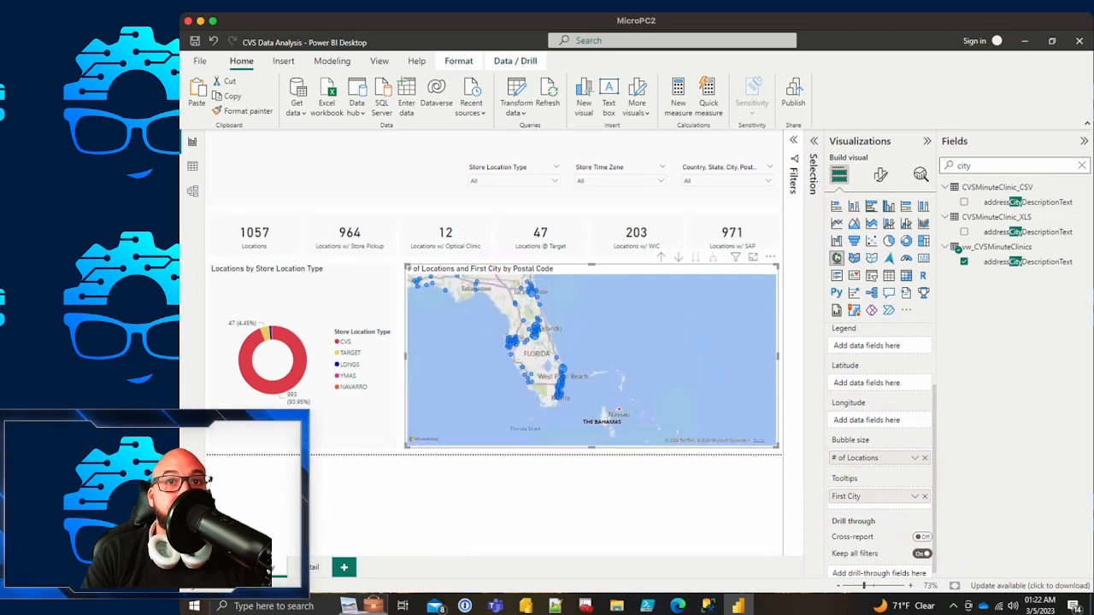
mouse_move(562, 369)
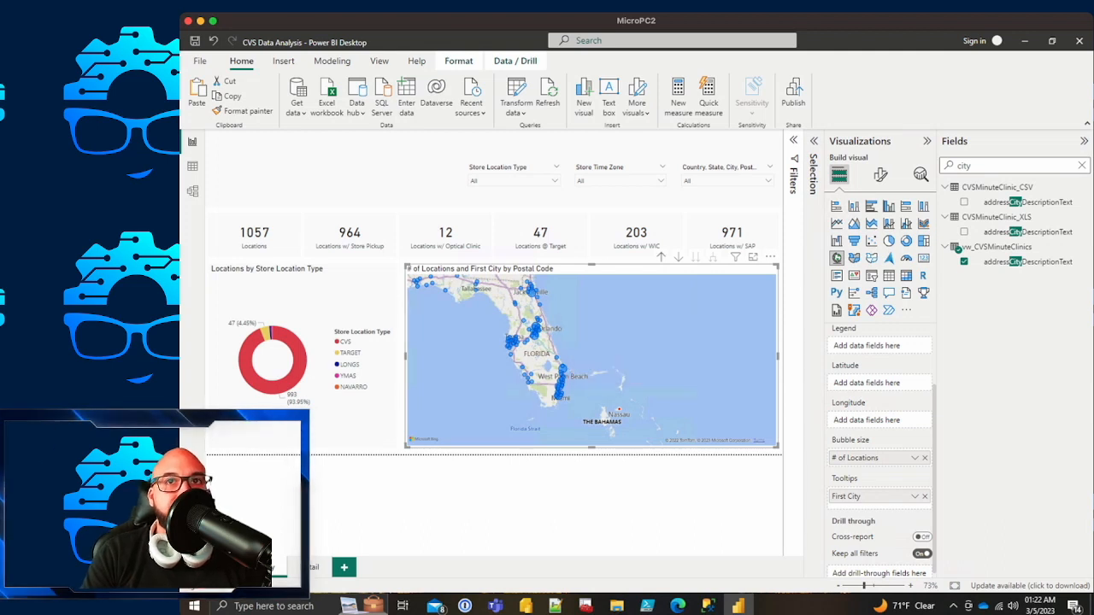
click(661, 257)
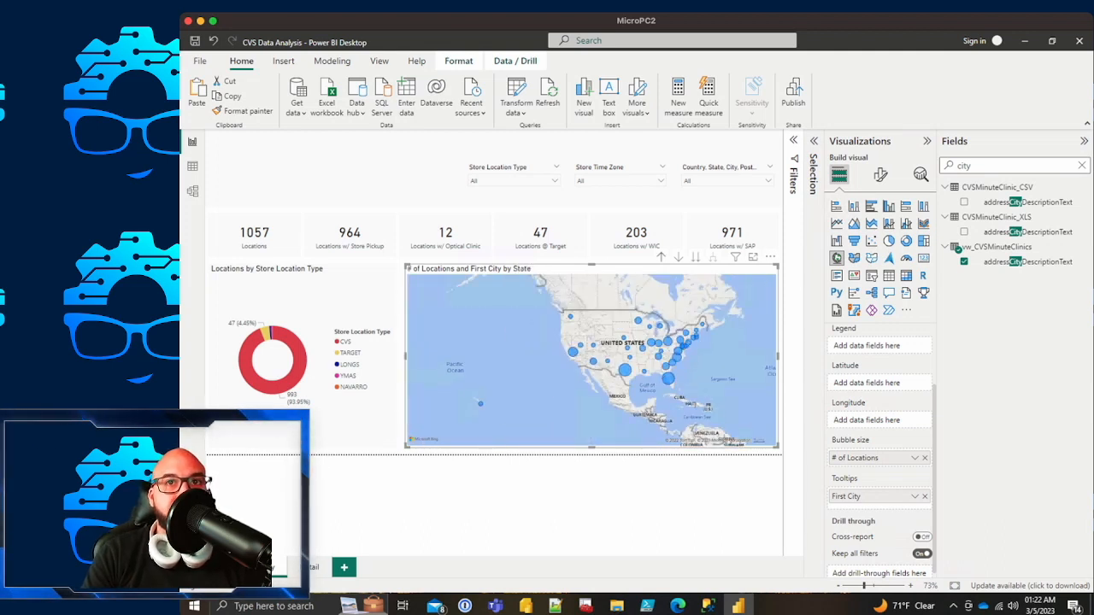
scroll(666, 380, down, 1)
scroll(666, 380, up, 1)
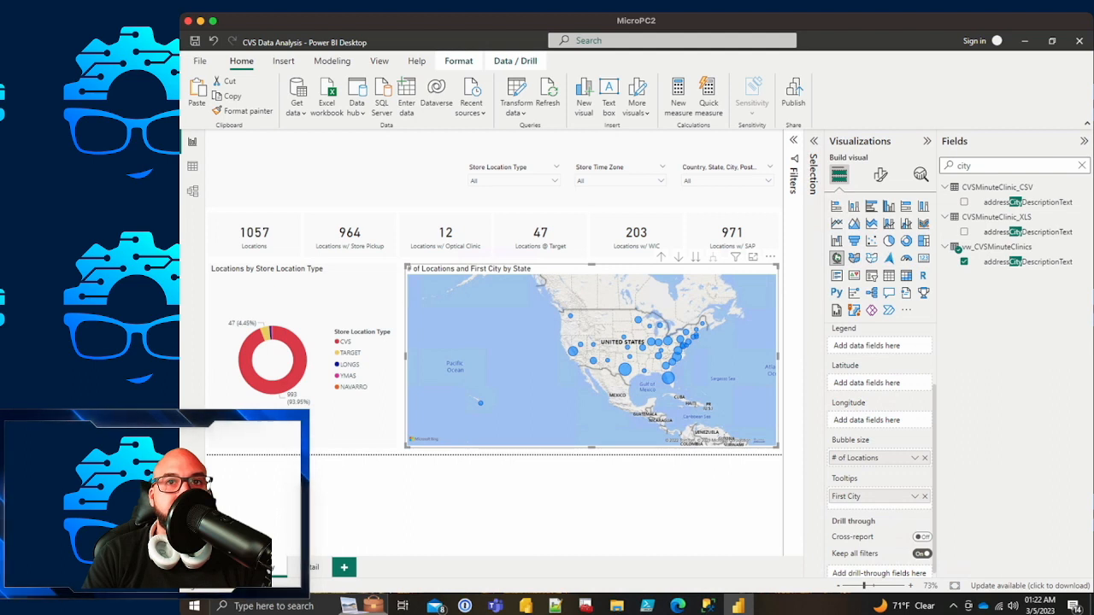
mouse_move(625, 369)
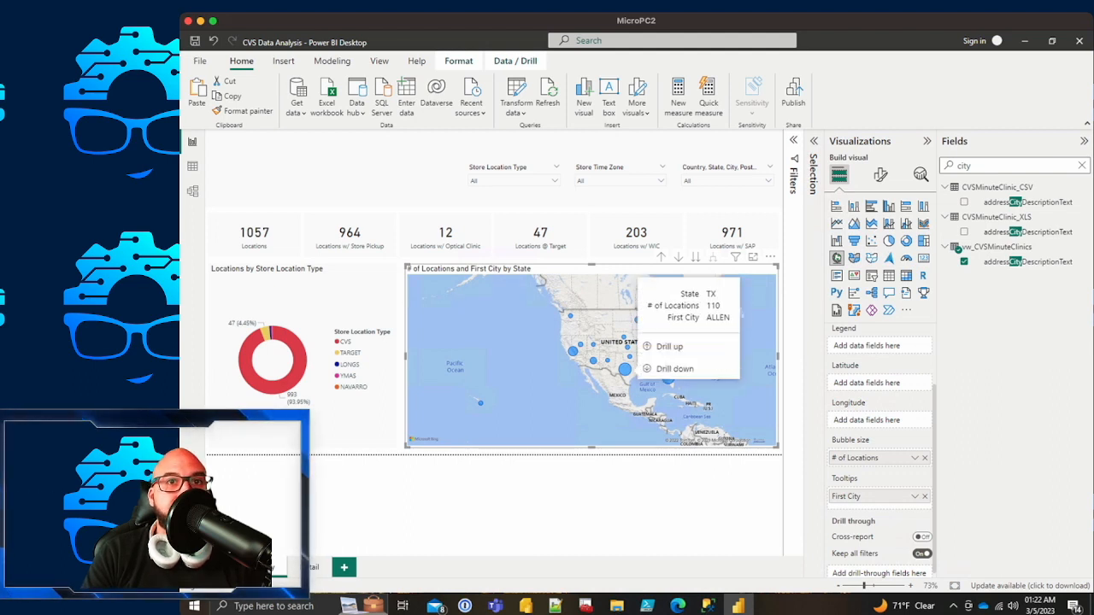
mouse_move(480, 402)
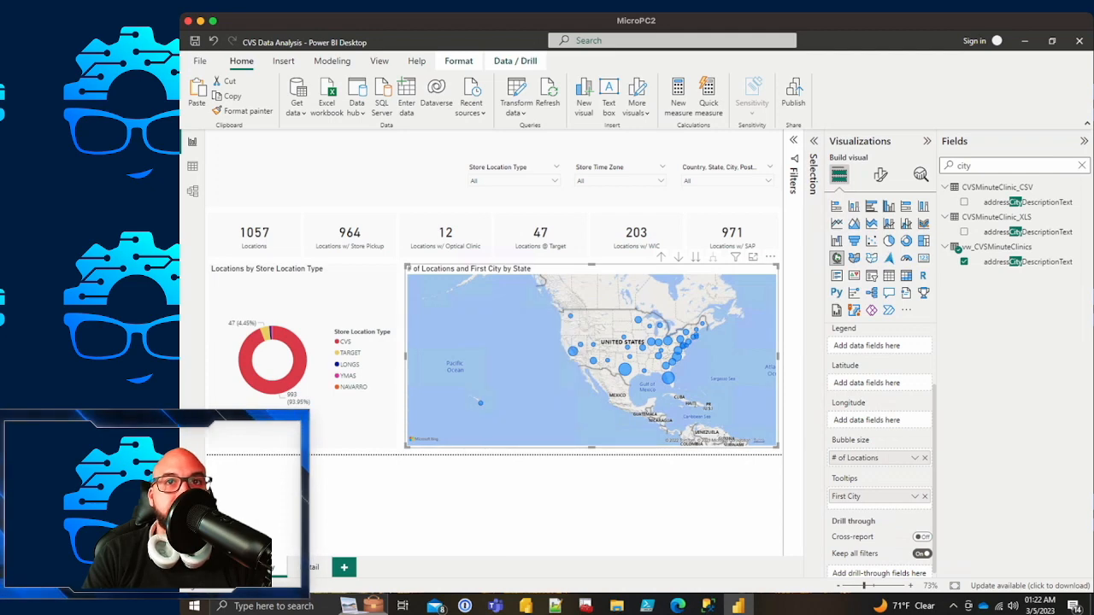
mouse_move(627, 347)
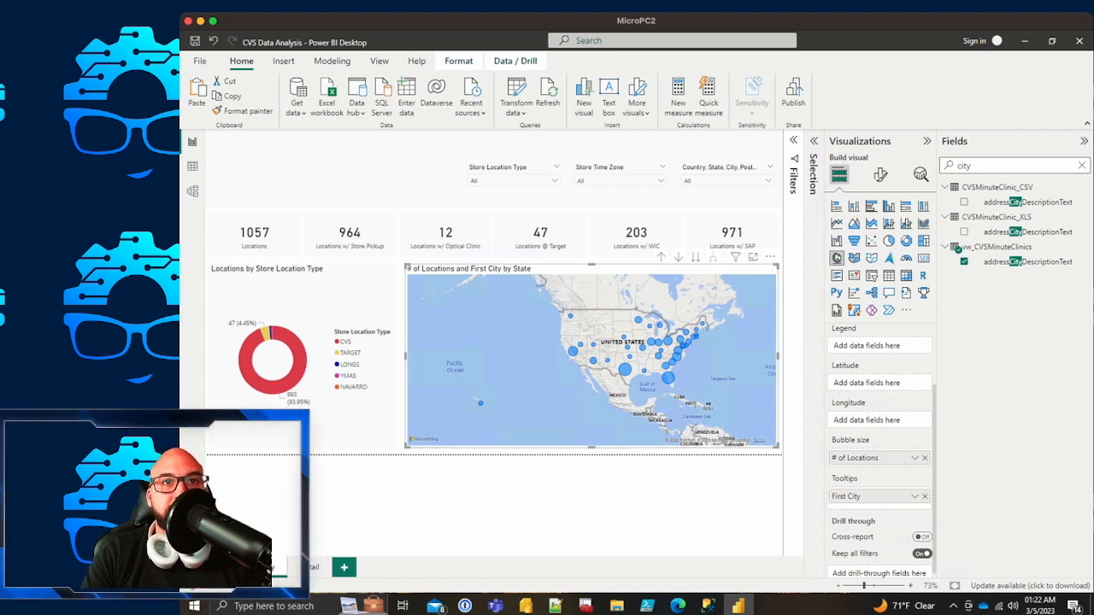
Step: Narrow the map from its western edge and place an empty multi-row card between the donut chart and the map
drag(406, 357, 496, 357)
click(452, 366)
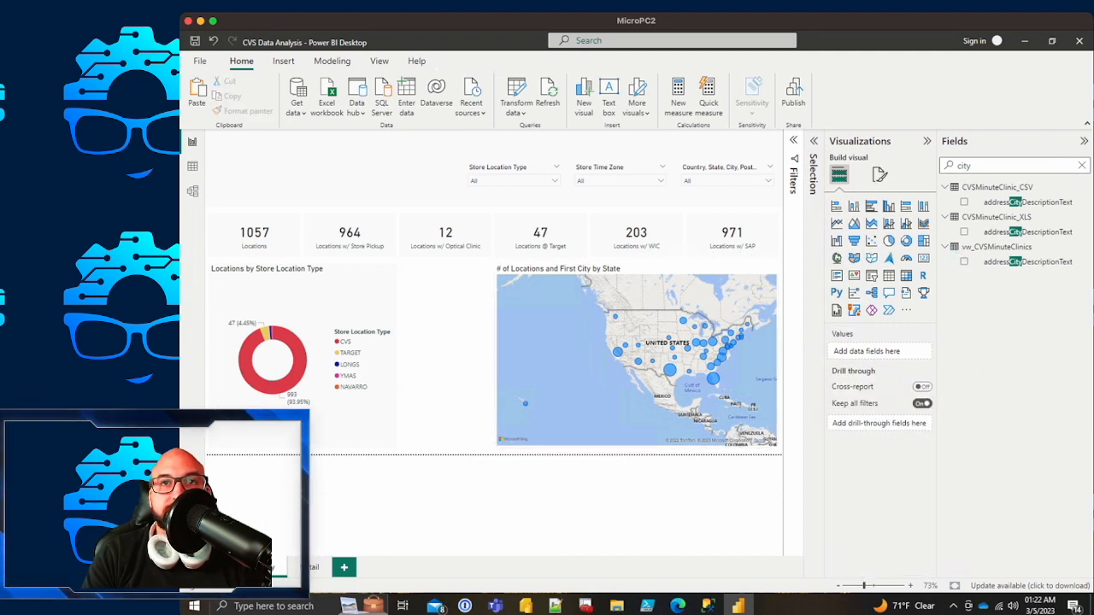
click(964, 261)
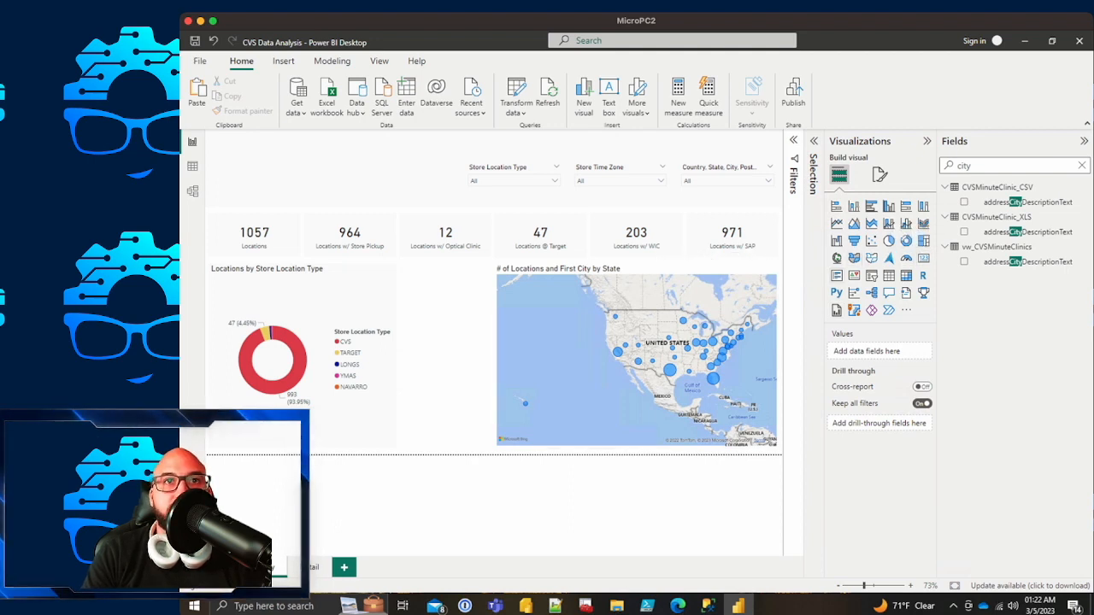
click(836, 275)
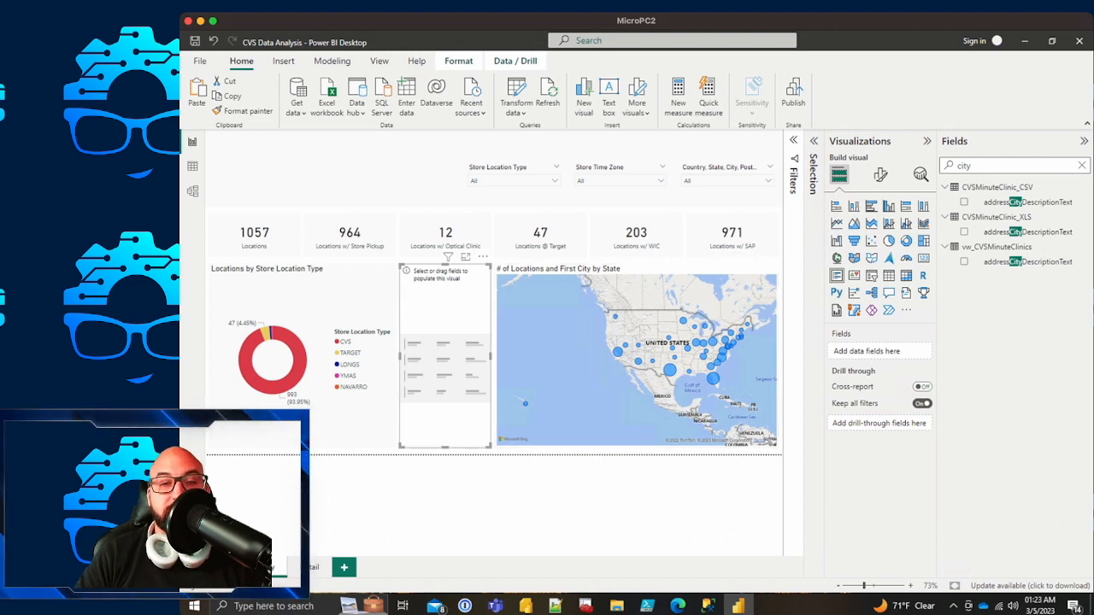
key(Right)
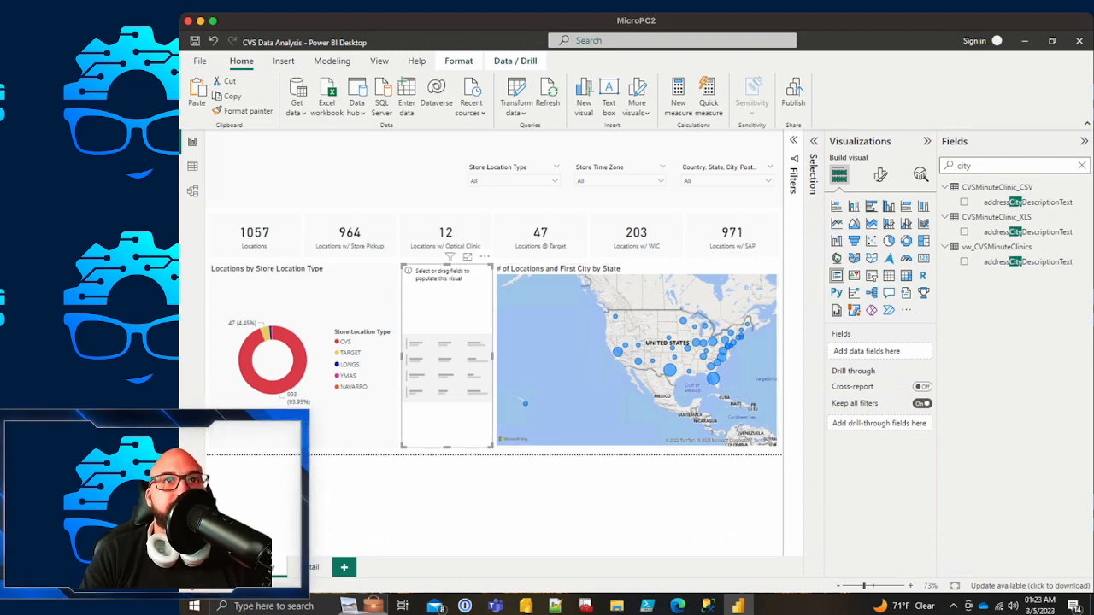
click(300, 357)
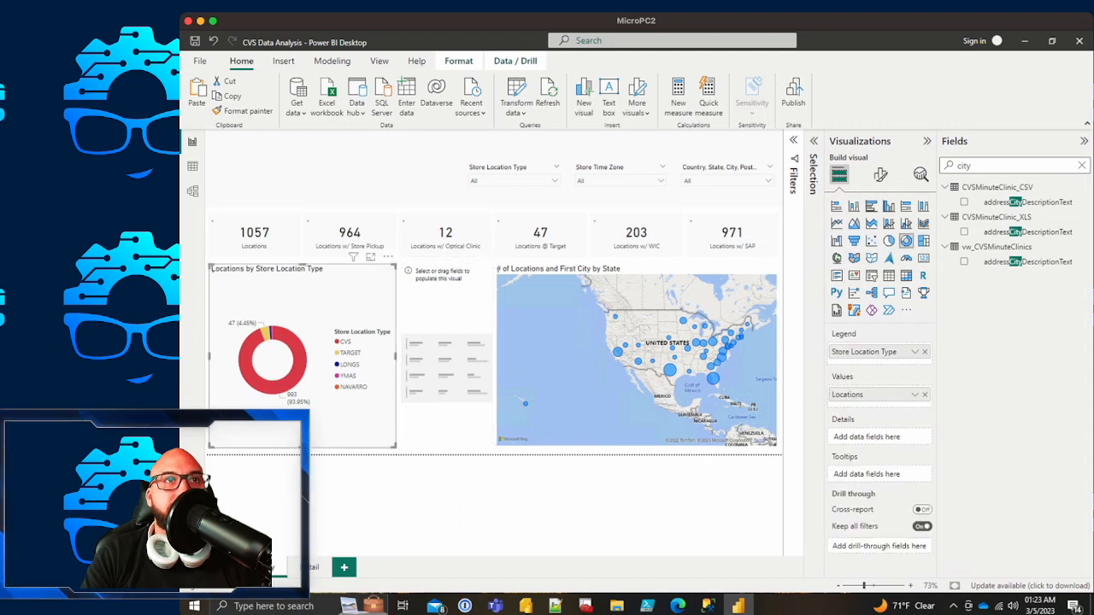
click(241, 111)
click(446, 357)
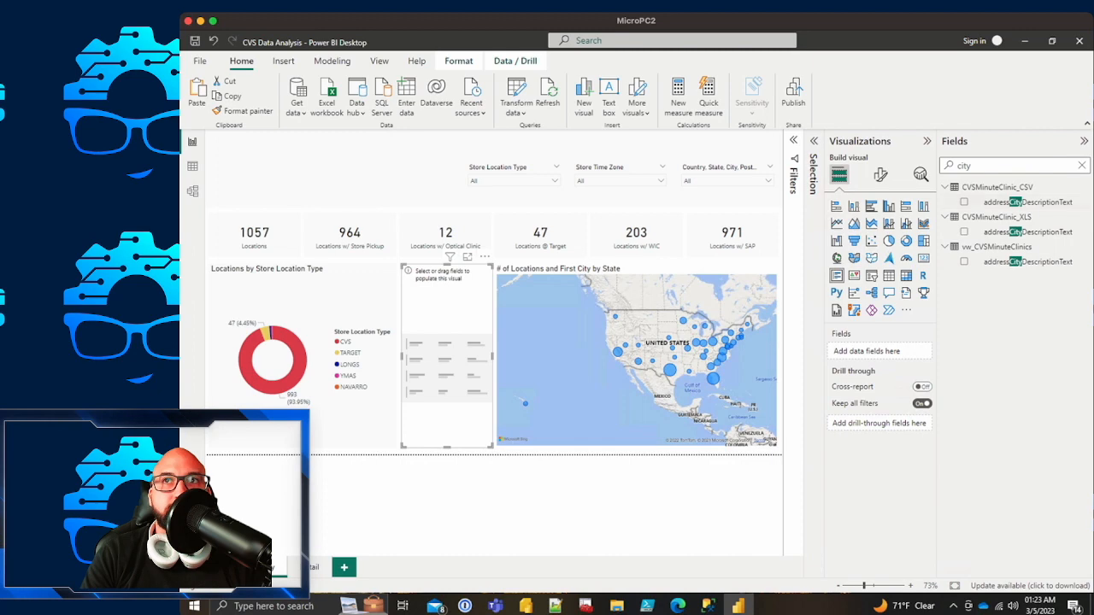
Step: Try addressState from vw_CVSMinuteClinics, renamed "State", as the multi-row card's only field, and remove it from the card
double_click(964, 166)
text(ci)
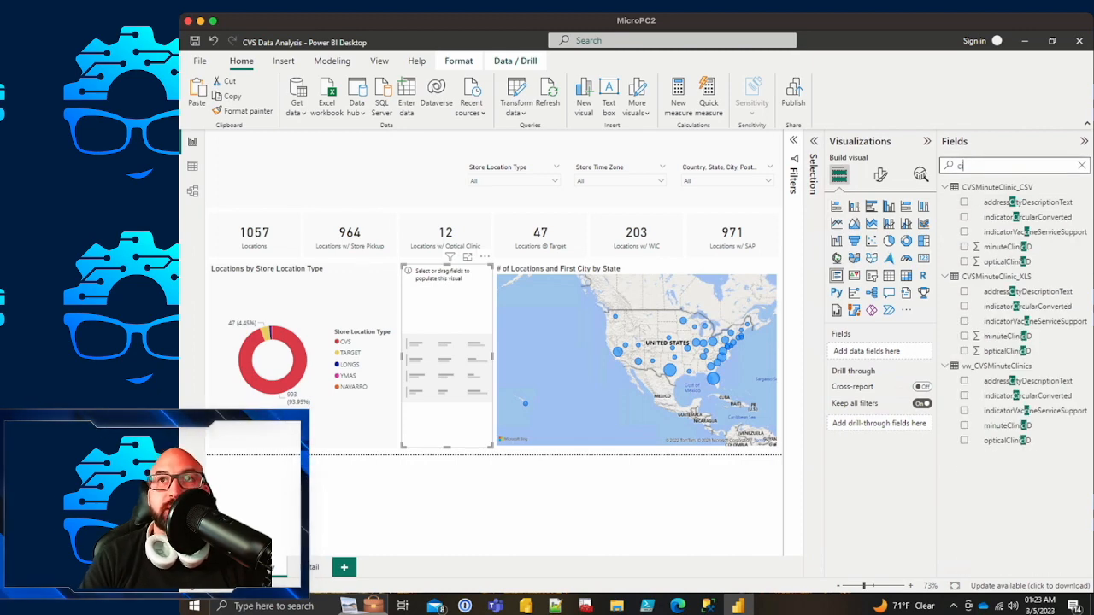
key(BackSpace)
key(BackSpace)
text(state)
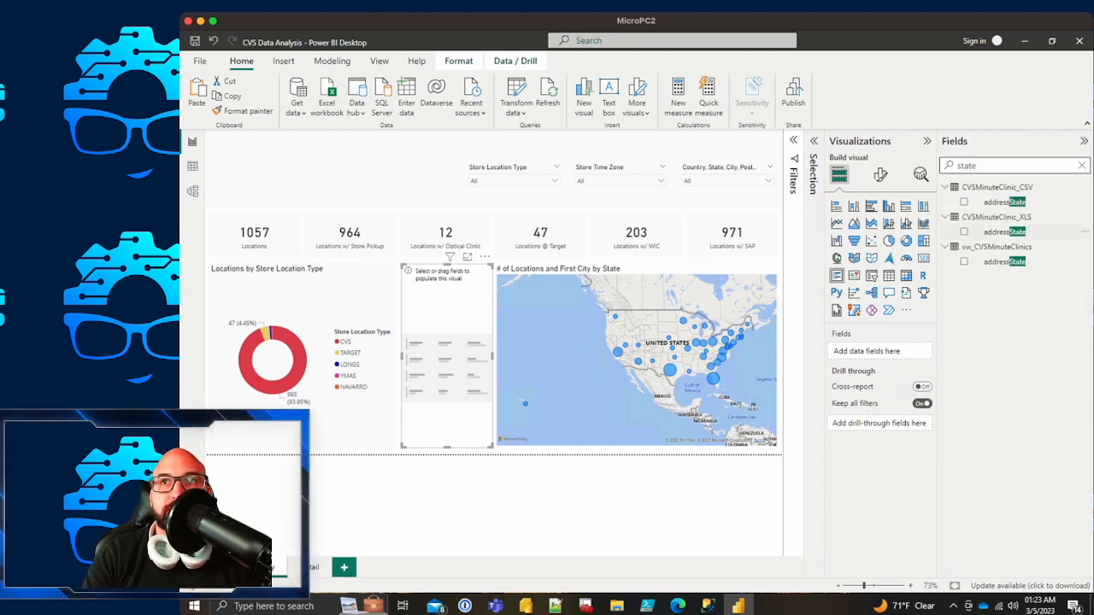
drag(1003, 261, 864, 351)
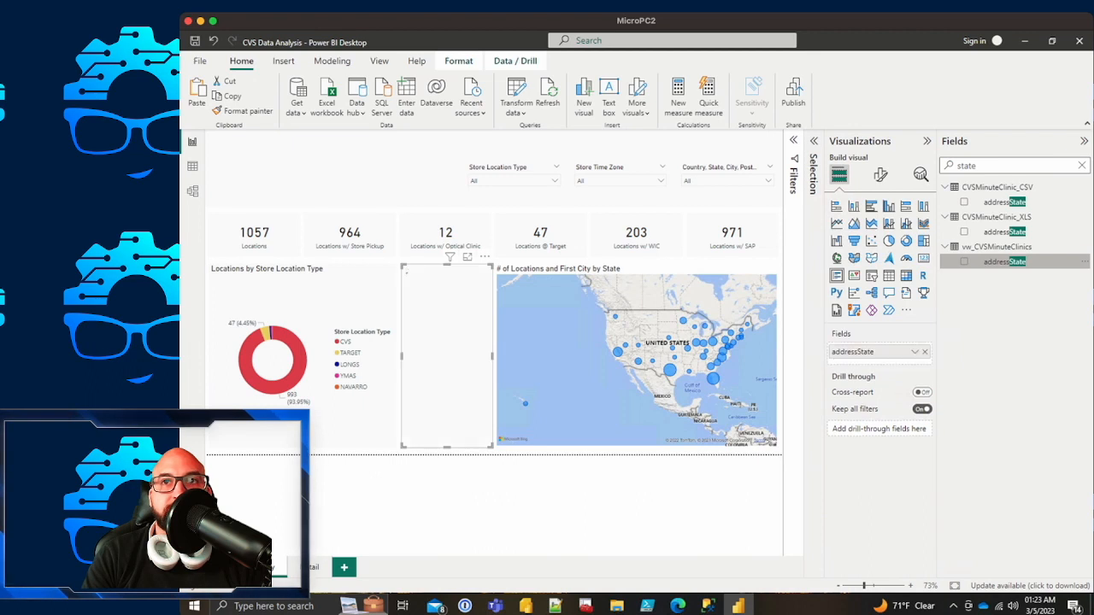
double_click(865, 351)
text(S)
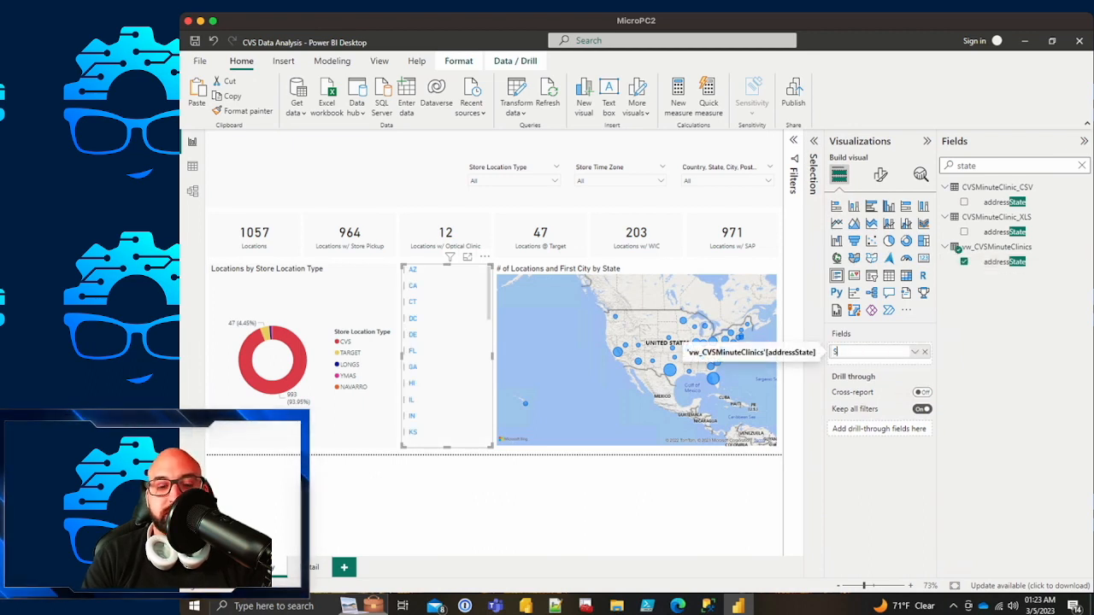
text(tate)
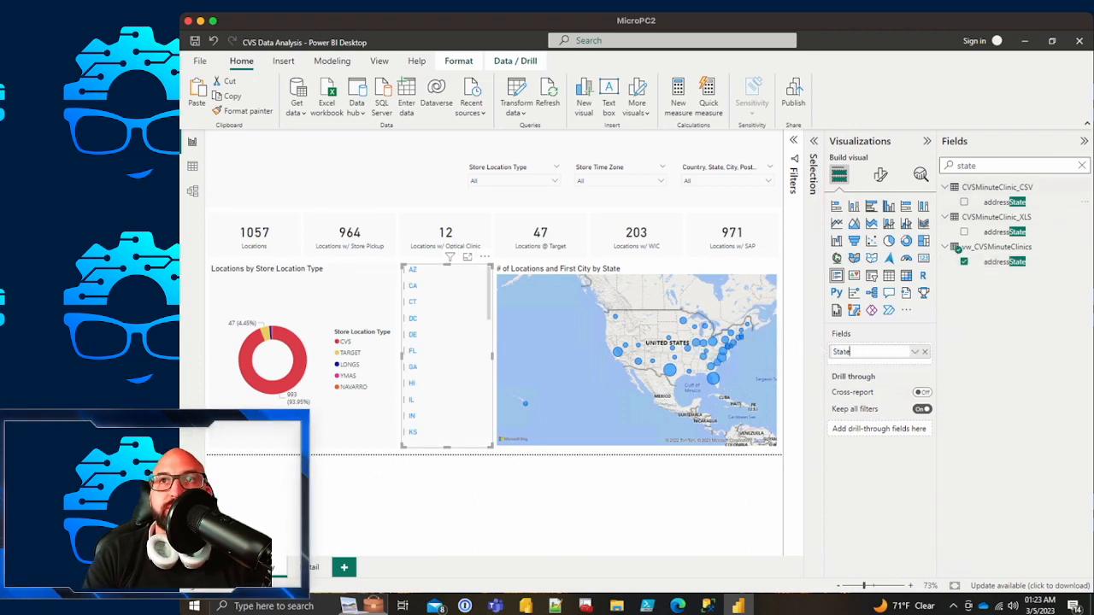
click(964, 262)
Step: Add the count of locationID from vw_CVSMinuteClinics to the multi-row card and place addressState above it as "State"
drag(990, 166, 920, 174)
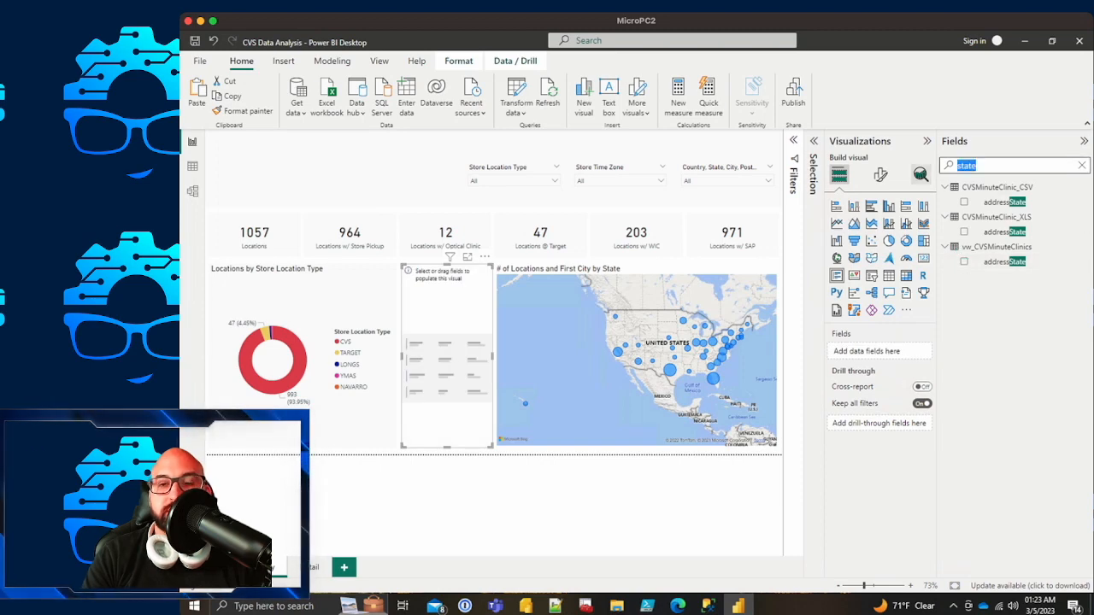
text(location)
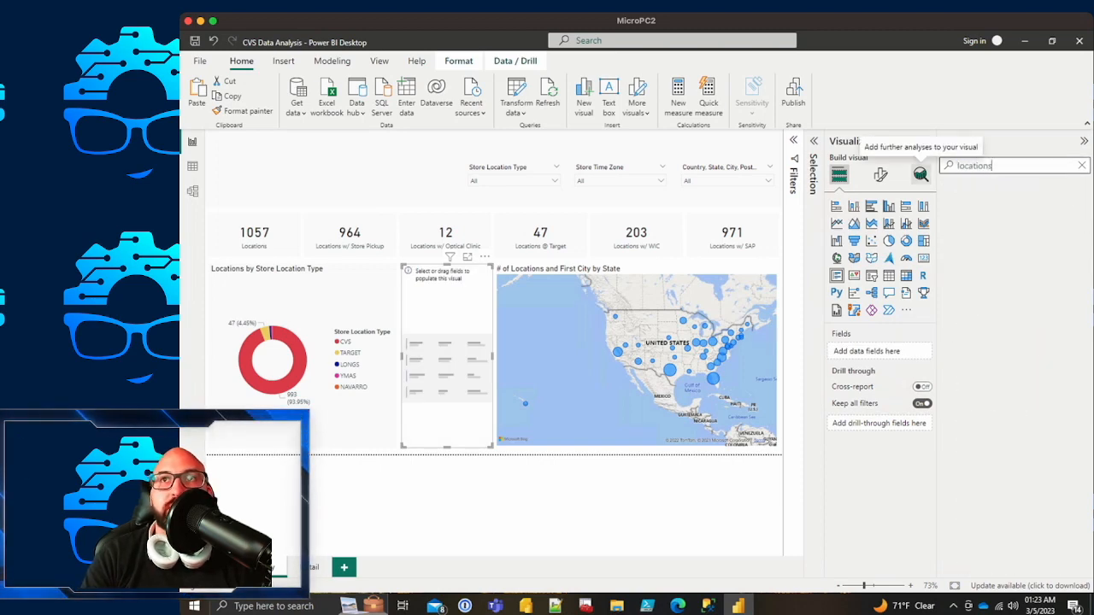
drag(995, 292, 438, 371)
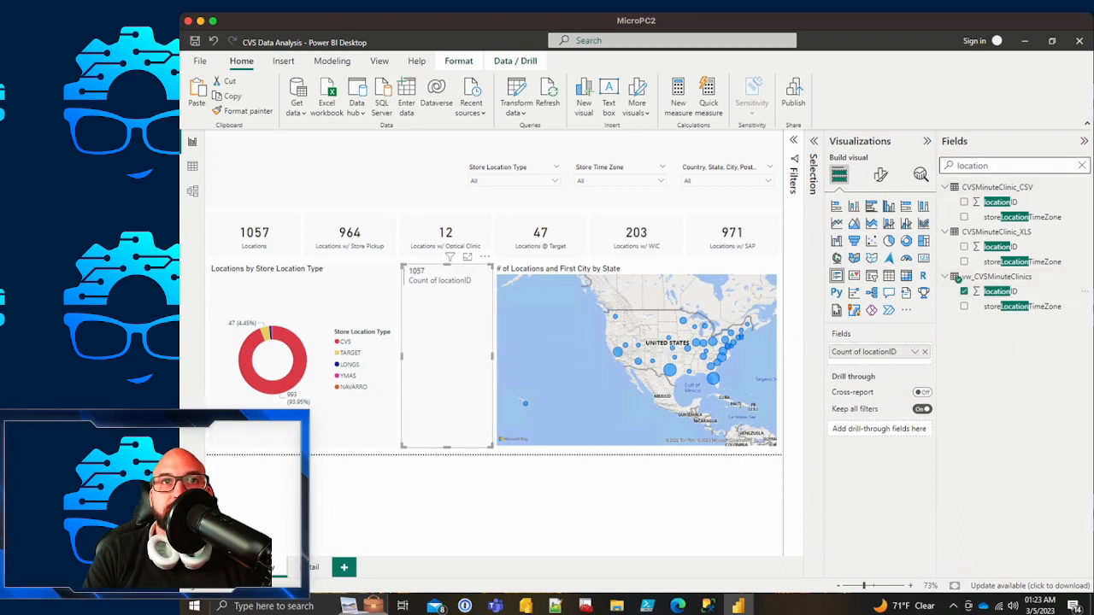
double_click(972, 166)
text(state)
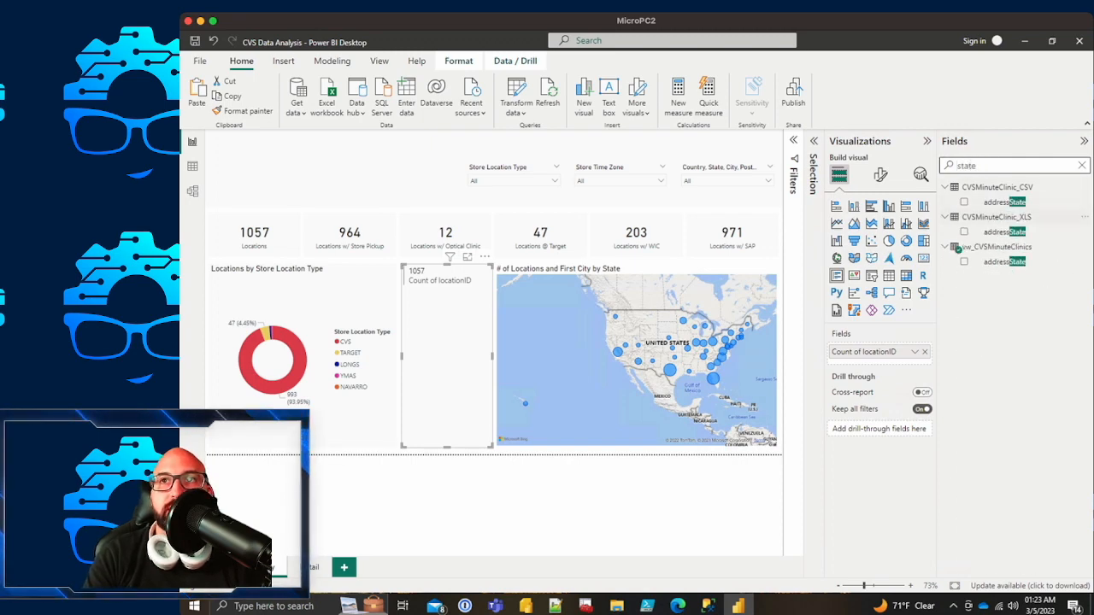
drag(1004, 261, 863, 351)
Step: Rename the multi-row card's count of locationID field to "# of Locations"
double_click(865, 367)
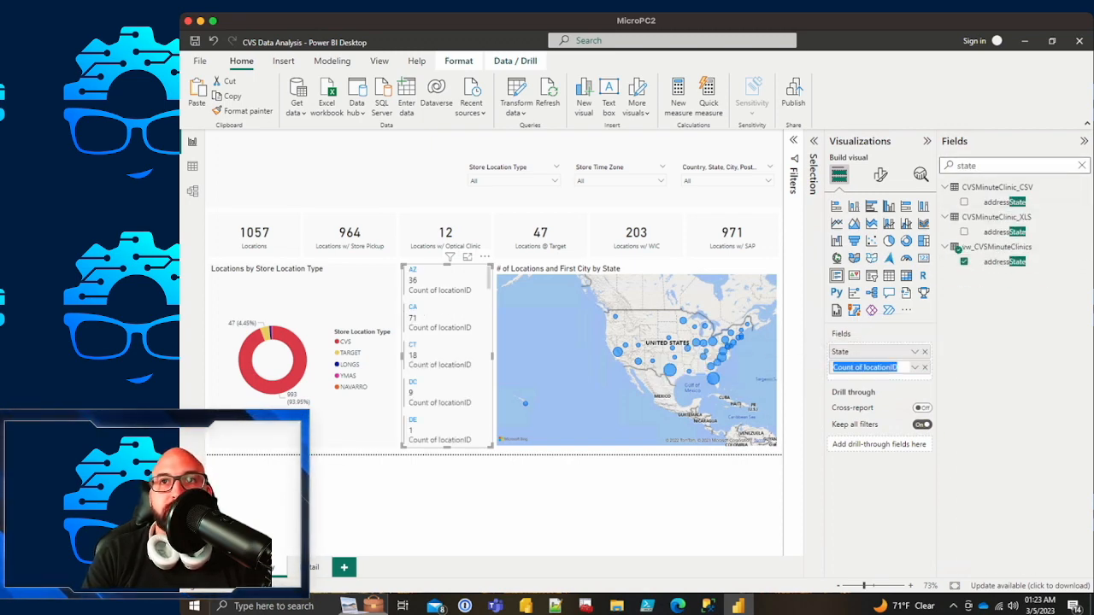
text(Loc)
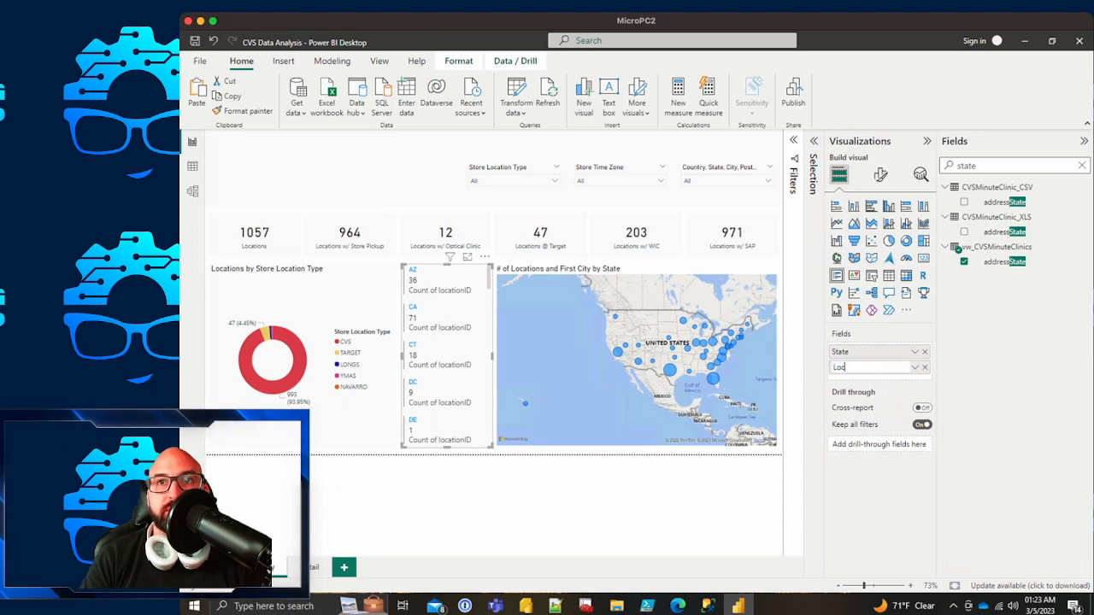
text(ations)
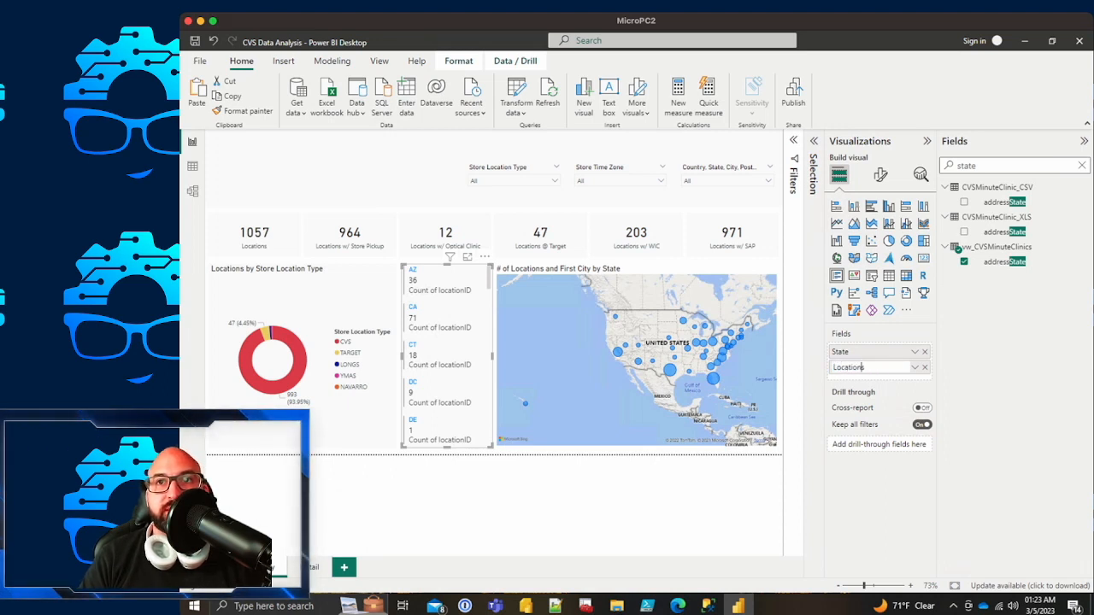
key(Left)
key(Left)
key(Left)
key(Left)
key(Left)
key(Left)
key(Left)
text(# of)
key(Return)
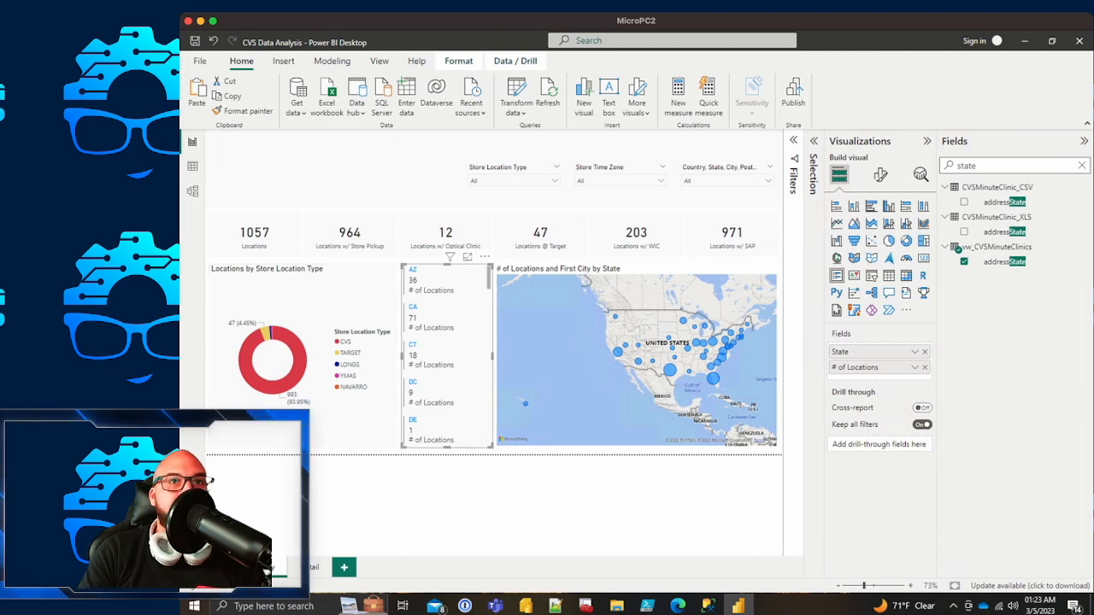
Step: Test cross-filtering the report page by CT from the multi-row card and clear that selection
scroll(446, 355, down, 2)
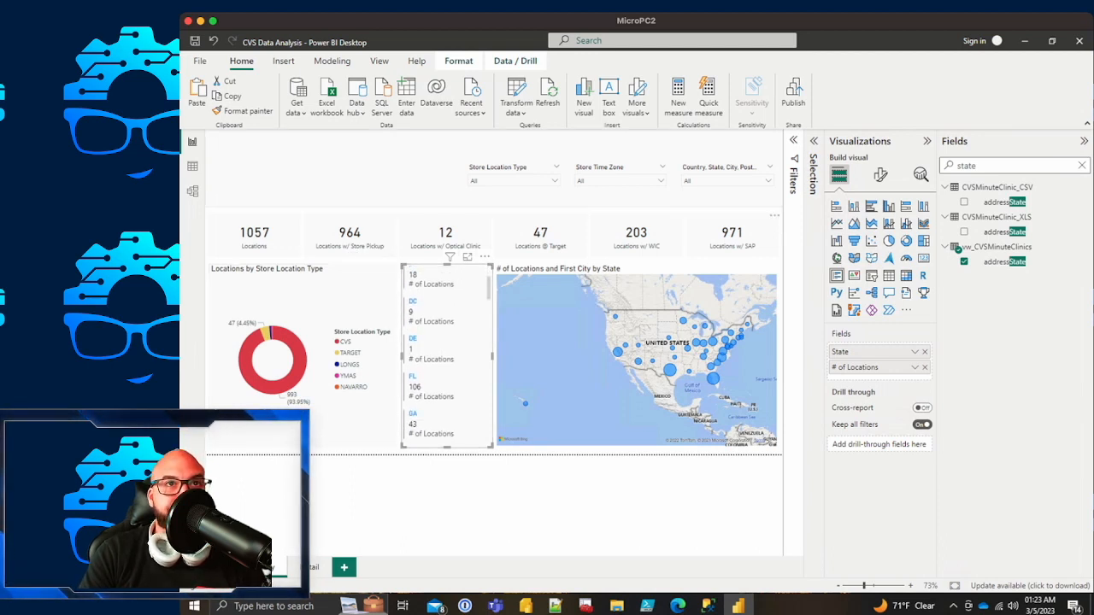
click(513, 503)
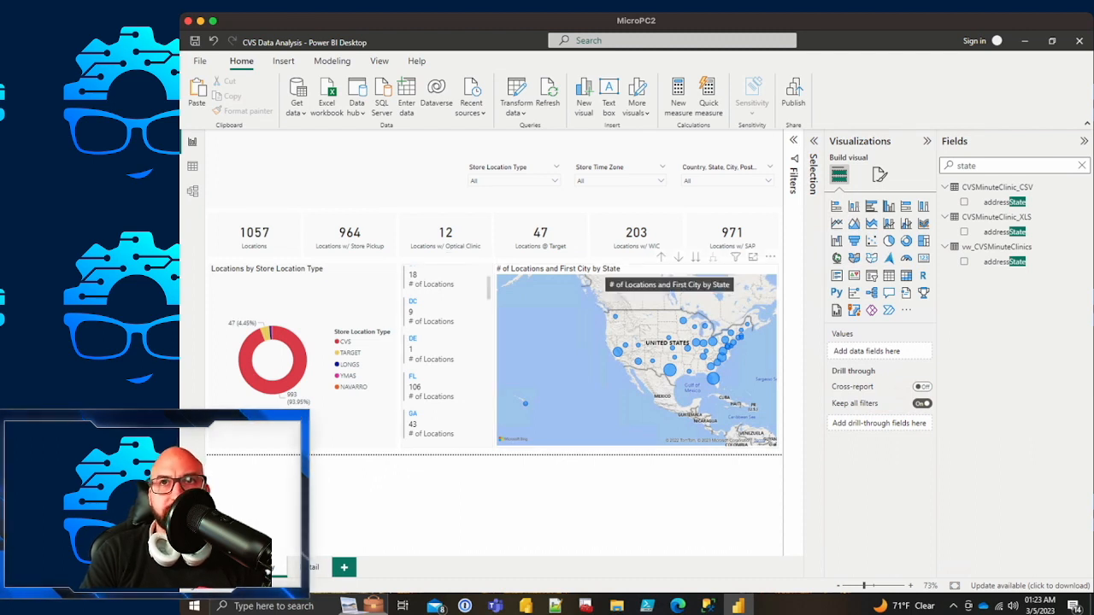
click(574, 270)
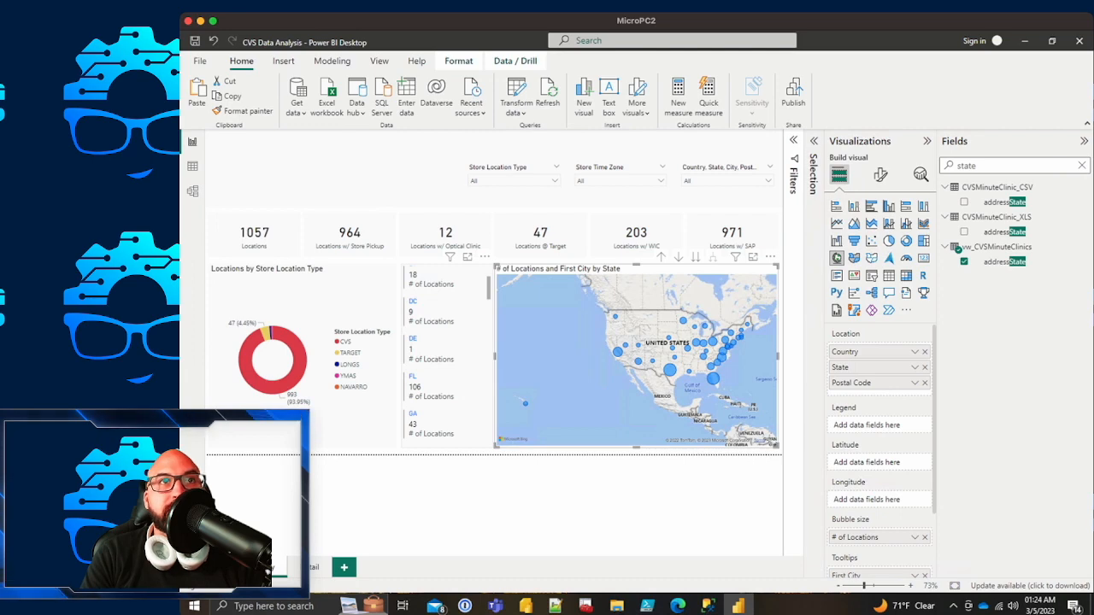
click(436, 279)
click(642, 368)
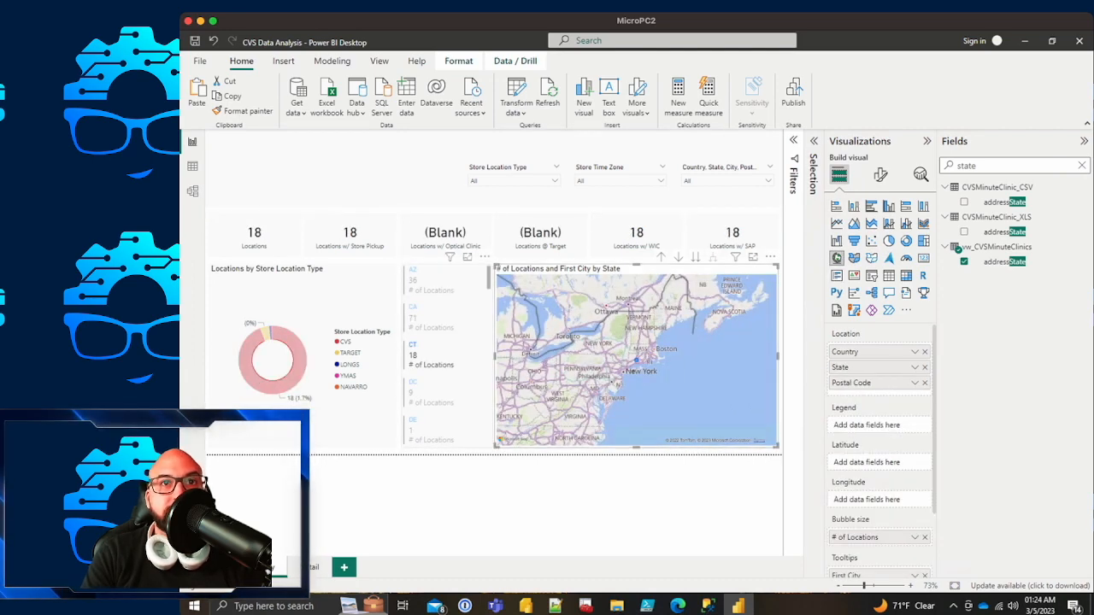
click(430, 356)
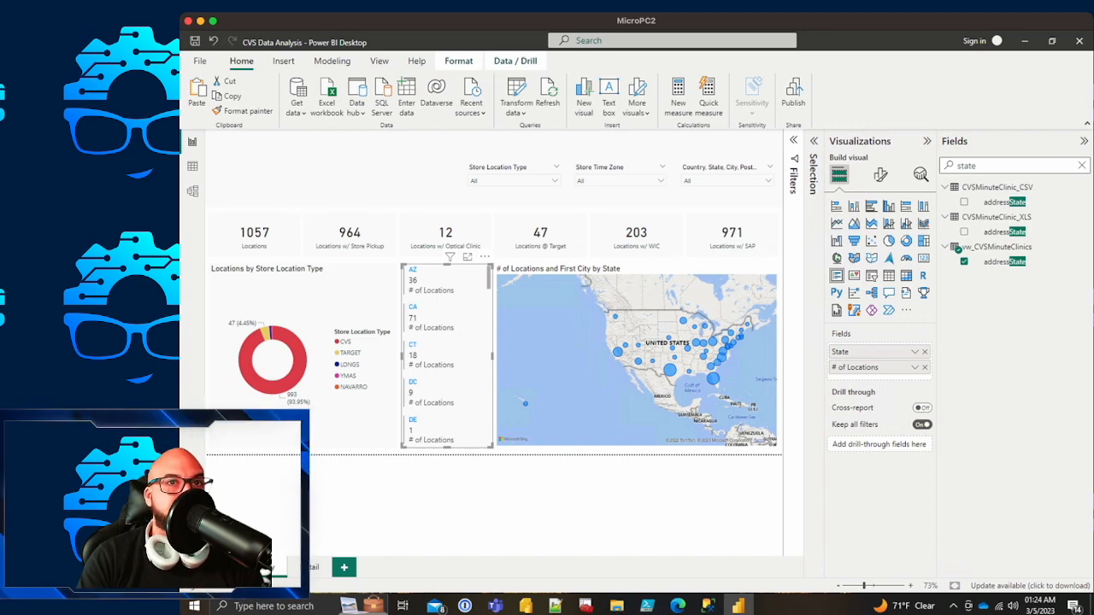
Step: Cross-filter the report page by AZ from the multi-row card and drill the map's Arizona bubble down to Postal Code
click(427, 289)
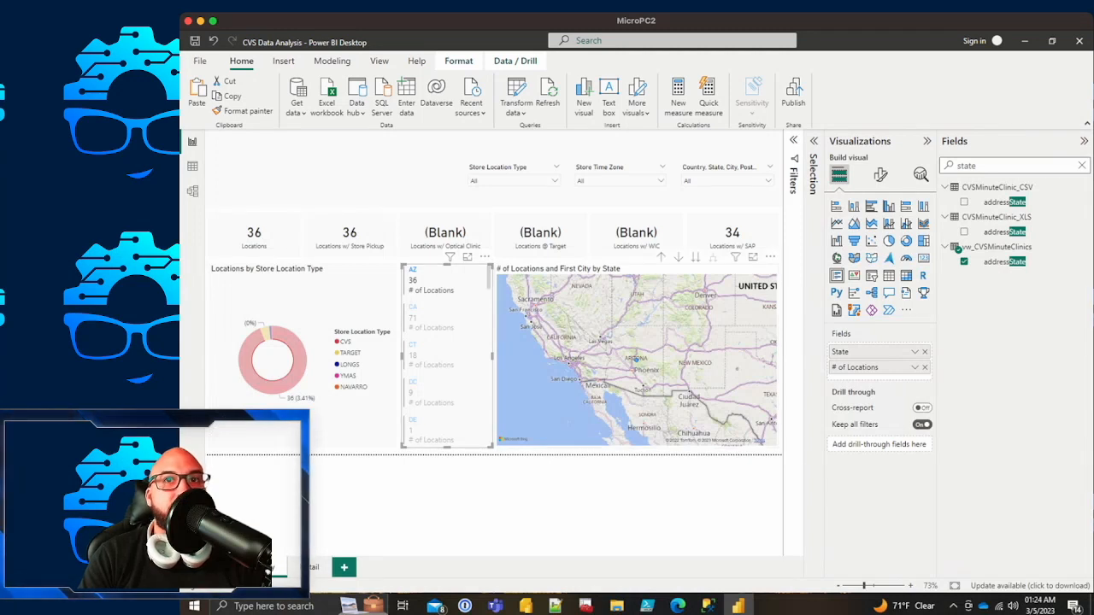
mouse_move(635, 360)
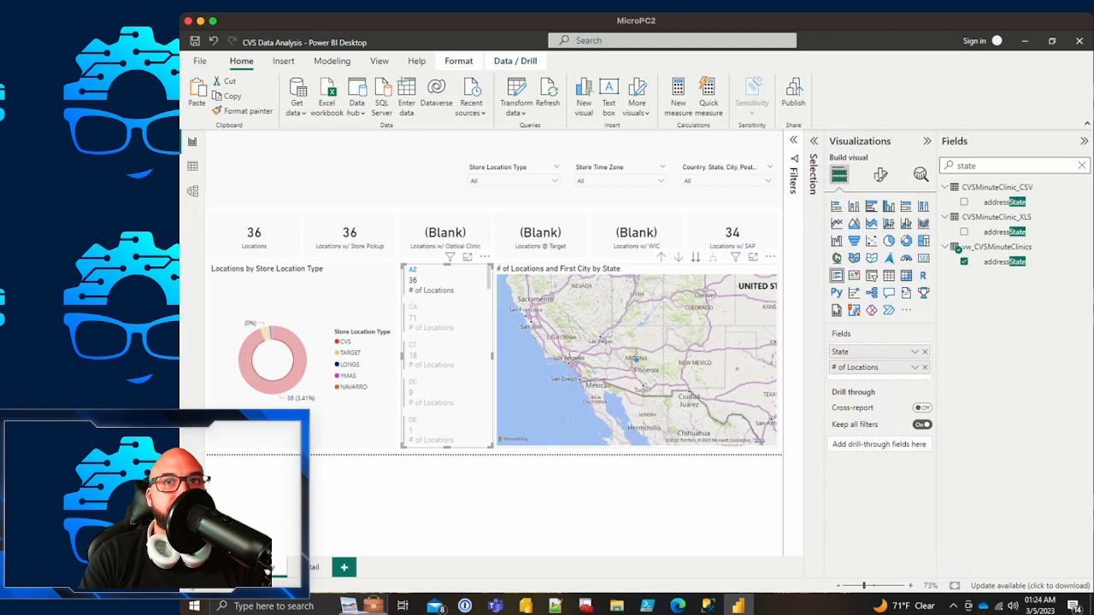
click(636, 360)
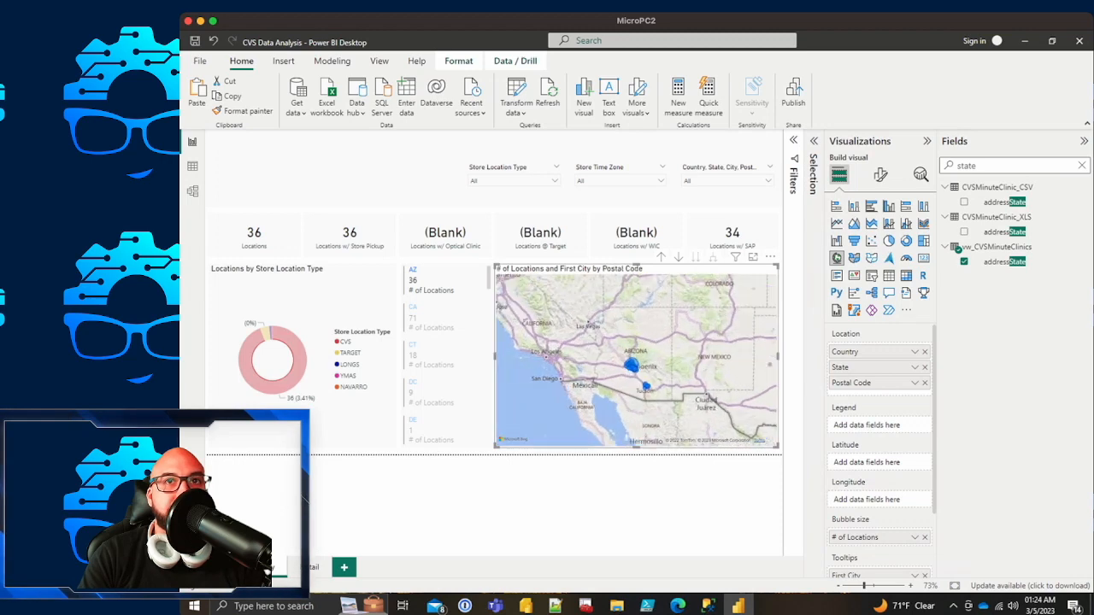
Step: Cross-filter the report page by CT from the multi-row card, inspect a Connecticut postal code's map tooltip, and clear the selection
click(446, 359)
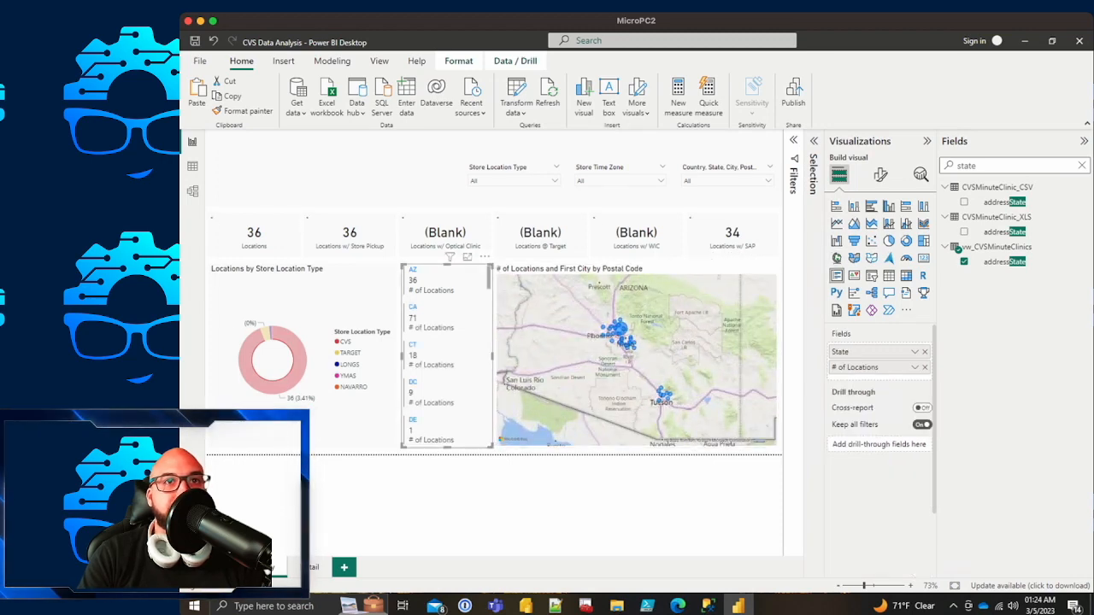
click(432, 356)
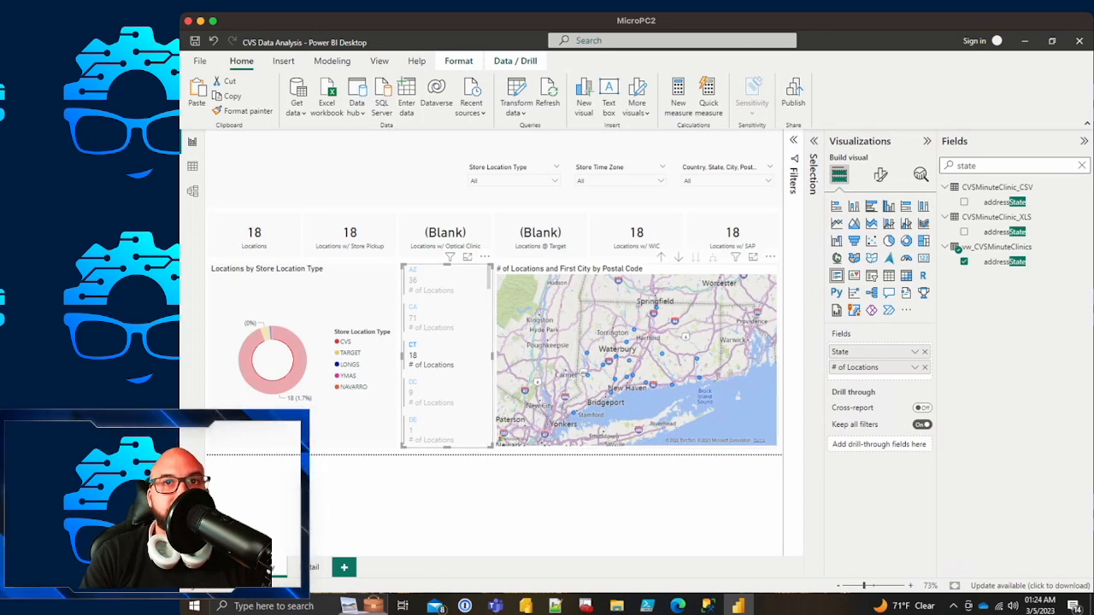
mouse_move(660, 357)
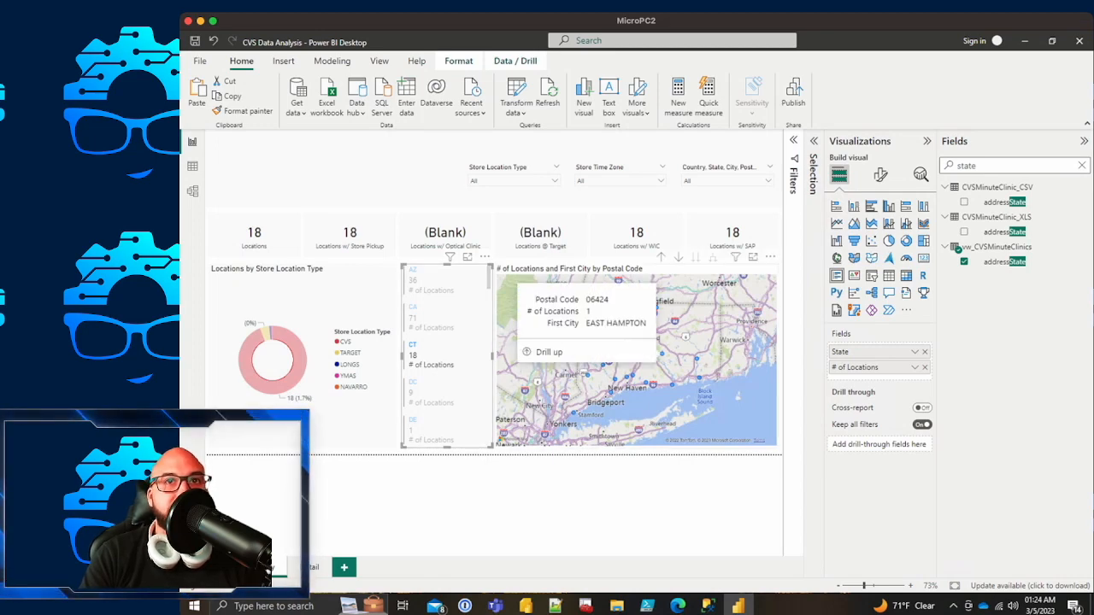
click(432, 356)
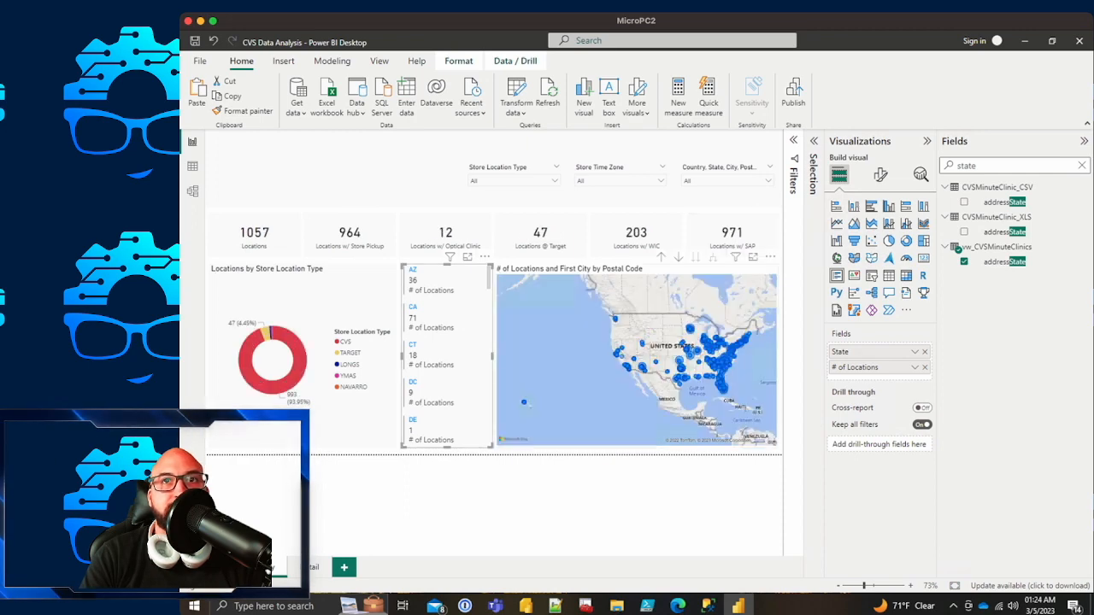
Step: Drill the location map up to the State level and back down to Postal Code
click(660, 257)
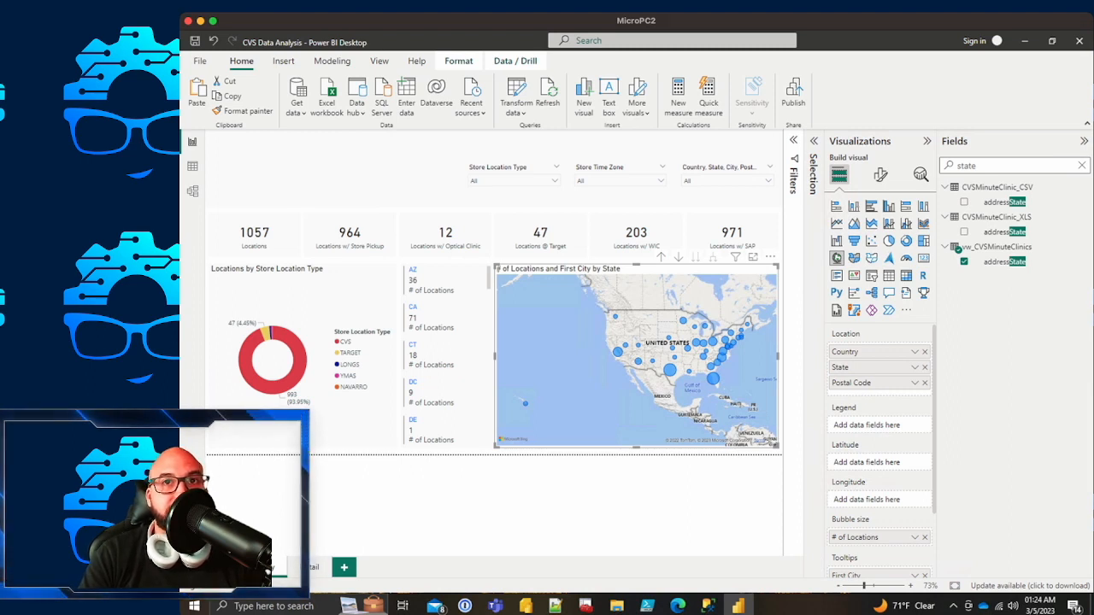
click(694, 257)
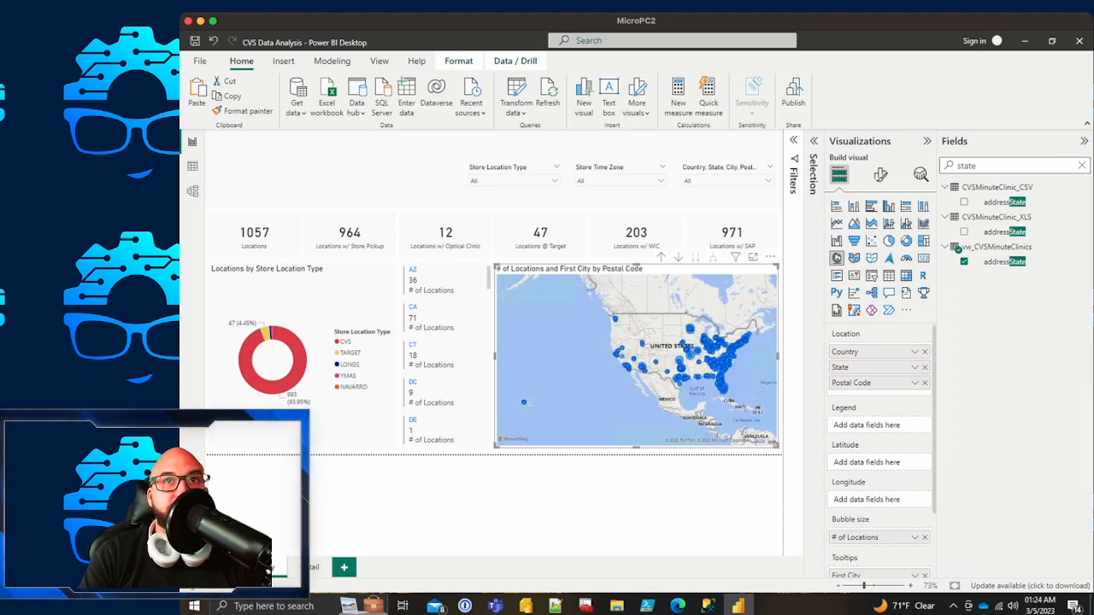
Step: Test filtering the report page by CST with the Store Time Zone slicer and clear that choice
click(660, 180)
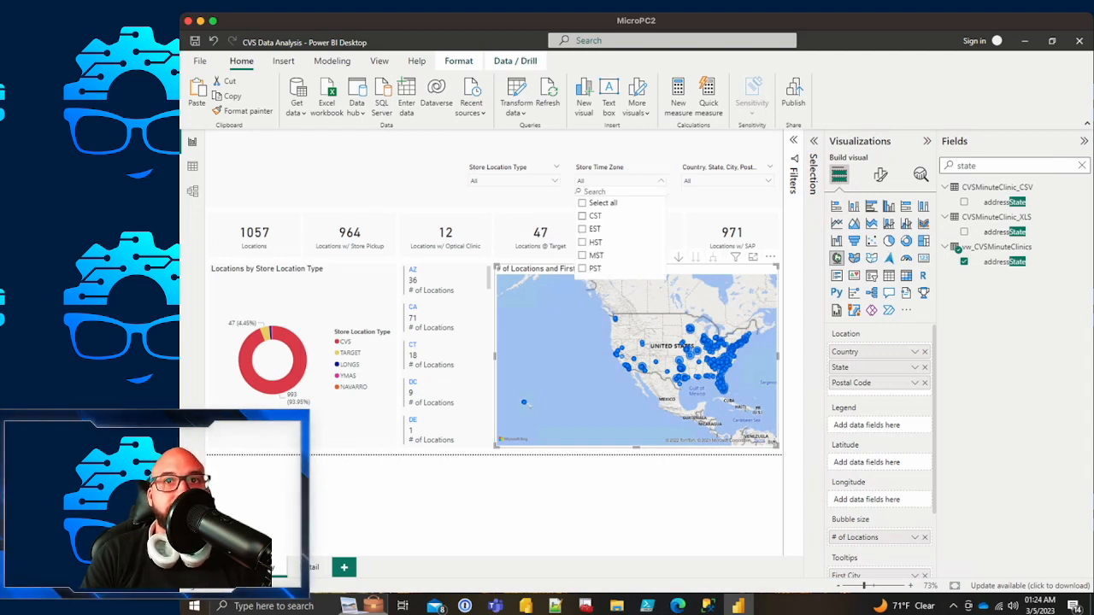
click(582, 215)
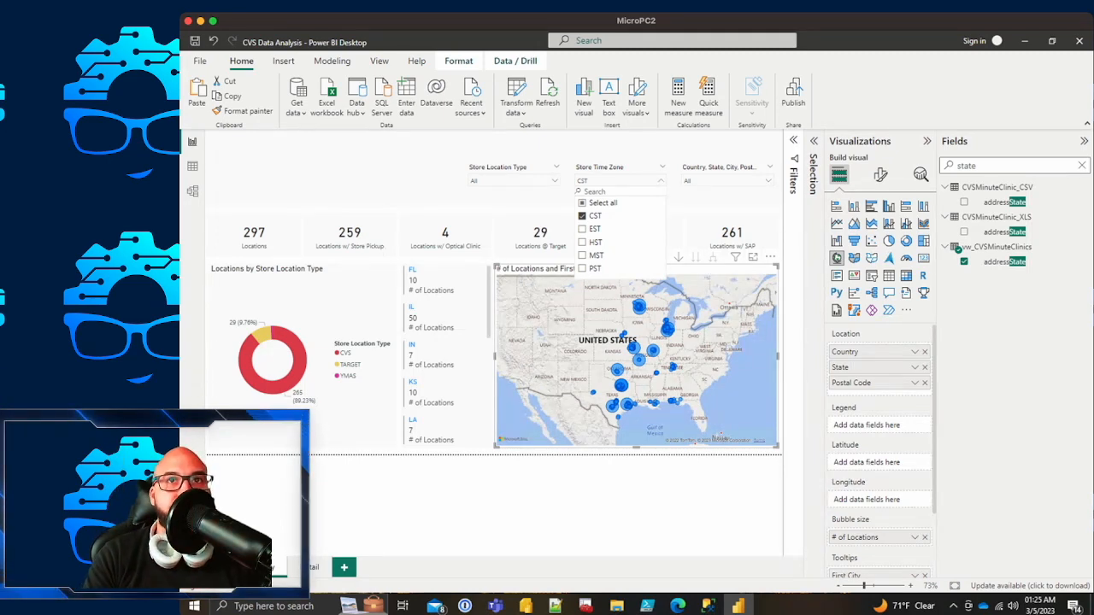
click(583, 215)
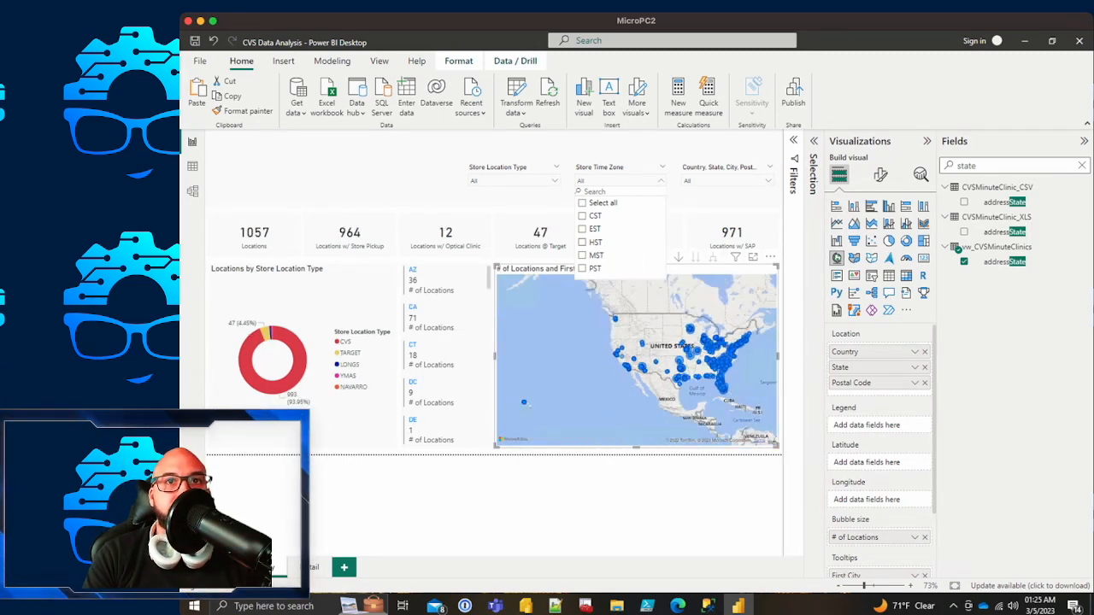
Step: Filter the Store Time Zone slicer by HST, examine the Hawaii locations on the map, and clear the filter
click(582, 242)
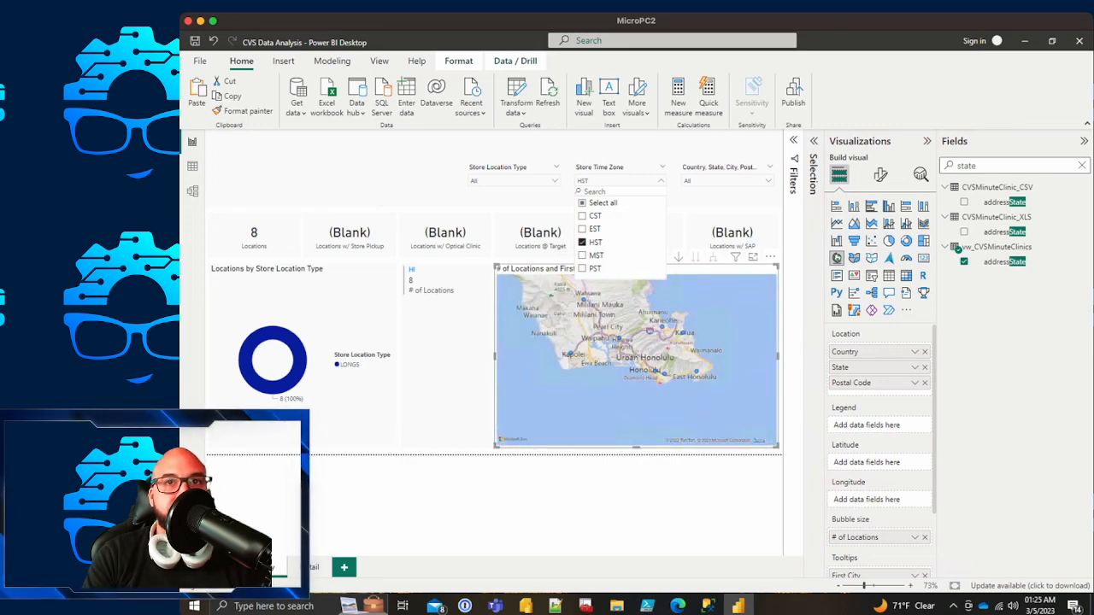
scroll(651, 356, down, 3)
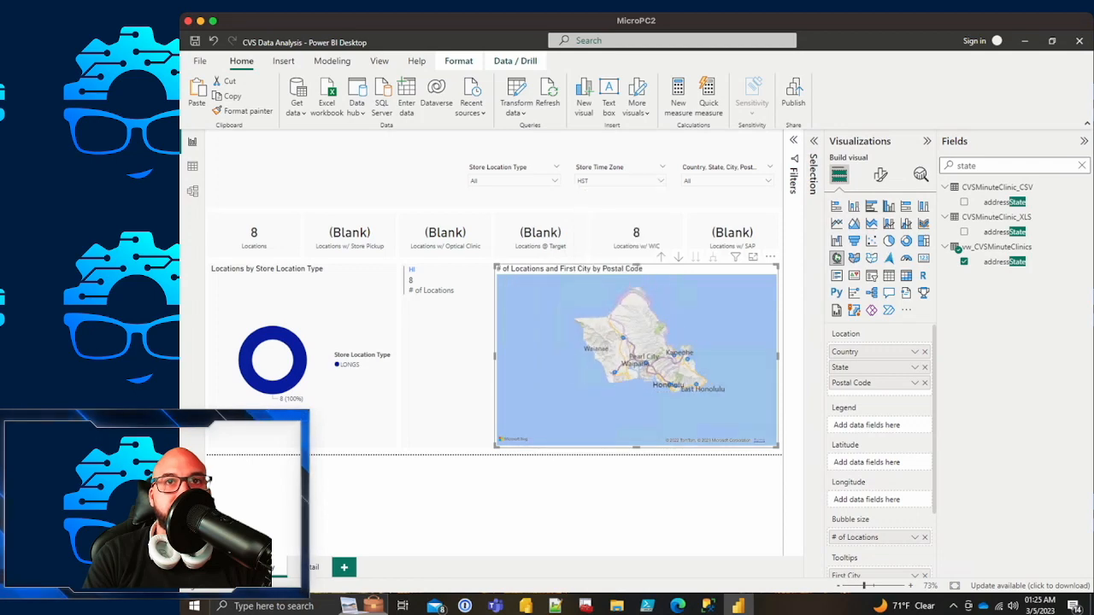
scroll(652, 355, up, 2)
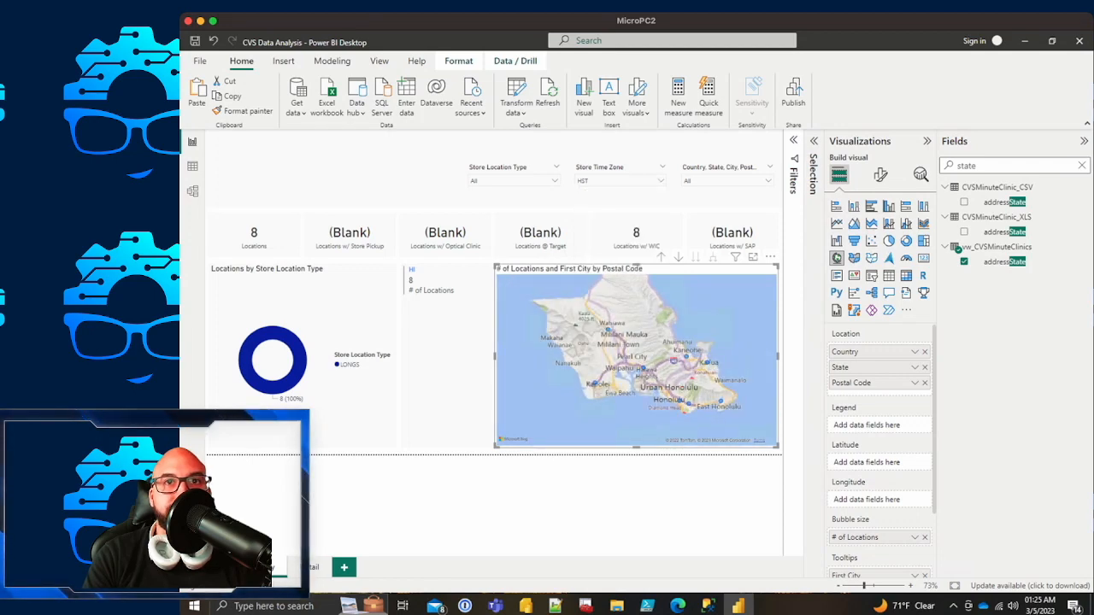
scroll(637, 357, down, 3)
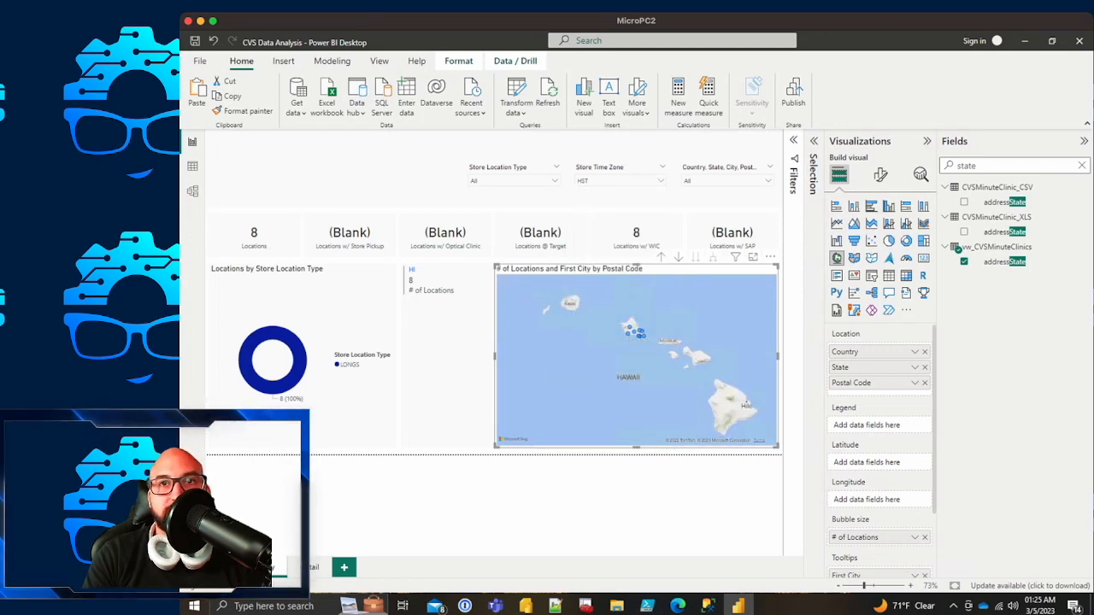
scroll(650, 350, up, 2)
scroll(637, 357, up, 3)
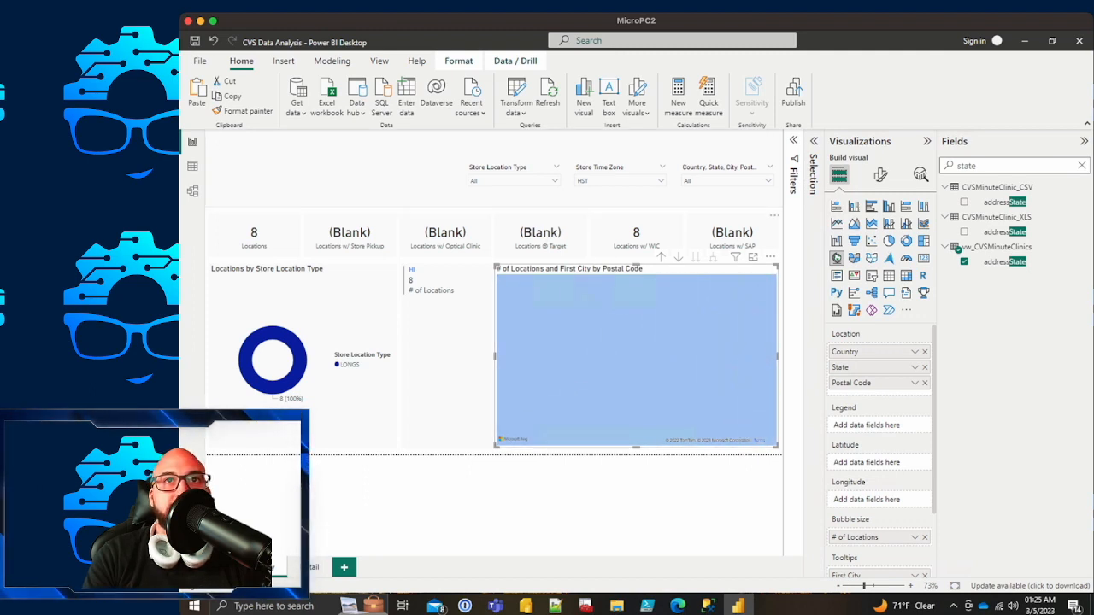
click(619, 180)
click(583, 242)
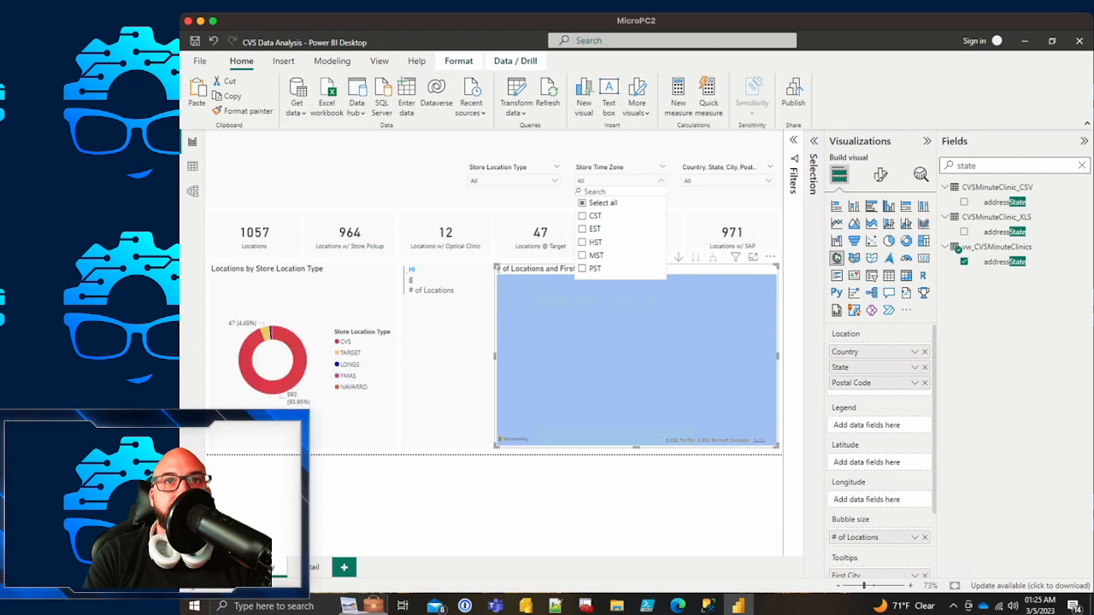
Step: Test the Store Time Zone slicer with PST, CST and EST one at a time, leaving no time zone selected
click(583, 268)
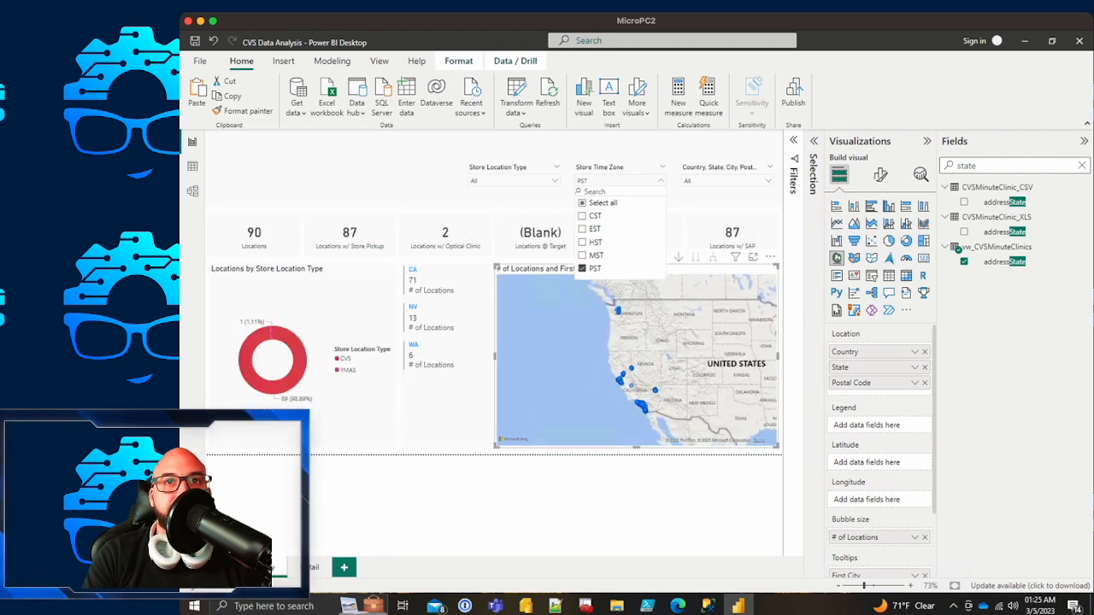
click(582, 269)
click(582, 216)
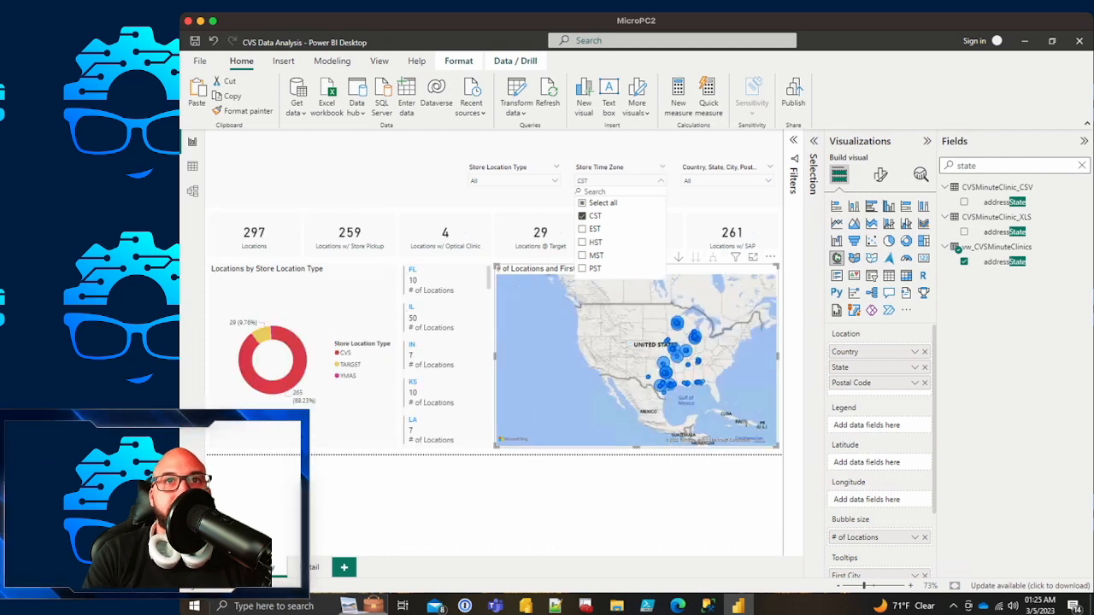
click(582, 216)
click(583, 229)
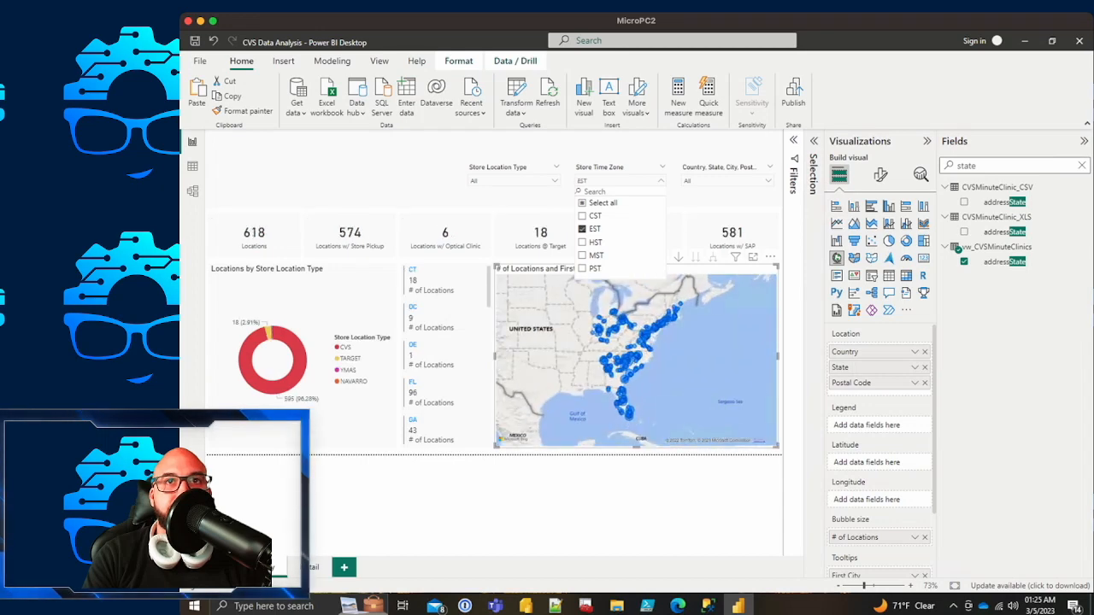
click(583, 229)
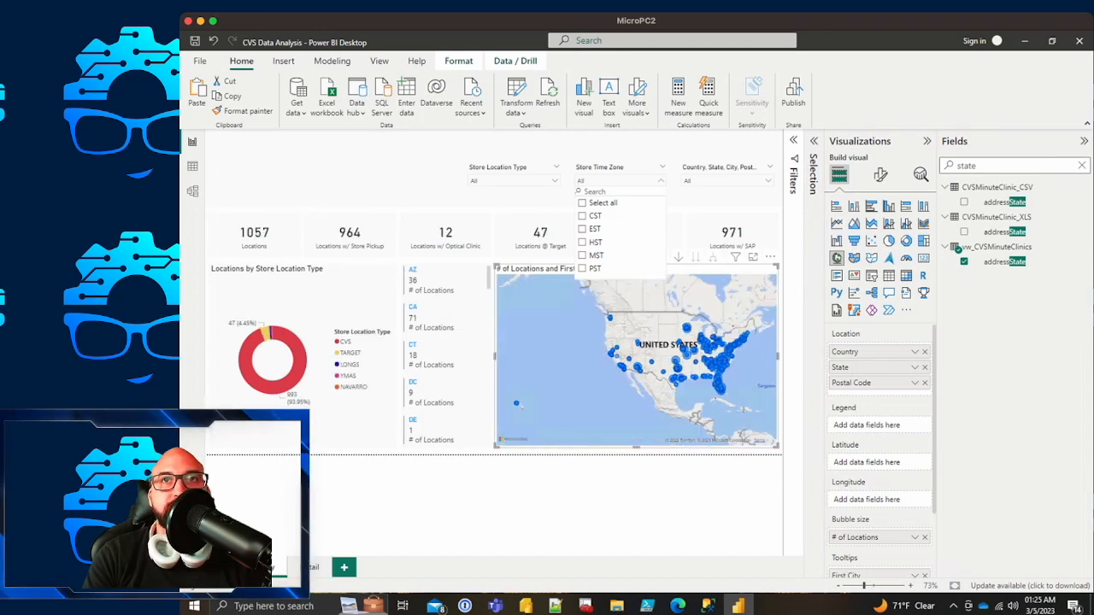
click(660, 181)
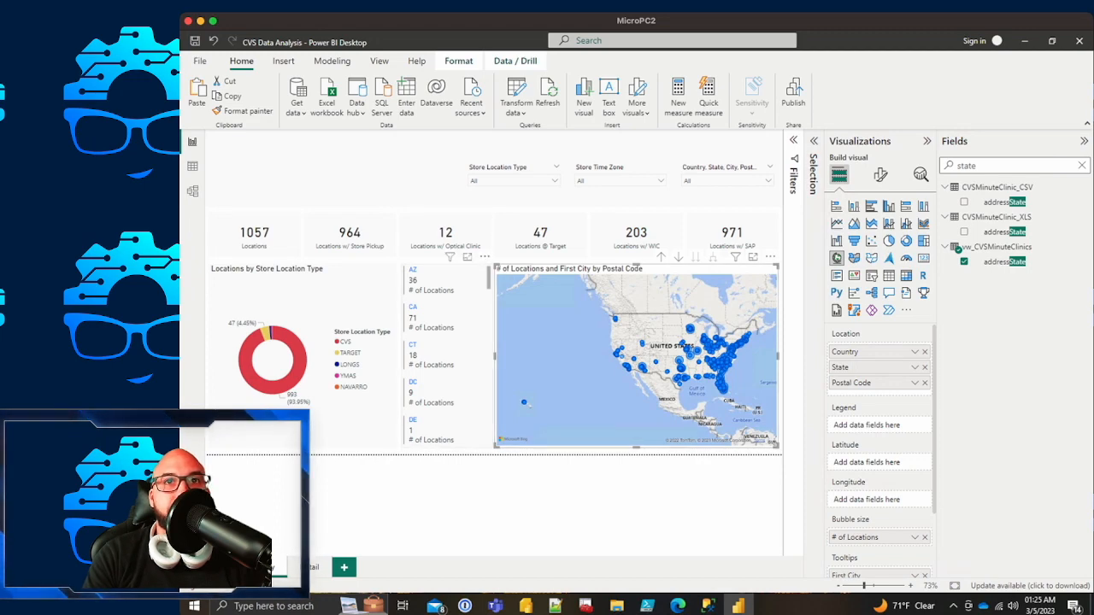
click(492, 504)
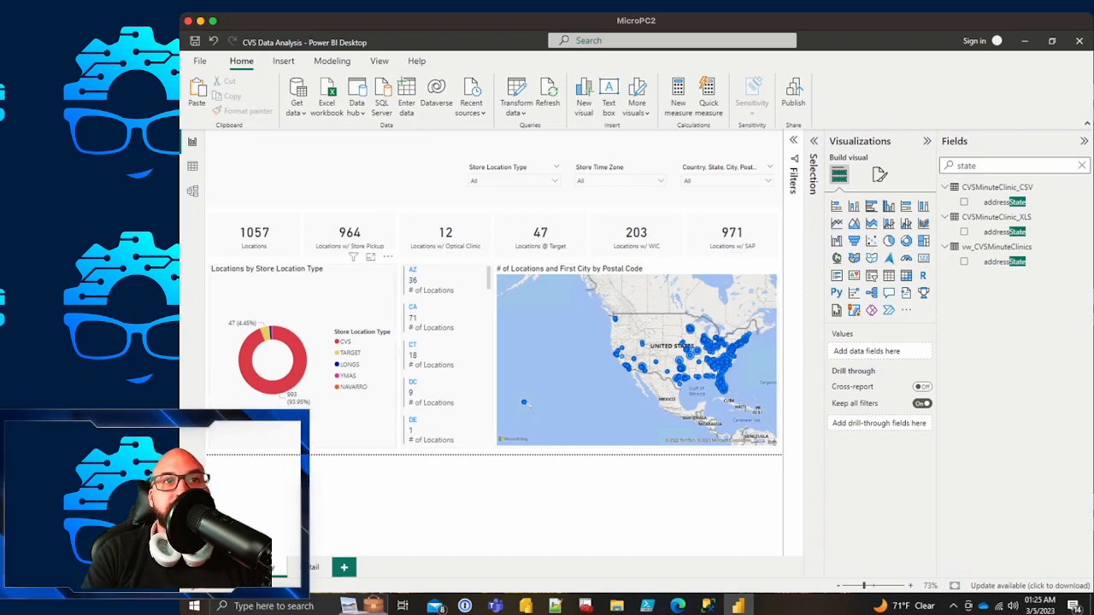
Step: Cross-filter the page by CVS in the donut chart together with CT in the multi-row card, and clear both selections
click(288, 376)
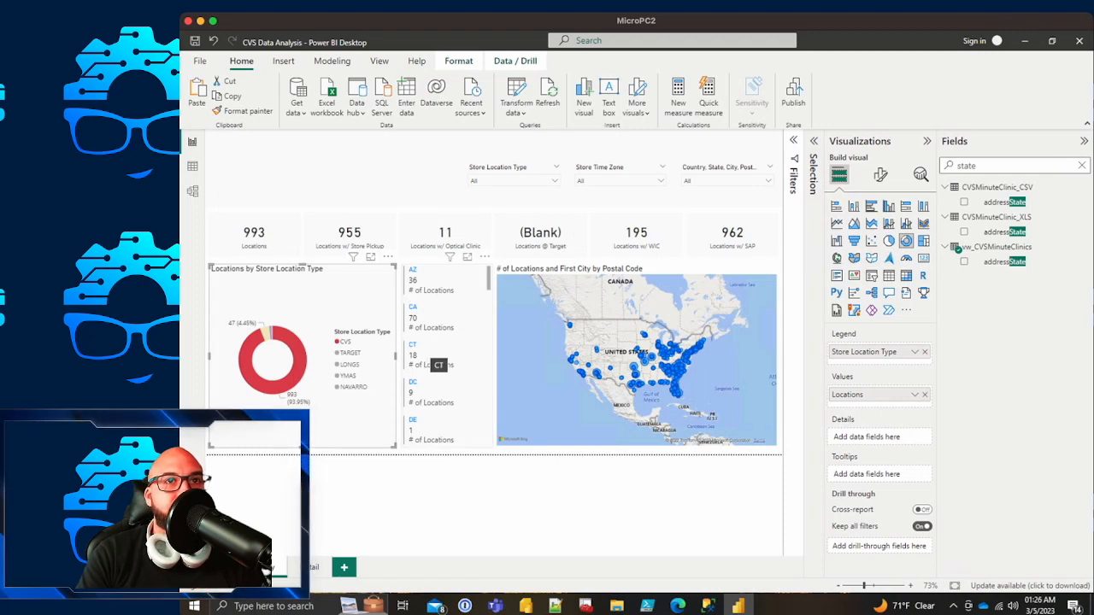
click(434, 363)
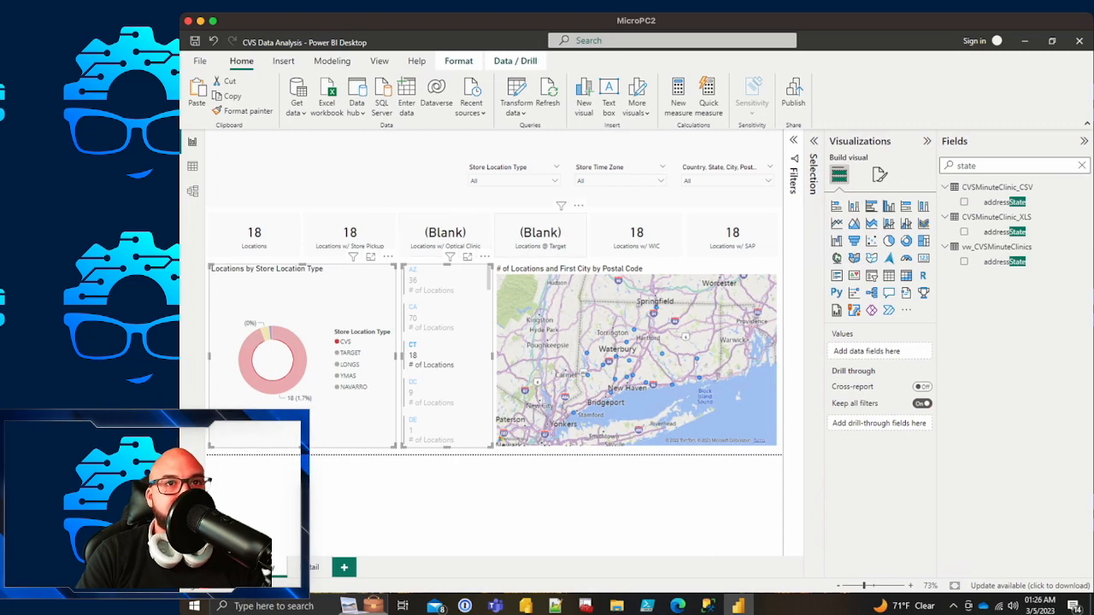
click(964, 262)
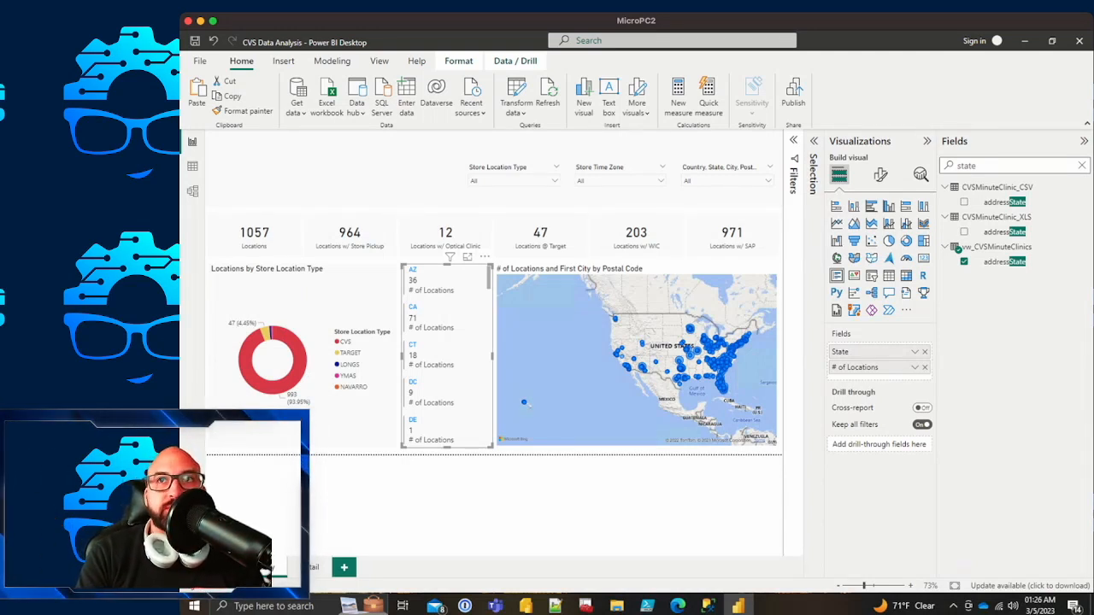
Step: Remove addressState of vw_CVSMinuteClinics from the multi-row card
click(964, 261)
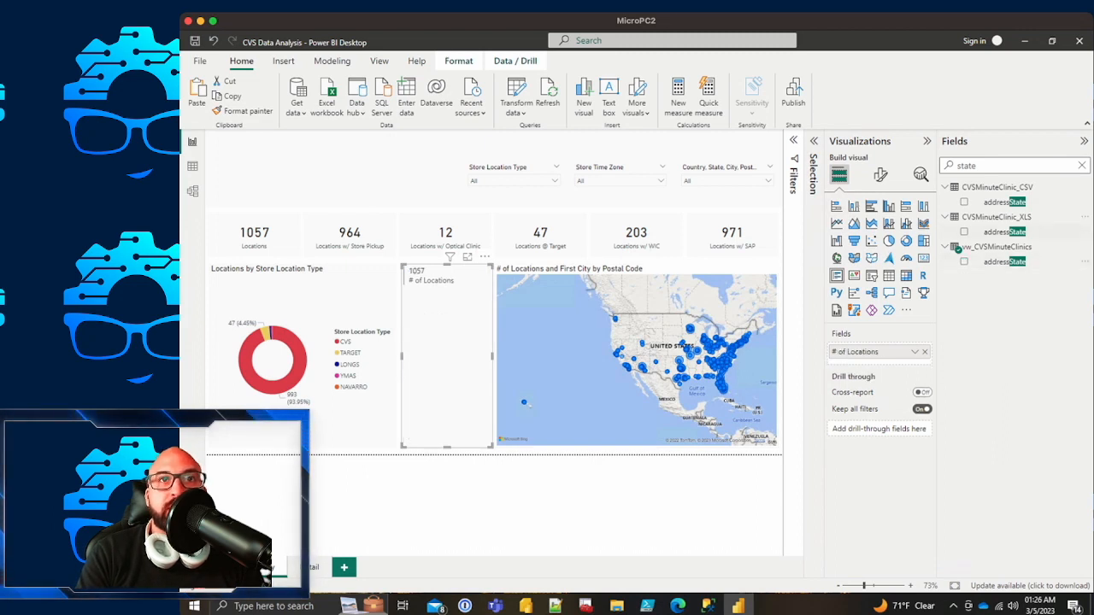
Step: Find the locationID field behind the Locations card in the full vw_CVSMinuteClinics field list and view its column properties
click(254, 235)
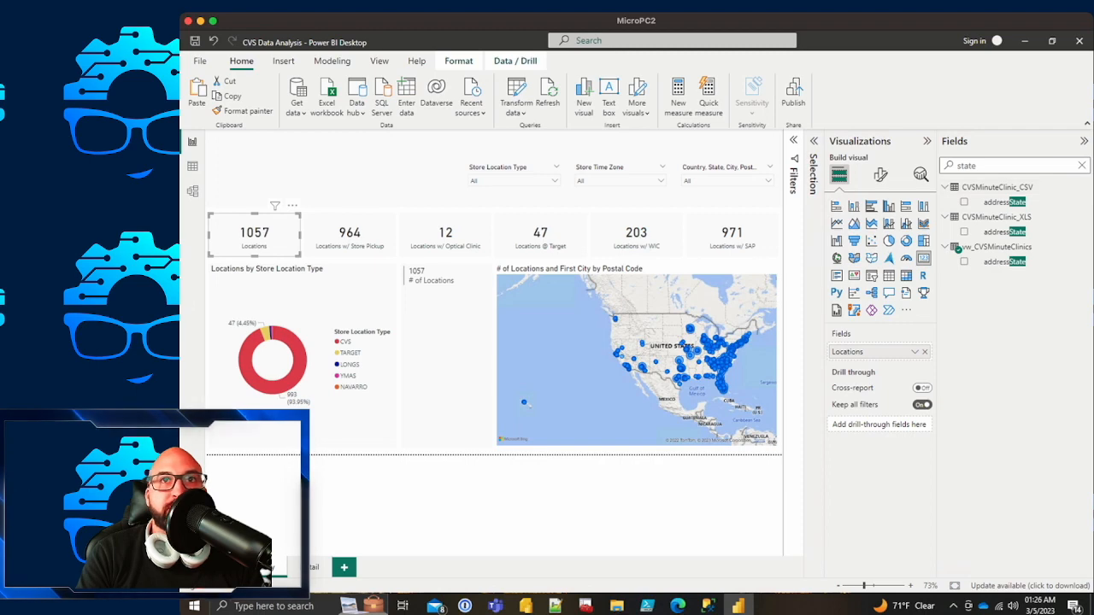
click(1082, 166)
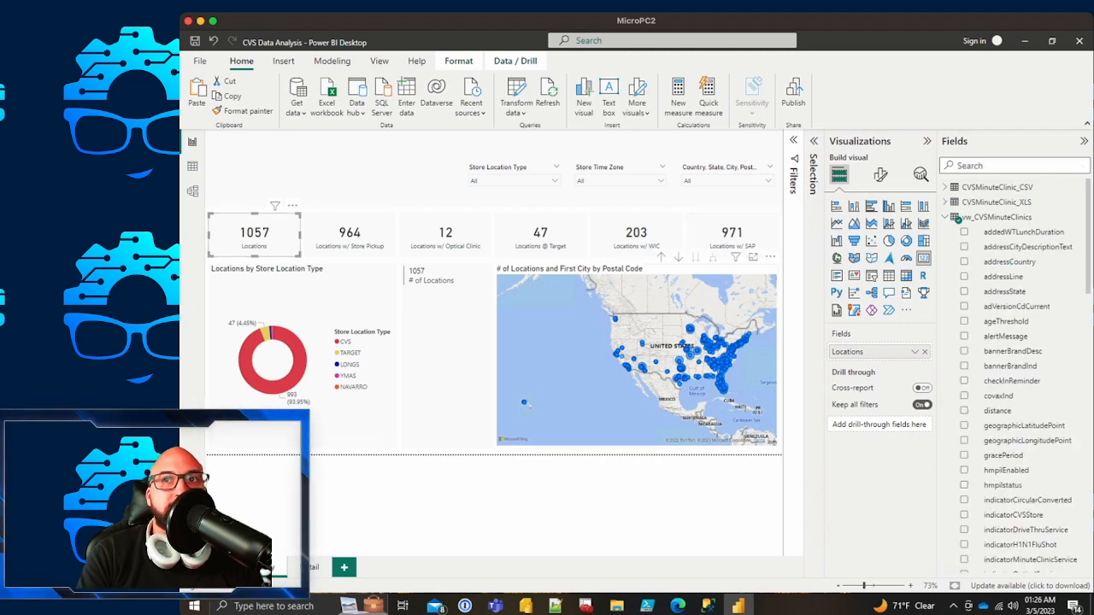
scroll(1025, 307, down, 5)
scroll(1026, 316, down, 1)
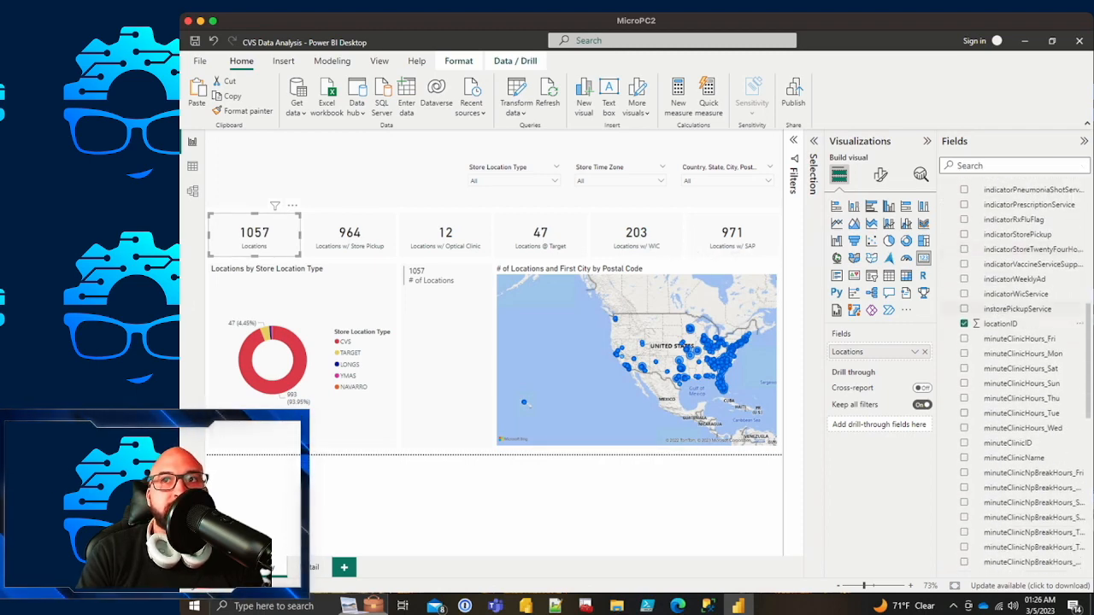
click(999, 324)
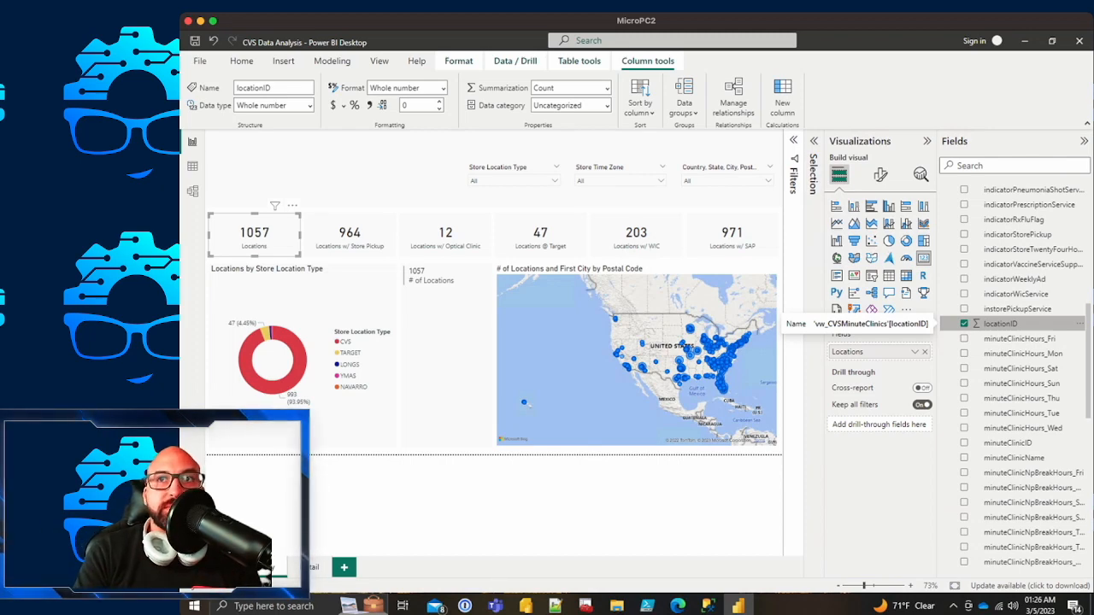
scroll(1068, 325, up, 8)
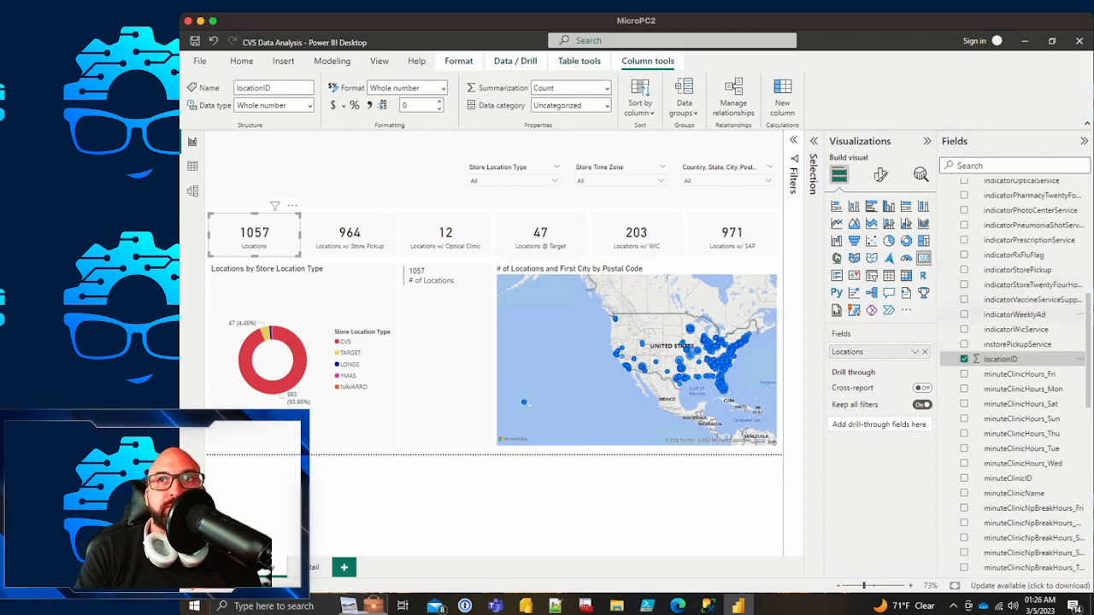
Step: Create a new measure in vw_CVSMinuteClinics and name it LocationIDFriendly
right_click(957, 219)
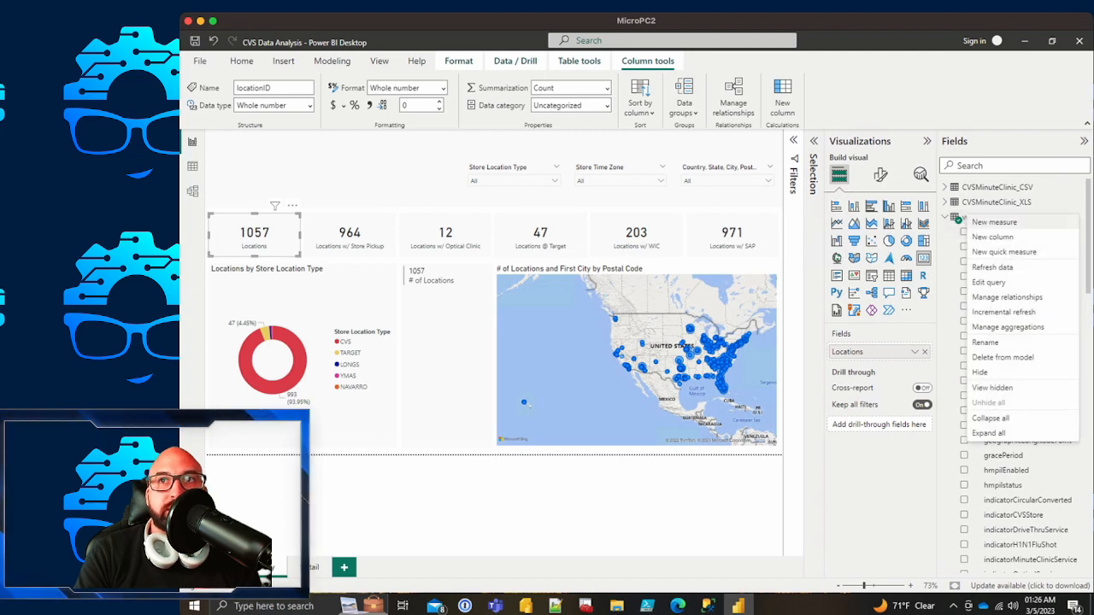
click(993, 222)
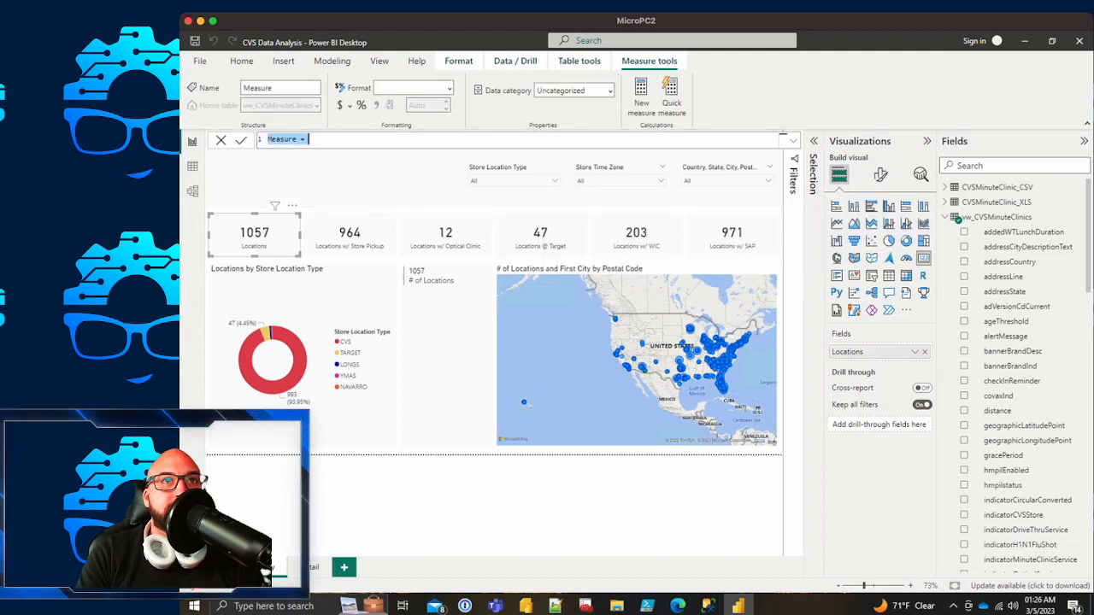
key(Right)
double_click(268, 138)
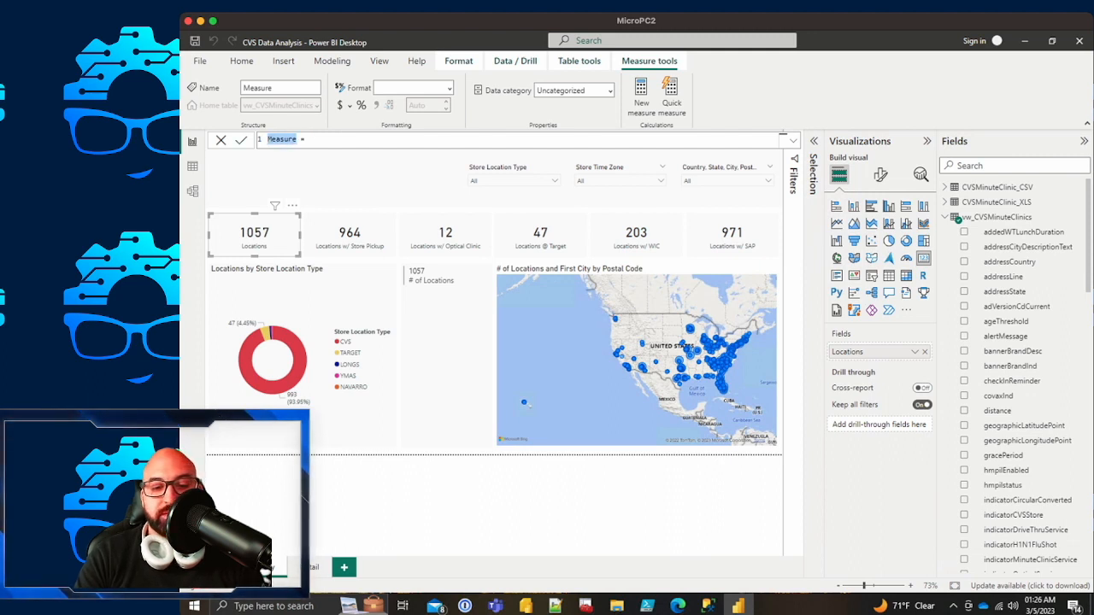
text(Location)
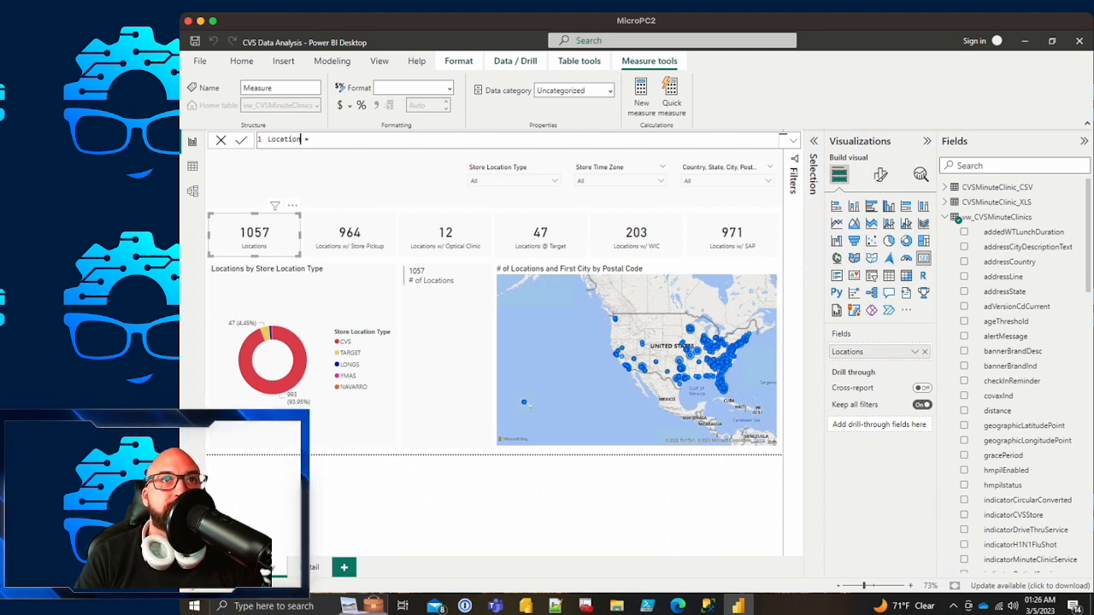
text(ID)
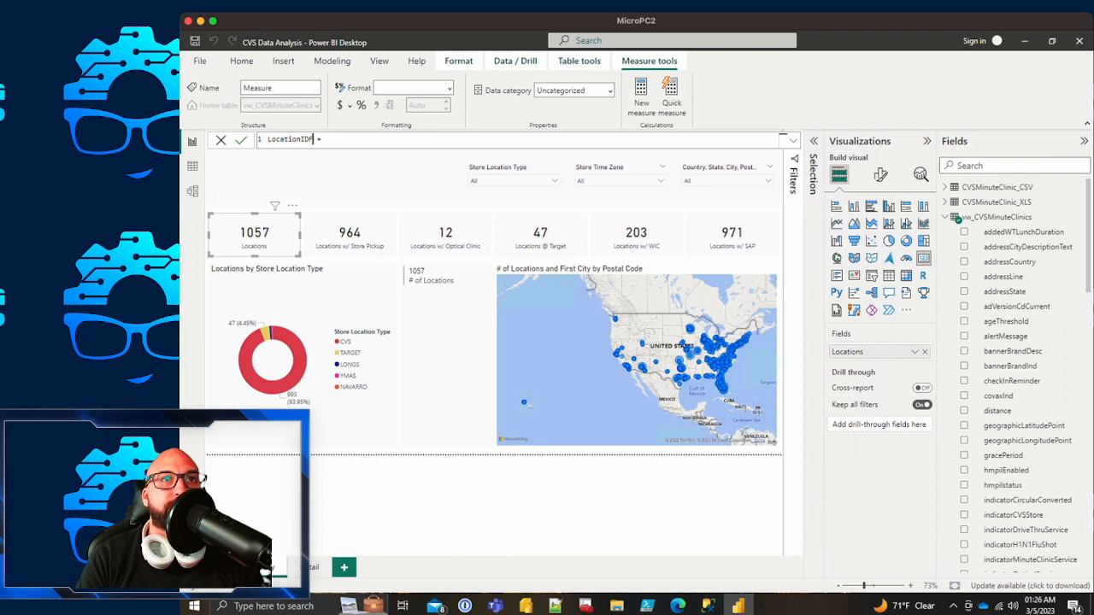
text(Friendly)
Step: Try to define the LocationIDFriendly measure as COALESCE(locationId,0)
key(End)
text(COALESCE()
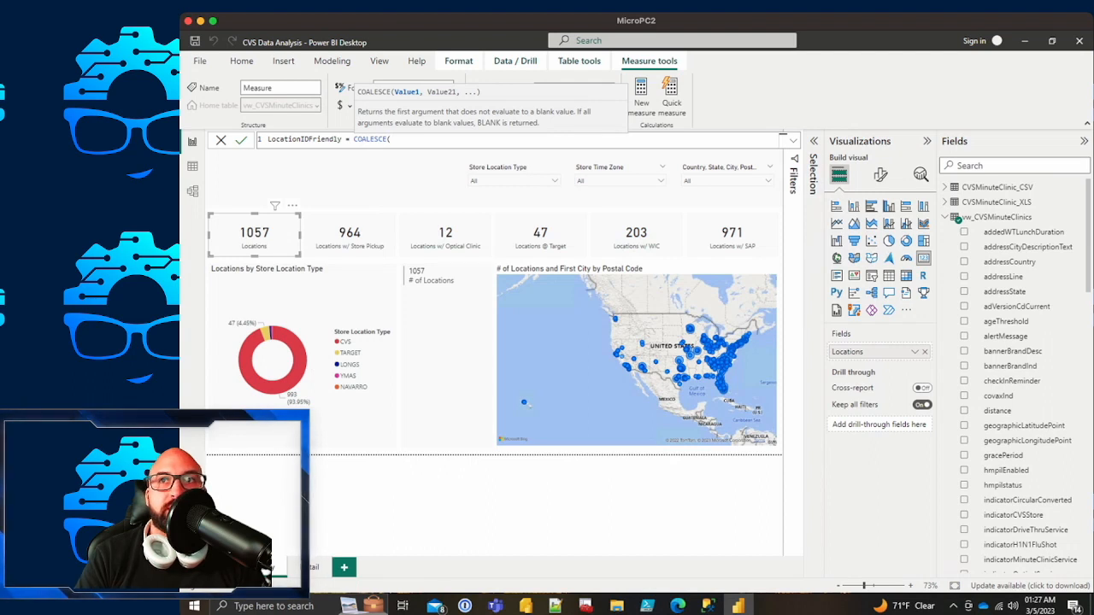
text(location)
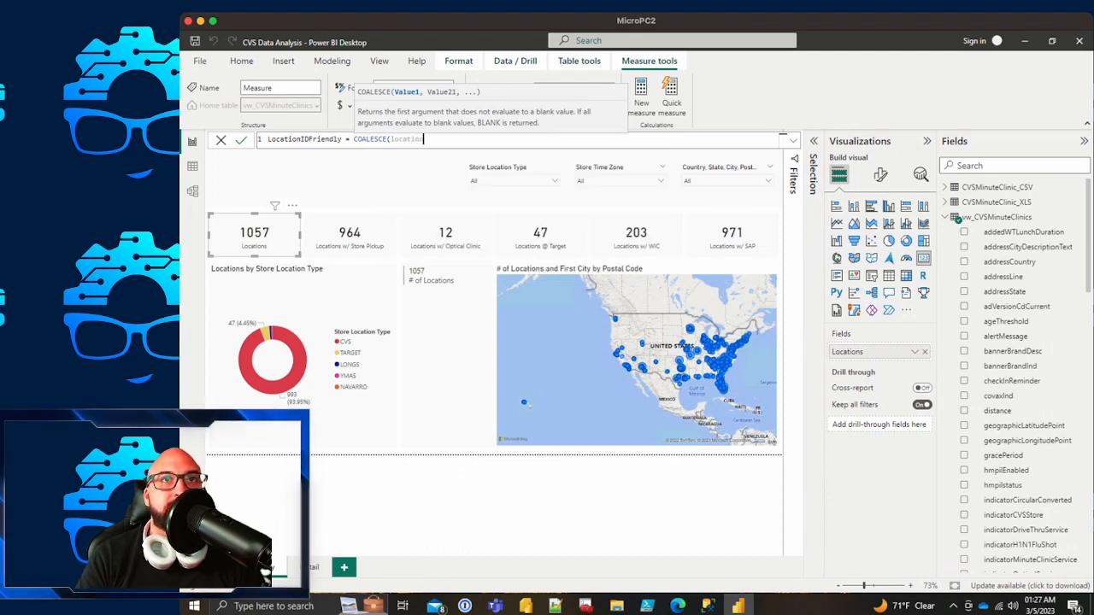
text(Id,)
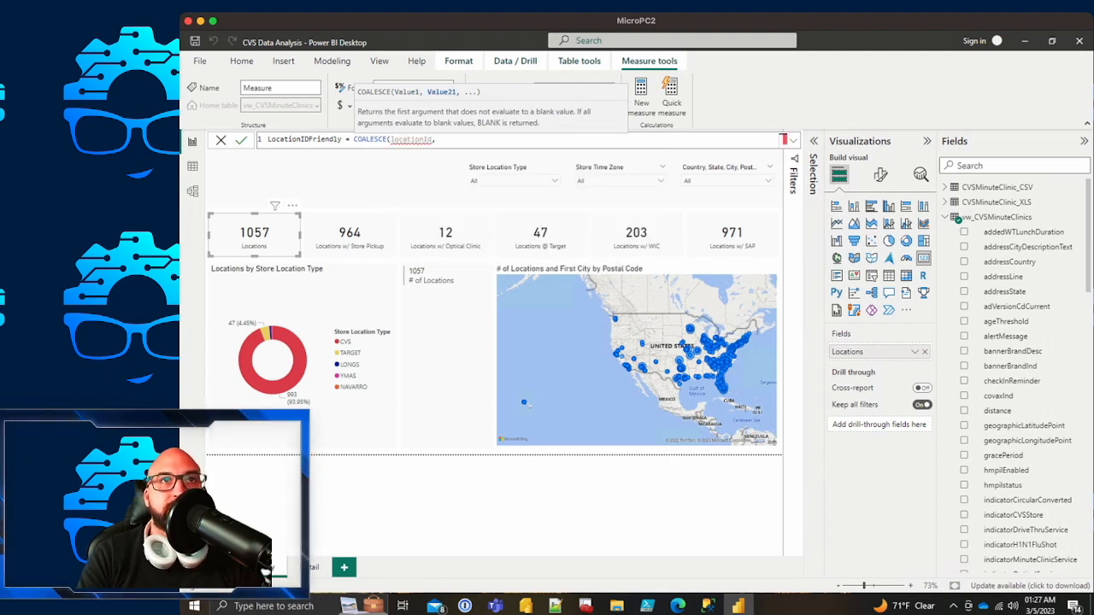
scroll(1017, 376, down, 10)
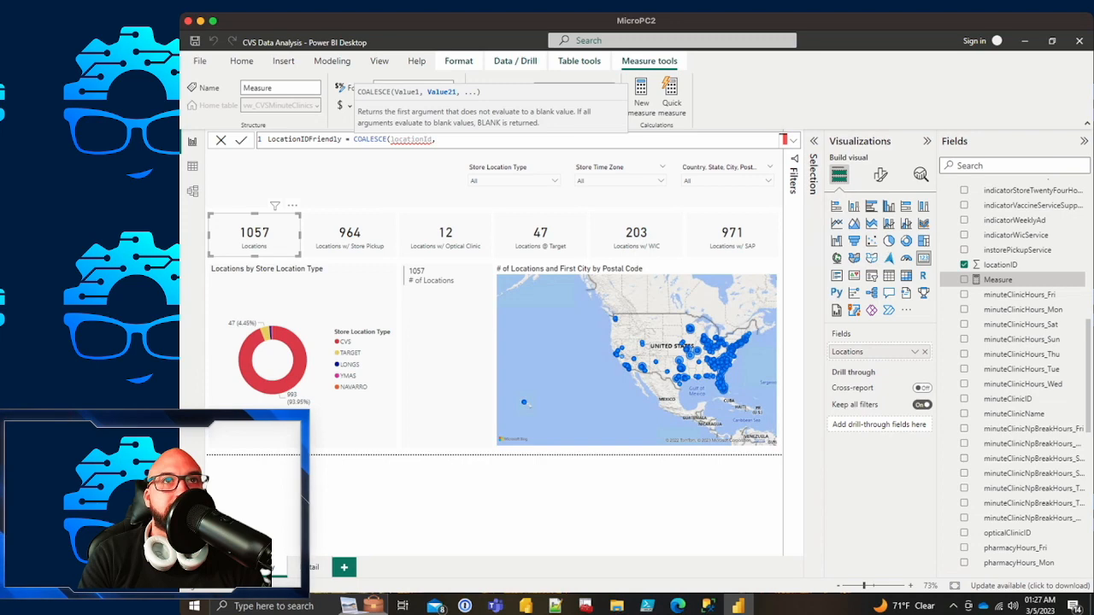
text(")
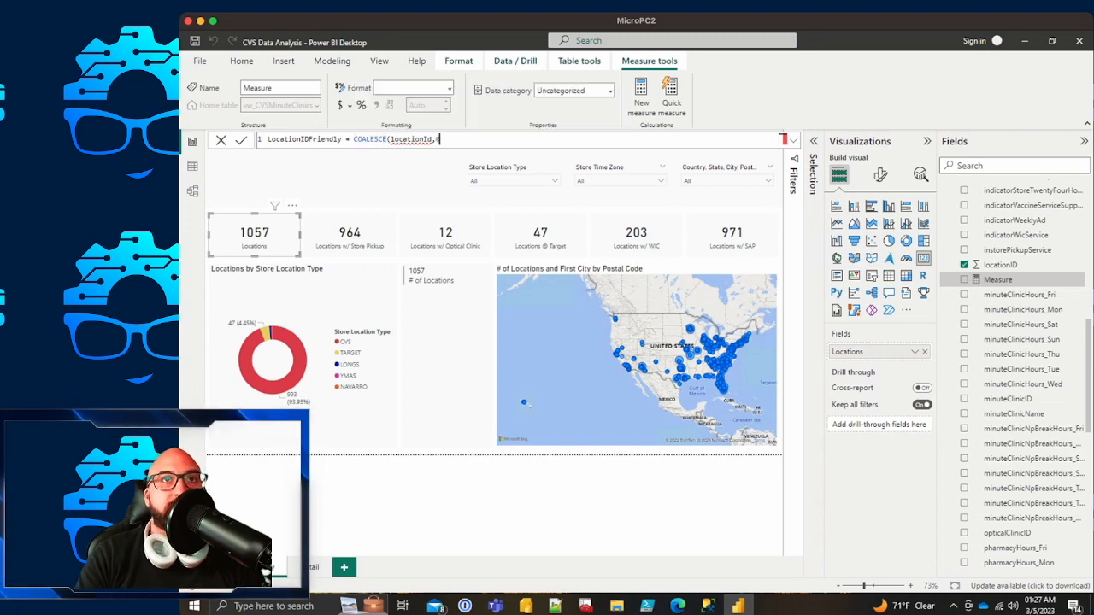
text("))
double_click(427, 139)
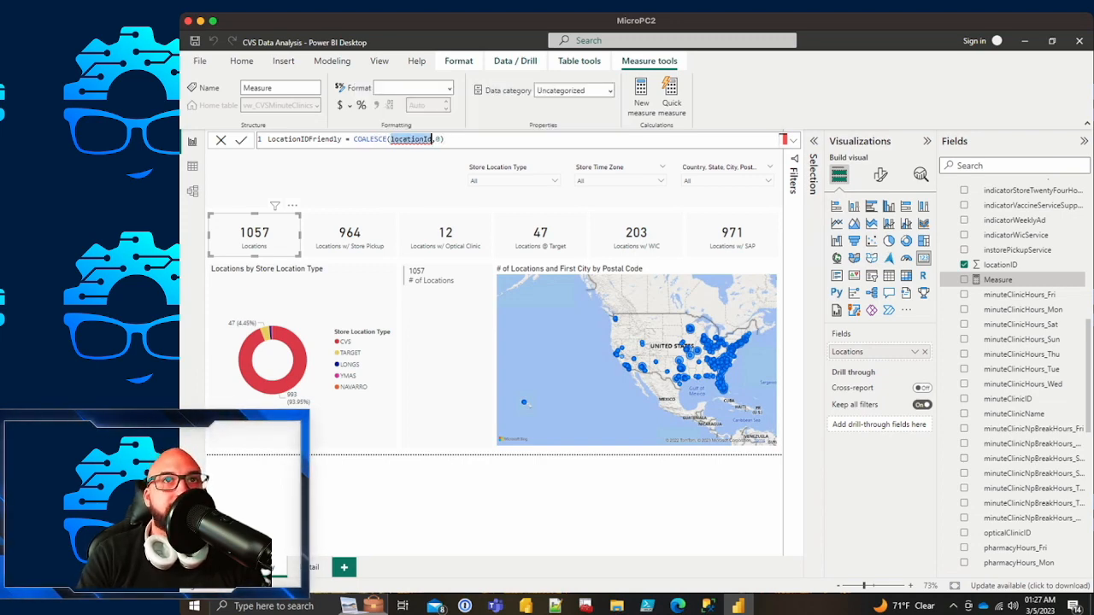
key(BackSpace)
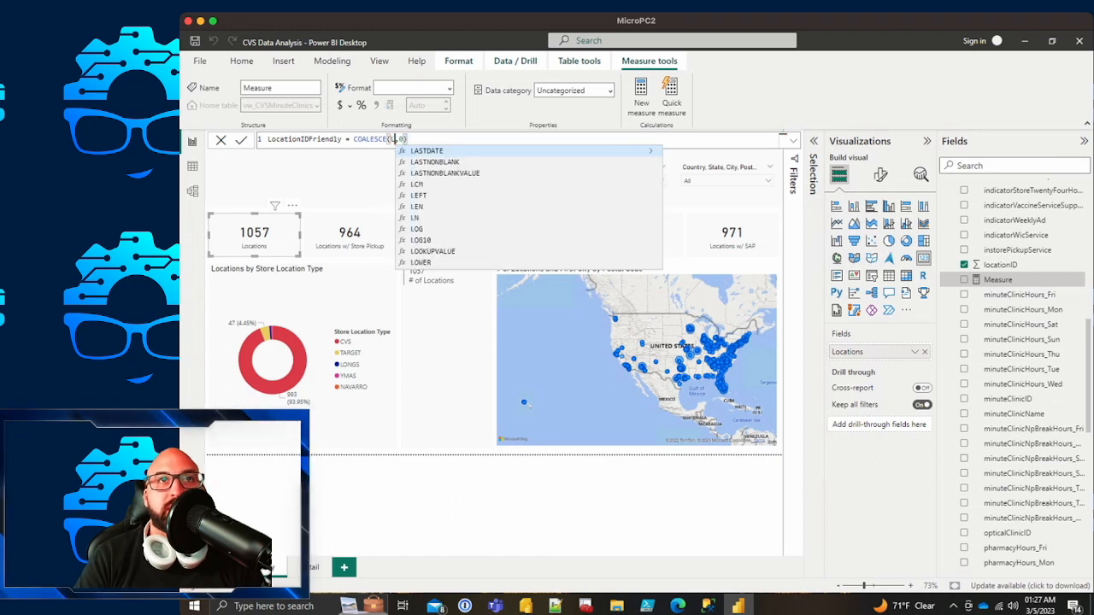
text(loca)
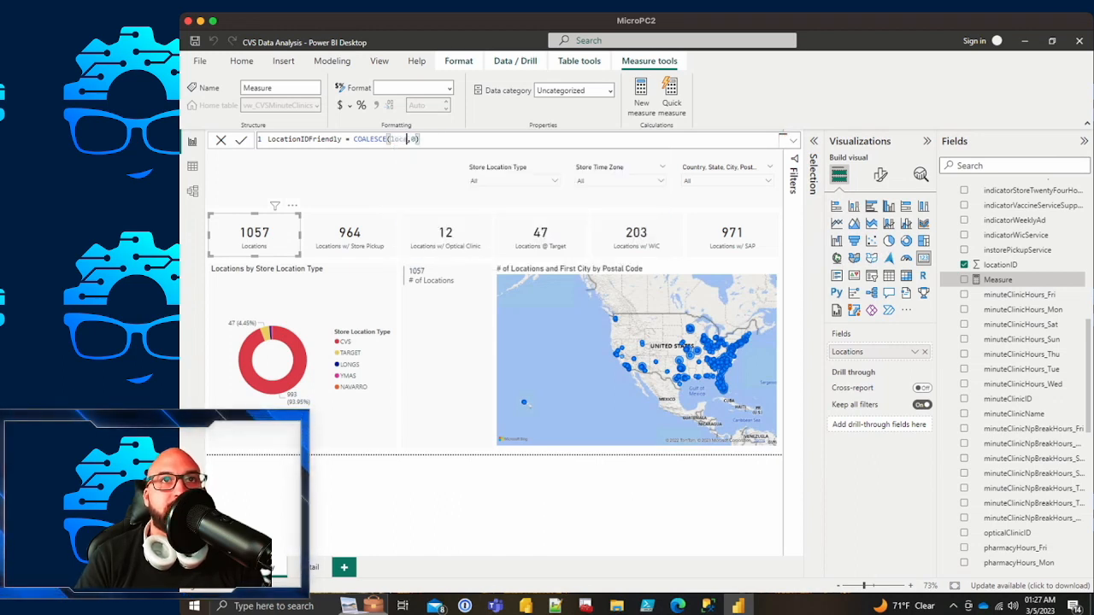
text(D)
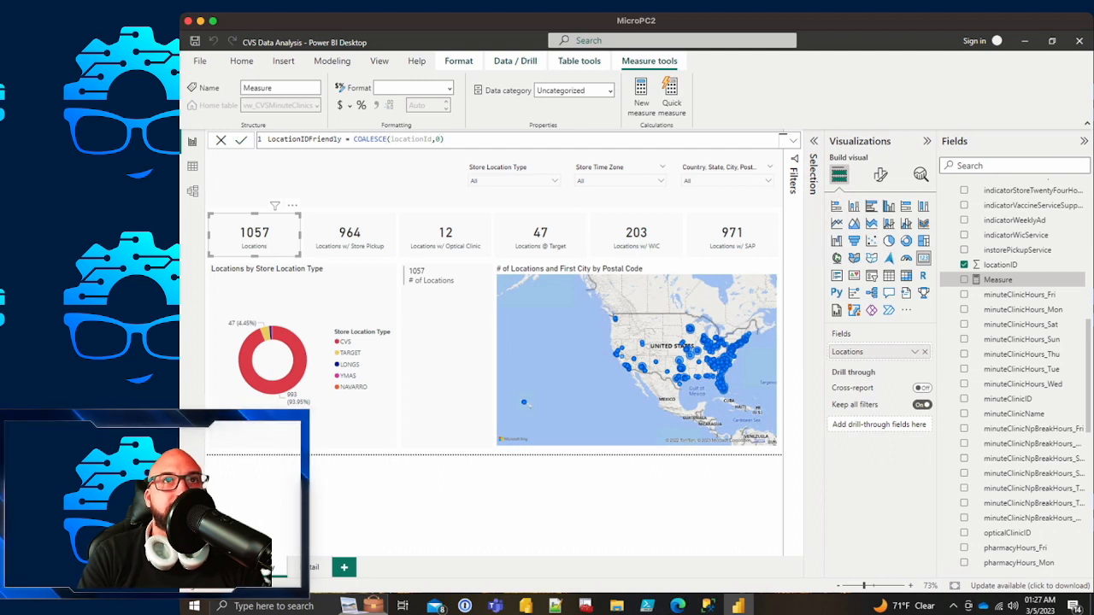
key(Return)
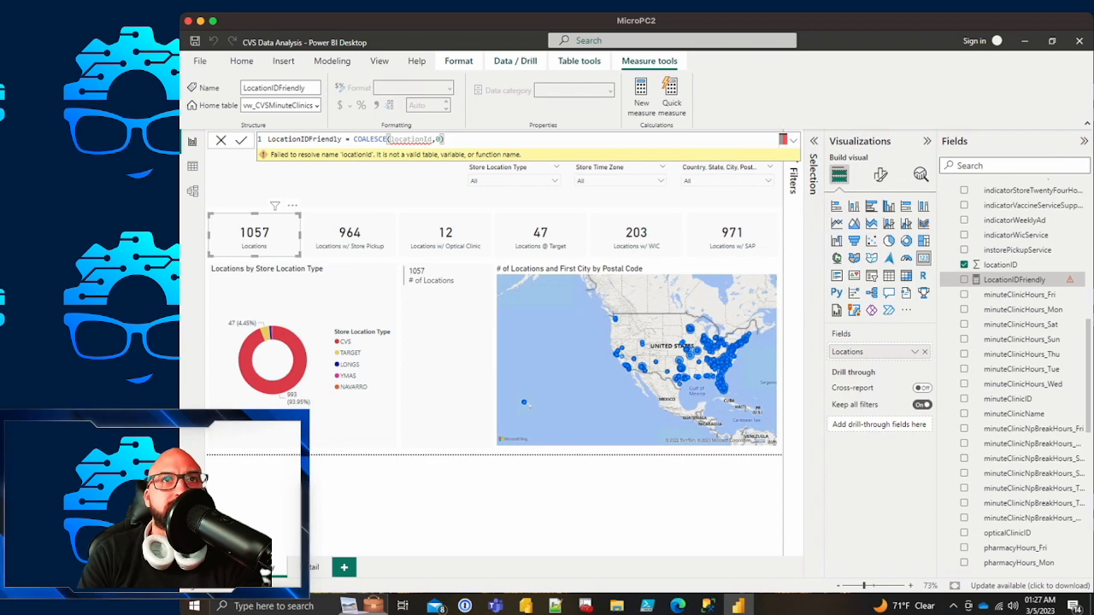
Step: Replace the LocationIDFriendly expression with DISTINCTCOUNT(CVSMinuteClinic_CSV[locationID])
scroll(1025, 376, up, 10)
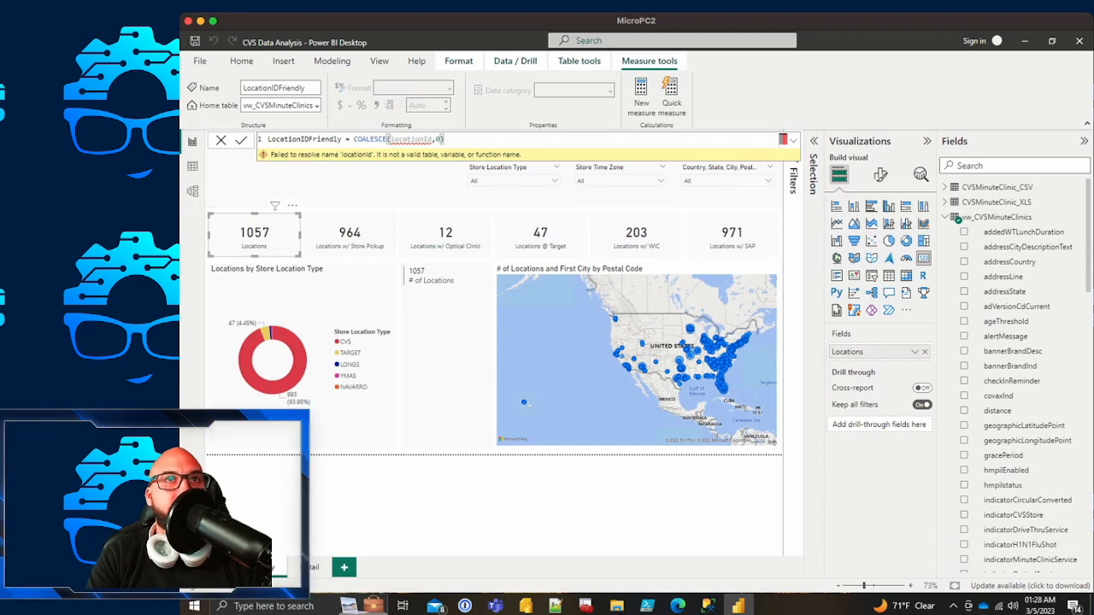
key(ctrl+shift+Left)
key(ctrl+shift+Left)
key(ctrl+shift+Left)
key(ctrl+shift+Left)
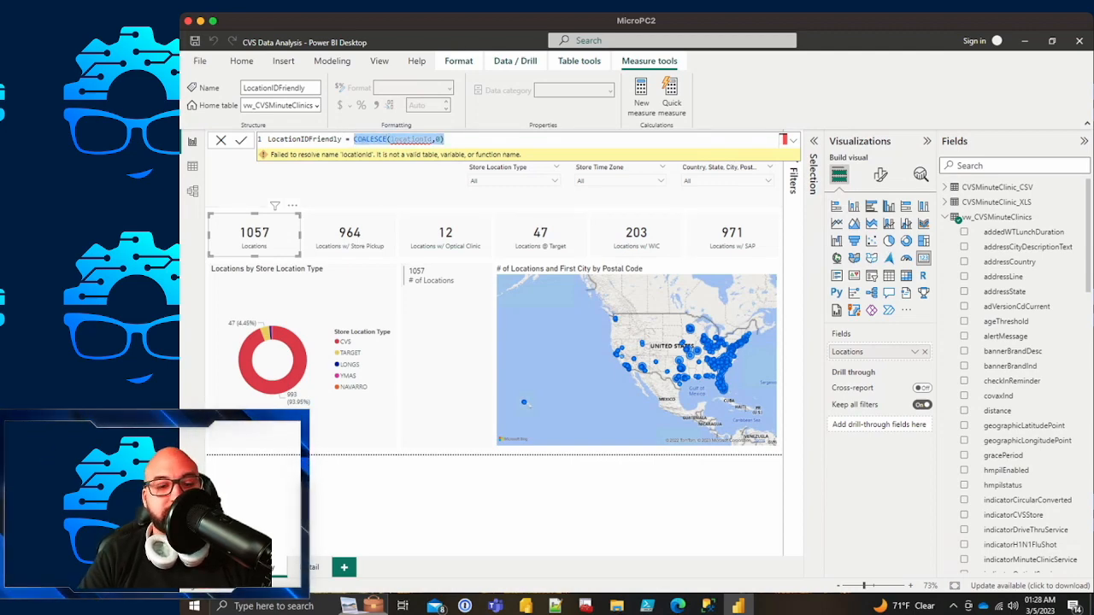
text(COUN)
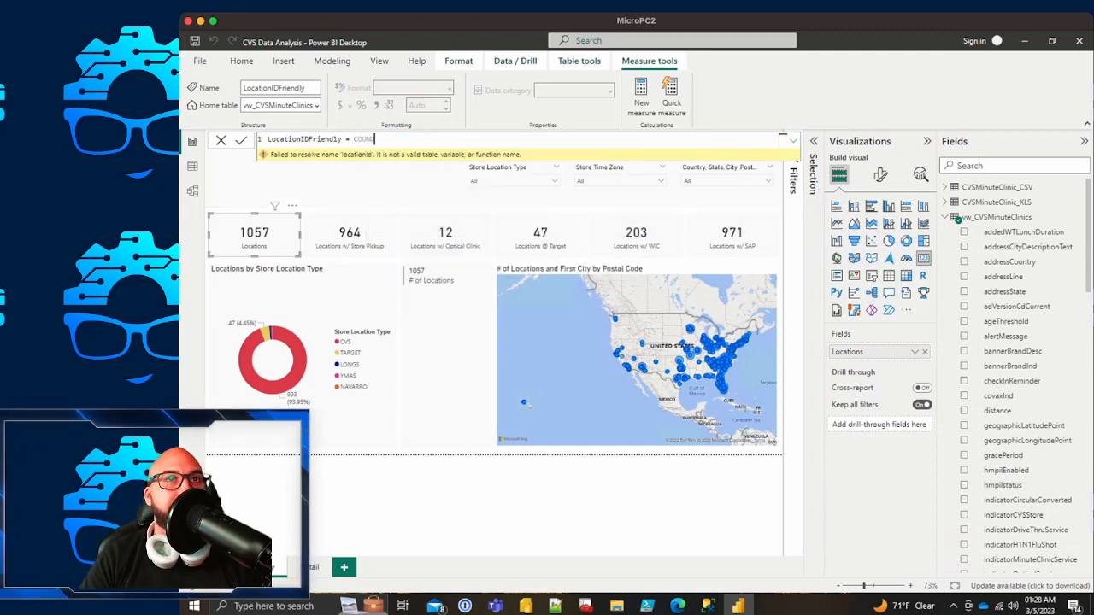
key(BackSpace)
key(BackSpace)
key(BackSpace)
key(BackSpace)
key(BackSpace)
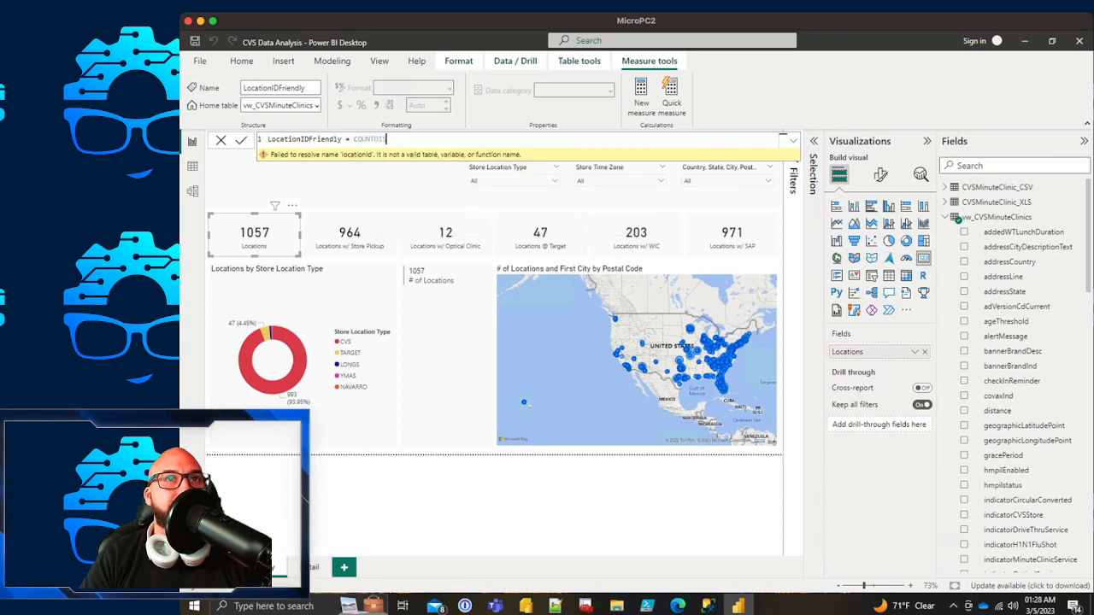
text(DISTIN)
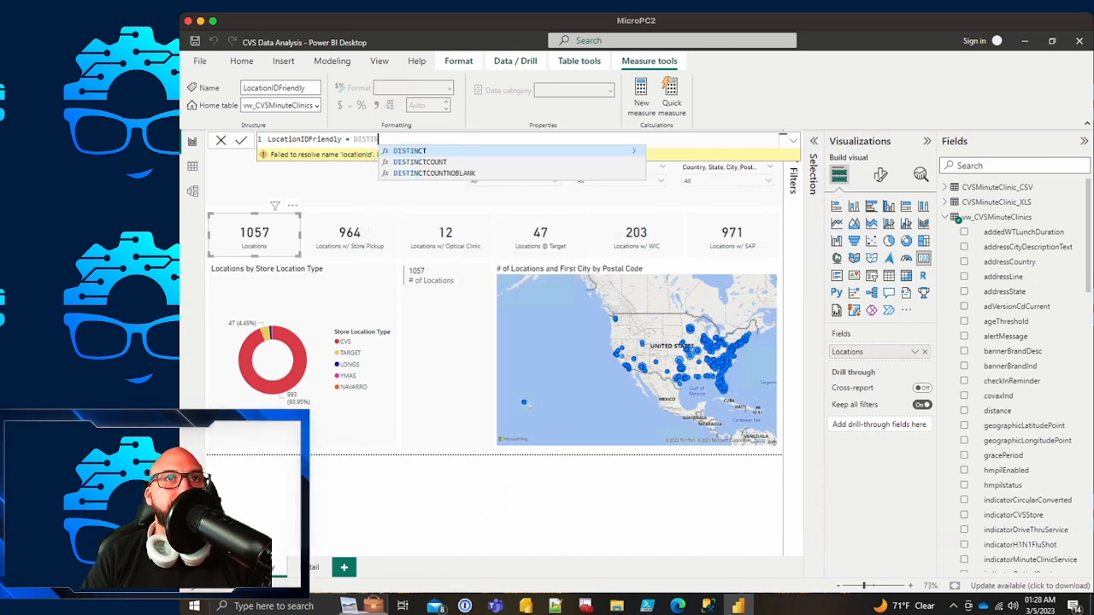
key(Down)
key(Tab)
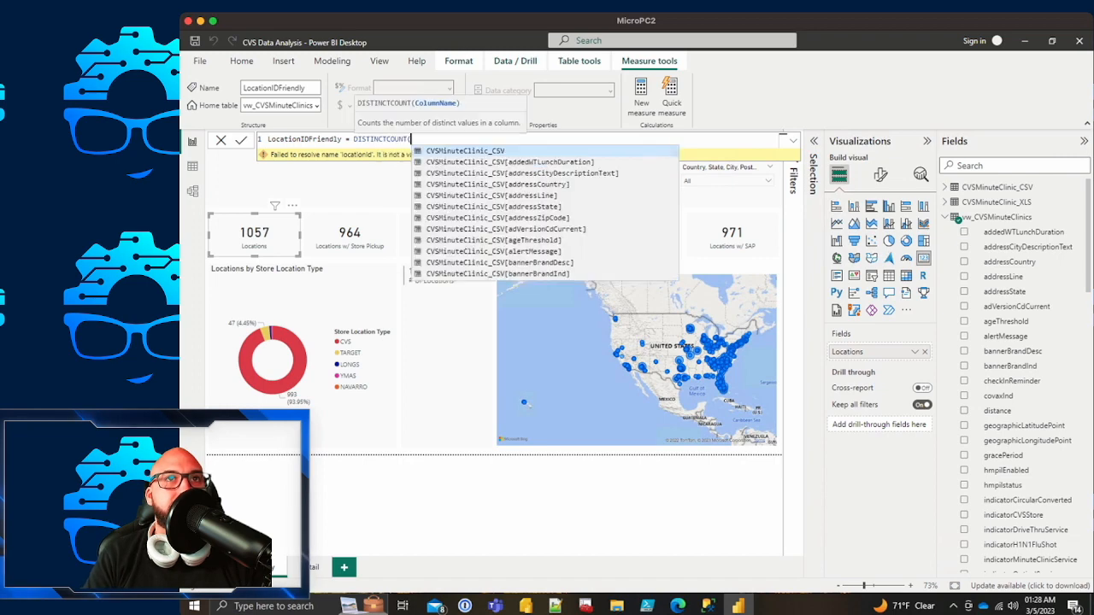
text(Location)
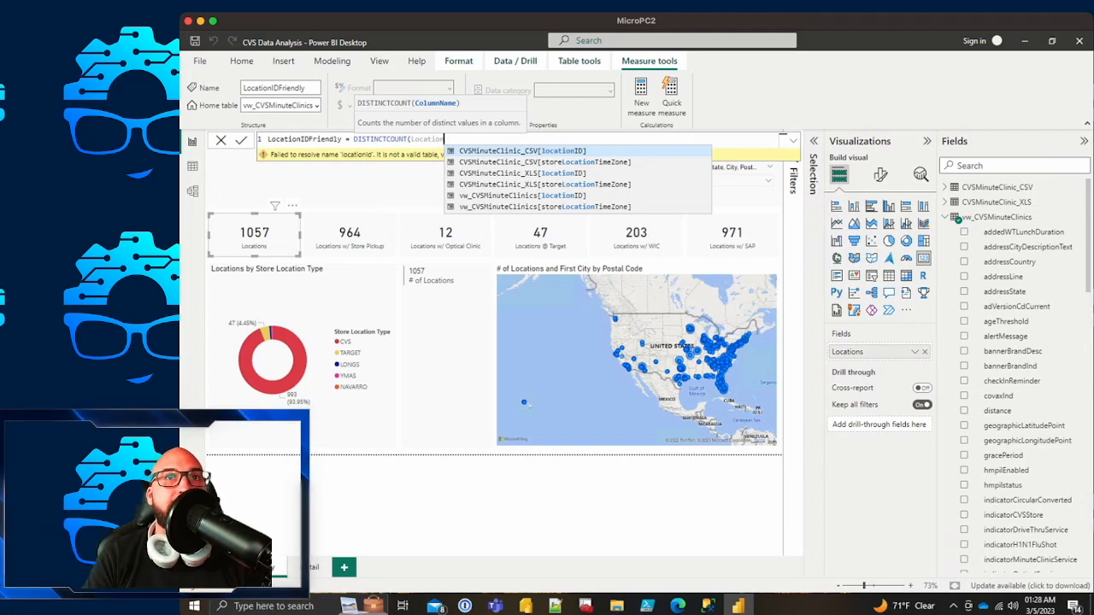
key(Tab)
text())
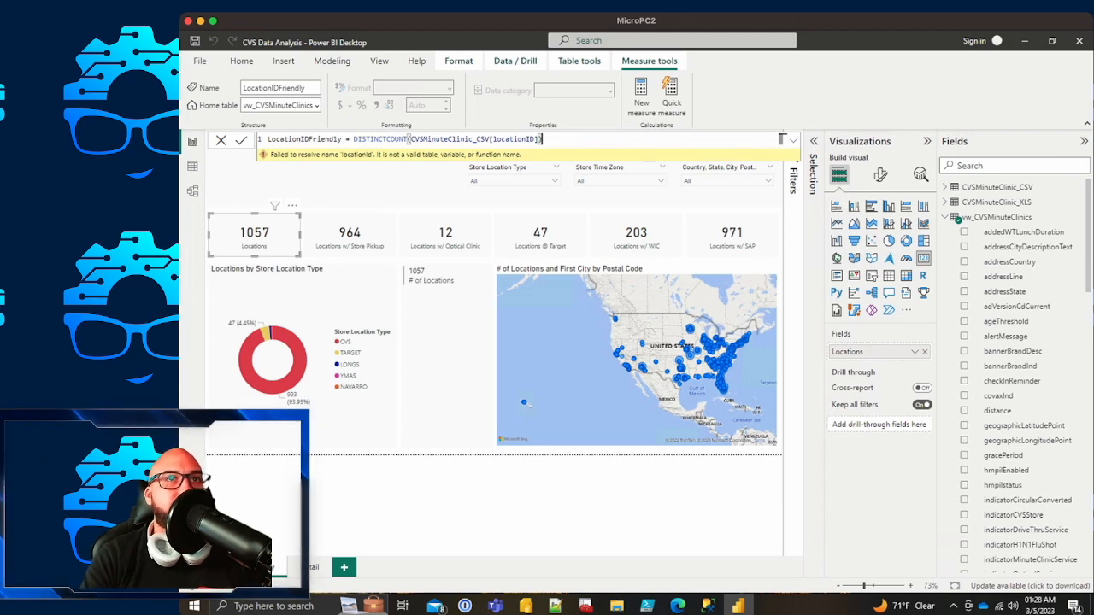
Step: Wrap the DISTINCTCOUNT expression of LocationIDFriendly in COALESCE with 0 as the fallback value
click(354, 138)
text(COALESC E()
key(BackSpace)
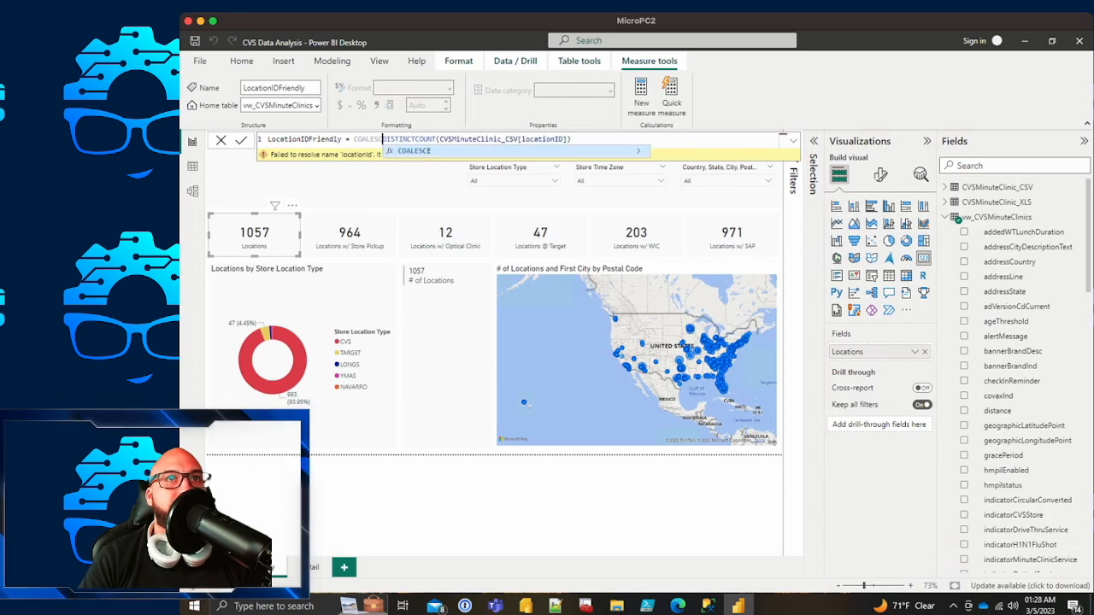
text(()
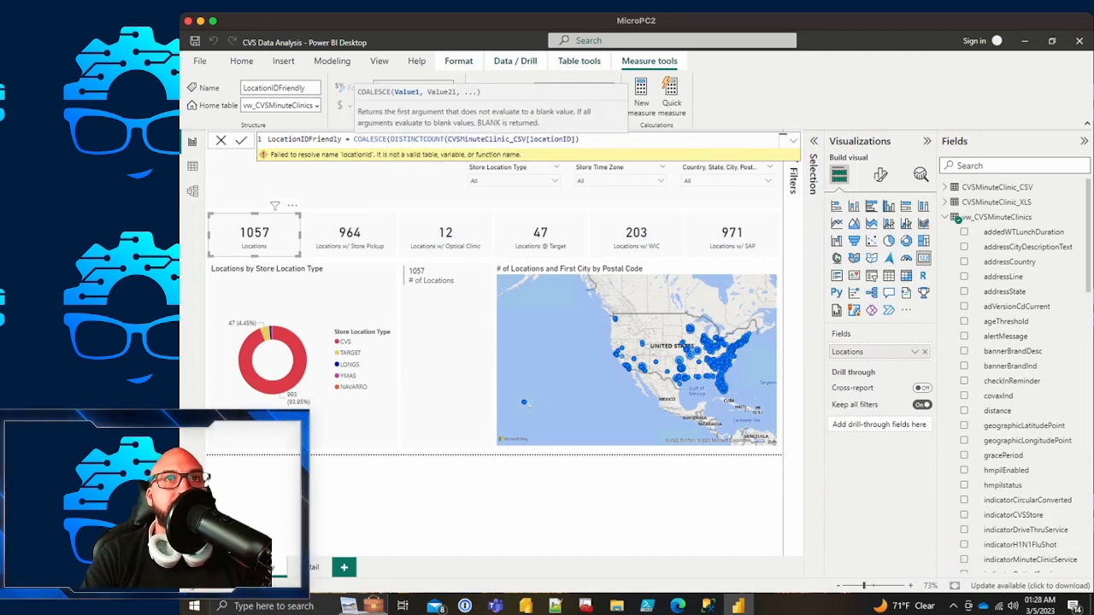
click(782, 138)
text(,0))
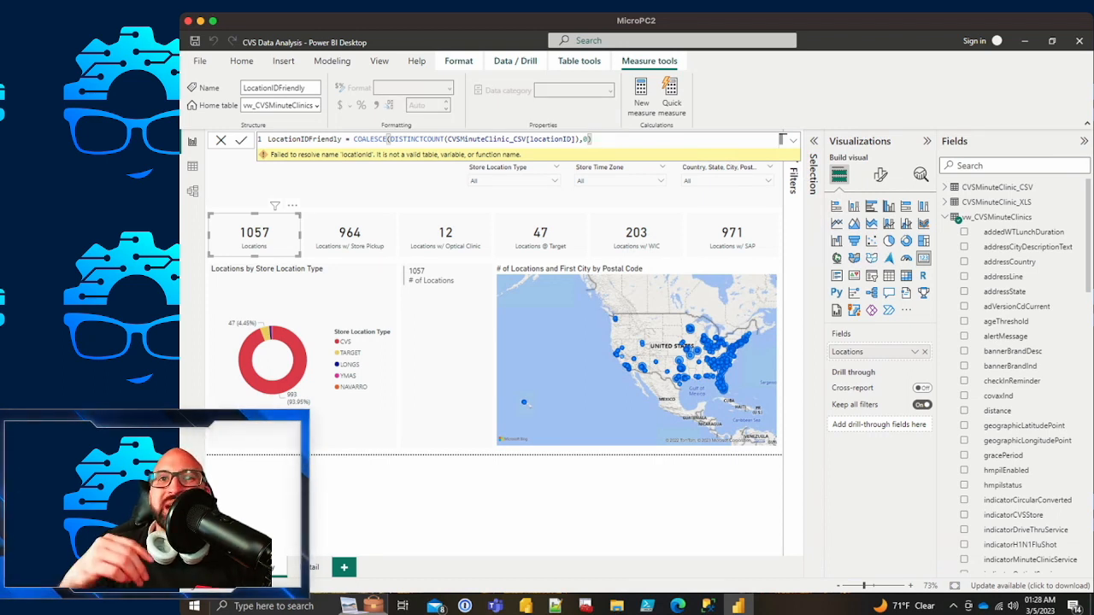
Step: Try ending the LocationIDFriendly formula with +0 in place of the COALESCE fallback argument
key(BackSpace)
key(BackSpace)
key(BackSpace)
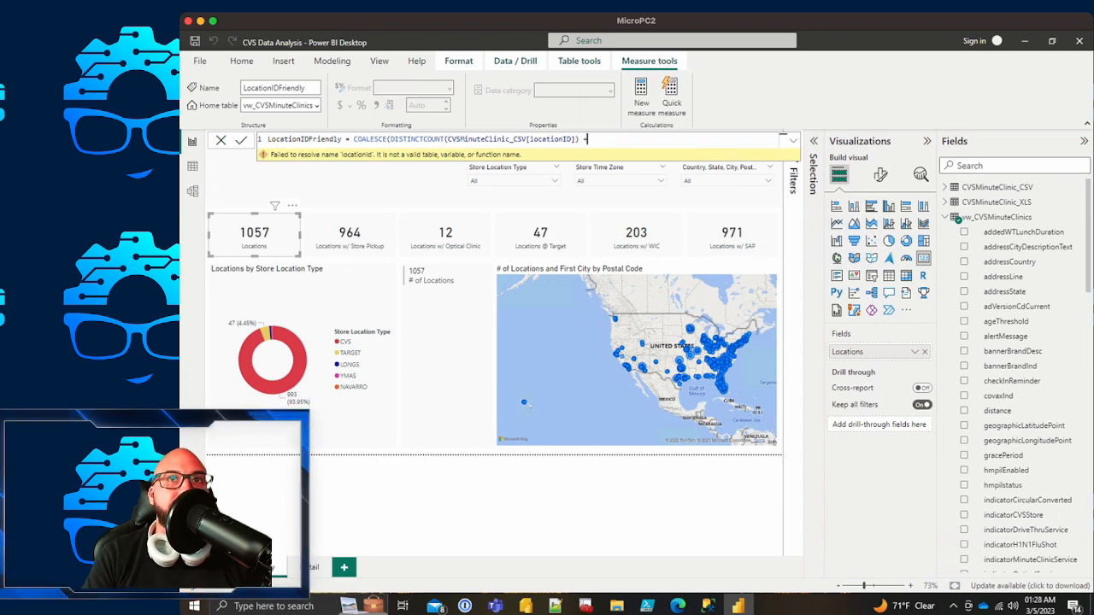
text(+00)
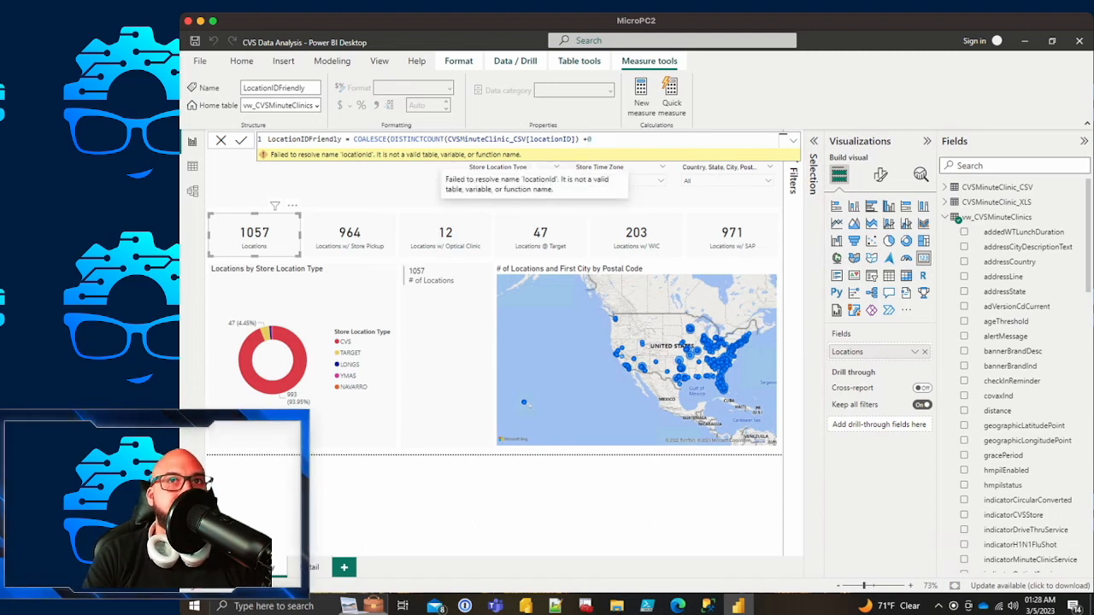
Step: End the LocationIDFriendly formula with ,0) after the DISTINCTCOUNT expression, commit the measure and deselect everything on the page
key(shift+Left)
key(shift+Left)
key(shift+Left)
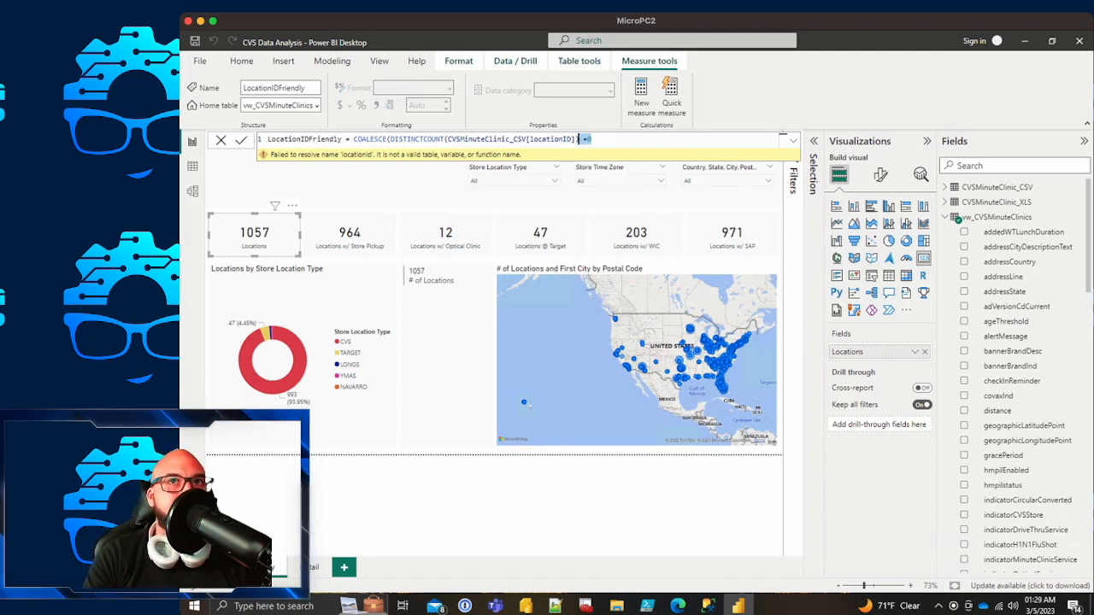
text(,0))
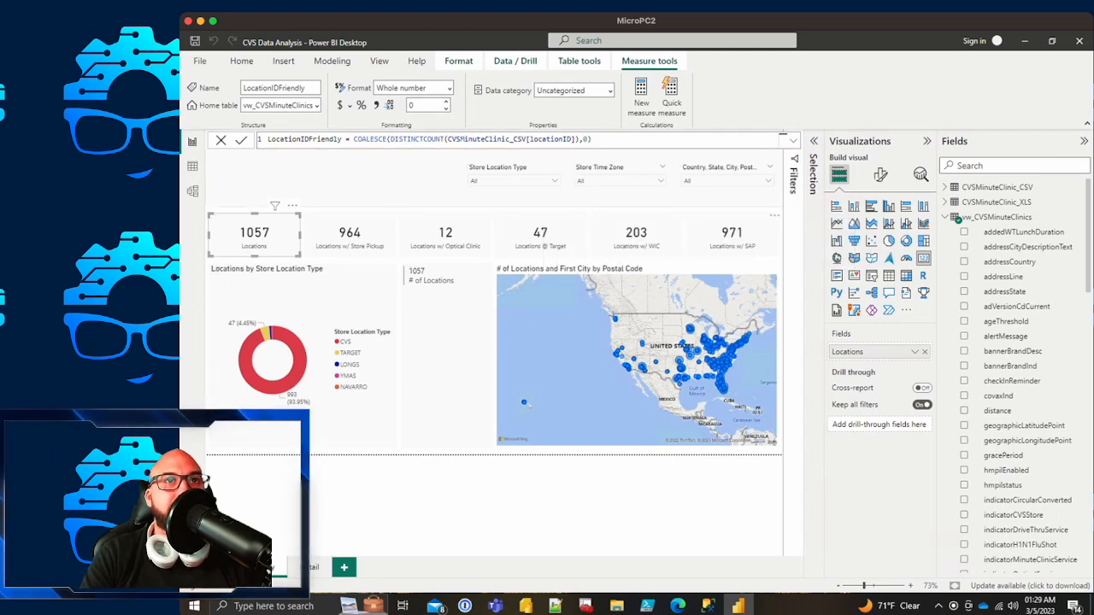
click(342, 176)
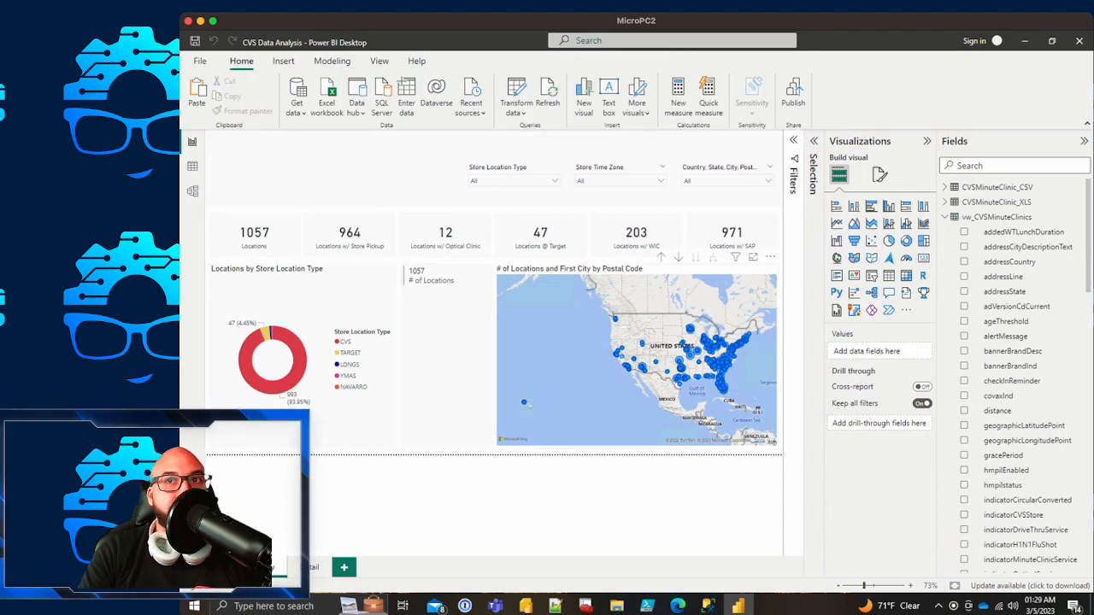
Step: Replace the field in the Locations card with the count of locationID from vw_CVSMinuteClinics
click(254, 235)
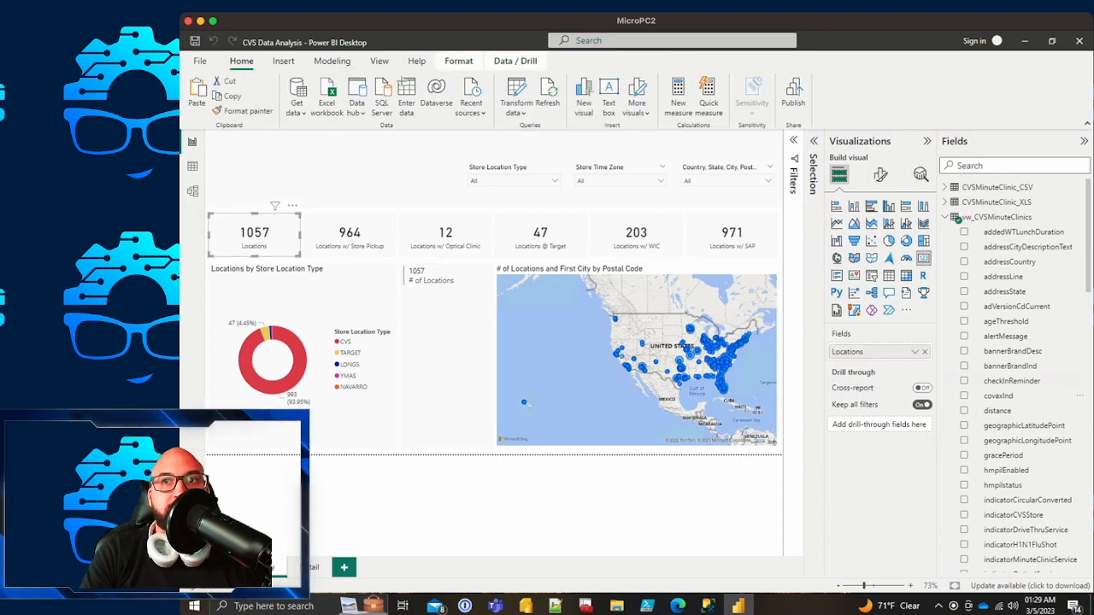
scroll(1025, 396, down, 10)
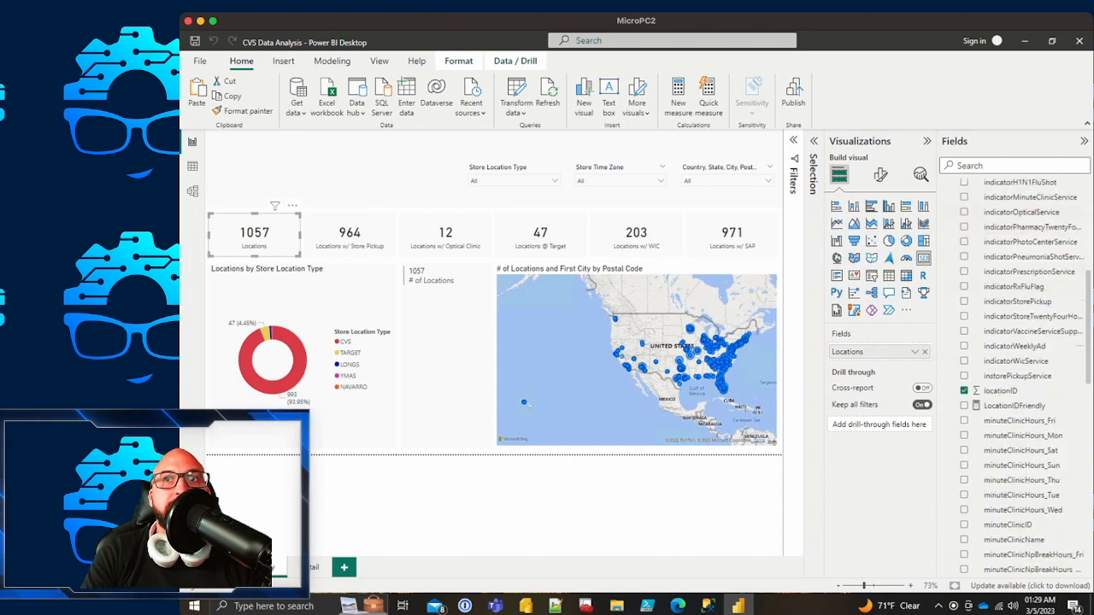
scroll(1025, 493, up, 2)
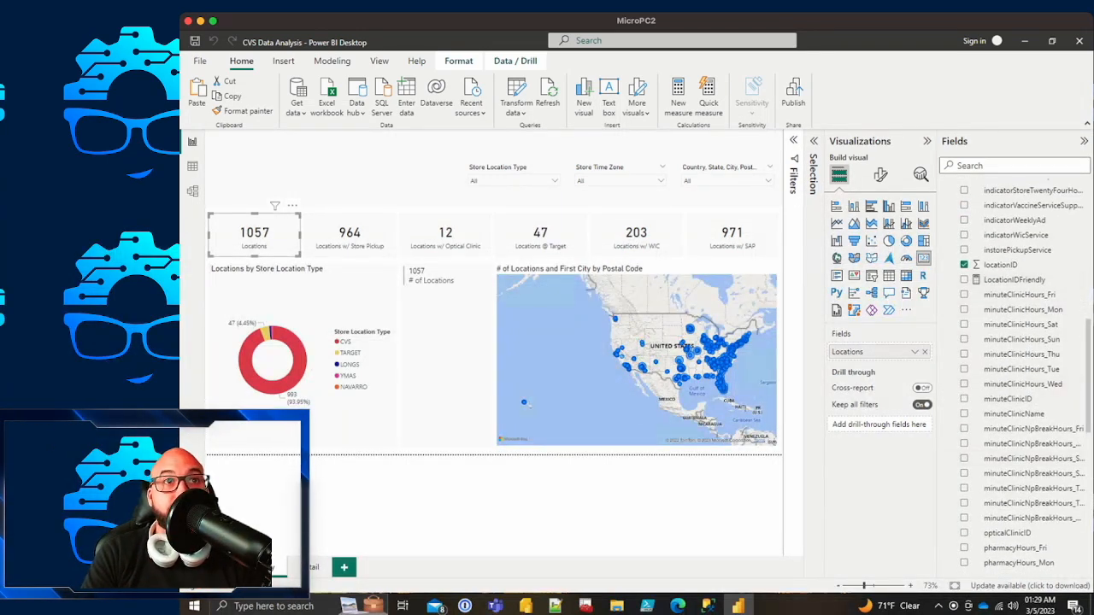
drag(1004, 265, 863, 351)
double_click(863, 351)
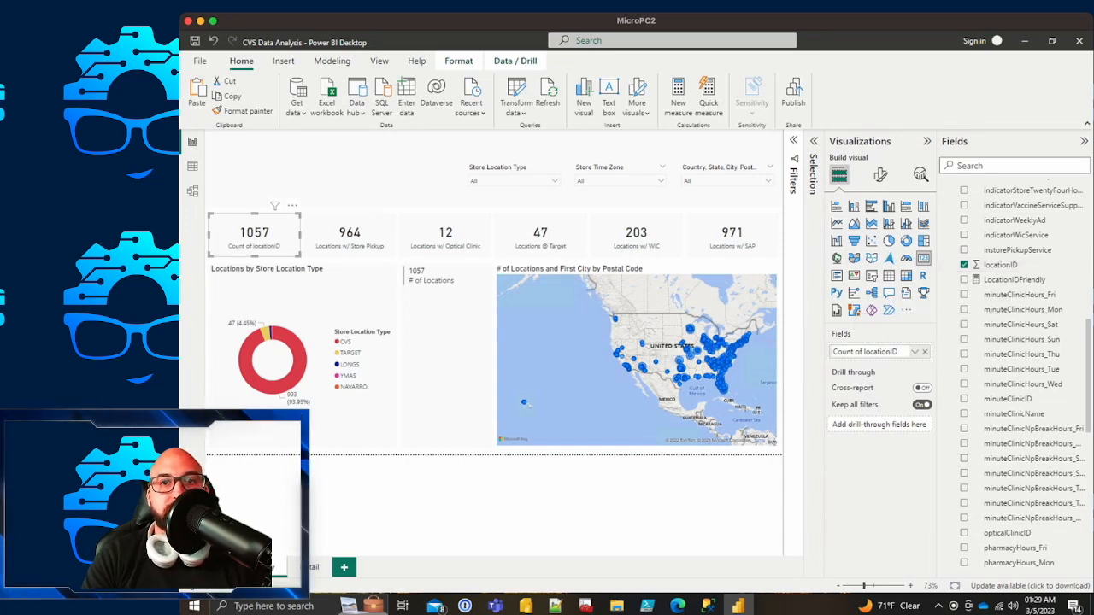
Step: Label the first card's field Locations, and replace the Store Pickup card's field with LocationIDFriendly, labelled Locations w/ Store Pickup
text(Locations)
key(Return)
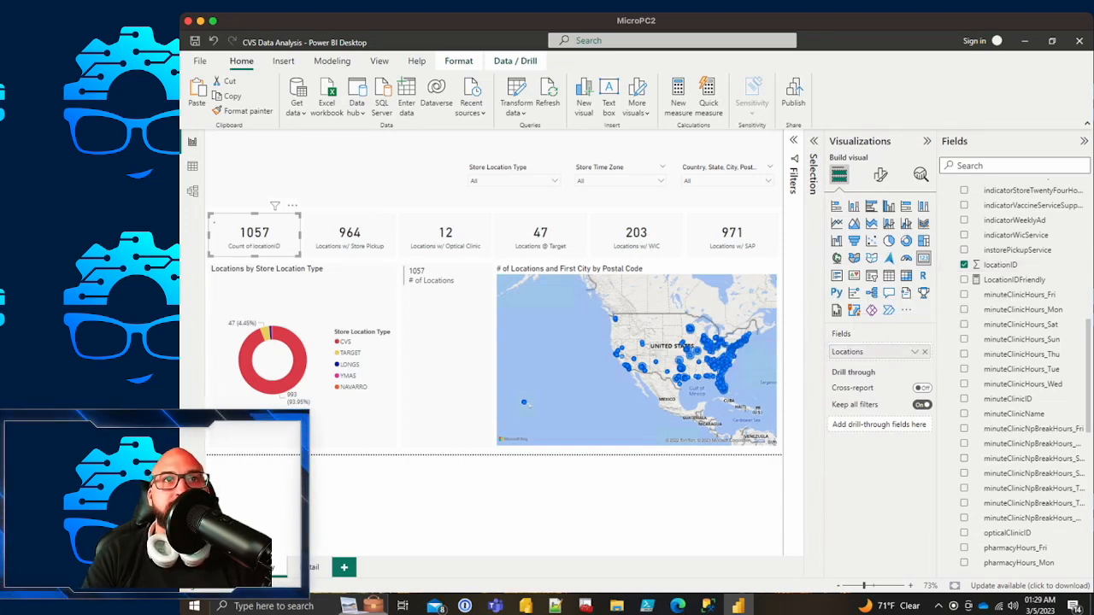
click(350, 235)
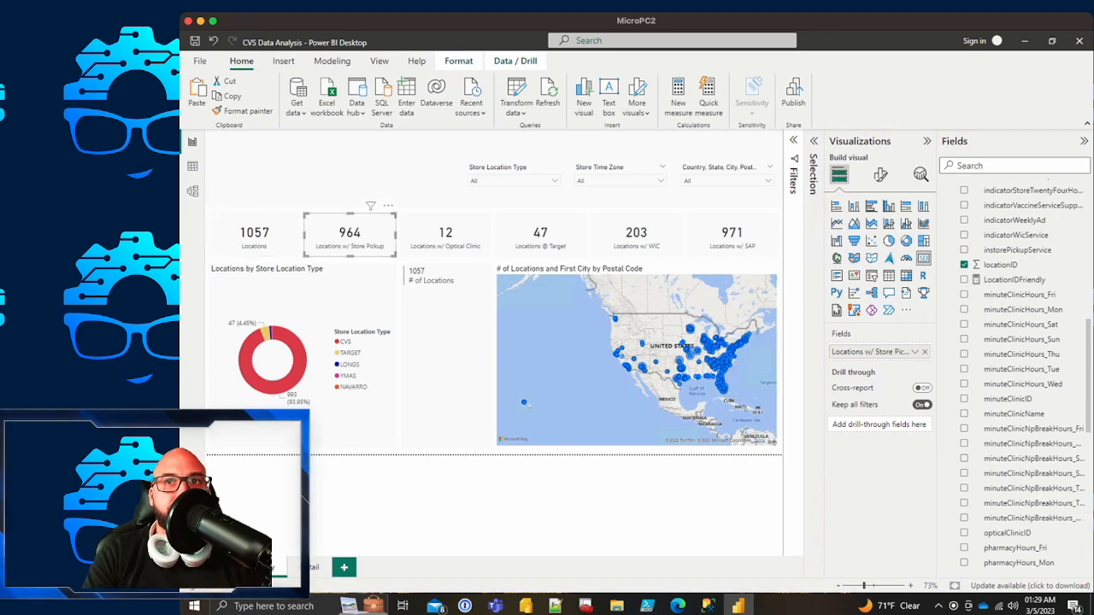
double_click(871, 351)
key(ctrl+c)
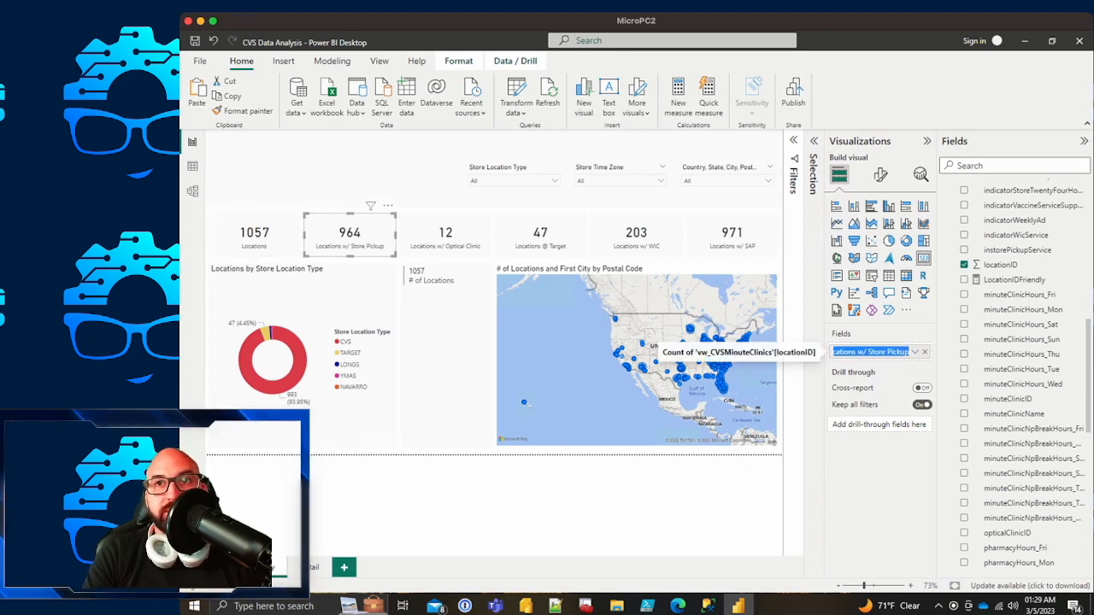
drag(1014, 280, 879, 353)
double_click(871, 352)
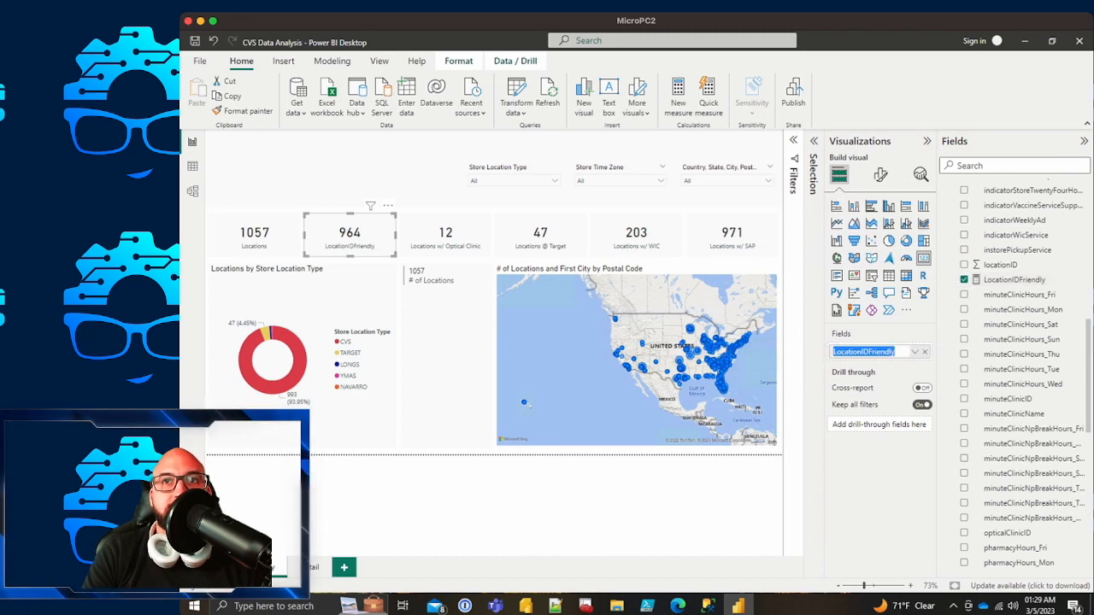
key(ctrl+v)
Step: Replace the Optical Clinic card's field with LocationIDFriendly and keep the label Locations w/ Optical Clinic
click(445, 235)
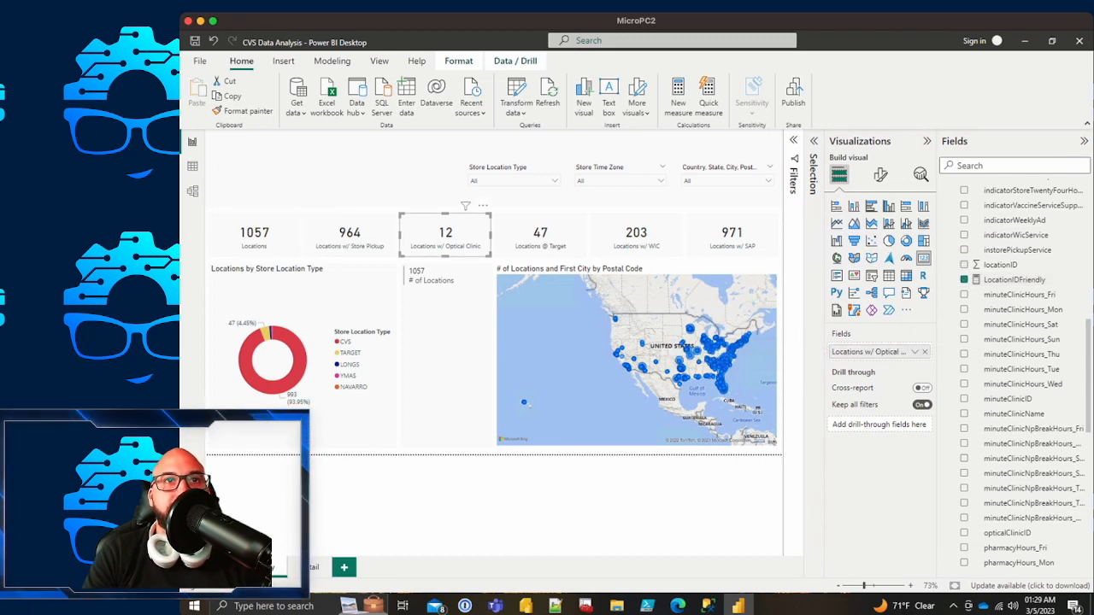
double_click(871, 352)
key(ctrl+c)
drag(1014, 280, 895, 353)
double_click(875, 352)
key(ctrl+v)
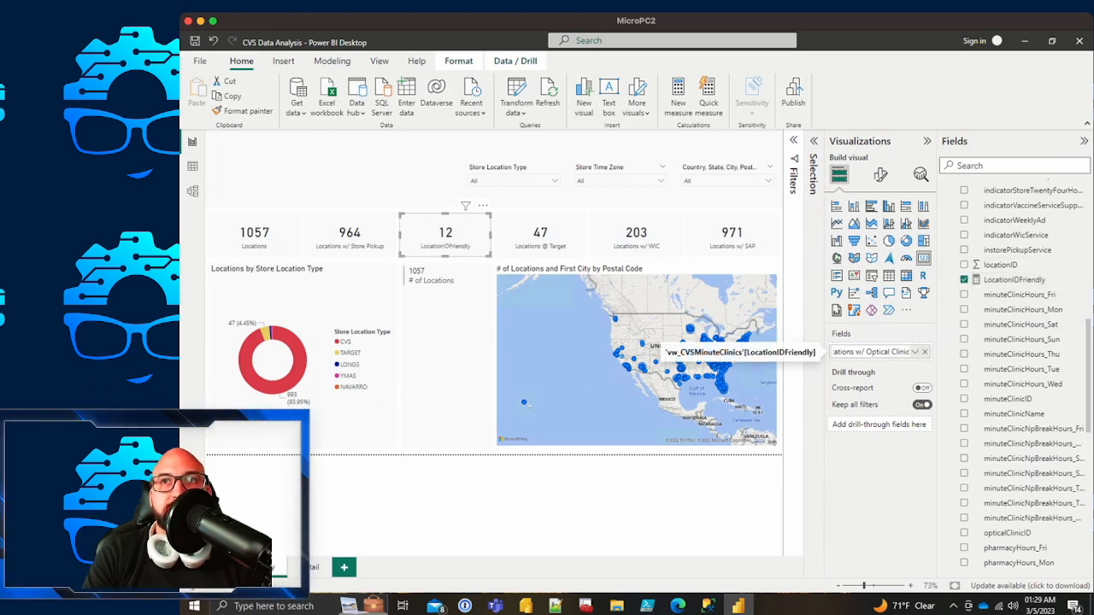
Step: Replace the Target card's field with the LocationIDFriendly measure and label it Locations @ Target
click(540, 234)
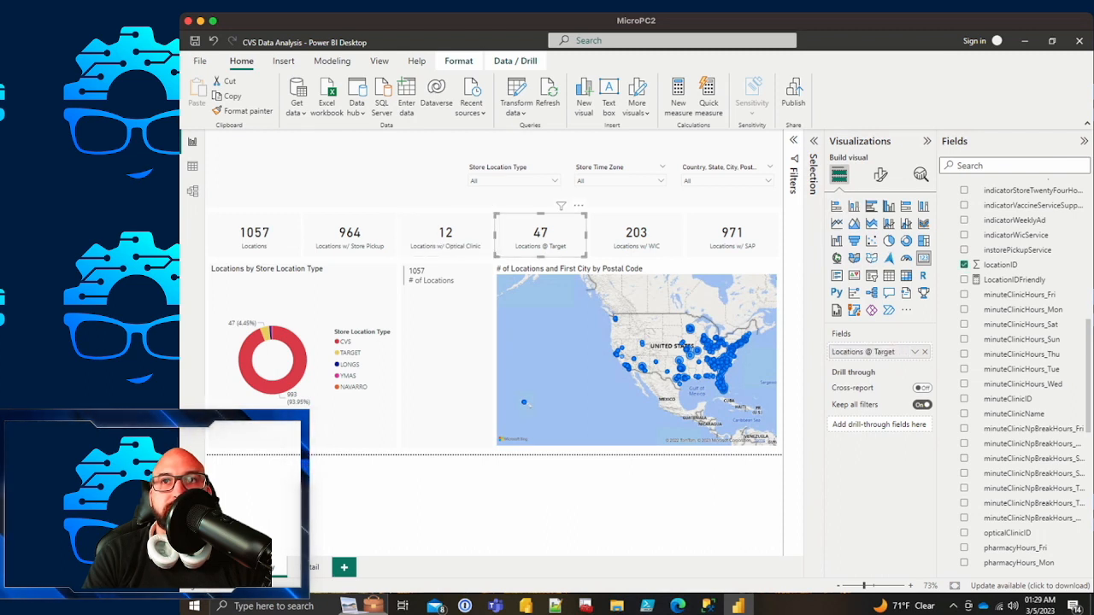
double_click(871, 352)
key(ctrl+c)
drag(1014, 279, 863, 357)
double_click(864, 352)
key(ctrl+v)
Step: Swap the WIC card's field for LocationIDFriendly and rename it Locations w/ WIC
click(635, 234)
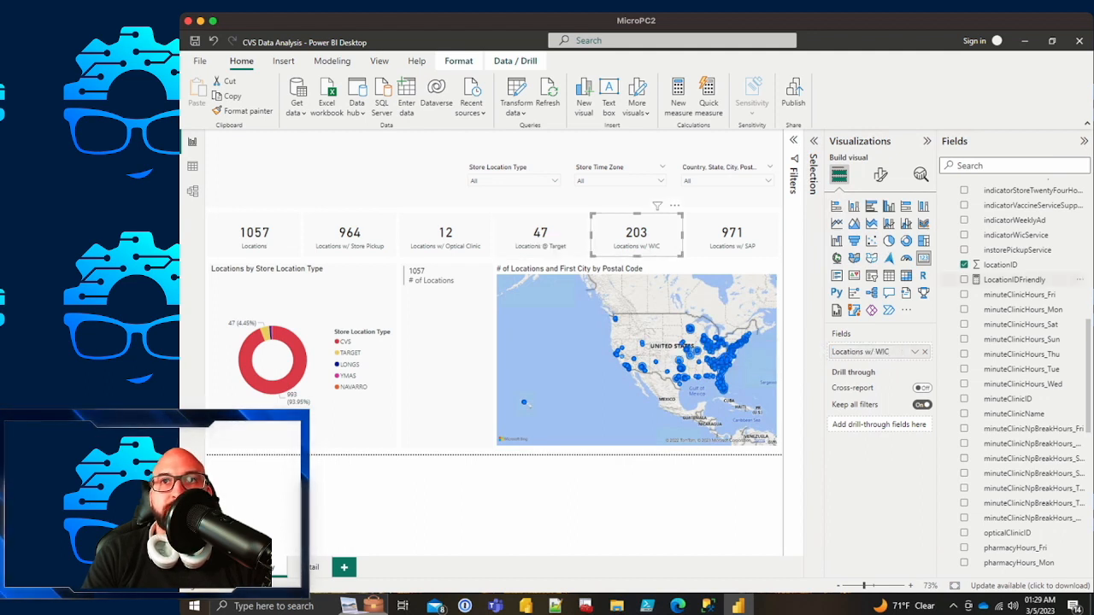
drag(1014, 280, 865, 352)
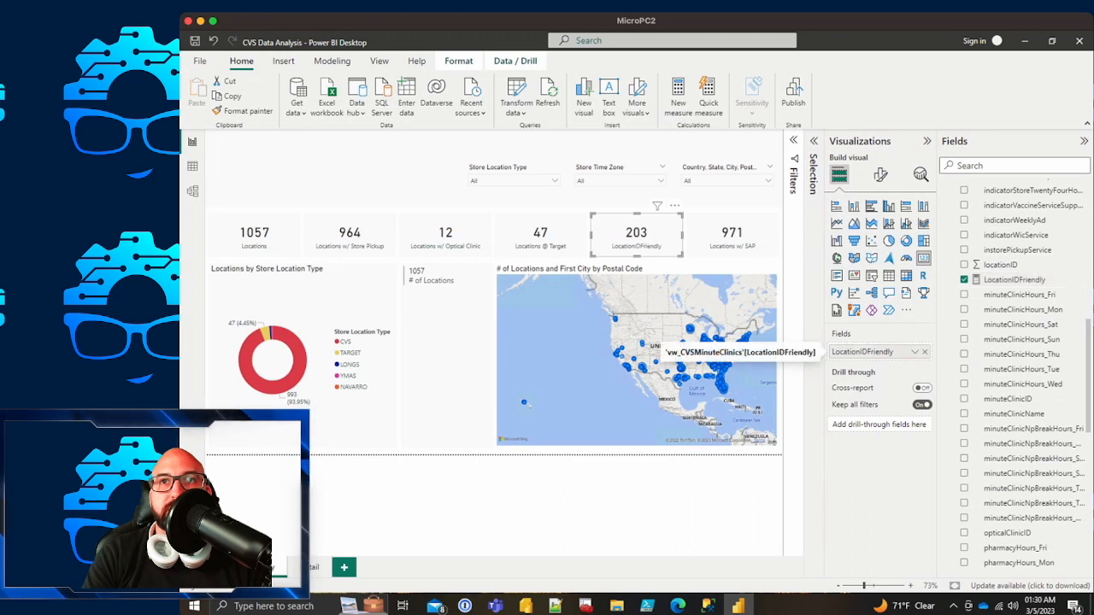
double_click(865, 352)
text(Locations w/ WIC)
Step: Replace the Locations w/ SAP card's field with LocationIDFriendly and label it Locations w/ SNAP
click(734, 249)
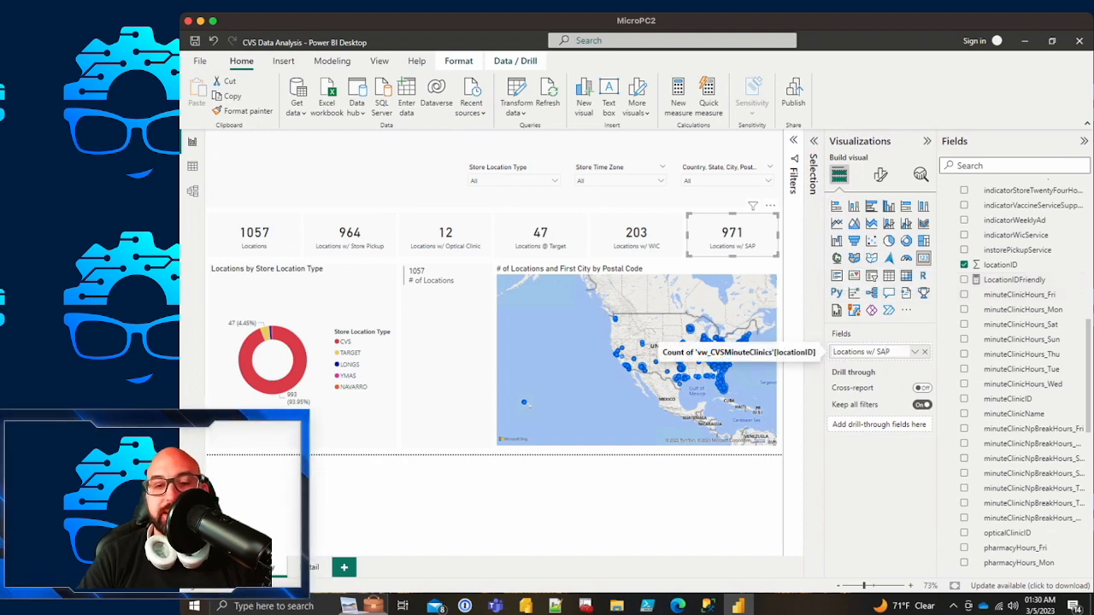
key(Return)
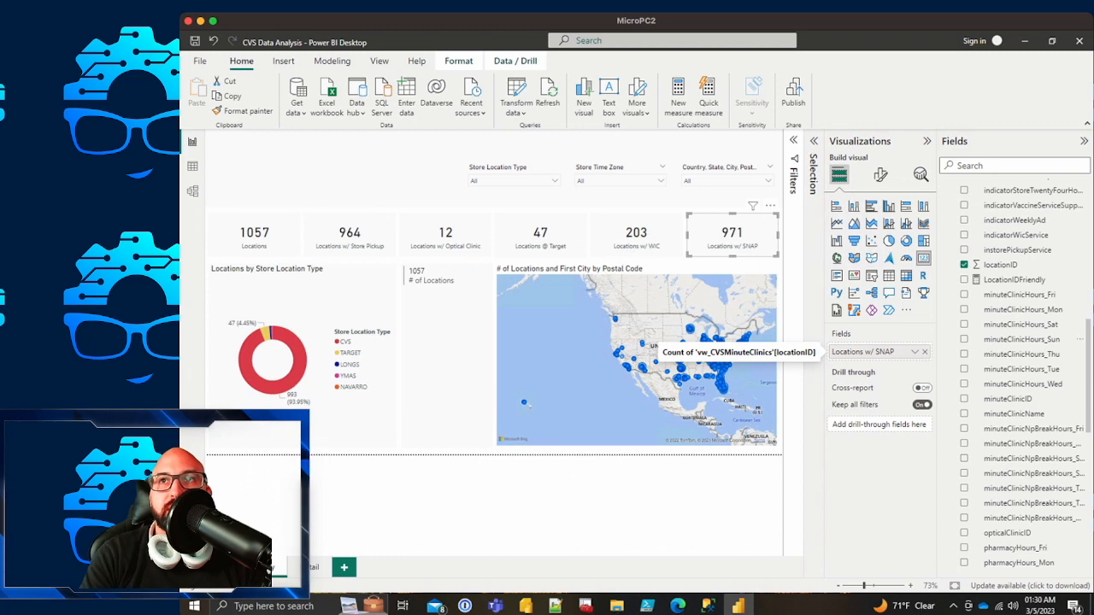
drag(1015, 280, 883, 352)
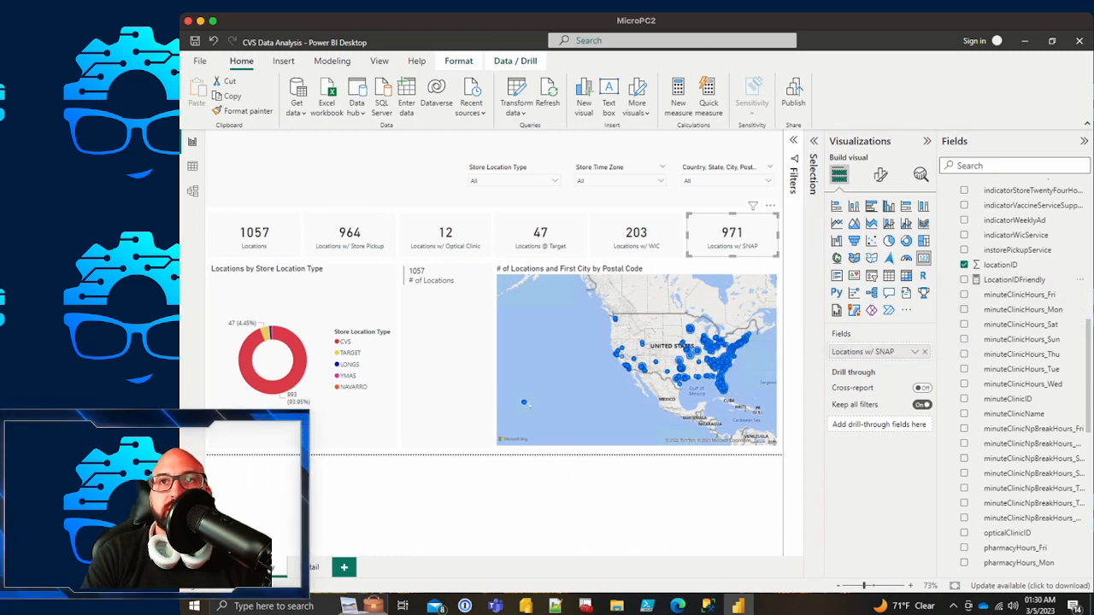
double_click(880, 352)
text(Locations w/ WIC)
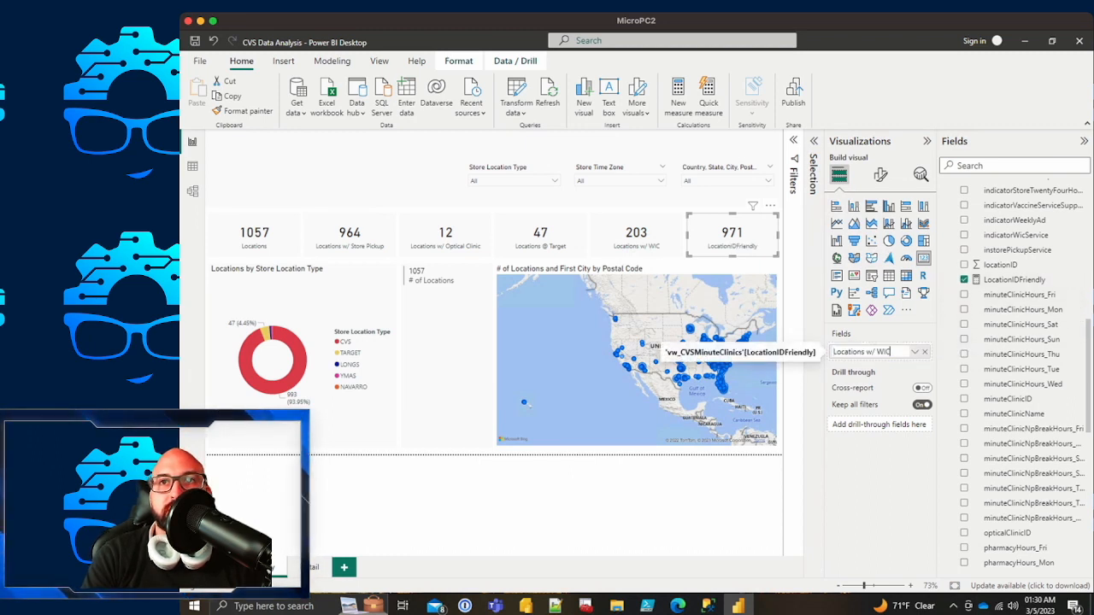
key(ctrl+shift+Left)
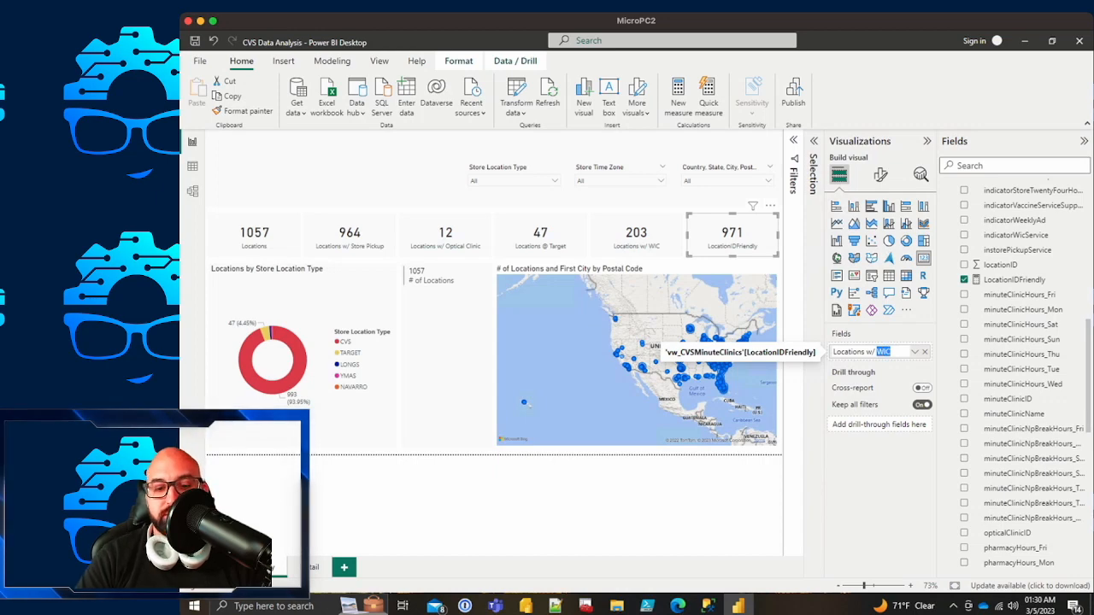
text(SNAP)
key(Return)
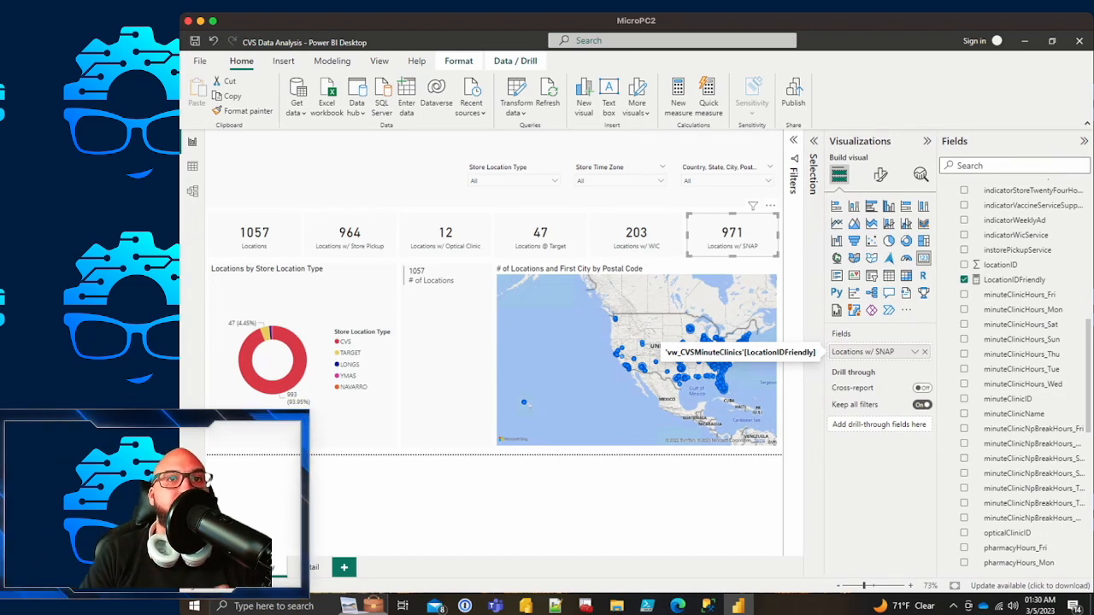
Step: Select all six location count cards in the row above the map and copy them
click(254, 235)
ctrl+click(349, 236)
ctrl+click(445, 236)
ctrl+click(540, 236)
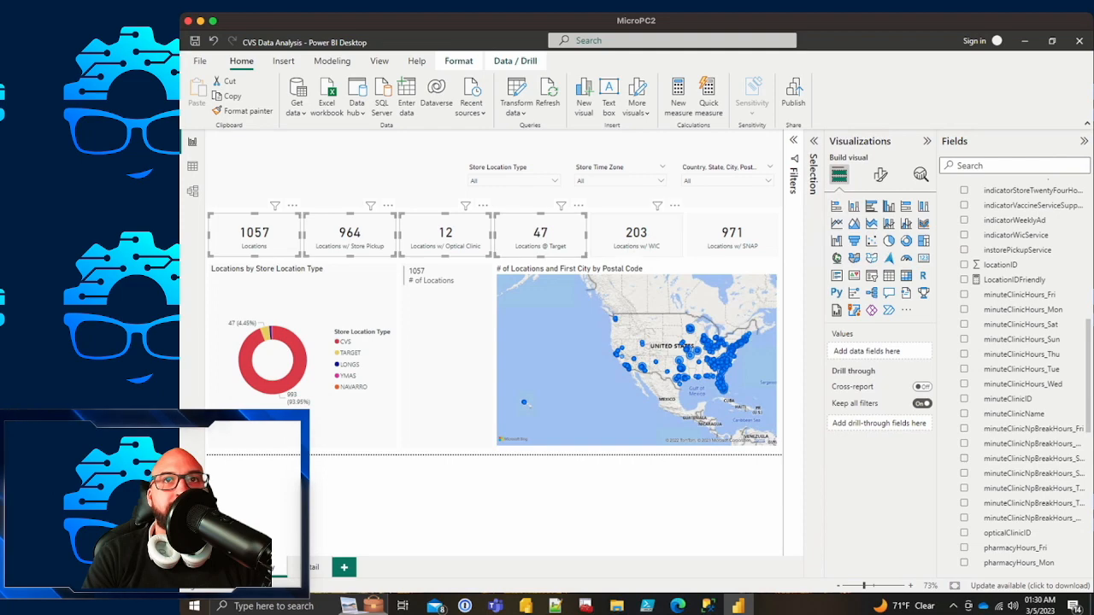
ctrl+click(635, 236)
ctrl+click(731, 236)
key(ctrl+c)
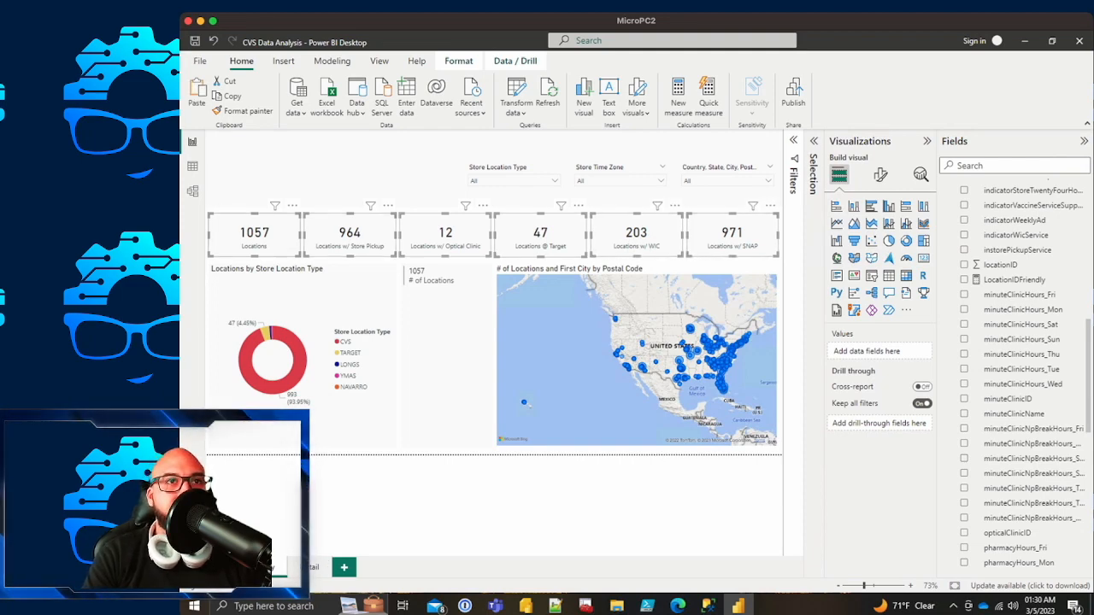
click(206, 262)
drag(206, 262, 779, 215)
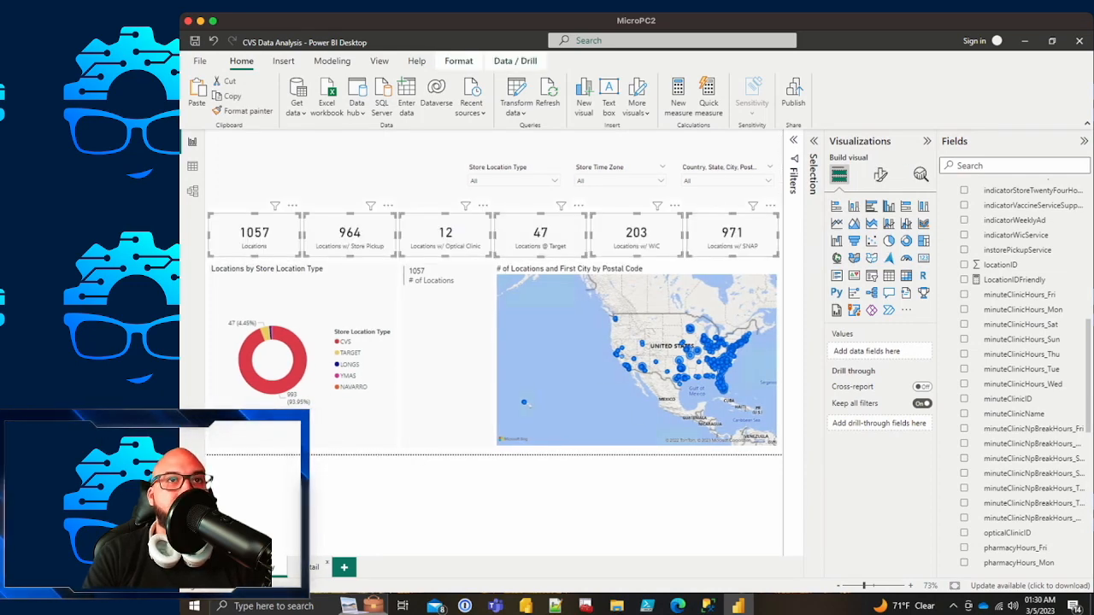
Step: On the Detail page, delete the six old count cards and paste the copied cards in their place
click(310, 568)
click(255, 235)
ctrl+click(349, 234)
ctrl+click(445, 234)
ctrl+click(541, 234)
ctrl+click(637, 234)
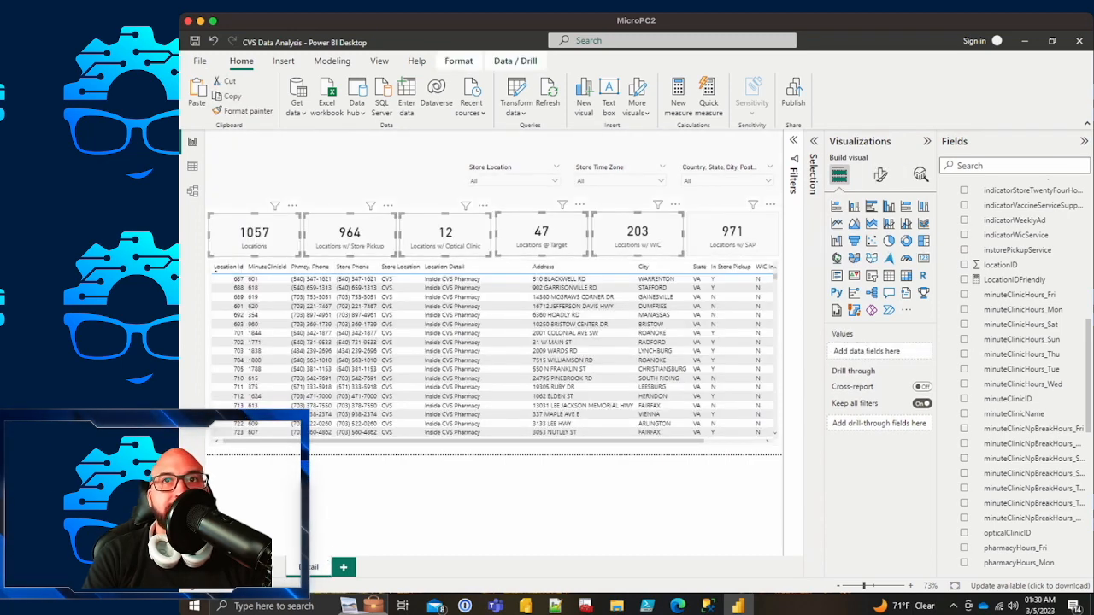
ctrl+click(732, 234)
key(Delete)
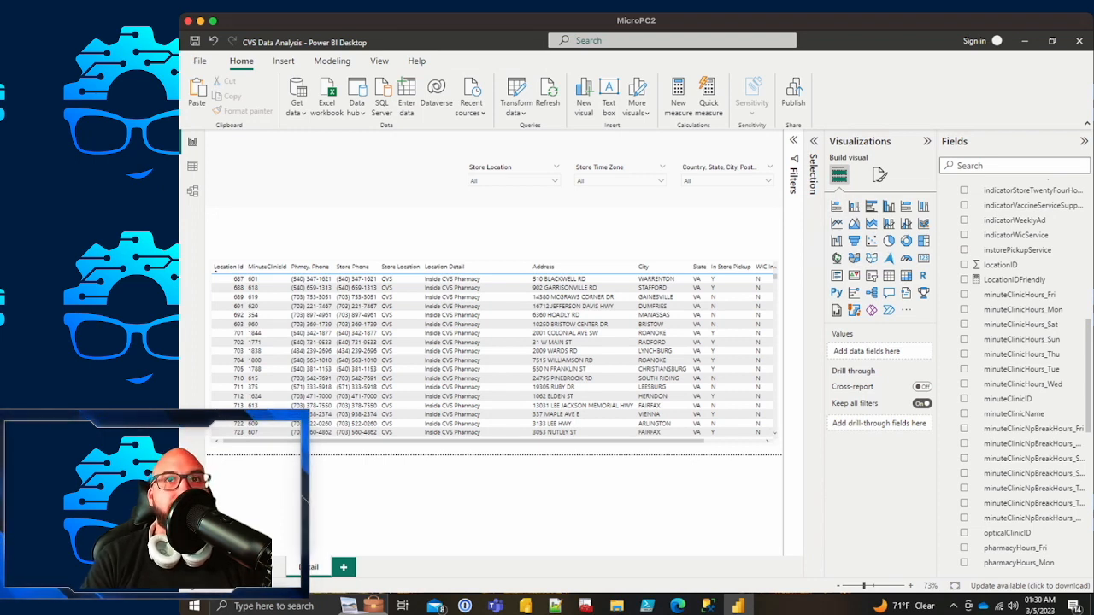
key(ctrl+v)
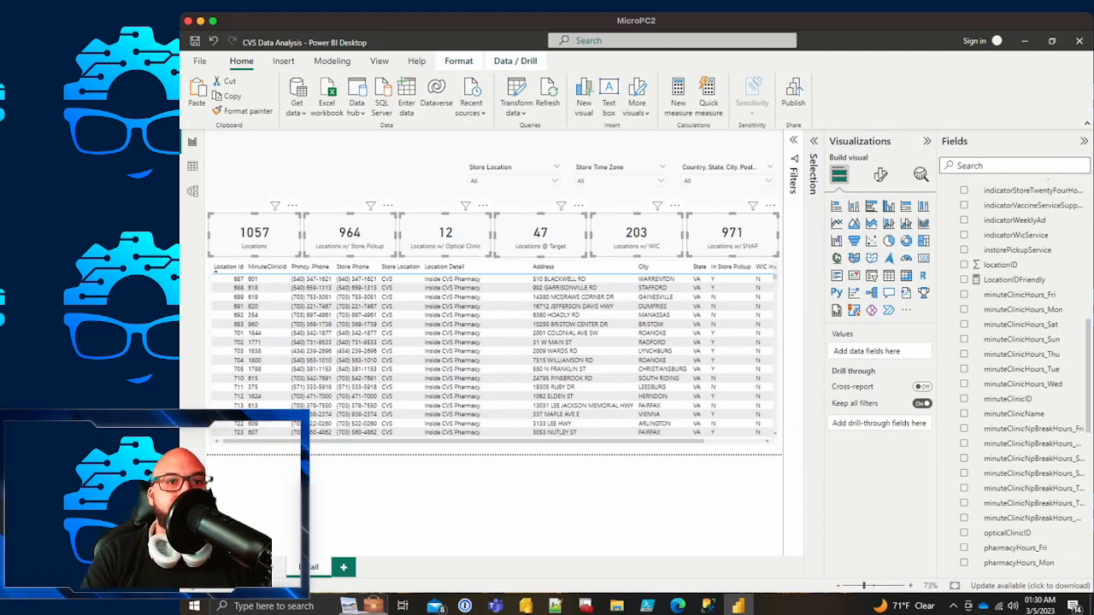
Step: On the map page, add addressState from vw_CVSMinuteClinics to the multi-row card, above # of Locations
click(256, 568)
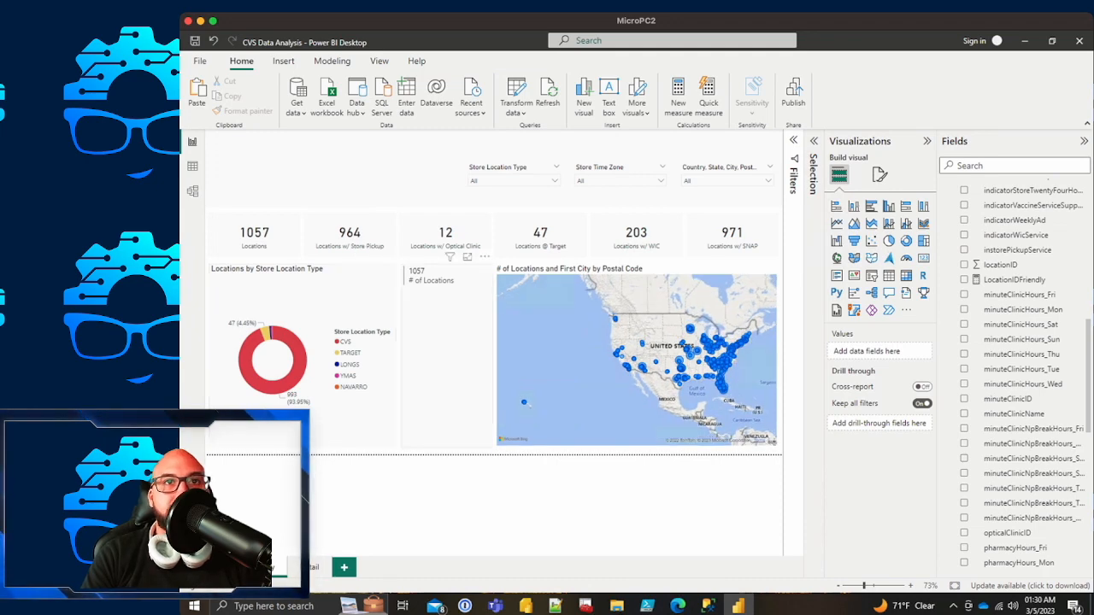
click(447, 359)
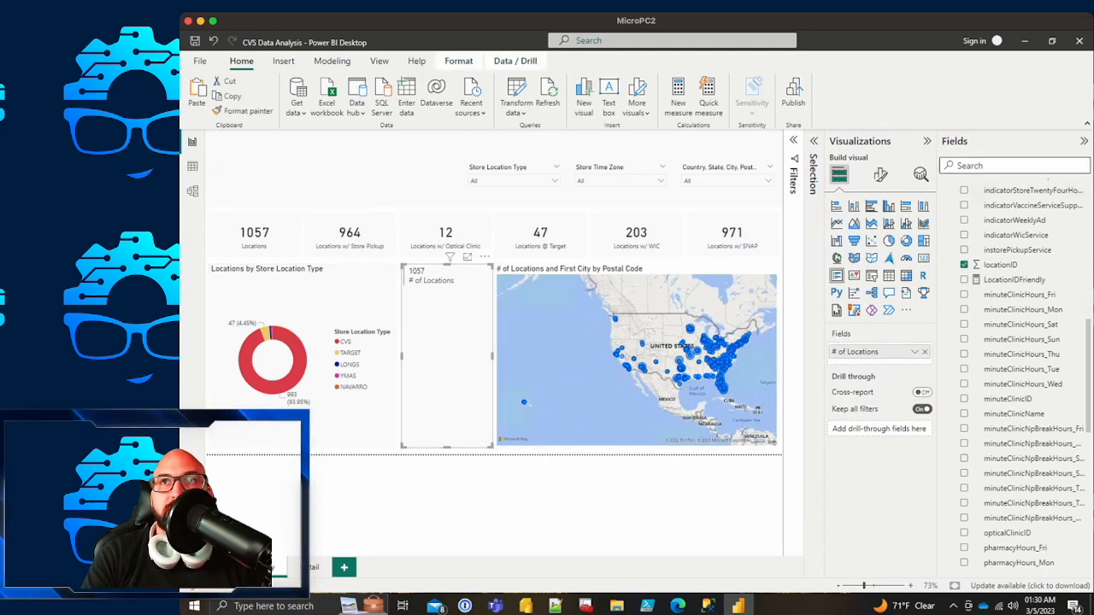
text(state)
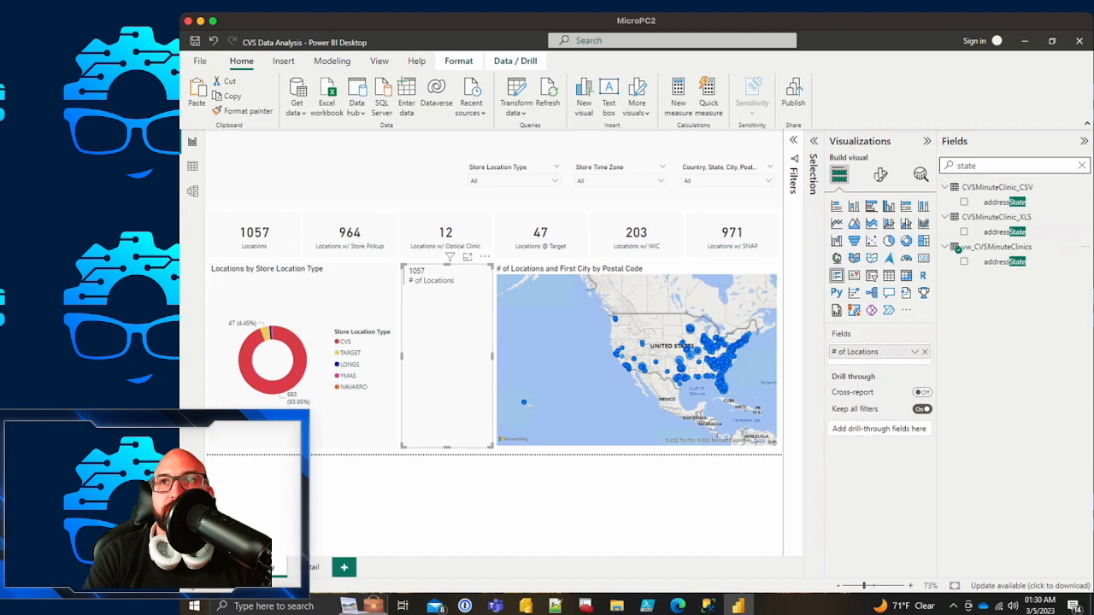
drag(1004, 261, 880, 351)
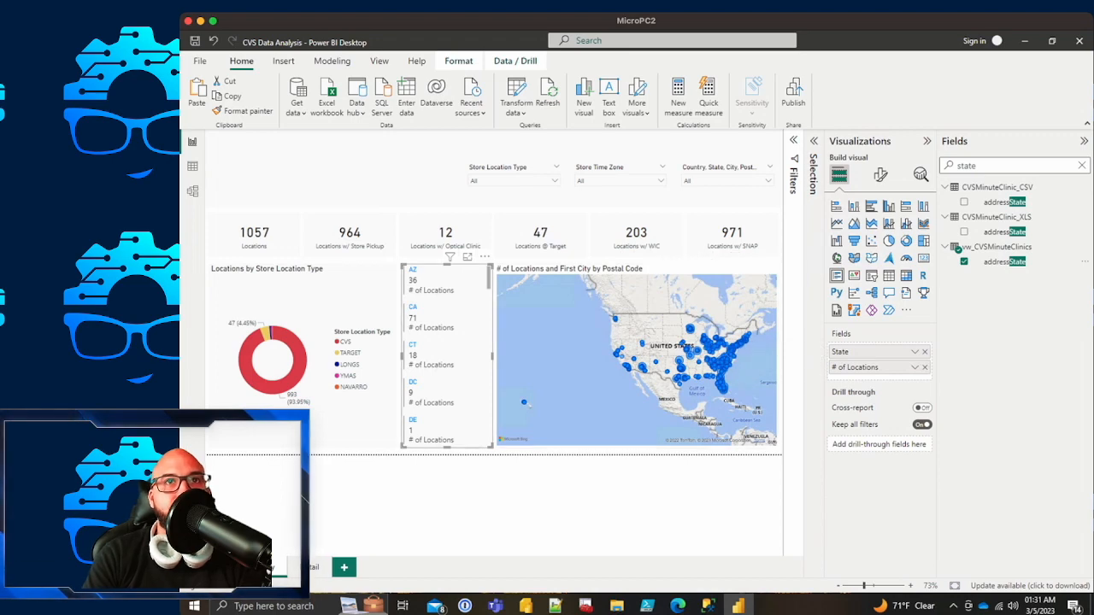
Step: Check the count cards with Store Time Zone filtered to CST and IN selected in the multi-row card, and clear both selections
click(660, 180)
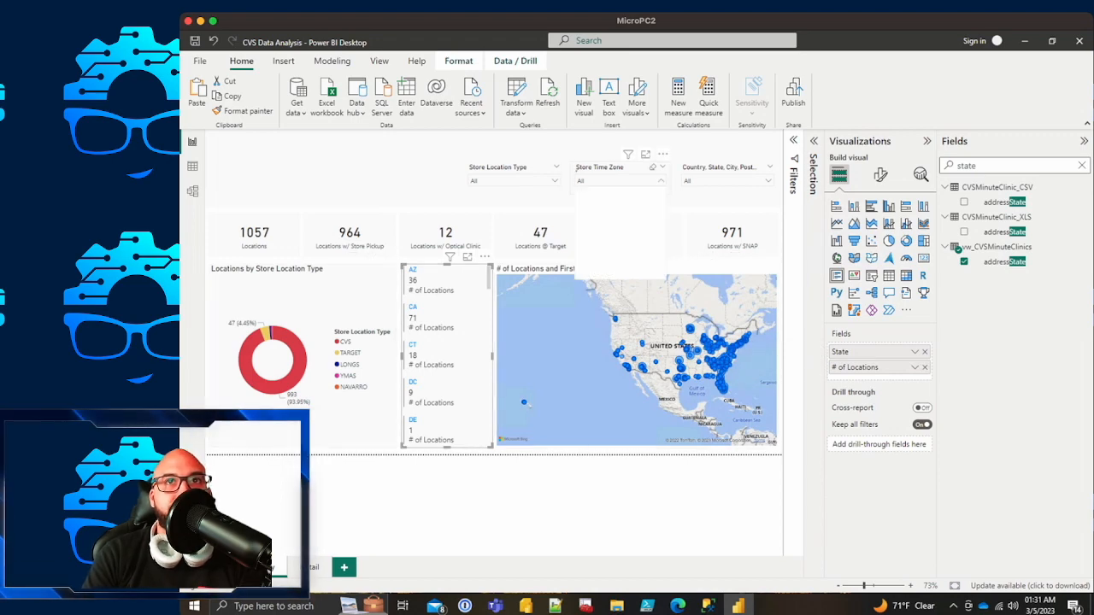
click(583, 215)
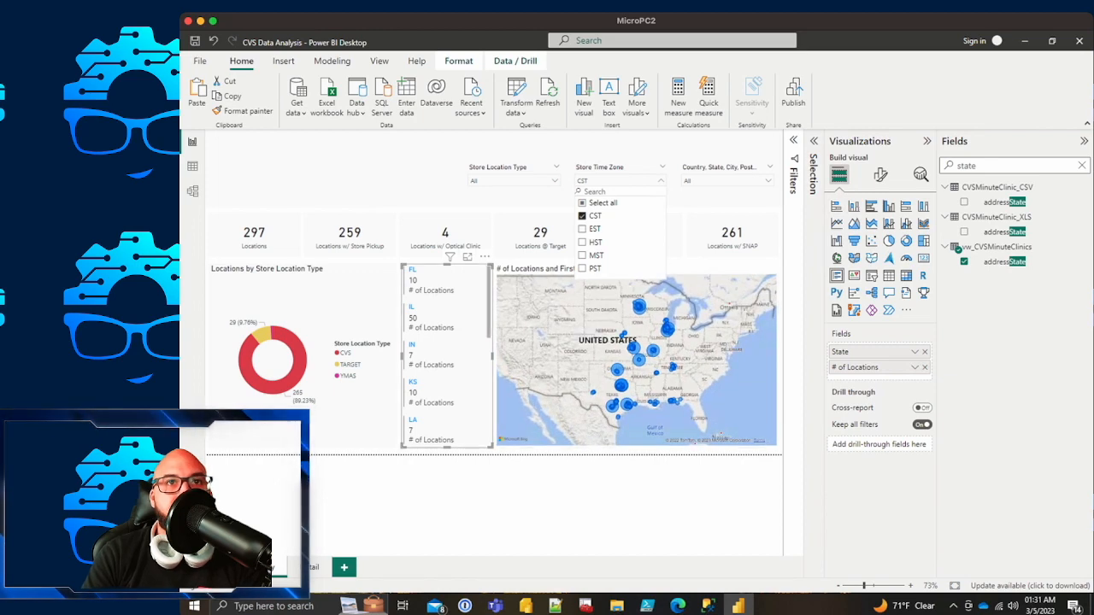
click(427, 359)
click(427, 359)
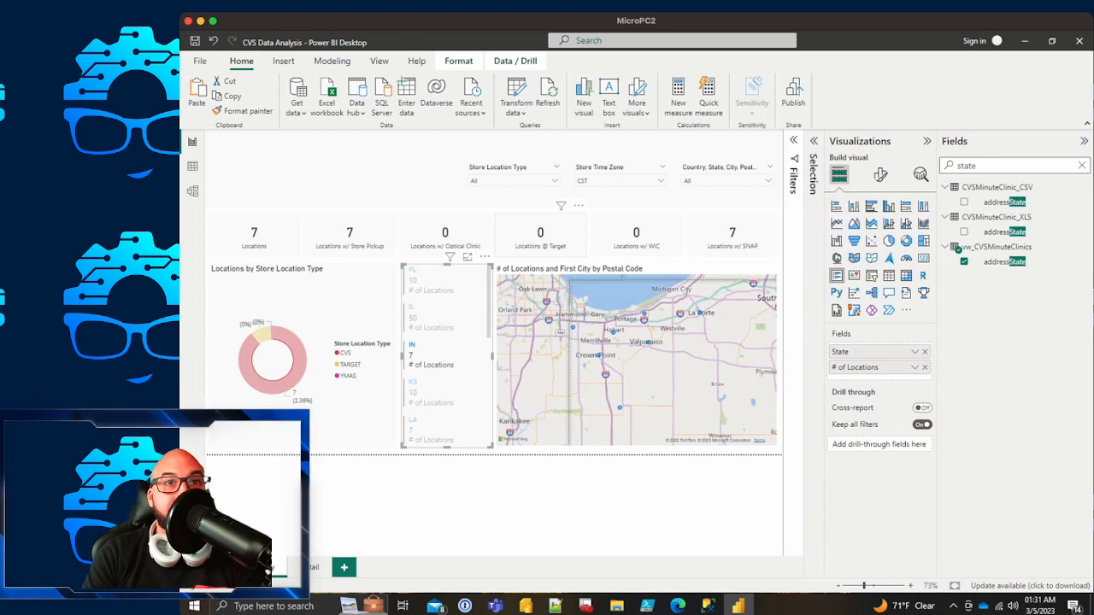
click(411, 350)
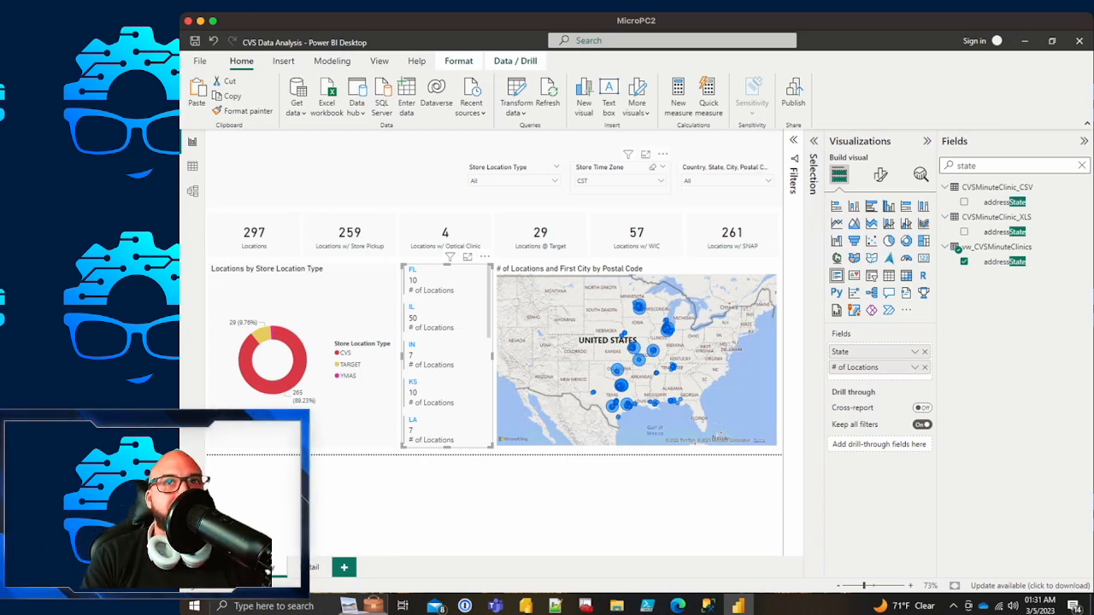
click(652, 168)
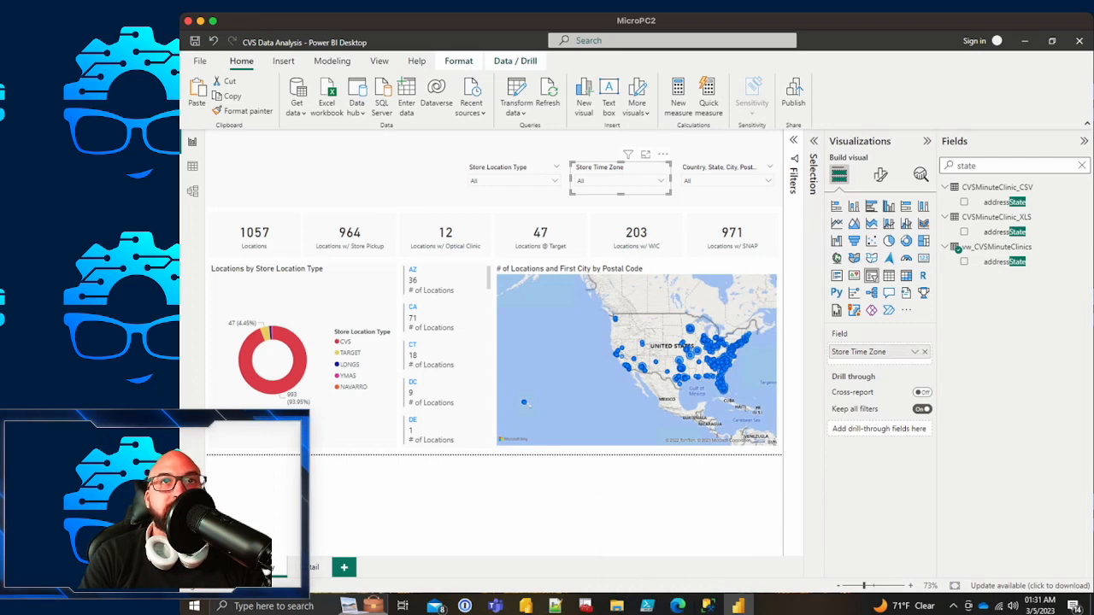
Step: Switch to the Edge browser, search the web for "cvs logo png" and open the first CVS pharmacy logo image
click(677, 606)
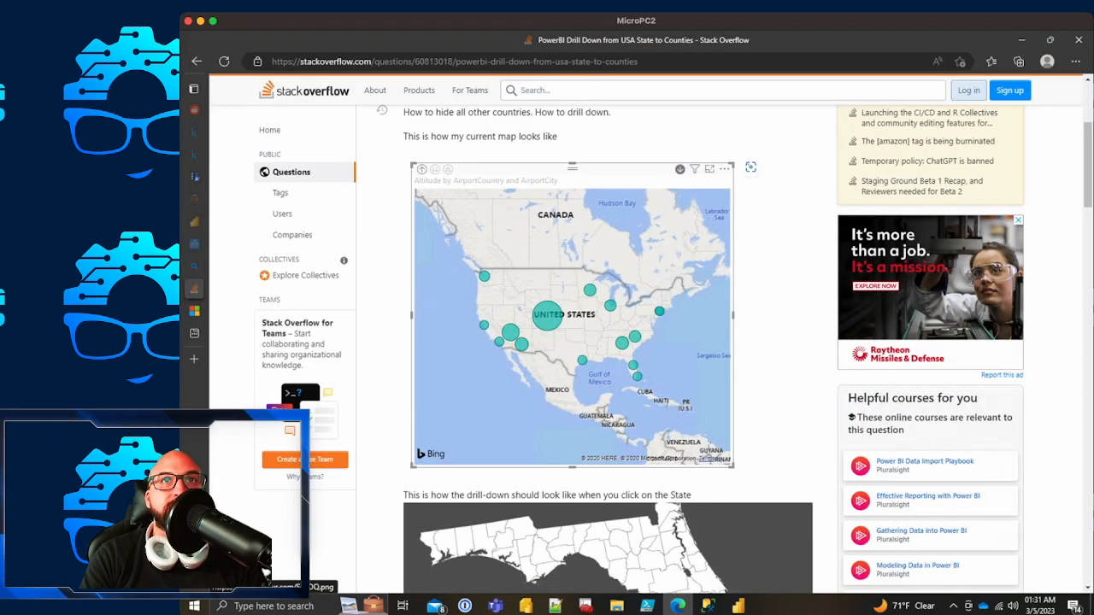
key(ctrl+l)
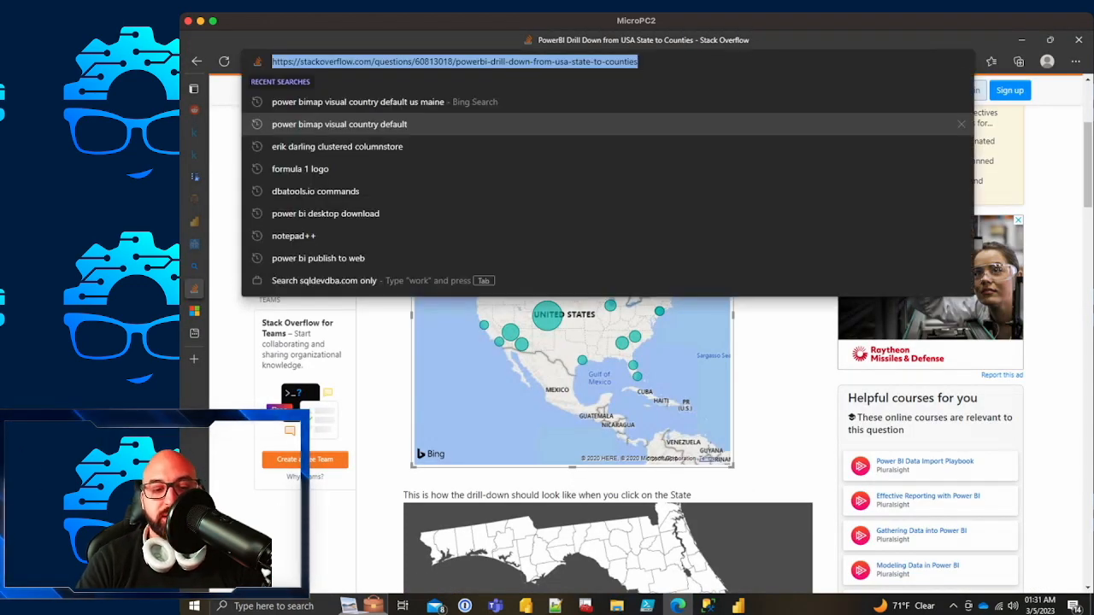
text(cvs logo ob)
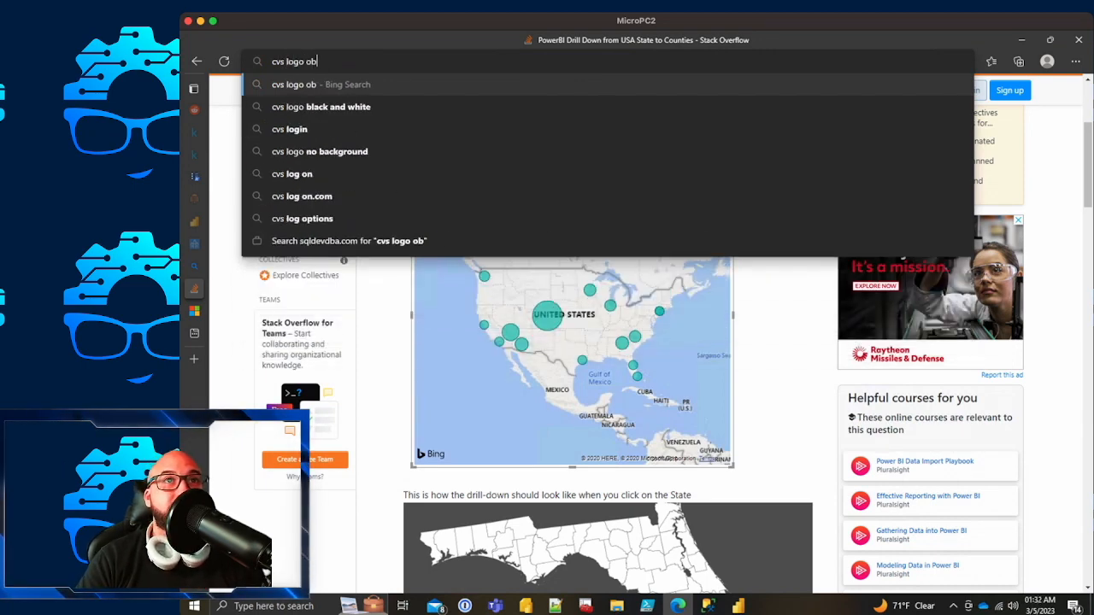
text( png)
key(Return)
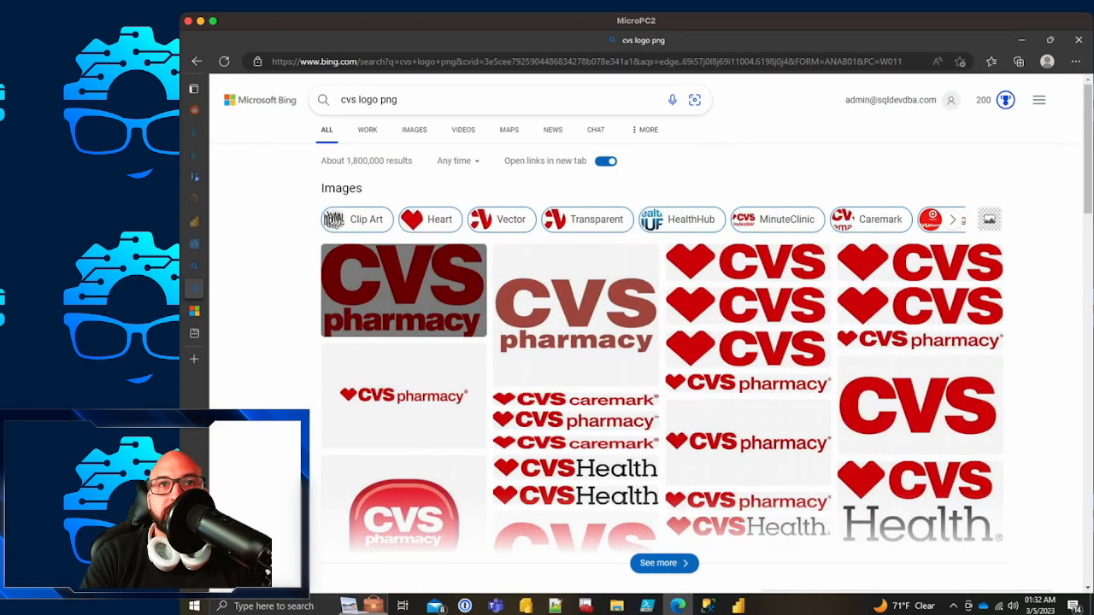
mouse_move(383, 289)
click(383, 289)
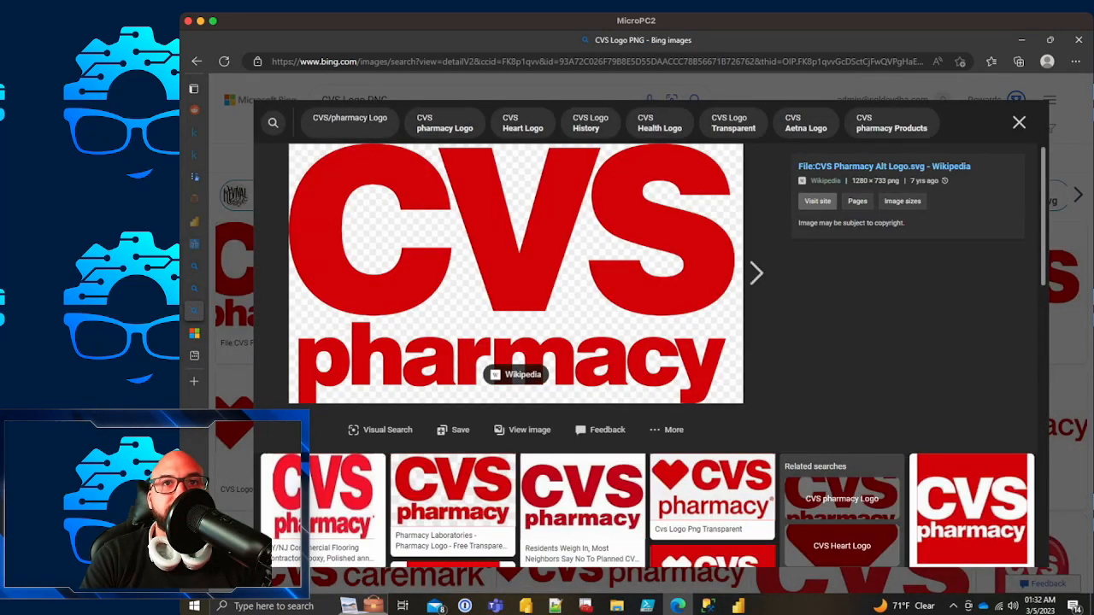
right_click(582, 314)
click(630, 346)
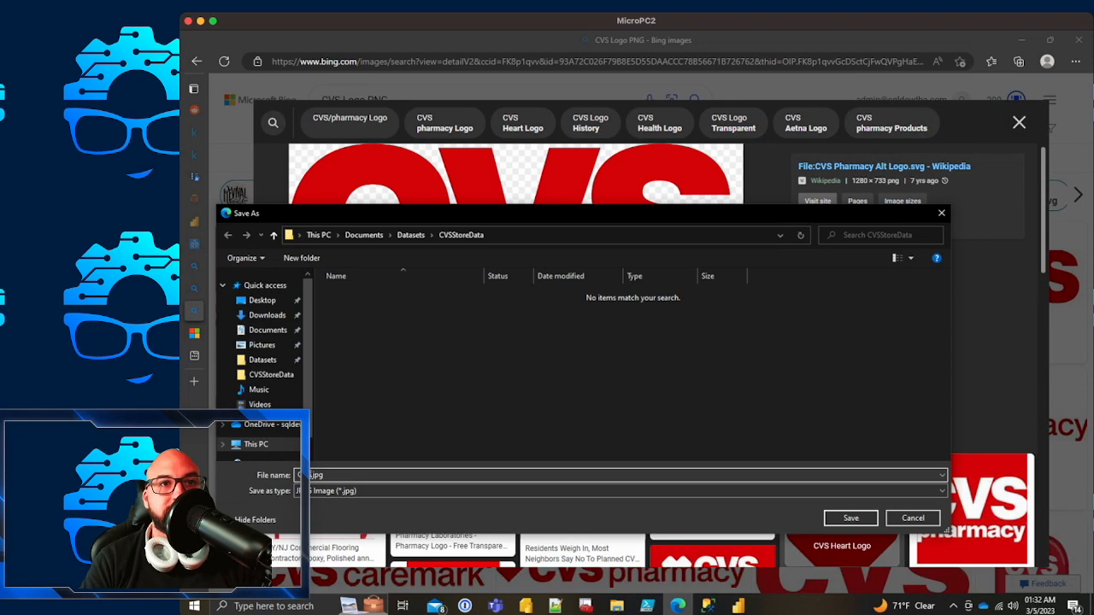
key(BackSpace)
key(BackSpace)
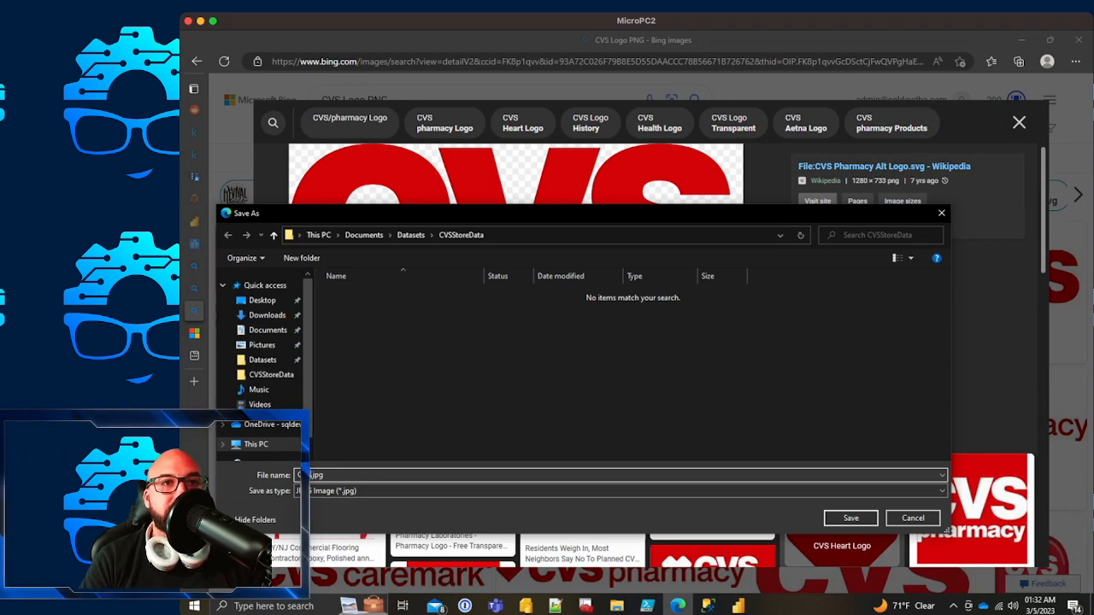
text(Logo)
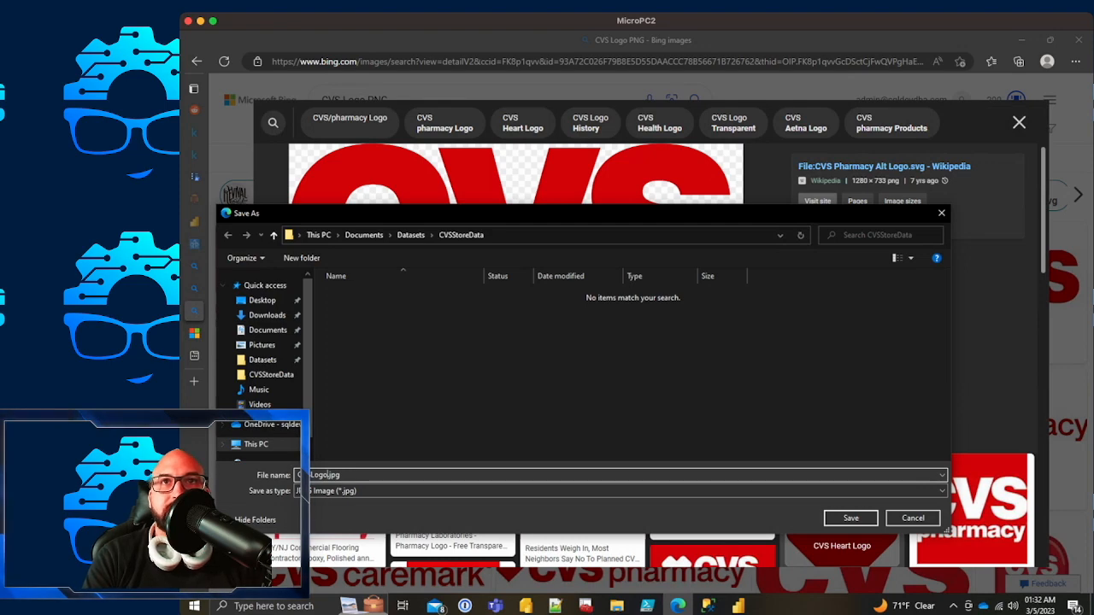
key(Return)
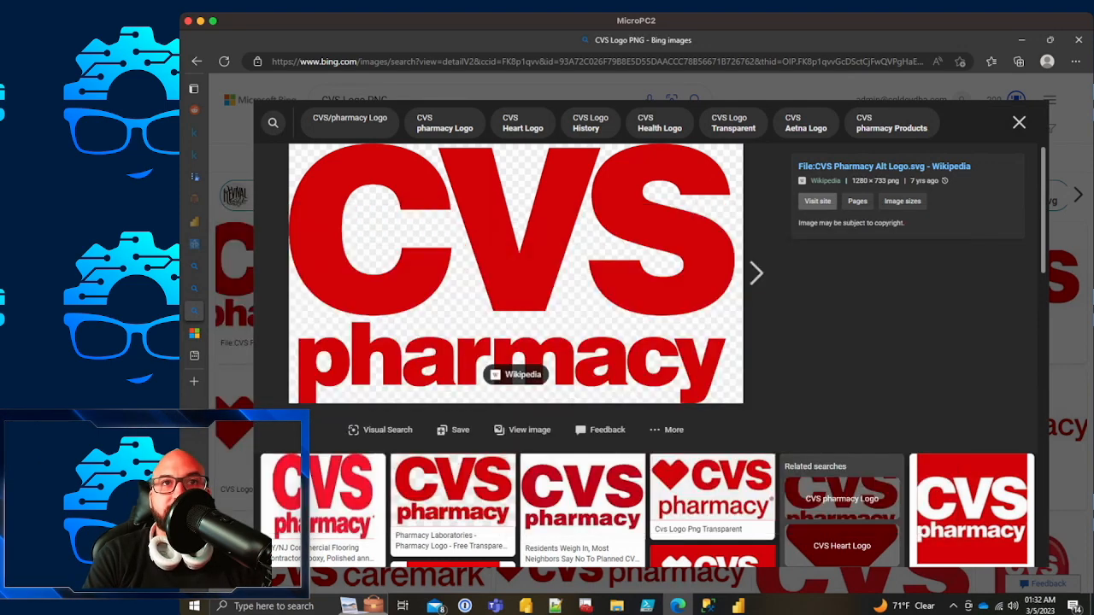
Step: Browse to the transparent CVS logo with the red heart and save it as cvs-logo.png in the CVSStoreData folder
click(755, 273)
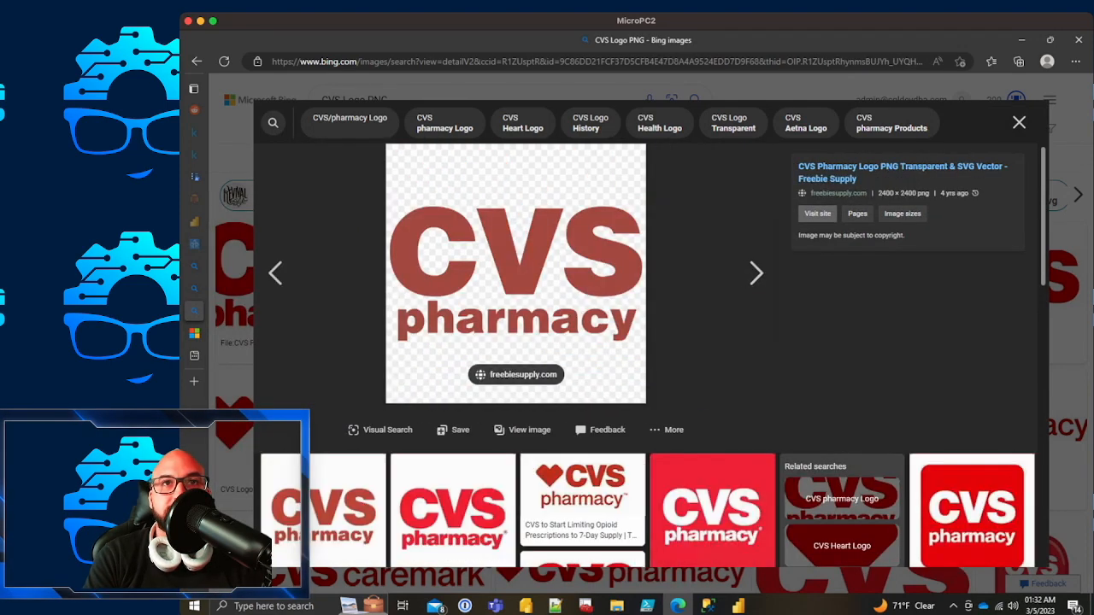
click(756, 273)
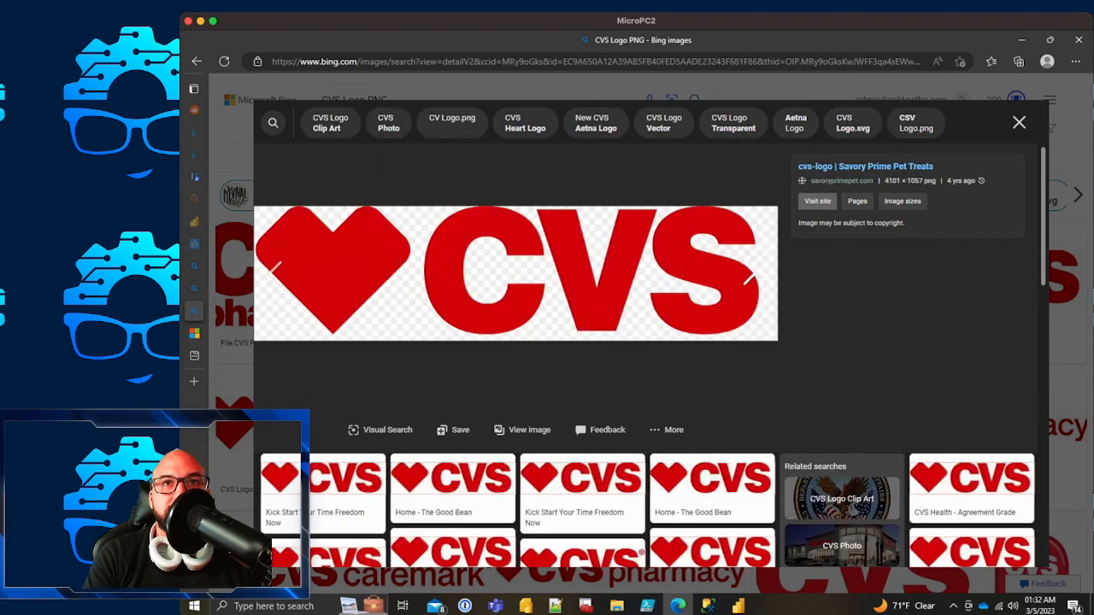
right_click(479, 270)
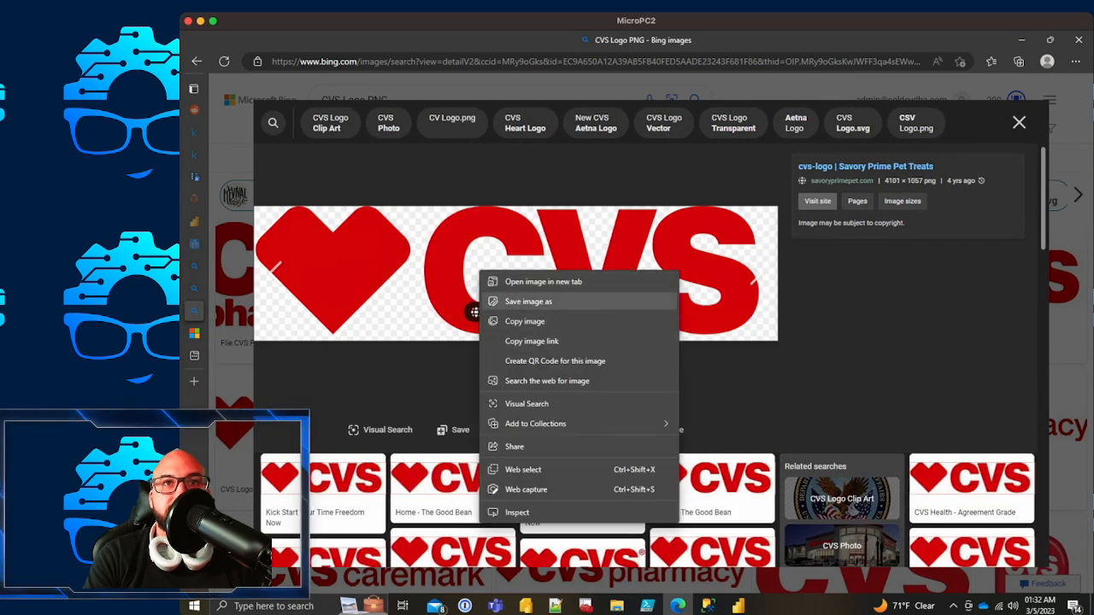
click(528, 302)
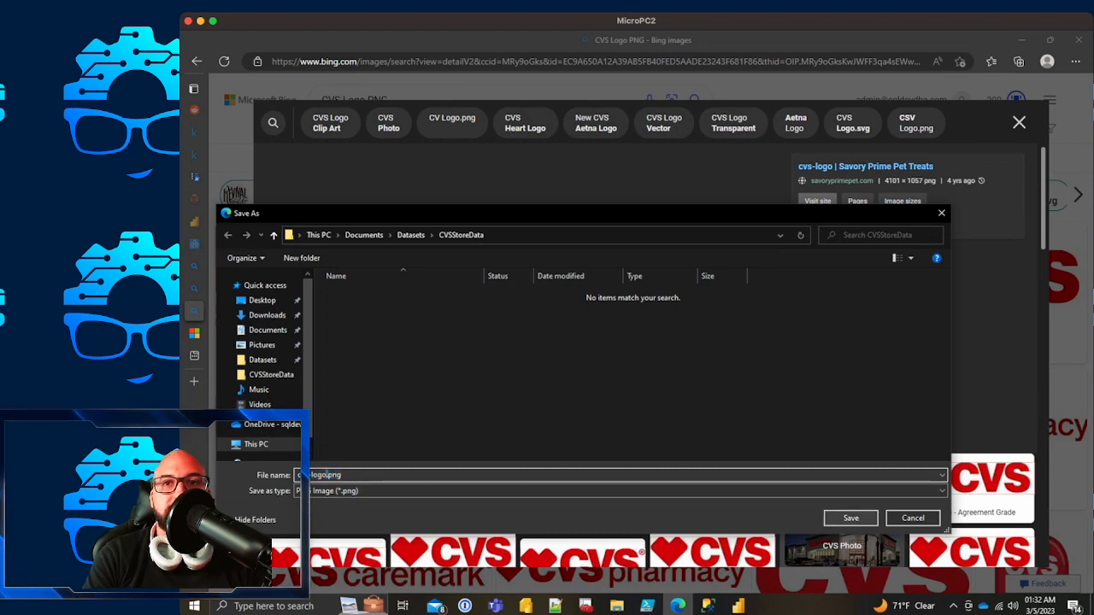
click(850, 517)
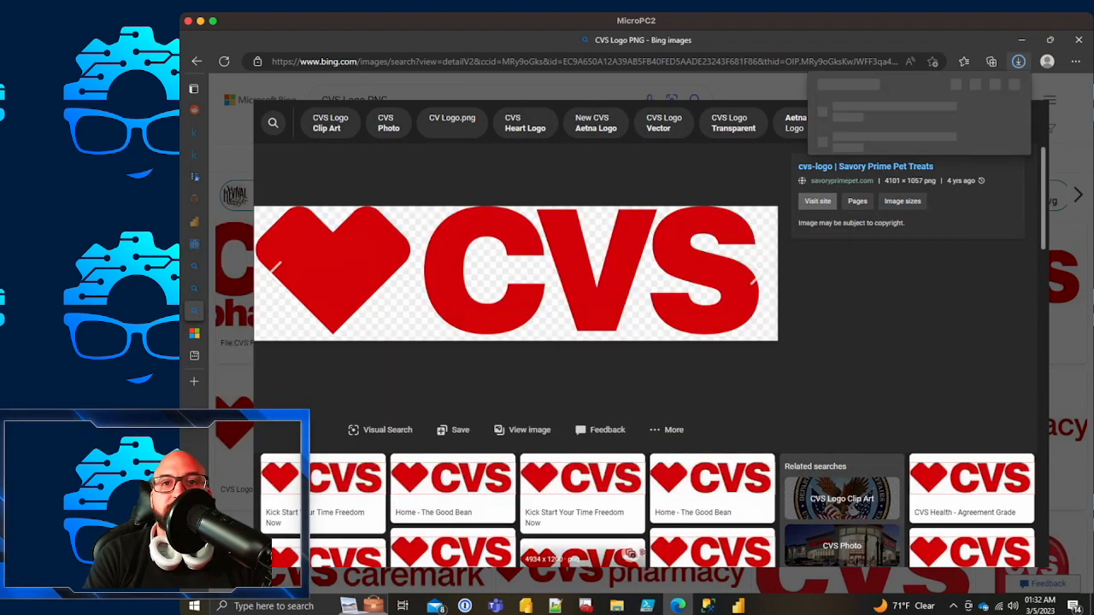
Step: Switch to Power BI Desktop and insert the image cvs-logo.png from the Datasets > CVSStoreData folder on the map page
click(737, 605)
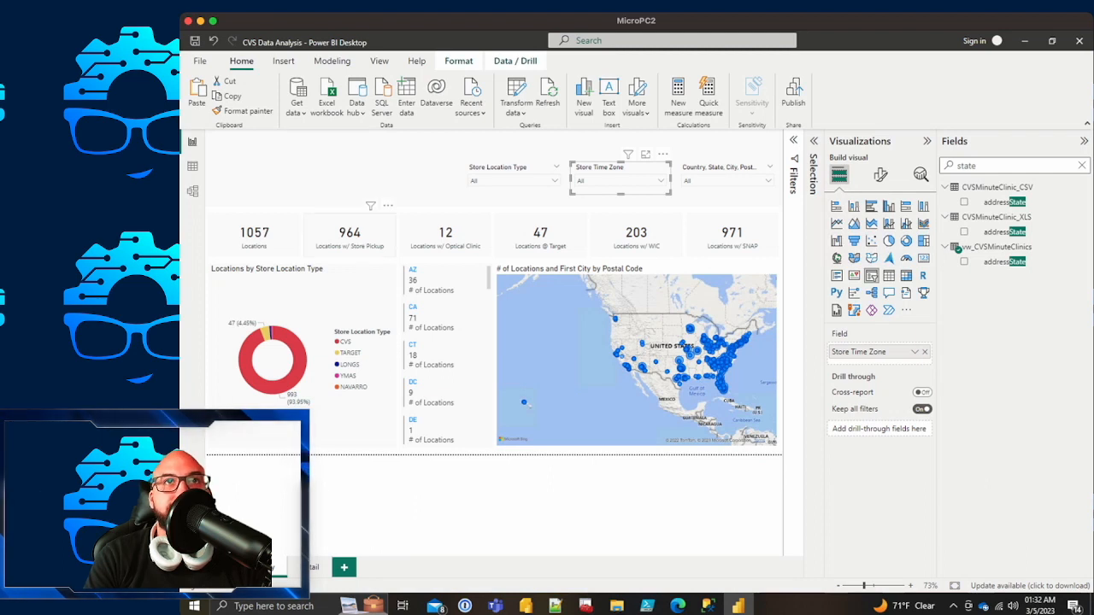
click(283, 60)
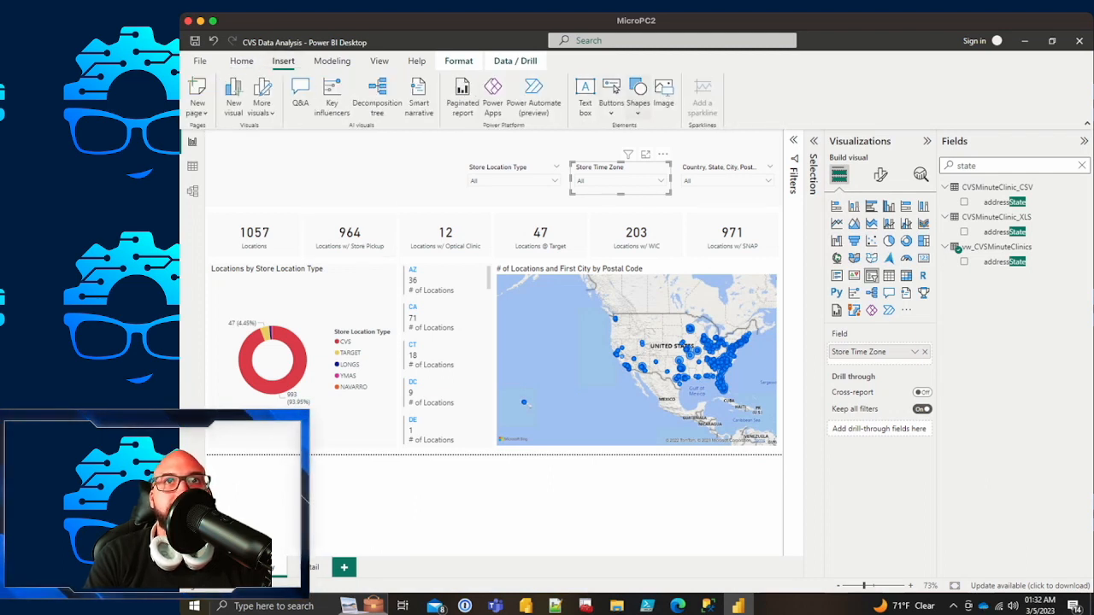
click(664, 93)
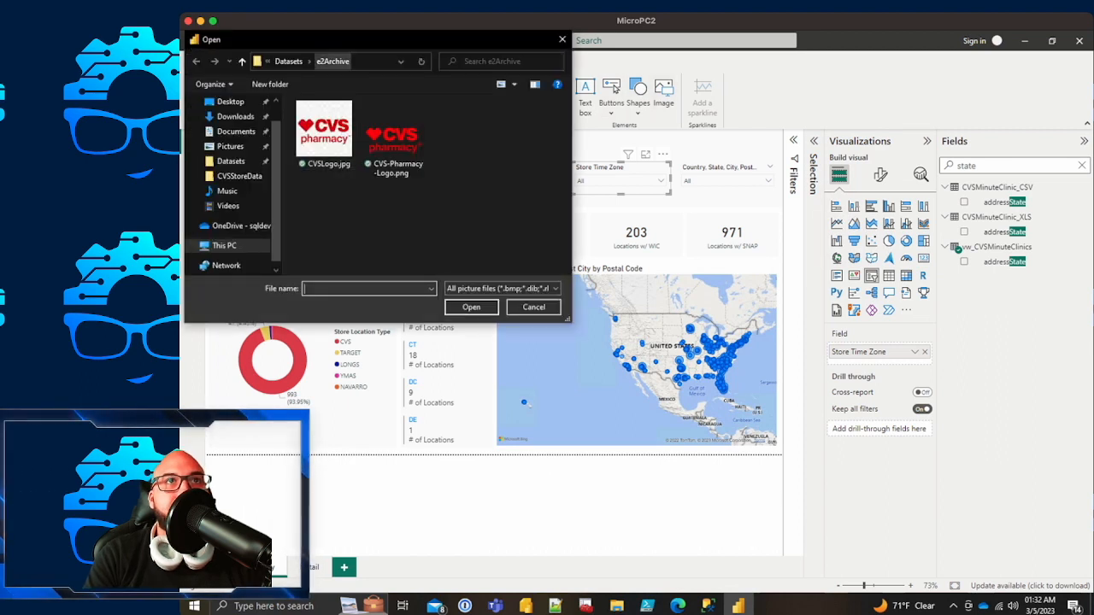
click(289, 61)
double_click(329, 120)
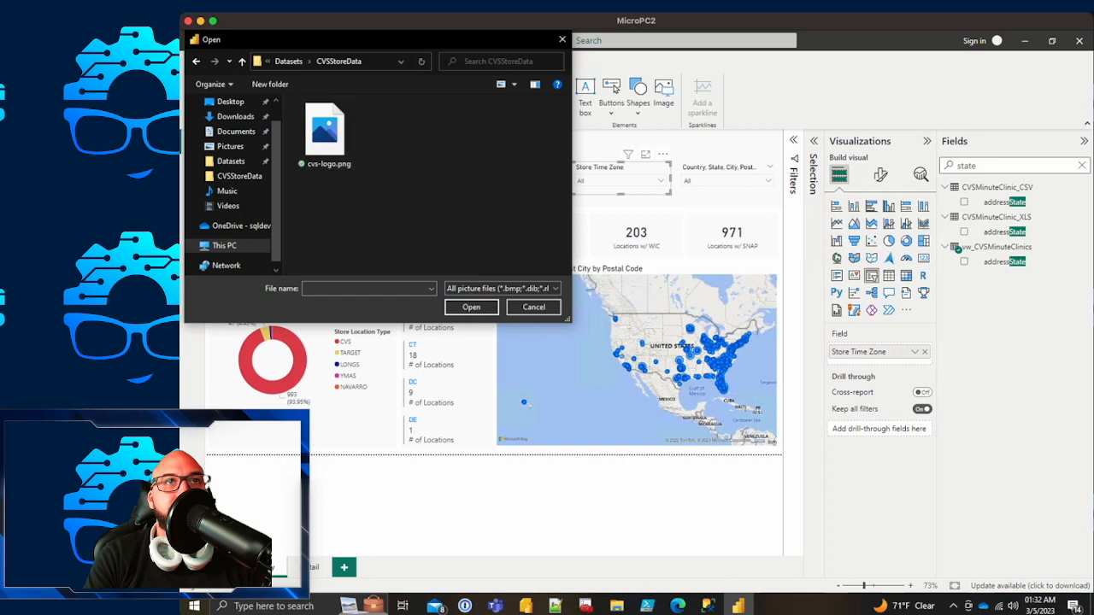
click(325, 132)
click(472, 307)
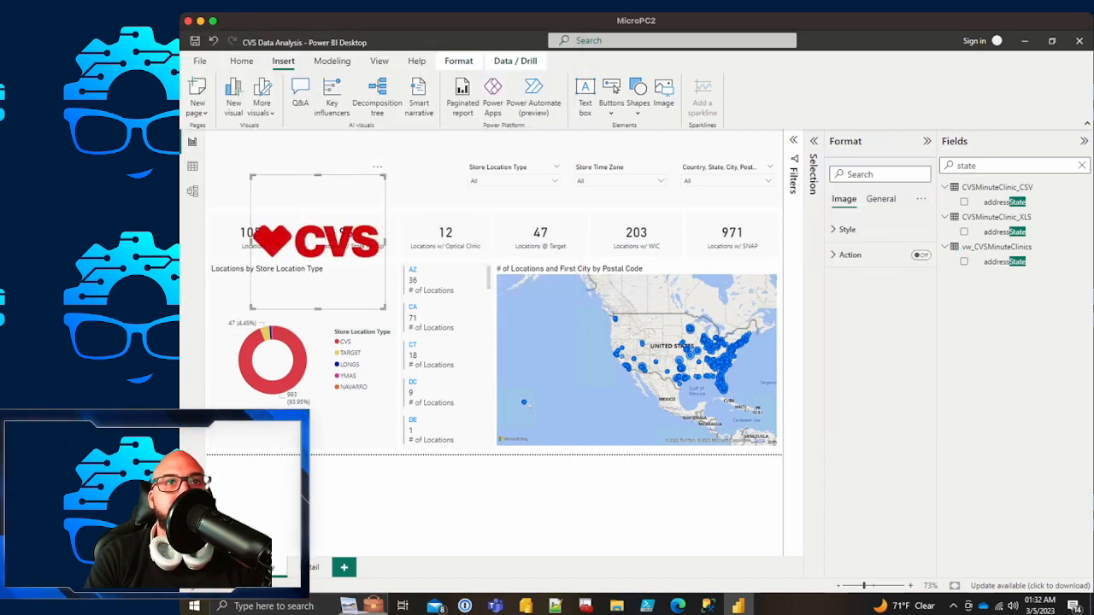
Step: Shrink the CVS logo and place it in the report page's upper-left corner, above the count cards
mouse_move(359, 284)
mouse_down()
mouse_move(313, 240)
mouse_move(344, 268)
mouse_up()
drag(298, 175, 255, 166)
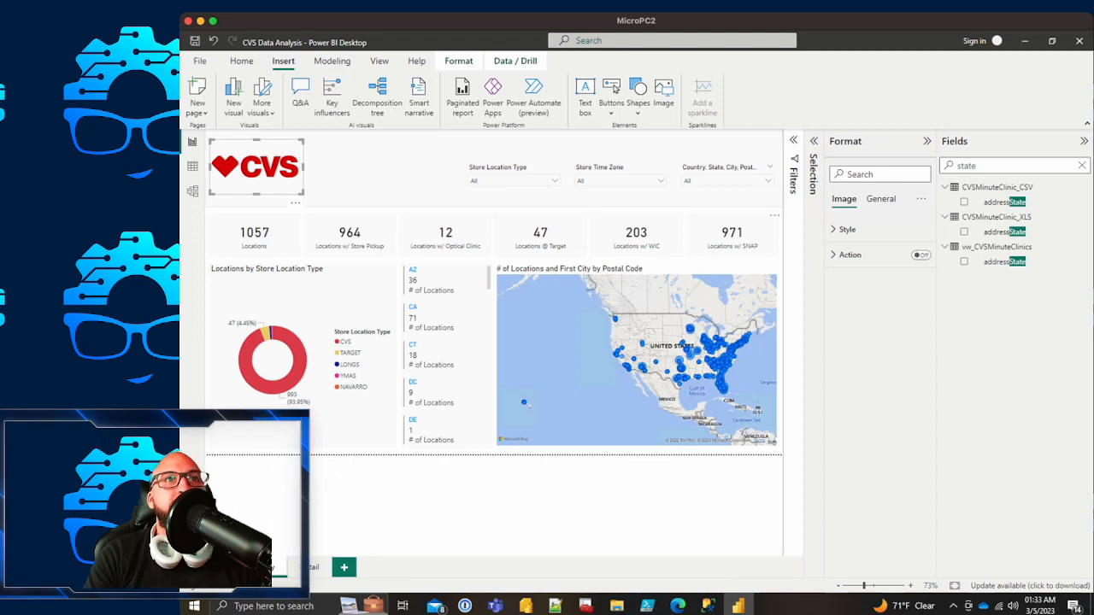
mouse_move(257, 167)
mouse_down()
mouse_move(257, 157)
mouse_move(256, 168)
mouse_up()
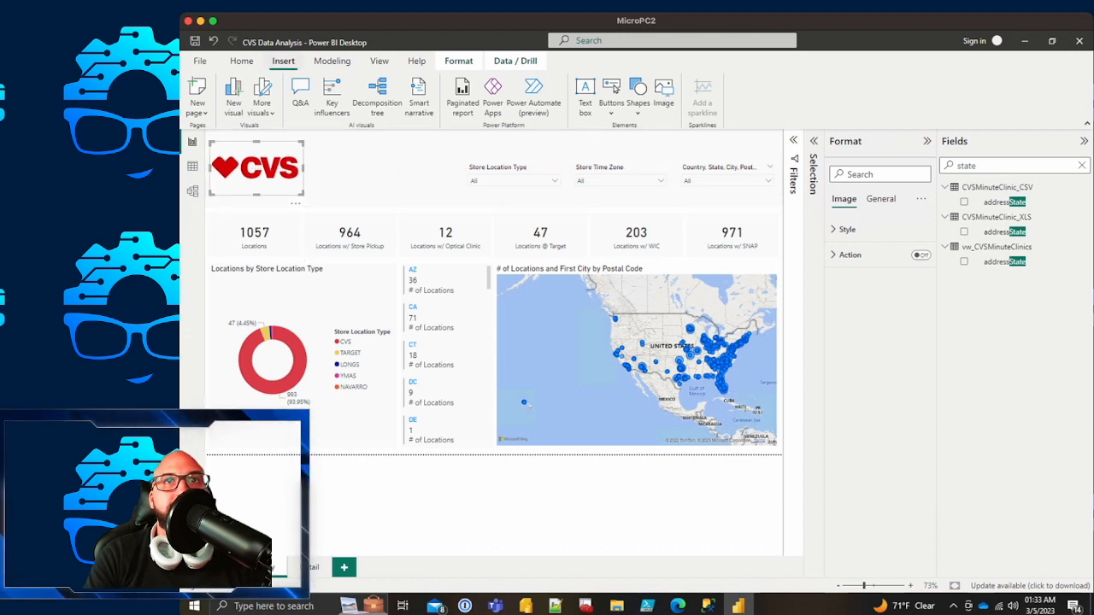
Step: Add a text box reading "Minute Clinic Analysis | Summary" and reduce its height to fit above the count cards
click(585, 97)
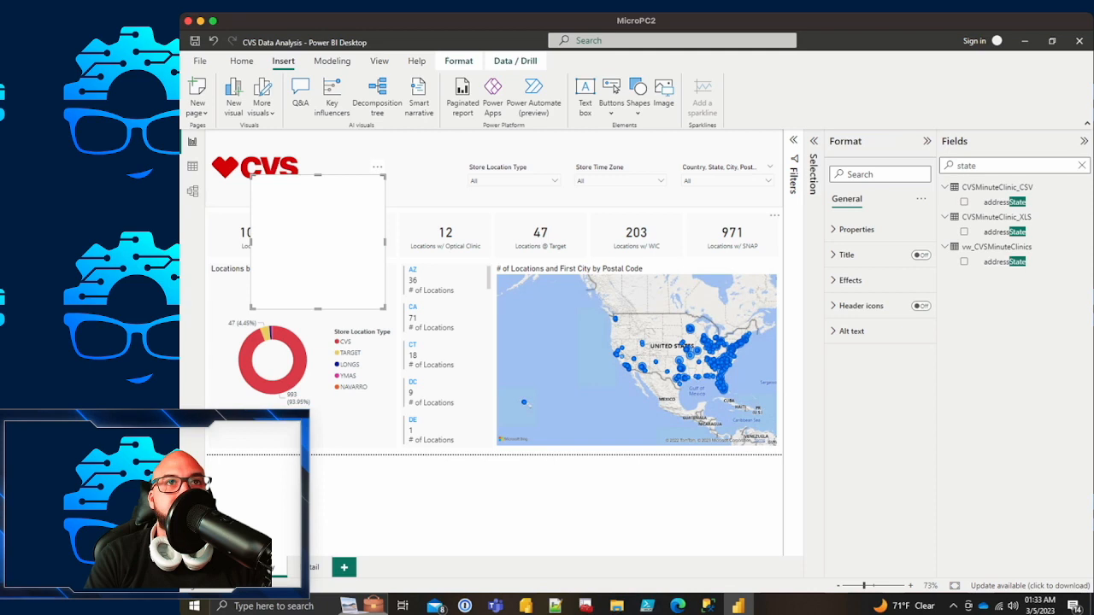
text(M)
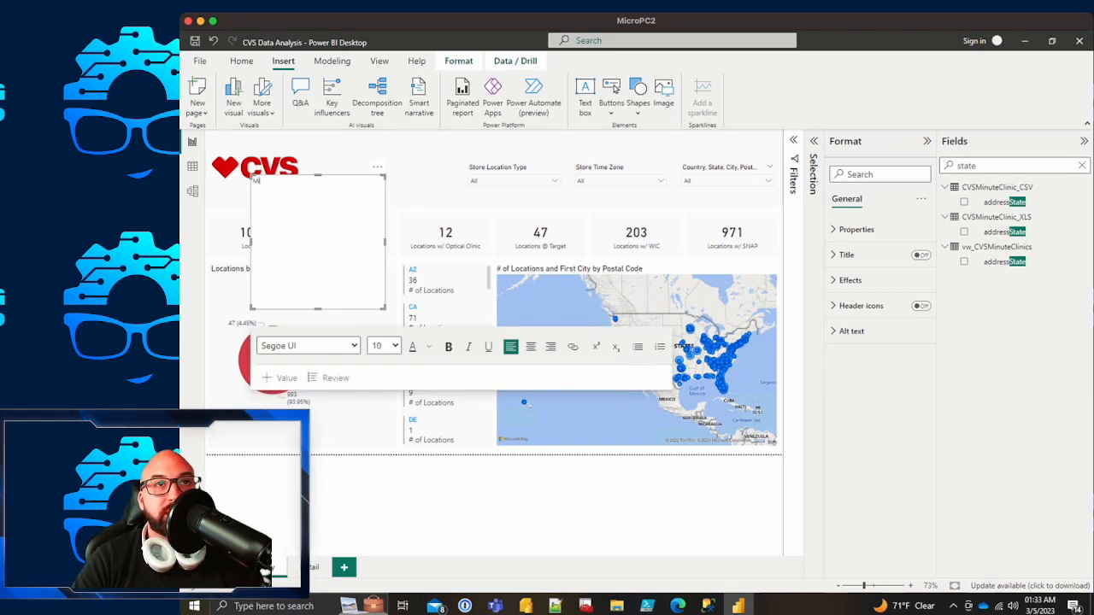
text(inute Clinic | Summary)
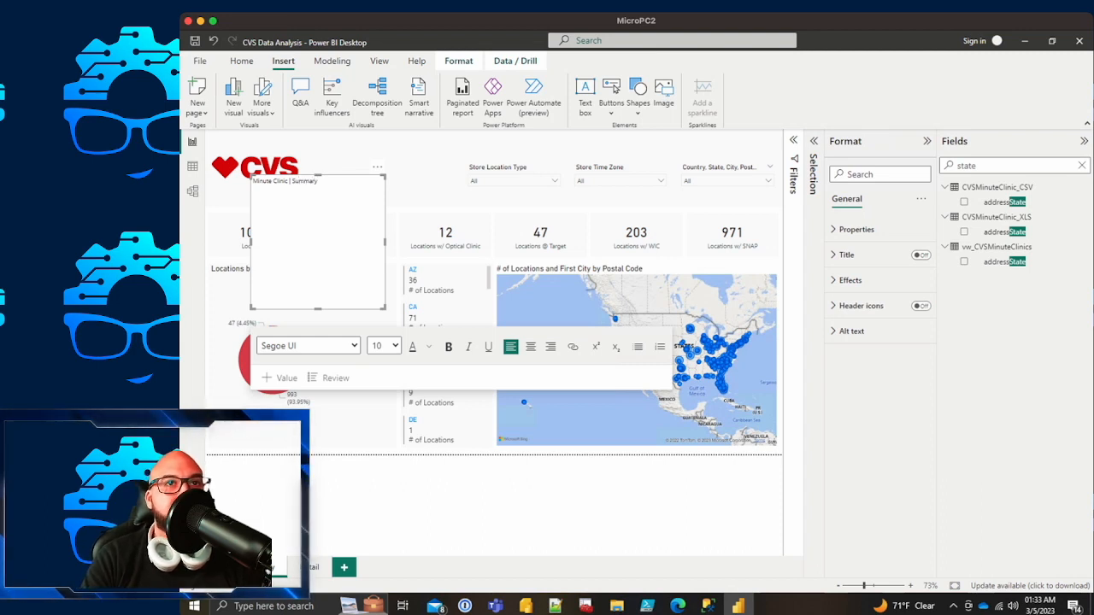
key(Escape)
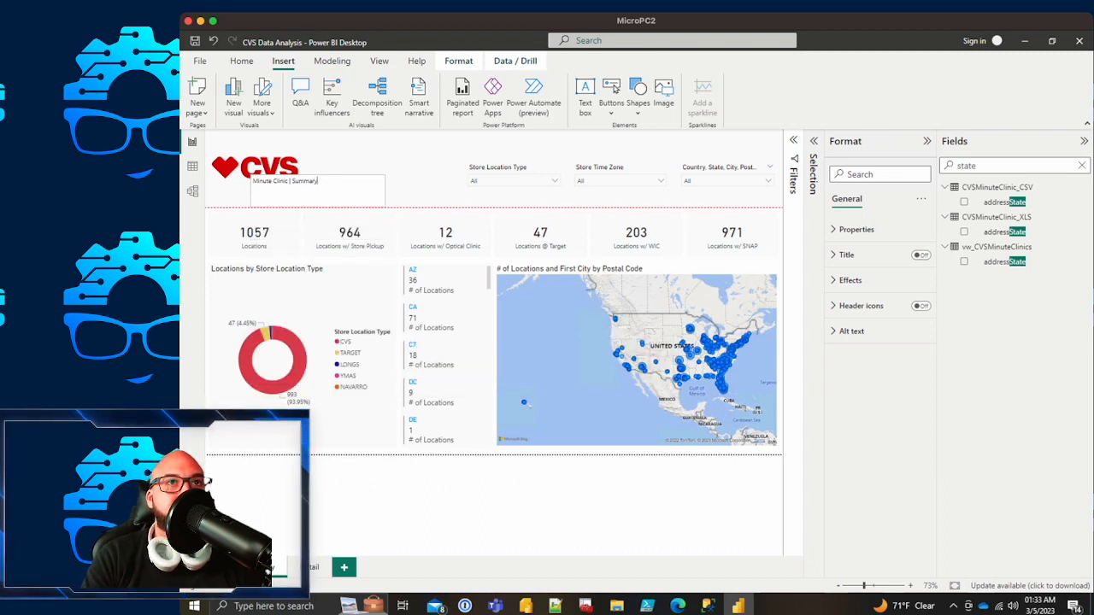
drag(385, 195, 385, 200)
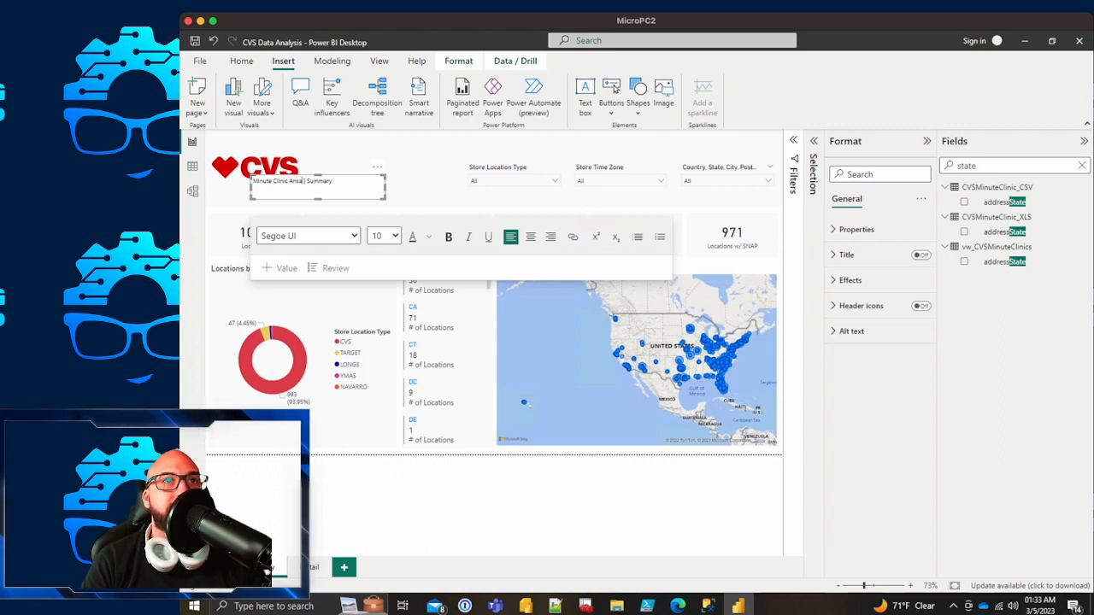
text(alysis)
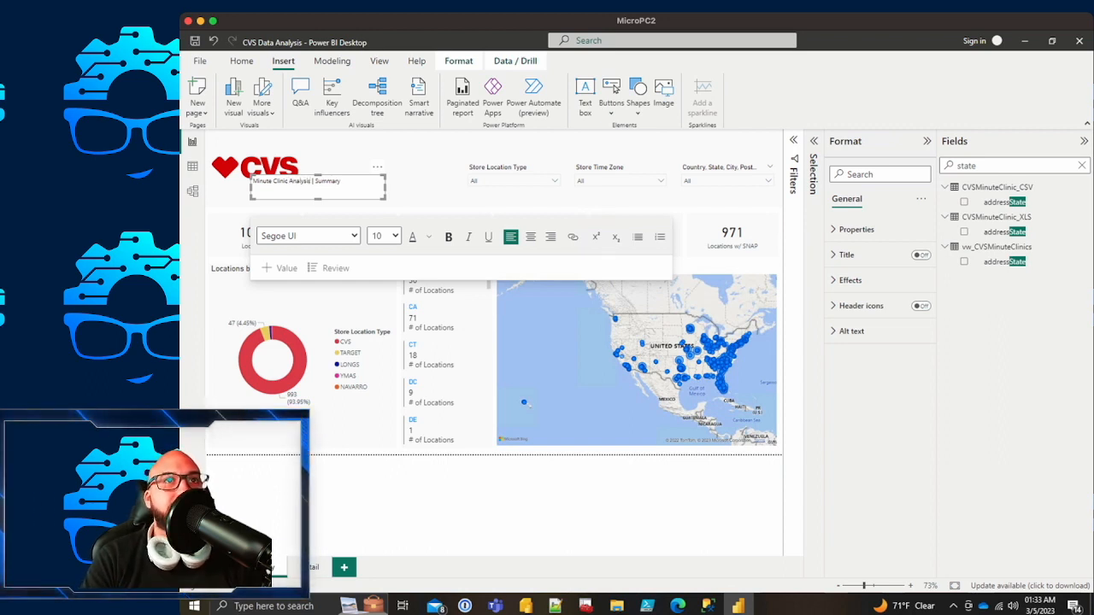
Step: Set "Minute Clinic Analysis" to font size 20 and widen the text box so the title fits on one line
drag(293, 181, 252, 181)
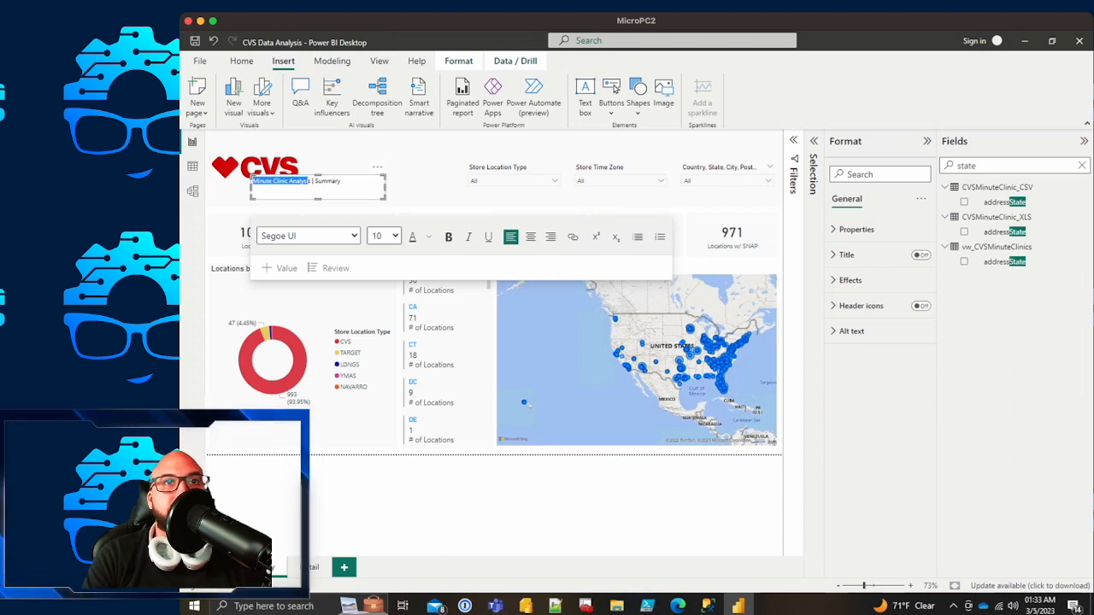
click(394, 236)
click(382, 366)
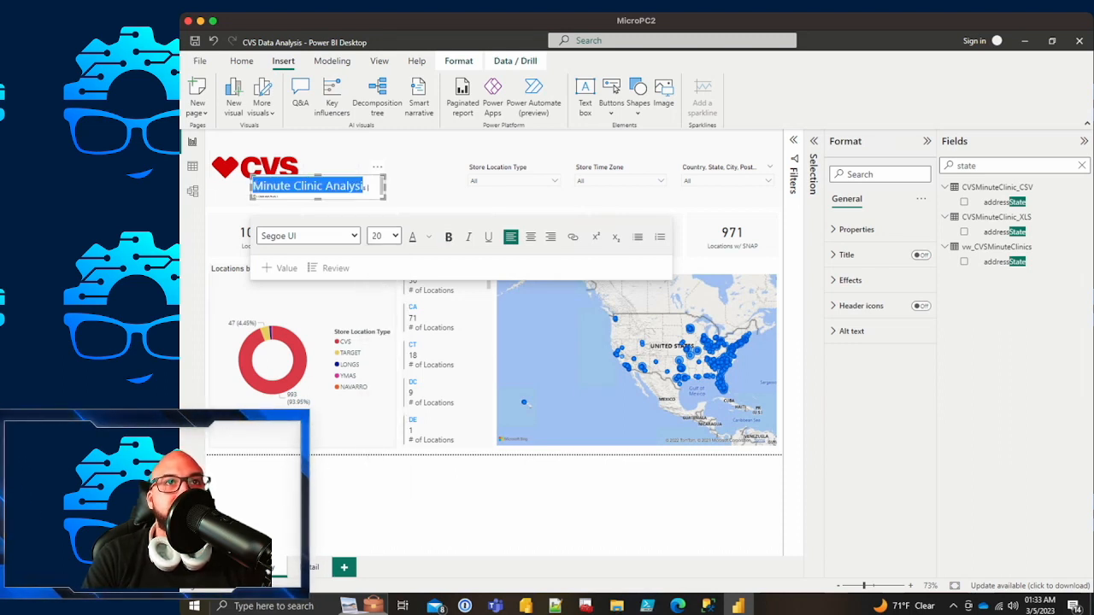
drag(384, 187, 451, 188)
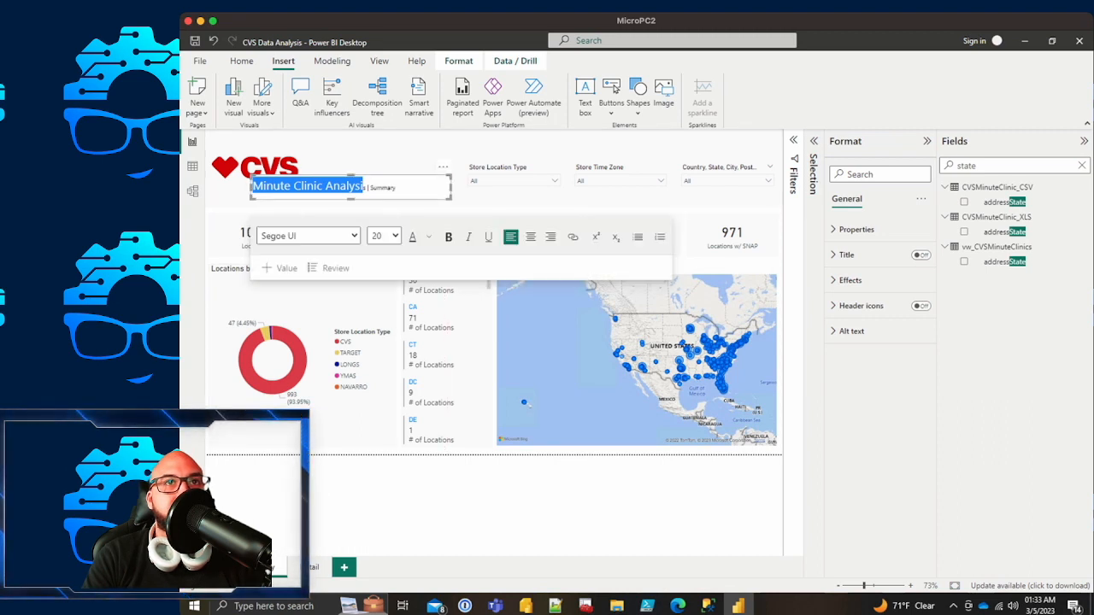
drag(367, 187, 361, 186)
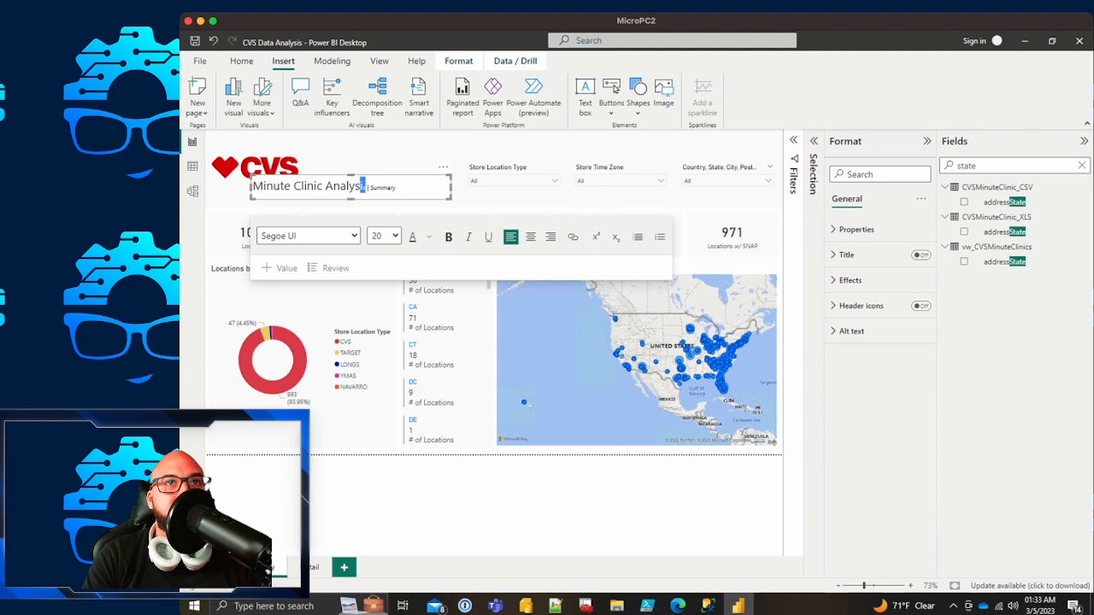
click(395, 236)
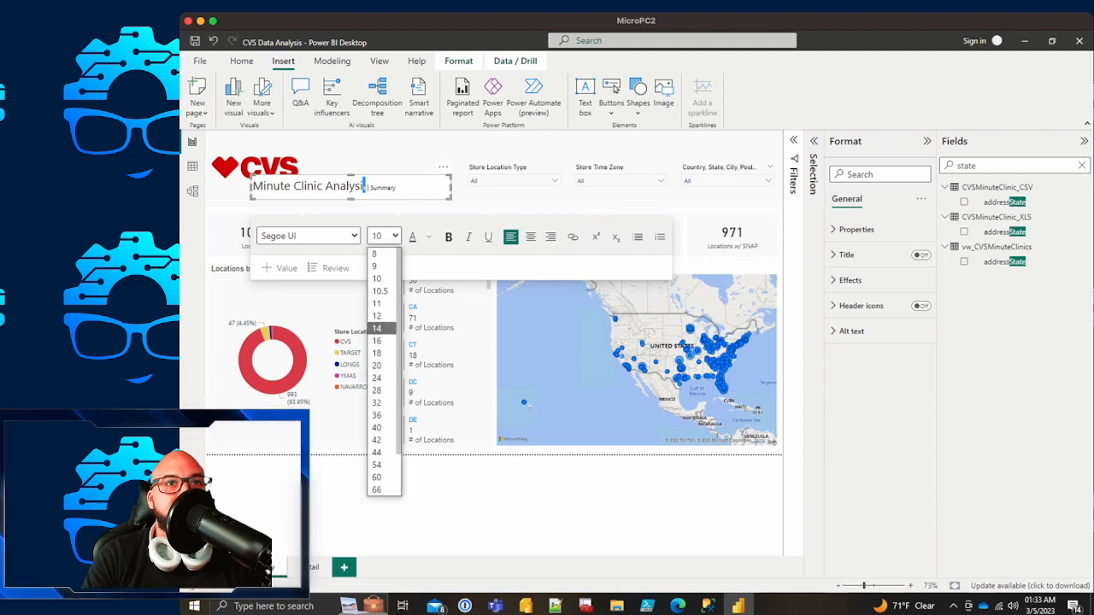
click(376, 365)
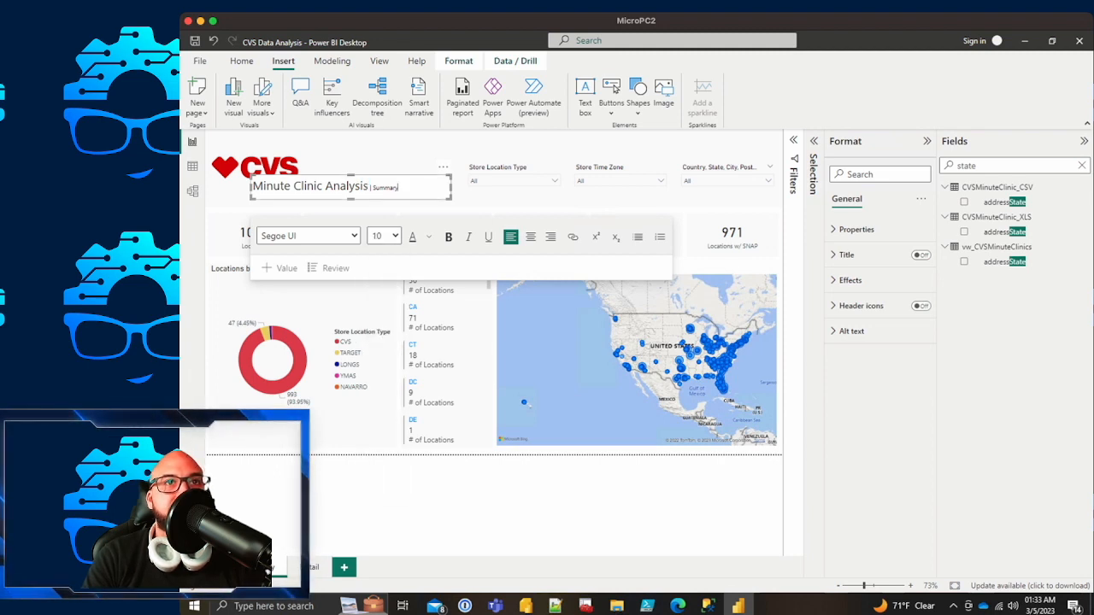
Step: Make "Minute Clinic Analysis" bold and color it with the red theme color
drag(368, 187, 252, 187)
key(ctrl+b)
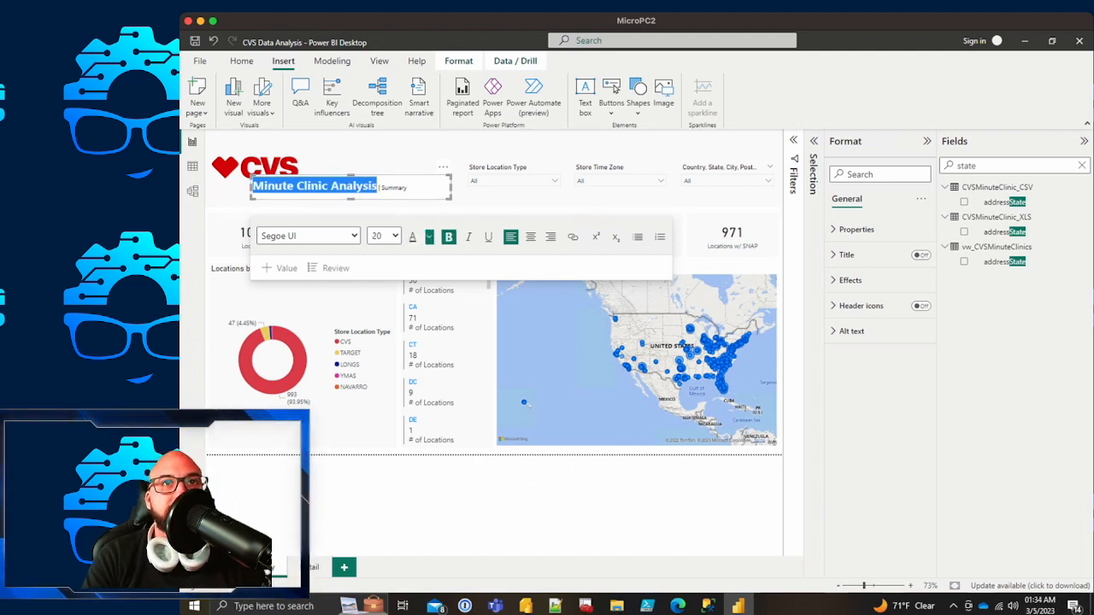
click(428, 236)
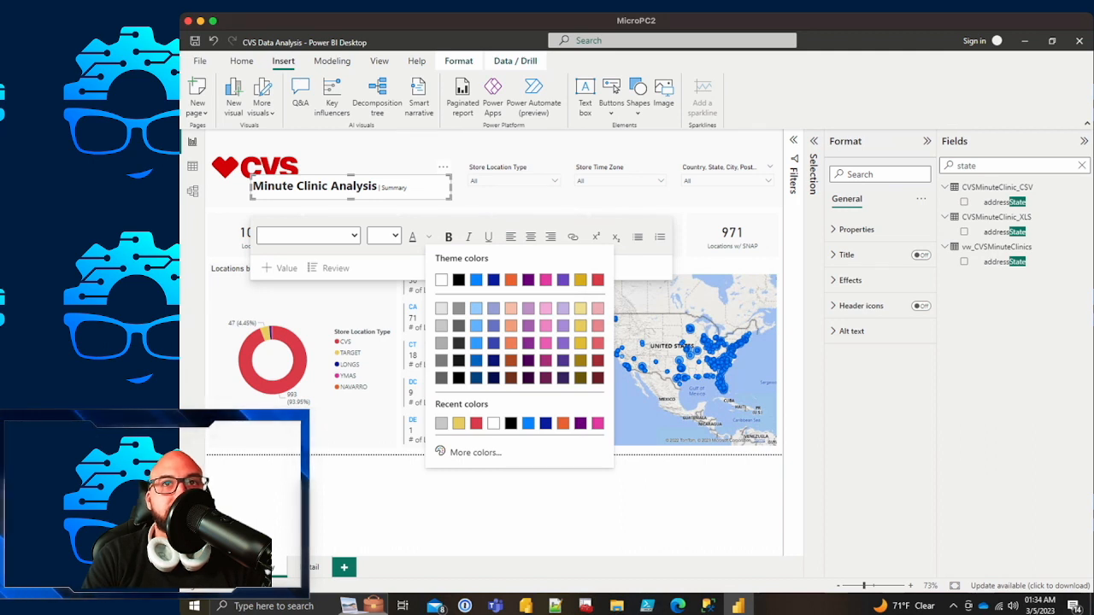
click(597, 280)
click(409, 187)
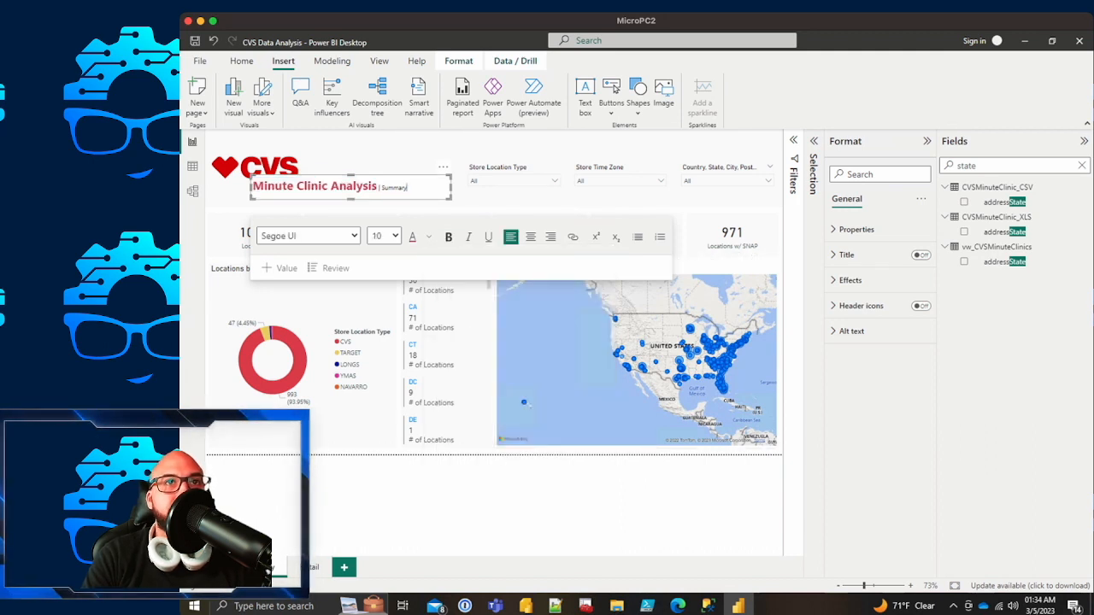
Step: Nudge the title text box slightly down and right, and set the word "Summary" to font size 14
mouse_move(351, 176)
mouse_down()
mouse_move(404, 150)
mouse_move(355, 180)
mouse_up()
click(355, 184)
double_click(399, 190)
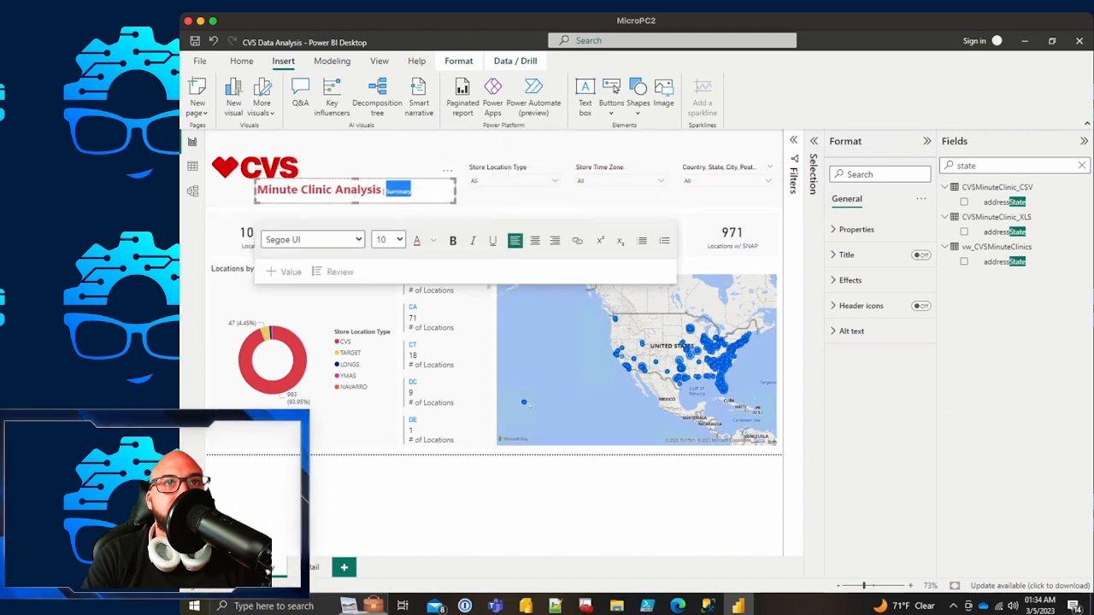
click(387, 239)
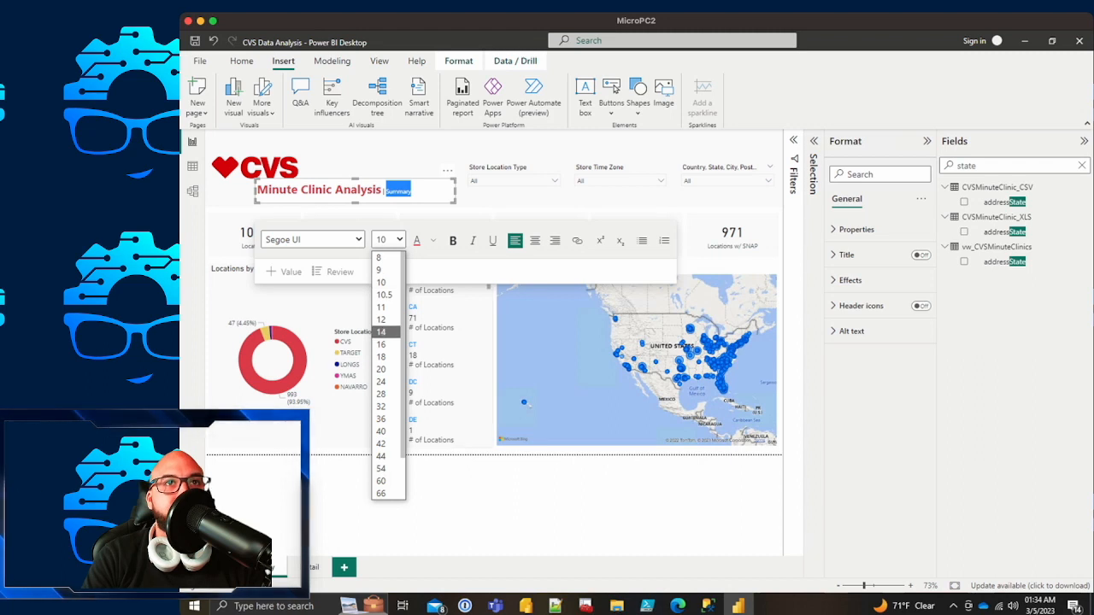
click(381, 332)
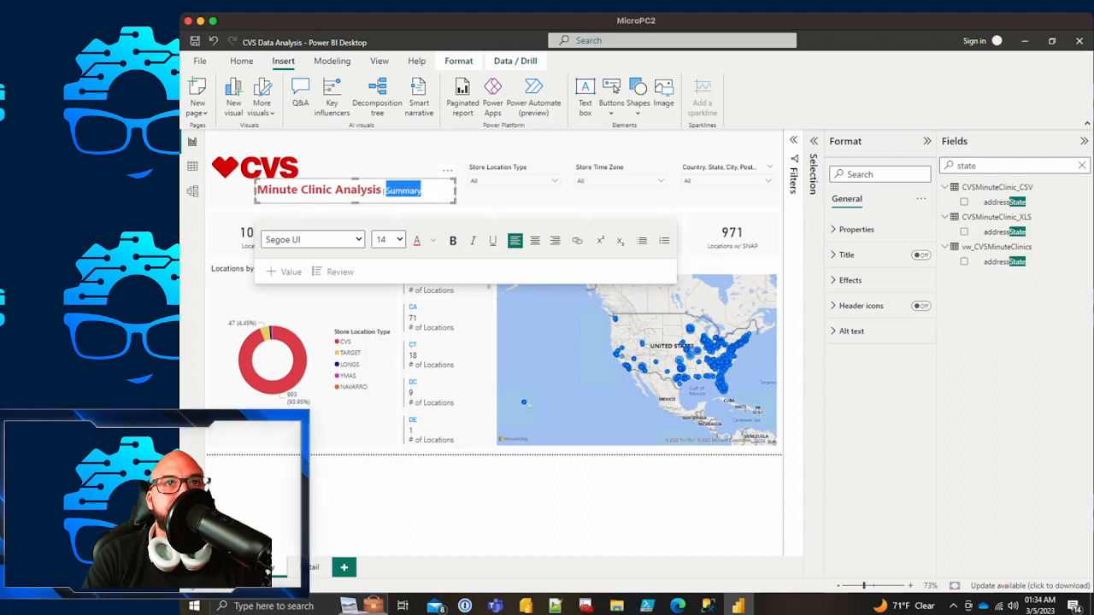
click(434, 190)
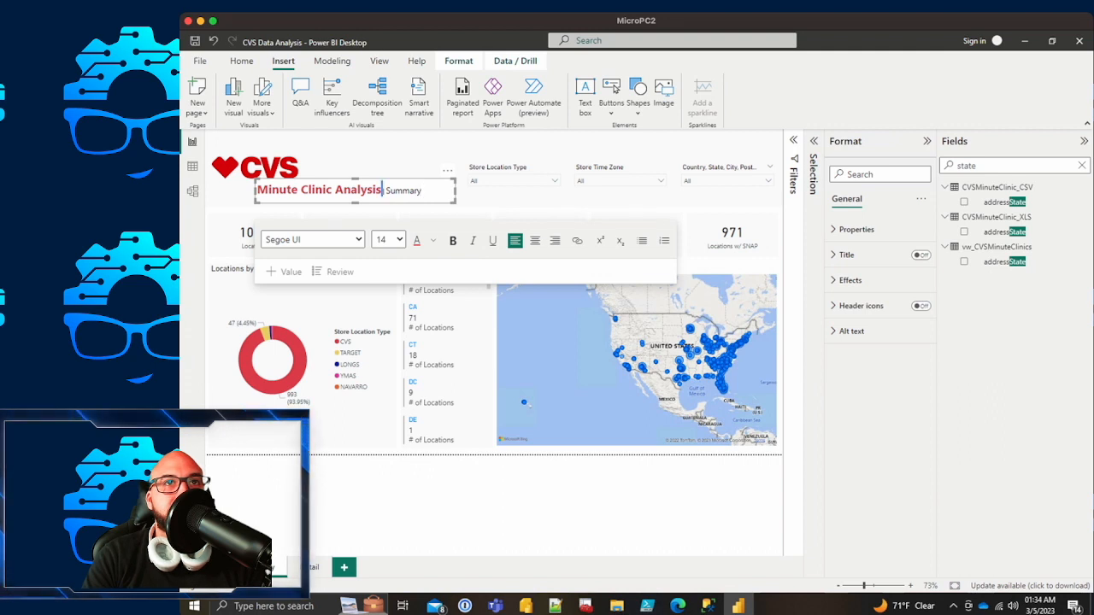
Step: Set the "|" separator between "Minute Clinic Analysis" and "Summary" in the title text box to font size 14
click(399, 239)
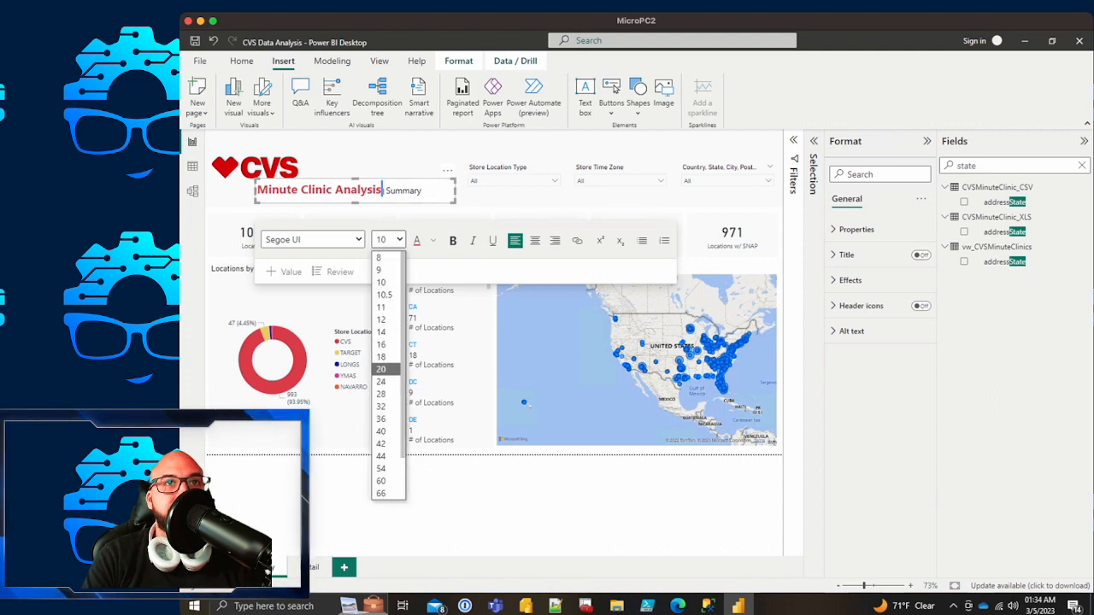
key(Return)
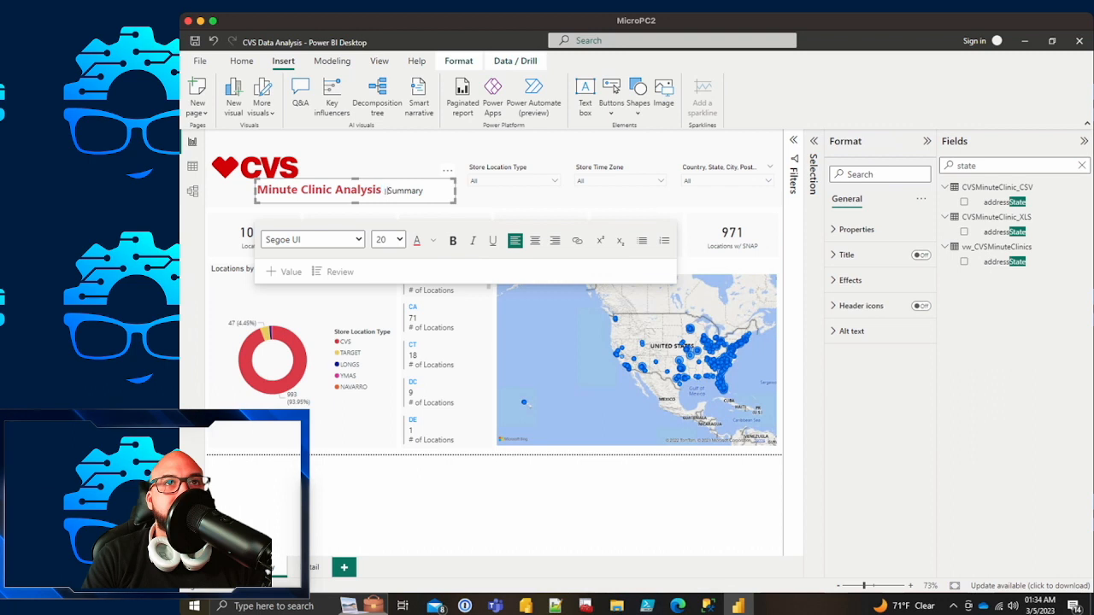
key(shift+Left)
key(shift+Left)
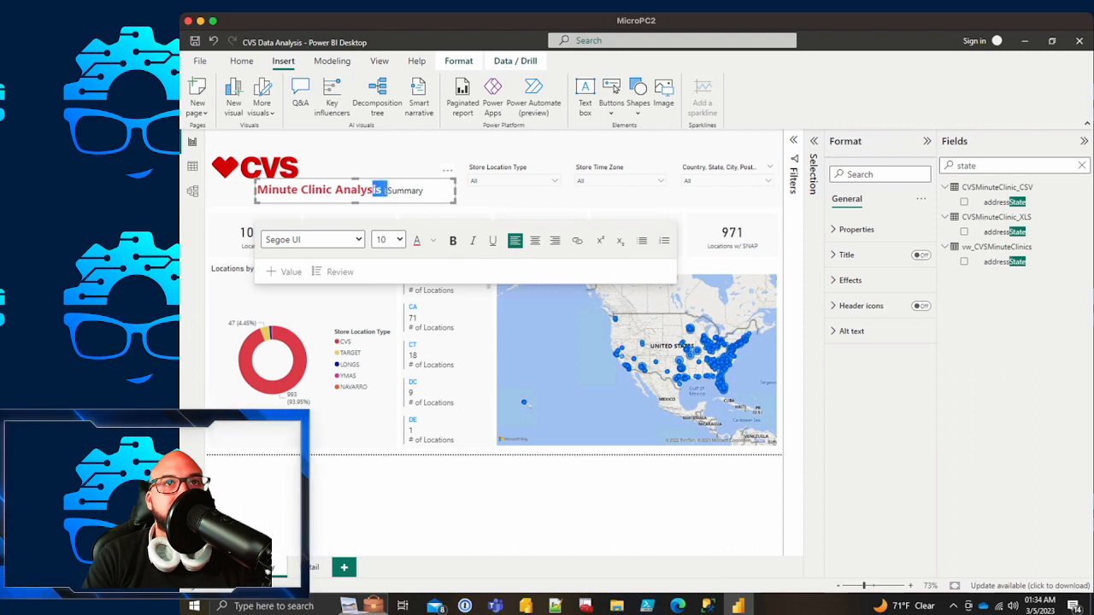
click(399, 240)
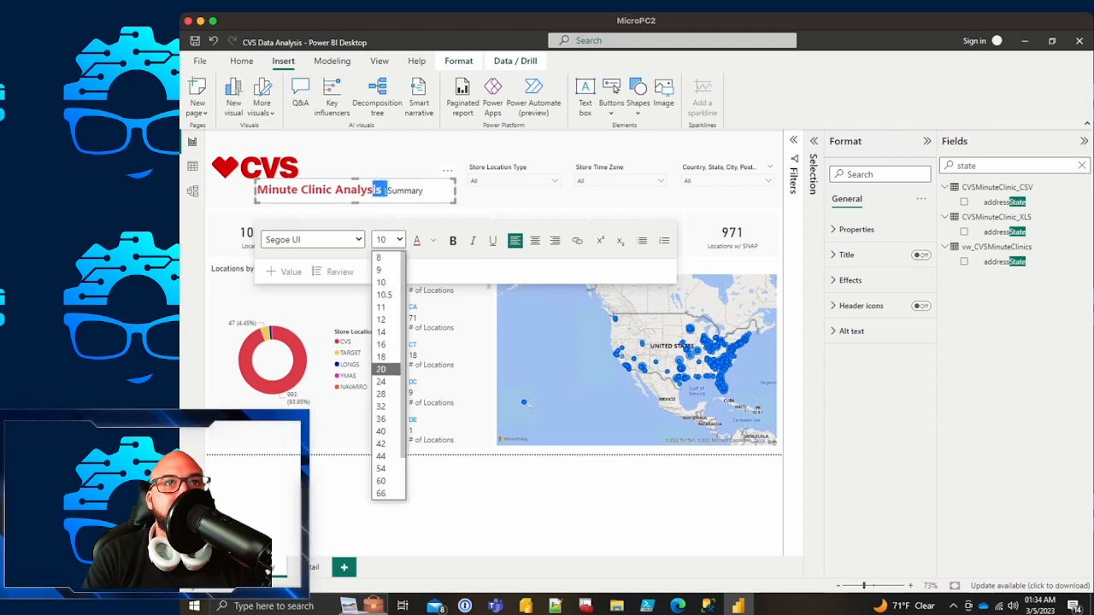
click(381, 332)
click(414, 191)
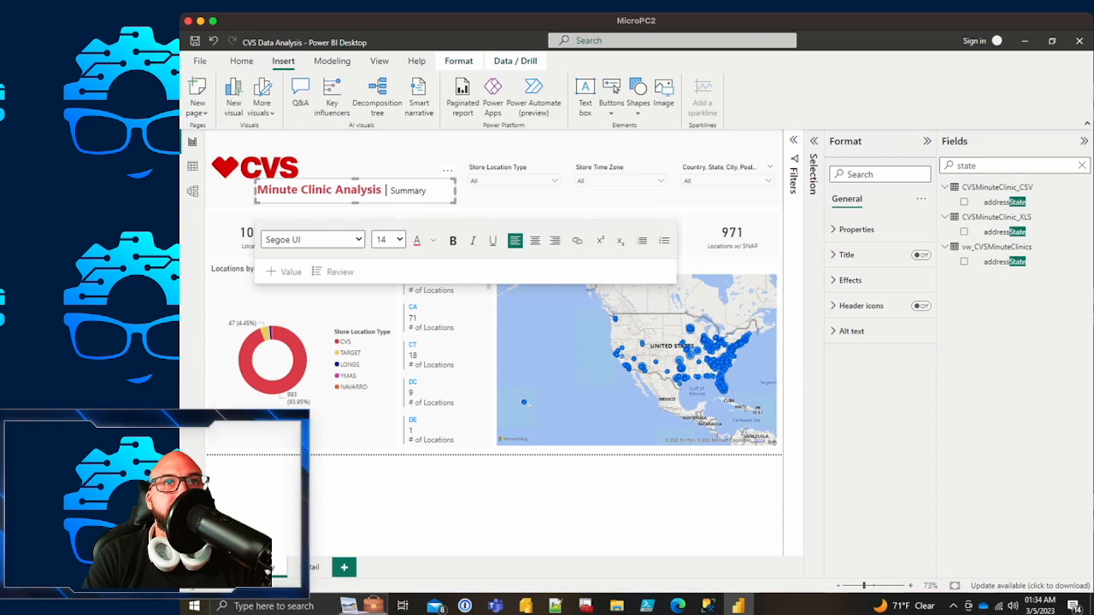
click(444, 504)
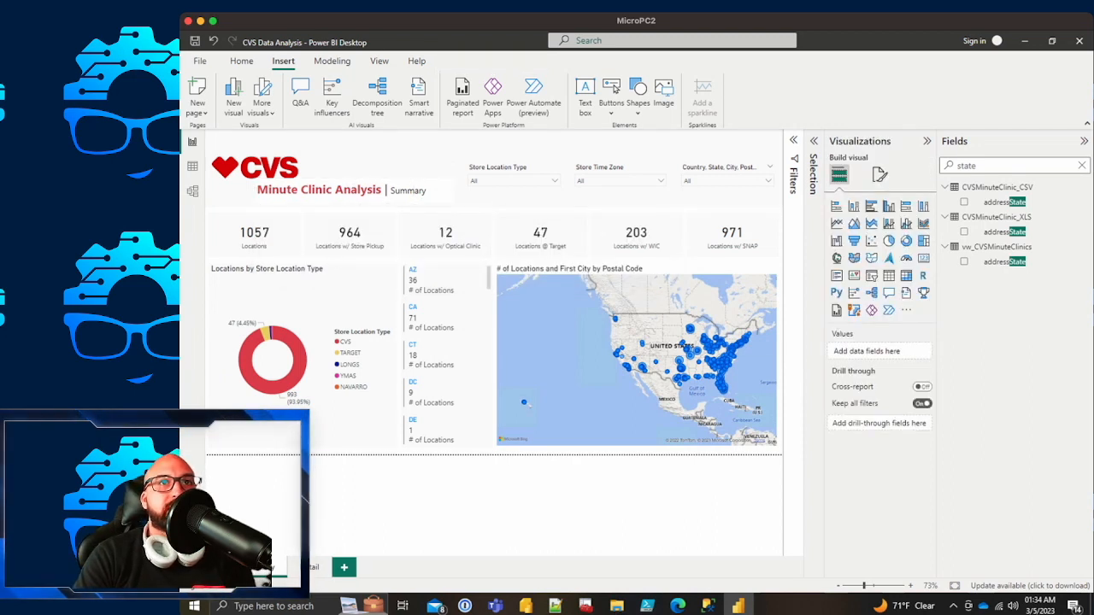
Step: Turn off the background of the "Minute Clinic Analysis | Summary" text box
click(415, 191)
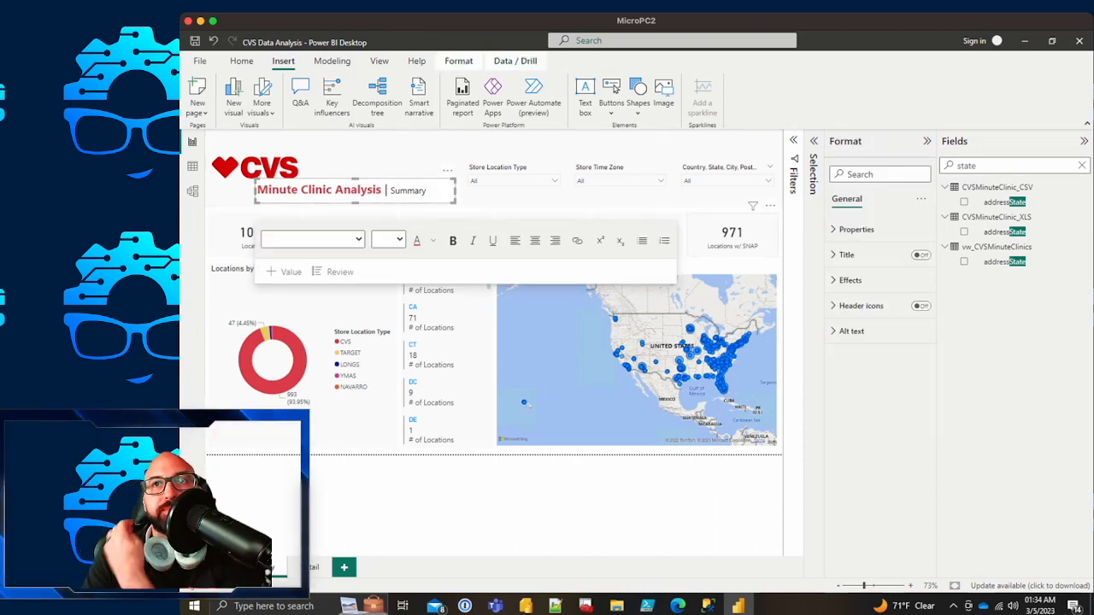
click(850, 280)
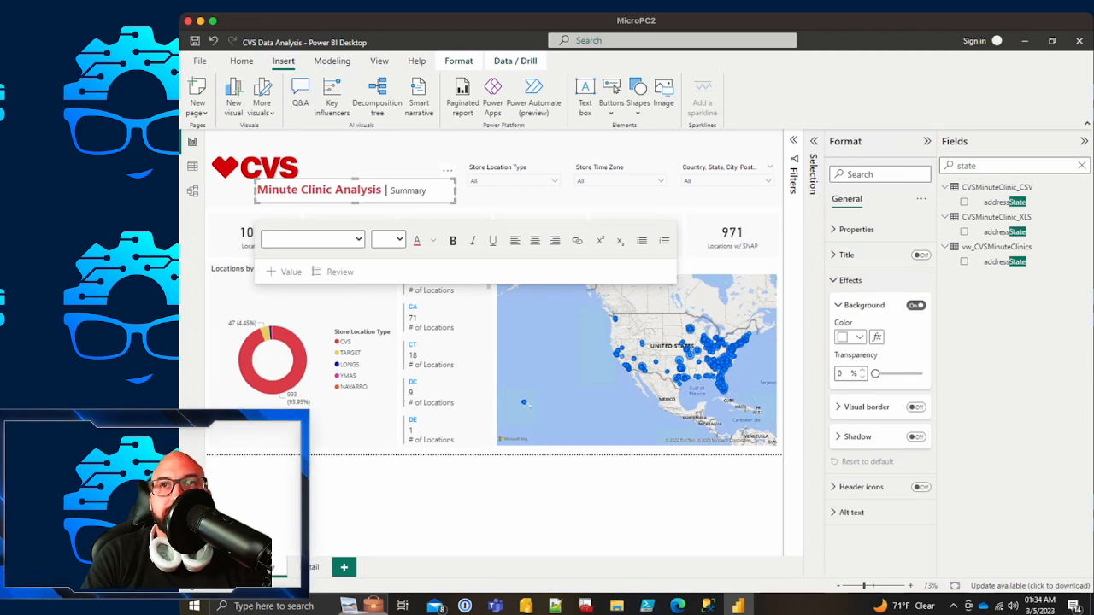
click(916, 305)
click(478, 504)
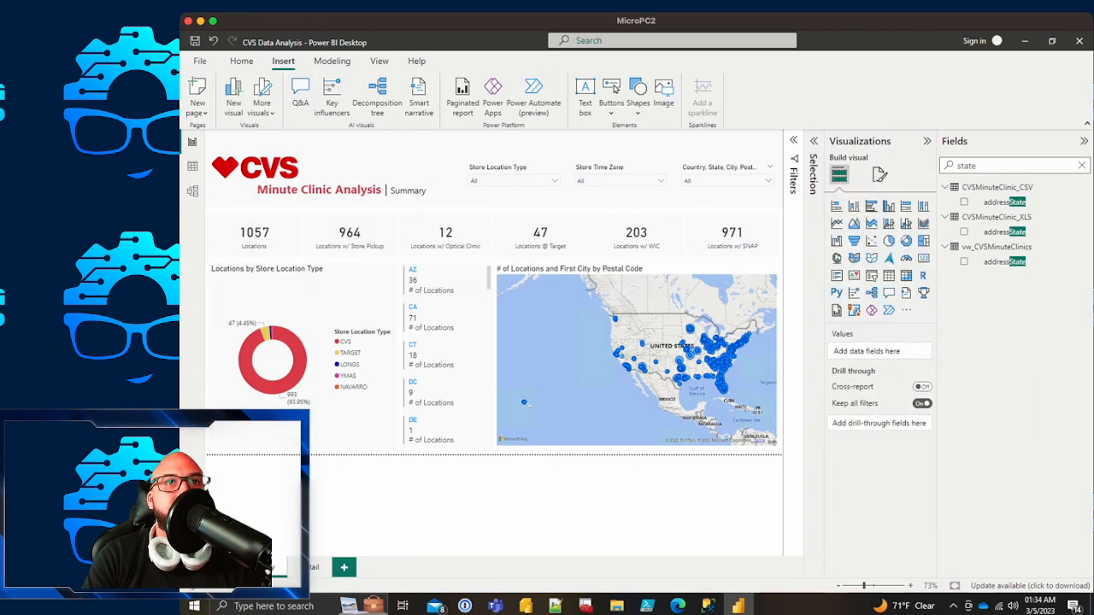
Step: Copy the CVS logo and the title text box together from the summary page to the Detail page
click(319, 189)
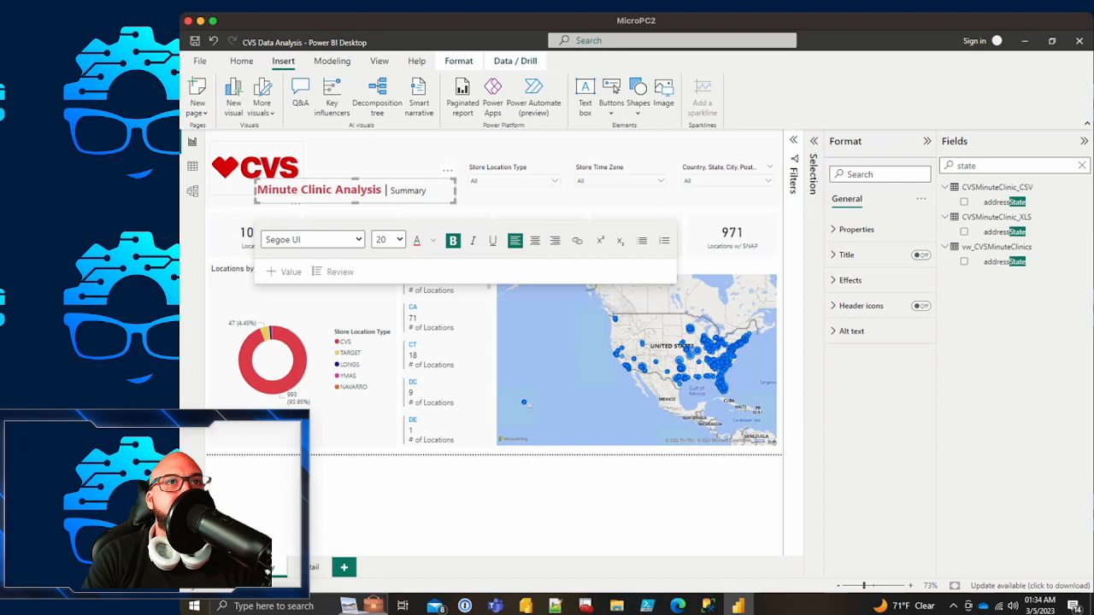
key(Escape)
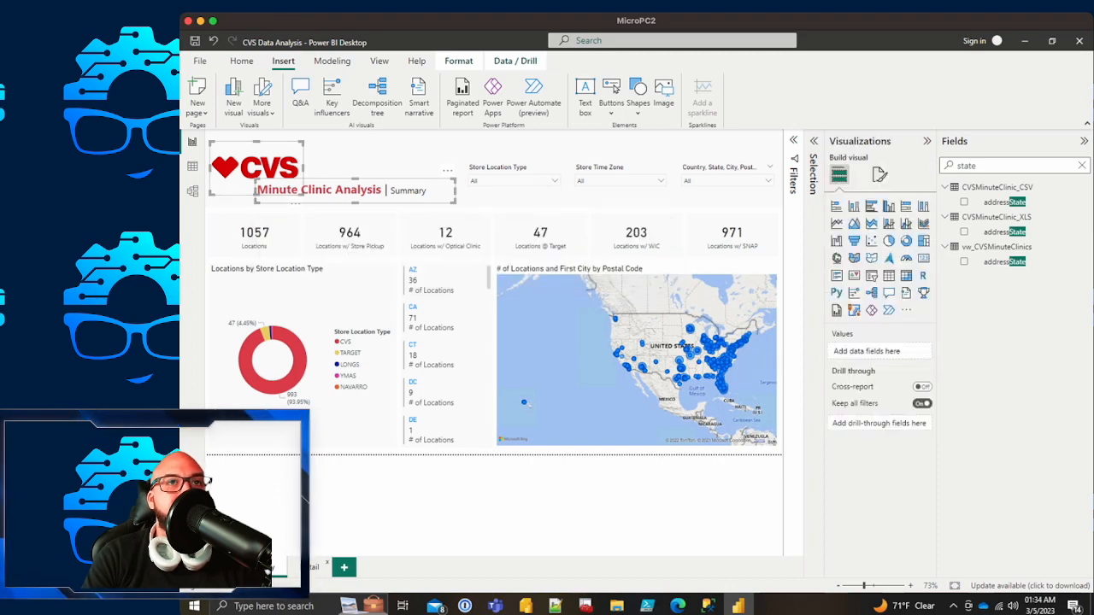
click(314, 566)
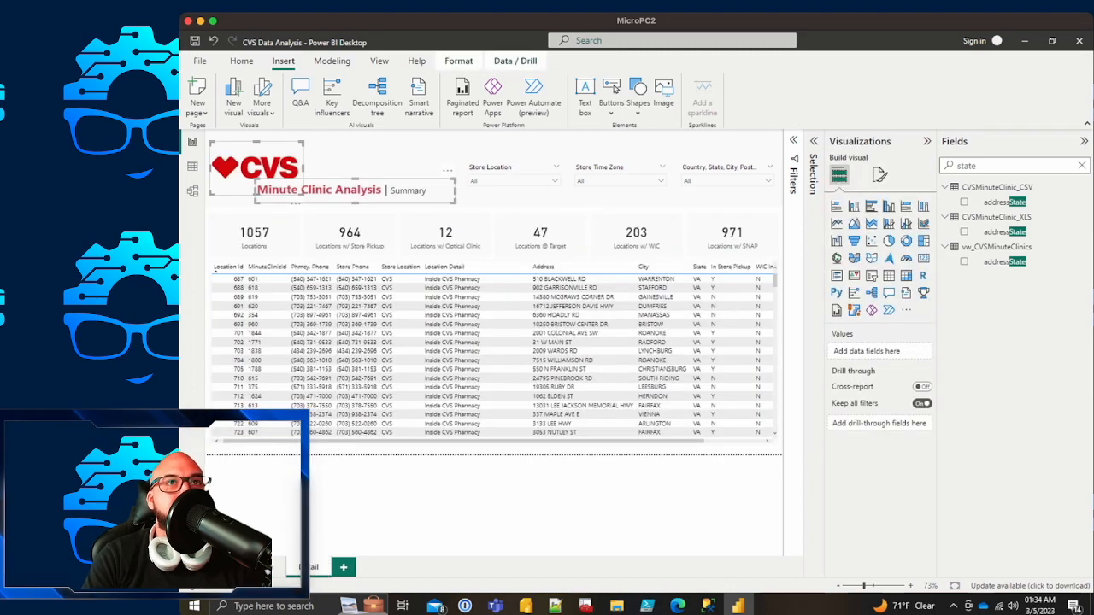
Step: Replace the word "Summary" with "Detail" in the Detail page's title text box
click(408, 190)
double_click(407, 189)
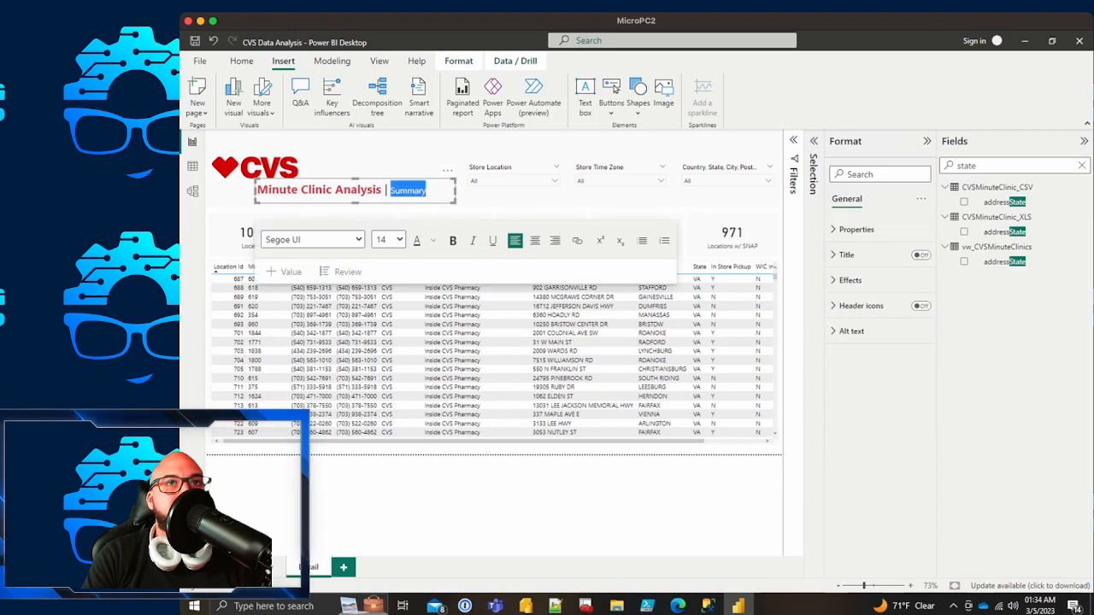
text(Detail)
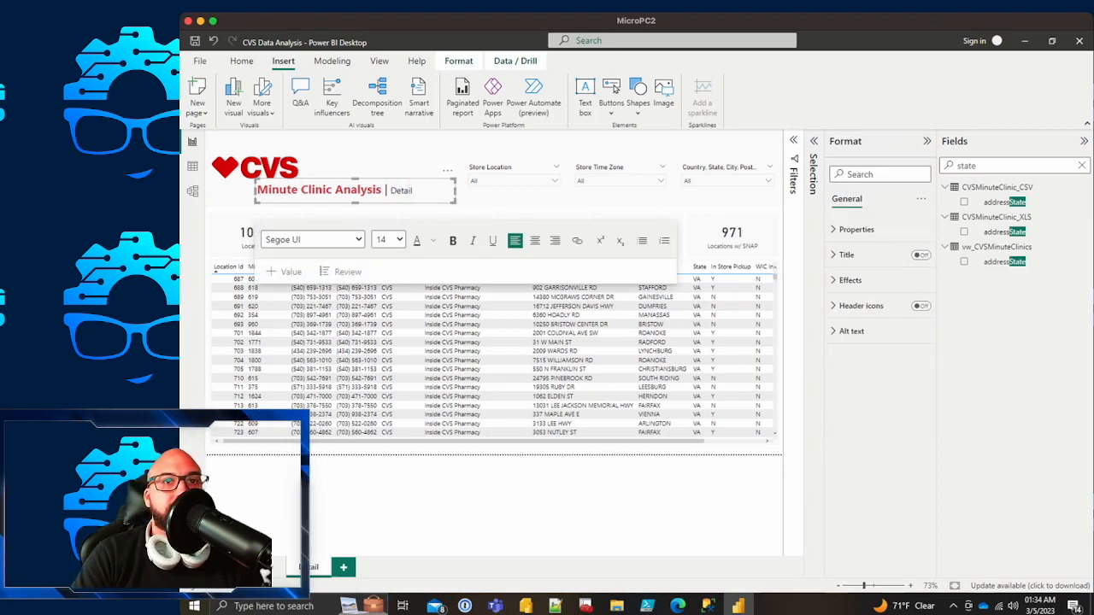
key(Escape)
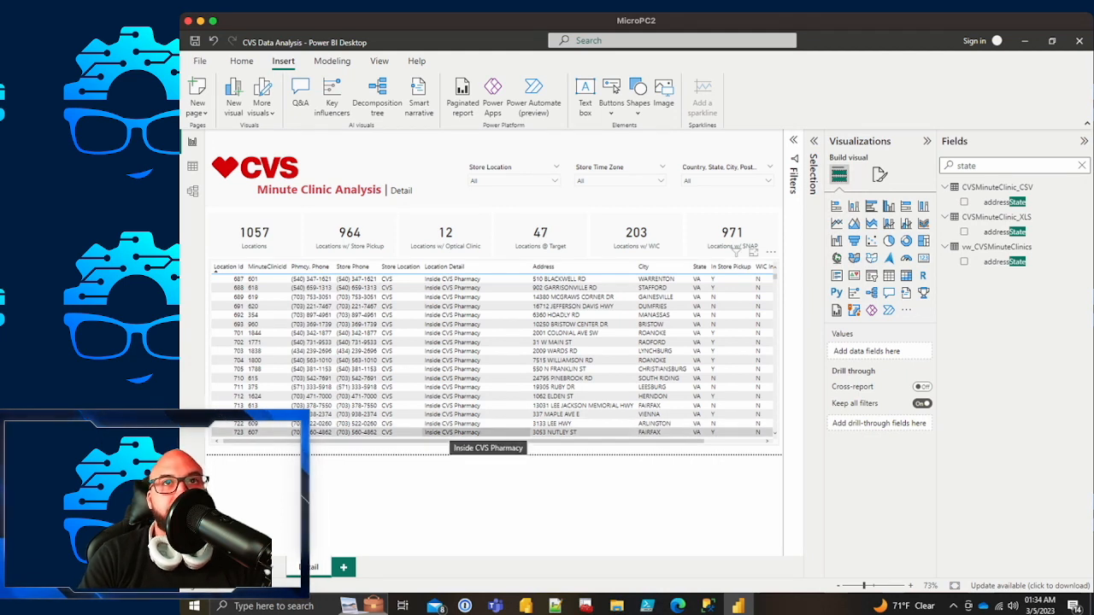
Step: Duplicate the Detail page and delete the store location, time zone and country/state/city slicers from the copy
right_click(312, 566)
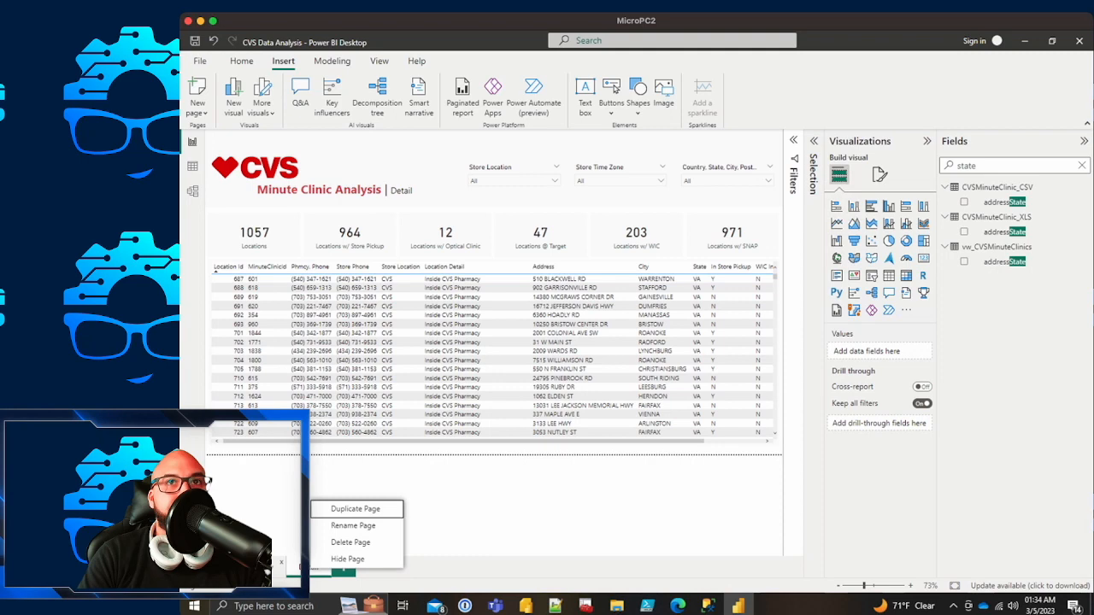
click(355, 508)
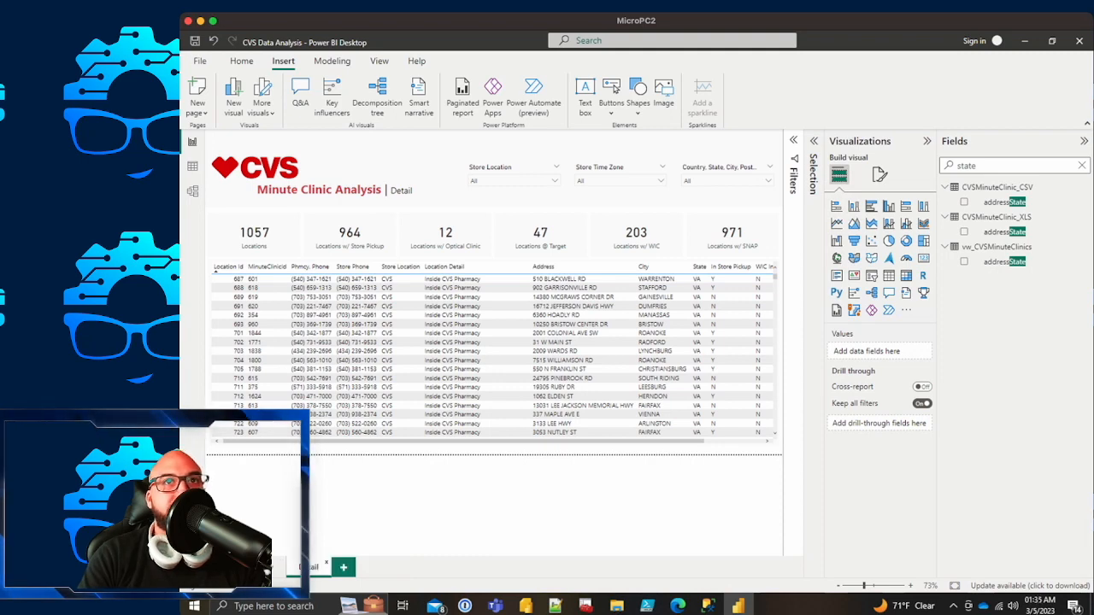
click(513, 175)
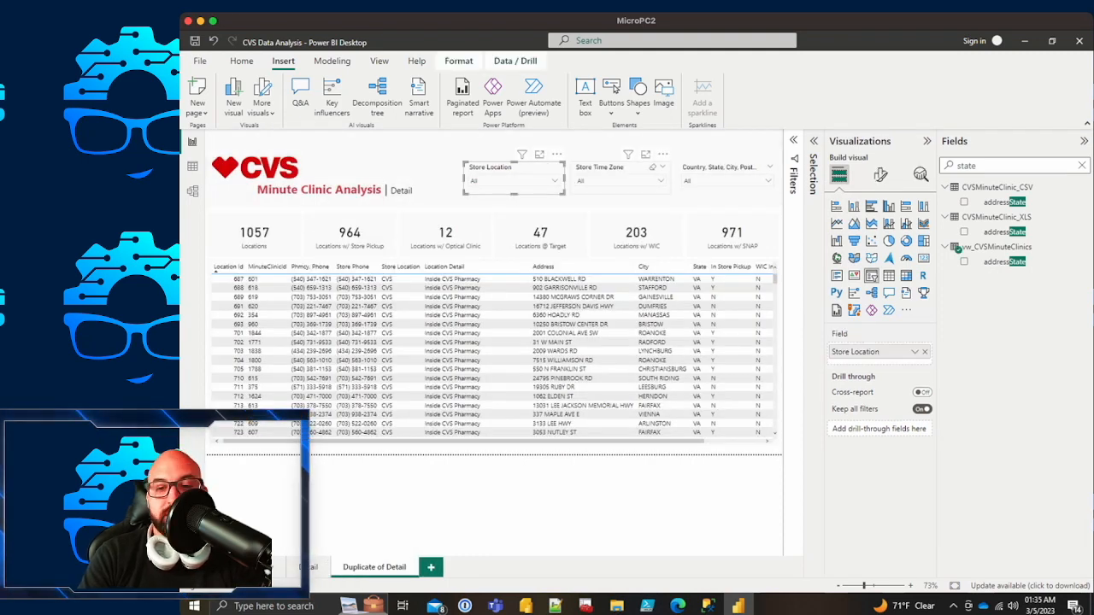
key(Delete)
click(622, 168)
key(Delete)
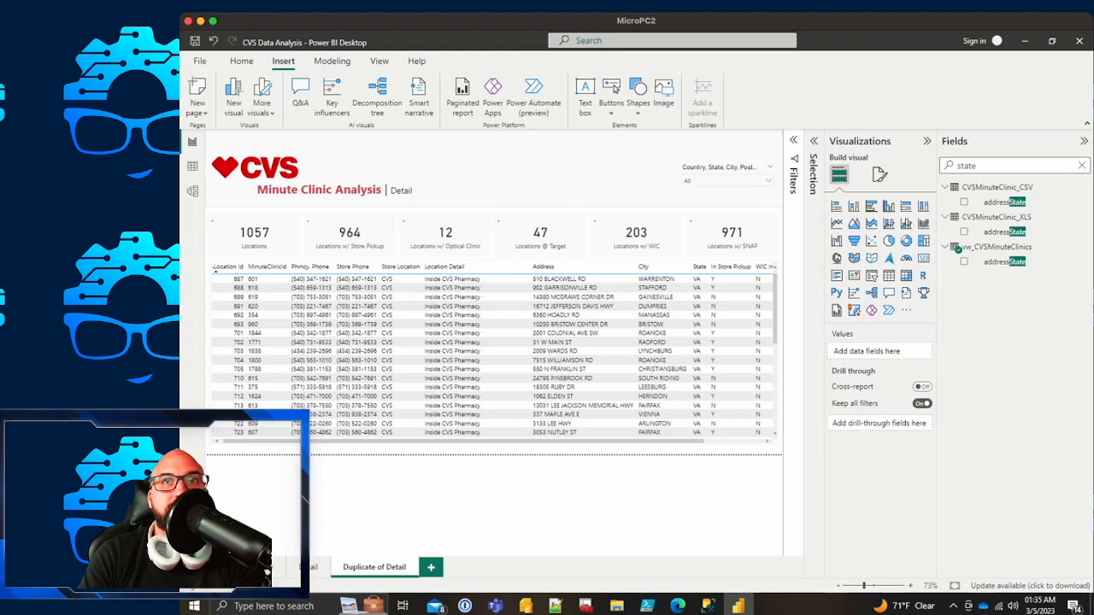
click(724, 168)
key(Delete)
Step: Delete all six location count cards and the location table from the duplicated page
click(731, 229)
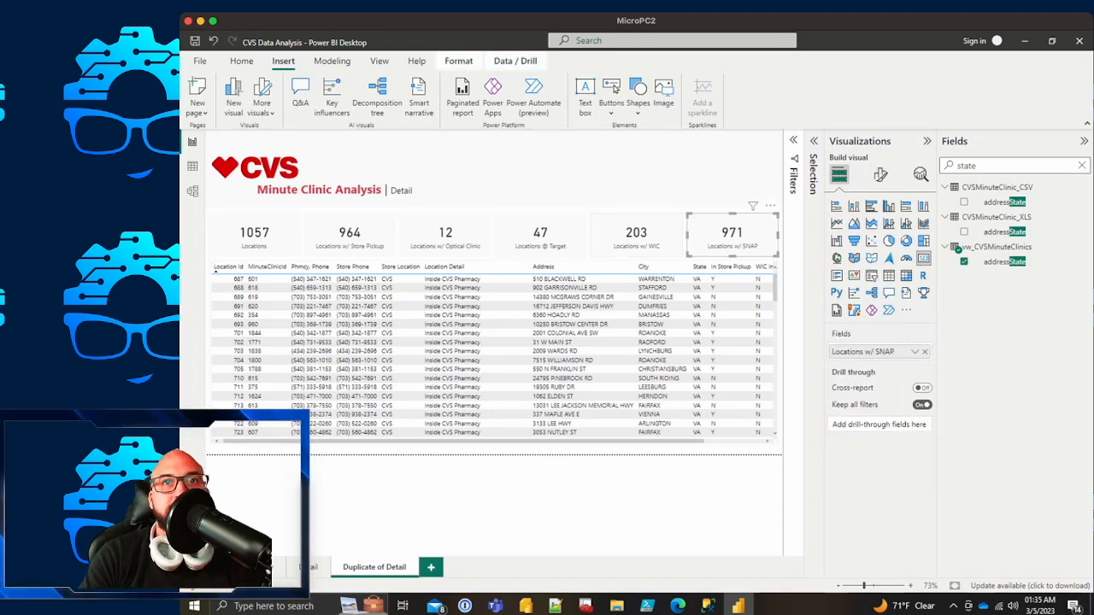
ctrl+click(636, 230)
ctrl+click(540, 231)
ctrl+click(445, 231)
ctrl+click(349, 230)
ctrl+click(254, 231)
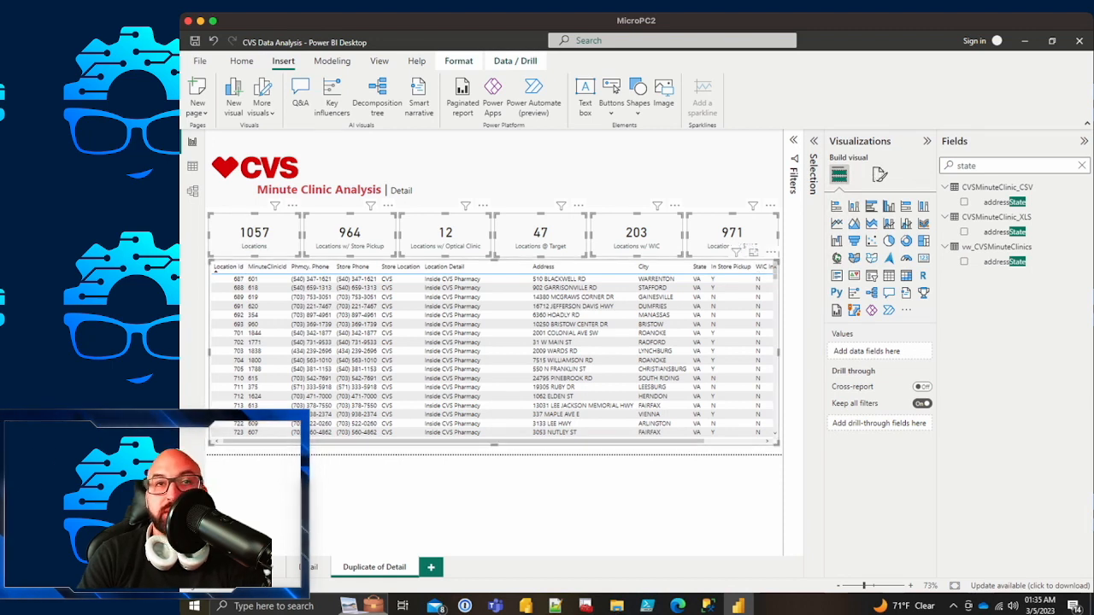
key(Delete)
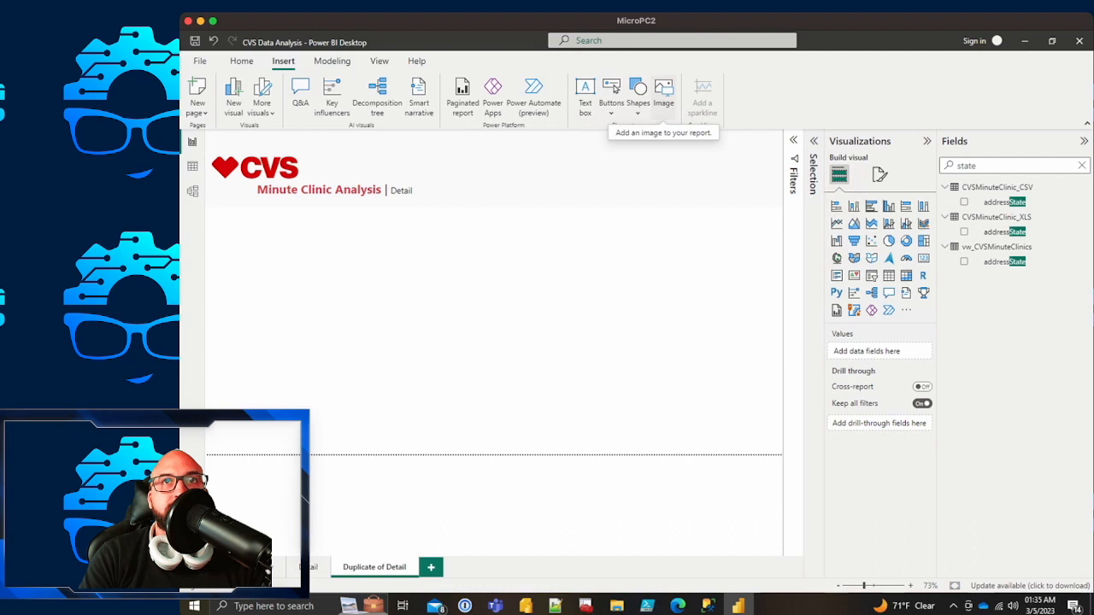
Step: Add a text box reading "Credits:" to the duplicated page, with an empty line below the heading
click(614, 91)
click(637, 94)
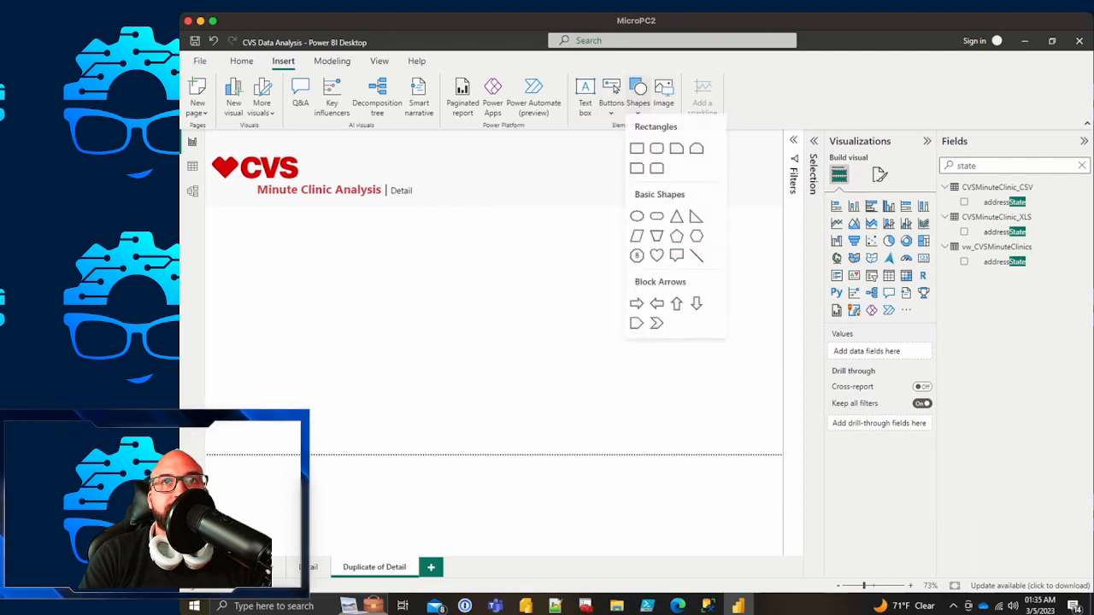
click(585, 96)
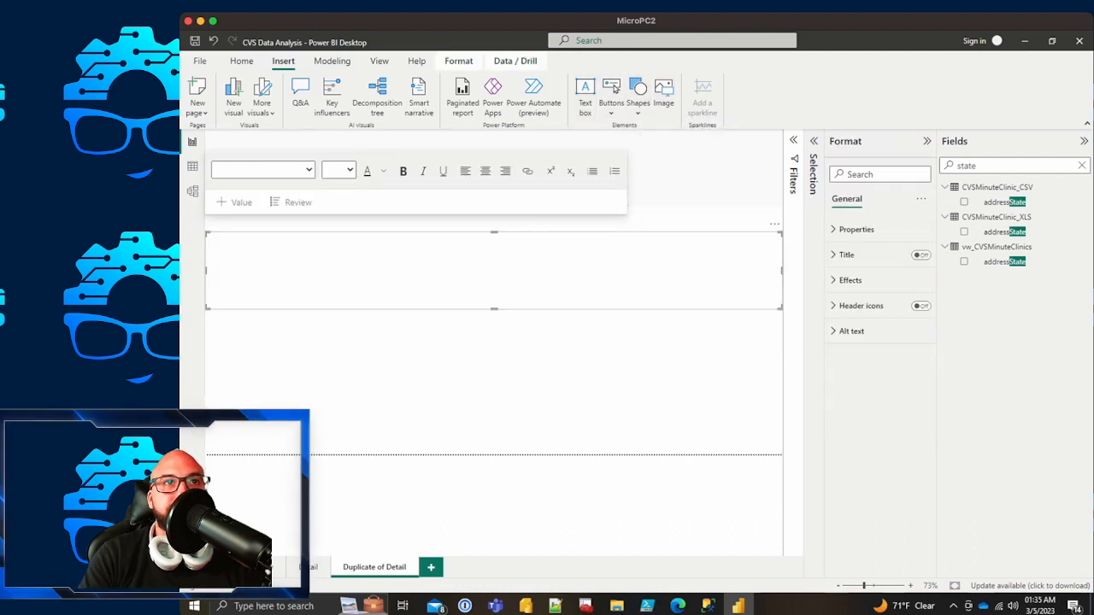
text(Crea)
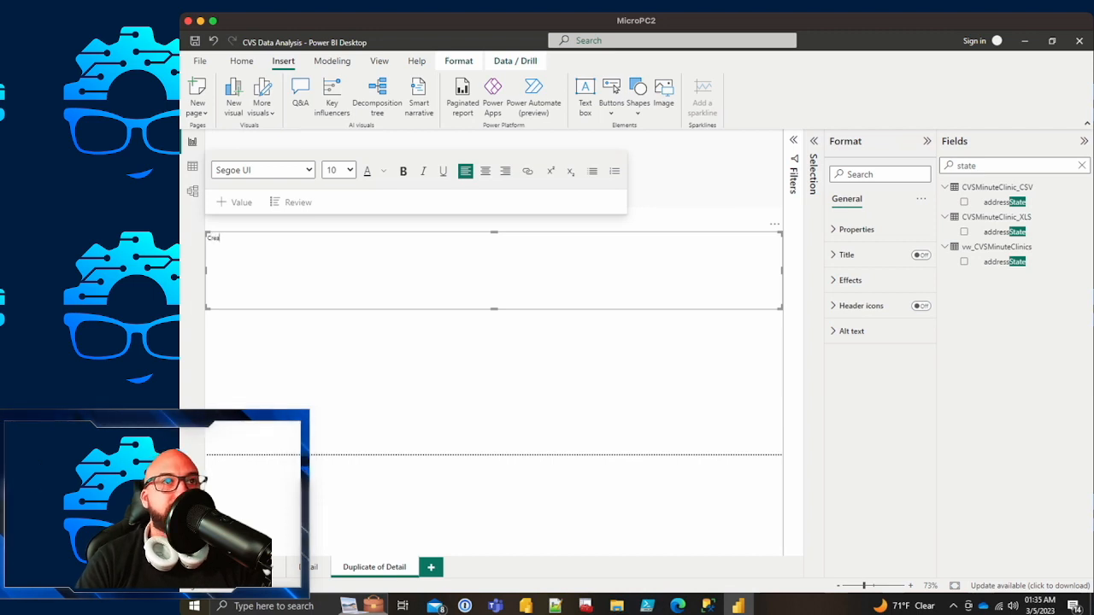
key(BackSpace)
text(dits:)
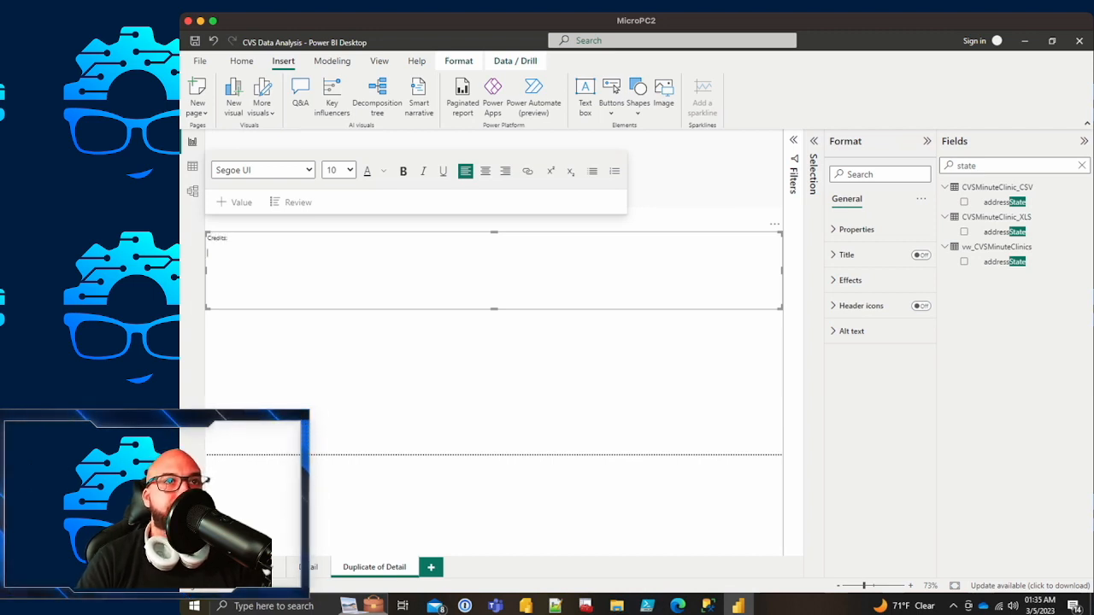
click(494, 376)
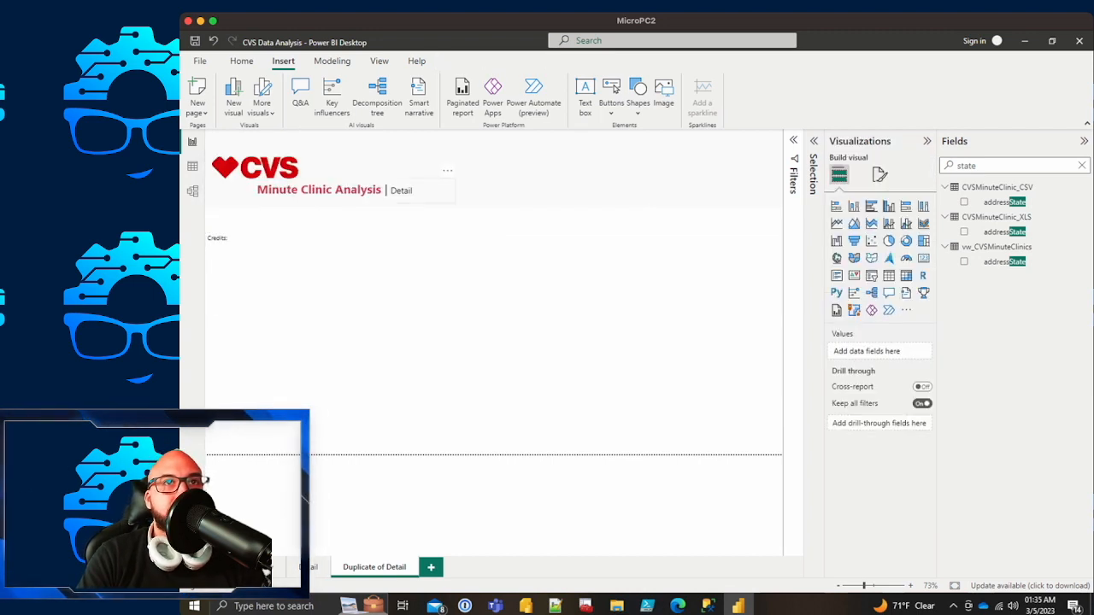
Step: Replace the word "Detail" with "Credits" in the duplicated page's title text box
double_click(402, 190)
text(Credits)
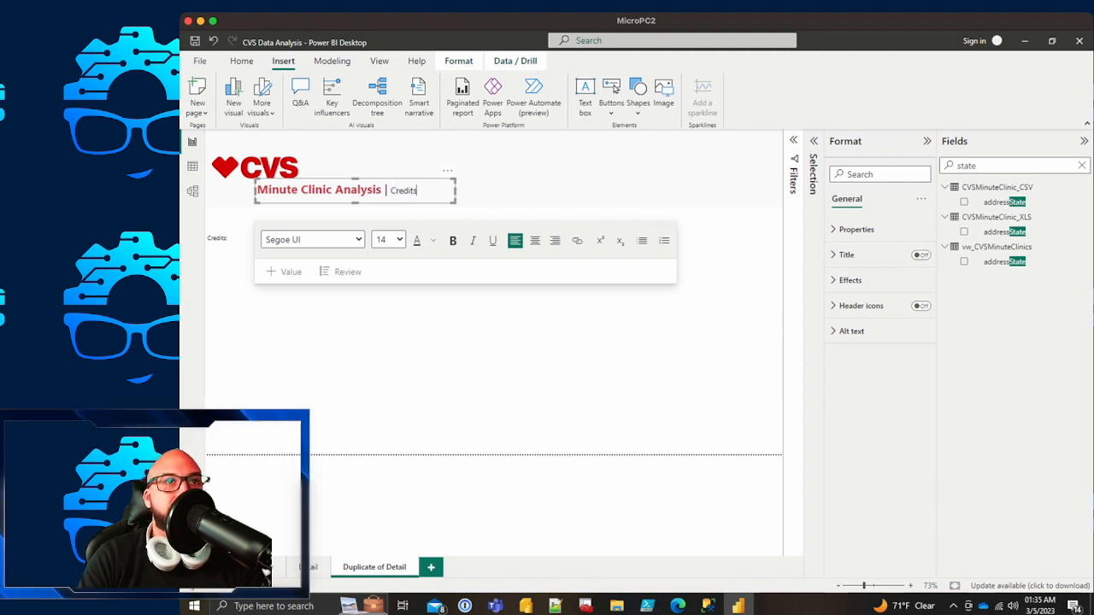
click(231, 239)
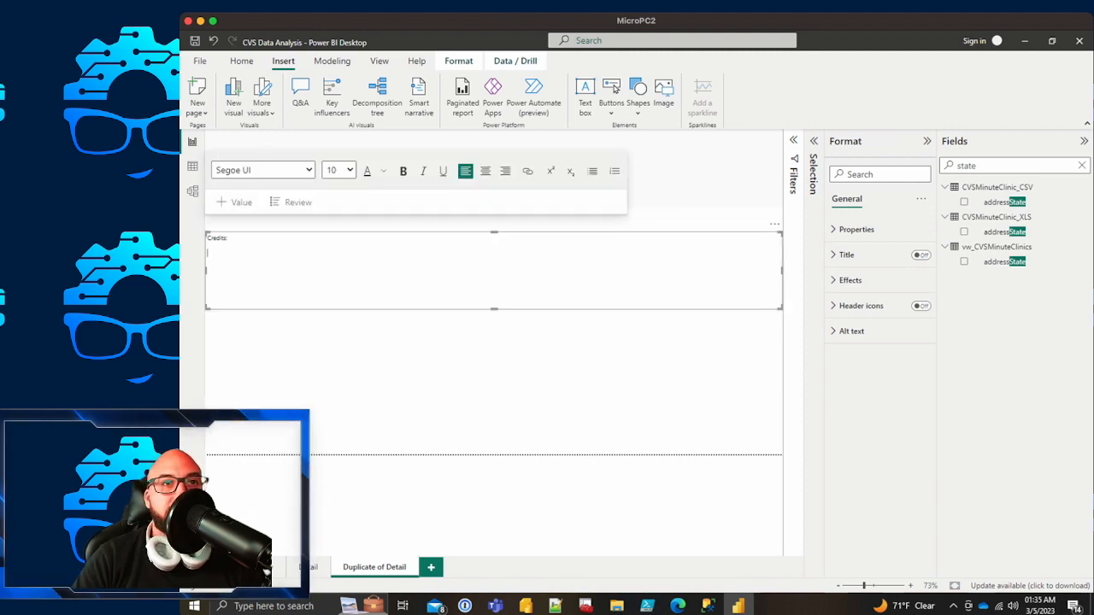
Step: Switch to Microsoft Edge, copy the URL of the Reddit post about the CVS Minute Clinics dataset, and return to Power BI Desktop
click(678, 606)
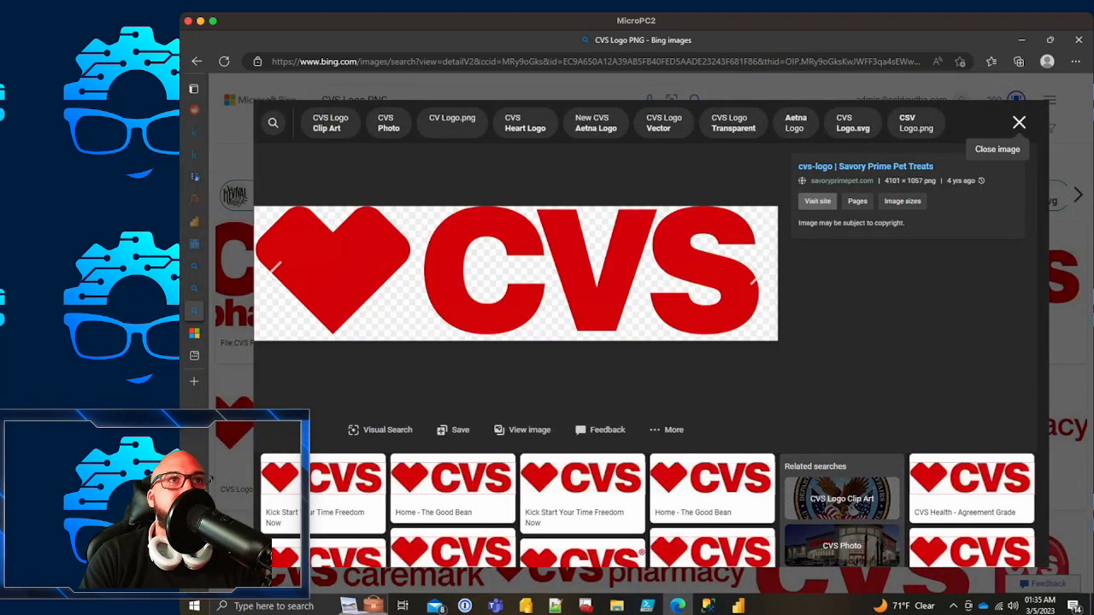
click(1019, 122)
click(194, 109)
click(479, 60)
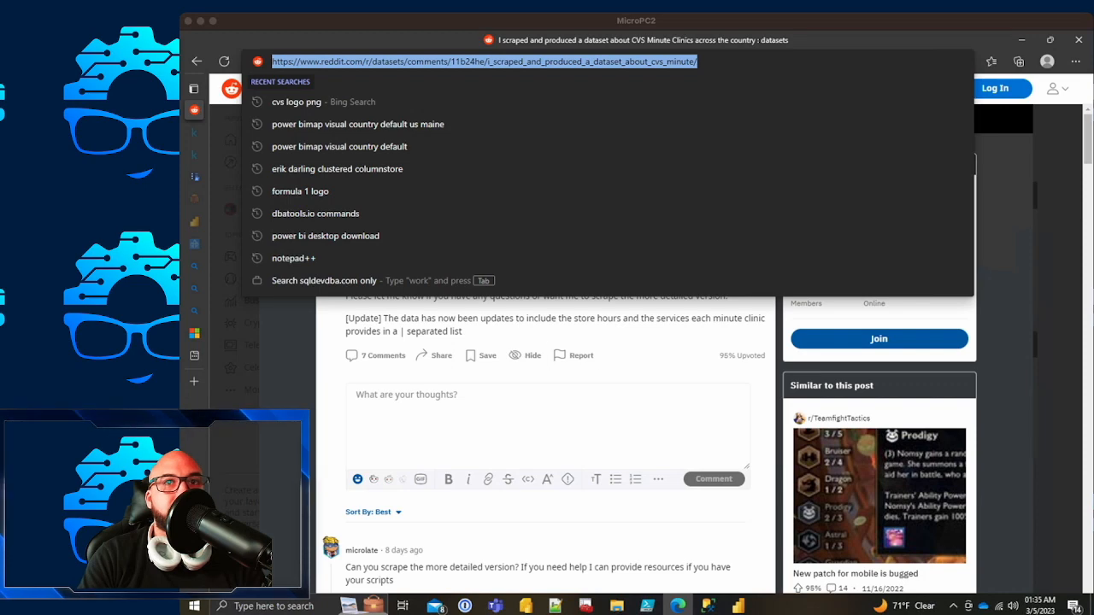
key(Escape)
click(739, 606)
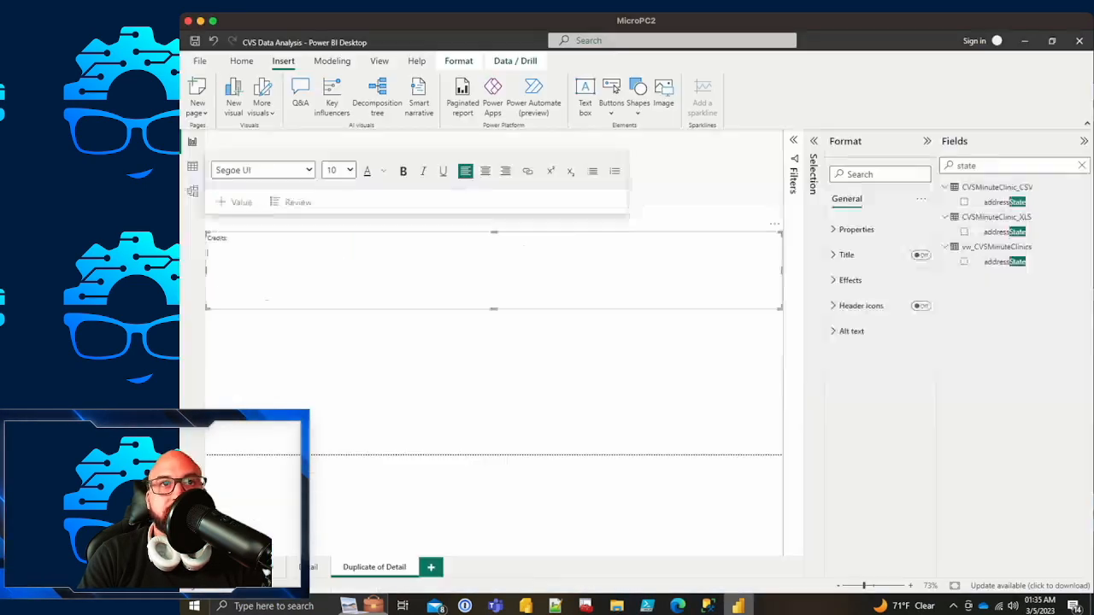
Step: Below the Credits heading, add a "Reddit User:" line with the dataset author's username, and paste the copied Reddit post link beneath it
text(Re)
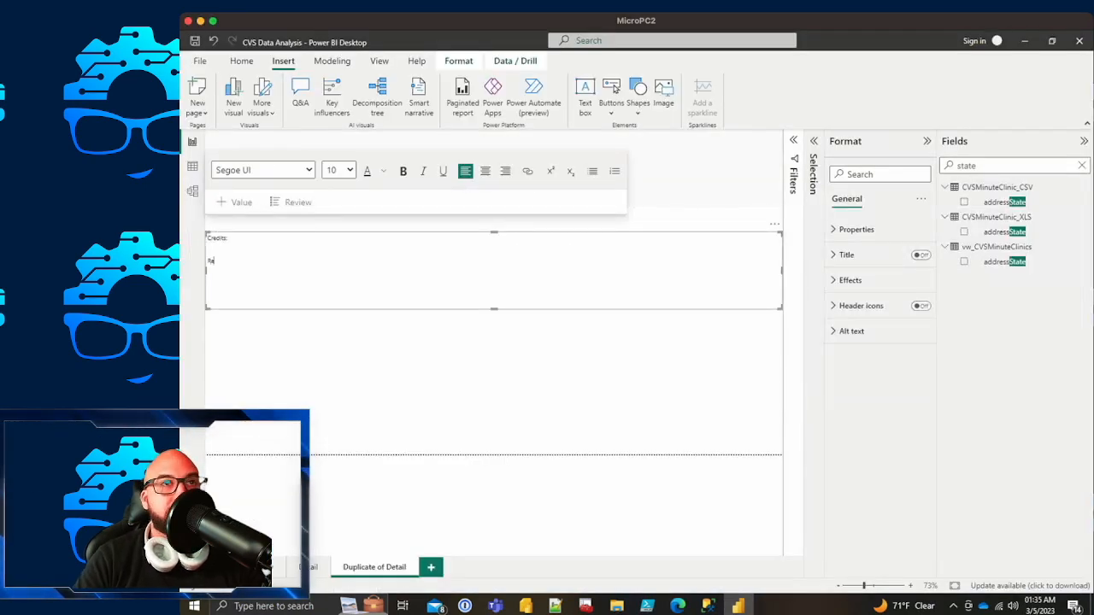
text(ddit User)
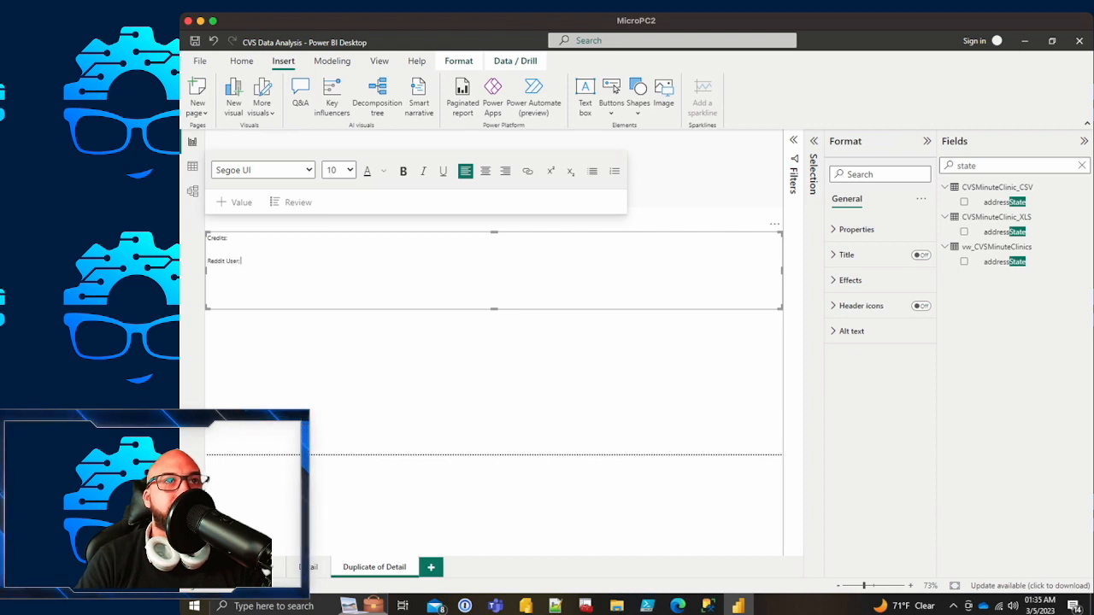
text(: u/)
key(BackSpace)
key(BackSpace)
text(/u)
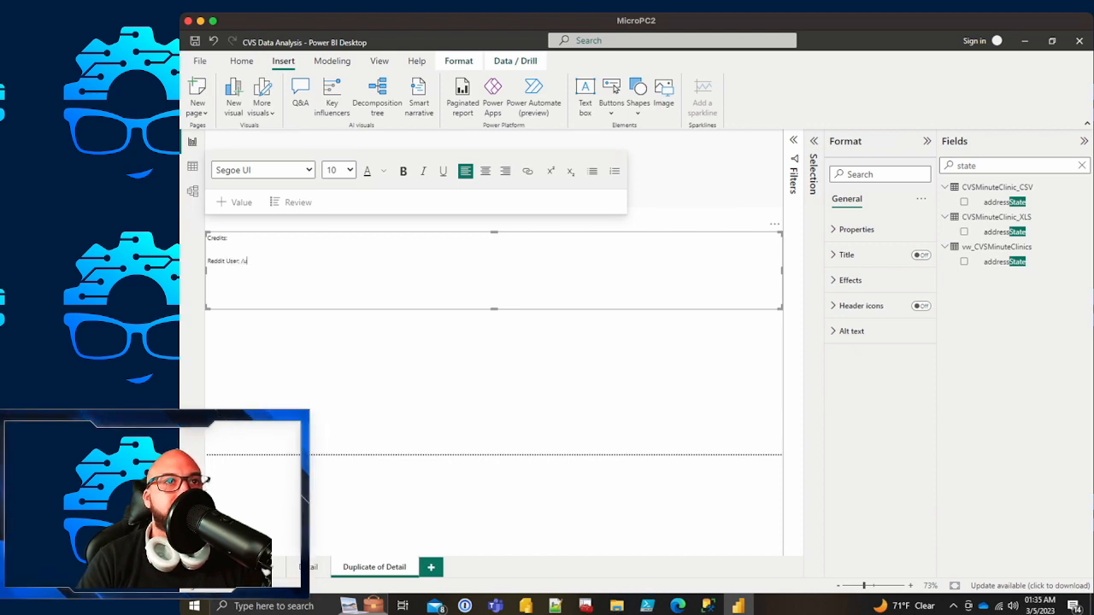
text(/Ma)
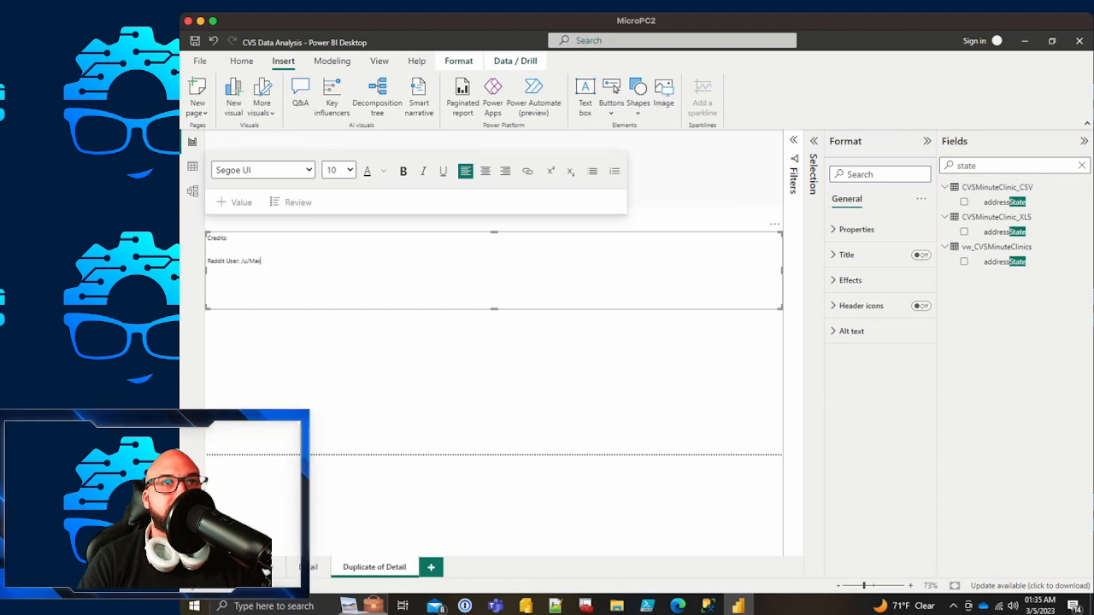
text(ch)
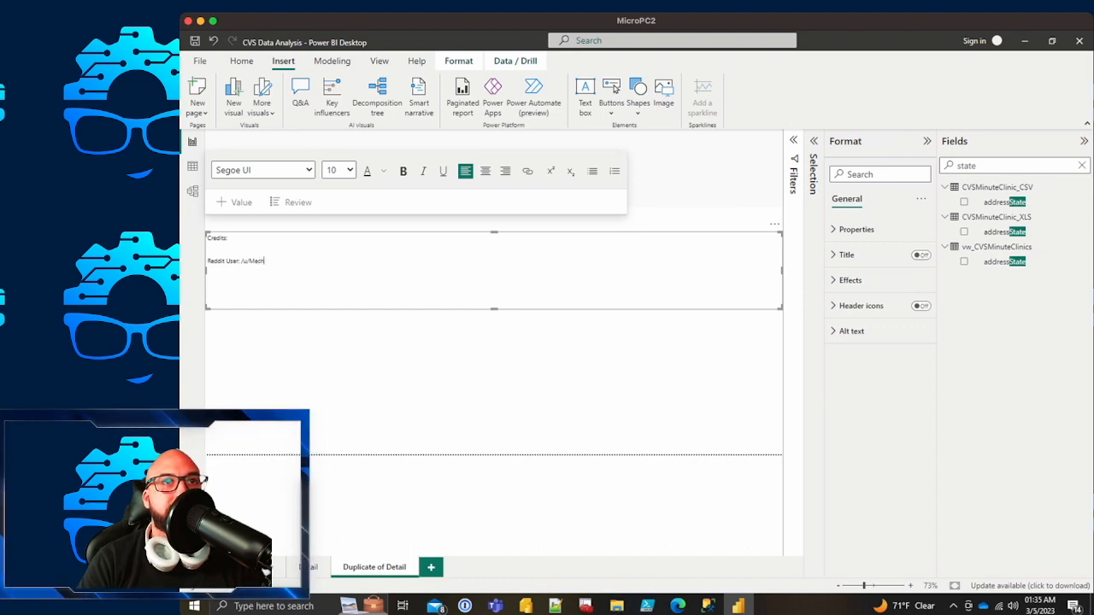
text(a_Sparrow)
key(Return)
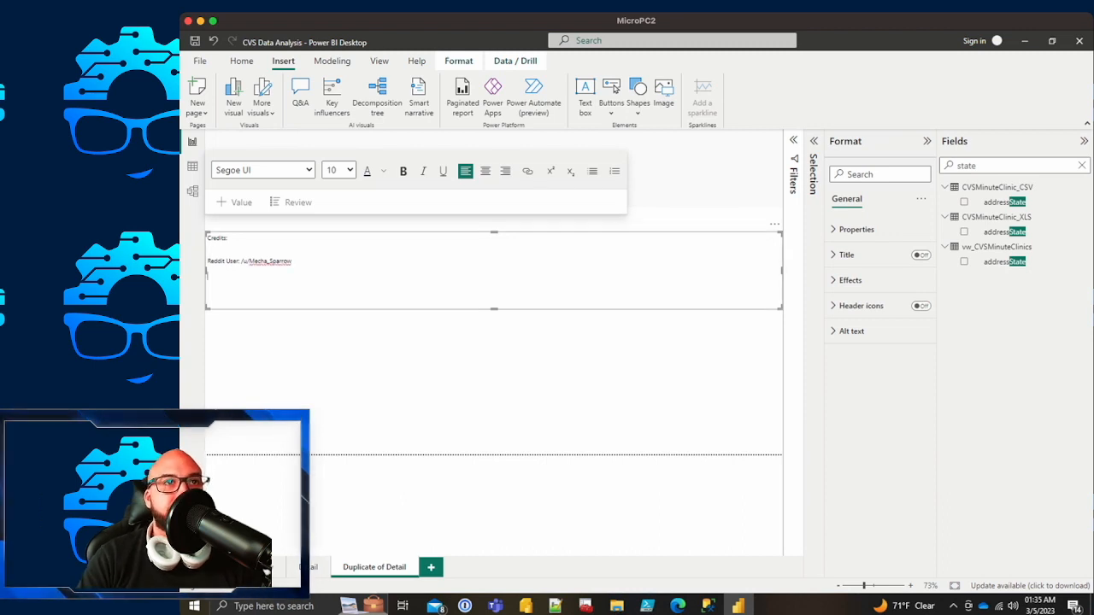
key(ctrl+v)
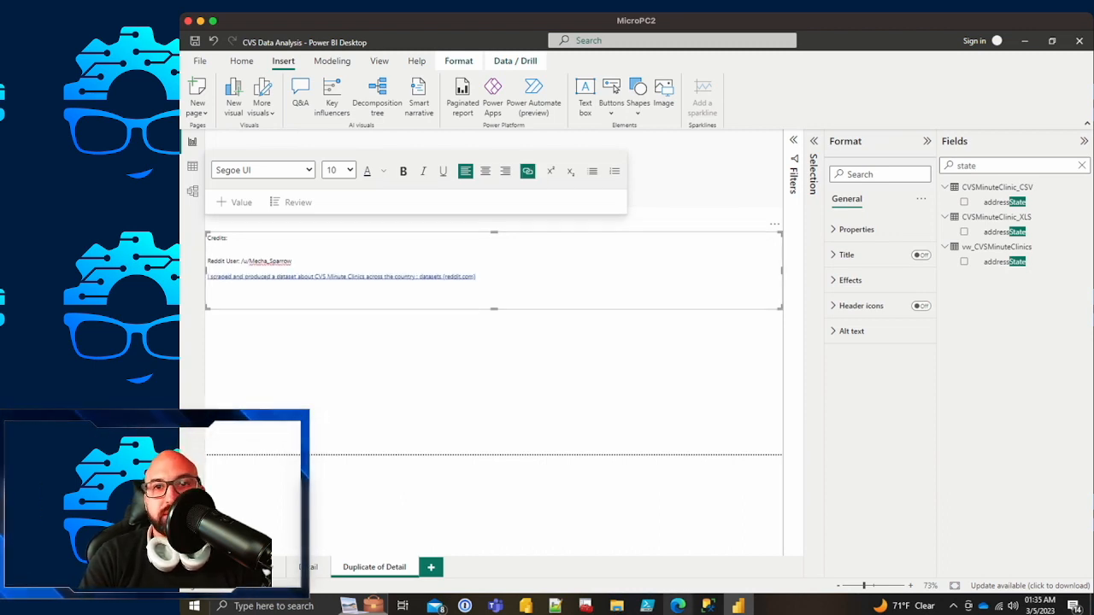
Step: Switch to Microsoft Edge, copy the URL of the Kaggle CVS Minute Clinic Data dataset, and return to Power BI Desktop
click(678, 606)
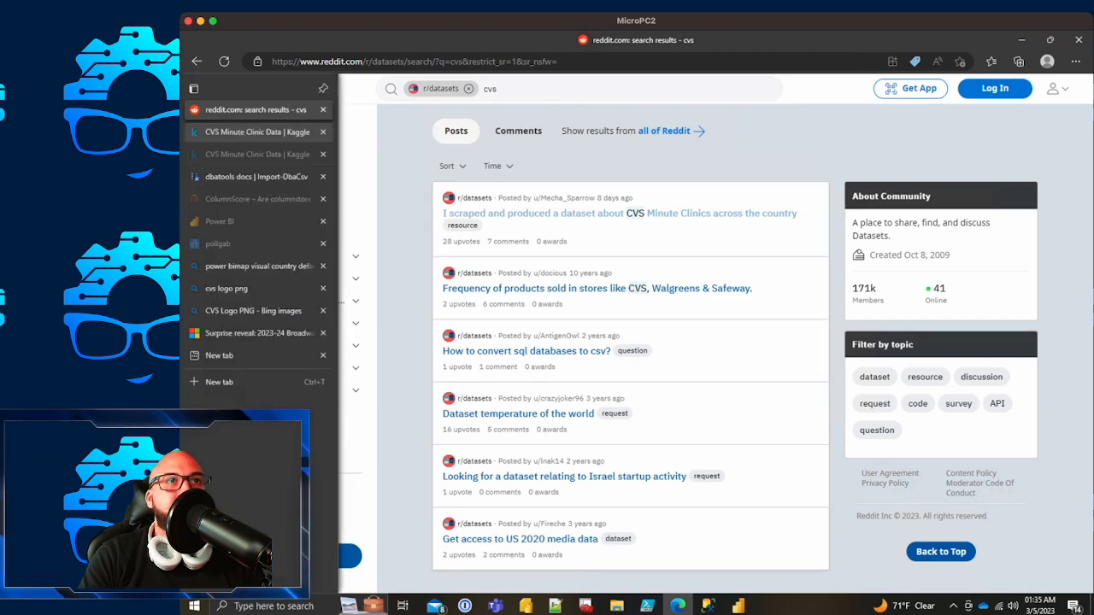
click(195, 132)
click(444, 62)
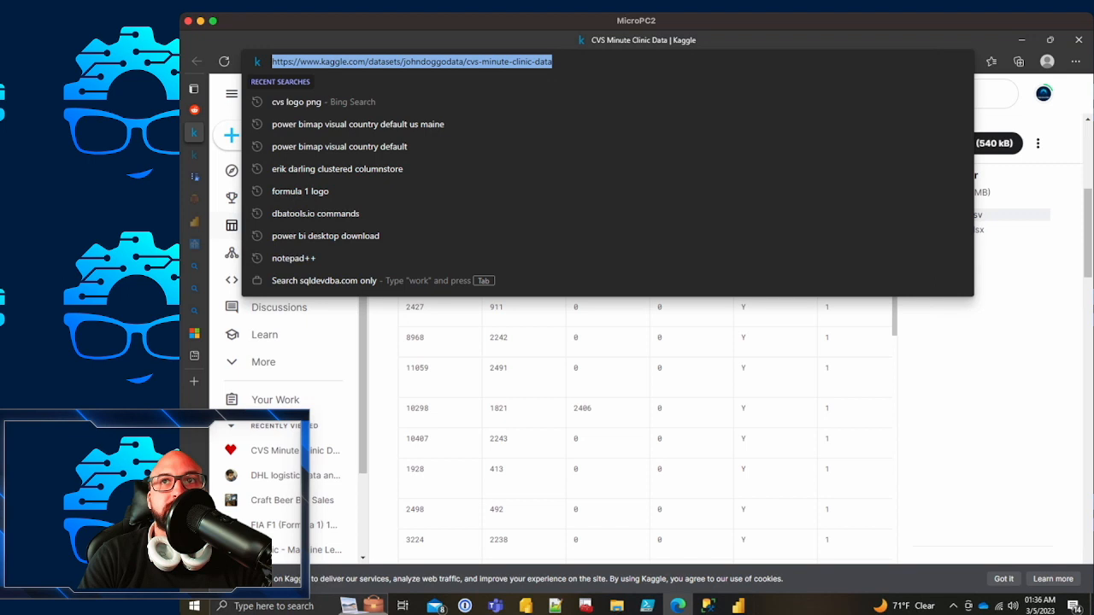
key(alt+Tab)
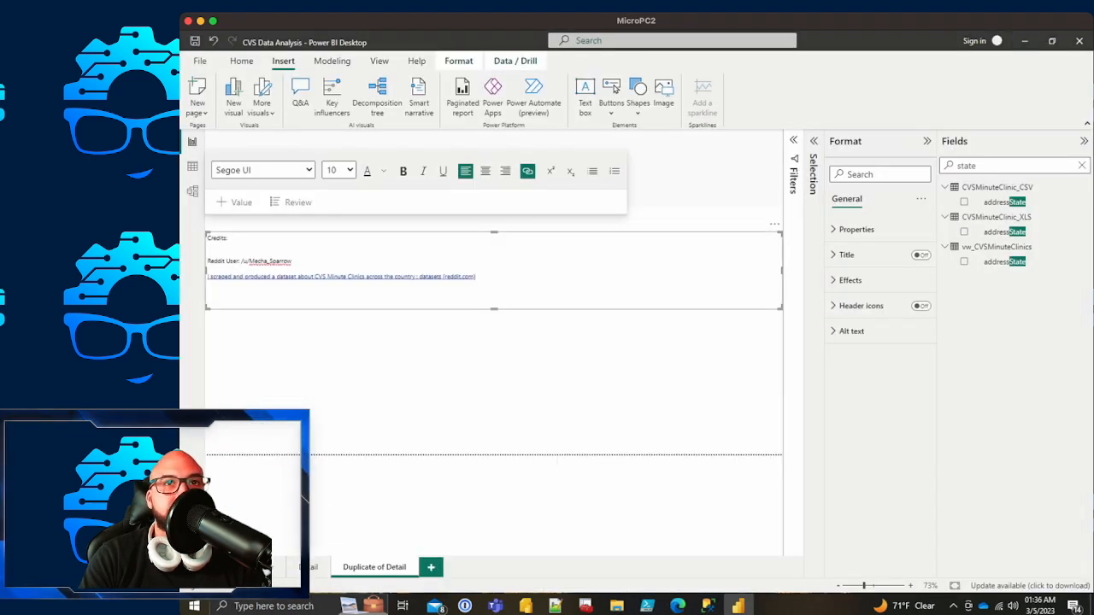
Step: Add a "Kaggle:" line below the Reddit link, followed by the pasted link to the CVS Minute Clinic Data dataset
key(Return)
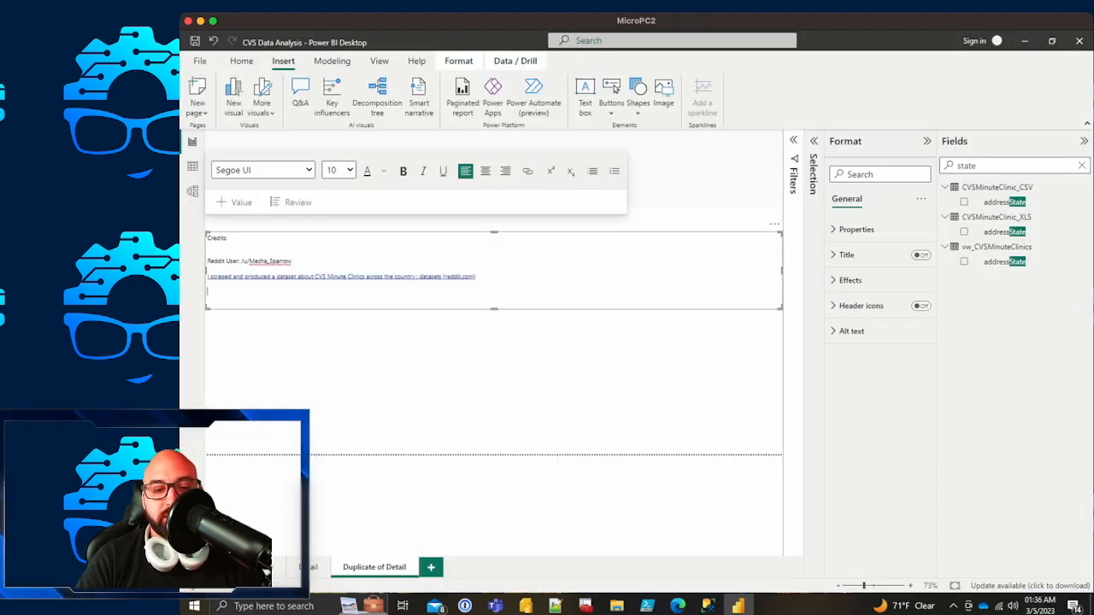
text(Kaggle:)
text(CVS Minute Clinic Data | Kaggle)
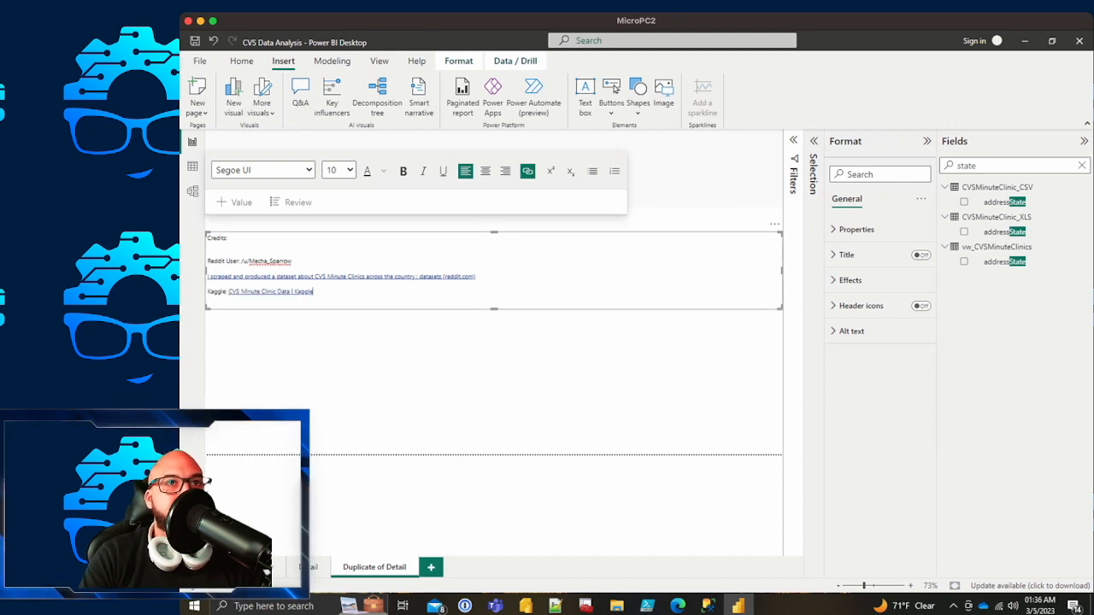
Step: Insert the line "3/4/2023 - SQLDevDBA - SQLDevDBA.com" between the Credits heading and the Reddit user line
click(209, 253)
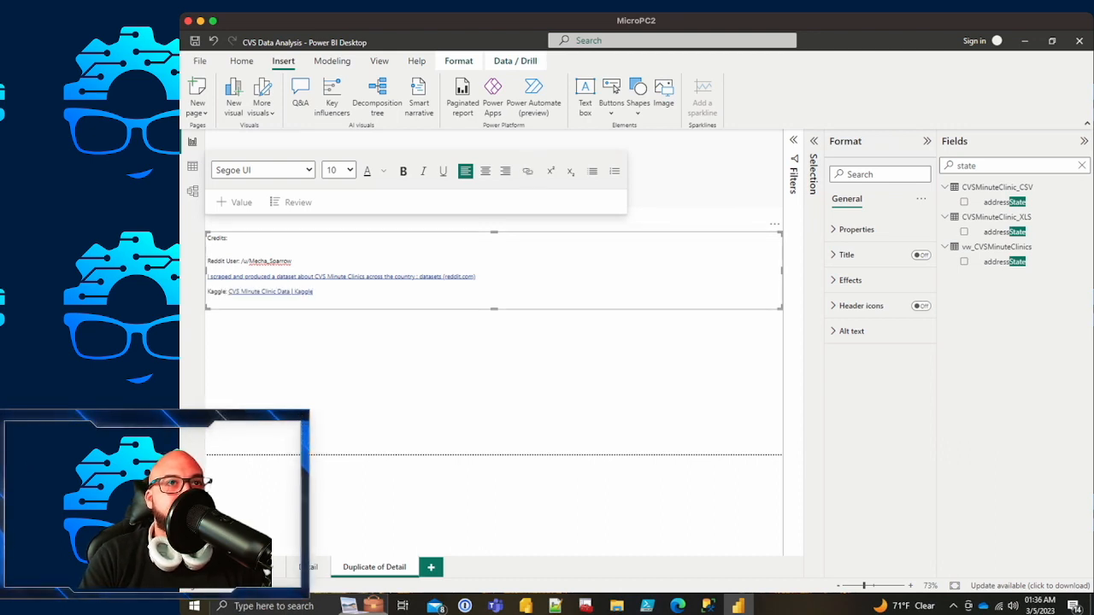
key(Return)
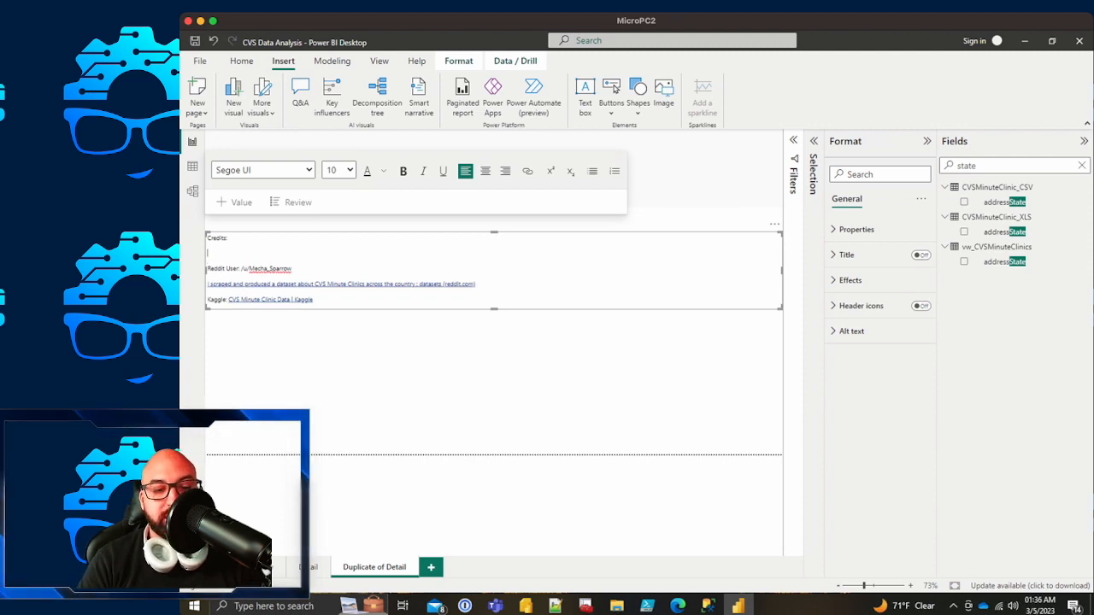
text(3/)
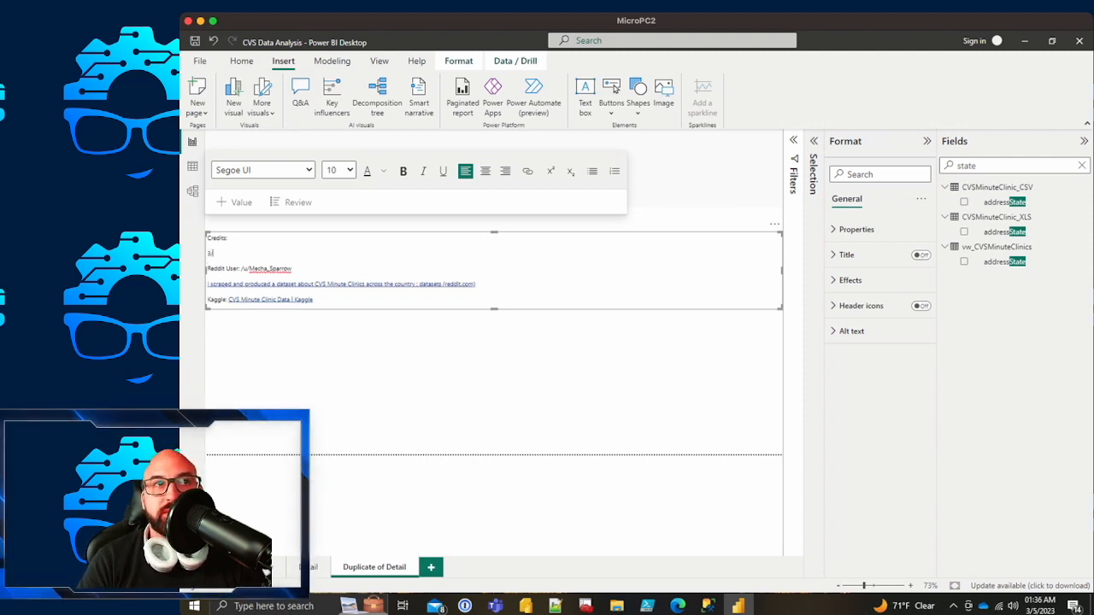
text(3)
key(BackSpace)
text(4/2023)
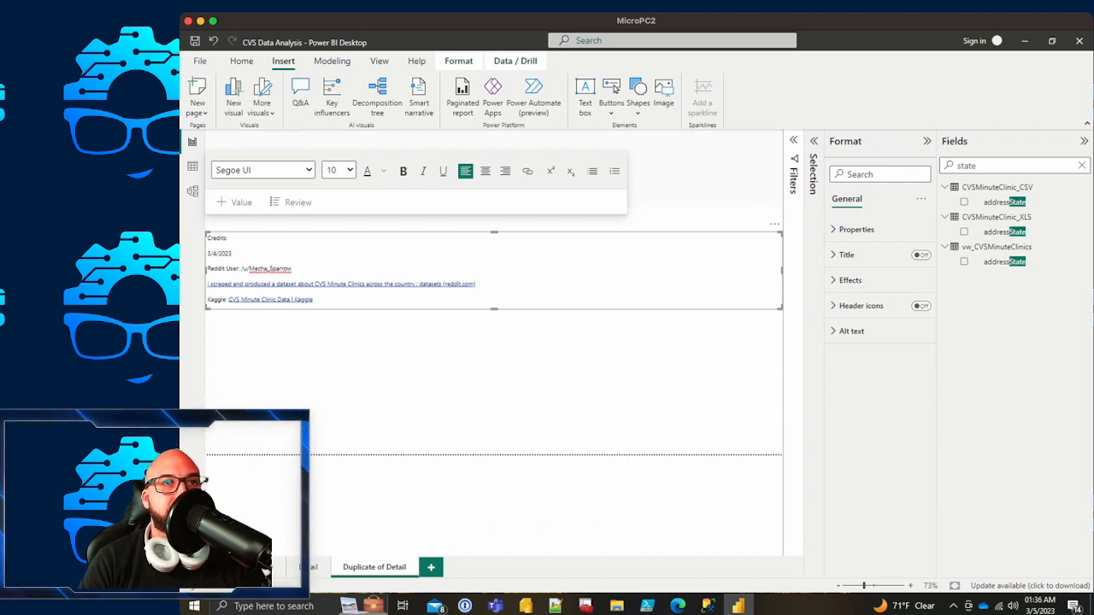
text( - SQL De)
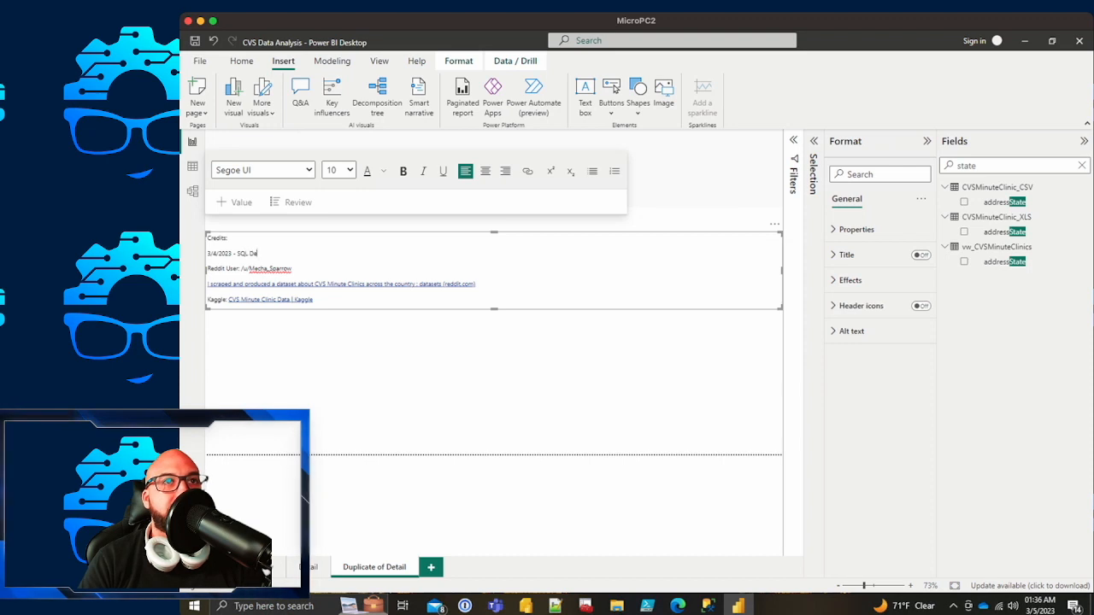
text(v)
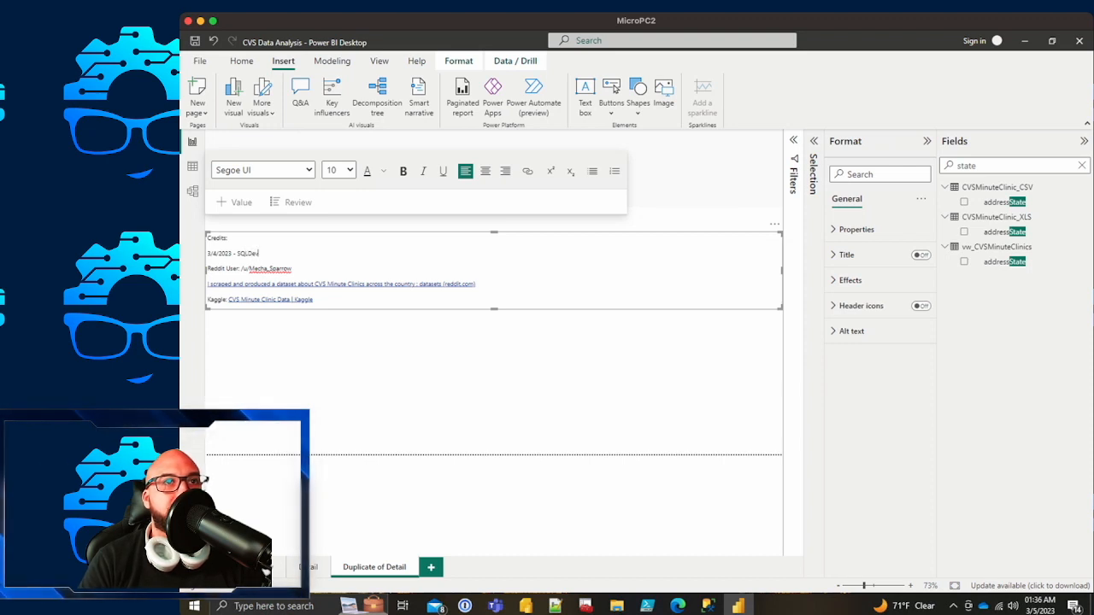
text(DBA )
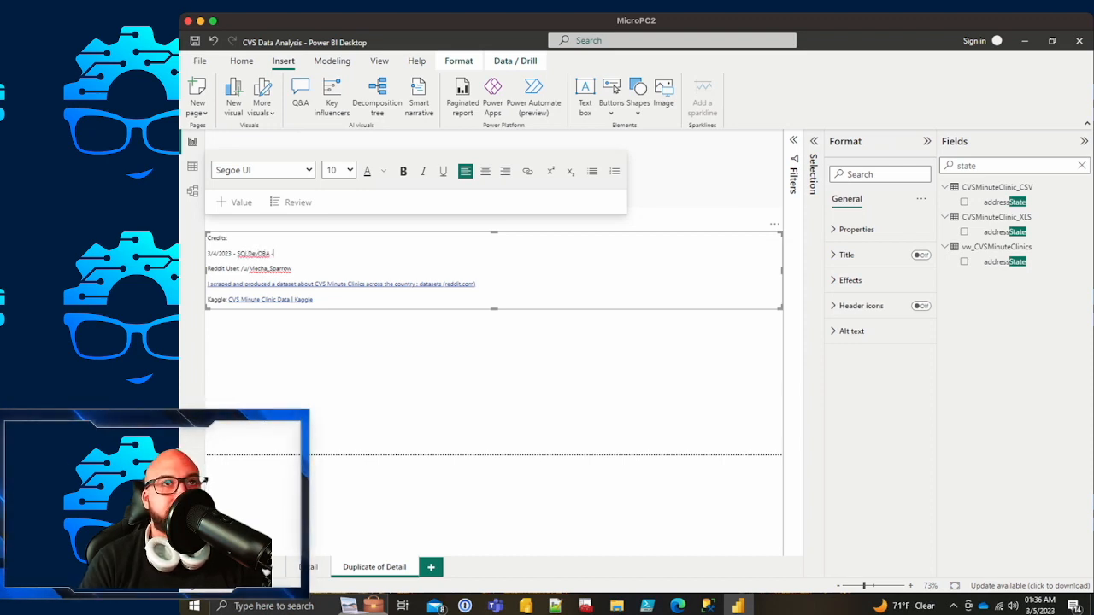
text(- SQLDevDBA.com)
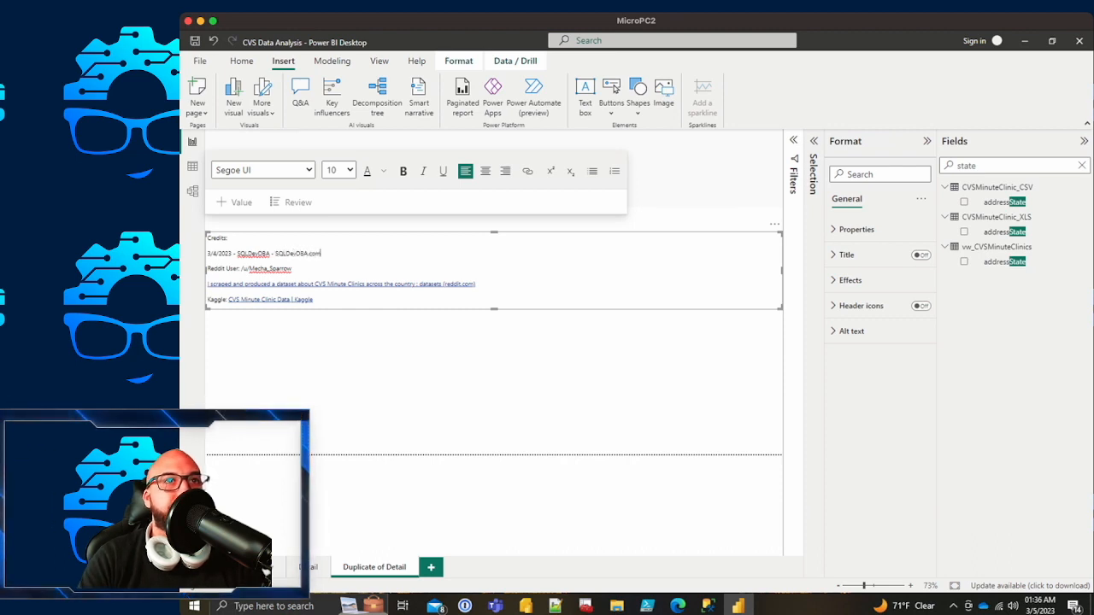
Step: Rename the "Duplicate of Detail" page as "Credits"
double_click(375, 567)
text(Credits)
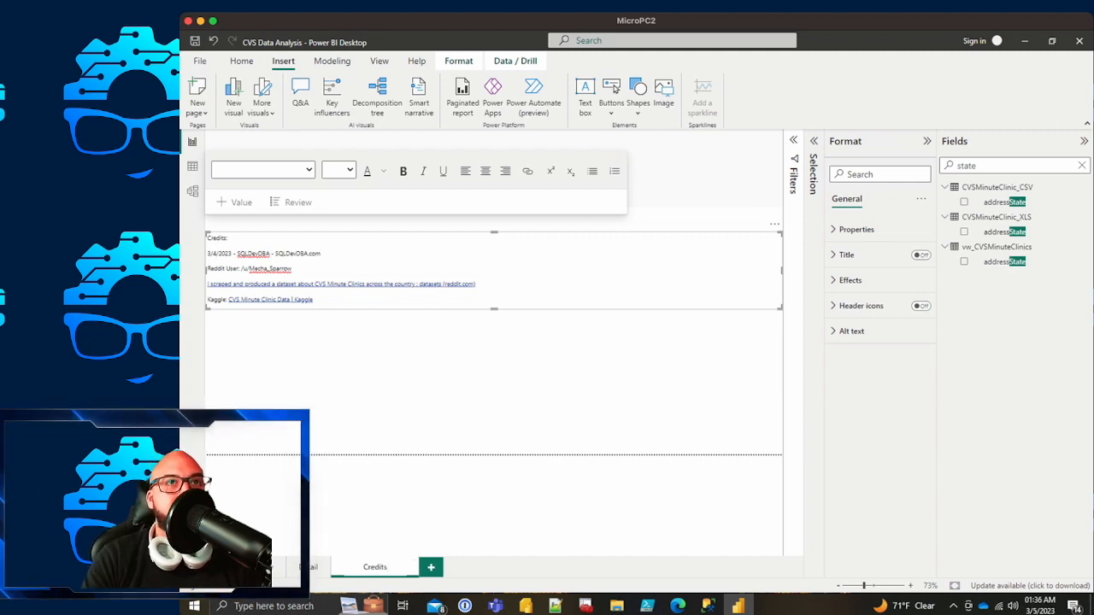
key(Return)
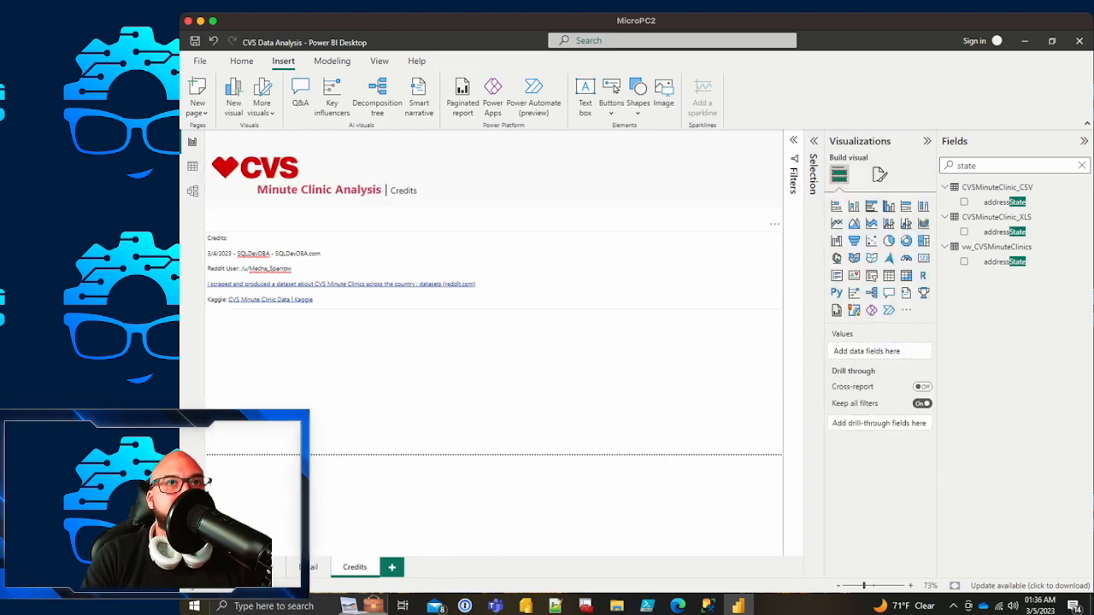
Step: Review the Summary page and duplicate the Detail page
click(259, 567)
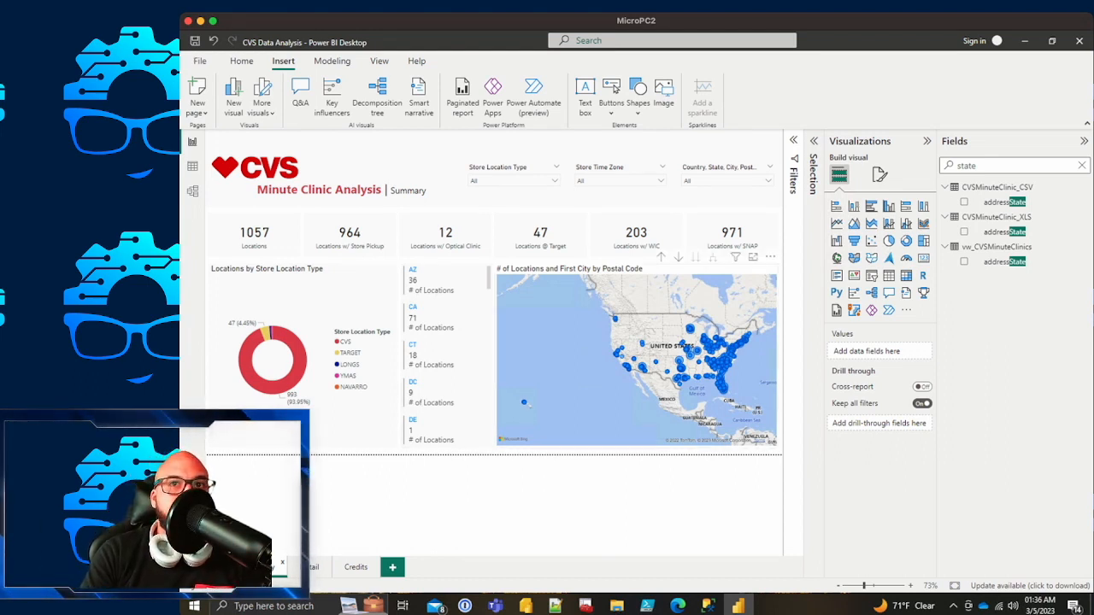
mouse_move(680, 361)
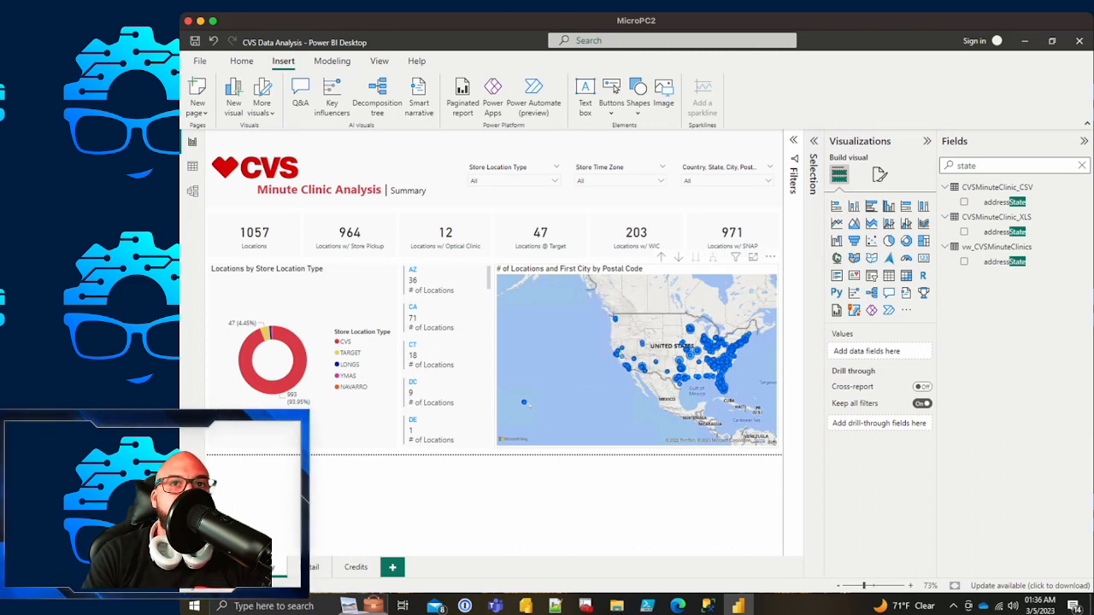
click(312, 567)
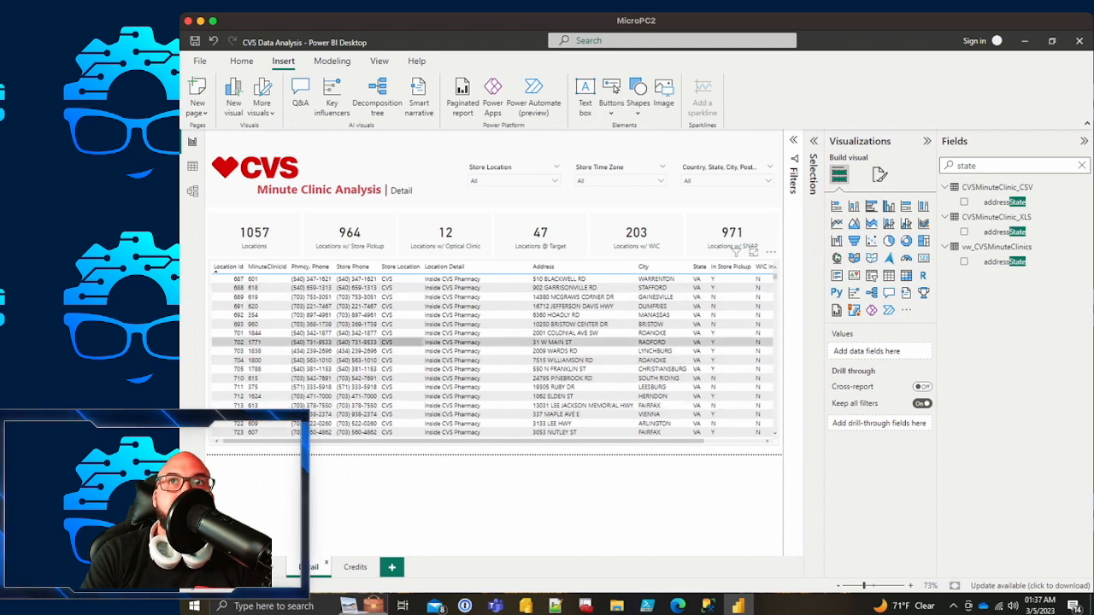
right_click(309, 567)
click(353, 511)
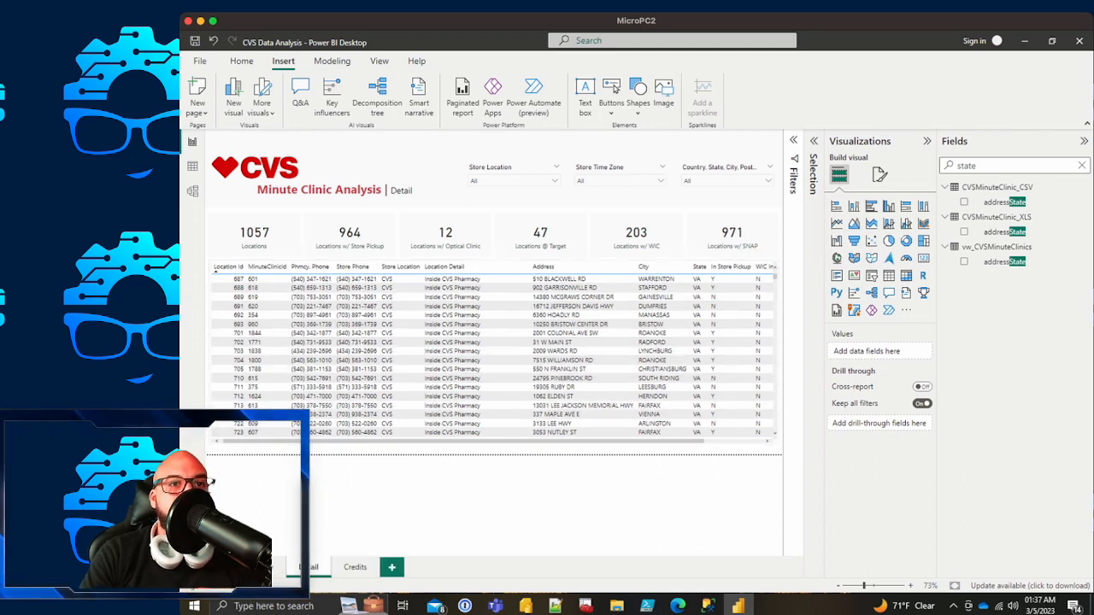
Step: Rename the duplicated page as "Detail Drill-Through" and hide it from report viewers
double_click(423, 567)
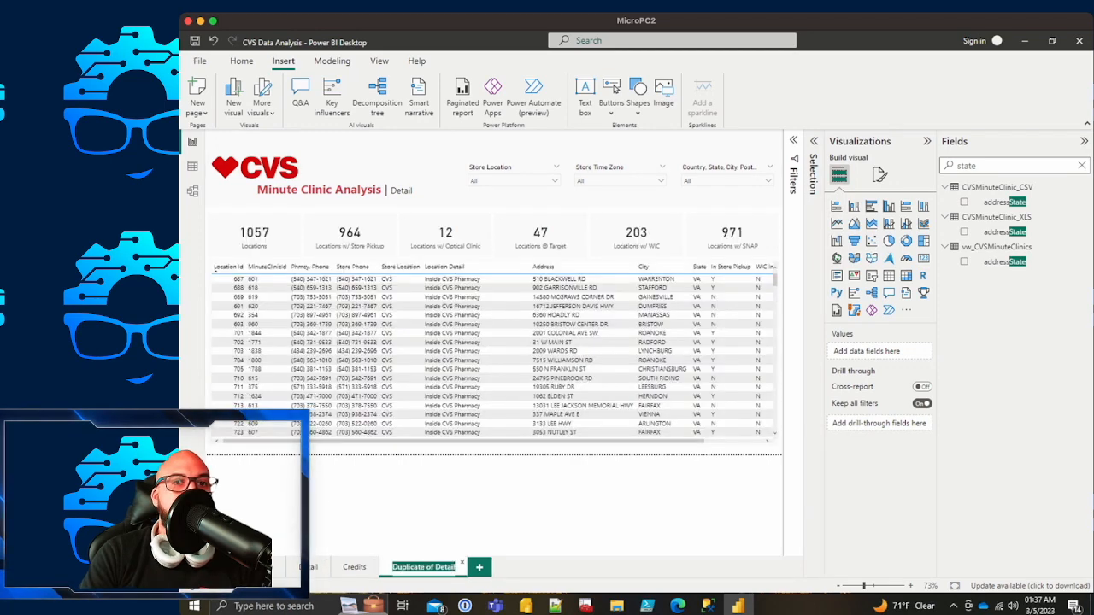
text(Detail Drill)
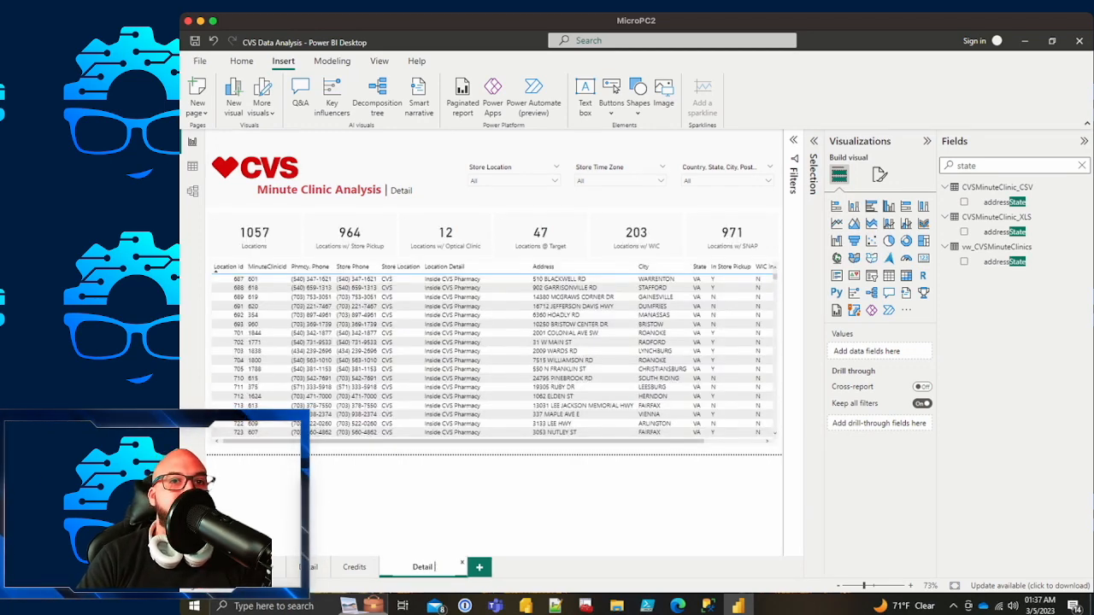
text(-Through)
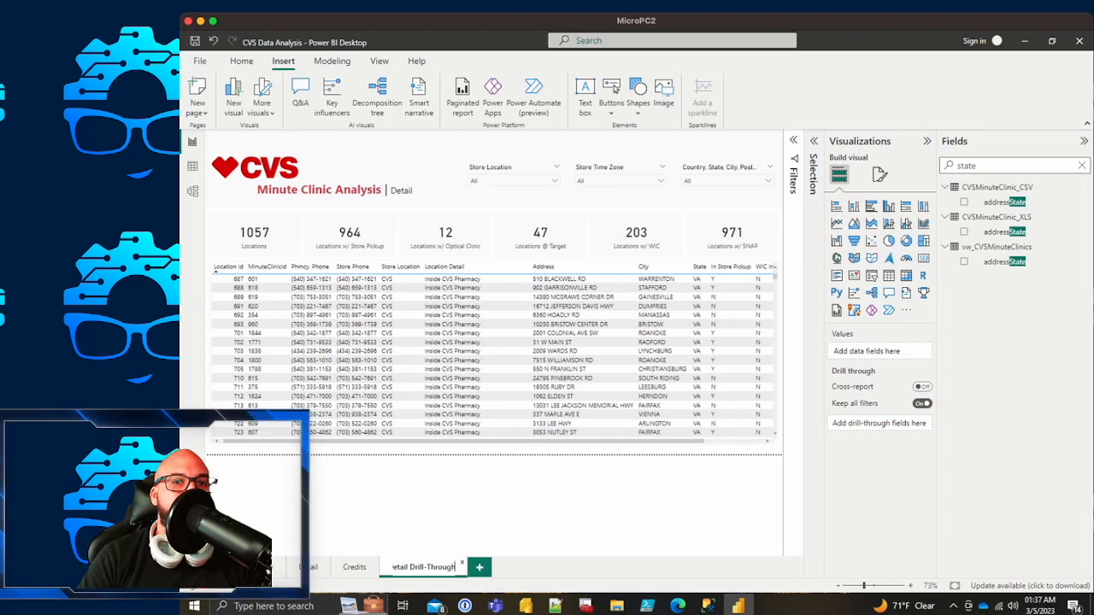
key(Return)
right_click(425, 567)
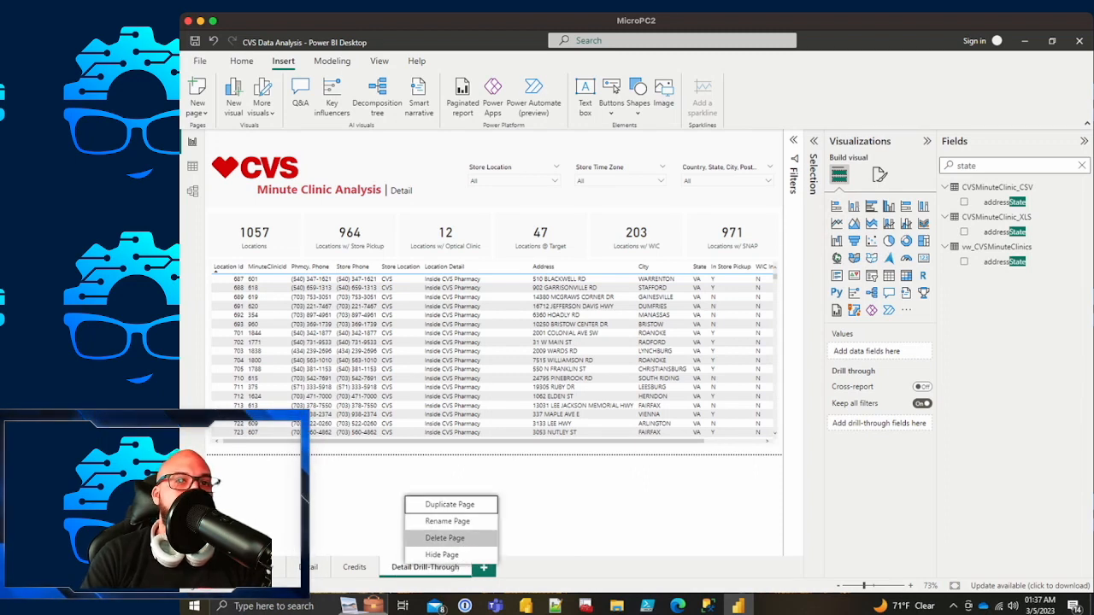
click(441, 554)
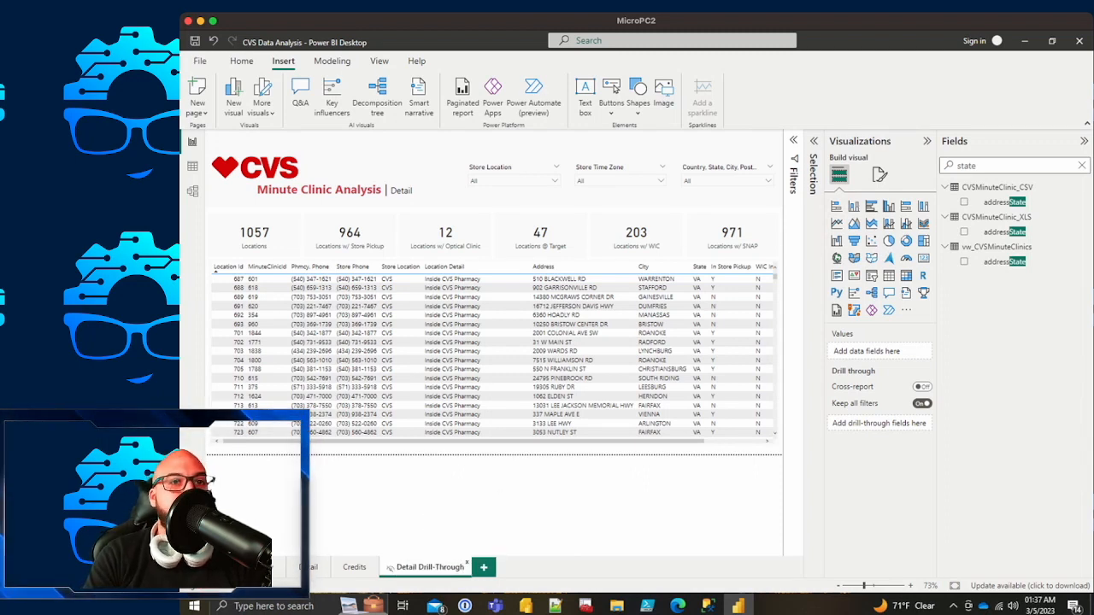
Step: Add bannerBrandDesc from vw_CVSMinuteClinics as a drill-through field on the Detail Drill-Through page
click(259, 568)
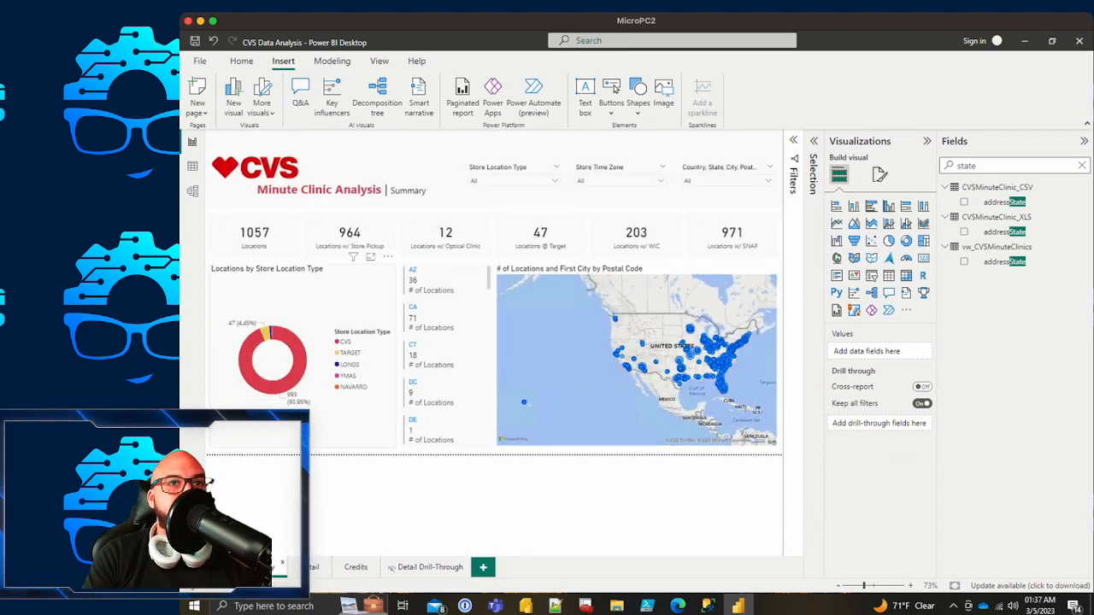
click(429, 566)
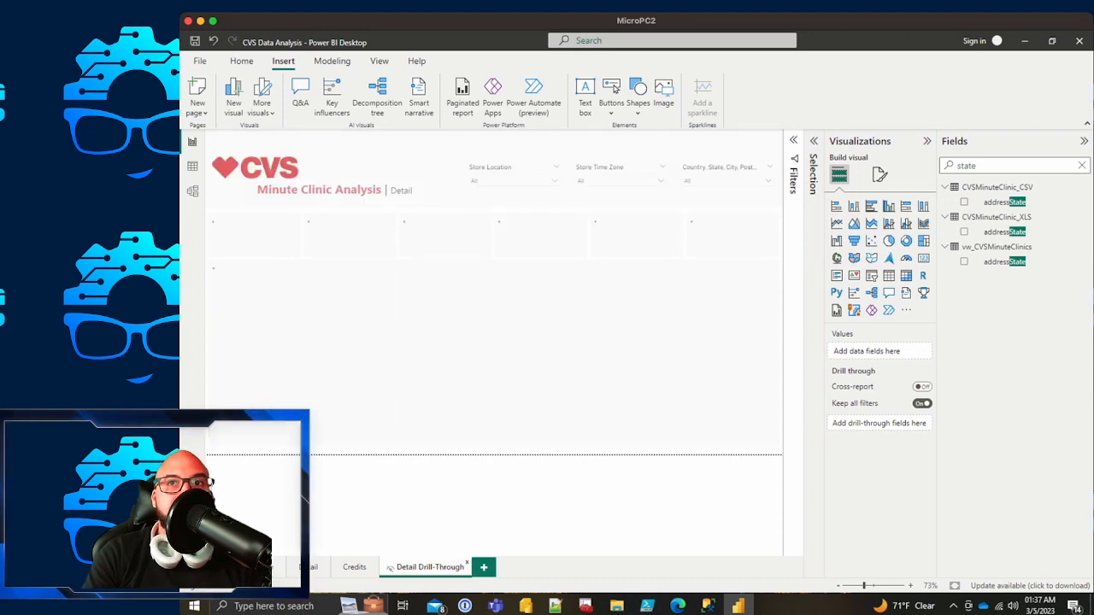
drag(994, 166, 955, 166)
text(location)
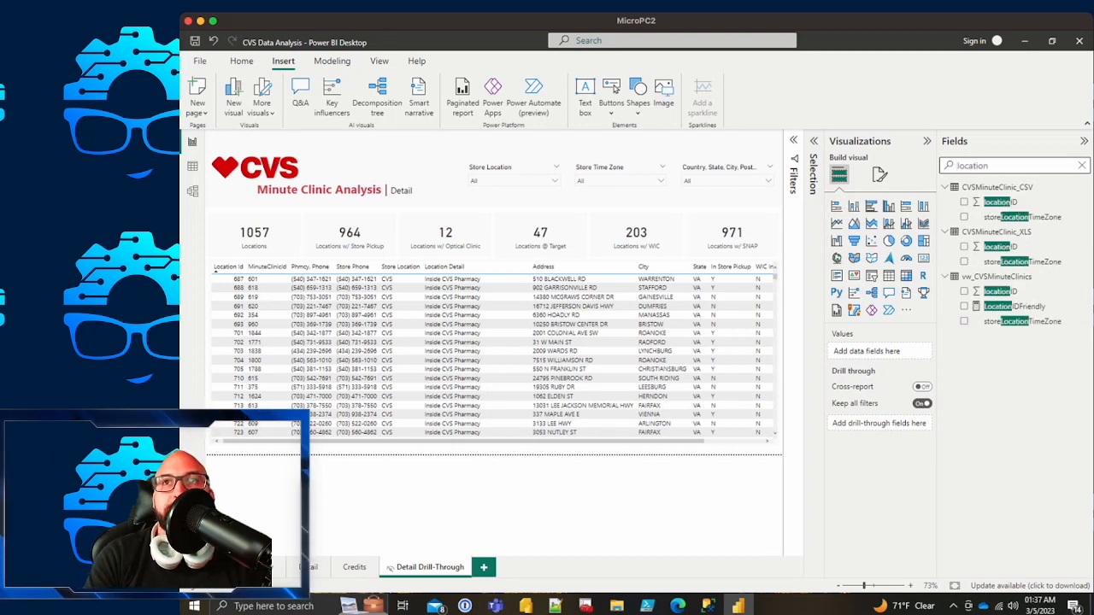
key(ctrl+a)
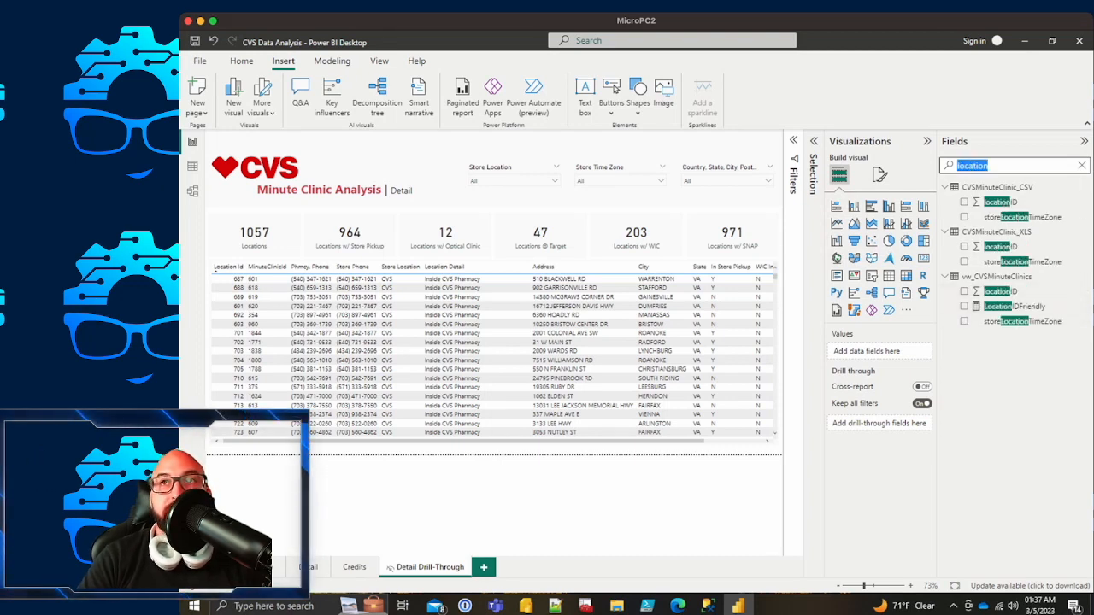
text(banner)
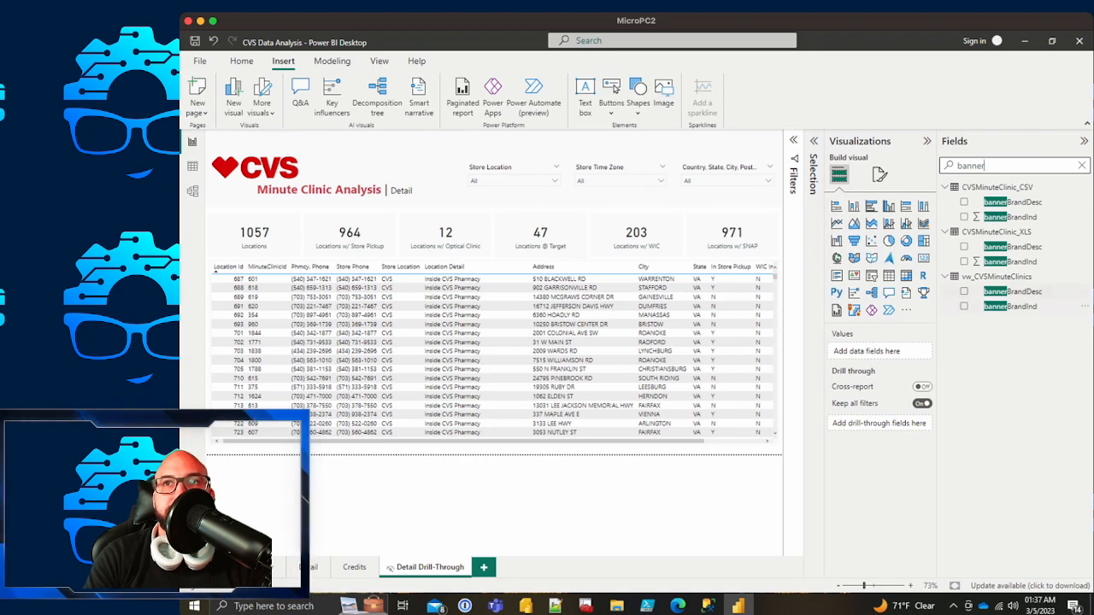
drag(1025, 291, 855, 425)
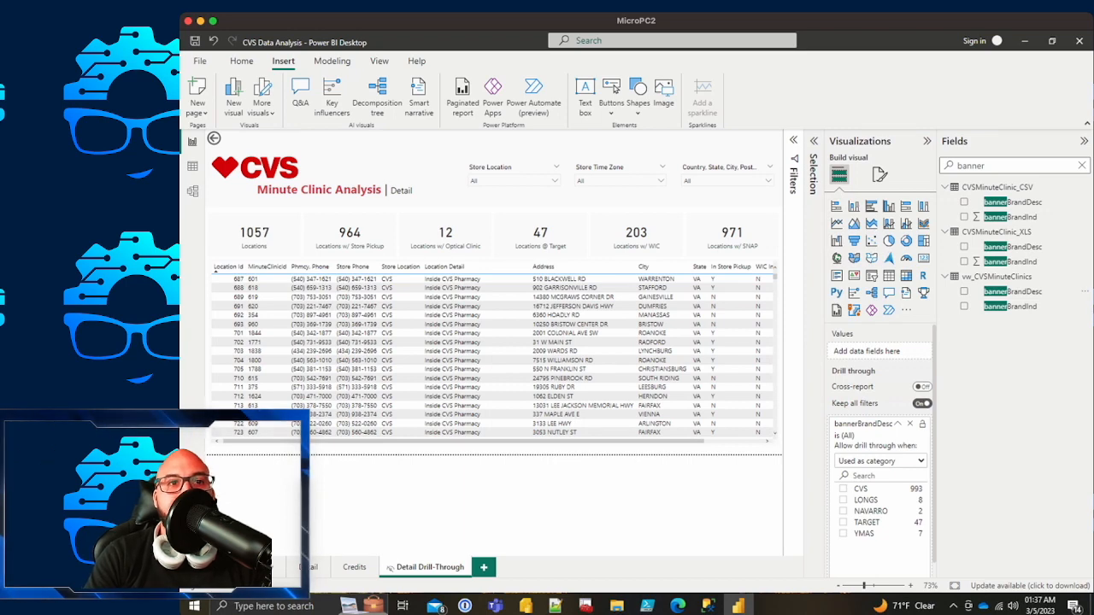
Step: Test drilling through from the CVS slice of the Summary donut chart to Detail Drill-Through, and return to Summary
click(256, 566)
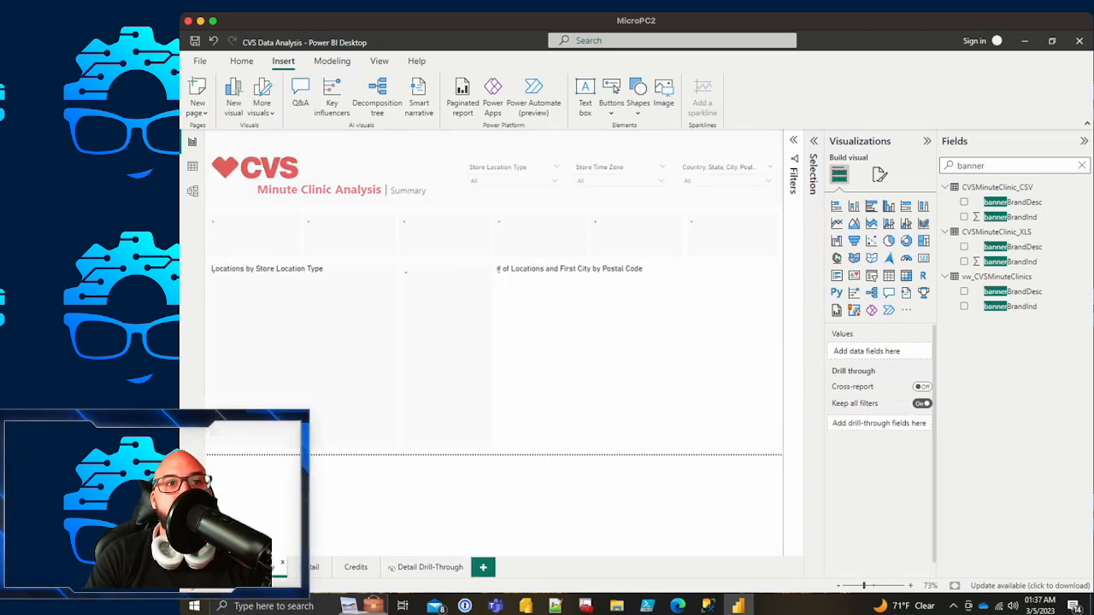
right_click(312, 377)
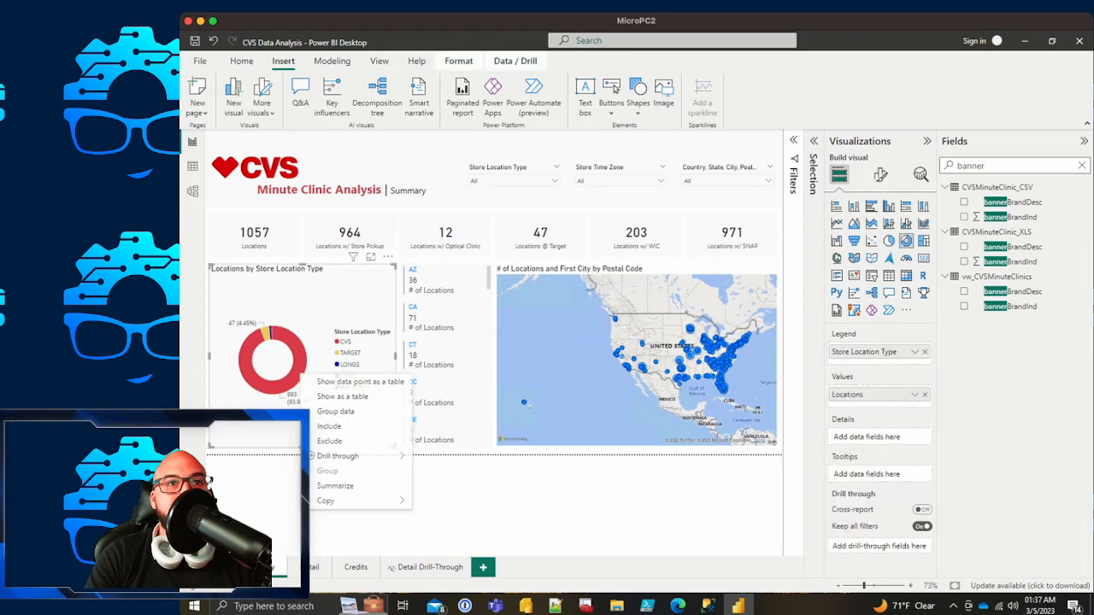
mouse_move(342, 456)
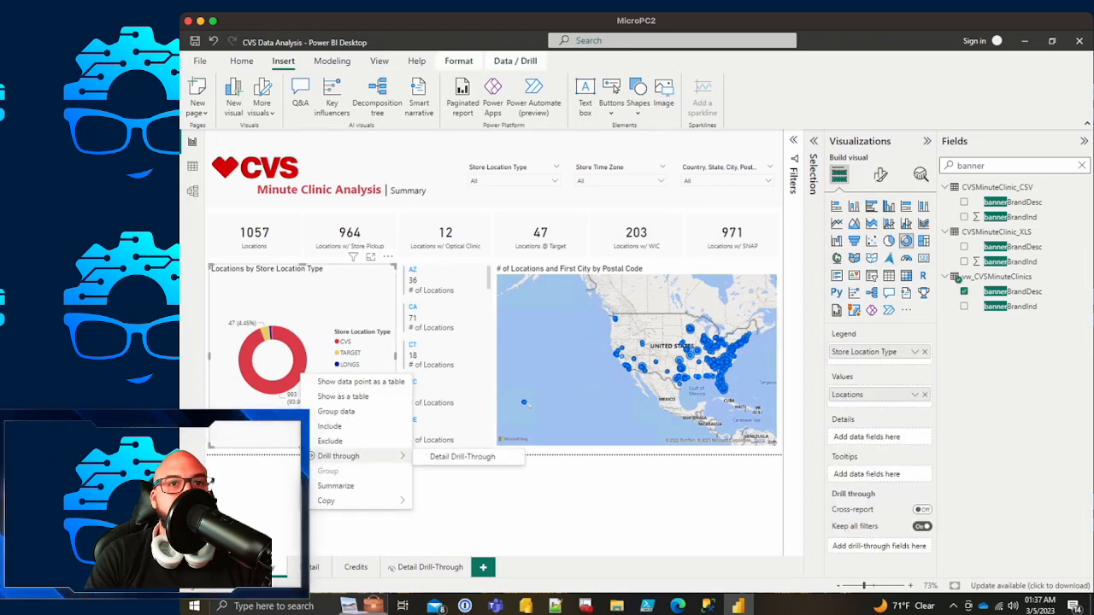
click(462, 456)
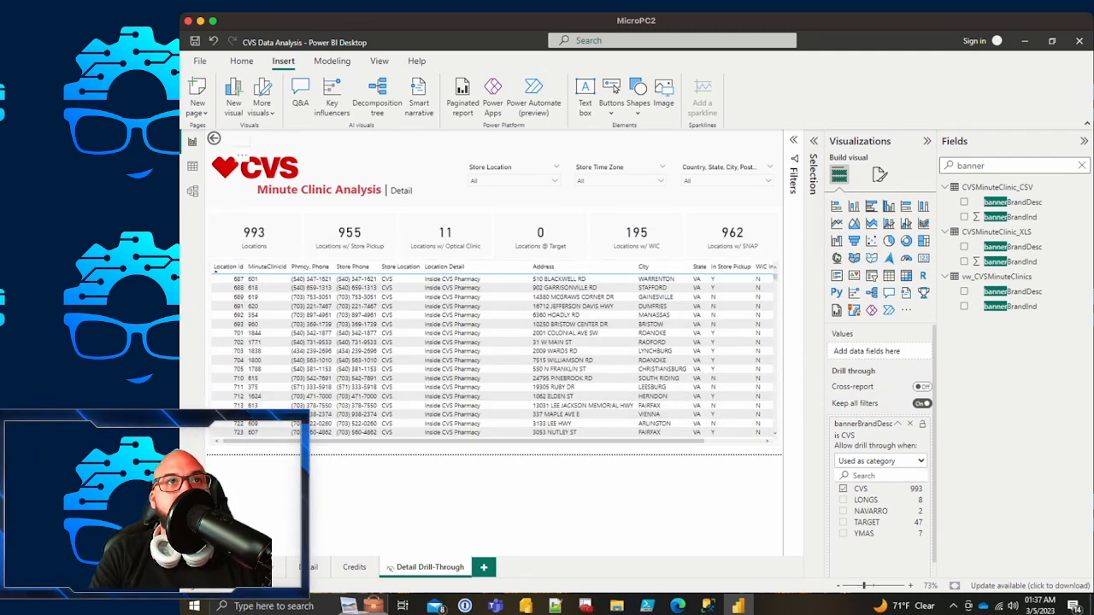
ctrl+click(214, 139)
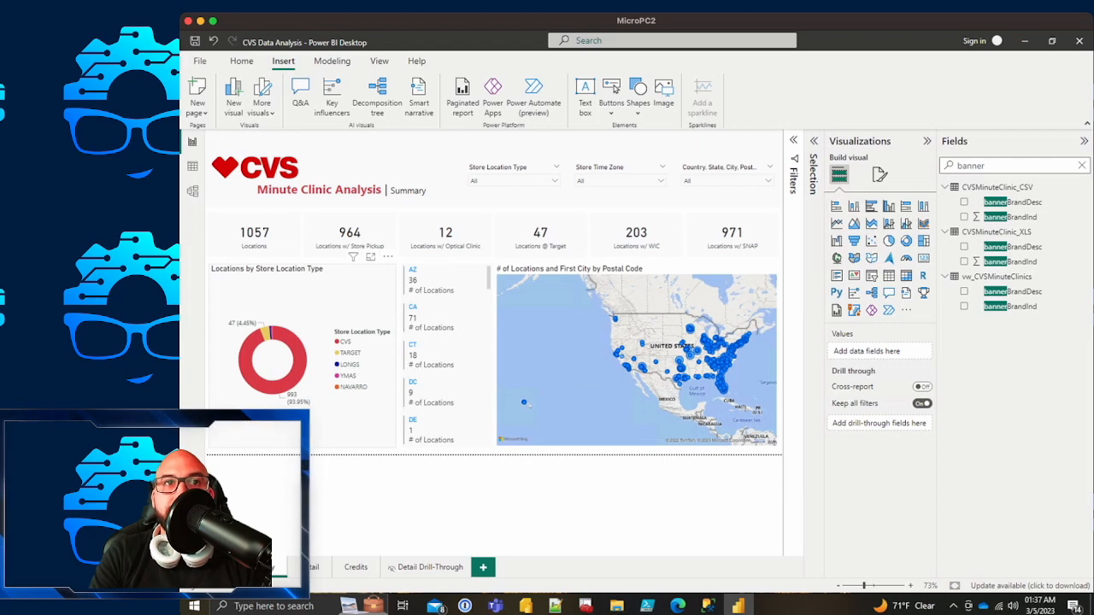
Step: Drill through from the YMAS slice of the donut chart to Detail Drill-Through, examine its locations, and return to Summary
right_click(339, 387)
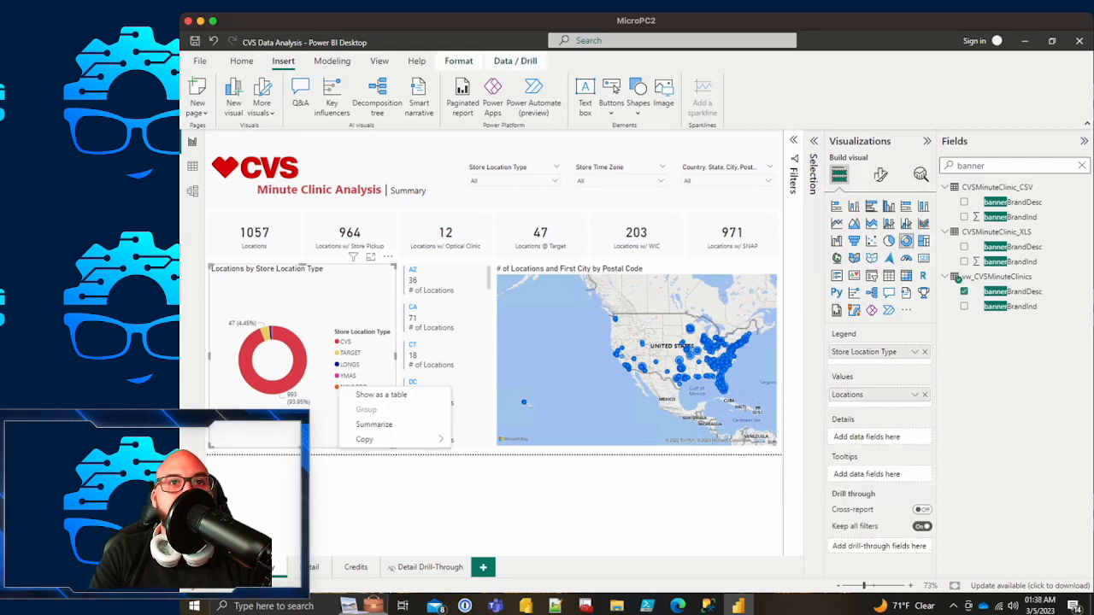
key(Escape)
right_click(282, 335)
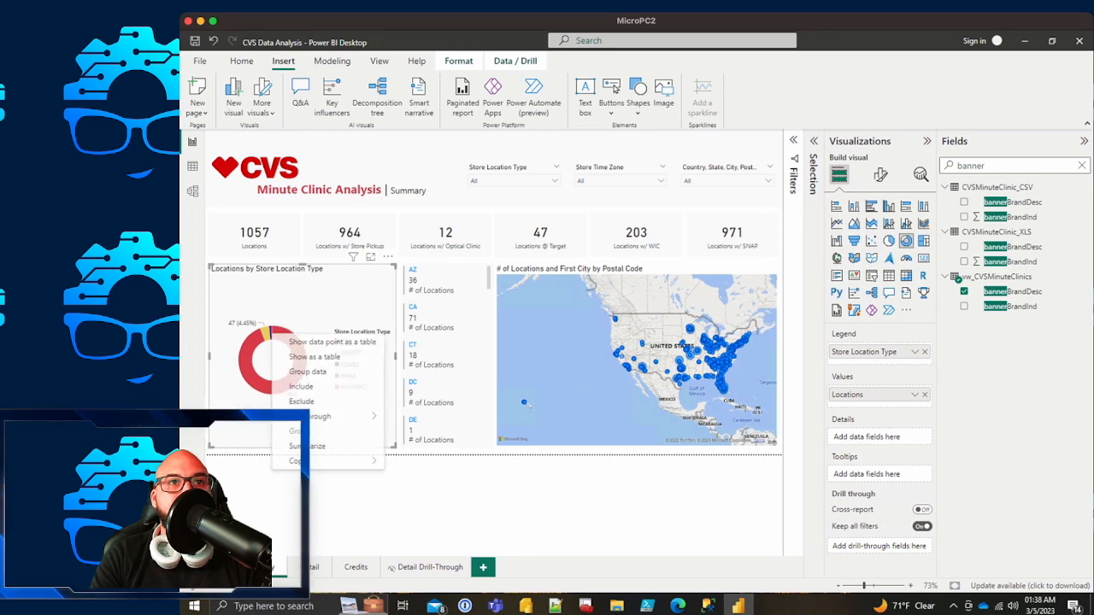
mouse_move(321, 416)
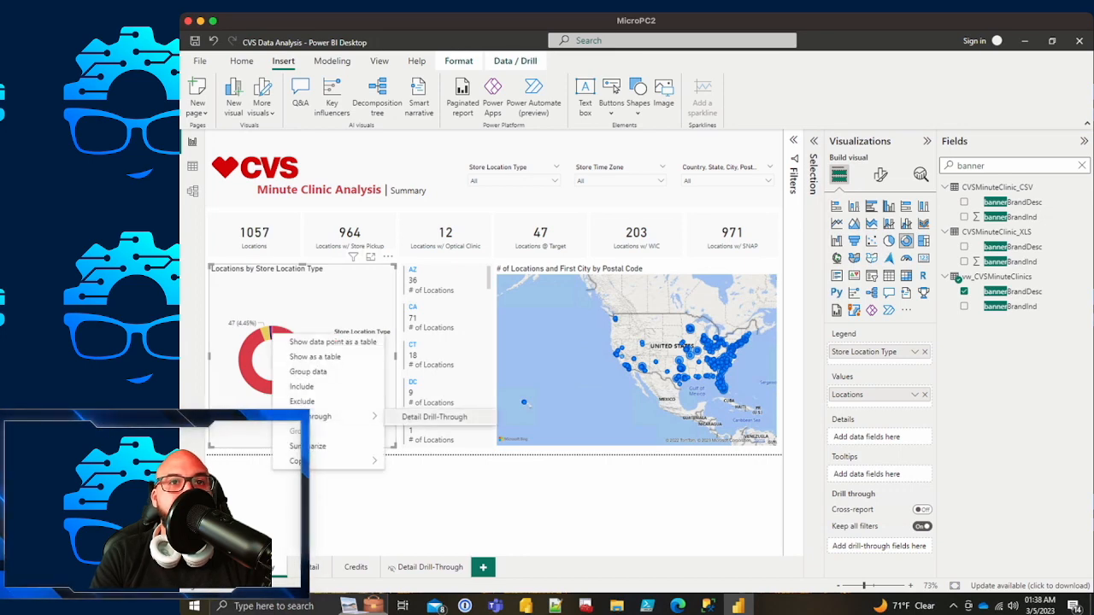
click(440, 416)
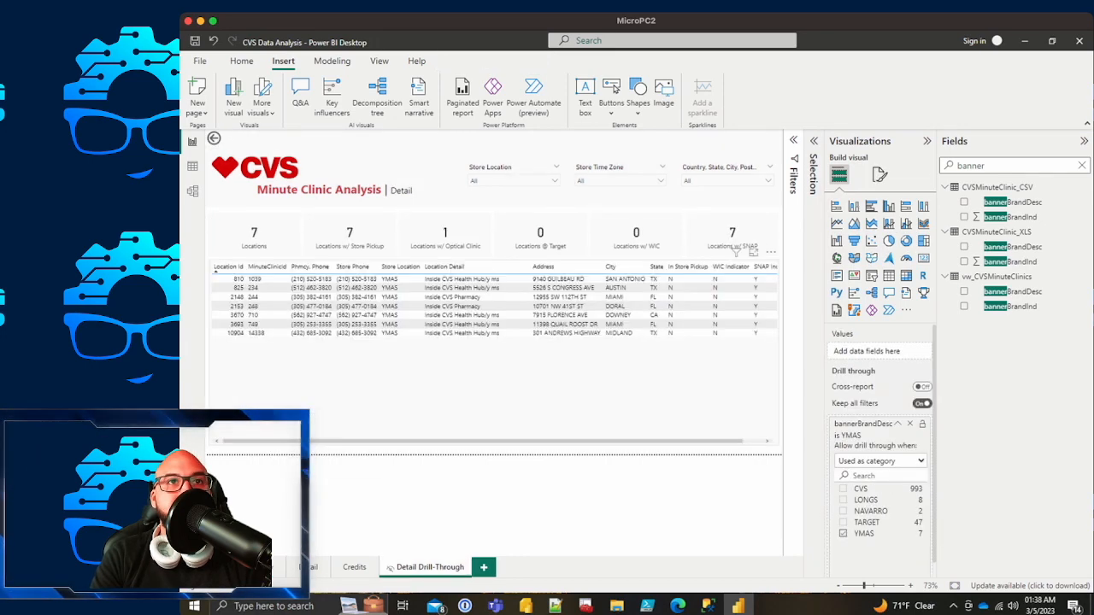
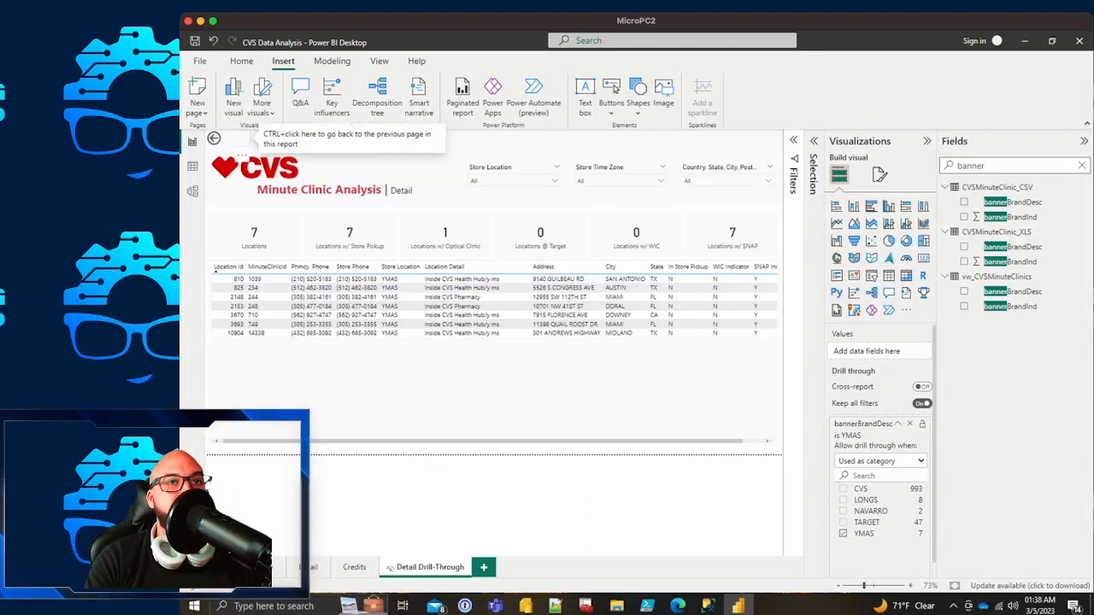
ctrl+click(213, 138)
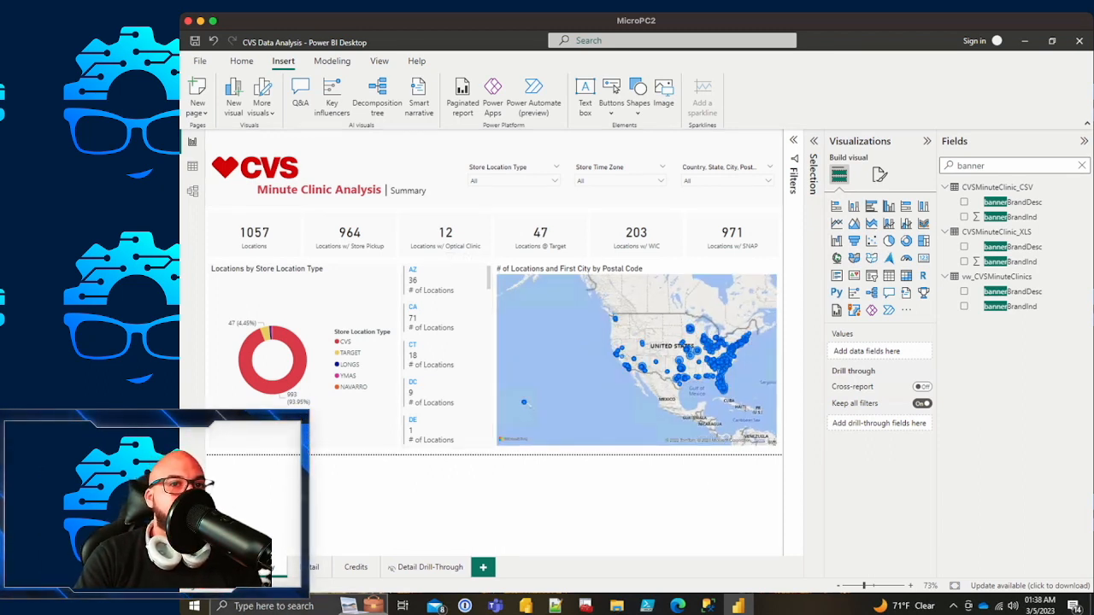
Step: Add addressState from vw_CVSMinuteClinics as a drill-through field on the Detail Drill-Through page, keeping "Used as category", and collapse its card
click(430, 567)
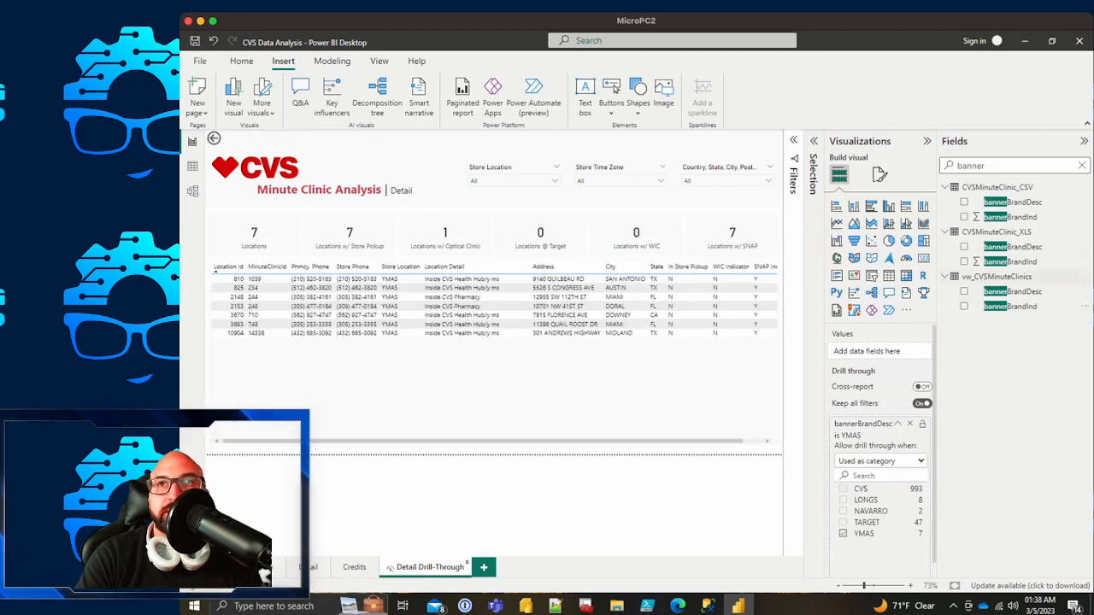
double_click(970, 166)
text(state)
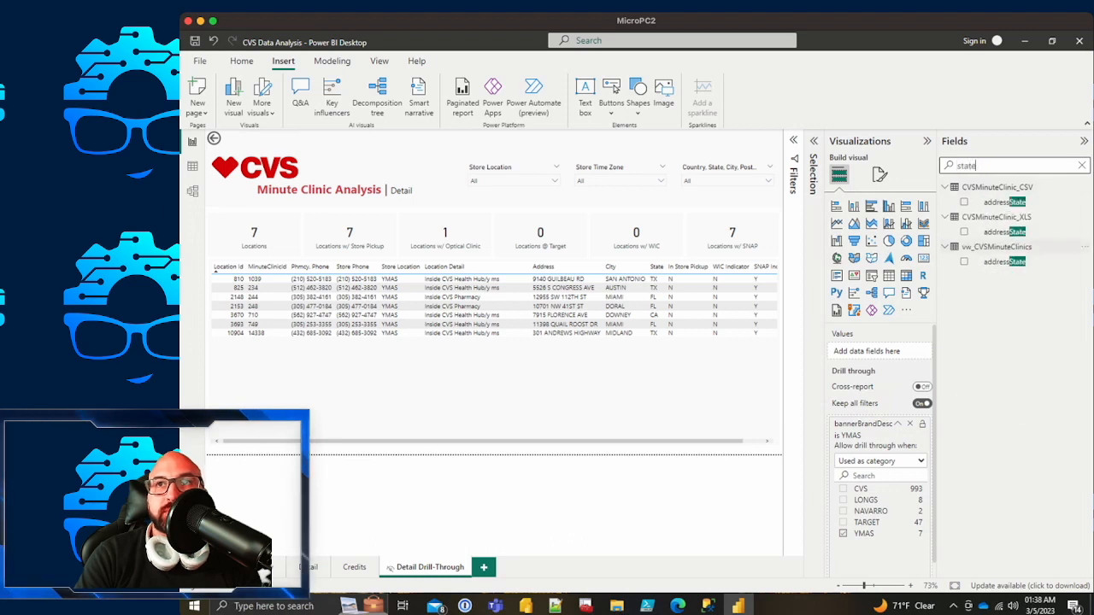
drag(1004, 261, 896, 449)
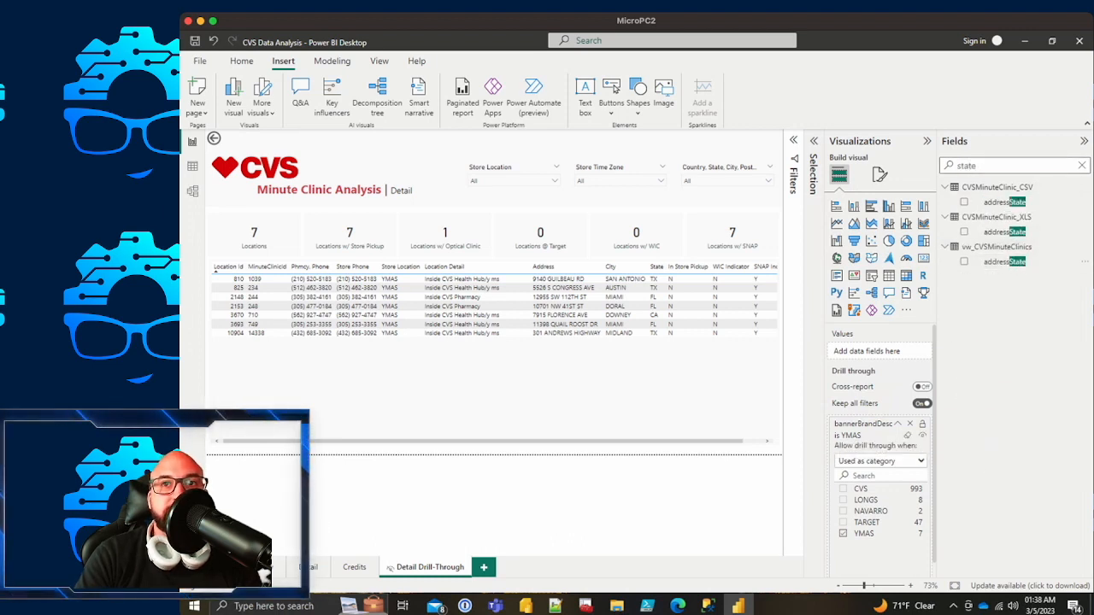
click(897, 424)
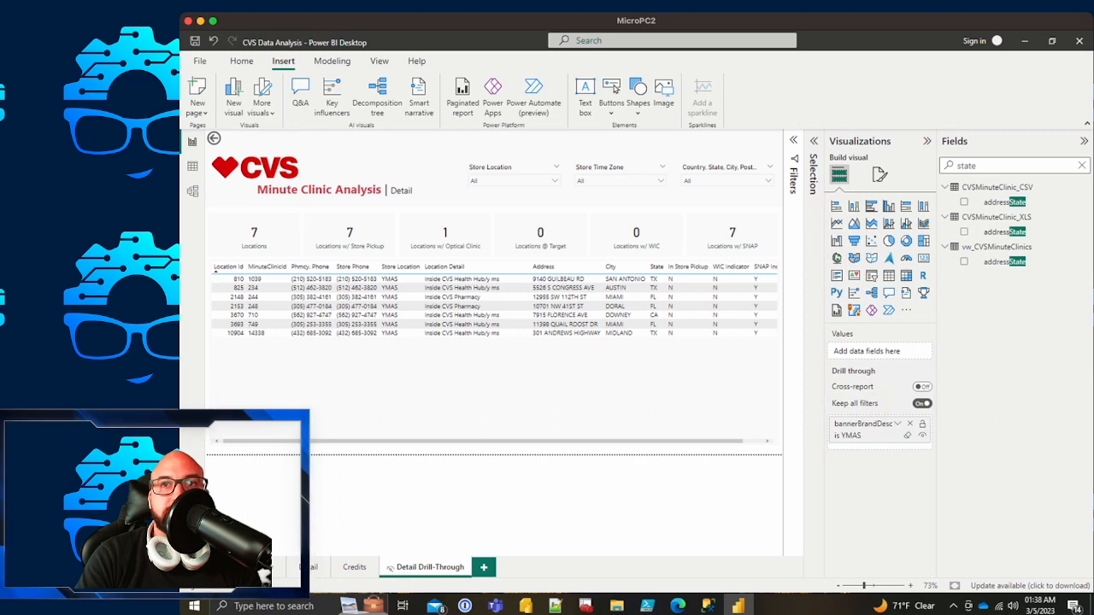
drag(1004, 262, 863, 445)
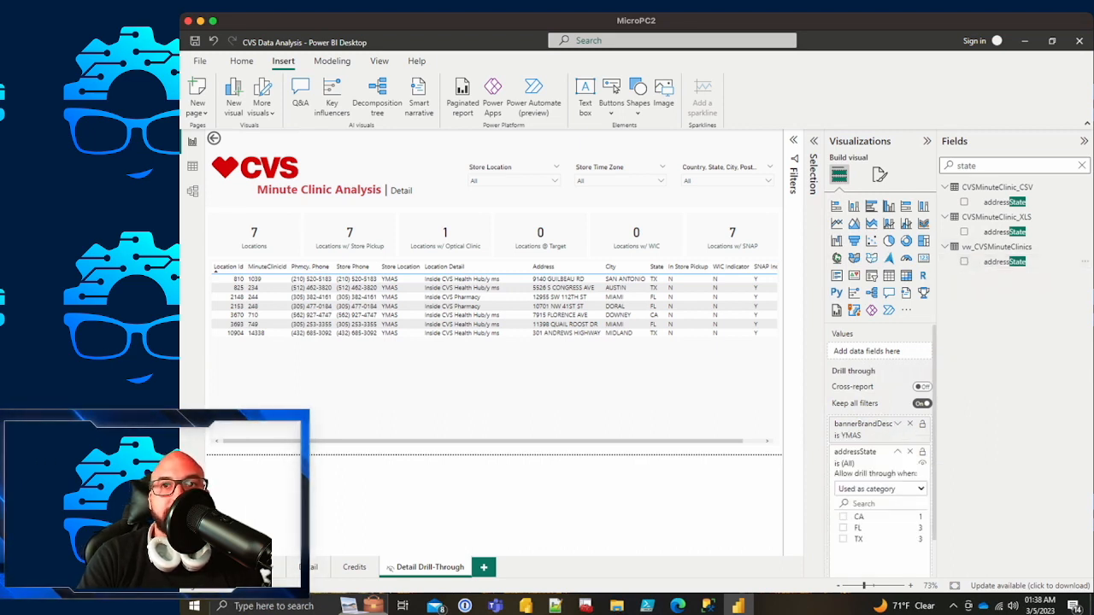
click(897, 452)
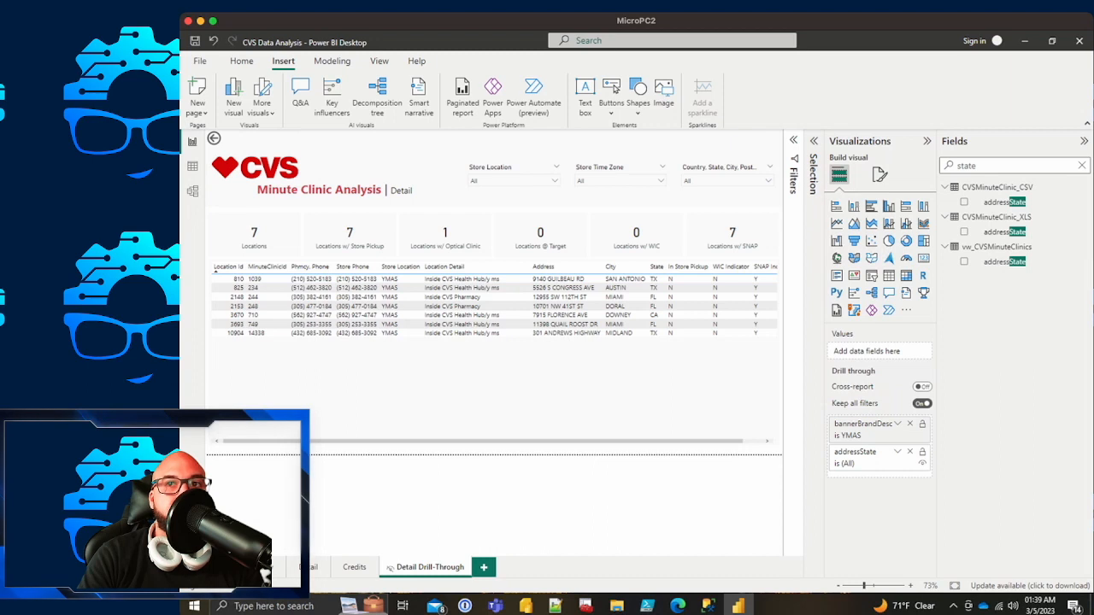
click(897, 451)
click(880, 489)
click(880, 489)
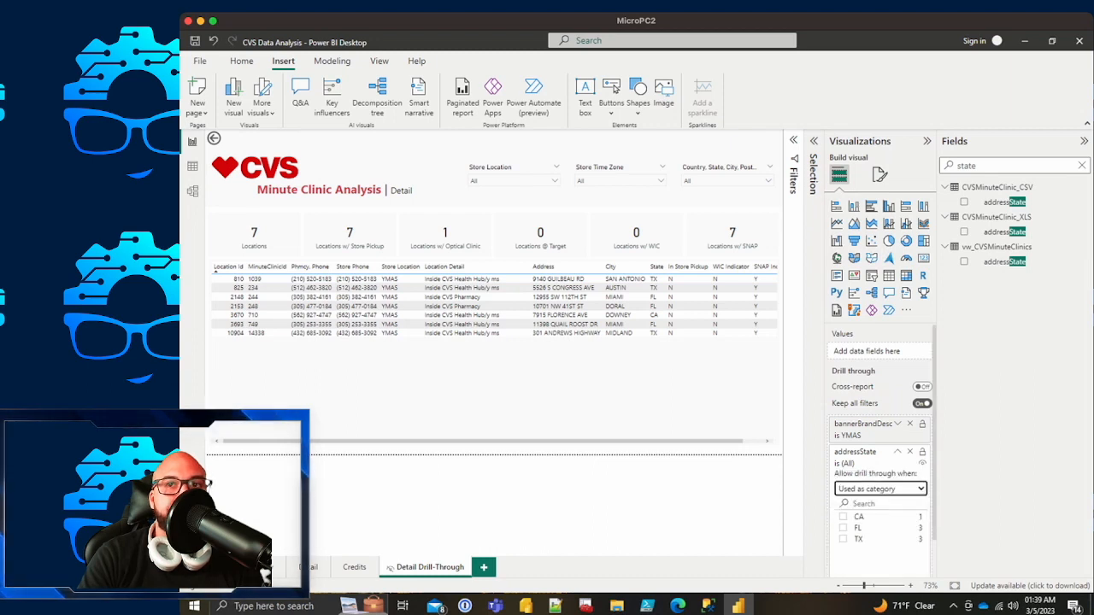
click(897, 451)
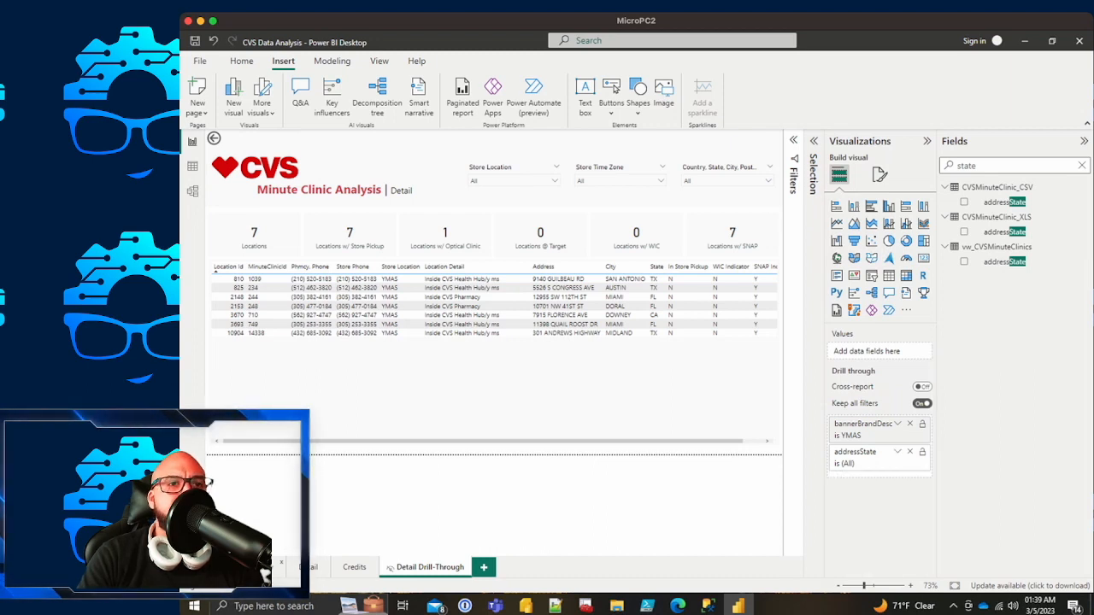
Step: Add PostalCode from vw_CVSMinuteClinics as a drill-through field on the Detail Drill-Through page and collapse its card
click(258, 567)
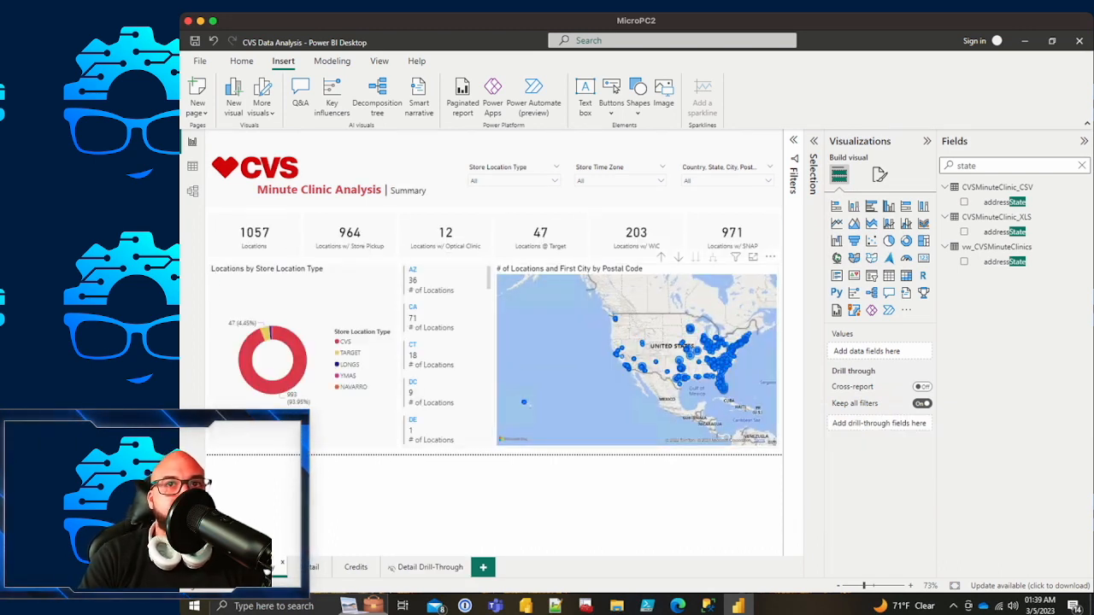
mouse_move(614, 319)
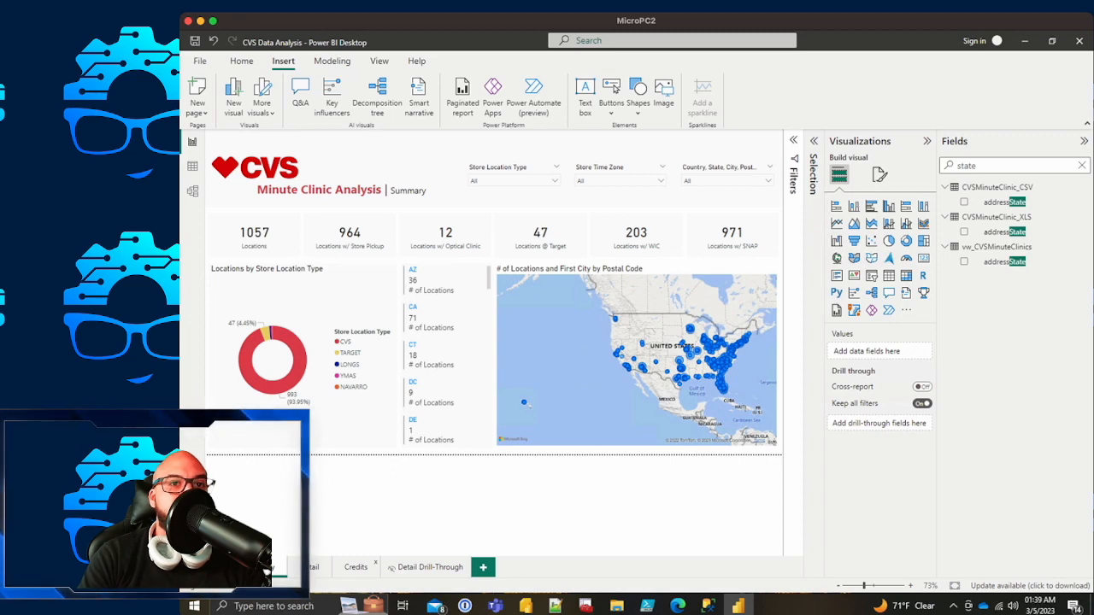
click(356, 568)
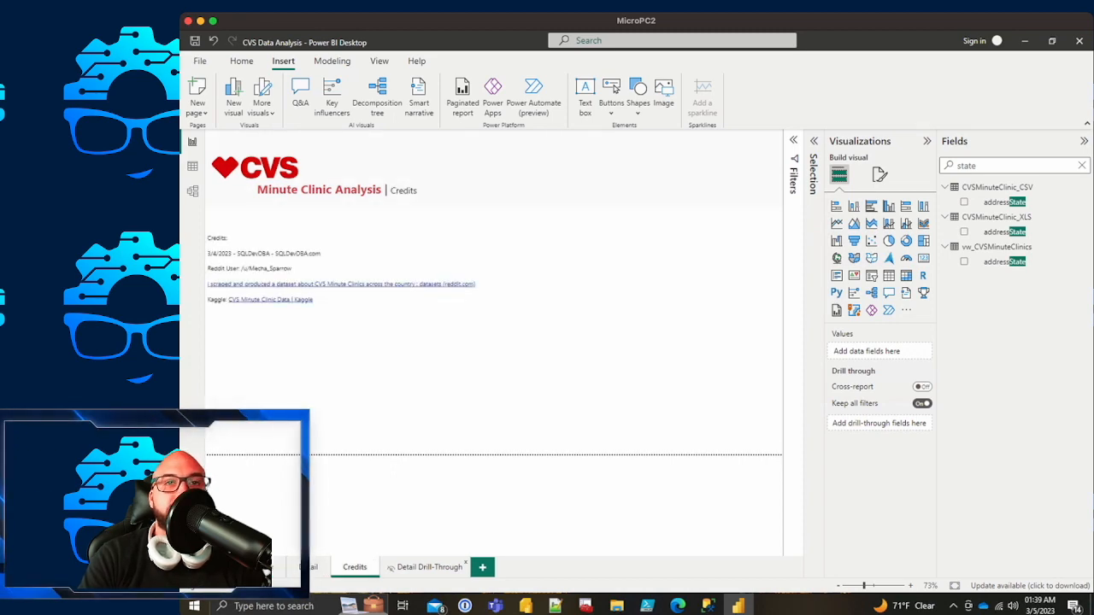
click(429, 568)
key(ctrl+a)
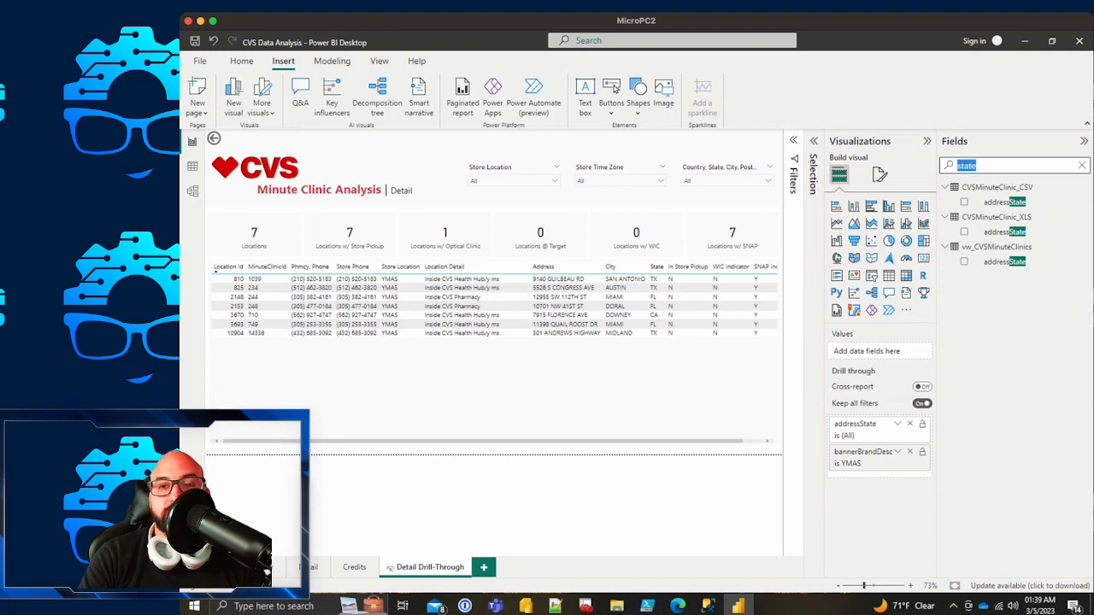
text(posta)
drag(1002, 202, 901, 474)
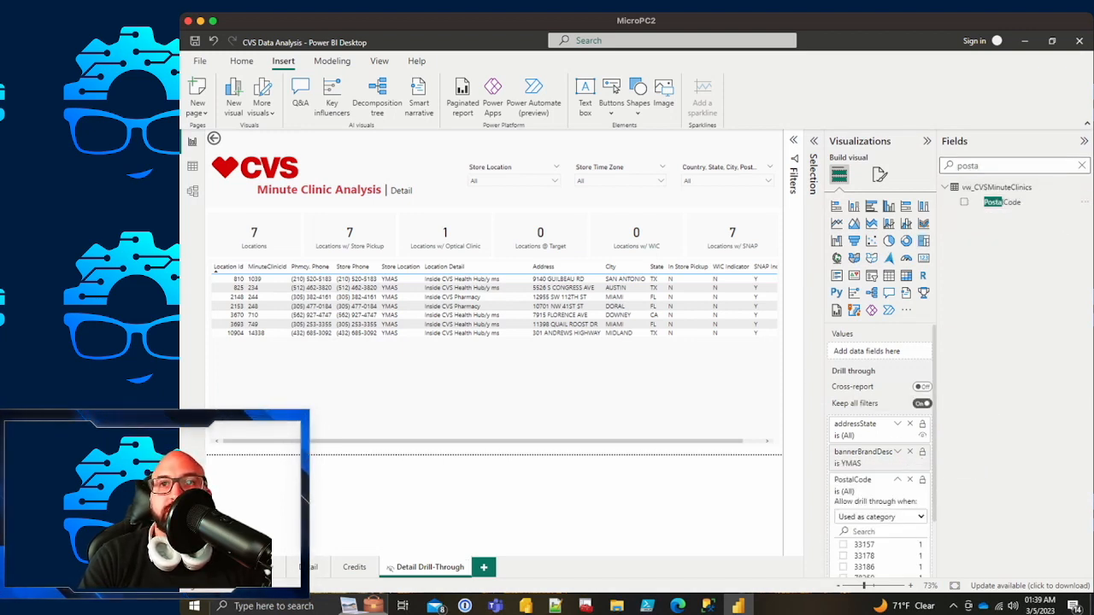
click(897, 479)
Step: Add addressCityDescriptionText from vw_CVSMinuteClinics as a drill-through field on the Detail Drill-Through page
double_click(968, 166)
text(city)
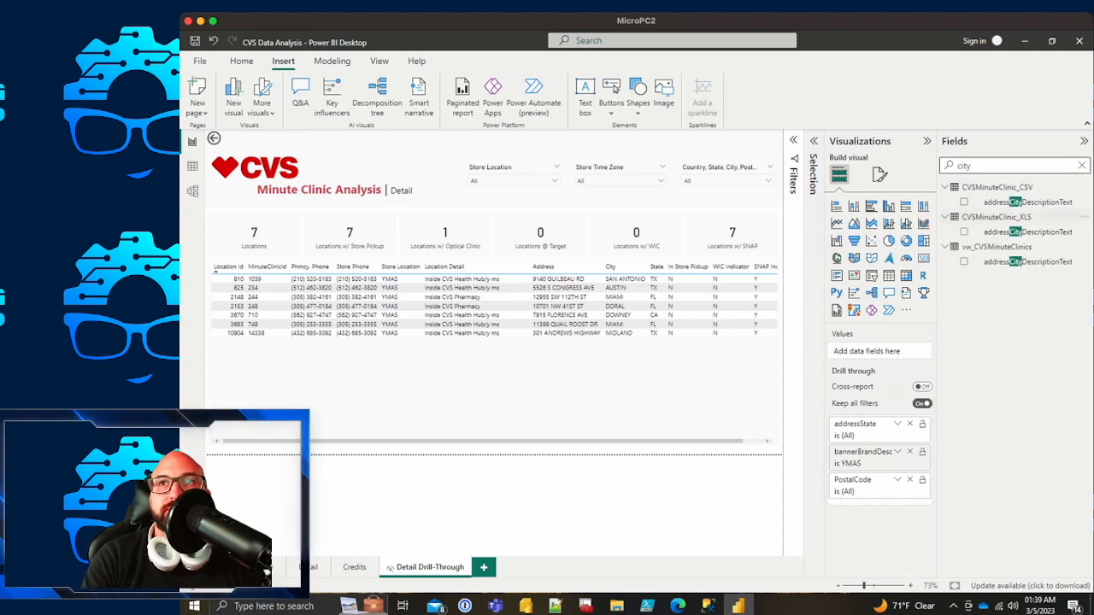
drag(1025, 262, 880, 506)
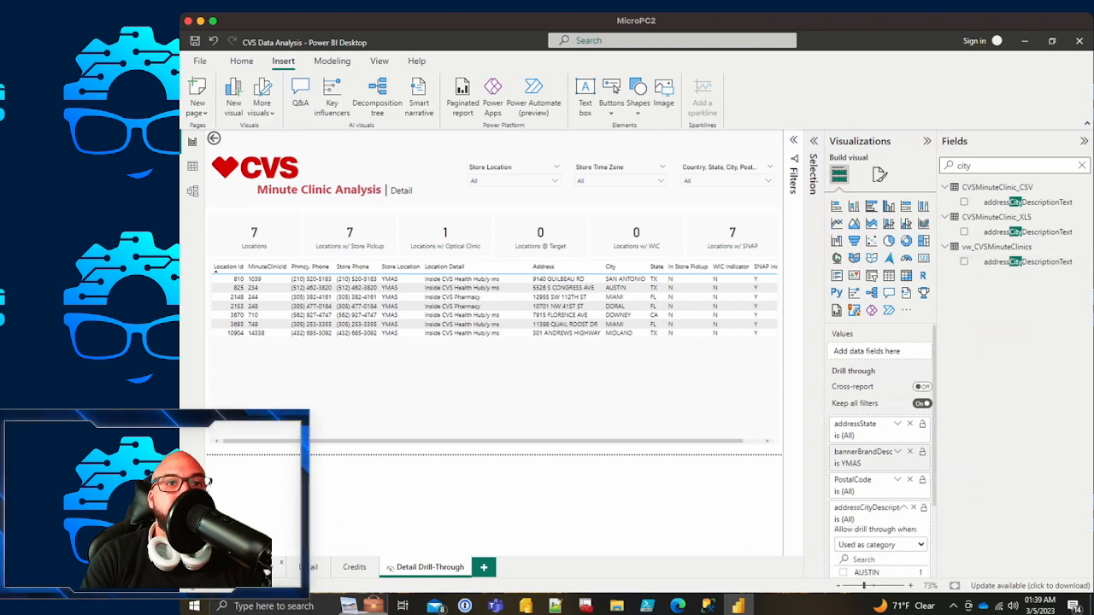
Step: Return to the Summary page and check whether the state card visual offers a drill-through option
click(263, 567)
click(306, 567)
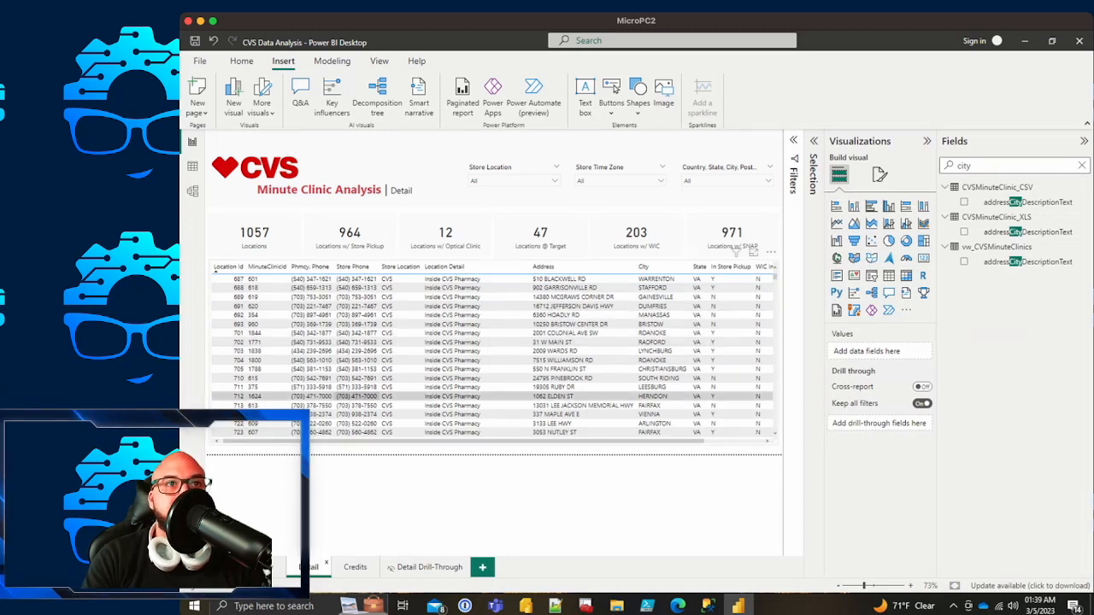
click(263, 567)
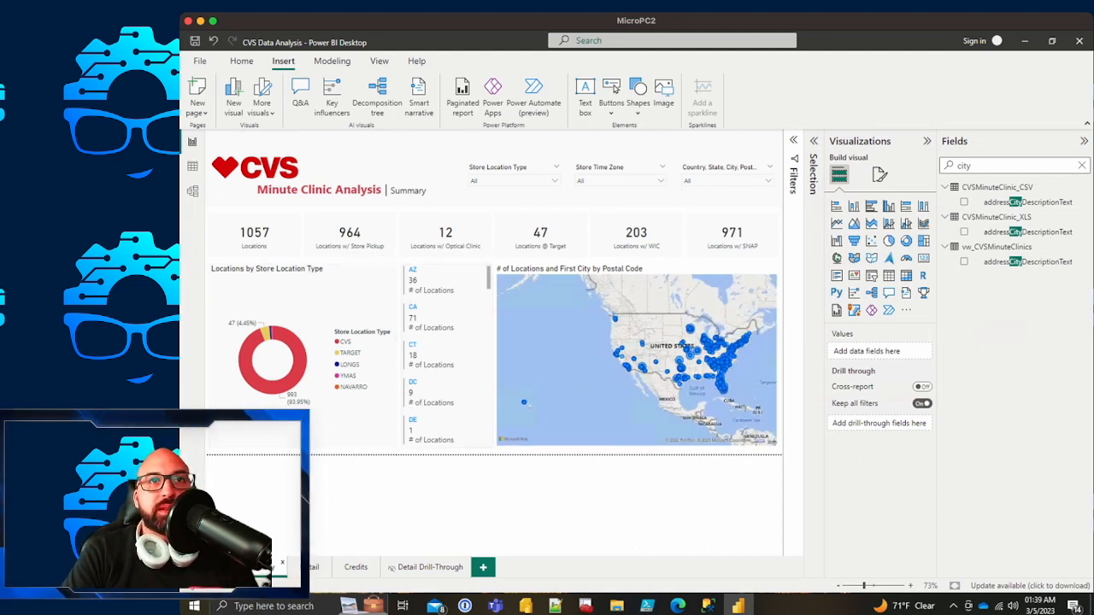
right_click(425, 273)
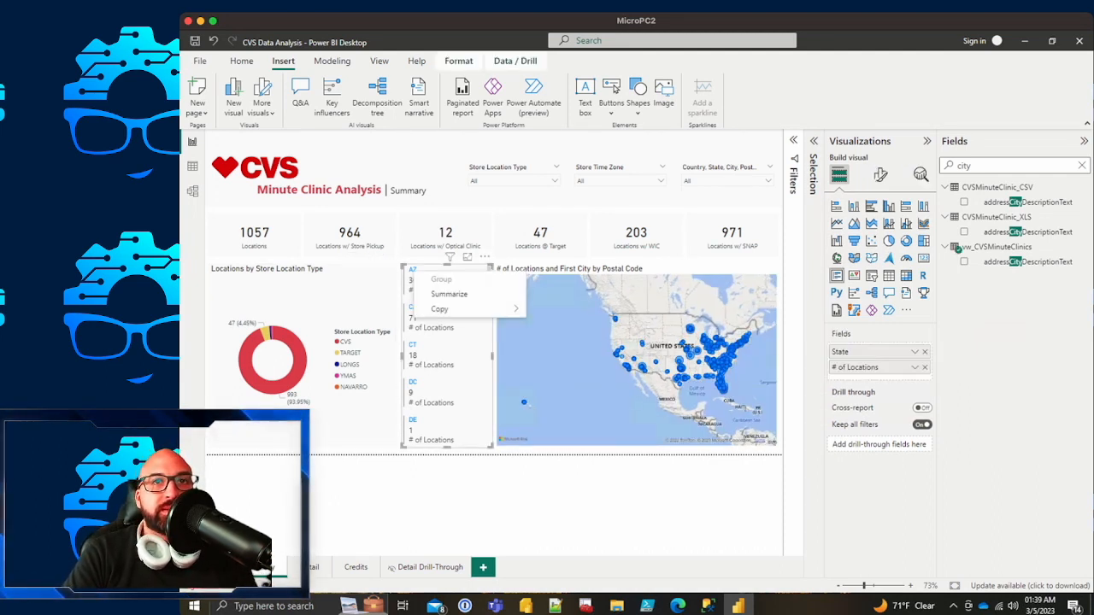
key(Escape)
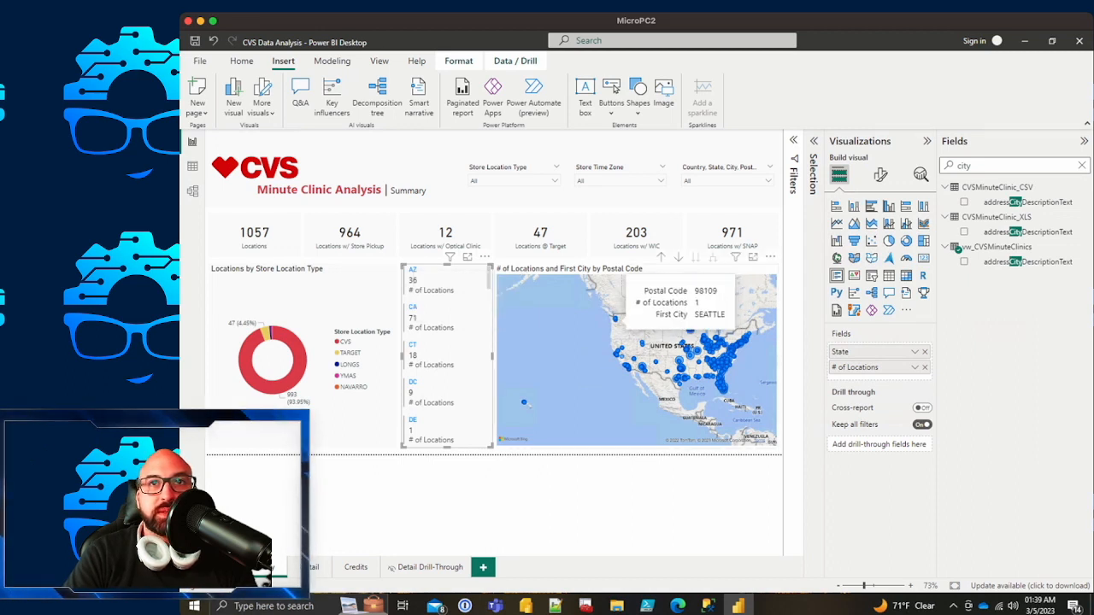
Step: Drill through from the map's Seattle bubble (postal code 98109) to Detail Drill-Through, examine its location, and return to Summary
right_click(616, 320)
mouse_move(657, 403)
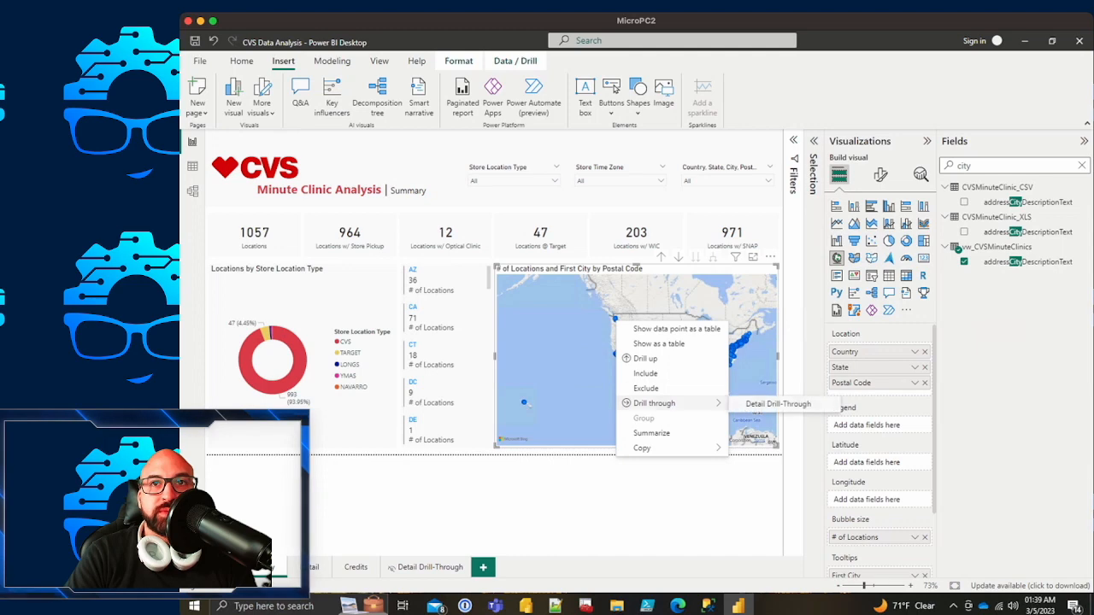
click(774, 404)
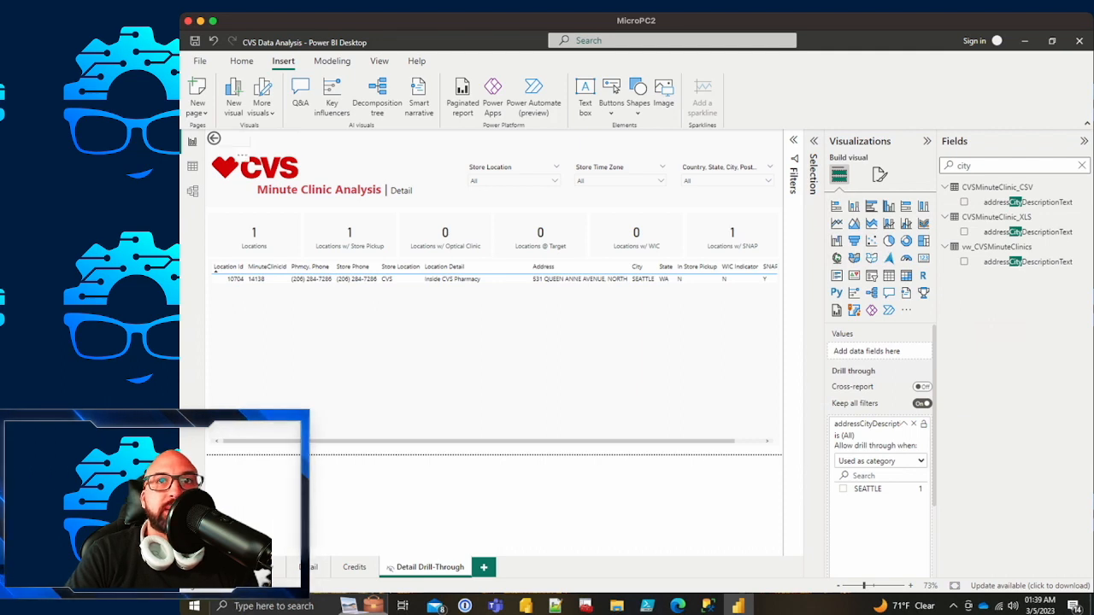
click(260, 568)
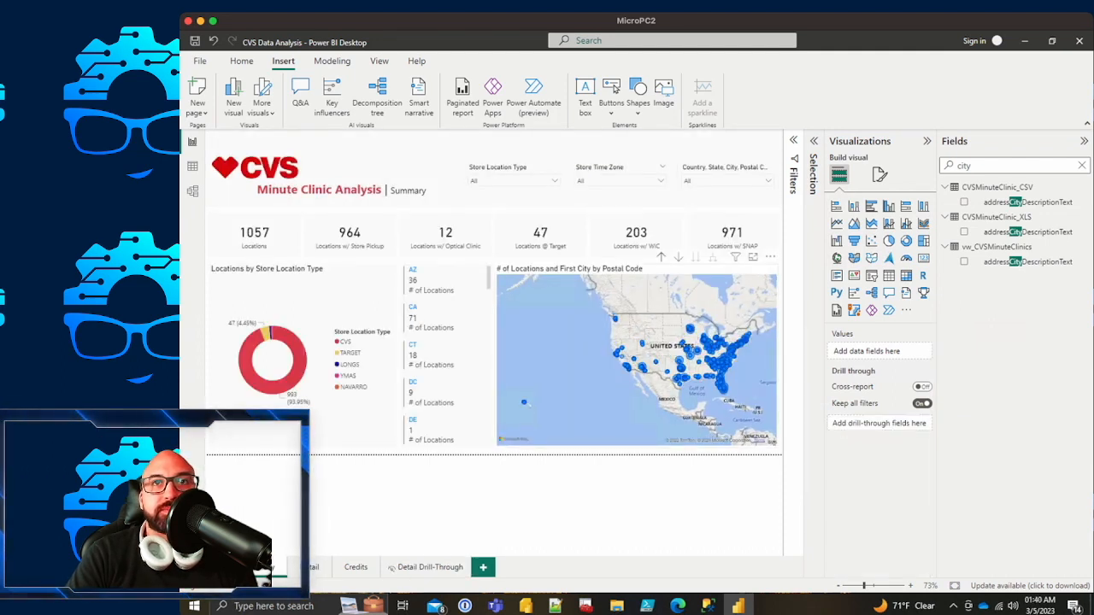
Step: Drill the Summary page's locations map up from Postal Code to the State level
click(661, 261)
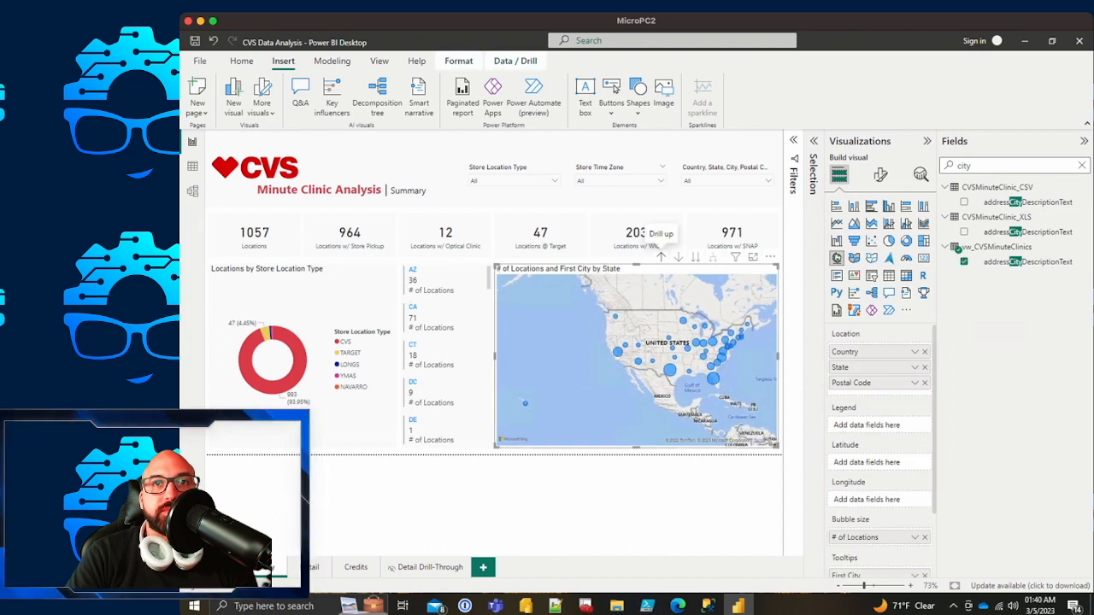
right_click(677, 368)
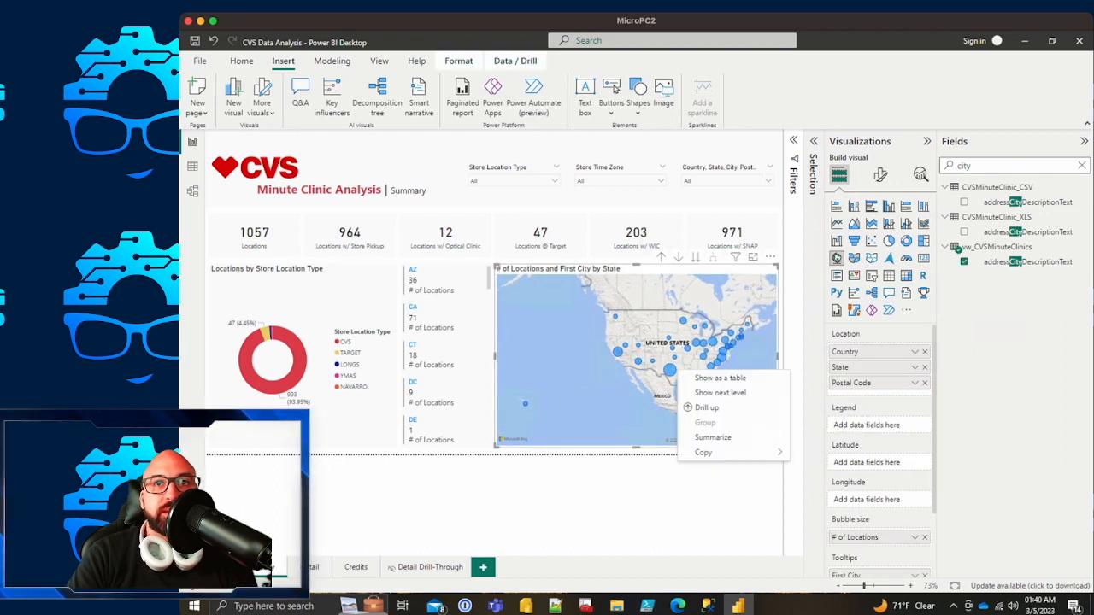
click(660, 257)
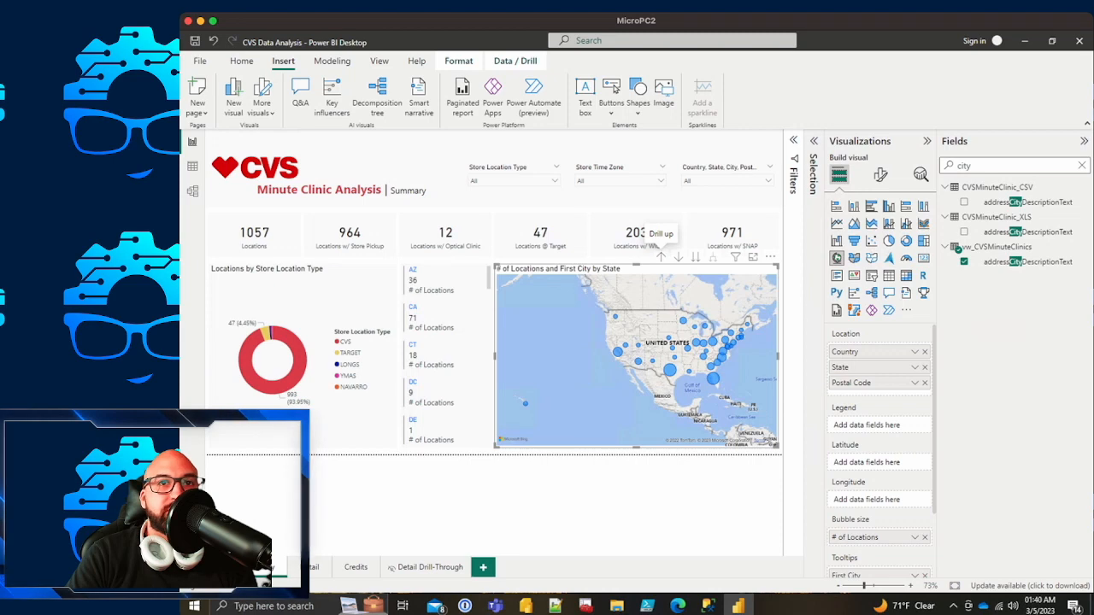
Step: Drill through from the map's Hawaii bubble to Detail Drill-Through, examine its locations, and go back to Summary
right_click(525, 403)
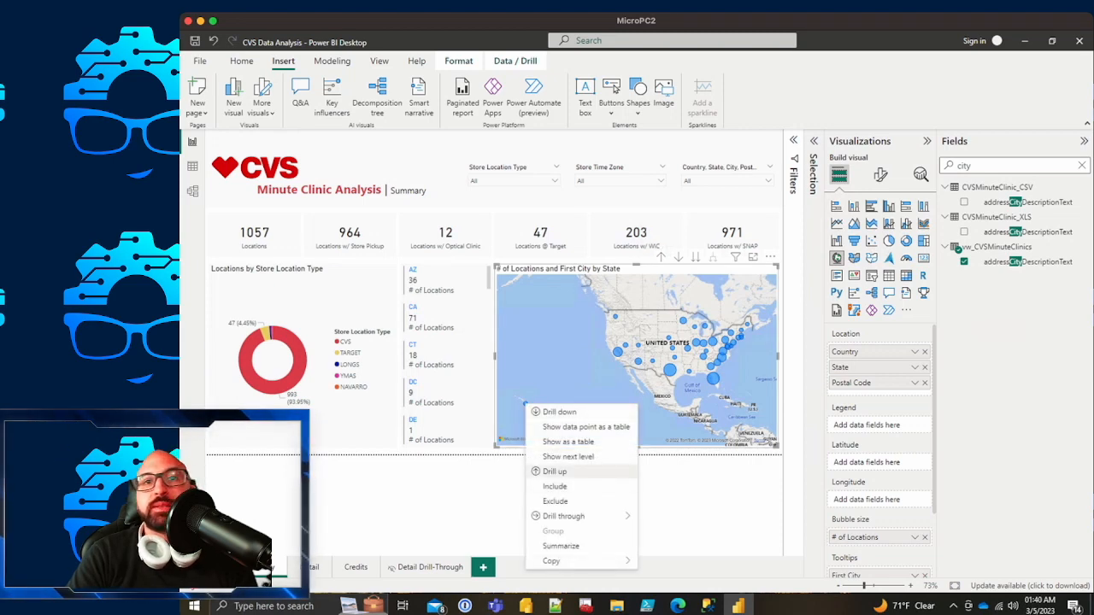
mouse_move(590, 516)
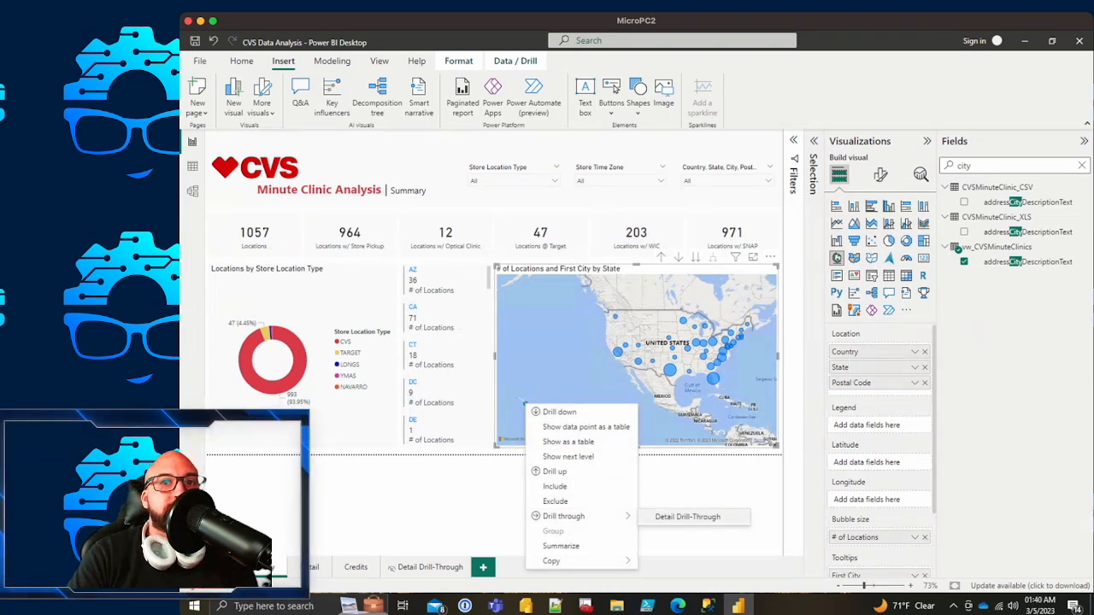
click(688, 516)
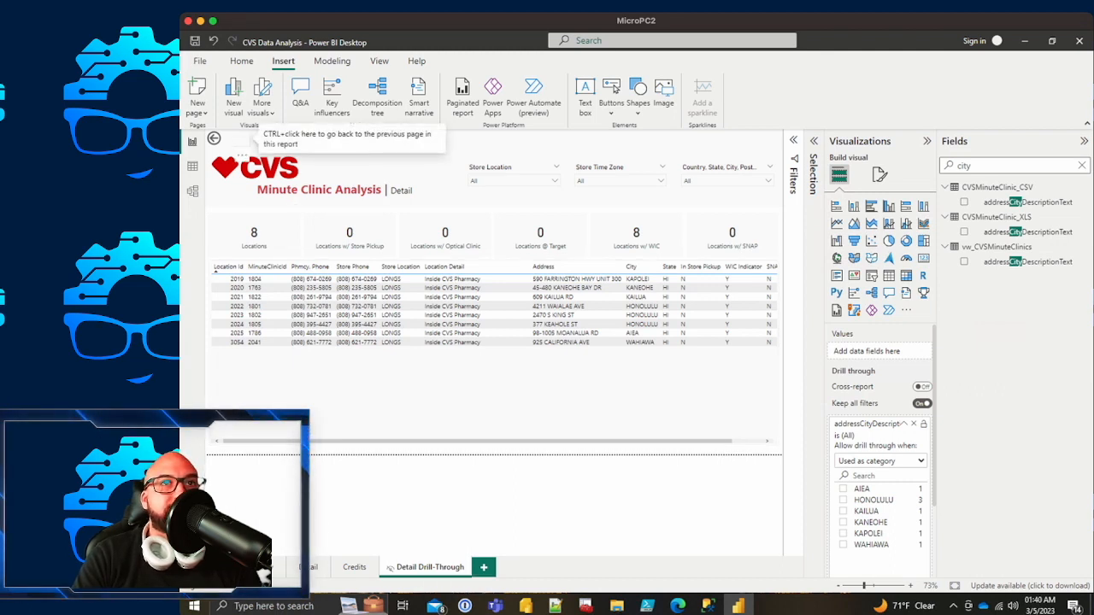
ctrl+click(214, 137)
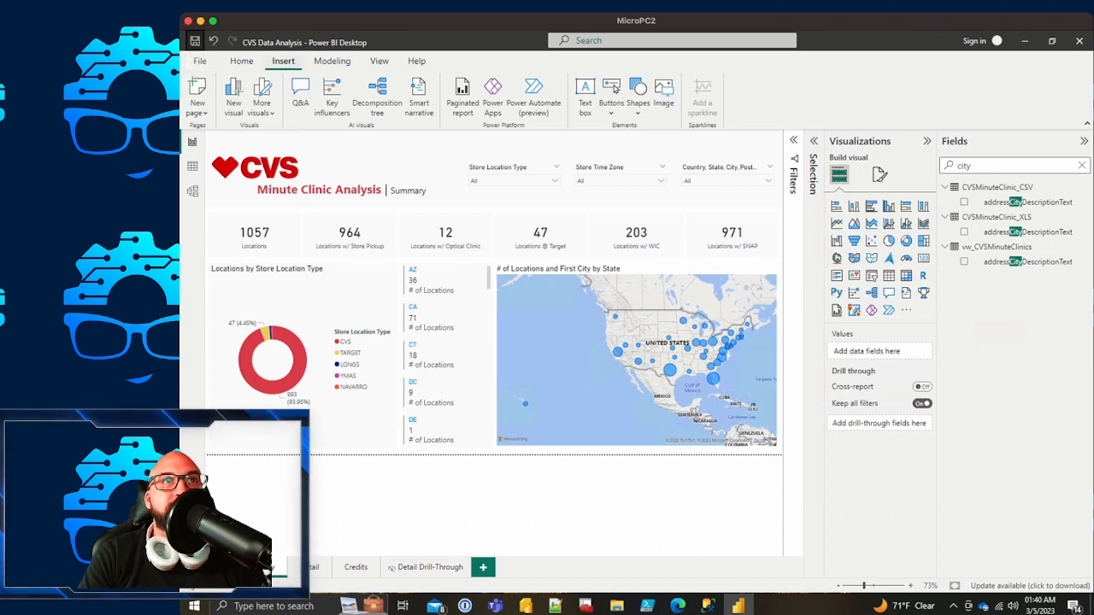
Step: Collapse the Visualizations and Fields panes to enlarge the report canvas
click(241, 60)
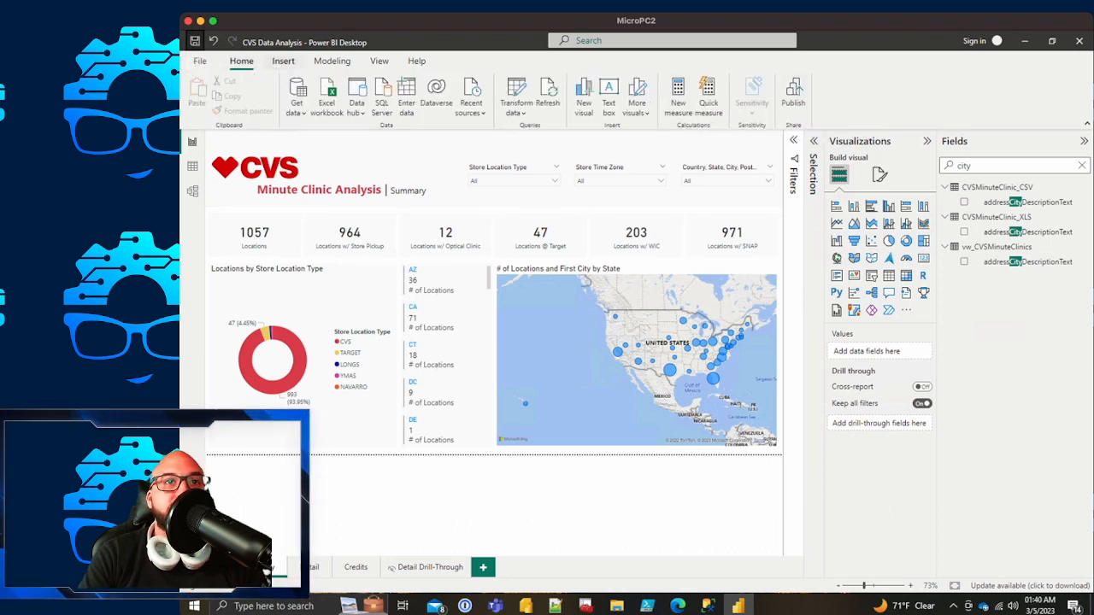
click(927, 141)
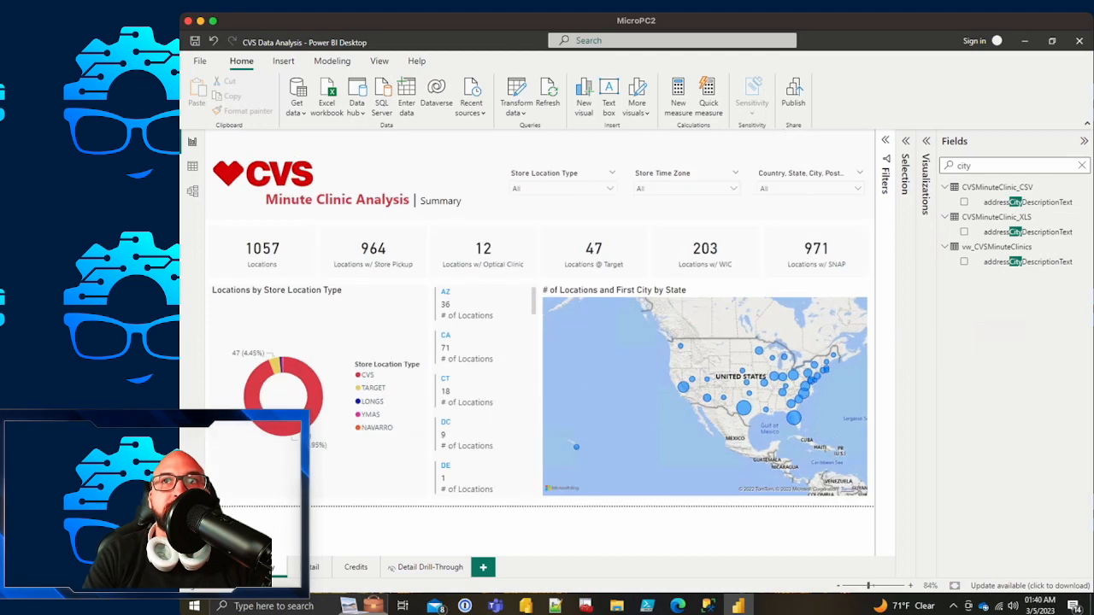
click(1083, 141)
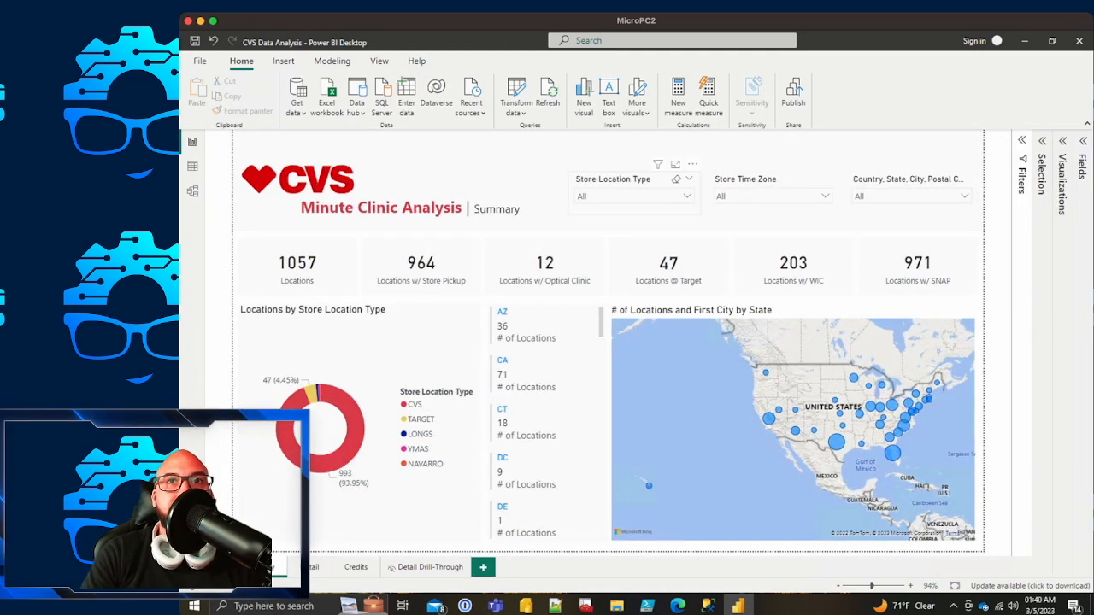
Step: Review the choices in the Summary page's Store Location Type, Store Time Zone and geography slicers, view the Detail page, and return to Summary
click(687, 196)
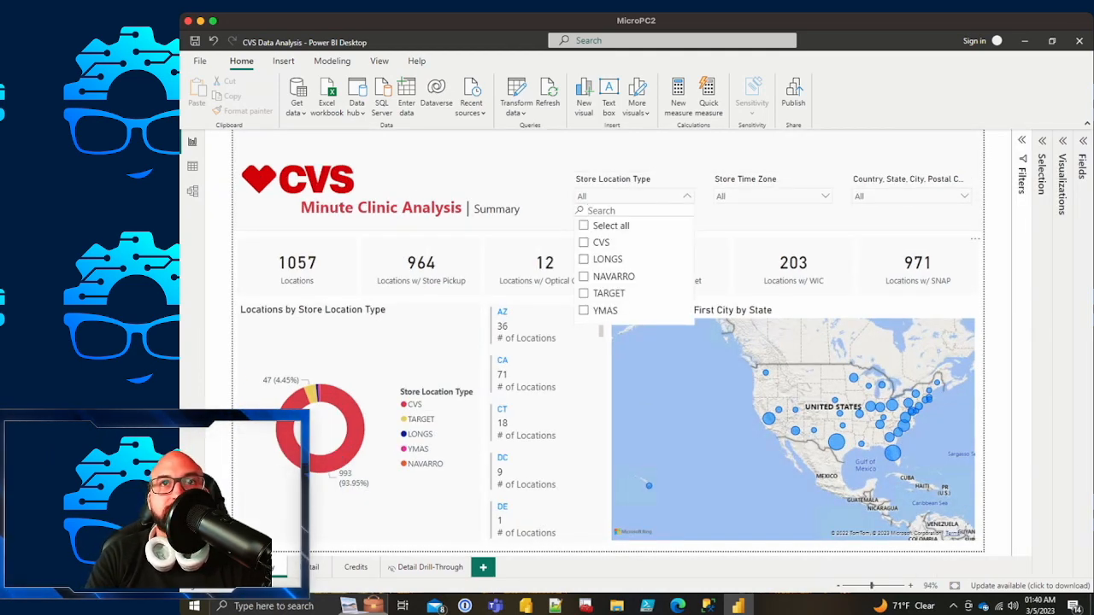
click(687, 196)
click(826, 197)
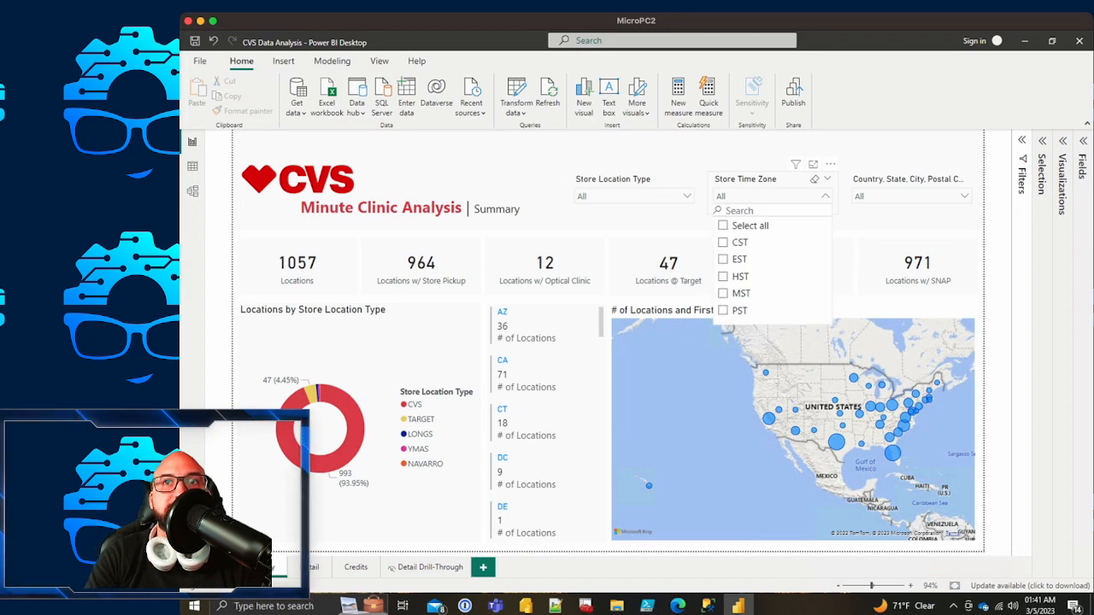
click(965, 197)
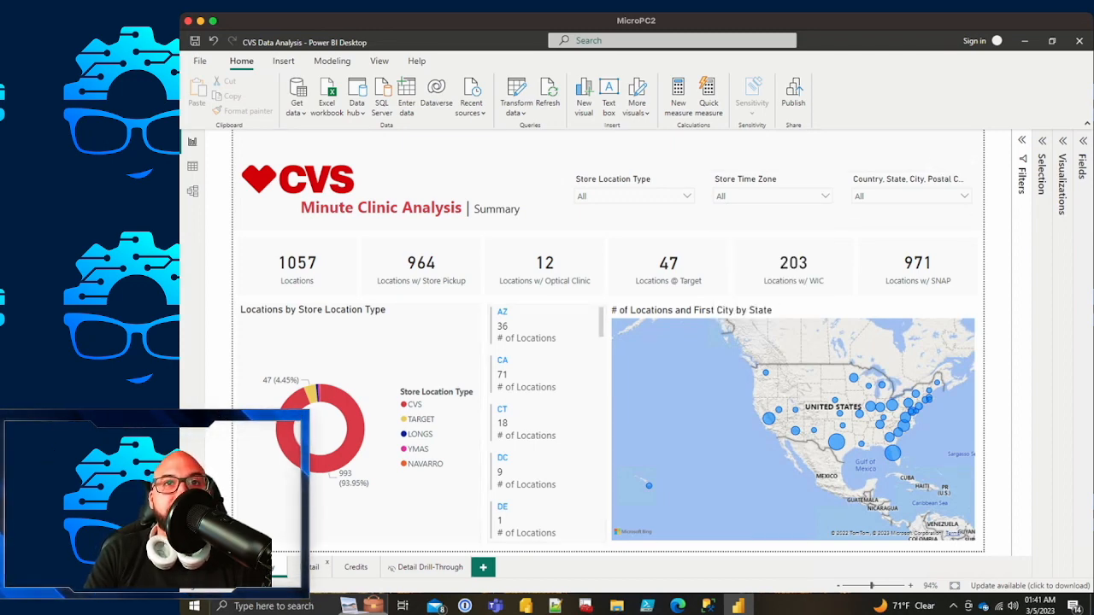
click(311, 567)
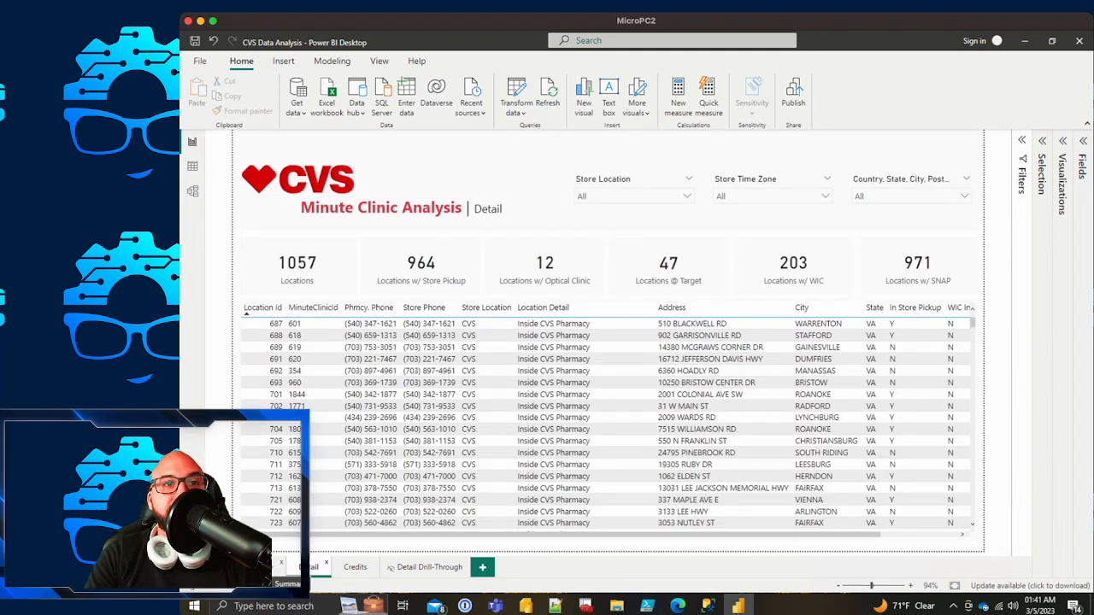
click(260, 568)
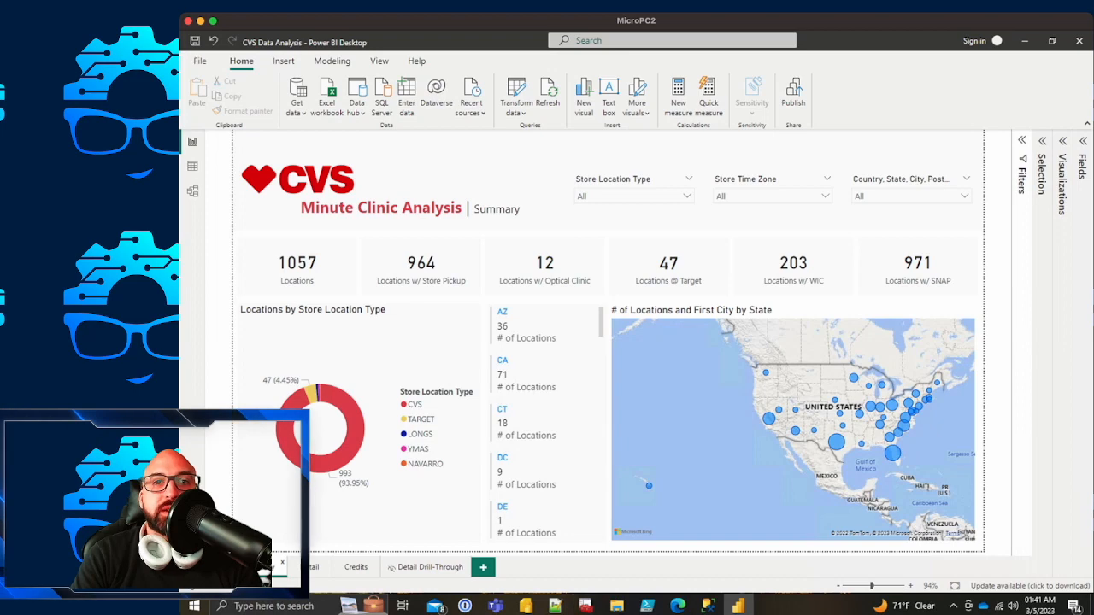
Step: Switch to Microsoft Edge and examine the Data Discoveries room on PollGab, where dataset suggestions can be posted
click(678, 606)
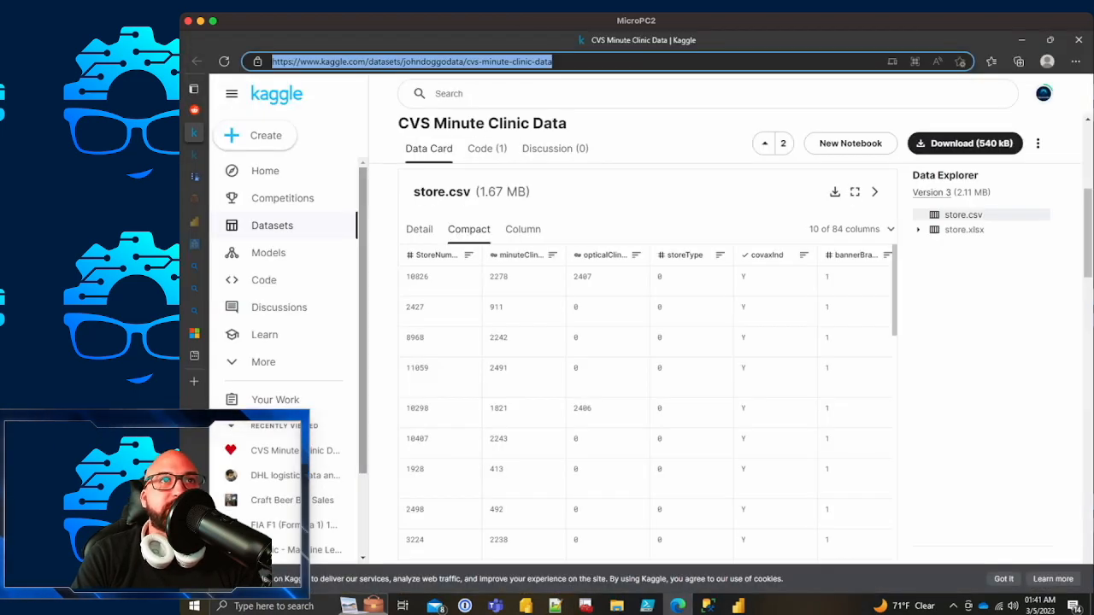
mouse_move(195, 155)
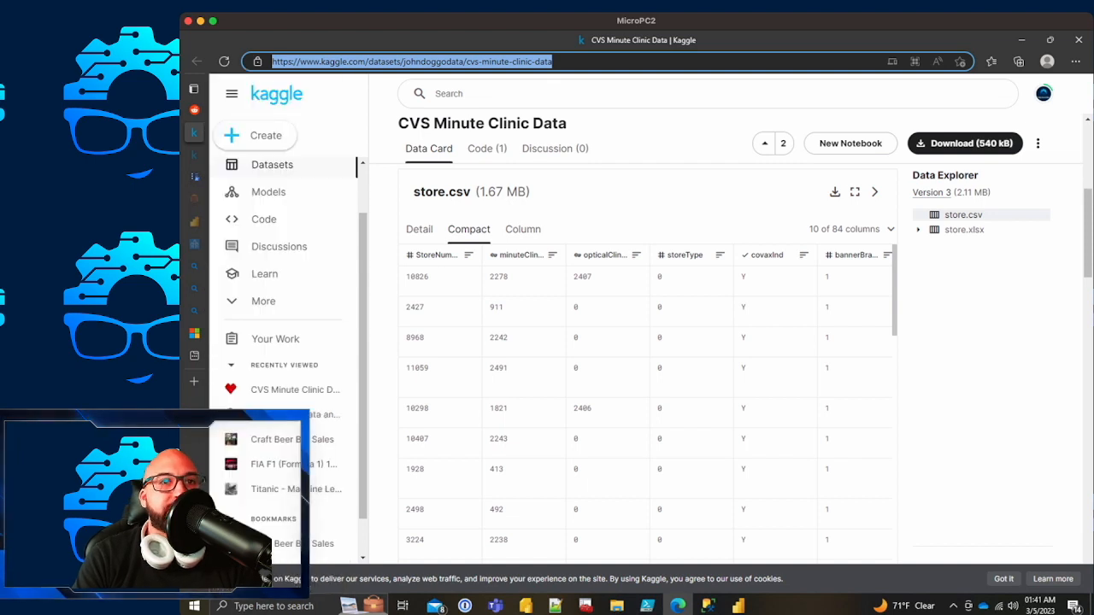
mouse_move(195, 245)
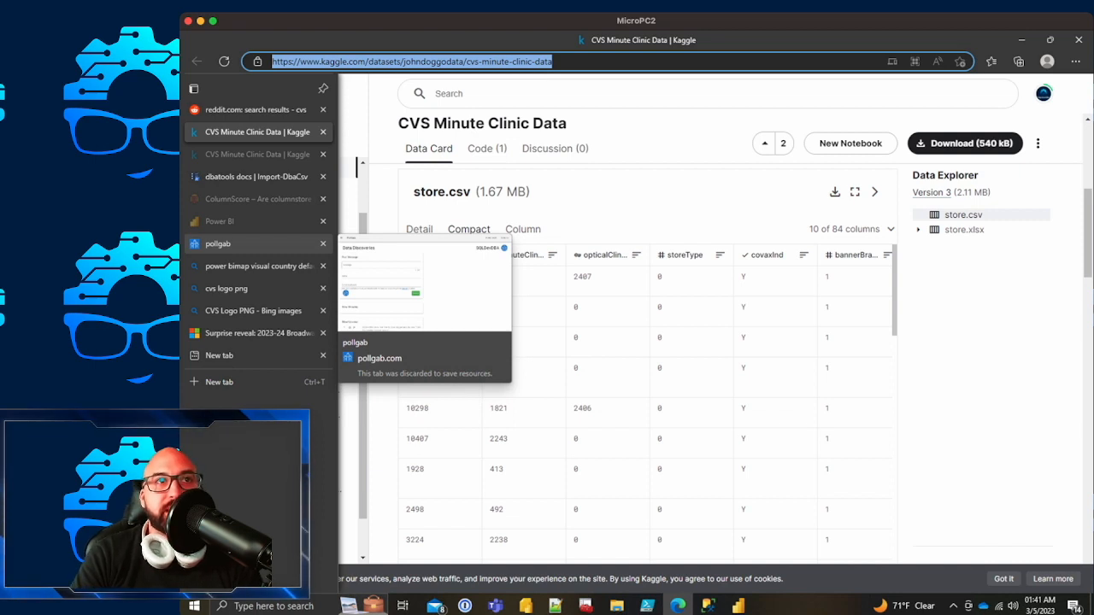
click(195, 244)
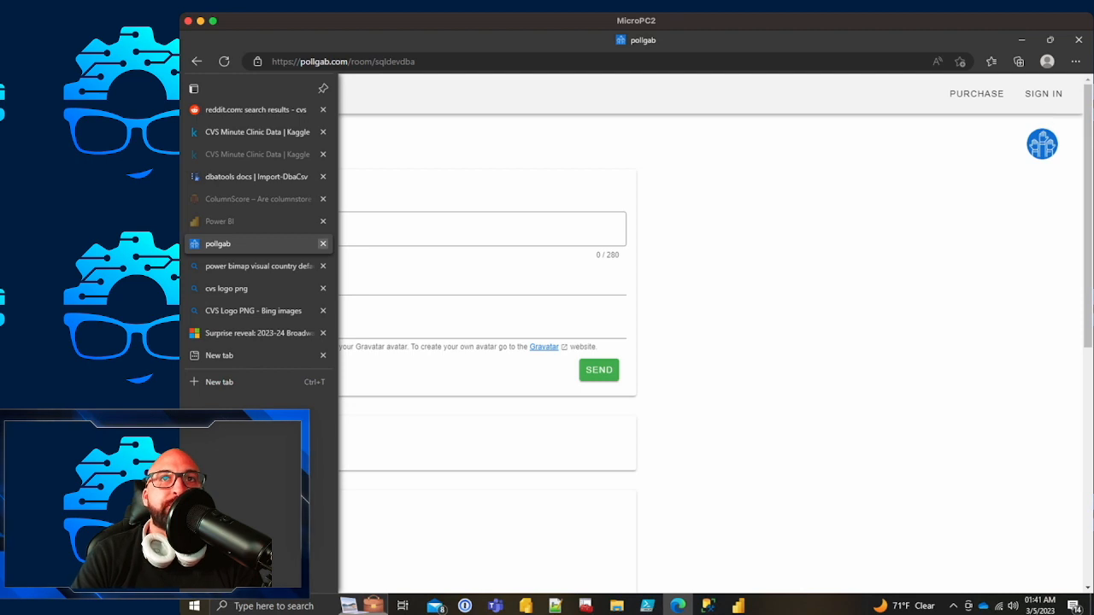
scroll(265, 574, down, 10)
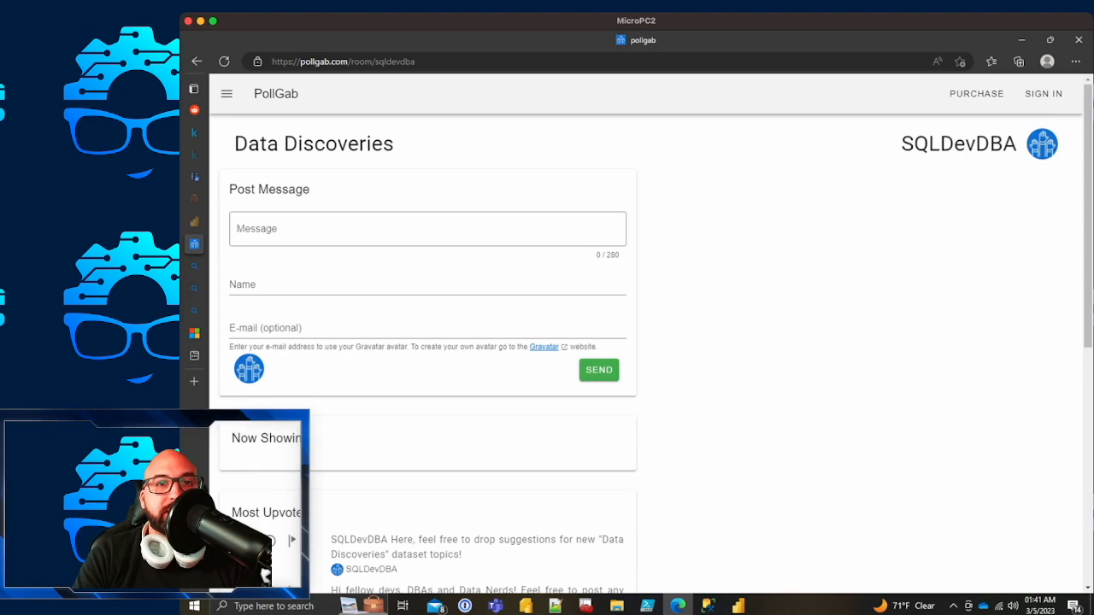
mouse_move(194, 244)
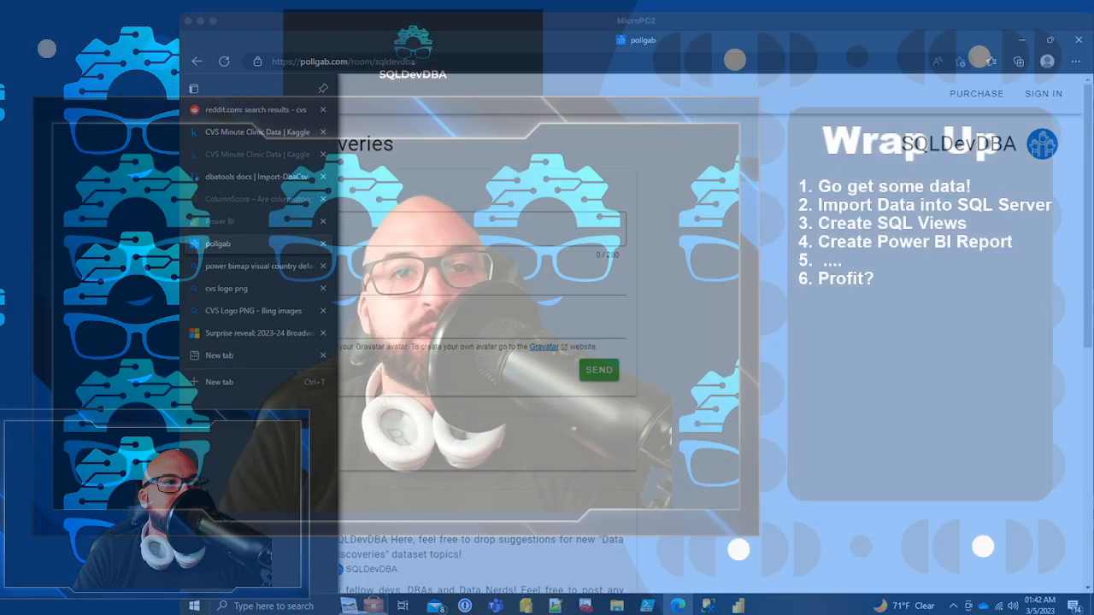